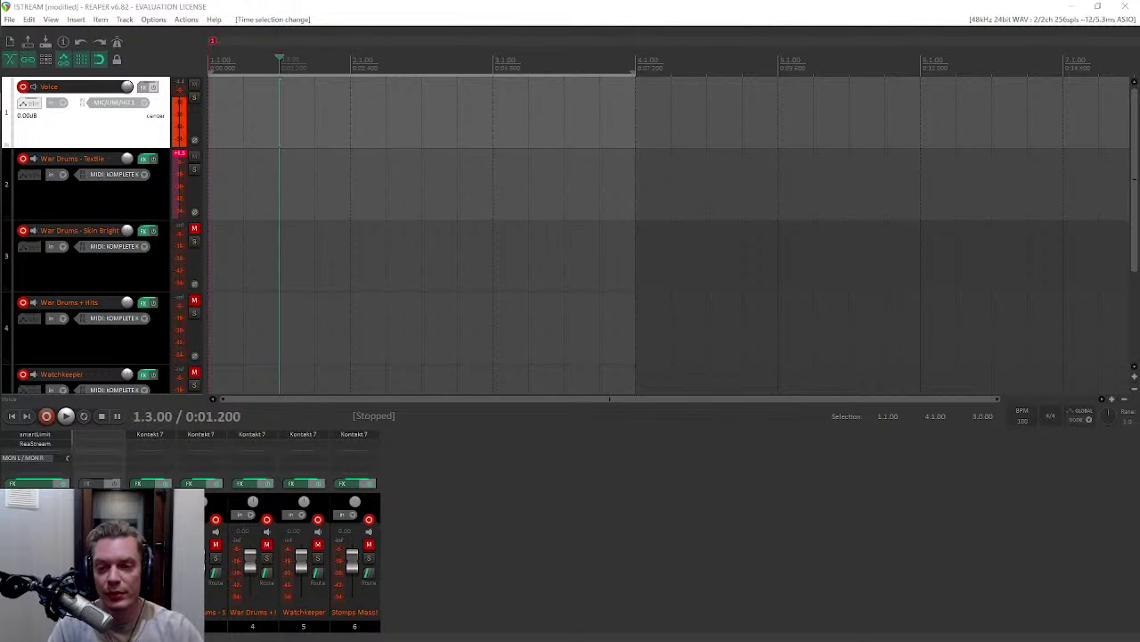
Step: Open the Kontakt instrument on the War Drums - Textile track and review its Rhythm and Main pages
{"action": "left_click", "coordinate": [142, 159]}
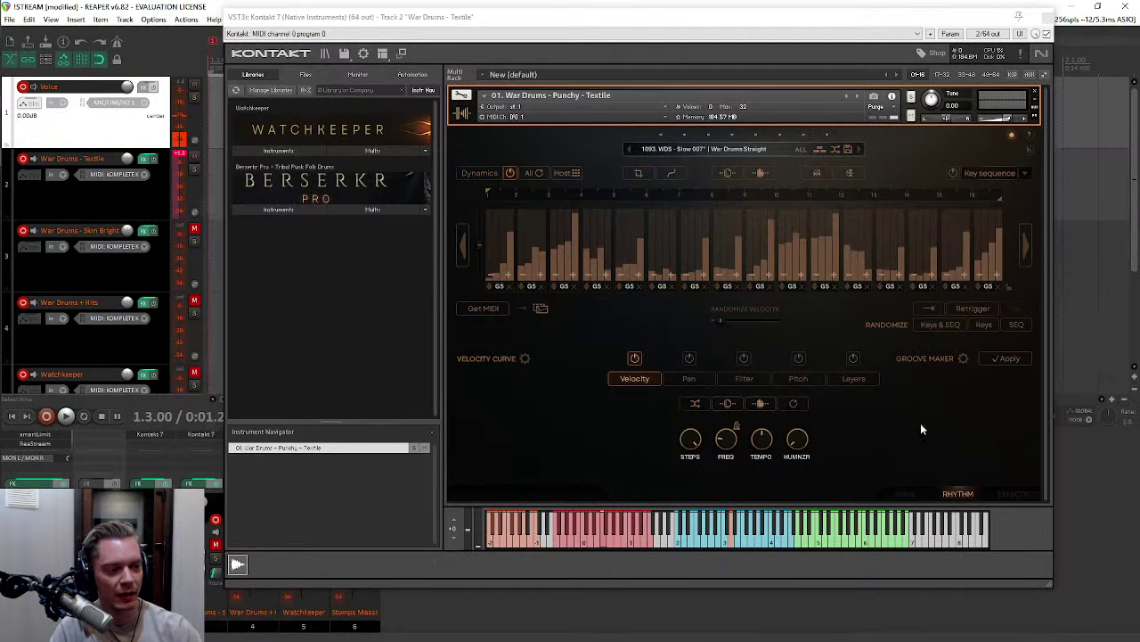
{"action": "left_click", "coordinate": [905, 496]}
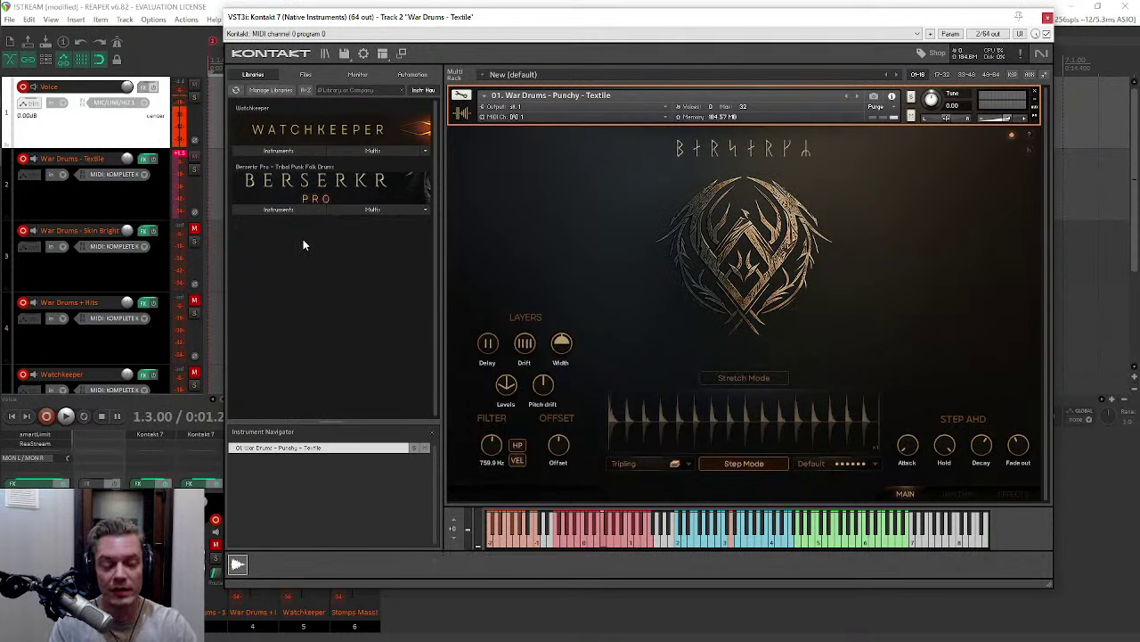
{"action": "left_click", "coordinate": [959, 493]}
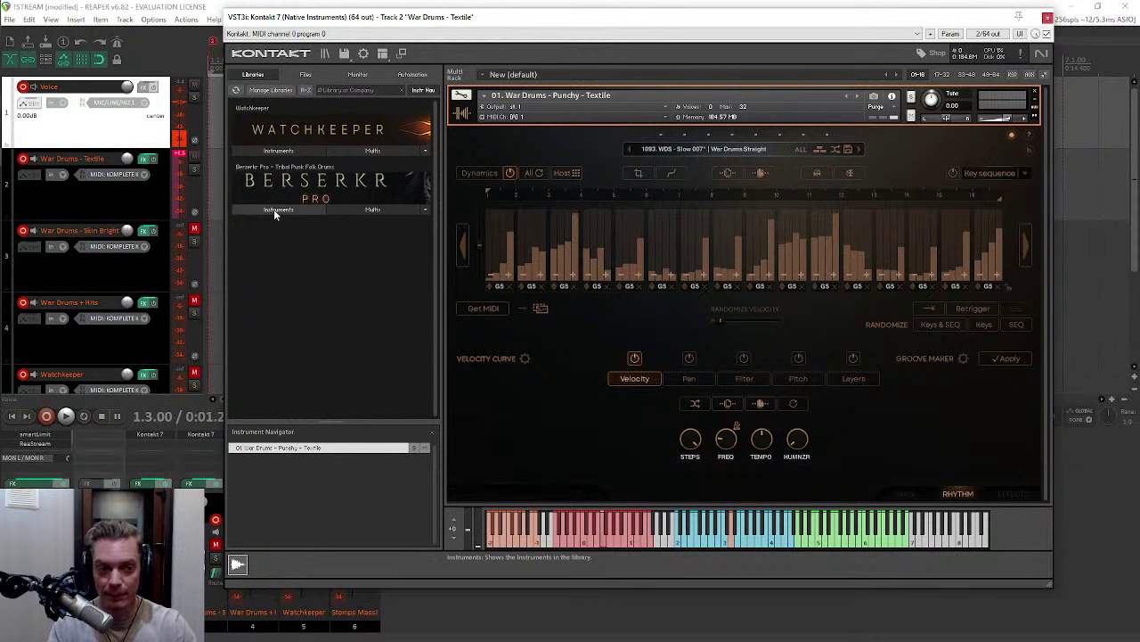
{"action": "left_click", "coordinate": [904, 494]}
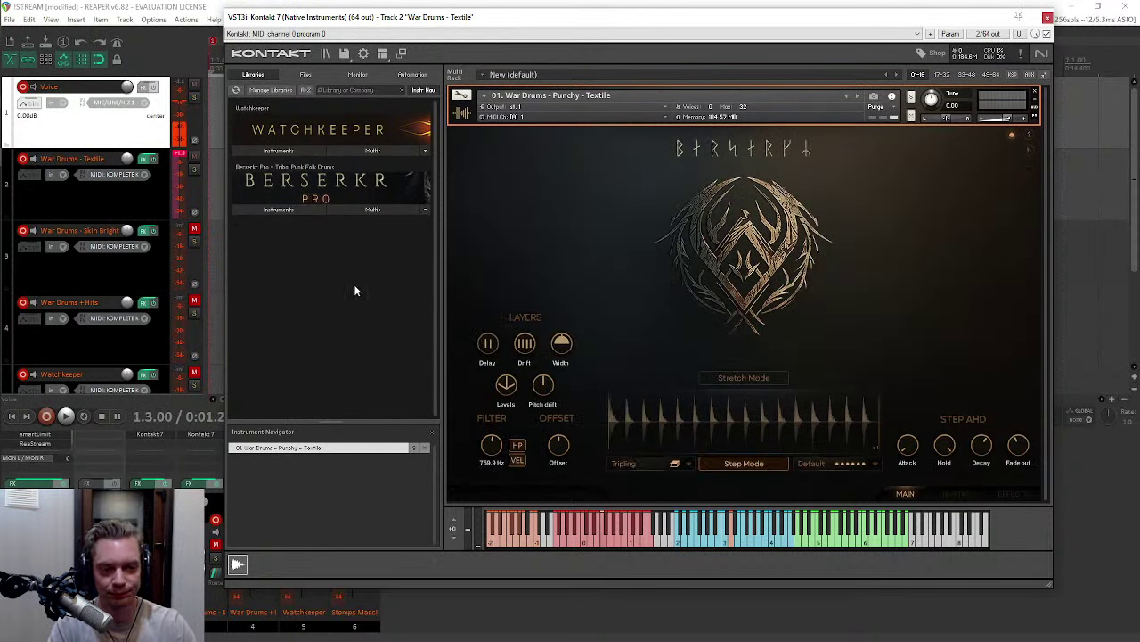
Step: Duplicate the War Drums - Textile track
{"action": "left_click", "coordinate": [278, 209]}
{"action": "right_click", "coordinate": [61, 194]}
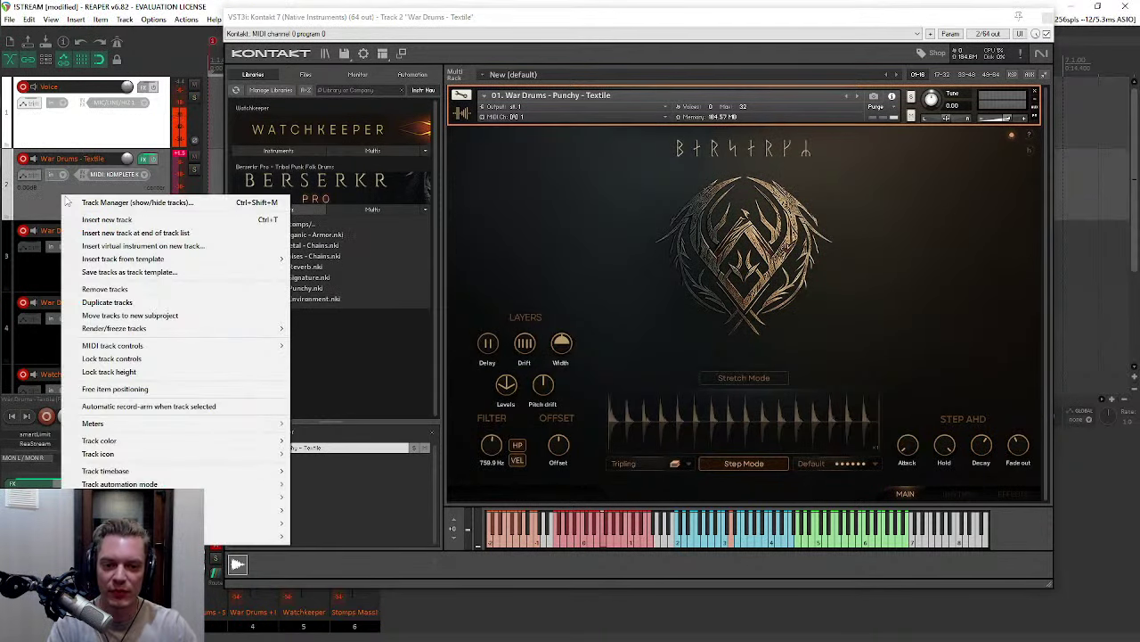
{"action": "left_click", "coordinate": [149, 303]}
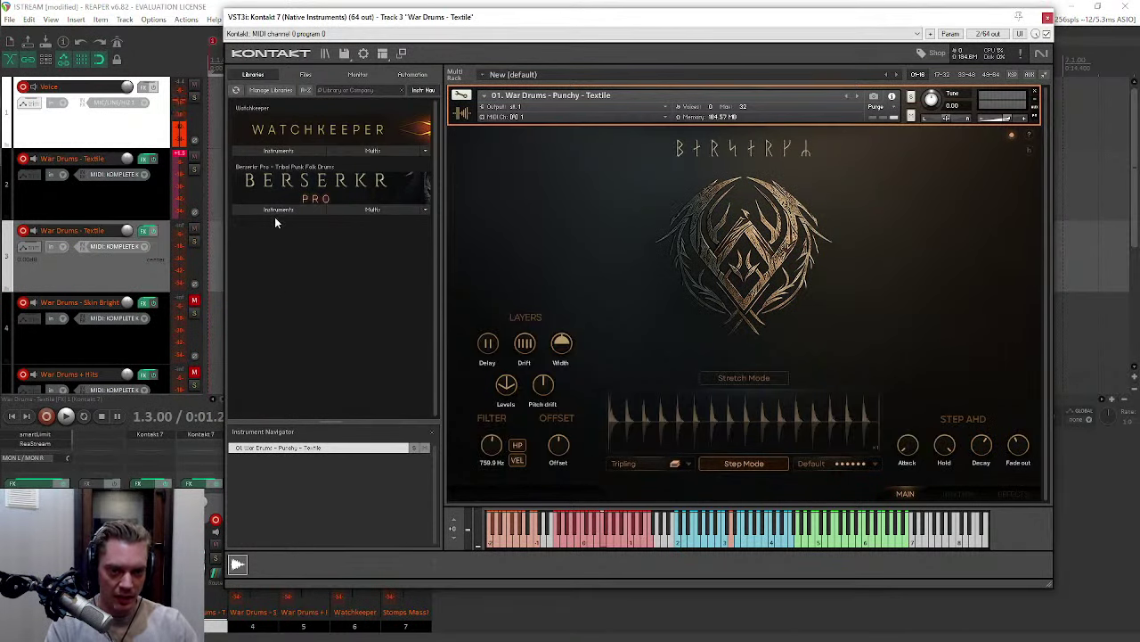
Step: Browse the Berserkr Pro library's top-level instrument categories on the duplicated track, including the Tonal Elements folder
{"action": "left_click", "coordinate": [276, 210]}
{"action": "left_click", "coordinate": [290, 224]}
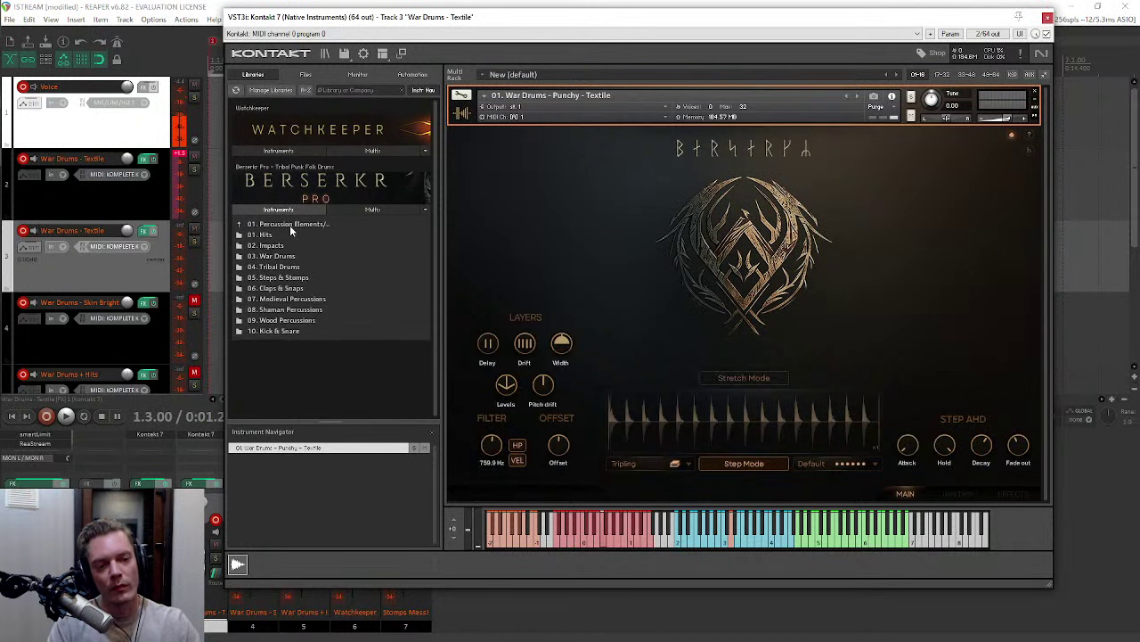
{"action": "left_click", "coordinate": [289, 224]}
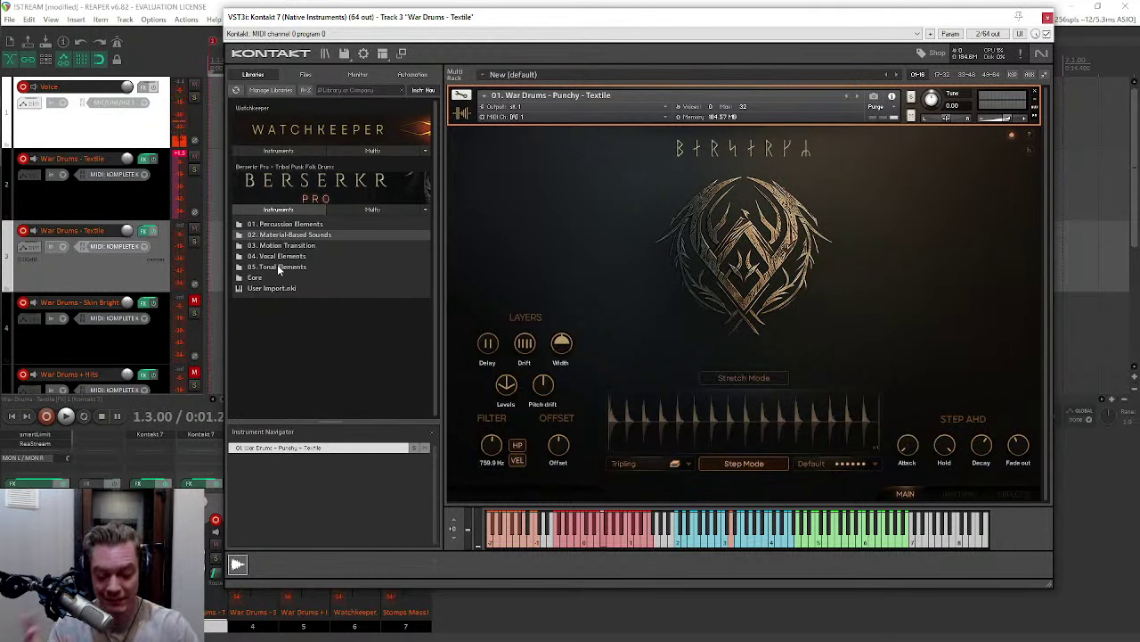
{"action": "left_click", "coordinate": [279, 268]}
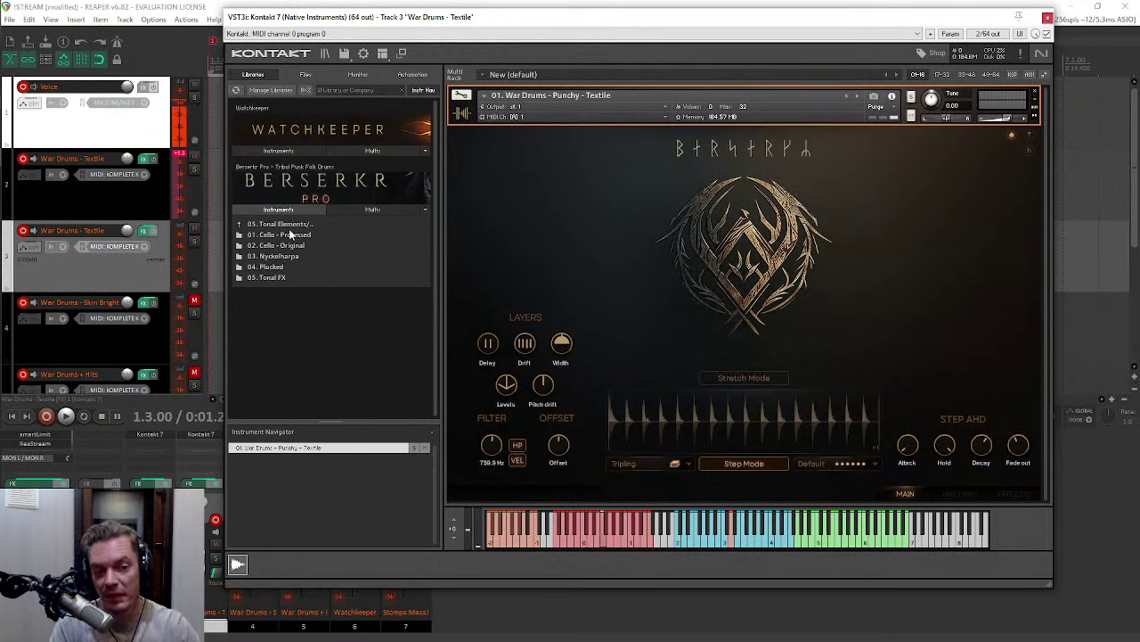
{"action": "left_click", "coordinate": [288, 228]}
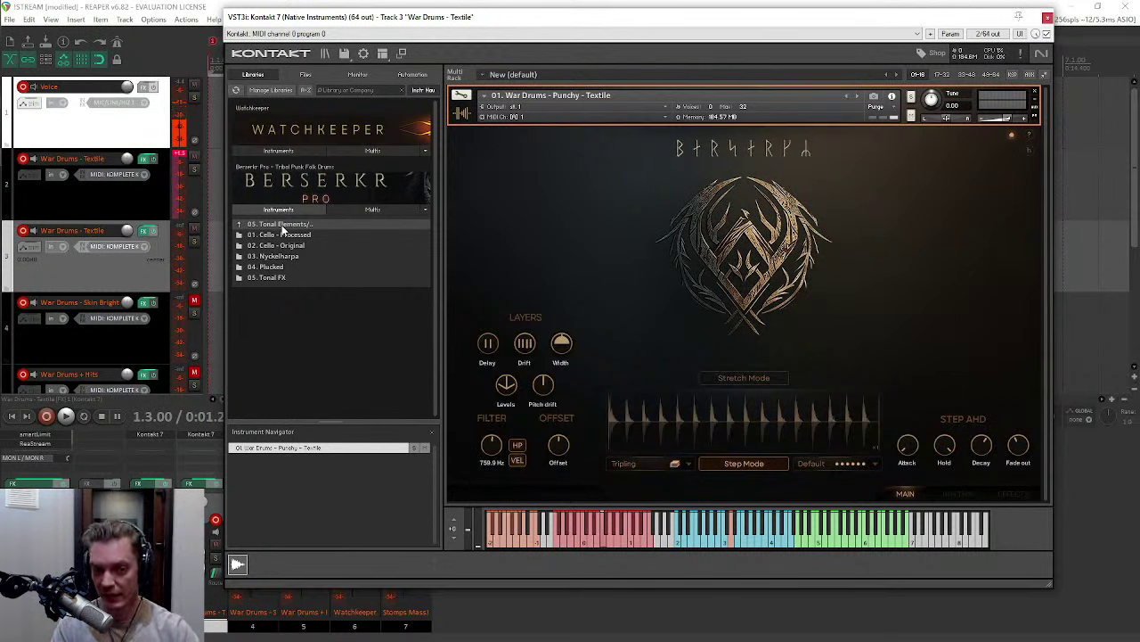
{"action": "left_click", "coordinate": [281, 256]}
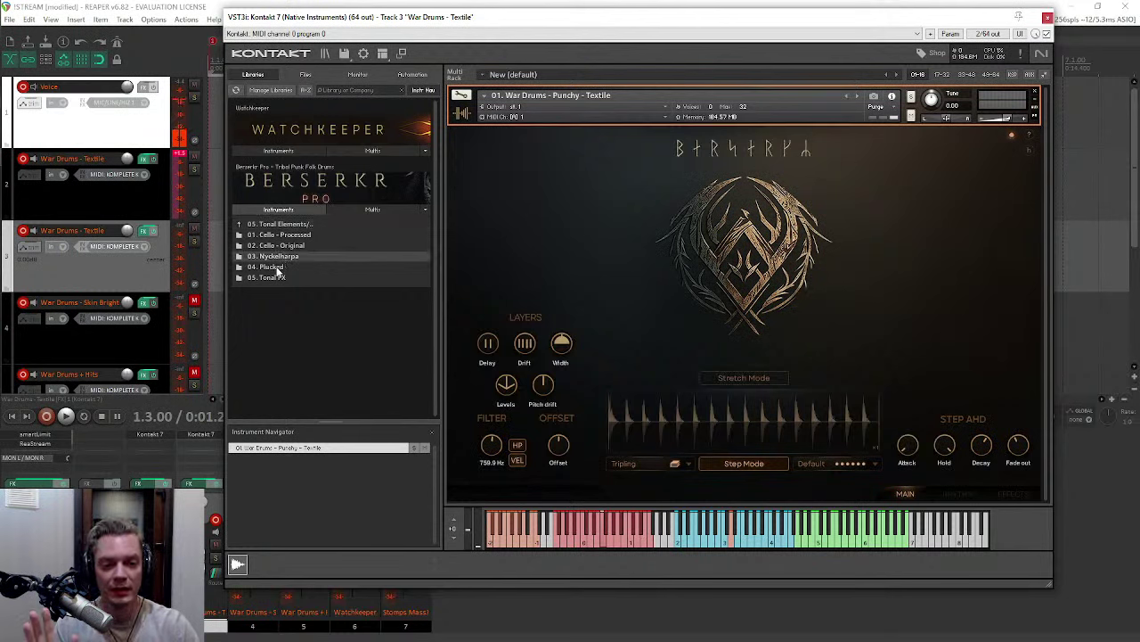
{"action": "left_click", "coordinate": [270, 227]}
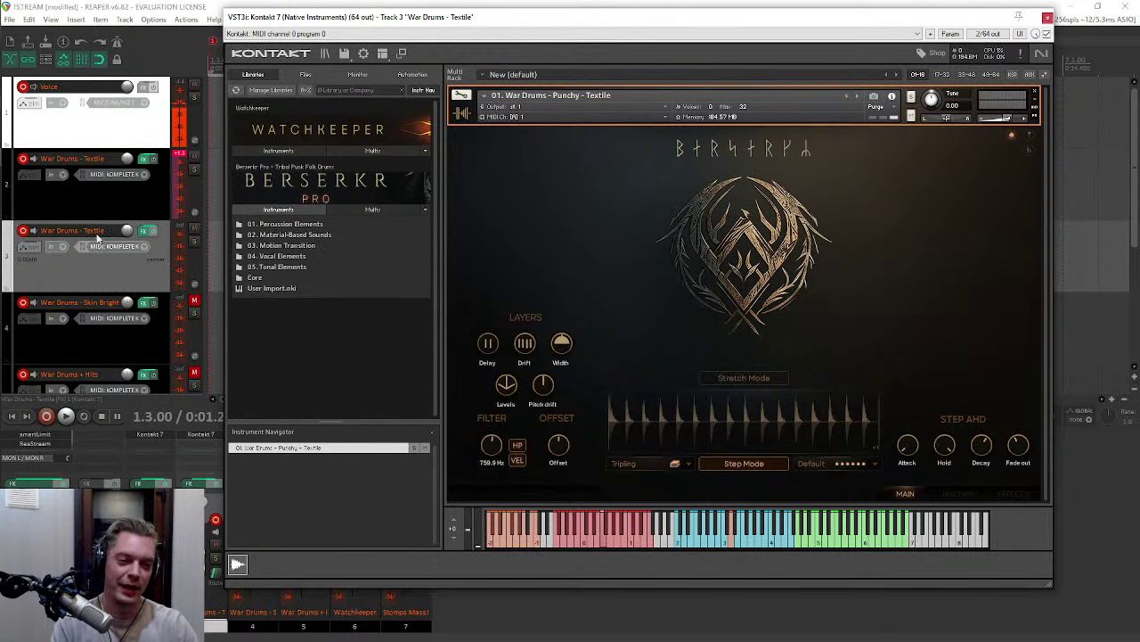
Step: Review the Percussion Elements categories from Hits, Impacts and War Drums through to Medieval Percussions
{"action": "double_click", "coordinate": [286, 226]}
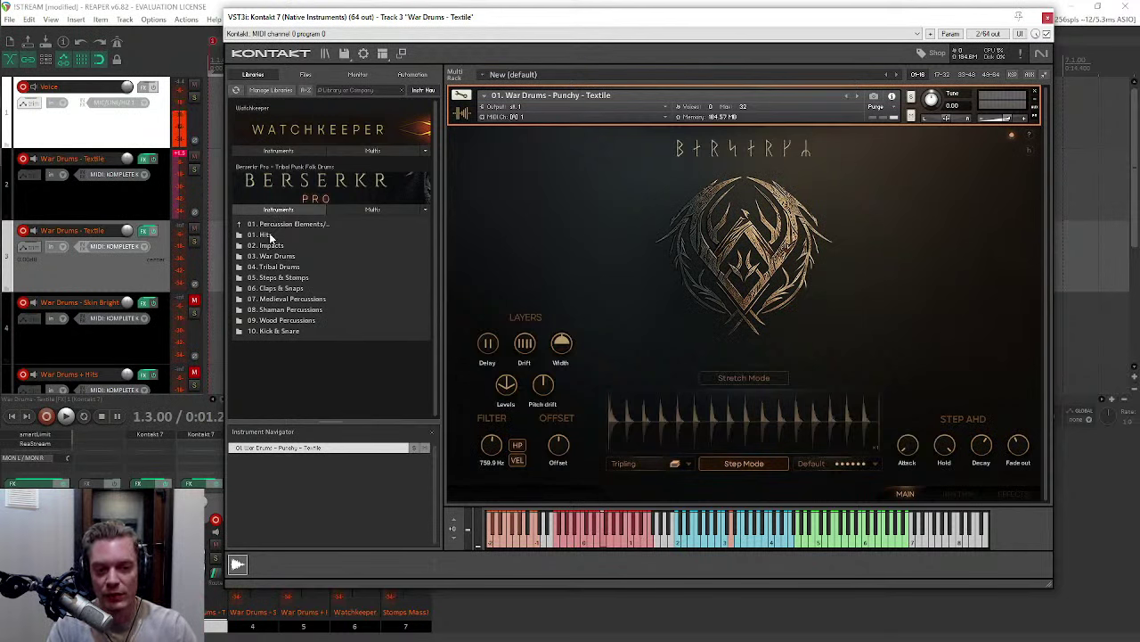
{"action": "left_click", "coordinate": [268, 235]}
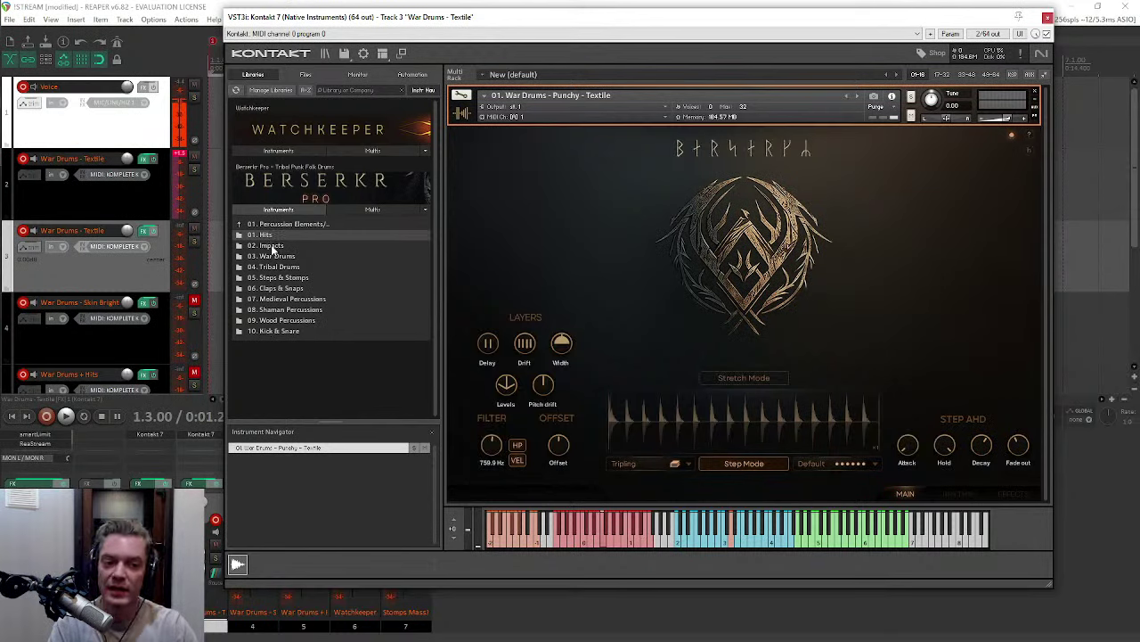
{"action": "left_click", "coordinate": [273, 247]}
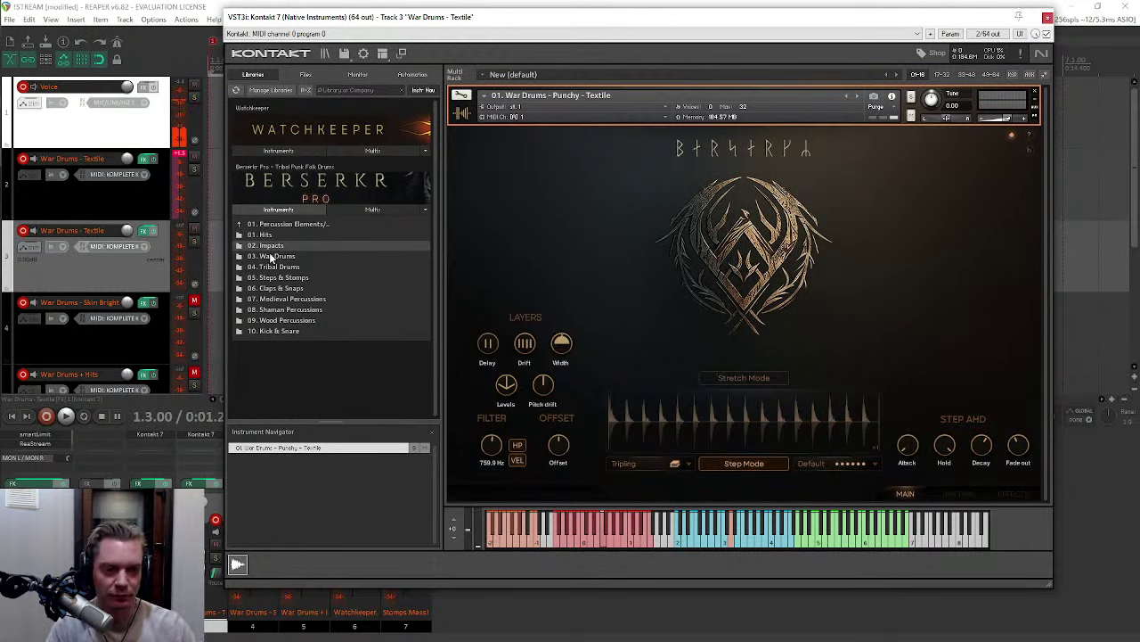
{"action": "left_click", "coordinate": [271, 257]}
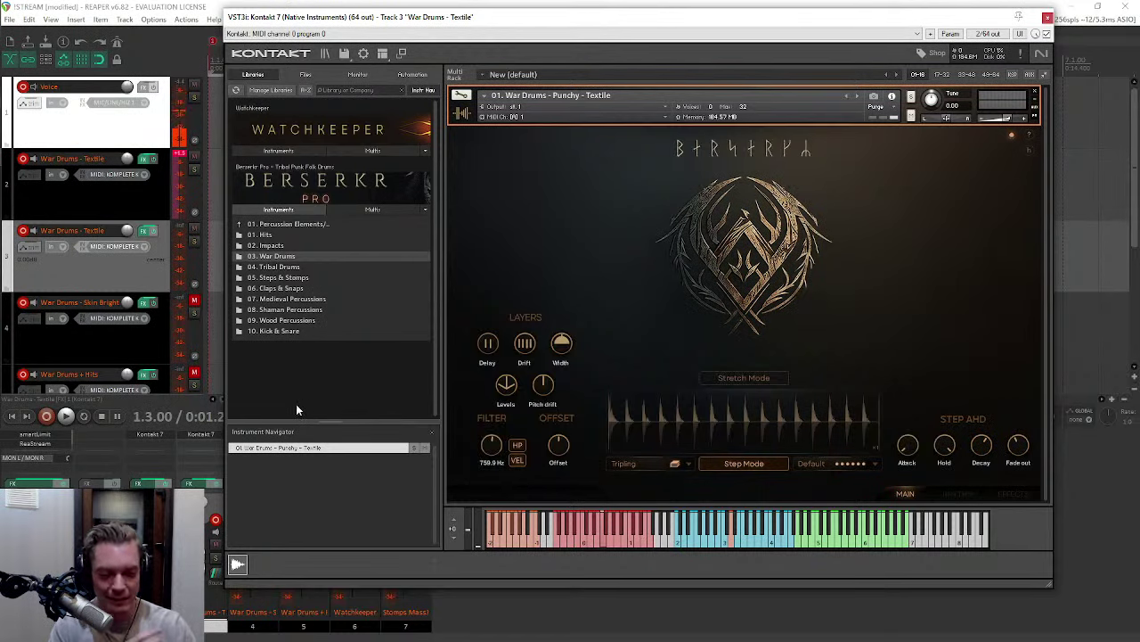
{"action": "left_click", "coordinate": [278, 269]}
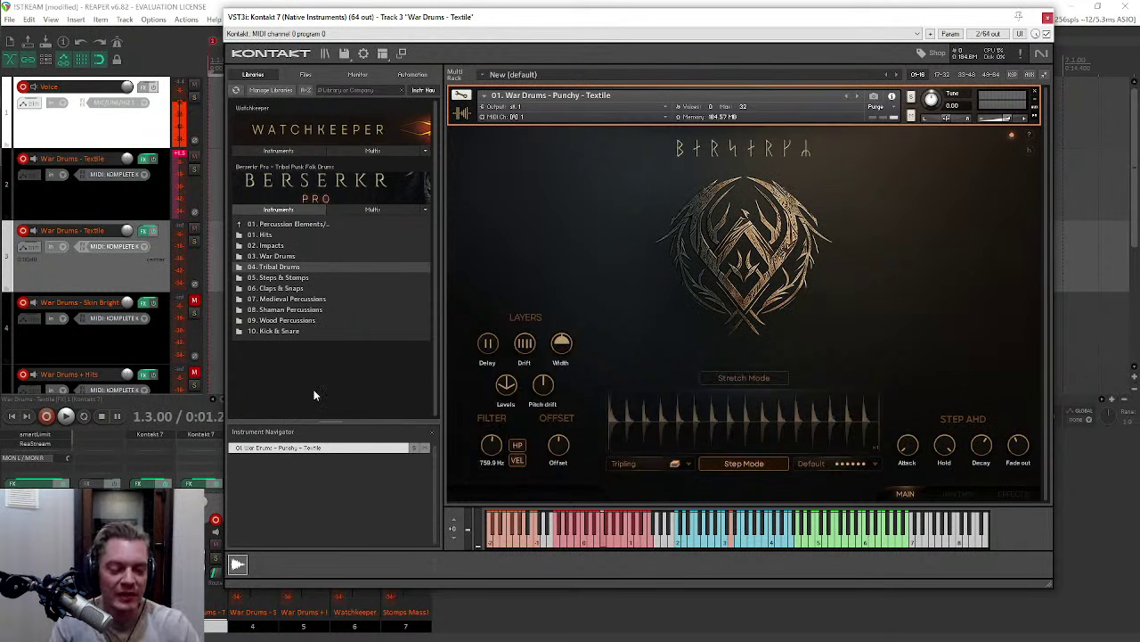
{"action": "left_click", "coordinate": [299, 280]}
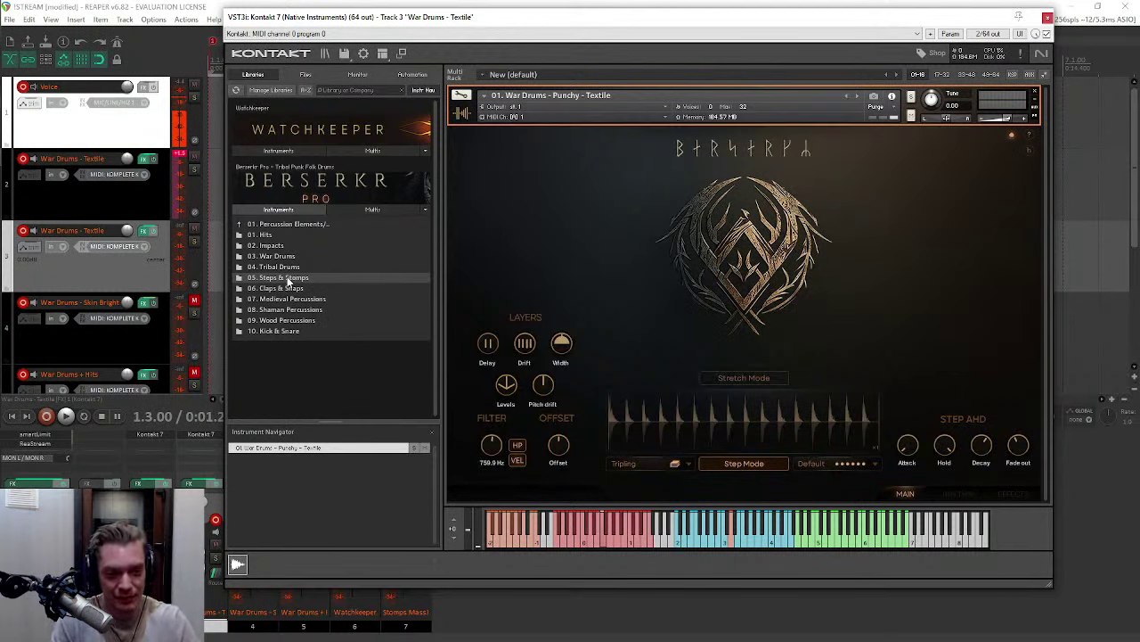
{"action": "left_click", "coordinate": [284, 291]}
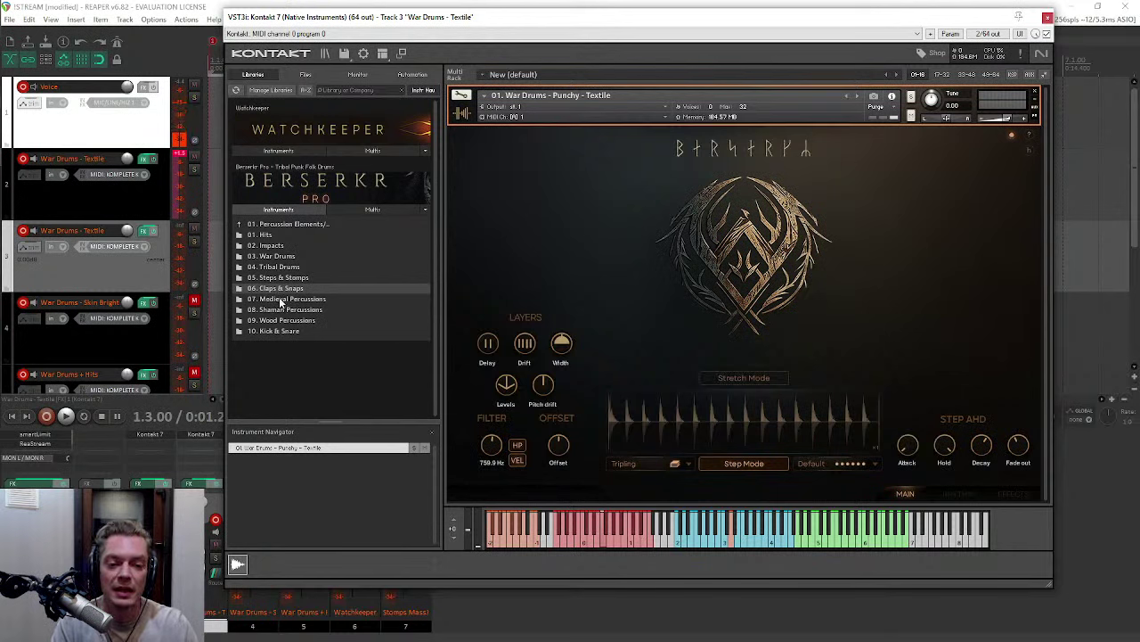
{"action": "left_click", "coordinate": [281, 301]}
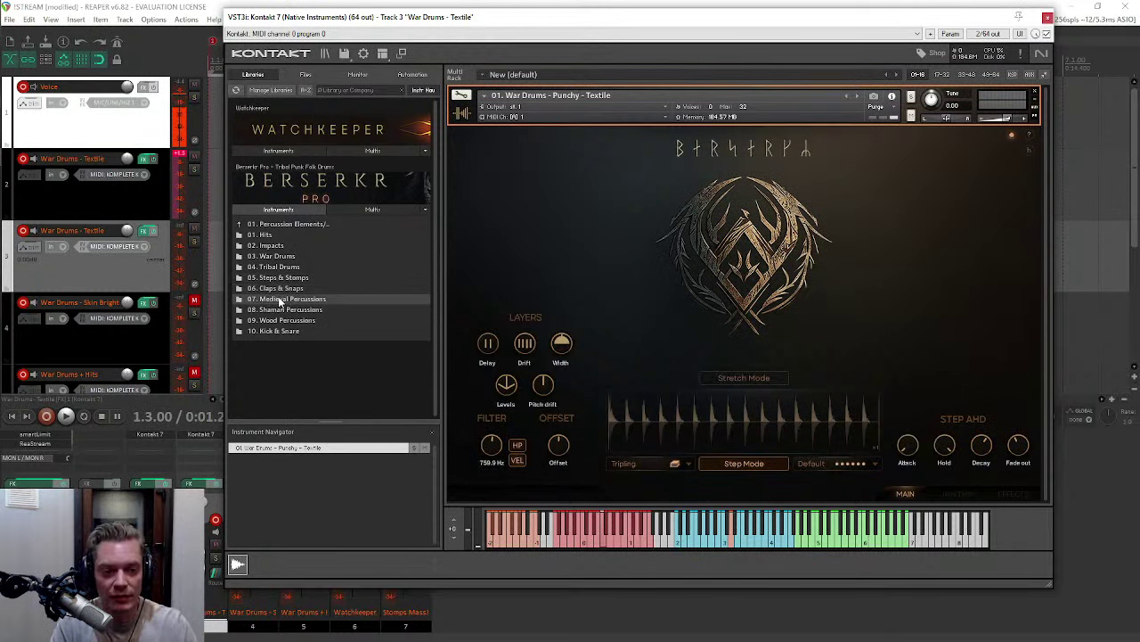
Step: Examine the instruments in the Medieval Percussions, Shaman Percussions, Wood Percussions and Kick & Snare folders
{"action": "double_click", "coordinate": [281, 302]}
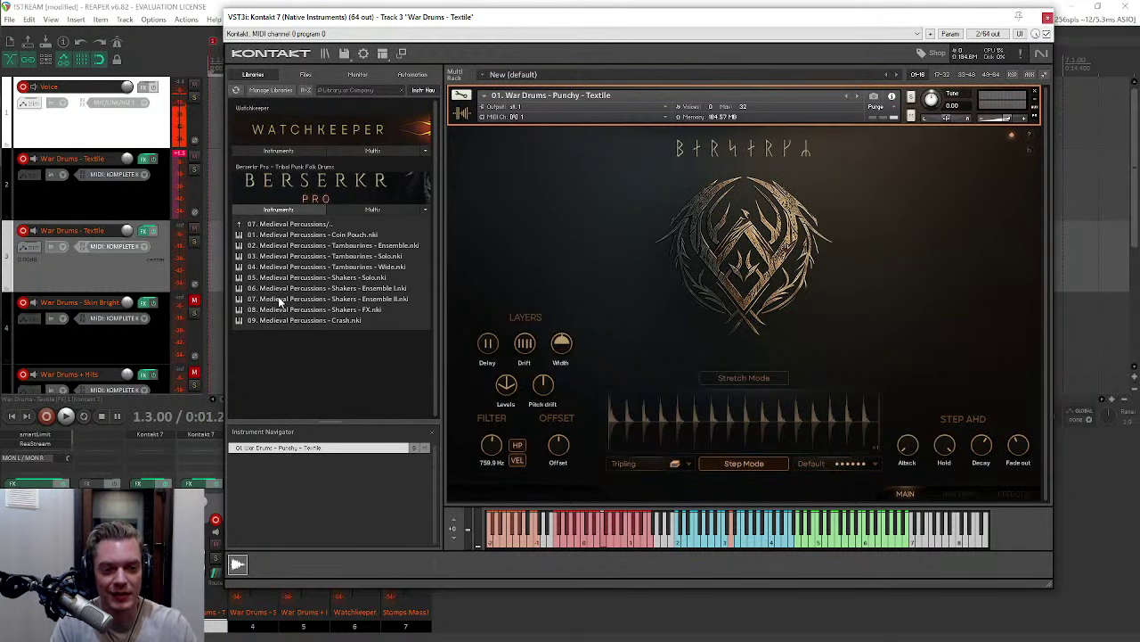
{"action": "left_click", "coordinate": [304, 223]}
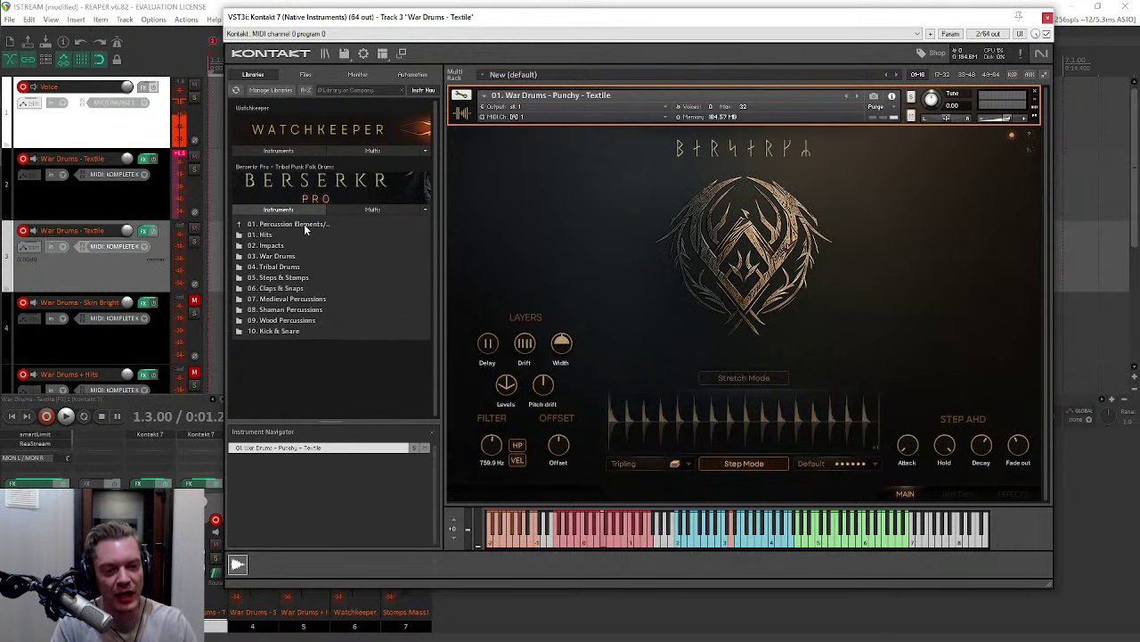
{"action": "left_click", "coordinate": [283, 309]}
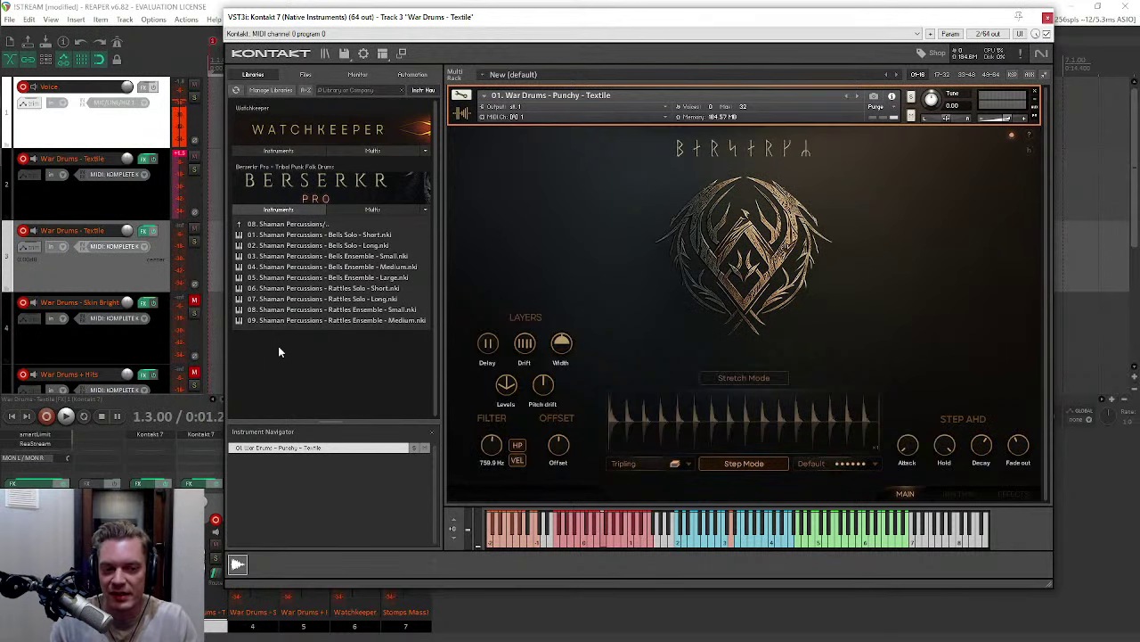
{"action": "left_click", "coordinate": [307, 226]}
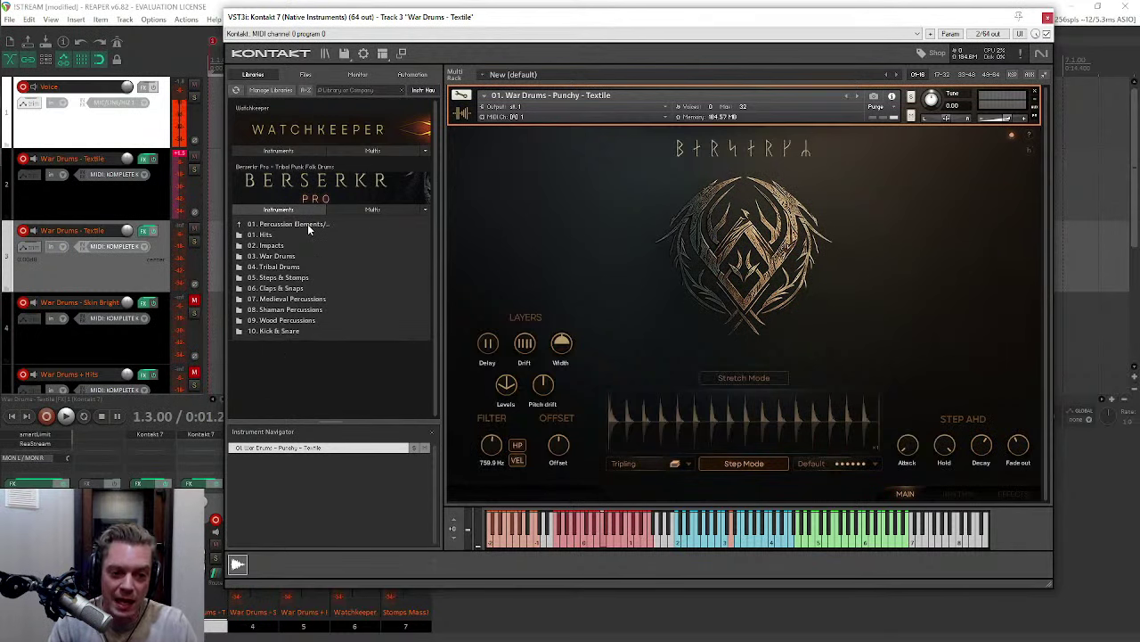
{"action": "double_click", "coordinate": [288, 322]}
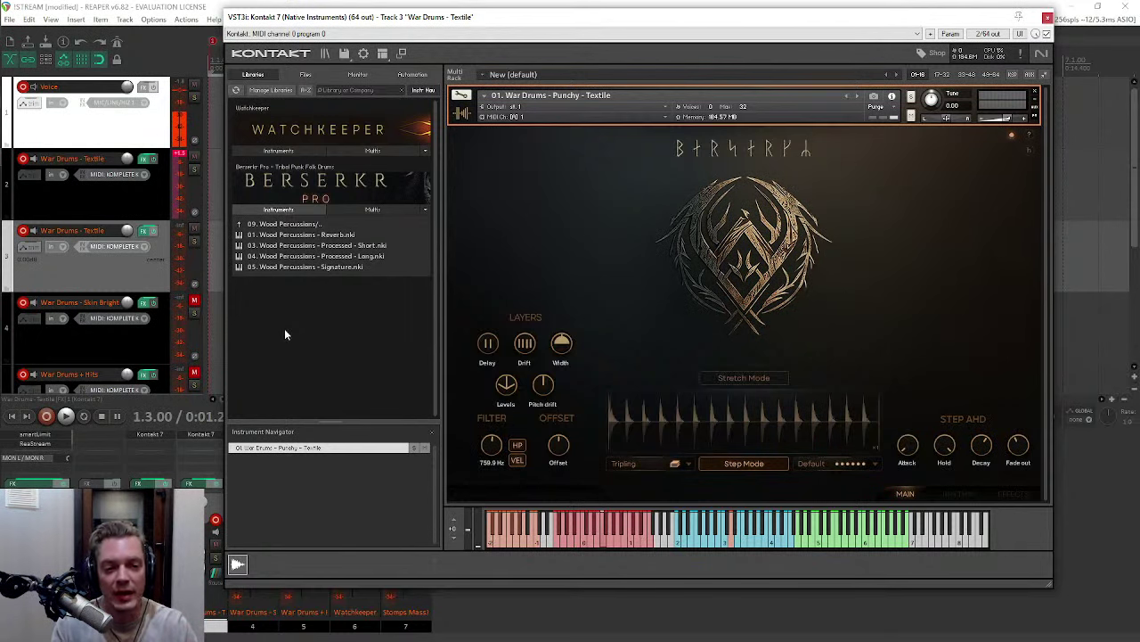
{"action": "left_click", "coordinate": [286, 224]}
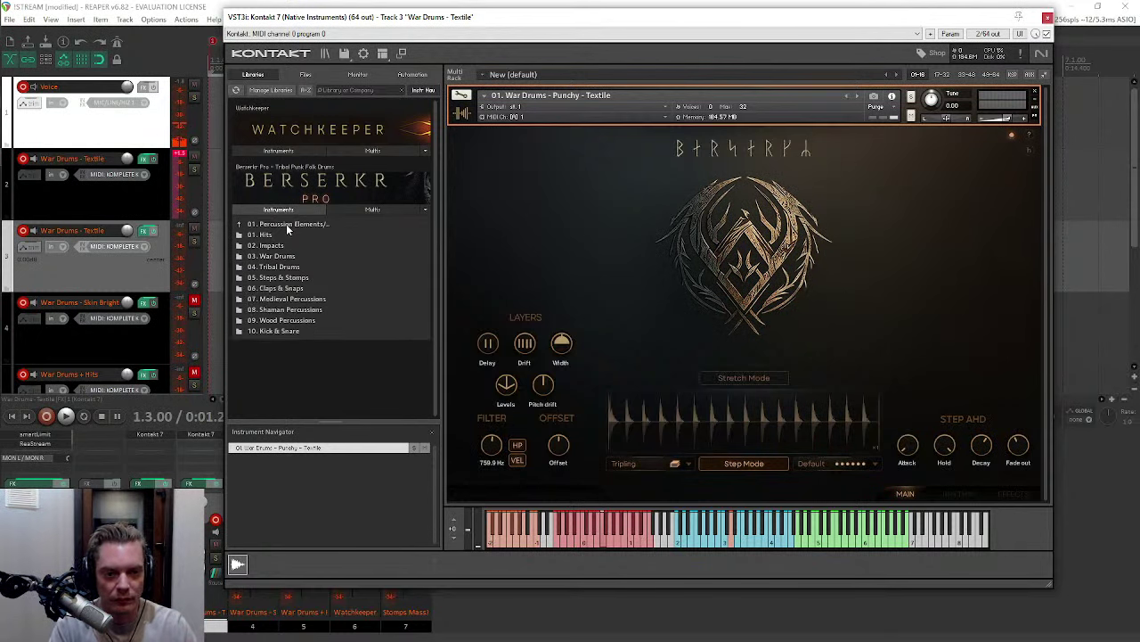
{"action": "left_click", "coordinate": [291, 332]}
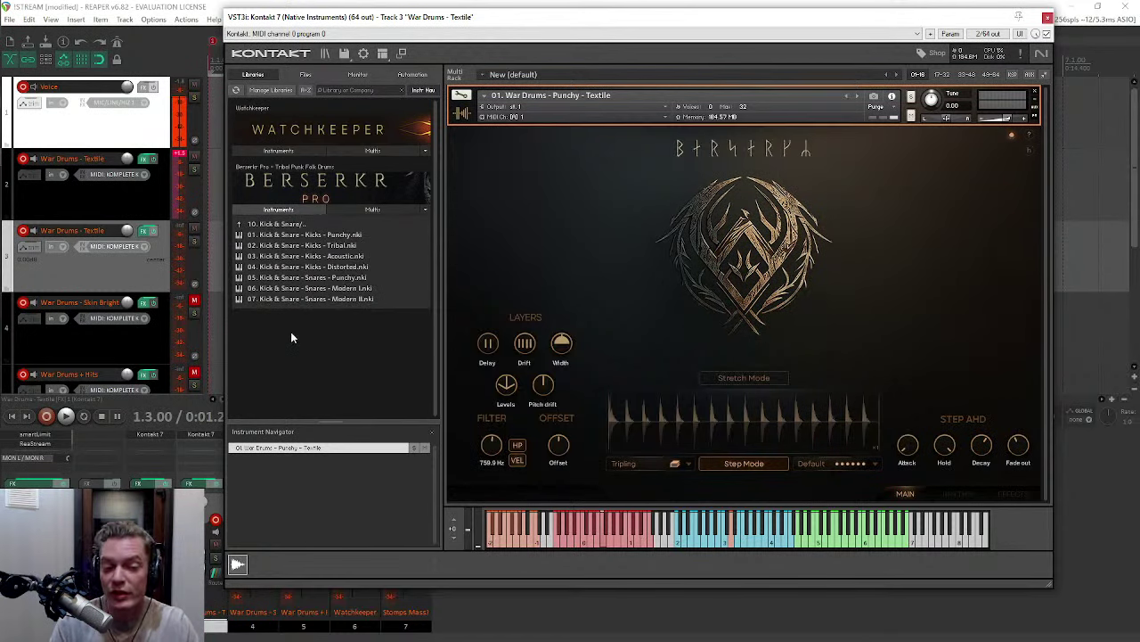
{"action": "left_click", "coordinate": [330, 235]}
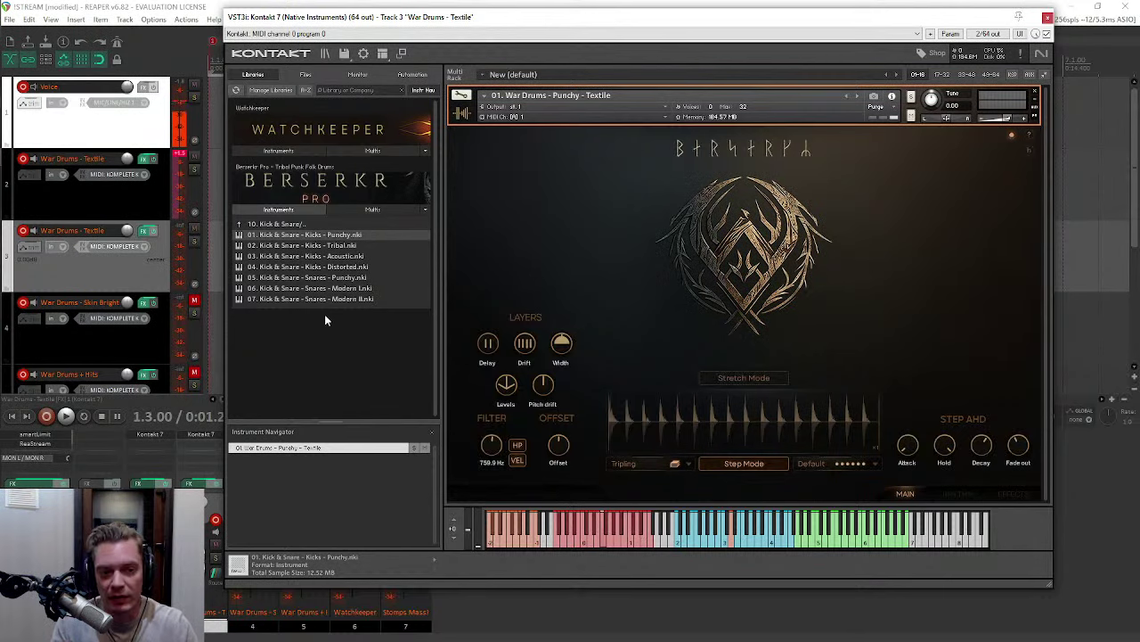
{"action": "left_click", "coordinate": [296, 223]}
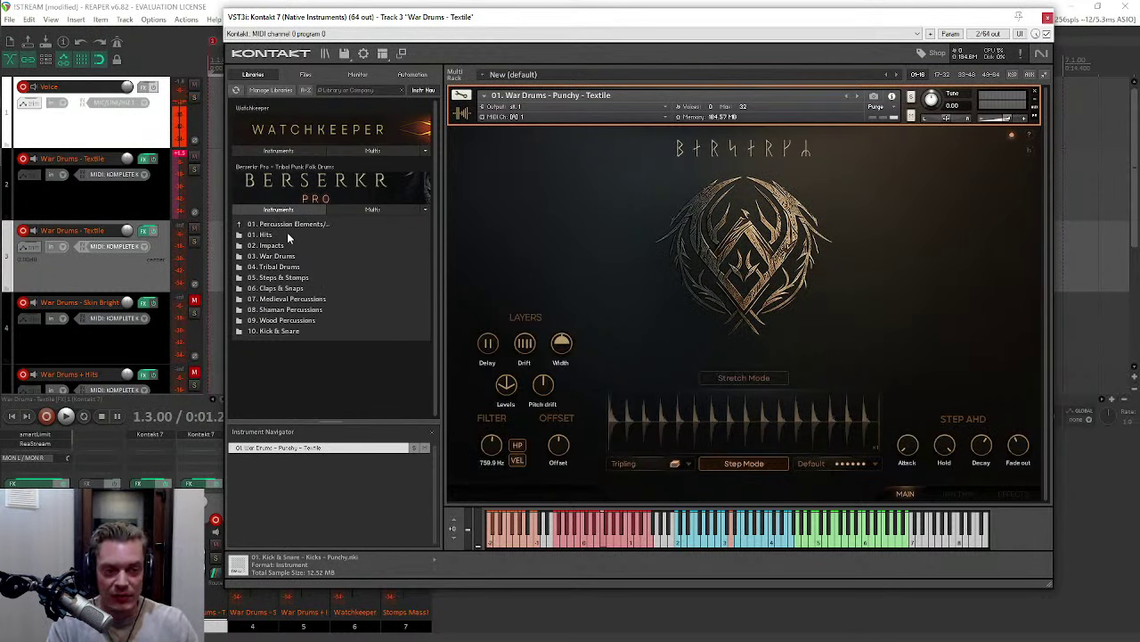
Step: Load 04. Hits - Main - Explosion from the Hits folder on the duplicated track and solo that track
{"action": "left_click", "coordinate": [287, 233]}
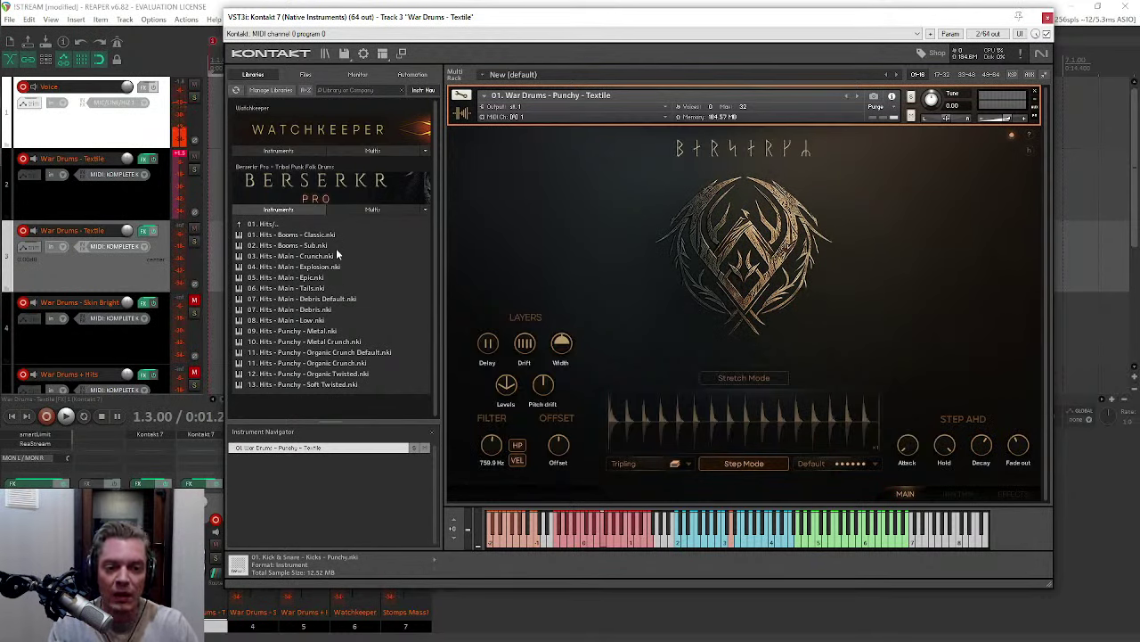
{"action": "left_click", "coordinate": [283, 267]}
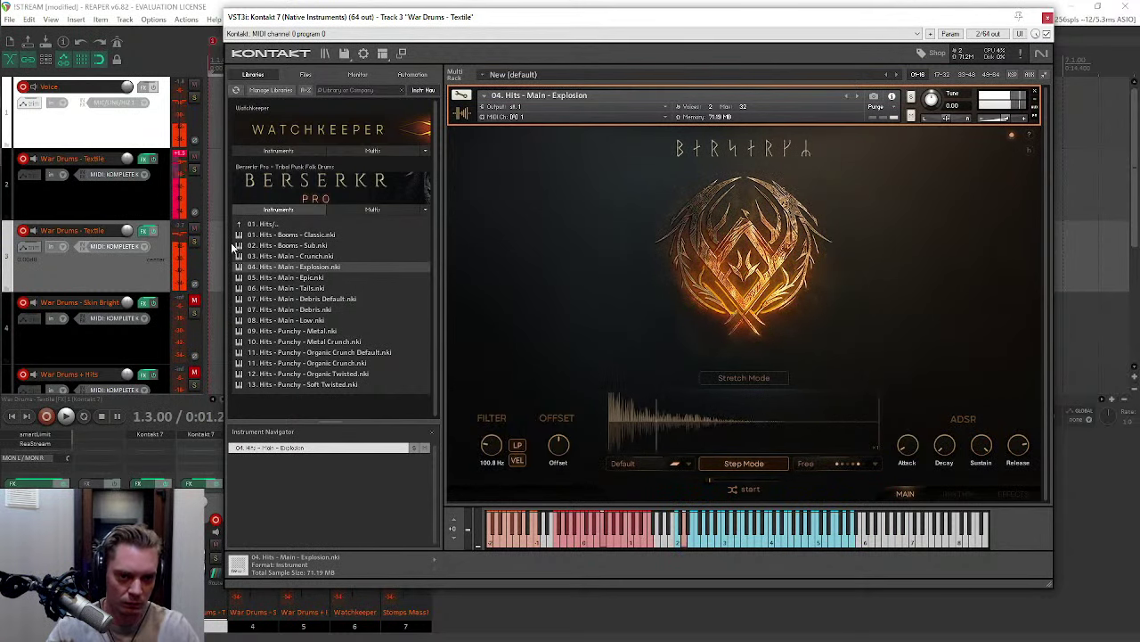
{"action": "left_click", "coordinate": [195, 241]}
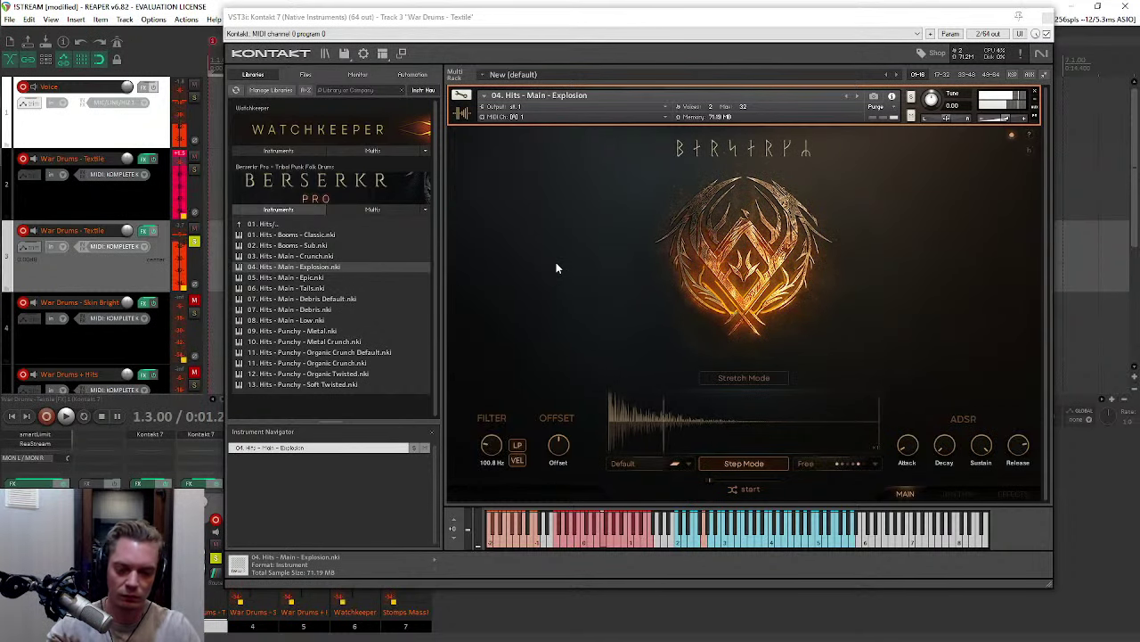
Step: Audition 05. Hits - Main - Epic in place of the Explosion instrument and replace it with 07. Hits - Main - Debris
{"action": "left_click", "coordinate": [263, 277]}
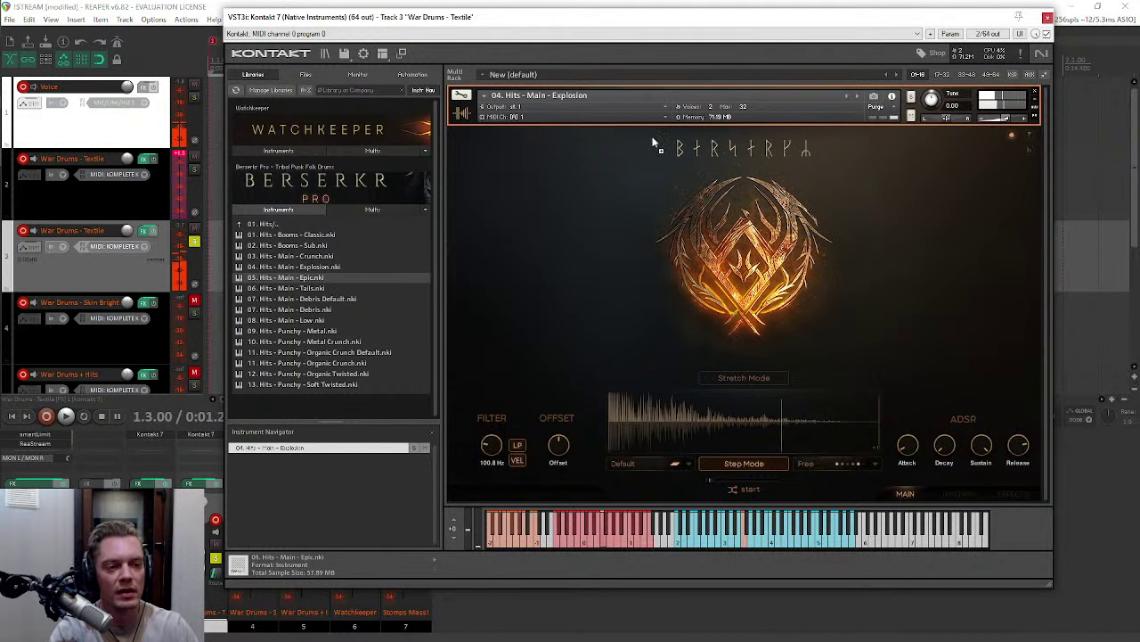
{"action": "left_click_drag", "start_coordinate": [606, 108], "coordinate": [609, 110]}
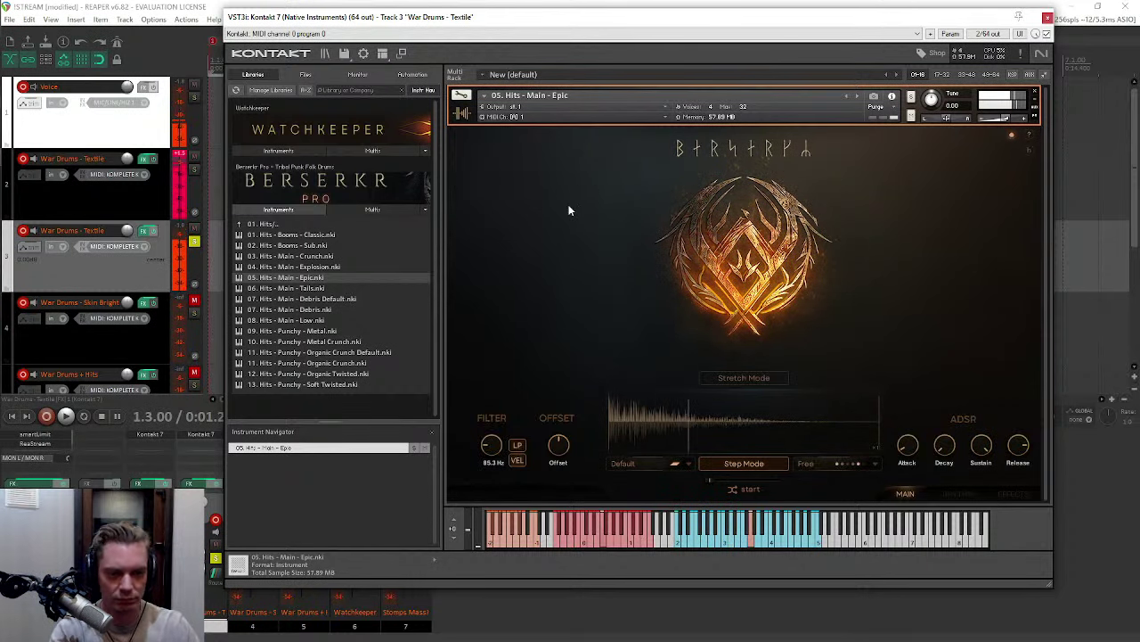
{"action": "double_click", "coordinate": [276, 309]}
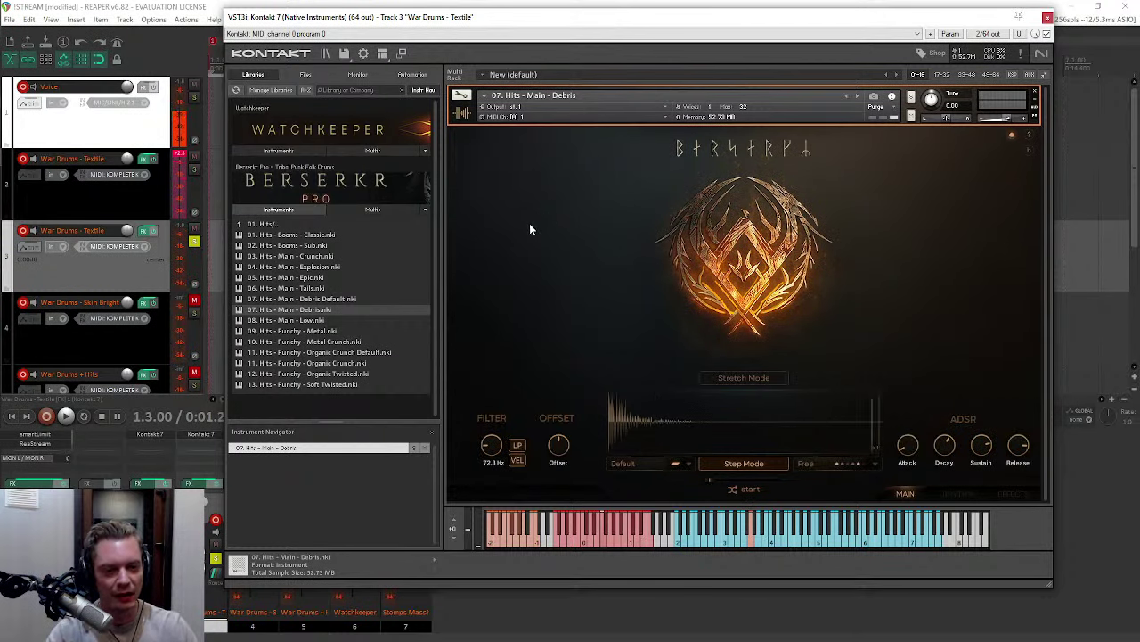
Step: Audition 08. Hits - Main - Low in place of the Debris instrument
{"action": "left_click", "coordinate": [267, 319]}
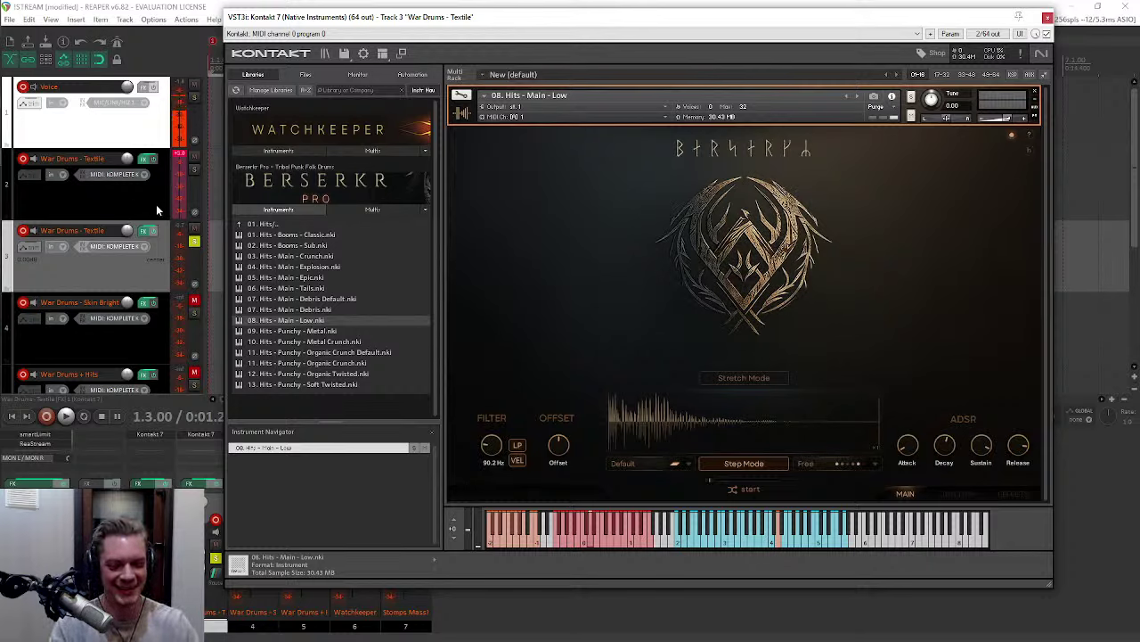
Step: Audition 01. Impacts - Hits - Organic, 02. Impacts - Hits - Foley and 06. Impacts - Punchy - Metal from the Impacts folder
{"action": "left_click", "coordinate": [311, 223]}
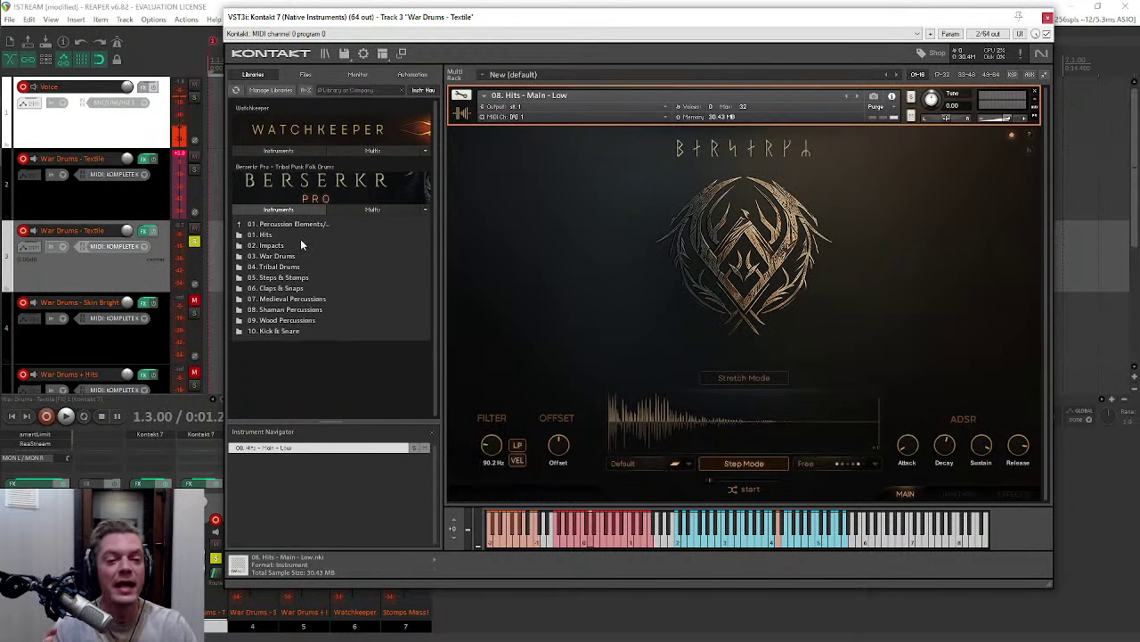
{"action": "double_click", "coordinate": [288, 247]}
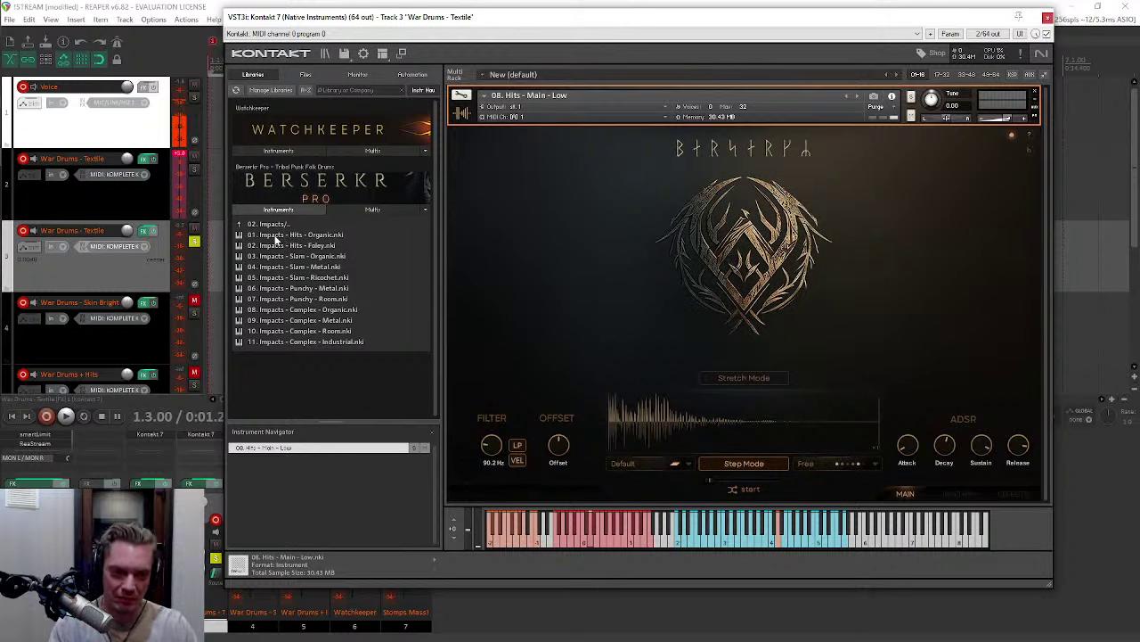
{"action": "left_click", "coordinate": [277, 235]}
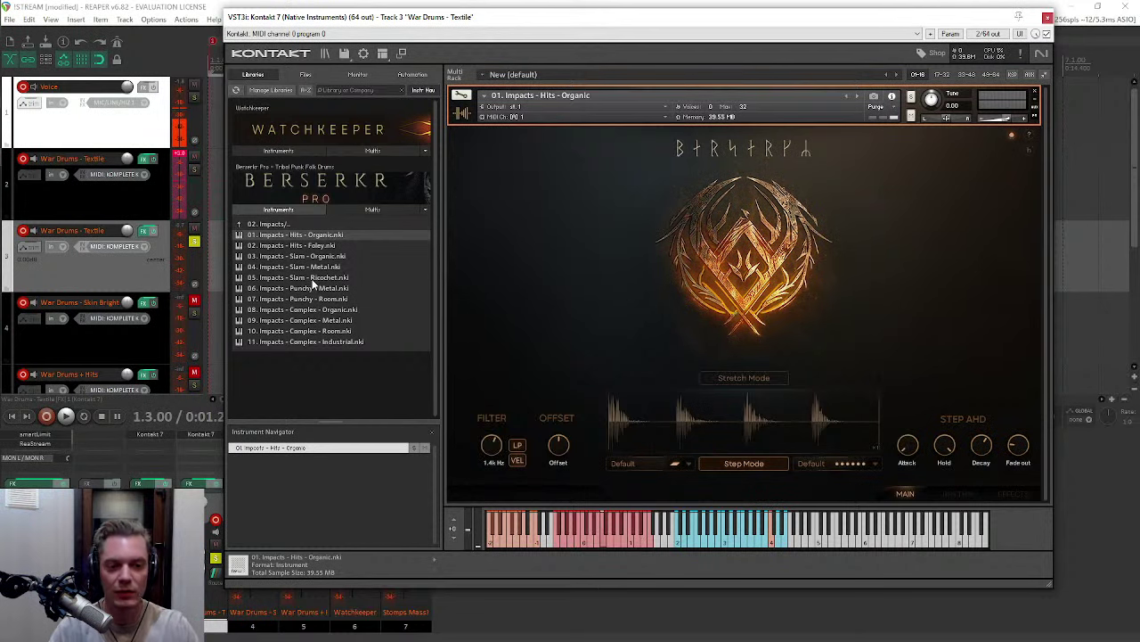
{"action": "left_click", "coordinate": [287, 246]}
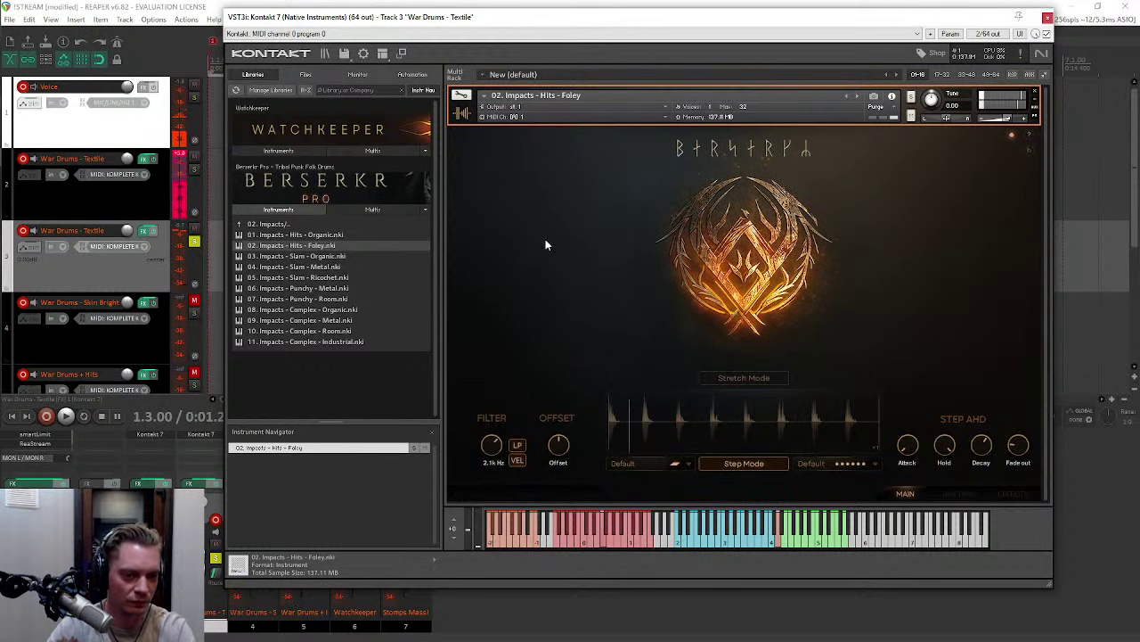
{"action": "double_click", "coordinate": [269, 289]}
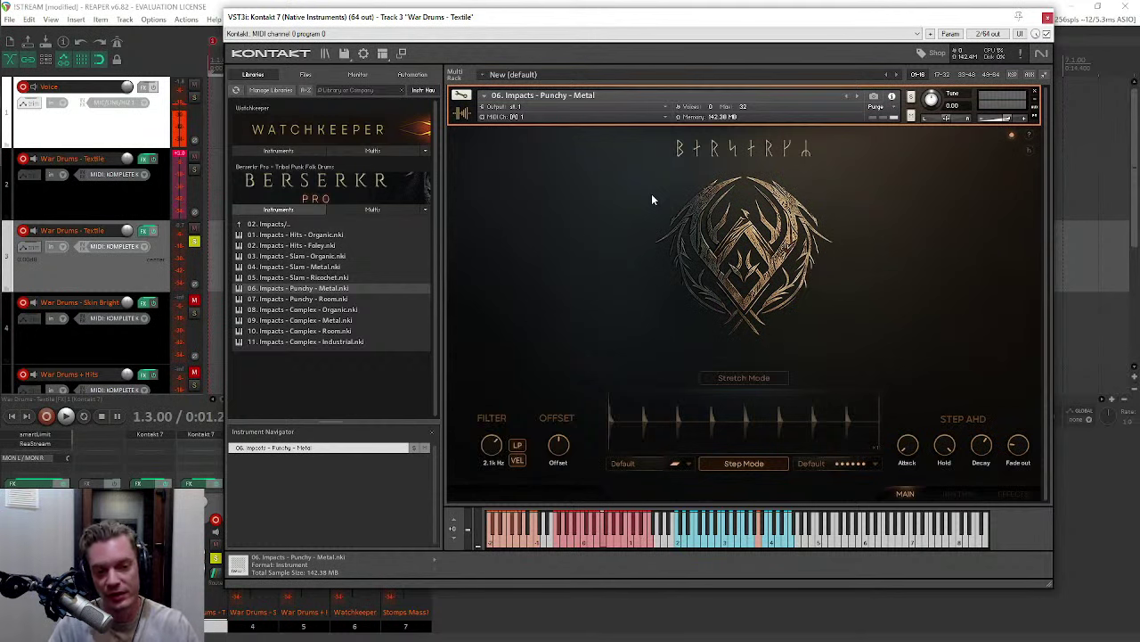
Step: Audition 01. War Drums - Punchy - Textile from the War Drums folder and switch on the Velocity curve in its rhythm settings
{"action": "left_click", "coordinate": [289, 226]}
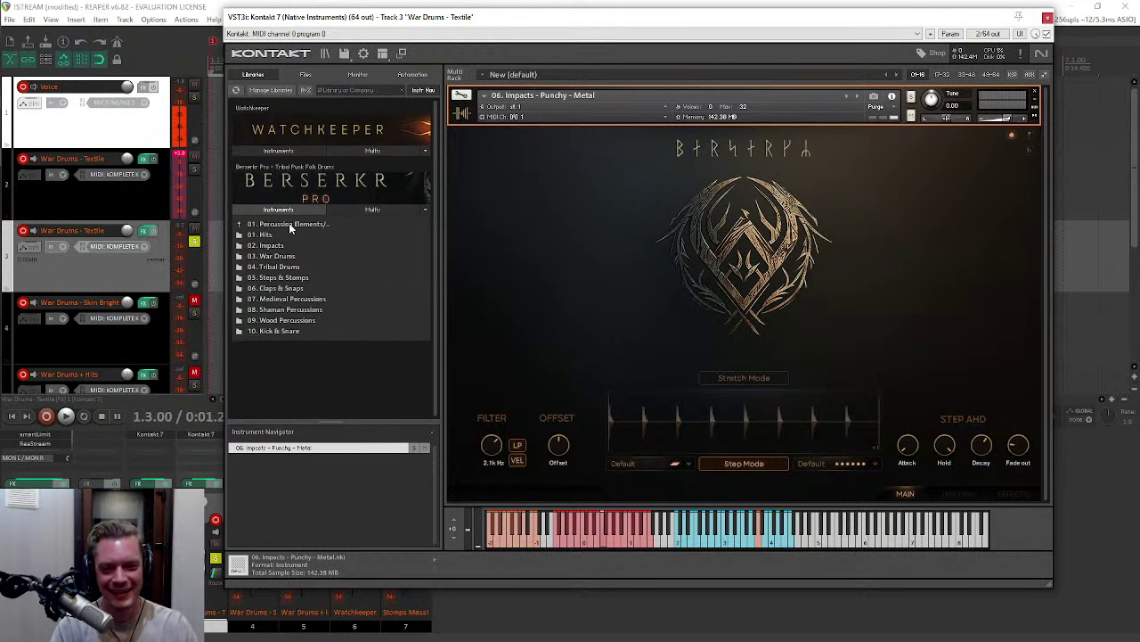
{"action": "left_click", "coordinate": [298, 257]}
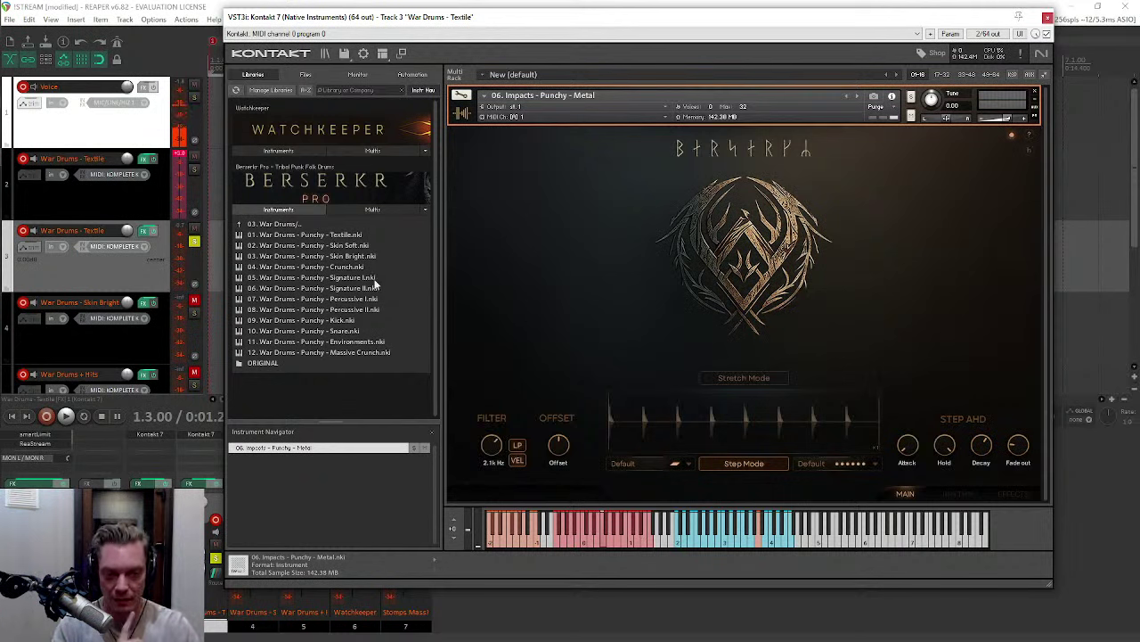
{"action": "double_click", "coordinate": [269, 235]}
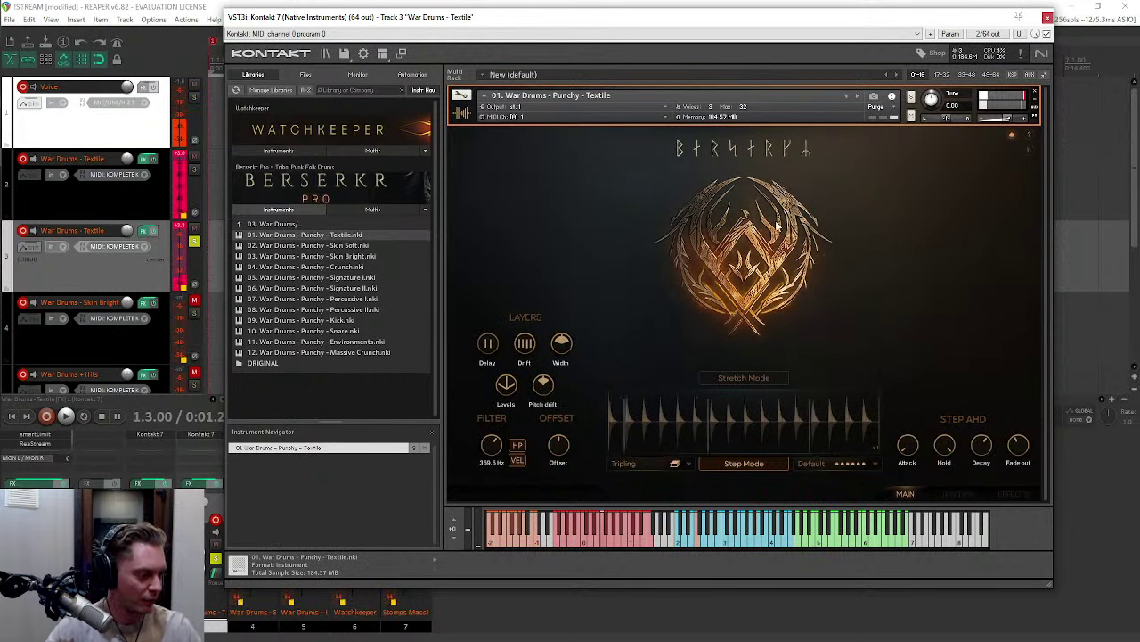
{"action": "left_click", "coordinate": [951, 492]}
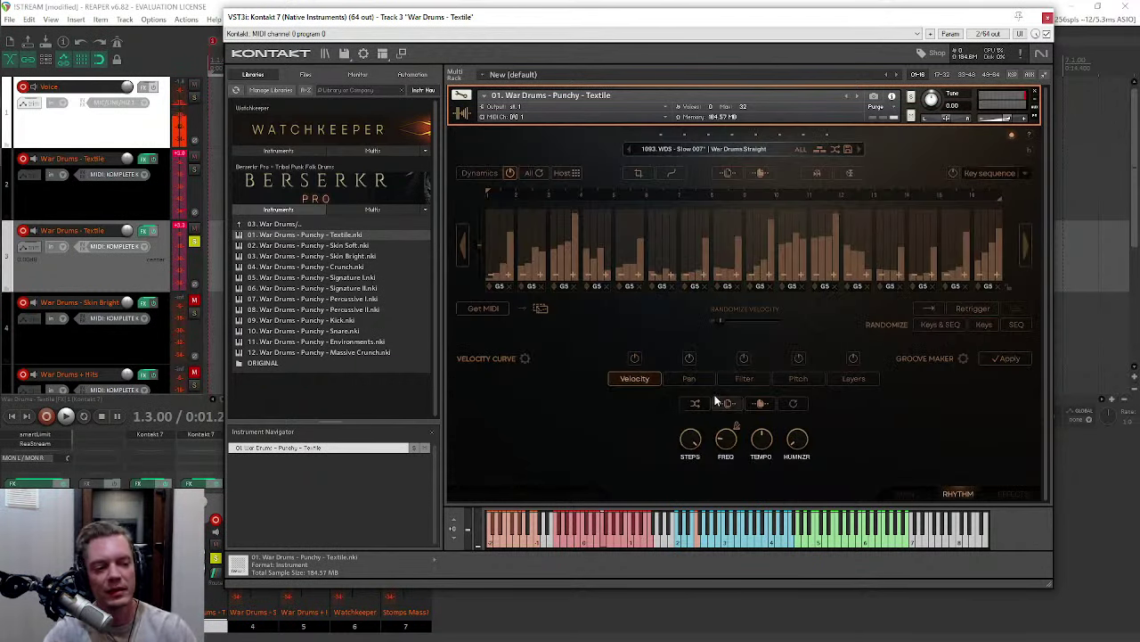
{"action": "left_click", "coordinate": [635, 359]}
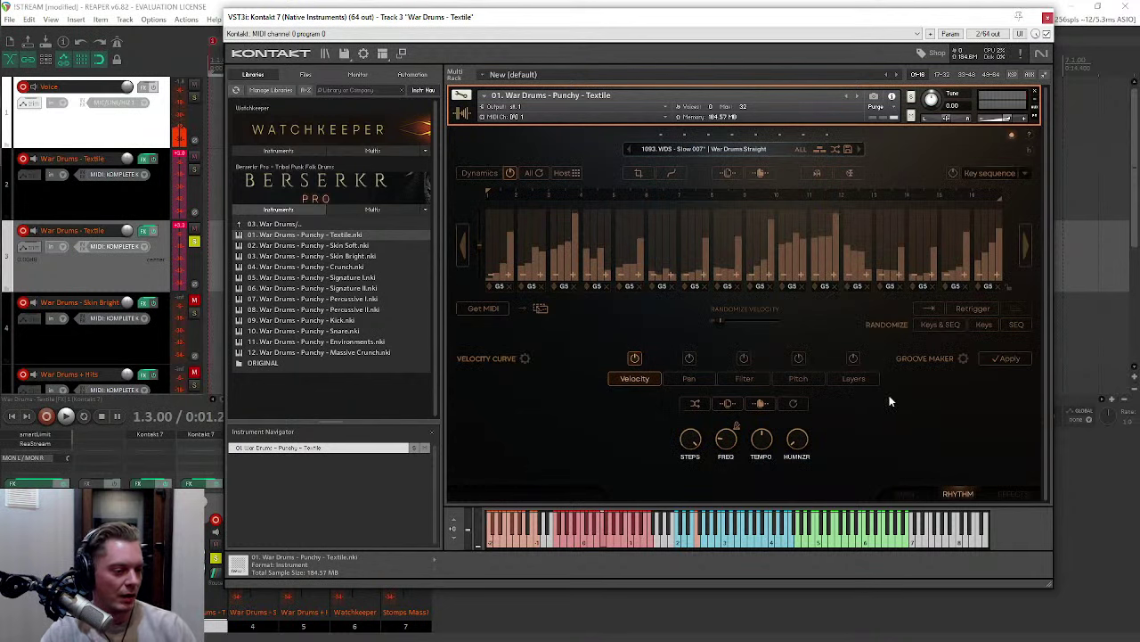
{"action": "left_click", "coordinate": [904, 494]}
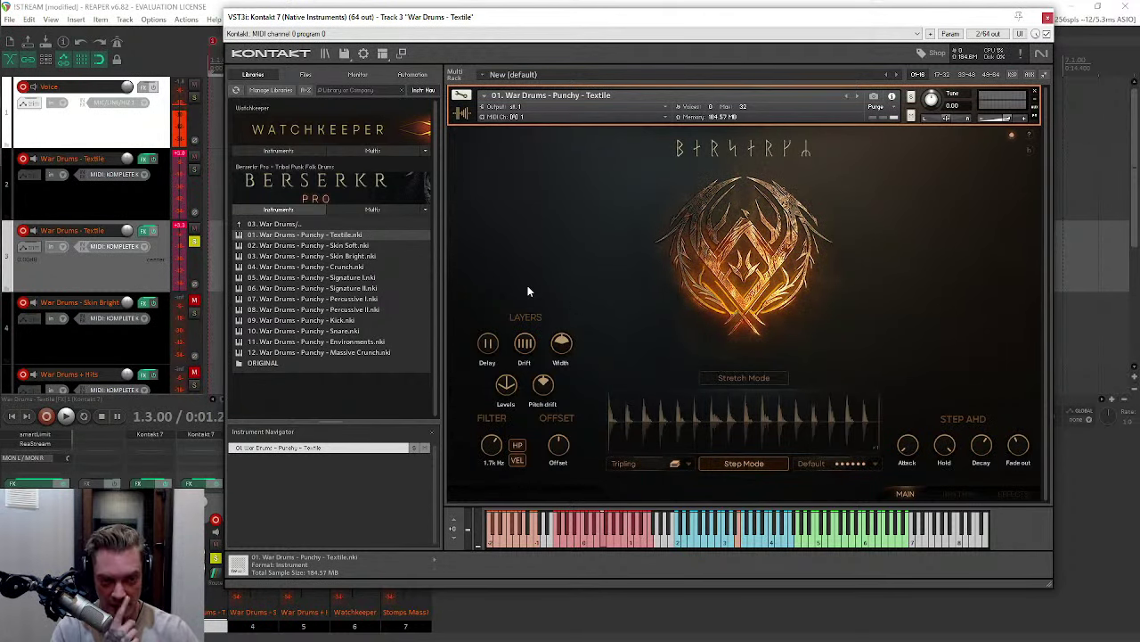
Step: Audition 03. War Drums - Punchy - Skin Bright, including its rhythm settings, and replace it with 12. War Drums - Punchy - Massive Crunch
{"action": "double_click", "coordinate": [286, 256]}
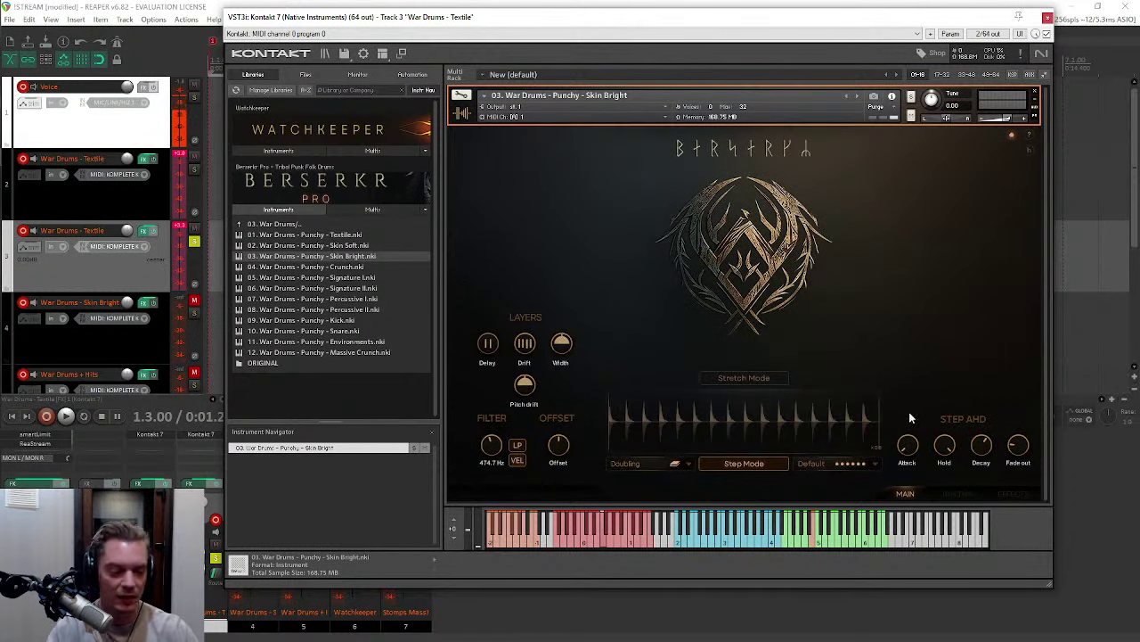
{"action": "left_click", "coordinate": [943, 493]}
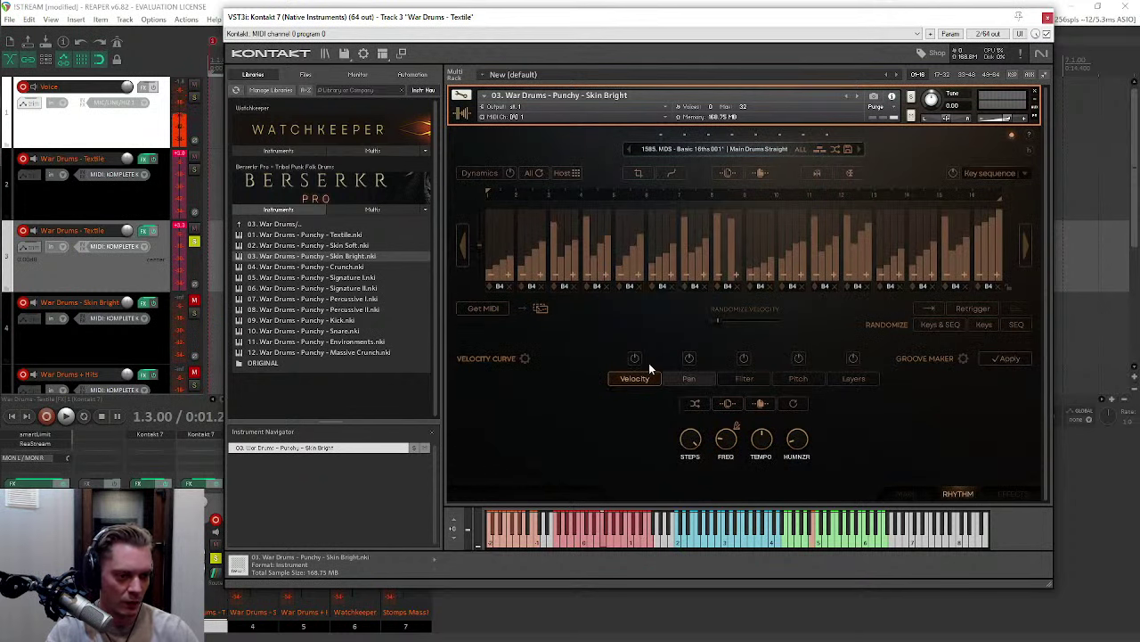
{"action": "left_click", "coordinate": [902, 497]}
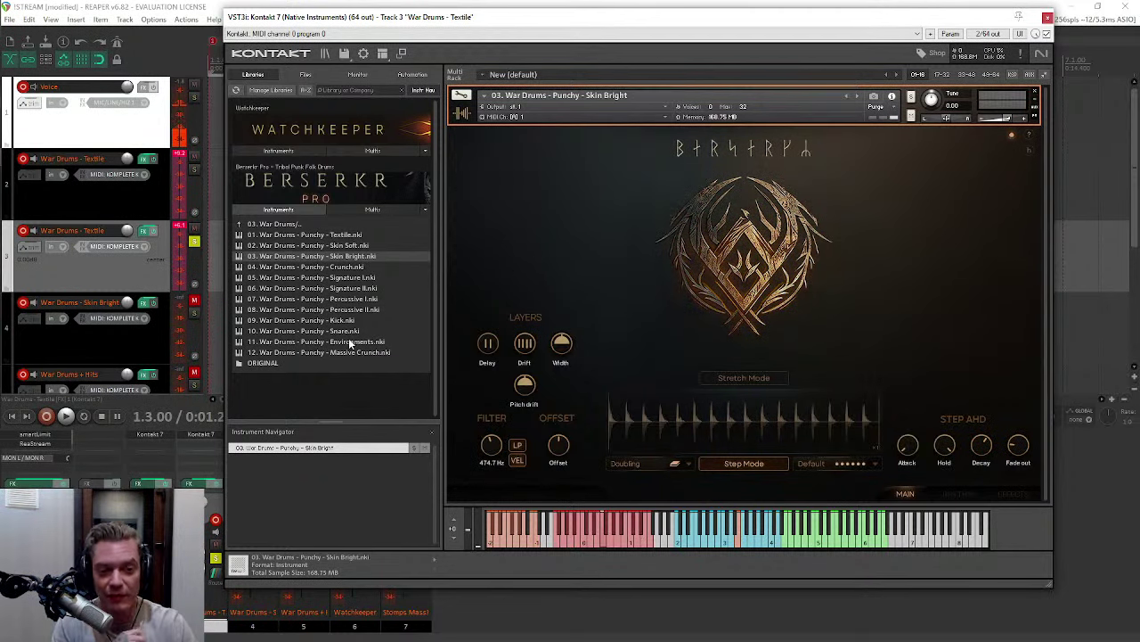
{"action": "double_click", "coordinate": [288, 353]}
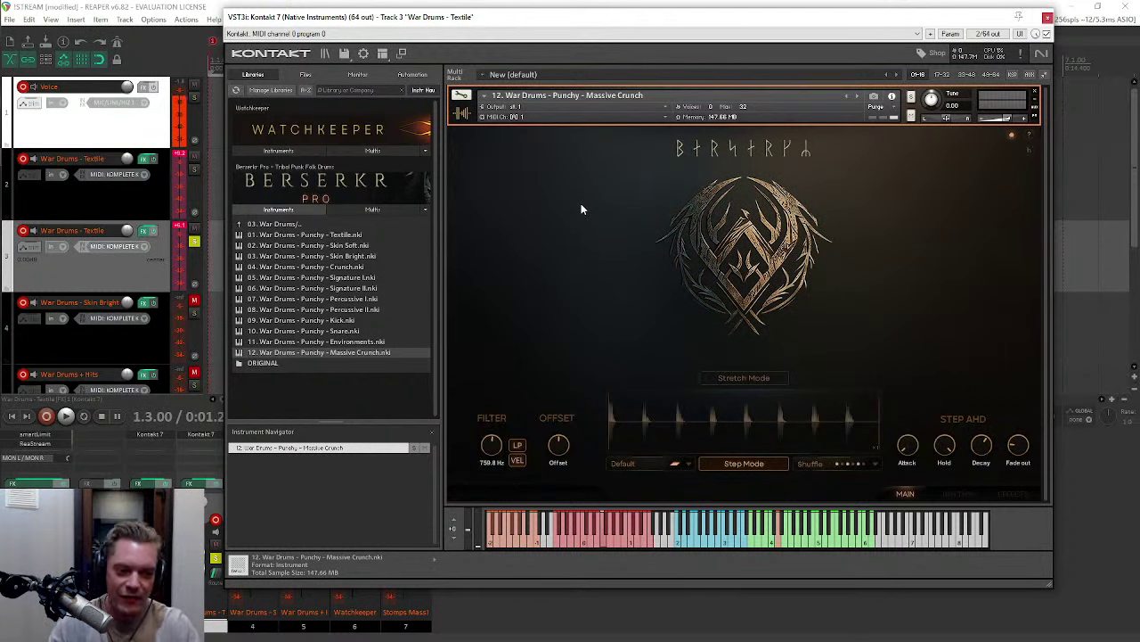
Step: Audition 05. Tribal Drums - Sub Hits - Long and 02. Tribal Drums - Hits - Deep, checking the rhythm pattern of the Deep instrument
{"action": "double_click", "coordinate": [286, 225]}
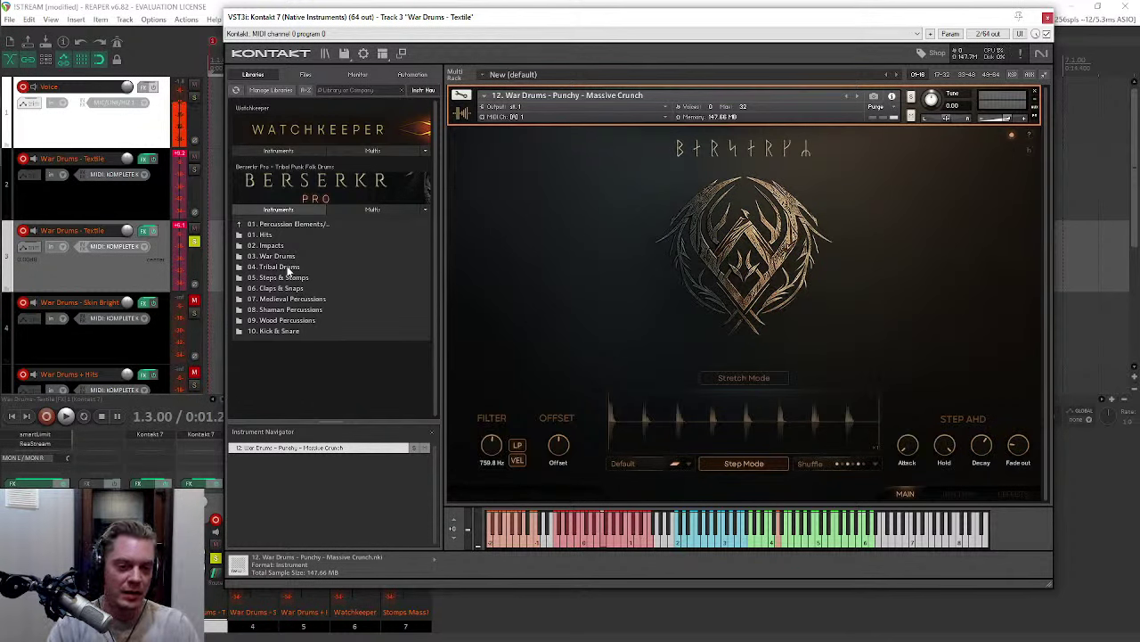
{"action": "double_click", "coordinate": [288, 268]}
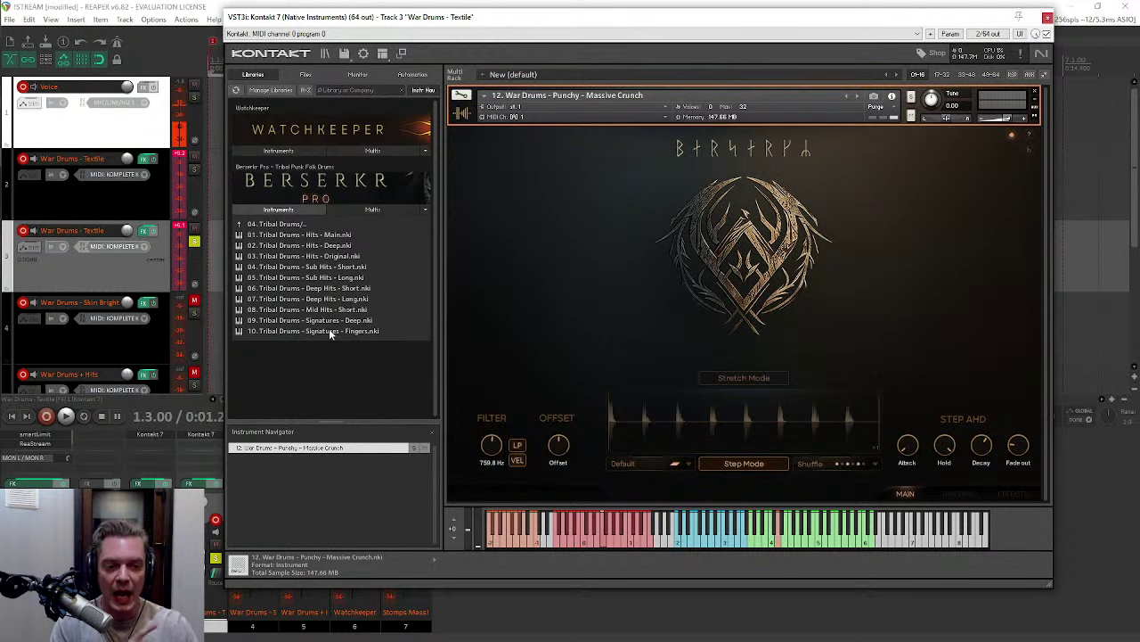
{"action": "double_click", "coordinate": [276, 277]}
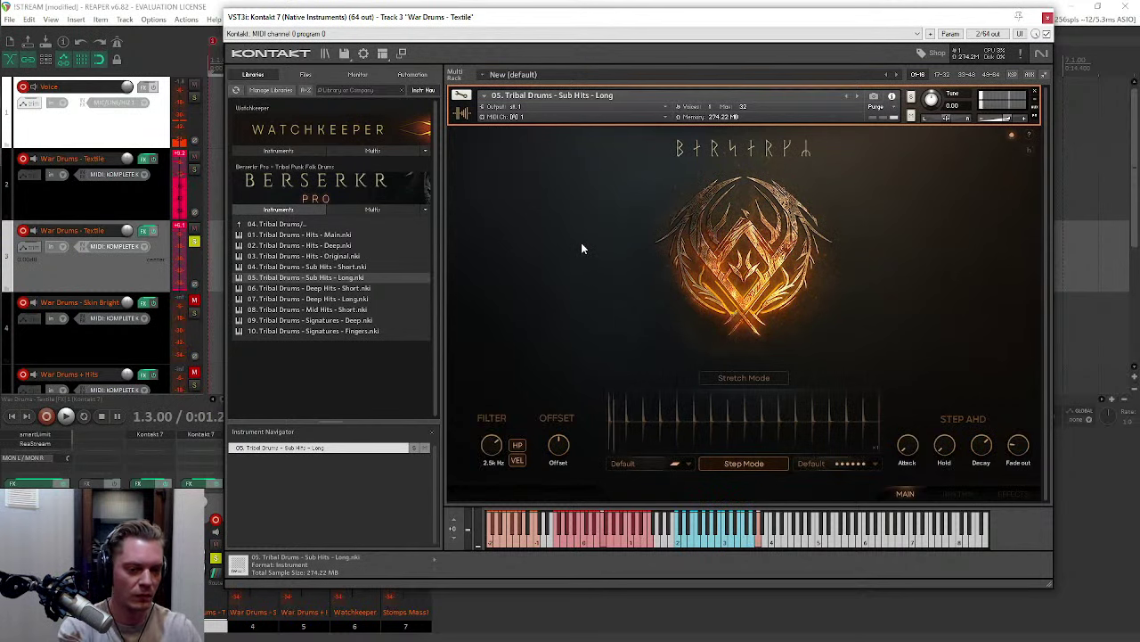
{"action": "double_click", "coordinate": [289, 246]}
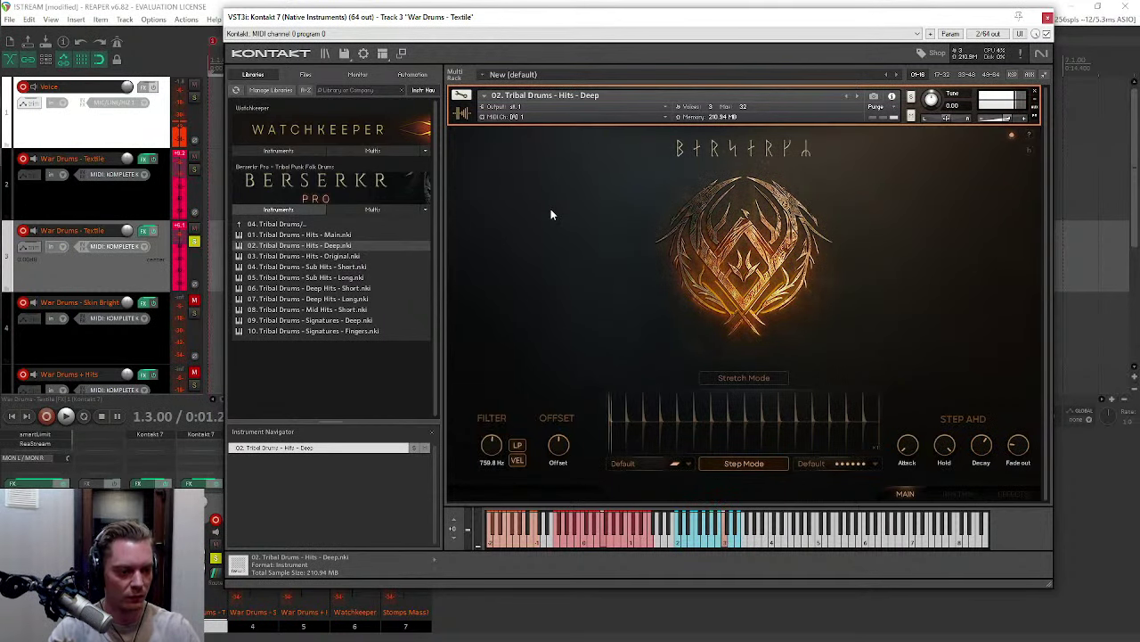
{"action": "left_click", "coordinate": [960, 495]}
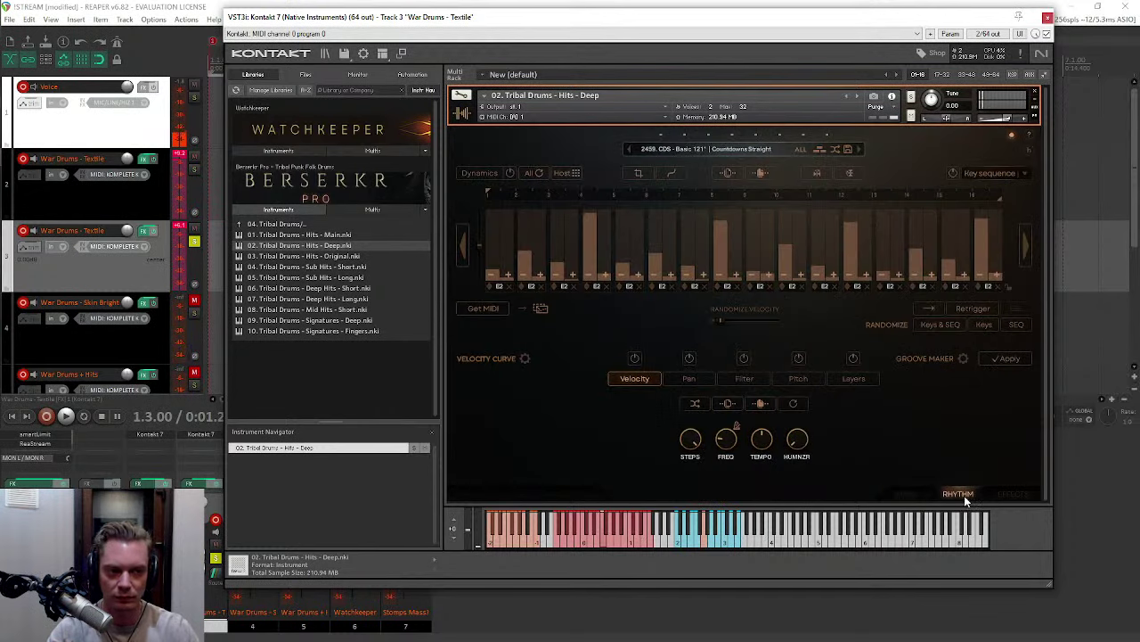
{"action": "left_click", "coordinate": [906, 494]}
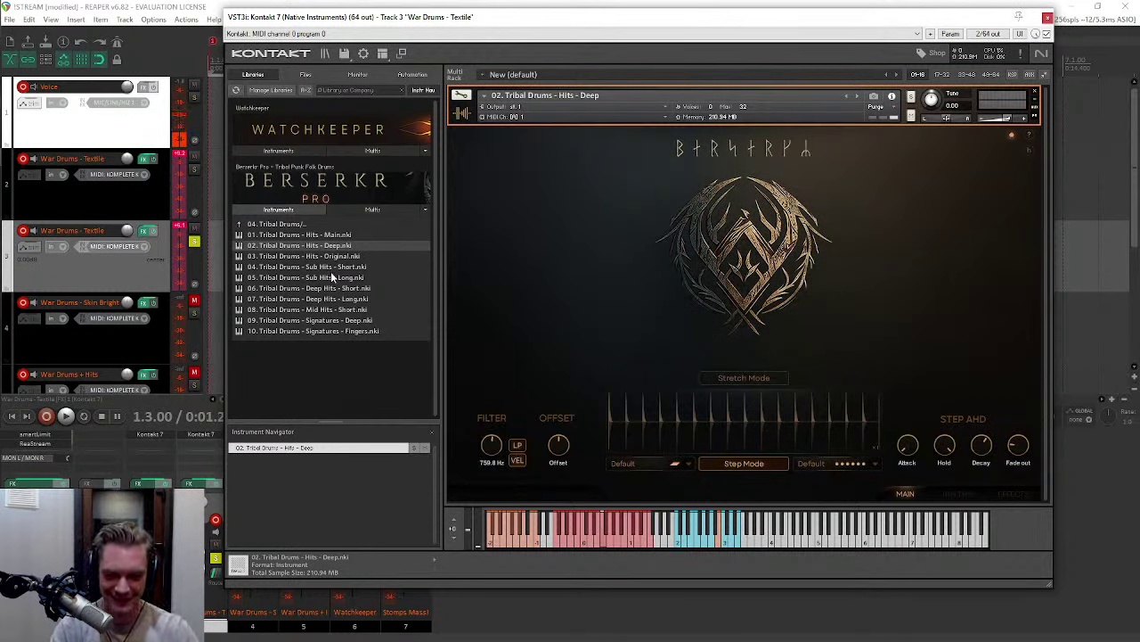
Step: Examine the instruments in the Steps & Stomps folder, from the Organic Armor and Metal Chains steps to the Environment stomps
{"action": "left_click", "coordinate": [293, 225]}
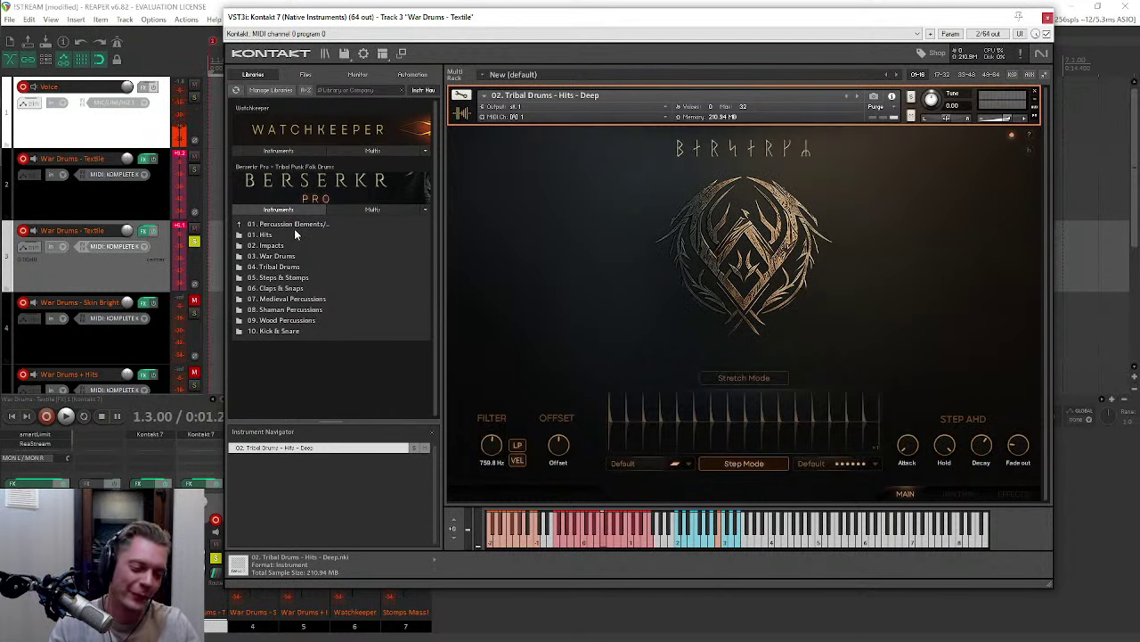
{"action": "double_click", "coordinate": [275, 277]}
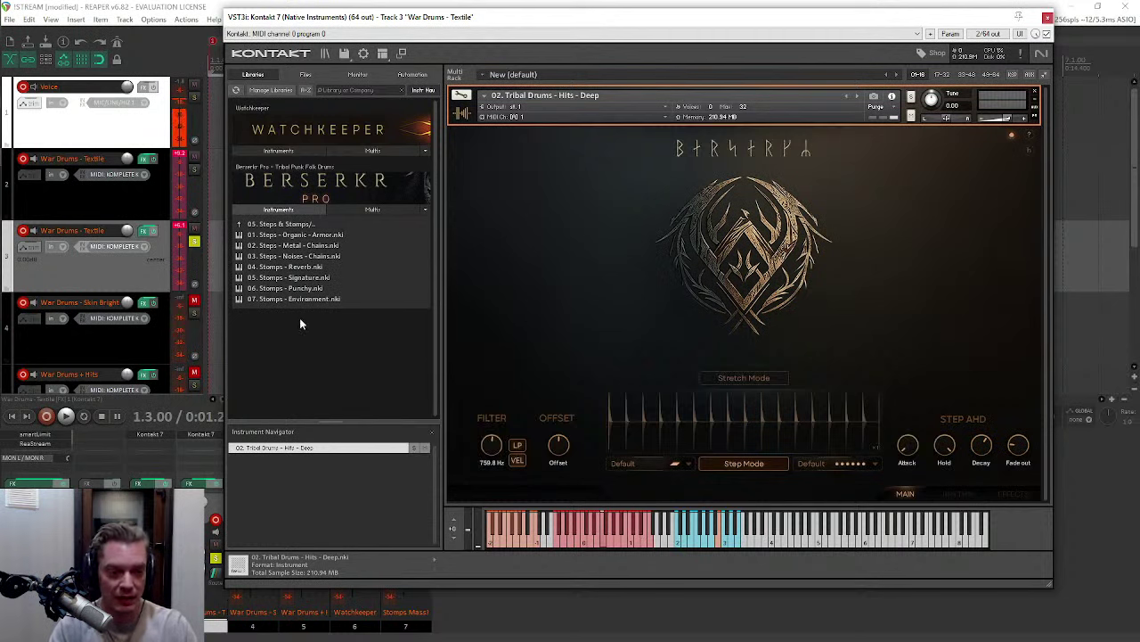
{"action": "left_click", "coordinate": [327, 237]}
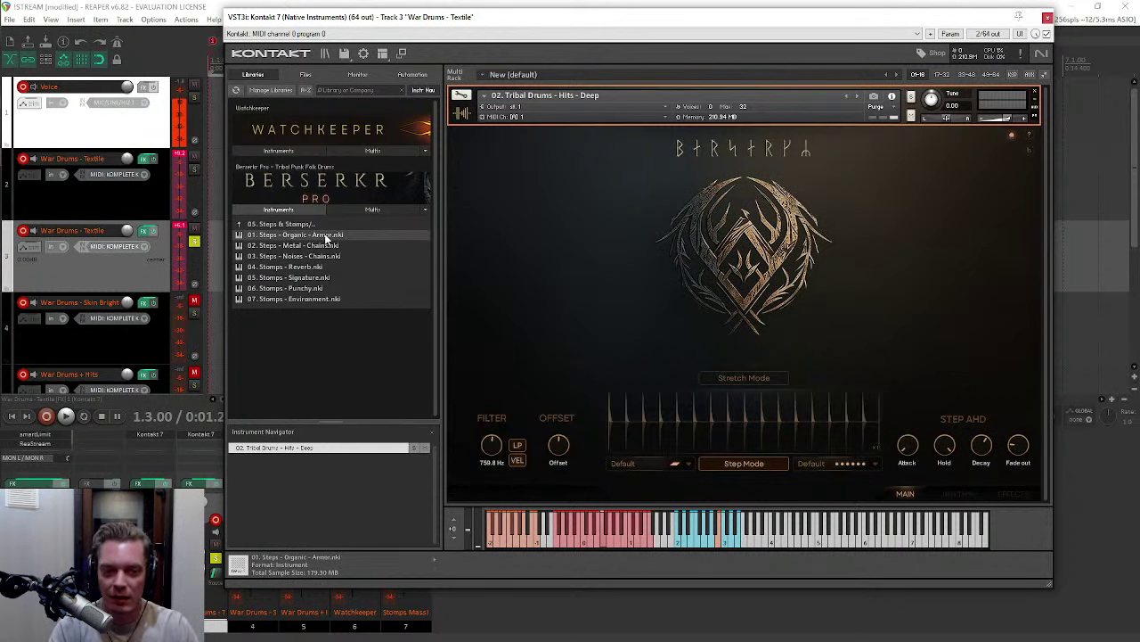
{"action": "left_click", "coordinate": [329, 247]}
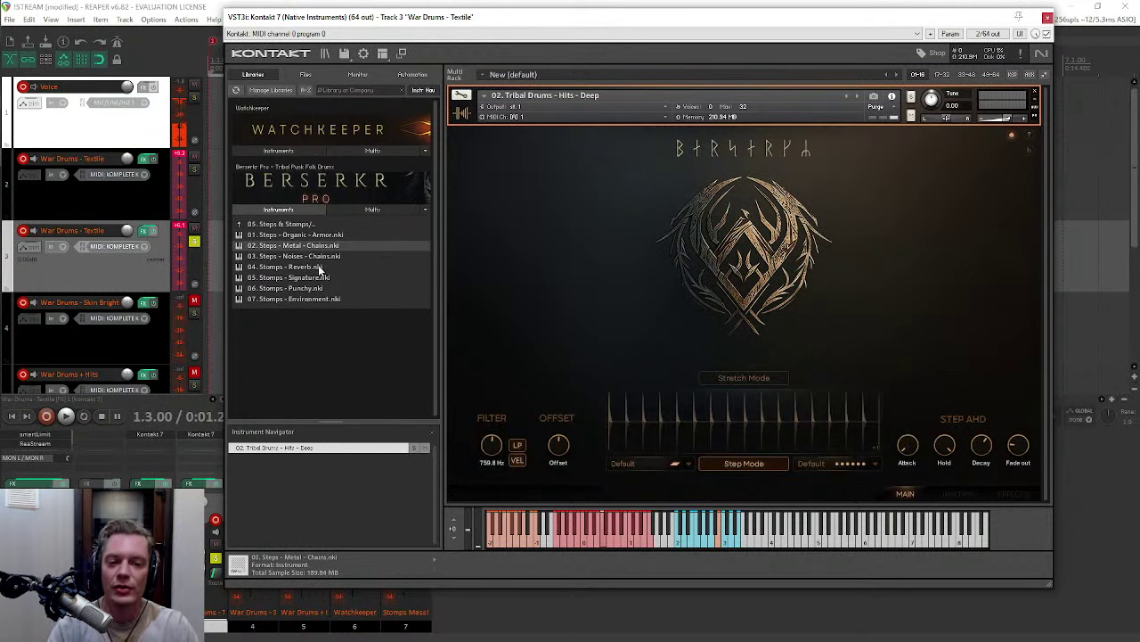
{"action": "left_click", "coordinate": [318, 266]}
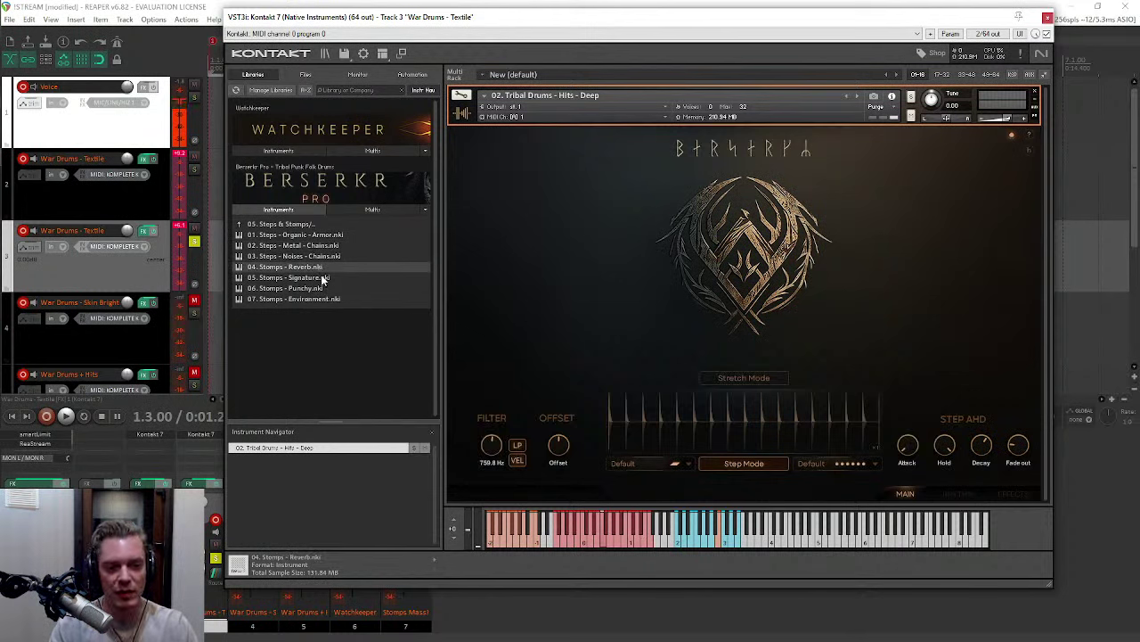
{"action": "left_click", "coordinate": [317, 278]}
{"action": "left_click", "coordinate": [309, 289]}
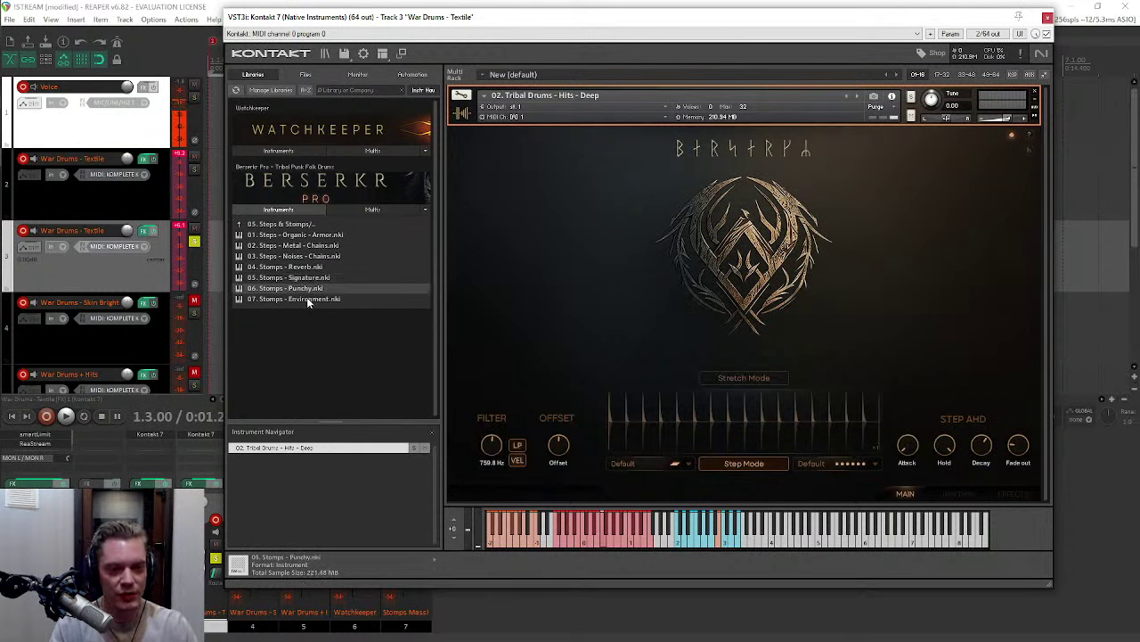
{"action": "left_click", "coordinate": [306, 299]}
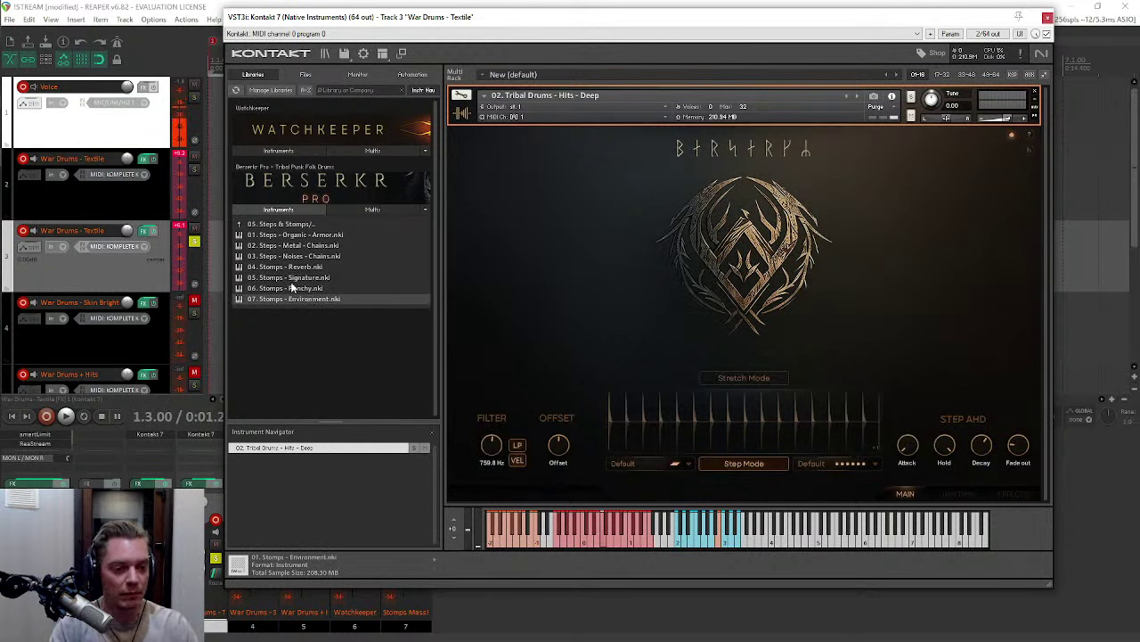
Step: Audition 01. Steps - Organic - Armor on the track and replace it with 06. Stomps - Punchy
{"action": "left_click", "coordinate": [303, 234]}
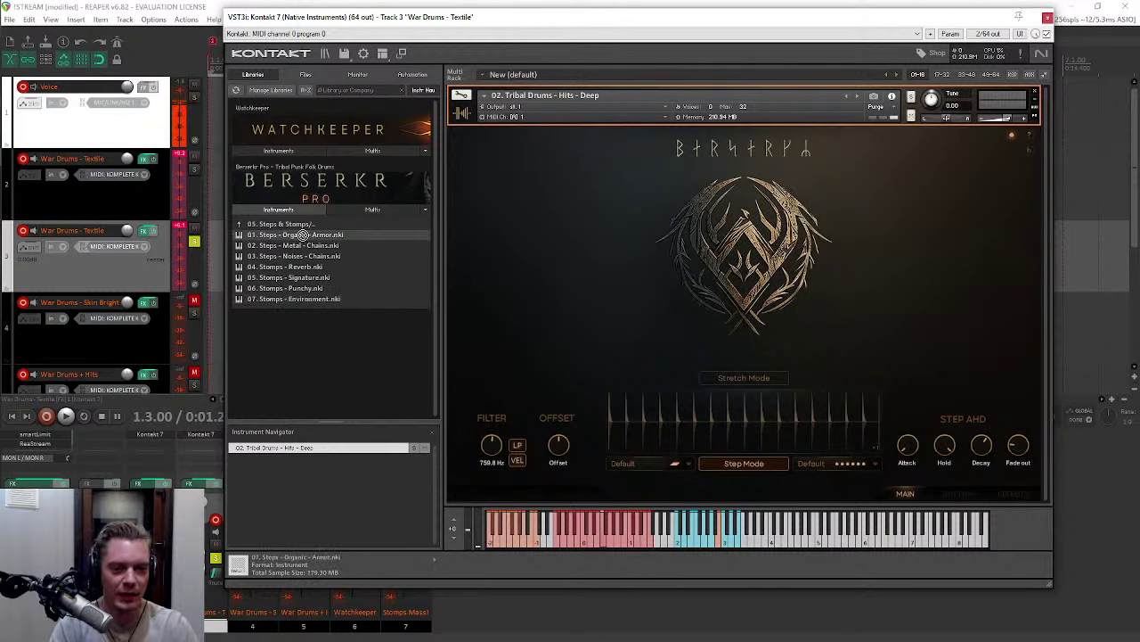
{"action": "left_click_drag", "start_coordinate": [584, 113], "coordinate": [583, 112]}
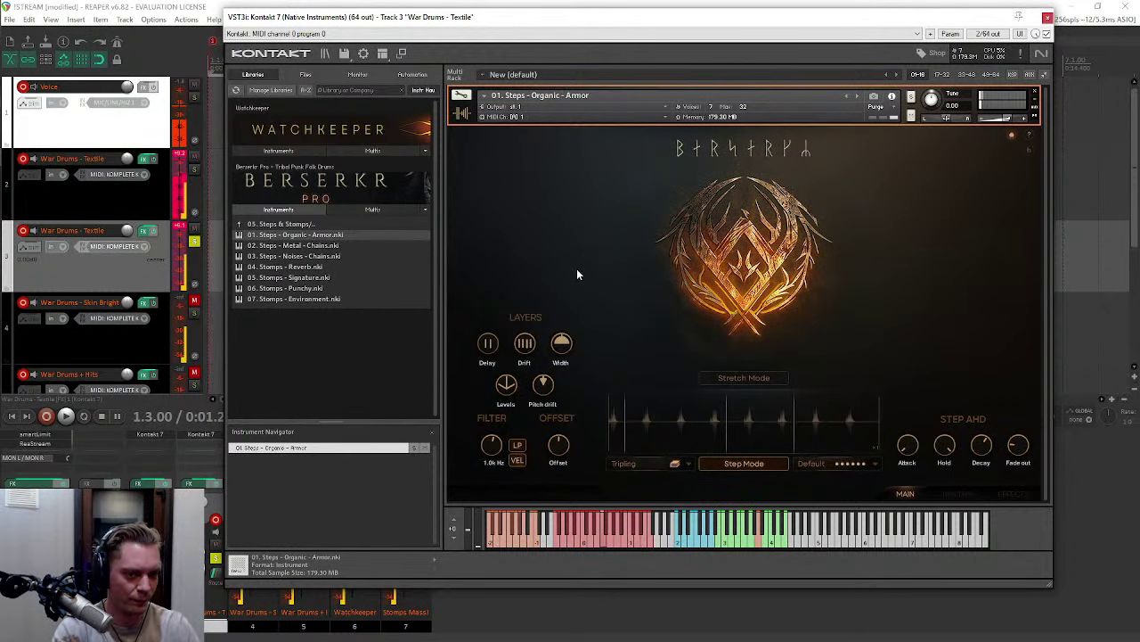
{"action": "double_click", "coordinate": [283, 288]}
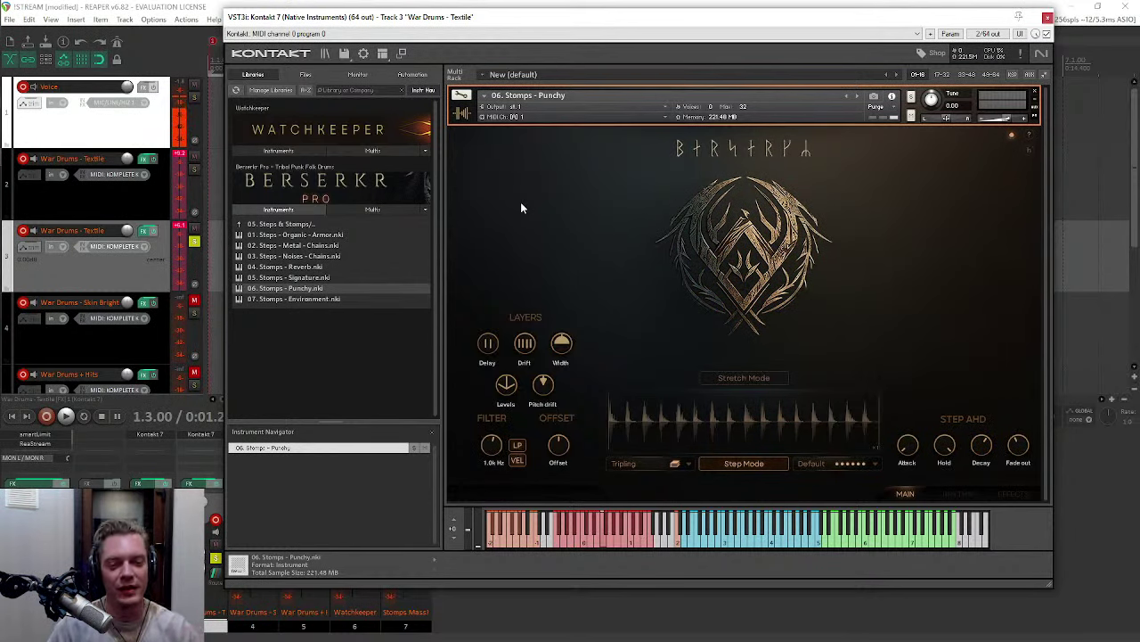
Step: Load 02. Claps & Snaps - Crowd Claps - Stereo from the Claps & Snaps folder in place of the Punchy stomps
{"action": "double_click", "coordinate": [299, 223]}
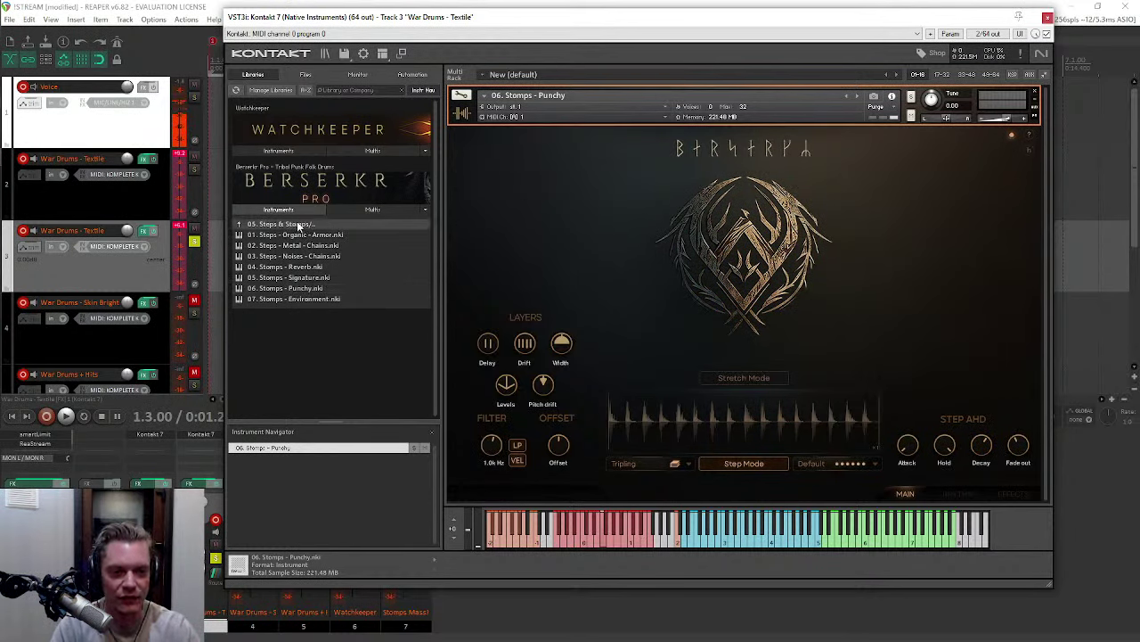
{"action": "double_click", "coordinate": [281, 288]}
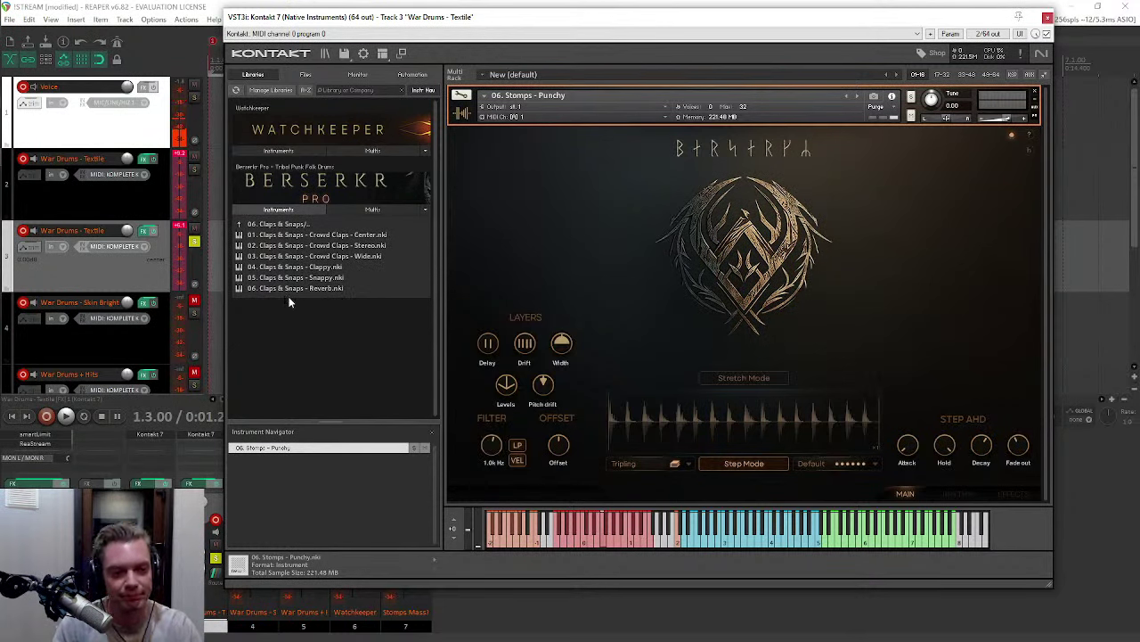
{"action": "left_click", "coordinate": [256, 246]}
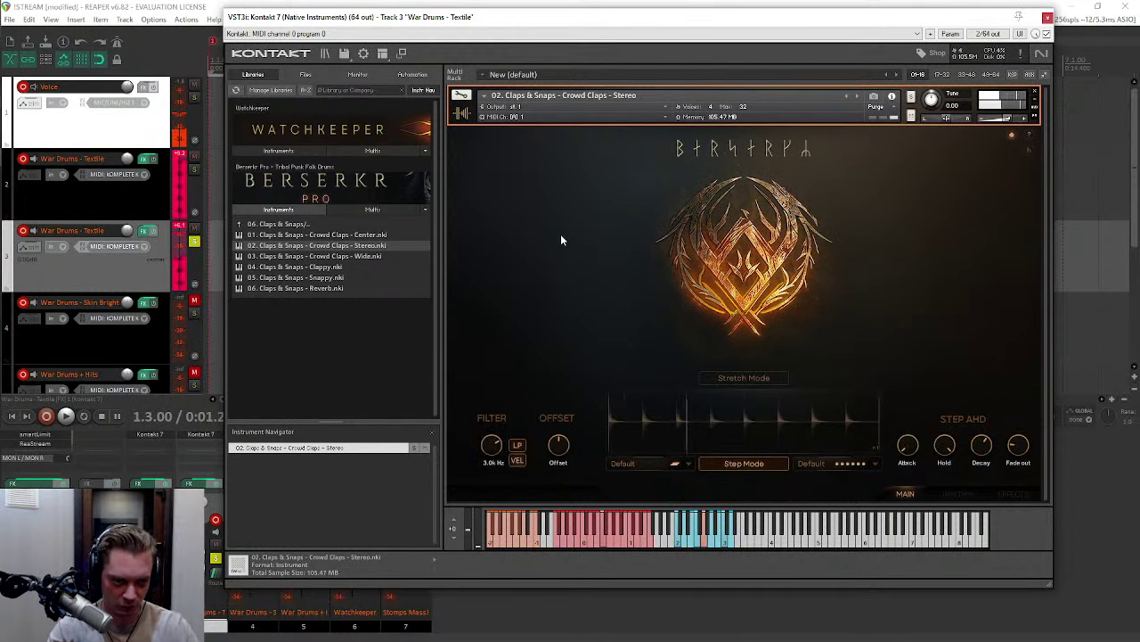
Step: Load 05. Claps & Snaps - Snappy on the track and replace it with 01. Medieval Percussions - Coin Pouch from the Medieval Percussions folder
{"action": "left_click", "coordinate": [274, 276]}
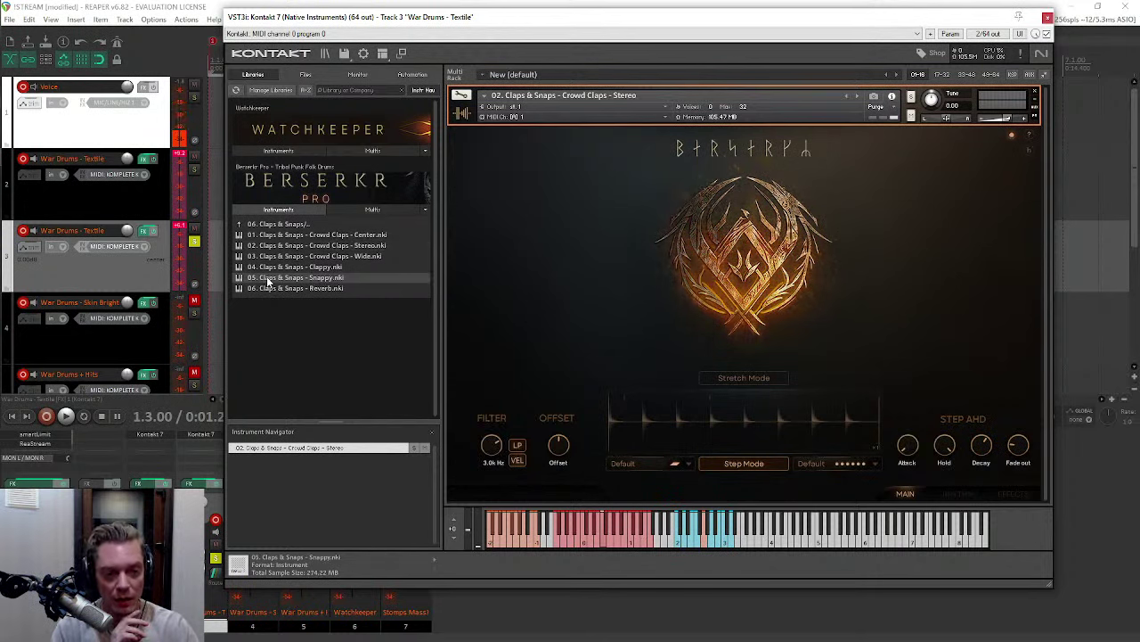
{"action": "left_click_drag", "start_coordinate": [584, 212], "coordinate": [599, 98]}
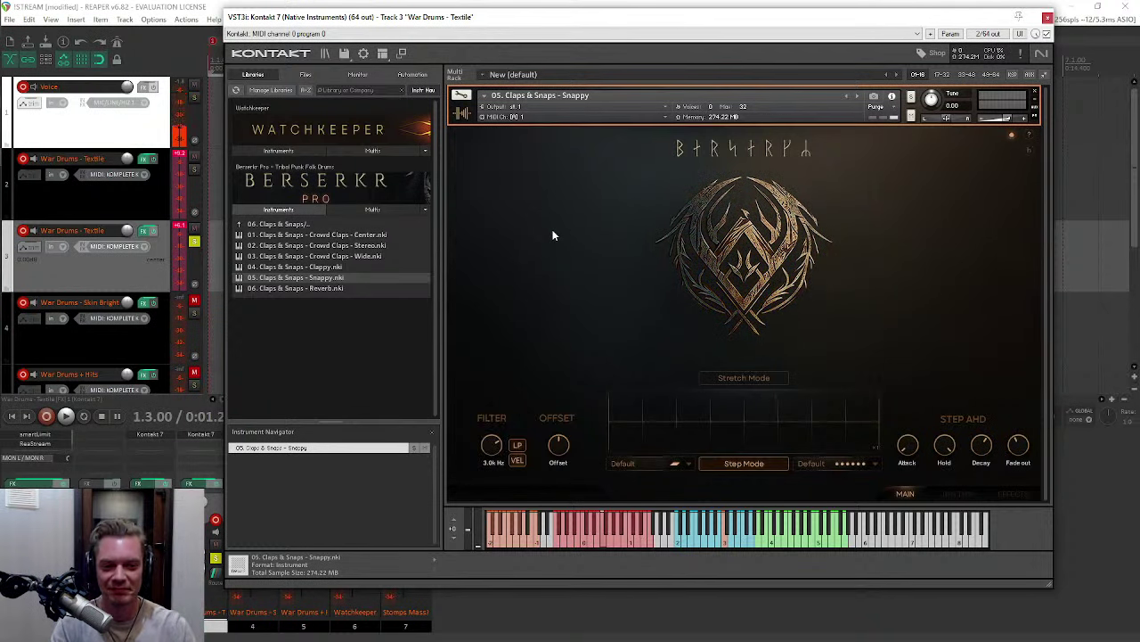
{"action": "left_click", "coordinate": [284, 227]}
{"action": "double_click", "coordinate": [283, 226]}
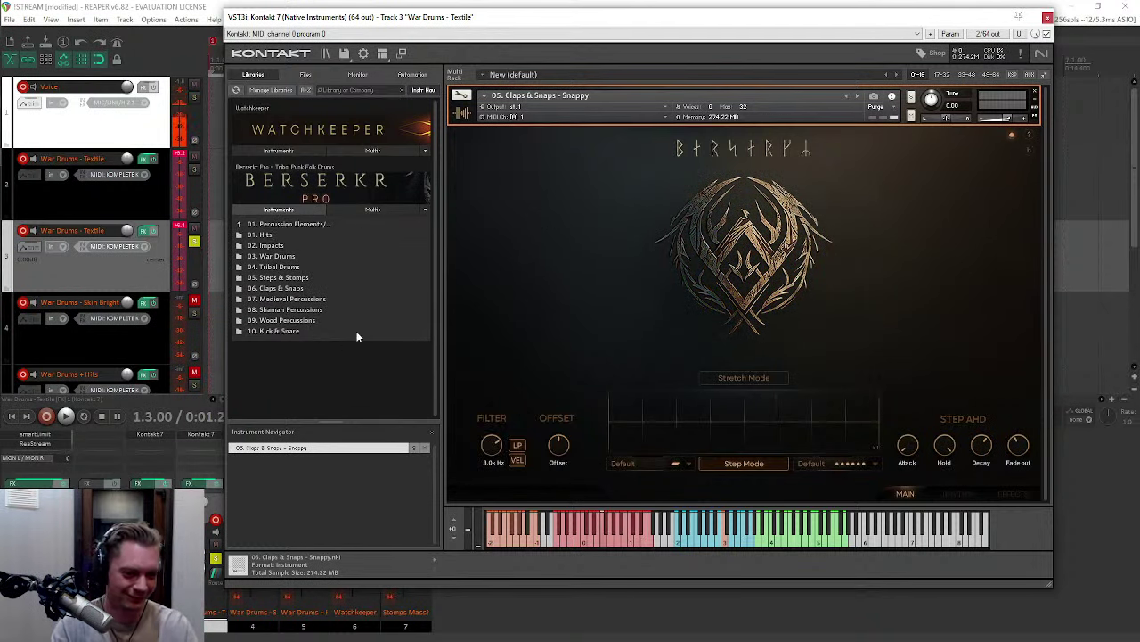
{"action": "double_click", "coordinate": [301, 301]}
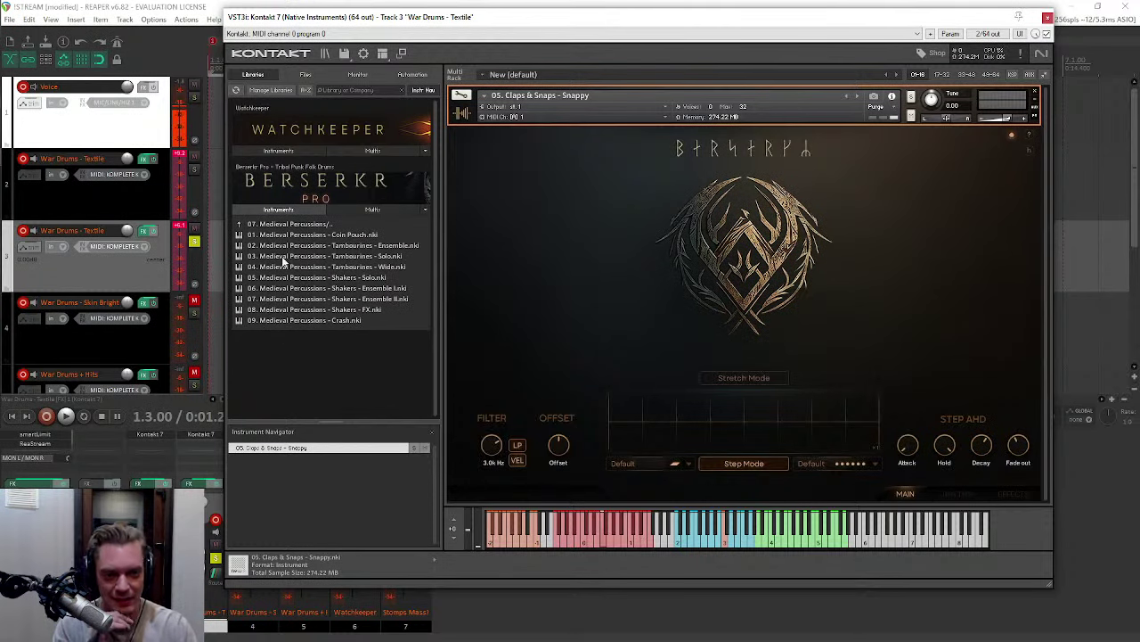
{"action": "double_click", "coordinate": [267, 236]}
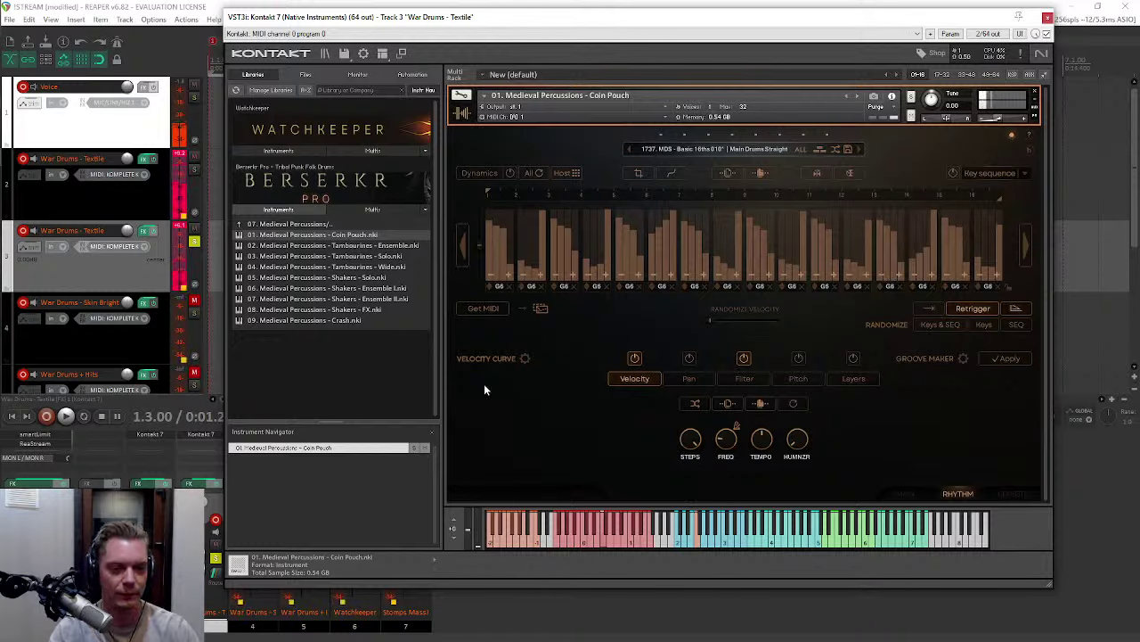
Step: Audition the Medieval Percussions instruments 02. Tambourines - Ensemble, 07. Shakers - Ensemble II and 08. Shakers - FX in turn
{"action": "left_click", "coordinate": [313, 246]}
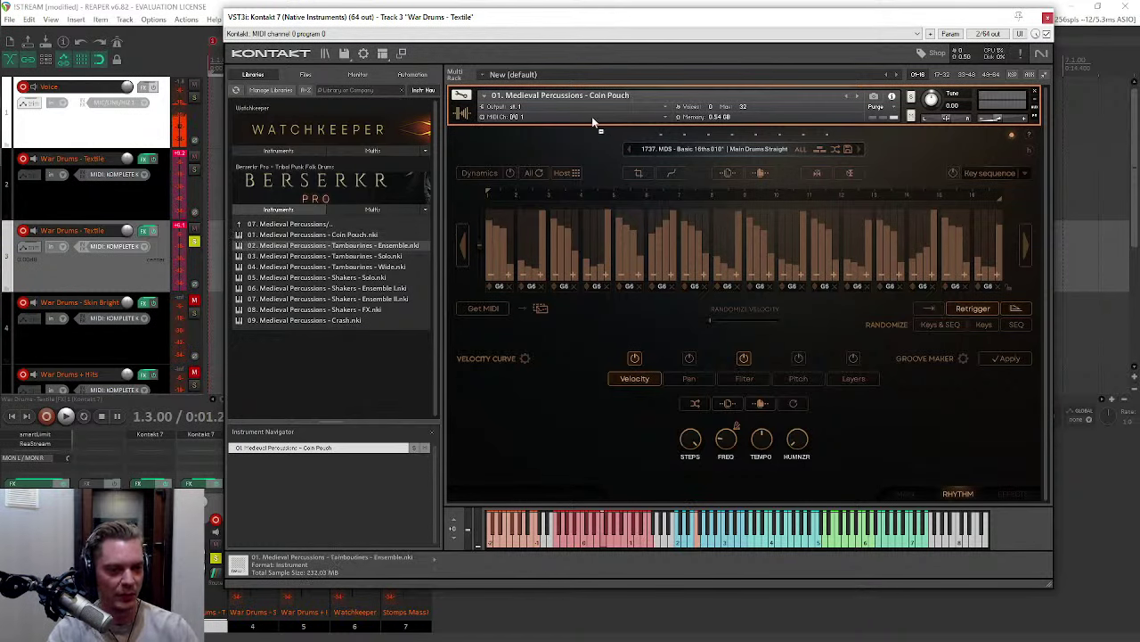
{"action": "left_click_drag", "start_coordinate": [592, 116], "coordinate": [587, 101]}
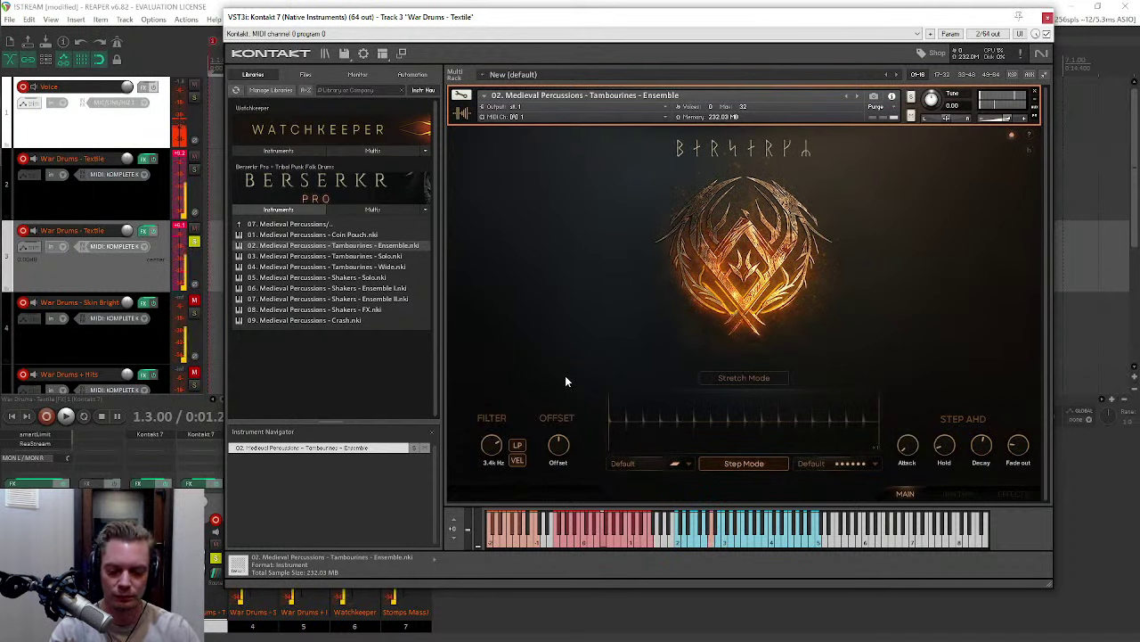
{"action": "left_click", "coordinate": [299, 301]}
{"action": "left_click_drag", "start_coordinate": [610, 118], "coordinate": [606, 116]}
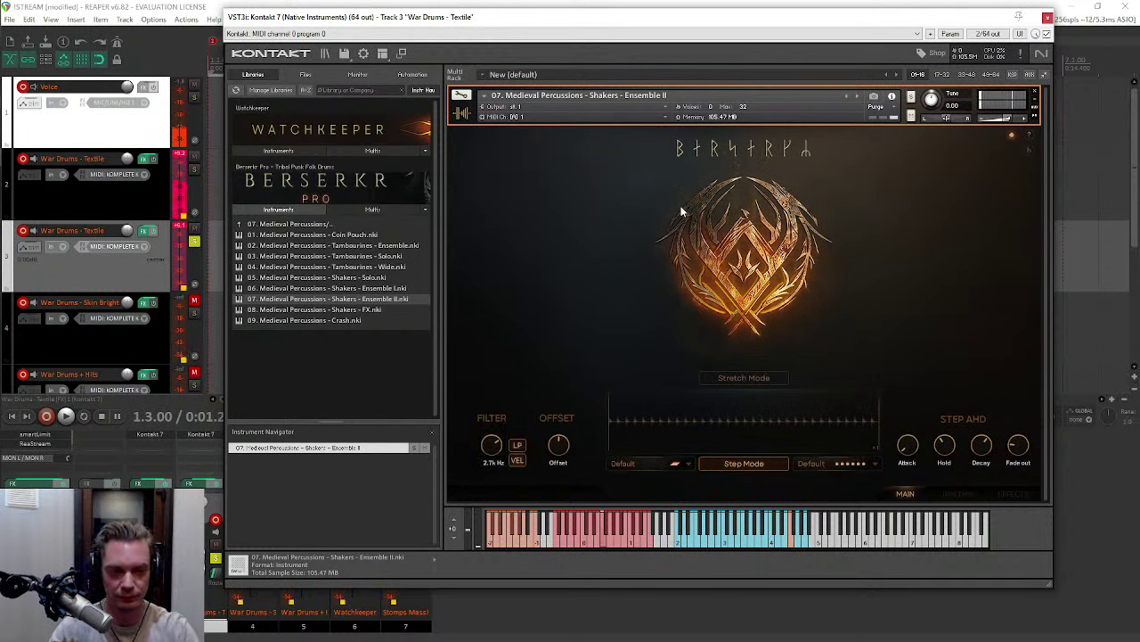
{"action": "left_click", "coordinate": [278, 312]}
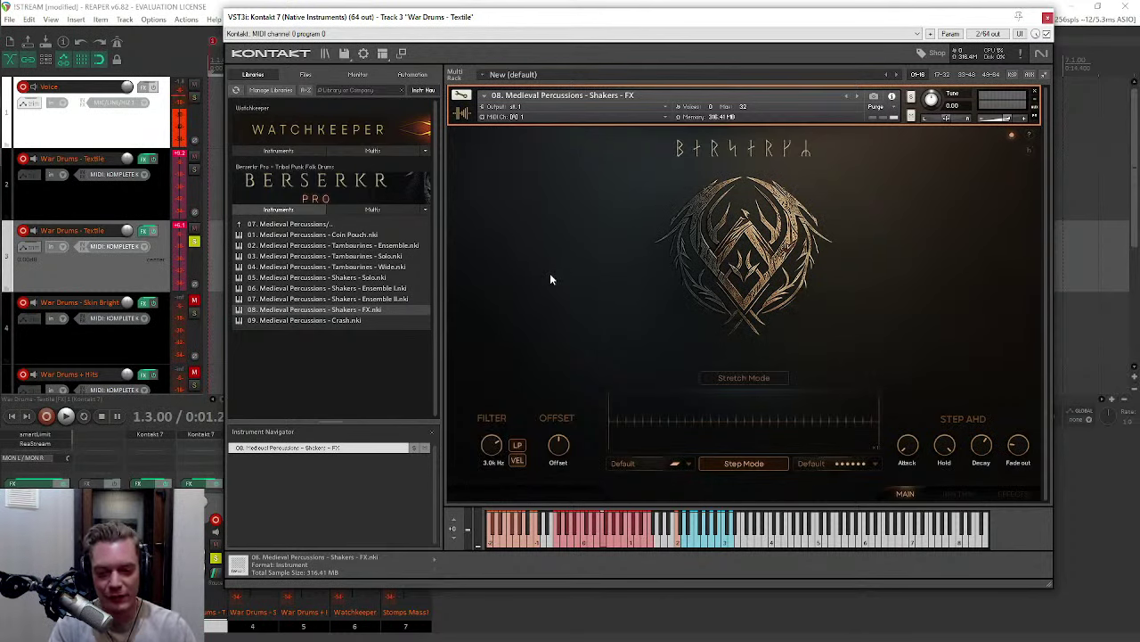
Step: Audition 01. Wood Percussions - Reverb and 04. Wood Percussions - Processed - Long from the Wood Percussions folder
{"action": "left_click", "coordinate": [321, 224]}
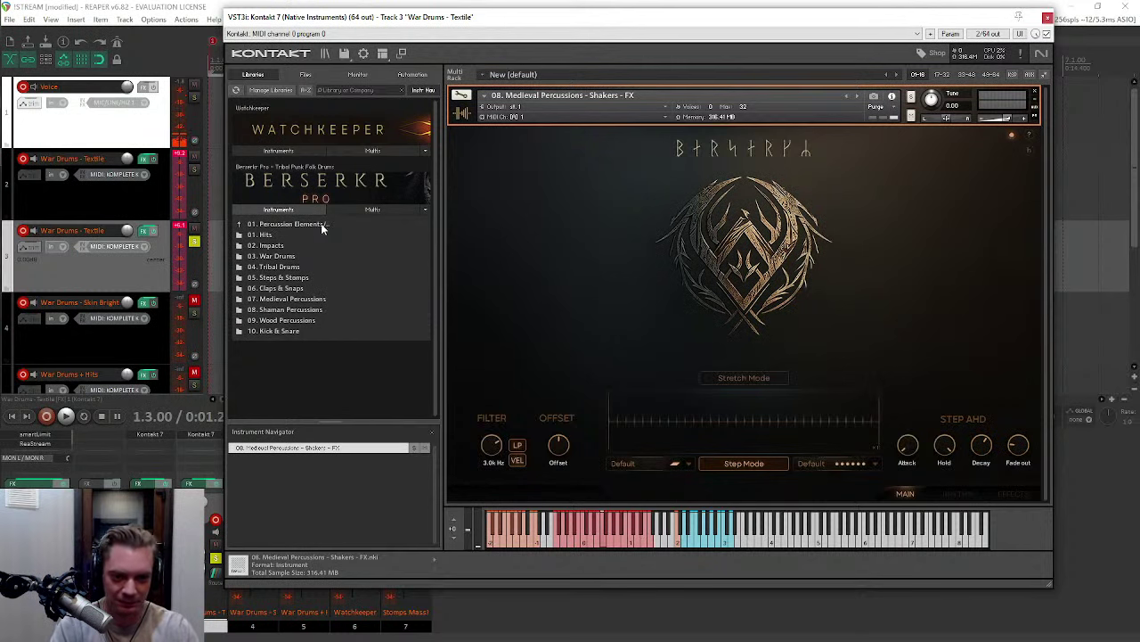
{"action": "left_click", "coordinate": [291, 321]}
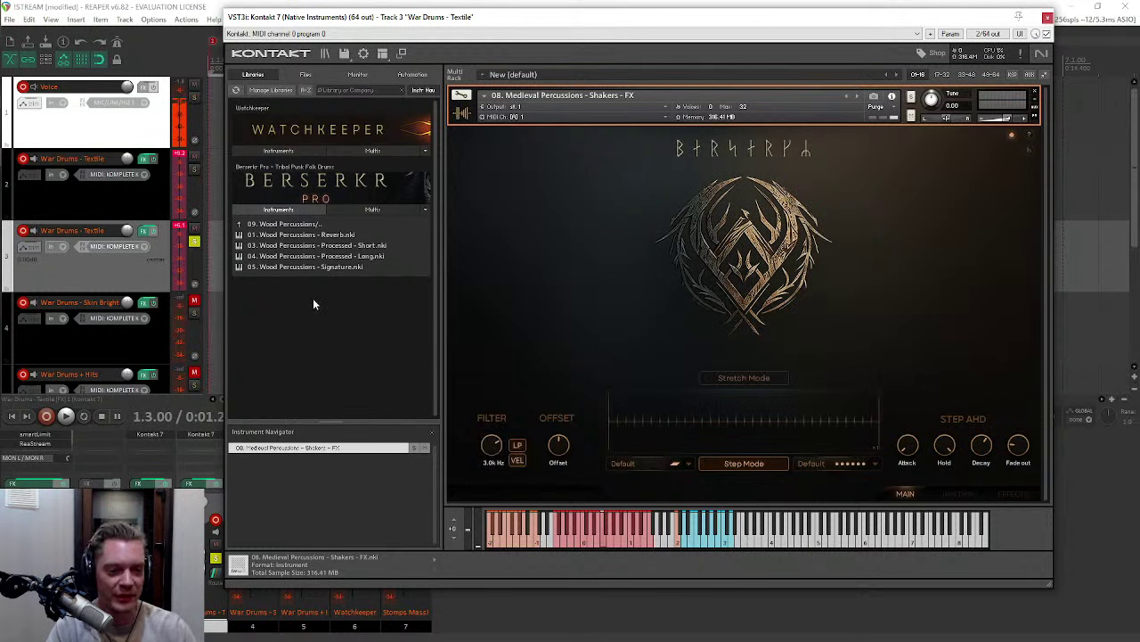
{"action": "double_click", "coordinate": [278, 235]}
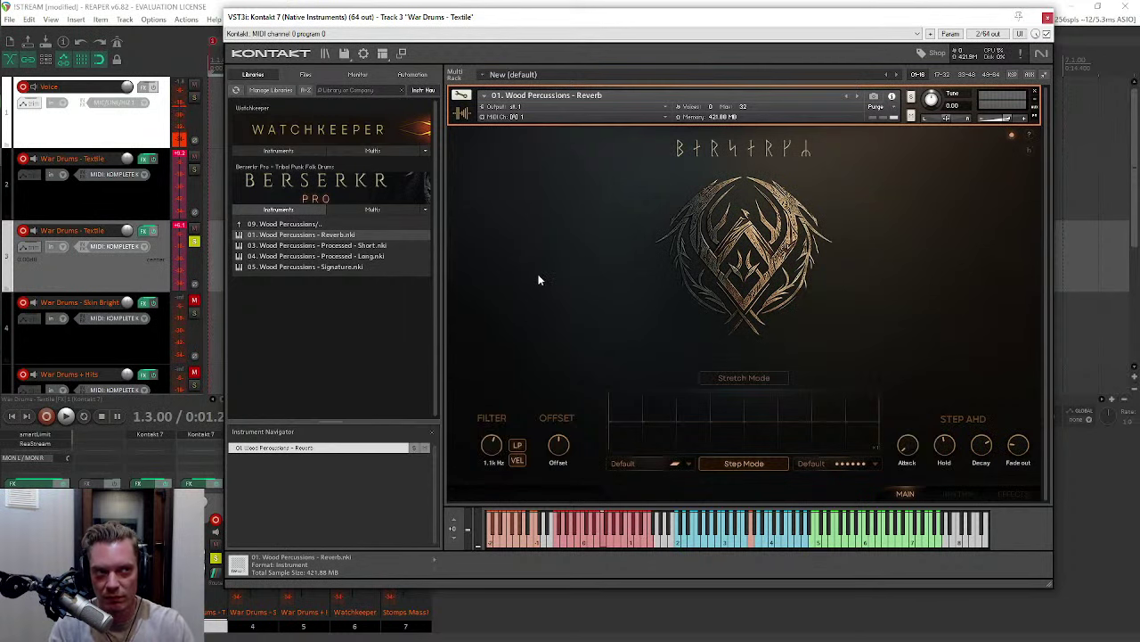
{"action": "double_click", "coordinate": [290, 255]}
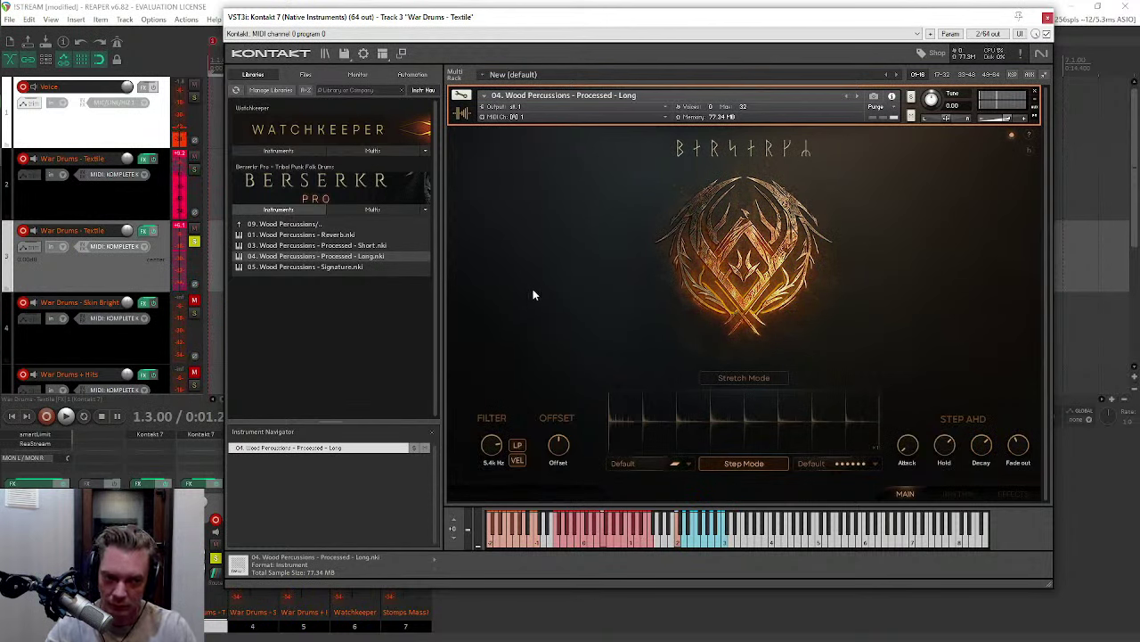
Step: Replace the loaded wood percussion with 02. Kick & Snare - Kicks - Tribal from the Kick & Snare folder
{"action": "left_click", "coordinate": [294, 224]}
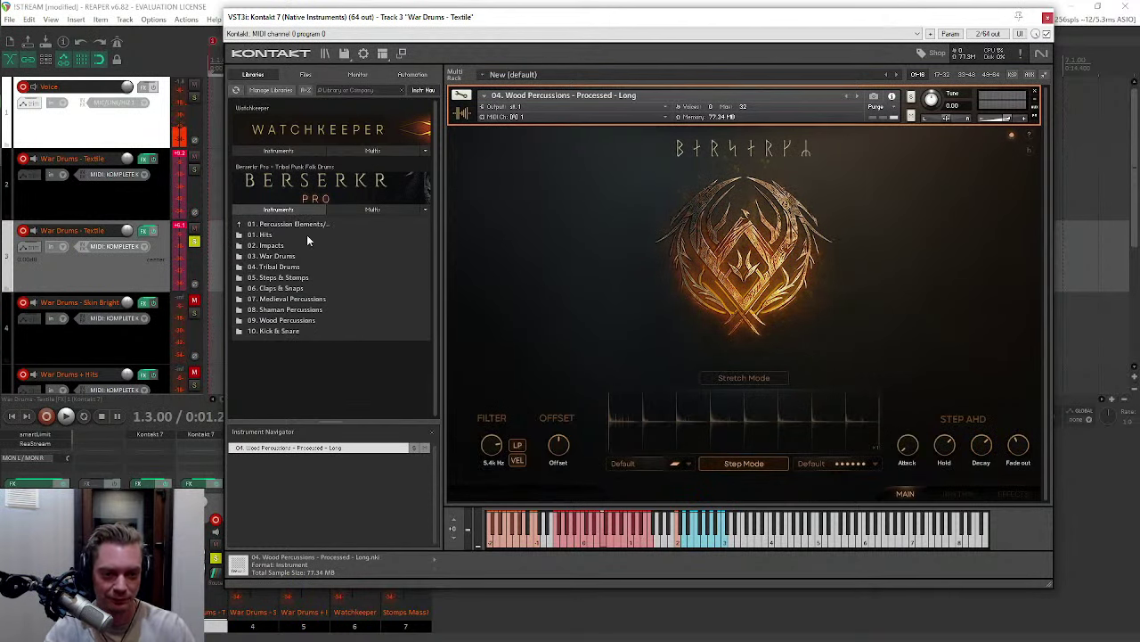
{"action": "left_click", "coordinate": [278, 330]}
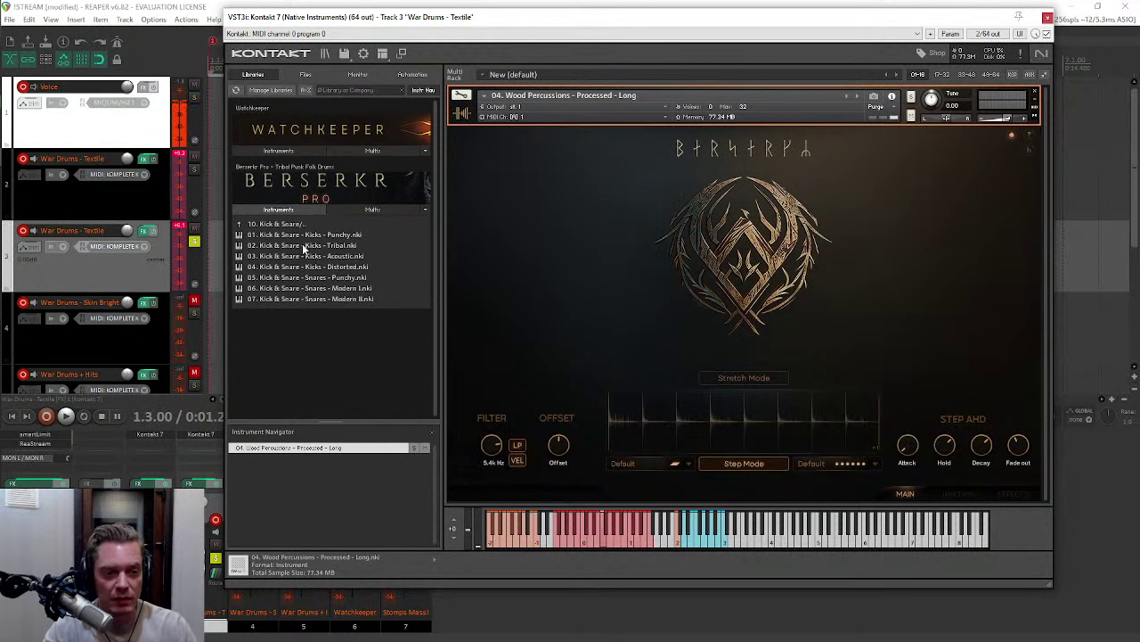
{"action": "left_click", "coordinate": [274, 244]}
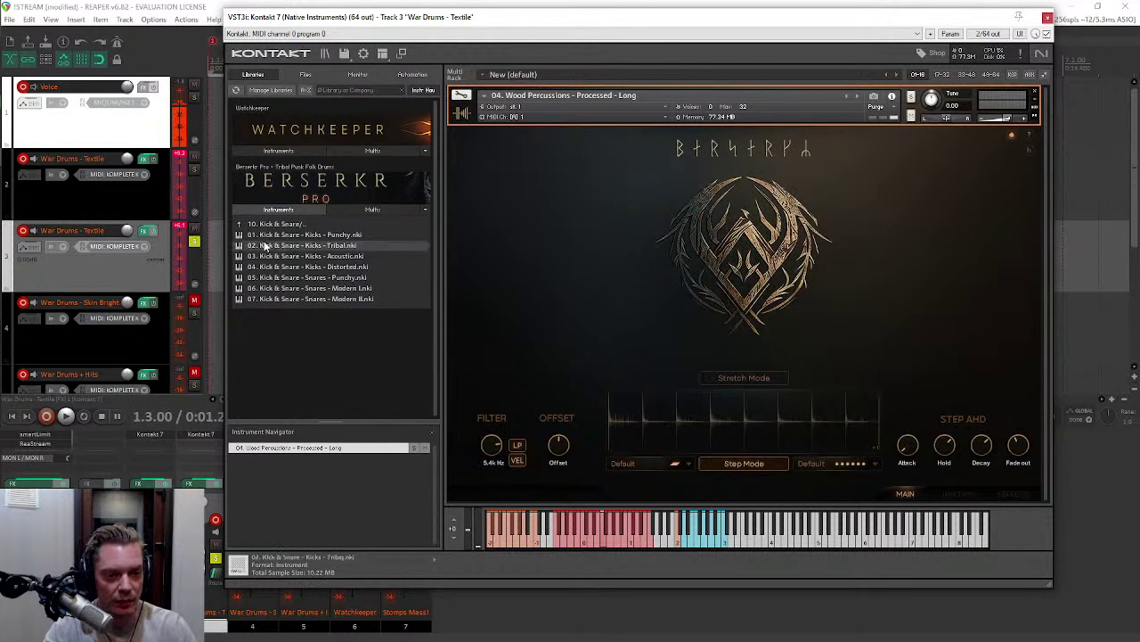
{"action": "left_click_drag", "start_coordinate": [571, 136], "coordinate": [570, 141]}
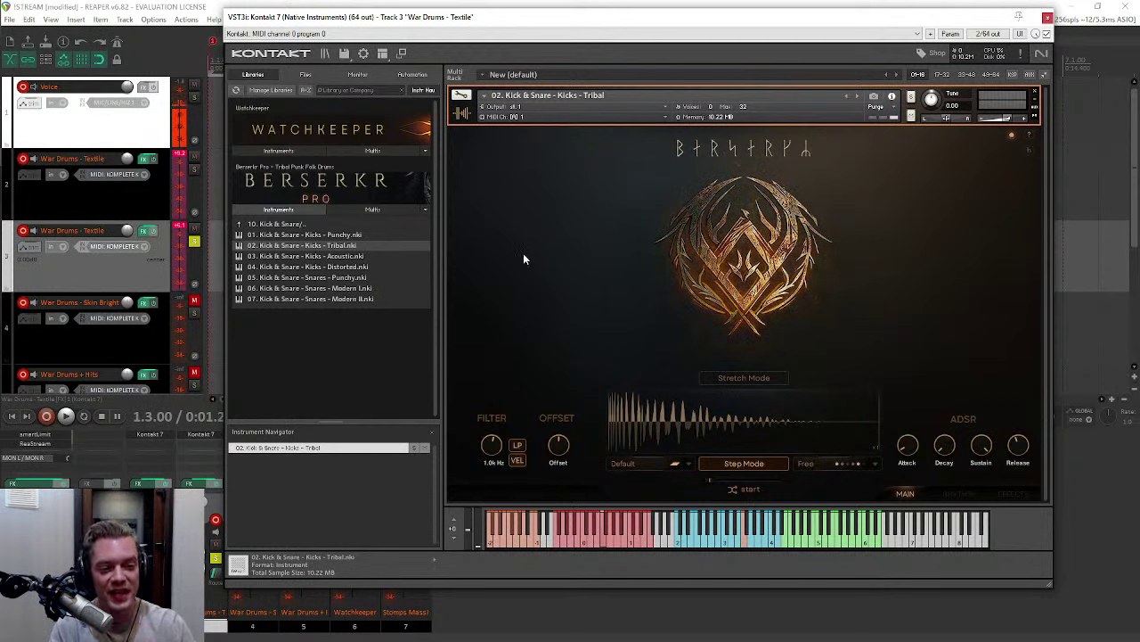
Step: Audition 04. Kick & Snare - Kicks - Distorted and 07. Kick & Snare - Snares - Modern II on the same track
{"action": "left_click", "coordinate": [287, 267]}
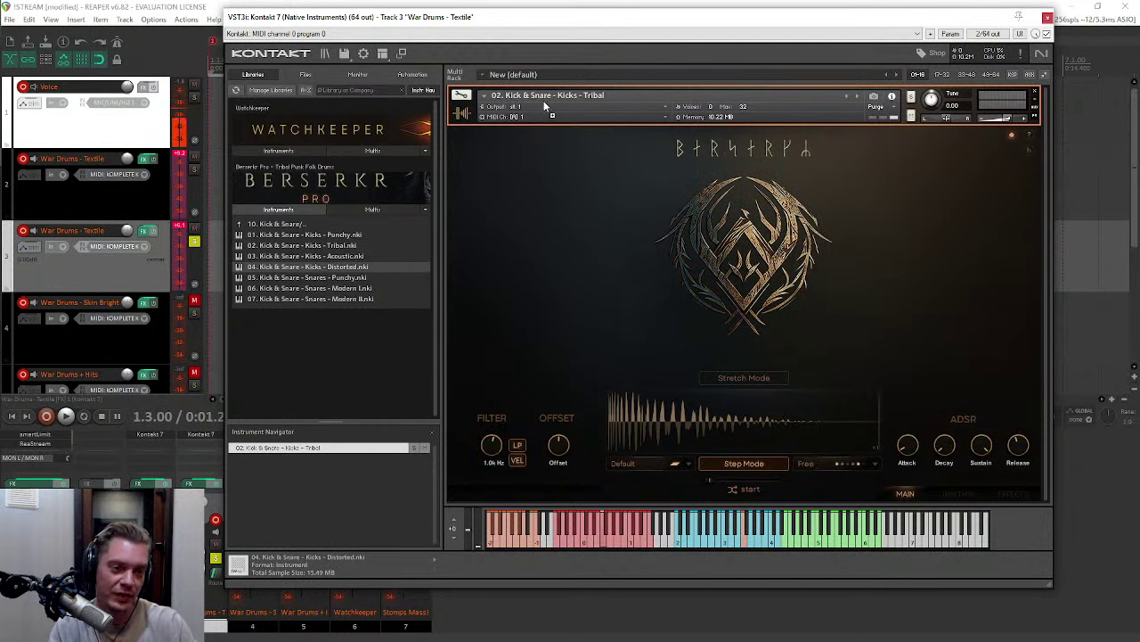
{"action": "left_click_drag", "start_coordinate": [544, 101], "coordinate": [543, 101]}
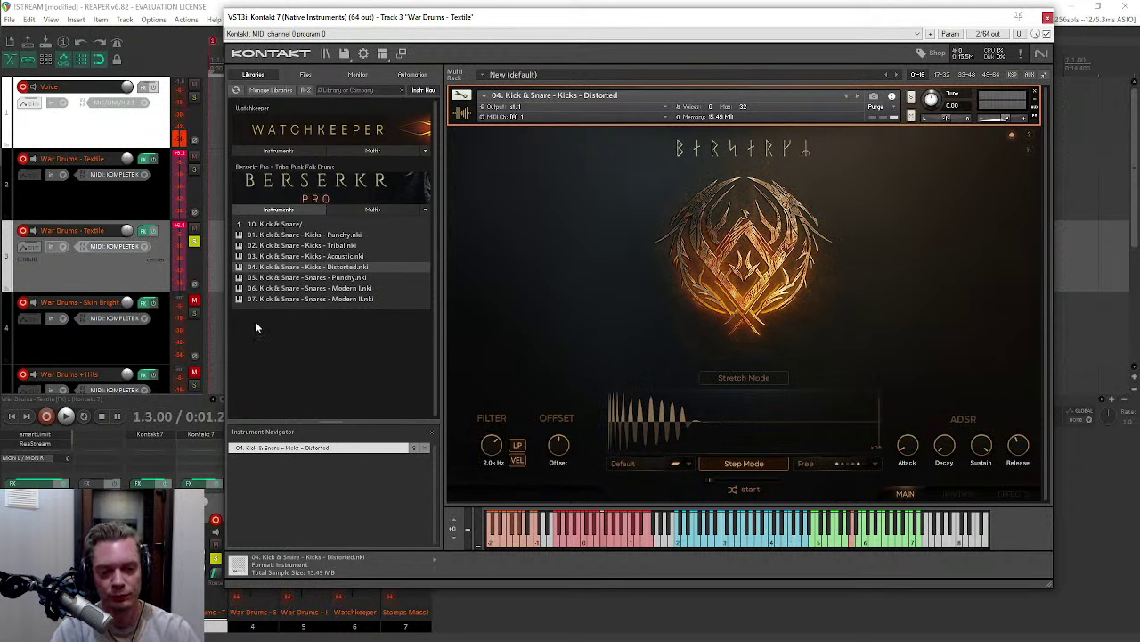
{"action": "left_click", "coordinate": [265, 287]}
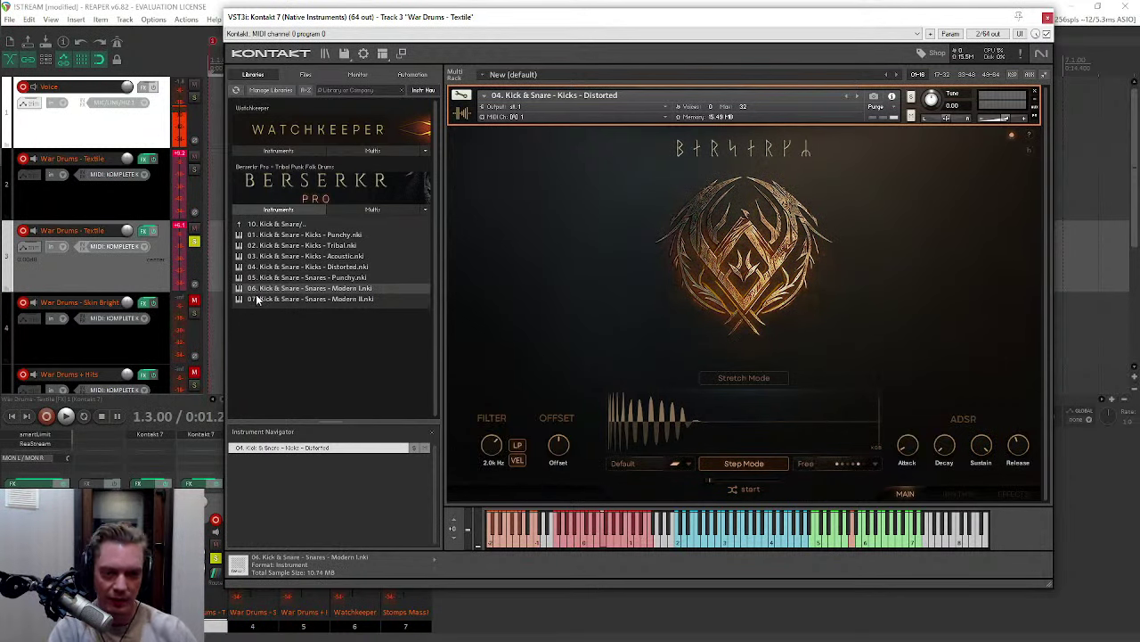
{"action": "left_click", "coordinate": [253, 299]}
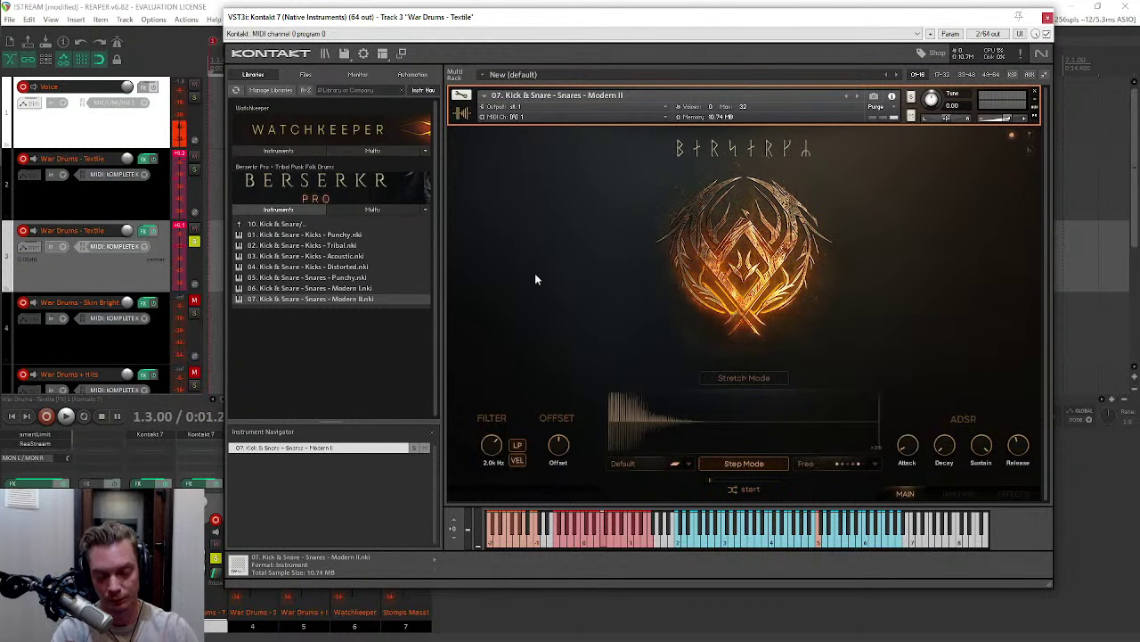
Step: Browse the Material-Based Sounds category, examining the instruments in the Weapon Strikes and Metals folders
{"action": "double_click", "coordinate": [309, 225]}
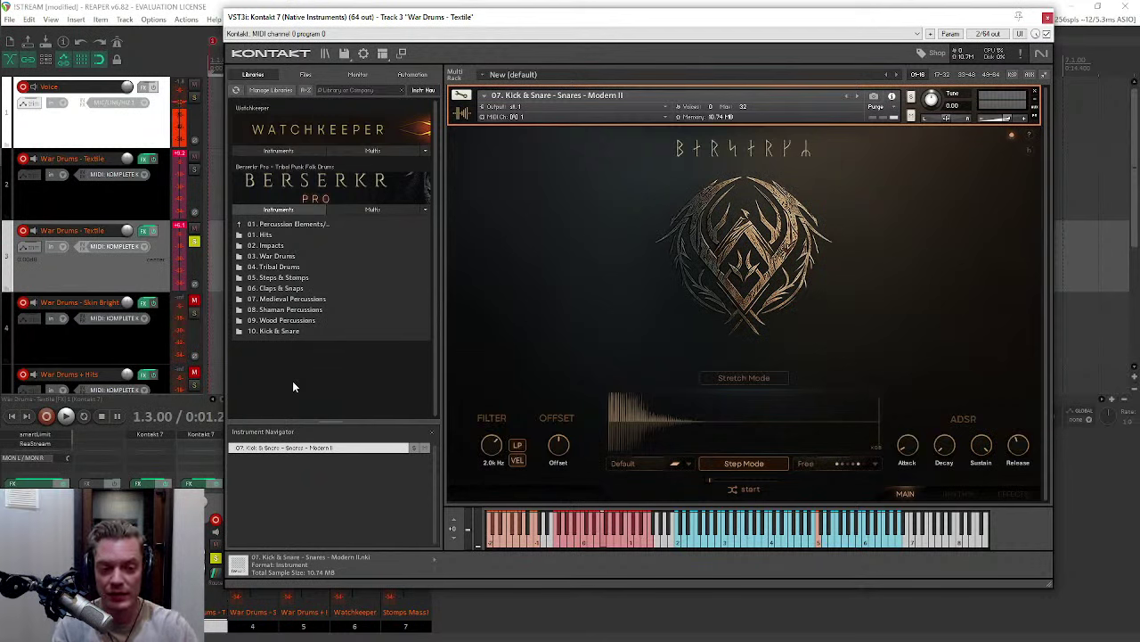
{"action": "double_click", "coordinate": [312, 225]}
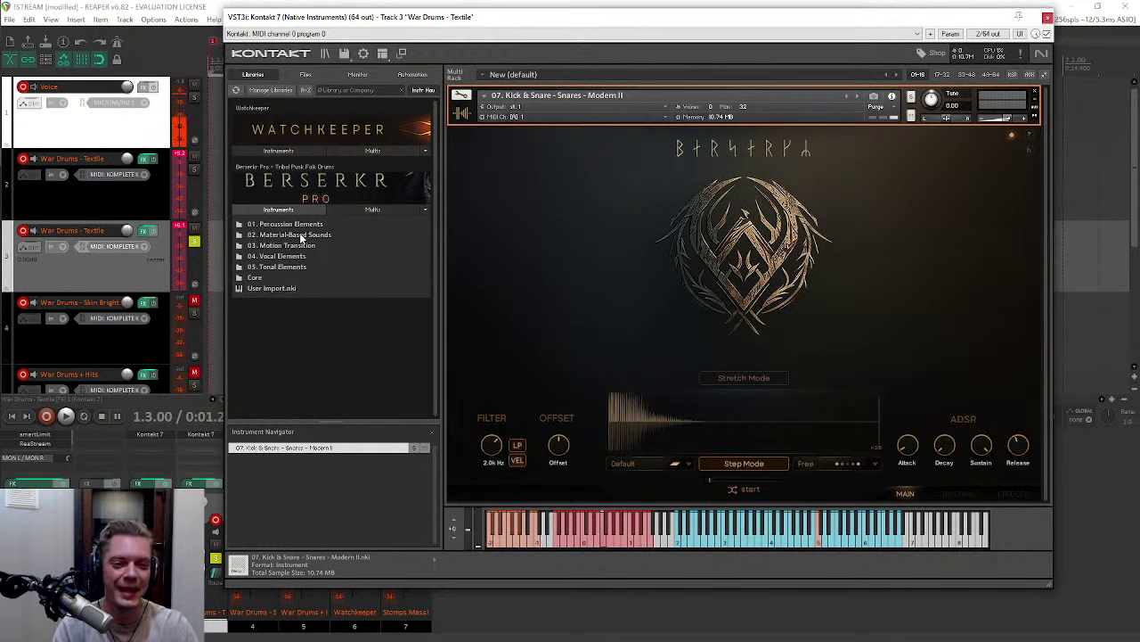
{"action": "double_click", "coordinate": [299, 234]}
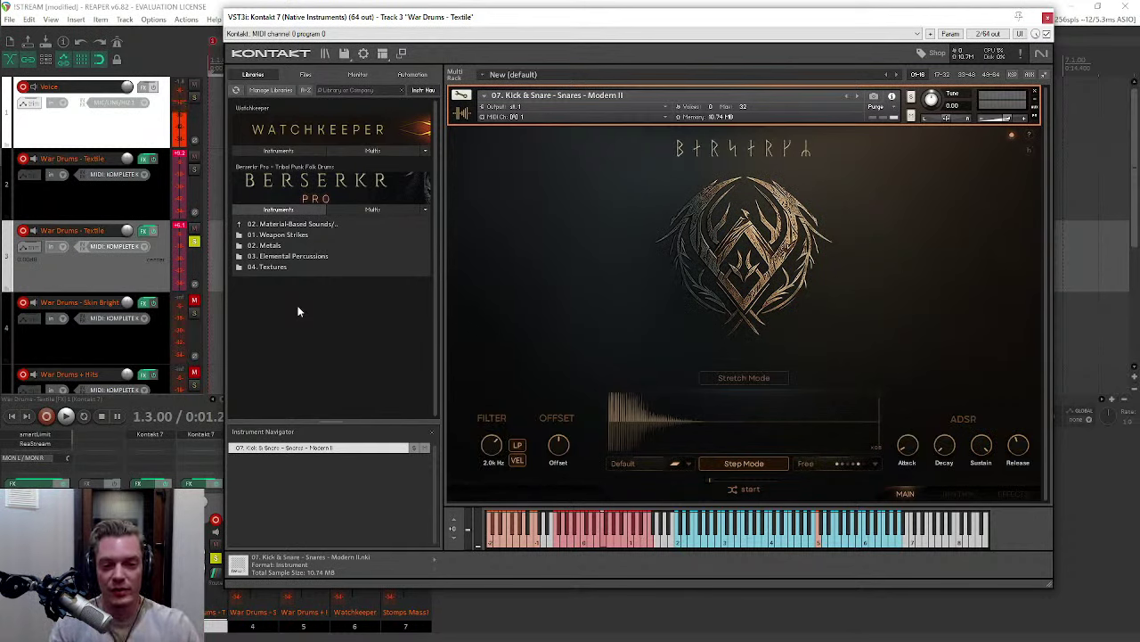
{"action": "left_click", "coordinate": [300, 235]}
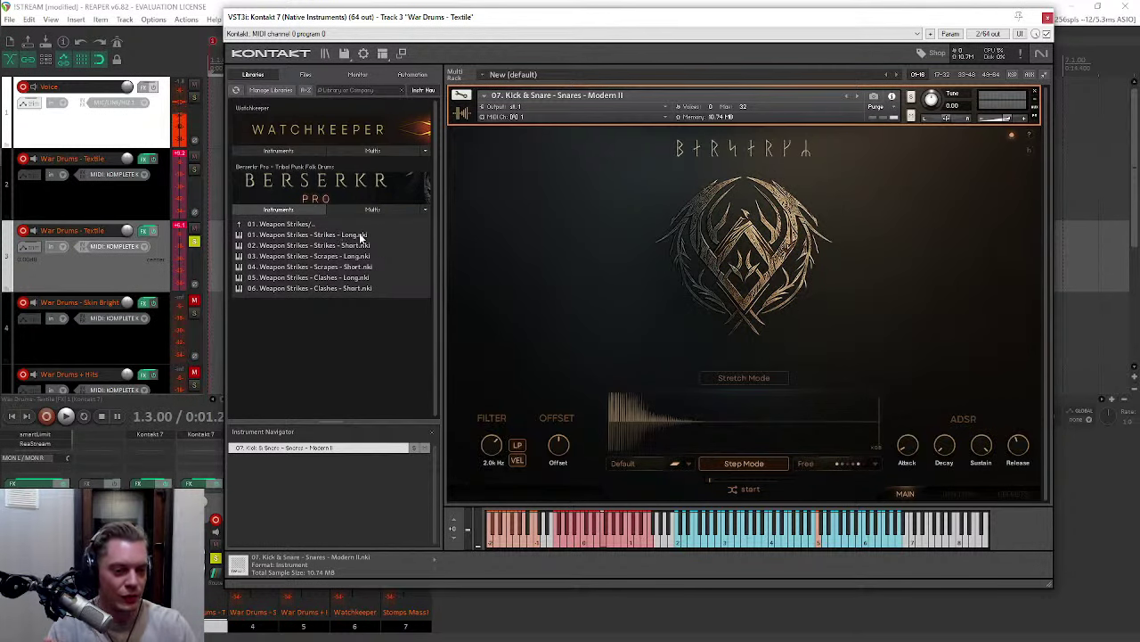
{"action": "left_click", "coordinate": [299, 226]}
{"action": "left_click", "coordinate": [283, 244]}
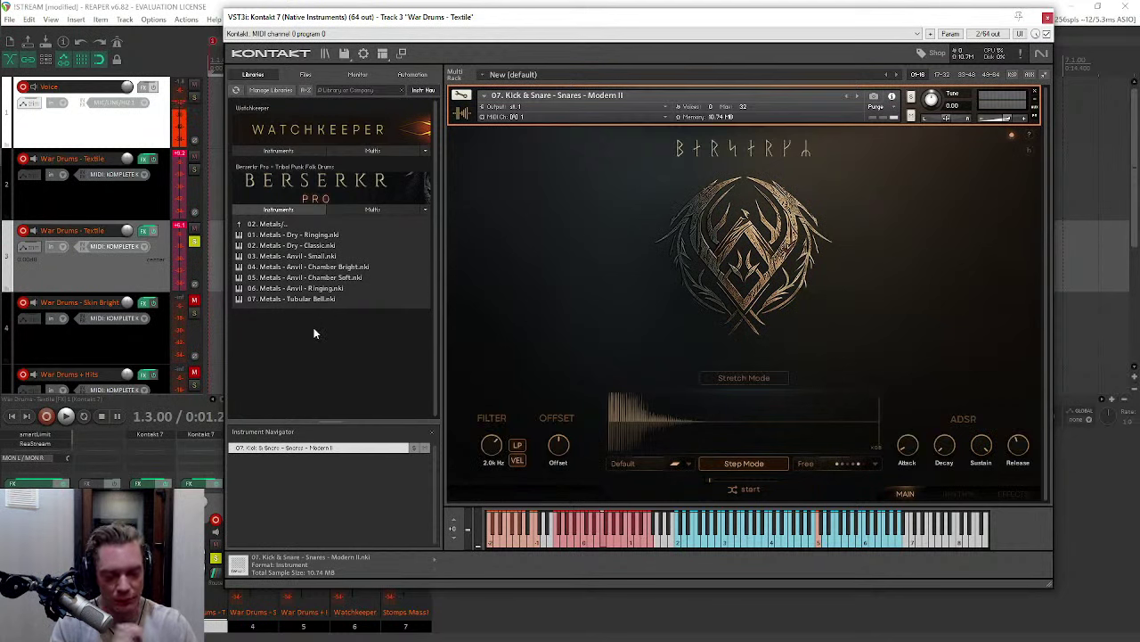
Step: Audition 01. Strikes - Long, 05. Clashes - Long and 03. Scrapes - Long from the Weapon Strikes folder
{"action": "left_click", "coordinate": [283, 225]}
{"action": "left_click", "coordinate": [281, 234]}
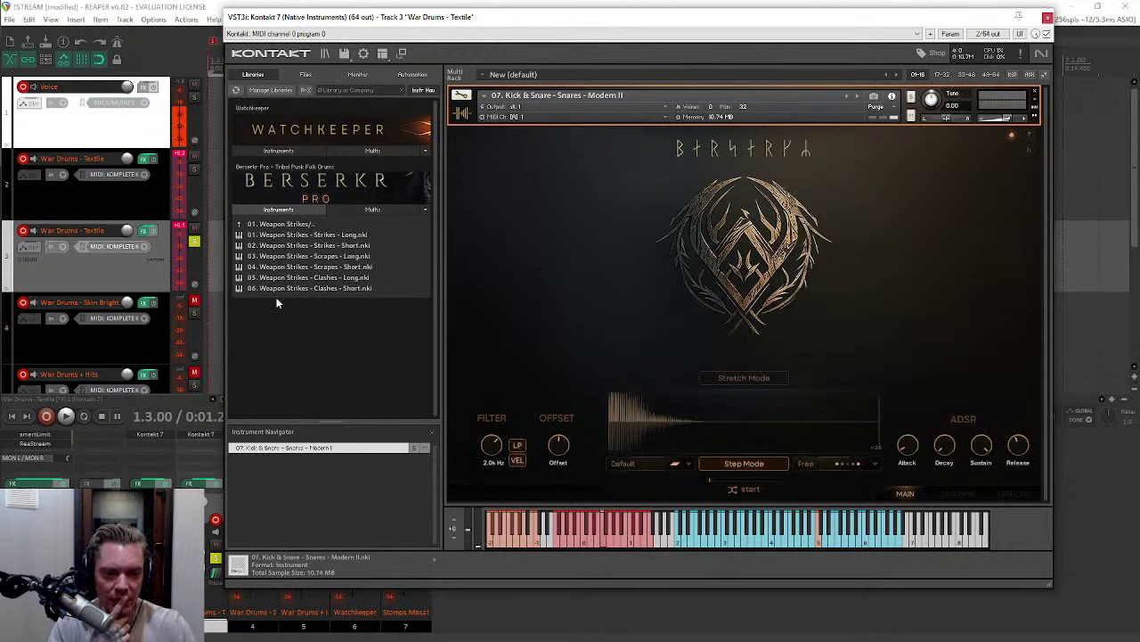
{"action": "double_click", "coordinate": [271, 235]}
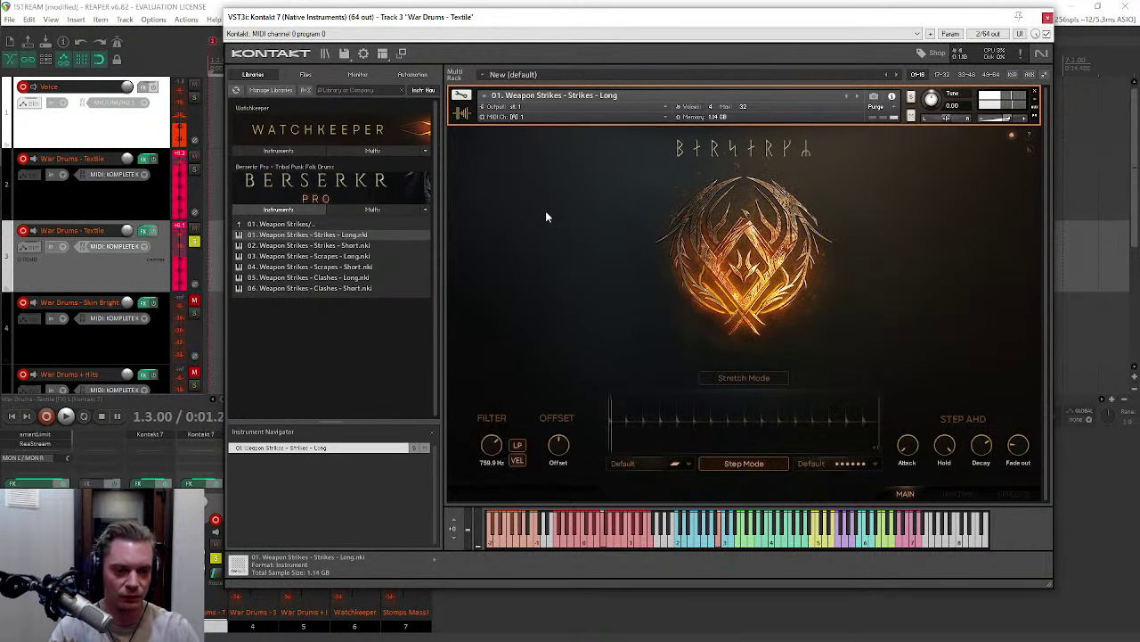
{"action": "left_click", "coordinate": [265, 279]}
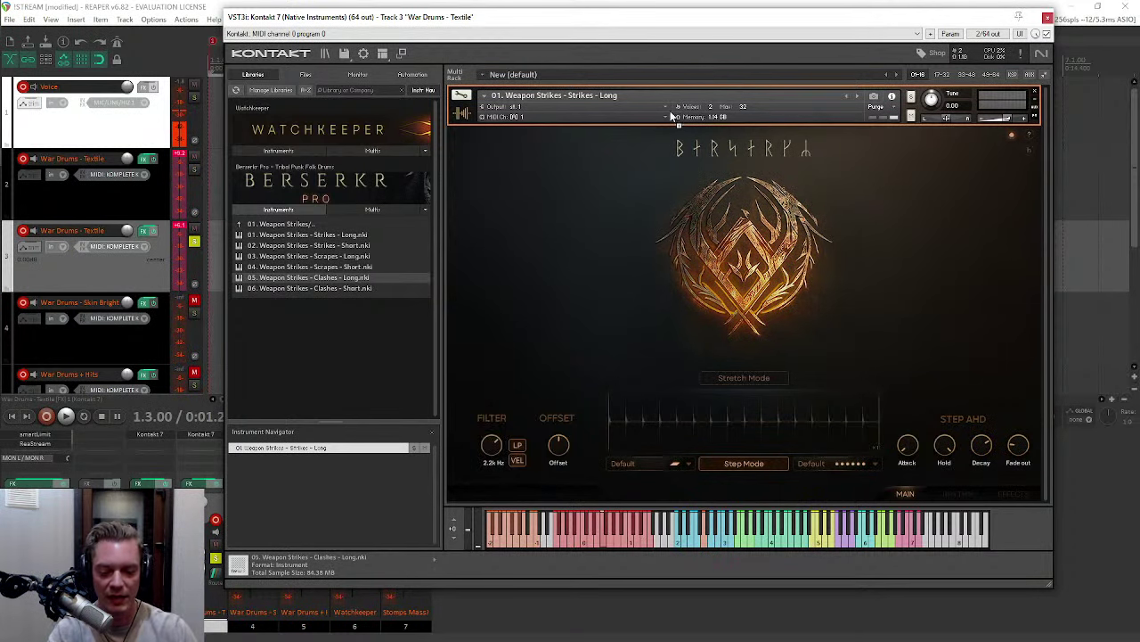
{"action": "left_click_drag", "start_coordinate": [673, 116], "coordinate": [674, 117]}
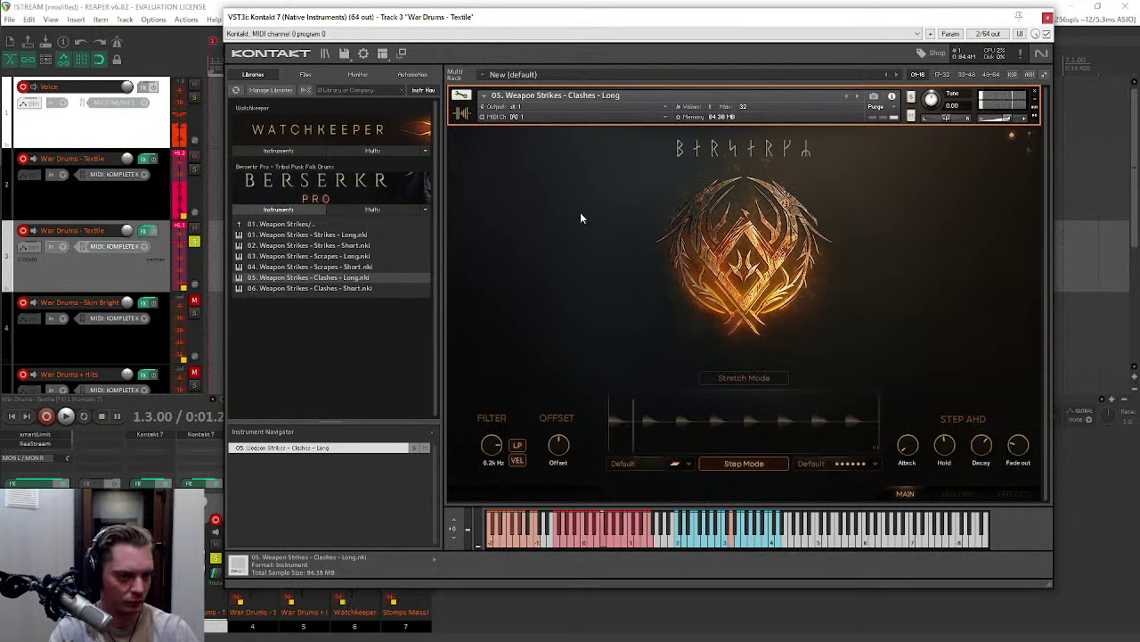
{"action": "left_click", "coordinate": [294, 255]}
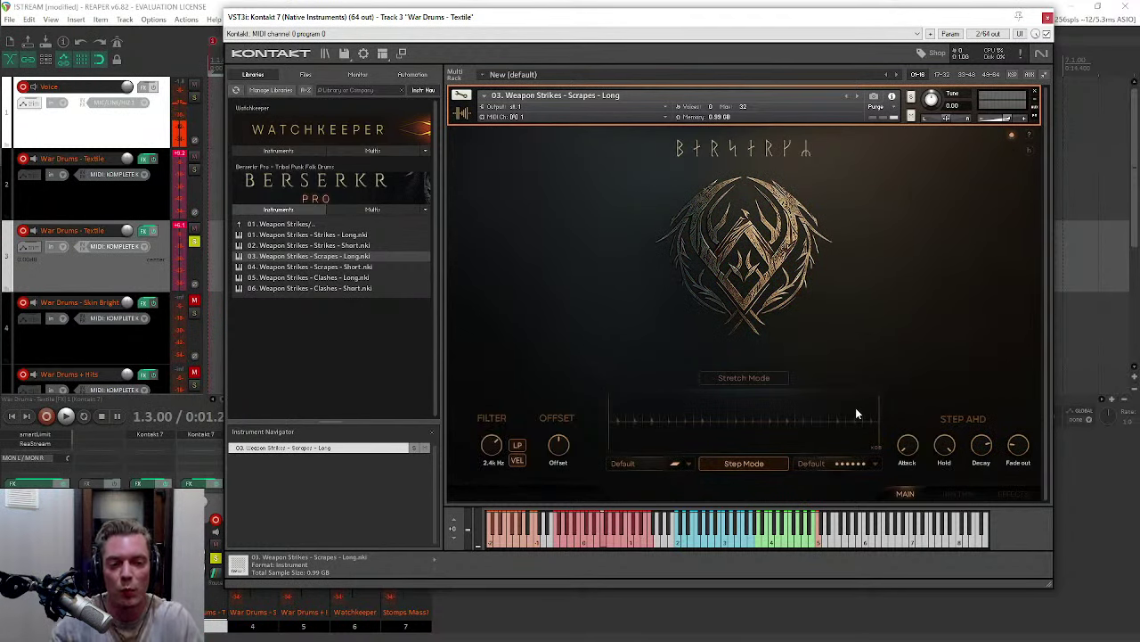
Step: Load 01. Metals - Dry - Ringing from the Metals folder and compare its sound with Stretch Mode on and off
{"action": "left_click", "coordinate": [303, 224]}
{"action": "left_click", "coordinate": [278, 244]}
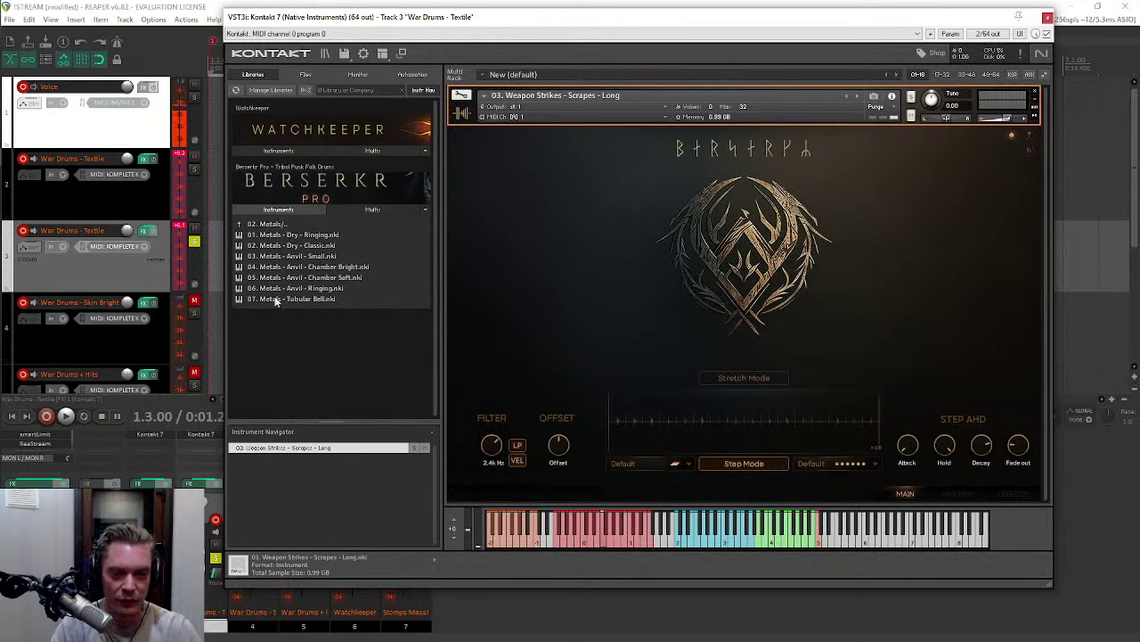
{"action": "left_click_drag", "start_coordinate": [294, 234], "coordinate": [566, 122]}
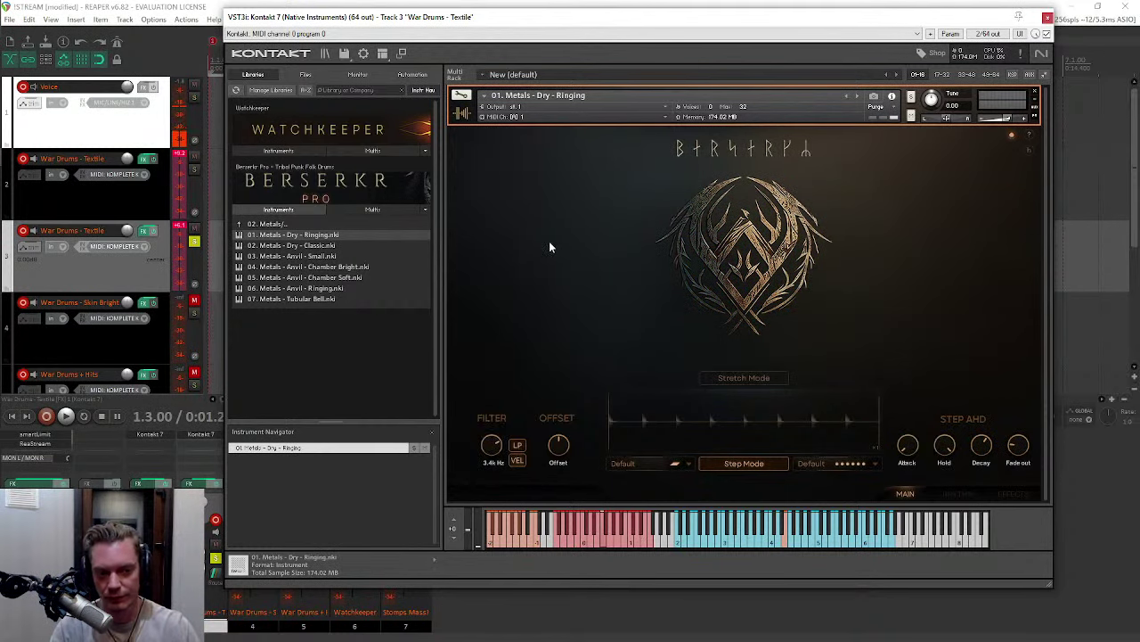
{"action": "left_click", "coordinate": [757, 378]}
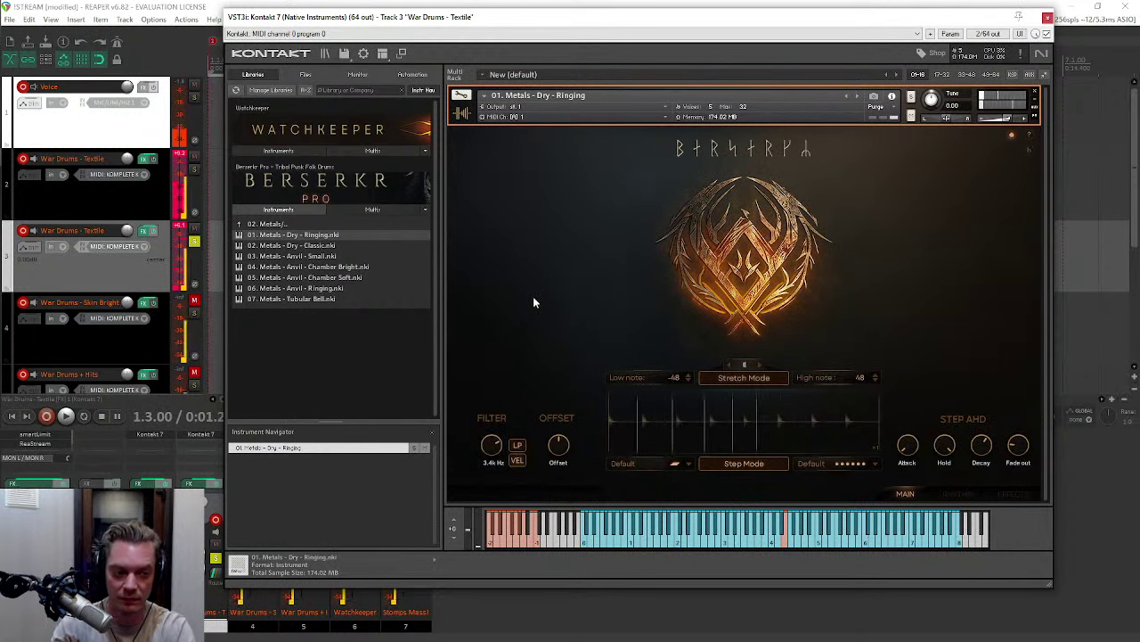
{"action": "left_click", "coordinate": [749, 379]}
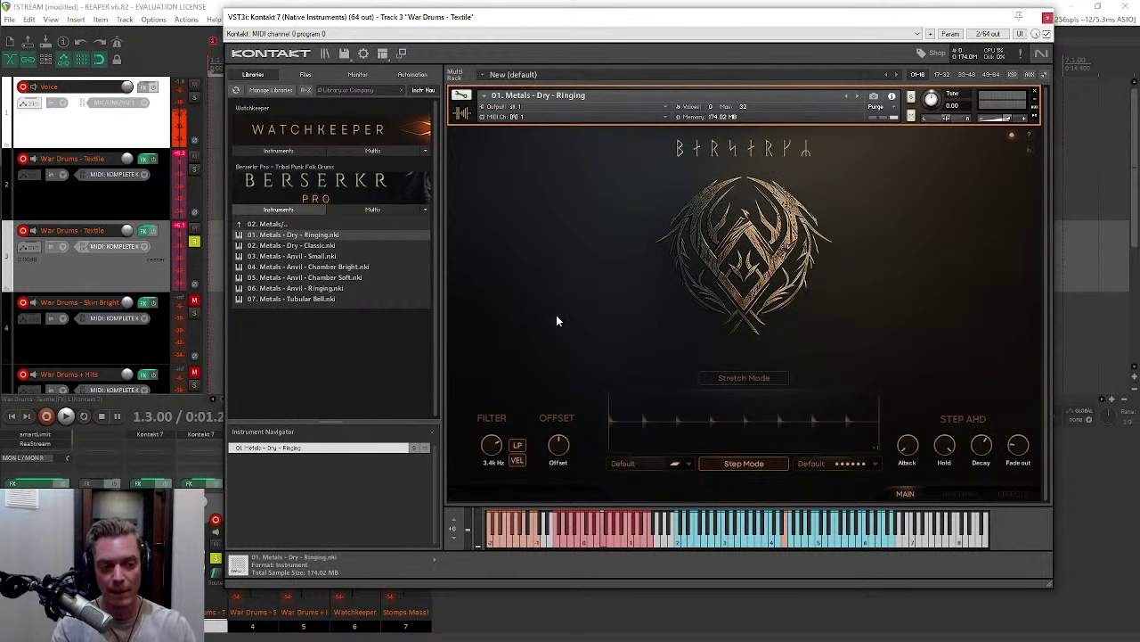
Step: Audition 04. Metals - Anvil - Chamber Bright and 06. Metals - Anvil - Ringing, replacing the loaded instrument, and leave the Metals folder
{"action": "left_click", "coordinate": [267, 266]}
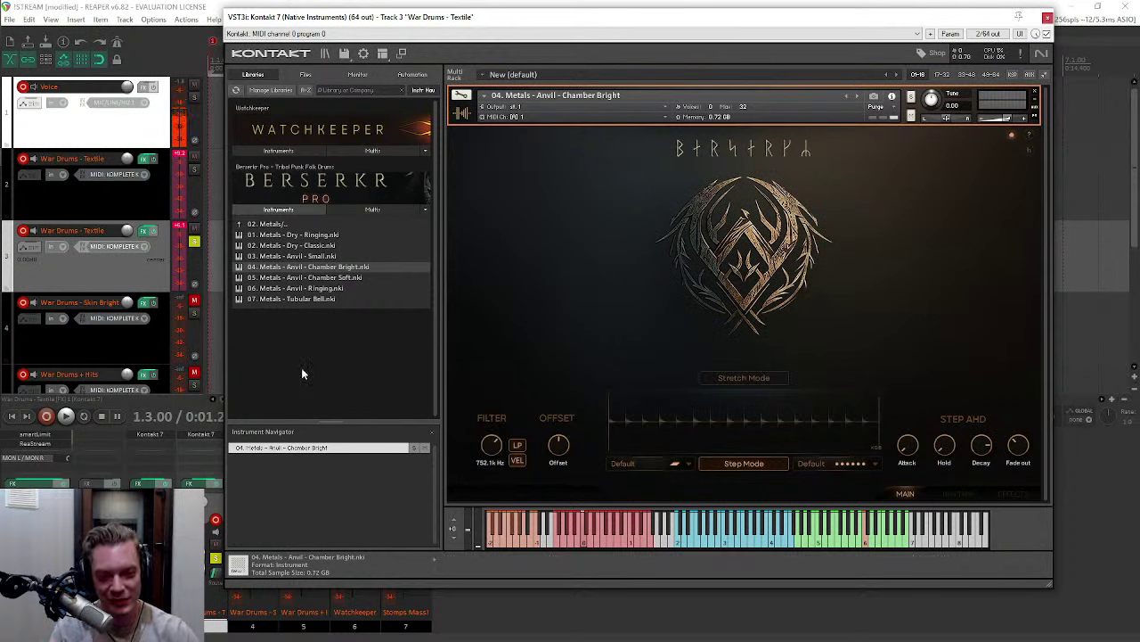
{"action": "left_click", "coordinate": [270, 289]}
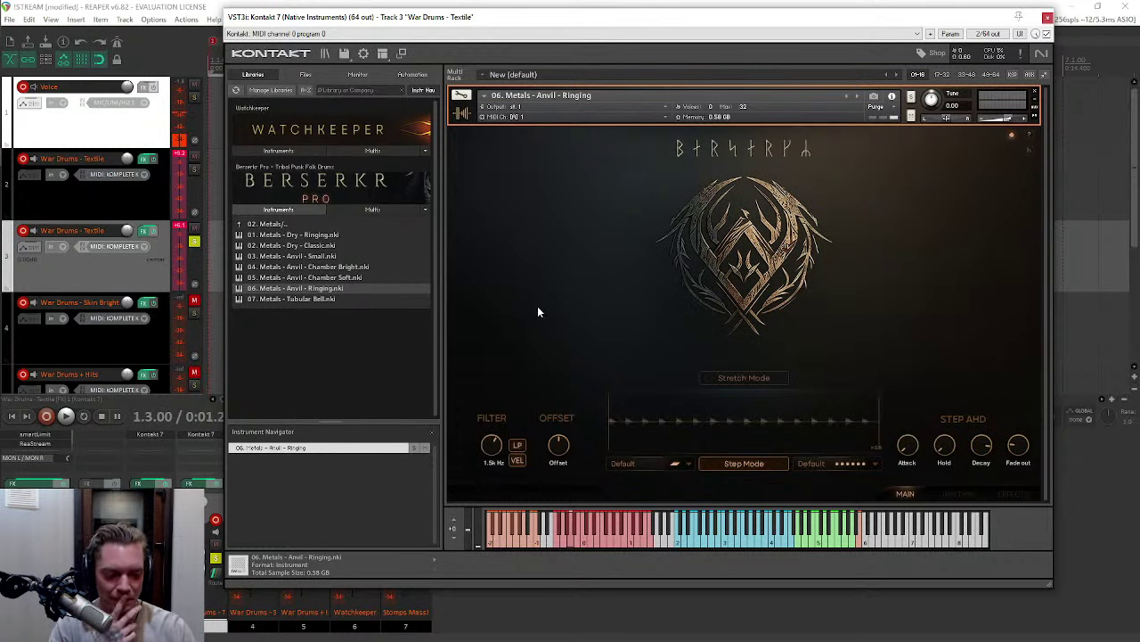
{"action": "left_click", "coordinate": [292, 225]}
{"action": "left_click", "coordinate": [292, 225]}
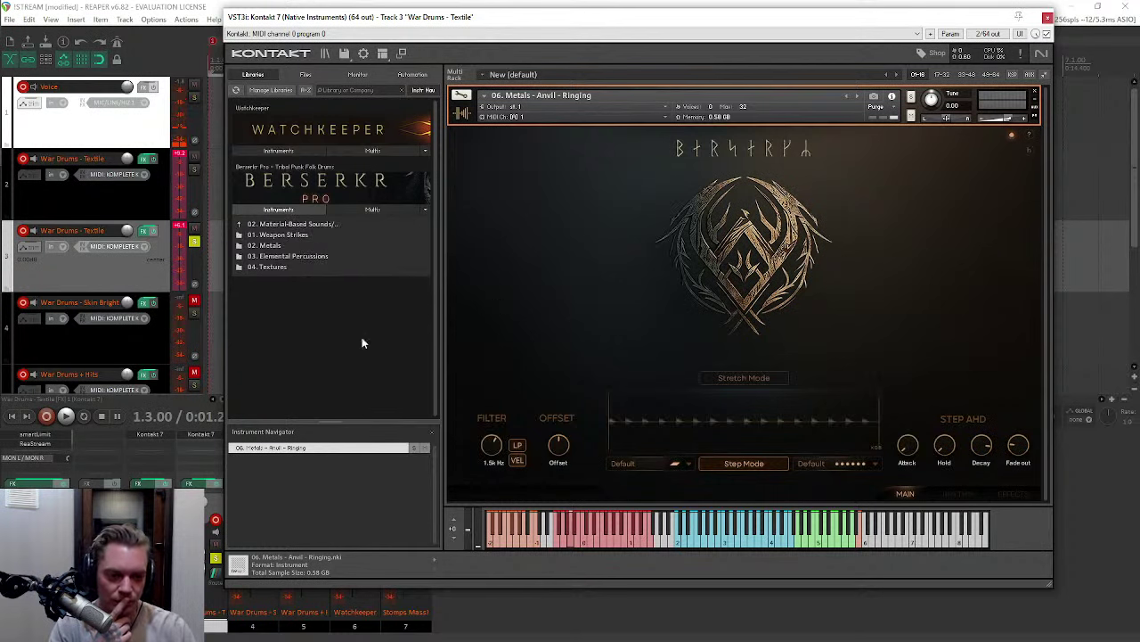
Step: Audition Stones - Massive, Stones - Complex and Fire - Crunch from the Elemental Percussions folder on the same track
{"action": "left_click", "coordinate": [297, 257]}
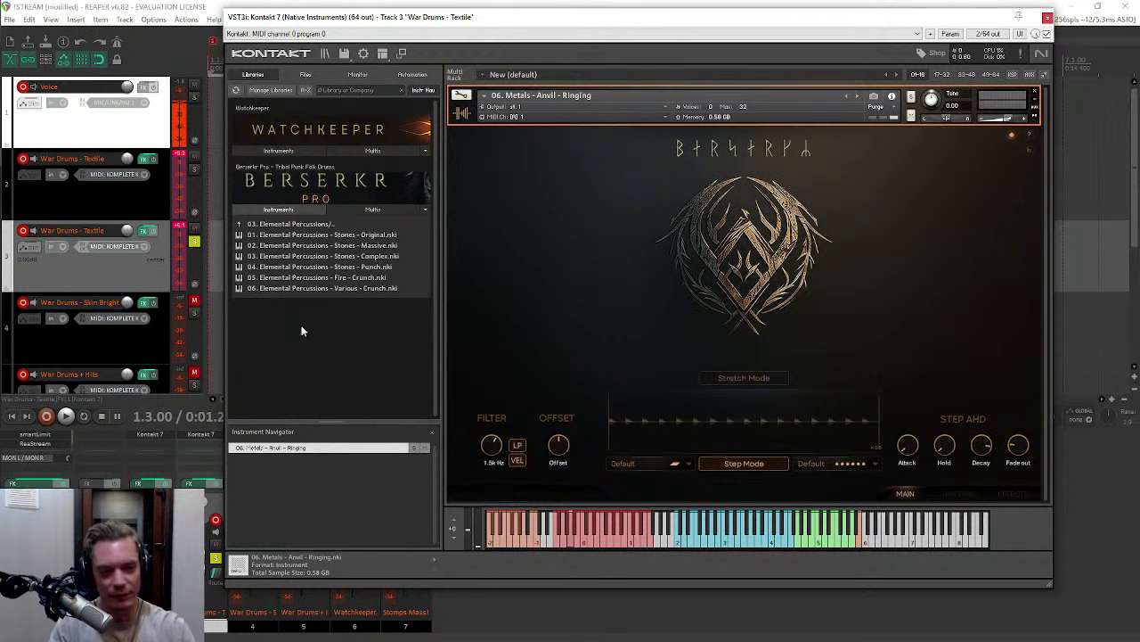
{"action": "double_click", "coordinate": [287, 244]}
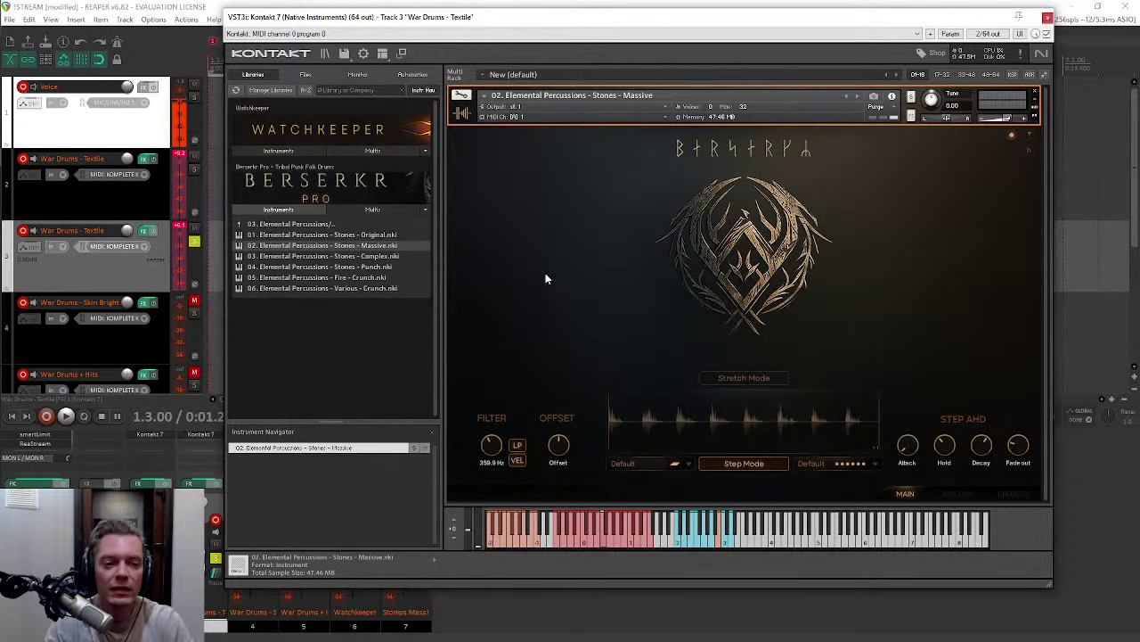
{"action": "left_click", "coordinate": [272, 256]}
{"action": "left_click_drag", "start_coordinate": [569, 104], "coordinate": [568, 103]}
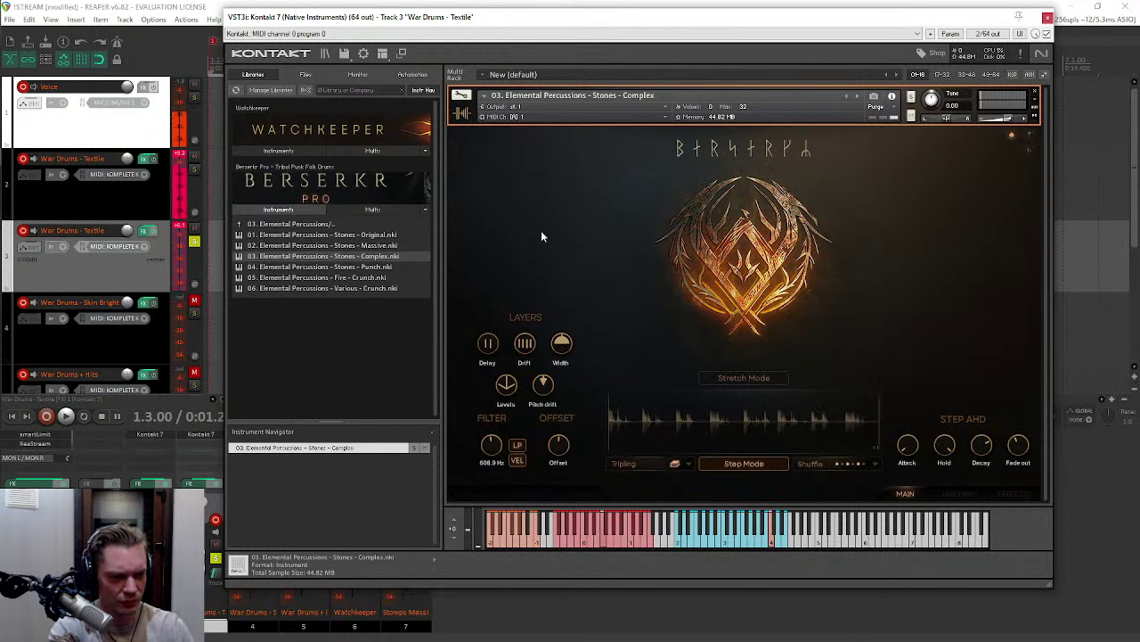
{"action": "double_click", "coordinate": [319, 277]}
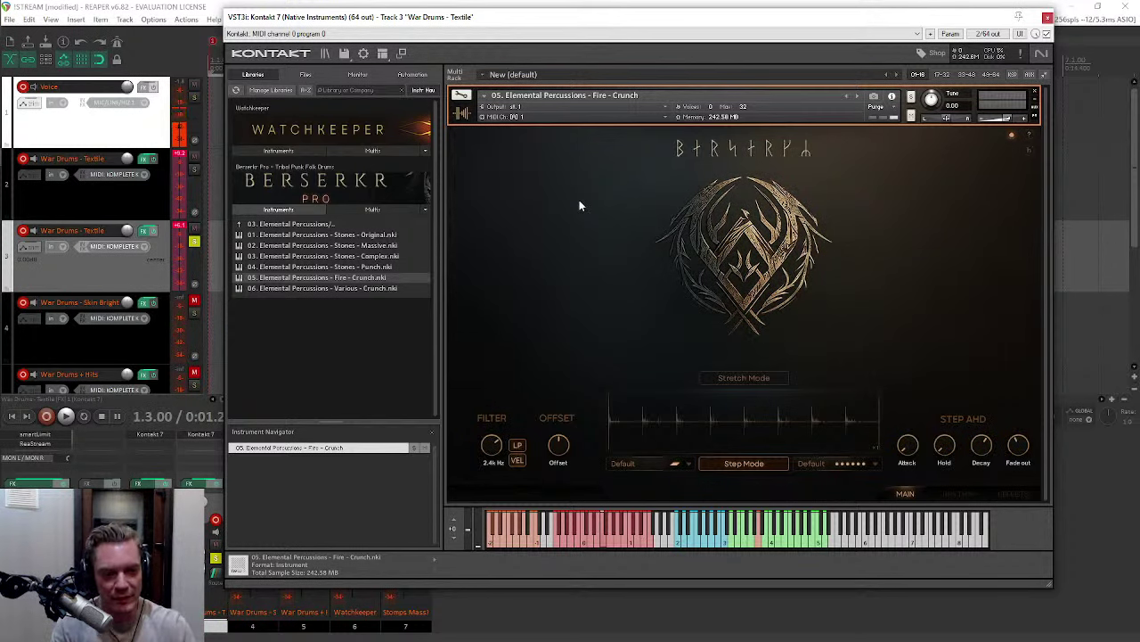
Step: Audition 02. Textures - Fire - Crunch & Noise and 01. Textures - Various - Crunch & Sizzle from the Textures folder
{"action": "left_click", "coordinate": [302, 224]}
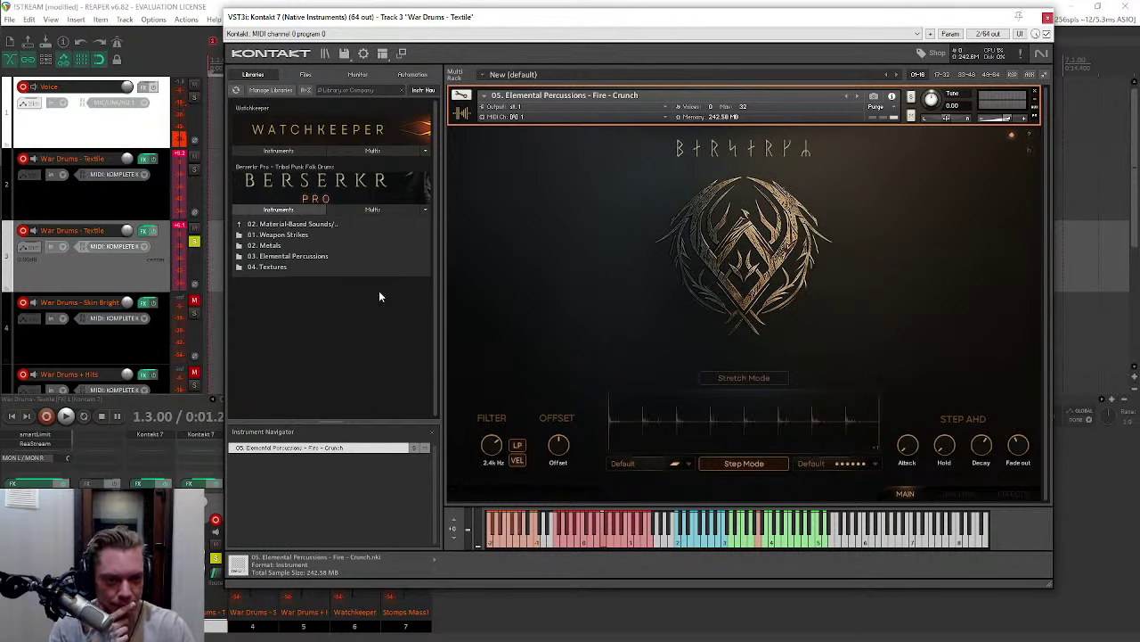
{"action": "left_click", "coordinate": [281, 268]}
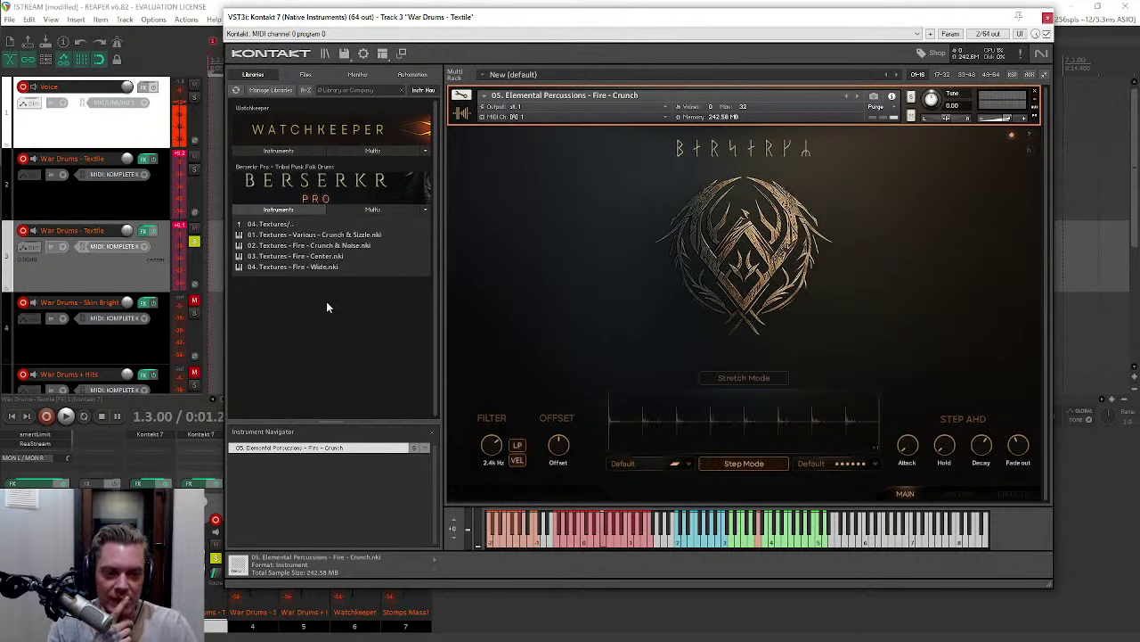
{"action": "left_click_drag", "start_coordinate": [260, 245], "coordinate": [603, 100]}
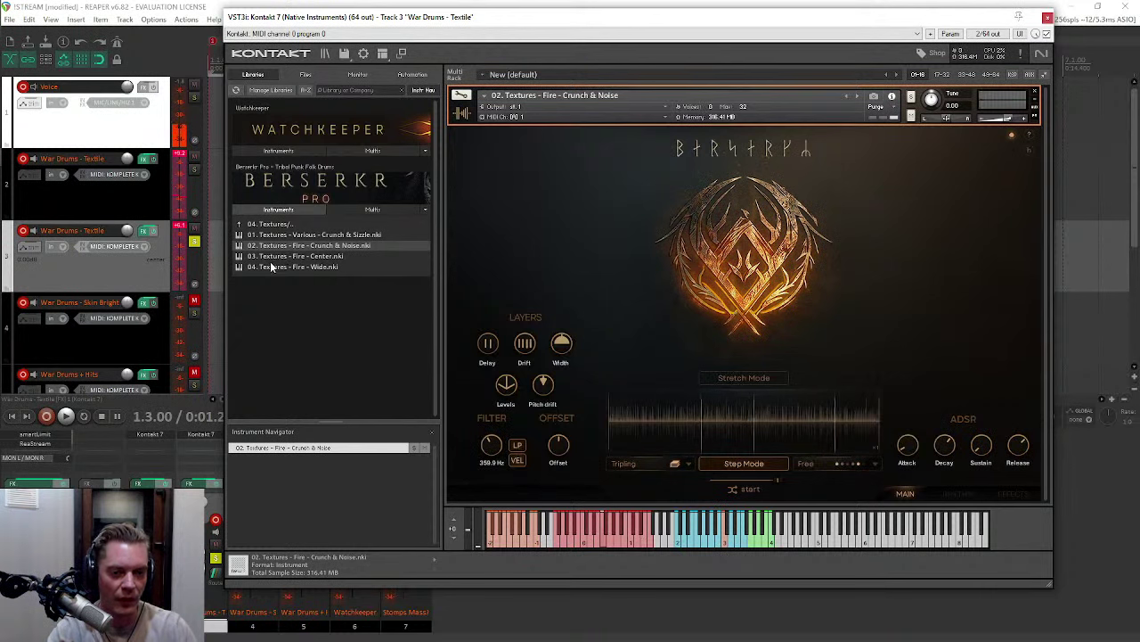
{"action": "left_click", "coordinate": [272, 235]}
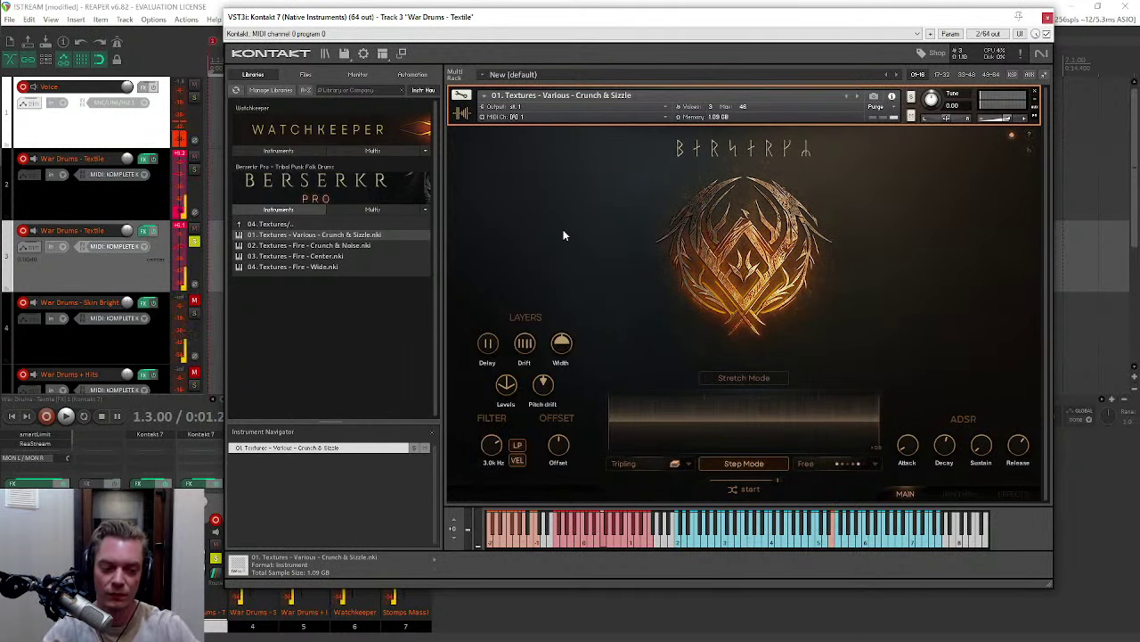
Step: Audition 01. Tribal Shouts - Crowd - Medium, 03. Growls - Crowd - Medium and 10. Voices - Kargyraa - Long from the Vocal Elements category
{"action": "double_click", "coordinate": [290, 223]}
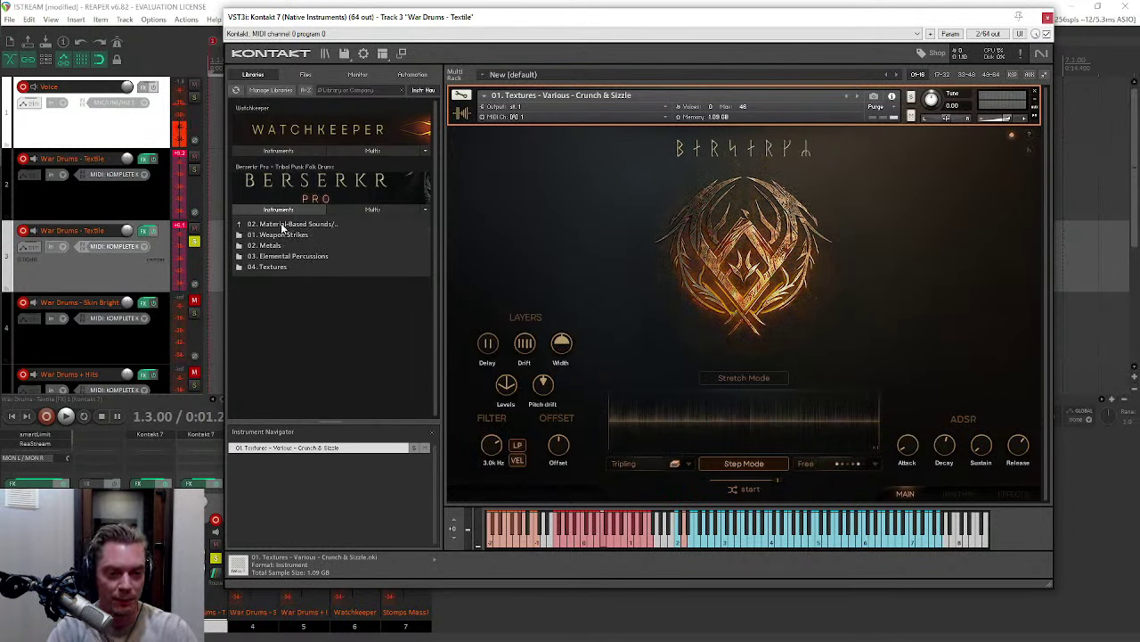
{"action": "double_click", "coordinate": [281, 224]}
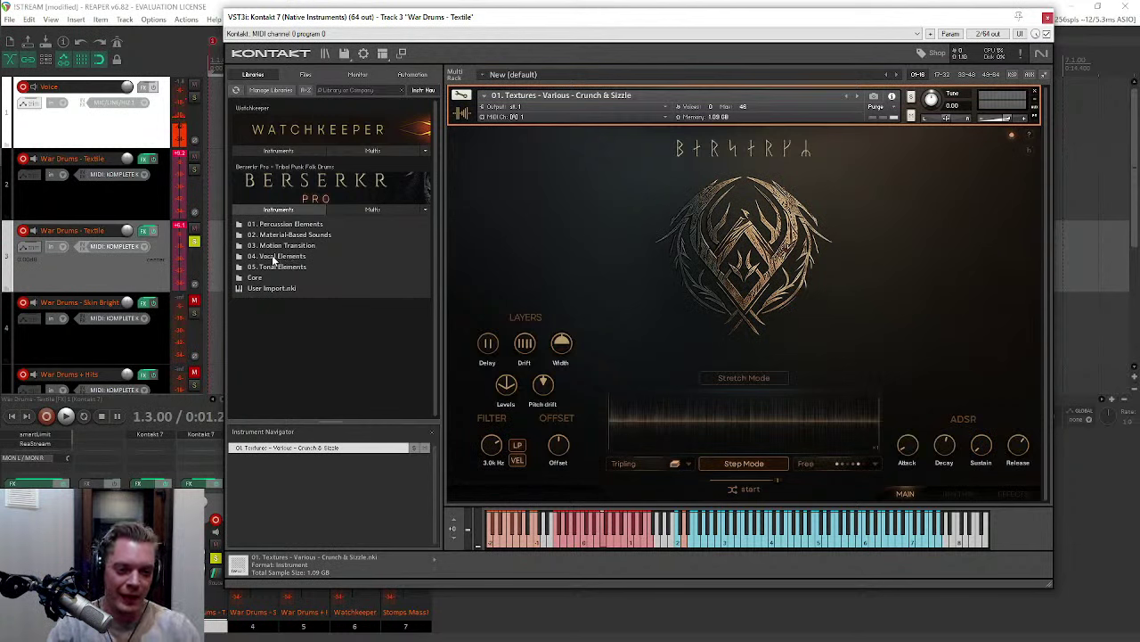
{"action": "double_click", "coordinate": [271, 255]}
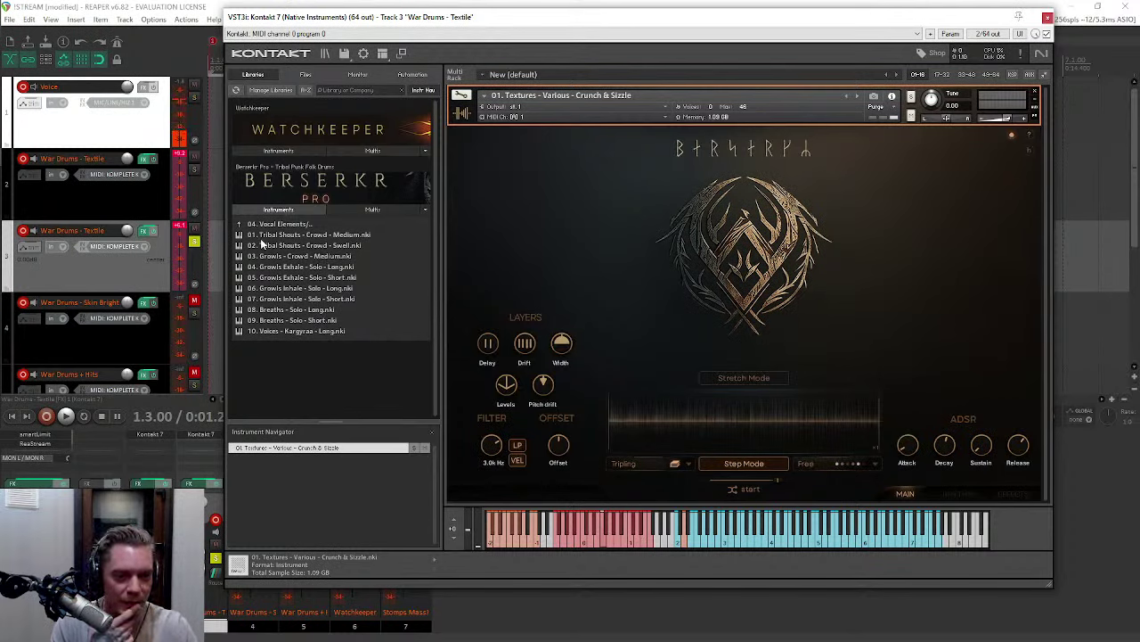
{"action": "left_click", "coordinate": [300, 237]}
{"action": "left_click_drag", "start_coordinate": [300, 237], "coordinate": [612, 109]}
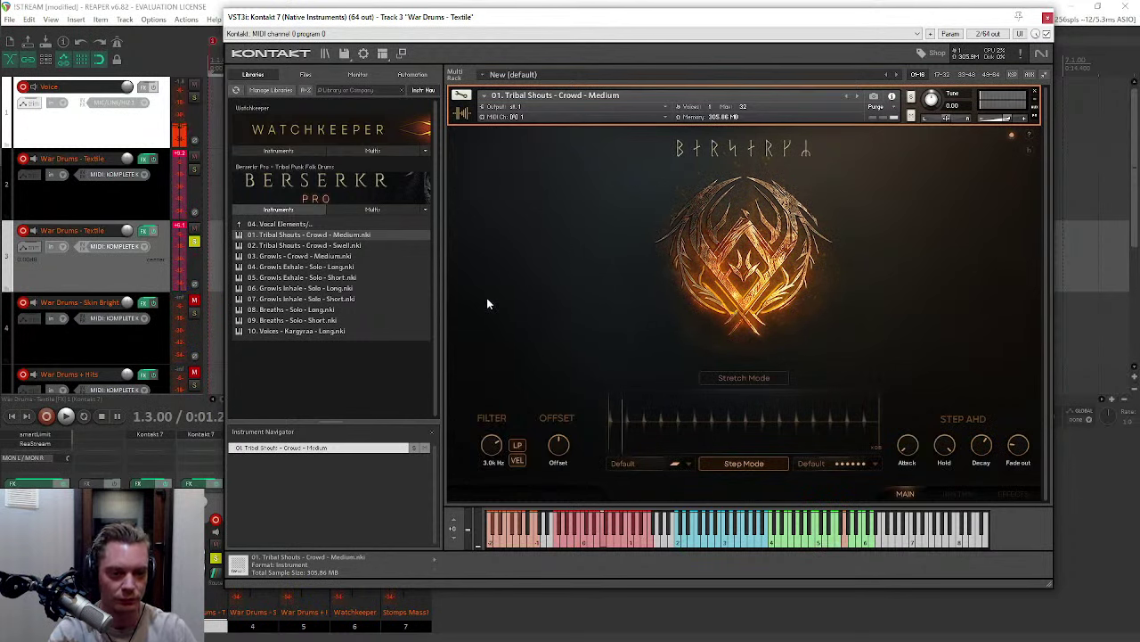
{"action": "double_click", "coordinate": [284, 256]}
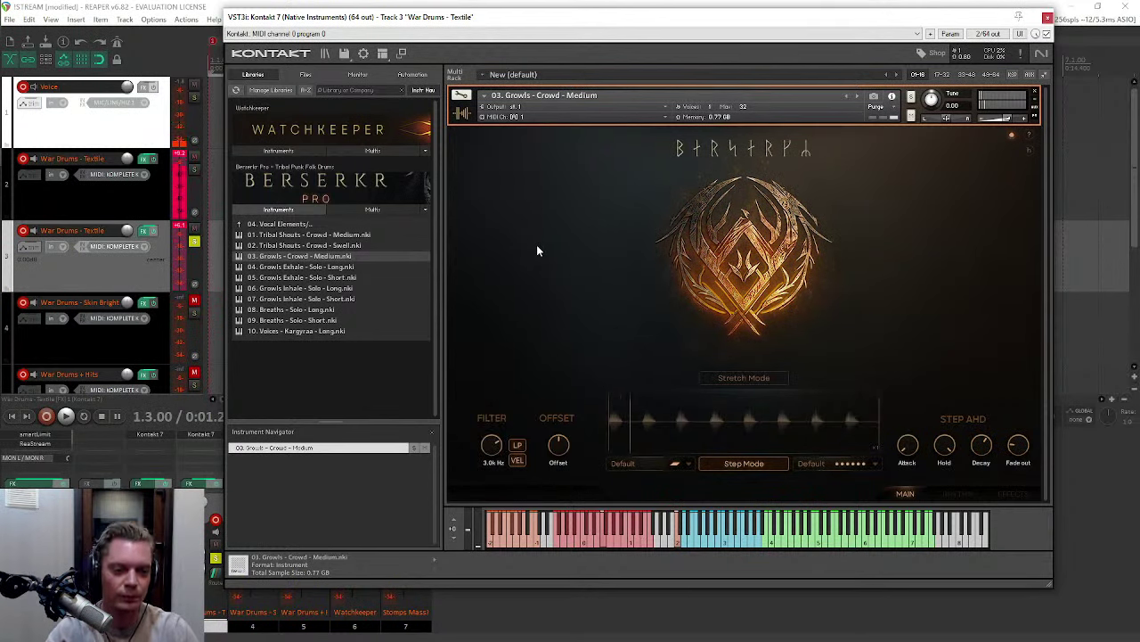
{"action": "left_click", "coordinate": [265, 330]}
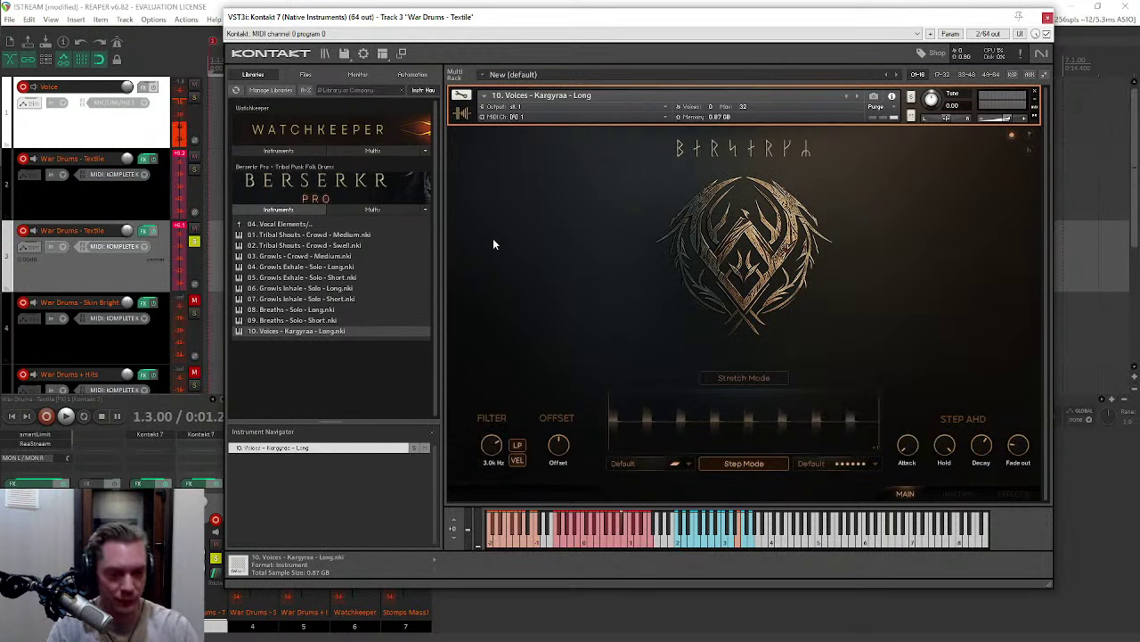
Step: Audition 04. Percussion - Plucked and 06. Percussive Tonal - Complex from the Cello - Processed folder of Tonal Elements
{"action": "left_click", "coordinate": [290, 222]}
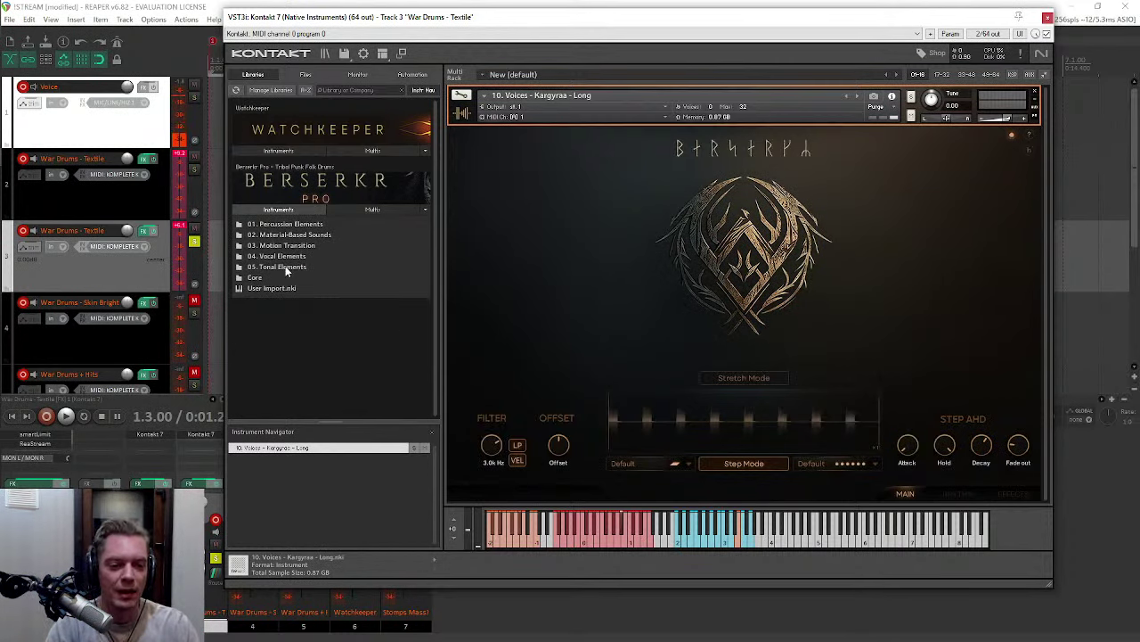
{"action": "left_click", "coordinate": [285, 266]}
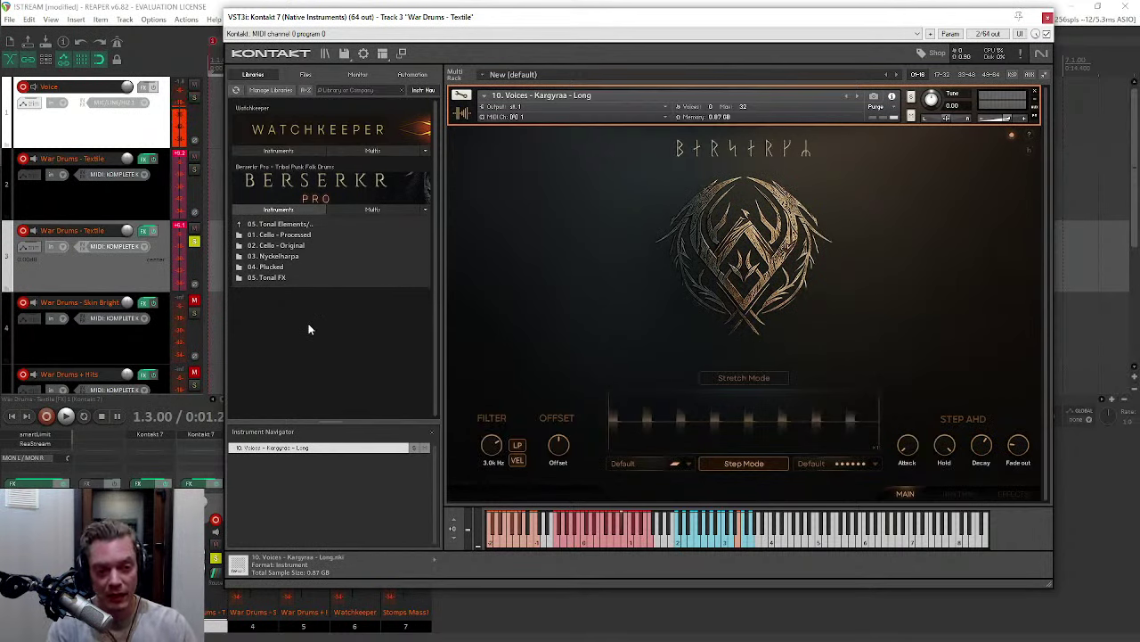
{"action": "double_click", "coordinate": [287, 235]}
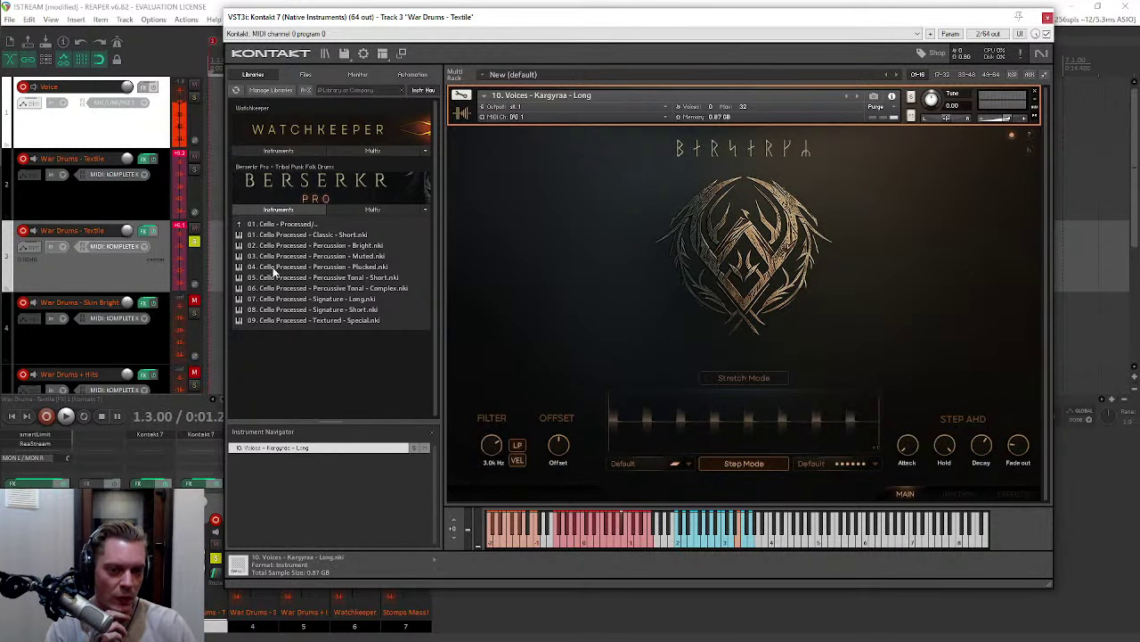
{"action": "left_click_drag", "start_coordinate": [268, 268], "coordinate": [540, 107]}
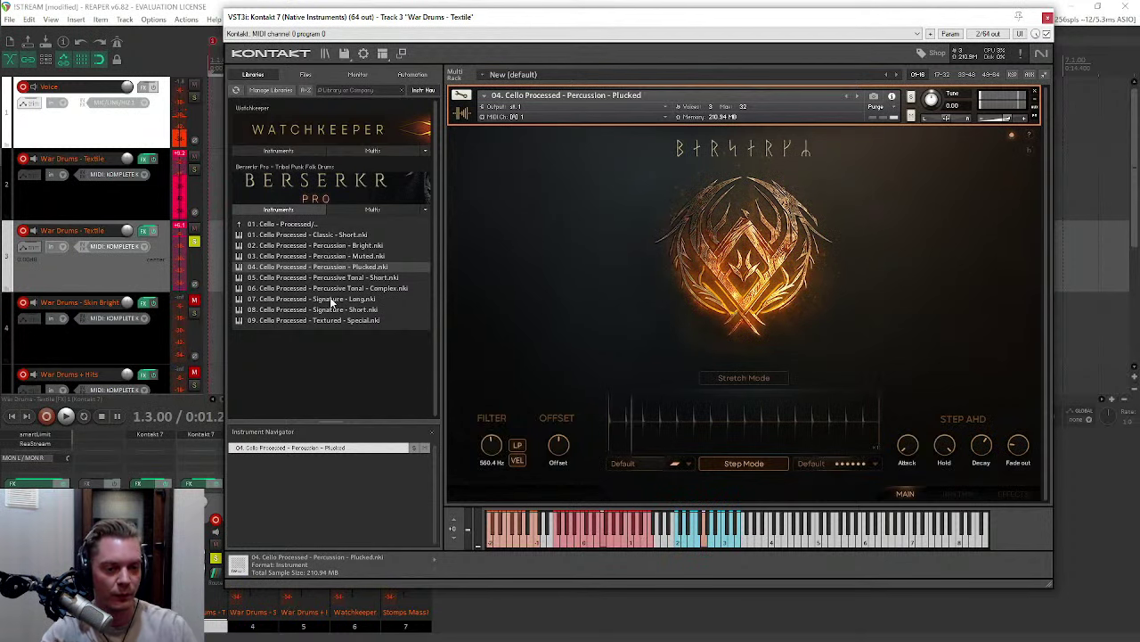
{"action": "key", "text": "Down"}
{"action": "key", "text": "Down"}
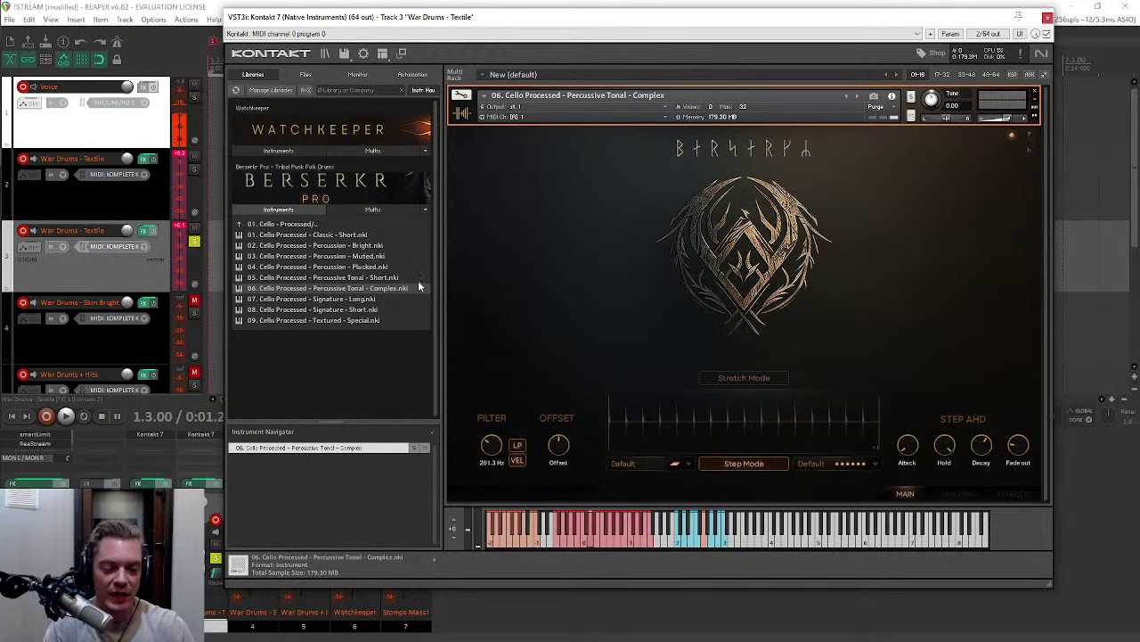
Step: Load 02. Cello Original - Braahm - Long from the Cello - Original folder and compare its sound with Stretch Mode on and off
{"action": "left_click", "coordinate": [287, 224]}
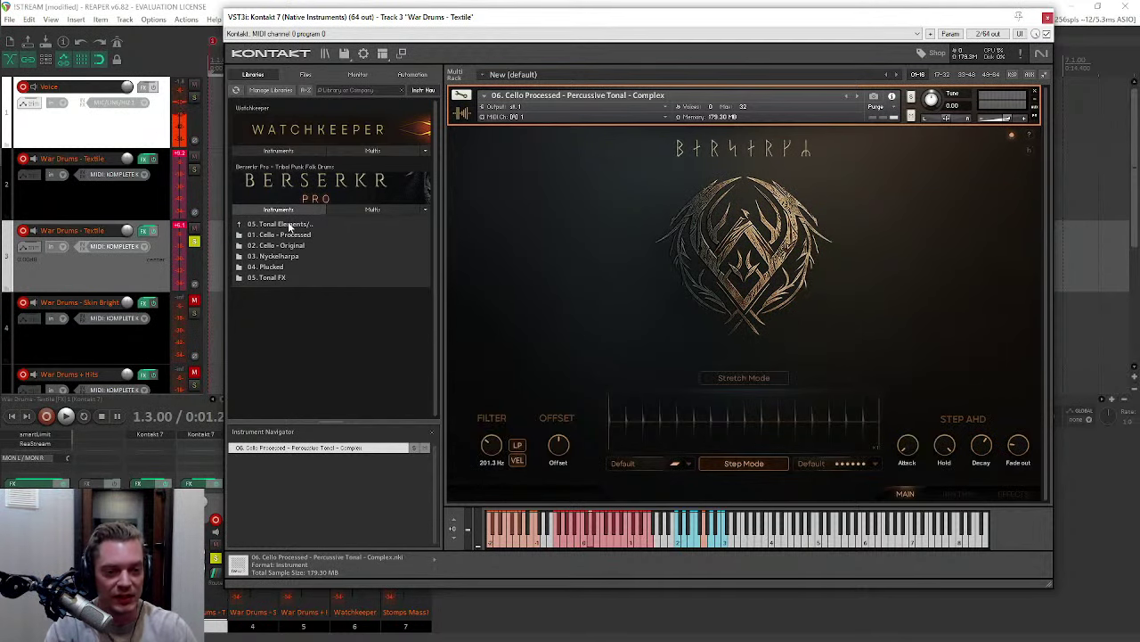
{"action": "left_click", "coordinate": [286, 245]}
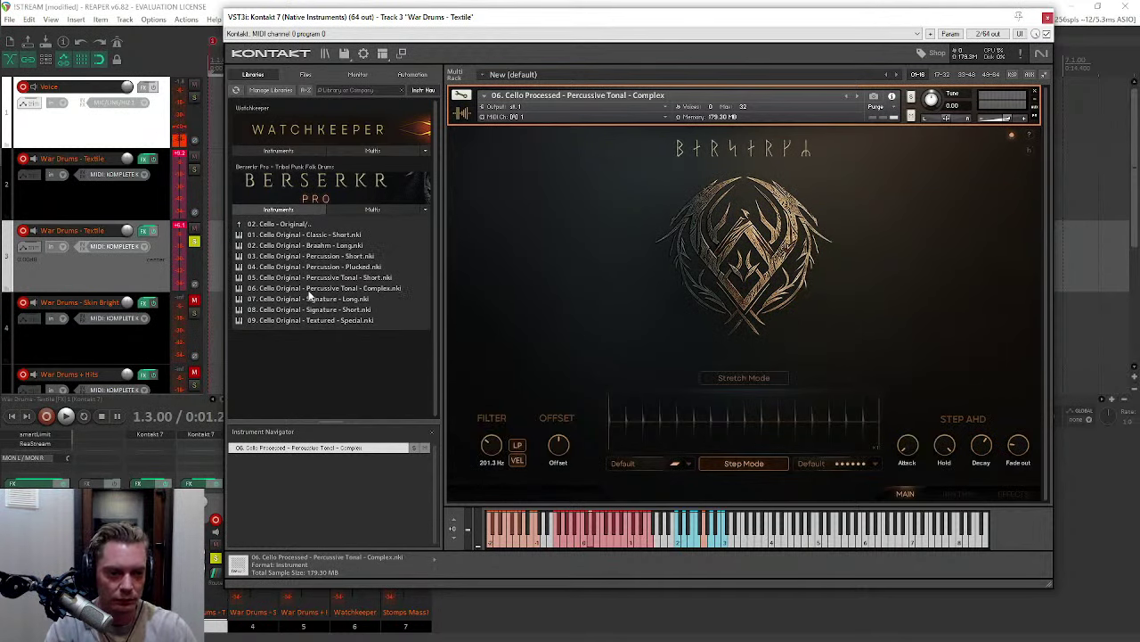
{"action": "left_click_drag", "start_coordinate": [268, 246], "coordinate": [625, 129]}
{"action": "left_click_drag", "start_coordinate": [554, 106], "coordinate": [554, 106]}
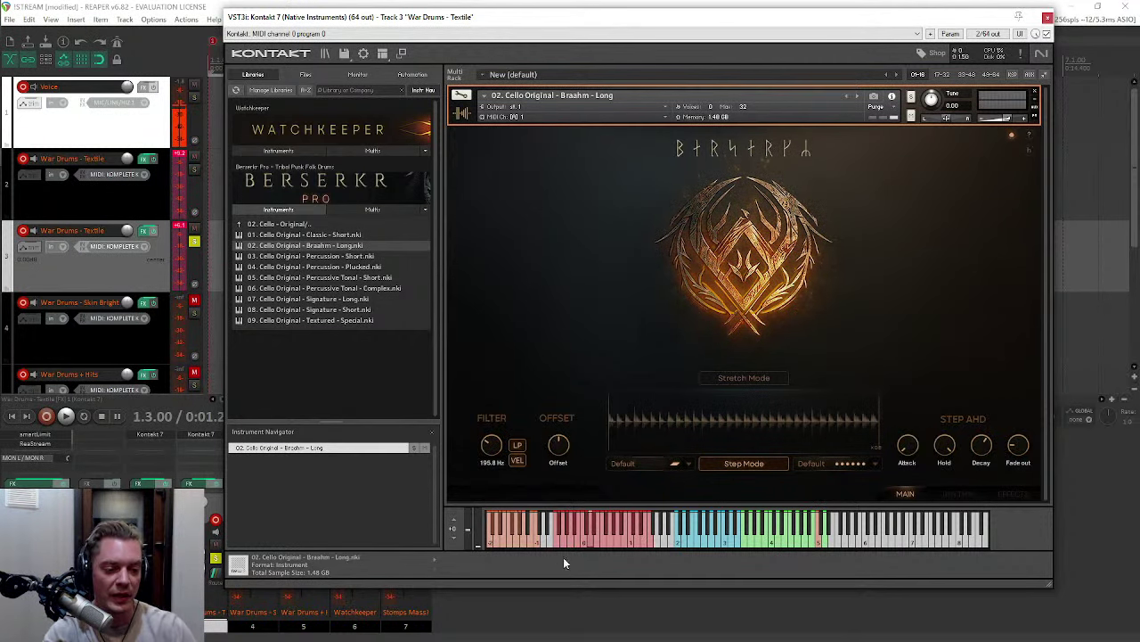
{"action": "left_click", "coordinate": [729, 377]}
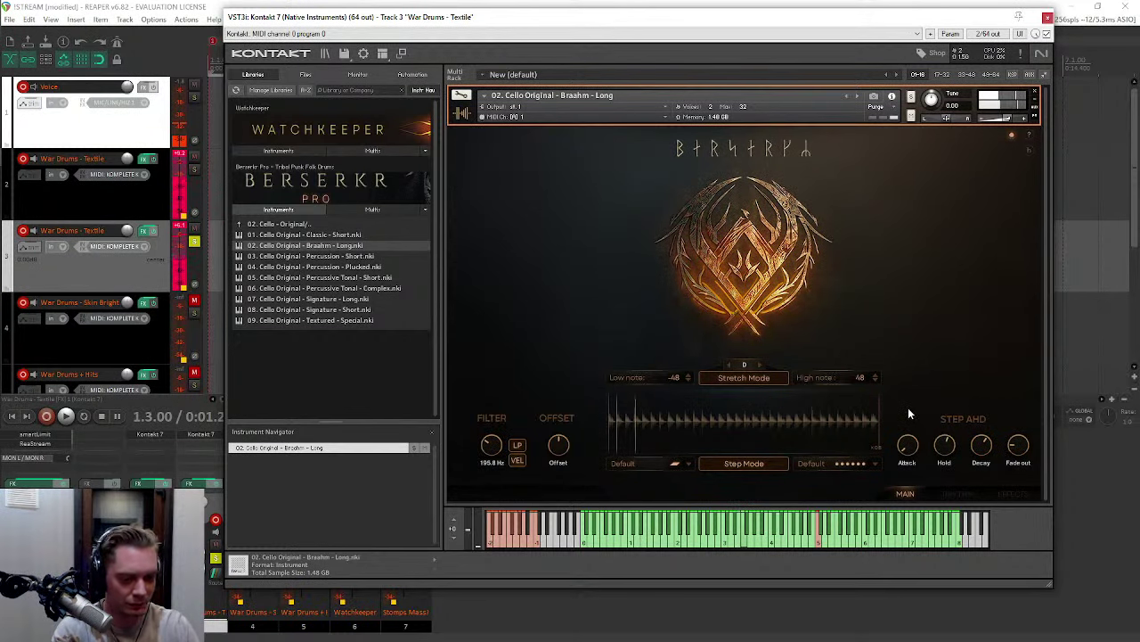
{"action": "left_click", "coordinate": [758, 377]}
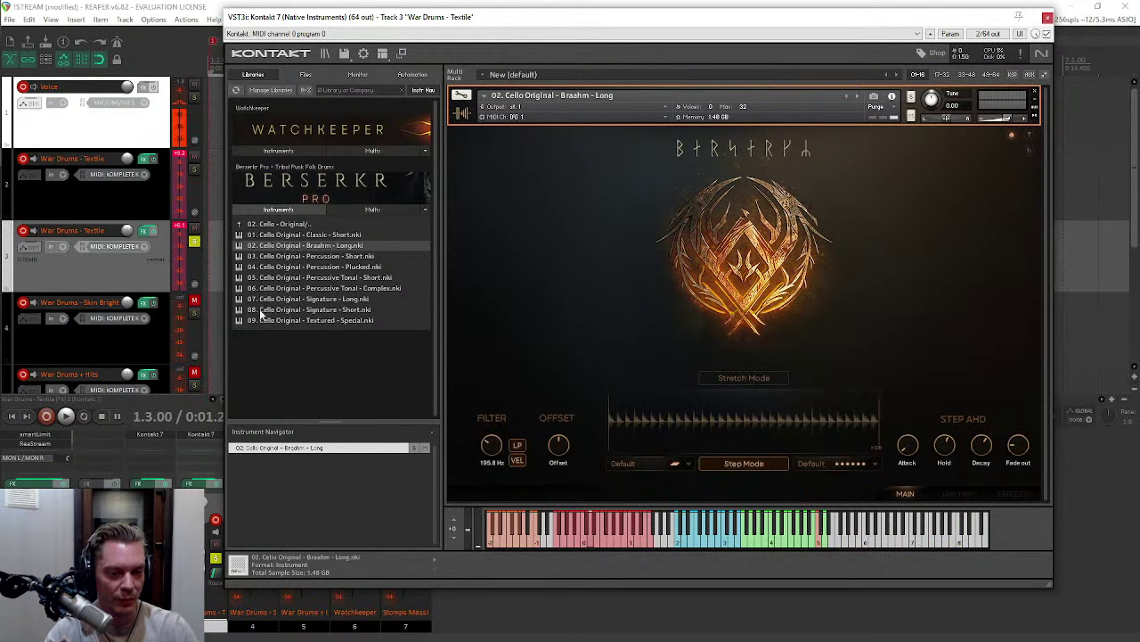
Step: Audition 04. Nyckelharpa Processed - Long from the Nyckelharpa folder of Tonal Elements
{"action": "left_click", "coordinate": [279, 225]}
{"action": "left_click", "coordinate": [278, 255]}
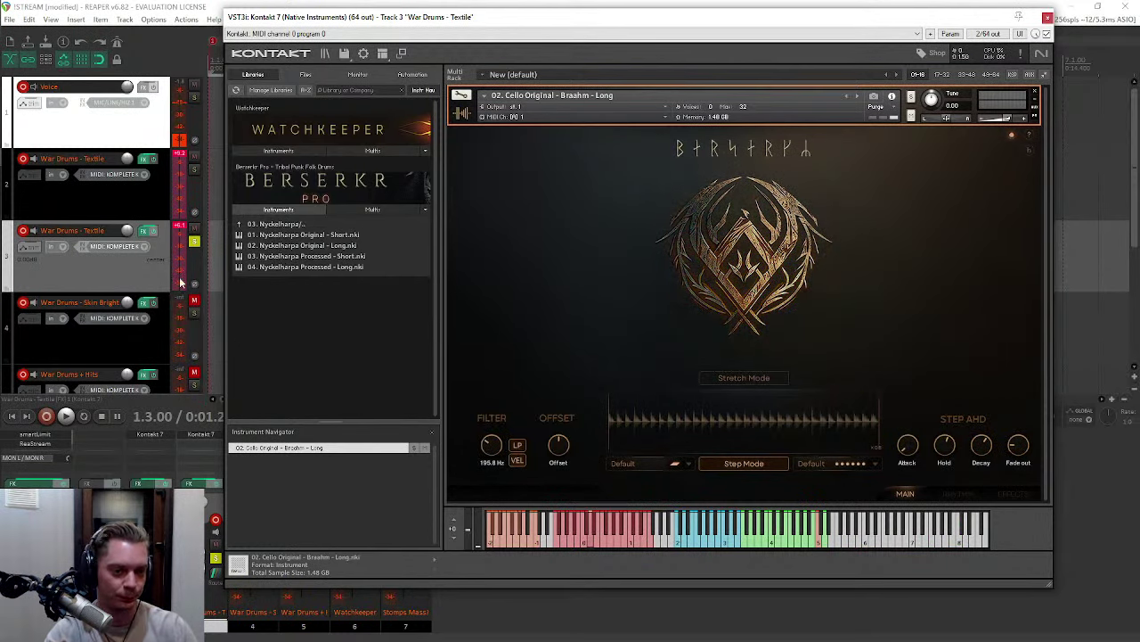
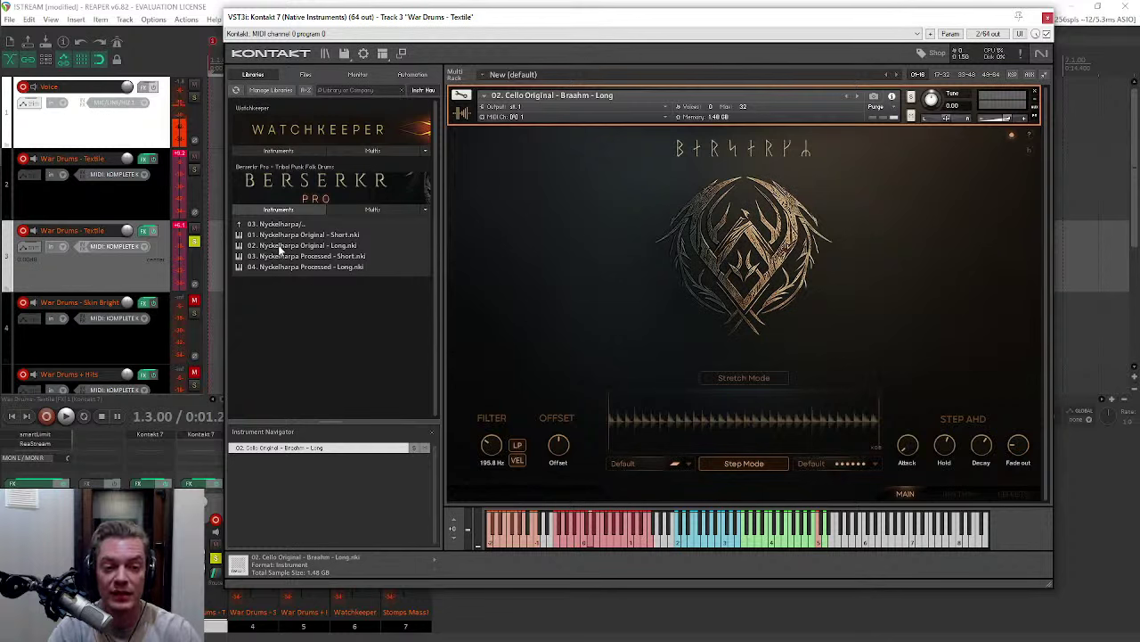
{"action": "left_click", "coordinate": [273, 256]}
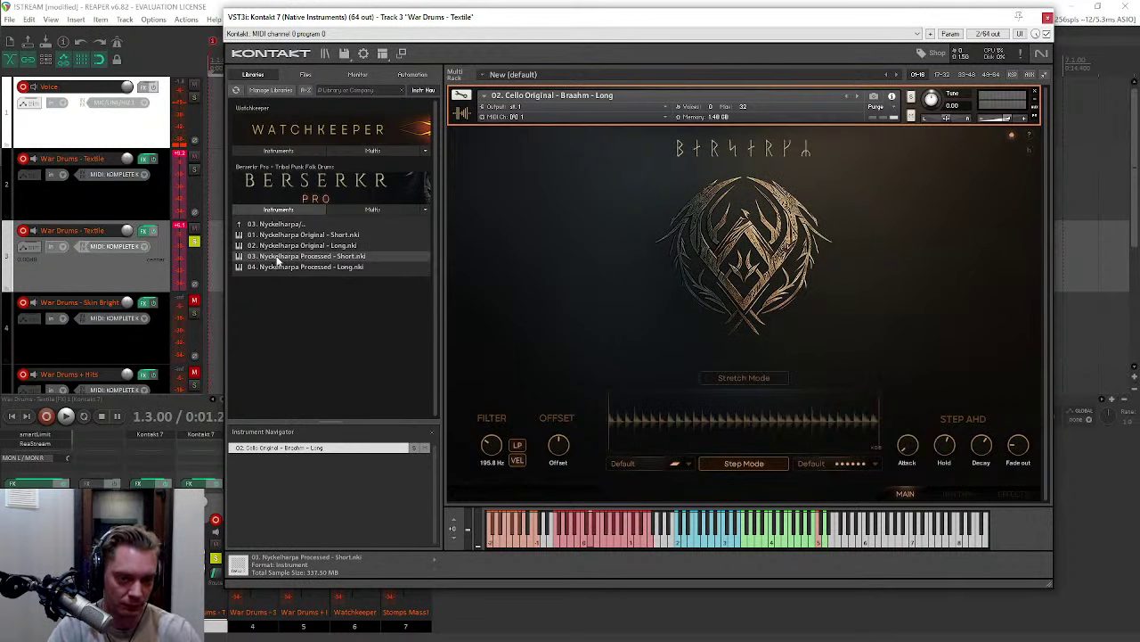
{"action": "left_click", "coordinate": [267, 266]}
{"action": "left_click_drag", "start_coordinate": [619, 104], "coordinate": [619, 104]}
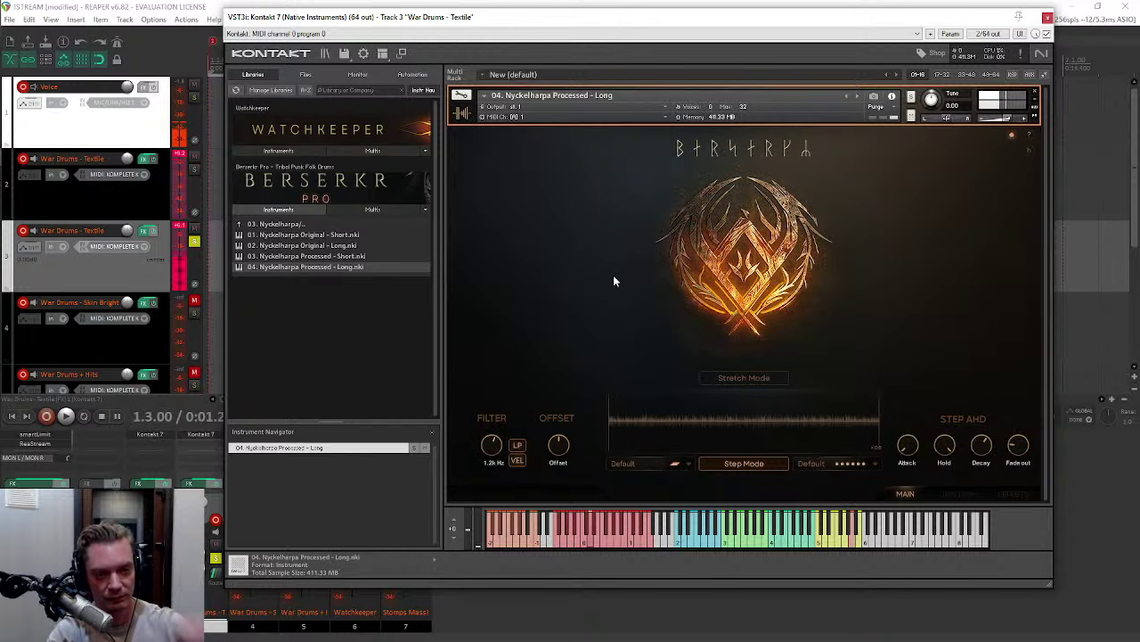
Step: Audition 02. Plucked - Classic and 03. Plucked Bass - Textured Special I from the Plucked folder of Tonal Elements
{"action": "left_click", "coordinate": [284, 226]}
{"action": "double_click", "coordinate": [283, 226]}
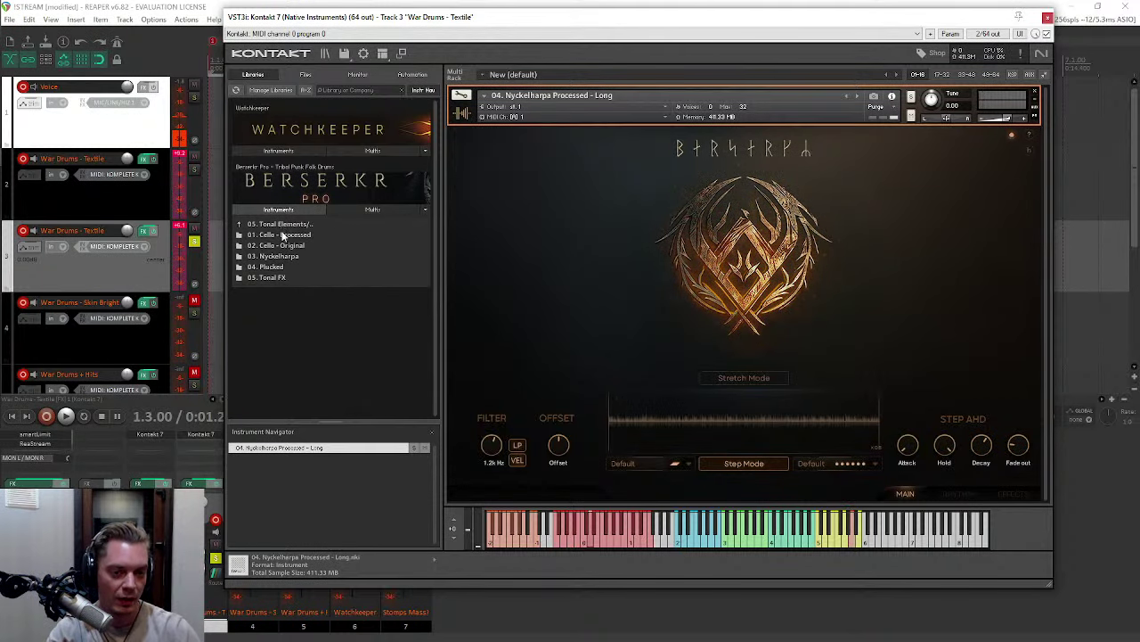
{"action": "double_click", "coordinate": [286, 267]}
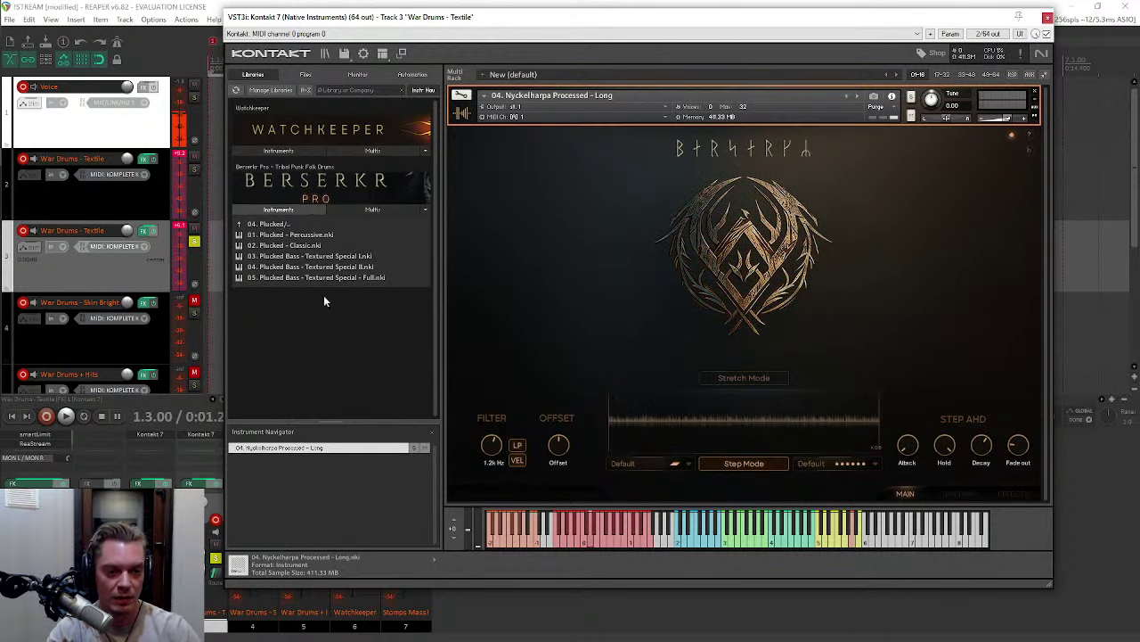
{"action": "left_click", "coordinate": [258, 246]}
{"action": "left_click_drag", "start_coordinate": [589, 107], "coordinate": [591, 109]}
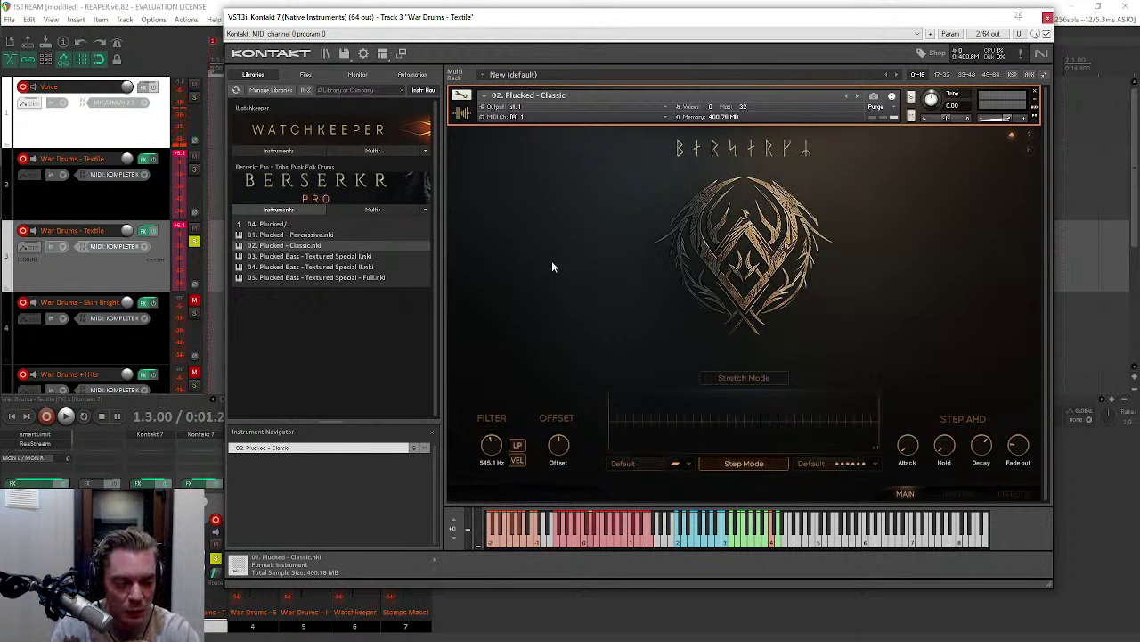
{"action": "left_click", "coordinate": [269, 258]}
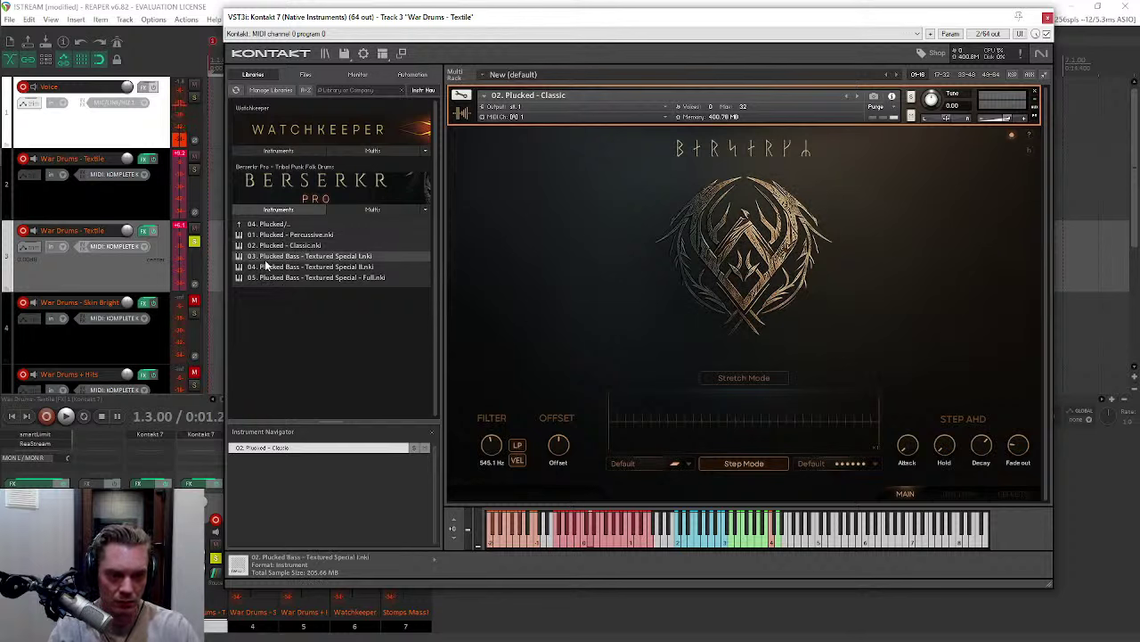
{"action": "left_click_drag", "start_coordinate": [596, 103], "coordinate": [596, 103]}
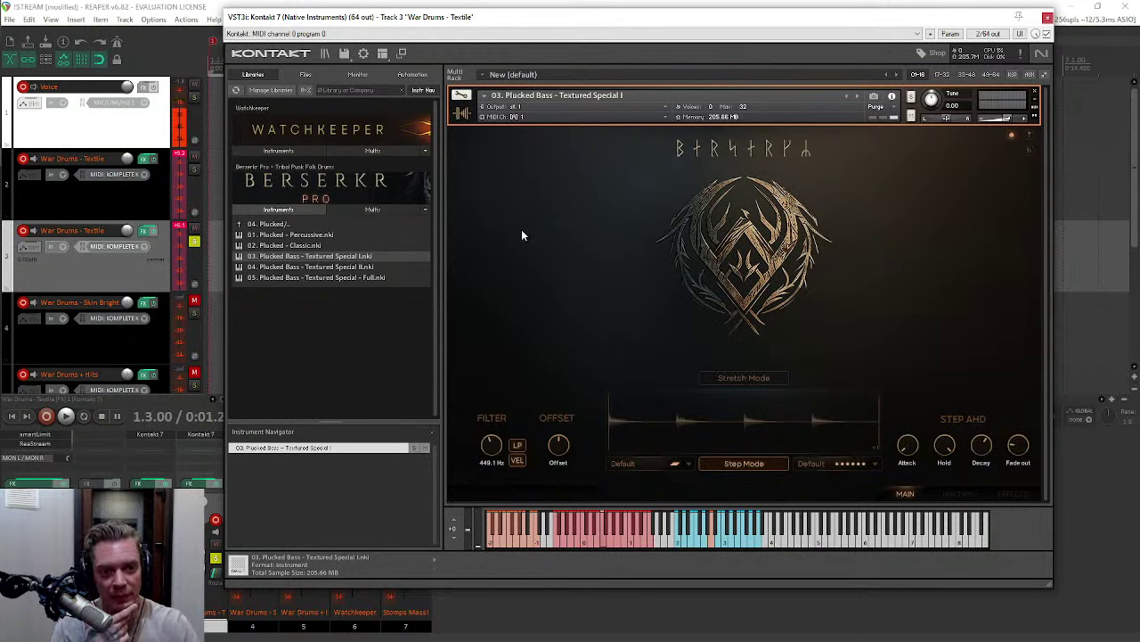
Step: Try to load 01. Tonal FX - Metal Vibrations I from the Tonal FX folder in place of the plucked bass
{"action": "left_click", "coordinate": [286, 224]}
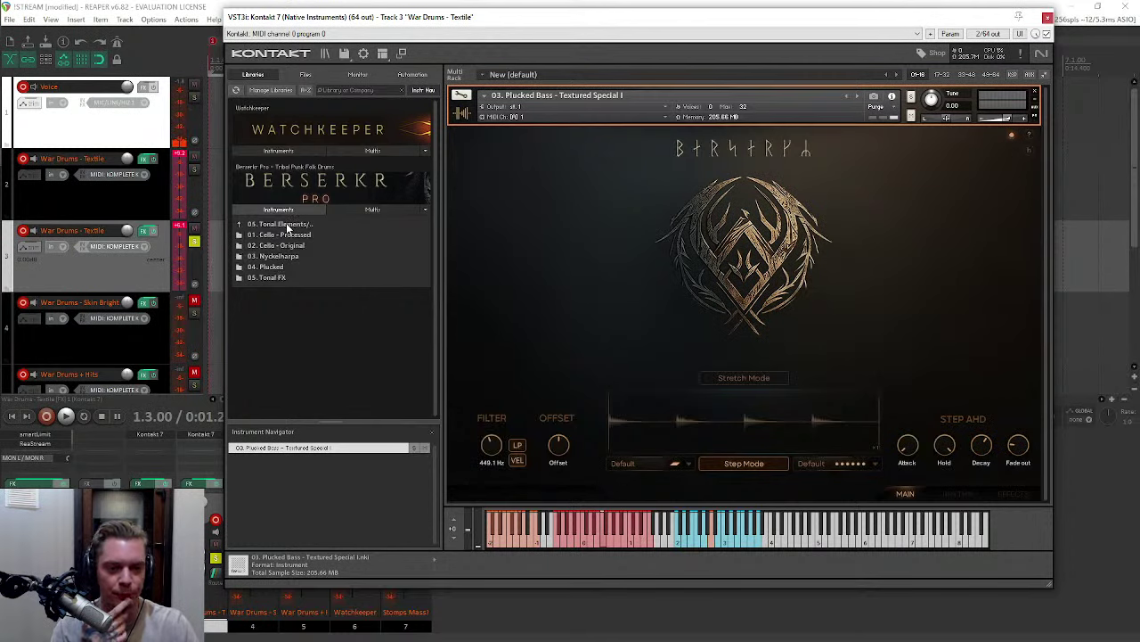
{"action": "left_click", "coordinate": [275, 277]}
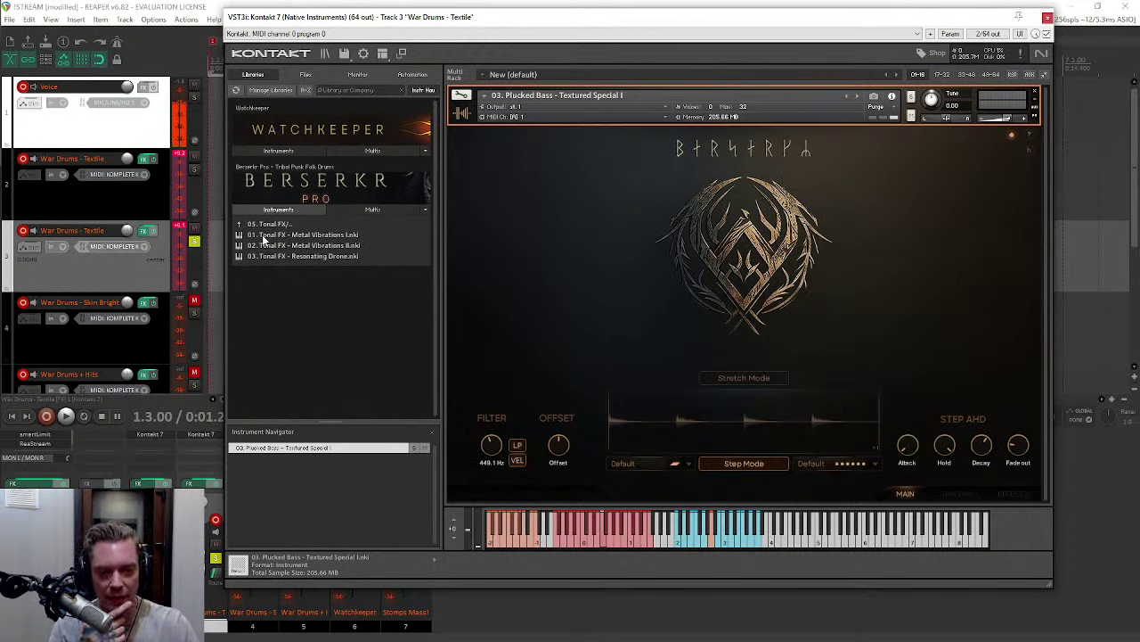
{"action": "left_click_drag", "start_coordinate": [275, 236], "coordinate": [589, 102]}
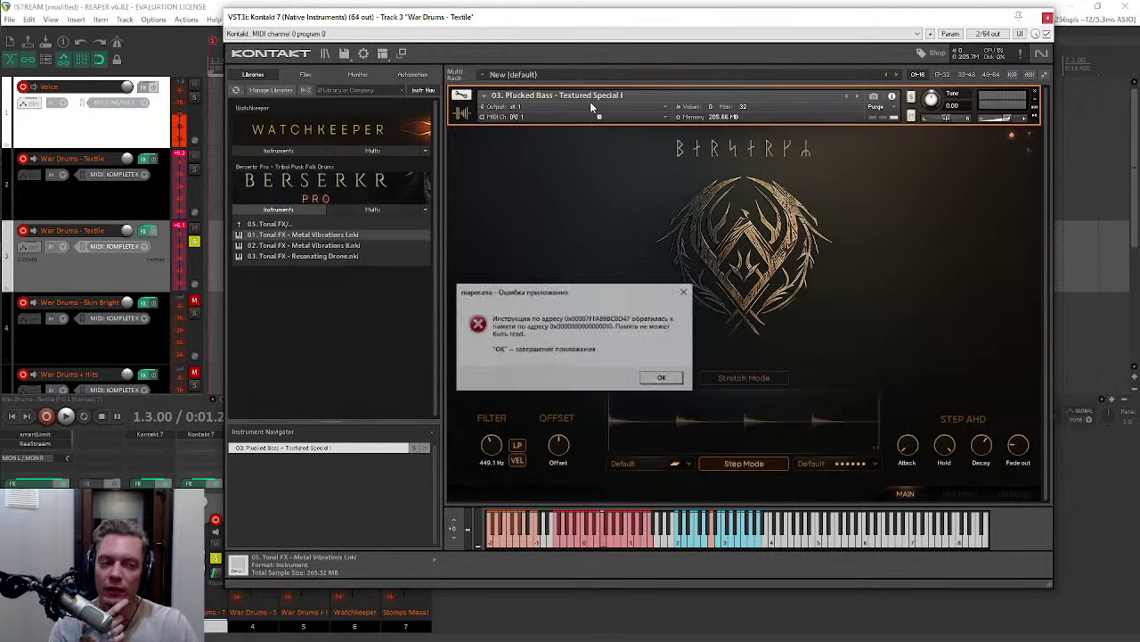
Step: Dismiss the application error, reopen the !STREAM project from the desktop in REAPER and continue with the evaluation version
{"action": "left_click", "coordinate": [663, 378]}
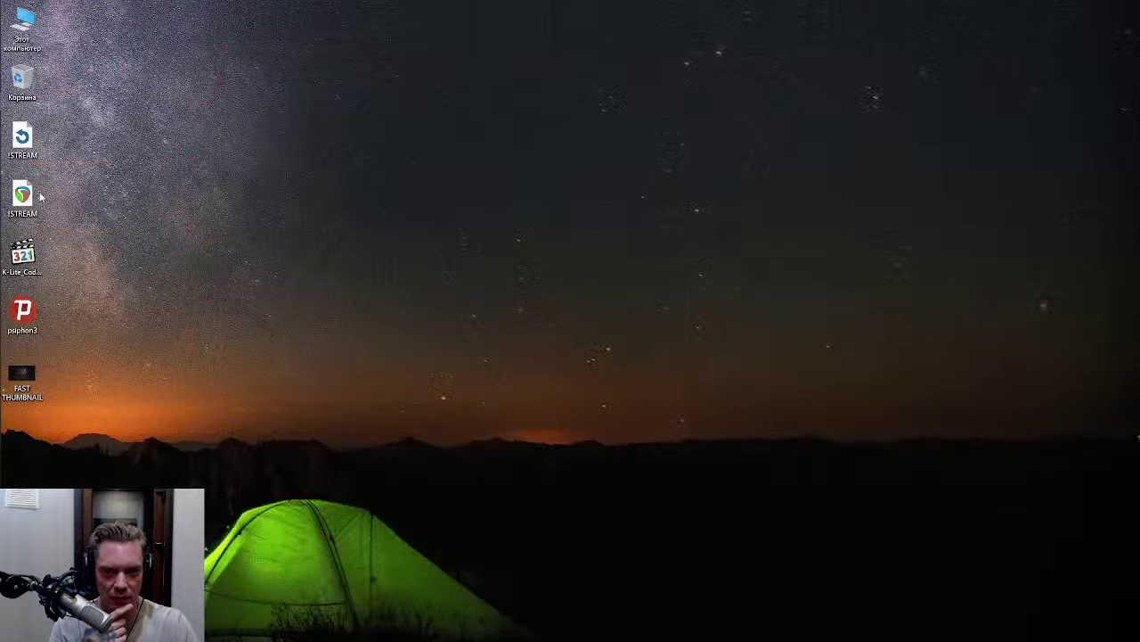
{"action": "double_click", "coordinate": [39, 196]}
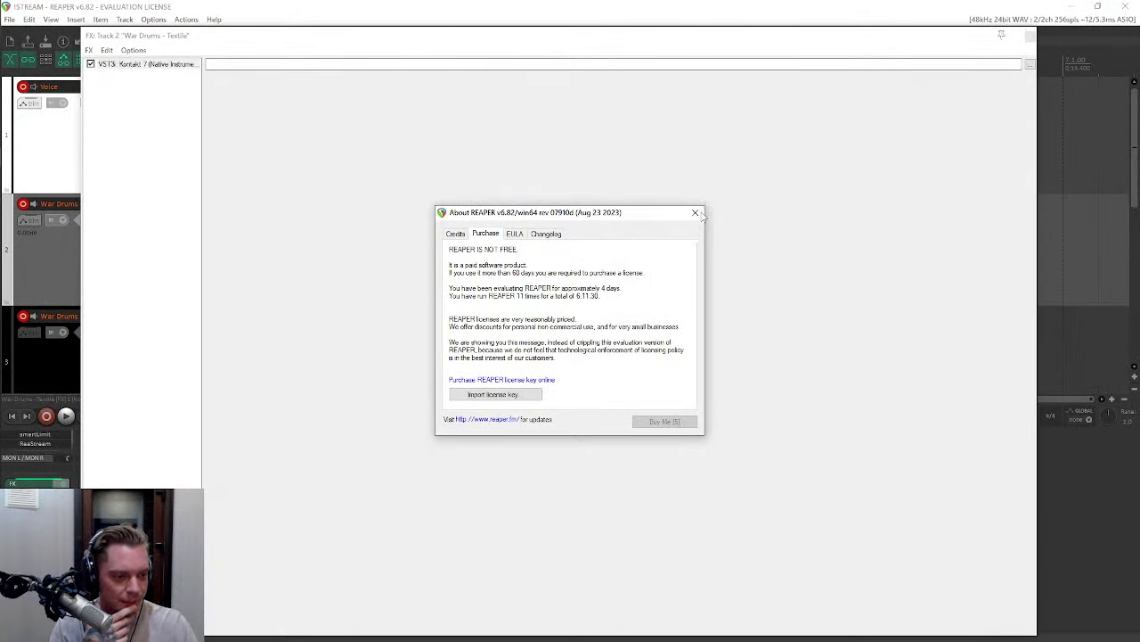
{"action": "left_click_drag", "start_coordinate": [647, 222], "coordinate": [728, 238]}
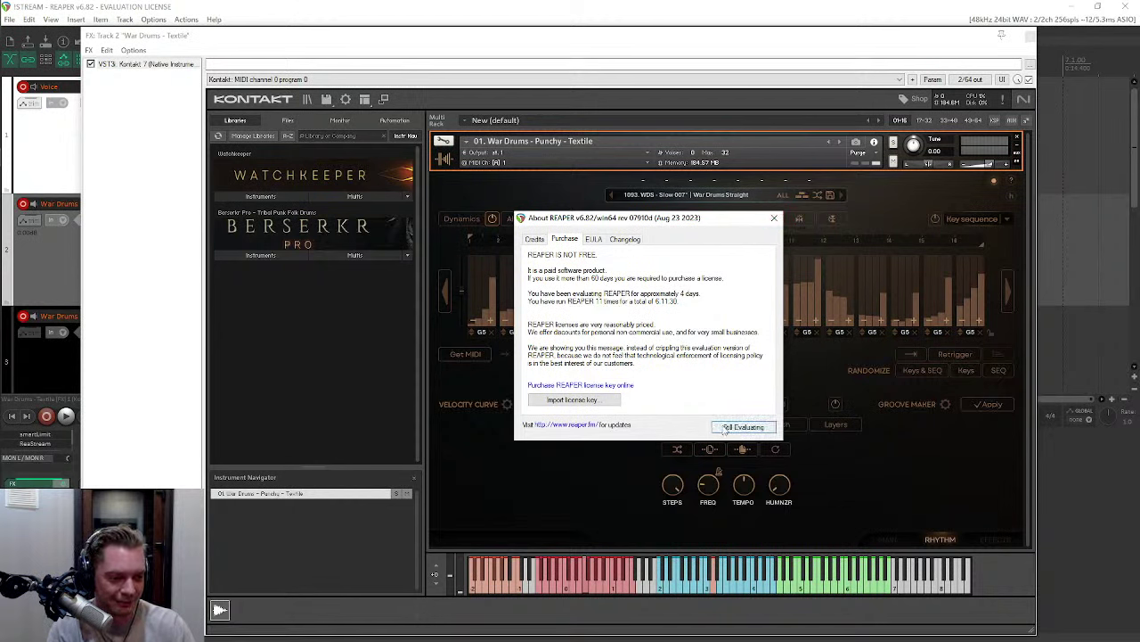
{"action": "left_click", "coordinate": [739, 426]}
Step: Add the User Import instrument from the top level of the Berserkr Pro library to the rack
{"action": "left_click", "coordinate": [270, 256]}
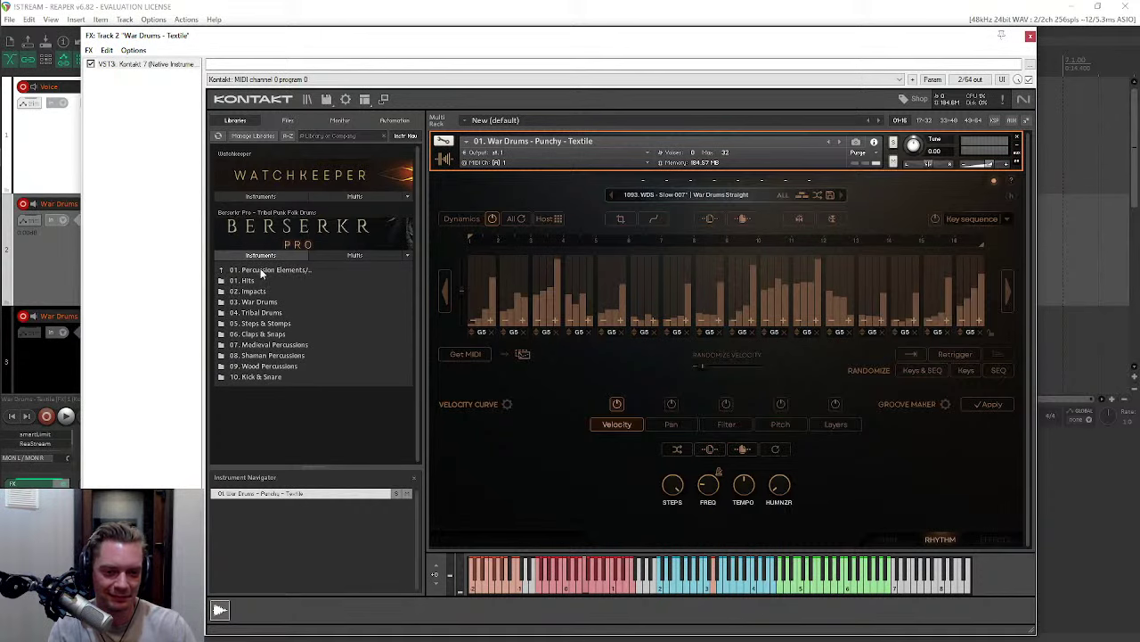
{"action": "left_click", "coordinate": [262, 271]}
{"action": "double_click", "coordinate": [252, 333]}
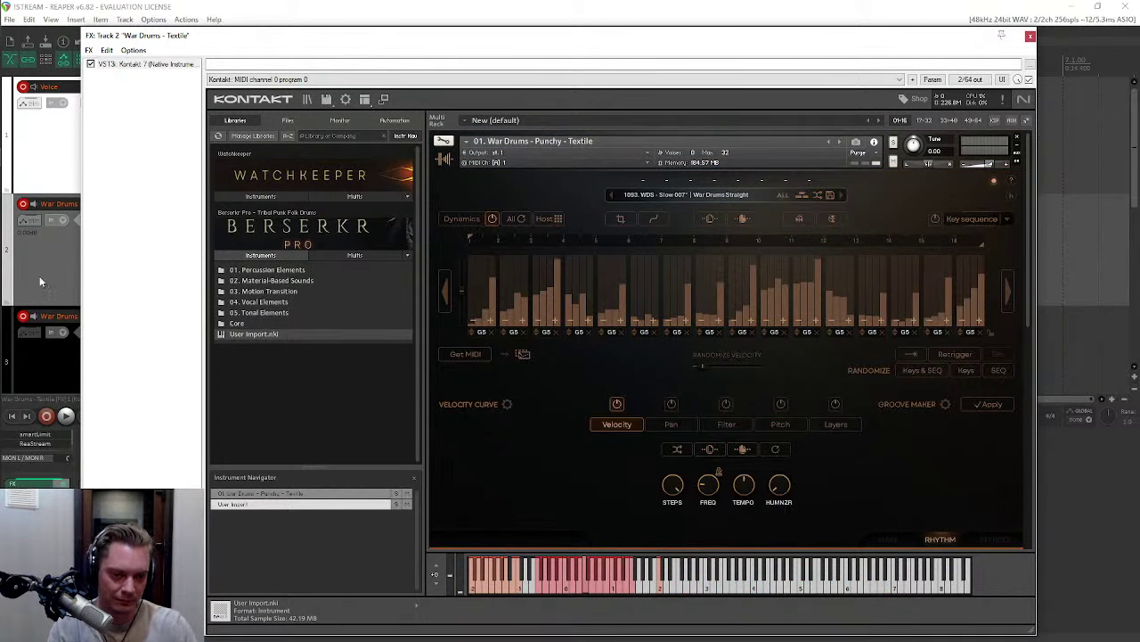
Step: Replace 01. War Drums - Punchy - Textile with 01. Tonal FX - Metal Vibrations I from the Tonal FX folder and audition it
{"action": "left_click", "coordinate": [256, 312]}
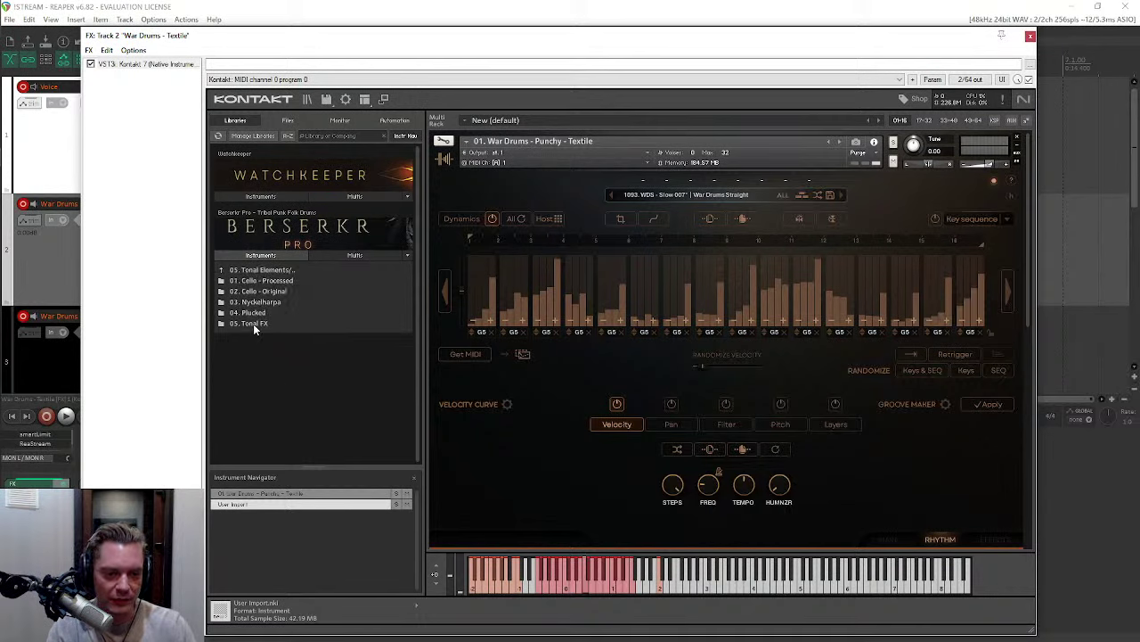
{"action": "left_click", "coordinate": [254, 324]}
{"action": "left_click", "coordinate": [257, 281]}
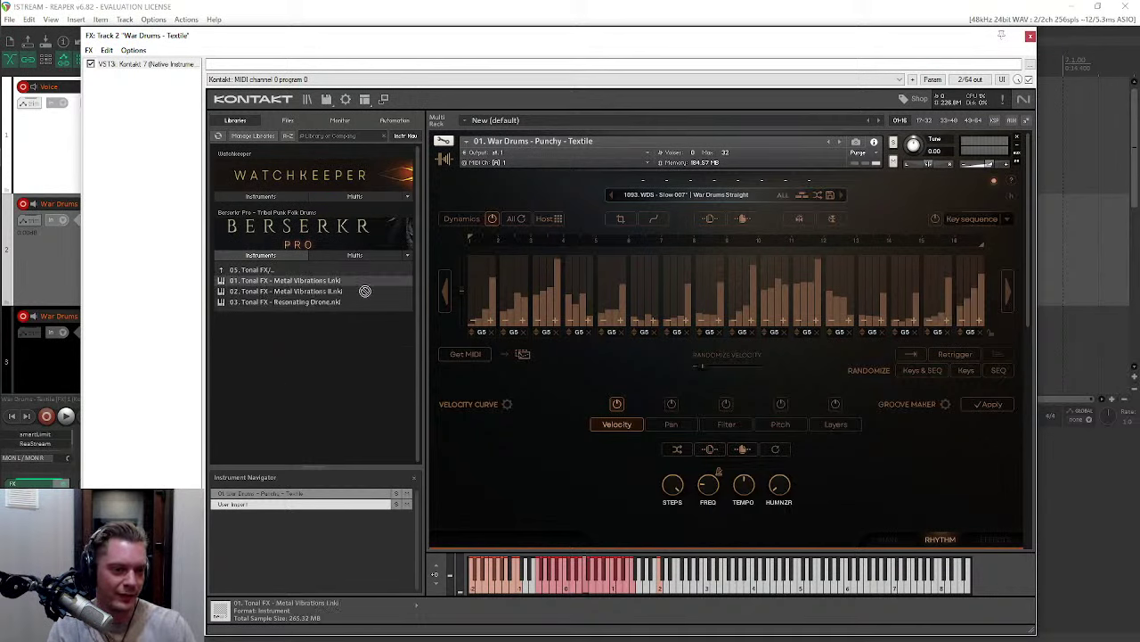
{"action": "left_click_drag", "start_coordinate": [537, 148], "coordinate": [538, 146]}
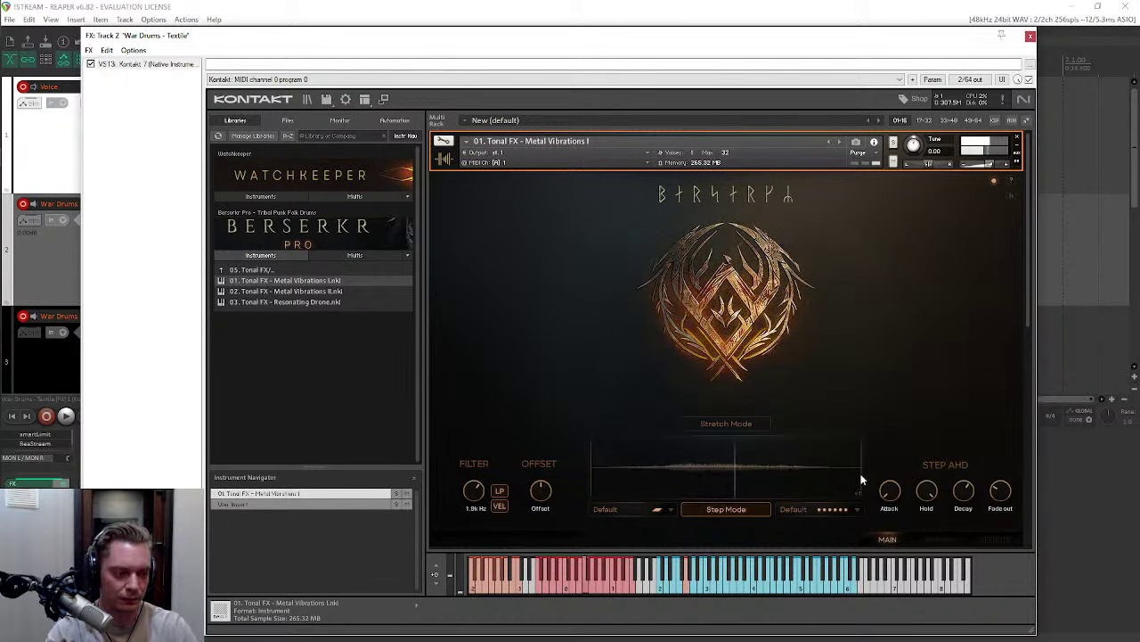
Step: Compare the sound of Metal Vibrations I with the Step AHD Hold shortened to 2.0k ms and at another Hold setting
{"action": "mouse_move", "coordinate": [924, 510]}
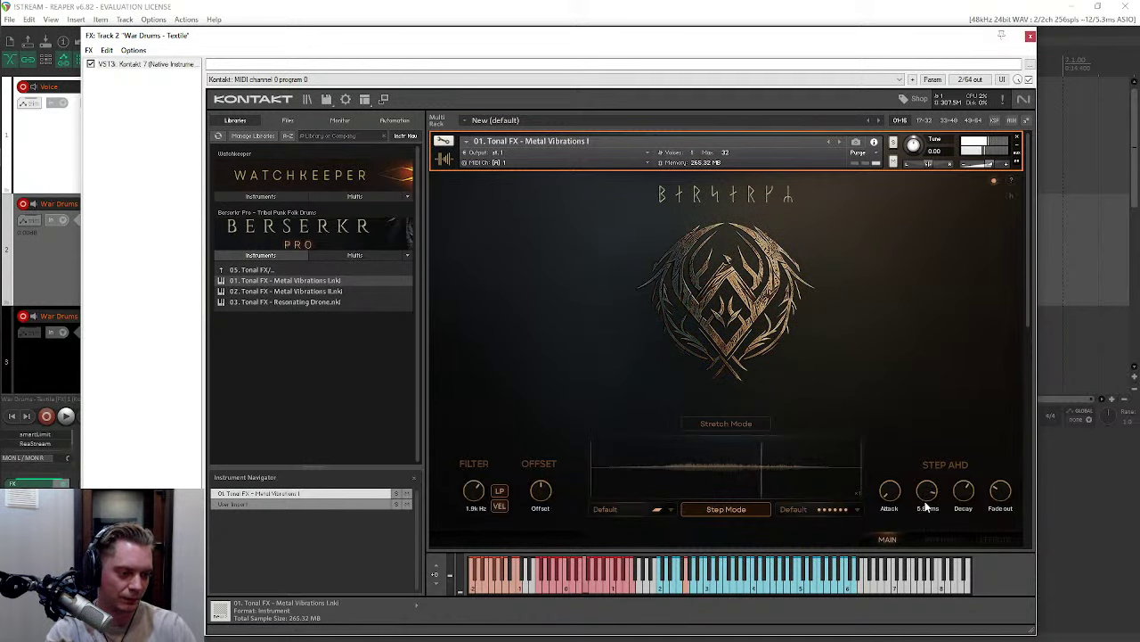
{"action": "left_click_drag", "start_coordinate": [924, 508], "coordinate": [923, 536]}
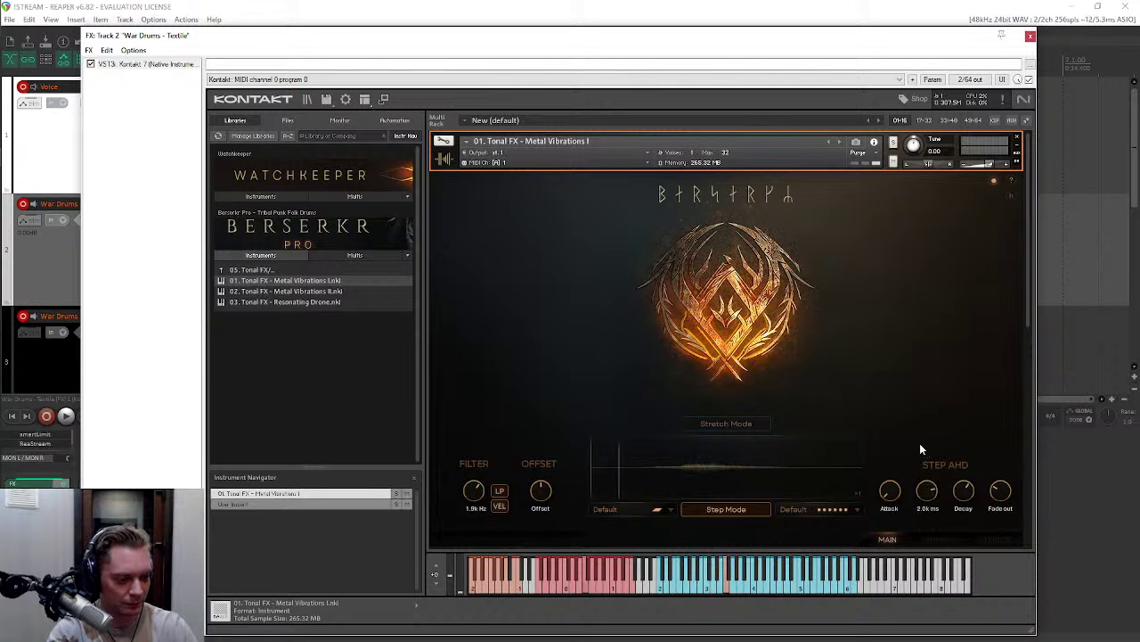
{"action": "left_click_drag", "start_coordinate": [926, 463], "coordinate": [927, 419]}
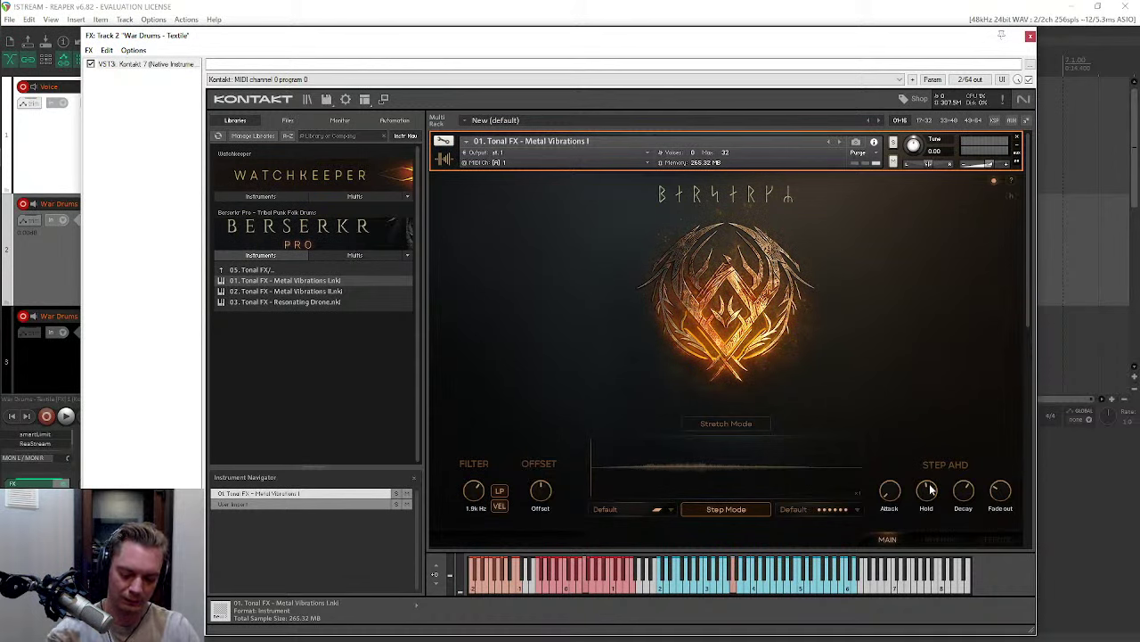
{"action": "mouse_move", "coordinate": [924, 494]}
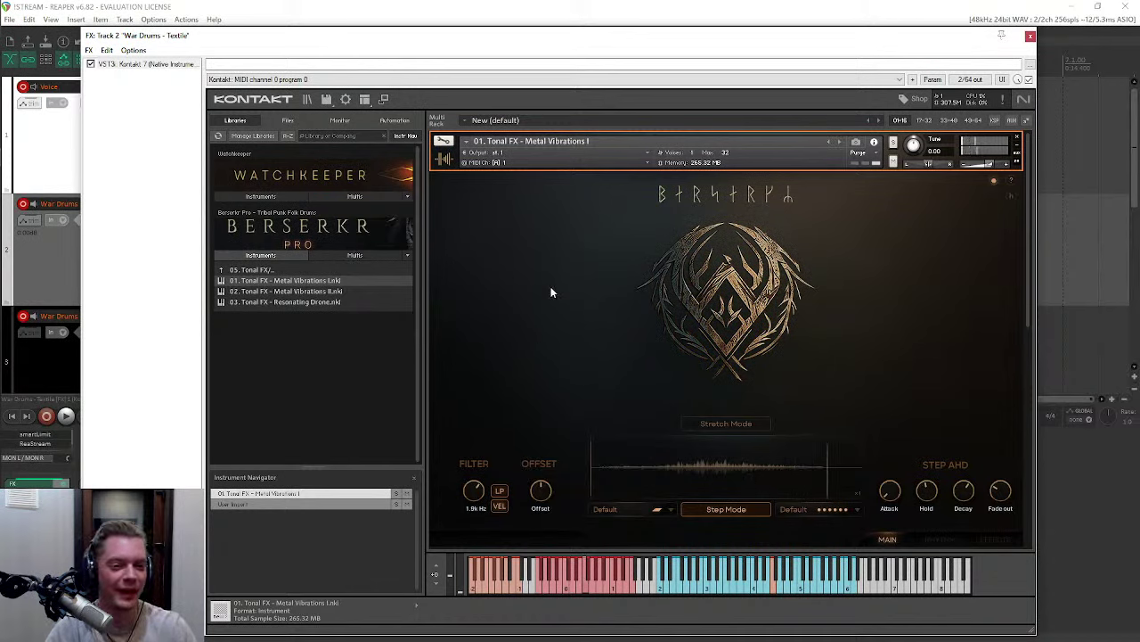
Step: Load 03. Tonal FX - Resonating Drone, set its Step AHD Hold to 4.2k ms and lower the instrument volume
{"action": "left_click_drag", "start_coordinate": [266, 302], "coordinate": [549, 165]}
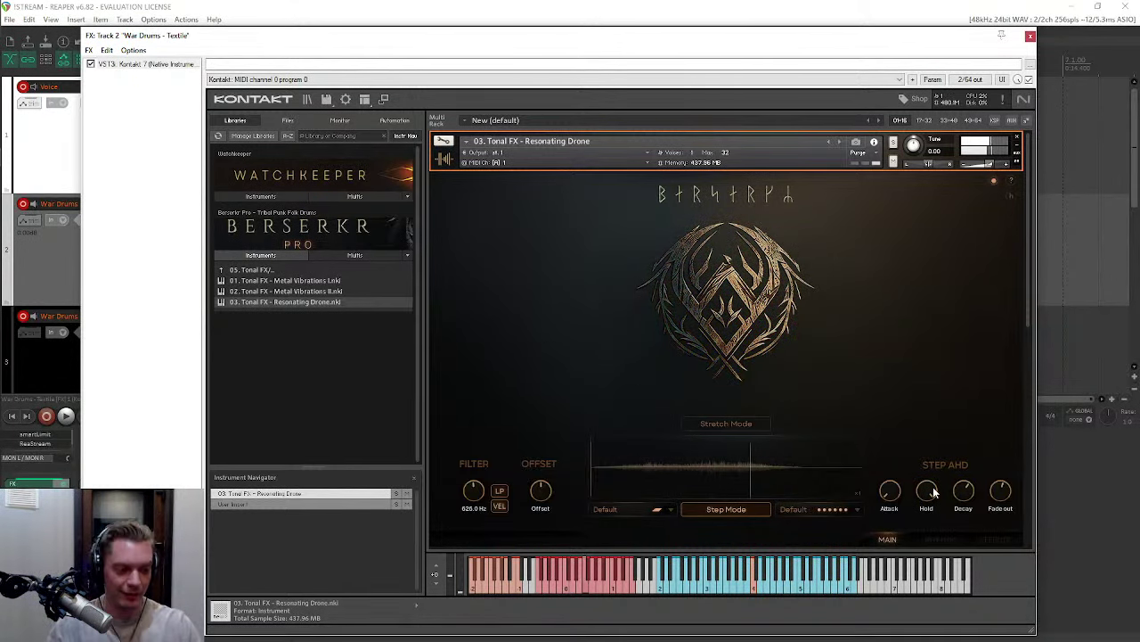
{"action": "left_click_drag", "start_coordinate": [934, 491], "coordinate": [937, 502]}
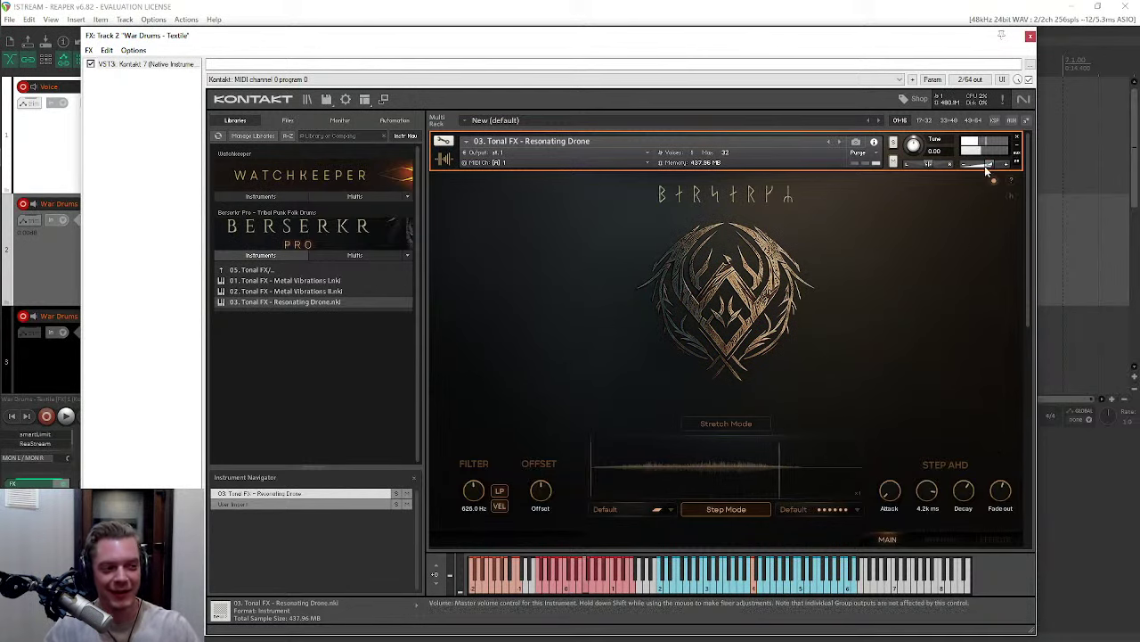
{"action": "left_click_drag", "start_coordinate": [985, 166], "coordinate": [972, 182]}
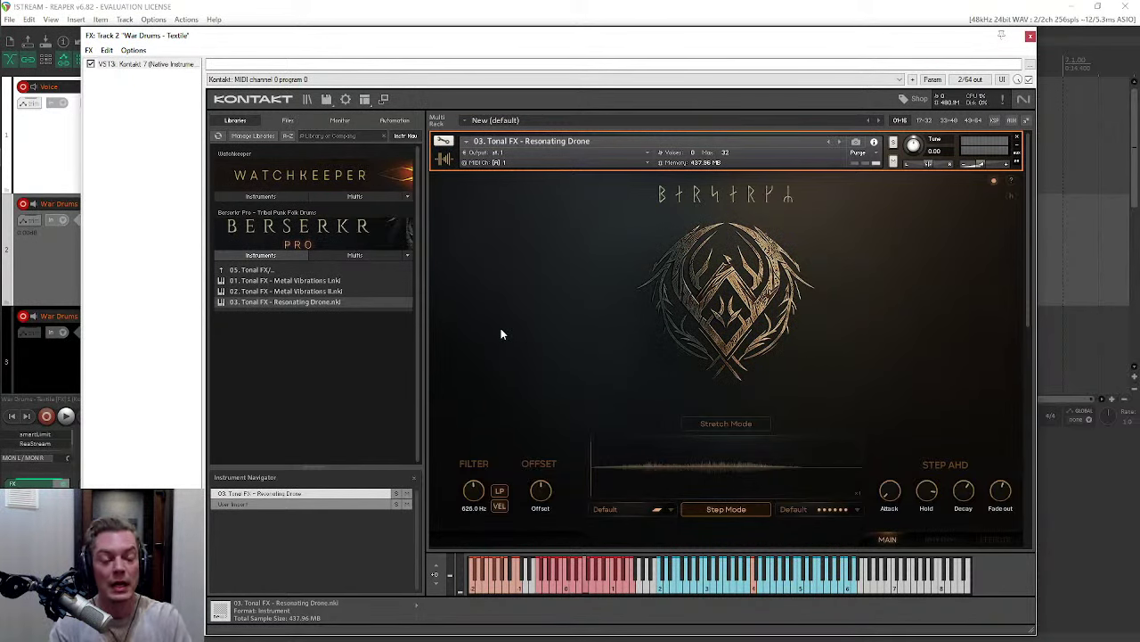
Step: Examine the instrument categories inside the Core folder of Berserkr Pro and collapse the library's instrument list
{"action": "left_click", "coordinate": [286, 269]}
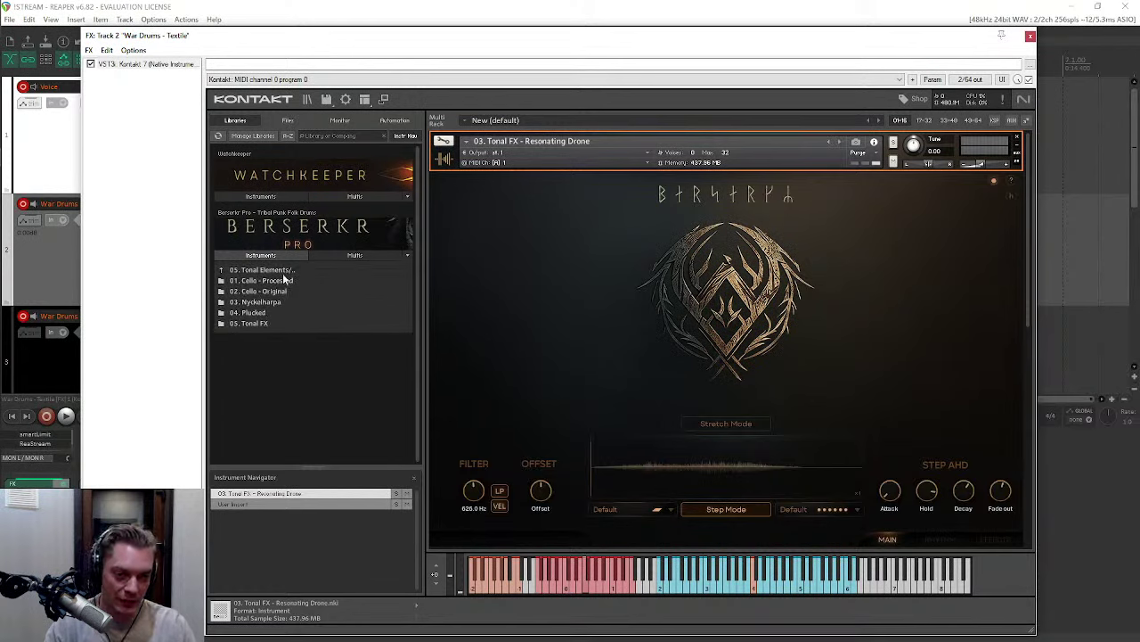
{"action": "left_click", "coordinate": [281, 270]}
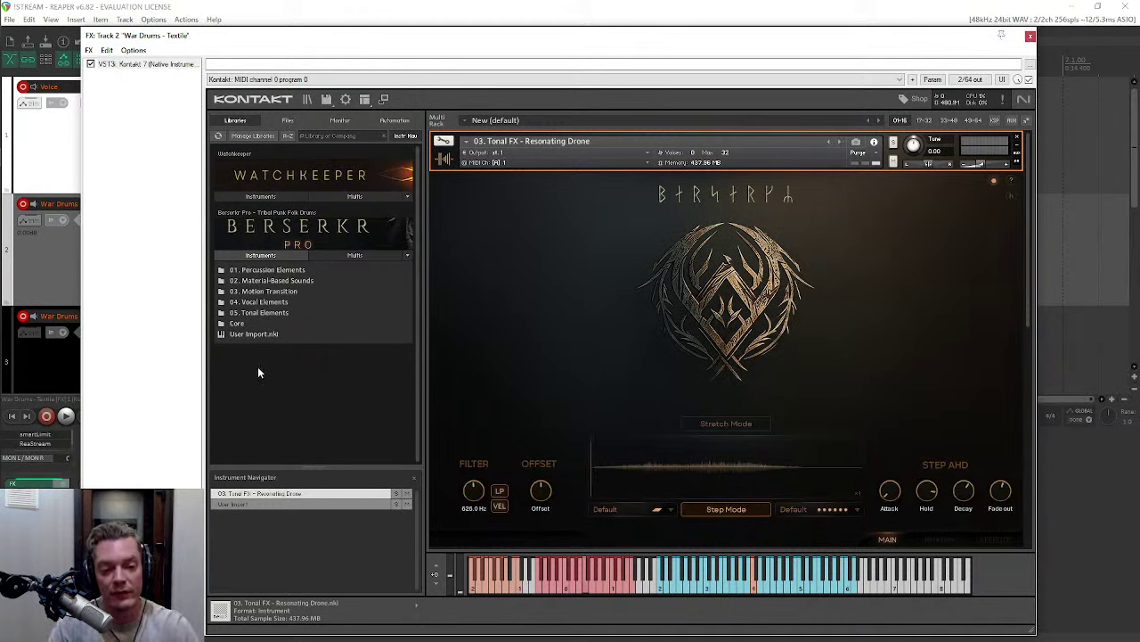
{"action": "double_click", "coordinate": [247, 322]}
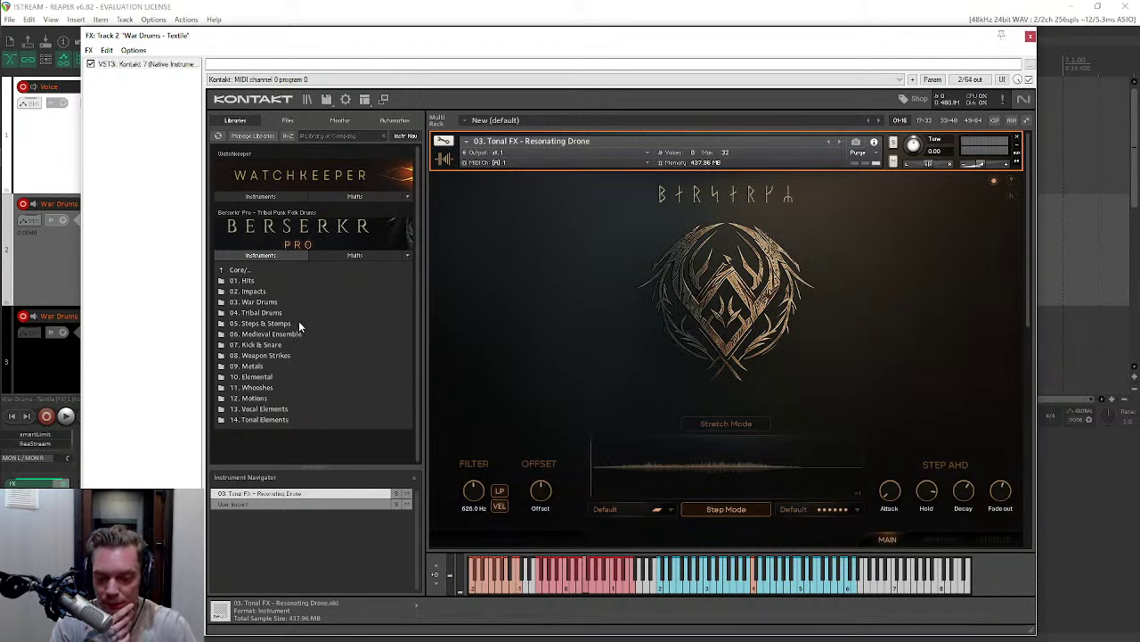
{"action": "double_click", "coordinate": [252, 269]}
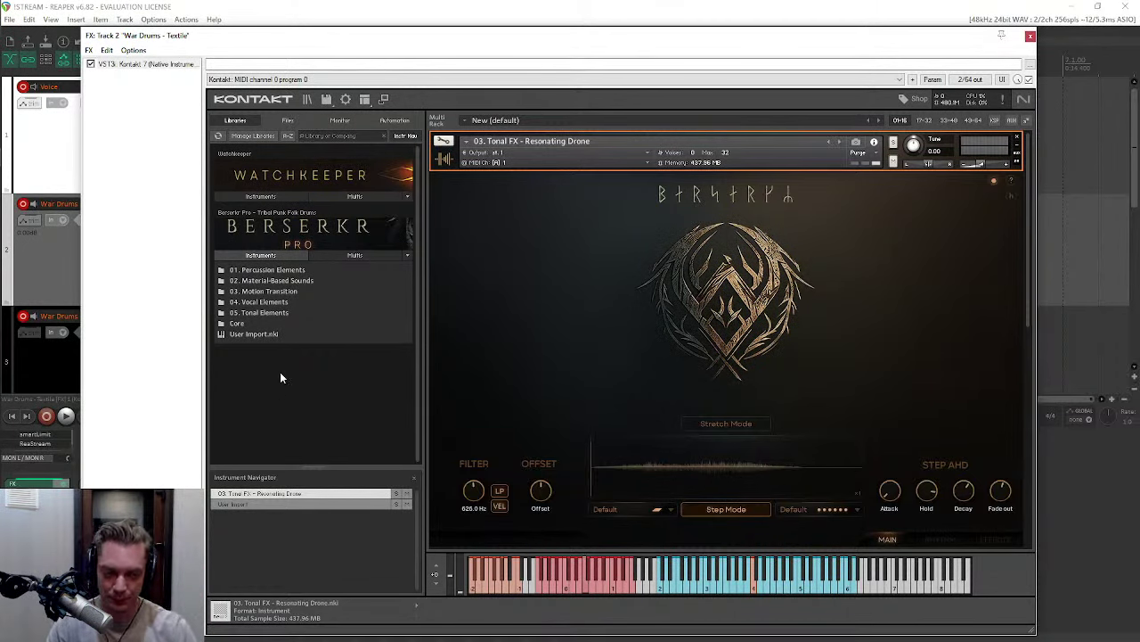
{"action": "left_click", "coordinate": [260, 255]}
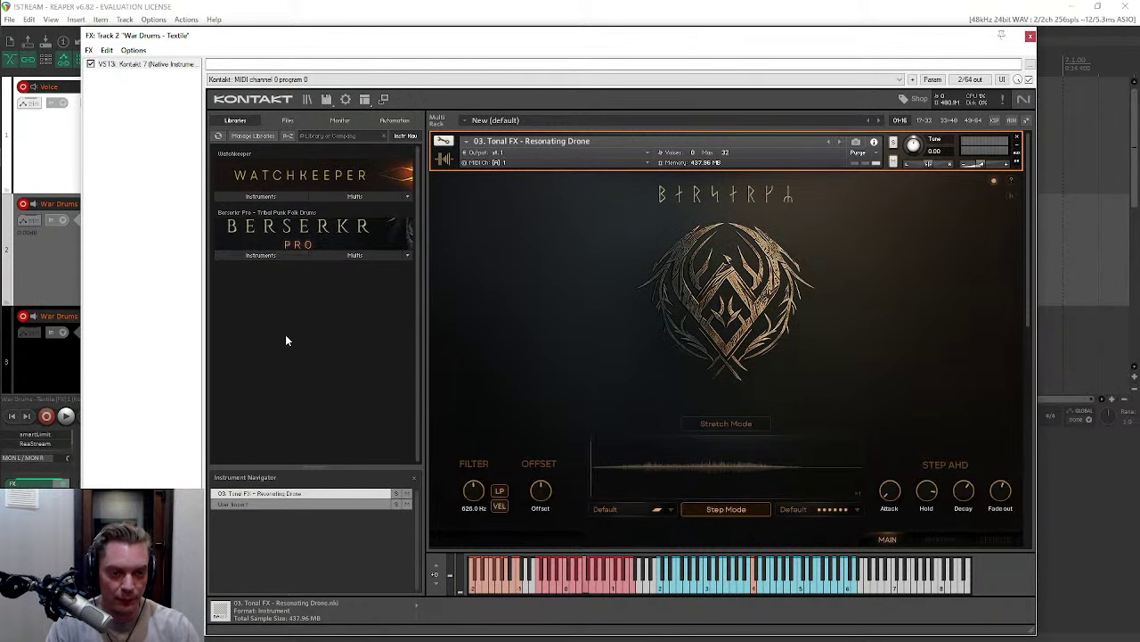
Step: Close the FX window of the War Drums - Textile track and open the FX chain of the War Drums - Skin Bright track
{"action": "left_click_drag", "start_coordinate": [743, 41], "coordinate": [805, 33]}
{"action": "left_click", "coordinate": [1067, 25]}
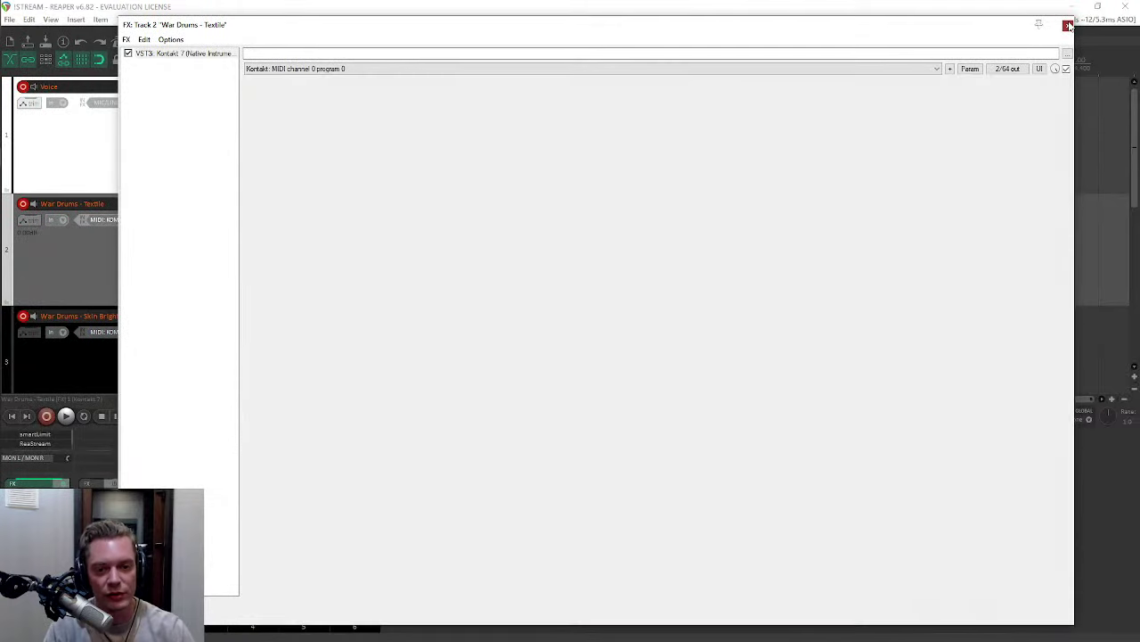
{"action": "scroll", "coordinate": [102, 265], "scroll_direction": "down", "scroll_amount": 1}
{"action": "left_click", "coordinate": [123, 283]}
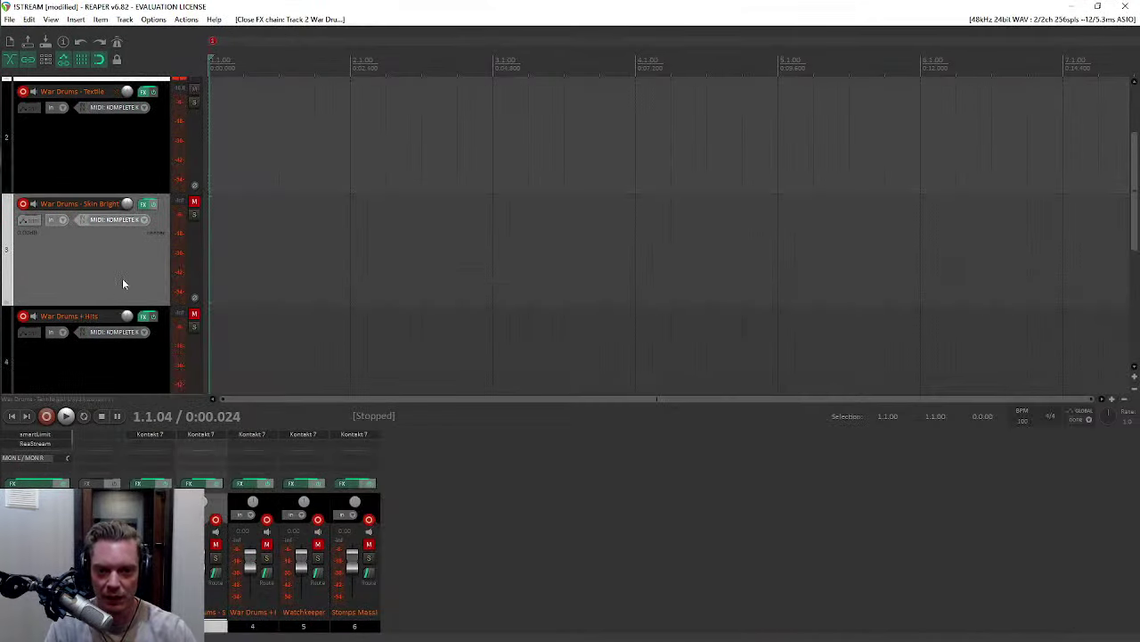
{"action": "scroll", "coordinate": [105, 161], "scroll_direction": "up", "scroll_amount": 1}
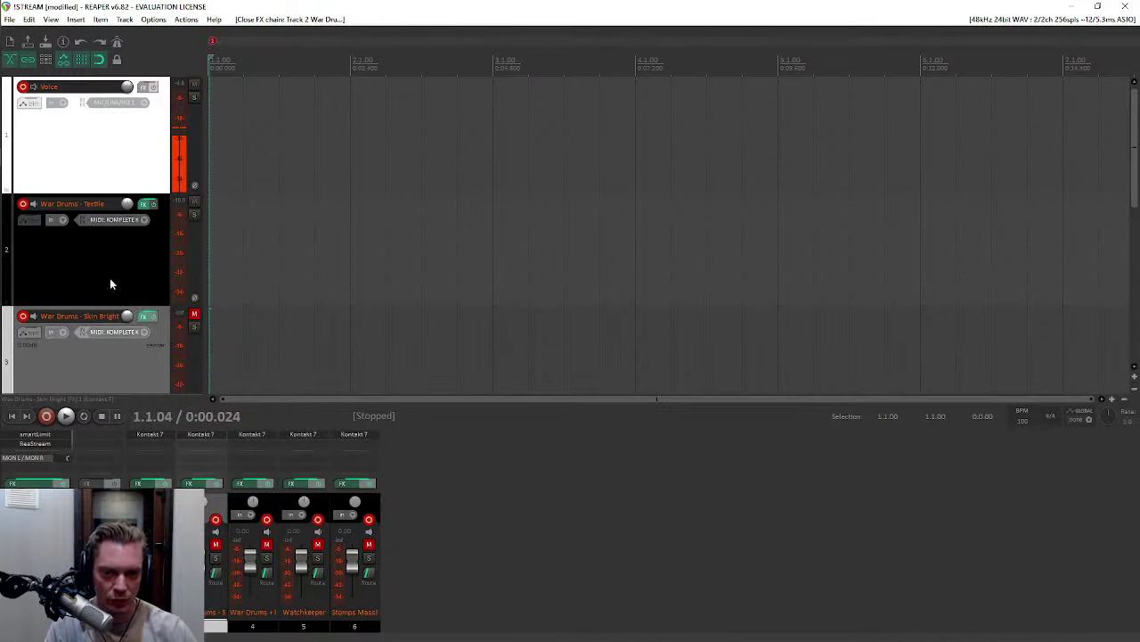
{"action": "key", "text": "f"}
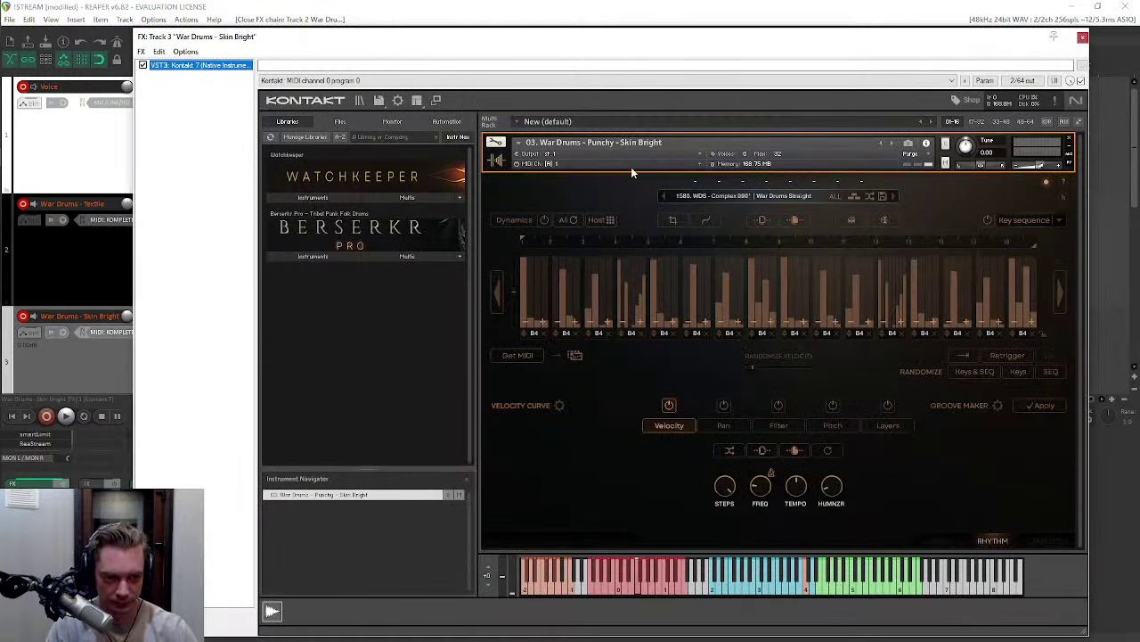
Step: Show the main page of the Skin Bright instrument and keep Kontakt in its own floating window without the FX chain
{"action": "left_click", "coordinate": [938, 542]}
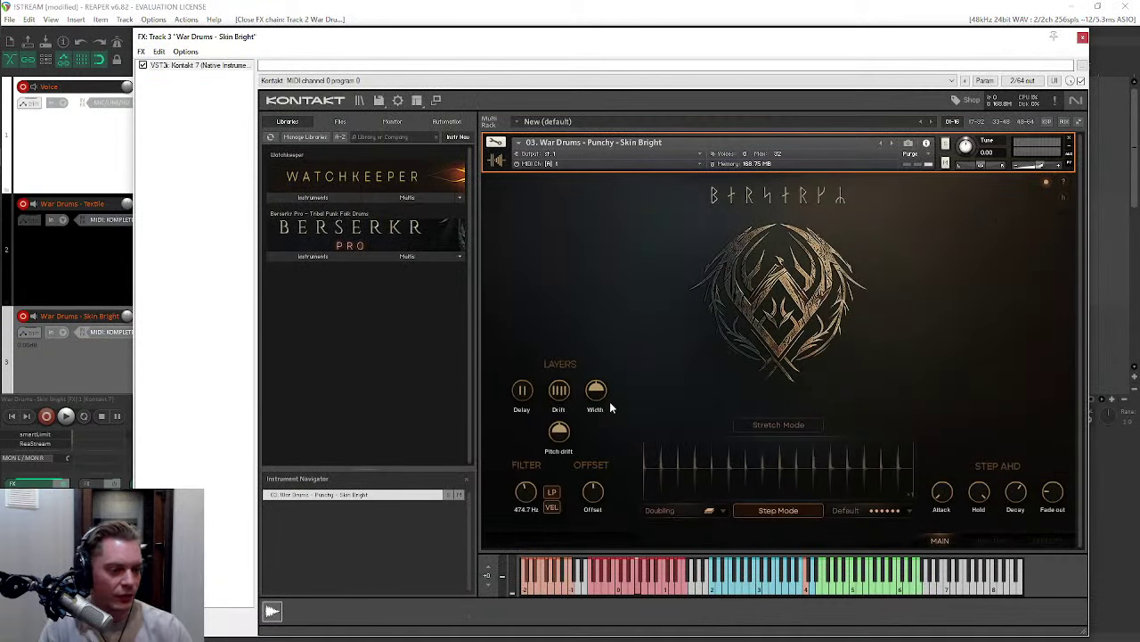
{"action": "double_click", "coordinate": [214, 68]}
{"action": "left_click", "coordinate": [1082, 37]}
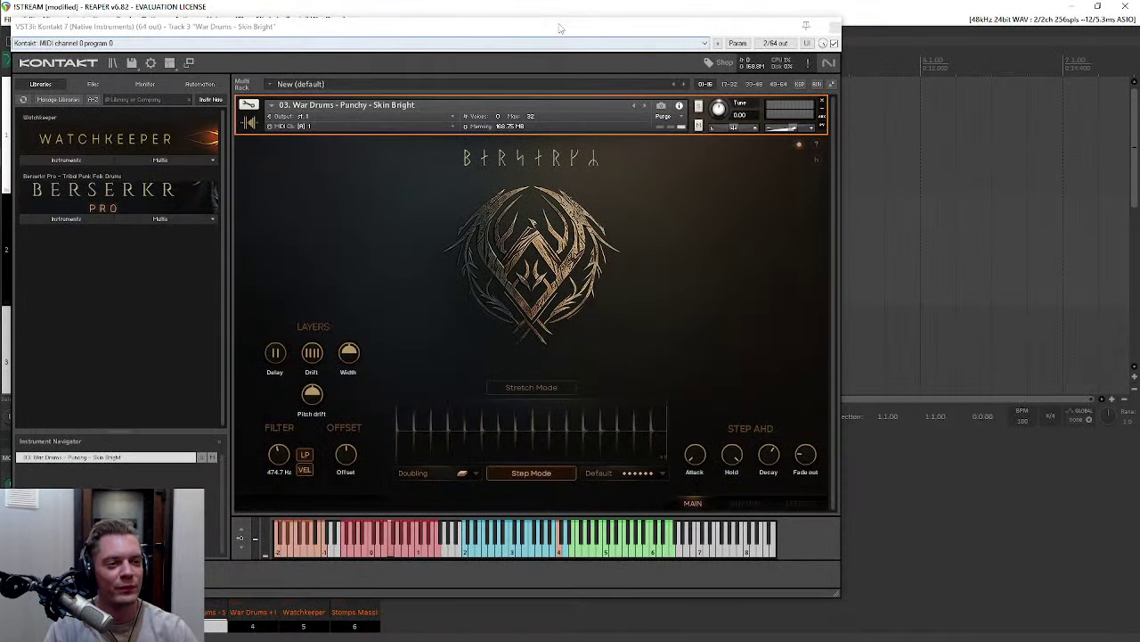
{"action": "left_click_drag", "start_coordinate": [481, 32], "coordinate": [742, 37]}
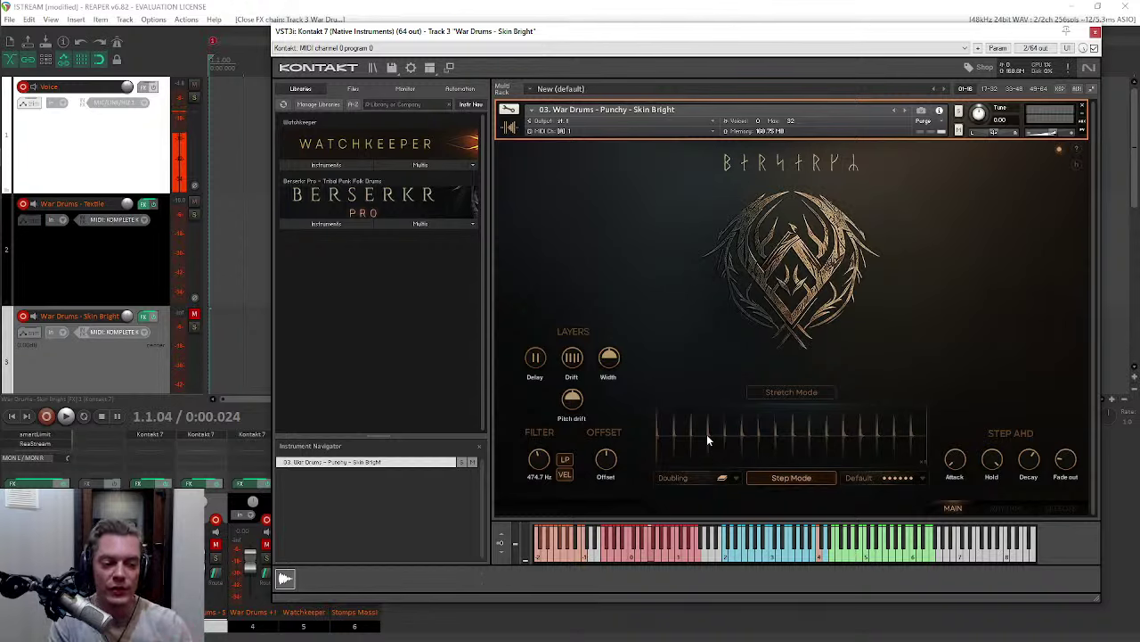
Step: Try the Random and A-B sequence options for the Step Mode of the Skin Bright instrument
{"action": "left_click", "coordinate": [873, 477]}
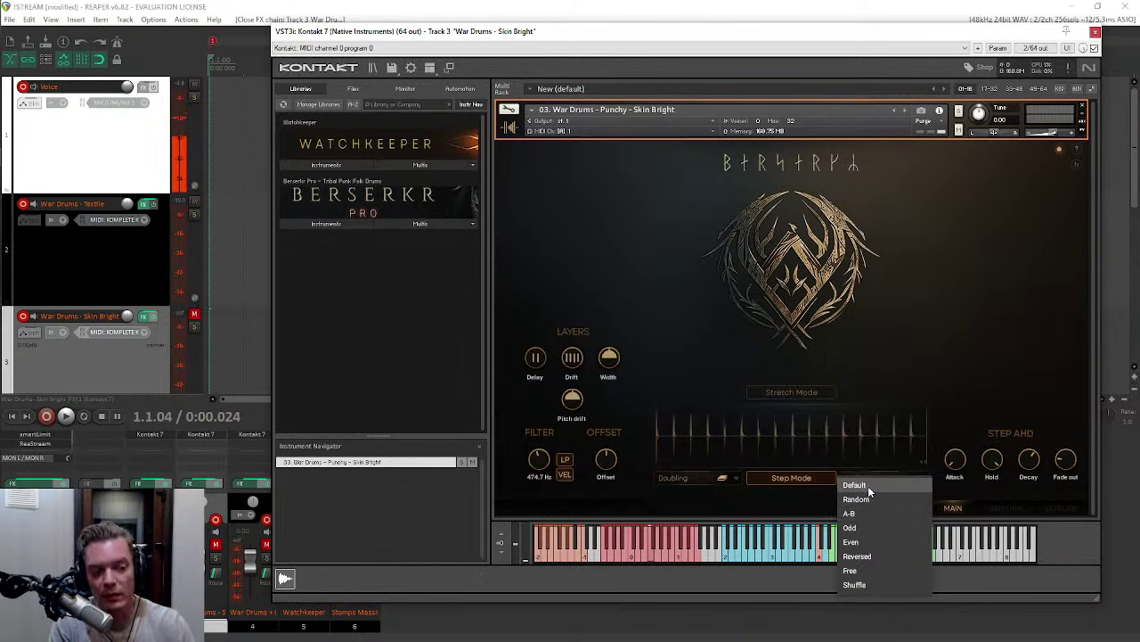
{"action": "left_click", "coordinate": [734, 508]}
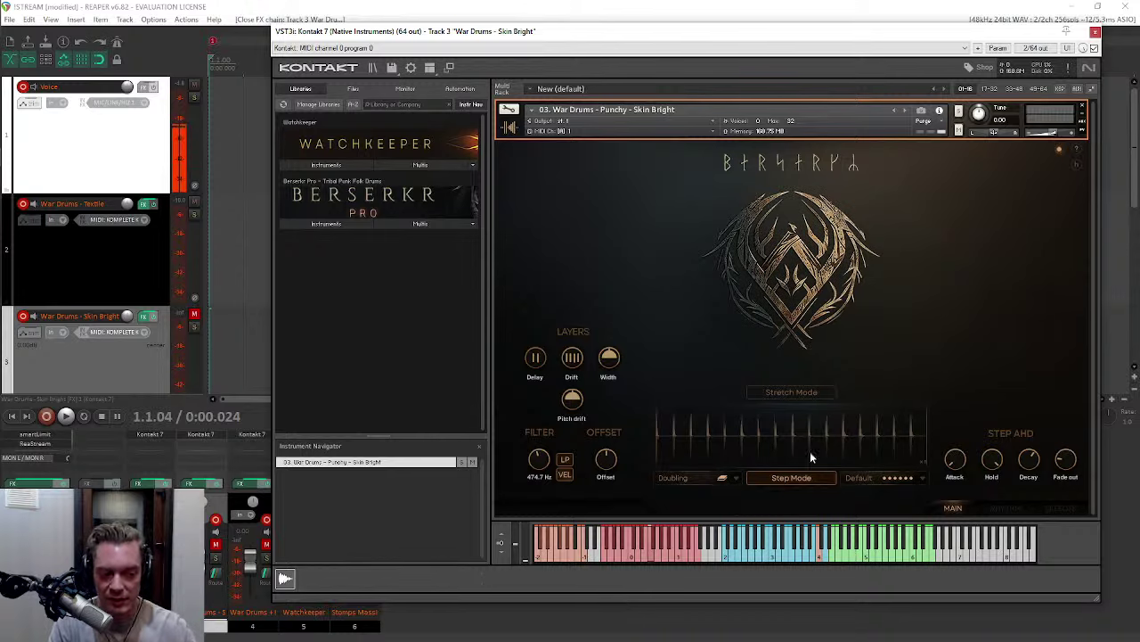
{"action": "left_click", "coordinate": [864, 477]}
{"action": "left_click", "coordinate": [869, 496]}
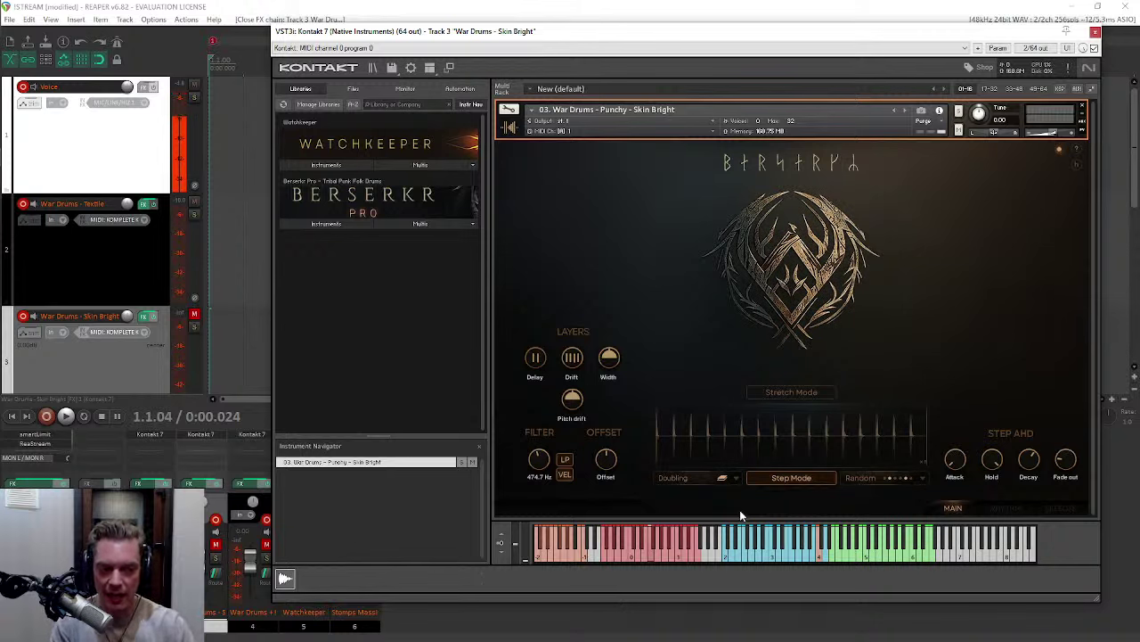
{"action": "left_click", "coordinate": [864, 477]}
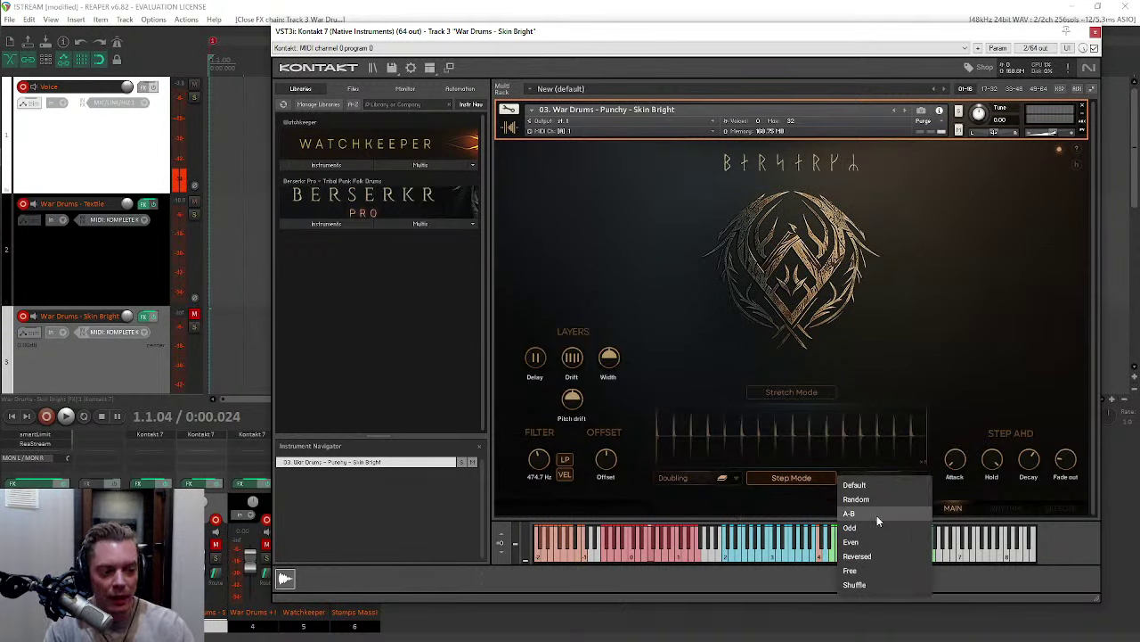
{"action": "left_click", "coordinate": [876, 515]}
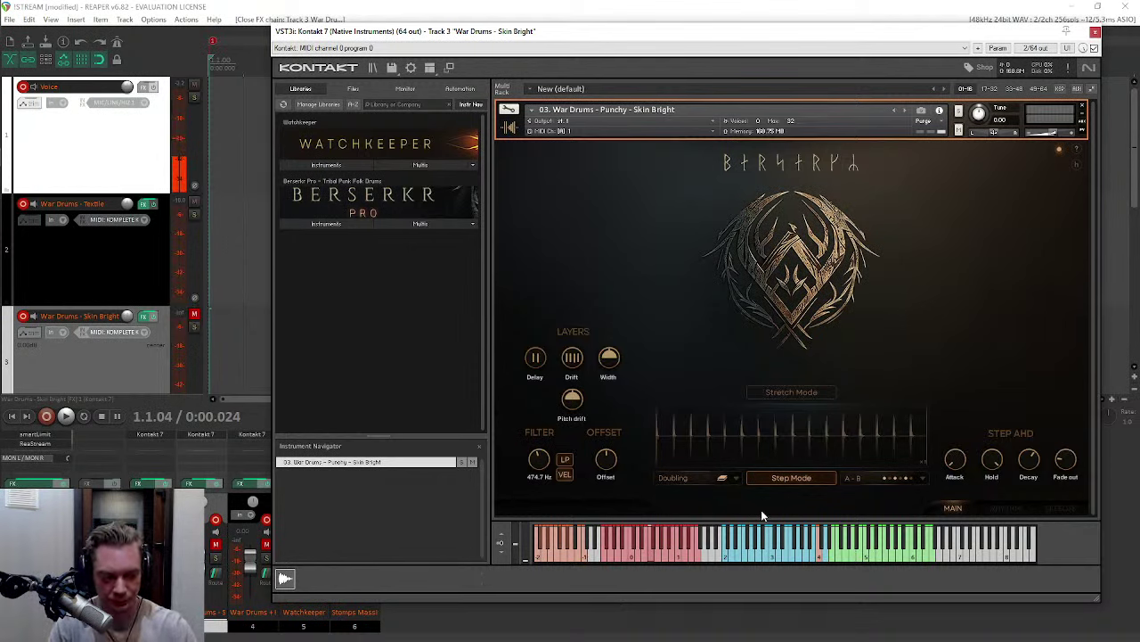
Step: Try the Odd, Even and Reversed sequence options for the instrument's Step Mode
{"action": "left_click", "coordinate": [885, 476]}
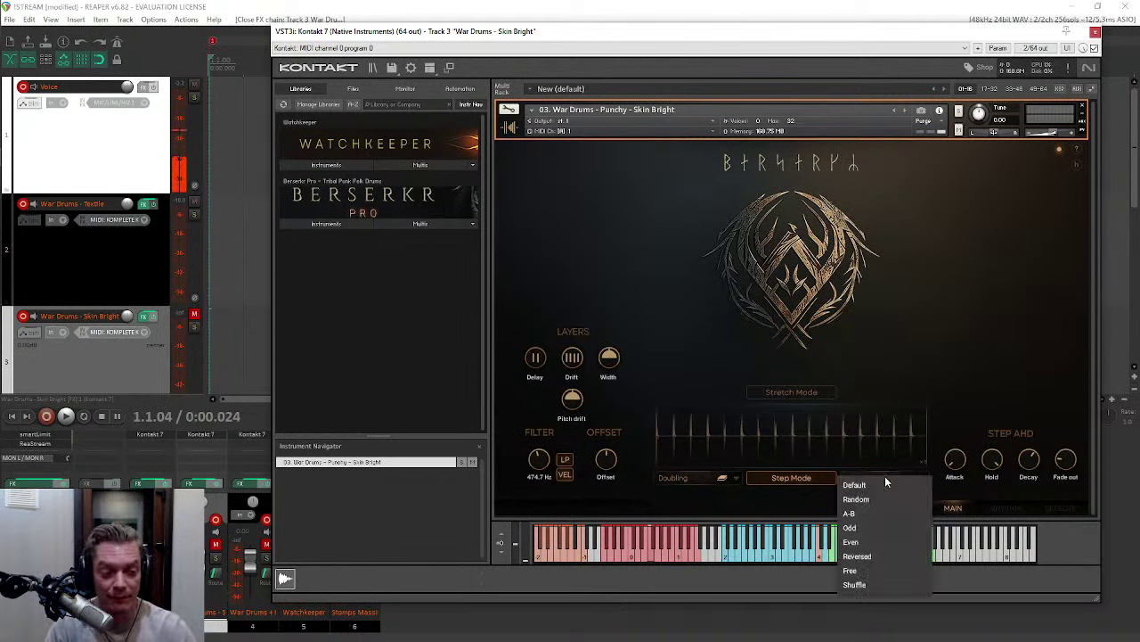
{"action": "left_click", "coordinate": [880, 527]}
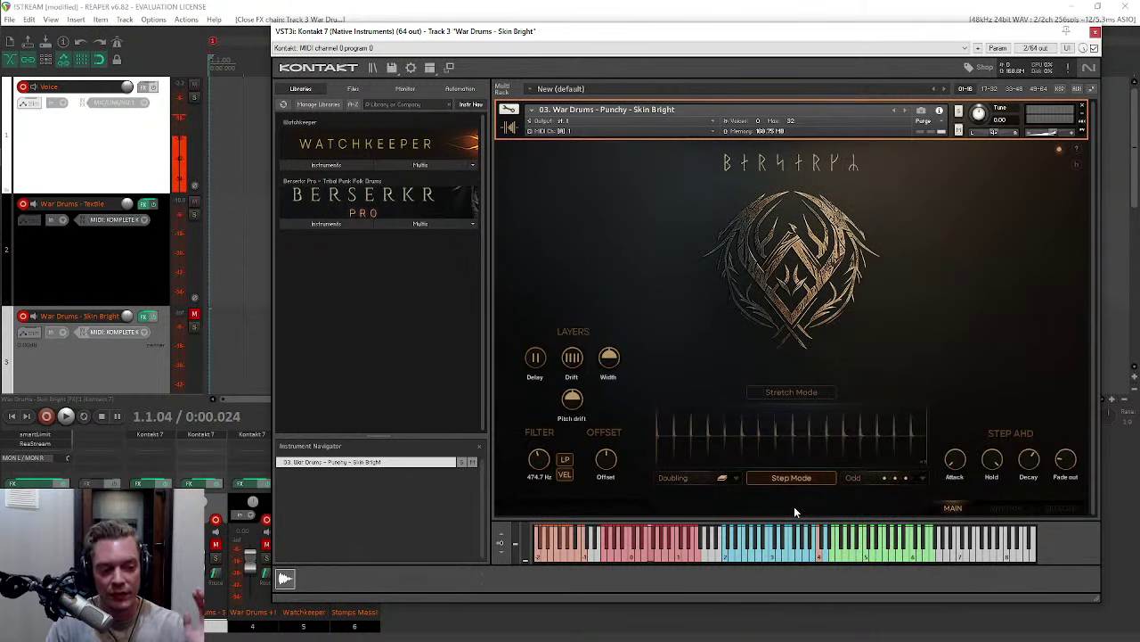
{"action": "left_click", "coordinate": [899, 479]}
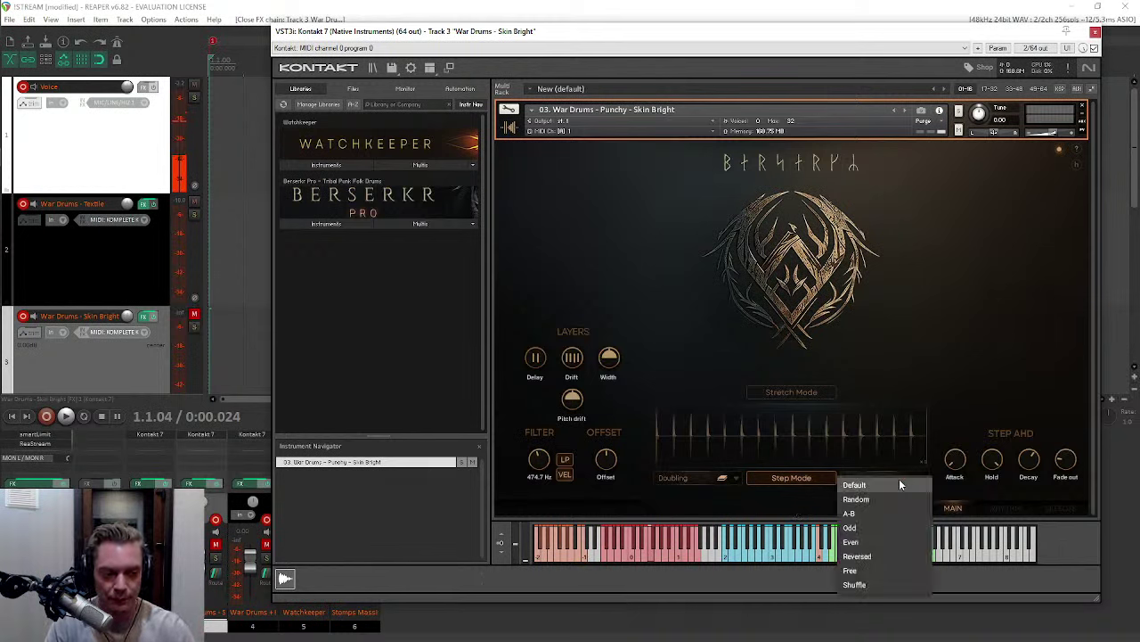
{"action": "left_click", "coordinate": [918, 542]}
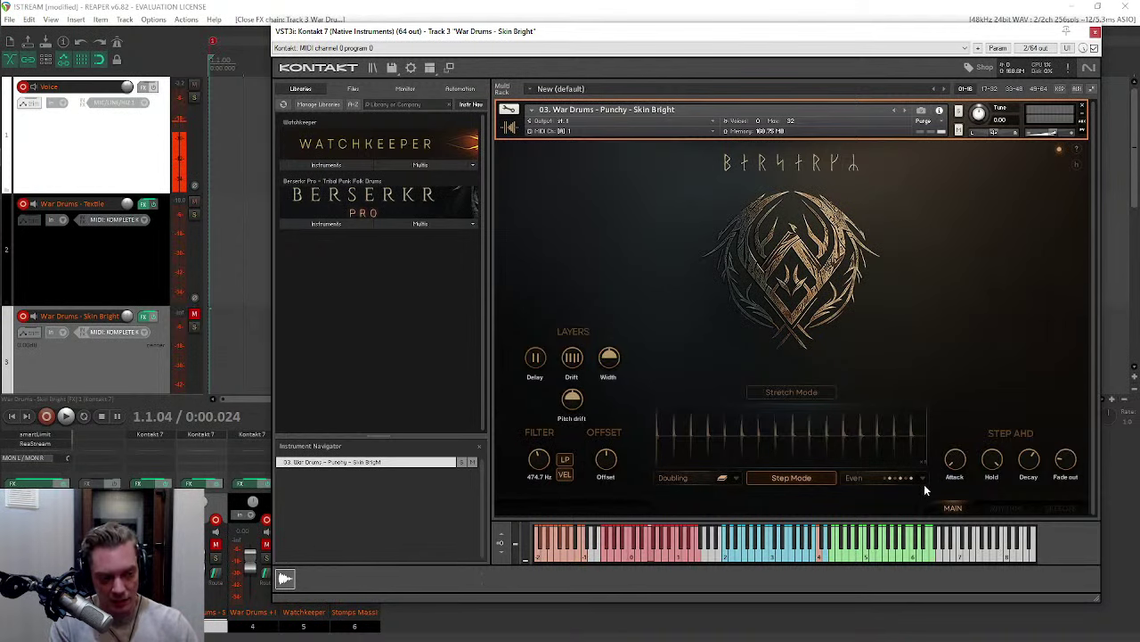
{"action": "left_click", "coordinate": [891, 478]}
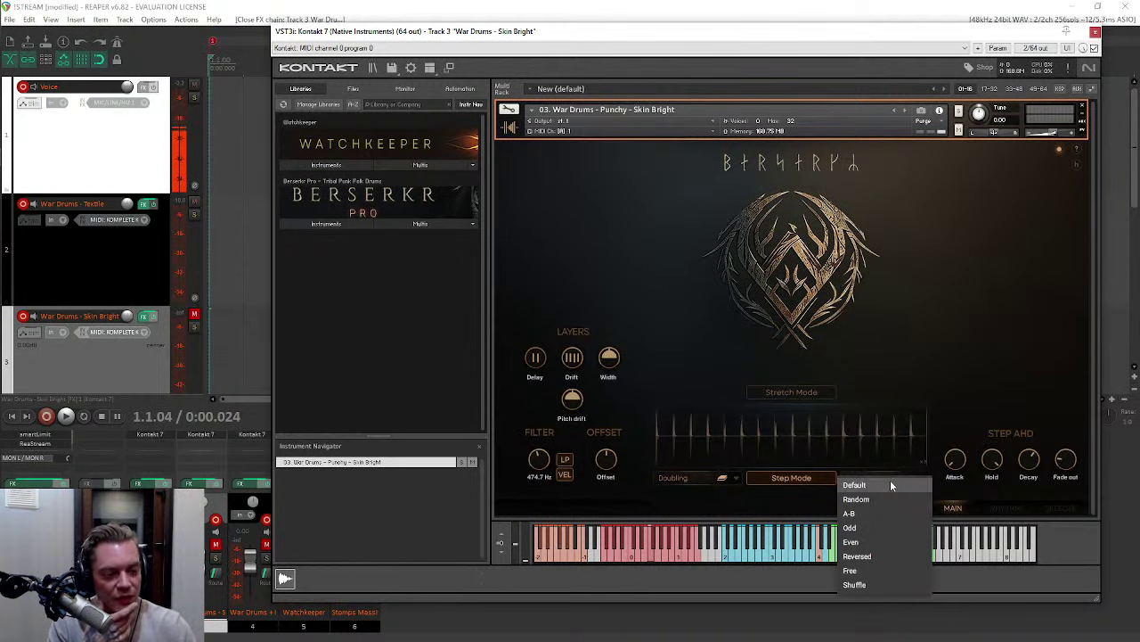
{"action": "left_click", "coordinate": [867, 557]}
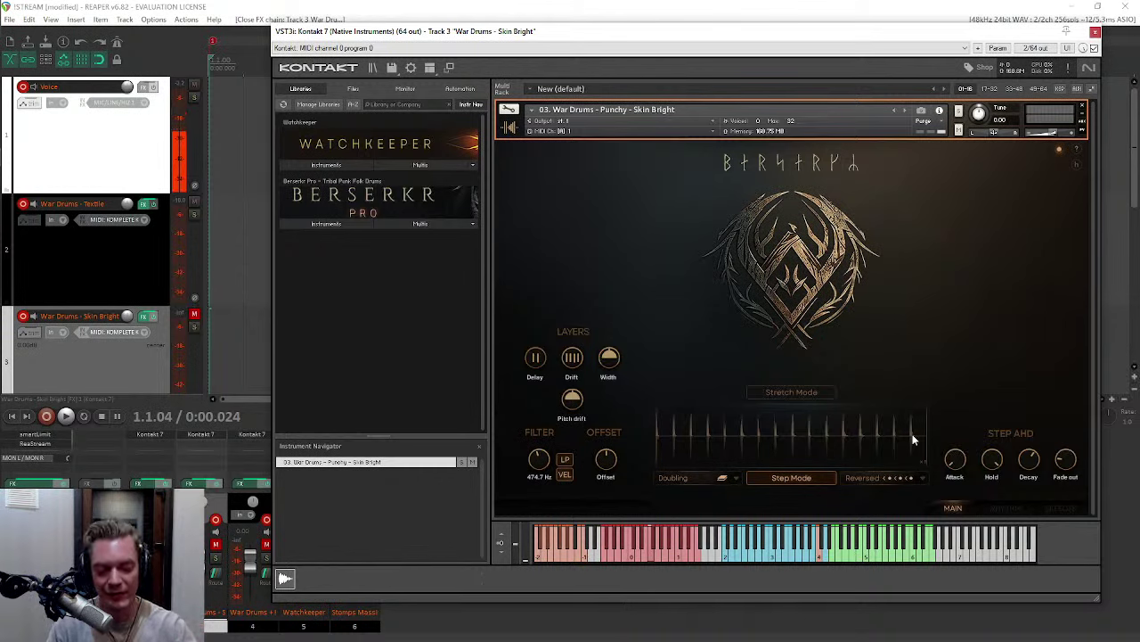
Step: Try the Free option for Step Mode and set the sequence to Shuffle
{"action": "left_click", "coordinate": [891, 477]}
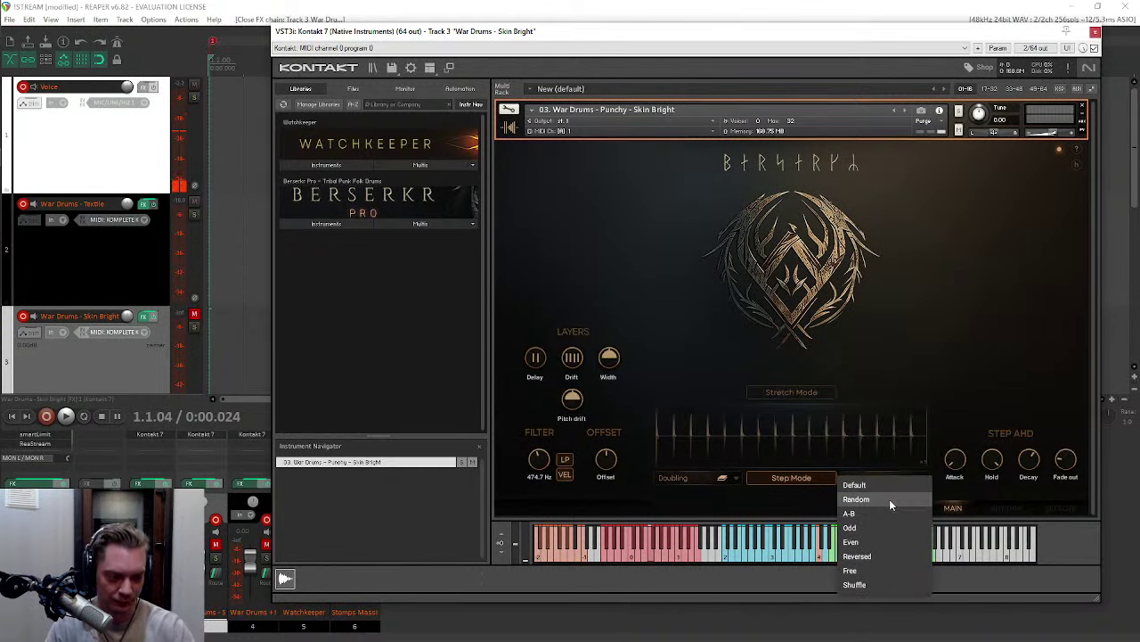
{"action": "left_click", "coordinate": [870, 569]}
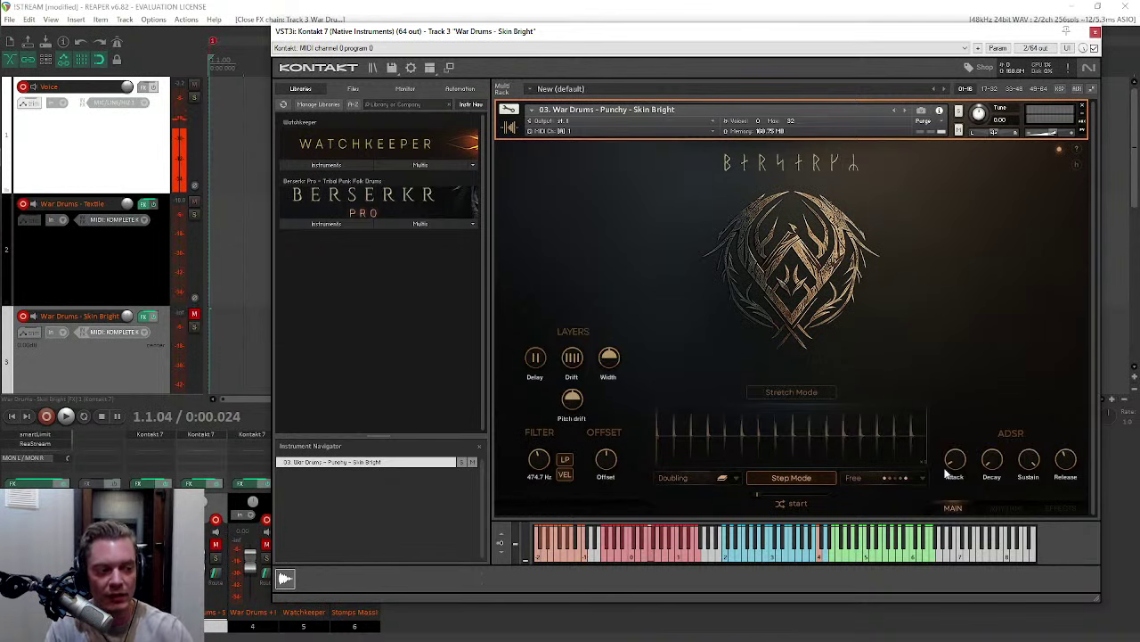
{"action": "left_click", "coordinate": [896, 477]}
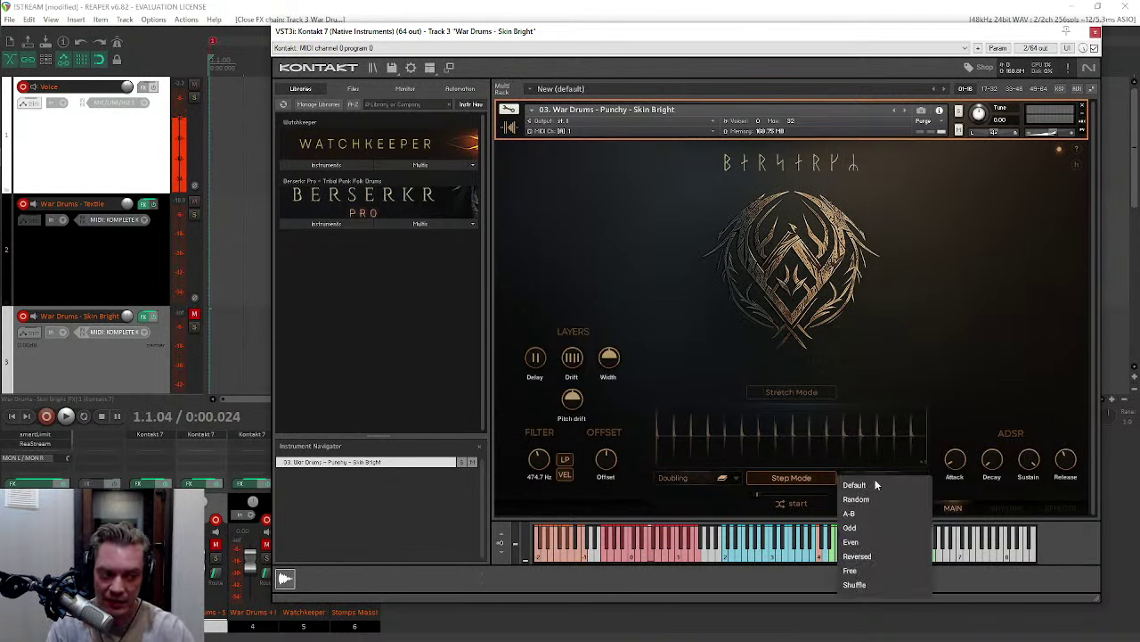
{"action": "left_click", "coordinate": [856, 584]}
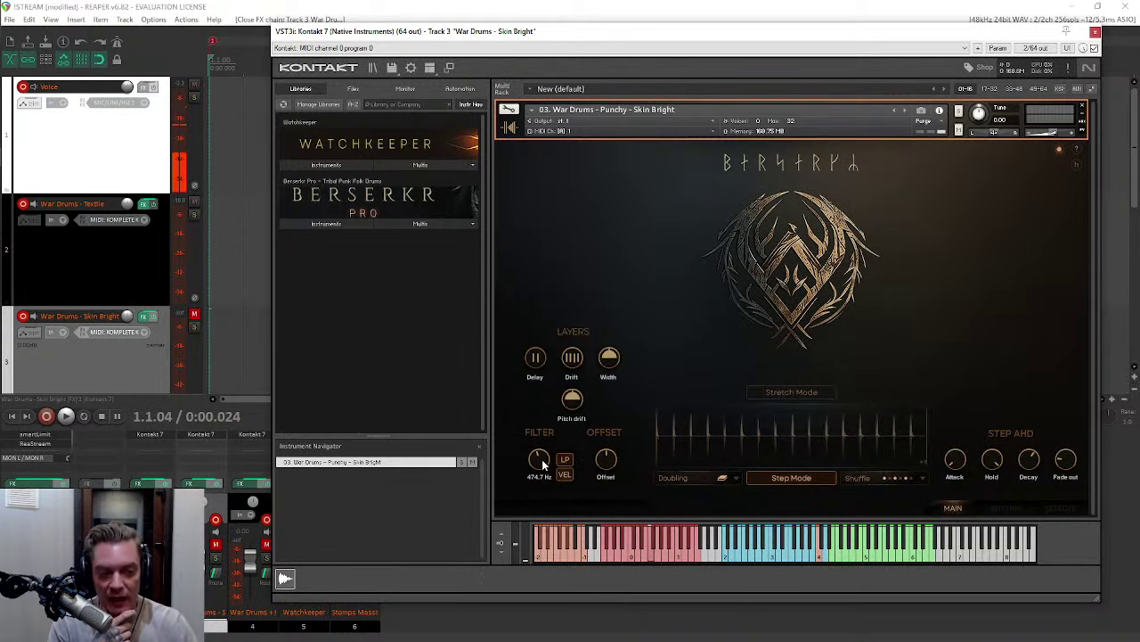
Step: Sweep the filter cutoff in low-pass and high-pass modes, ending in high-pass at 26.7 Hz
{"action": "left_click_drag", "start_coordinate": [539, 463], "coordinate": [545, 368]}
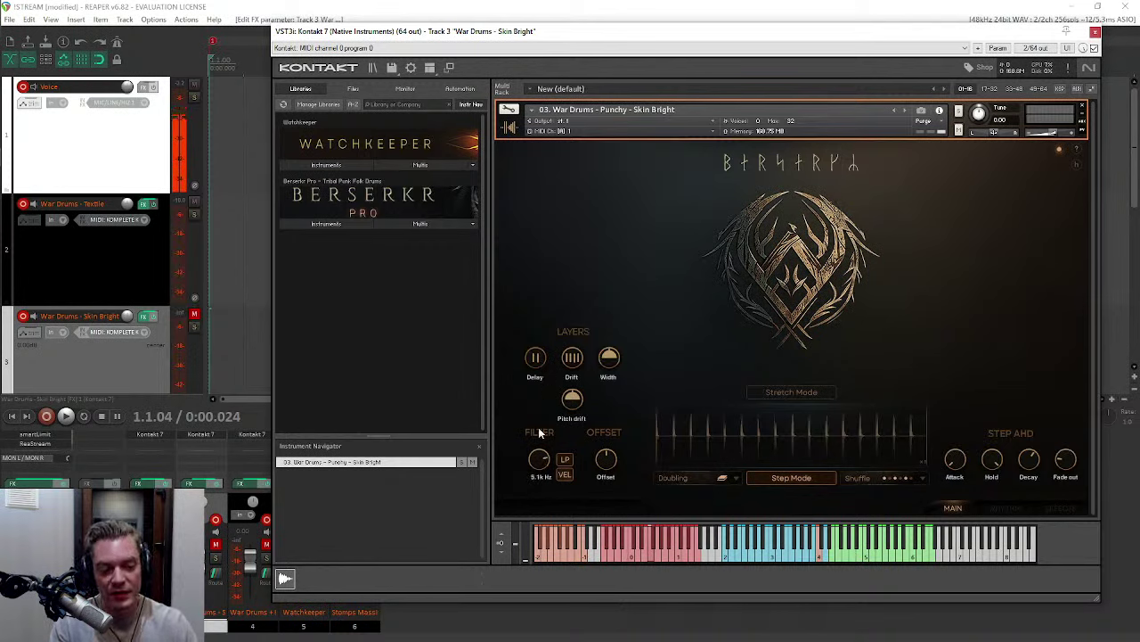
{"action": "left_click_drag", "start_coordinate": [539, 459], "coordinate": [530, 493]}
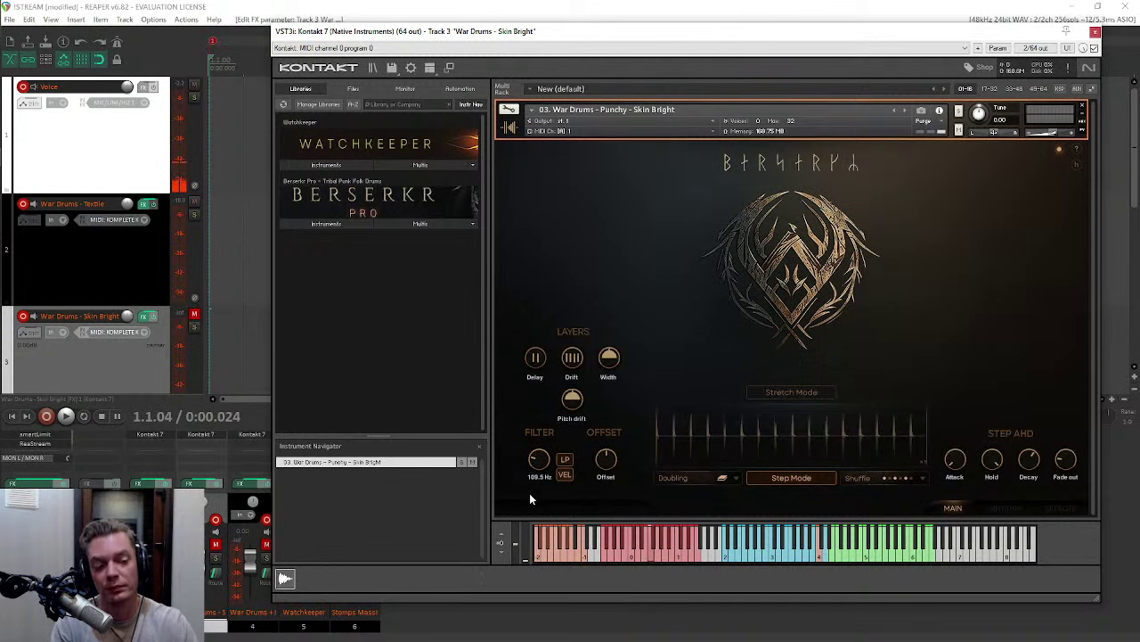
{"action": "left_click", "coordinate": [565, 460]}
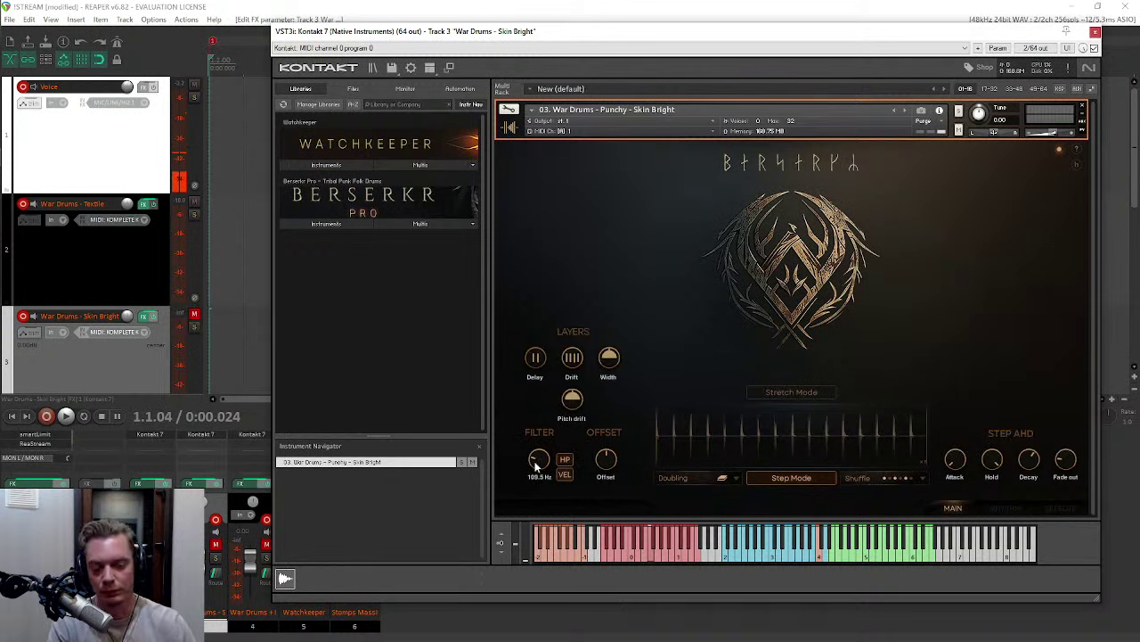
{"action": "left_click_drag", "start_coordinate": [535, 462], "coordinate": [530, 406]}
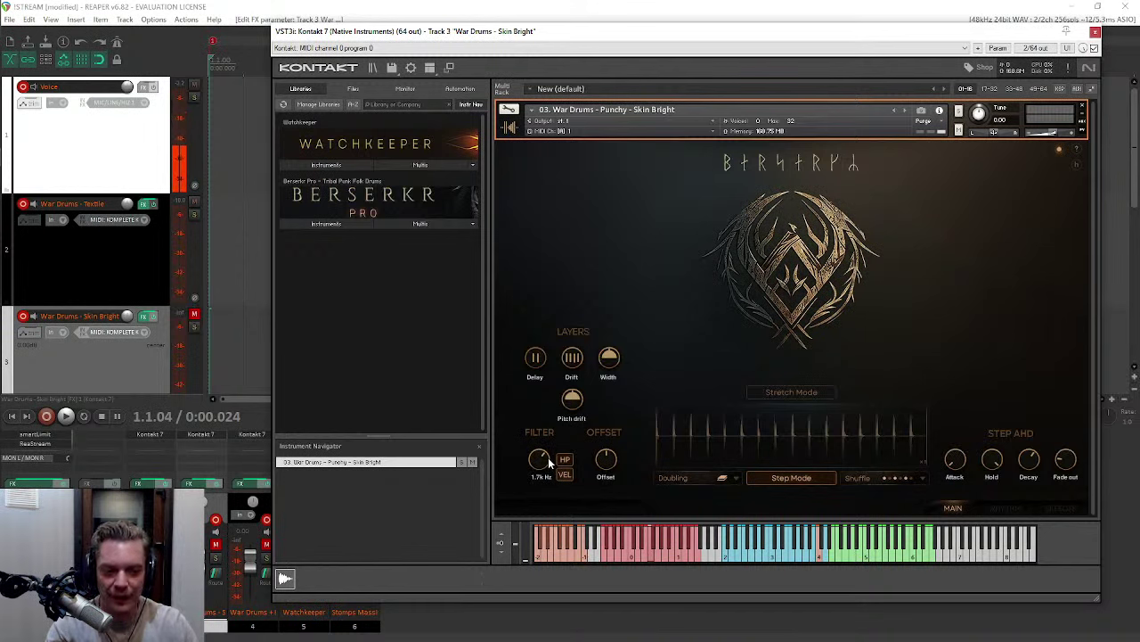
{"action": "left_click_drag", "start_coordinate": [538, 457], "coordinate": [530, 508]}
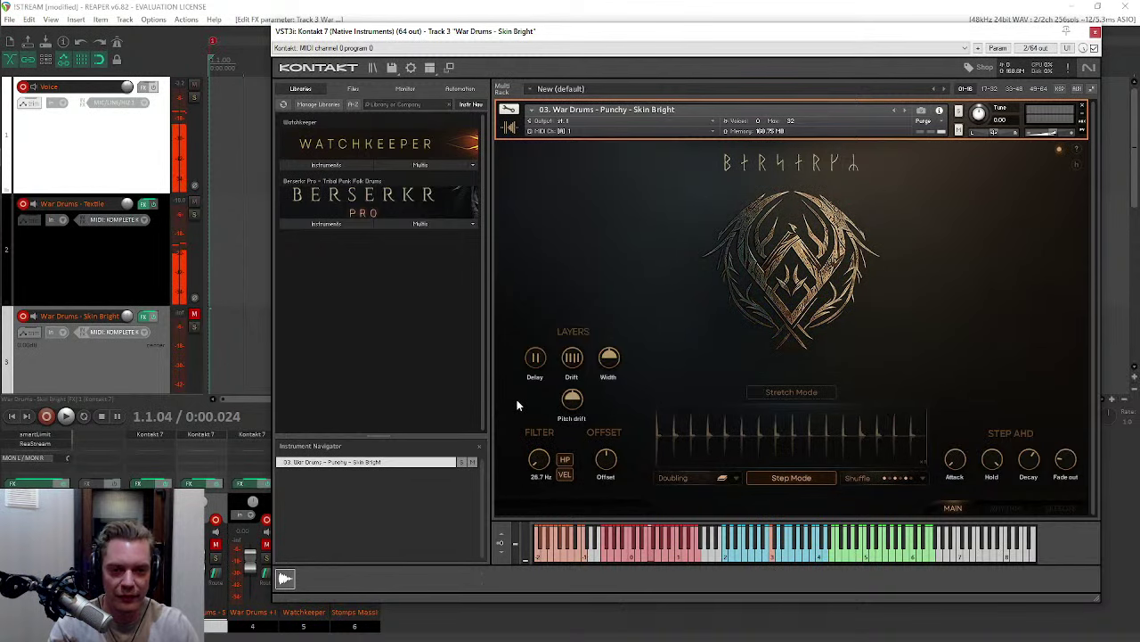
Step: Mute the War Drums - Textile track and sweep the Skin Bright filter cutoff upward in low-pass mode
{"action": "left_click", "coordinate": [194, 203]}
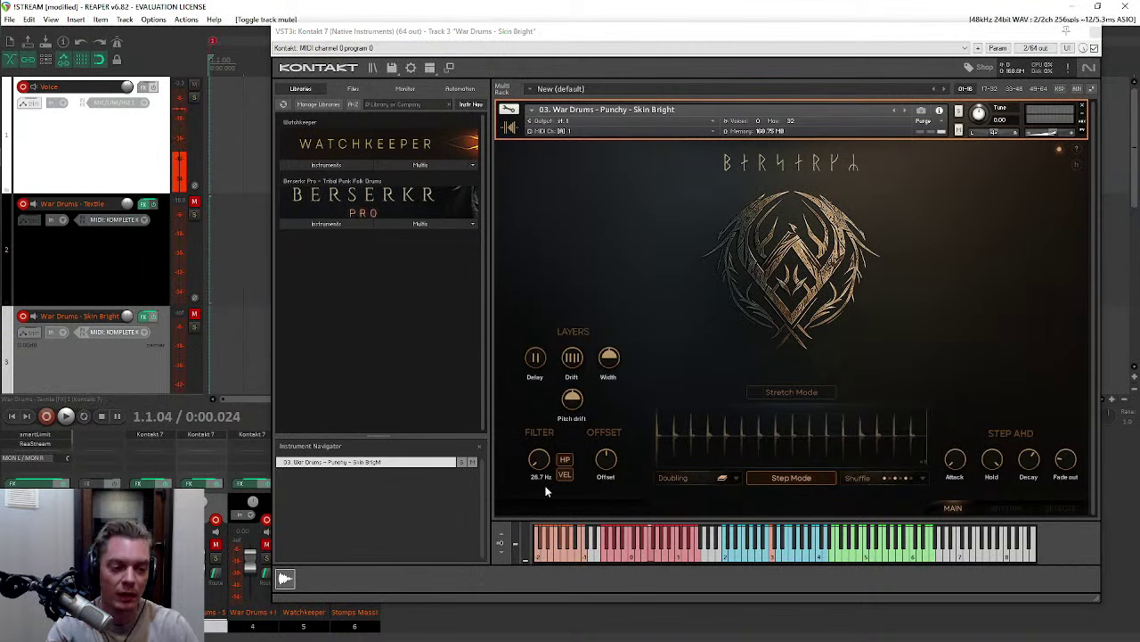
{"action": "left_click", "coordinate": [564, 459]}
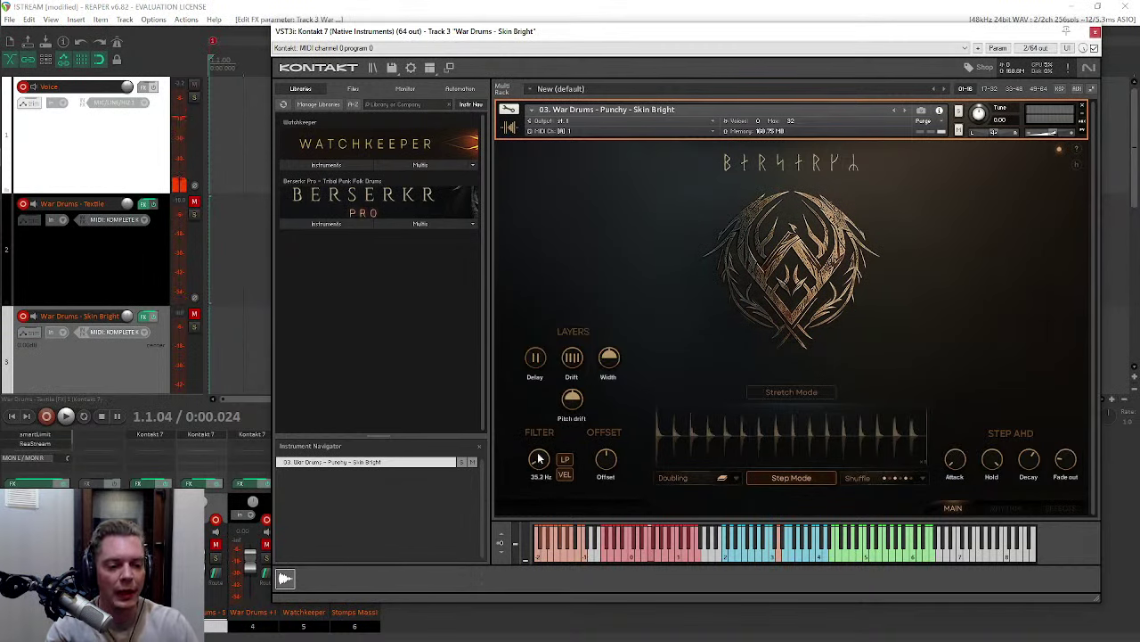
{"action": "left_click_drag", "start_coordinate": [541, 477], "coordinate": [535, 423]}
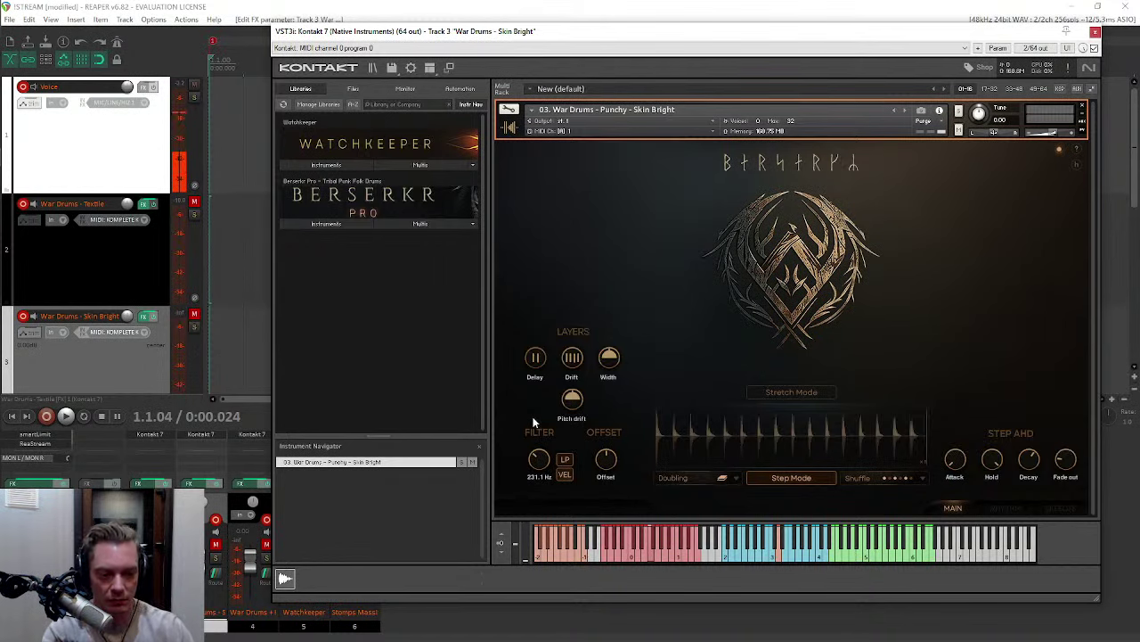
{"action": "left_click_drag", "start_coordinate": [534, 459], "coordinate": [535, 455]}
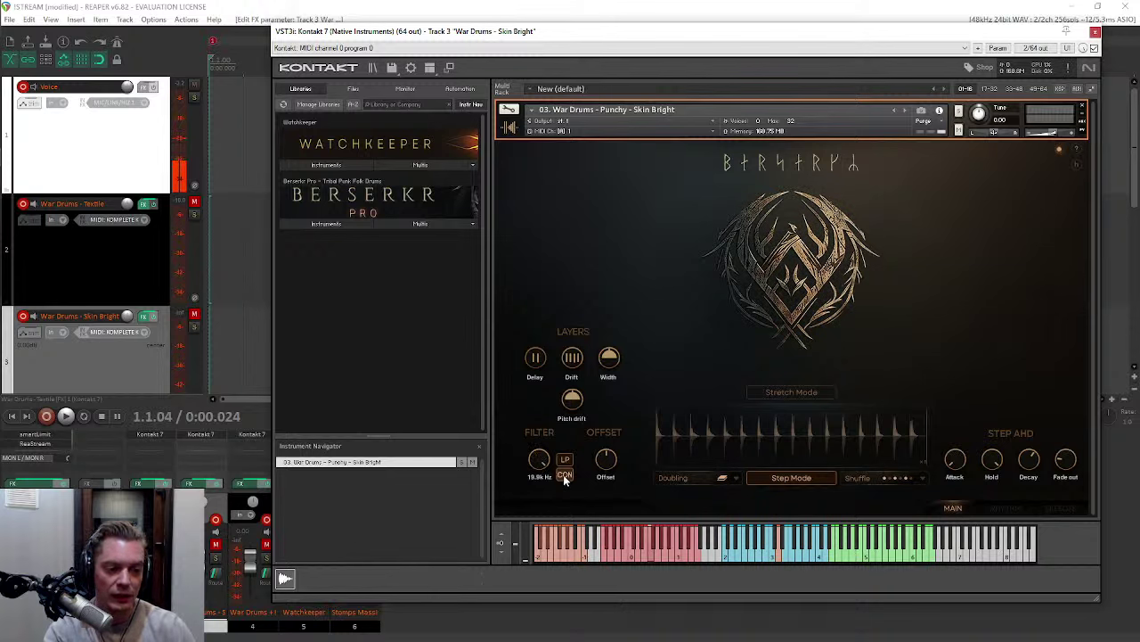
Step: Solo the War Drums - Skin Bright track and try its low-pass filter in CON mode, bringing the cutoff to about 122 Hz
{"action": "left_click", "coordinate": [564, 474]}
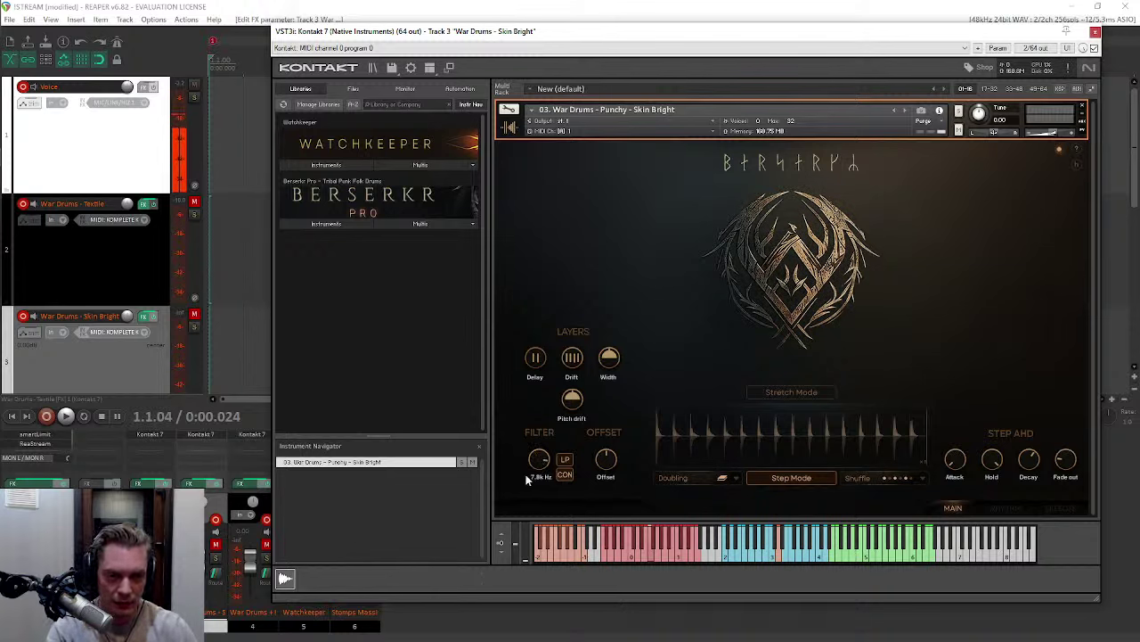
{"action": "left_click", "coordinate": [194, 326]}
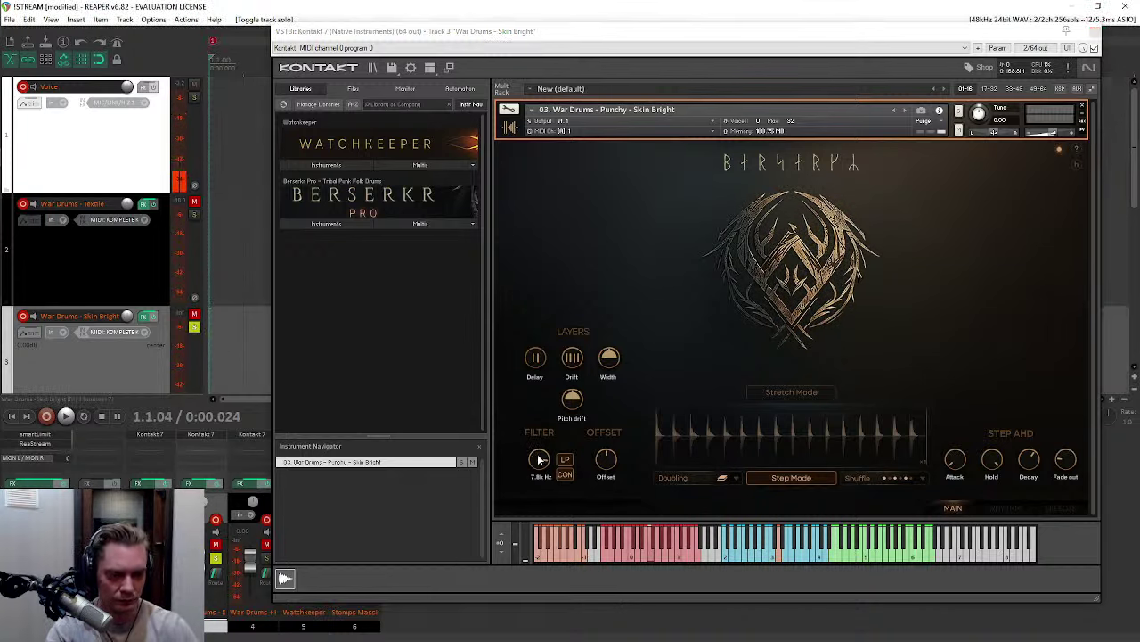
{"action": "left_click_drag", "start_coordinate": [538, 459], "coordinate": [528, 553]}
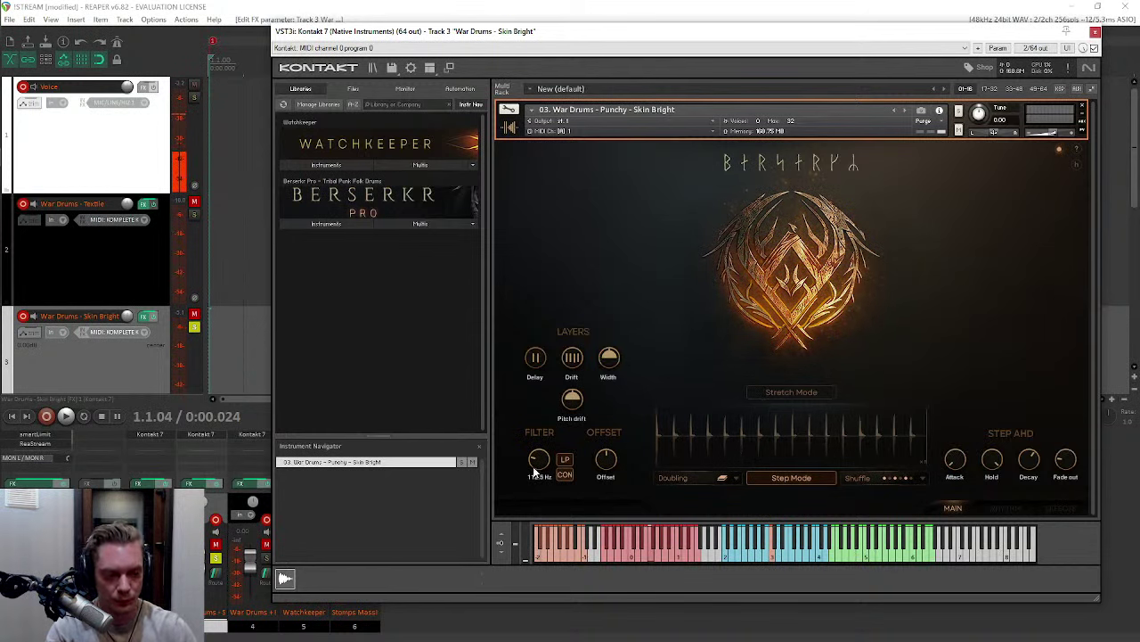
{"action": "left_click_drag", "start_coordinate": [538, 459], "coordinate": [529, 457]}
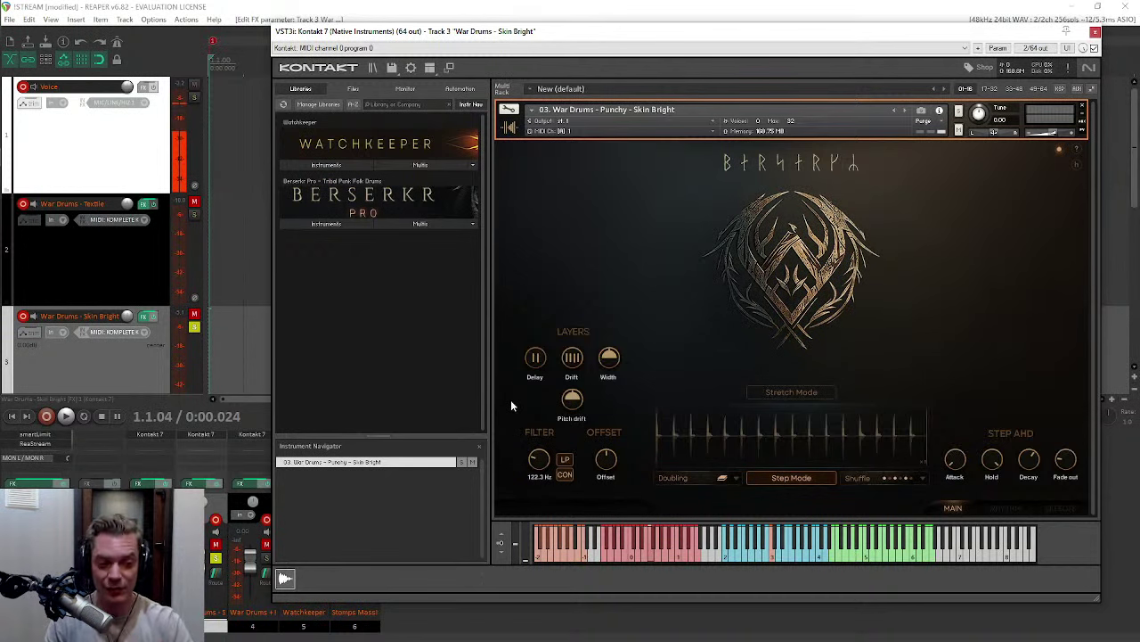
Step: Set the filter to high-pass in VEL mode with a 1.1 kHz cutoff and unmute the War Drums - Skin Bright track
{"action": "left_click", "coordinate": [565, 474]}
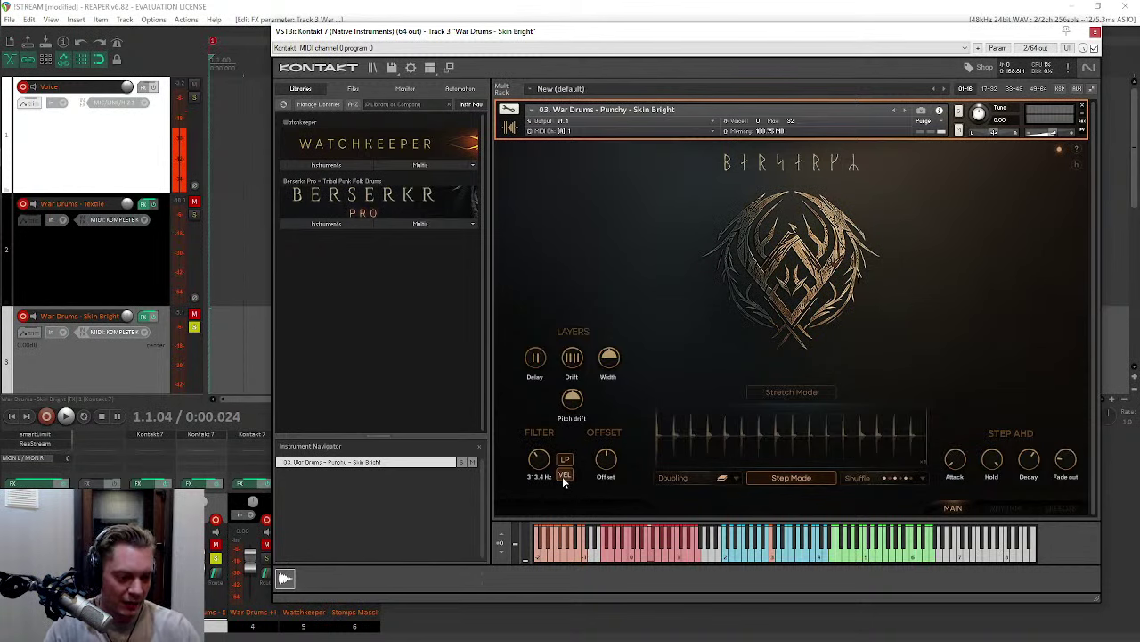
{"action": "left_click", "coordinate": [562, 460]}
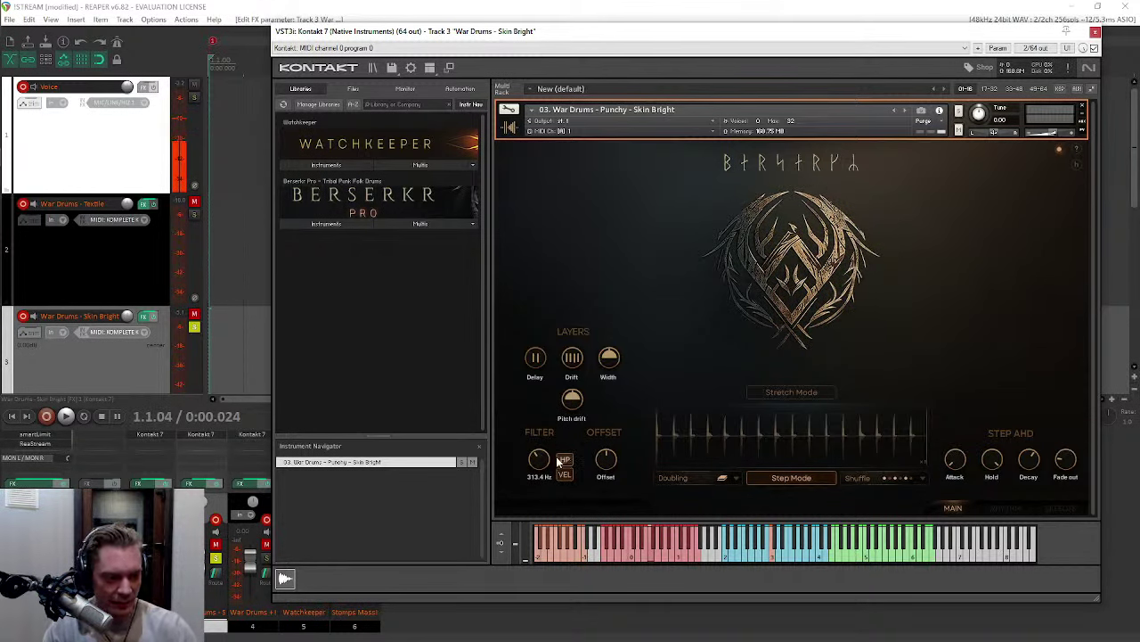
{"action": "left_click_drag", "start_coordinate": [539, 458], "coordinate": [543, 435]}
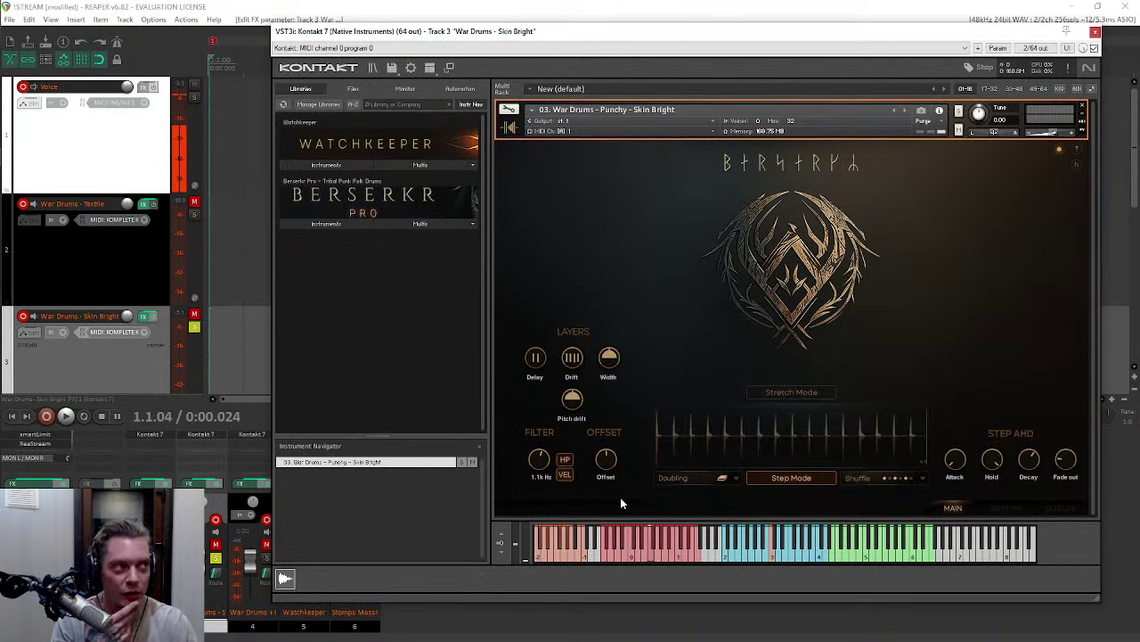
{"action": "left_click", "coordinate": [194, 316]}
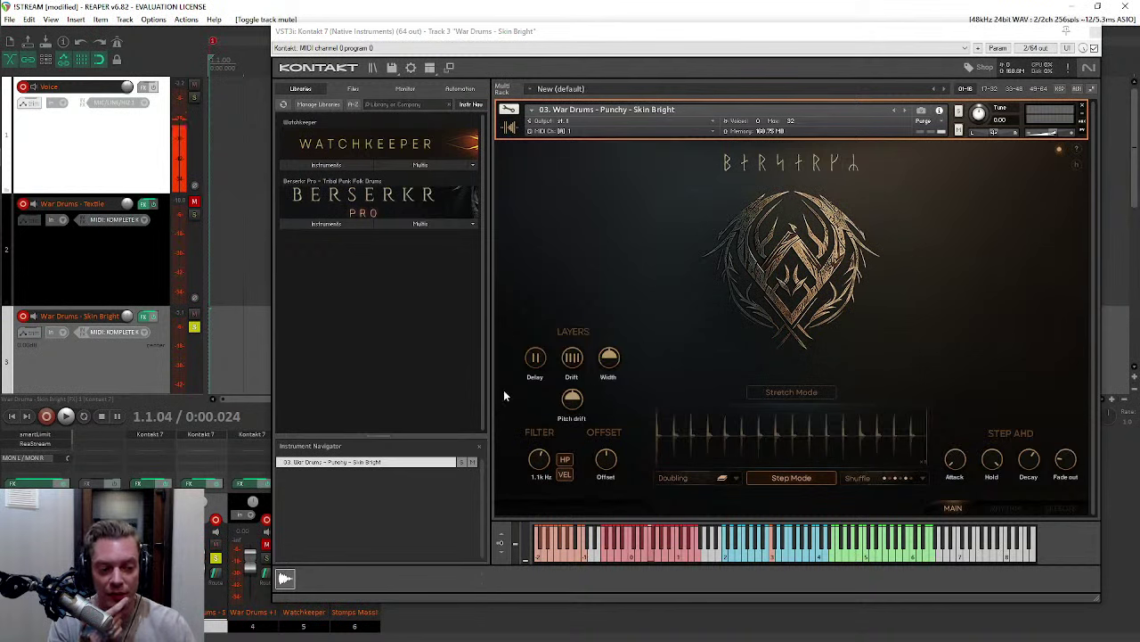
Step: Switch the instrument's layering from Doubling to Tripling and set the layers' Drift to 4 ms
{"action": "left_click", "coordinate": [686, 479]}
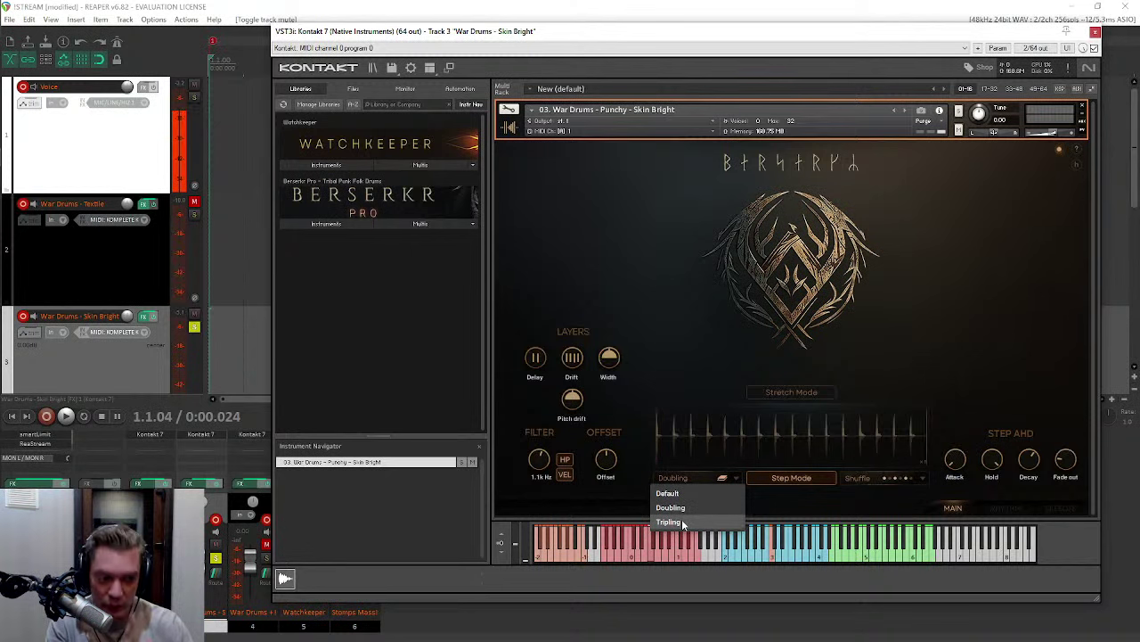
{"action": "left_click", "coordinate": [682, 520]}
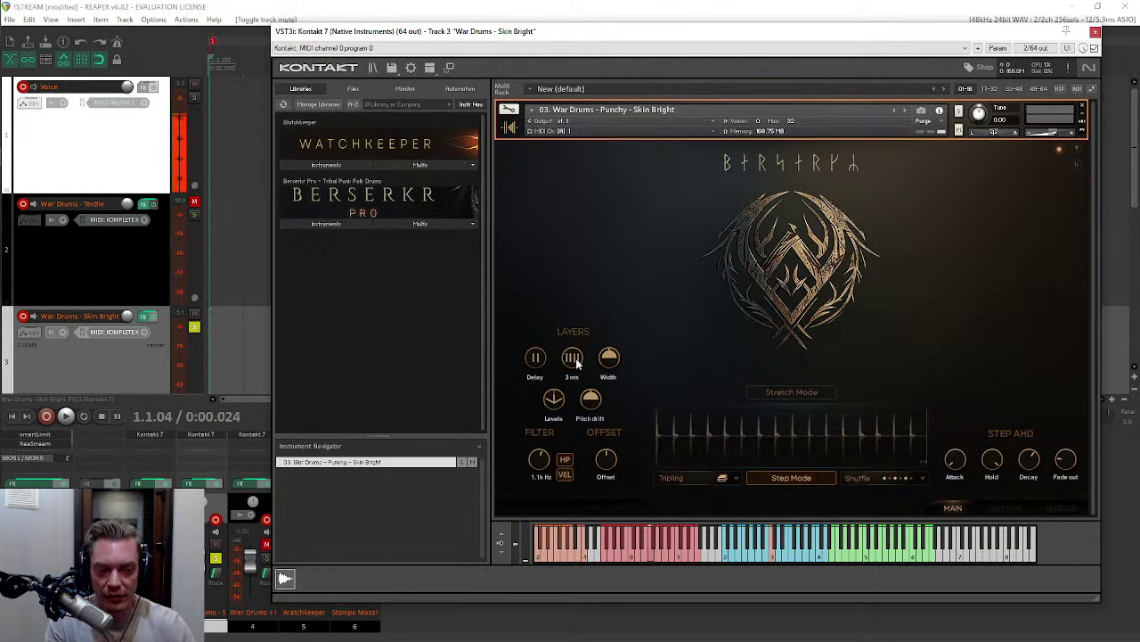
{"action": "mouse_move", "coordinate": [577, 360]}
{"action": "left_mouse_down"}
{"action": "mouse_move", "coordinate": [580, 377]}
{"action": "mouse_move", "coordinate": [562, 360]}
{"action": "left_mouse_up"}
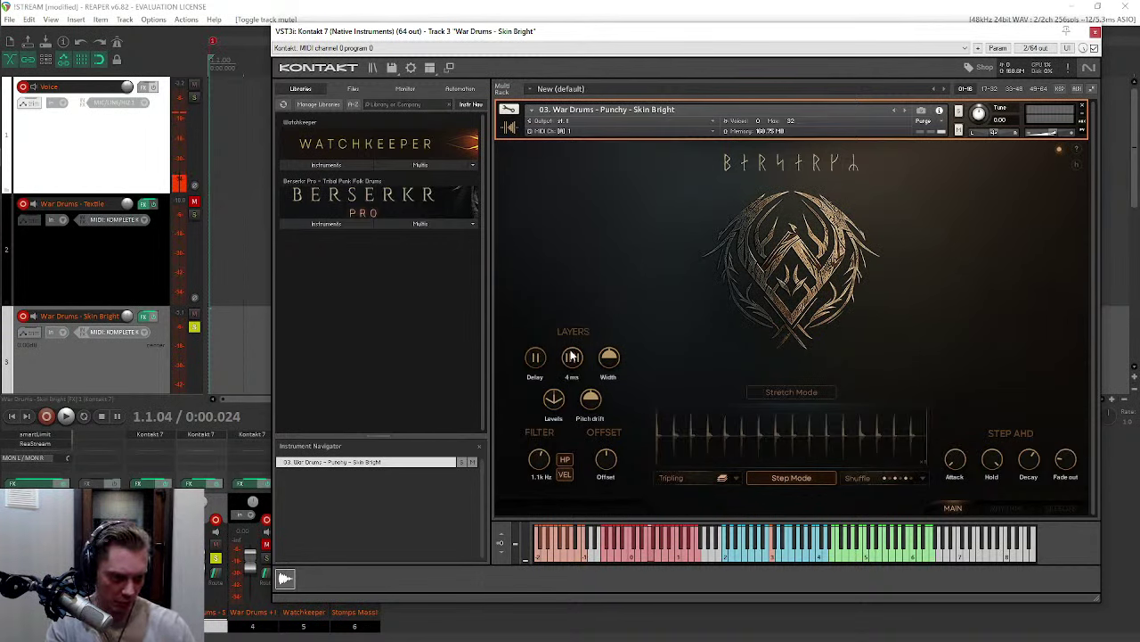
Step: Try the layers' Drift at 50 ms, bring it back down to a minimal value, and slightly reduce Pitch drift
{"action": "left_click_drag", "start_coordinate": [571, 360], "coordinate": [603, 342]}
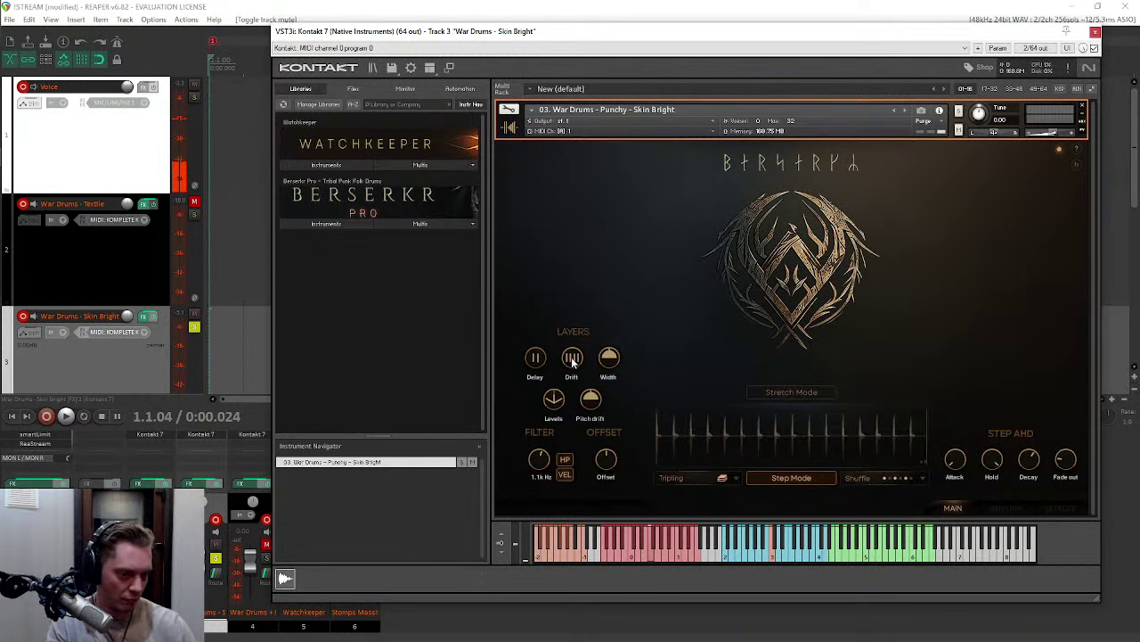
{"action": "mouse_move", "coordinate": [573, 362]}
{"action": "left_click_drag", "start_coordinate": [572, 362], "coordinate": [589, 273]}
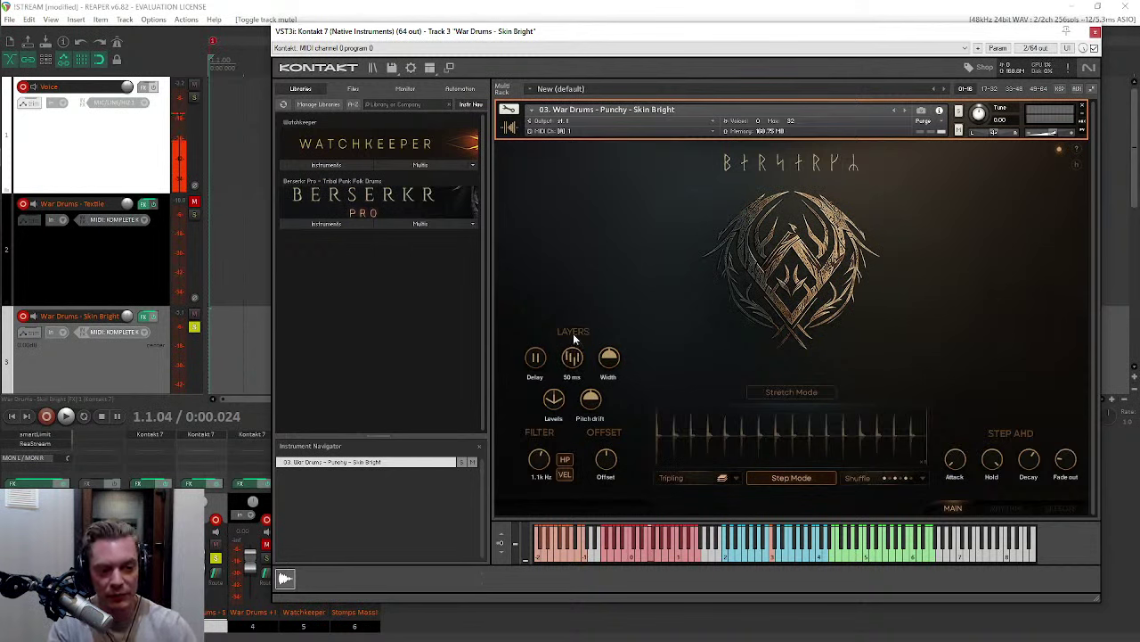
{"action": "left_click_drag", "start_coordinate": [573, 359], "coordinate": [591, 404]}
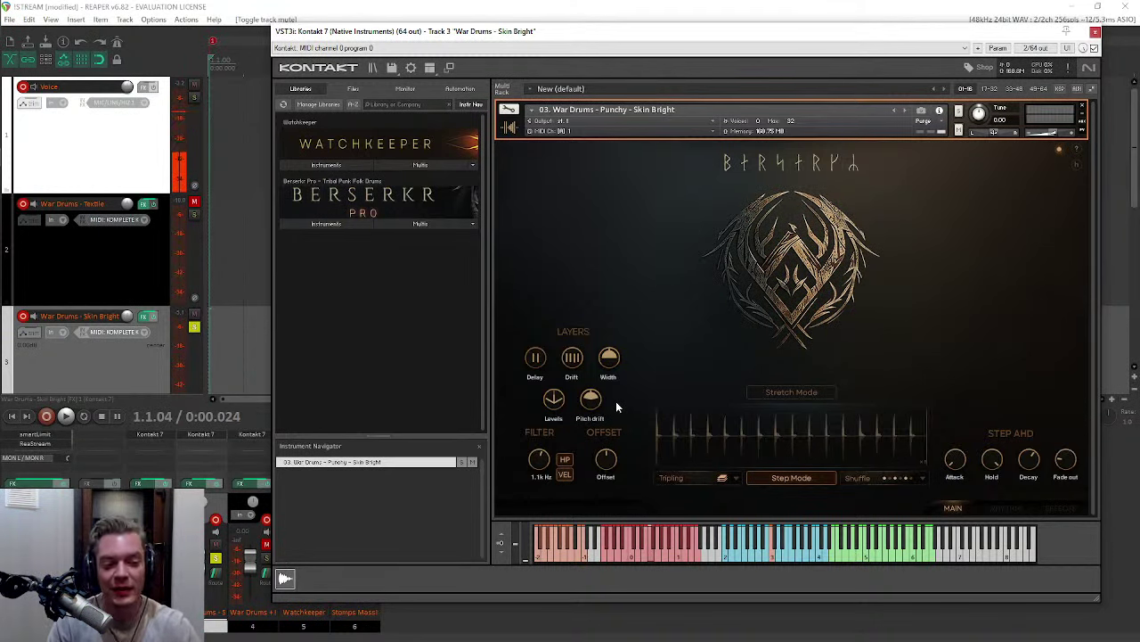
{"action": "mouse_move", "coordinate": [2, 399]}
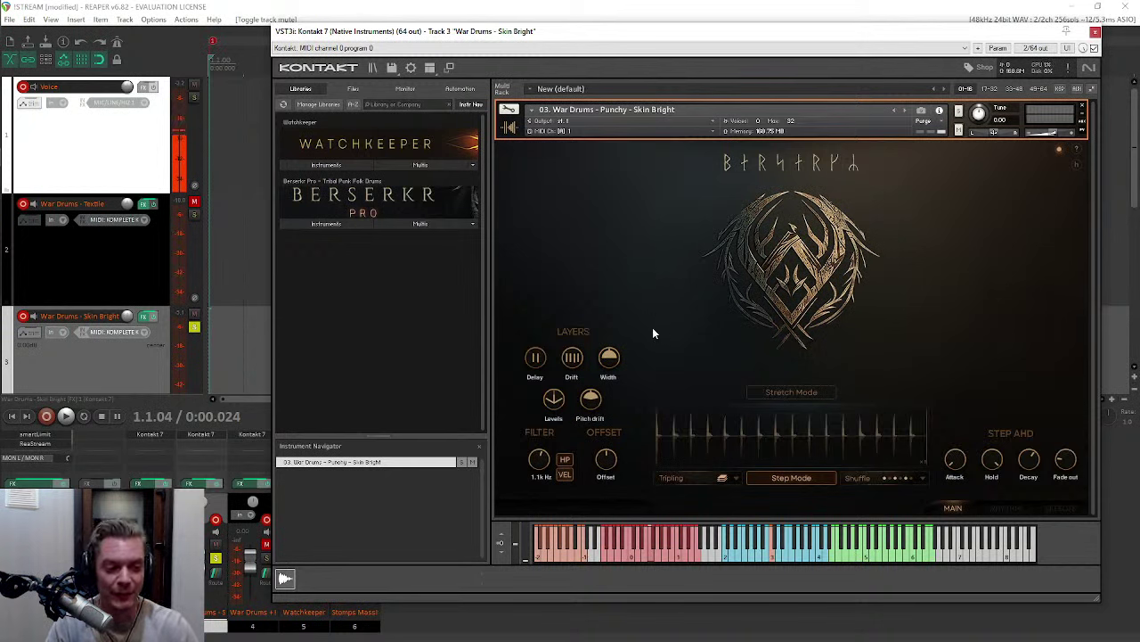
{"action": "left_click_drag", "start_coordinate": [591, 400], "coordinate": [595, 406]}
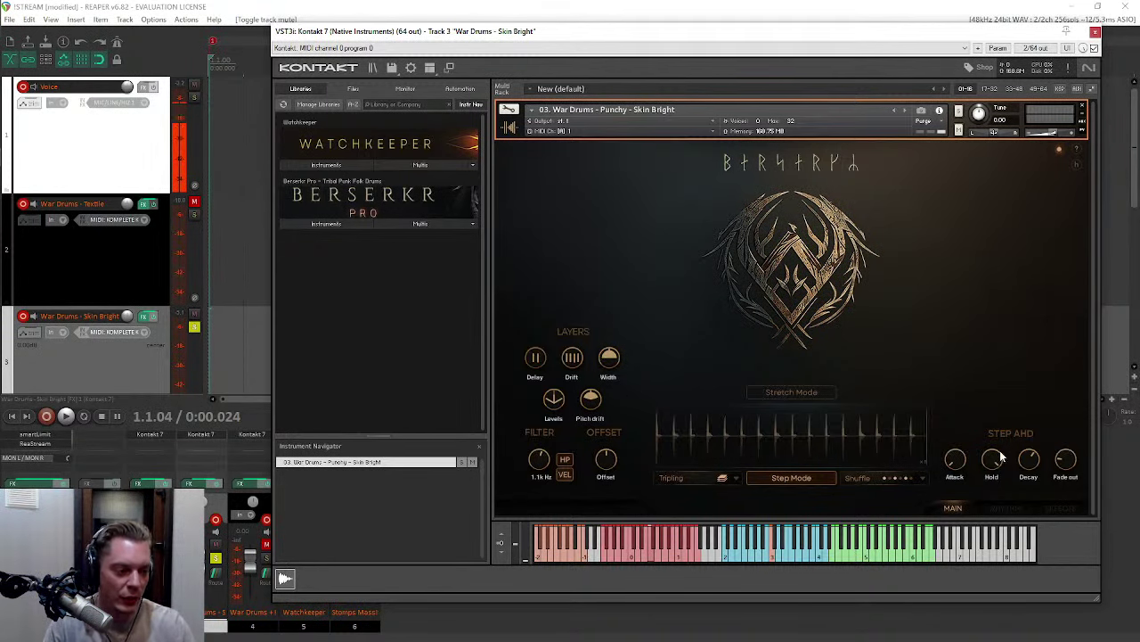
Step: Try the rhythm sequencer's tempo multiplier at x0.5 and return to the instrument's main page
{"action": "left_click", "coordinate": [1005, 507]}
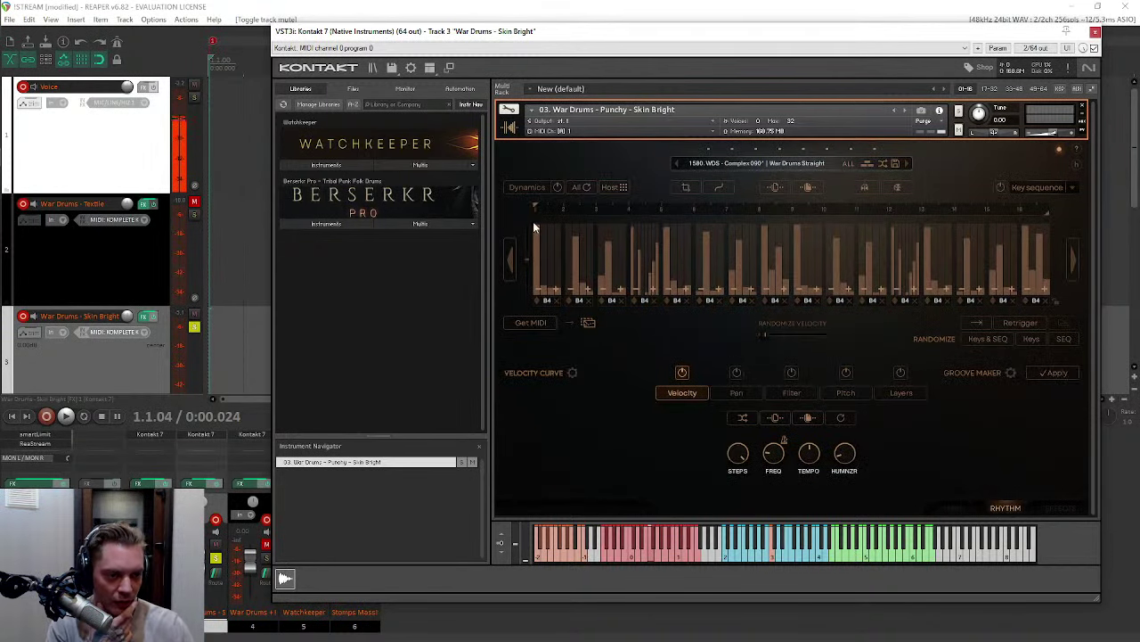
{"action": "left_click_drag", "start_coordinate": [809, 454], "coordinate": [808, 474]}
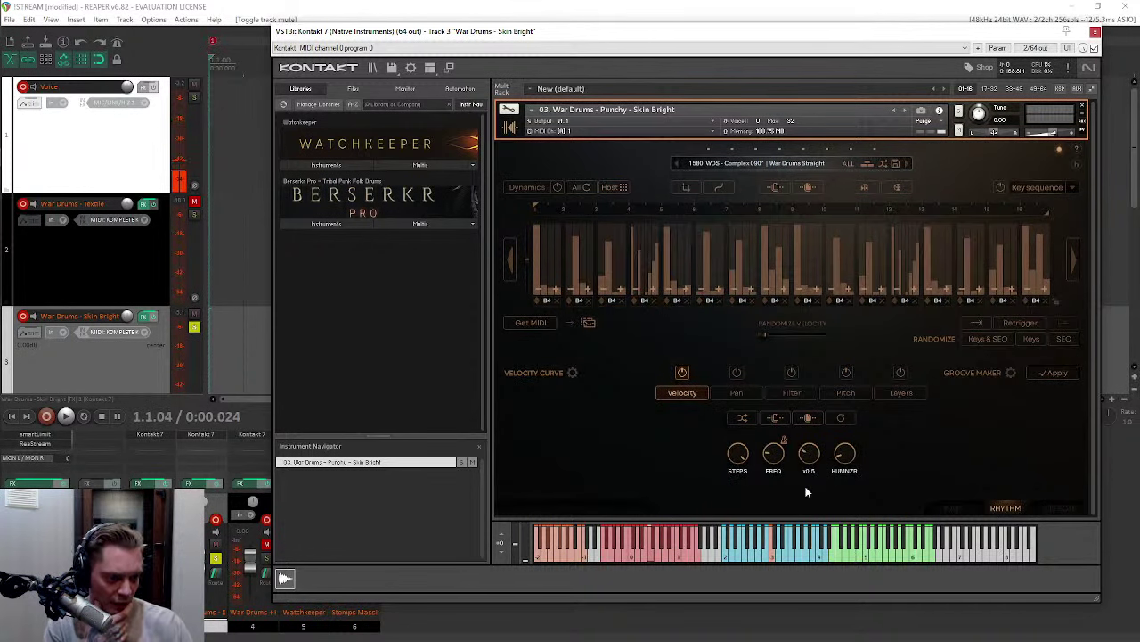
{"action": "left_click", "coordinate": [955, 509]}
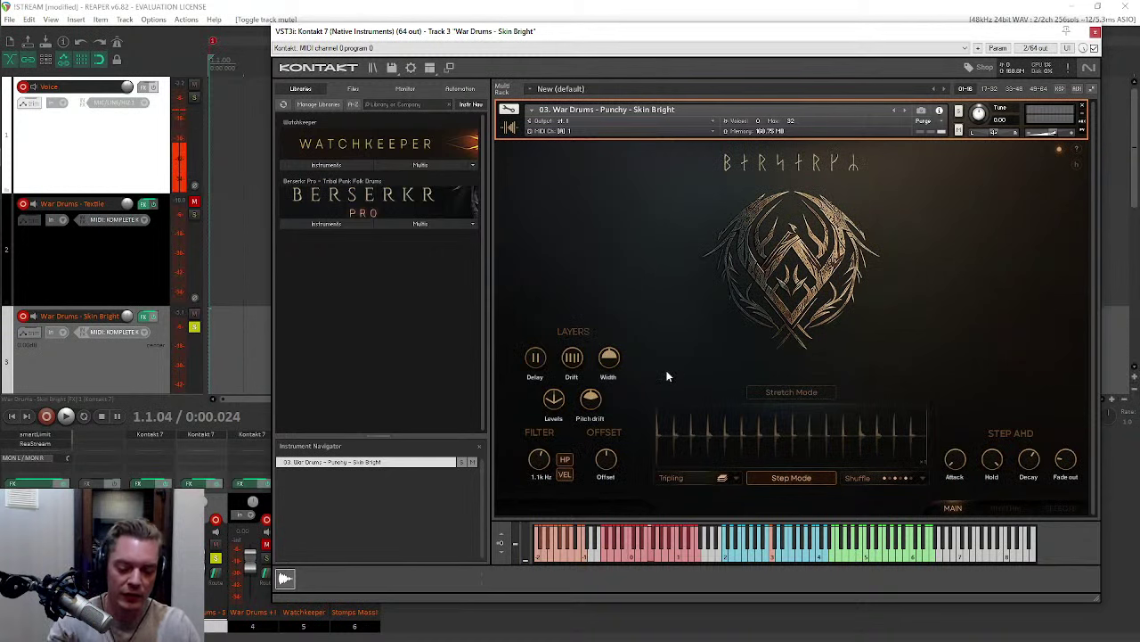
Step: Raise the layers' Delay to 200 ms and set their Levels to 71%
{"action": "left_click_drag", "start_coordinate": [540, 355], "coordinate": [543, 185]}
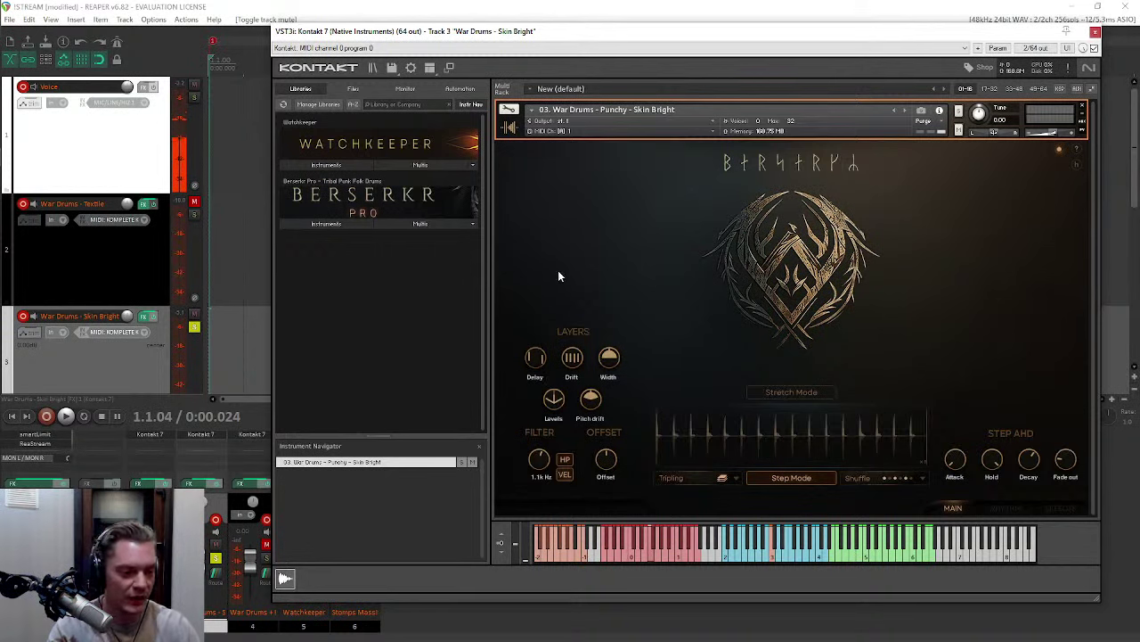
{"action": "left_click_drag", "start_coordinate": [559, 400], "coordinate": [554, 331]}
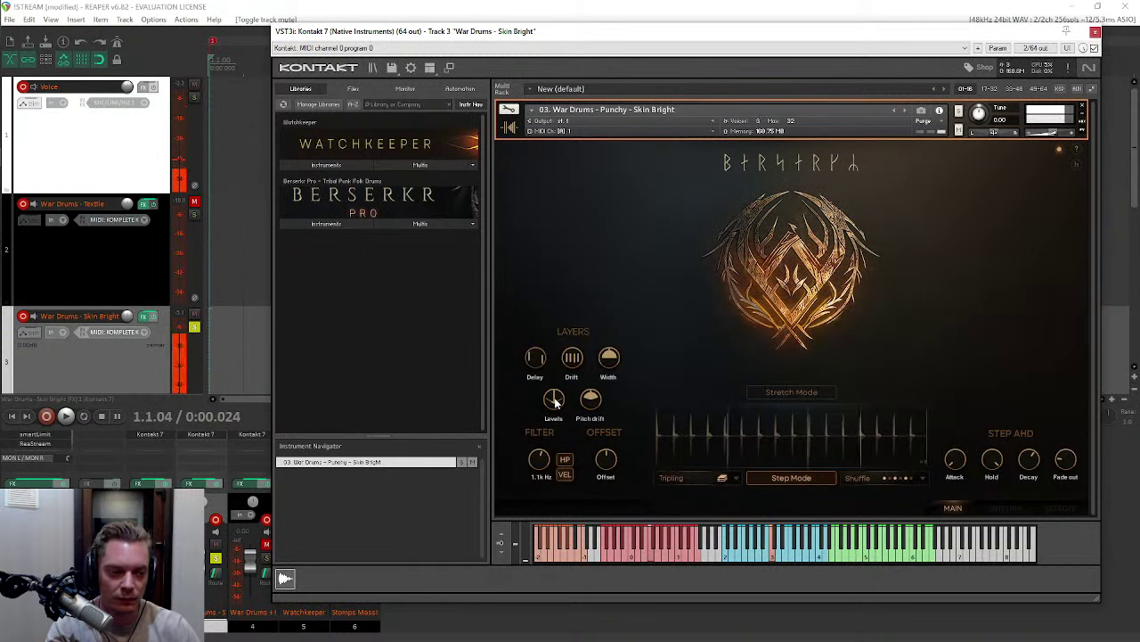
{"action": "left_click_drag", "start_coordinate": [555, 402], "coordinate": [555, 402]}
Step: Set the layers' Drift to 3 ms and Width to 70%, and raise Pitch drift
{"action": "left_click", "coordinate": [575, 359]}
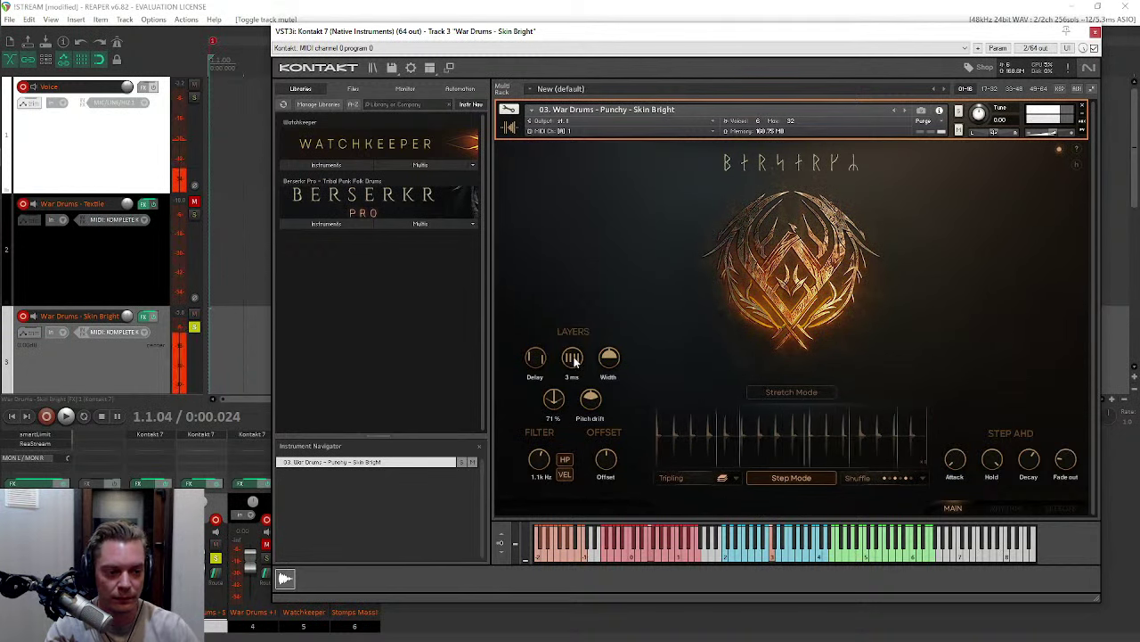
{"action": "left_click_drag", "start_coordinate": [575, 359], "coordinate": [606, 404]}
{"action": "left_click", "coordinate": [612, 372]}
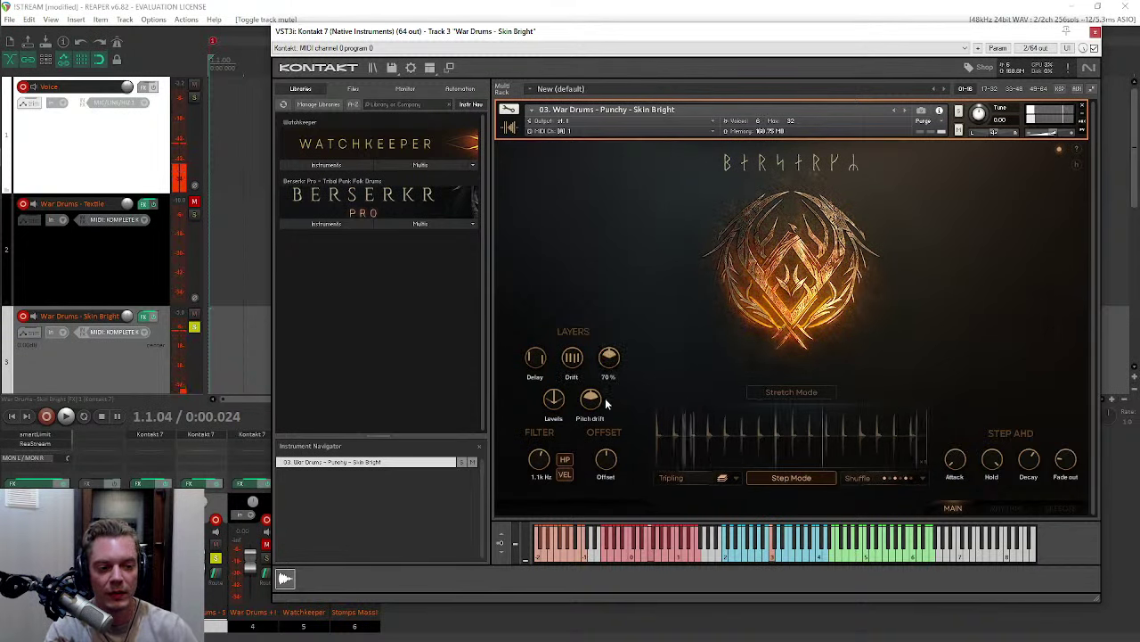
{"action": "left_click", "coordinate": [591, 399]}
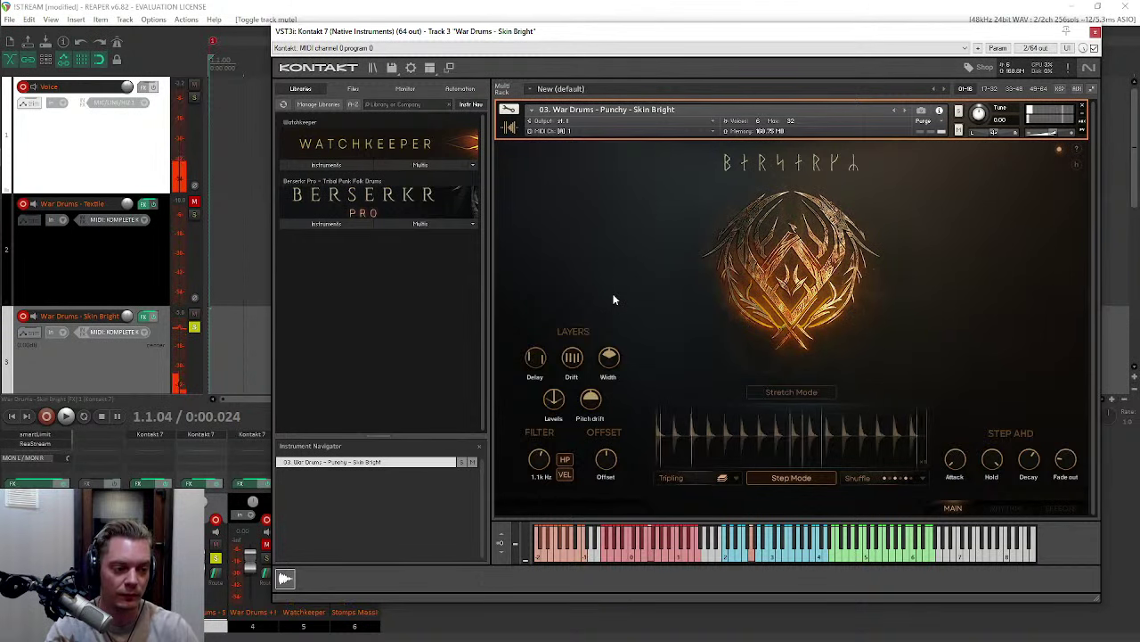
Step: Reduce the layers' Delay to 13 ms and turn Pitch drift down to its minimum
{"action": "left_click", "coordinate": [535, 357]}
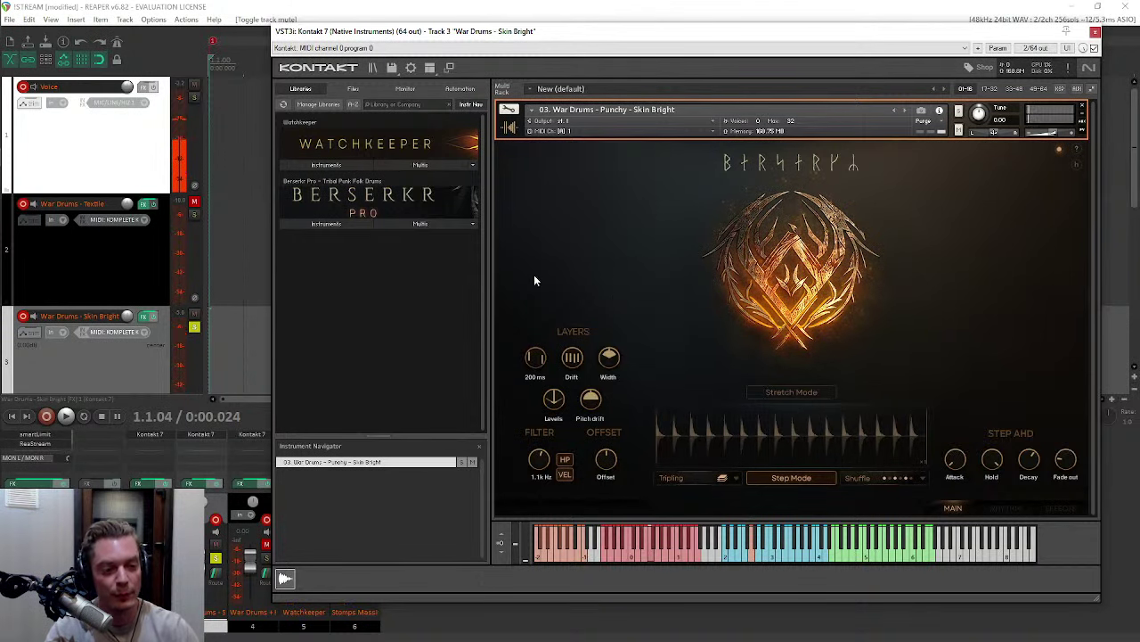
{"action": "left_click_drag", "start_coordinate": [542, 353], "coordinate": [551, 353]}
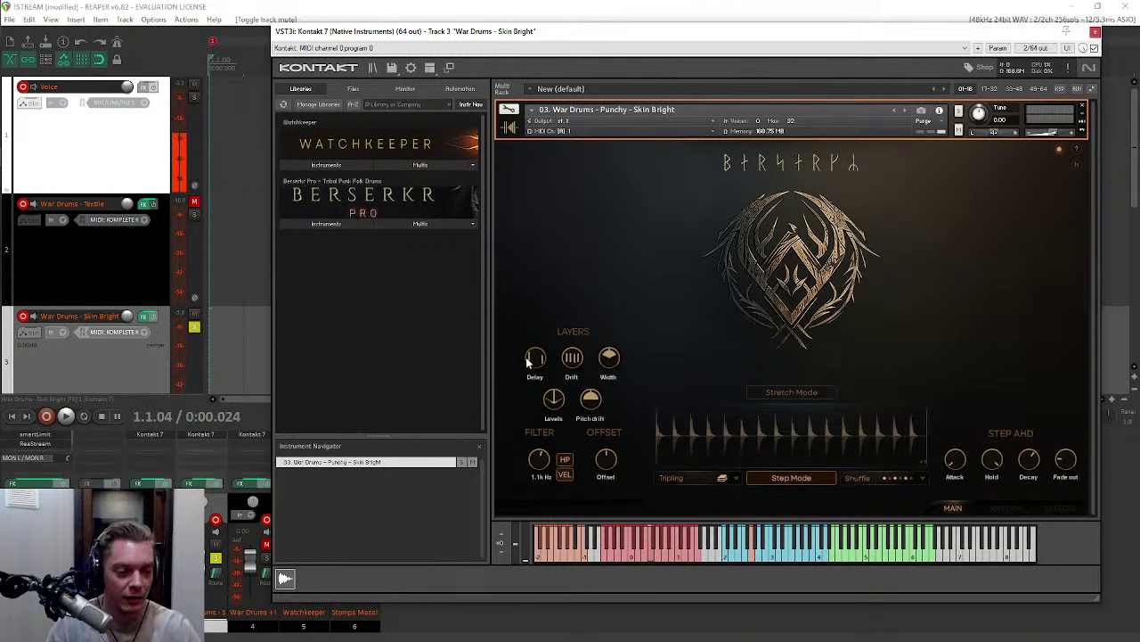
{"action": "left_click_drag", "start_coordinate": [538, 361], "coordinate": [538, 350]}
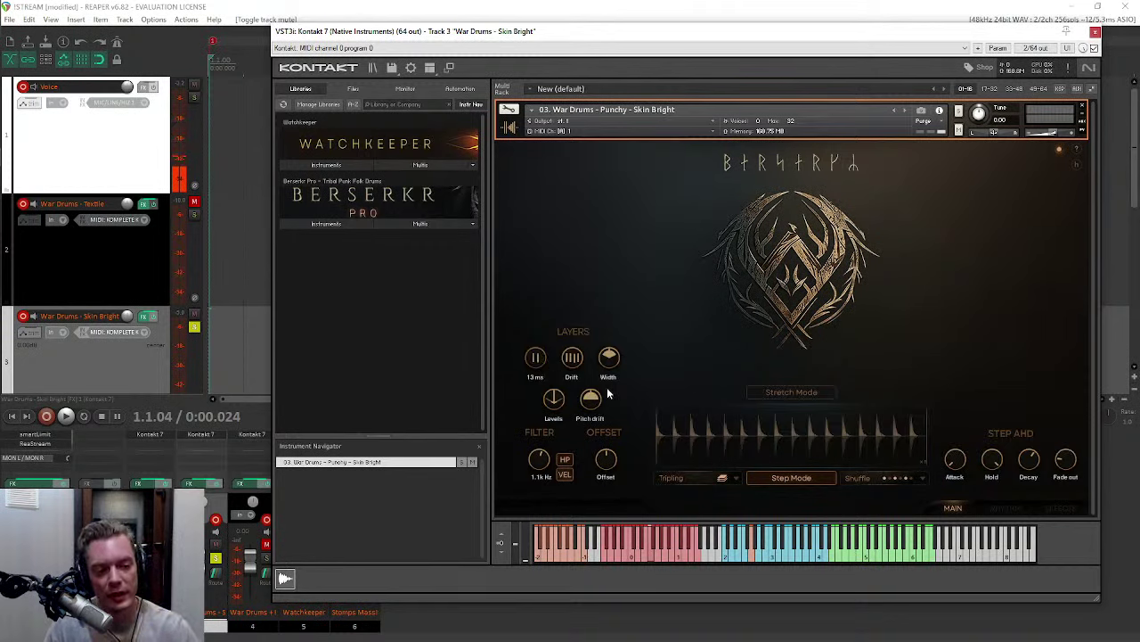
{"action": "left_click_drag", "start_coordinate": [591, 399], "coordinate": [591, 418]}
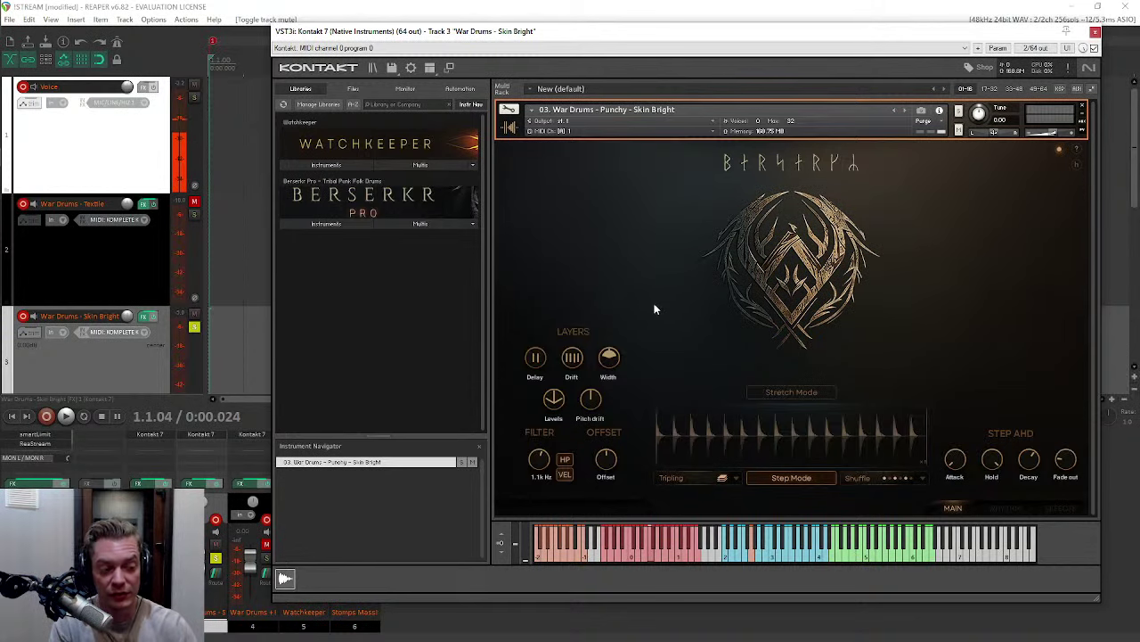
Step: Reset all rhythm settings of the Skin Bright instrument to start from a blank rhythm
{"action": "left_click", "coordinate": [1004, 507]}
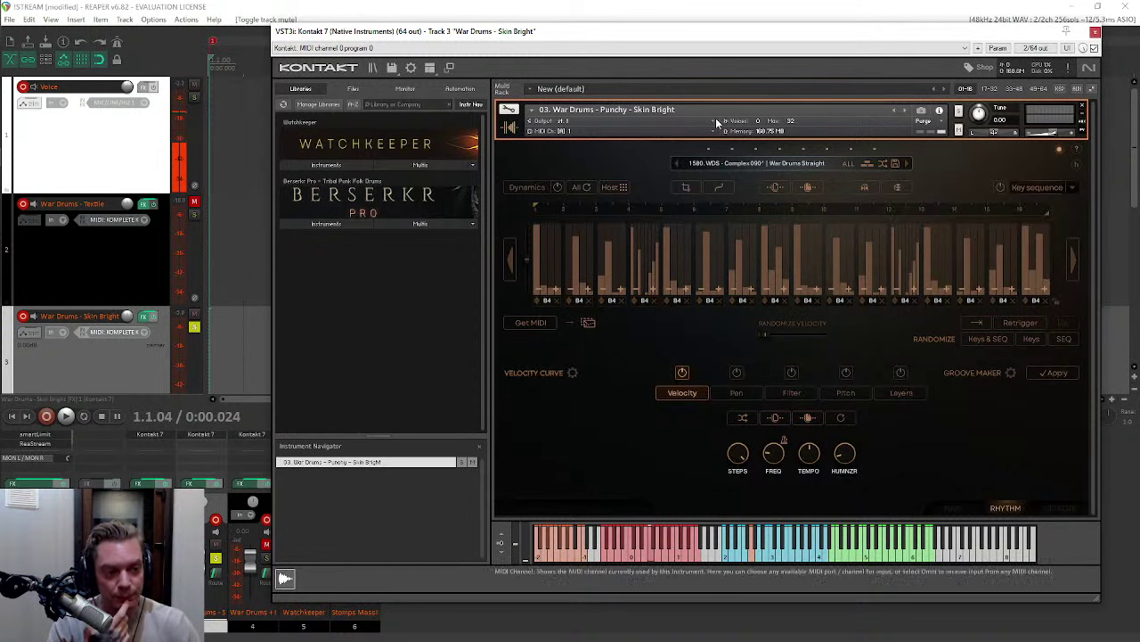
{"action": "left_click", "coordinate": [585, 187]}
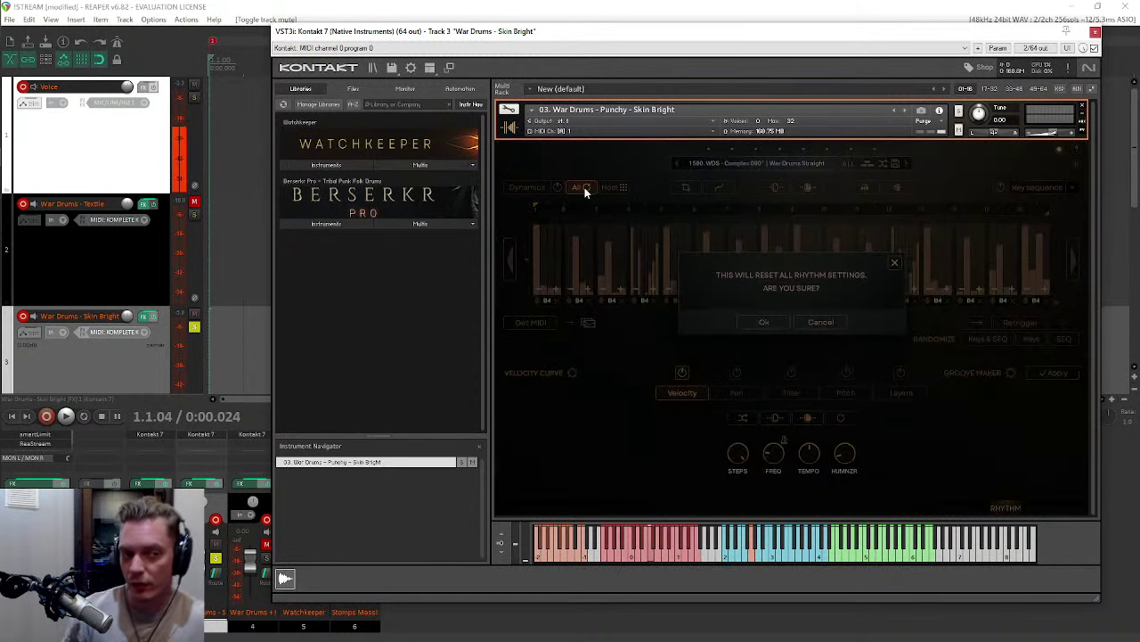
{"action": "left_click", "coordinate": [761, 323]}
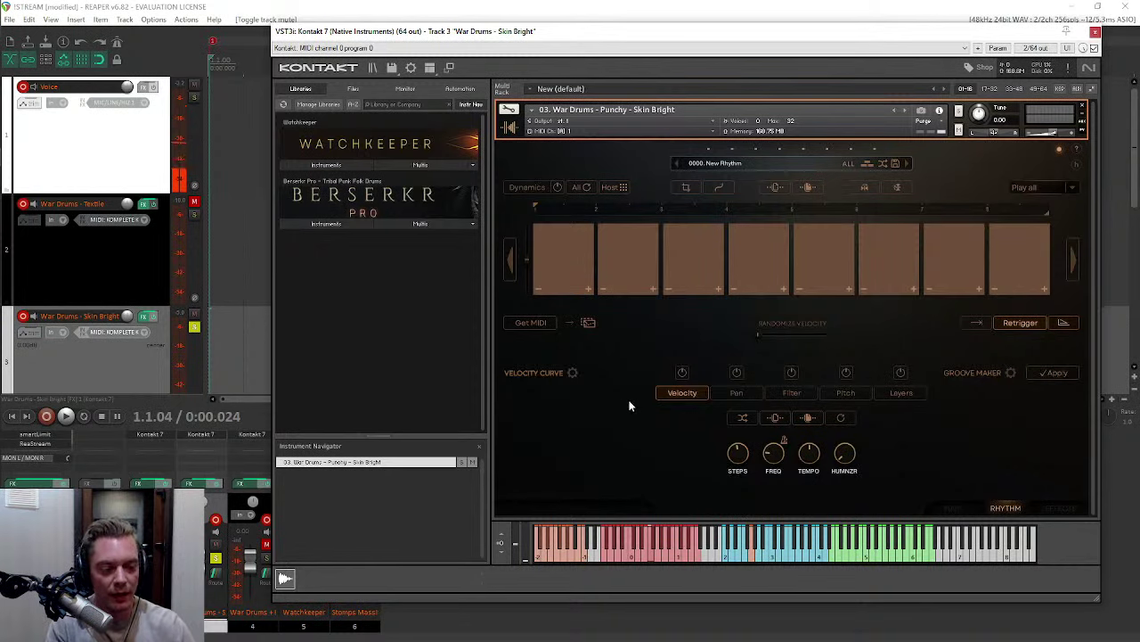
{"action": "left_click", "coordinate": [583, 188]}
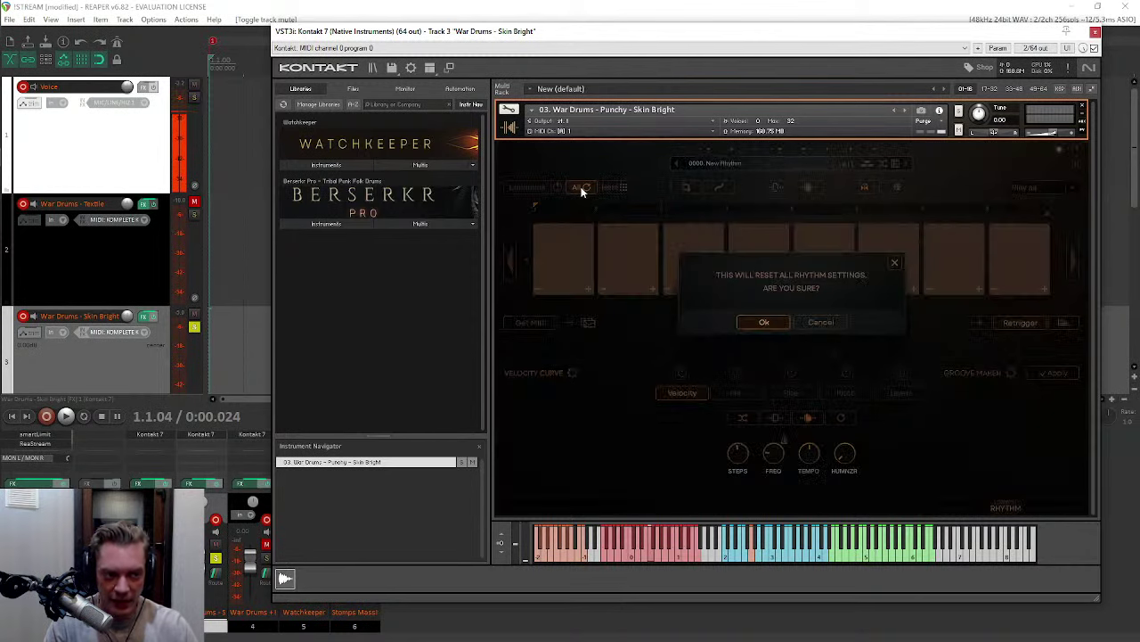
{"action": "left_click", "coordinate": [764, 324]}
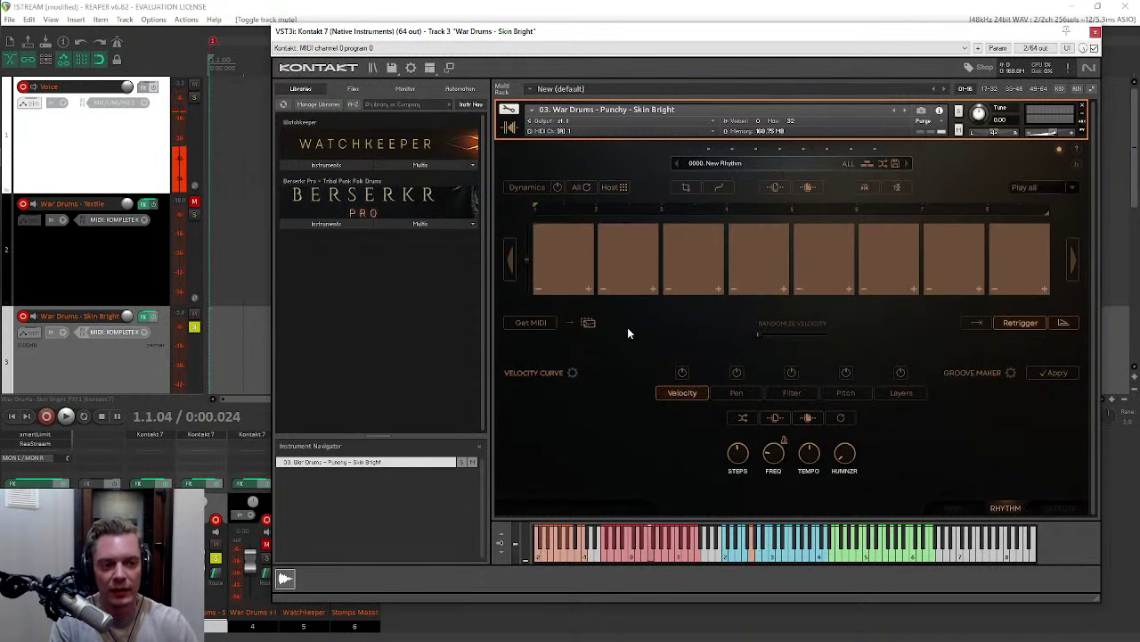
Step: Look through the rhythm's Dynamics view and the Pan, Filter and Pitch lanes, ending on the Velocity lane
{"action": "left_click", "coordinate": [528, 190]}
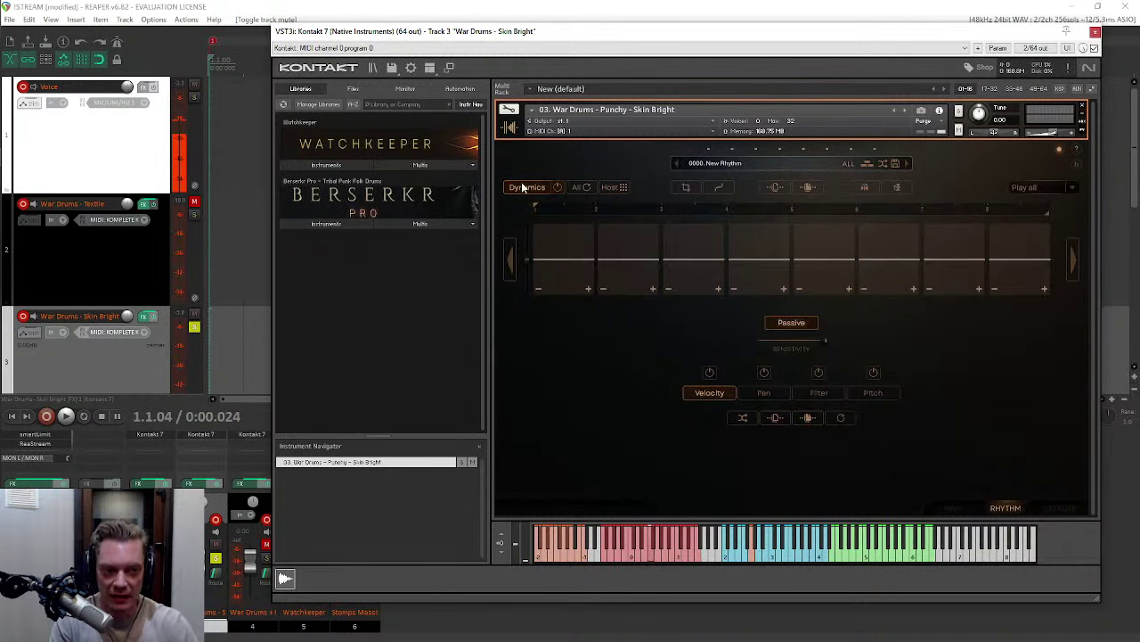
{"action": "left_click", "coordinate": [517, 187]}
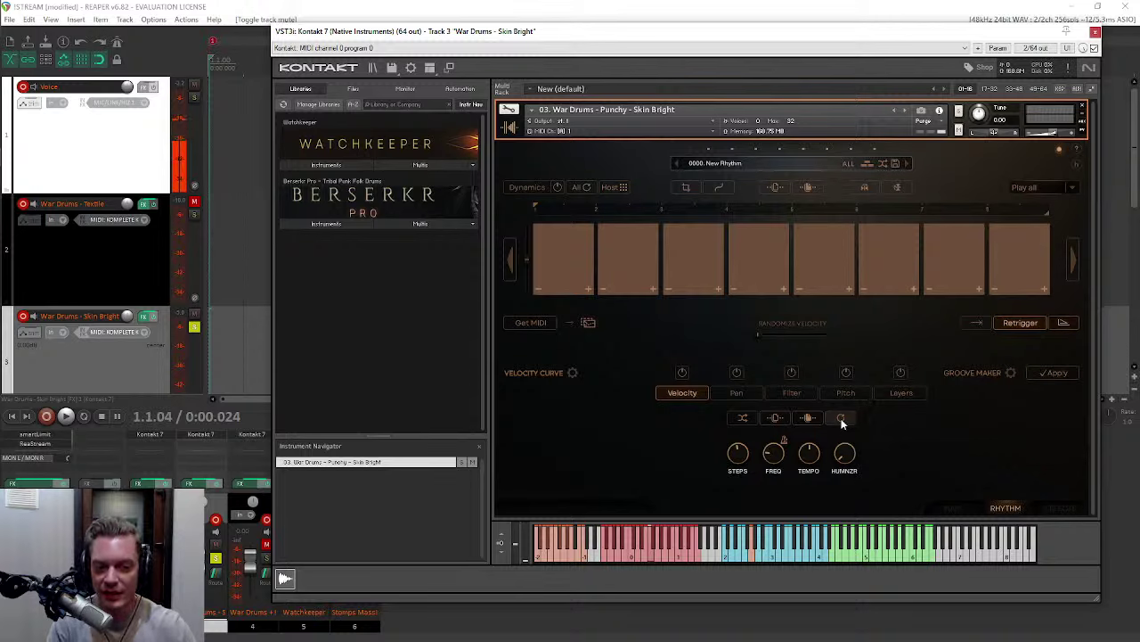
{"action": "left_click", "coordinate": [736, 393]}
{"action": "left_click", "coordinate": [790, 393]}
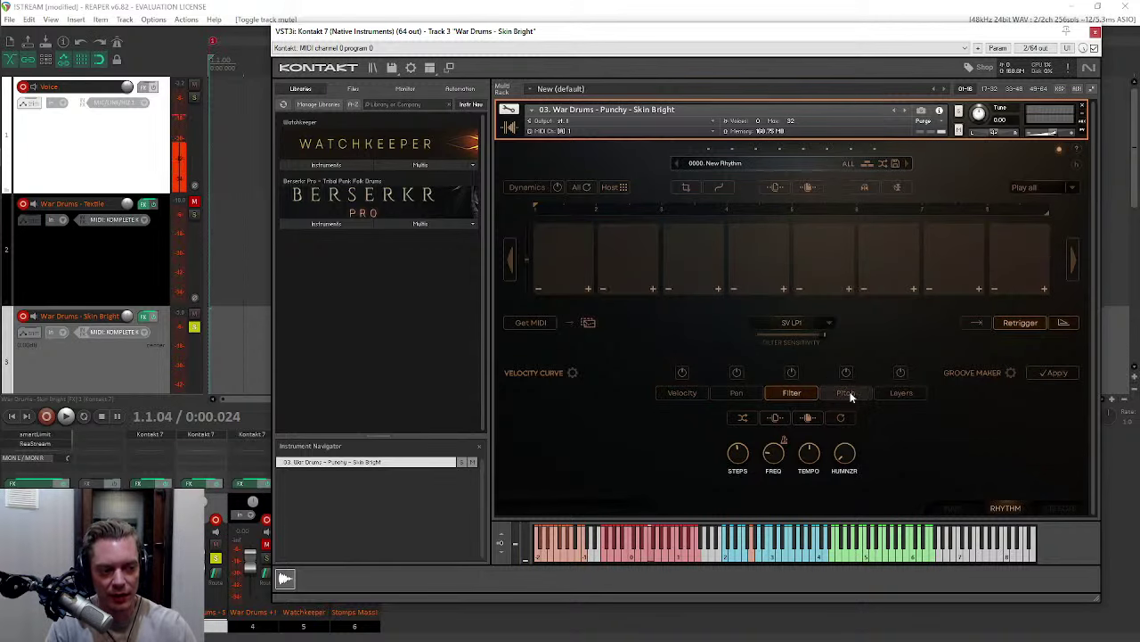
{"action": "left_click", "coordinate": [845, 393]}
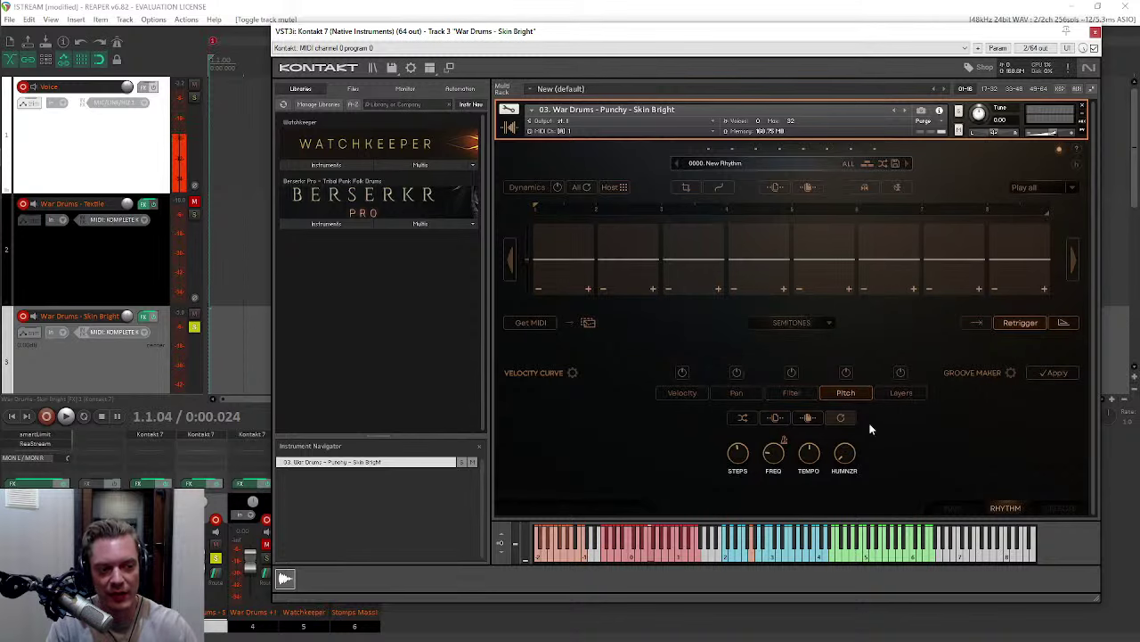
{"action": "left_click", "coordinate": [683, 395]}
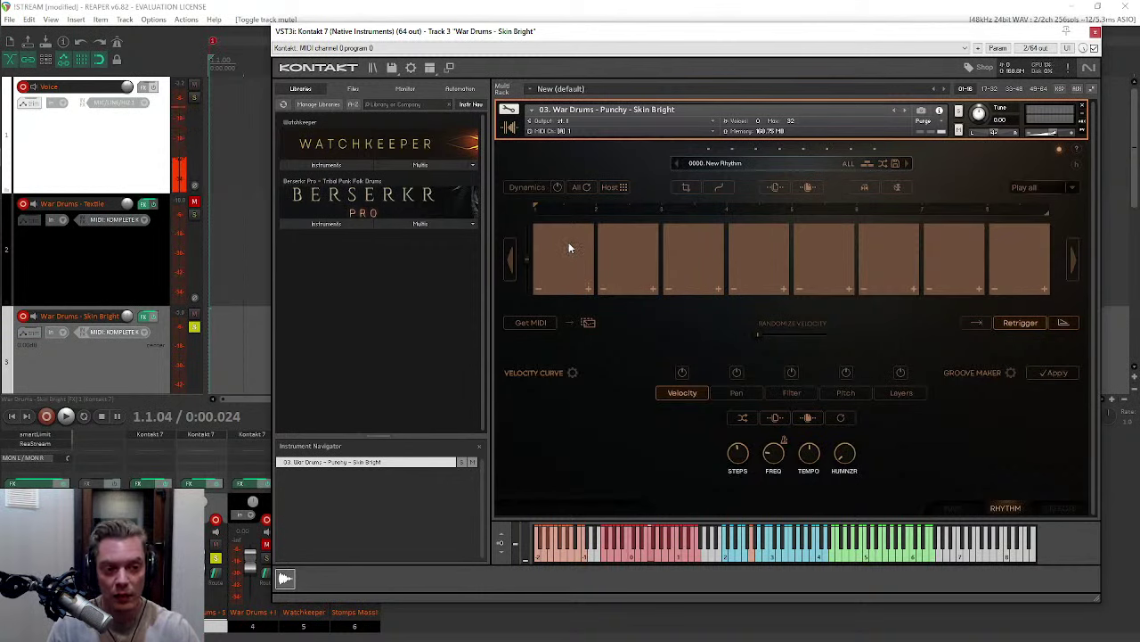
Step: Clear the velocity lane and draw strong hits on steps 1, 4, 7, 11 and 15, with step 4 at 95%
{"action": "left_click_drag", "start_coordinate": [562, 230], "coordinate": [557, 295]}
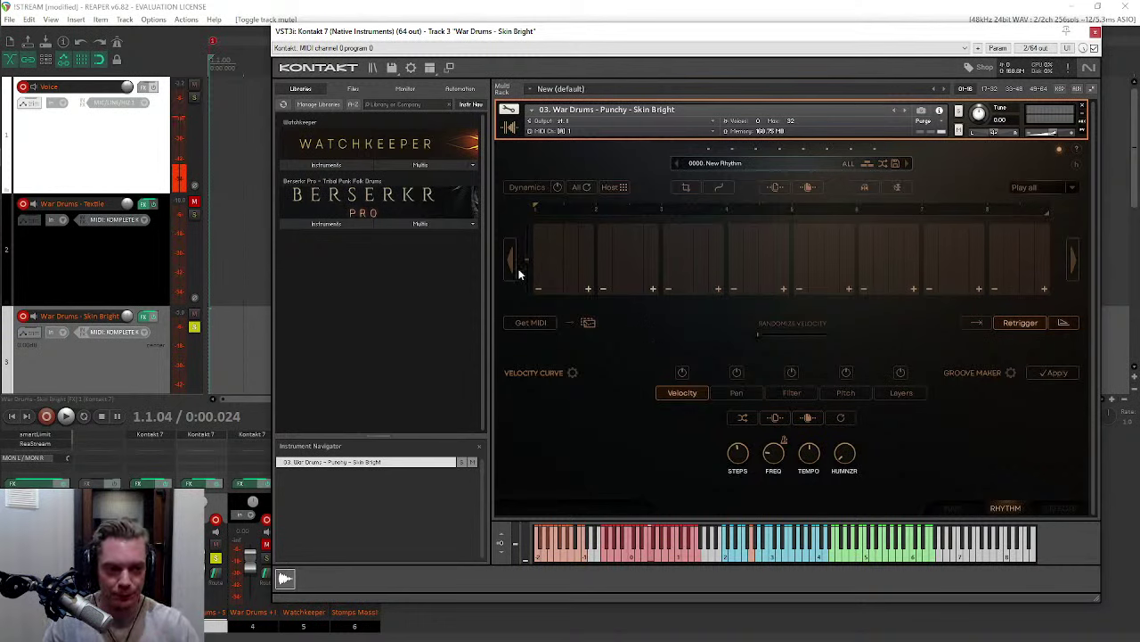
{"action": "left_click_drag", "start_coordinate": [538, 245], "coordinate": [534, 201]}
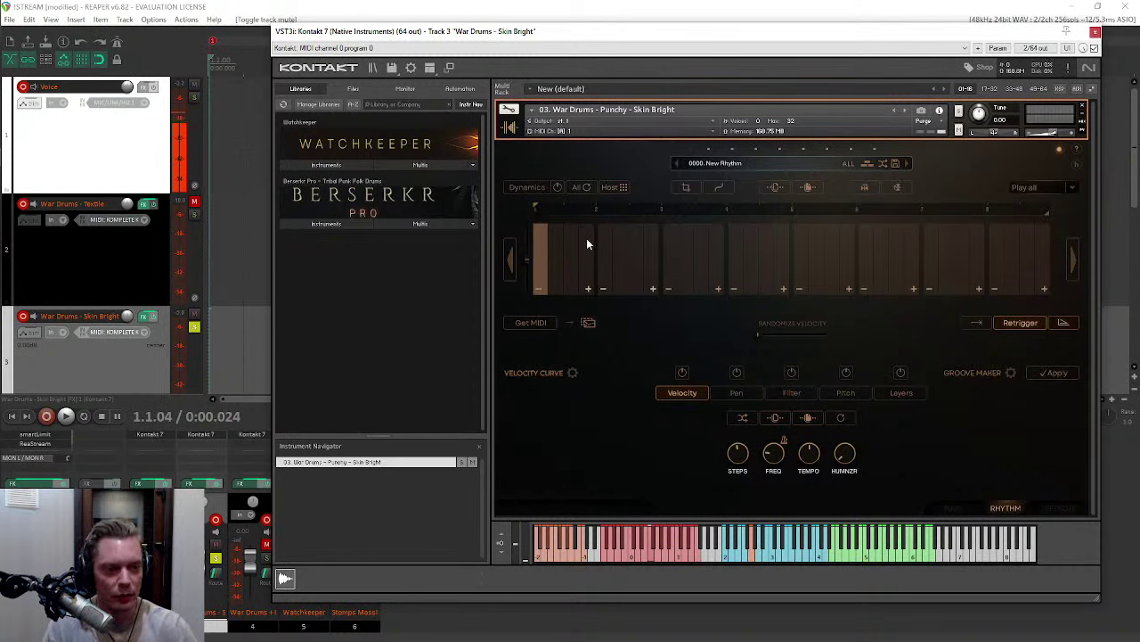
{"action": "left_click_drag", "start_coordinate": [586, 237], "coordinate": [586, 226]}
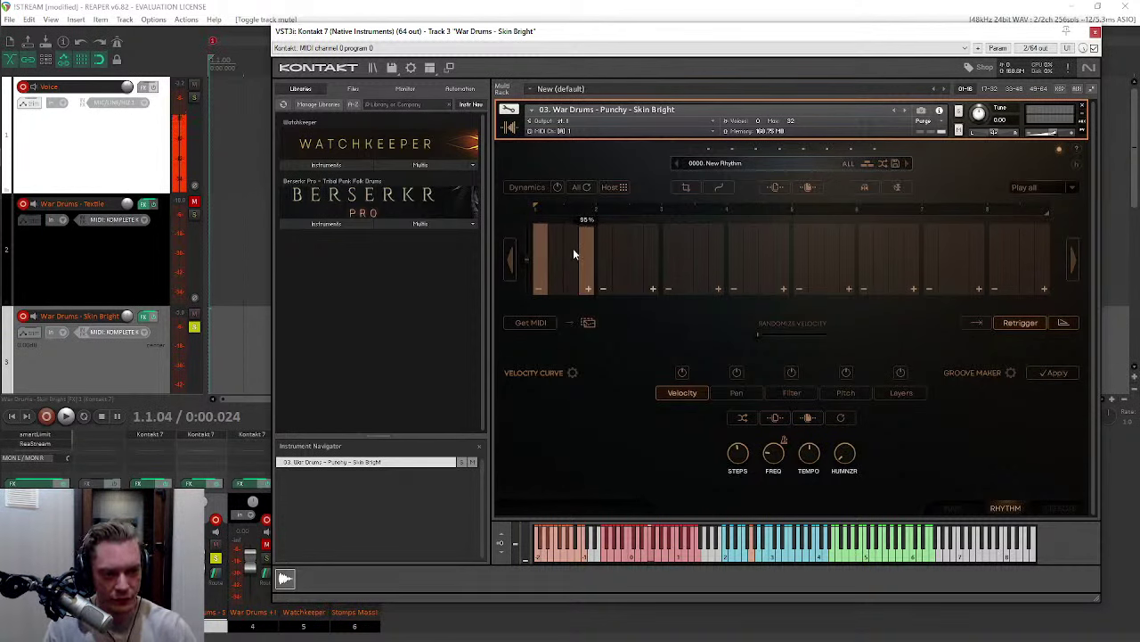
{"action": "left_click_drag", "start_coordinate": [636, 256], "coordinate": [640, 234]}
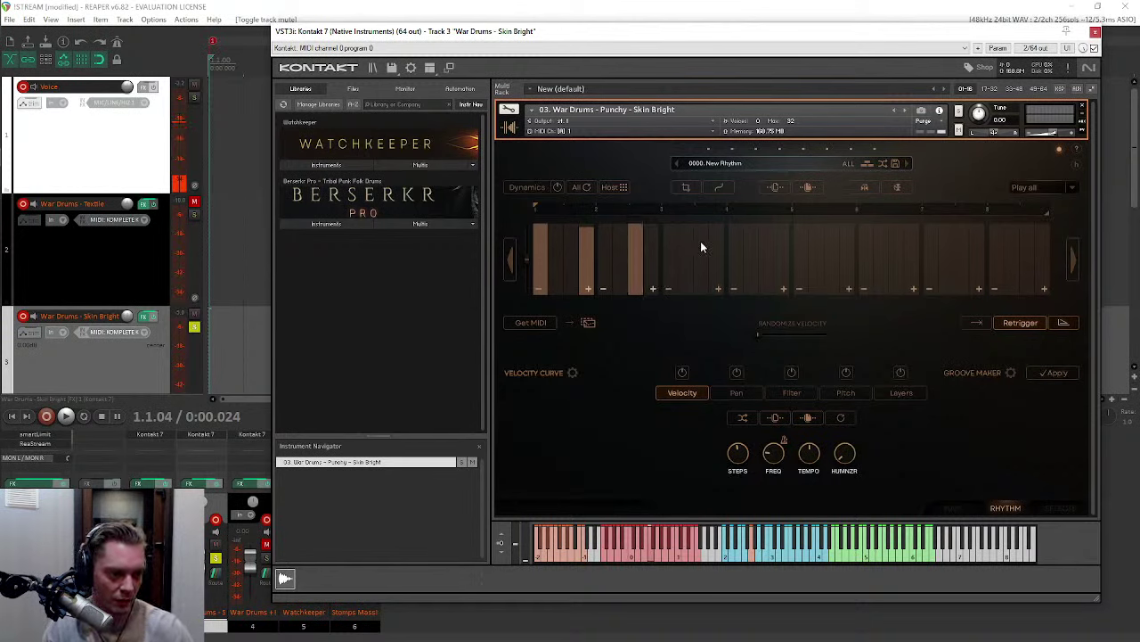
{"action": "left_click_drag", "start_coordinate": [701, 241], "coordinate": [701, 222]}
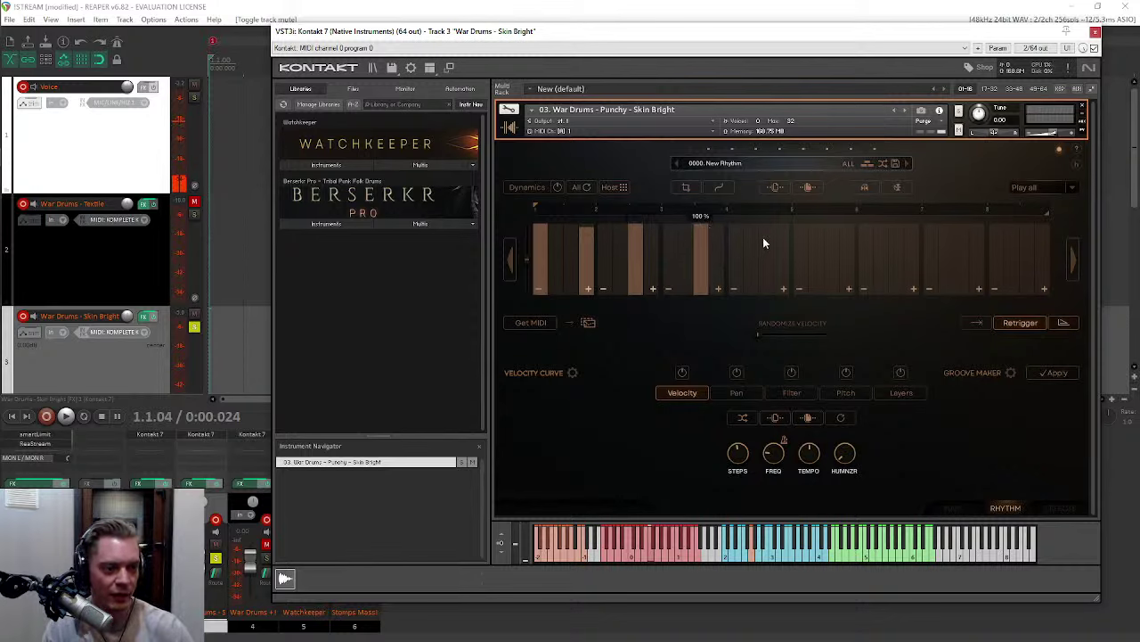
{"action": "left_click_drag", "start_coordinate": [763, 237], "coordinate": [765, 221]}
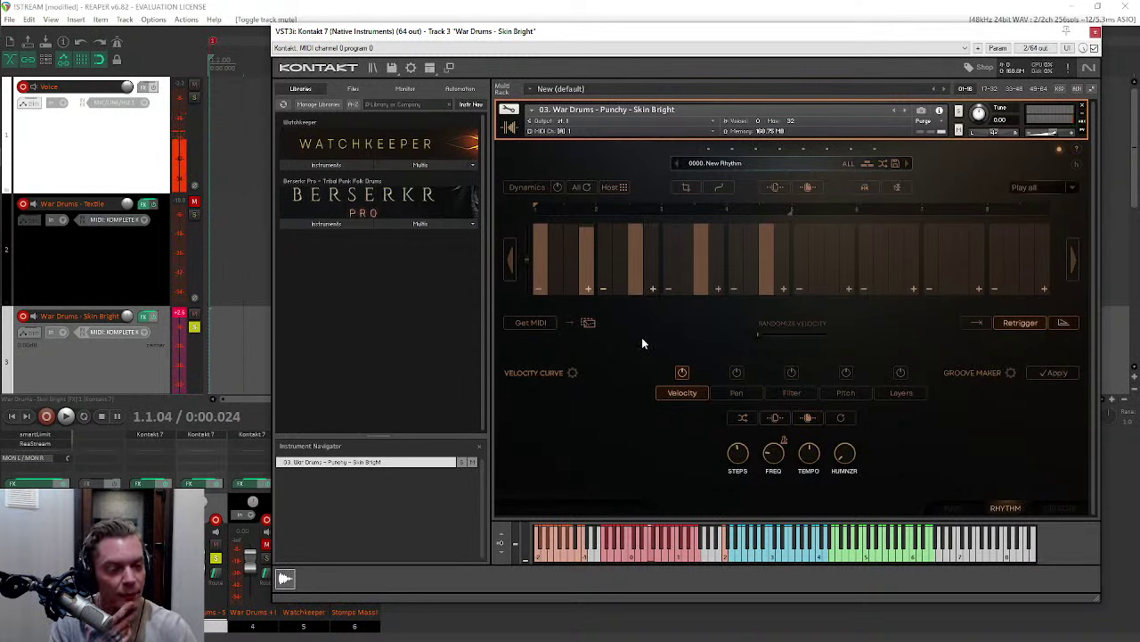
Step: Fill the gaps in the first four beats with low-velocity ghost hits, raising step 3 to 61% and step 10 higher
{"action": "mouse_move", "coordinate": [555, 303]}
{"action": "left_mouse_down"}
{"action": "mouse_move", "coordinate": [606, 296]}
{"action": "mouse_move", "coordinate": [605, 277]}
{"action": "mouse_move", "coordinate": [607, 292]}
{"action": "mouse_move", "coordinate": [651, 282]}
{"action": "mouse_move", "coordinate": [669, 291]}
{"action": "mouse_move", "coordinate": [670, 280]}
{"action": "mouse_move", "coordinate": [720, 291]}
{"action": "mouse_move", "coordinate": [736, 280]}
{"action": "mouse_move", "coordinate": [785, 285]}
{"action": "left_mouse_up"}
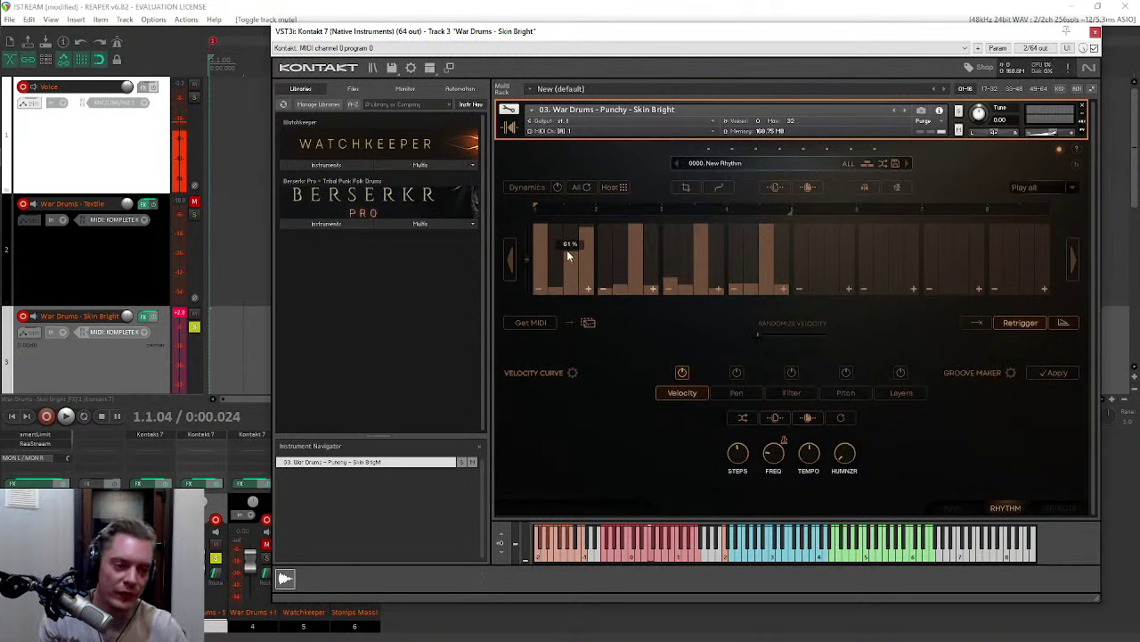
{"action": "left_click", "coordinate": [687, 247]}
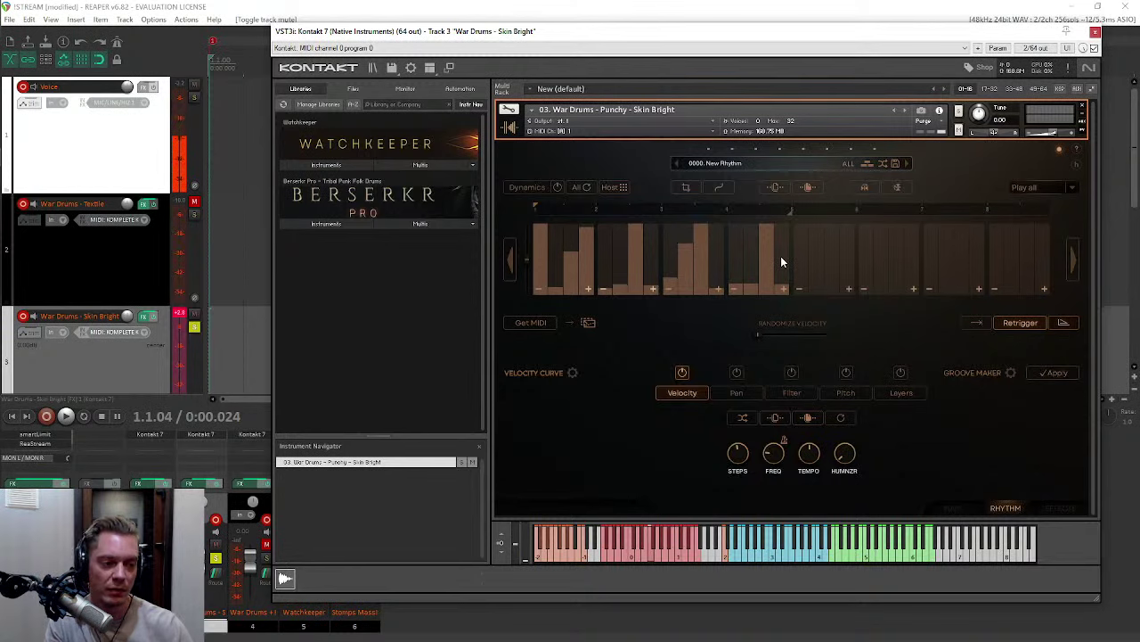
Step: Lengthen the rhythm to 16 beats, extend the loop over its full length and repeat the four-beat pattern across it
{"action": "mouse_move", "coordinate": [783, 265]}
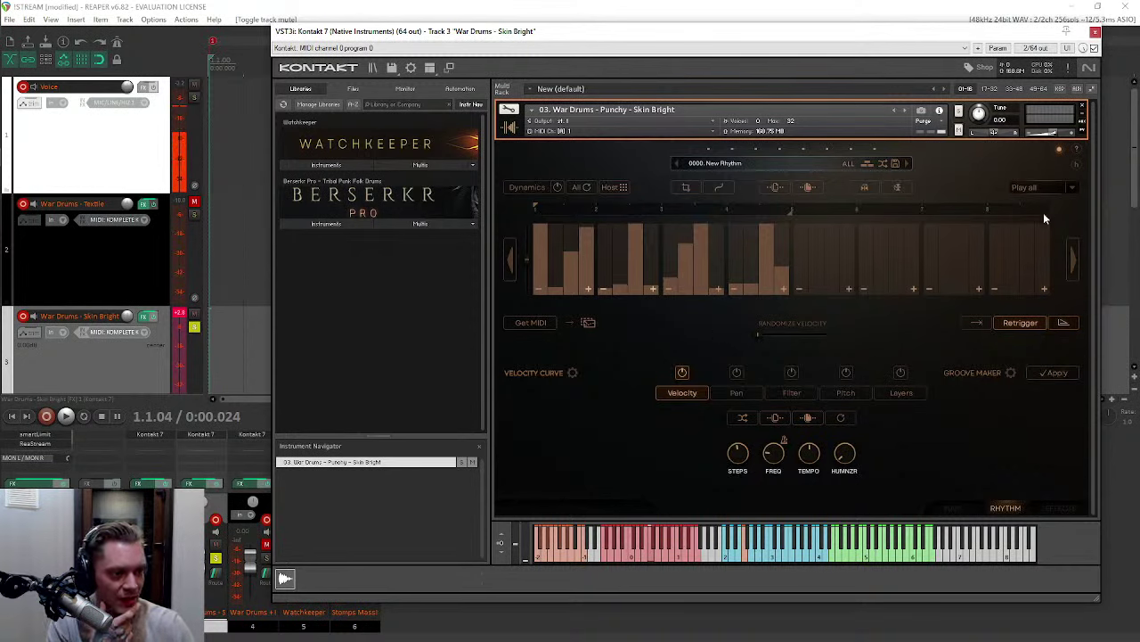
{"action": "left_click", "coordinate": [597, 209]}
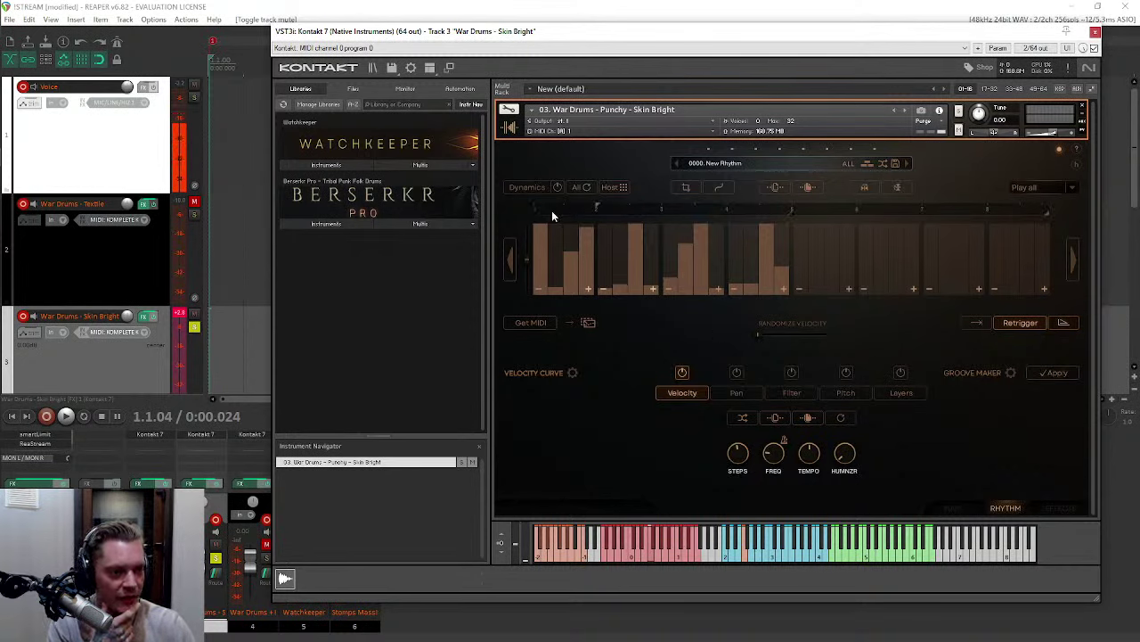
{"action": "left_click", "coordinate": [543, 207]}
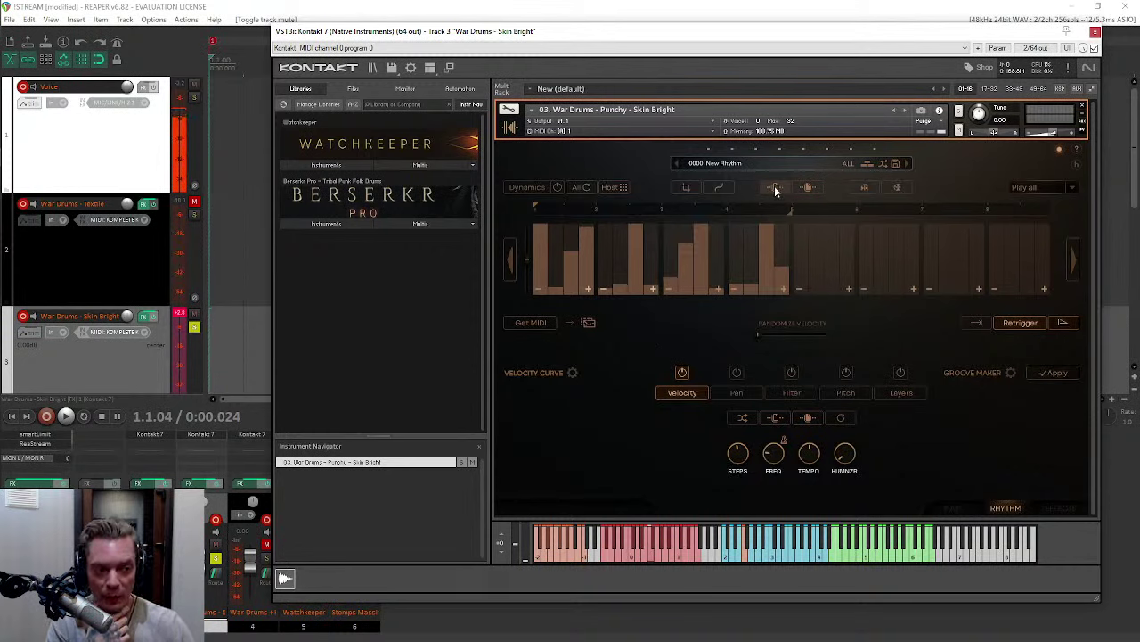
{"action": "left_click_drag", "start_coordinate": [740, 464], "coordinate": [764, 306]}
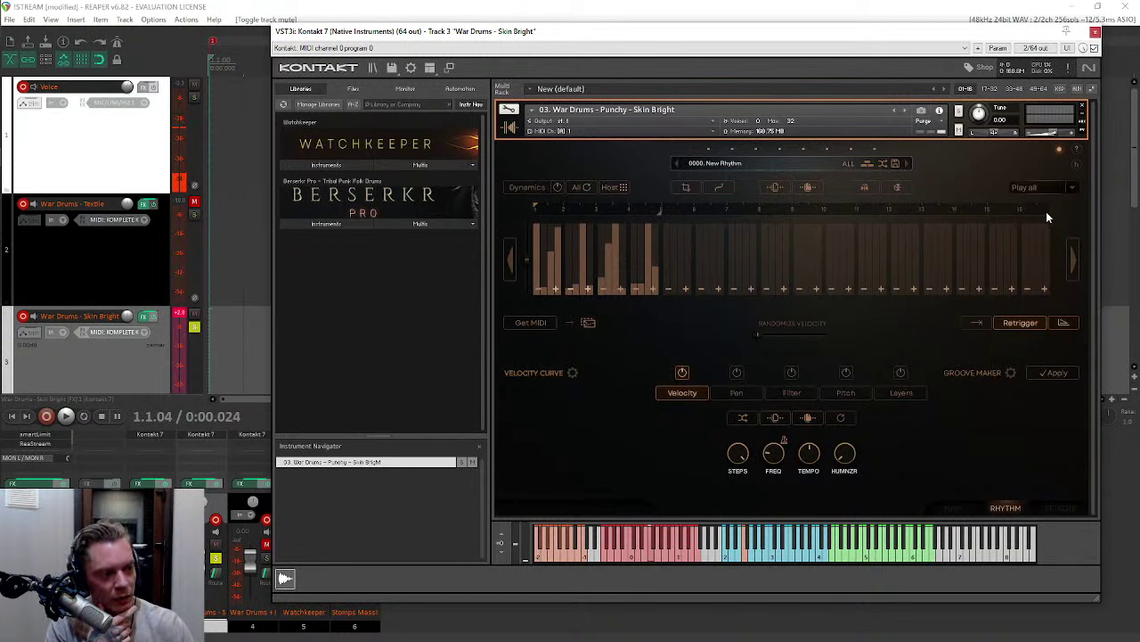
{"action": "left_click_drag", "start_coordinate": [1047, 212], "coordinate": [1053, 214]}
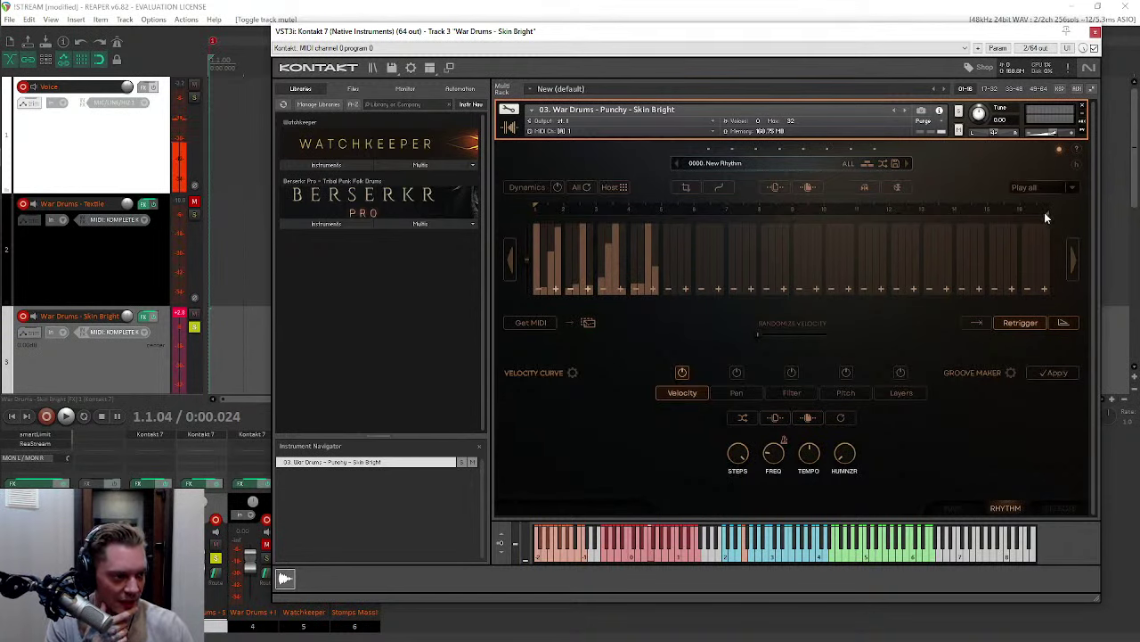
{"action": "left_click", "coordinate": [807, 187]}
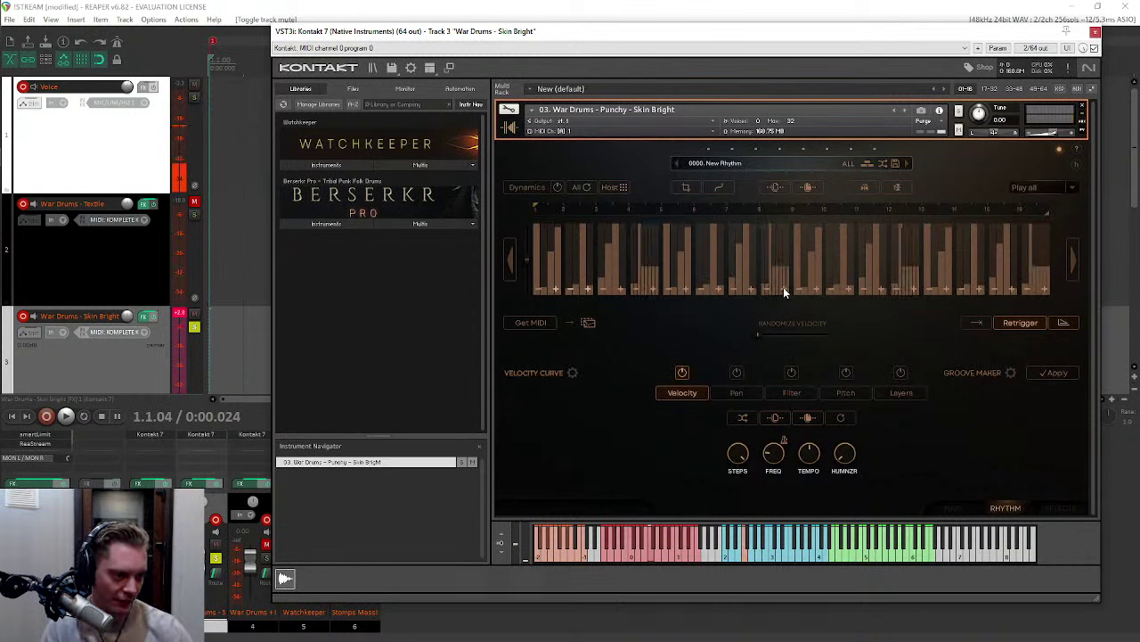
Step: Shape the subdivided hits in beats 4, 8 and 12 into rising velocity ramps and those in beat 16 into a falling ramp
{"action": "left_click_drag", "start_coordinate": [640, 231], "coordinate": [648, 284]}
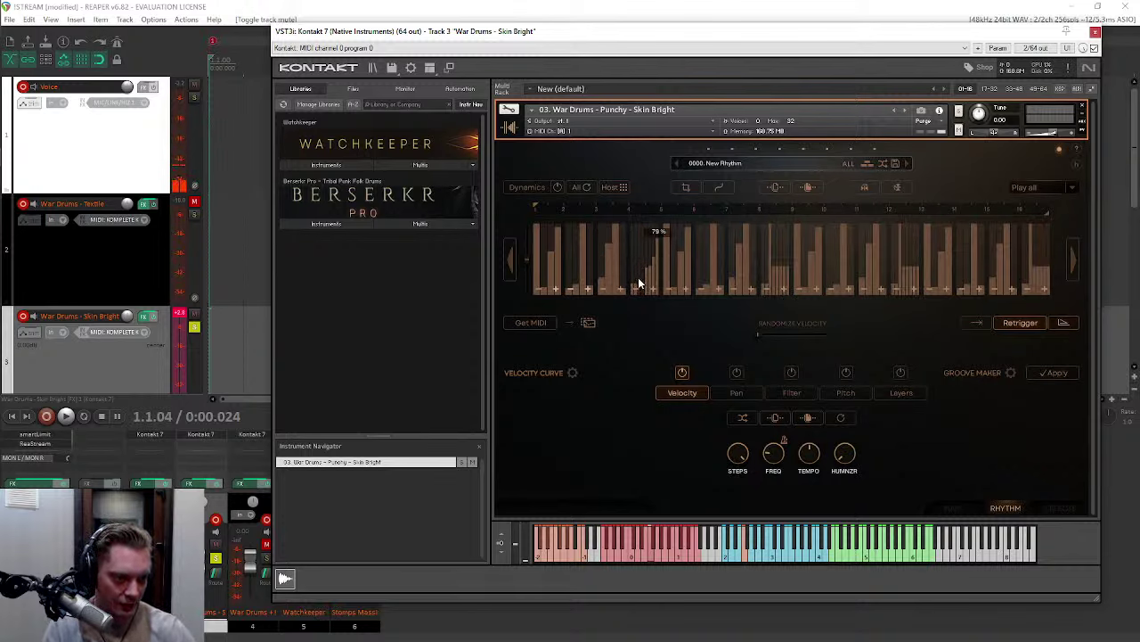
{"action": "left_click_drag", "start_coordinate": [771, 265], "coordinate": [792, 229]}
{"action": "left_click_drag", "start_coordinate": [900, 241], "coordinate": [897, 293]}
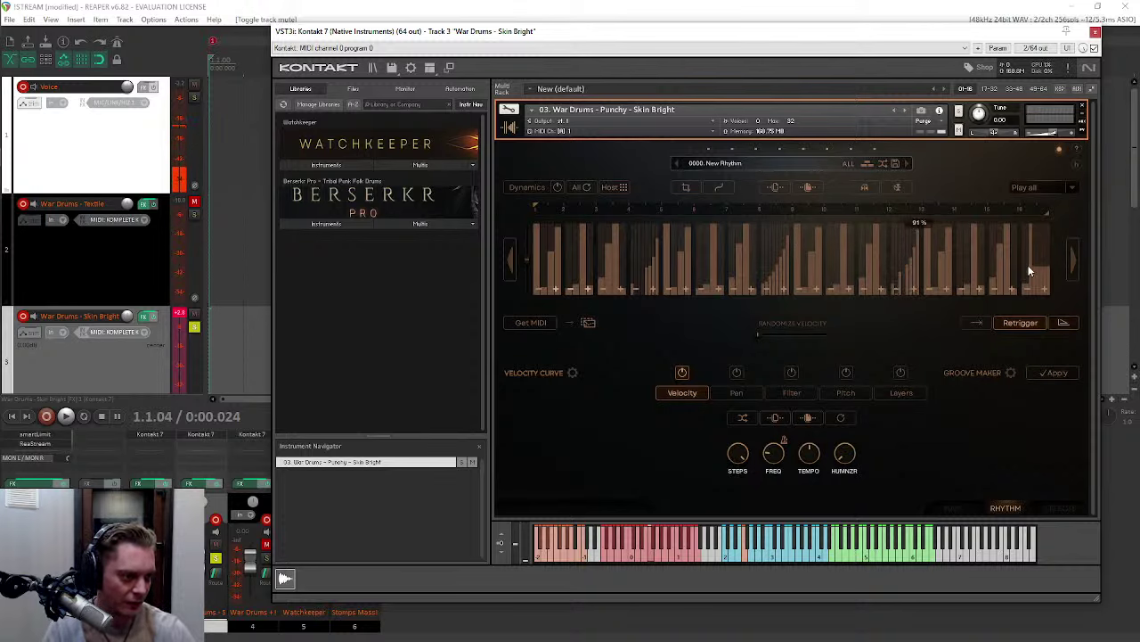
{"action": "left_click_drag", "start_coordinate": [1025, 225], "coordinate": [1044, 255]}
{"action": "left_click", "coordinate": [678, 373]}
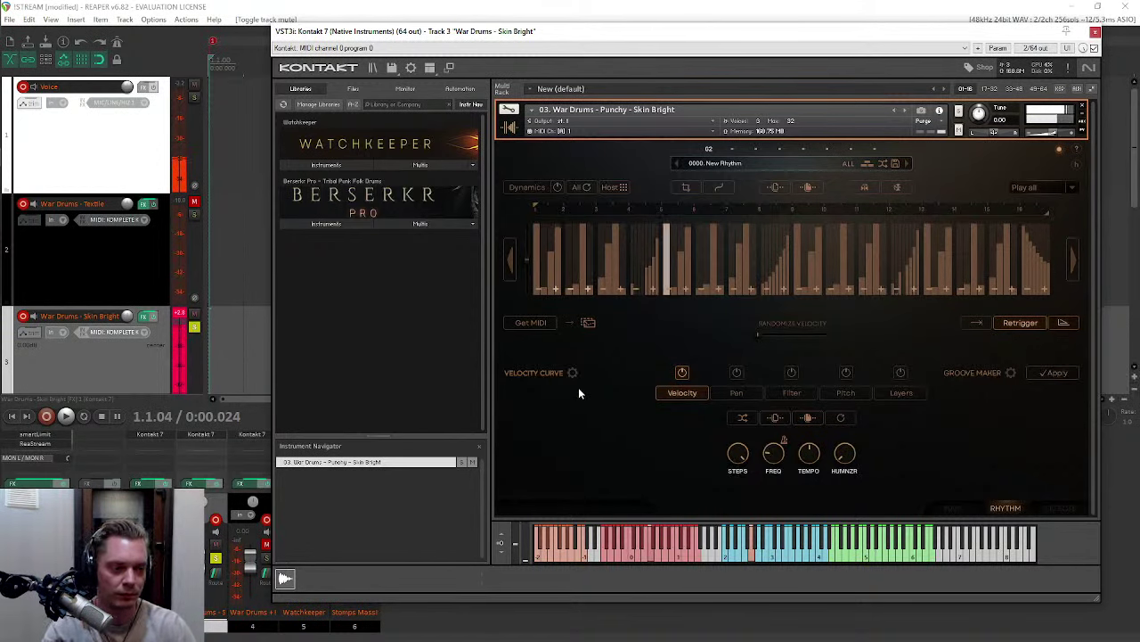
Step: Add a small amount of velocity randomization and a touch of humanizing to the rhythm
{"action": "left_click", "coordinate": [764, 334]}
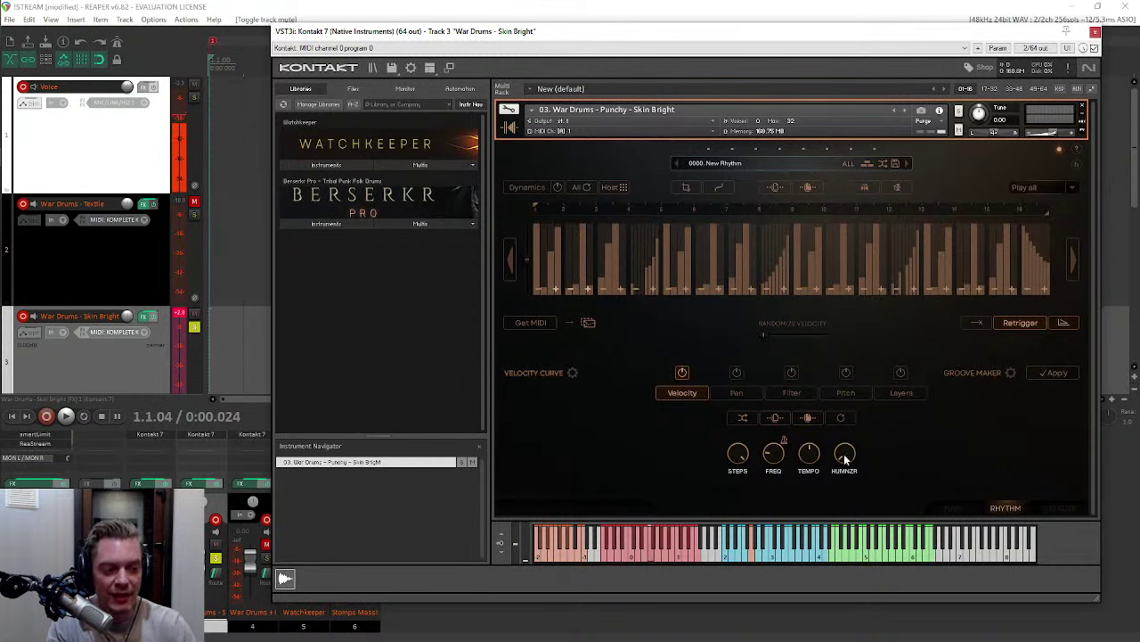
{"action": "mouse_move", "coordinate": [846, 456]}
{"action": "scroll", "coordinate": [845, 455], "scroll_direction": "up", "scroll_amount": 1}
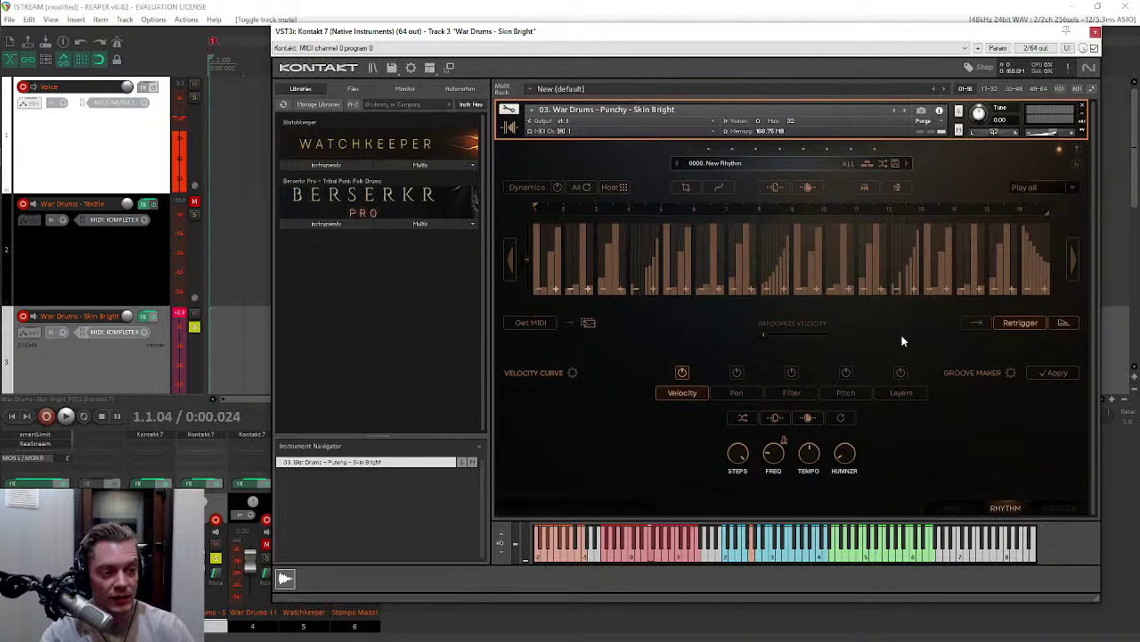
Step: Try out the Retrigger setting, leaving it on, and switch the playback option beside it to its alternative mode
{"action": "left_click", "coordinate": [1016, 323]}
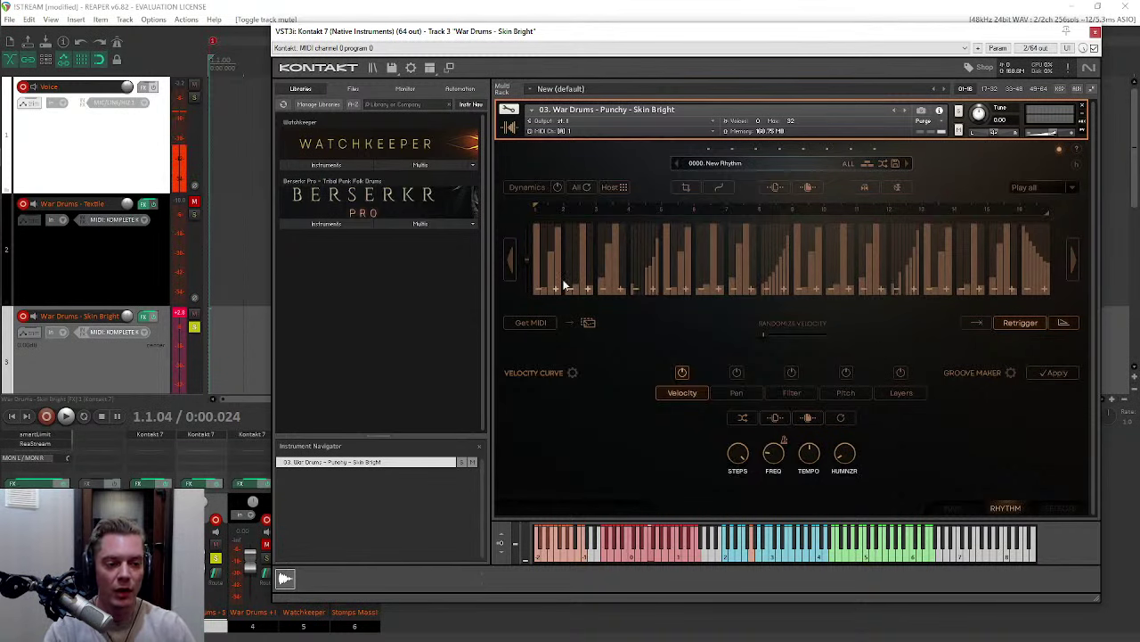
{"action": "left_click", "coordinate": [1066, 324]}
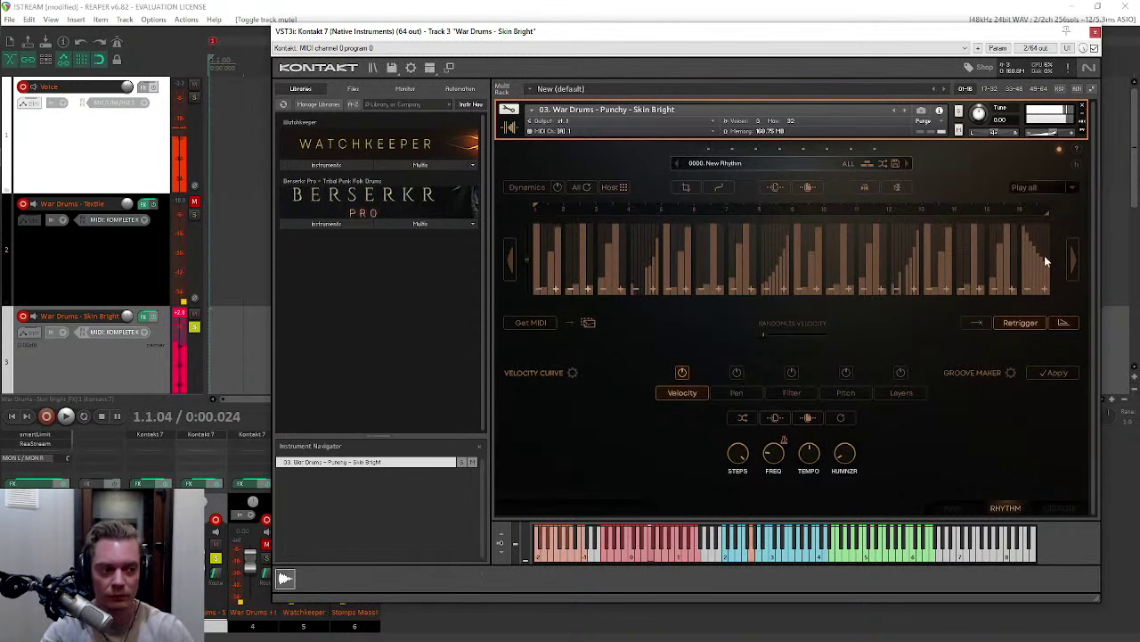
{"action": "left_click", "coordinate": [1065, 323]}
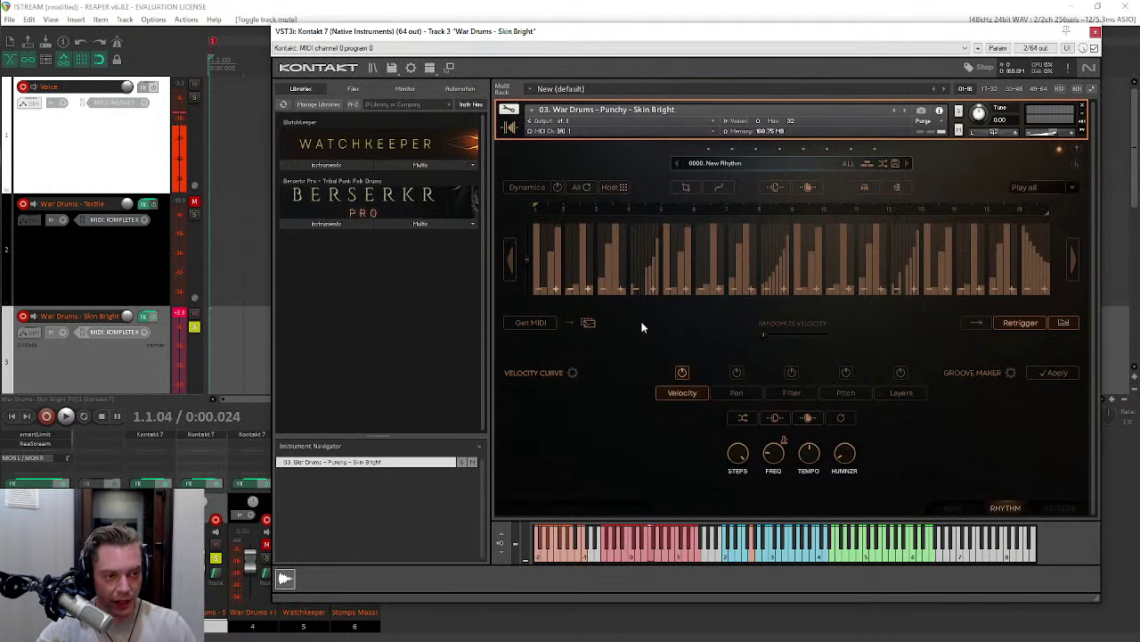
Step: Paste the rhythm pattern into the Filter lane, with the lane enabled, and set its filter sensitivity to 24%
{"action": "left_click", "coordinate": [792, 393]}
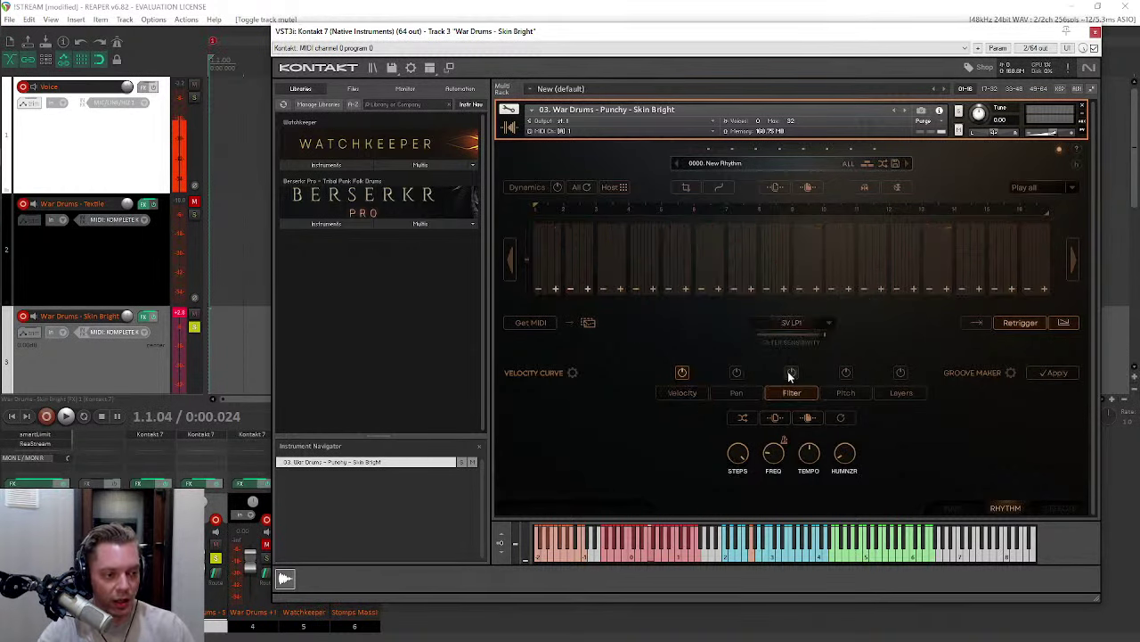
{"action": "left_click", "coordinate": [810, 420]}
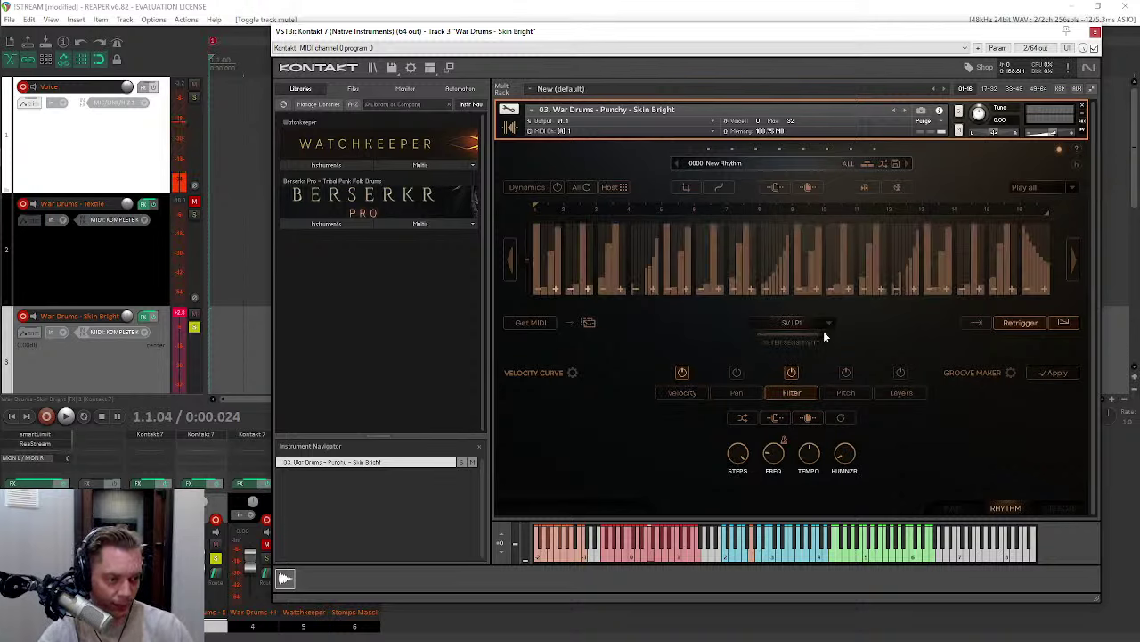
{"action": "left_click_drag", "start_coordinate": [824, 330], "coordinate": [737, 351]}
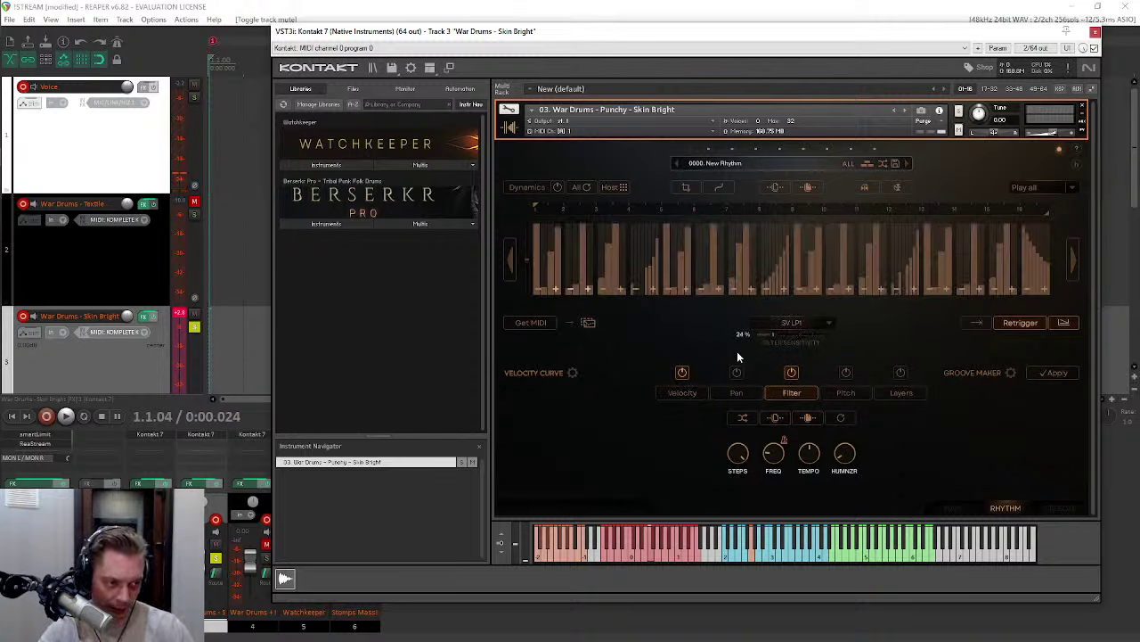
Step: Browse the filter types for the Filter lane, including Highpass and Peak / Notch, and keep SV LP1
{"action": "left_click", "coordinate": [796, 323]}
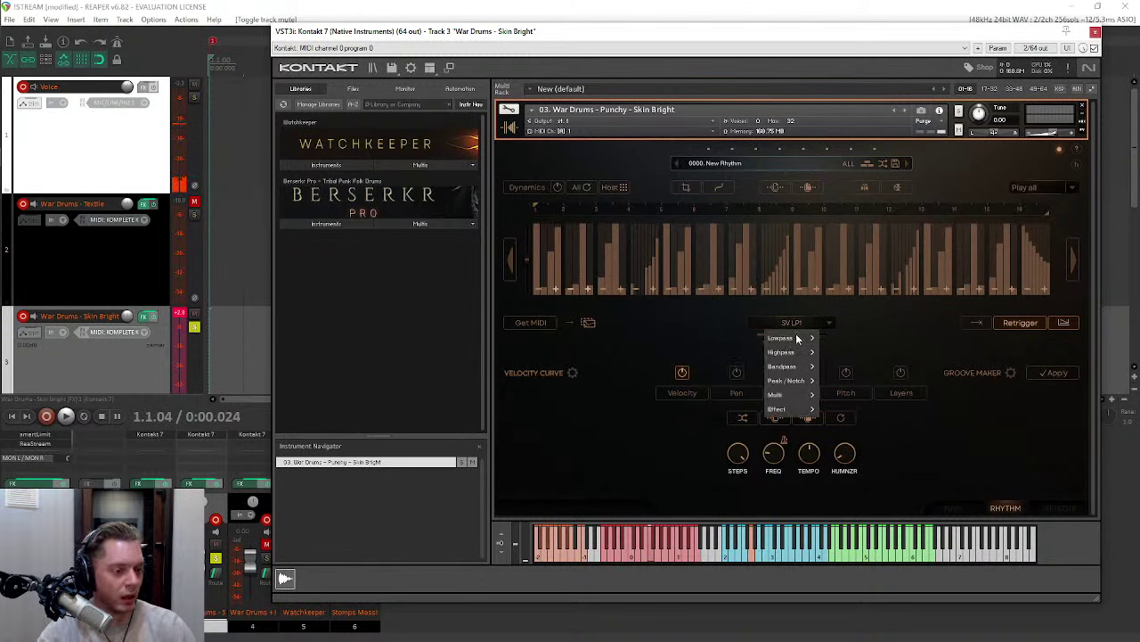
{"action": "mouse_move", "coordinate": [792, 341]}
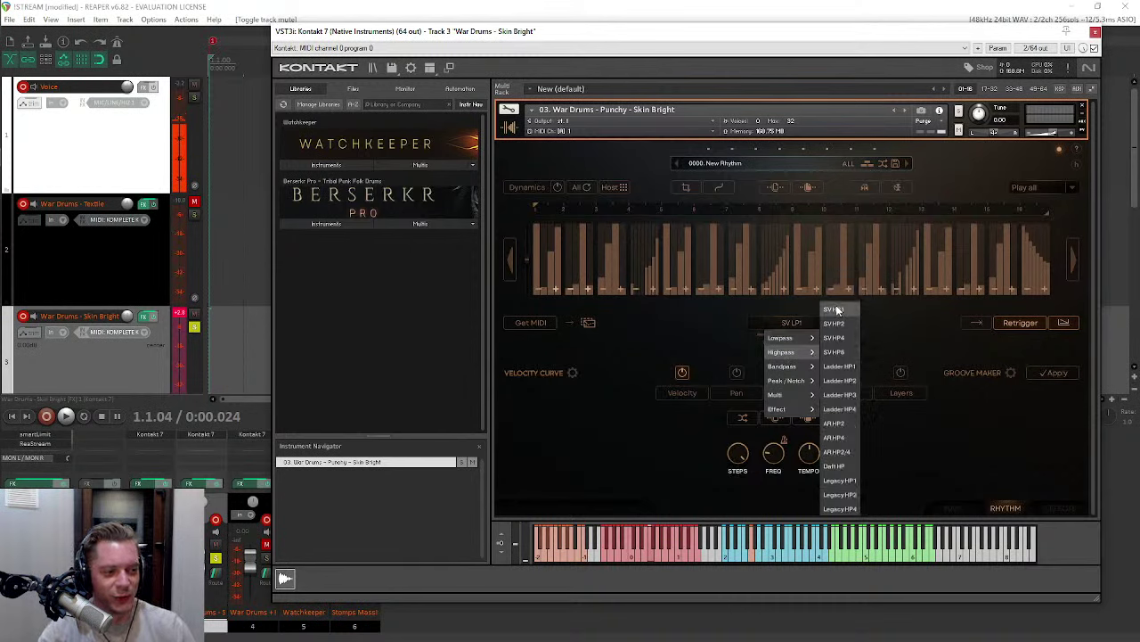
{"action": "mouse_move", "coordinate": [797, 380]}
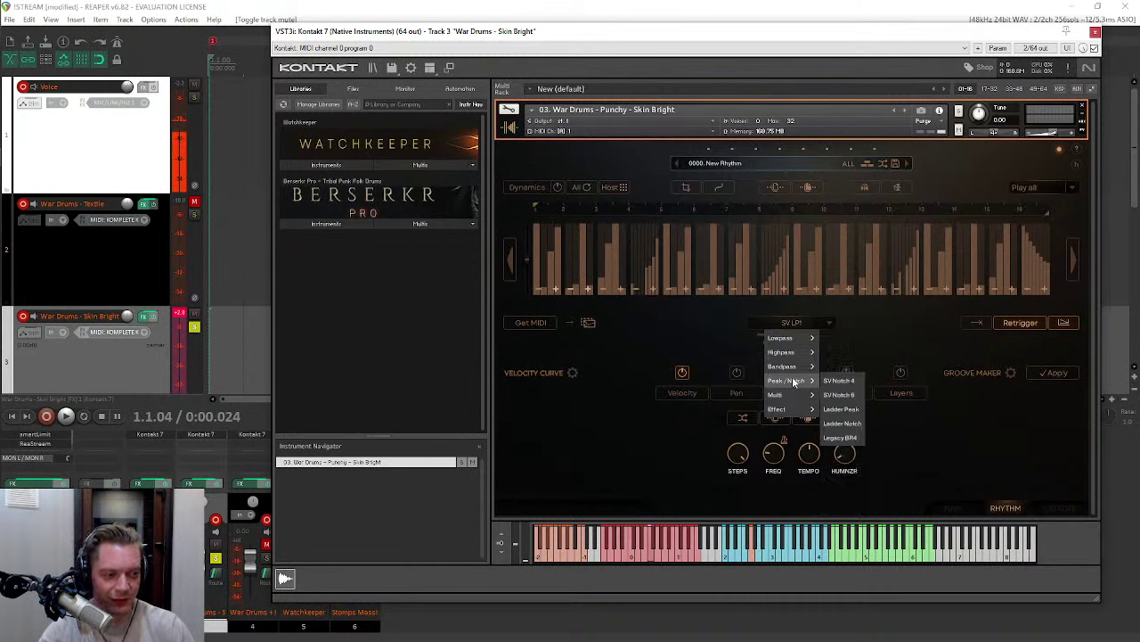
{"action": "left_click", "coordinate": [687, 337]}
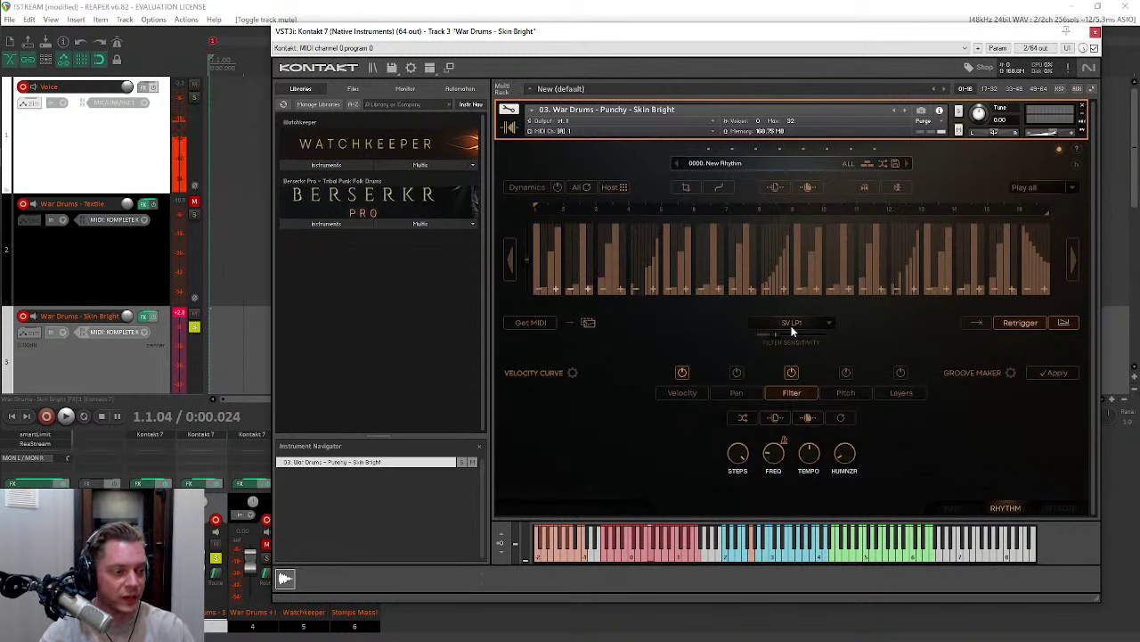
{"action": "left_click", "coordinate": [791, 324]}
{"action": "left_click", "coordinate": [676, 333]}
Step: Audition the rhythm with its filter modulation and raise the filter sensitivity slightly
{"action": "left_click", "coordinate": [679, 395]}
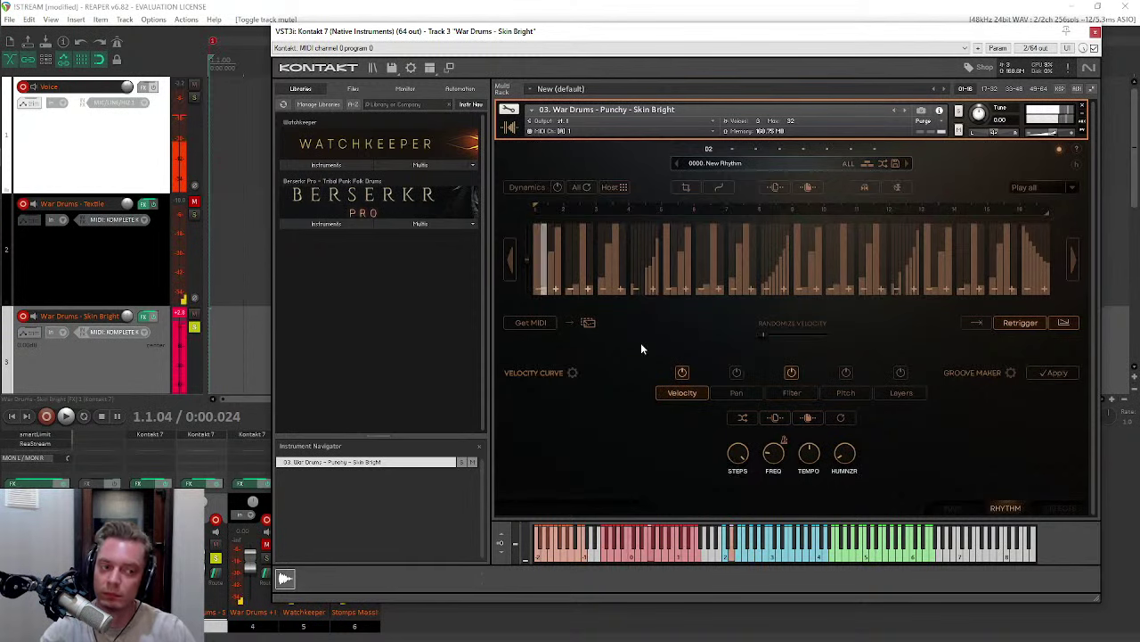
{"action": "left_click", "coordinate": [792, 393]}
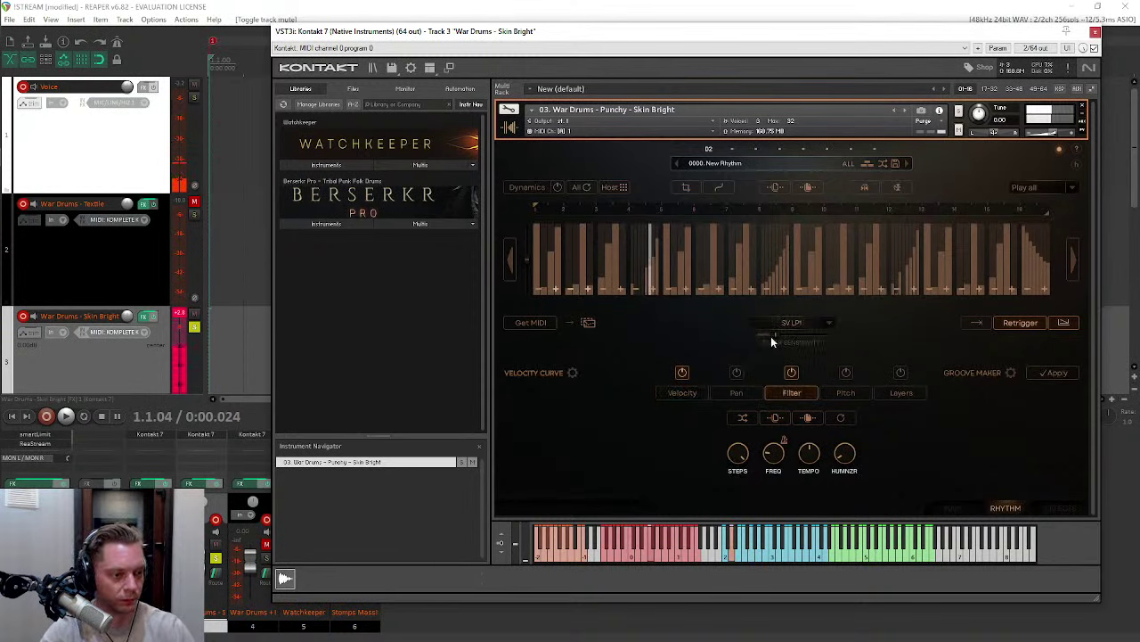
{"action": "left_click_drag", "start_coordinate": [784, 333], "coordinate": [789, 334]}
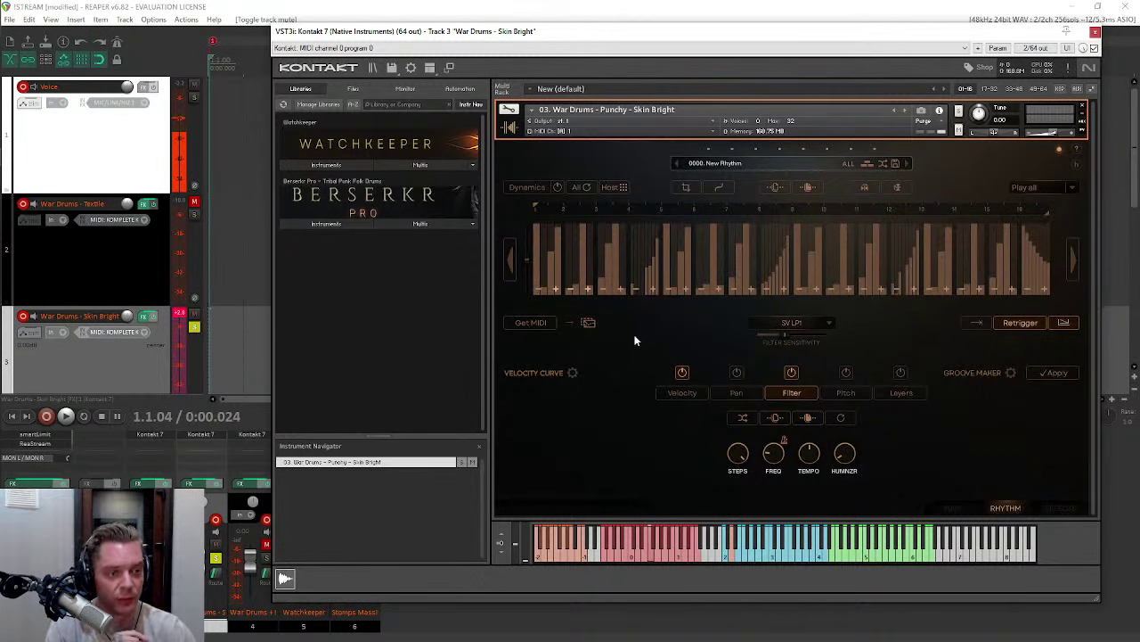
Step: Draw an undulating velocity curve across all 16 beats in the Dynamics view in Passive mode, set sensitivity to 74% and enable the lane
{"action": "left_click", "coordinate": [525, 188]}
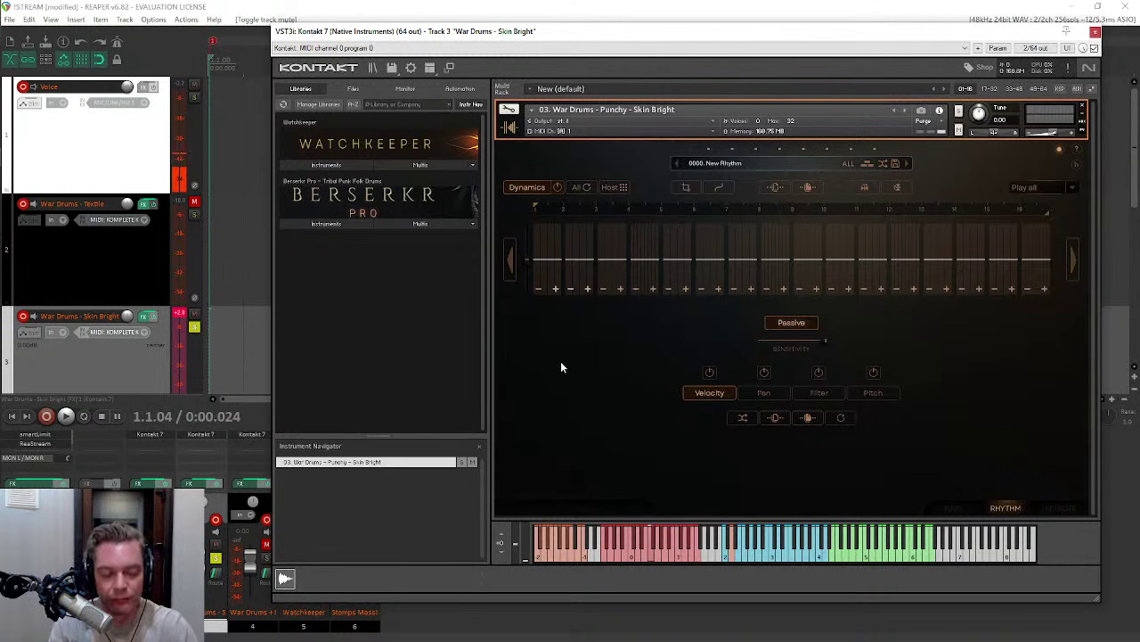
{"action": "left_click", "coordinate": [789, 324]}
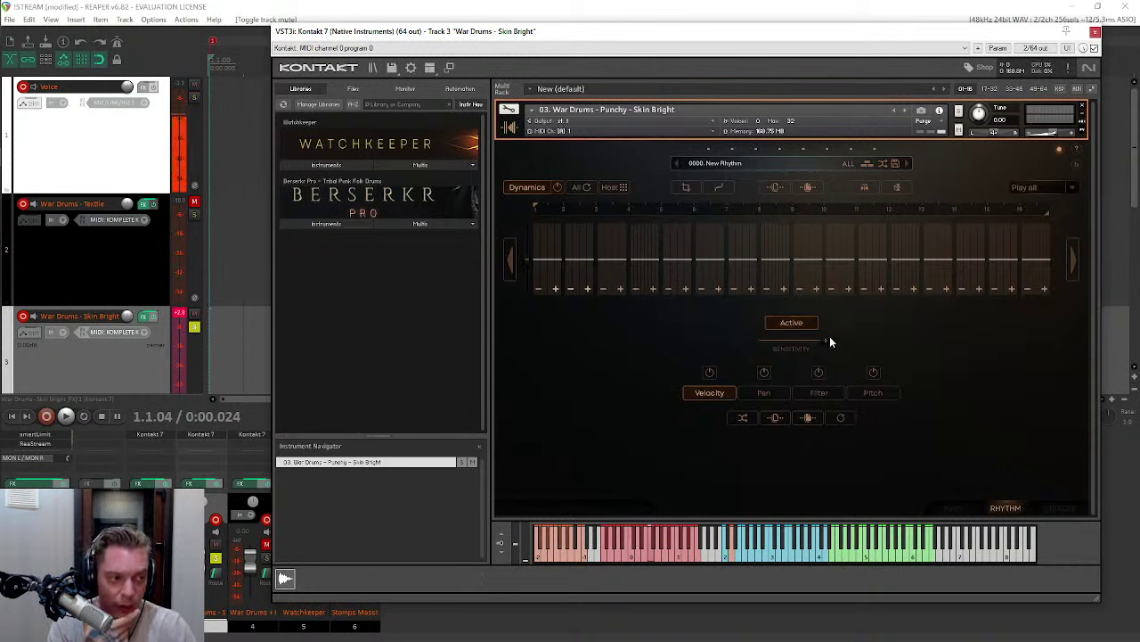
{"action": "left_click", "coordinate": [792, 322]}
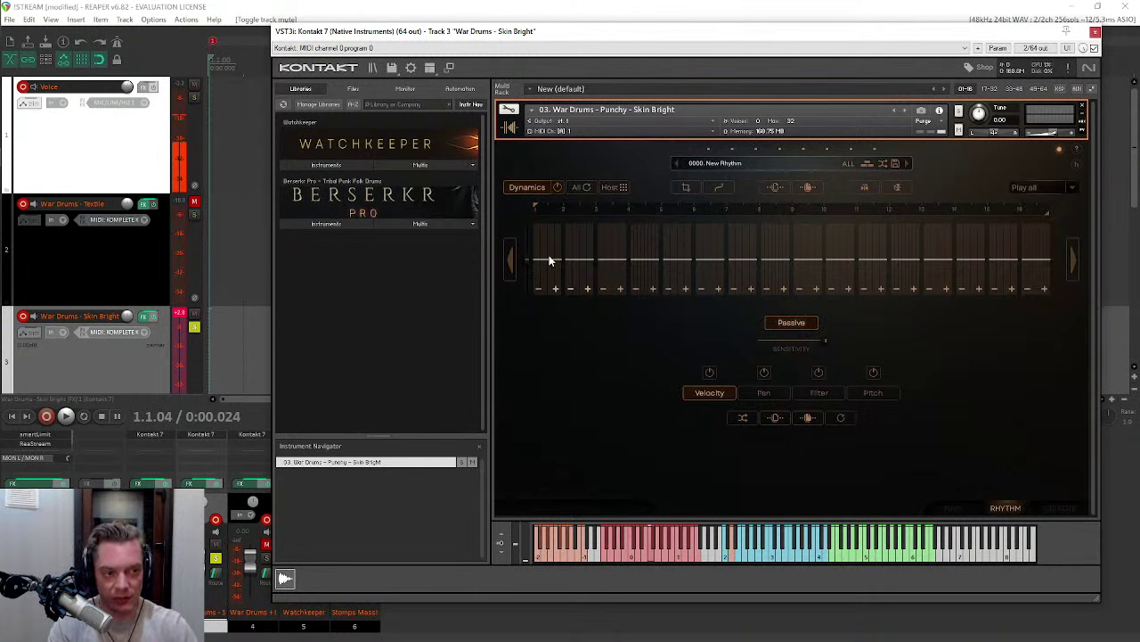
{"action": "left_click_drag", "start_coordinate": [534, 253], "coordinate": [580, 235]}
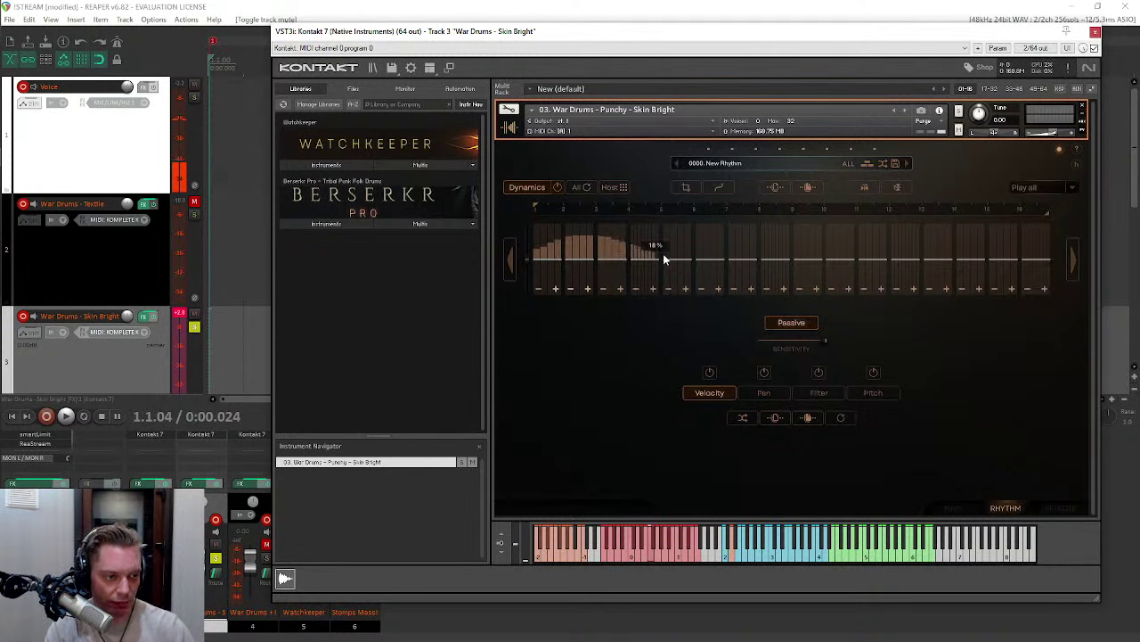
{"action": "mouse_move", "coordinate": [663, 255]}
{"action": "left_mouse_down"}
{"action": "mouse_move", "coordinate": [729, 262]}
{"action": "mouse_move", "coordinate": [804, 241]}
{"action": "mouse_move", "coordinate": [954, 270]}
{"action": "mouse_move", "coordinate": [1039, 240]}
{"action": "left_mouse_up"}
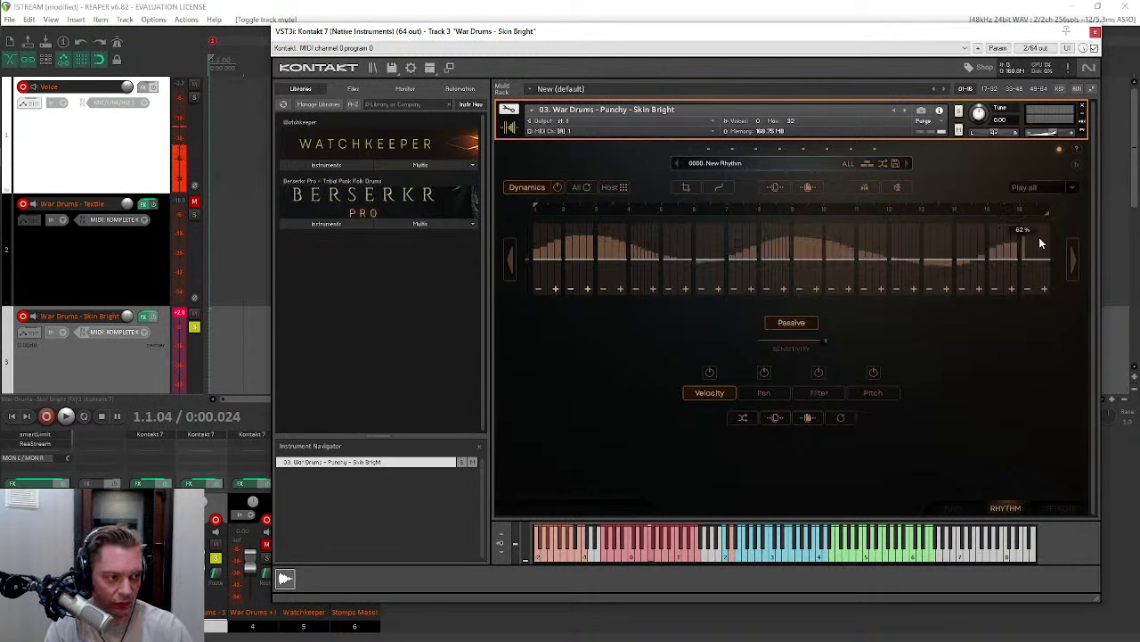
{"action": "left_click_drag", "start_coordinate": [823, 340], "coordinate": [808, 340]}
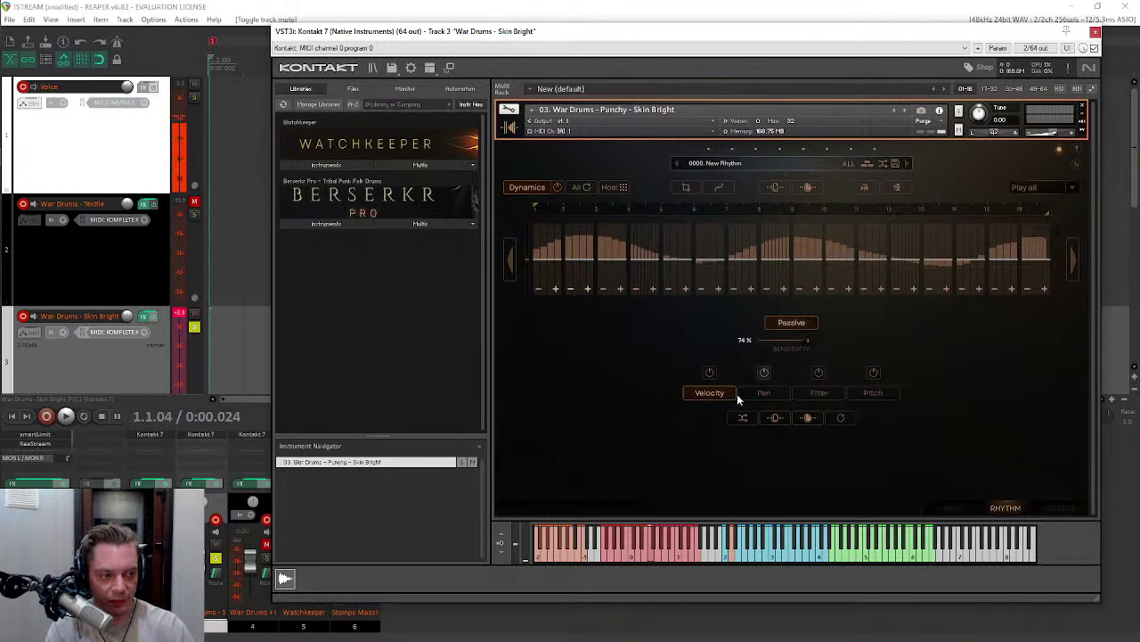
{"action": "left_click", "coordinate": [709, 373]}
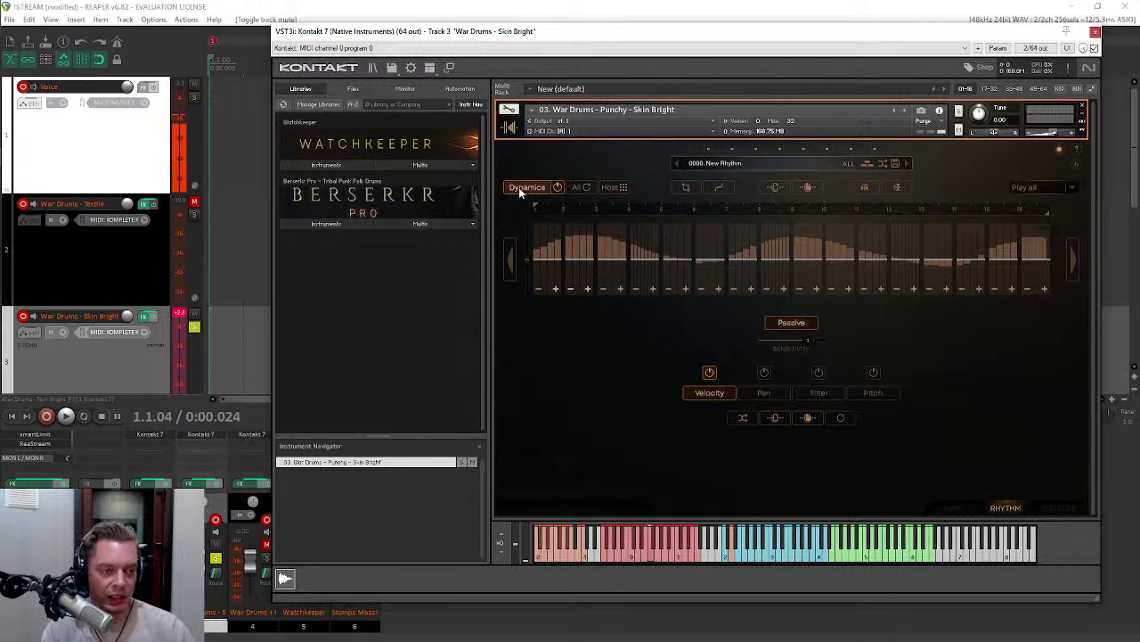
Step: Set the dynamics sensitivity to 100%, redraw the velocity curve mostly below the centre line up to beat 14 and return to the Filter lane
{"action": "left_click", "coordinate": [521, 190]}
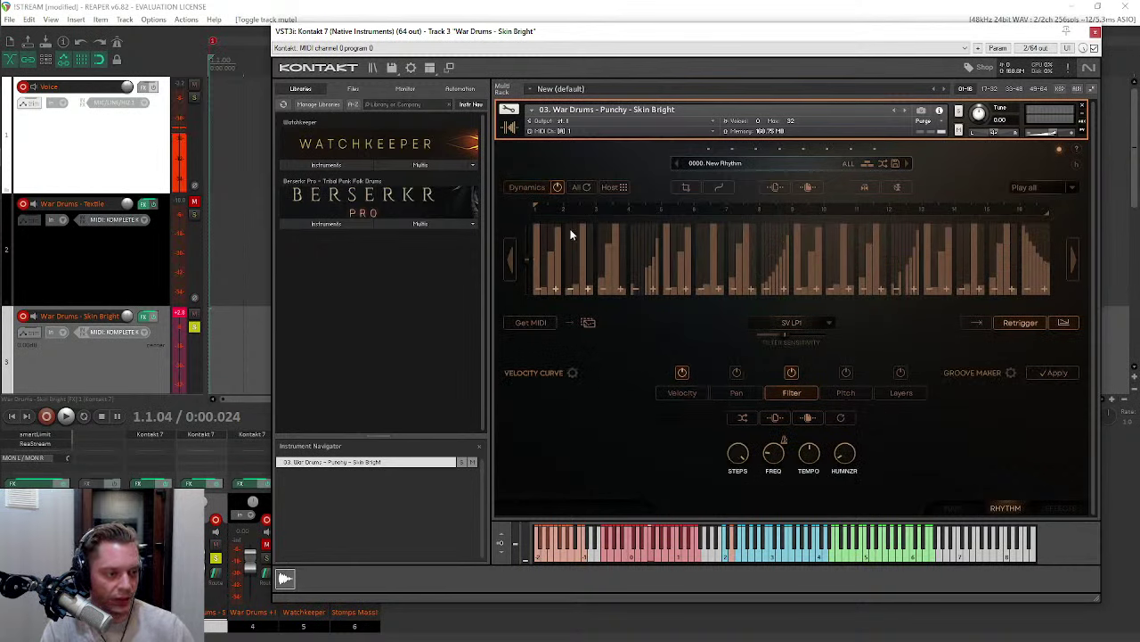
{"action": "left_click", "coordinate": [524, 187]}
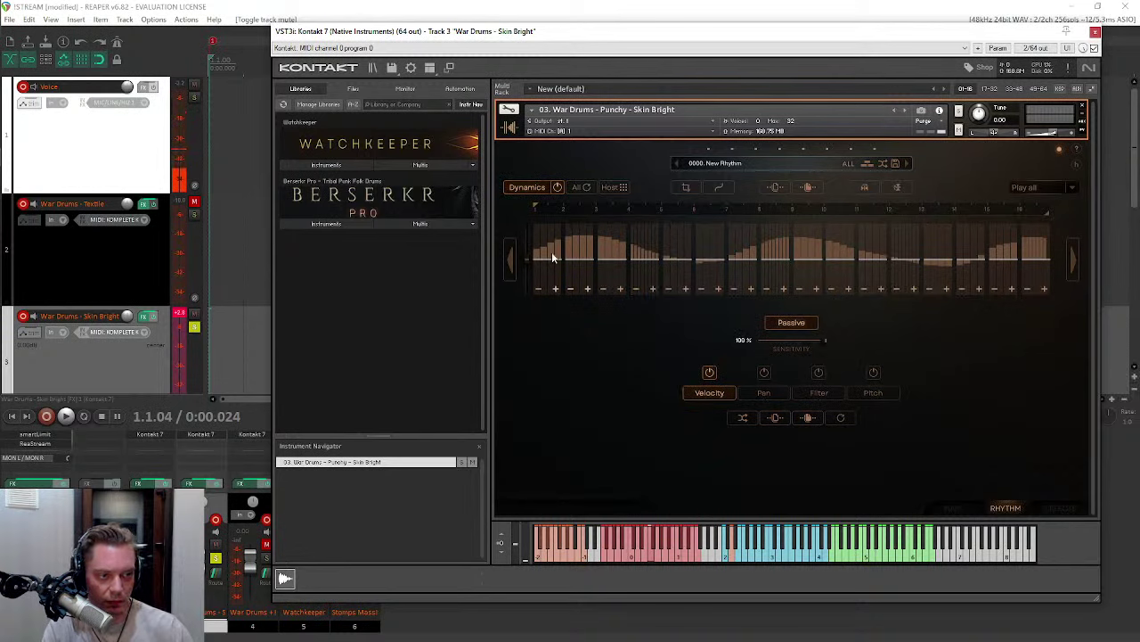
{"action": "mouse_move", "coordinate": [539, 258]}
{"action": "left_mouse_down"}
{"action": "mouse_move", "coordinate": [628, 293]}
{"action": "mouse_move", "coordinate": [672, 294]}
{"action": "mouse_move", "coordinate": [737, 266]}
{"action": "mouse_move", "coordinate": [905, 285]}
{"action": "mouse_move", "coordinate": [973, 265]}
{"action": "left_mouse_up"}
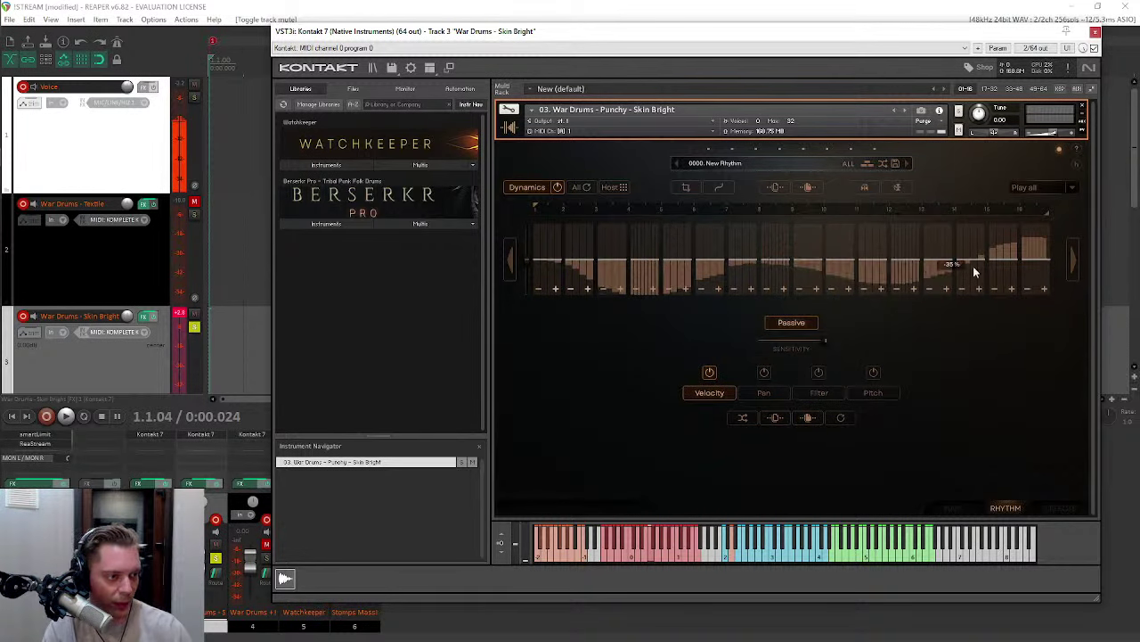
{"action": "left_click", "coordinate": [517, 186]}
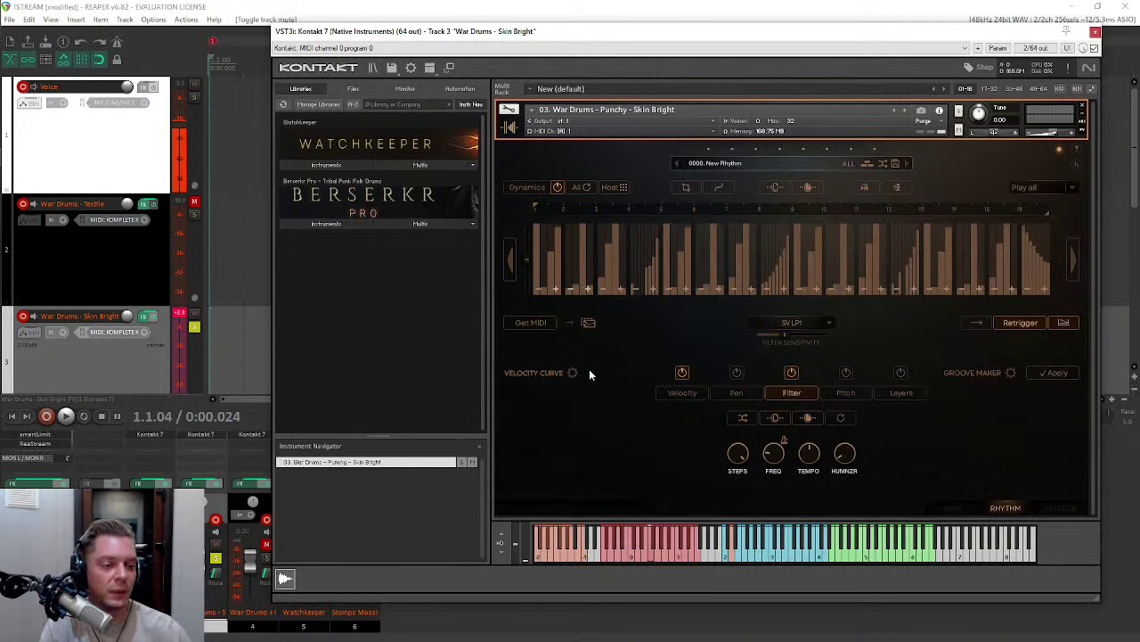
Step: Switch the Dynamics view to Active mode, raise beat 4's velocity steps above the centre line and show the rhythm's Velocity lane
{"action": "left_click", "coordinate": [529, 187]}
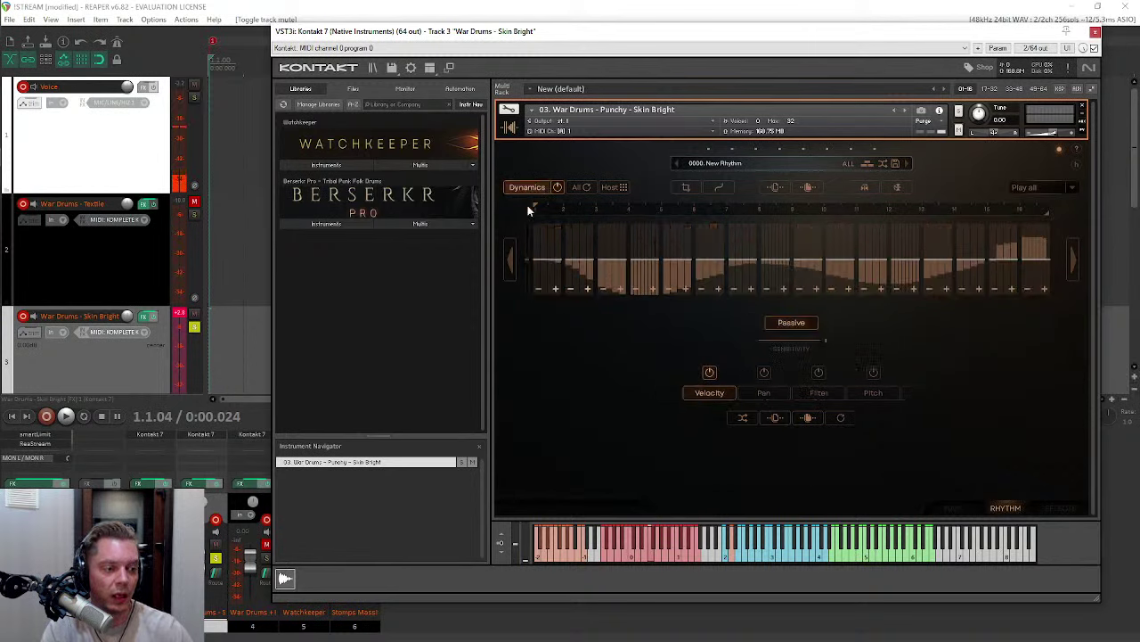
{"action": "left_click", "coordinate": [798, 326]}
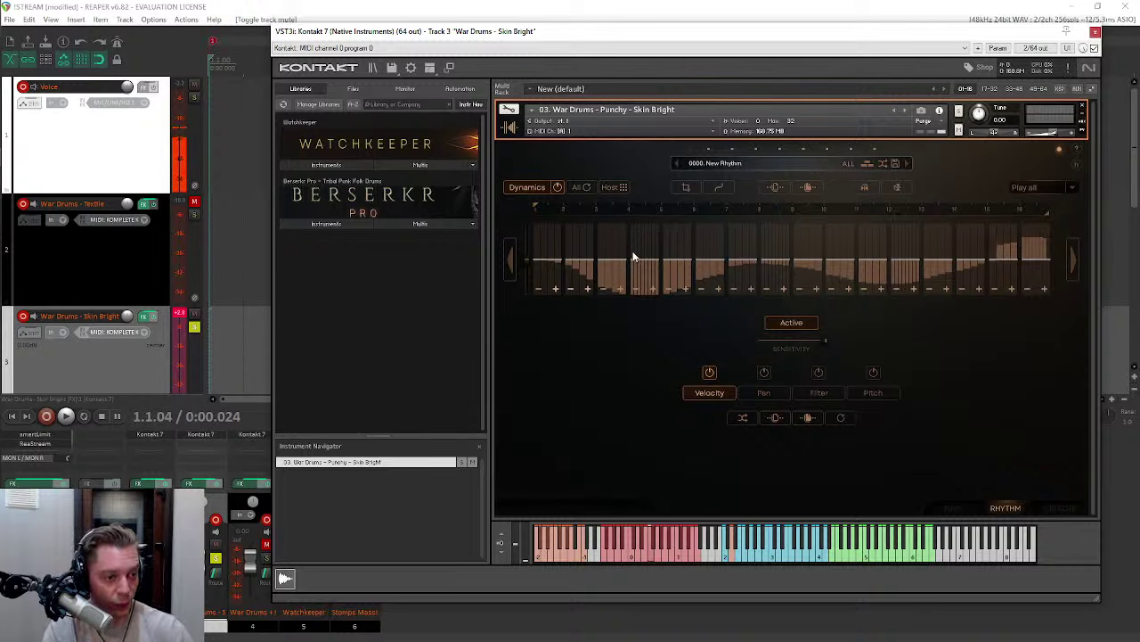
{"action": "left_click_drag", "start_coordinate": [630, 257], "coordinate": [652, 239]}
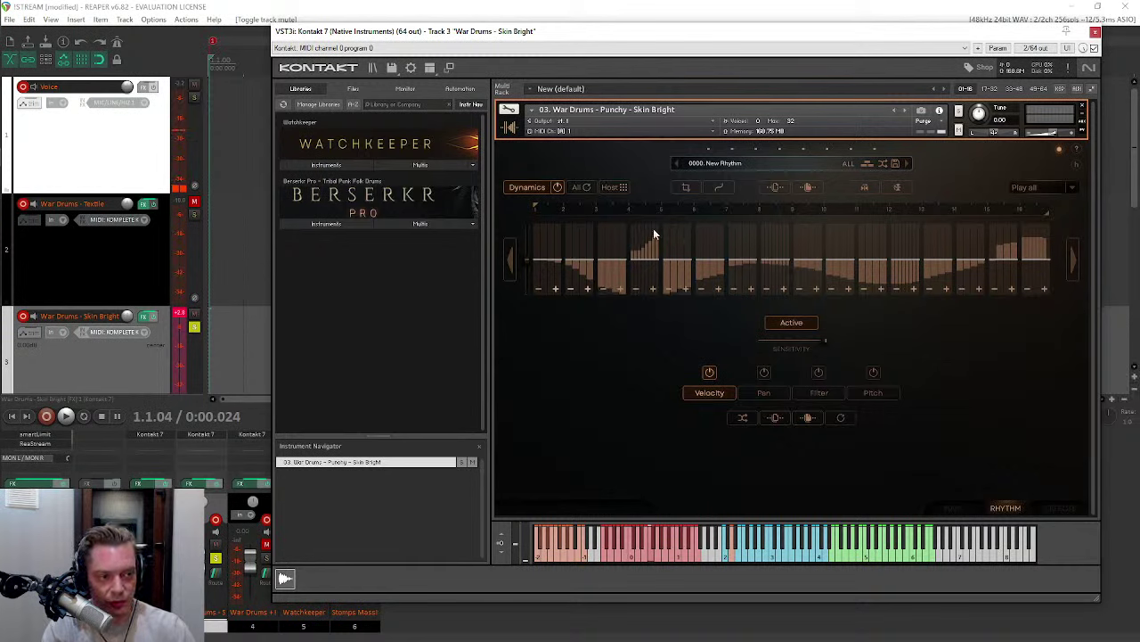
{"action": "left_click", "coordinate": [524, 187]}
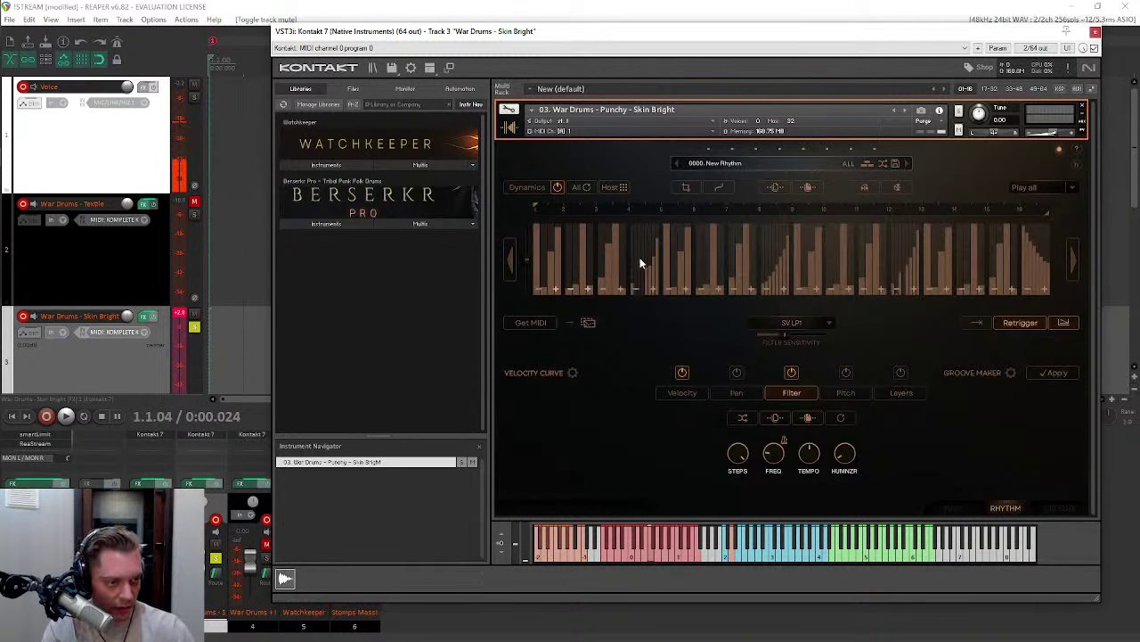
{"action": "left_click", "coordinate": [683, 392]}
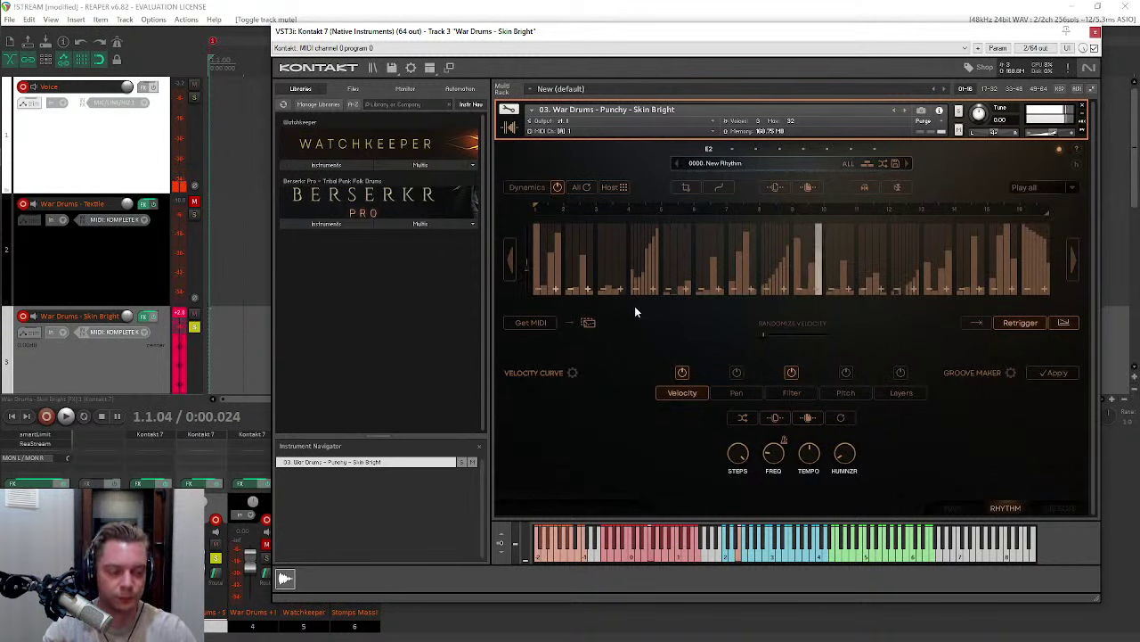
Step: Check the Dynamics velocity curve against the rhythm's Velocity lane and turn Dynamics off
{"action": "left_click", "coordinate": [527, 188]}
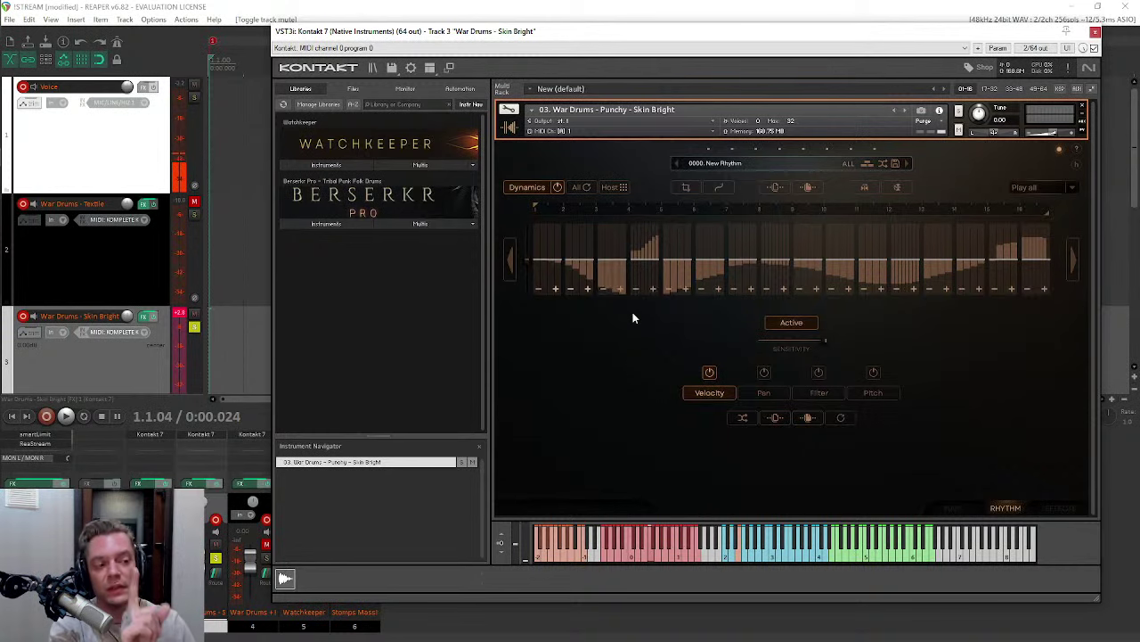
{"action": "left_click", "coordinate": [517, 186]}
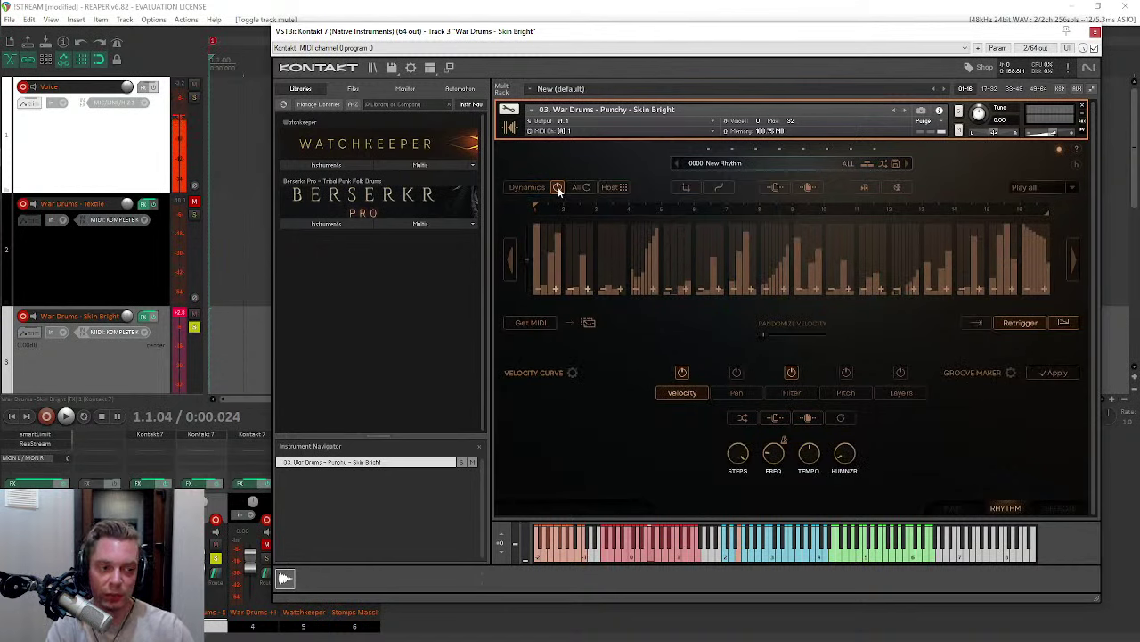
{"action": "left_click", "coordinate": [557, 188]}
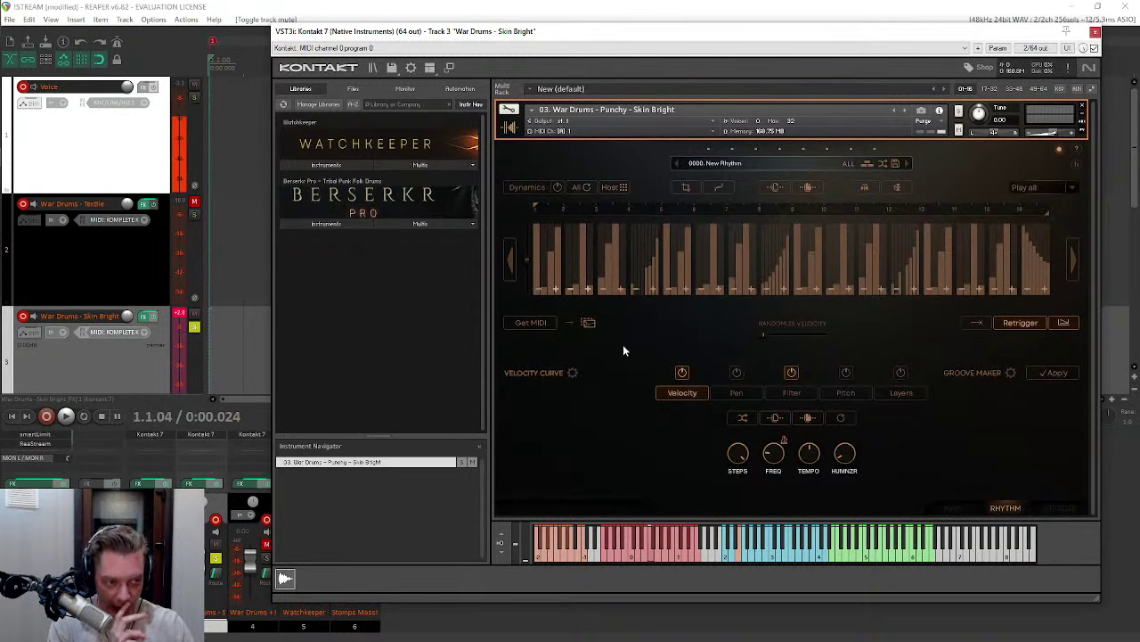
Step: Reset the Dynamics velocity curve, pull most steps of beats 3–4, 7–8, 11–12 and 15–16 down to -100% and turn Dynamics on
{"action": "left_click", "coordinate": [526, 187]}
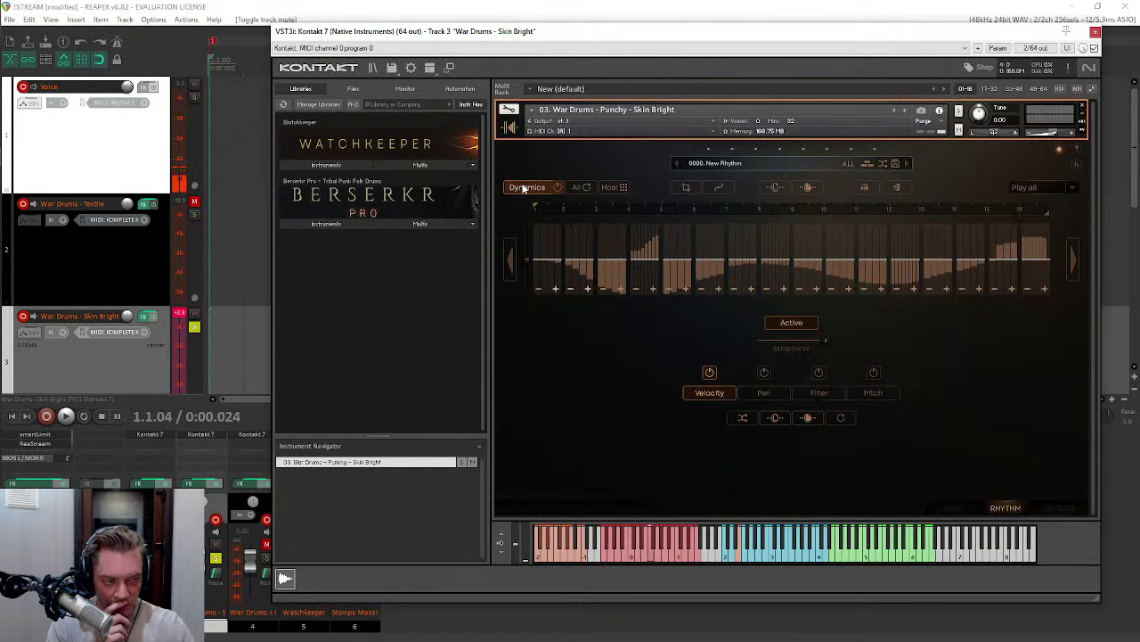
{"action": "left_click", "coordinate": [842, 418]}
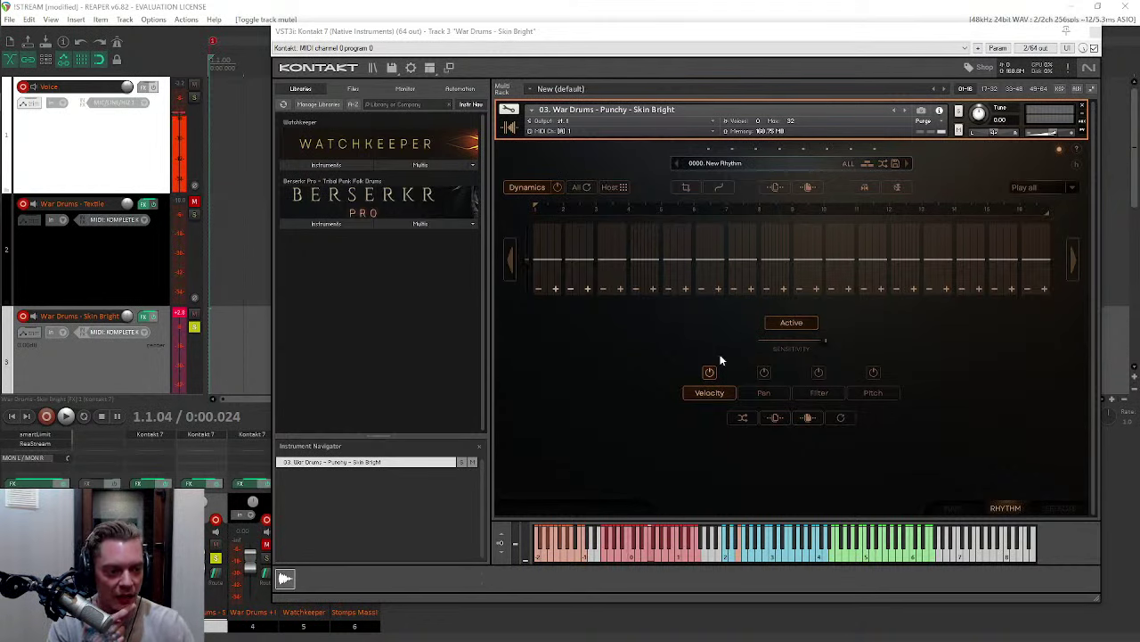
{"action": "mouse_move", "coordinate": [609, 260]}
{"action": "left_mouse_down"}
{"action": "mouse_move", "coordinate": [613, 311]}
{"action": "mouse_move", "coordinate": [661, 319]}
{"action": "left_mouse_up"}
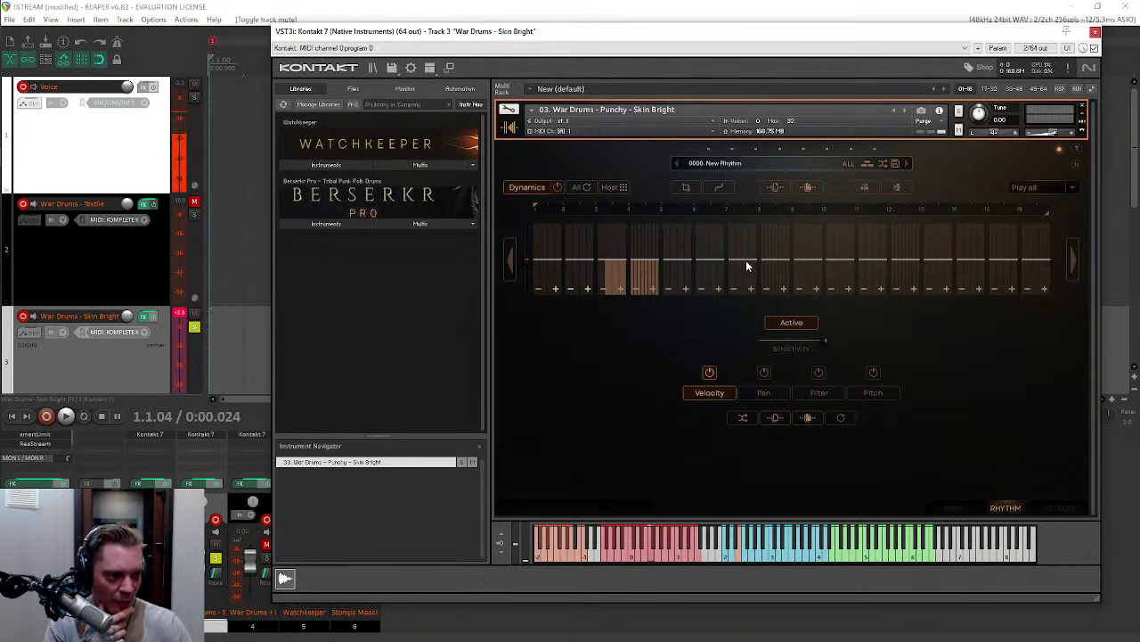
{"action": "mouse_move", "coordinate": [741, 255]}
{"action": "left_mouse_down"}
{"action": "mouse_move", "coordinate": [752, 307]}
{"action": "mouse_move", "coordinate": [783, 309]}
{"action": "left_mouse_up"}
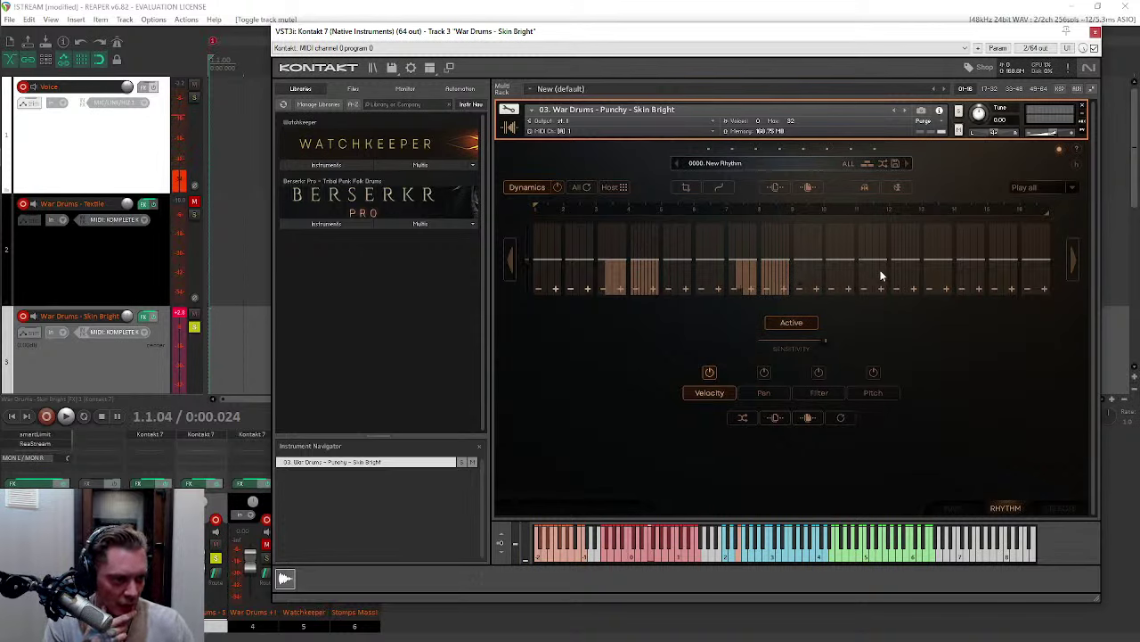
{"action": "mouse_move", "coordinate": [875, 264]}
{"action": "left_mouse_down"}
{"action": "mouse_move", "coordinate": [893, 310]}
{"action": "mouse_move", "coordinate": [918, 312]}
{"action": "left_mouse_up"}
{"action": "mouse_move", "coordinate": [1004, 263]}
{"action": "left_mouse_down"}
{"action": "mouse_move", "coordinate": [1019, 294]}
{"action": "mouse_move", "coordinate": [1042, 301]}
{"action": "left_mouse_up"}
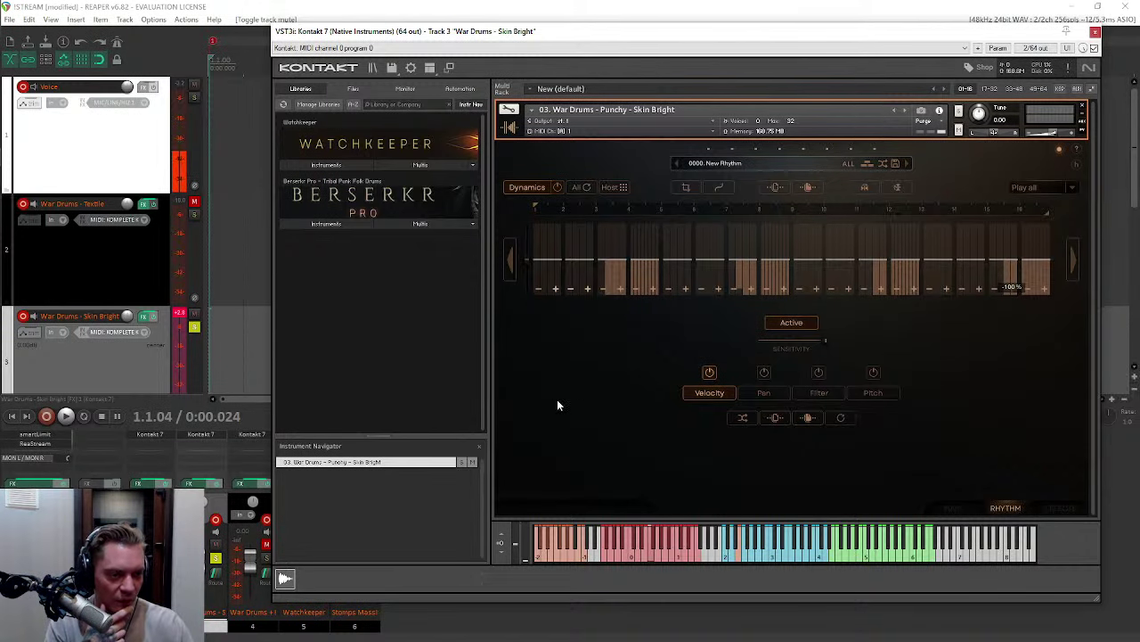
{"action": "left_click", "coordinate": [526, 187]}
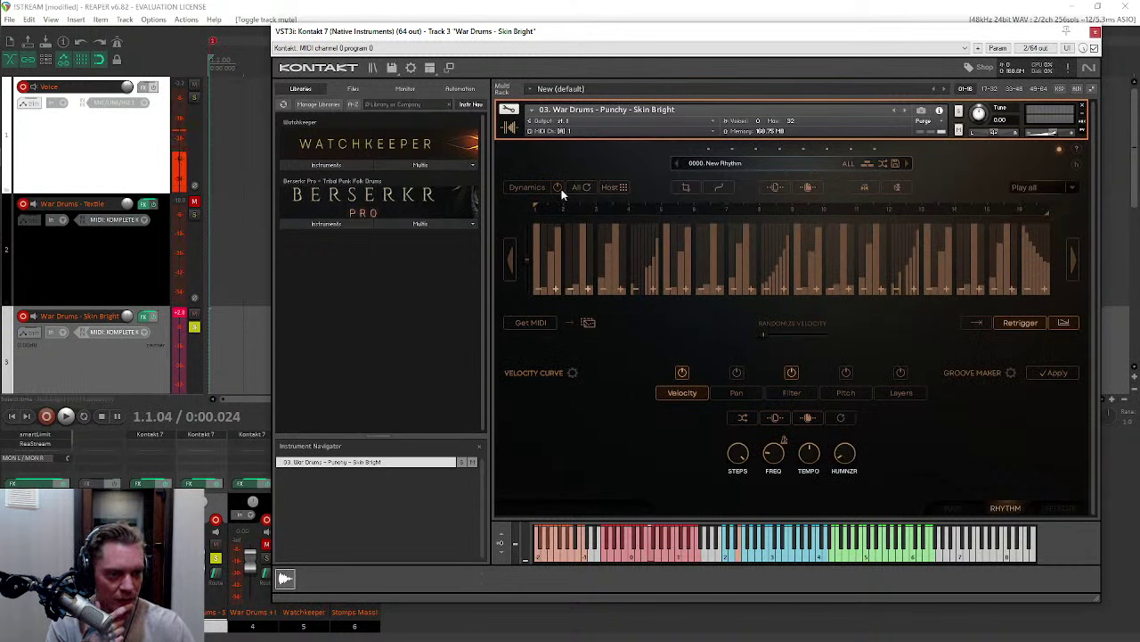
{"action": "left_click", "coordinate": [557, 188]}
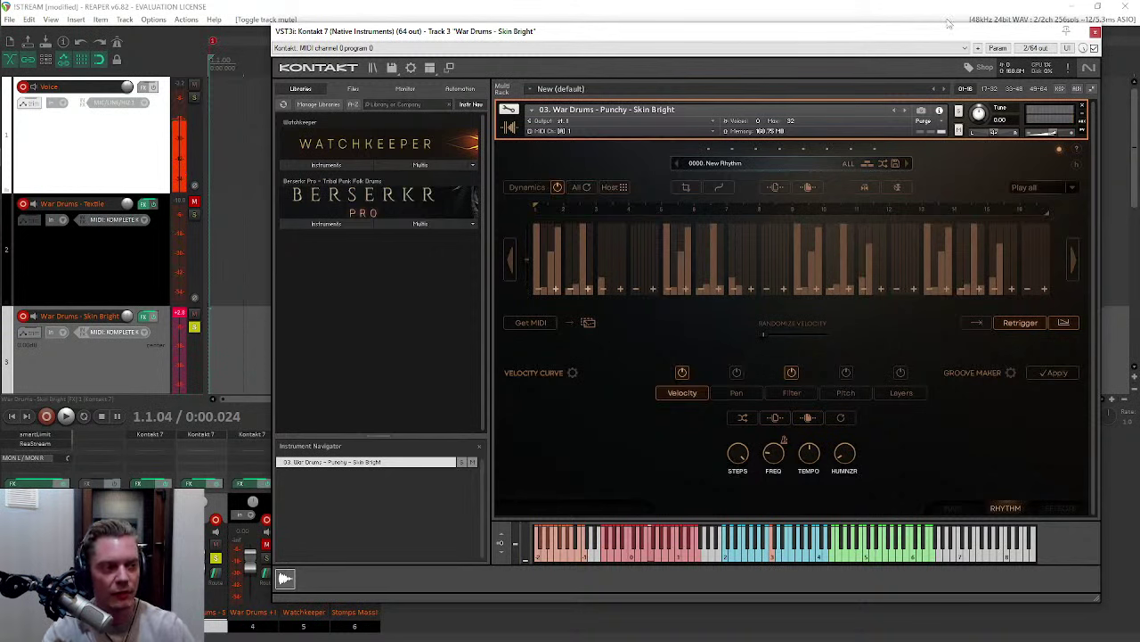
Step: Duplicate the War Drums - Skin Bright track with its Kontakt instrument
{"action": "scroll", "coordinate": [90, 267], "scroll_direction": "down", "scroll_amount": 3}
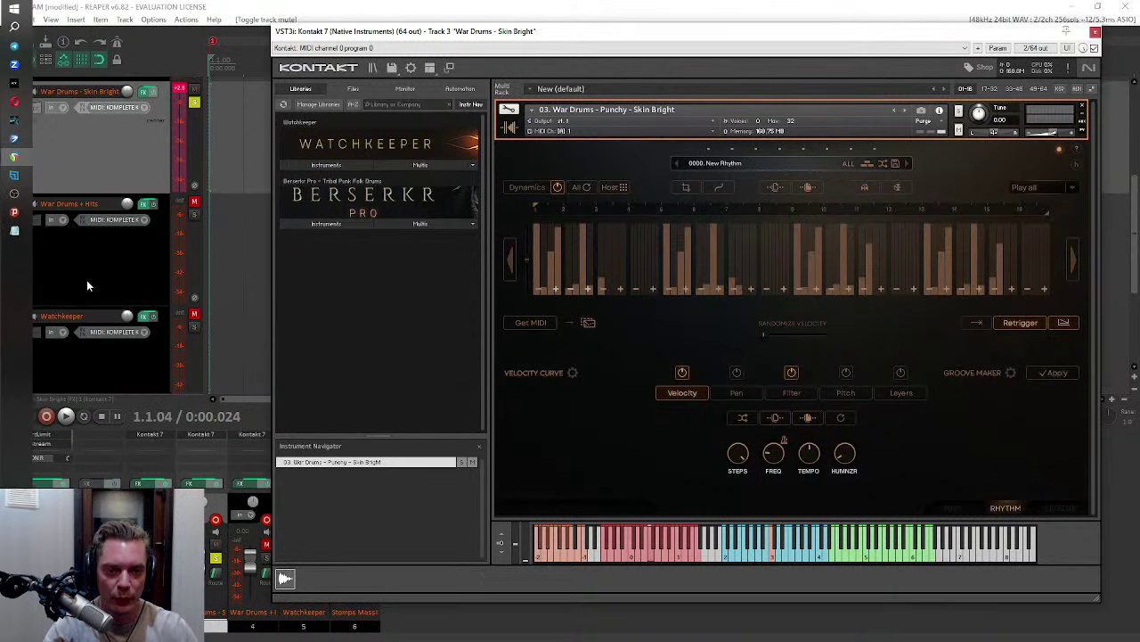
{"action": "right_click", "coordinate": [65, 152]}
{"action": "left_click", "coordinate": [130, 262]}
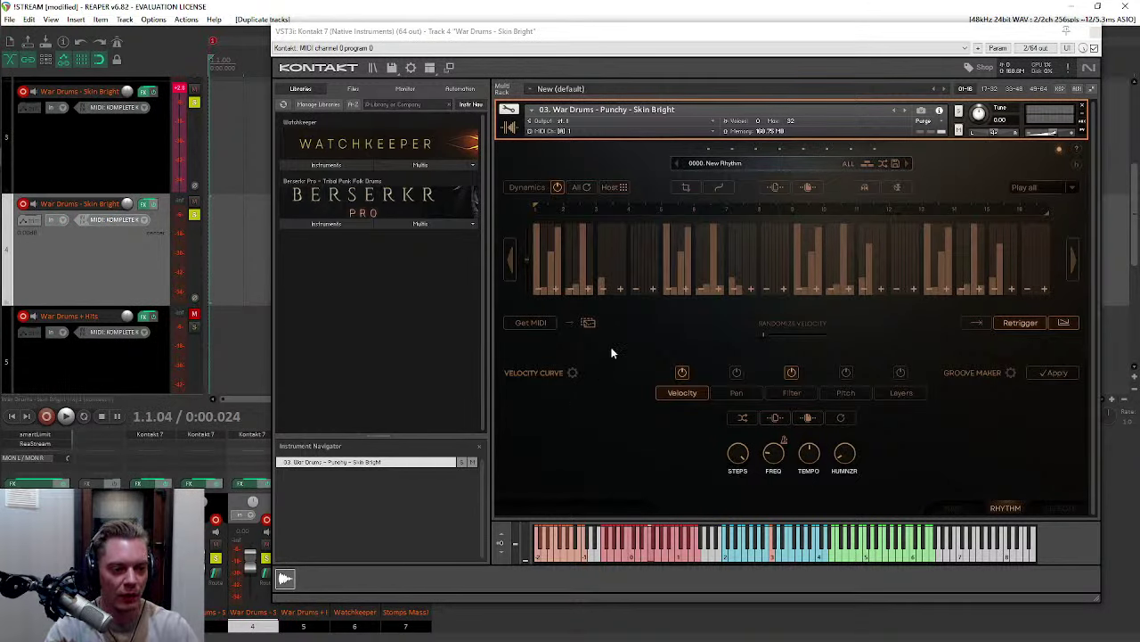
Step: Reset the Dynamics velocity curve to flat in the duplicated track's instrument and mute the original Skin Bright track
{"action": "left_click", "coordinate": [522, 189]}
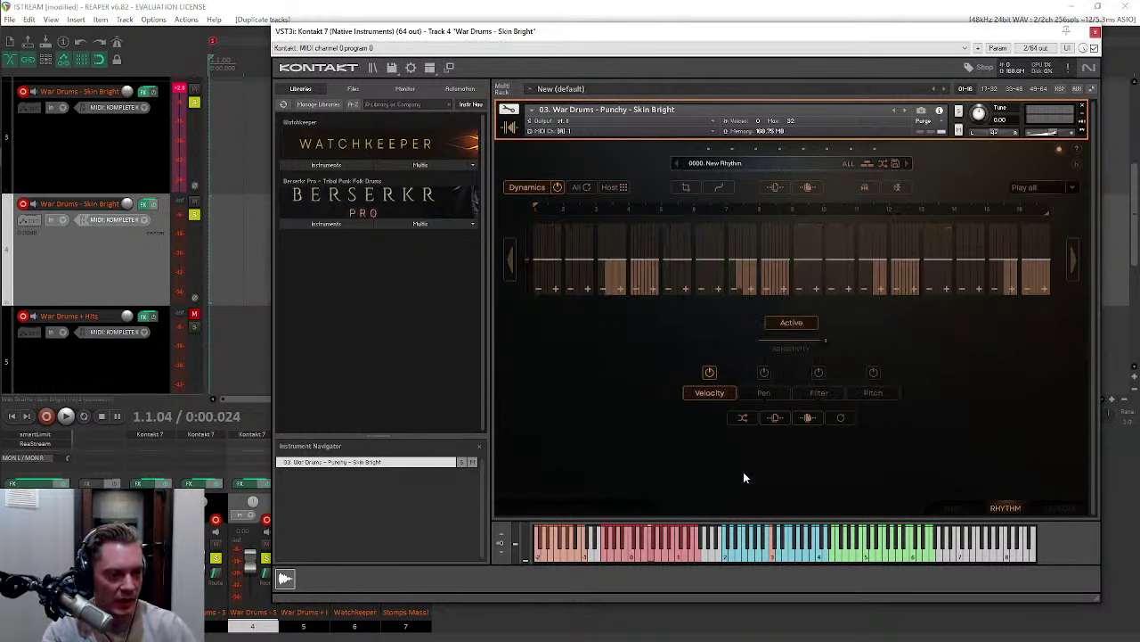
{"action": "left_click", "coordinate": [607, 264]}
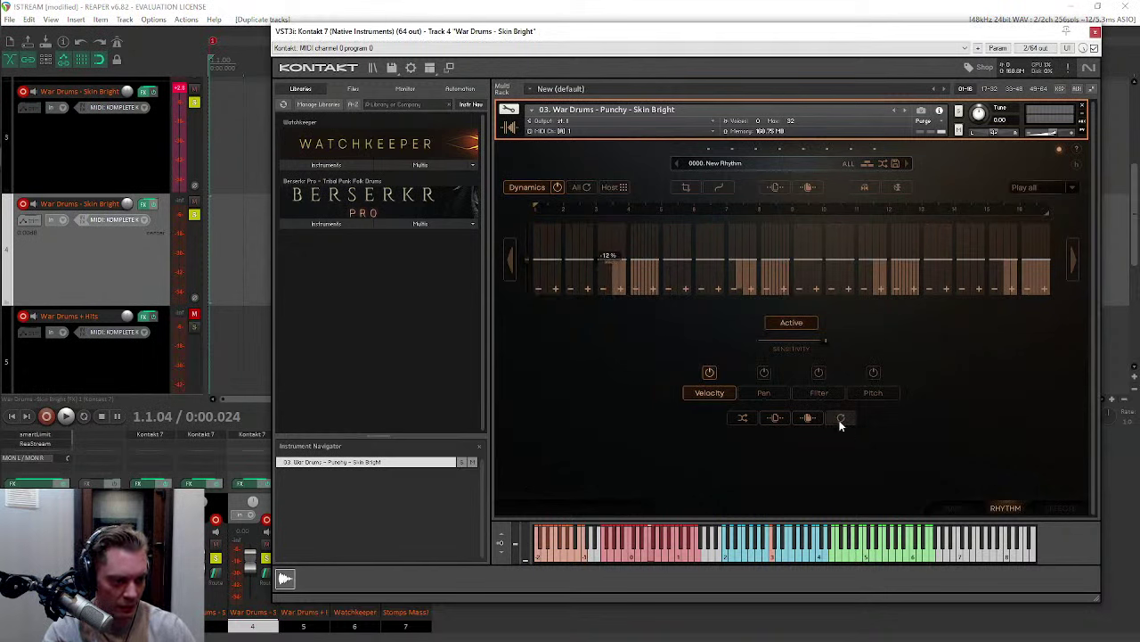
{"action": "left_click", "coordinate": [522, 187]}
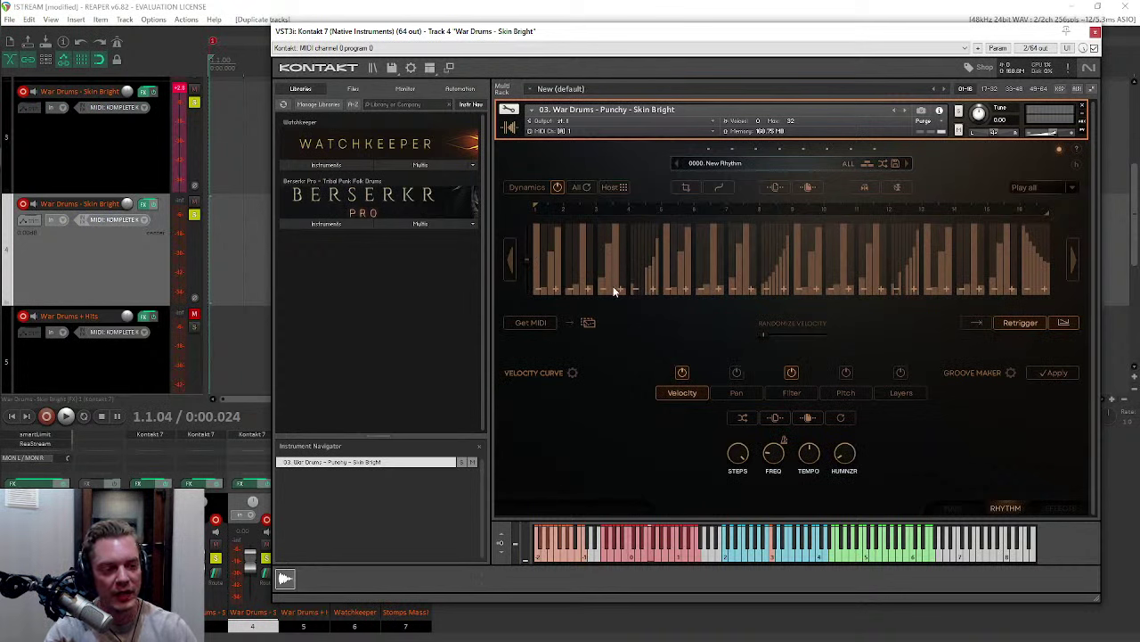
{"action": "left_click", "coordinate": [195, 89]}
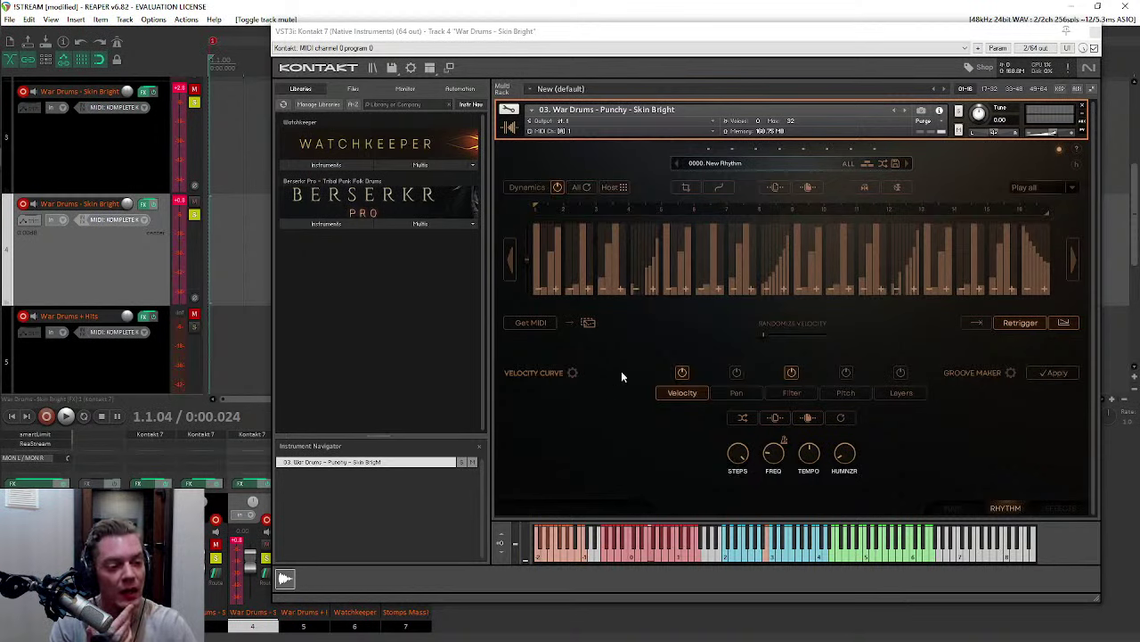
Step: Enable the Pan and Filter lanes in the Dynamics view, look at its Pitch lane and return to the main rhythm
{"action": "left_click", "coordinate": [524, 188]}
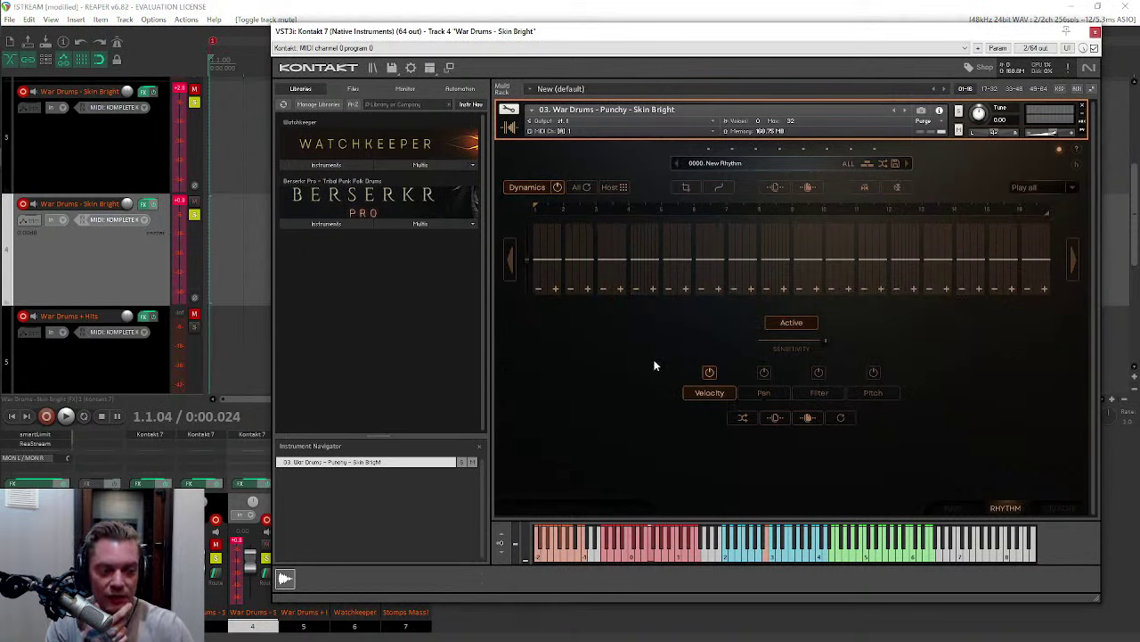
{"action": "left_click", "coordinate": [765, 391]}
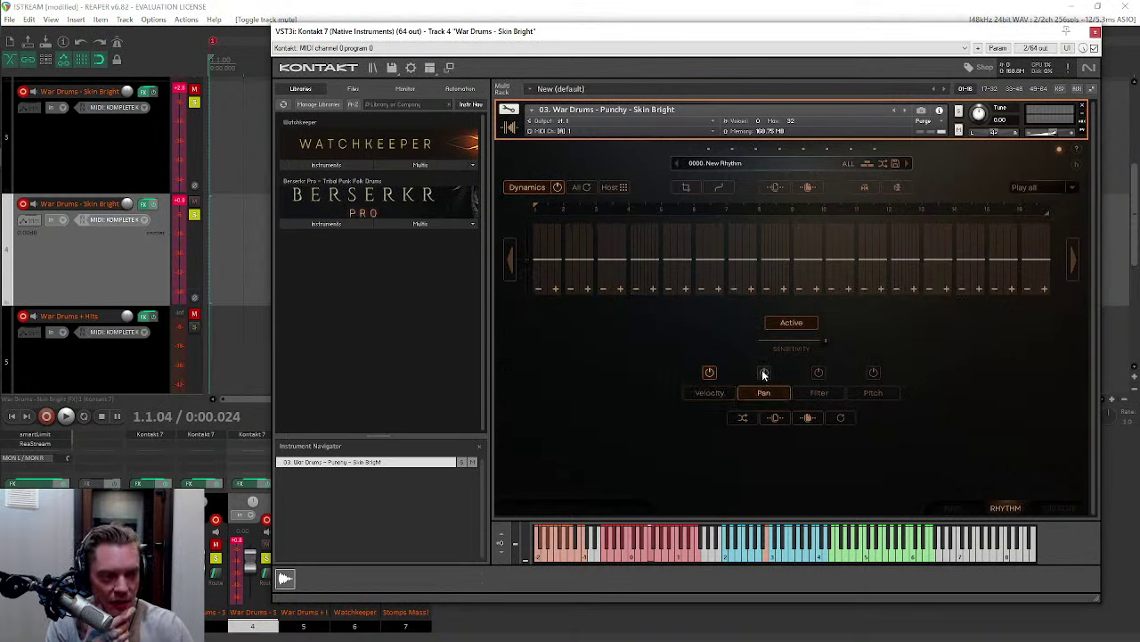
{"action": "left_click", "coordinate": [764, 372]}
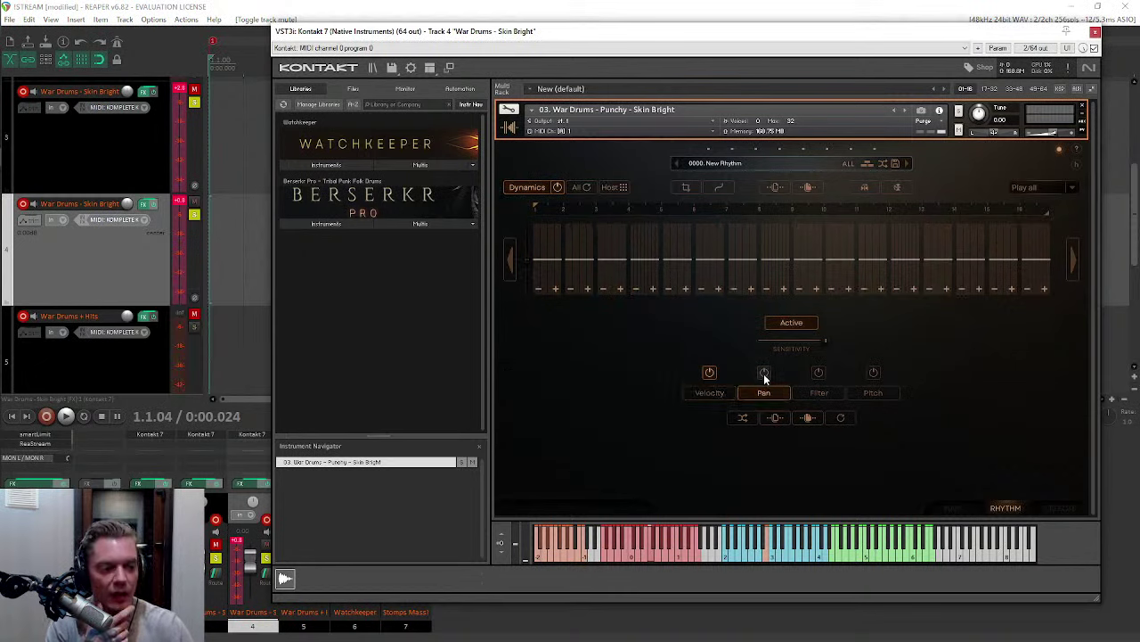
{"action": "left_click", "coordinate": [820, 393]}
{"action": "left_click", "coordinate": [818, 372]}
{"action": "left_click", "coordinate": [873, 393]}
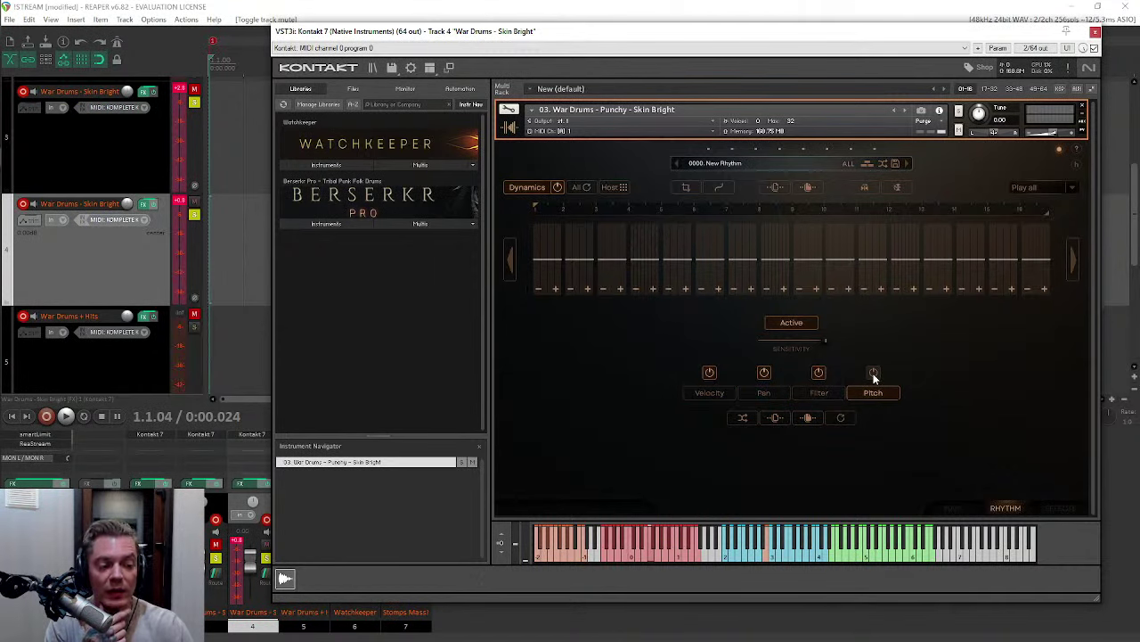
{"action": "left_click", "coordinate": [710, 392]}
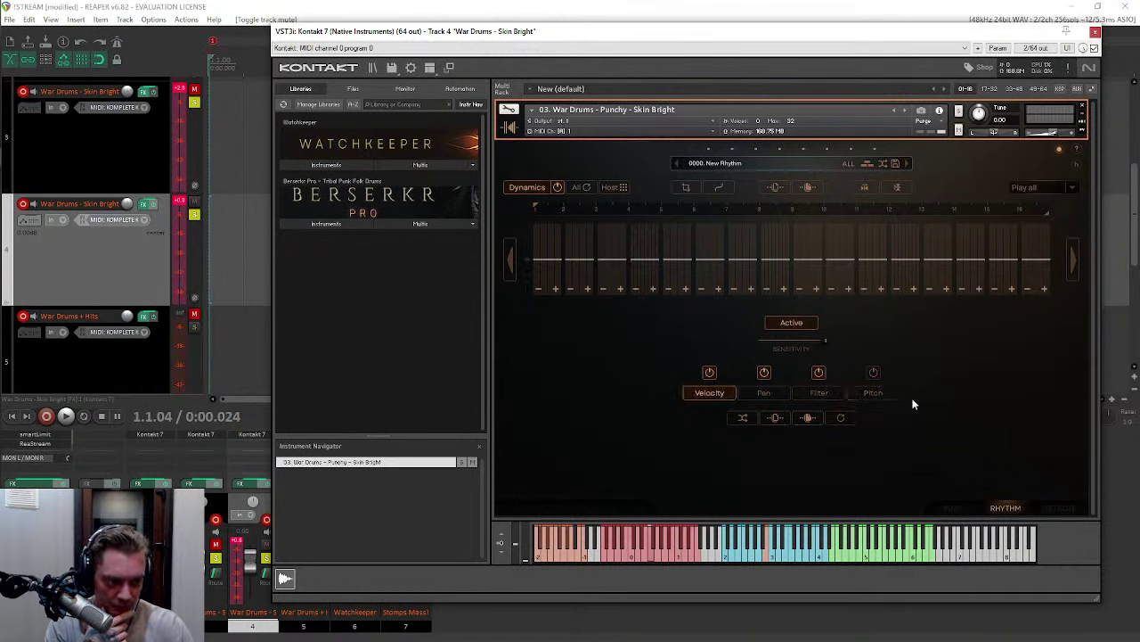
{"action": "left_click", "coordinate": [527, 187]}
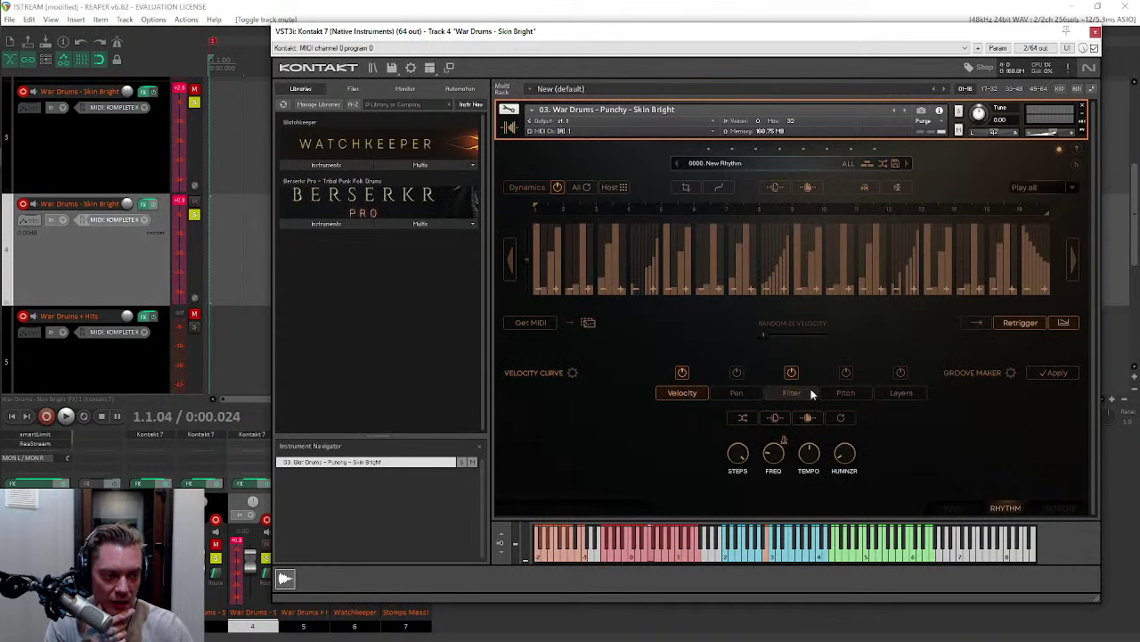
Step: Enable the rhythm's Pitch lane, set its unit to Cents and draw a gently undulating pitch curve across all 16 beats
{"action": "left_click", "coordinate": [844, 393]}
{"action": "left_click", "coordinate": [847, 373]}
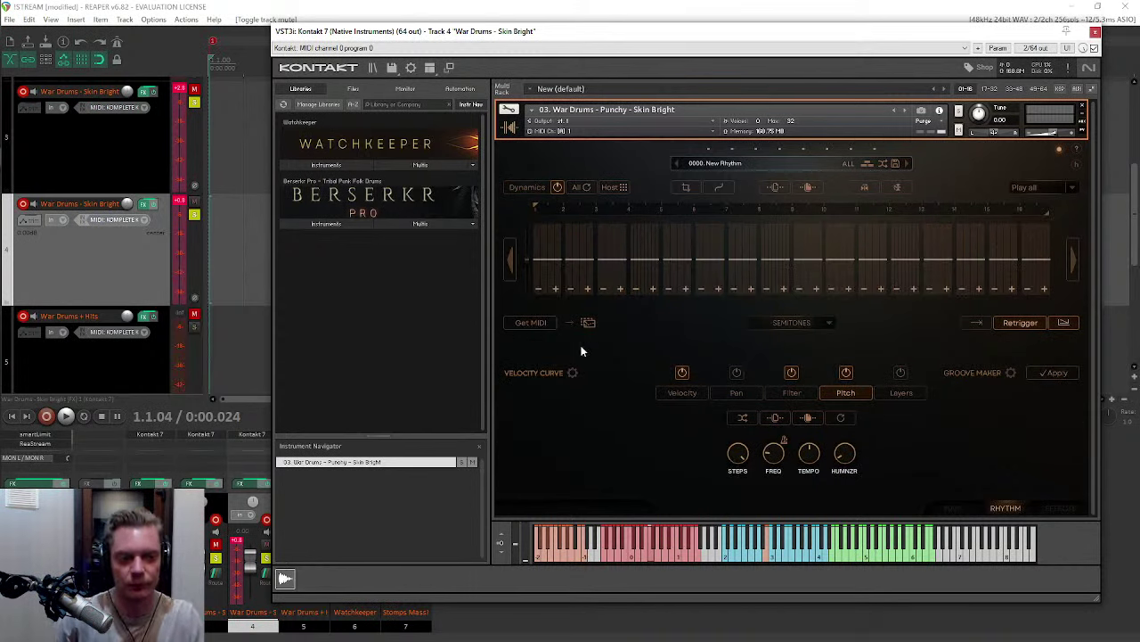
{"action": "left_click", "coordinate": [793, 323]}
{"action": "left_click", "coordinate": [793, 322]}
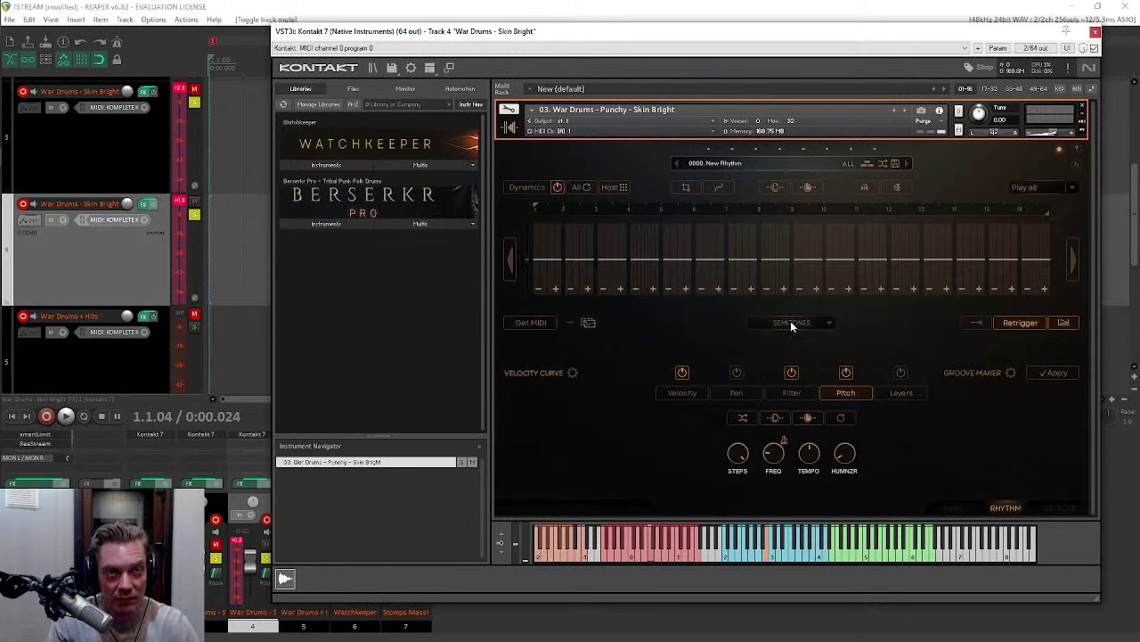
{"action": "left_click", "coordinate": [790, 323]}
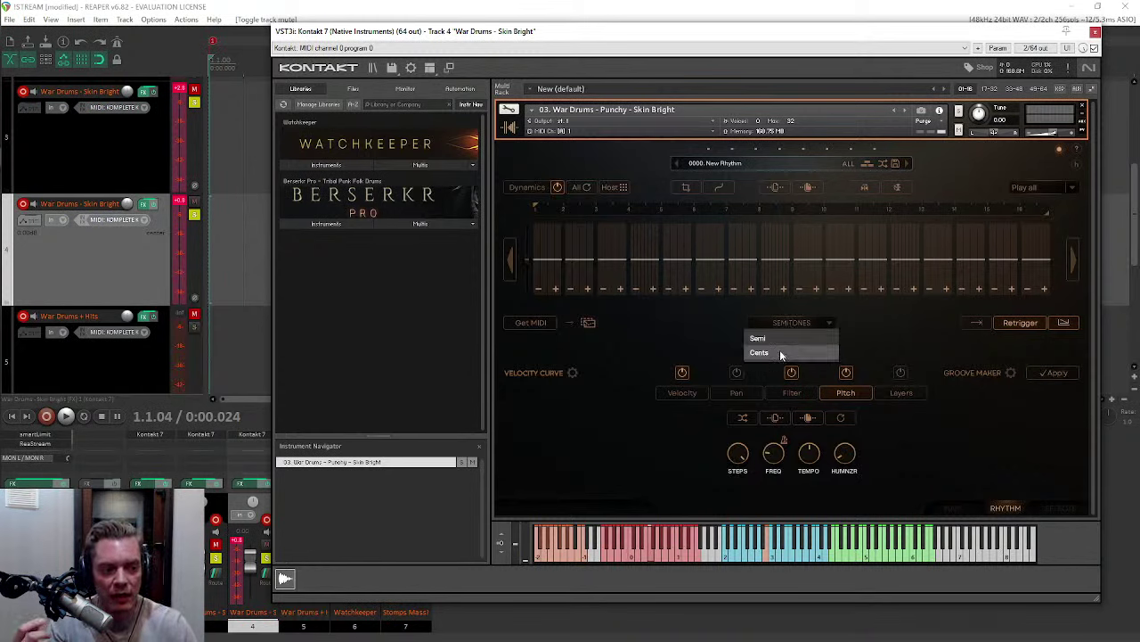
{"action": "left_click", "coordinate": [781, 353]}
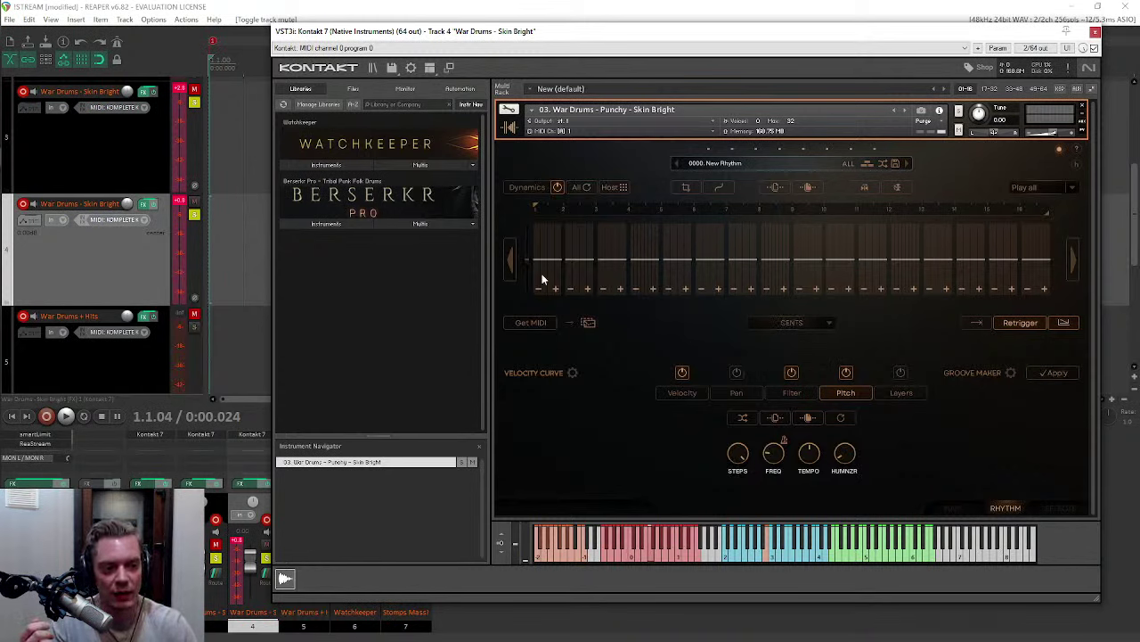
{"action": "mouse_move", "coordinate": [535, 257]}
{"action": "left_mouse_down"}
{"action": "mouse_move", "coordinate": [688, 271]}
{"action": "mouse_move", "coordinate": [863, 262]}
{"action": "left_mouse_up"}
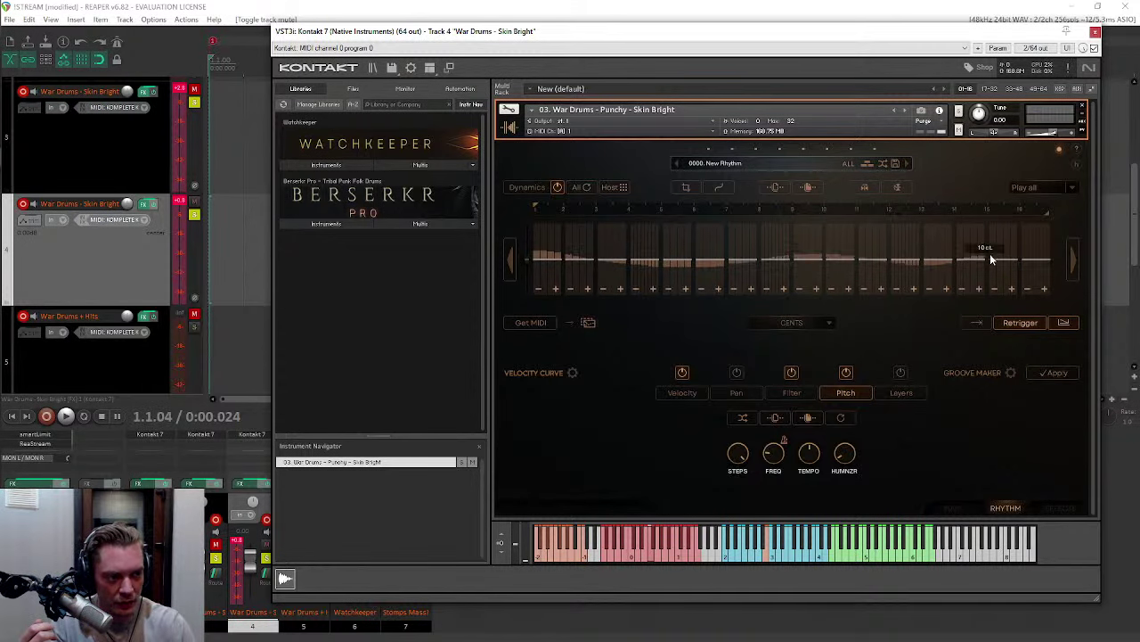
{"action": "left_click_drag", "start_coordinate": [1027, 257], "coordinate": [1046, 260]}
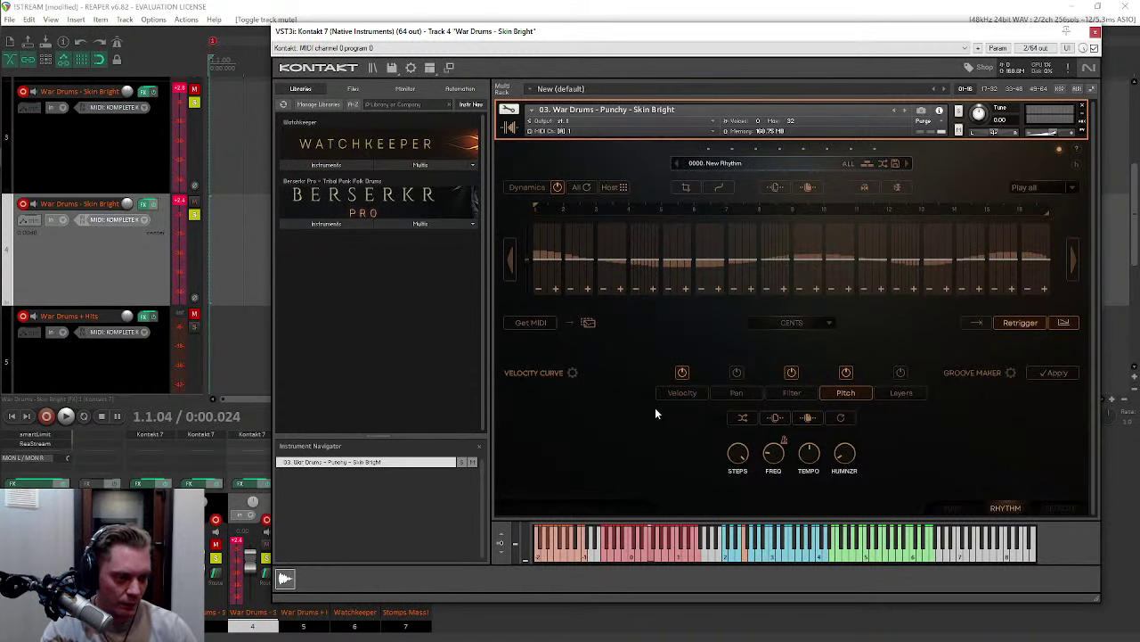
Step: Enable the rhythm's Pan lane, randomize its values across all 16 beats and return to the Velocity lane
{"action": "left_click", "coordinate": [676, 392]}
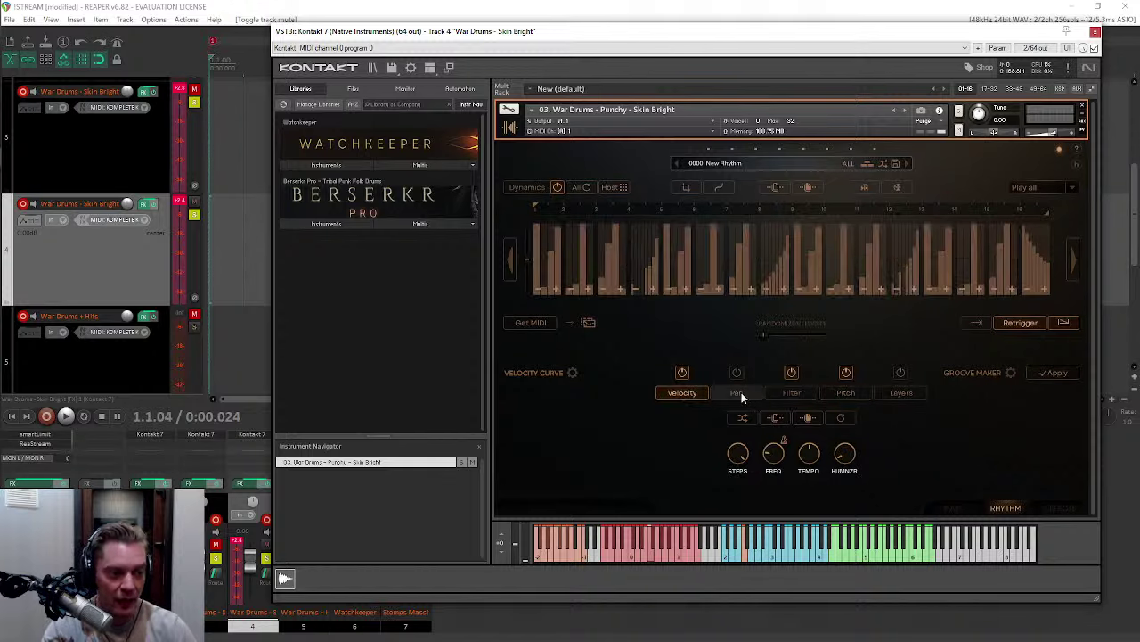
{"action": "left_click", "coordinate": [739, 392]}
{"action": "left_click", "coordinate": [738, 372]}
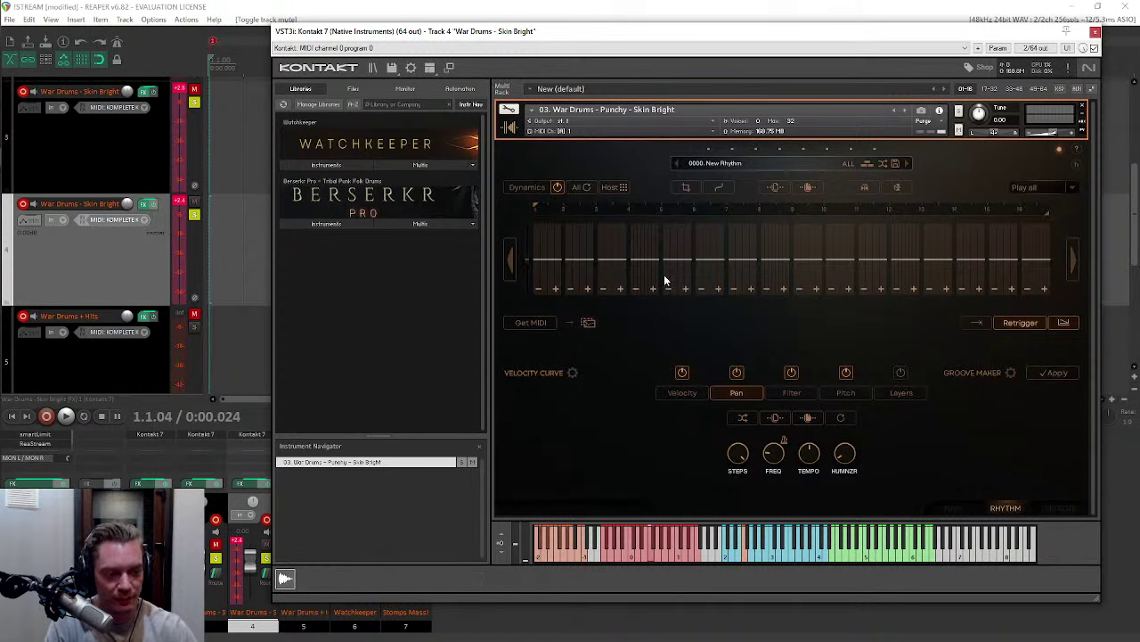
{"action": "left_click", "coordinate": [742, 417]}
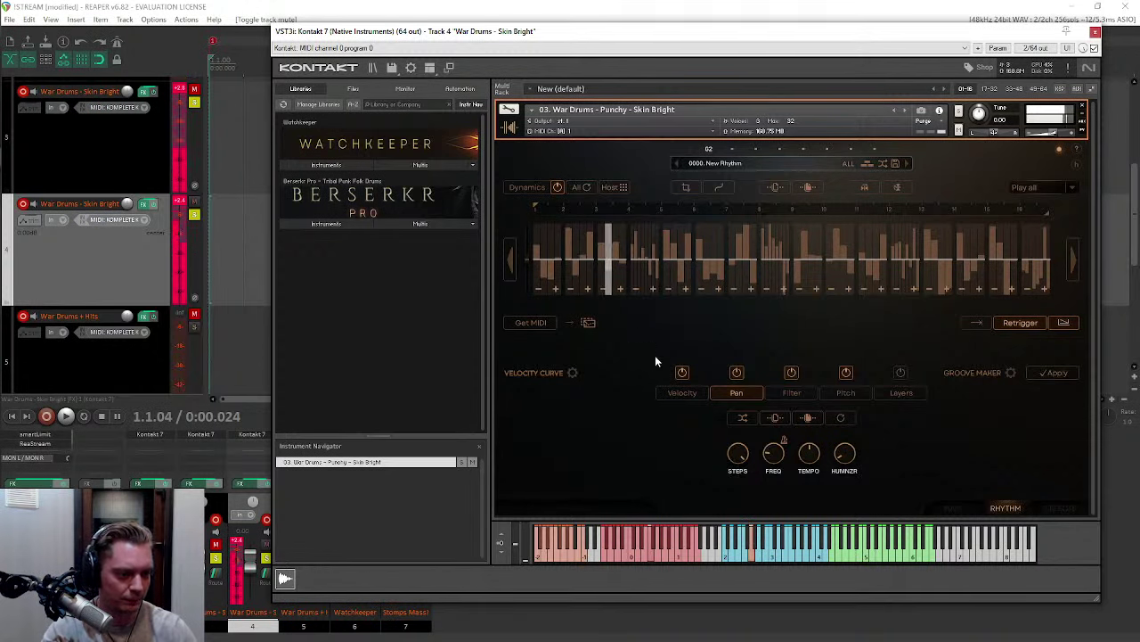
{"action": "left_click", "coordinate": [683, 392]}
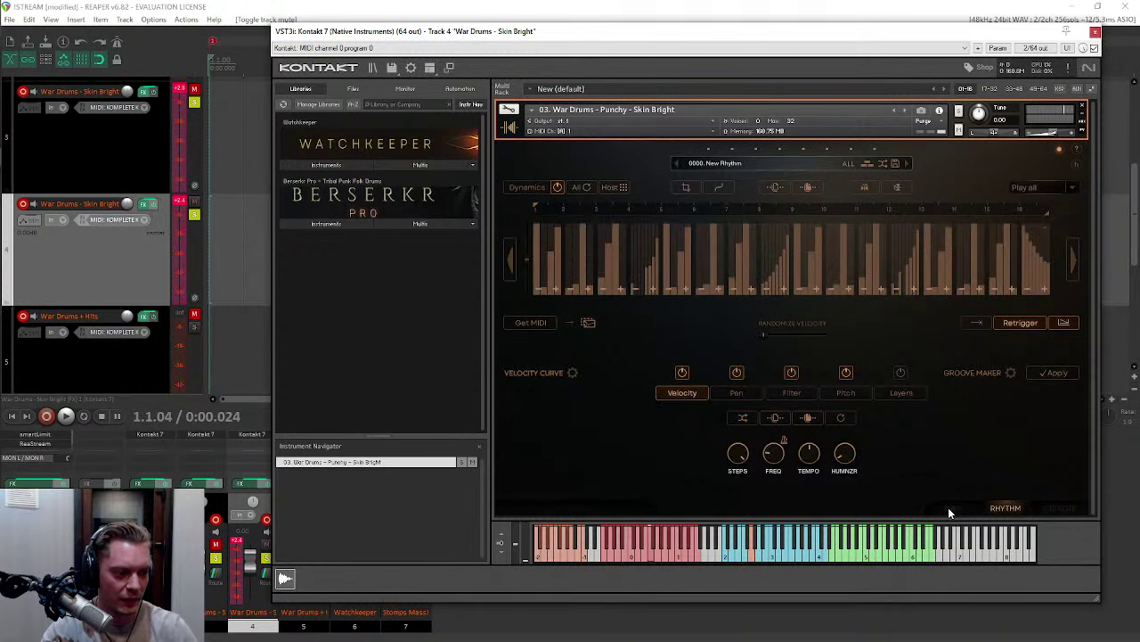
Step: Set the instrument's layering mode to Default on the main page and return to the rhythm page
{"action": "left_click", "coordinate": [950, 508]}
{"action": "left_click", "coordinate": [686, 478]}
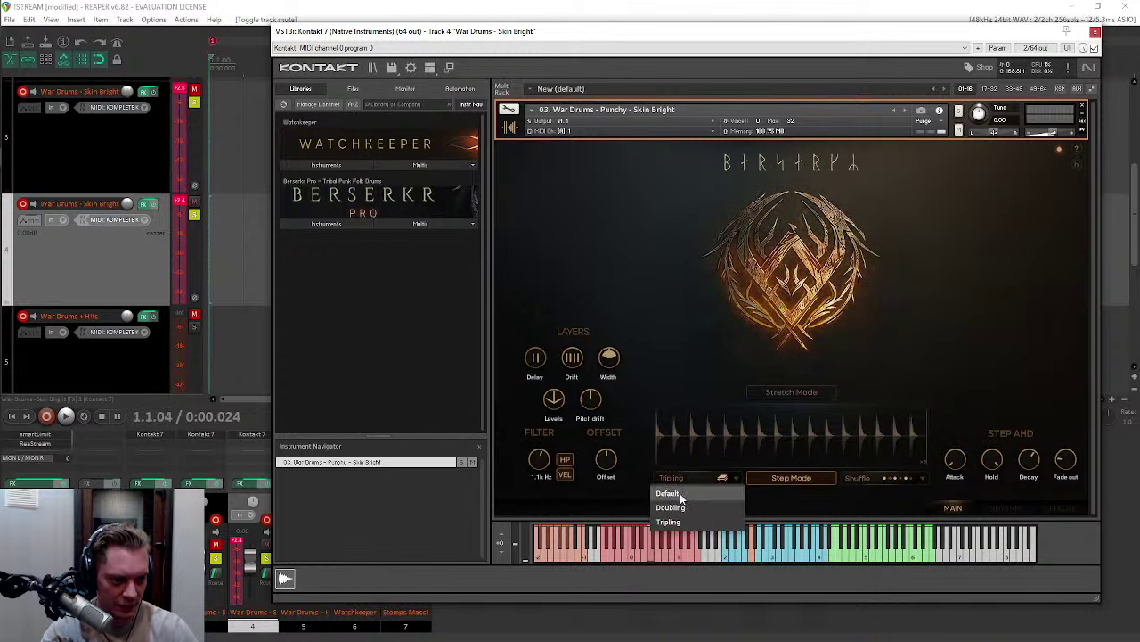
{"action": "left_click", "coordinate": [681, 495]}
{"action": "left_click", "coordinate": [1005, 508]}
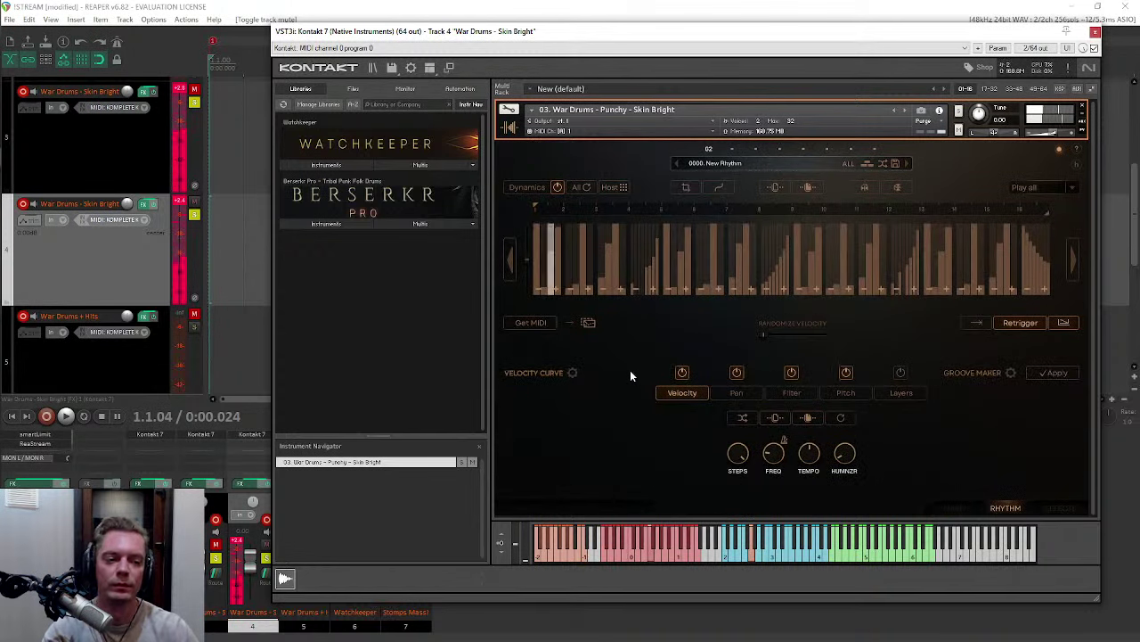
Step: Look over the Pan and Velocity lanes, then open and enable the Layers lane
{"action": "left_click", "coordinate": [736, 393]}
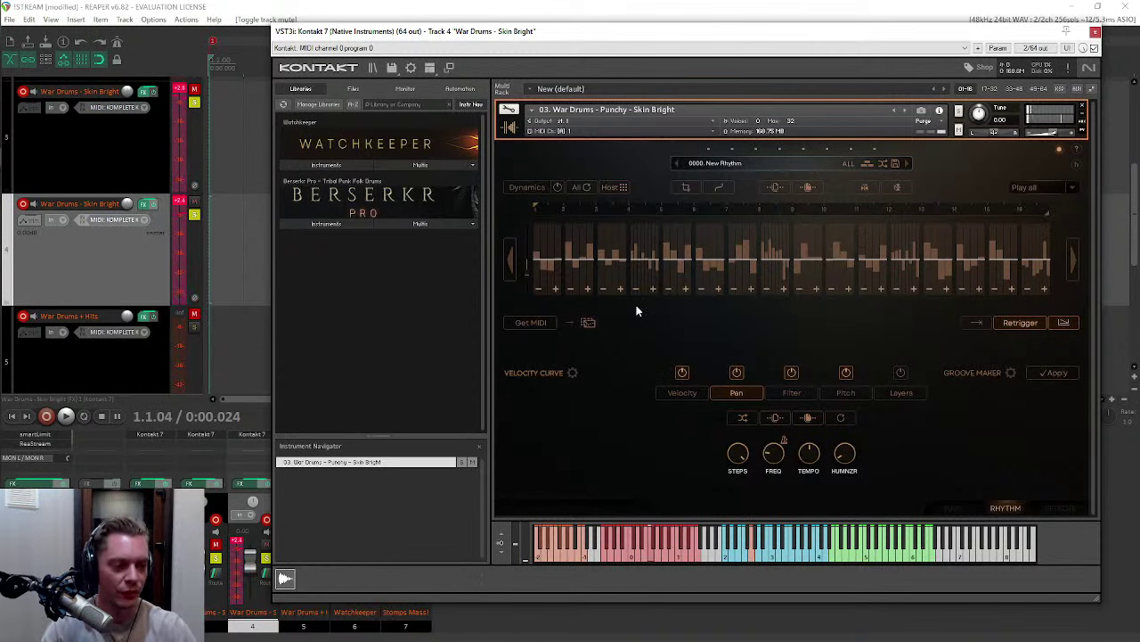
{"action": "left_click", "coordinate": [699, 396]}
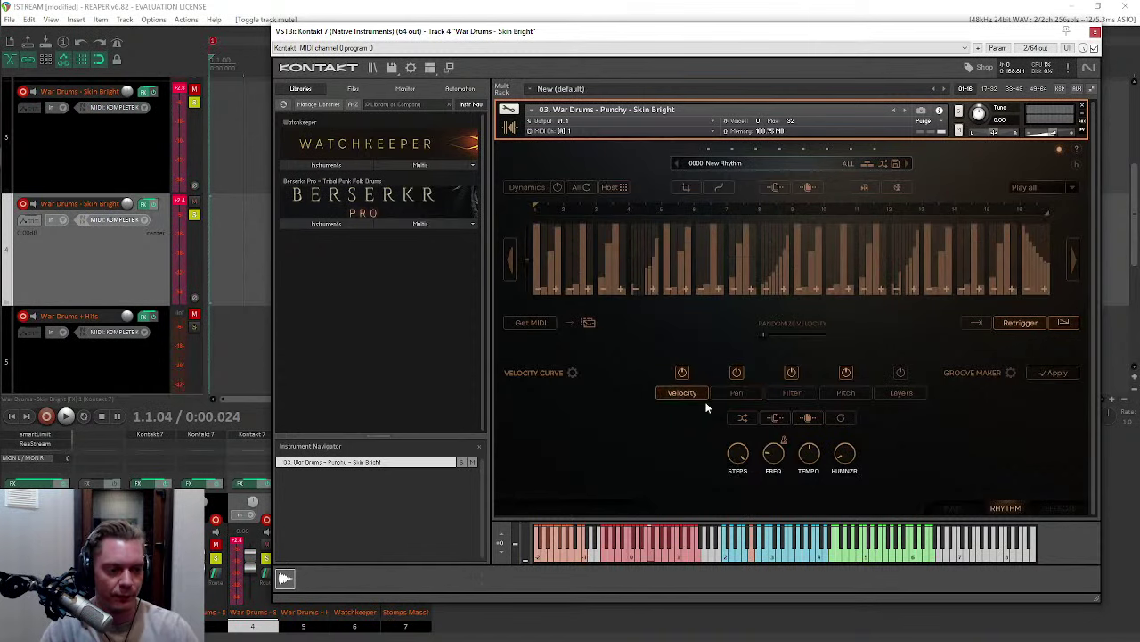
{"action": "left_click", "coordinate": [907, 393]}
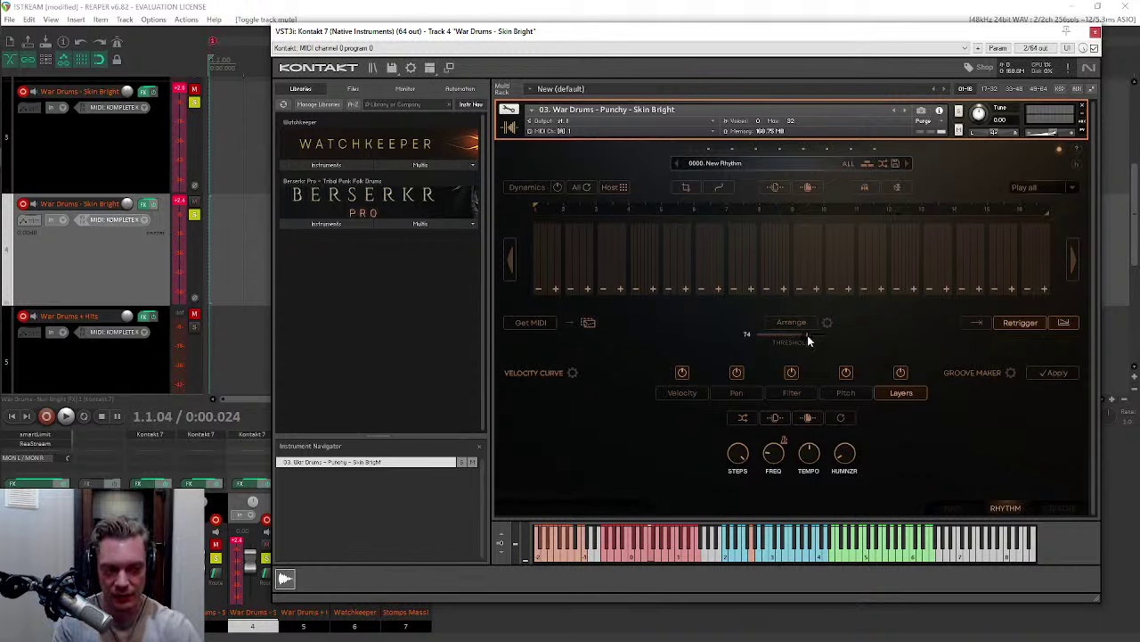
Step: Try Doubling and Tripling on the opening steps of the first three beats, then reset those steps to Off
{"action": "left_click_drag", "start_coordinate": [537, 268], "coordinate": [534, 257]}
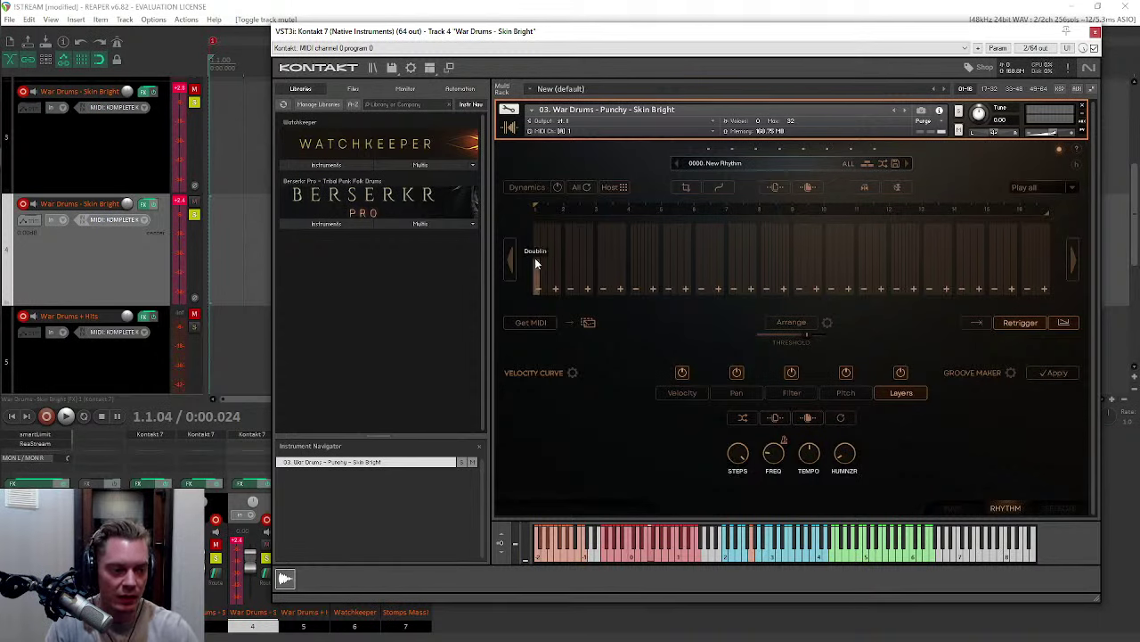
{"action": "left_click", "coordinate": [567, 239]}
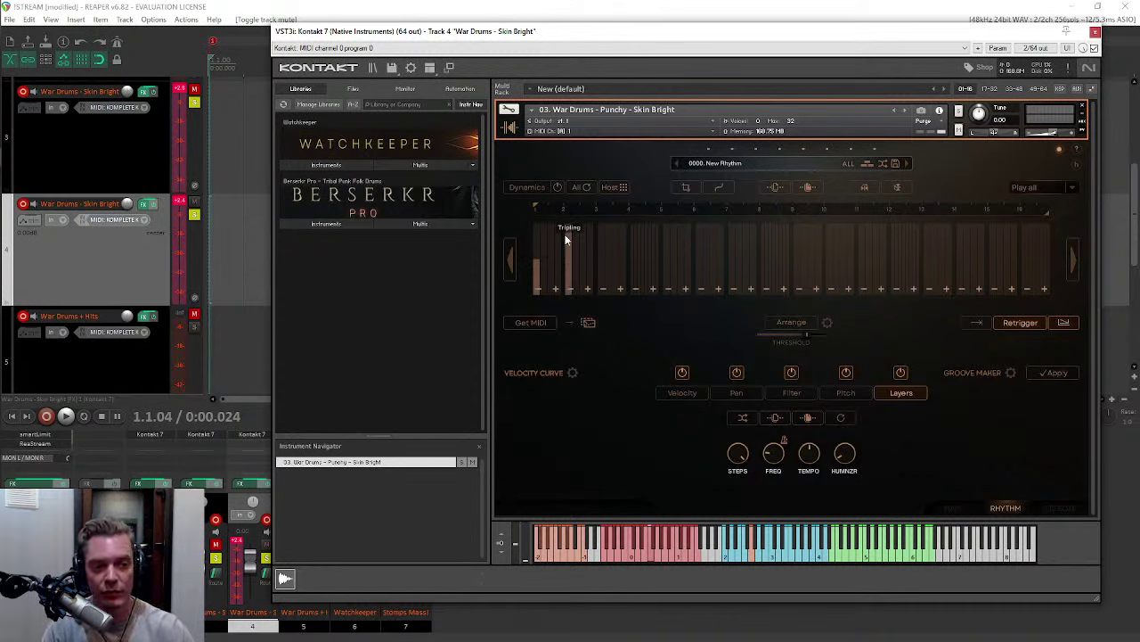
{"action": "left_click", "coordinate": [603, 238]}
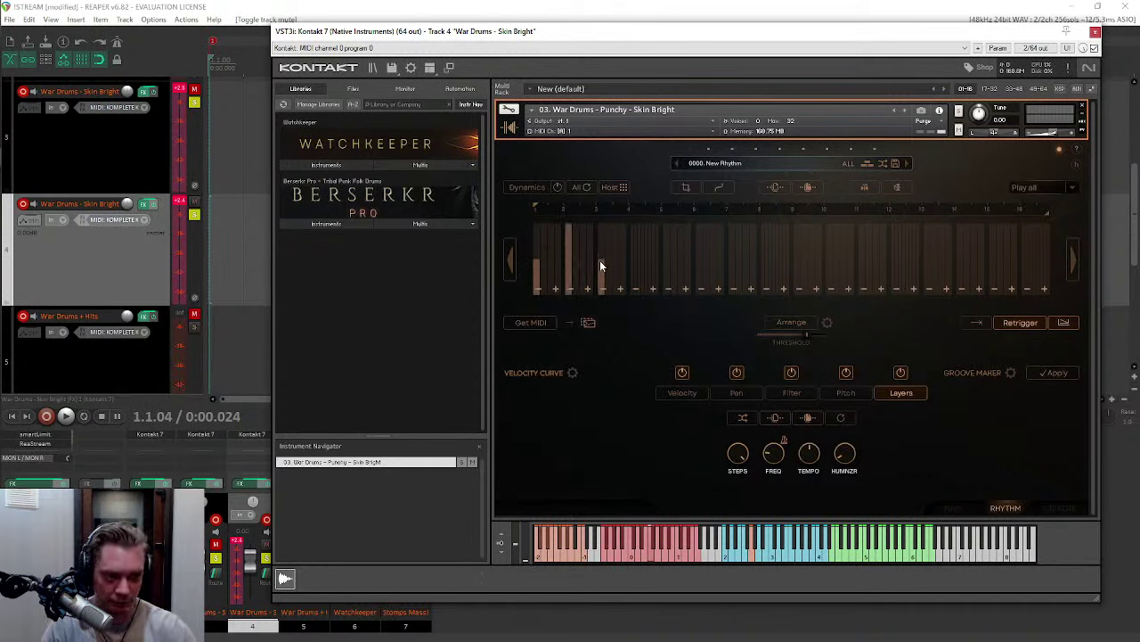
{"action": "left_click_drag", "start_coordinate": [599, 265], "coordinate": [614, 332]}
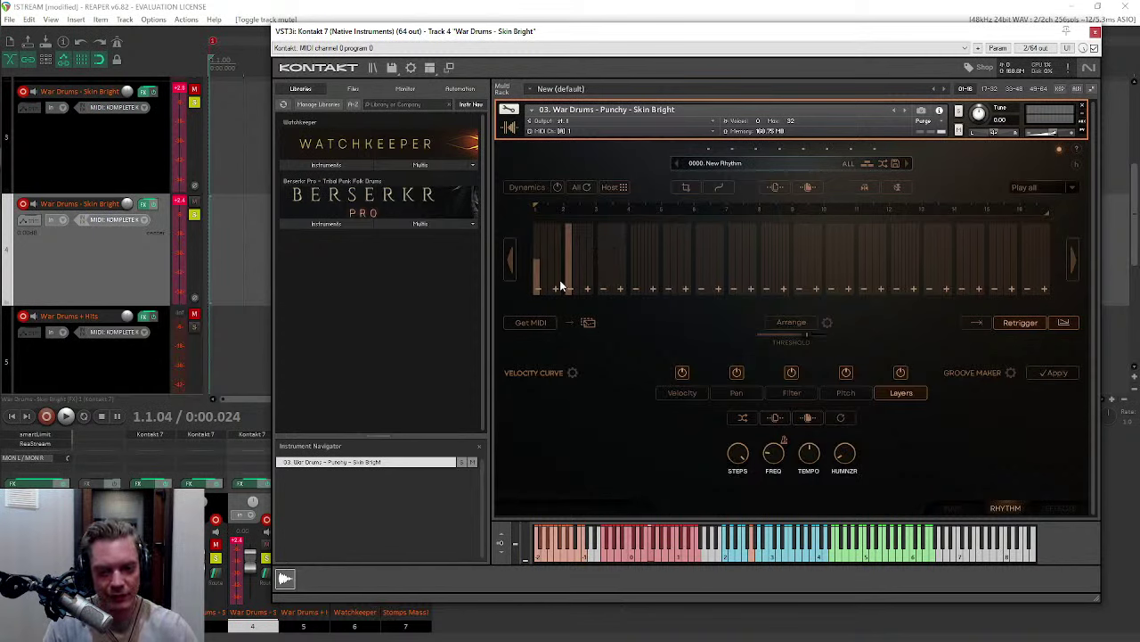
{"action": "left_click_drag", "start_coordinate": [567, 230], "coordinate": [578, 331]}
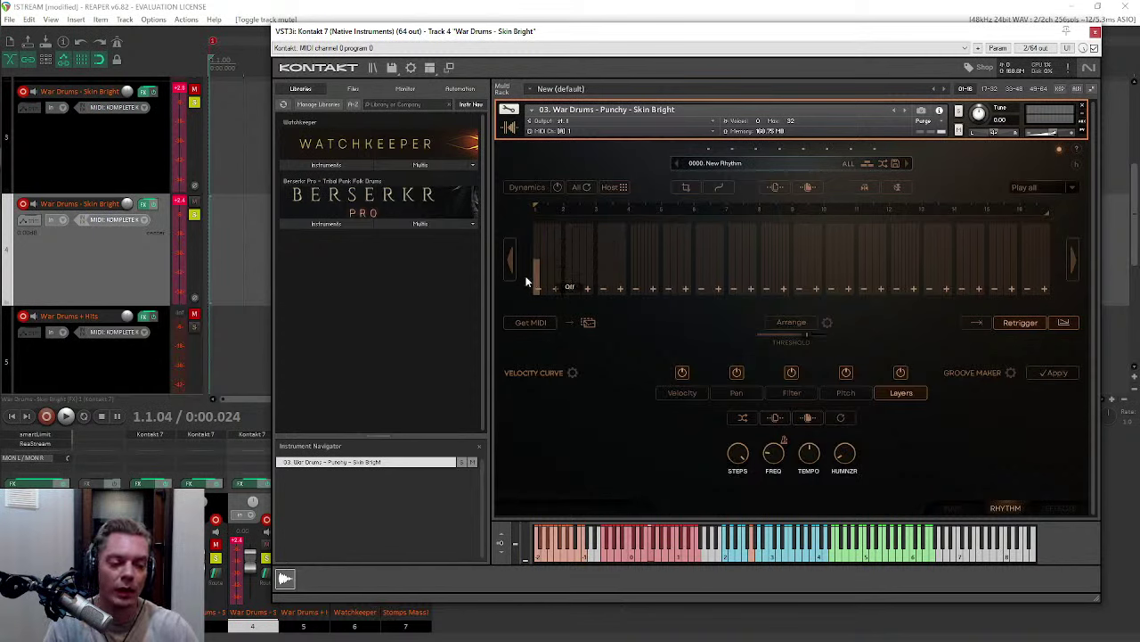
{"action": "left_click_drag", "start_coordinate": [535, 301], "coordinate": [635, 314]}
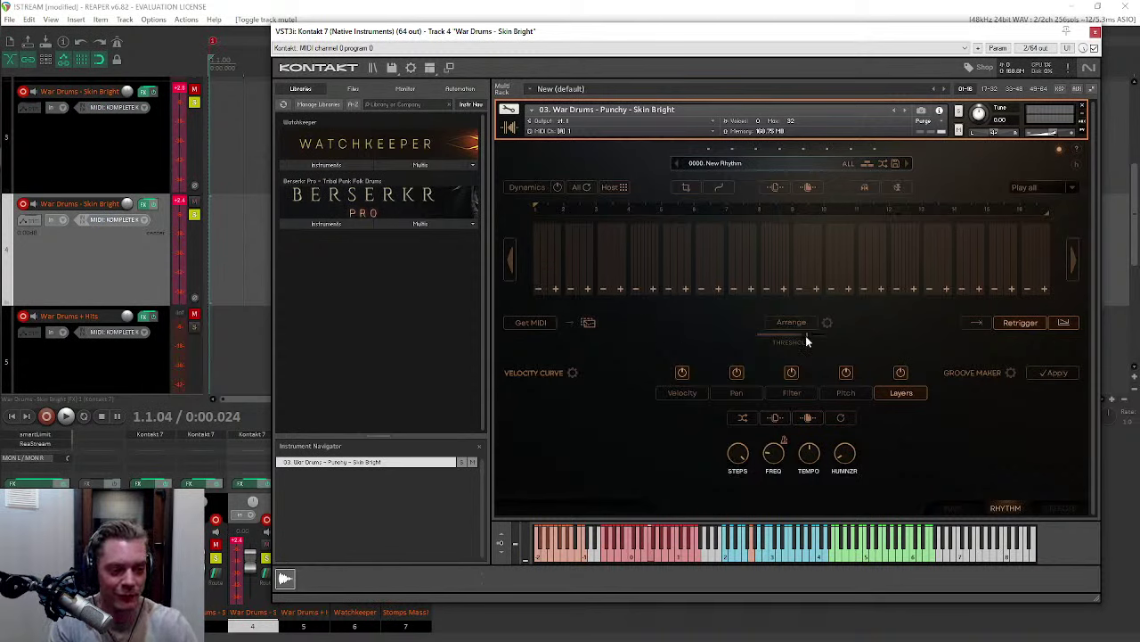
Step: Raise the layer threshold above 76 and auto-arrange the layers across the rhythm
{"action": "mouse_move", "coordinate": [806, 336]}
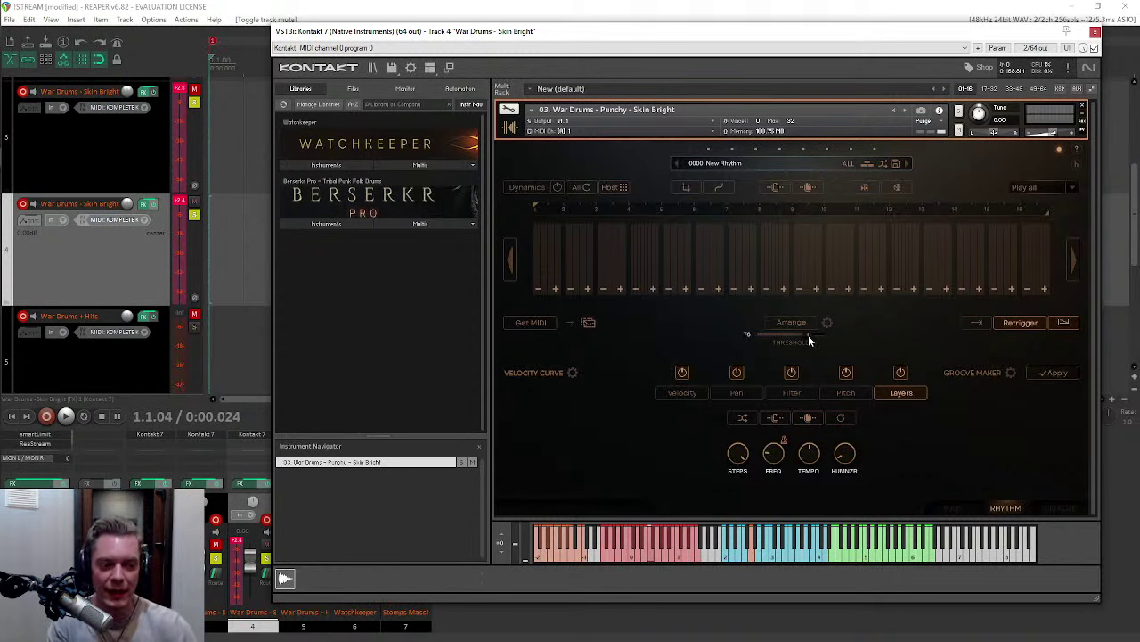
{"action": "left_click_drag", "start_coordinate": [808, 335], "coordinate": [812, 340]}
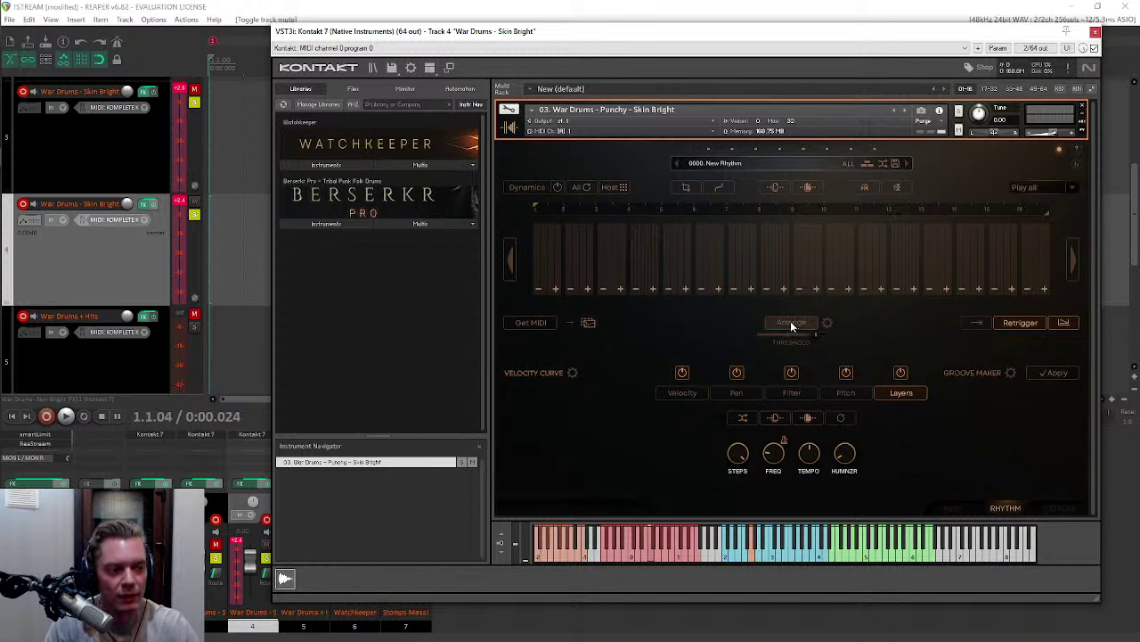
{"action": "left_click", "coordinate": [790, 323]}
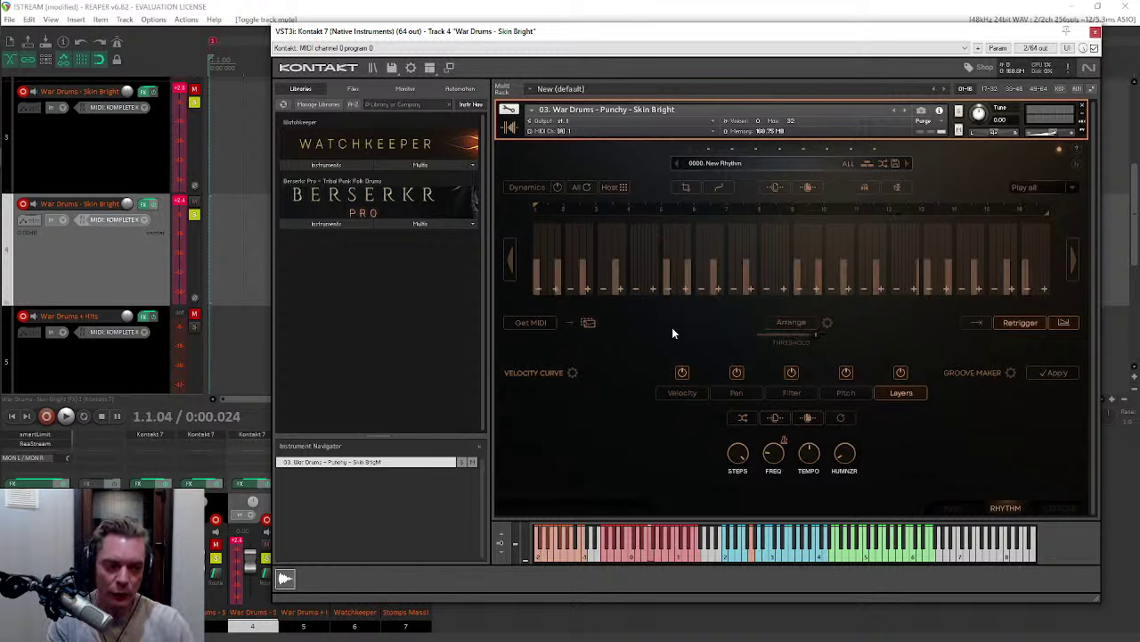
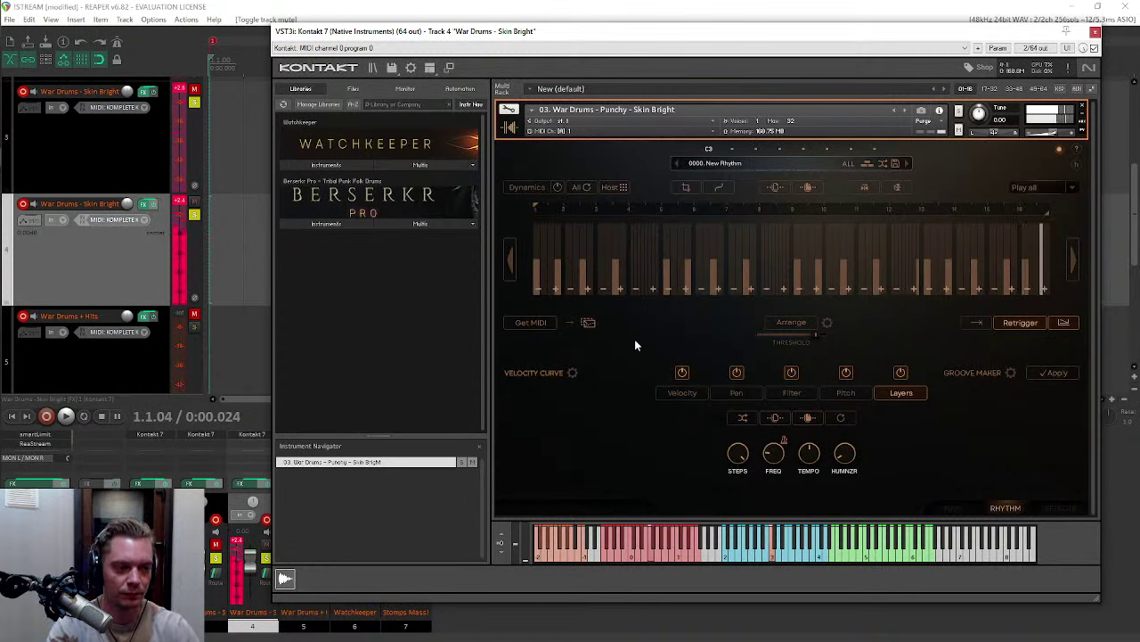
Step: Show the velocity lane and browse the rhythm library across all categories, from the first rhythms to the last
{"action": "left_click", "coordinate": [677, 392]}
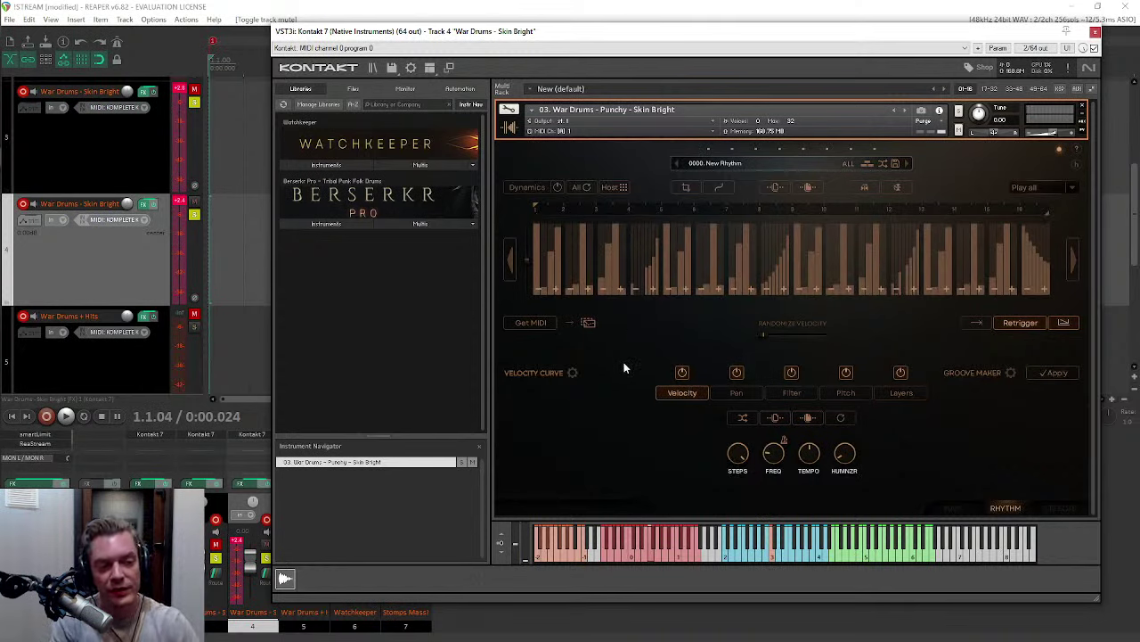
{"action": "left_click", "coordinate": [763, 166]}
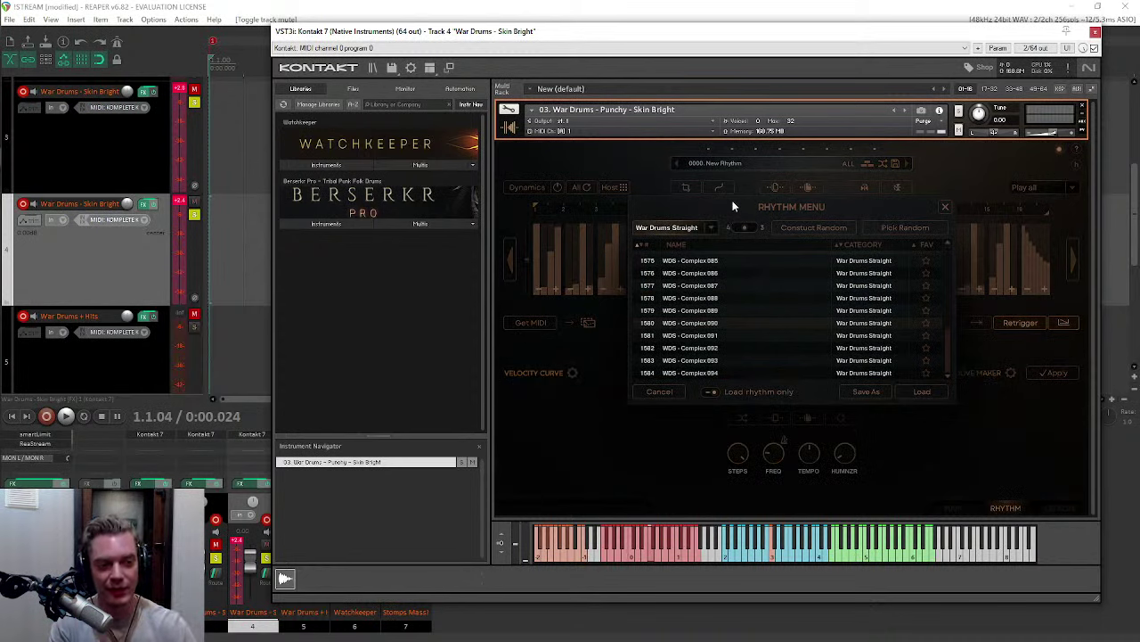
{"action": "left_click", "coordinate": [710, 229]}
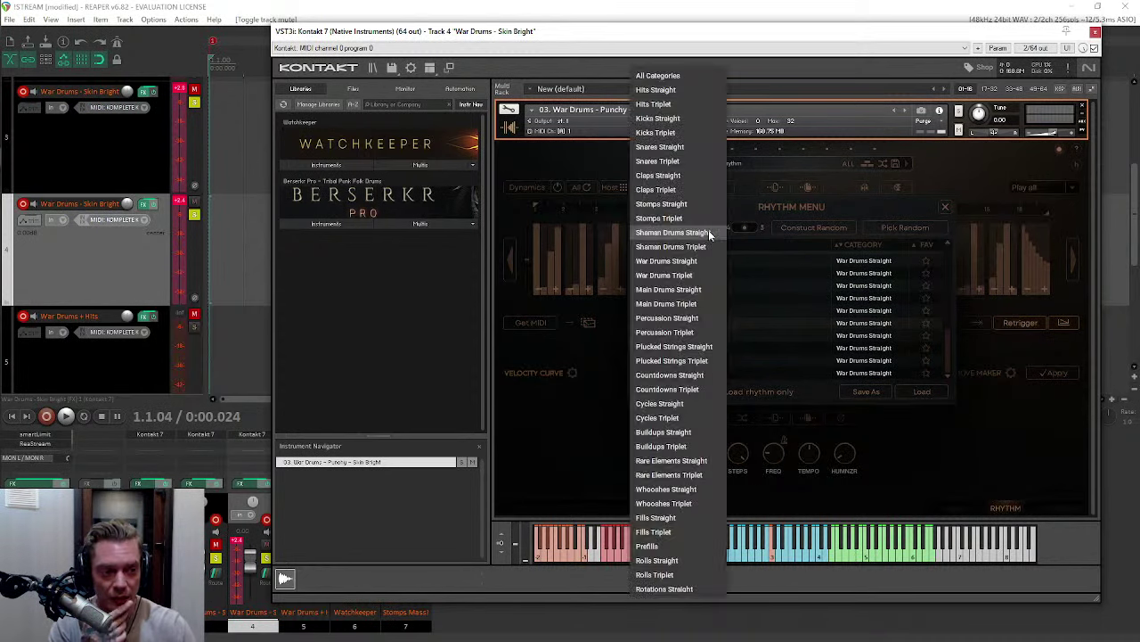
{"action": "left_click", "coordinate": [682, 77]}
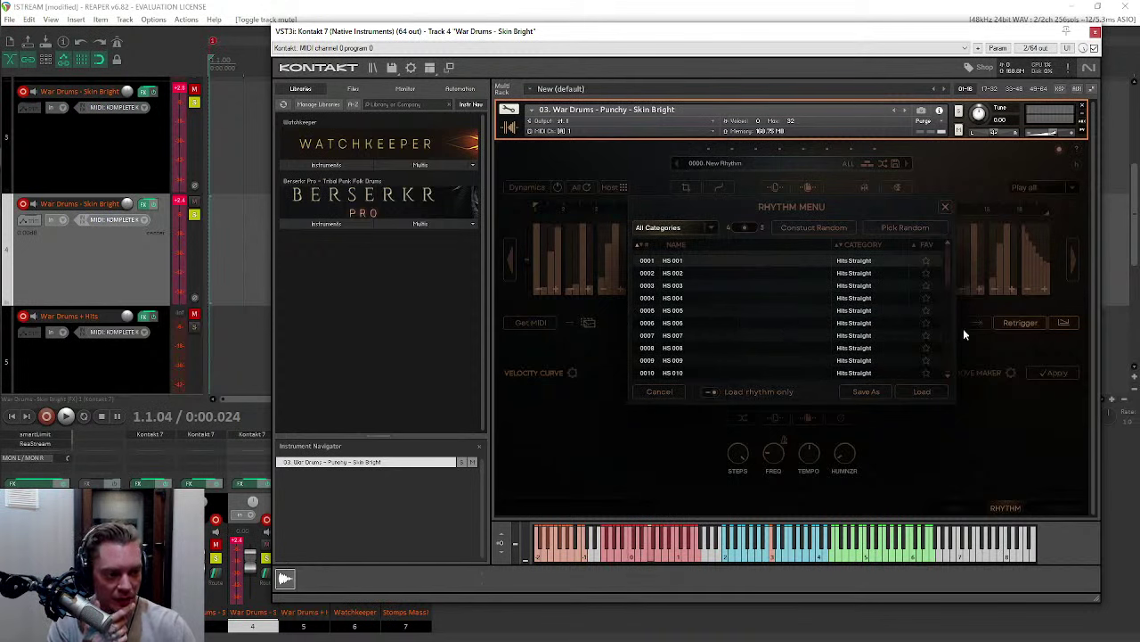
{"action": "left_click_drag", "start_coordinate": [947, 256], "coordinate": [940, 378]}
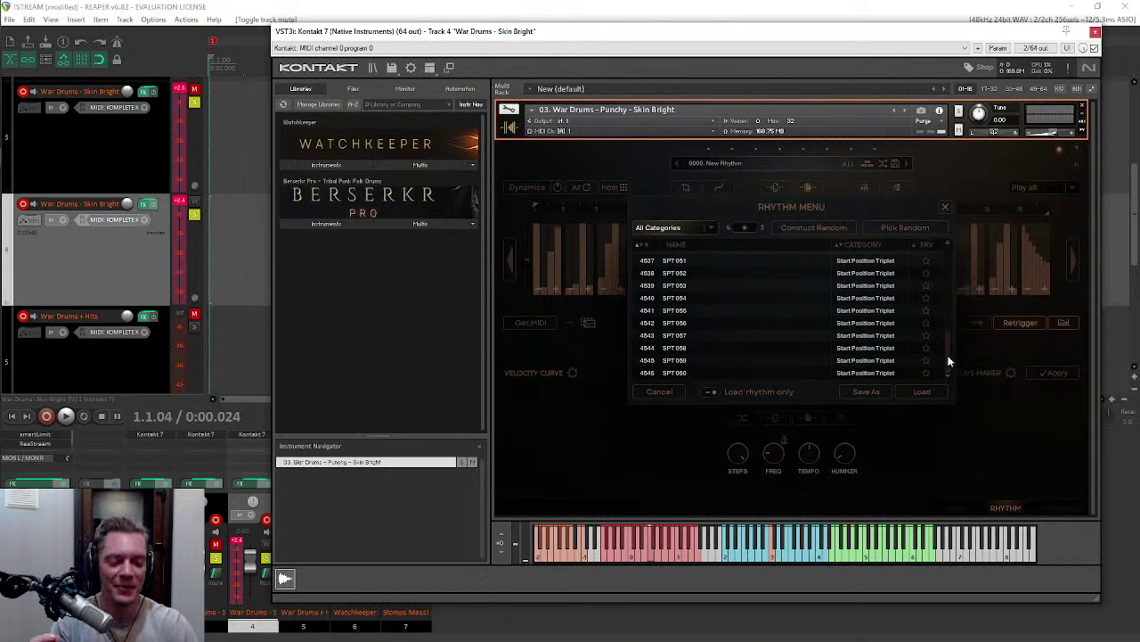
{"action": "left_click_drag", "start_coordinate": [949, 361], "coordinate": [951, 255]}
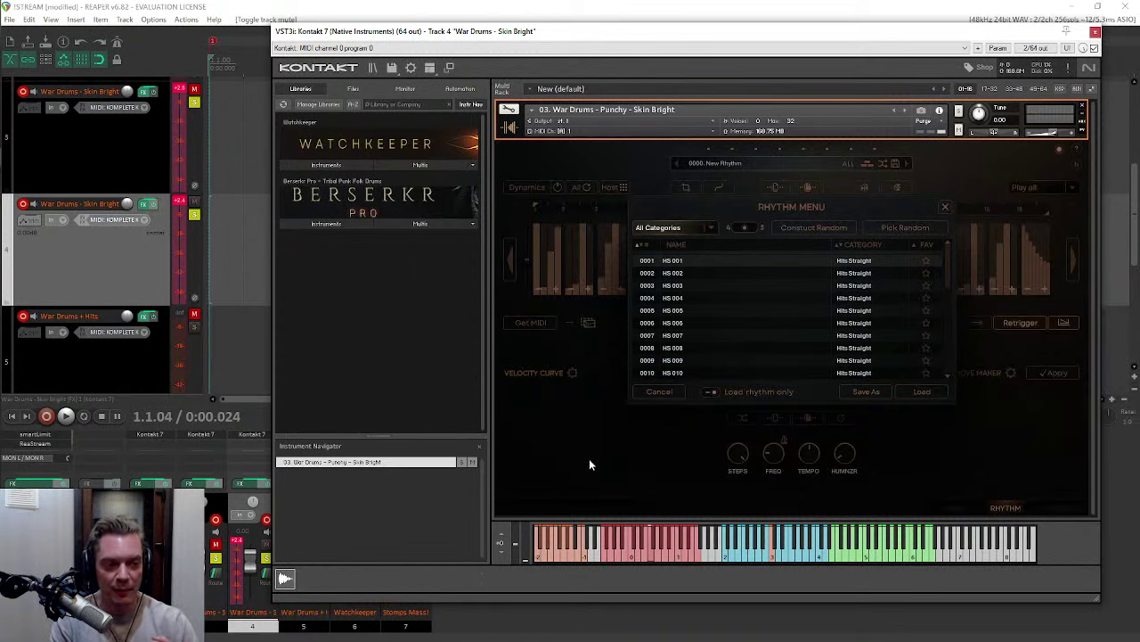
{"action": "left_click", "coordinate": [710, 227]}
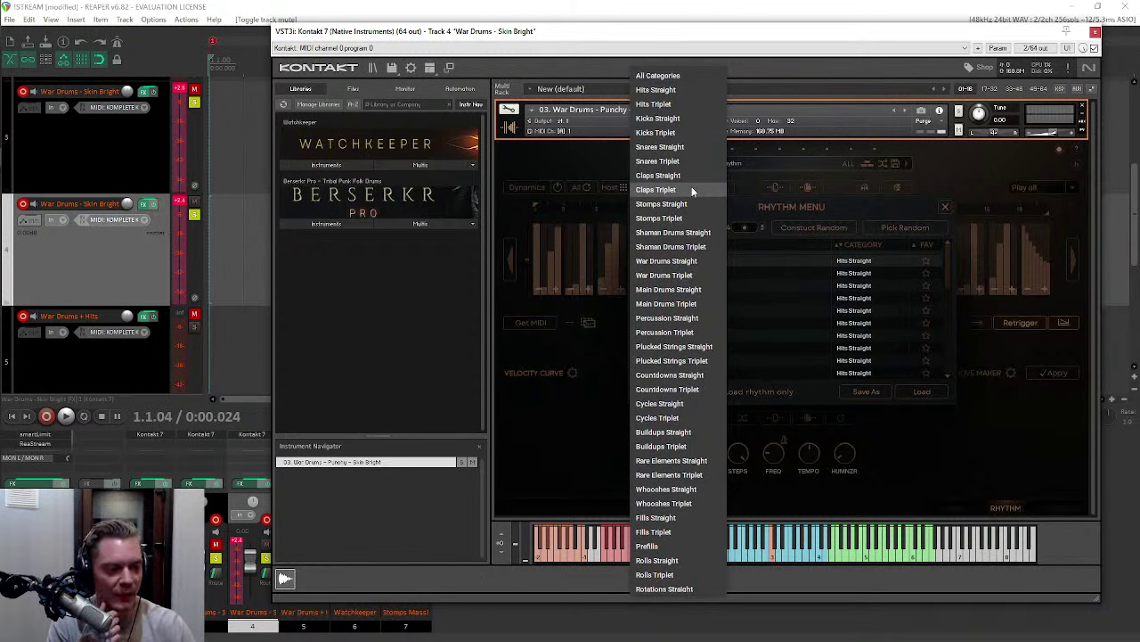
{"action": "left_click", "coordinate": [832, 180]}
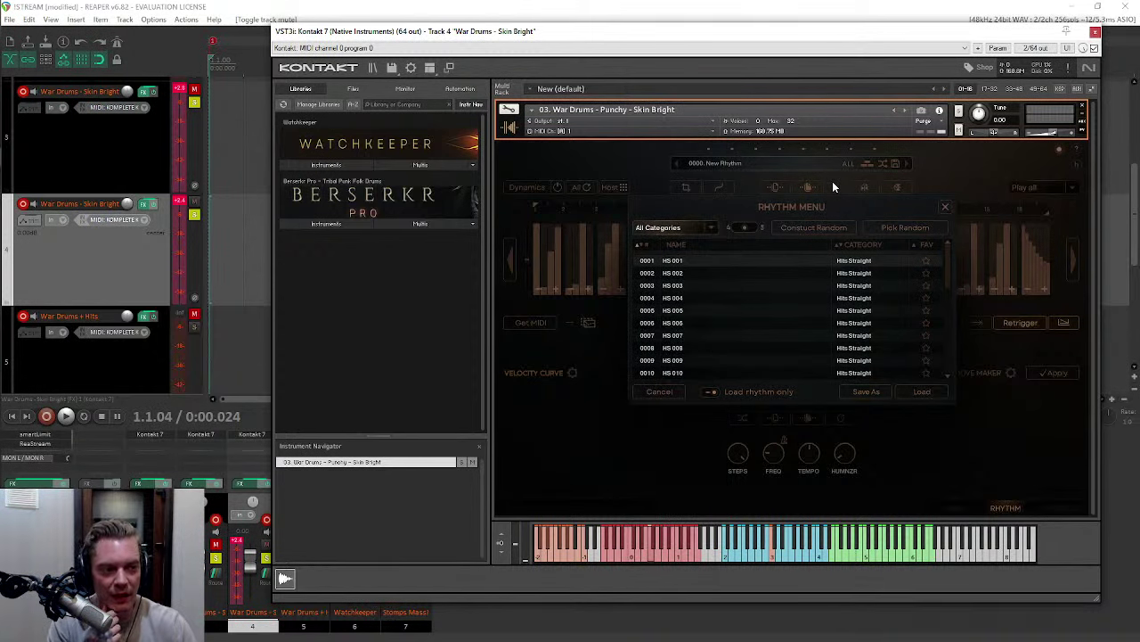
Step: Compare the rhythm list filtered to straight (4) patterns with the list filtered to triplet (3) patterns
{"action": "left_click", "coordinate": [736, 228]}
{"action": "left_click", "coordinate": [736, 227]}
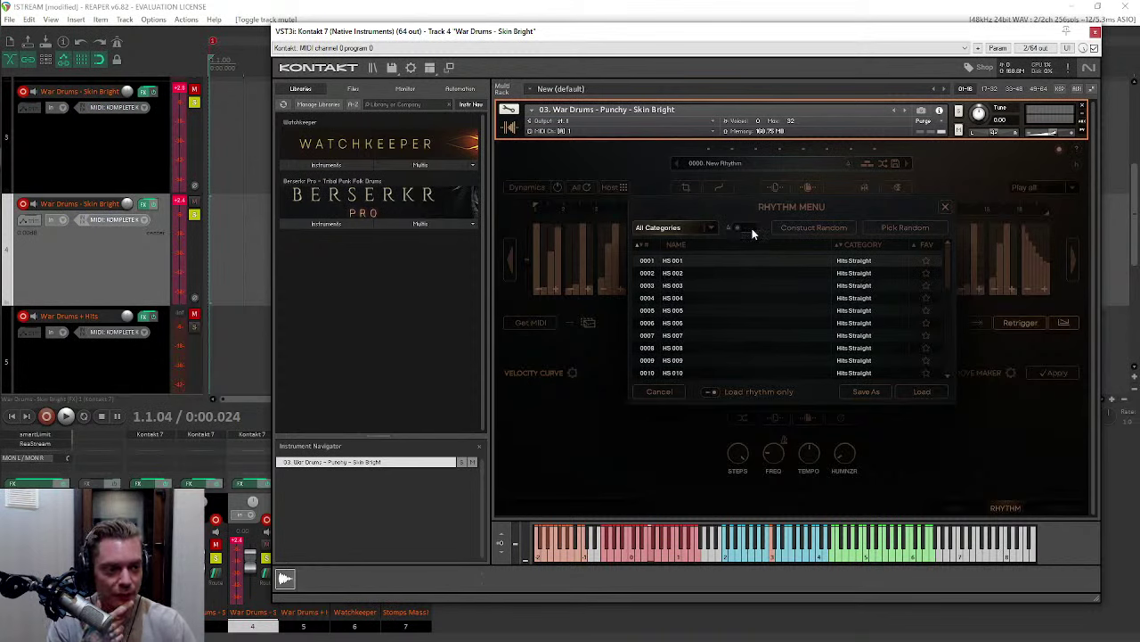
{"action": "left_click", "coordinate": [753, 228]}
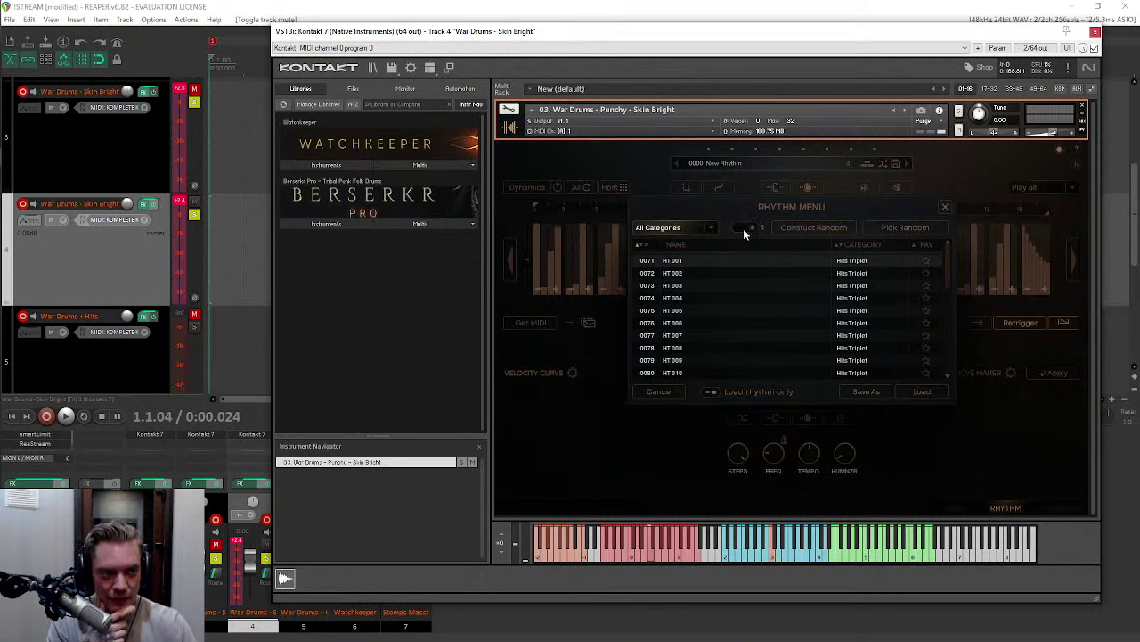
{"action": "left_click", "coordinate": [744, 227]}
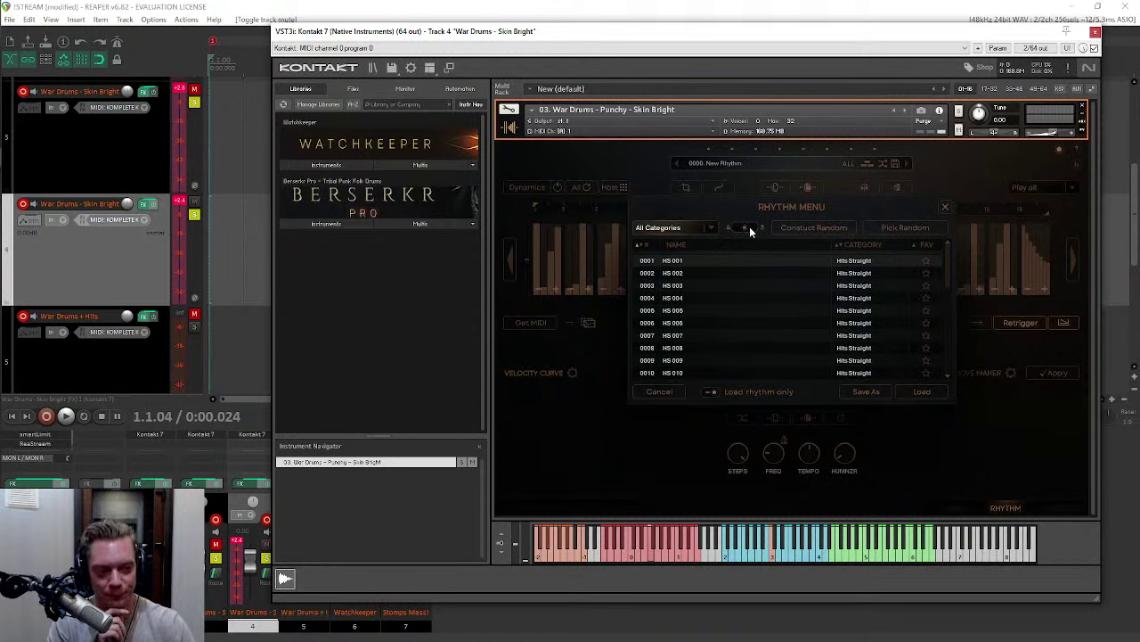
{"action": "left_click", "coordinate": [737, 229]}
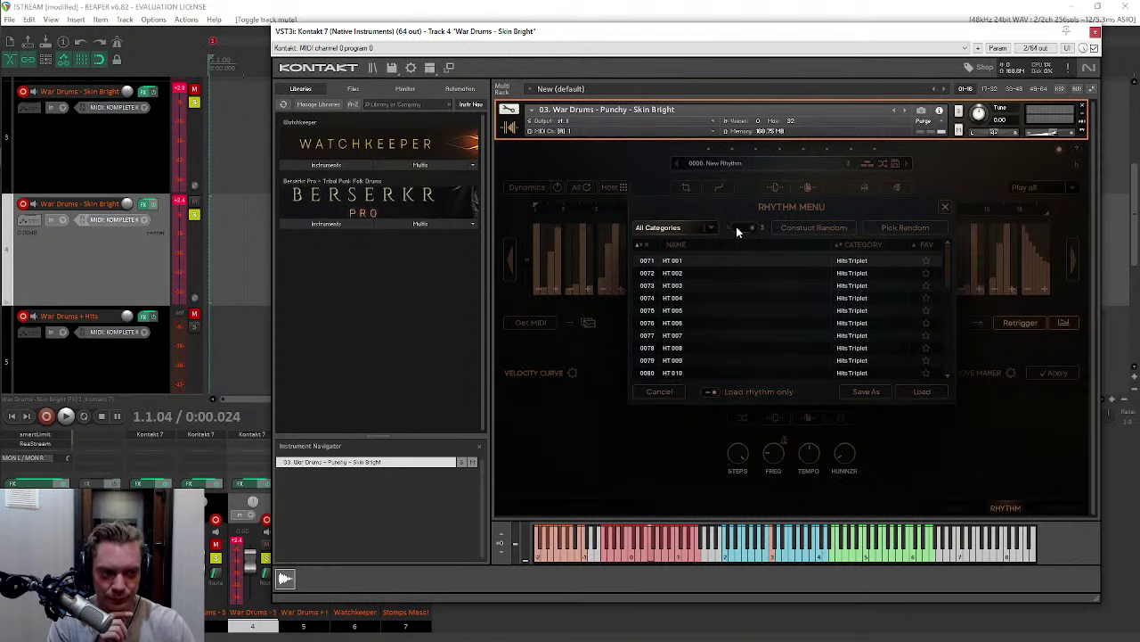
Step: Review the rhythm categories offered under the triplet, straight and unfiltered views, and close the rhythm menu without loading anything
{"action": "left_click", "coordinate": [676, 227]}
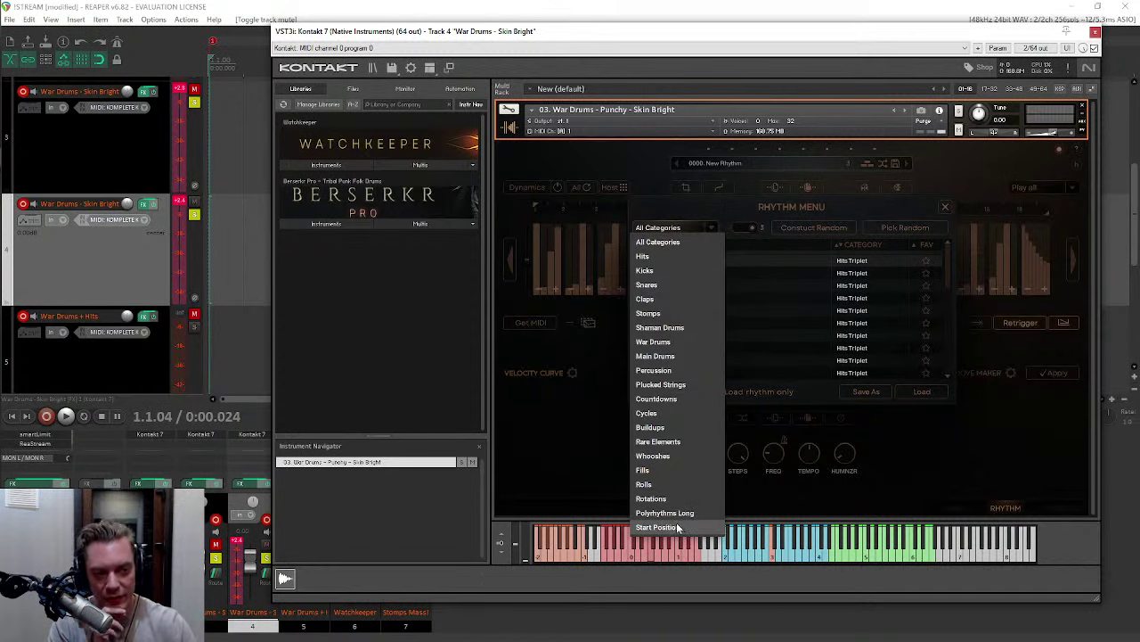
{"action": "left_click", "coordinate": [657, 241]}
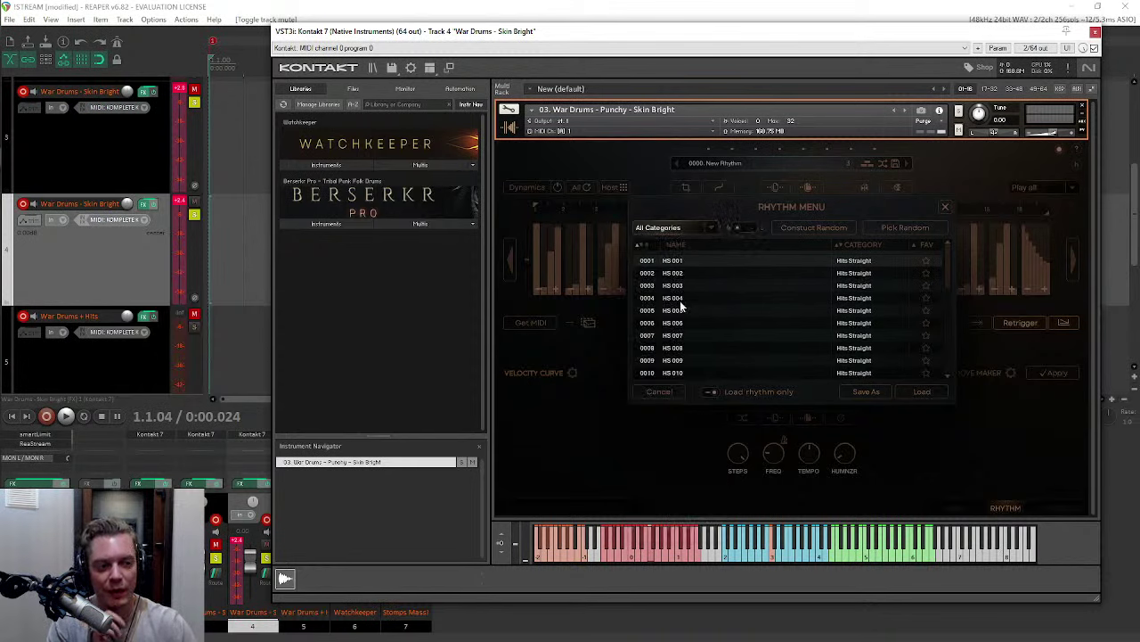
{"action": "left_click", "coordinate": [684, 228]}
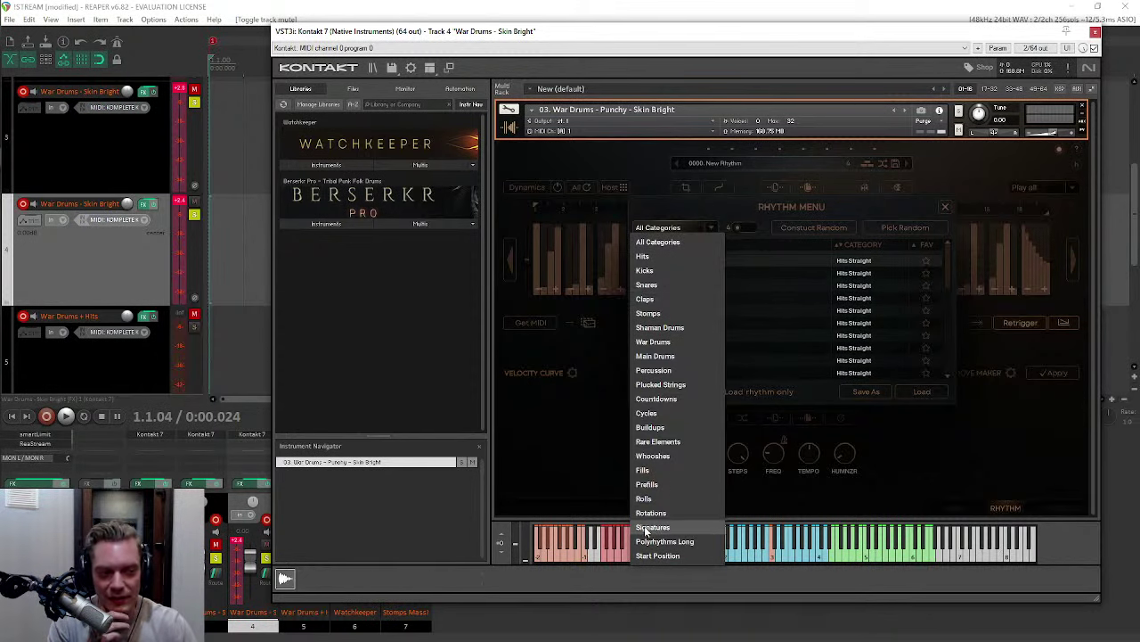
{"action": "left_click", "coordinate": [660, 241]}
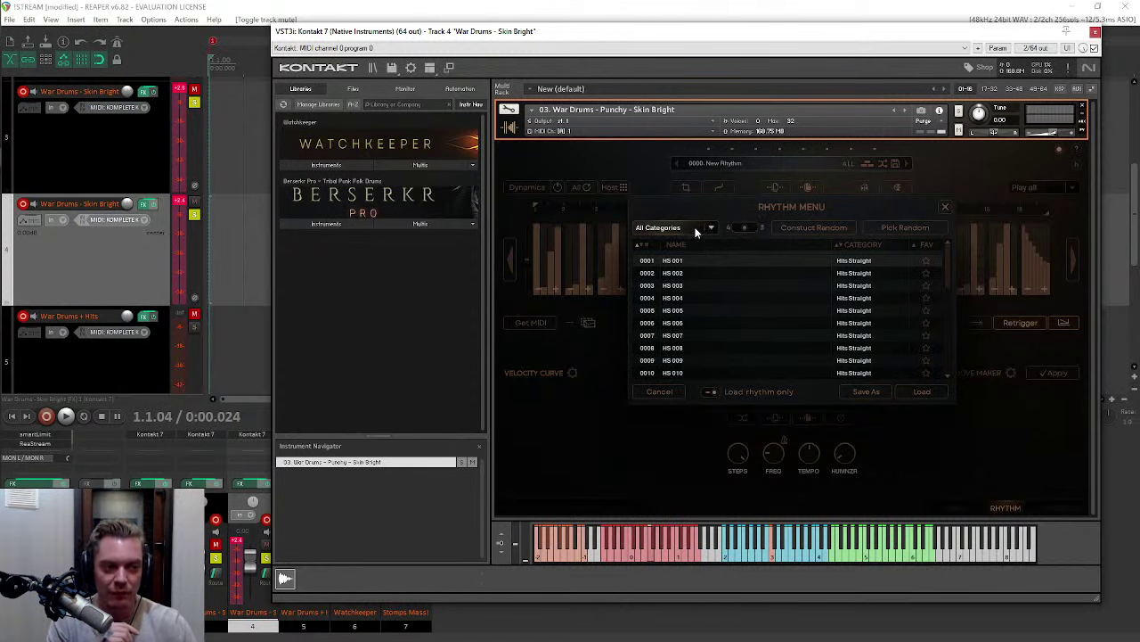
{"action": "left_click", "coordinate": [696, 229]}
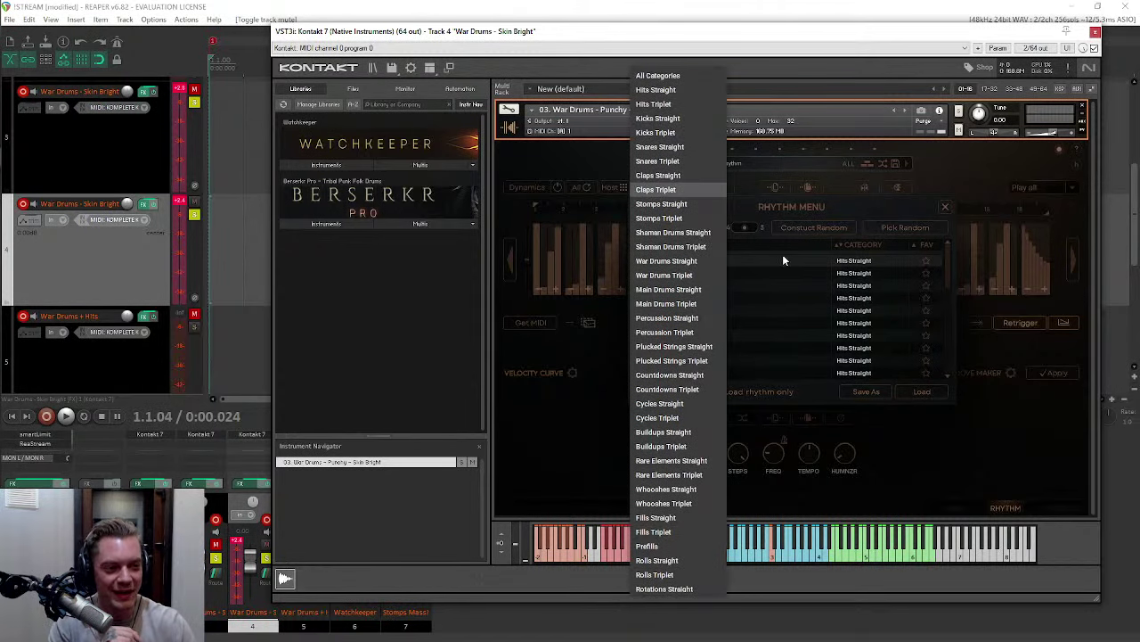
{"action": "left_click", "coordinate": [736, 202]}
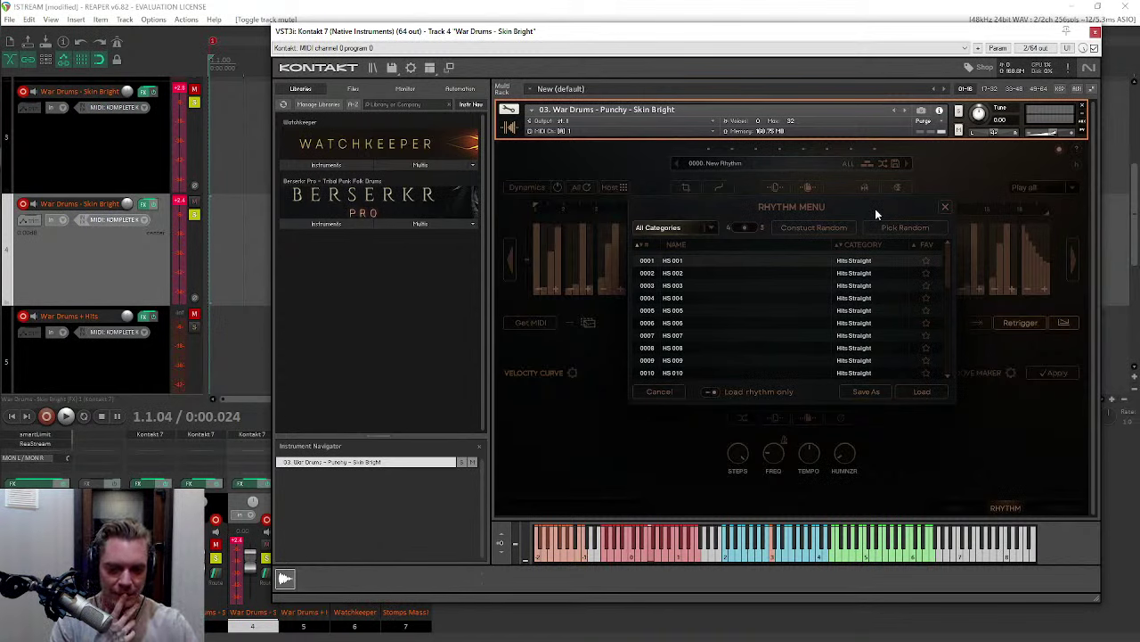
{"action": "left_click", "coordinate": [945, 209]}
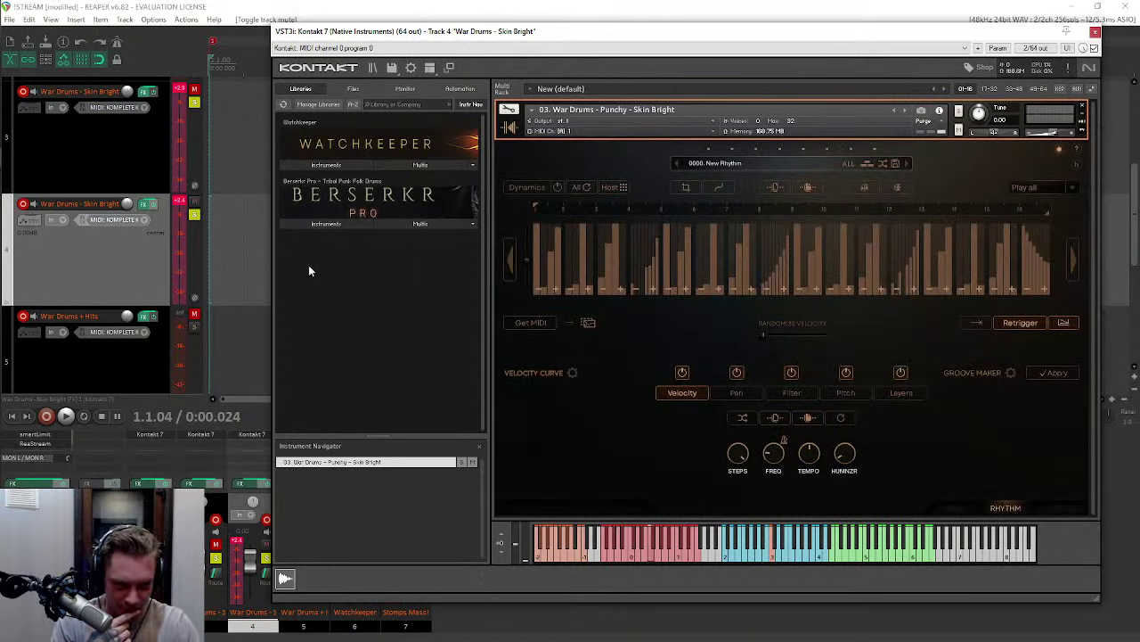
Step: Replace the loaded instrument with 01. Tribal Drums - Hits - Main from Berserkr Pro's Percussion Elements and unsolo the upper War Drums track
{"action": "left_click", "coordinate": [320, 224]}
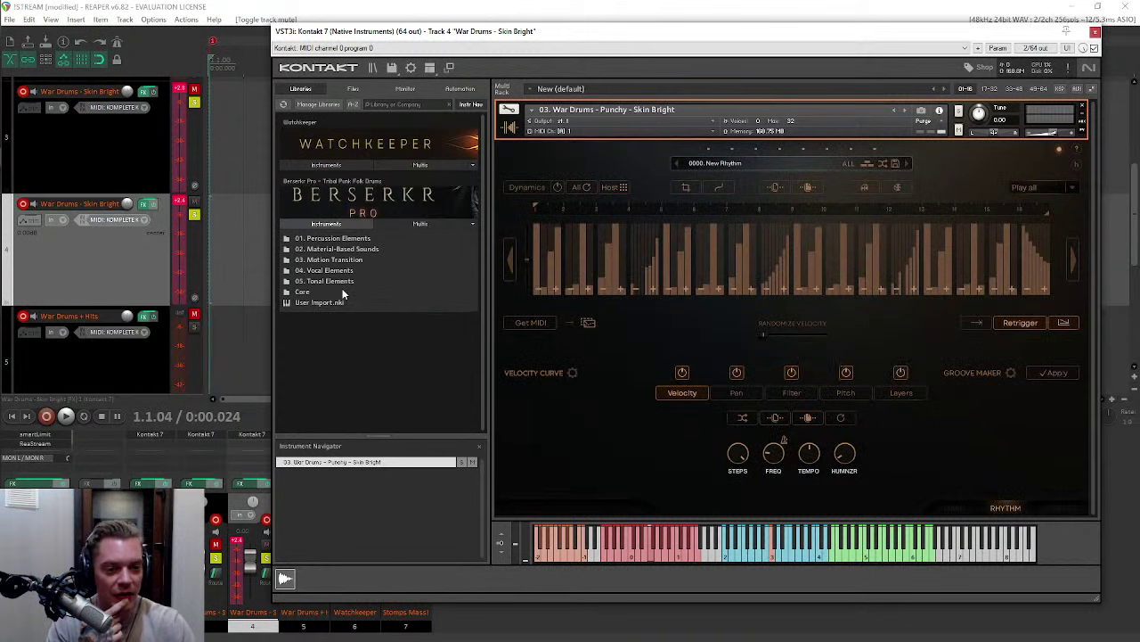
{"action": "double_click", "coordinate": [327, 240]}
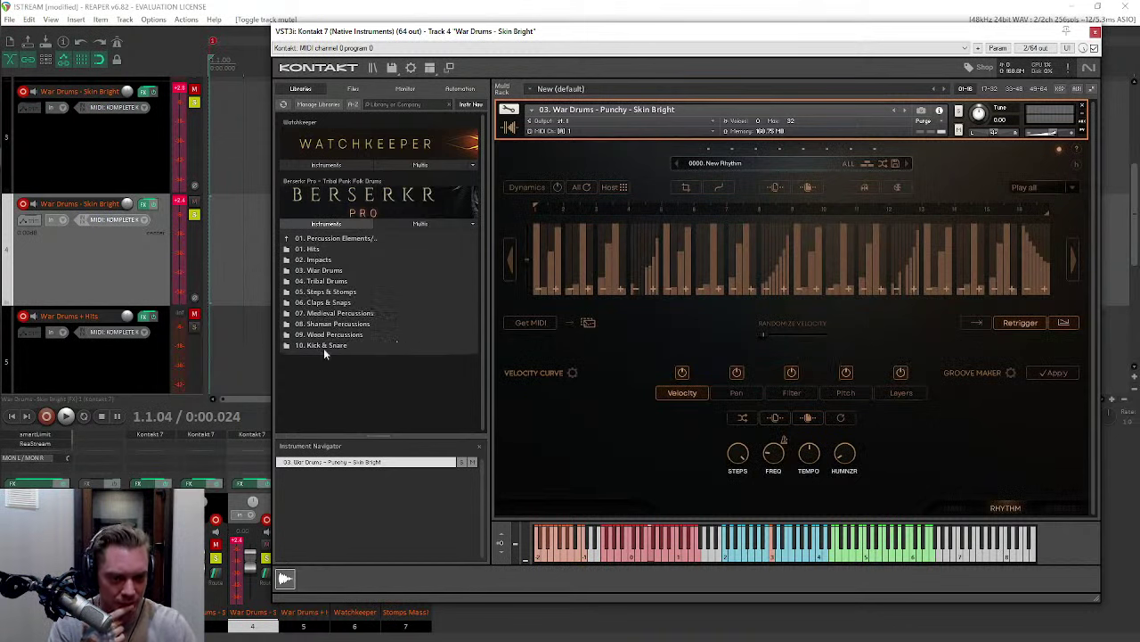
{"action": "double_click", "coordinate": [328, 280]}
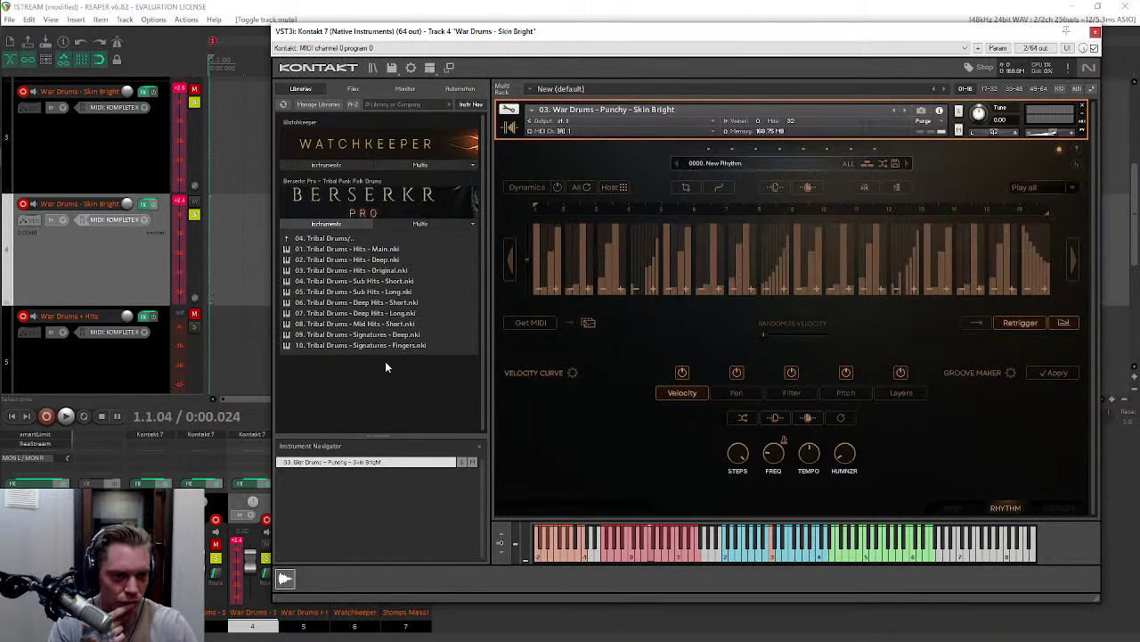
{"action": "left_click", "coordinate": [319, 269]}
{"action": "left_click", "coordinate": [313, 250]}
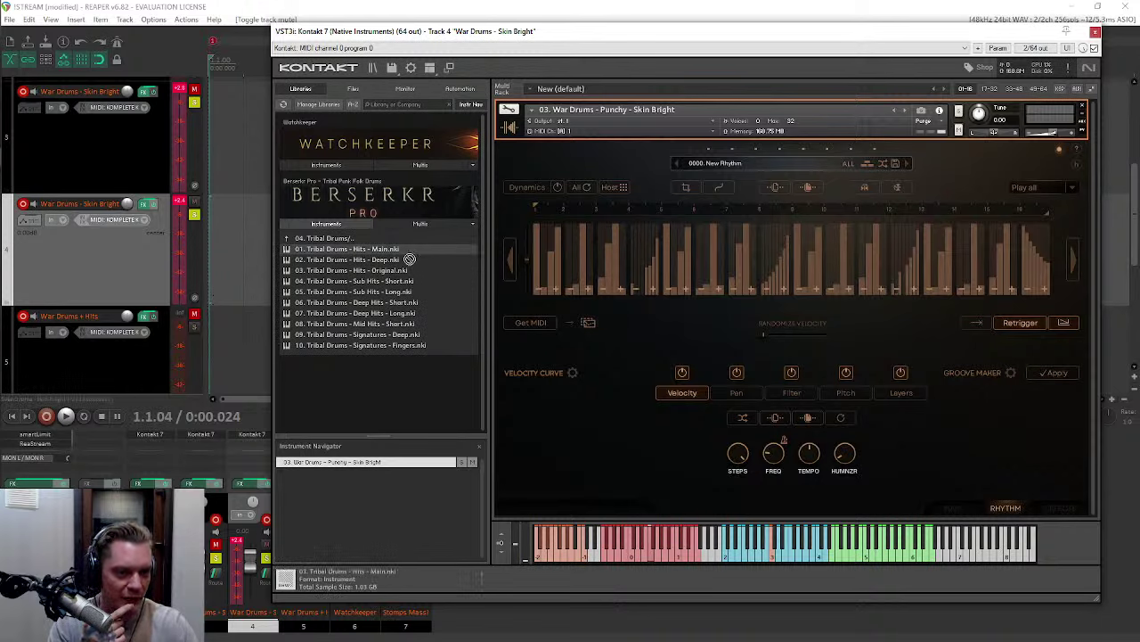
{"action": "left_click_drag", "start_coordinate": [646, 125], "coordinate": [646, 124]}
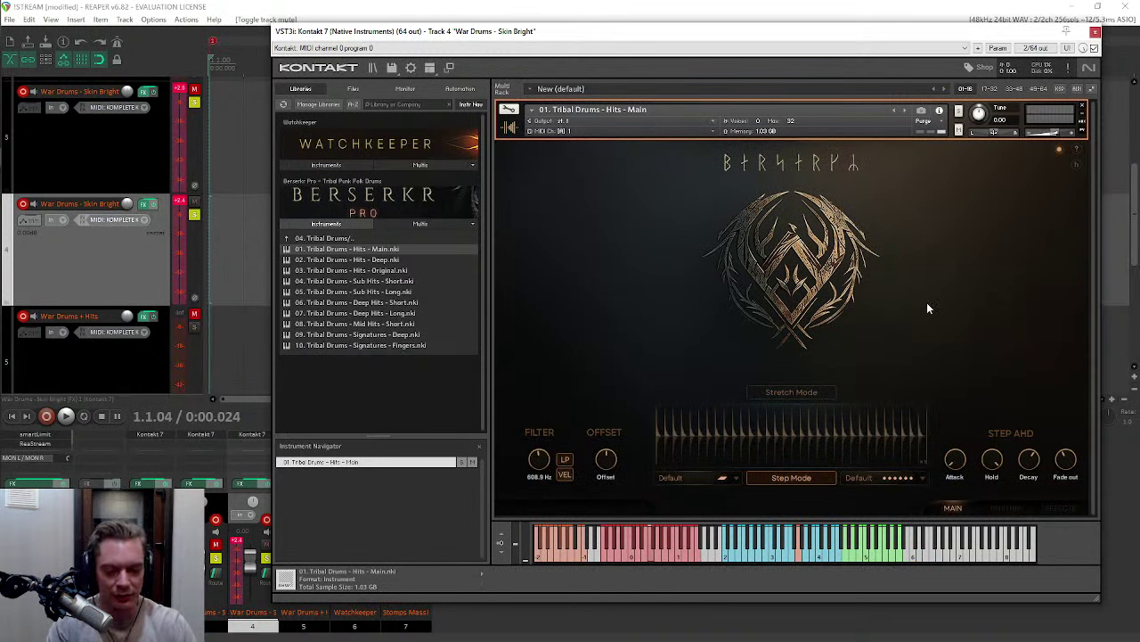
{"action": "left_click", "coordinate": [195, 102]}
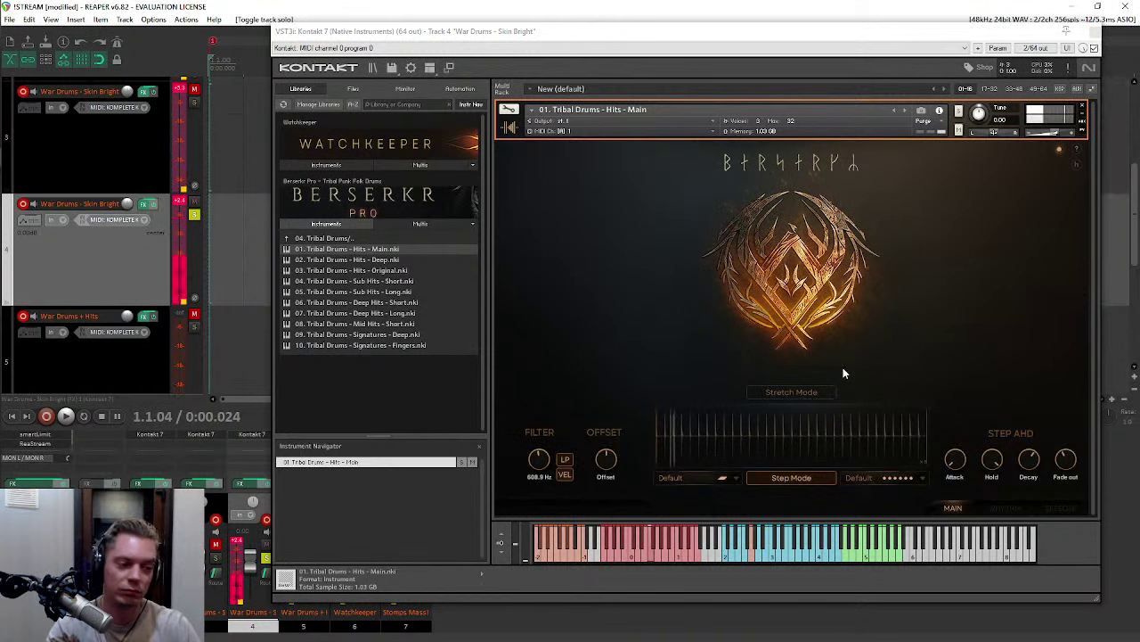
Step: Load the straight War Drums rhythm WDS - Complex 072 into the Tribal Drums instrument's rhythm sequencer
{"action": "left_click", "coordinate": [1005, 505]}
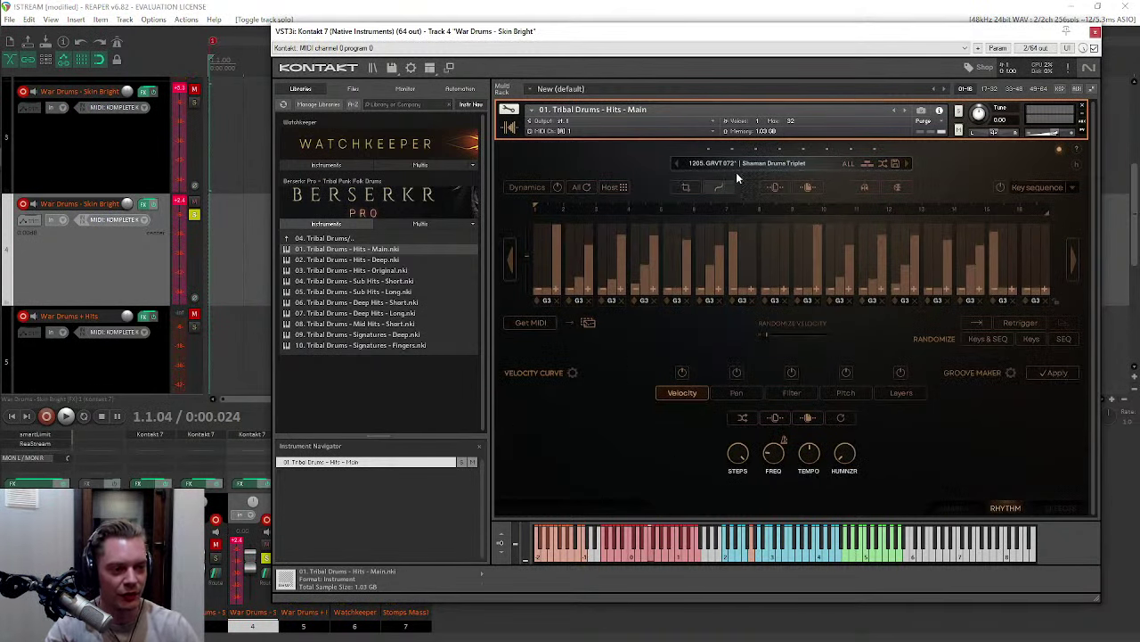
{"action": "left_click", "coordinate": [759, 163]}
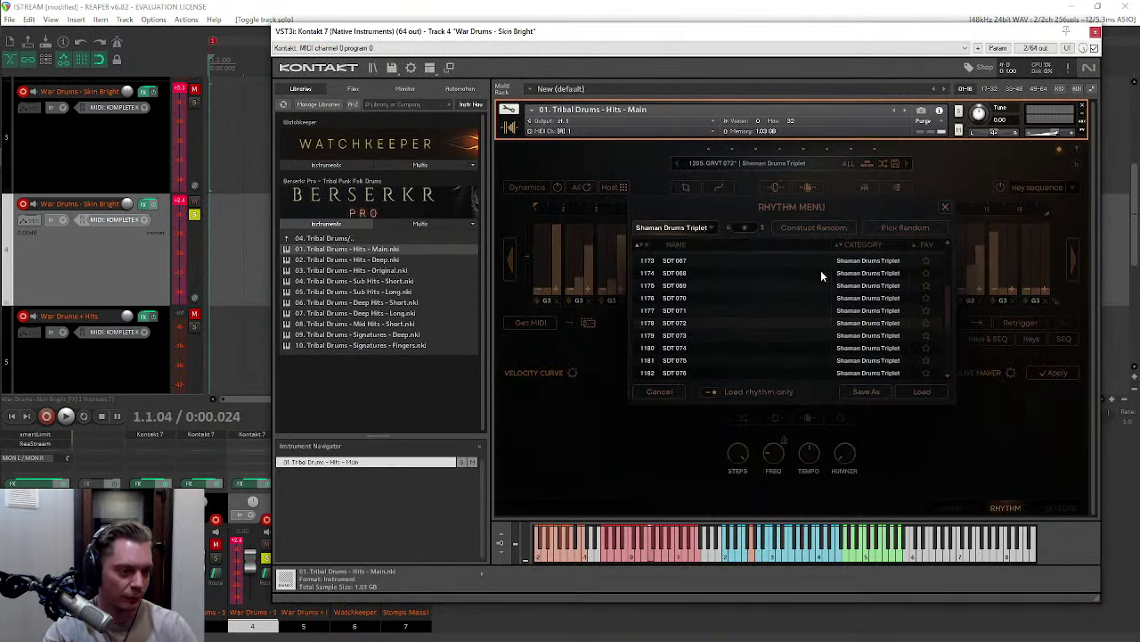
{"action": "left_click", "coordinate": [733, 227]}
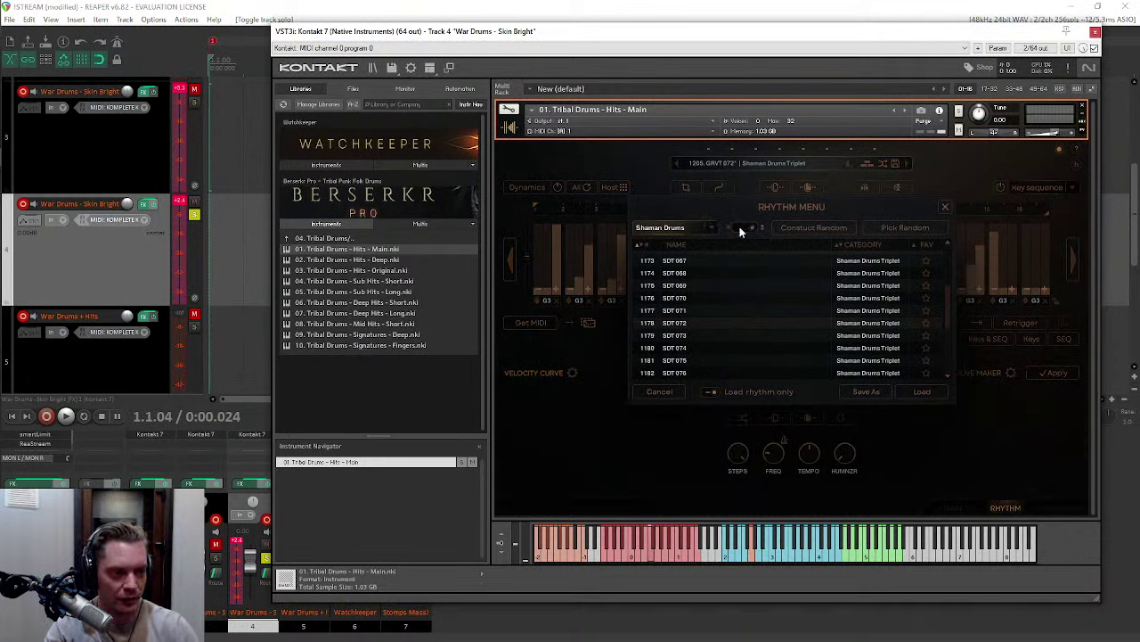
{"action": "left_click", "coordinate": [664, 228]}
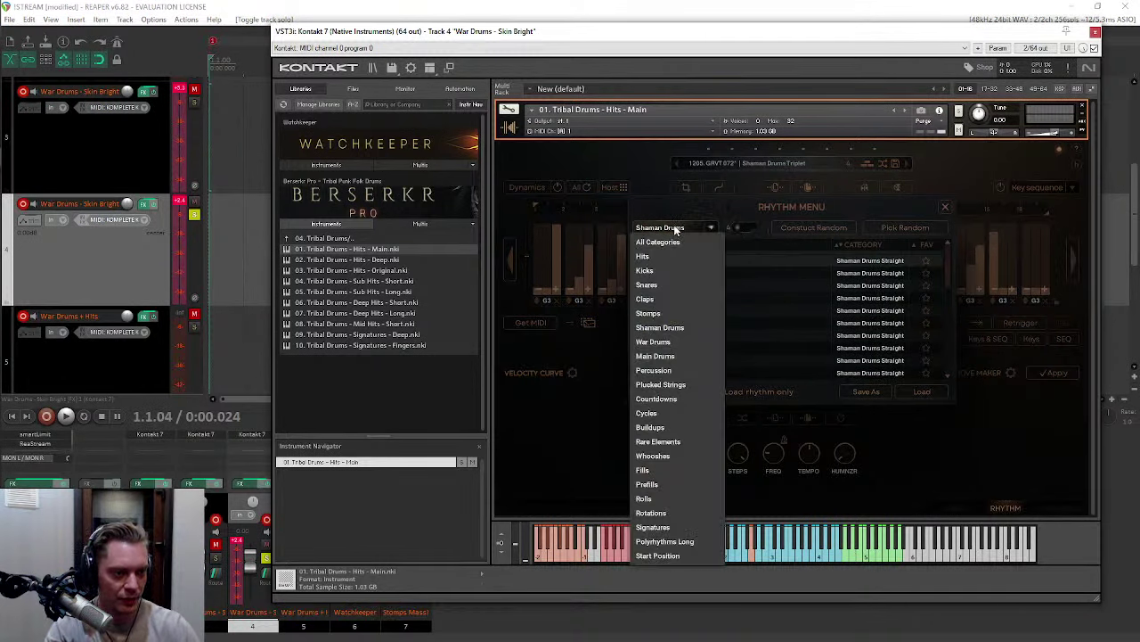
{"action": "left_click", "coordinate": [667, 343]}
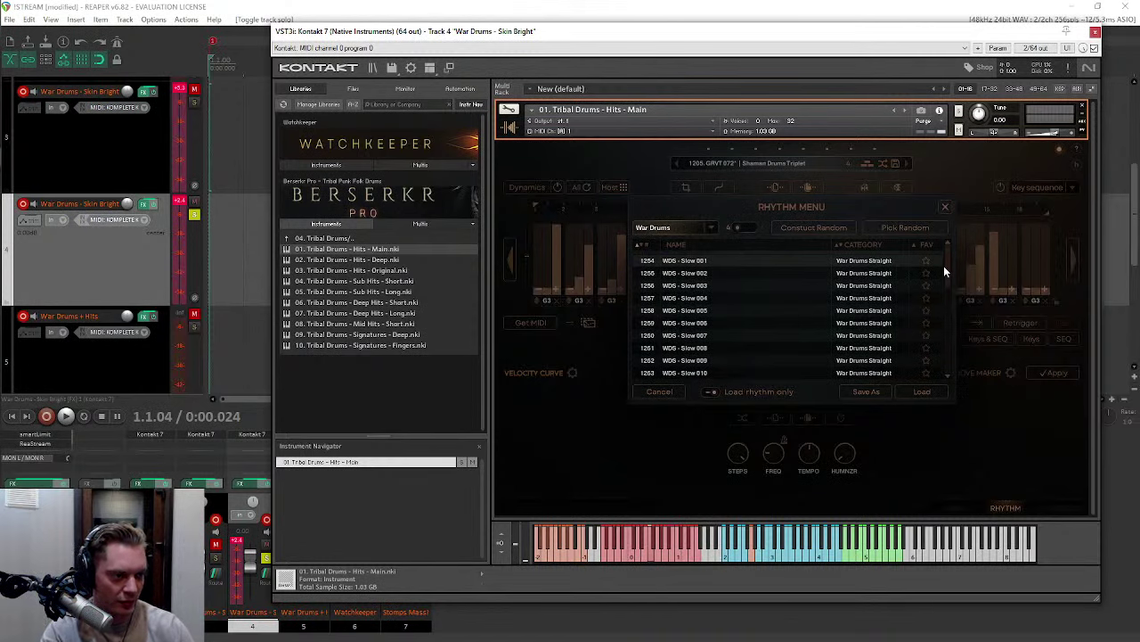
{"action": "left_click_drag", "start_coordinate": [945, 284], "coordinate": [941, 346]}
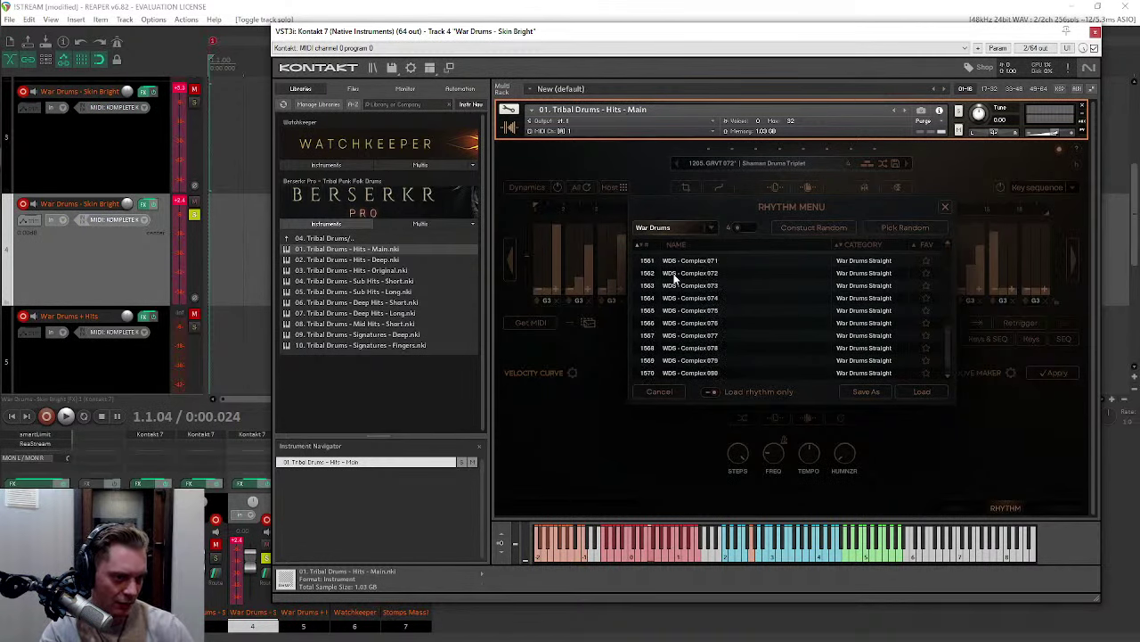
{"action": "double_click", "coordinate": [689, 274]}
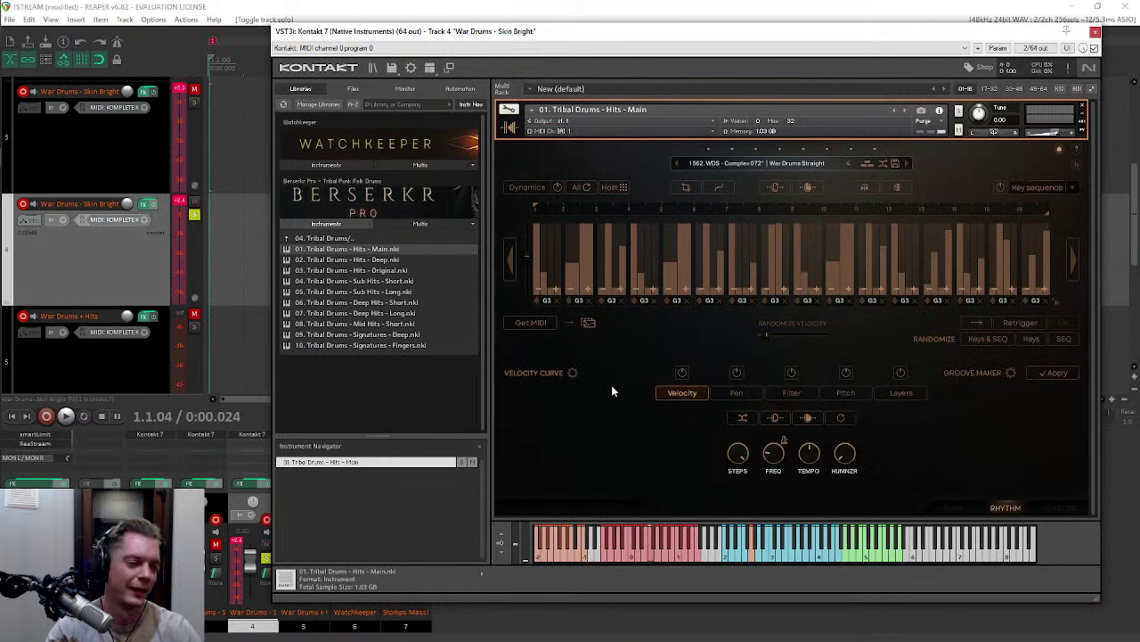
Step: Turn on the velocity and filter modulation for the rhythm and set the filter's sensitivity to 34 %
{"action": "left_click", "coordinate": [682, 372]}
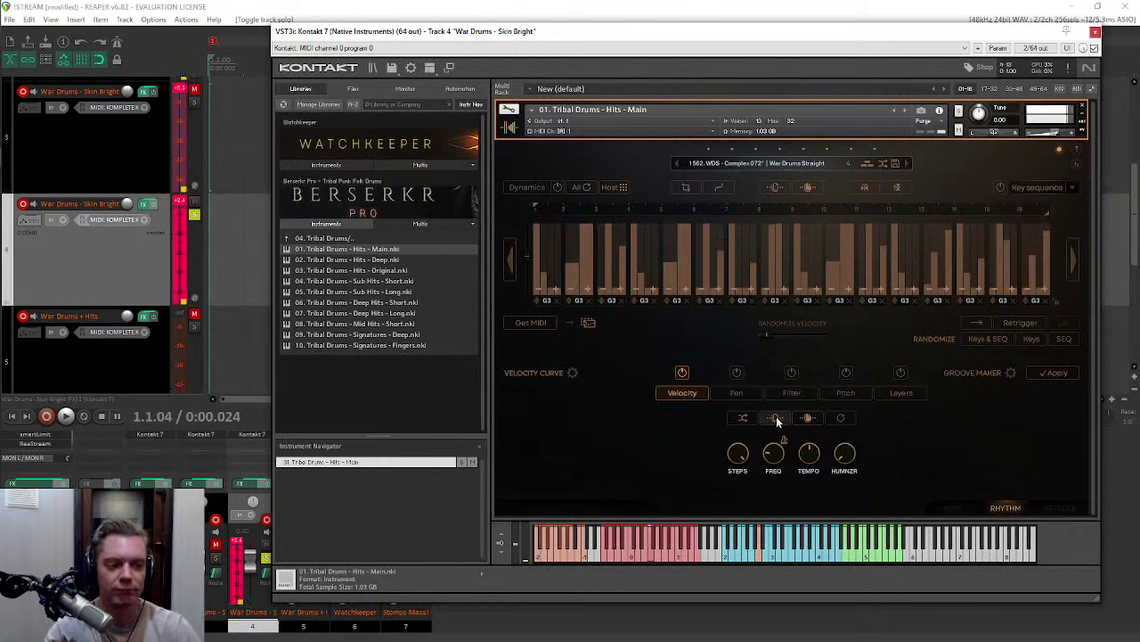
{"action": "left_click", "coordinate": [792, 392]}
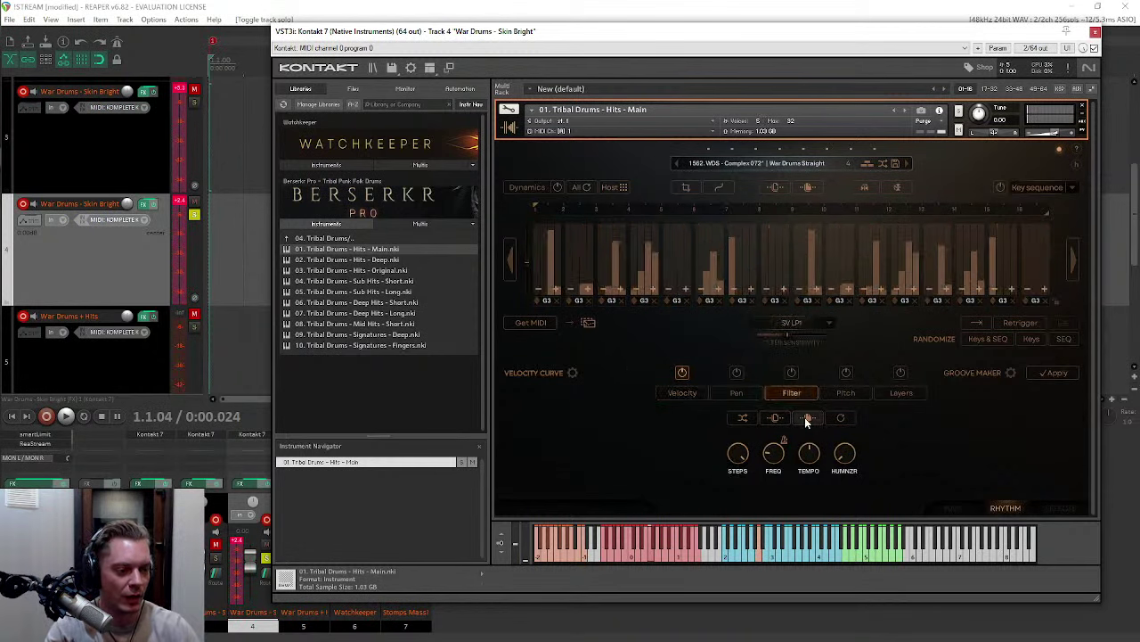
{"action": "left_click", "coordinate": [791, 371]}
{"action": "left_click_drag", "start_coordinate": [786, 334], "coordinate": [773, 339]}
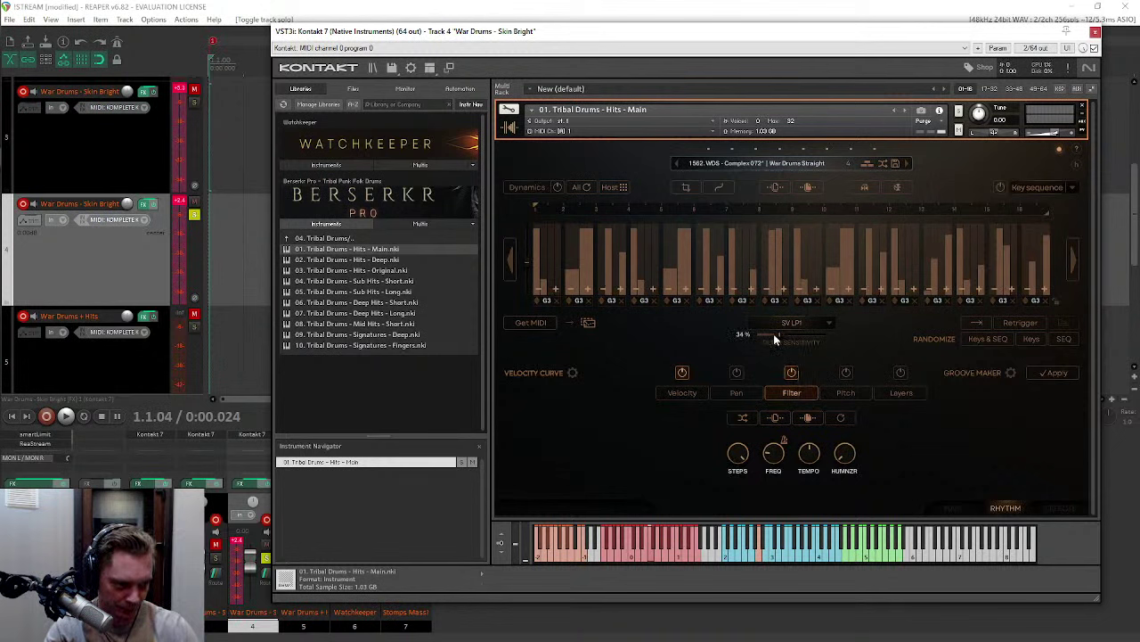
{"action": "left_click", "coordinate": [683, 394]}
Step: Construct a random rhythm from parts of the straight War Drums rhythms and disable the confirmation prompt for constructing random rhythms
{"action": "left_click", "coordinate": [759, 166]}
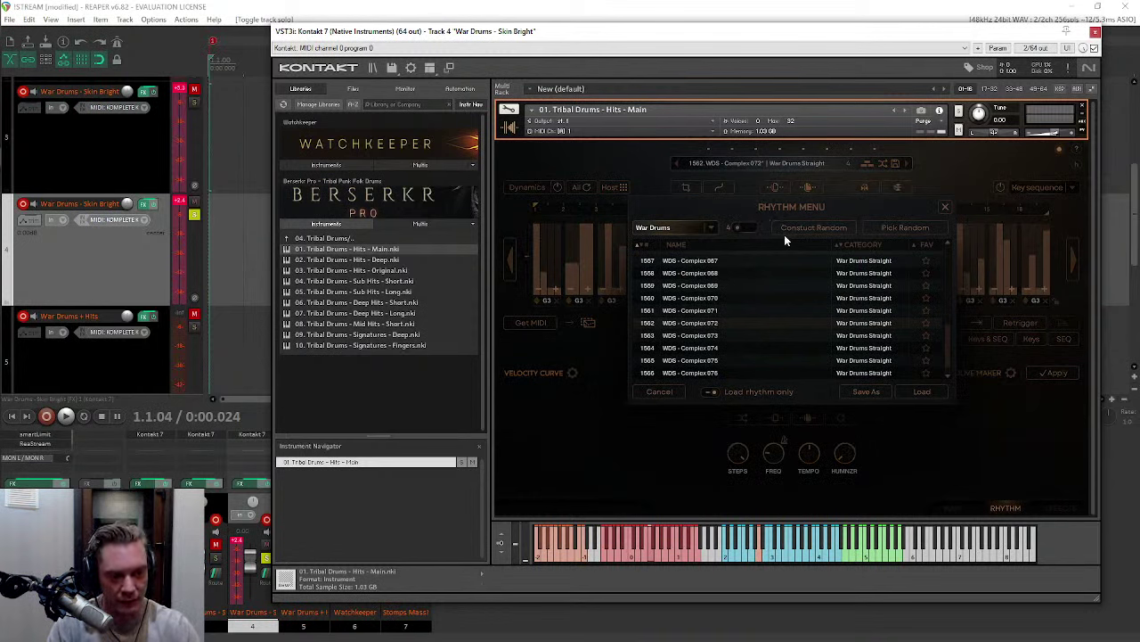
{"action": "left_click", "coordinate": [712, 229]}
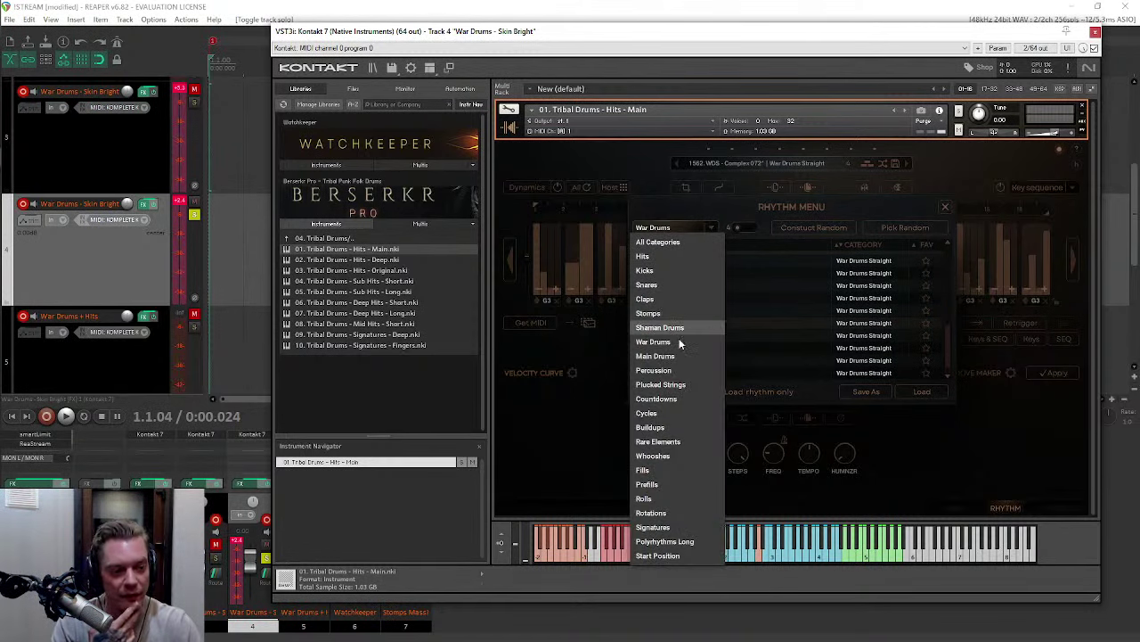
{"action": "left_click", "coordinate": [717, 226]}
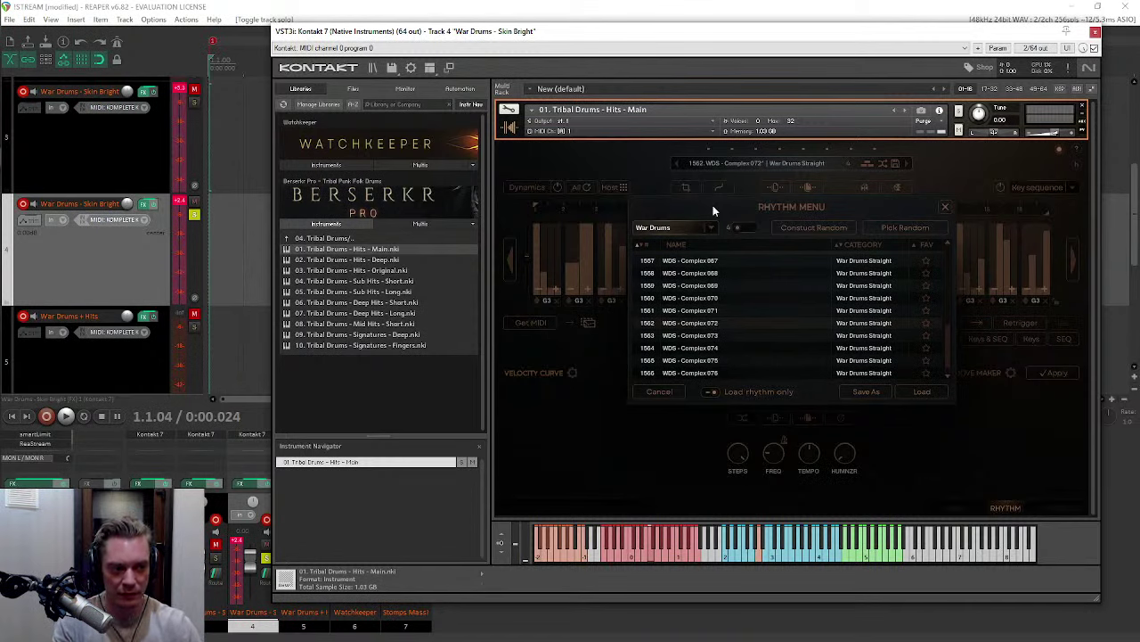
{"action": "left_click", "coordinate": [811, 229]}
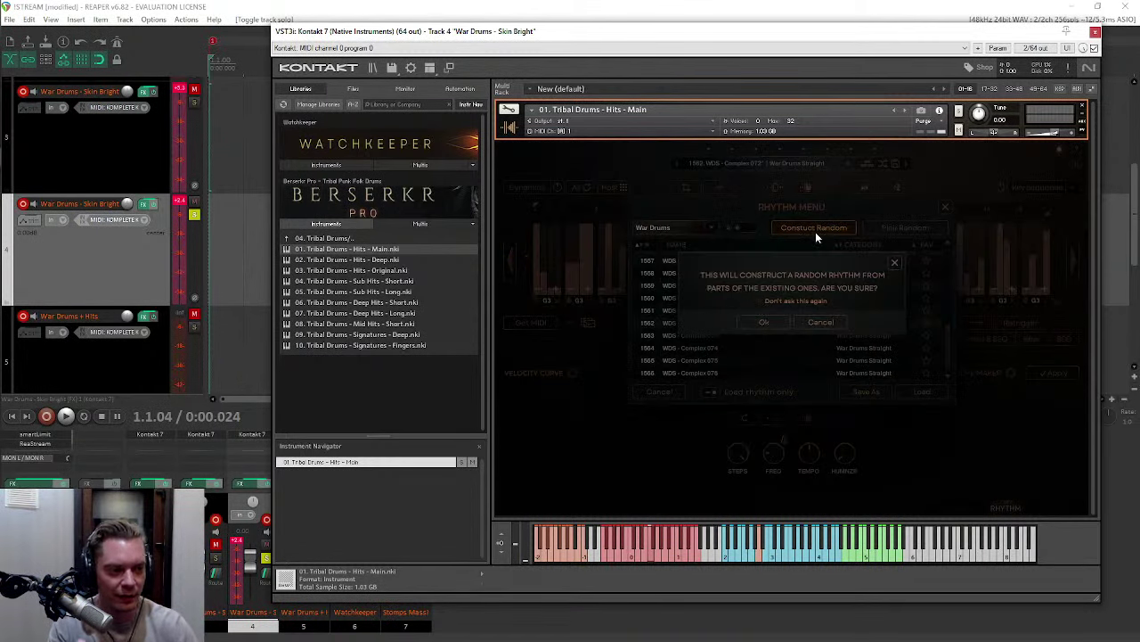
{"action": "left_click", "coordinate": [759, 300]}
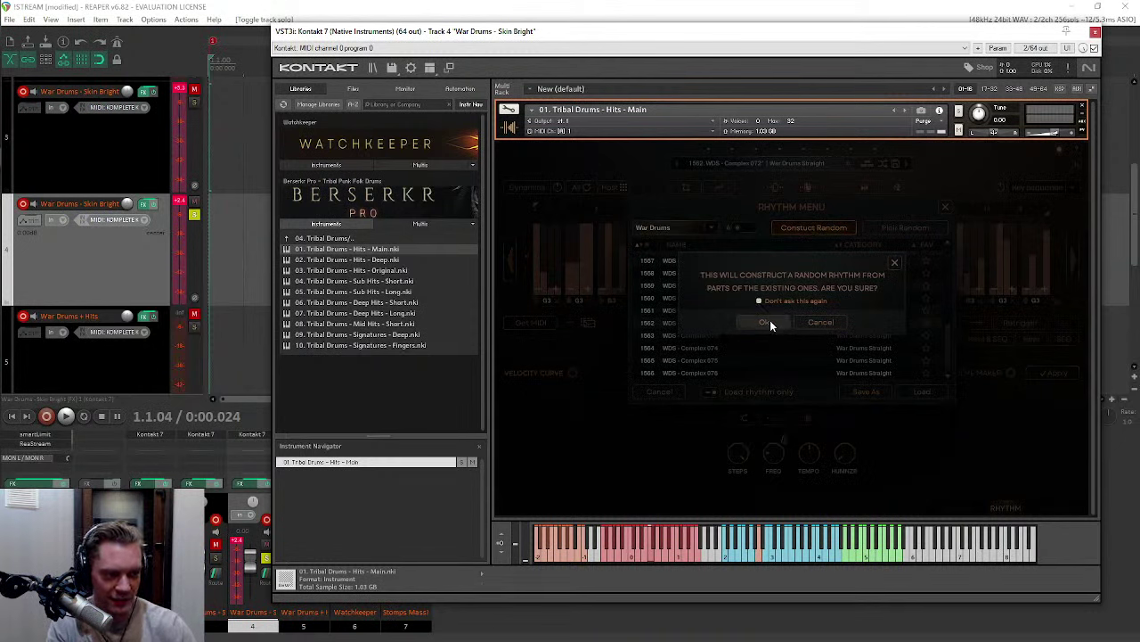
{"action": "left_click", "coordinate": [765, 323]}
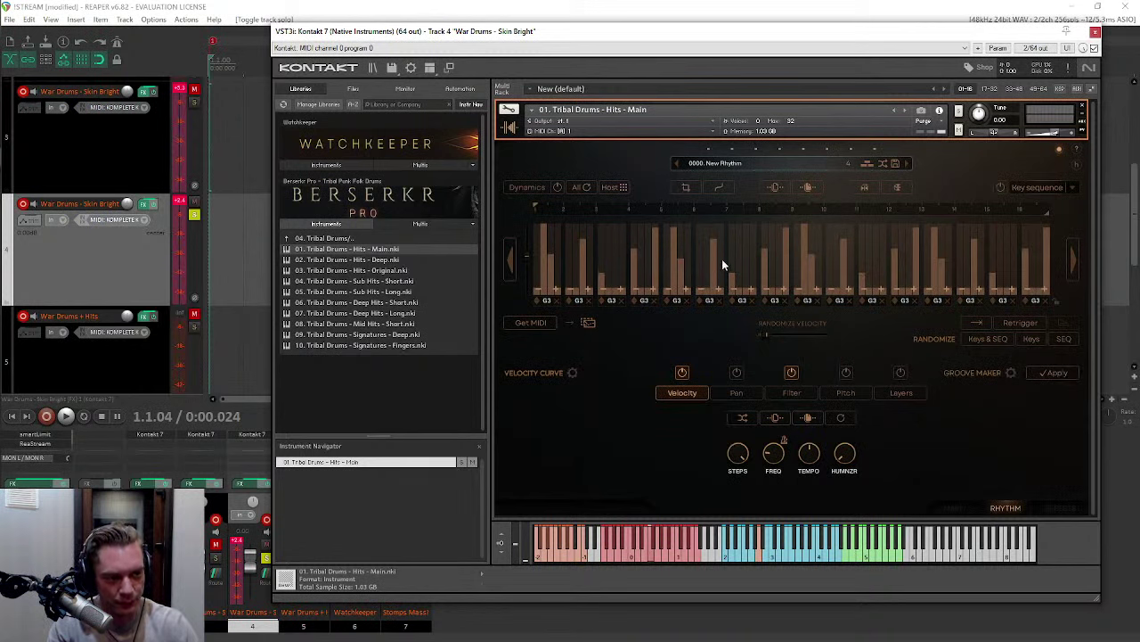
Step: Load random straight Fills rhythms into only beats 7–8 and 15–16 of the sequence
{"action": "left_click", "coordinate": [729, 207]}
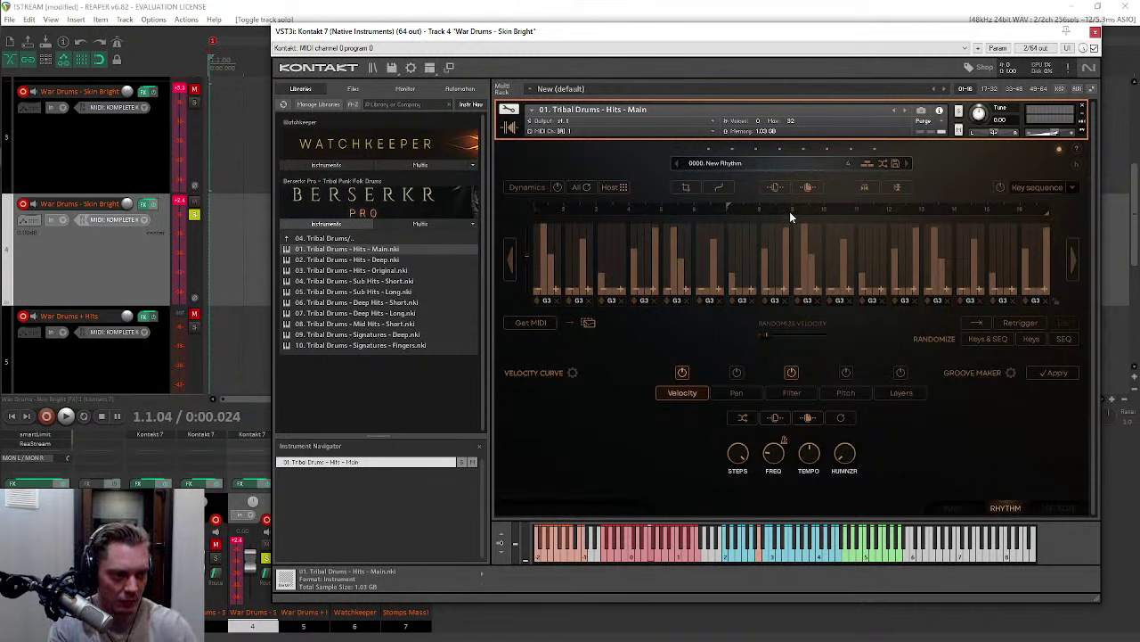
{"action": "left_click", "coordinate": [746, 163]}
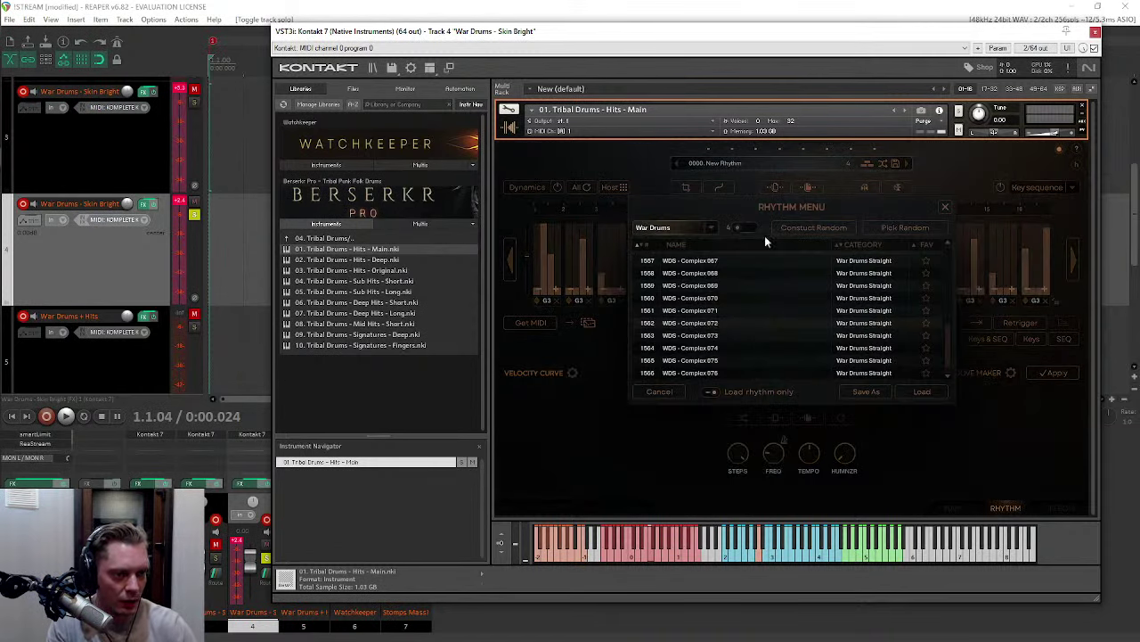
{"action": "left_click", "coordinate": [691, 229]}
{"action": "left_click", "coordinate": [653, 477]}
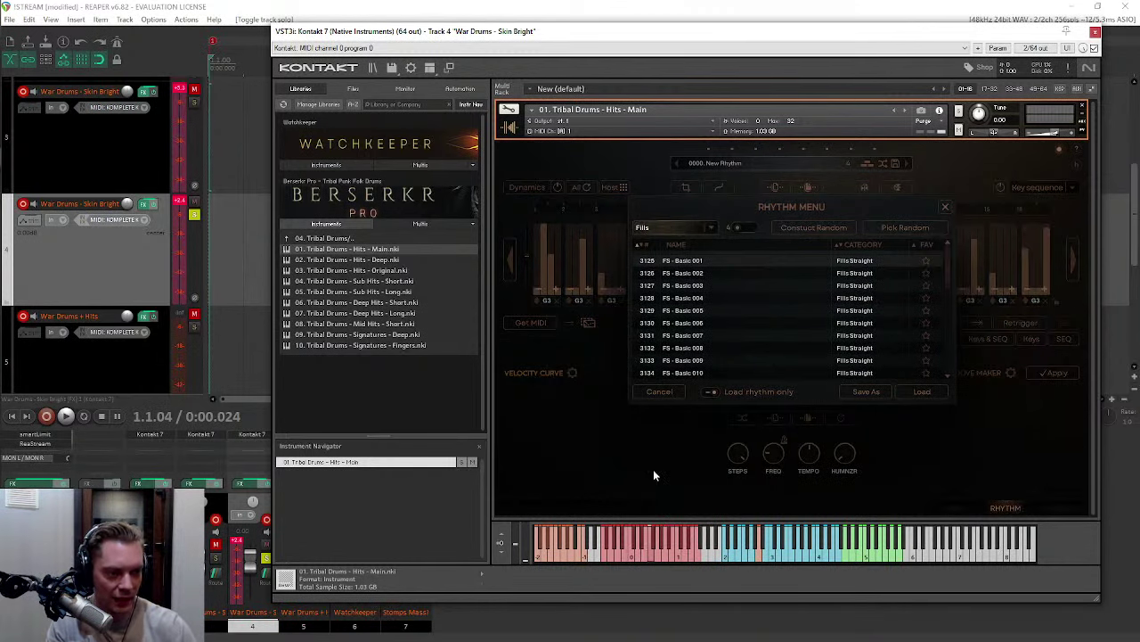
{"action": "left_click", "coordinate": [946, 208]}
{"action": "left_click", "coordinate": [884, 165]}
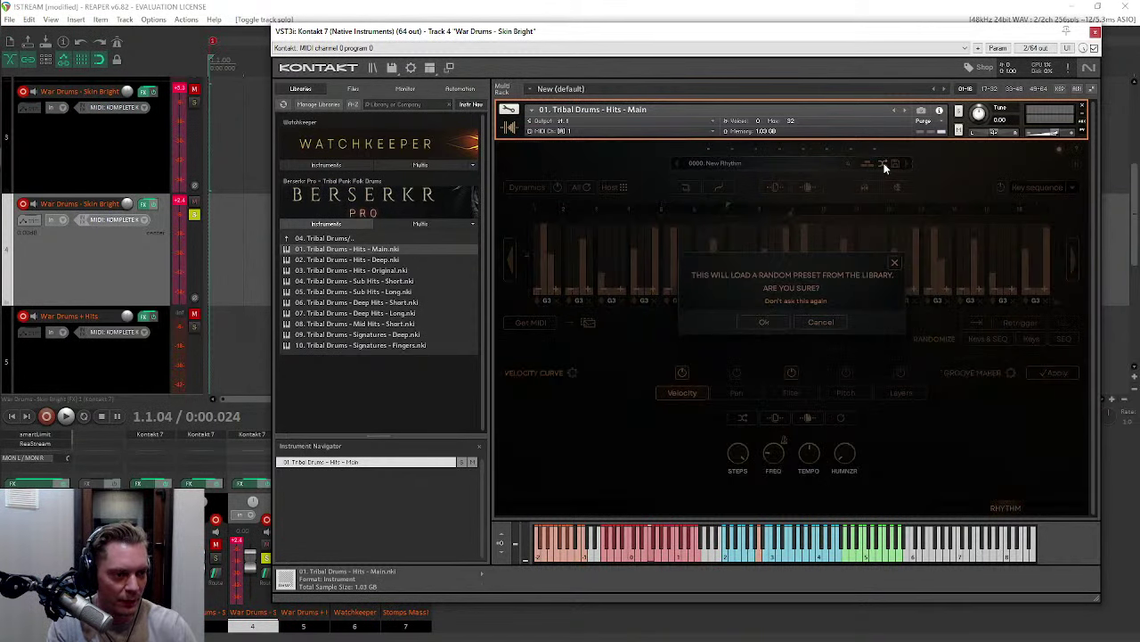
{"action": "left_click", "coordinate": [763, 321]}
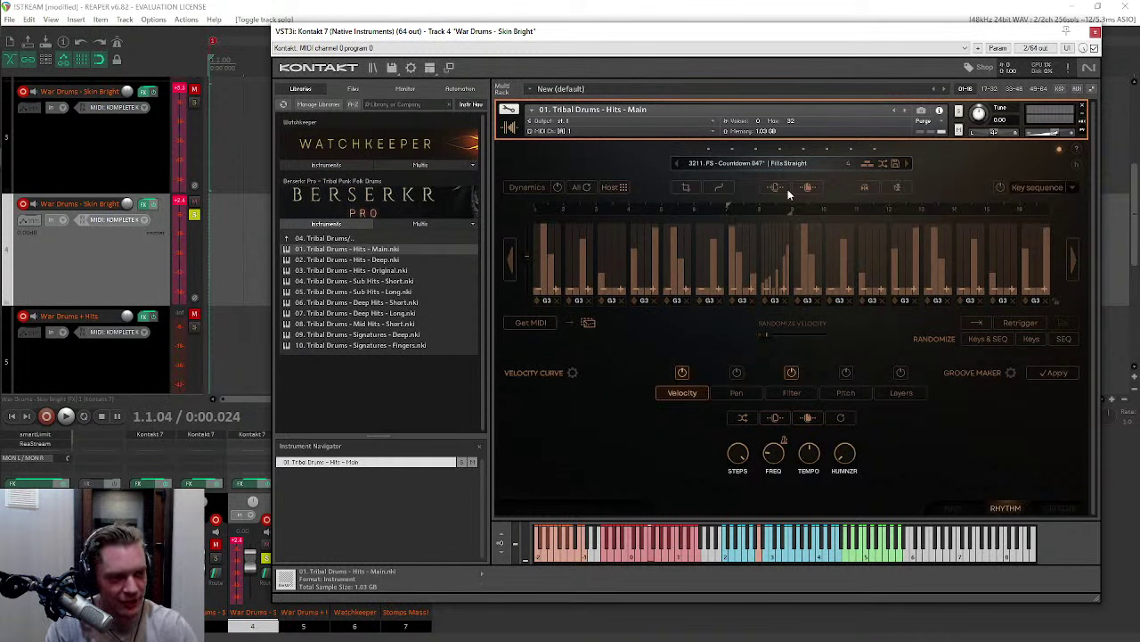
{"action": "left_click", "coordinate": [988, 207]}
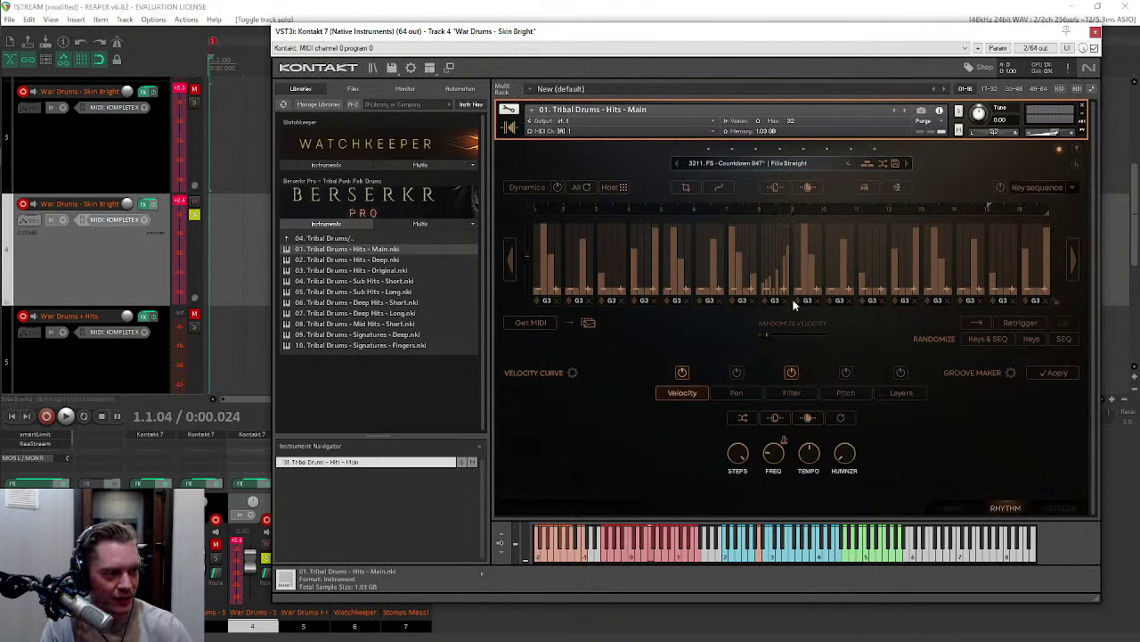
{"action": "left_click", "coordinate": [884, 164]}
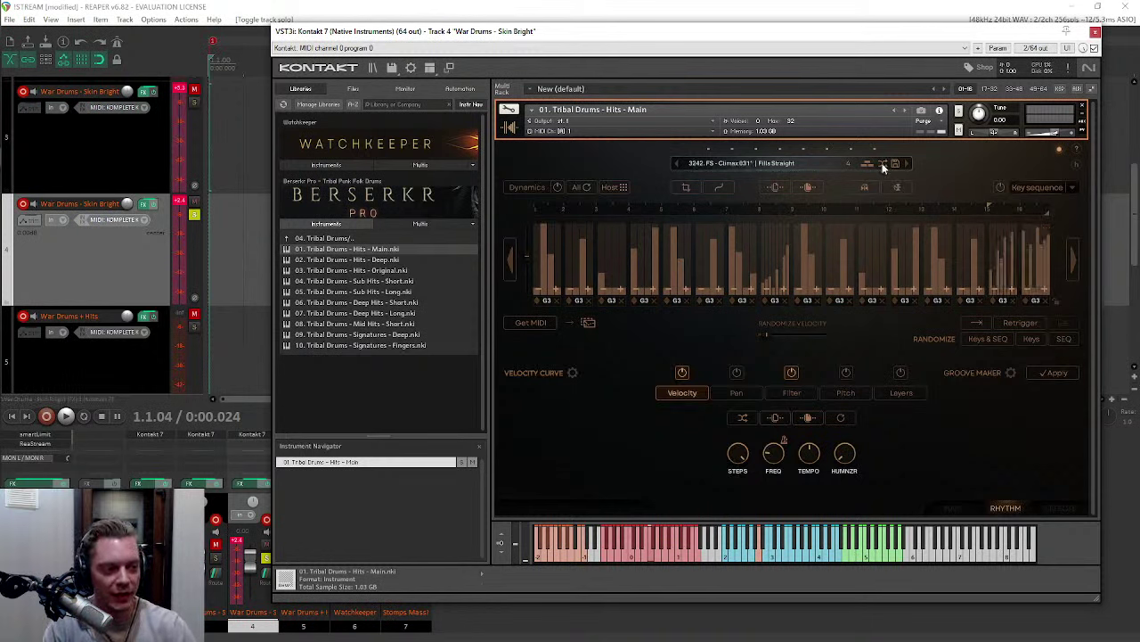
Step: Load a random straight Main Drums rhythm into only beats 3–4 of the sequence
{"action": "left_click", "coordinate": [537, 207]}
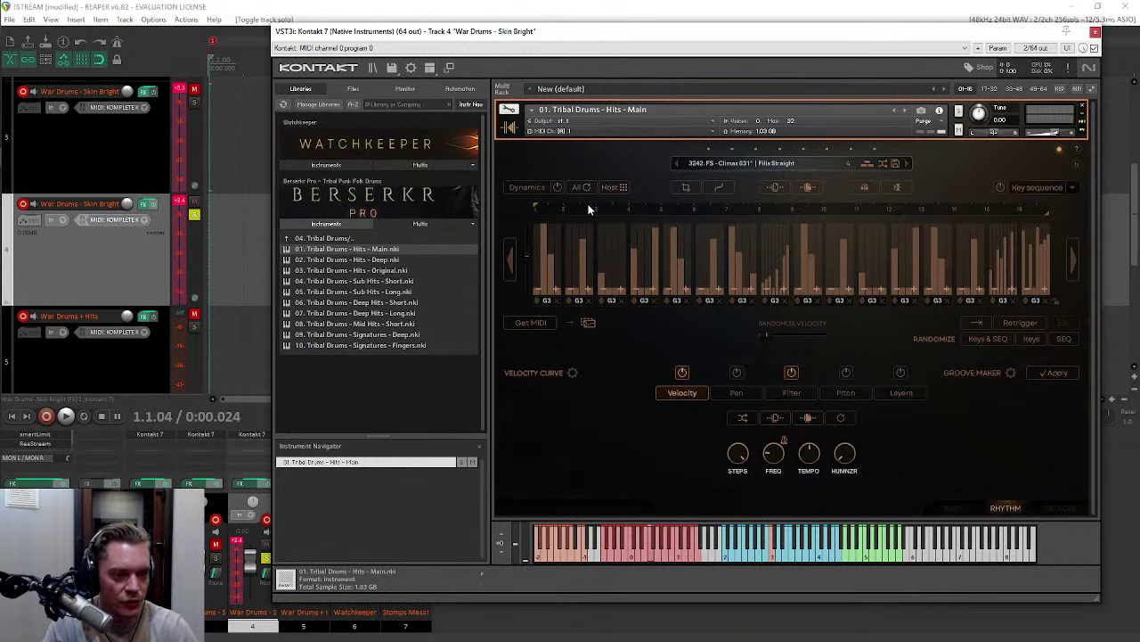
{"action": "left_click", "coordinate": [807, 166]}
{"action": "left_click", "coordinate": [692, 226]}
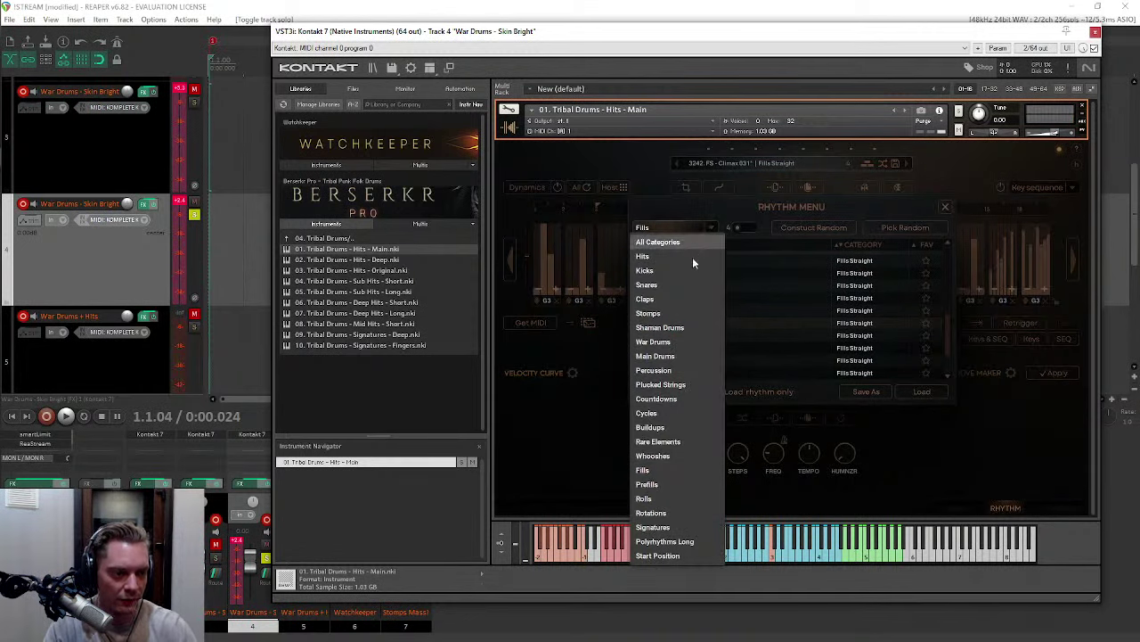
{"action": "left_click", "coordinate": [674, 356]}
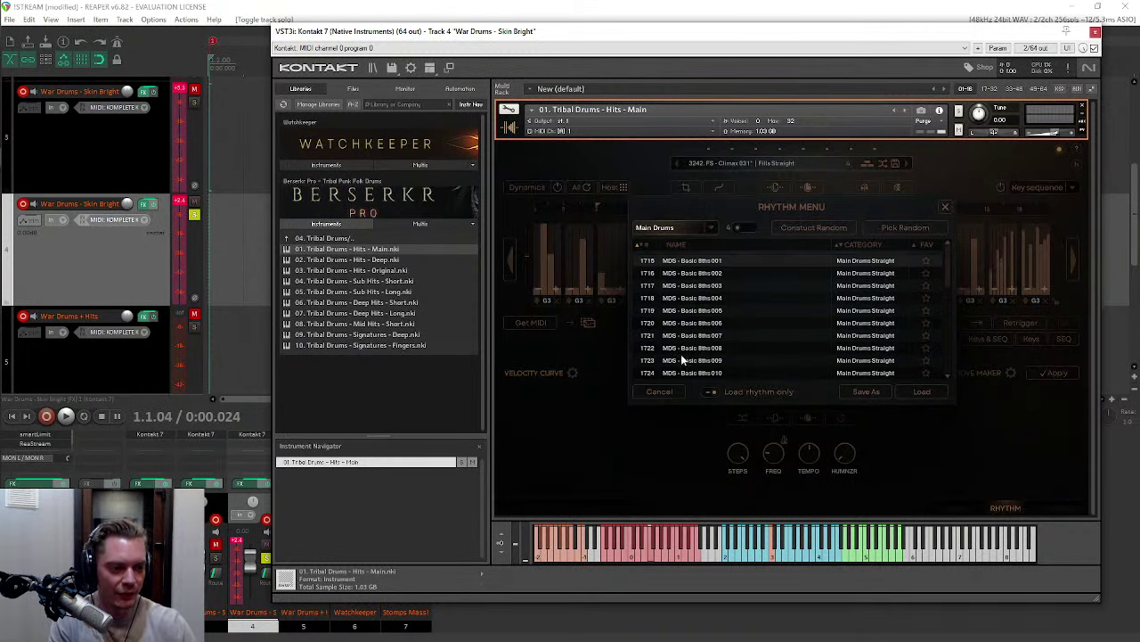
{"action": "left_click", "coordinate": [945, 207]}
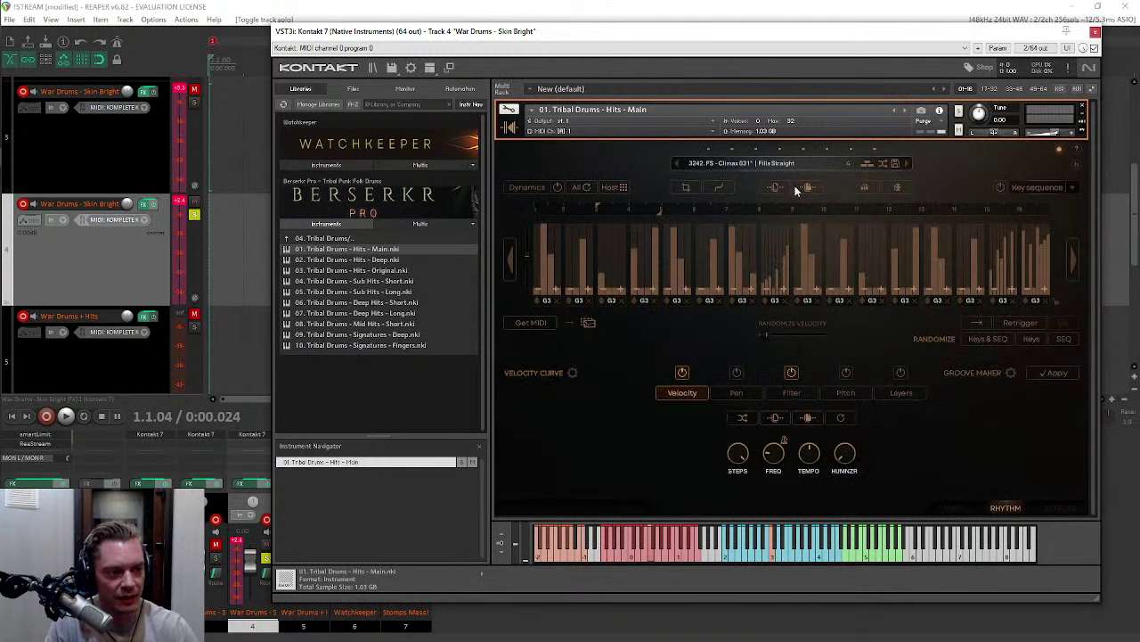
{"action": "left_click", "coordinate": [883, 164]}
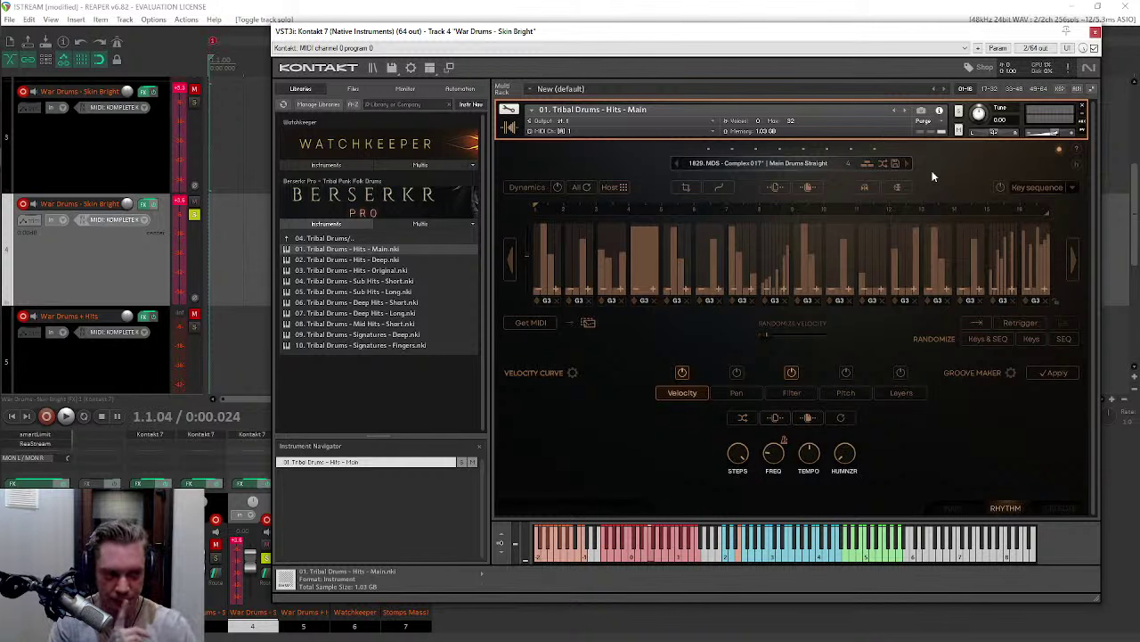
Step: Review the rhythm categories and look through the Main Drums and Countdowns lists
{"action": "left_click", "coordinate": [784, 163]}
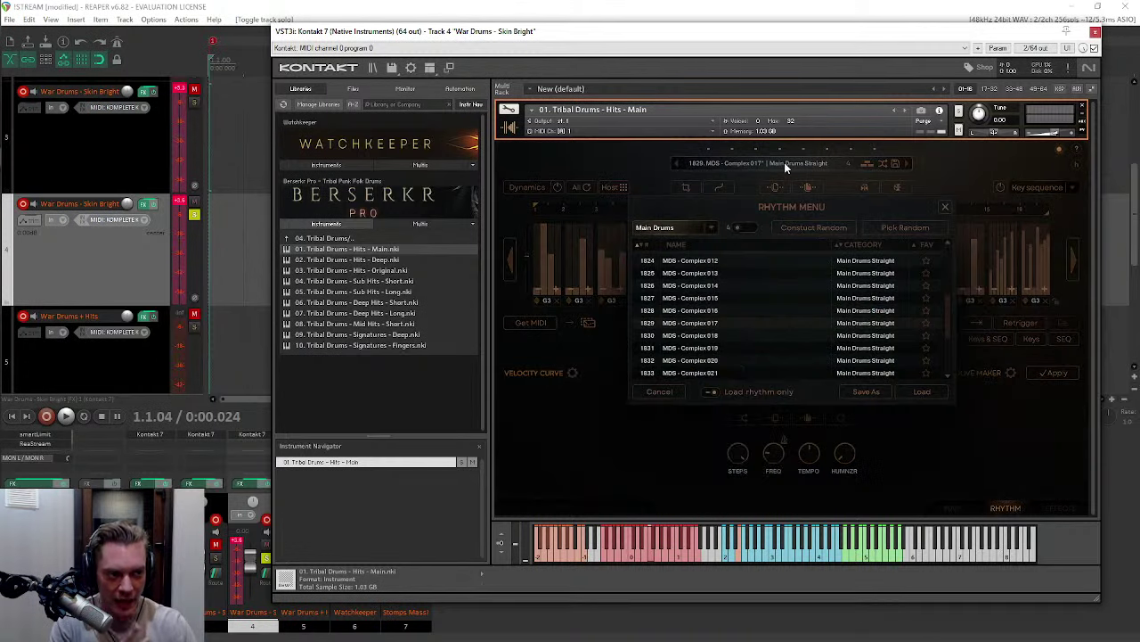
{"action": "left_click", "coordinate": [675, 227]}
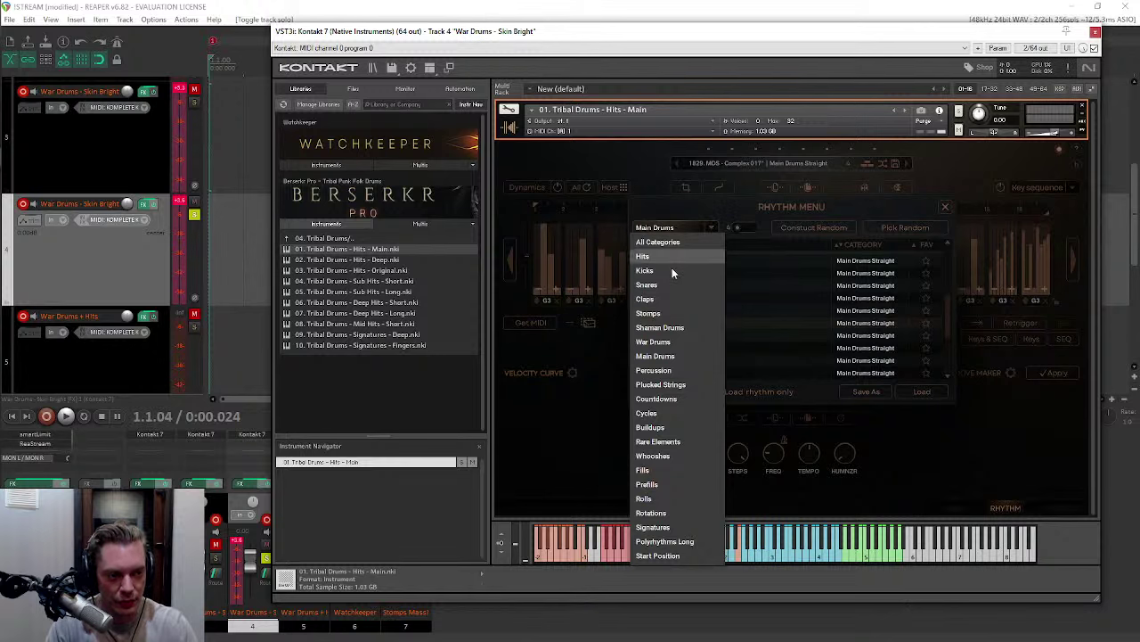
{"action": "left_click", "coordinate": [660, 359]}
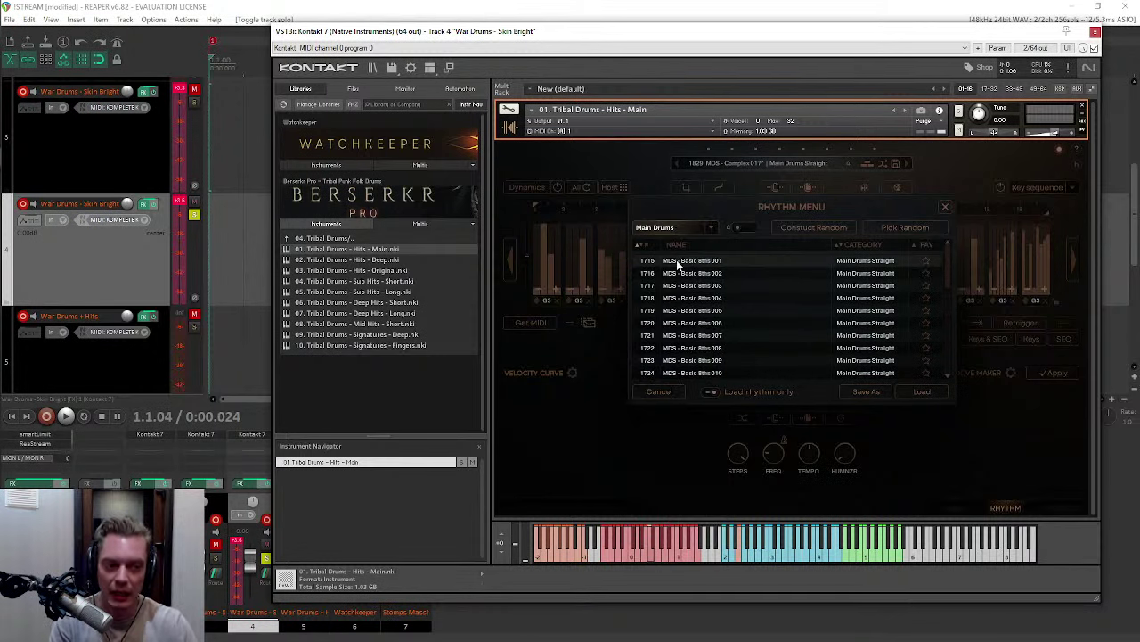
{"action": "left_click", "coordinate": [668, 228]}
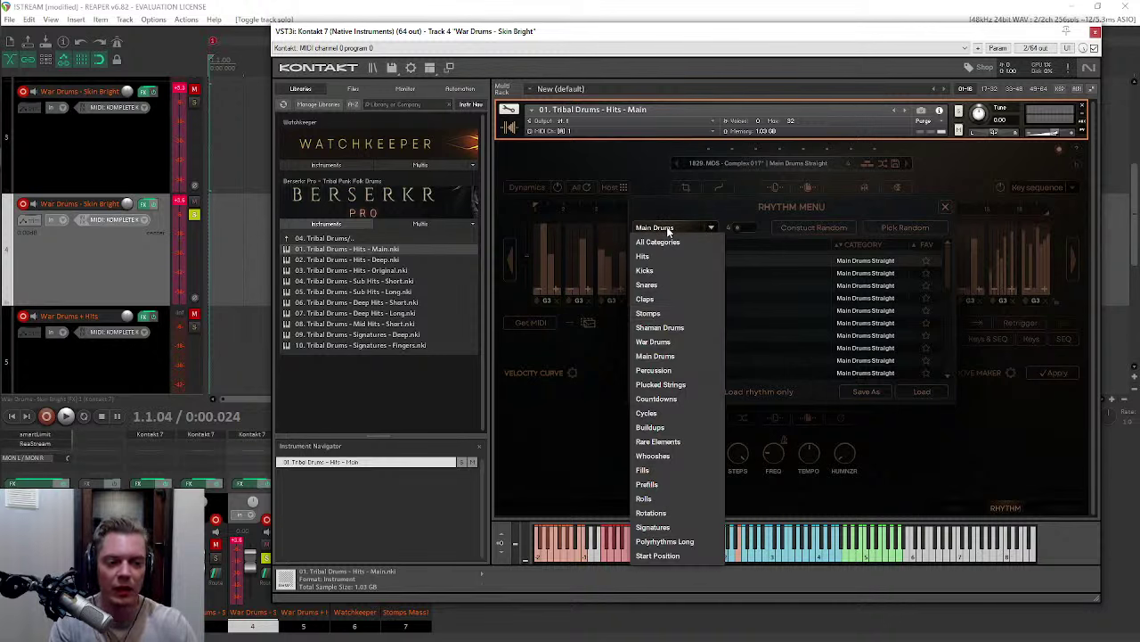
{"action": "left_click", "coordinate": [675, 404]}
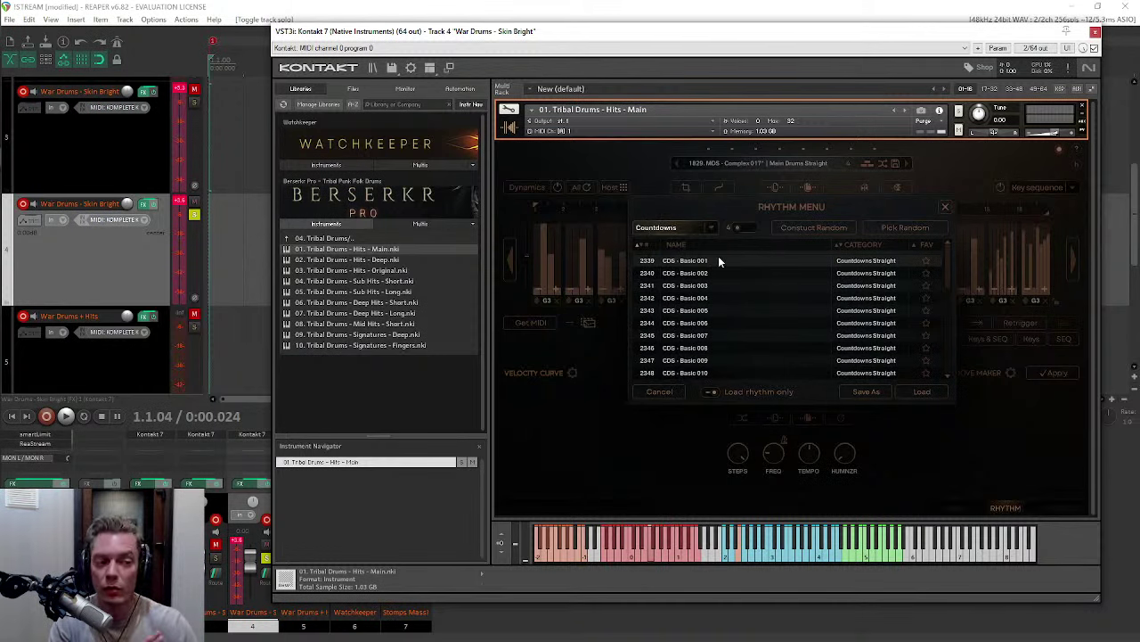
Step: Show all rhythm categories, mark HS 001, HS 004, HS 007 and HS 010 as favourites, and sort the list with favourites first
{"action": "left_click", "coordinate": [681, 229]}
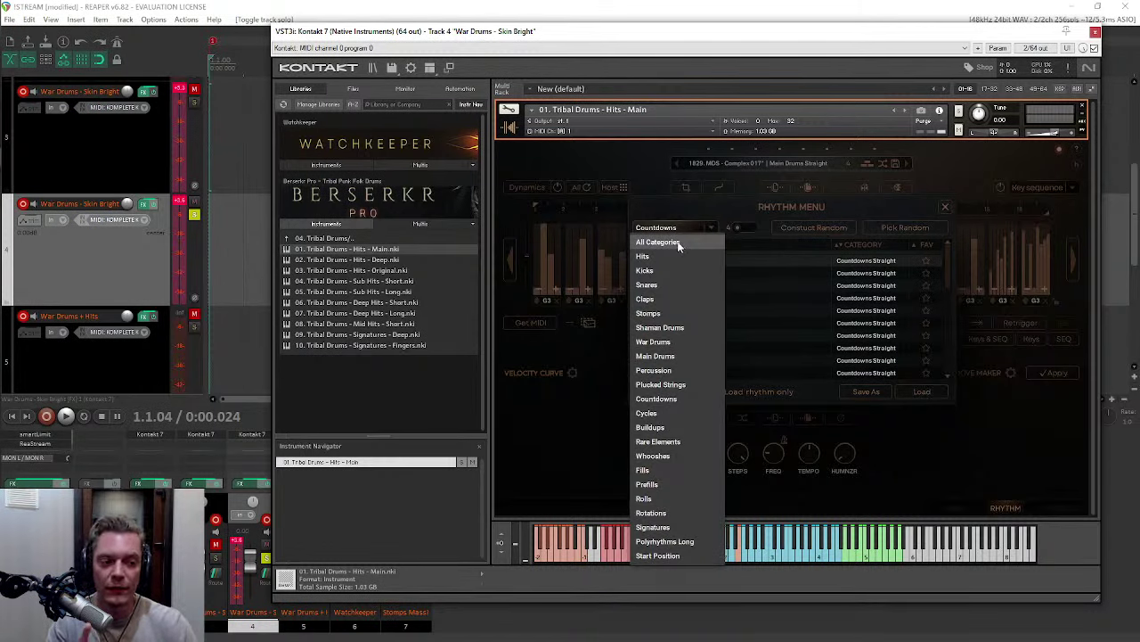
{"action": "left_click", "coordinate": [679, 242]}
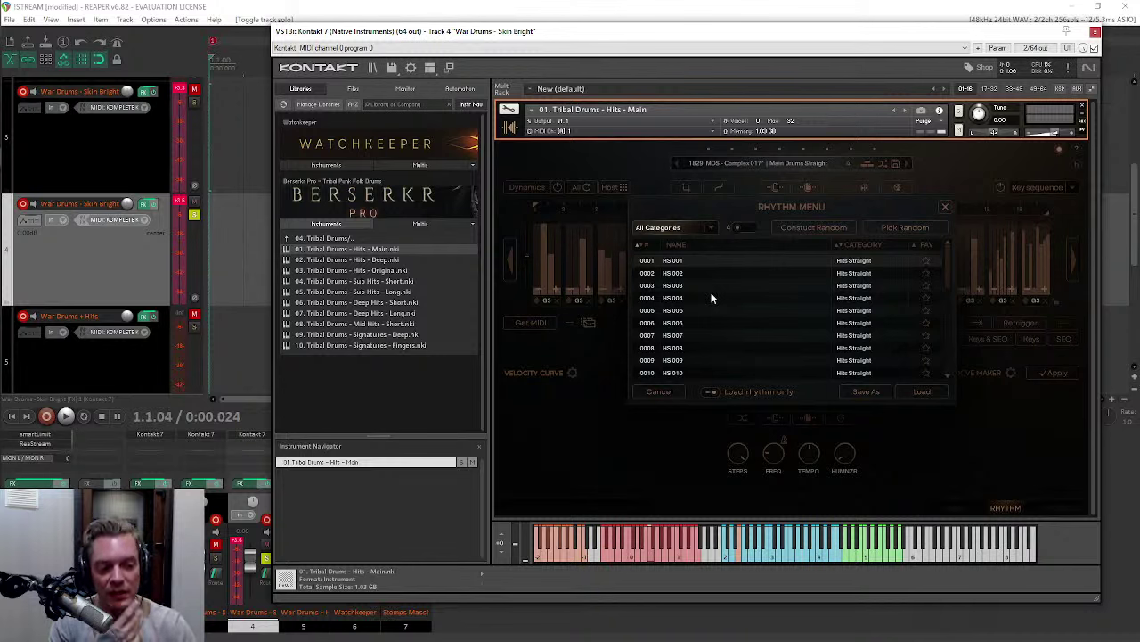
{"action": "left_click", "coordinate": [926, 261]}
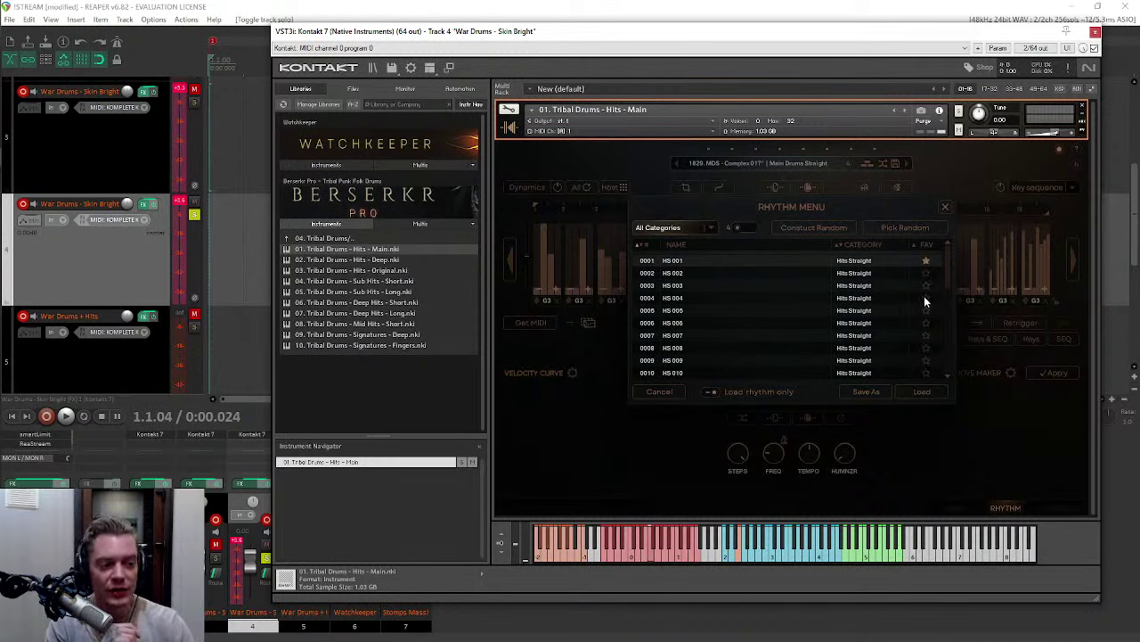
{"action": "left_click", "coordinate": [926, 298]}
{"action": "left_click", "coordinate": [926, 336]}
{"action": "left_click", "coordinate": [926, 373]}
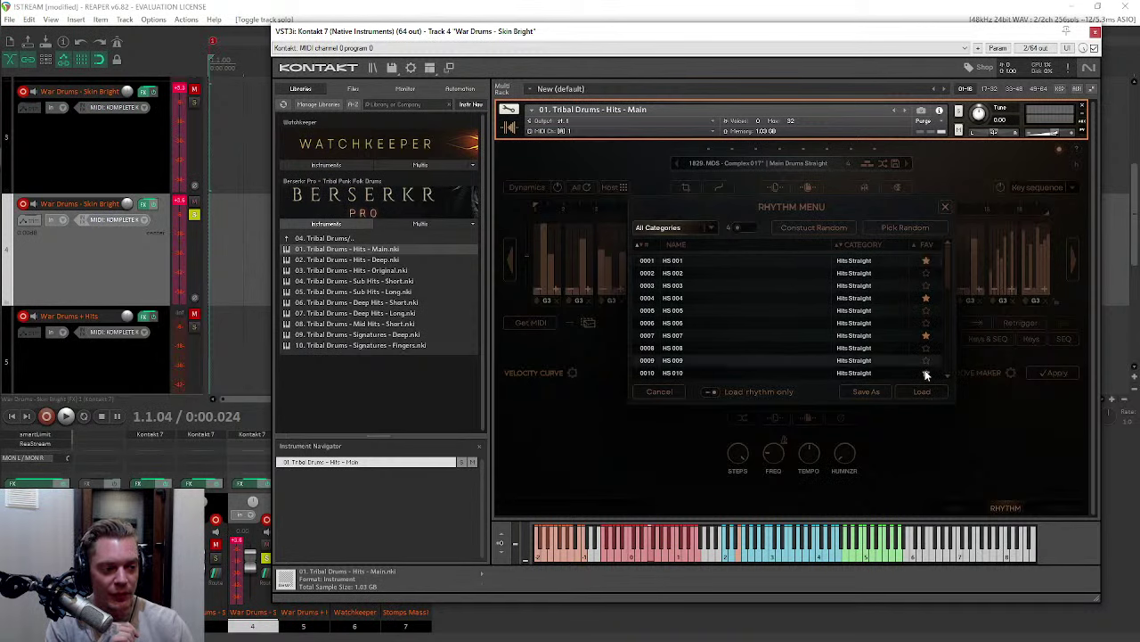
{"action": "left_click", "coordinate": [926, 297]}
{"action": "left_click", "coordinate": [913, 244]}
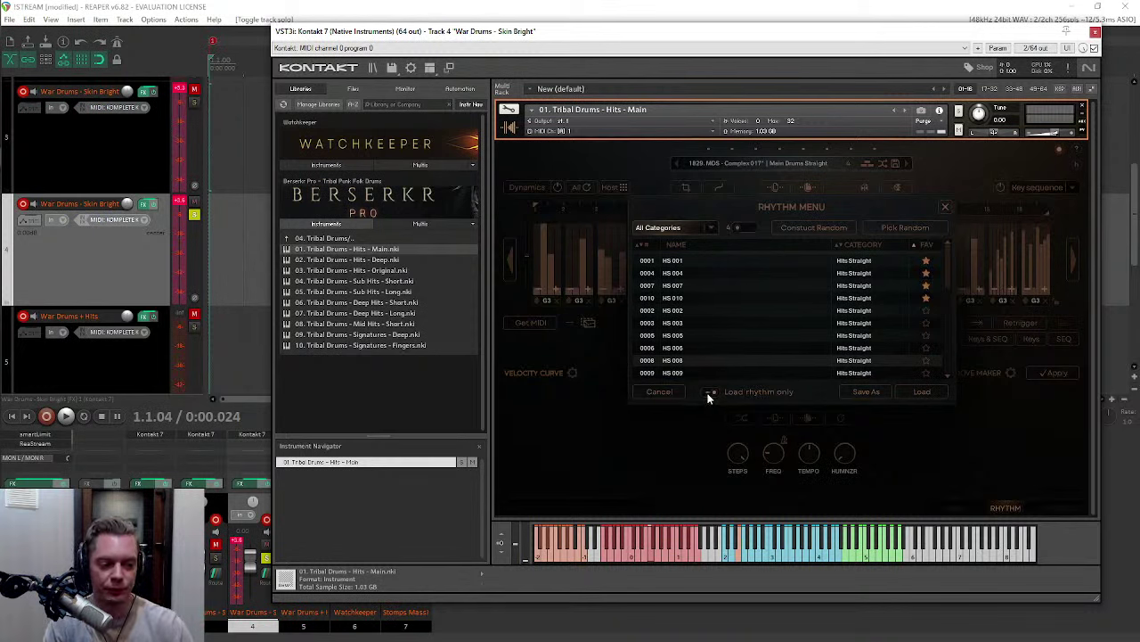
Step: Load the straight War Drums rhythm WDS - Slow 006 into the sequencer
{"action": "left_click", "coordinate": [672, 228]}
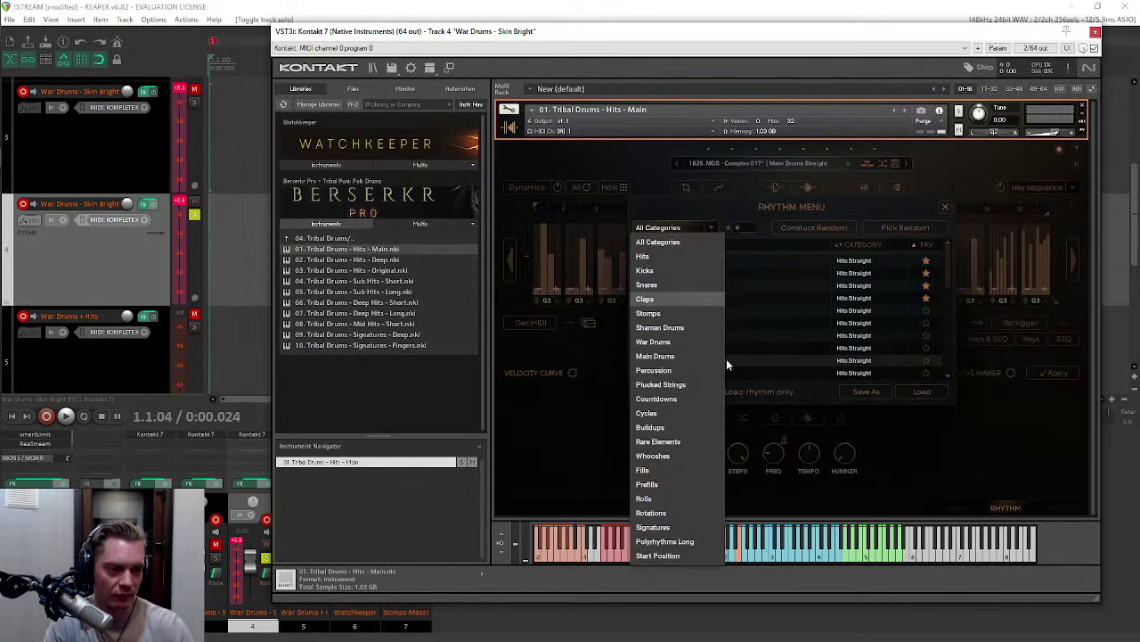
{"action": "left_click", "coordinate": [668, 343]}
{"action": "double_click", "coordinate": [689, 324]}
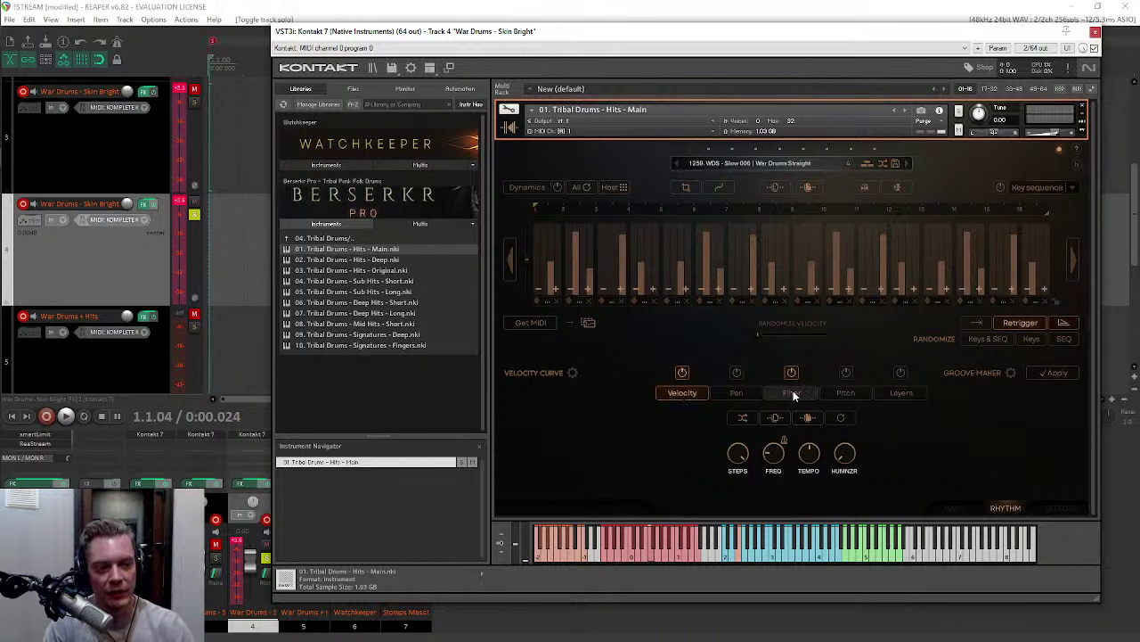
Step: Draw a rising velocity curve across all 16 beats of the rhythm's dynamics, ending at about 62 %
{"action": "left_click", "coordinate": [522, 187]}
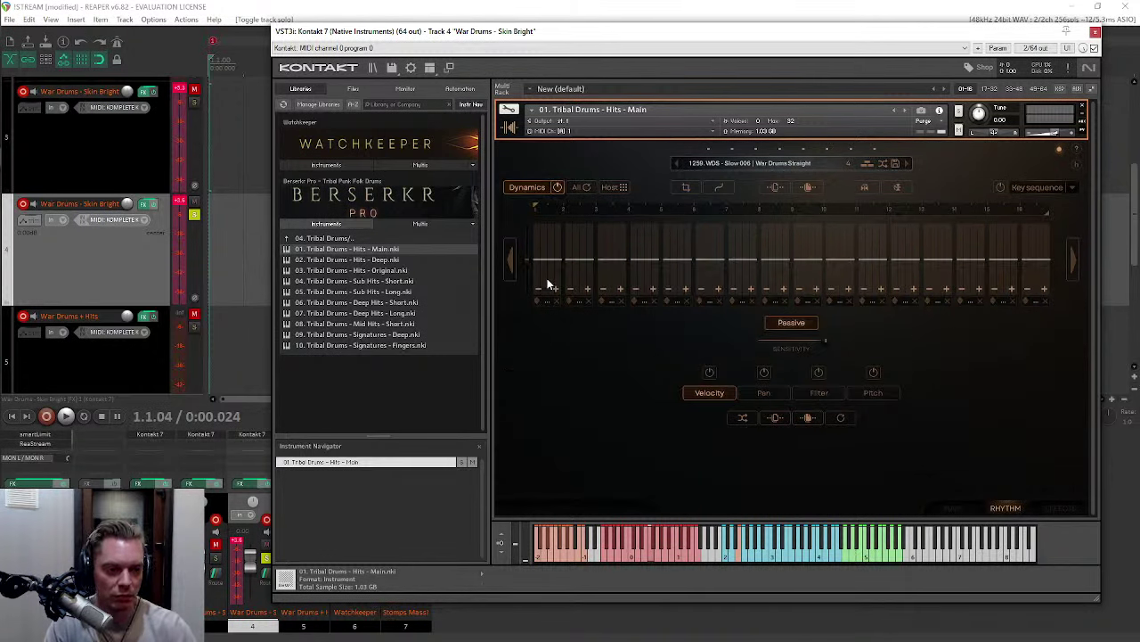
{"action": "mouse_move", "coordinate": [538, 272]}
{"action": "left_mouse_down"}
{"action": "mouse_move", "coordinate": [717, 283]}
{"action": "mouse_move", "coordinate": [1047, 242]}
{"action": "left_mouse_up"}
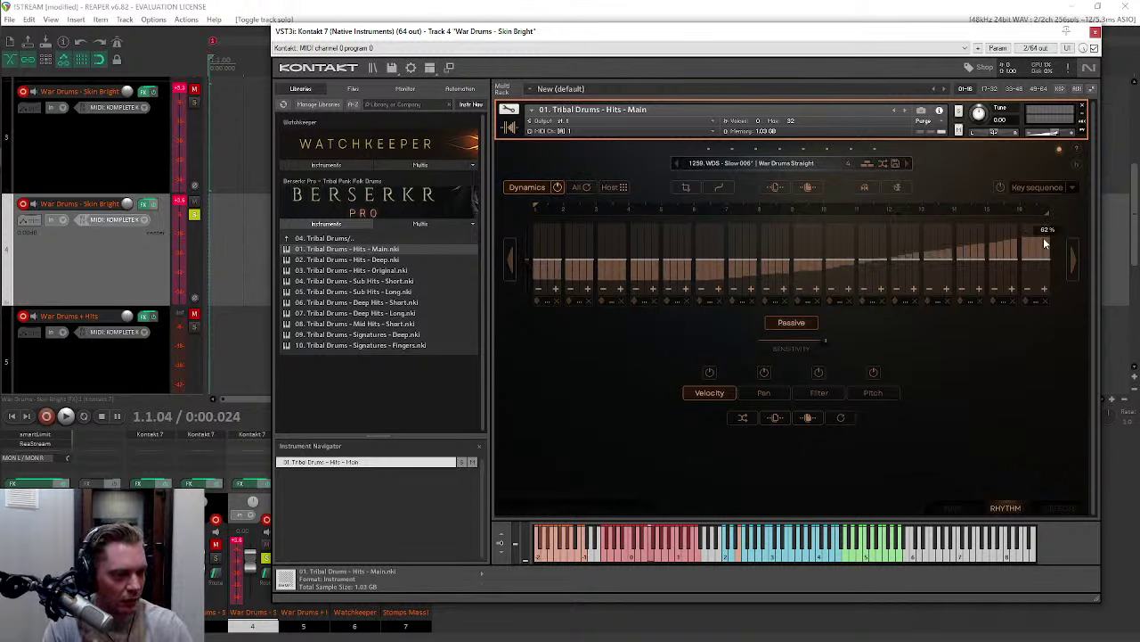
Step: Turn on Load rhythm only for the War Drums rhythms and reload WDS - Slow 006 into the main sequencer
{"action": "left_click", "coordinate": [528, 188]}
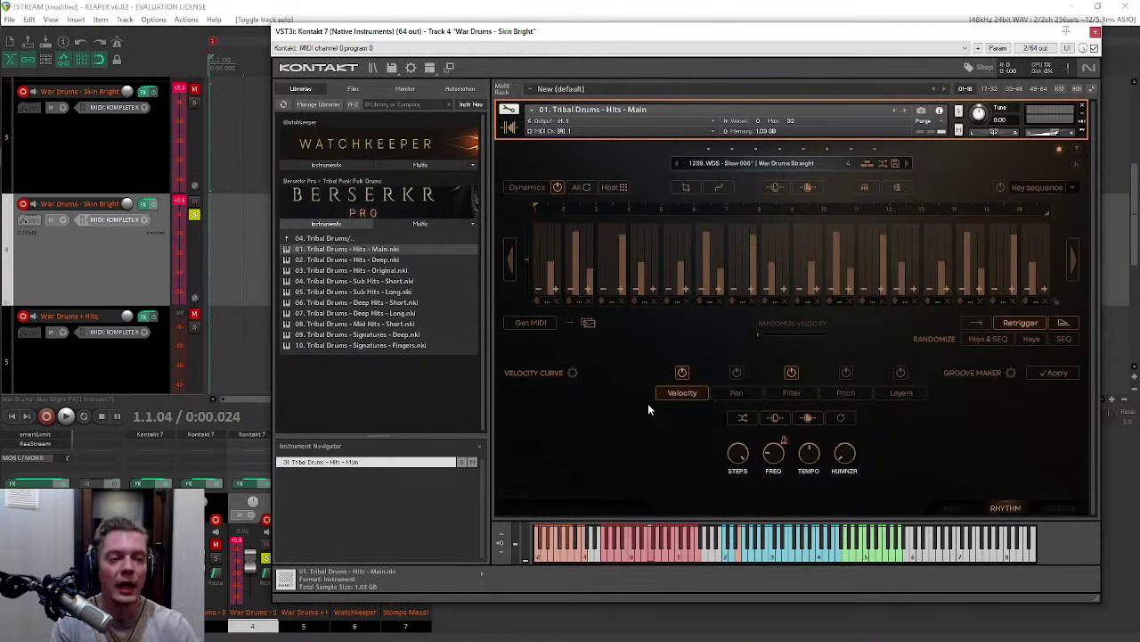
{"action": "left_click", "coordinate": [757, 164]}
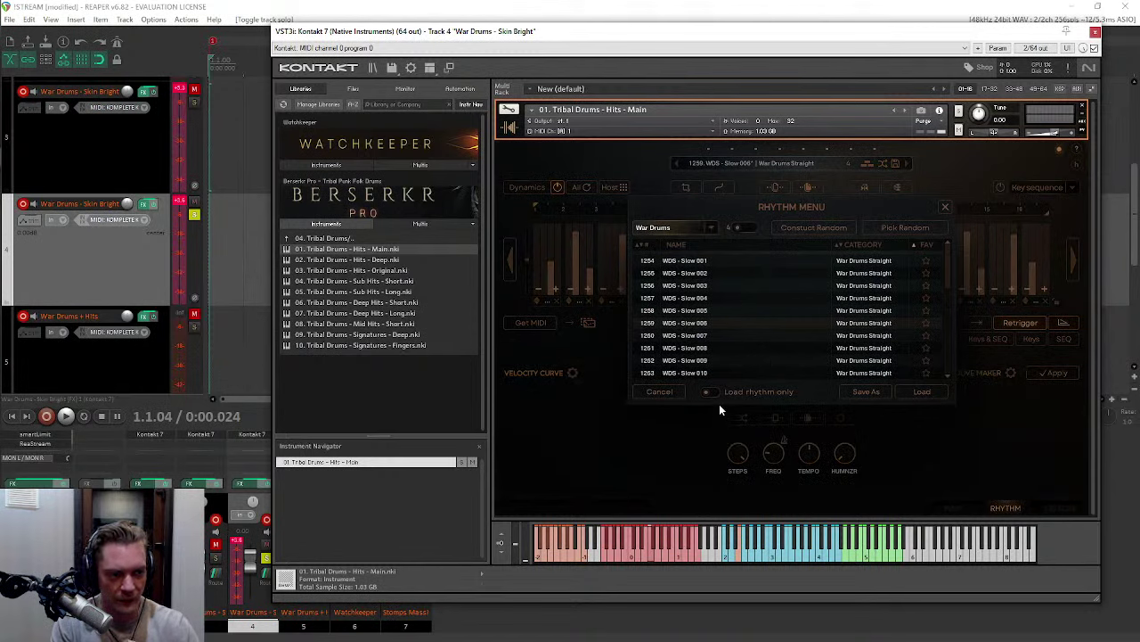
{"action": "left_click", "coordinate": [922, 392]}
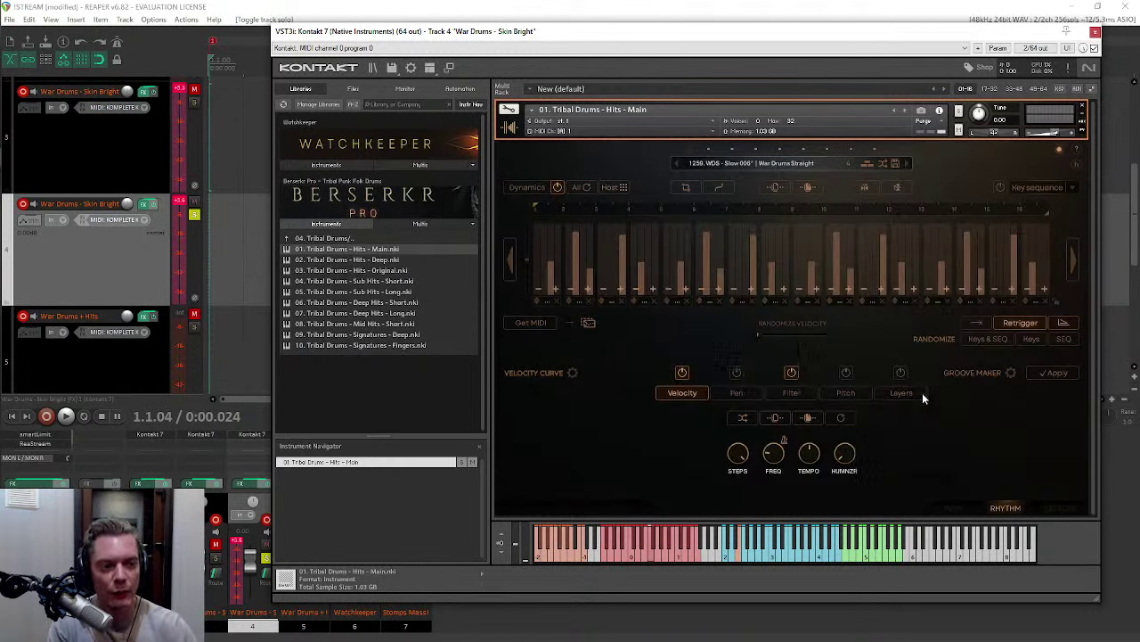
Step: Step forward through the War Drums Straight rhythms past WDS - Slow 012 and load a random one, WDS - Complex 026
{"action": "left_click", "coordinate": [907, 164]}
{"action": "left_click", "coordinate": [907, 165]}
{"action": "left_click", "coordinate": [907, 164]}
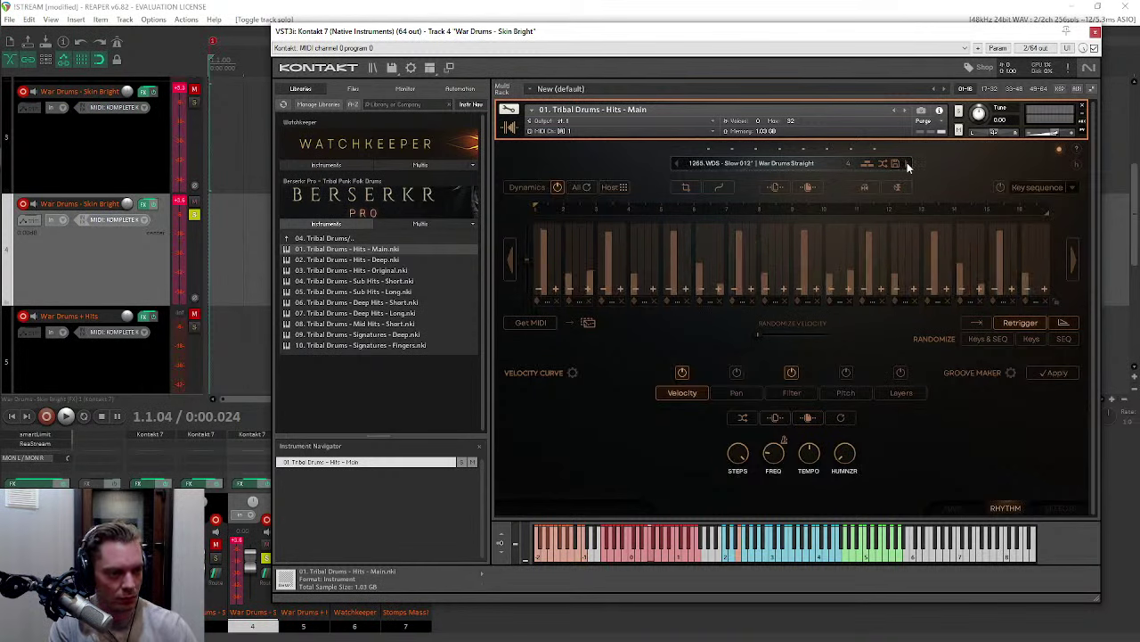
{"action": "left_click", "coordinate": [905, 163]}
{"action": "left_click", "coordinate": [879, 163]}
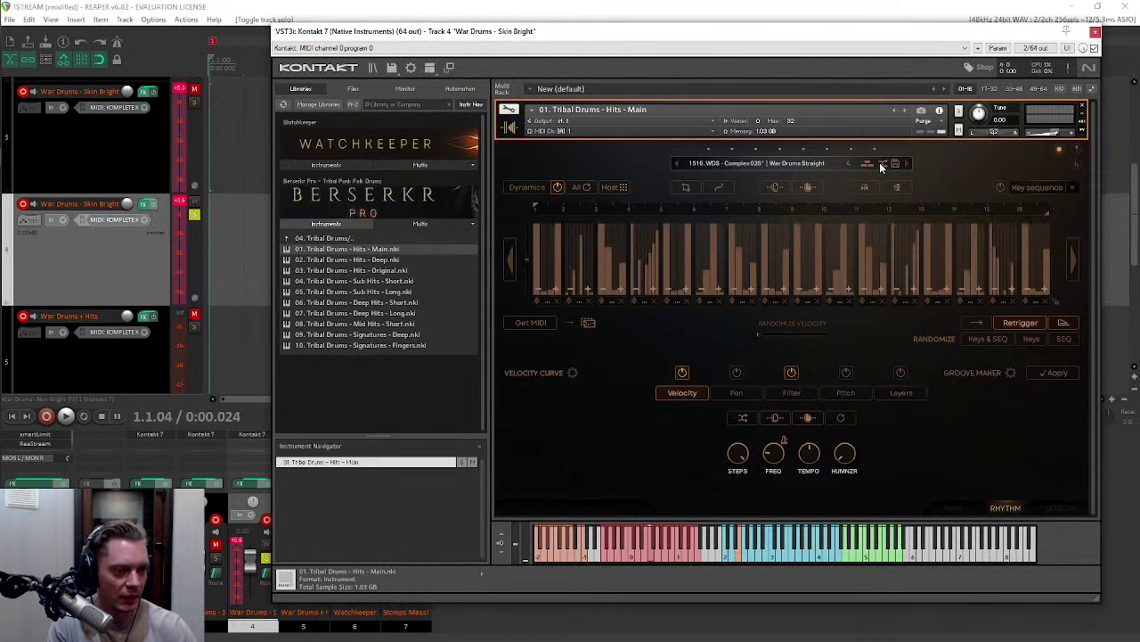
Step: Inspect the dynamics curve under the newly loaded rhythm and review the Load rhythm only option
{"action": "left_click", "coordinate": [526, 187]}
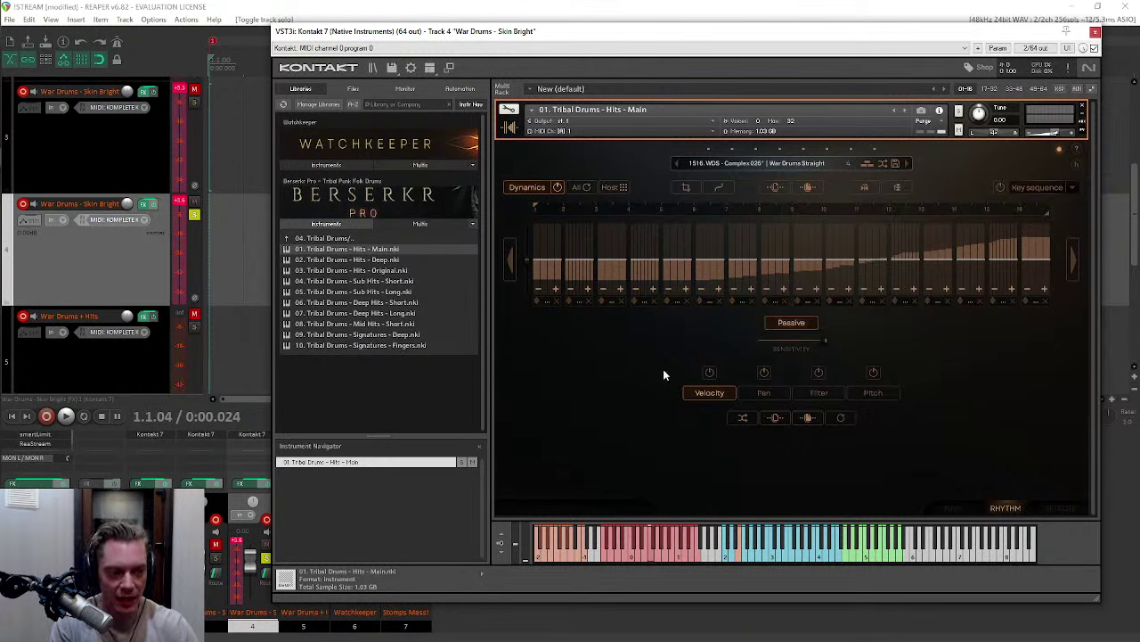
{"action": "left_click", "coordinate": [524, 187]}
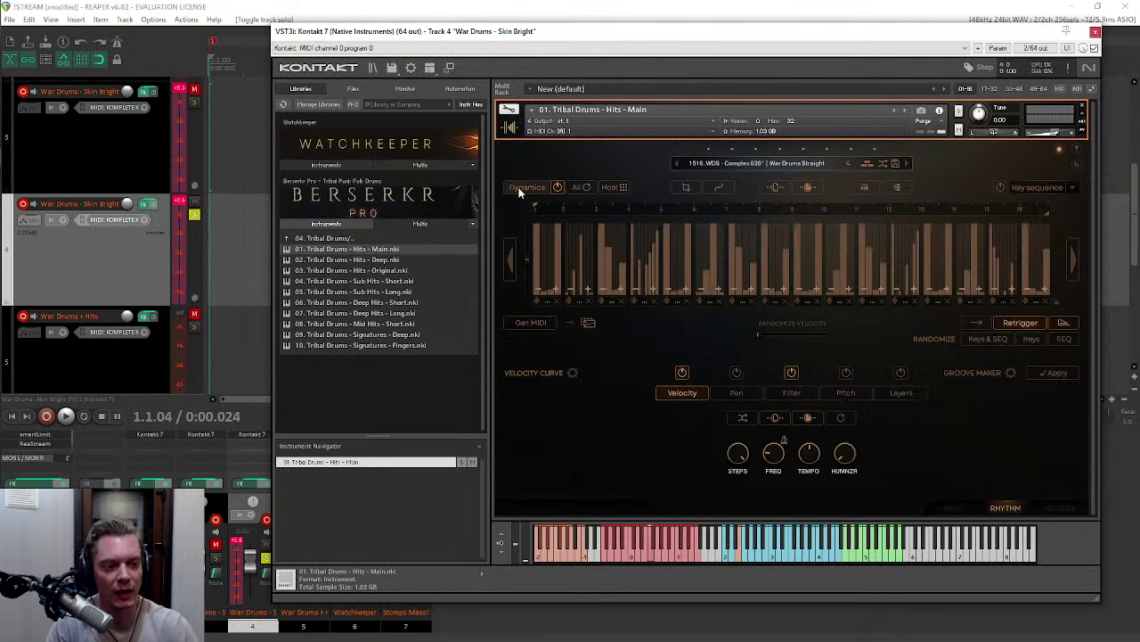
{"action": "left_click", "coordinate": [747, 164]}
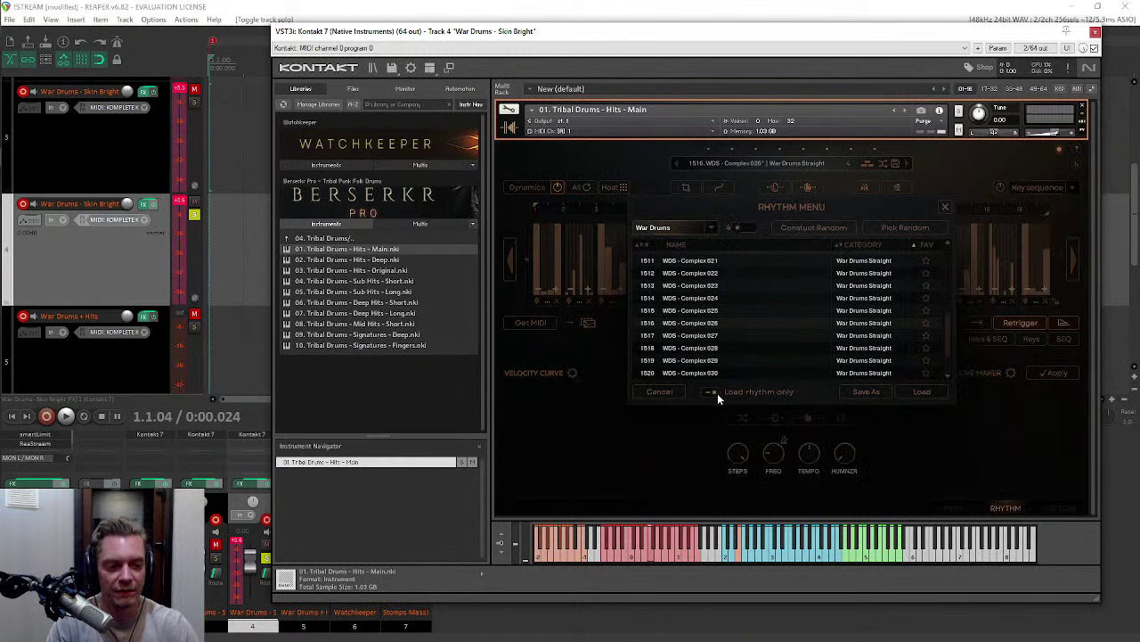
{"action": "left_click", "coordinate": [946, 209]}
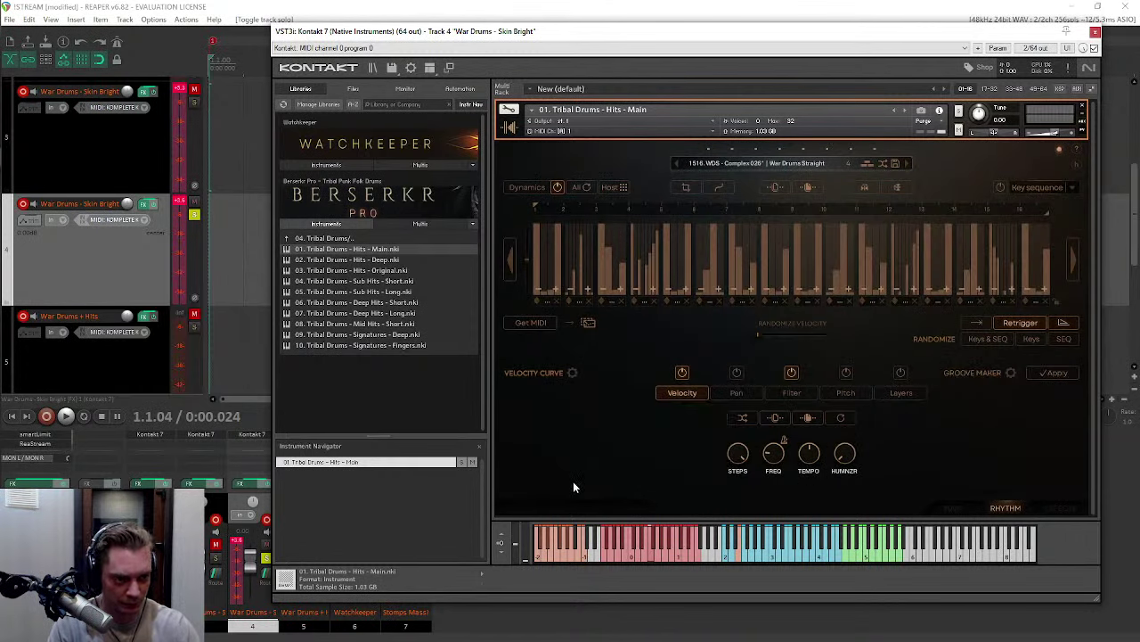
Step: Open the Stomps Massive track's Kontakt instrument in its own window and reset its entire rhythm to a new one
{"action": "left_click", "coordinate": [1096, 32]}
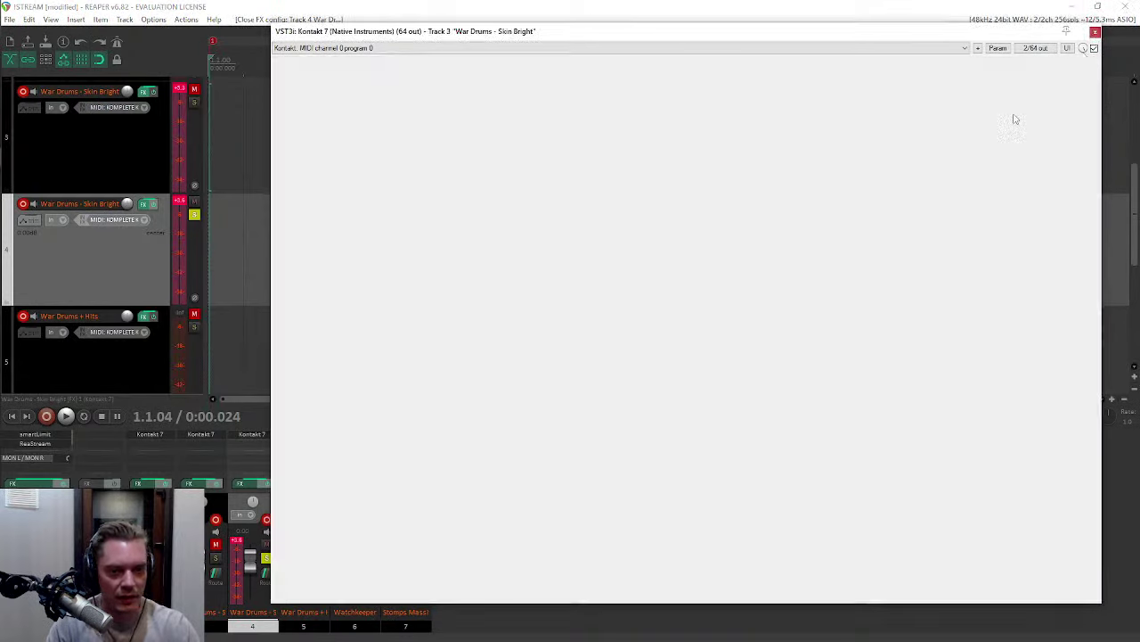
{"action": "scroll", "coordinate": [102, 226], "scroll_direction": "down", "scroll_amount": 2}
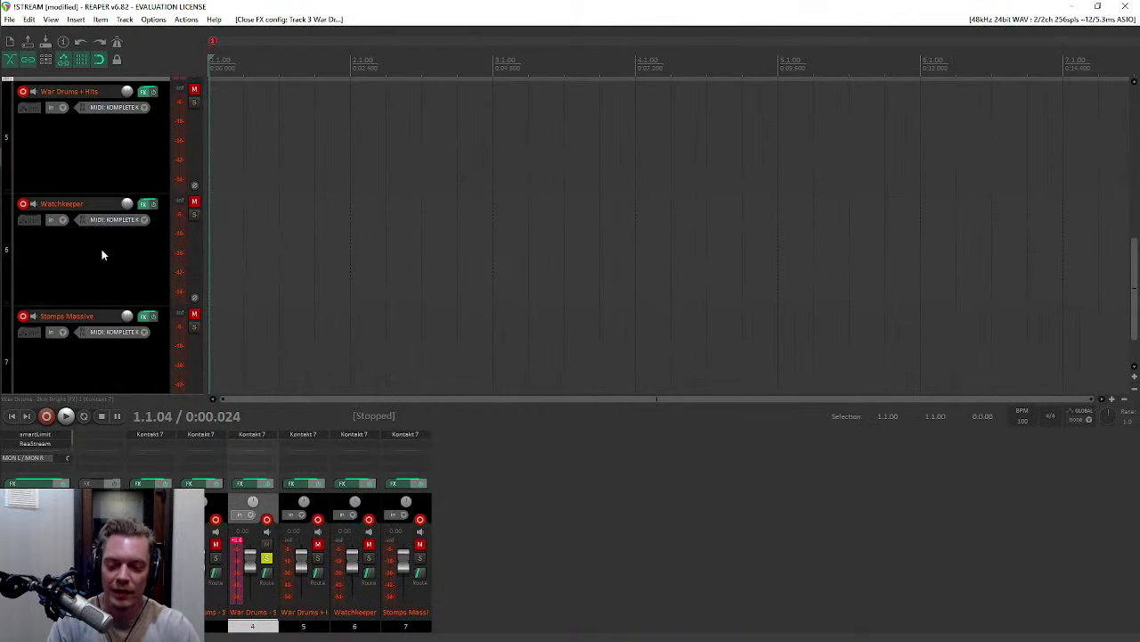
{"action": "left_click", "coordinate": [92, 369]}
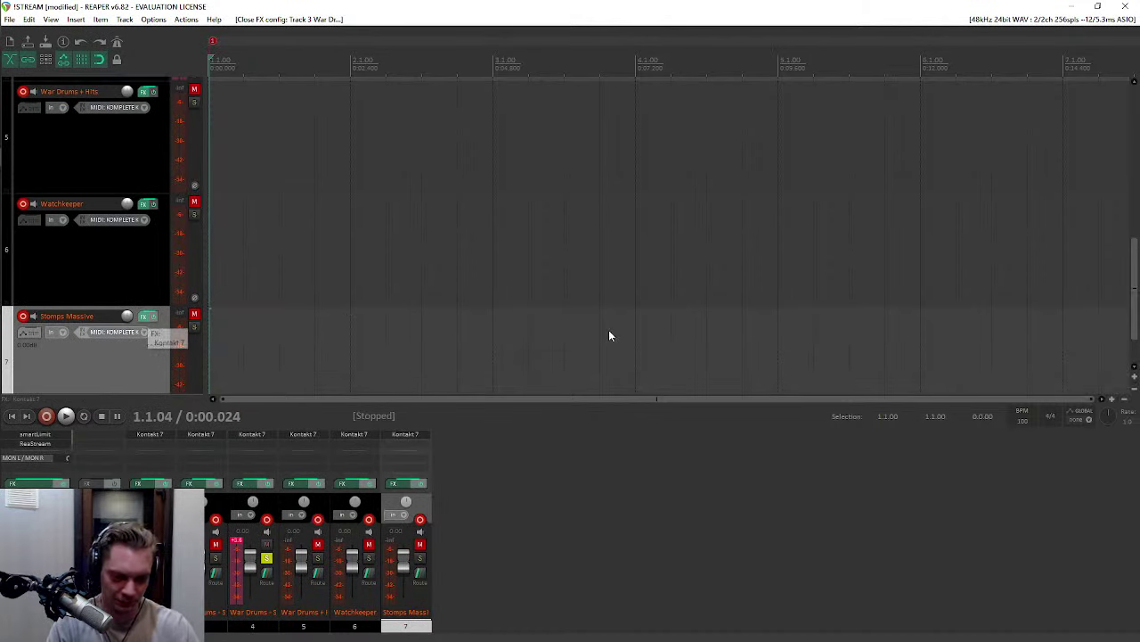
{"action": "left_click", "coordinate": [146, 315]}
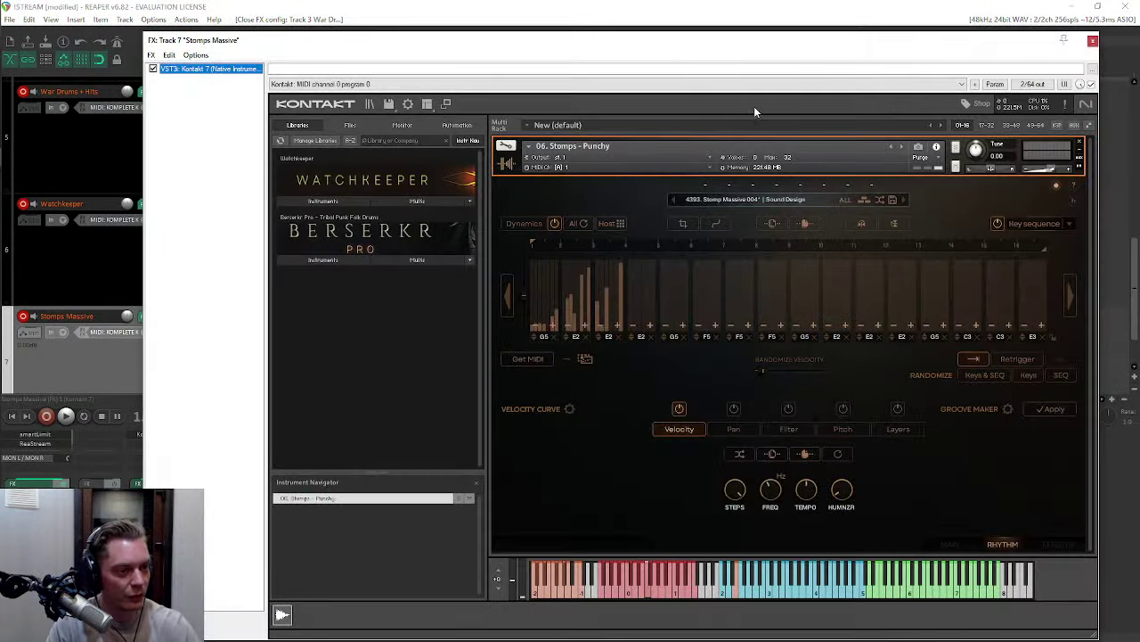
{"action": "double_click", "coordinate": [206, 67]}
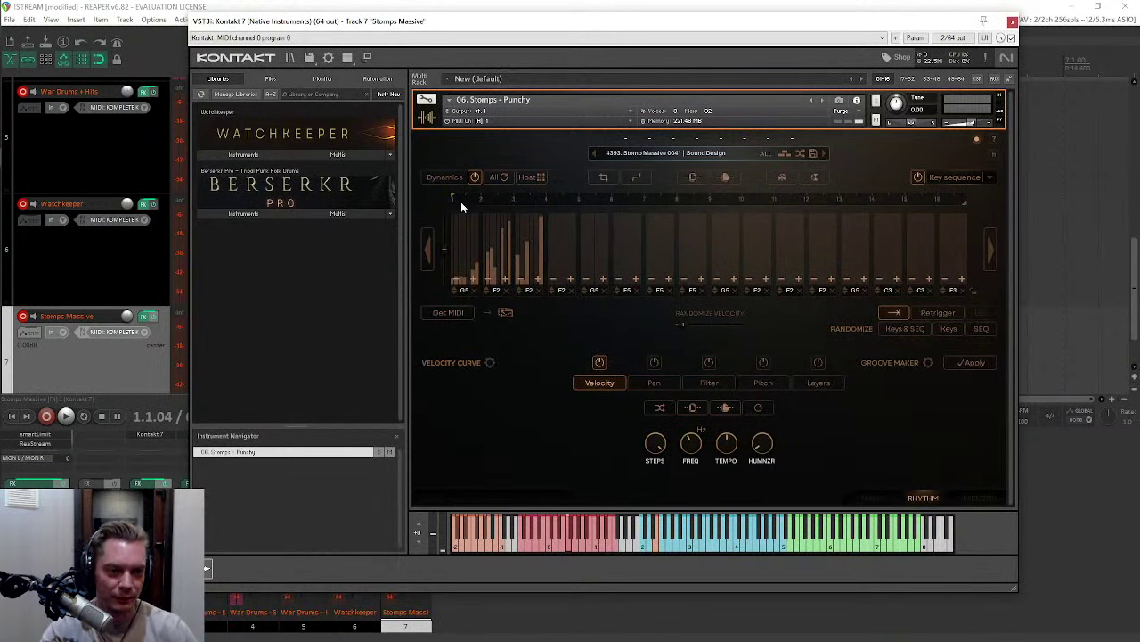
{"action": "left_click", "coordinate": [504, 178]}
{"action": "left_click", "coordinate": [681, 312]}
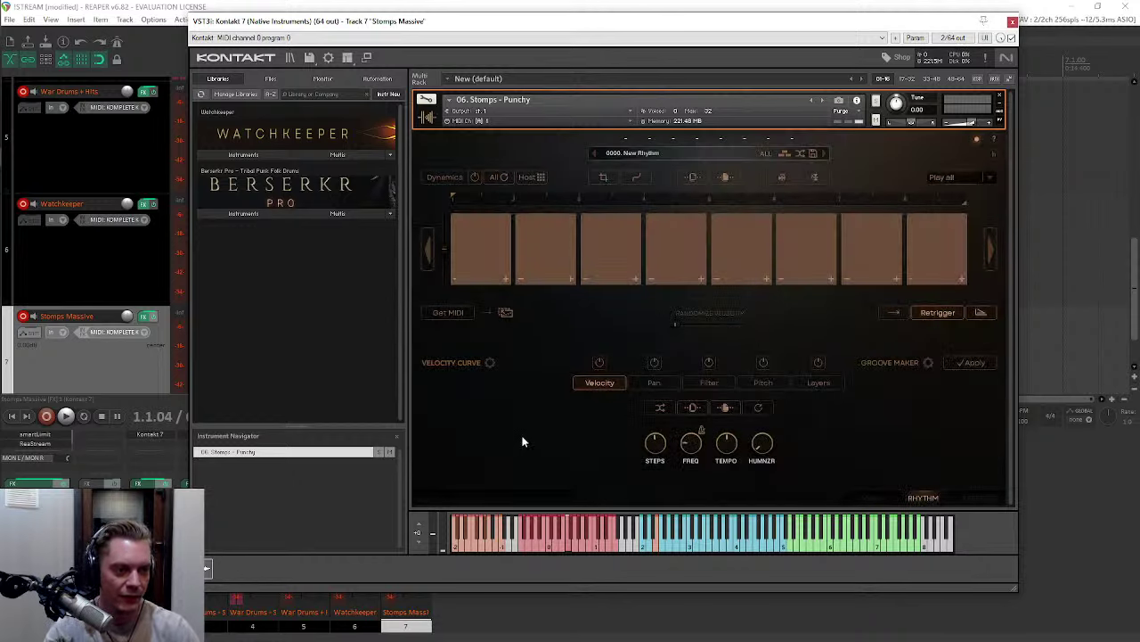
Step: Solo the Stomps Massive track in place of the second War Drums - Skin Bright track
{"action": "left_click", "coordinate": [170, 355]}
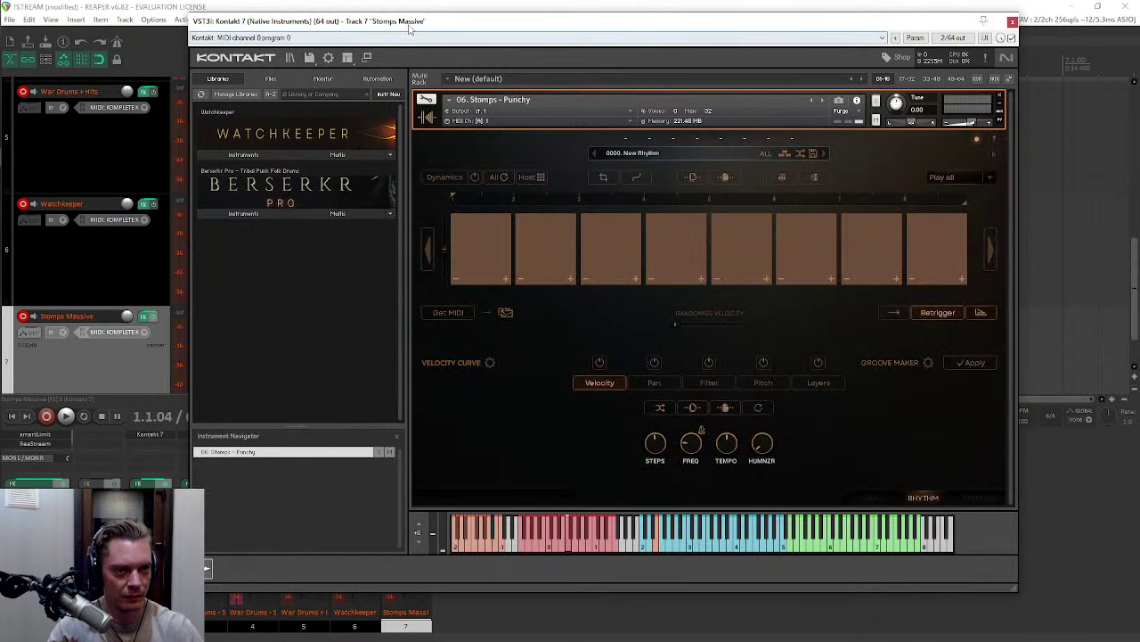
{"action": "scroll", "coordinate": [134, 267], "scroll_direction": "up", "scroll_amount": 3}
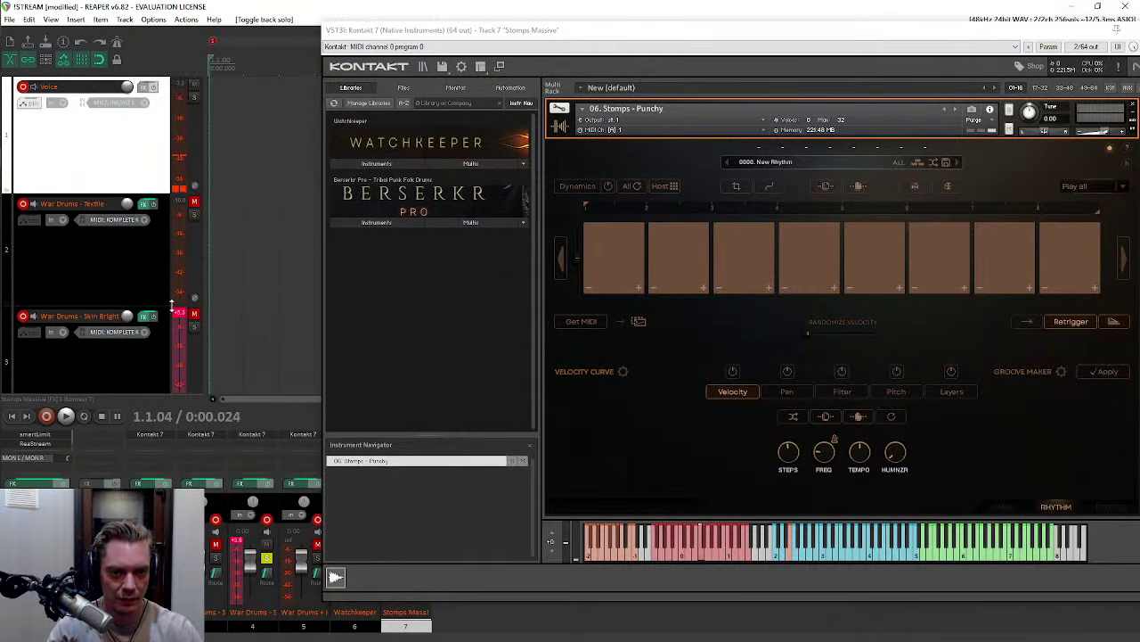
{"action": "left_click", "coordinate": [193, 216]}
{"action": "scroll", "coordinate": [107, 274], "scroll_direction": "down", "scroll_amount": 3}
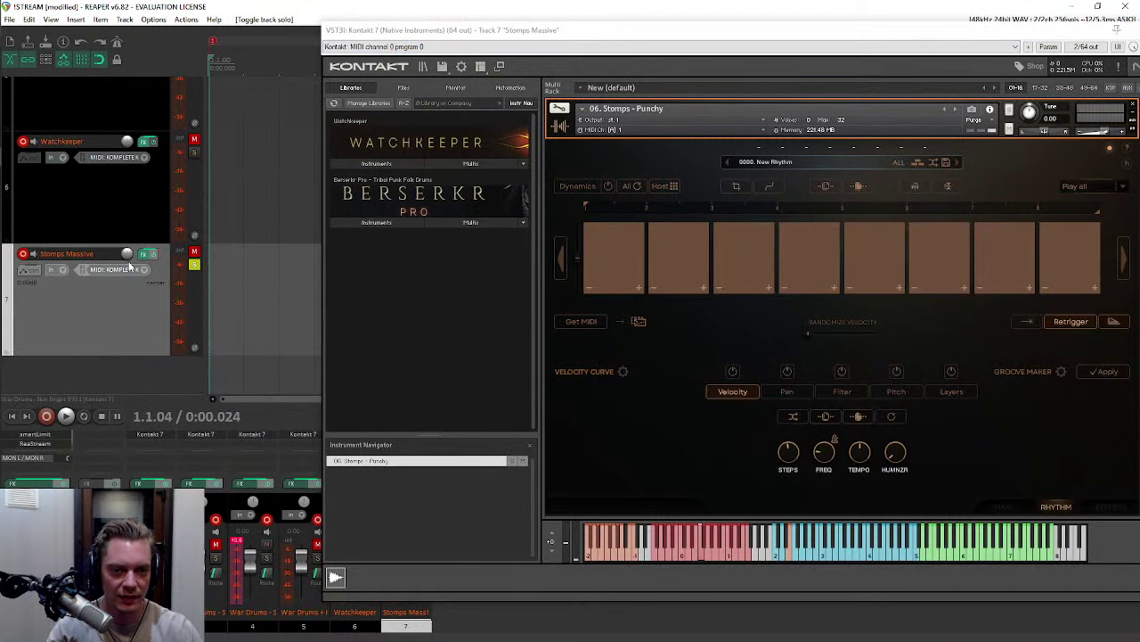
Step: Lower the velocity of all eight rhythm steps to 0 % and switch on the Velocity lane
{"action": "left_click_drag", "start_coordinate": [693, 40], "coordinate": [521, 32]}
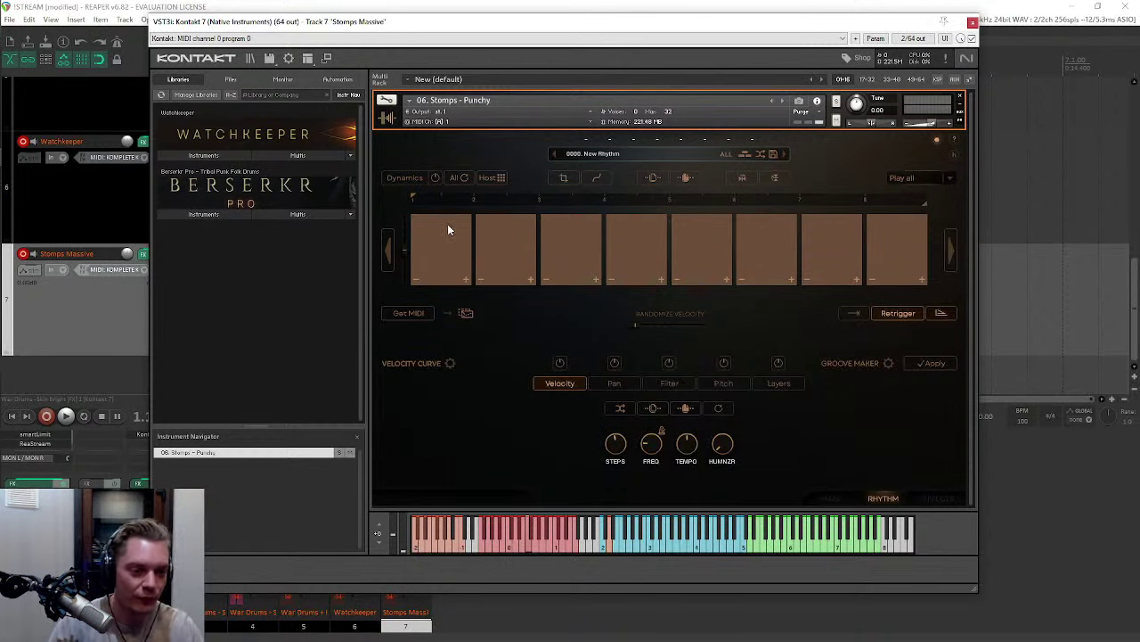
{"action": "left_click_drag", "start_coordinate": [439, 234], "coordinate": [450, 394]}
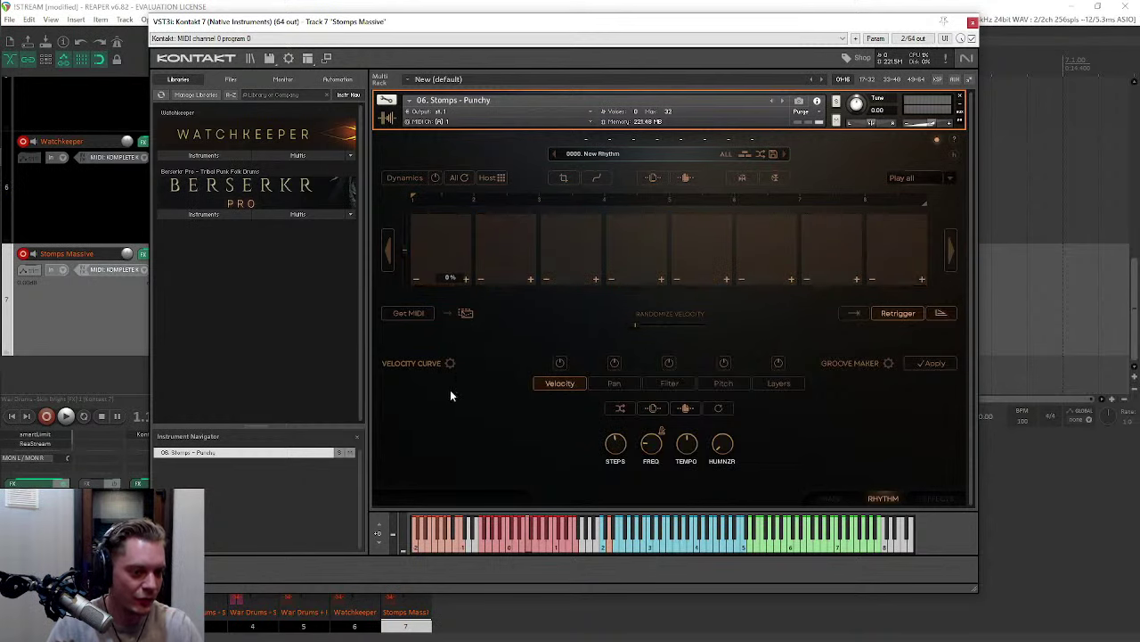
{"action": "left_click", "coordinate": [561, 362]}
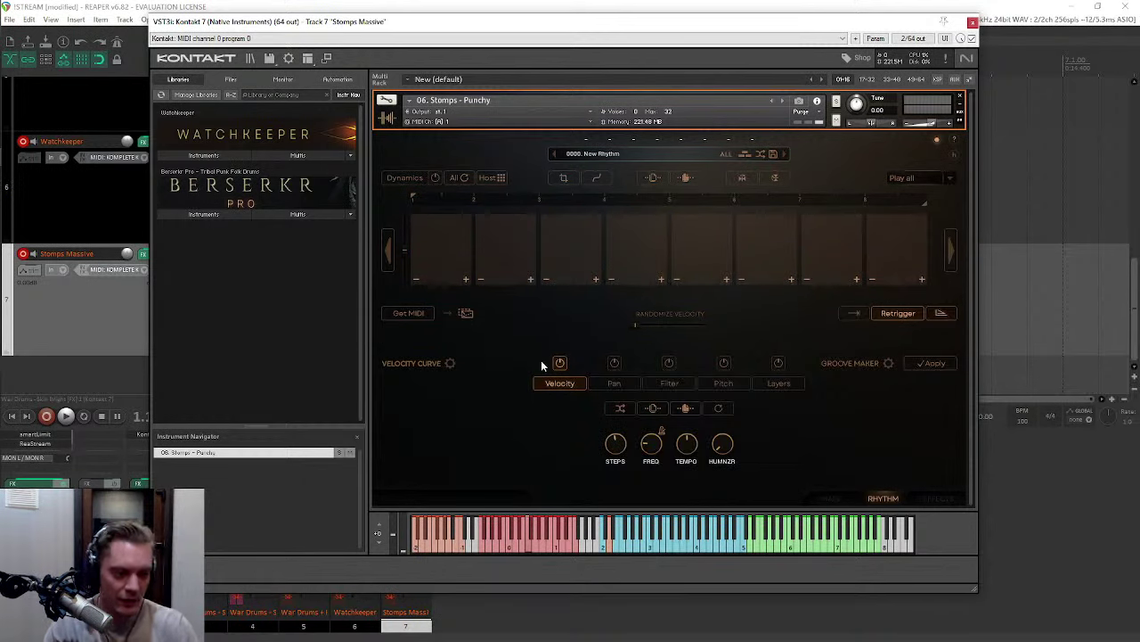
Step: Load the rhythm Stomp Massive 001 from the Sound Design category into the sequencer
{"action": "left_click", "coordinate": [645, 153]}
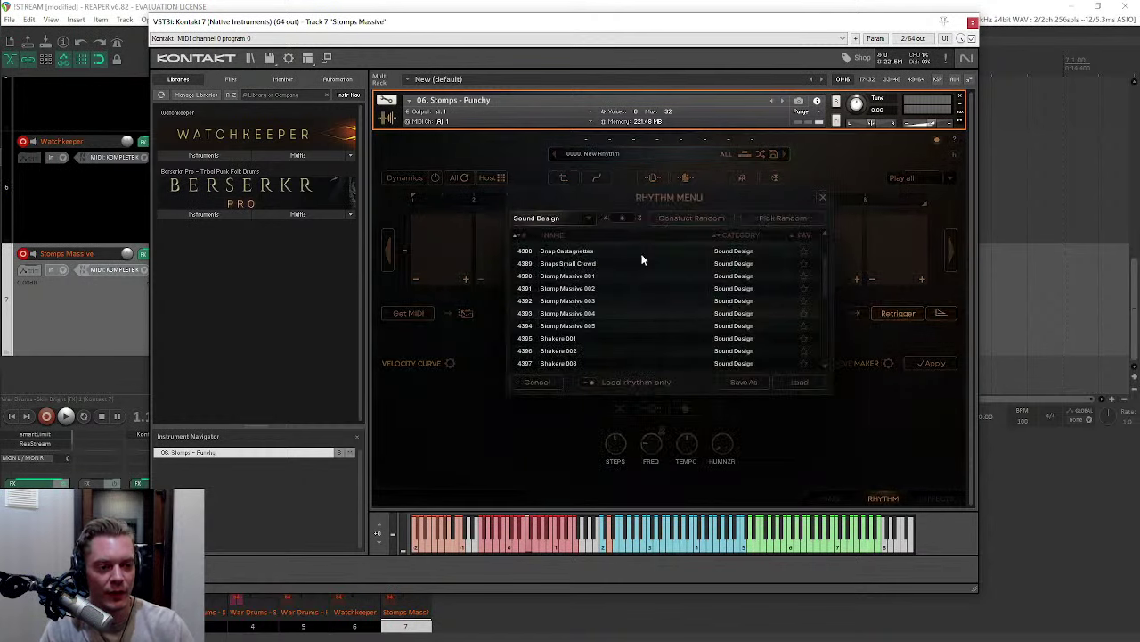
{"action": "left_click", "coordinate": [551, 221]}
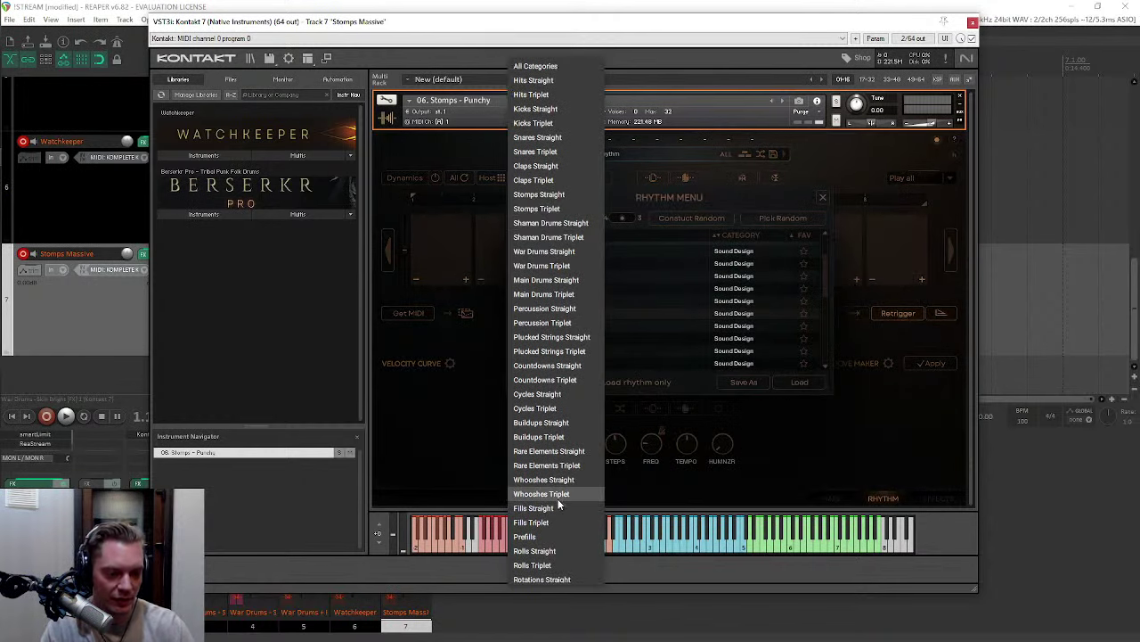
{"action": "scroll", "coordinate": [551, 517], "scroll_direction": "down", "scroll_amount": 5}
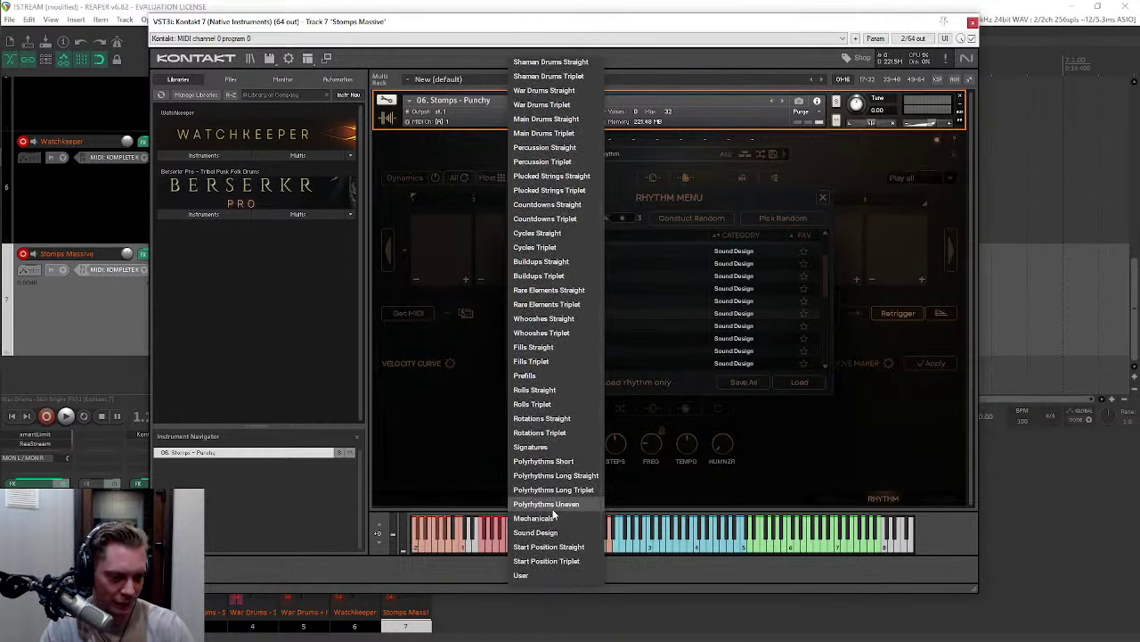
{"action": "left_click", "coordinate": [553, 530]}
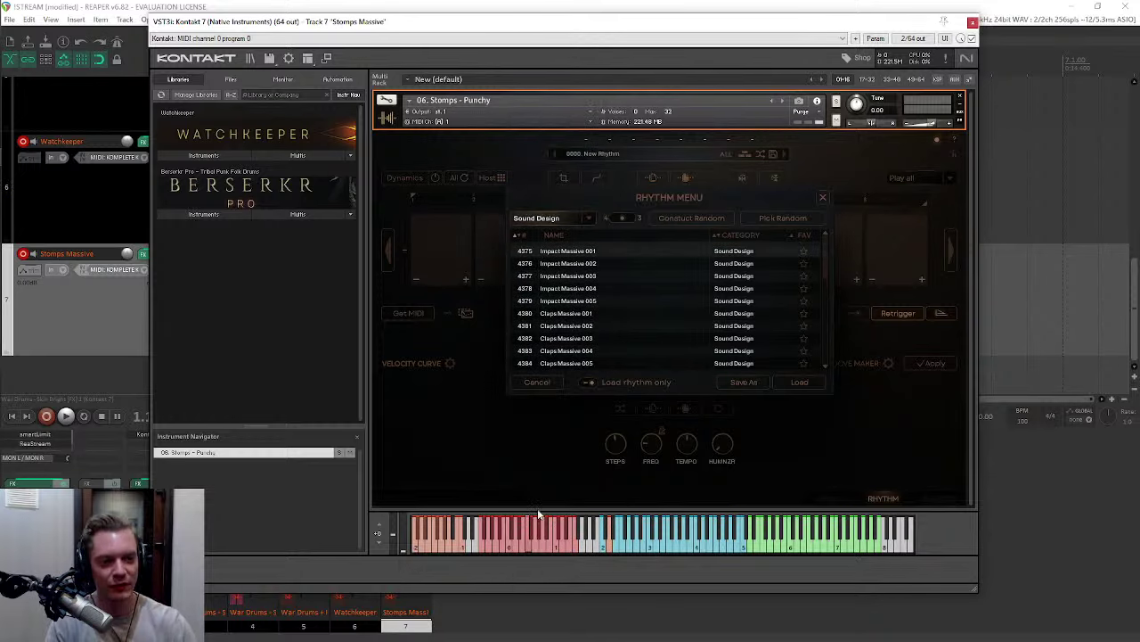
{"action": "left_click_drag", "start_coordinate": [825, 250], "coordinate": [825, 266]}
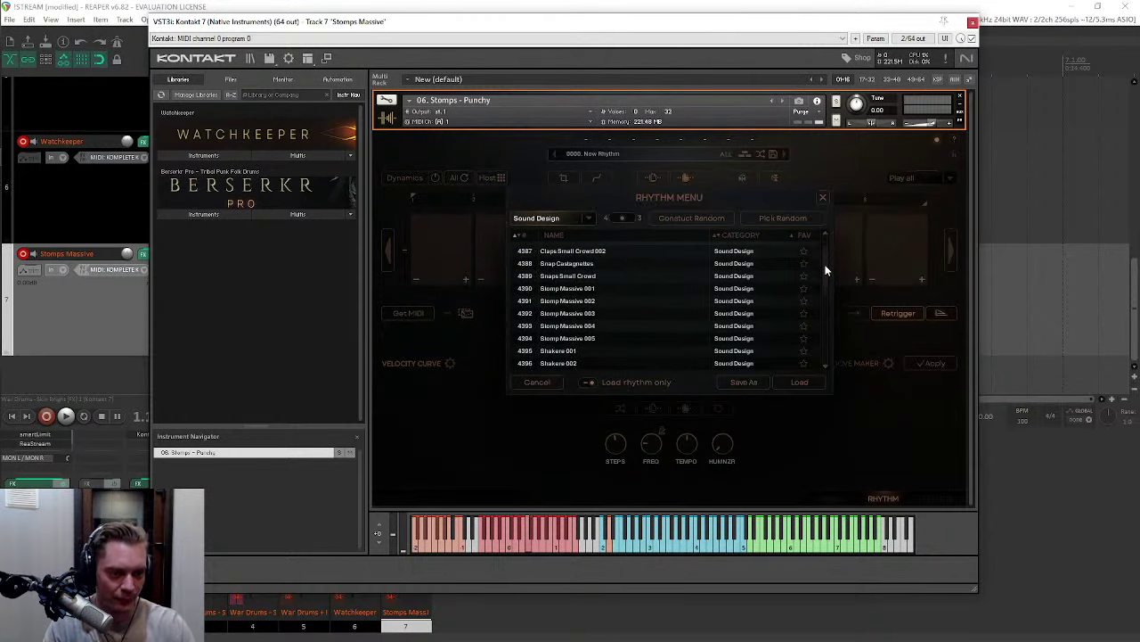
{"action": "double_click", "coordinate": [570, 288]}
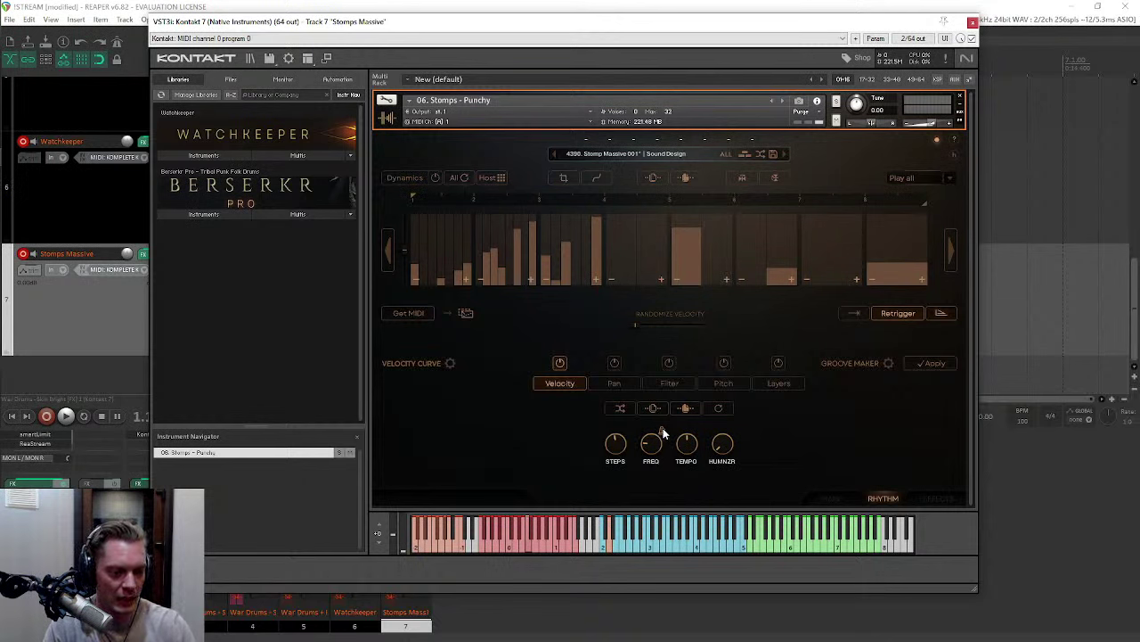
Step: Switch the rhythm's frequency to Hz and set the sequencer's play mode to Key sequence
{"action": "scroll", "coordinate": [662, 427], "scroll_direction": "up", "scroll_amount": 4}
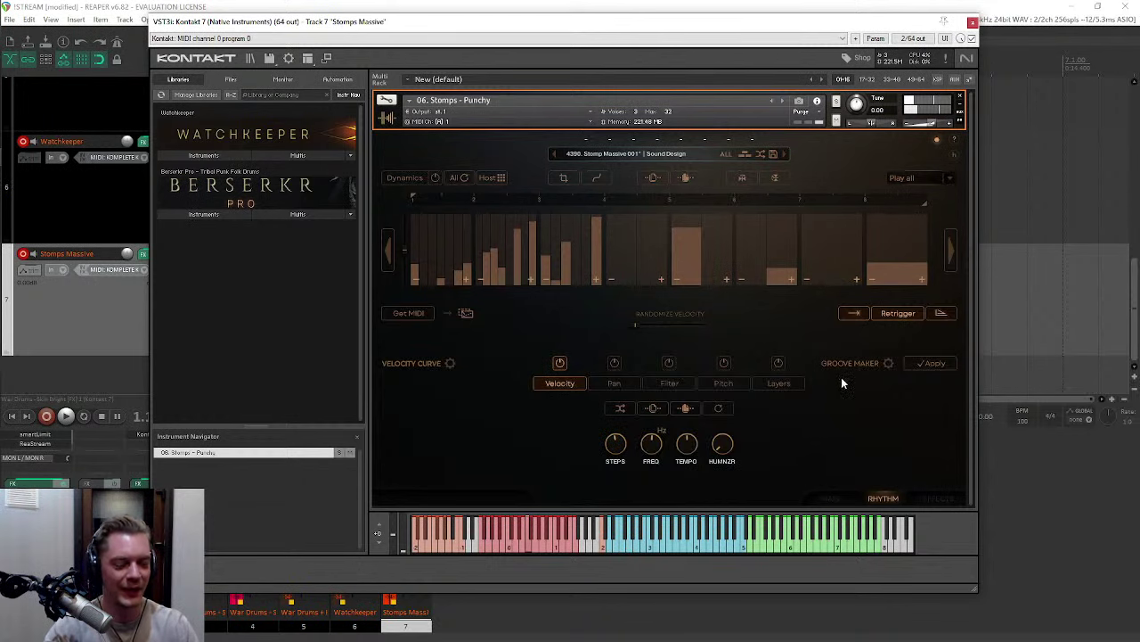
{"action": "left_click", "coordinate": [908, 180]}
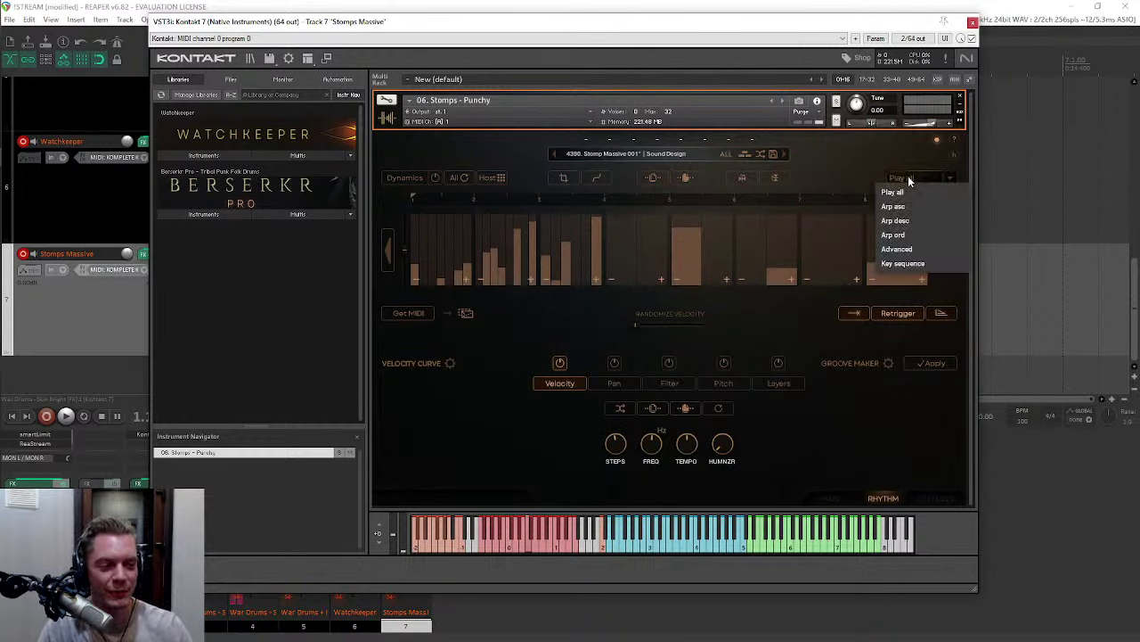
{"action": "left_click", "coordinate": [904, 263]}
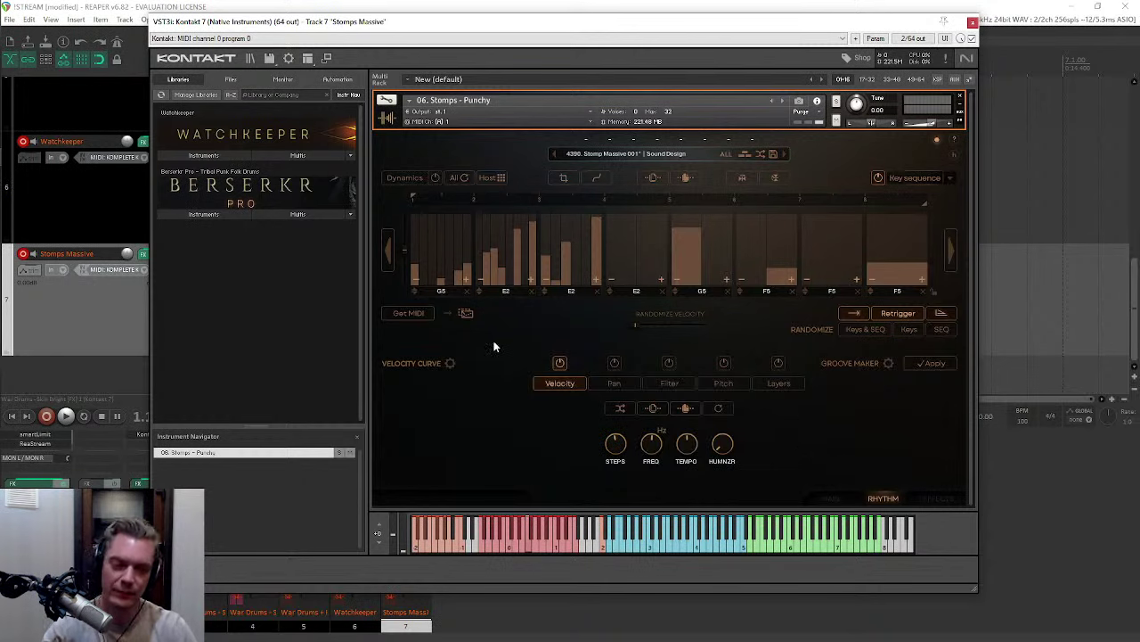
Step: Turn off Retrigger and repeatedly randomize the key sequence of the Stomp Massive 001 rhythm
{"action": "left_click", "coordinate": [859, 329]}
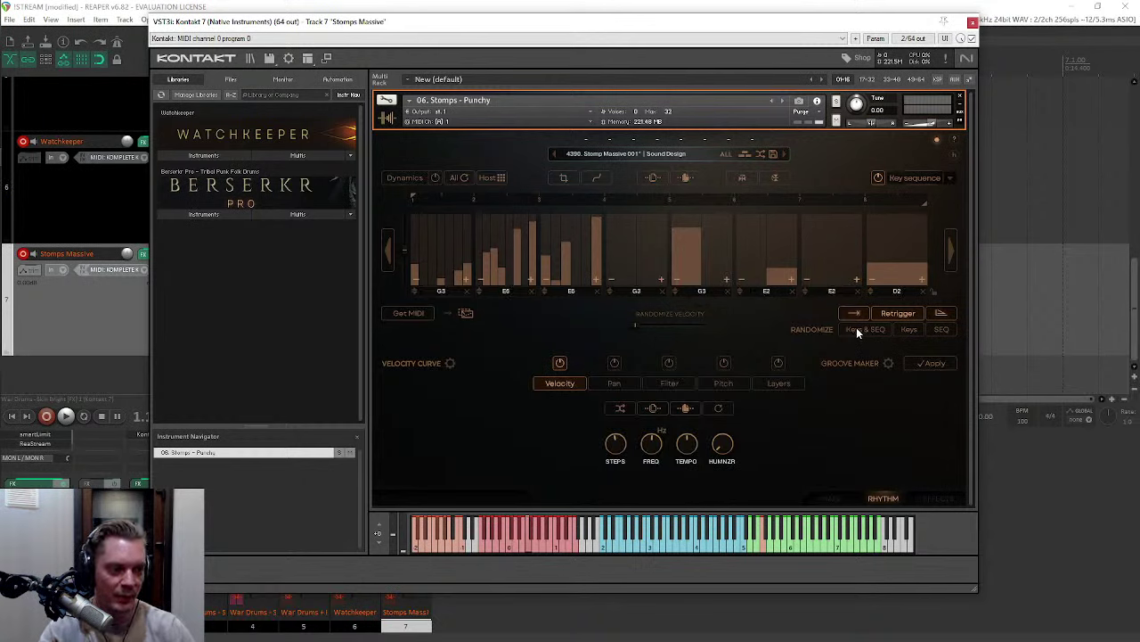
{"action": "left_click", "coordinate": [909, 329]}
{"action": "left_click", "coordinate": [900, 314]}
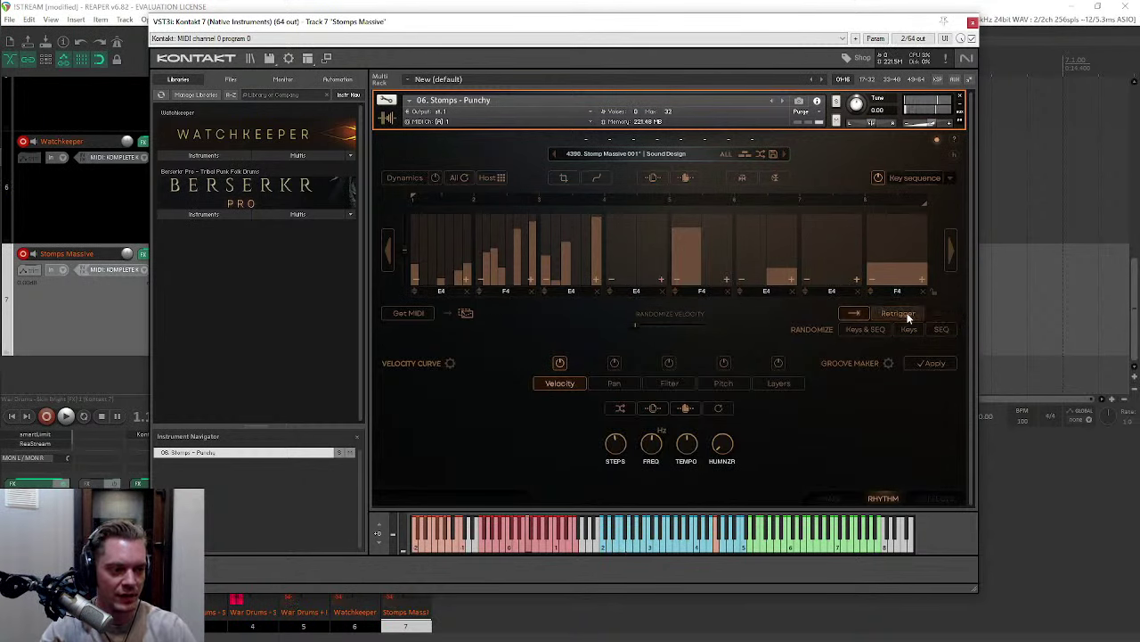
{"action": "left_click", "coordinate": [864, 330]}
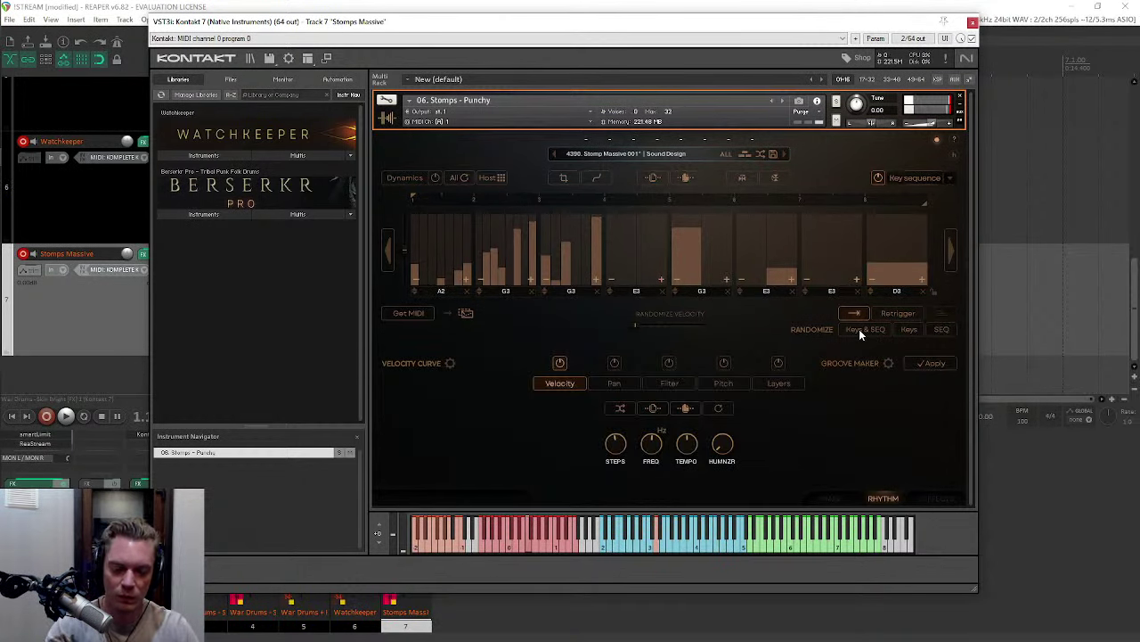
{"action": "left_click", "coordinate": [861, 330]}
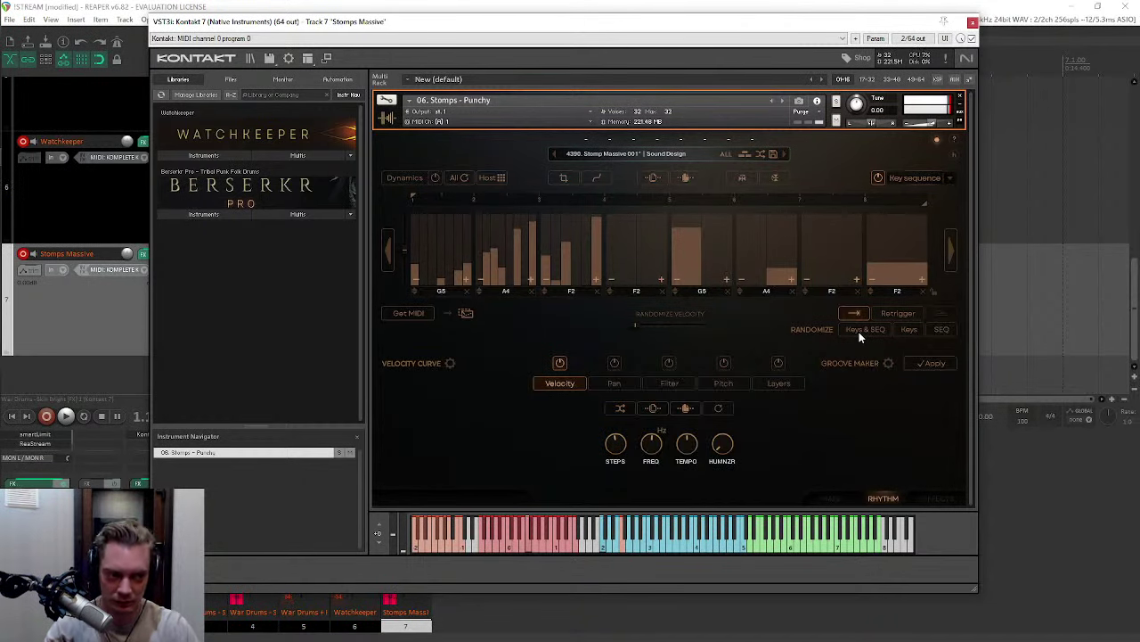
{"action": "left_click", "coordinate": [859, 331]}
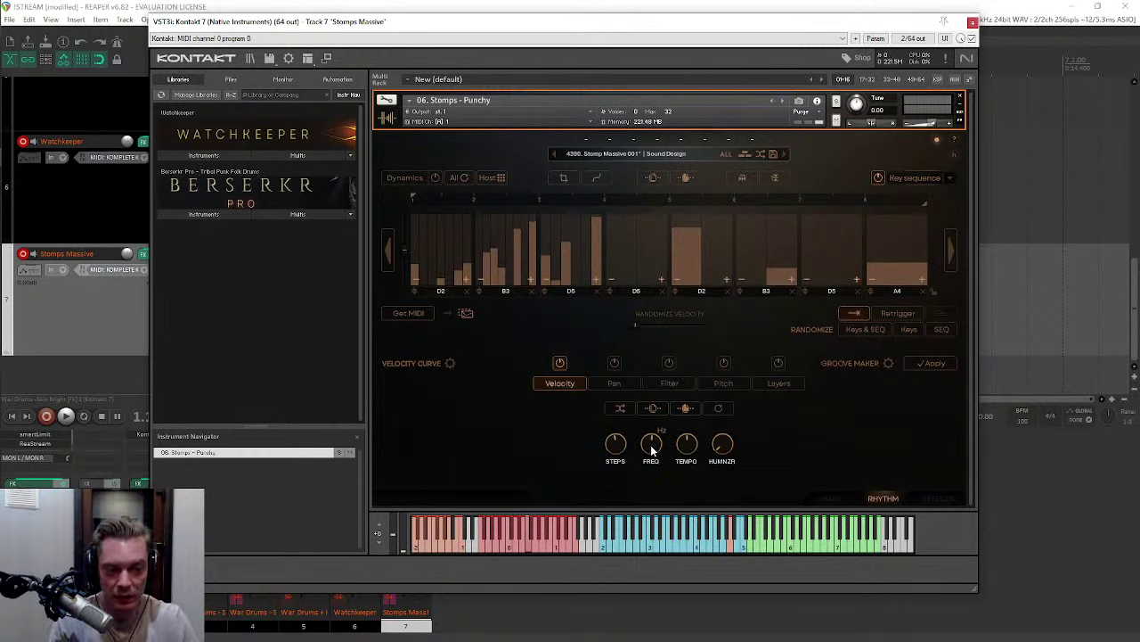
Step: Audition the rhythms Stomp Massive 002 and 003 while varying the sequencer frequency between 15.5 Hz and 35.1 Hz
{"action": "left_click_drag", "start_coordinate": [655, 440], "coordinate": [653, 450]}
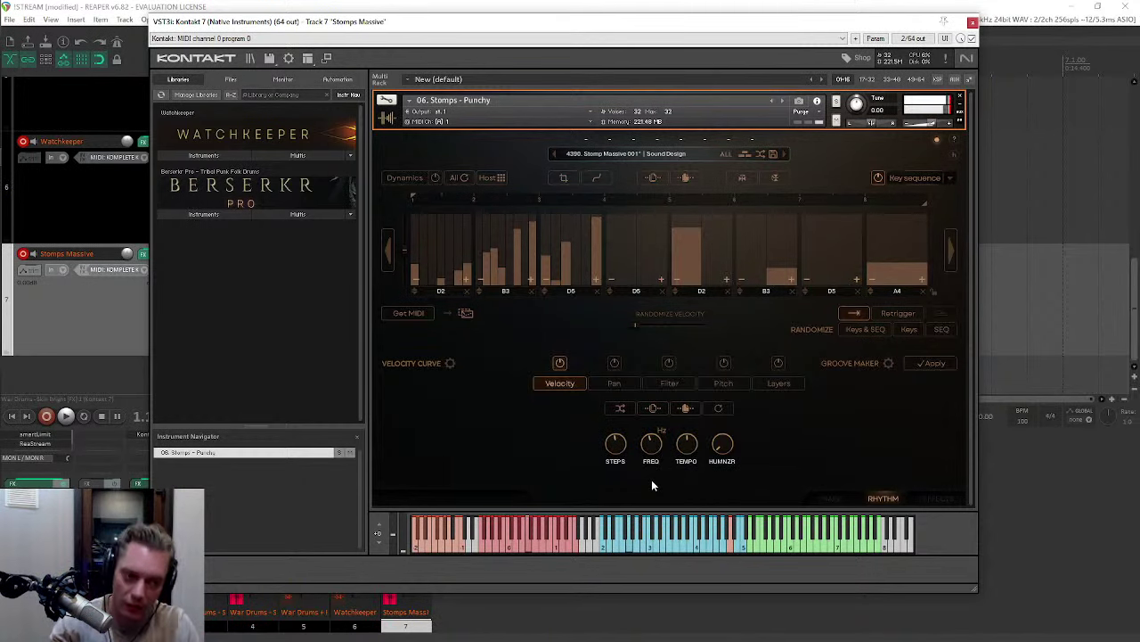
{"action": "left_click_drag", "start_coordinate": [652, 446], "coordinate": [651, 456]}
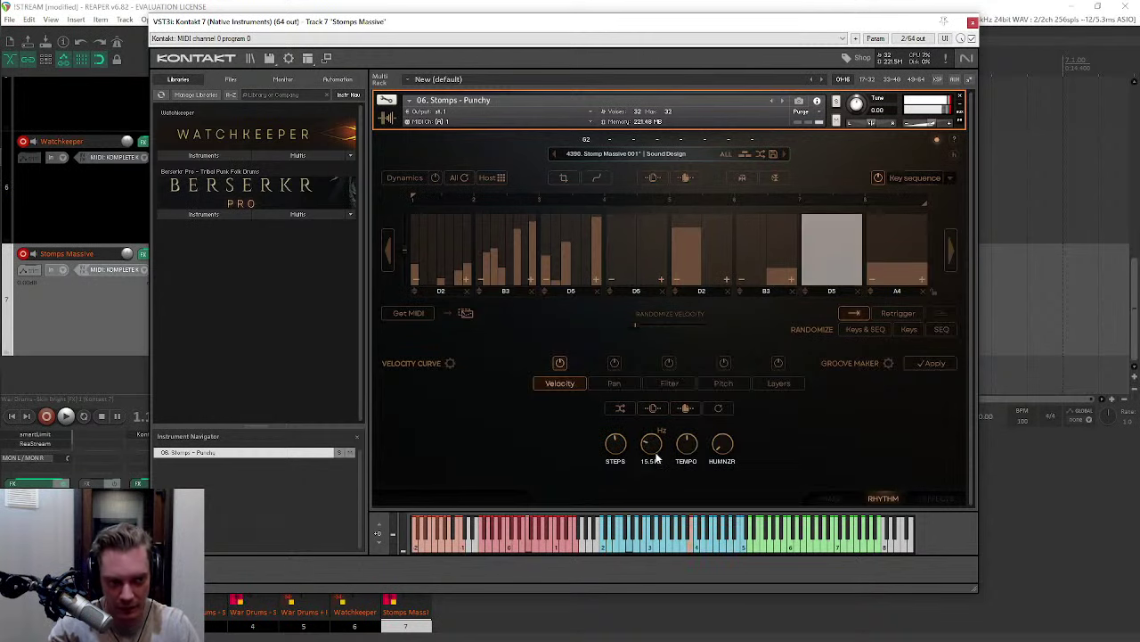
{"action": "left_click", "coordinate": [784, 154]}
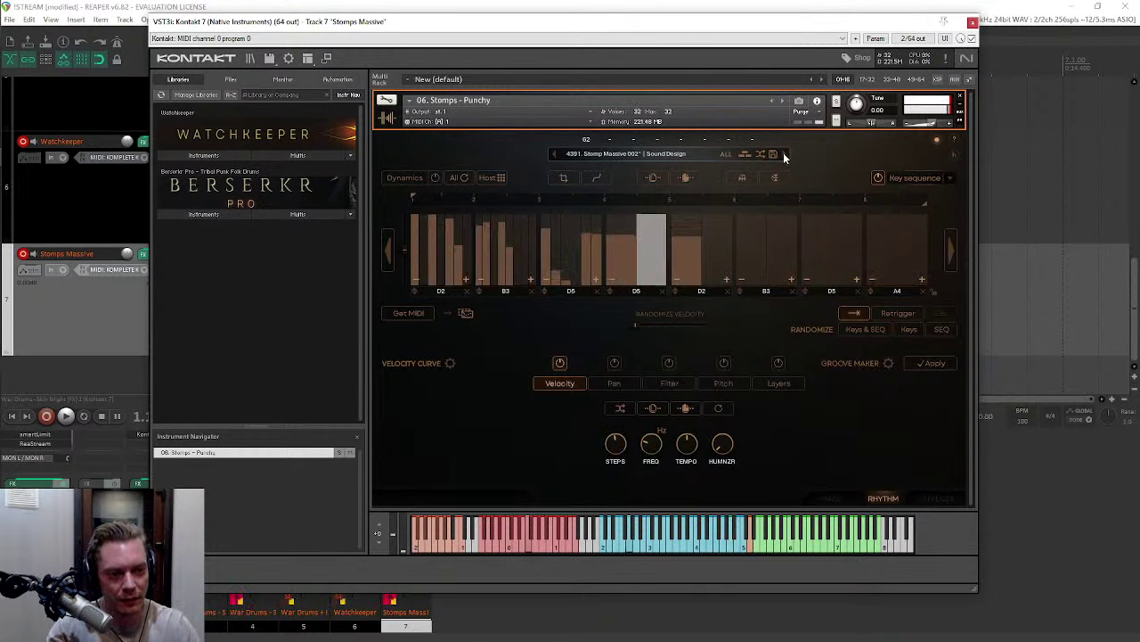
{"action": "left_click", "coordinate": [784, 154]}
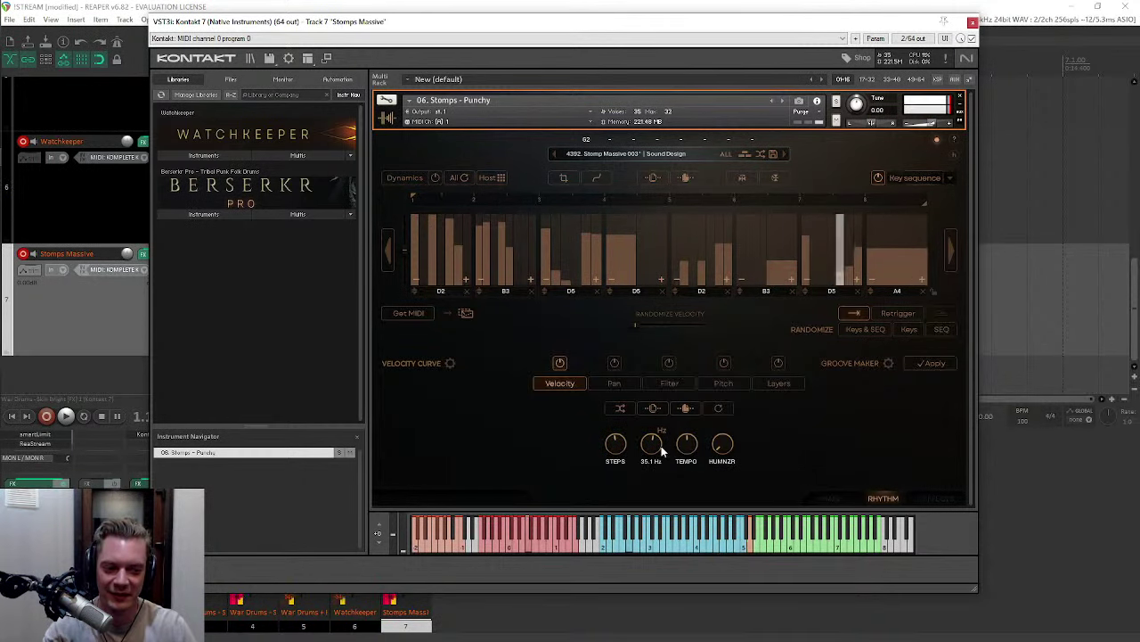
{"action": "left_click_drag", "start_coordinate": [661, 418], "coordinate": [661, 392]}
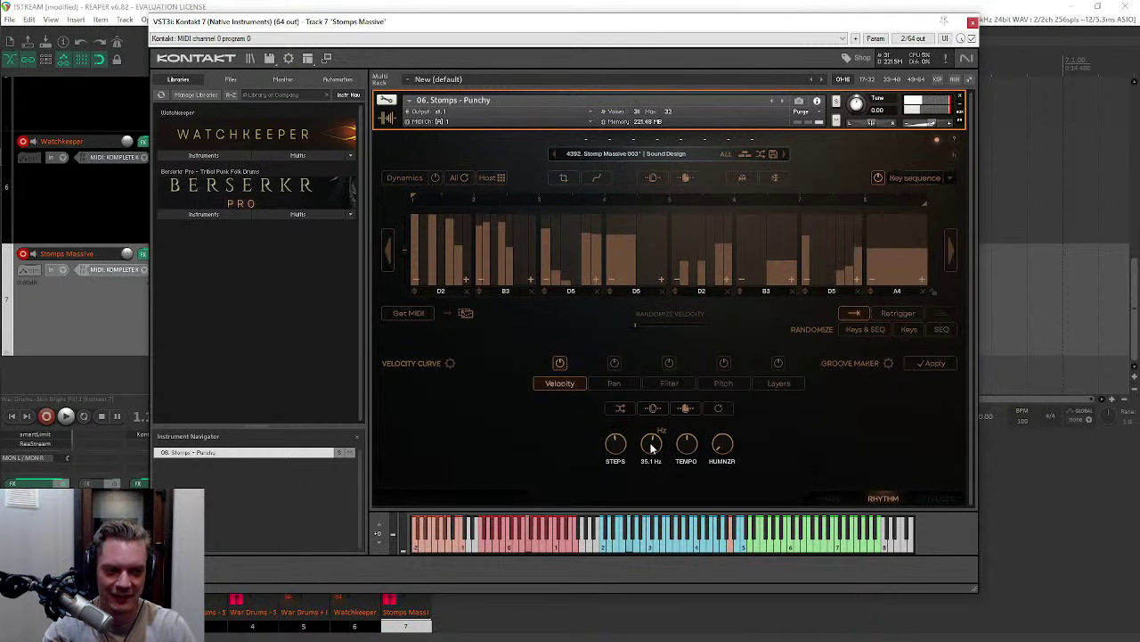
Step: Load the rhythm Stomp Massive 004 and randomize its keys and sequence at a lower frequency
{"action": "left_click", "coordinate": [785, 154]}
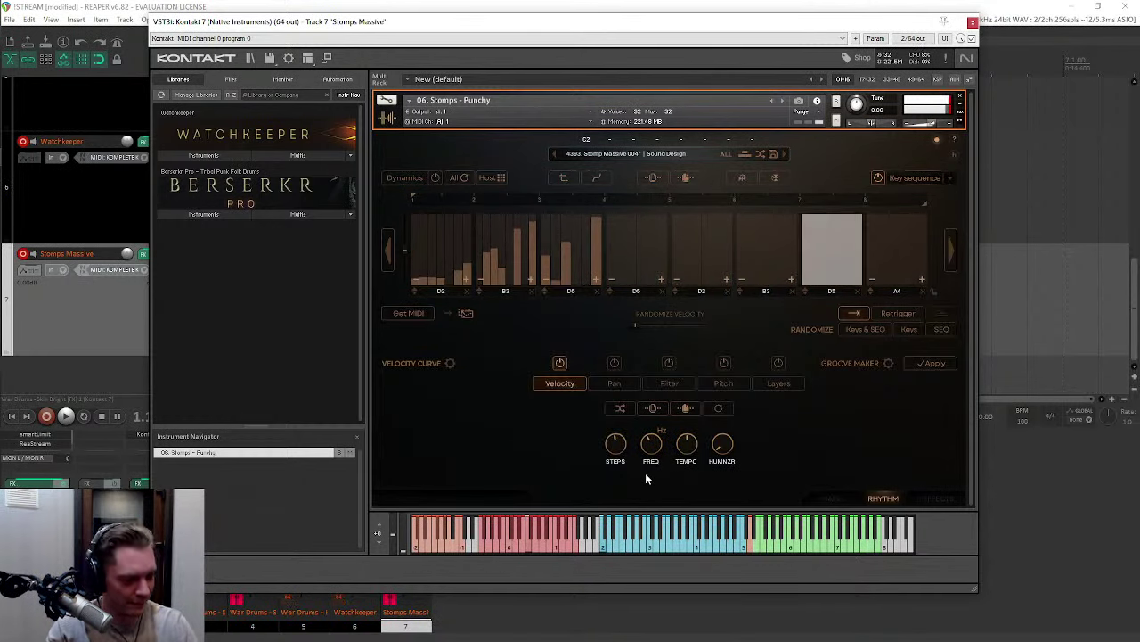
{"action": "left_click_drag", "start_coordinate": [654, 455], "coordinate": [654, 455]}
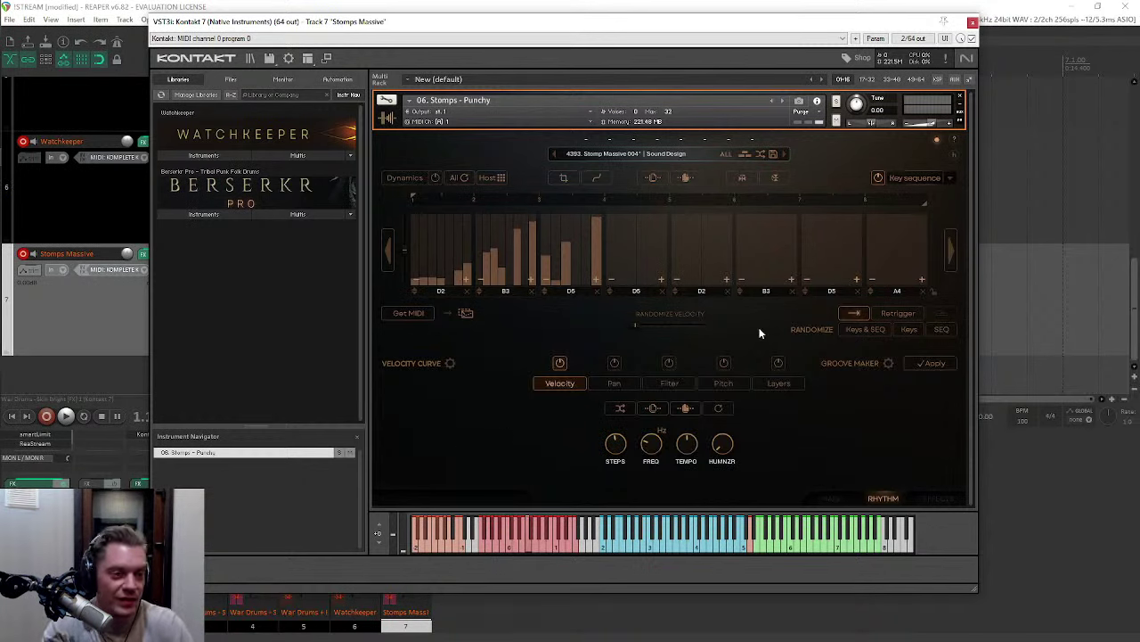
{"action": "left_click", "coordinate": [858, 329]}
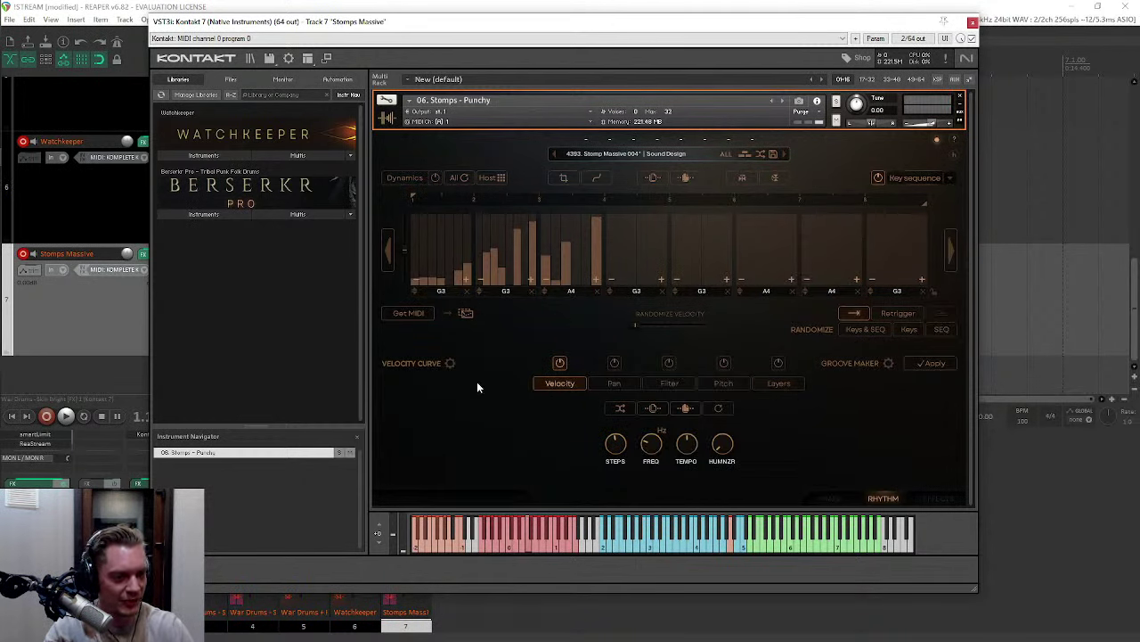
Step: Close the Stomps Massive track's Kontakt window and unsolo that track
{"action": "left_click", "coordinate": [973, 21]}
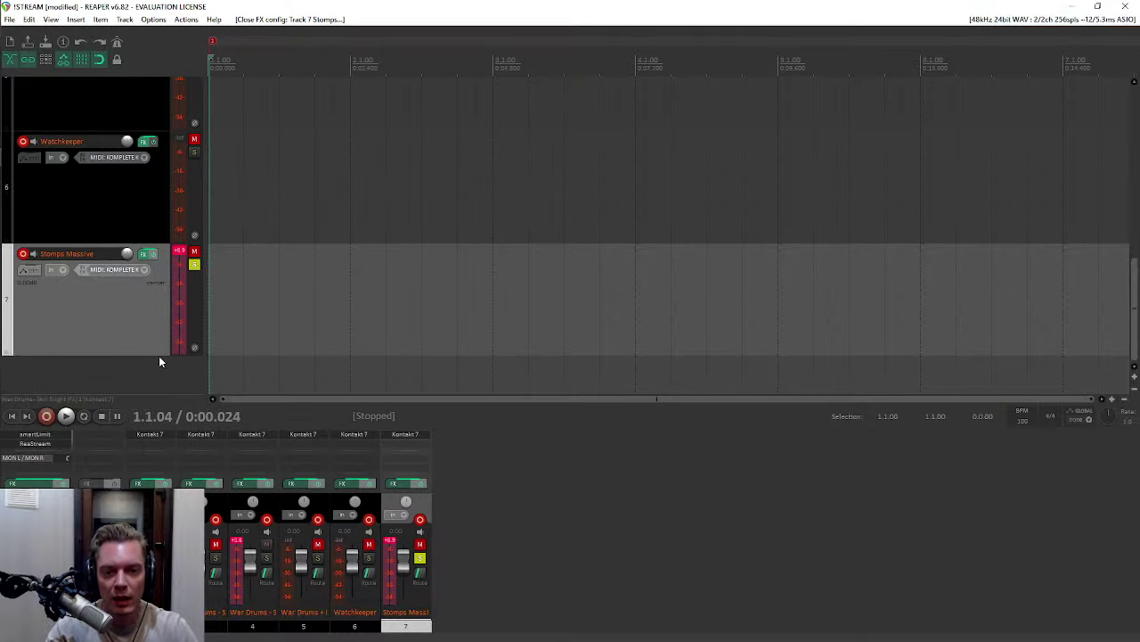
{"action": "scroll", "coordinate": [123, 315], "scroll_direction": "up", "scroll_amount": 2}
{"action": "scroll", "coordinate": [123, 316], "scroll_direction": "down", "scroll_amount": 2}
{"action": "left_click", "coordinate": [194, 265]}
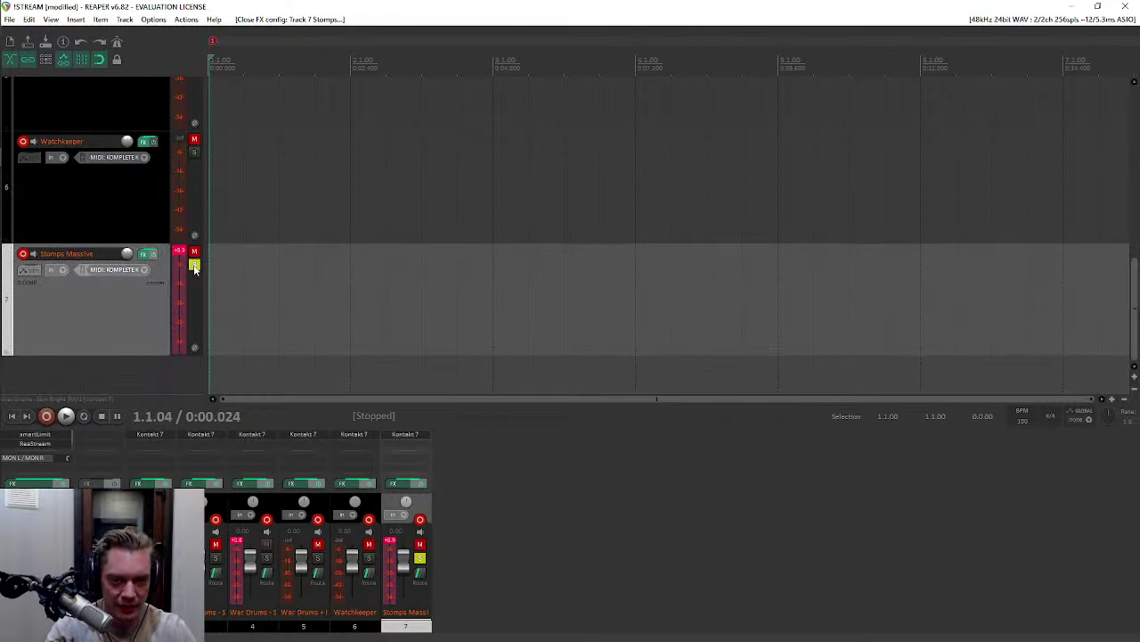
Step: Open Kontakt for track 3, War Drums - Skin Bright, in its own floating window and close the FX chain window
{"action": "scroll", "coordinate": [76, 288], "scroll_direction": "up", "scroll_amount": 2}
{"action": "scroll", "coordinate": [76, 283], "scroll_direction": "up", "scroll_amount": 2}
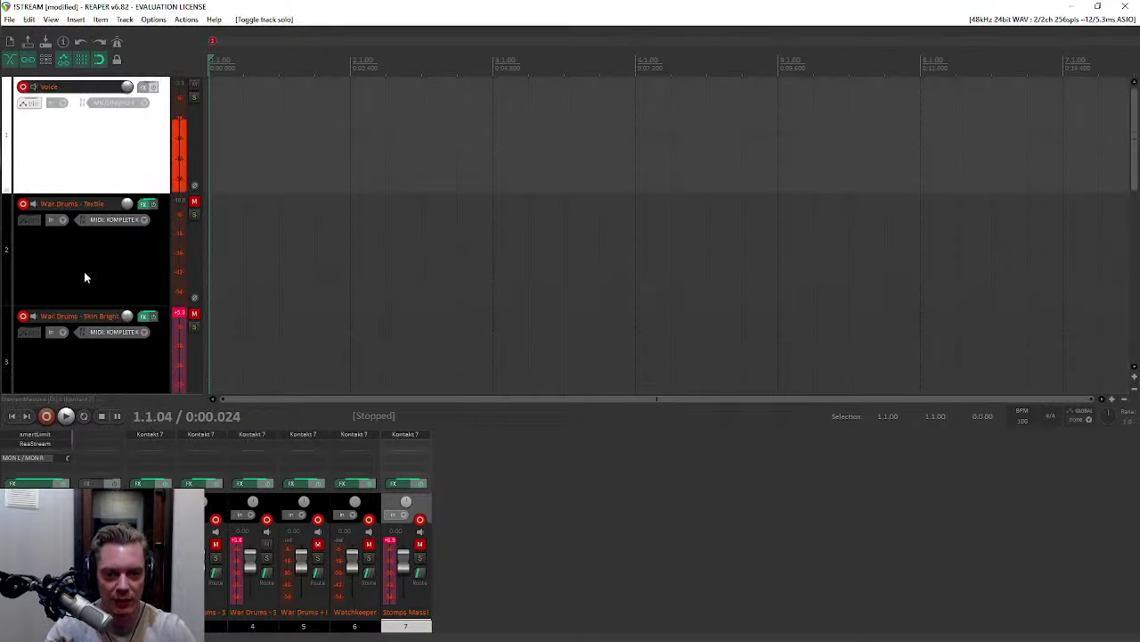
{"action": "left_click", "coordinate": [103, 272]}
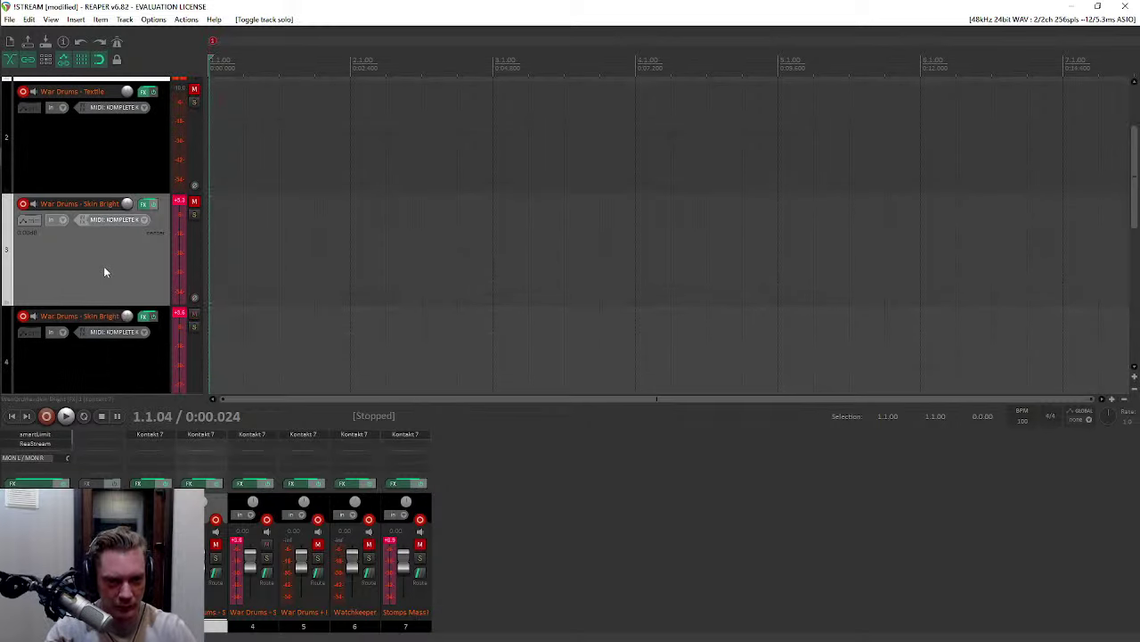
{"action": "left_click", "coordinate": [143, 203]}
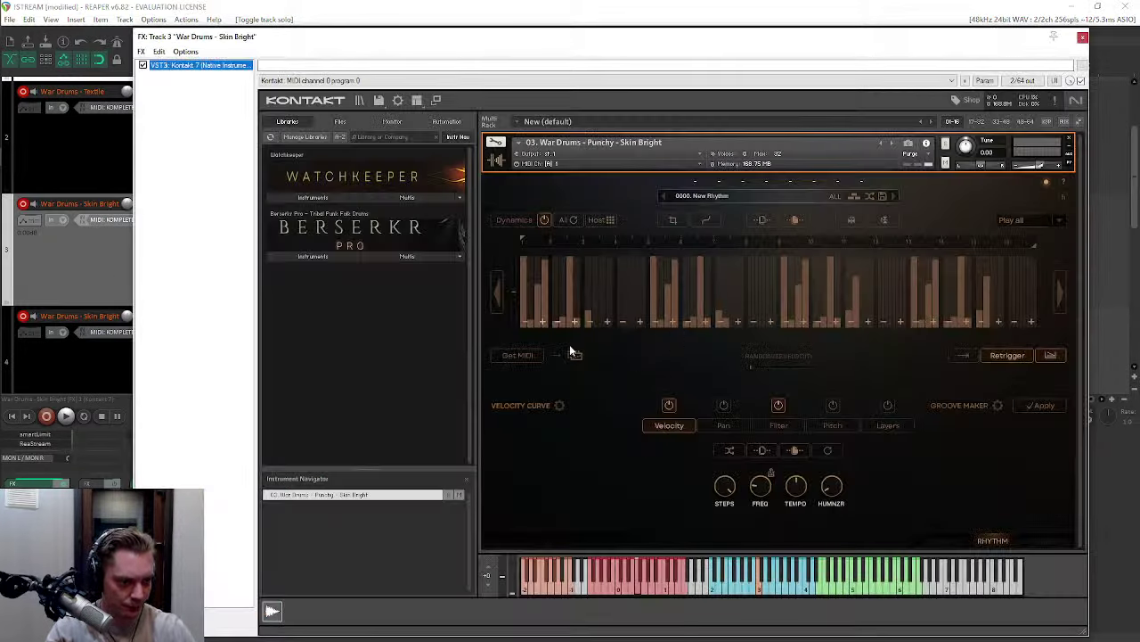
{"action": "double_click", "coordinate": [188, 66]}
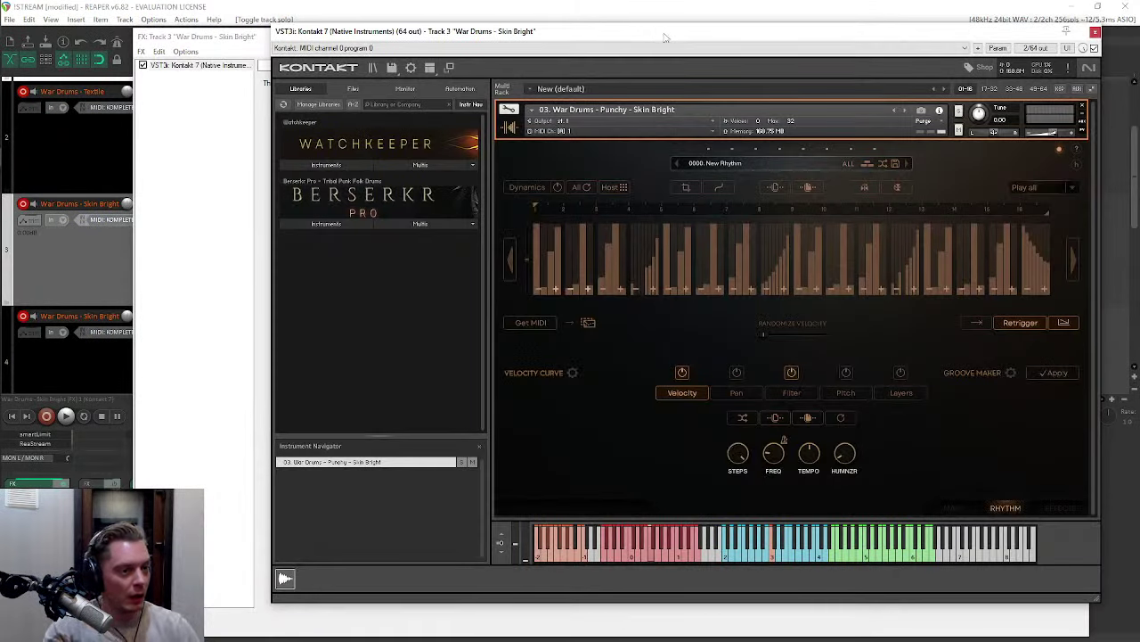
{"action": "left_click_drag", "start_coordinate": [667, 38], "coordinate": [642, 156]}
{"action": "left_click", "coordinate": [1082, 38]}
{"action": "left_click_drag", "start_coordinate": [734, 149], "coordinate": [777, 43]}
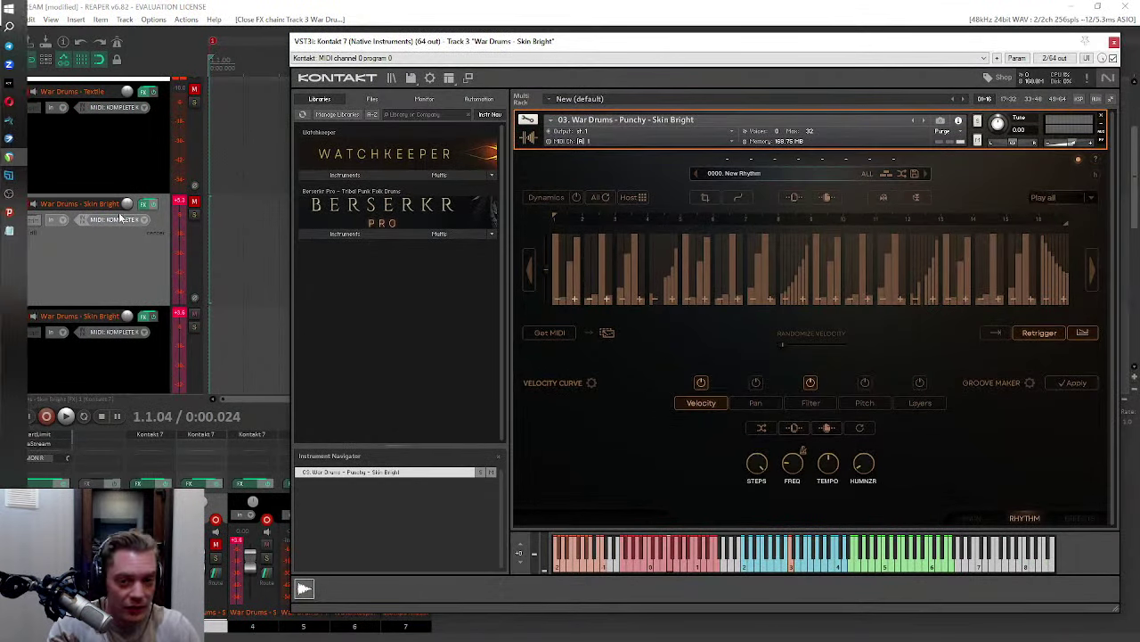
Step: Select the Watchkeeper track in REAPER and unmute it
{"action": "scroll", "coordinate": [129, 220], "scroll_direction": "down", "scroll_amount": 2}
{"action": "scroll", "coordinate": [98, 283], "scroll_direction": "down", "scroll_amount": 1}
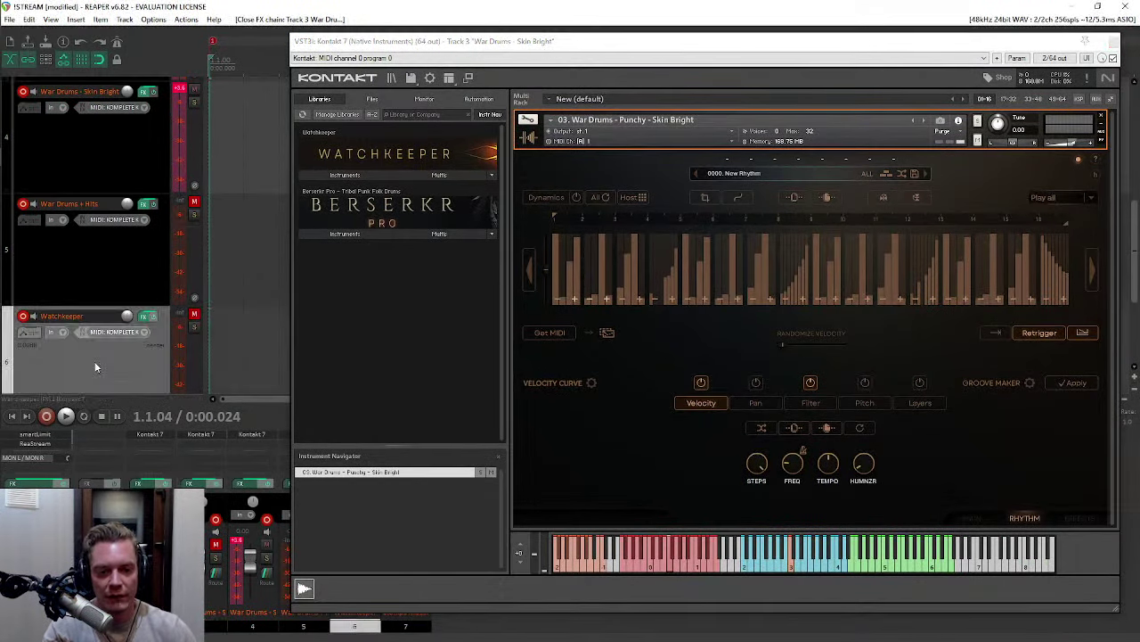
{"action": "left_click", "coordinate": [117, 216]}
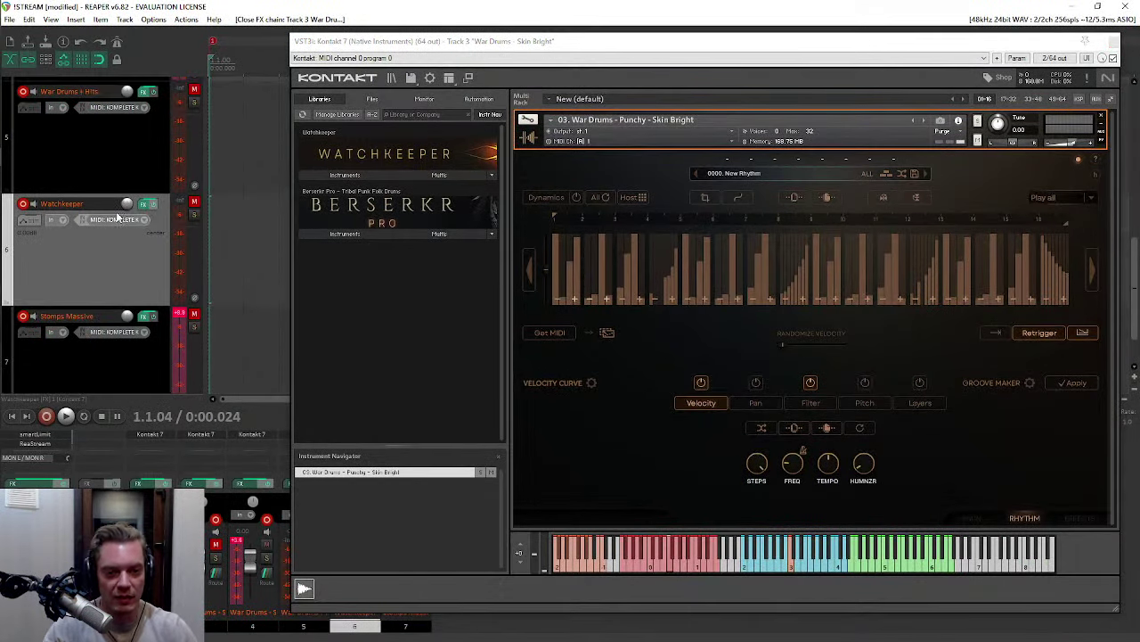
{"action": "left_click", "coordinate": [194, 202]}
Step: Export the Skin Bright rhythm as MIDI, place it at the start of the Watchkeeper track, and move Kontakt aside to uncover the clip
{"action": "left_click", "coordinate": [626, 433]}
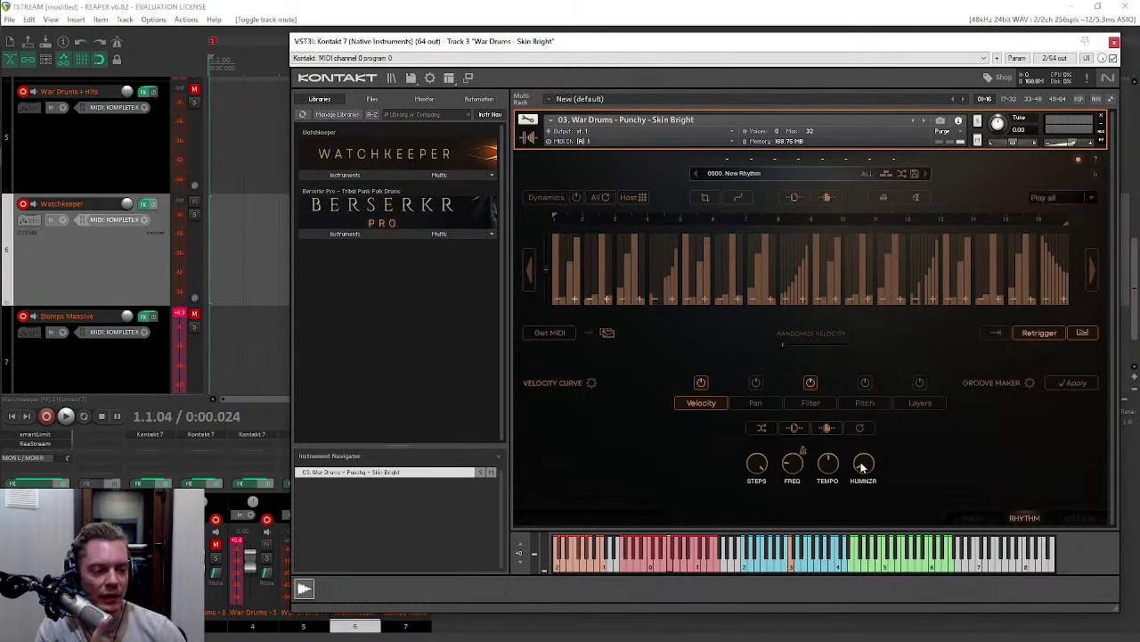
{"action": "left_click_drag", "start_coordinate": [862, 467], "coordinate": [863, 460]}
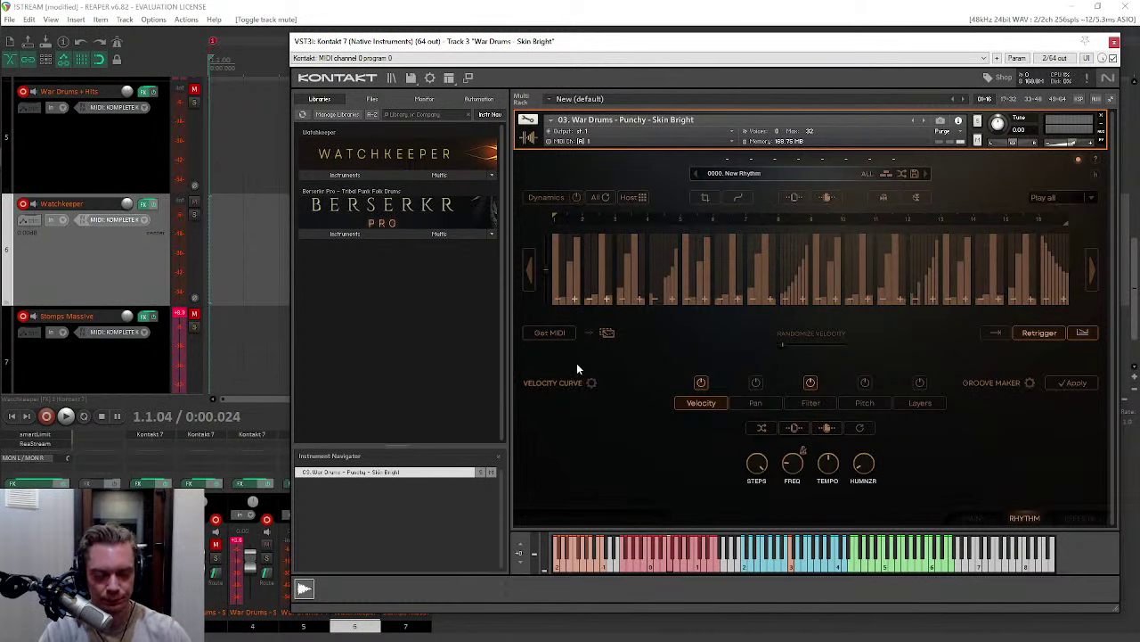
{"action": "left_click", "coordinate": [543, 334]}
{"action": "left_click_drag", "start_coordinate": [609, 335], "coordinate": [223, 244]}
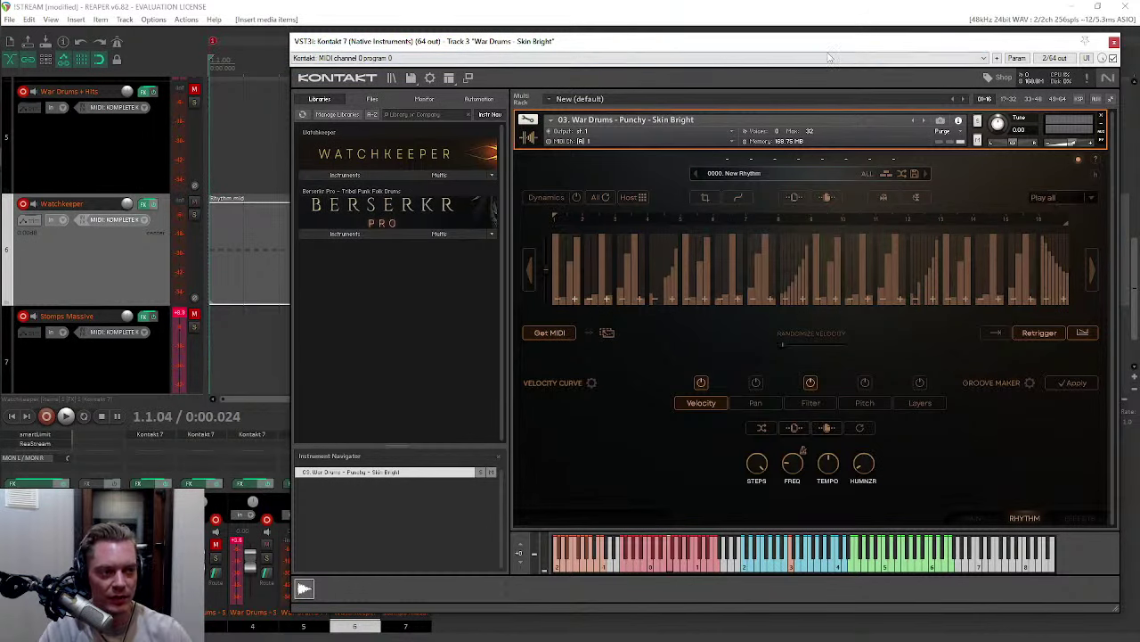
{"action": "left_click_drag", "start_coordinate": [843, 45], "coordinate": [578, 384]}
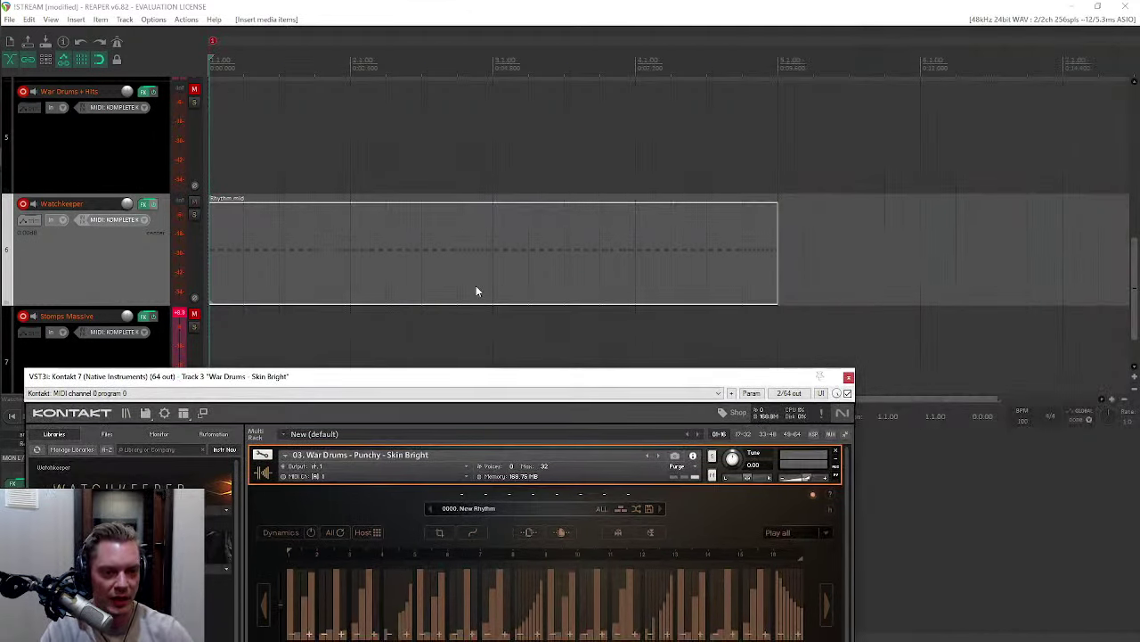
Step: Solo the Watchkeeper track and play back the imported rhythm clip
{"action": "left_click", "coordinate": [195, 214]}
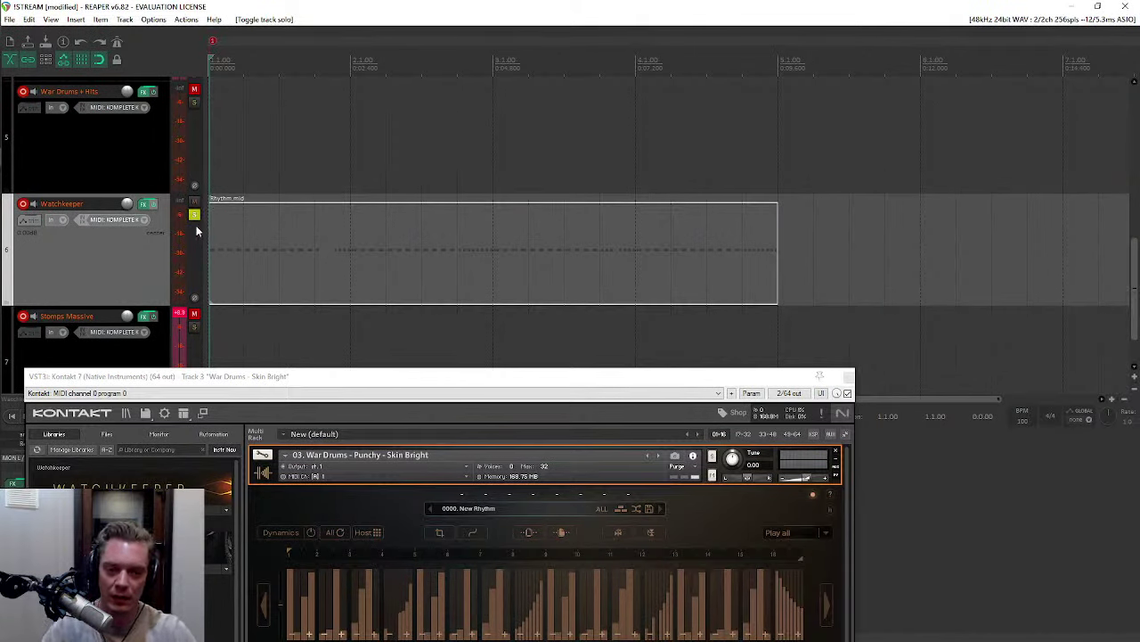
{"action": "key", "text": "space"}
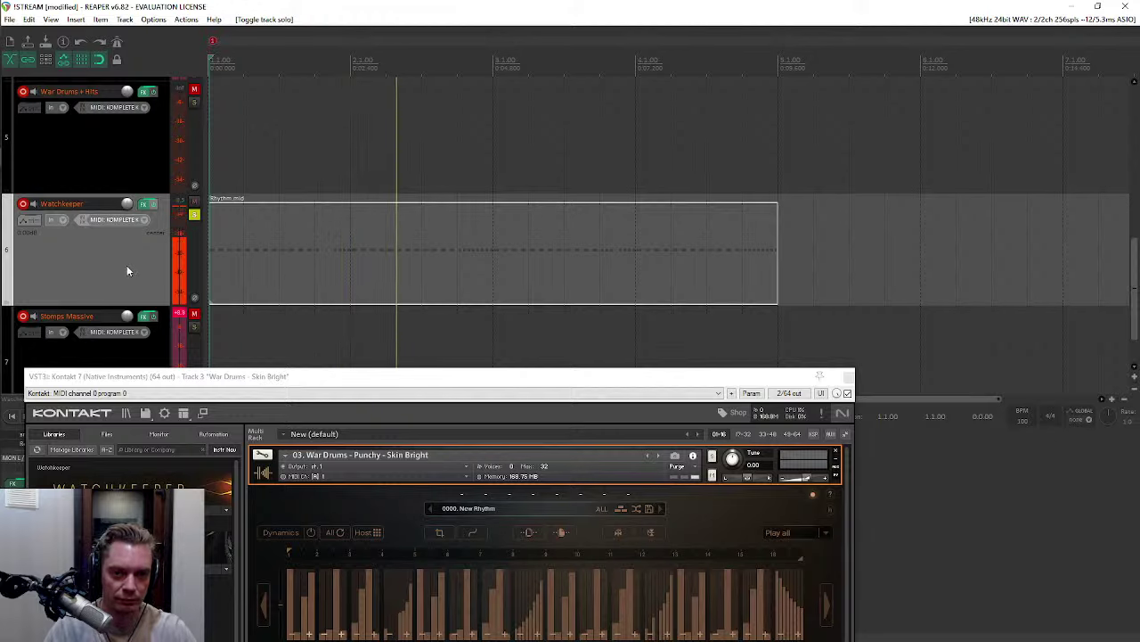
{"action": "key", "text": "space"}
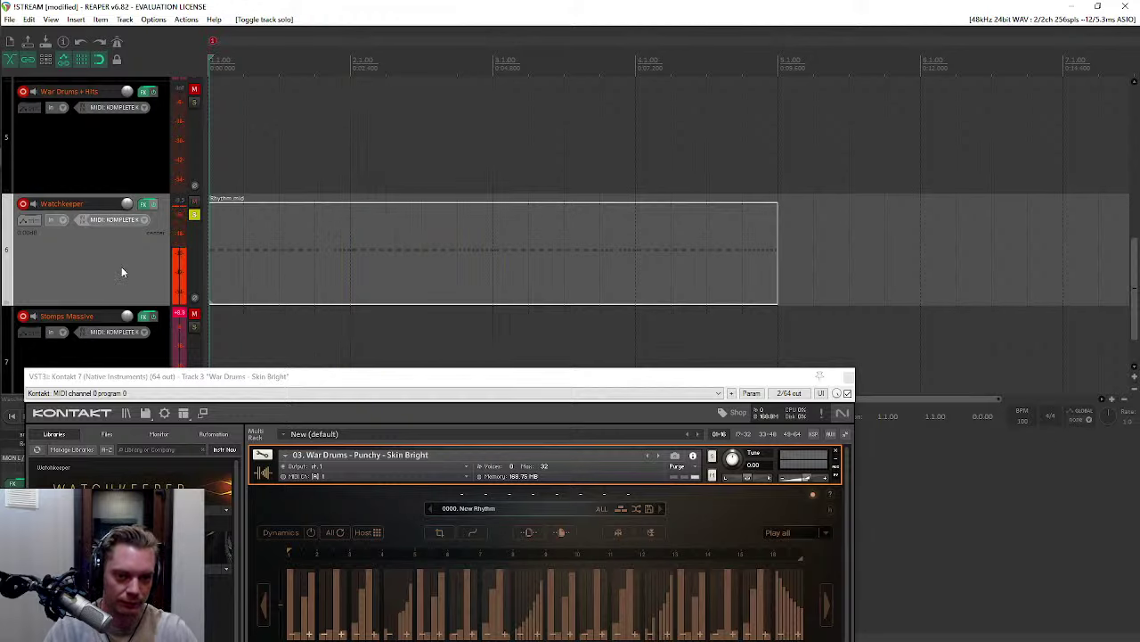
Step: Solo track 4, War Drums - Skin Bright, alongside Watchkeeper and copy the rhythm clip onto it for layered playback
{"action": "scroll", "coordinate": [123, 272], "scroll_direction": "up", "scroll_amount": 1}
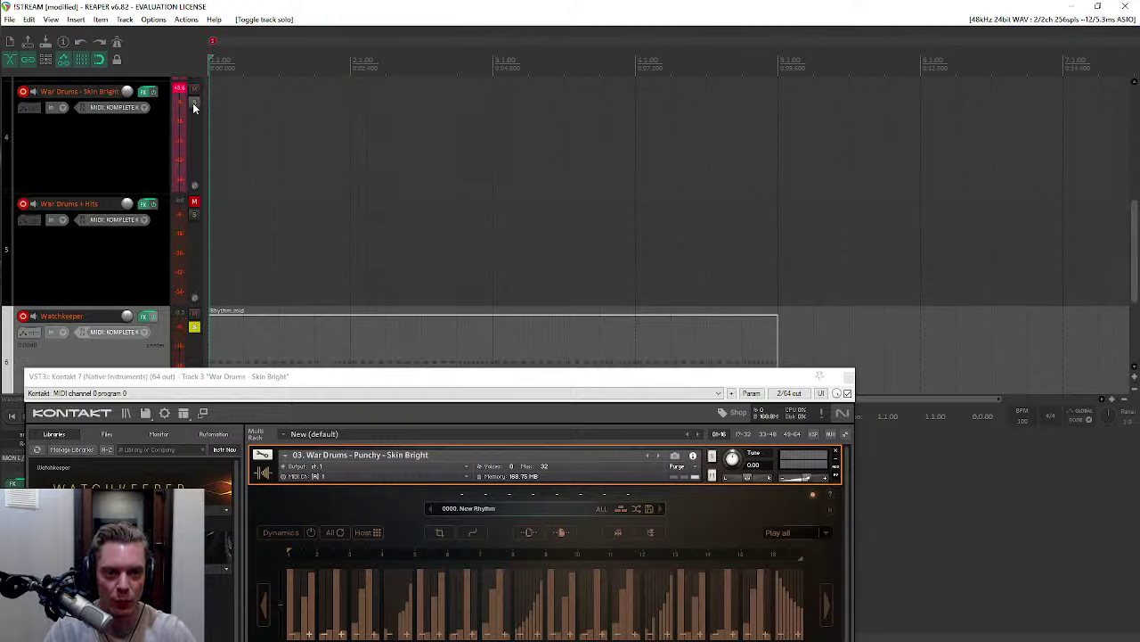
{"action": "scroll", "coordinate": [81, 139], "scroll_direction": "down", "scroll_amount": 1}
{"action": "key", "text": "space"}
{"action": "key", "text": "space"}
{"action": "scroll", "coordinate": [58, 222], "scroll_direction": "up", "scroll_amount": 1}
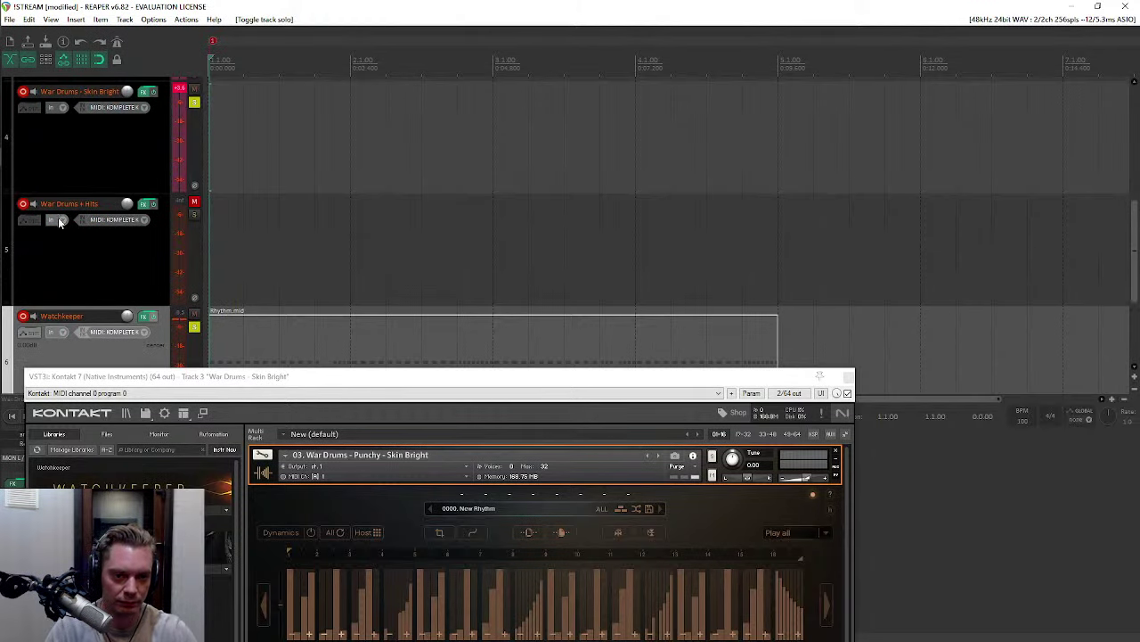
{"action": "key", "text": "space"}
{"action": "key", "text": "space"}
{"action": "left_click_drag", "start_coordinate": [283, 337], "coordinate": [285, 160]}
{"action": "key", "text": "space"}
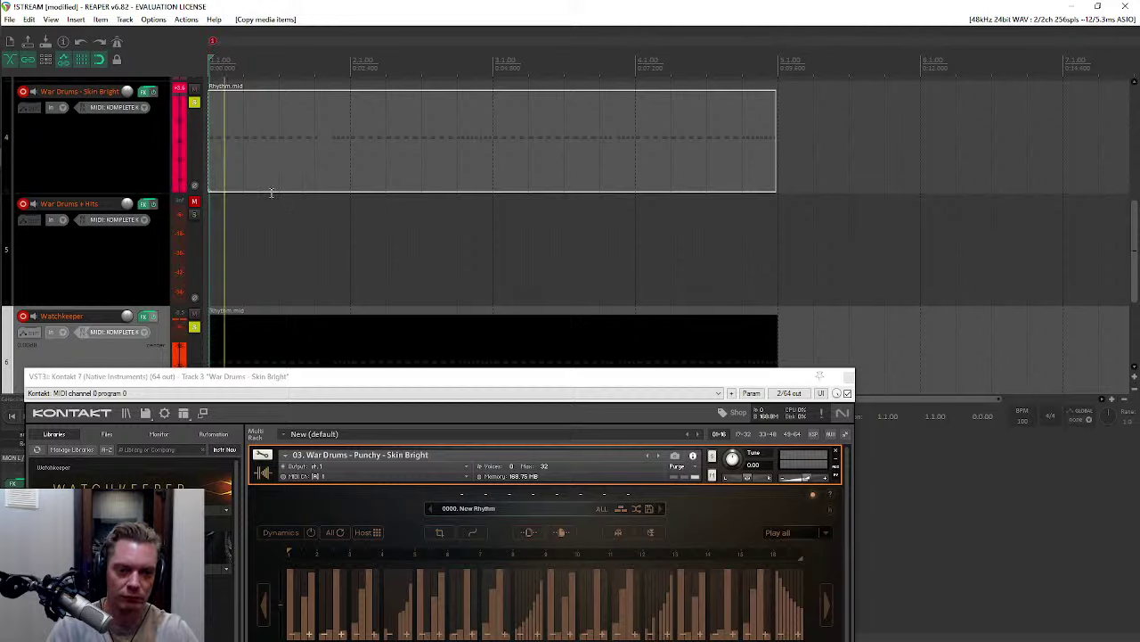
Step: Lower track 4's volume to about -16.5 dB during playback, stop, and unsolo the track
{"action": "scroll", "coordinate": [135, 254], "scroll_direction": "down", "scroll_amount": 2}
{"action": "scroll", "coordinate": [124, 174], "scroll_direction": "up", "scroll_amount": 3}
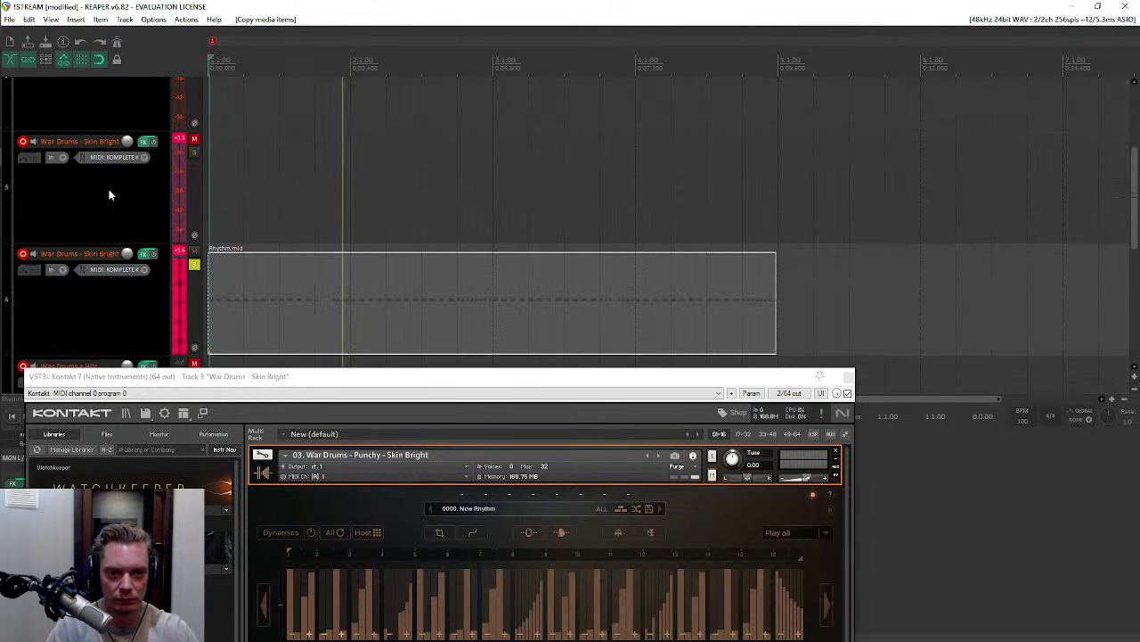
{"action": "mouse_move", "coordinate": [130, 254]}
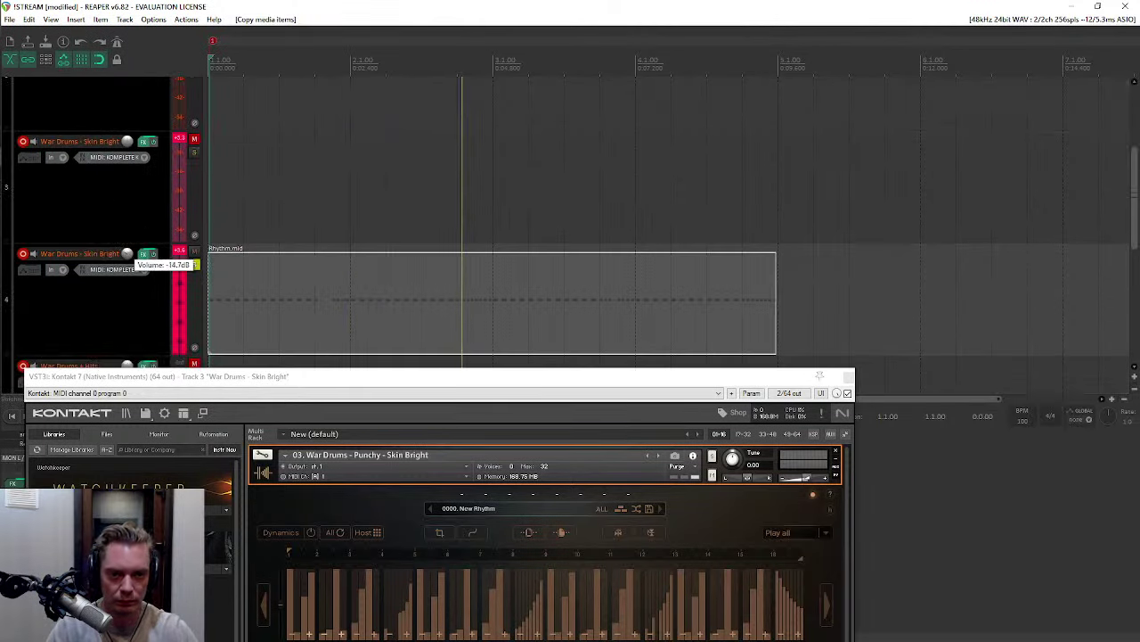
{"action": "scroll", "coordinate": [127, 254], "scroll_direction": "up", "scroll_amount": 1}
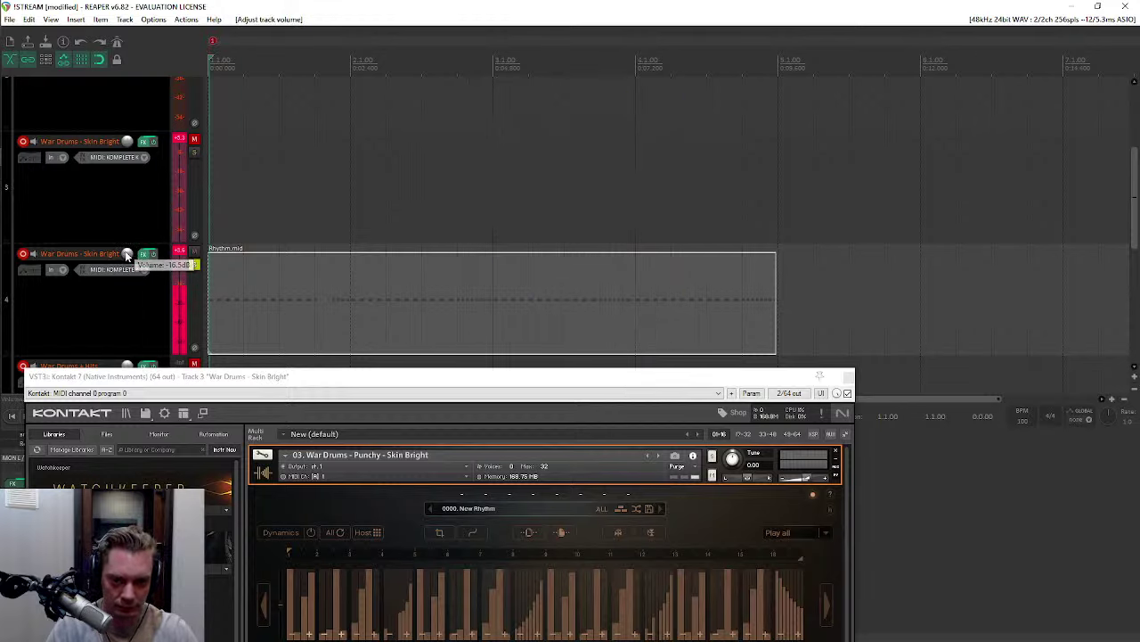
{"action": "key", "text": "space"}
{"action": "key", "text": "F6"}
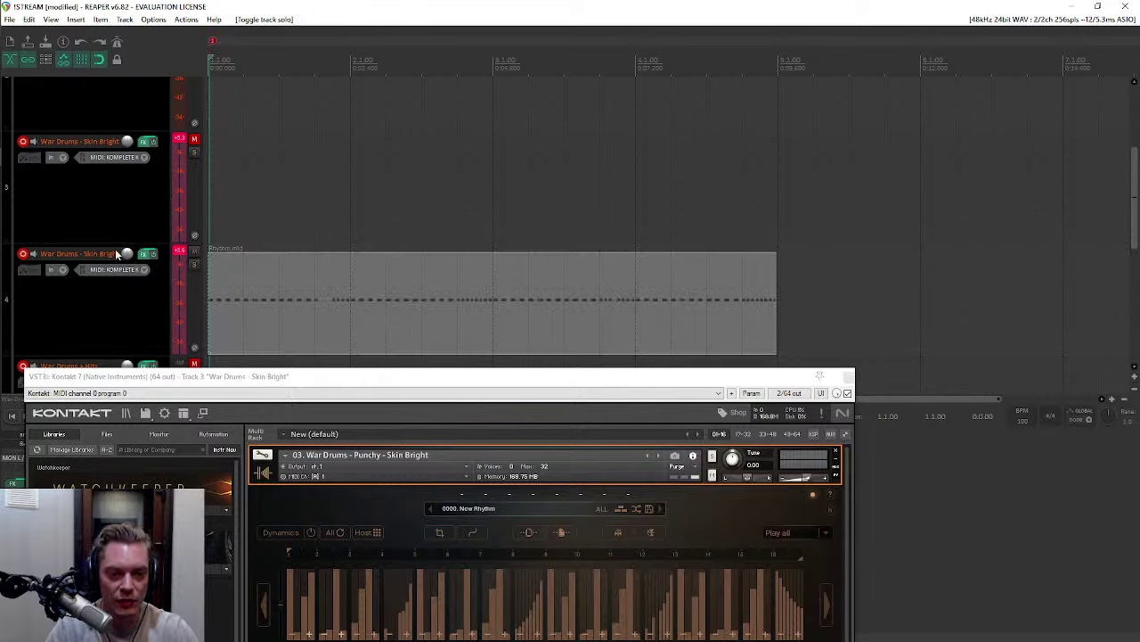
Step: Unsolo and mute the Watchkeeper track and bring the Skin Bright Kontakt window back into full view
{"action": "scroll", "coordinate": [127, 203], "scroll_direction": "down", "scroll_amount": 2}
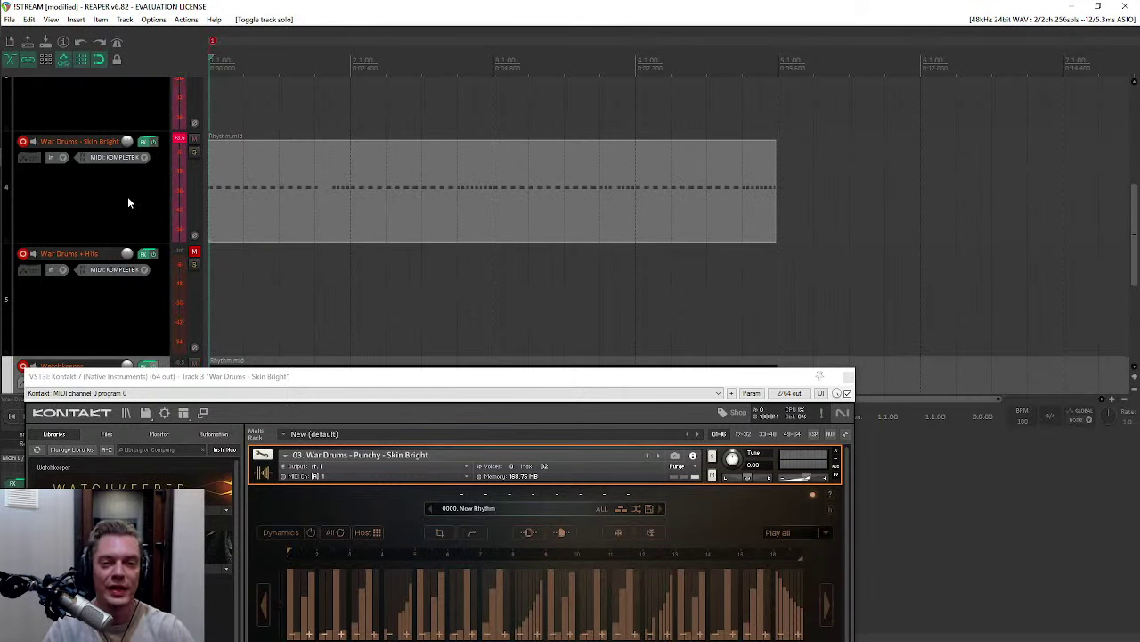
{"action": "scroll", "coordinate": [127, 196], "scroll_direction": "down", "scroll_amount": 4}
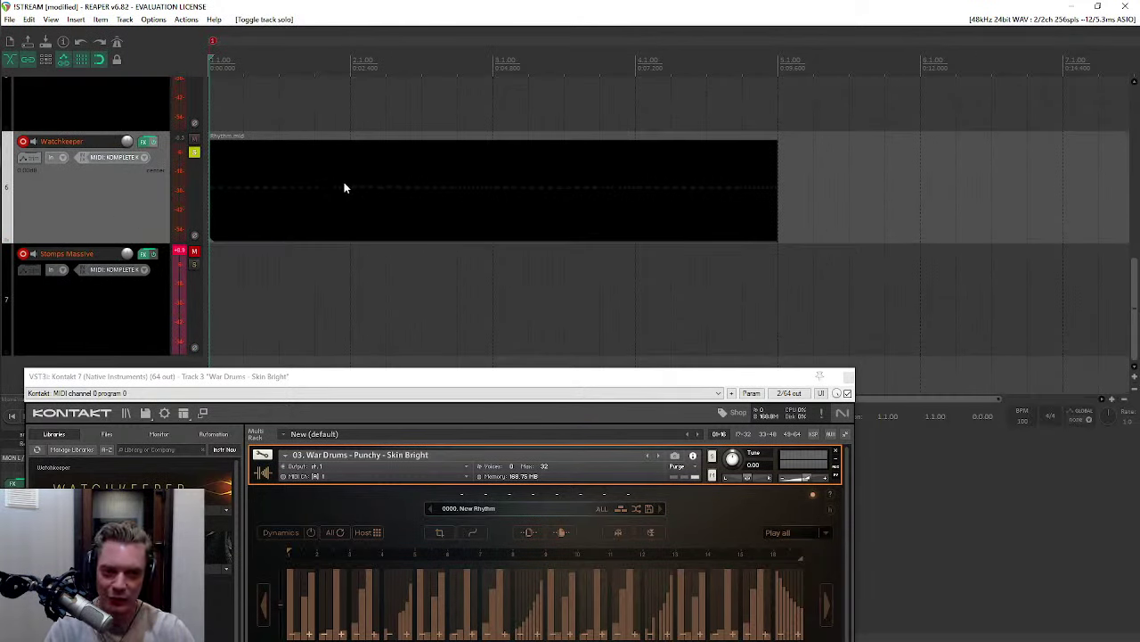
{"action": "left_click", "coordinate": [350, 223]}
{"action": "left_click_drag", "start_coordinate": [397, 378], "coordinate": [506, 173]}
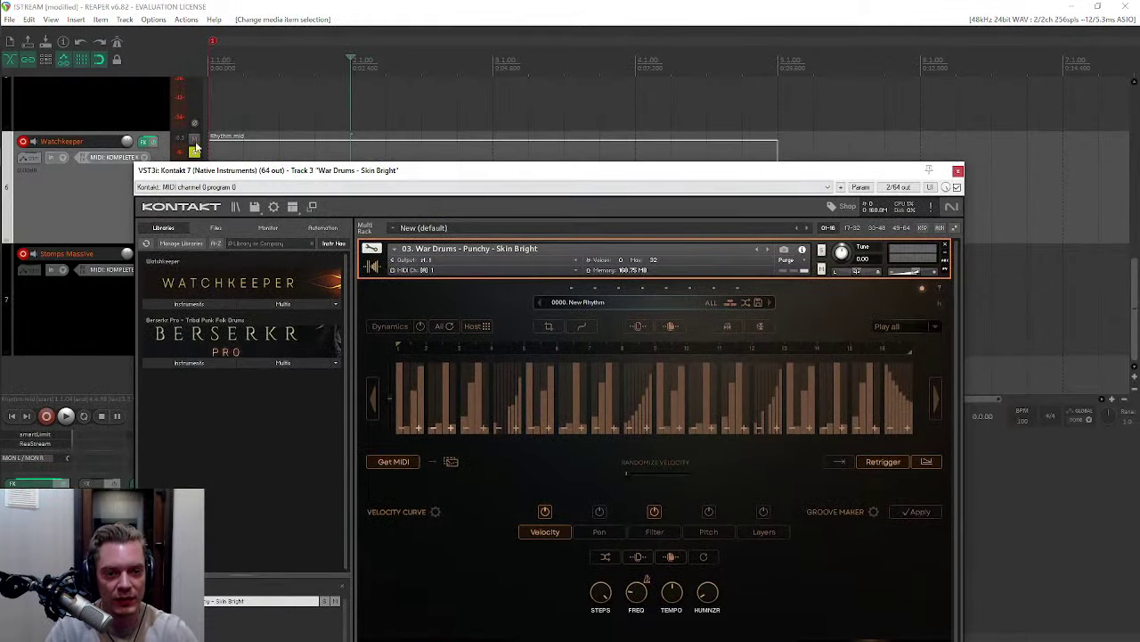
{"action": "left_click", "coordinate": [194, 153]}
{"action": "left_click", "coordinate": [194, 153]}
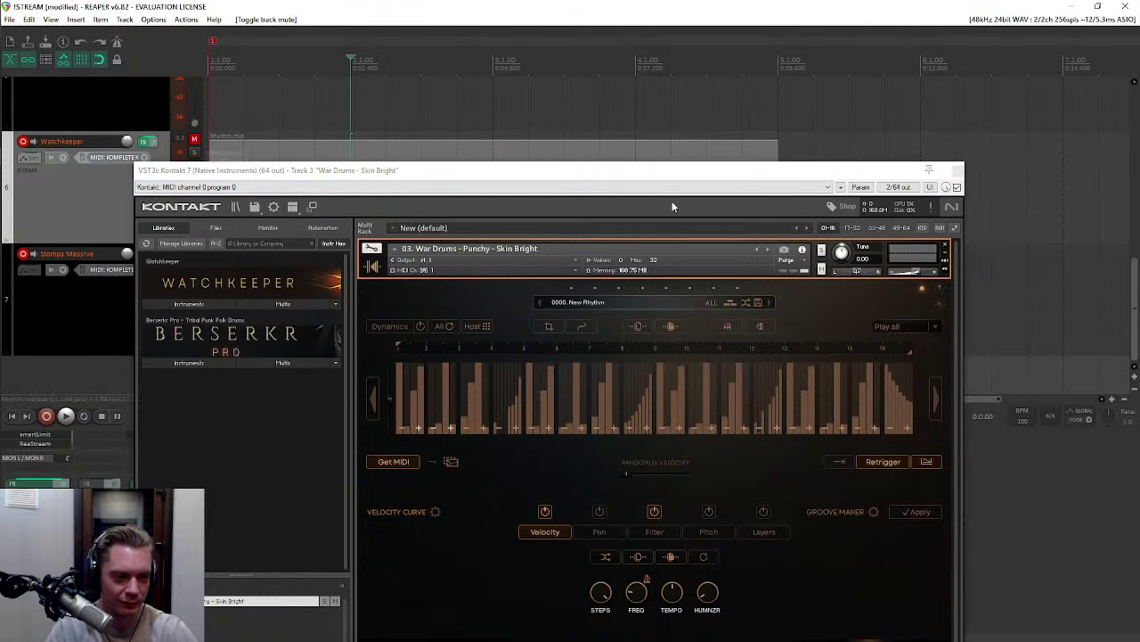
Step: Close the Skin Bright Kontakt window and open the Kontakt instance on track 5, War Drums + Hits
{"action": "left_click_drag", "start_coordinate": [570, 171], "coordinate": [577, 144]}
{"action": "left_click", "coordinate": [965, 143]}
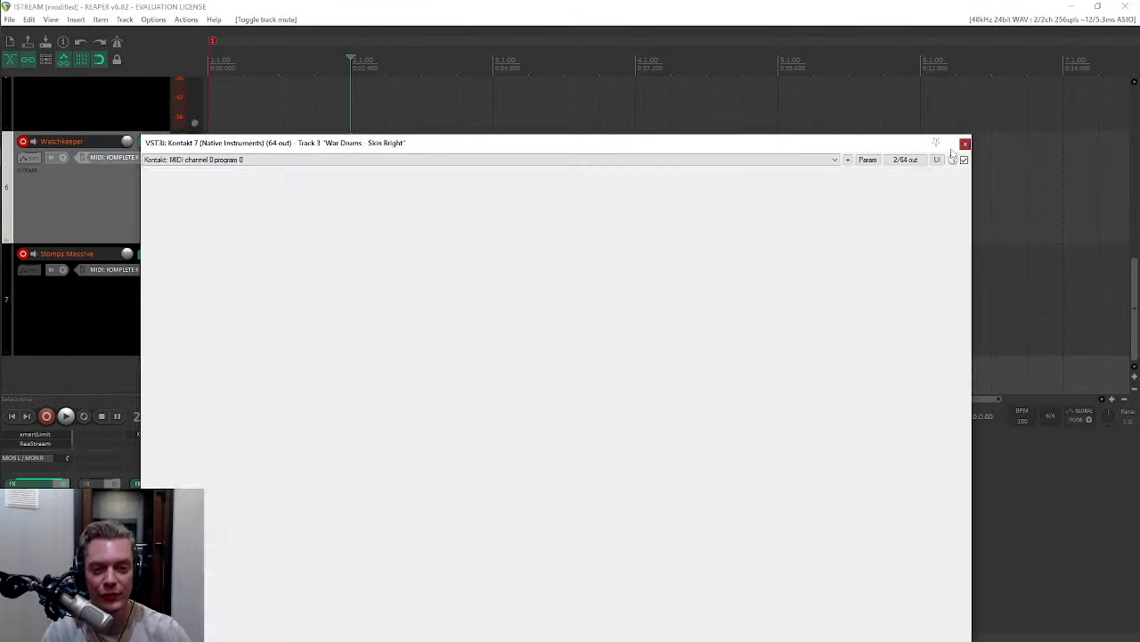
{"action": "scroll", "coordinate": [65, 190], "scroll_direction": "up", "scroll_amount": 1}
{"action": "left_click", "coordinate": [162, 212]}
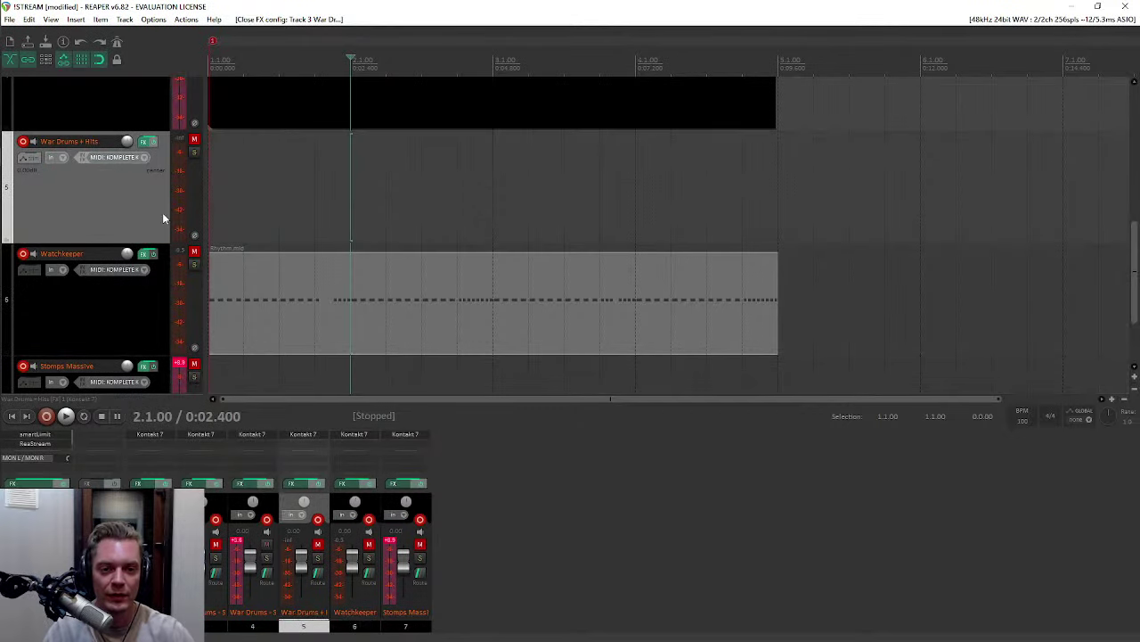
{"action": "left_click", "coordinate": [143, 141]}
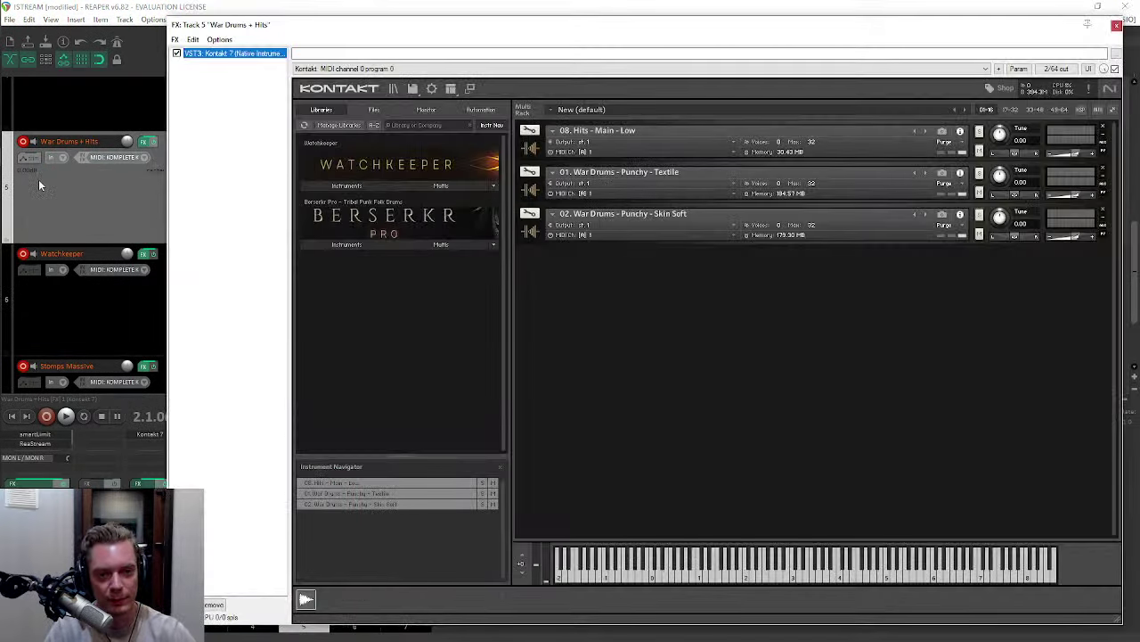
Step: Mute track 4, War Drums - Skin Bright, and bring track 5's Kontakt window back into full view
{"action": "left_click_drag", "start_coordinate": [441, 30], "coordinate": [262, 224]}
{"action": "scroll", "coordinate": [116, 161], "scroll_direction": "up", "scroll_amount": 1}
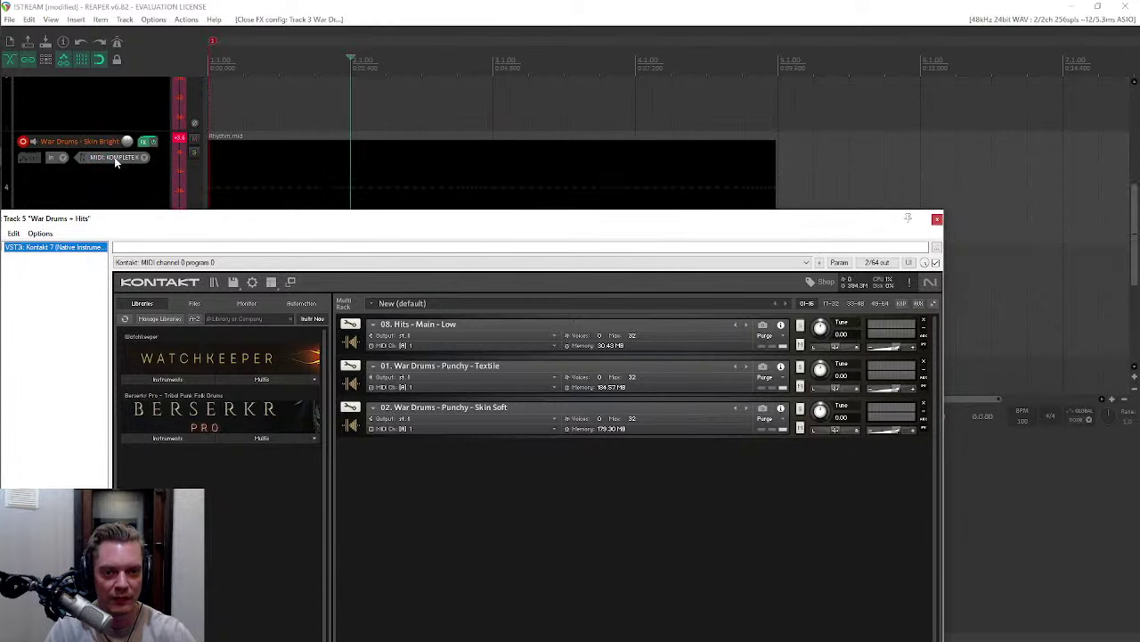
{"action": "left_click", "coordinate": [195, 140]}
{"action": "scroll", "coordinate": [101, 125], "scroll_direction": "down", "scroll_amount": 1}
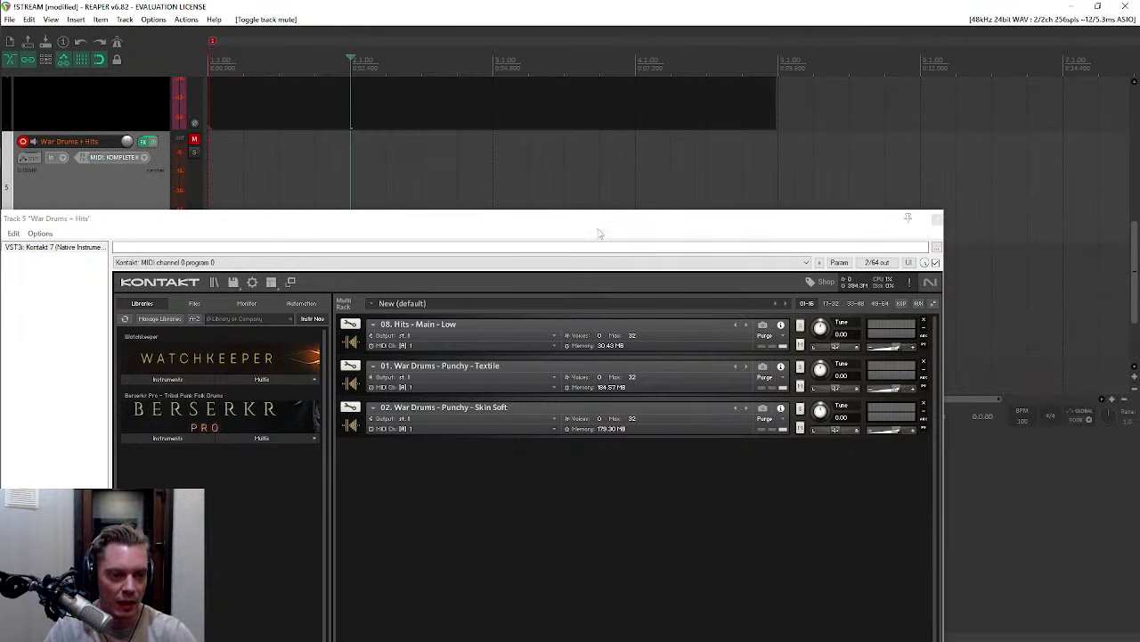
{"action": "left_click", "coordinate": [539, 218]}
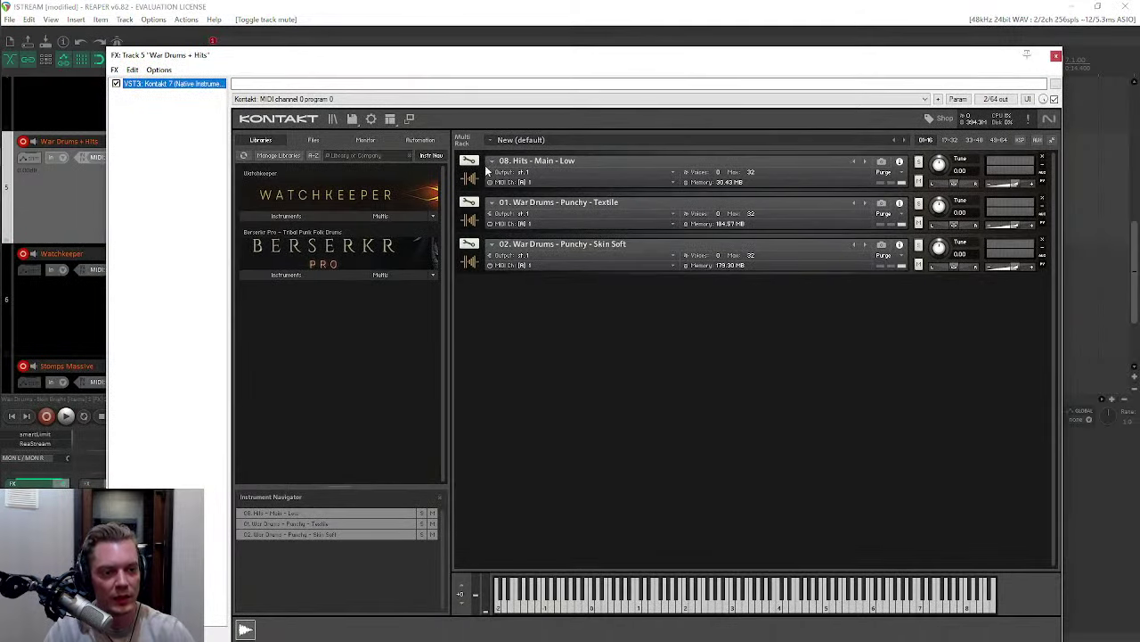
Step: Expand the Hits - Main - Low, War Drums - Punchy - Textile and Punchy - Skin Soft instruments to show their rhythm sequencers
{"action": "left_click", "coordinate": [487, 216]}
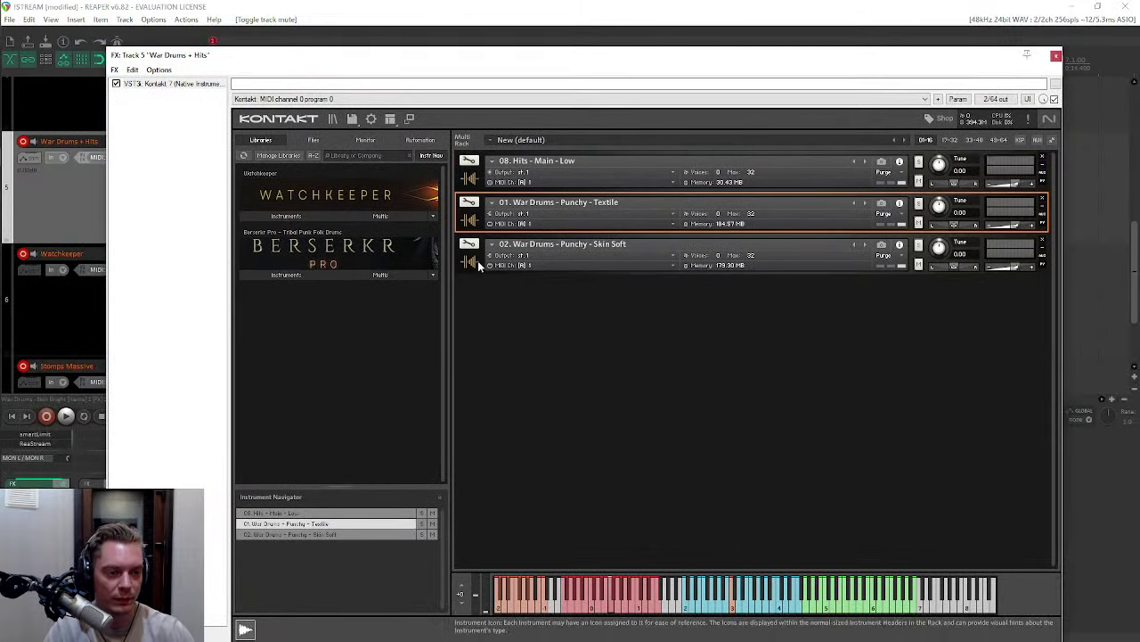
{"action": "left_click", "coordinate": [499, 260]}
{"action": "left_click", "coordinate": [470, 178]}
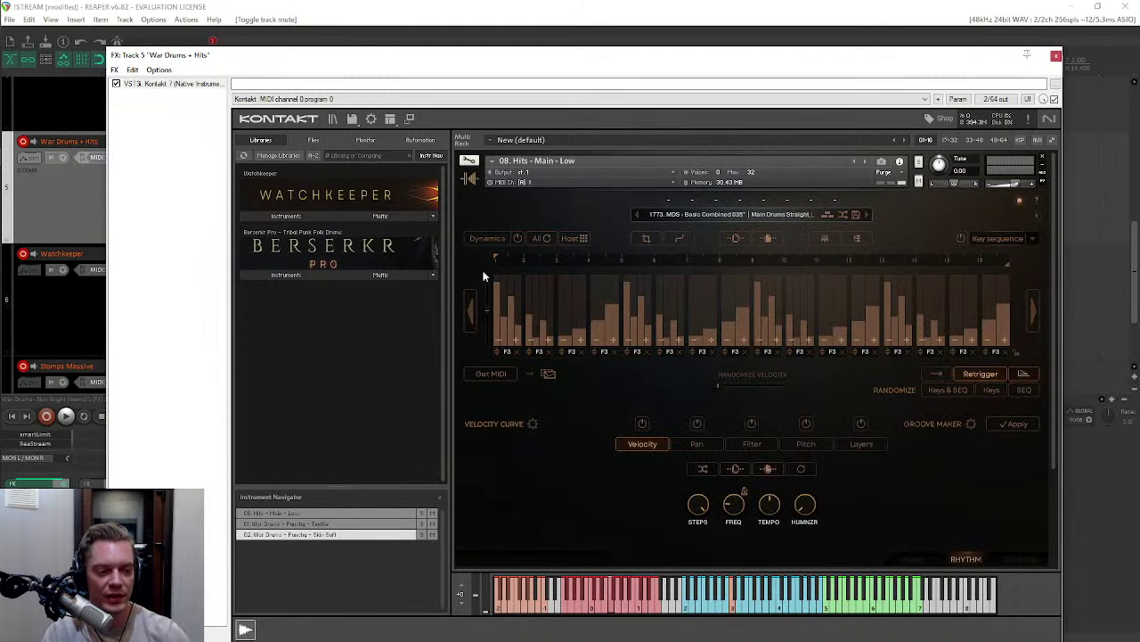
{"action": "scroll", "coordinate": [835, 319], "scroll_direction": "down", "scroll_amount": 1}
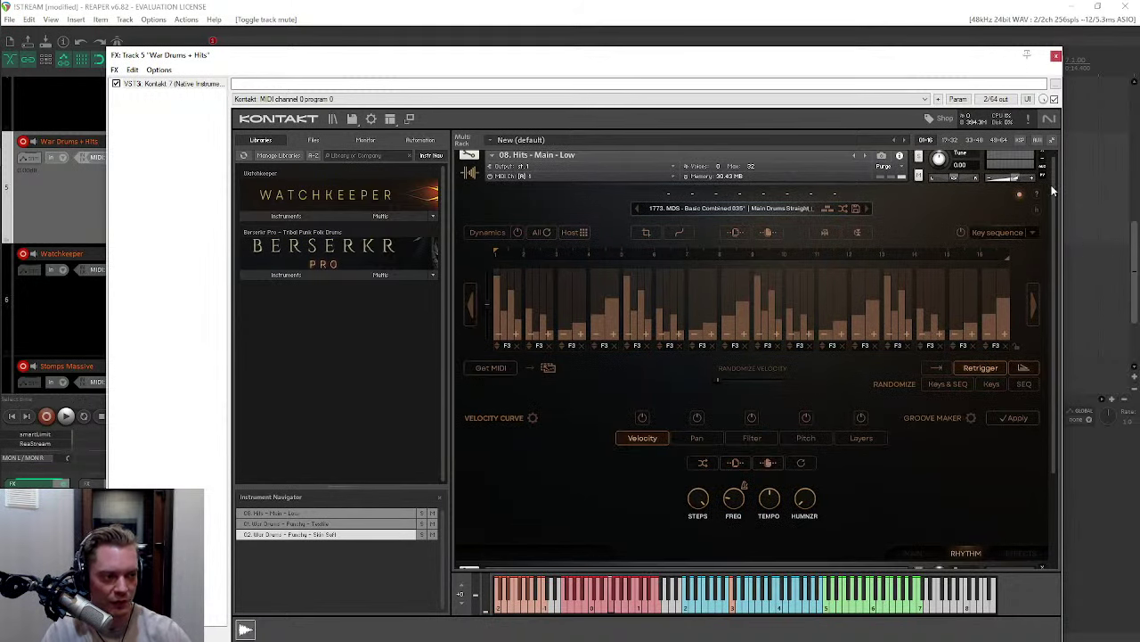
{"action": "left_click_drag", "start_coordinate": [1055, 189], "coordinate": [563, 534]}
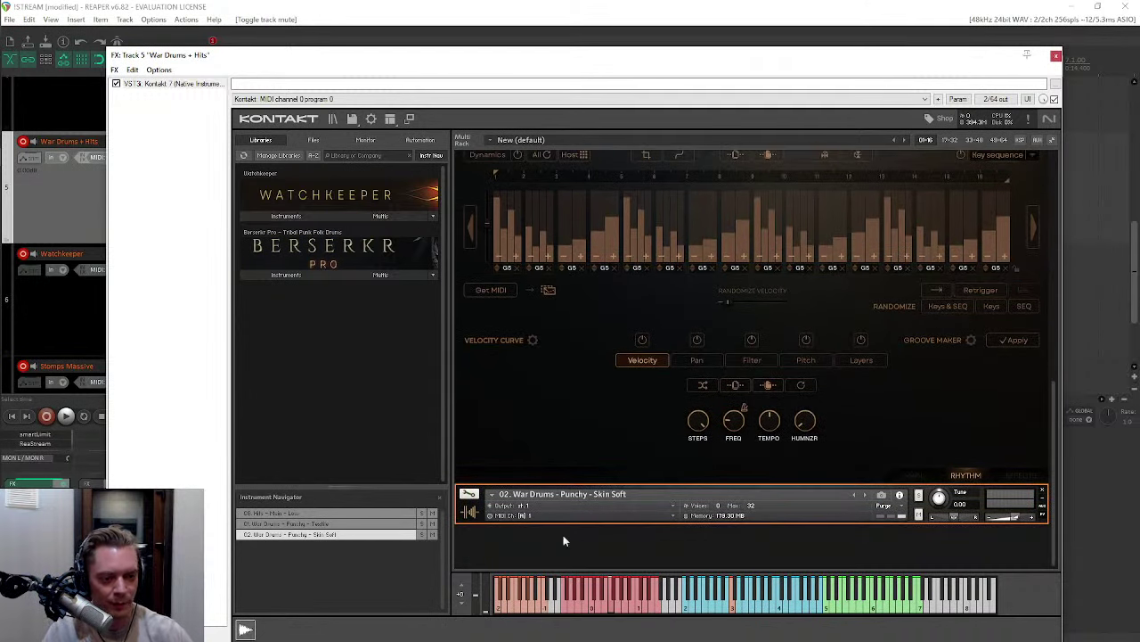
{"action": "left_click", "coordinate": [468, 512]}
{"action": "left_click_drag", "start_coordinate": [1053, 364], "coordinate": [1053, 447]}
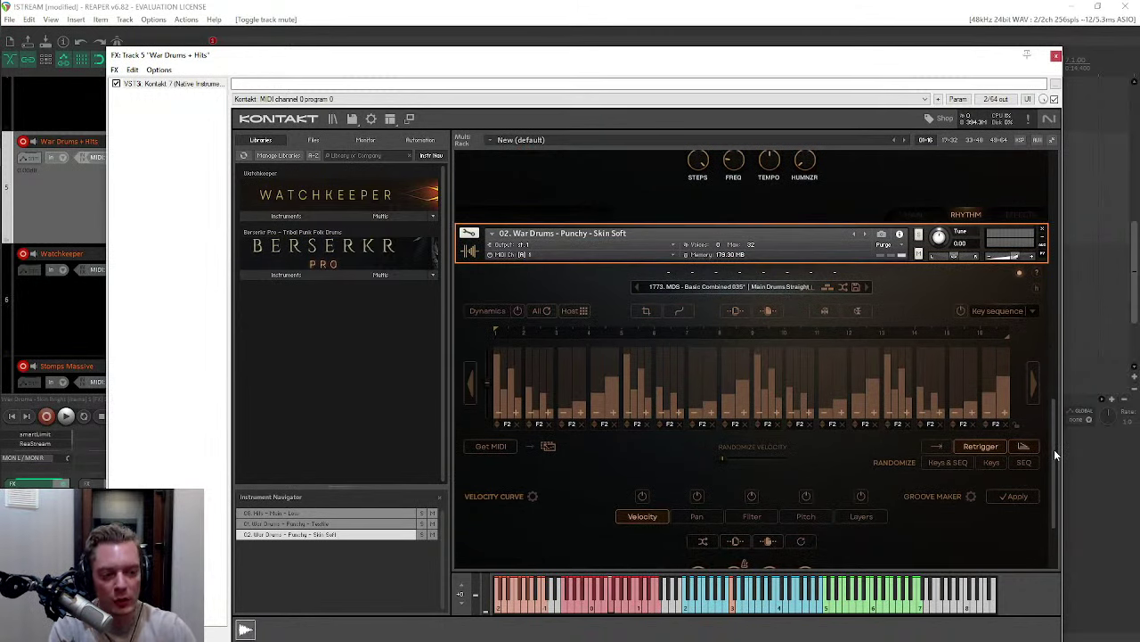
{"action": "left_click_drag", "start_coordinate": [1054, 454], "coordinate": [1058, 476]}
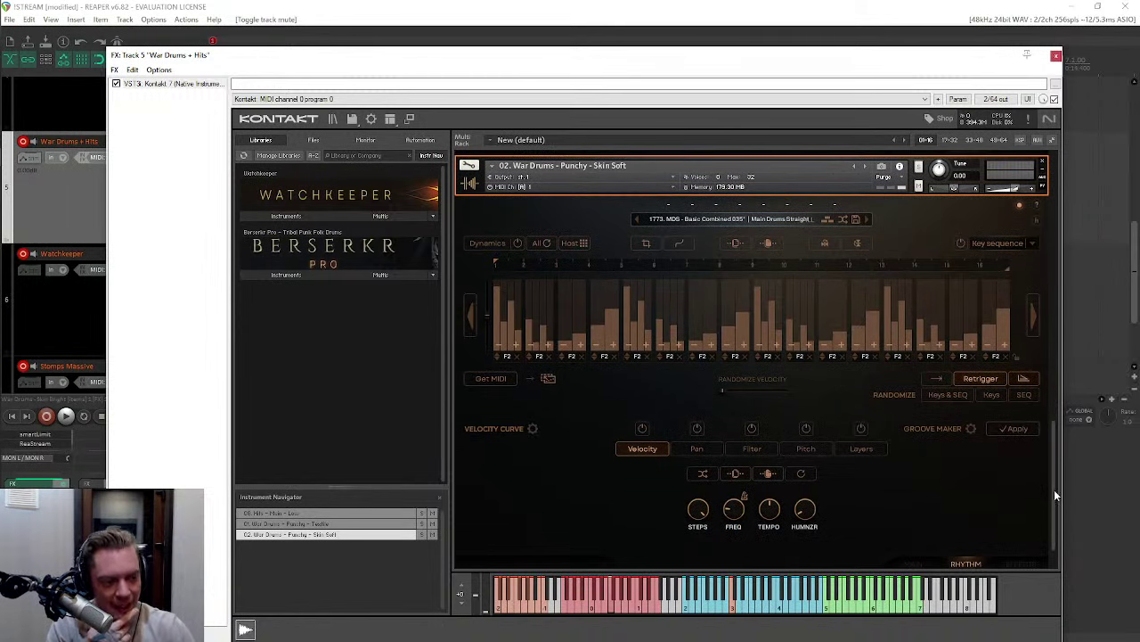
Step: Open the Groove Maker settings of Hits - Main - Low, enable Skip steps, and solo that instrument
{"action": "left_click_drag", "start_coordinate": [1054, 489], "coordinate": [1065, 254]}
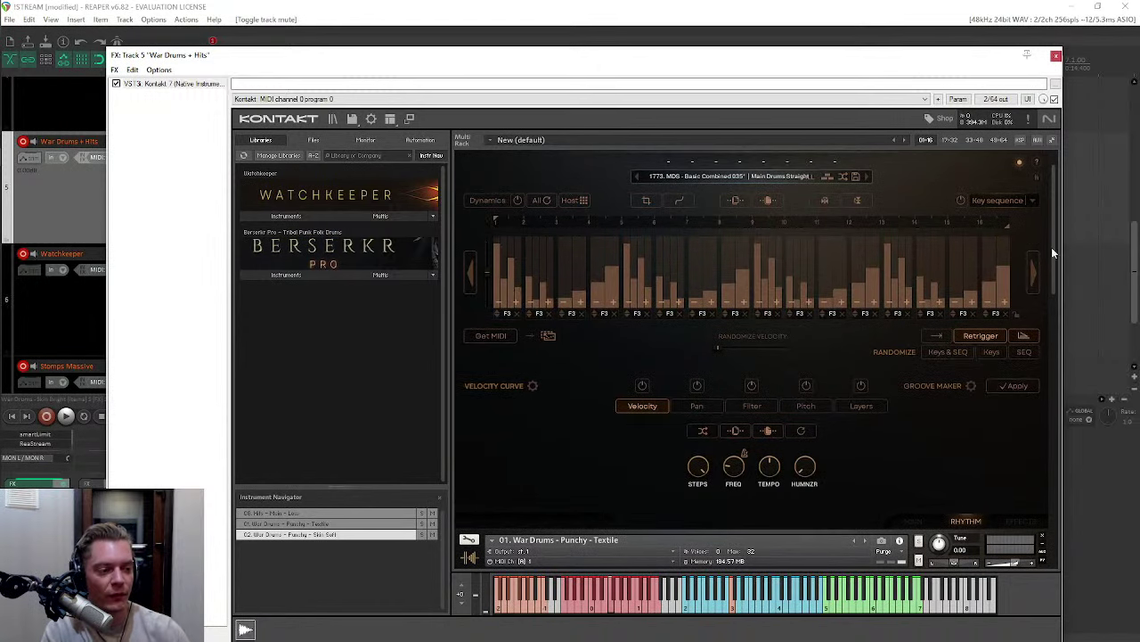
{"action": "left_click_drag", "start_coordinate": [1054, 204], "coordinate": [1047, 433]}
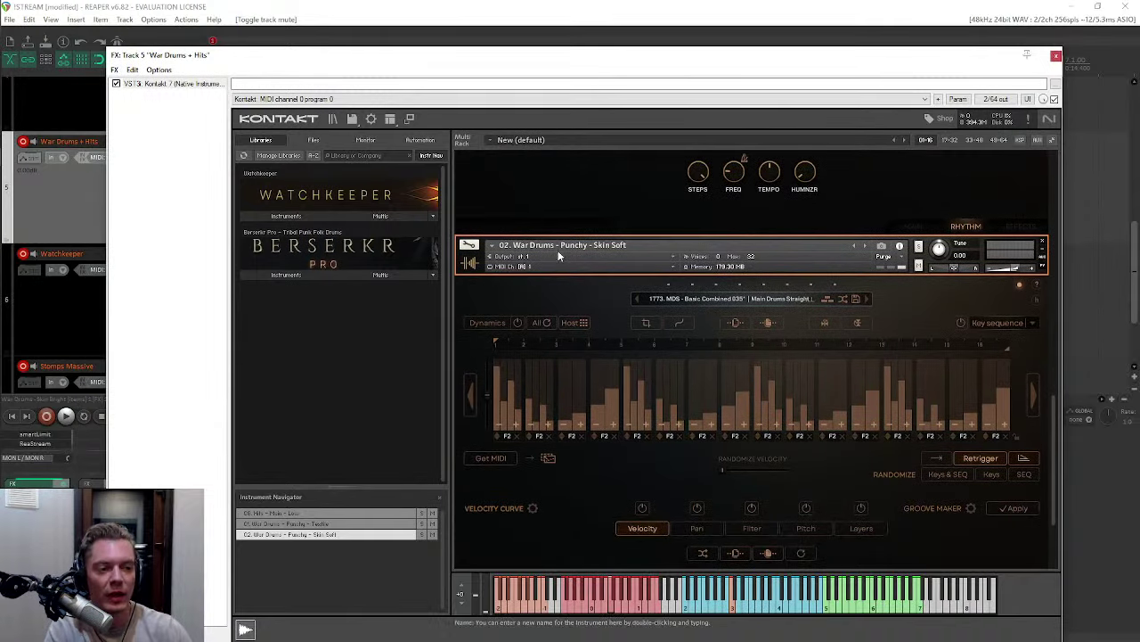
{"action": "left_click_drag", "start_coordinate": [1057, 431], "coordinate": [1075, 223]}
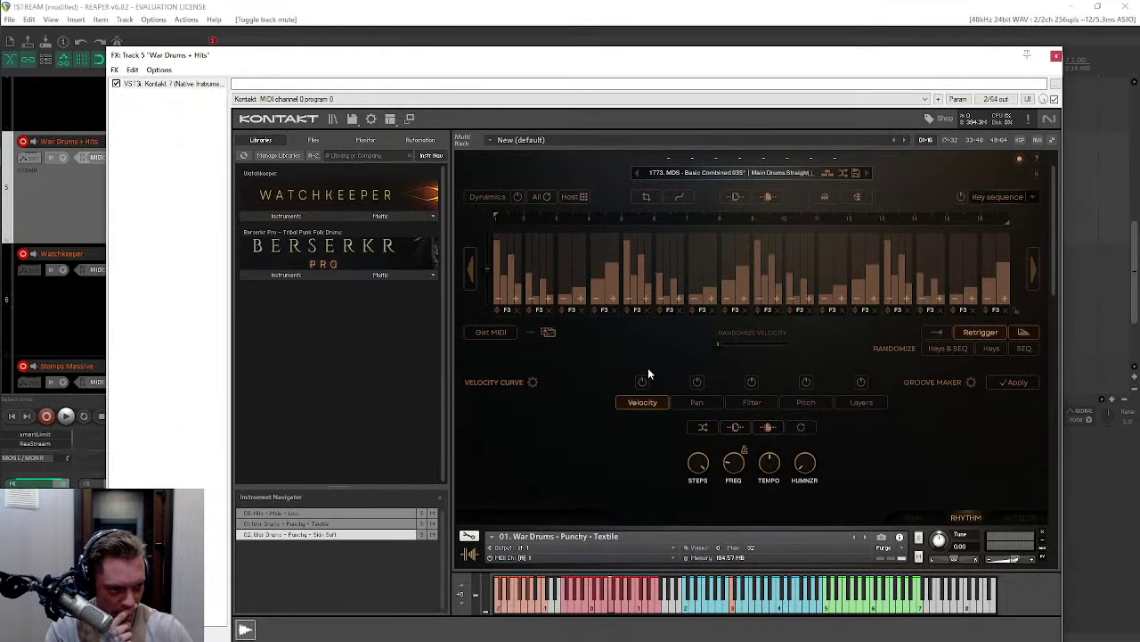
{"action": "left_click", "coordinate": [971, 382]}
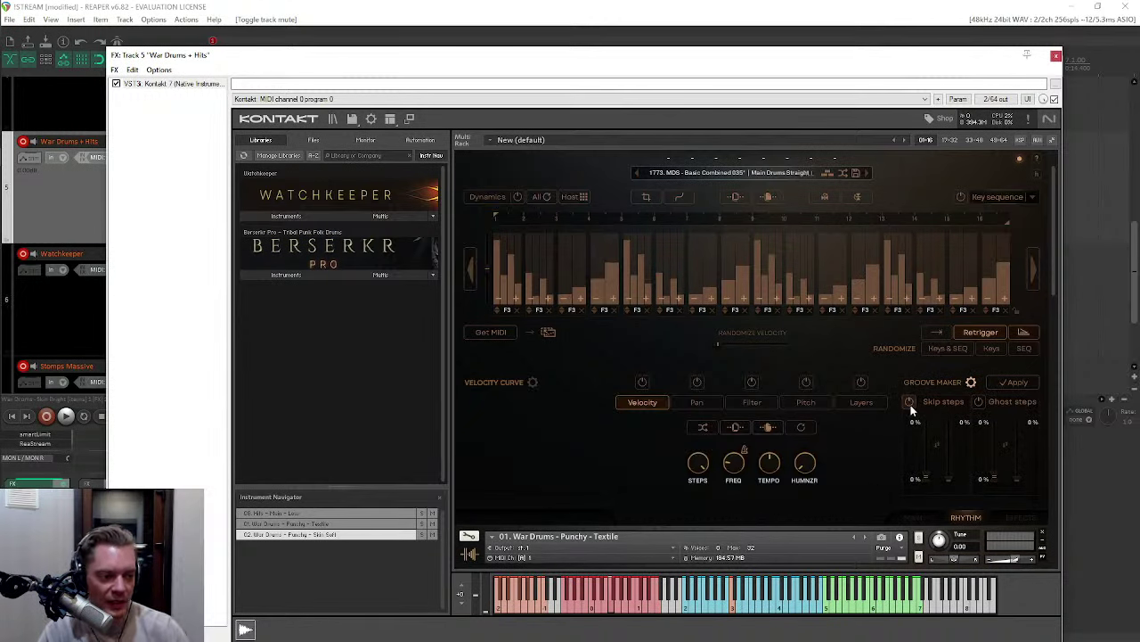
{"action": "scroll", "coordinate": [771, 239], "scroll_direction": "up", "scroll_amount": 2}
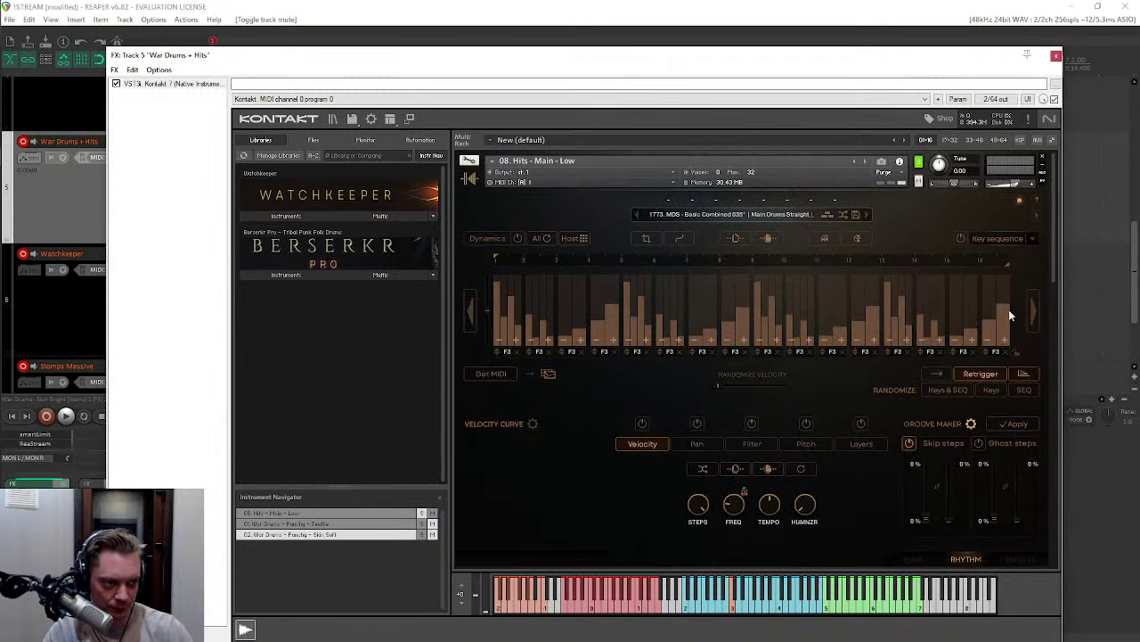
Step: Set the Skip steps range of Hits - Main - Low to 0–28% and its second slider to 53%
{"action": "scroll", "coordinate": [1053, 200], "scroll_direction": "down", "scroll_amount": 2}
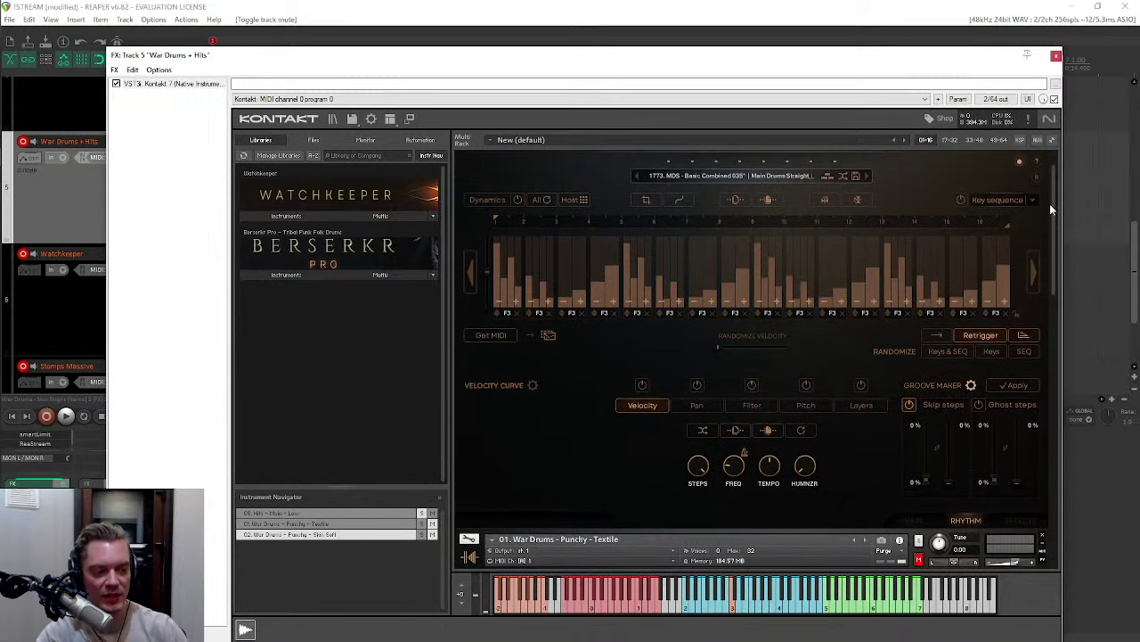
{"action": "mouse_move", "coordinate": [926, 482]}
{"action": "left_mouse_down"}
{"action": "mouse_move", "coordinate": [927, 448]}
{"action": "mouse_move", "coordinate": [927, 471]}
{"action": "left_mouse_up"}
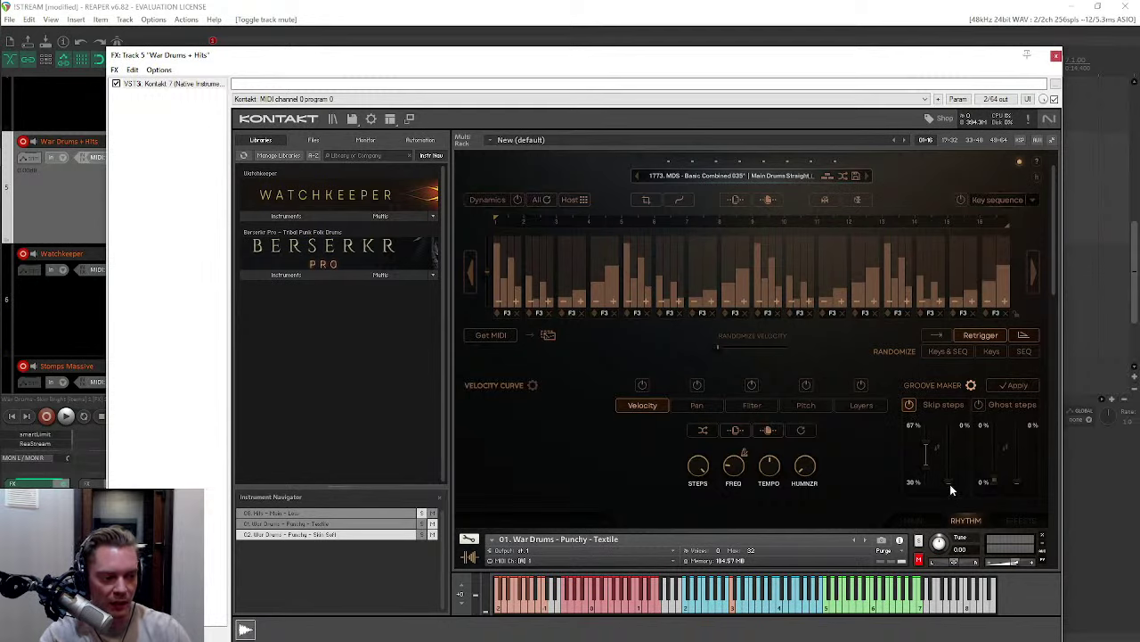
{"action": "scroll", "coordinate": [949, 465], "scroll_direction": "down", "scroll_amount": 3}
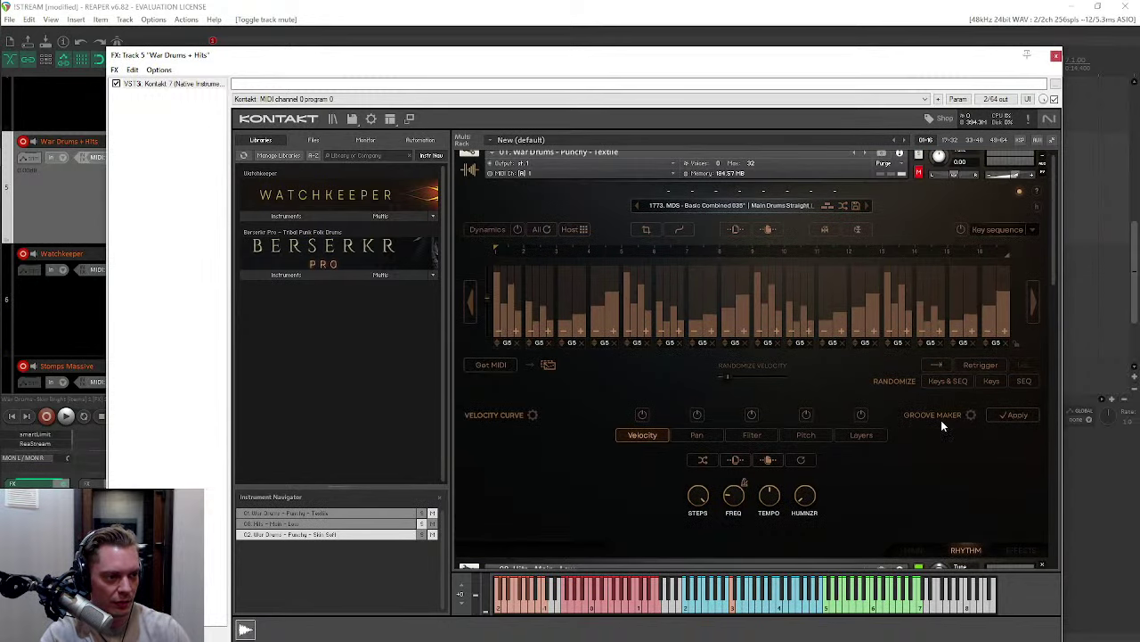
{"action": "scroll", "coordinate": [944, 427], "scroll_direction": "down", "scroll_amount": 10}
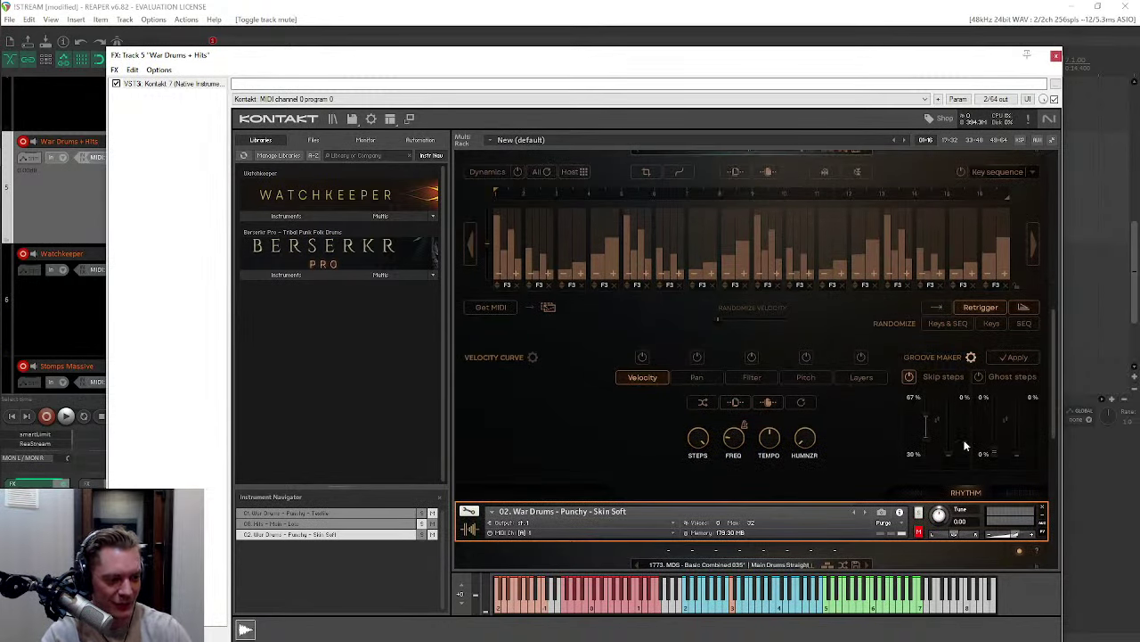
{"action": "left_click_drag", "start_coordinate": [947, 454], "coordinate": [947, 395]}
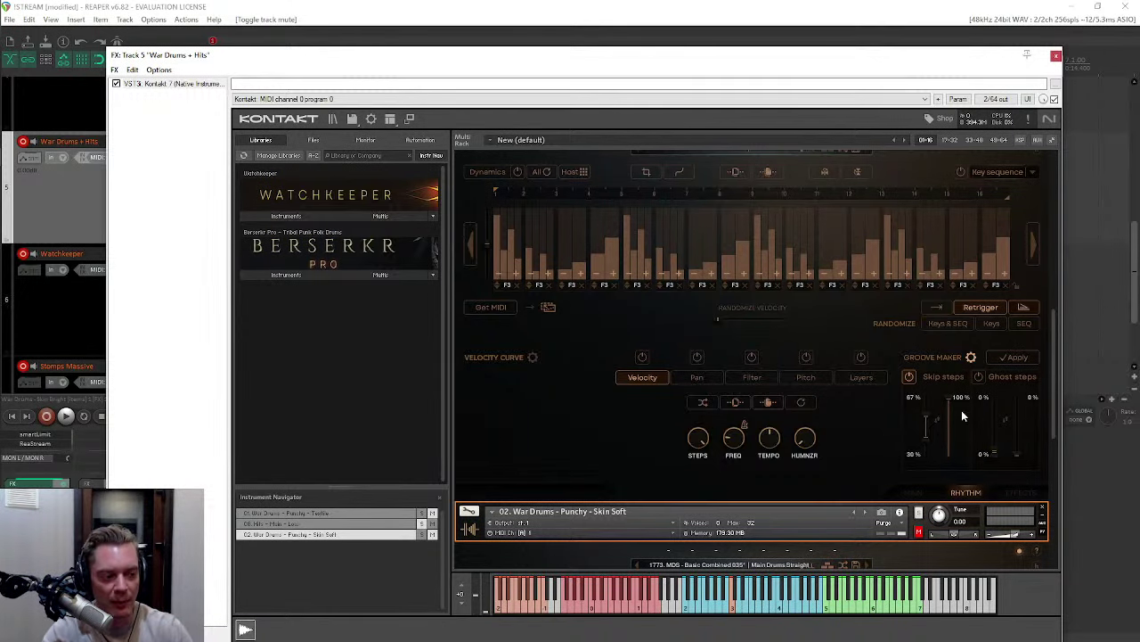
{"action": "left_click_drag", "start_coordinate": [948, 401], "coordinate": [928, 447]}
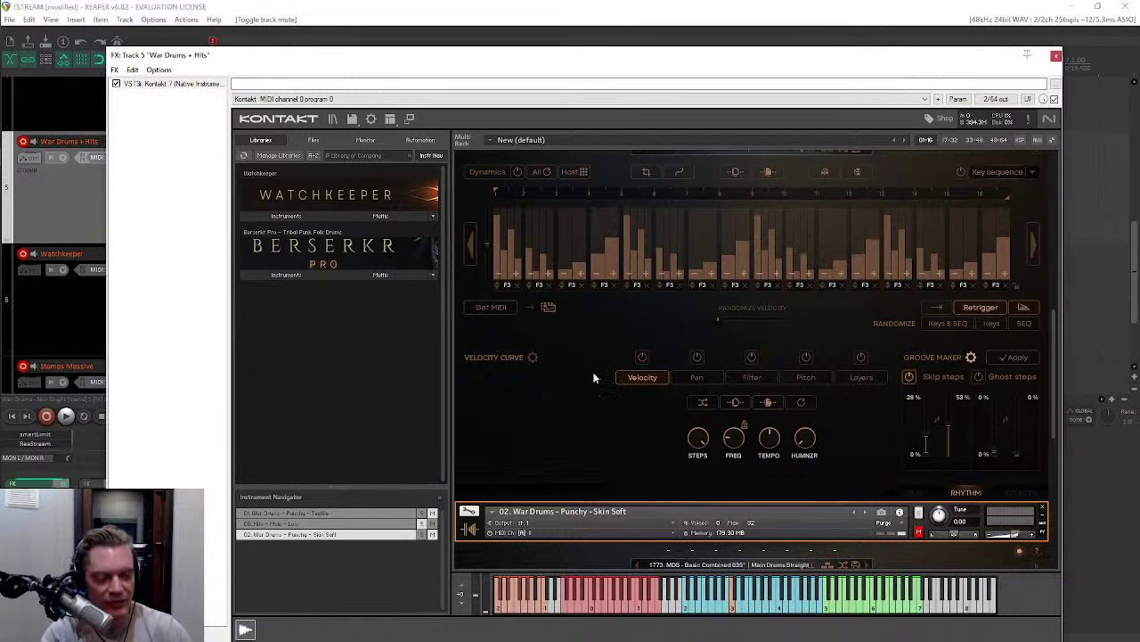
Step: Solo track 5, War Drums + Hits, and switch on the Velocity curve for Hits - Main - Low
{"action": "scroll", "coordinate": [820, 285], "scroll_direction": "up", "scroll_amount": 3}
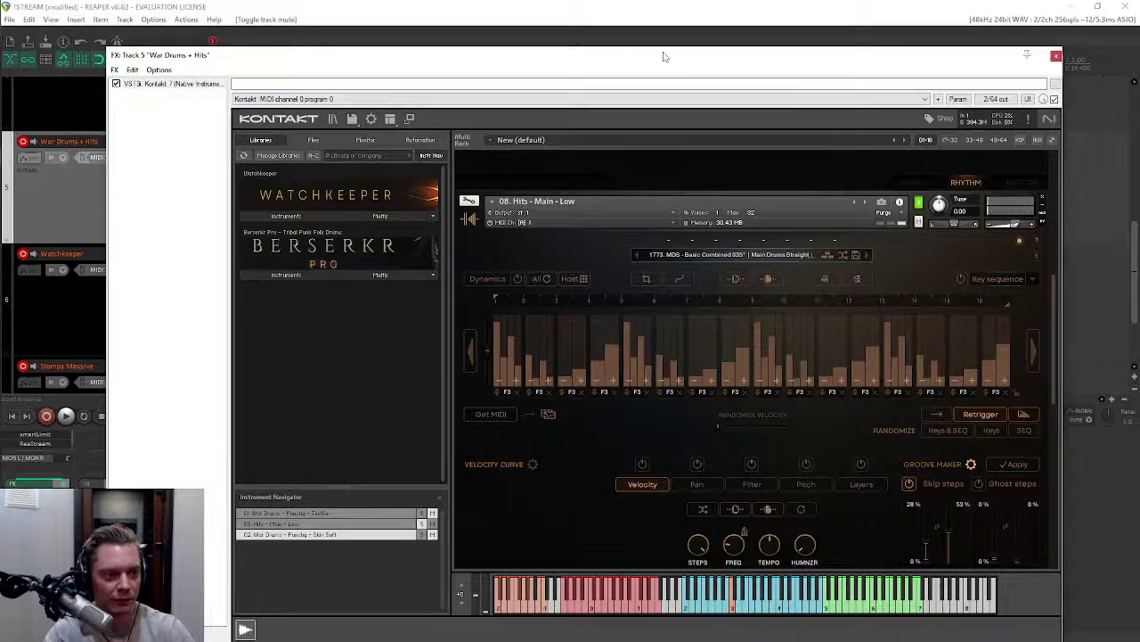
{"action": "left_click_drag", "start_coordinate": [665, 62], "coordinate": [516, 288]}
{"action": "left_click", "coordinate": [195, 152]}
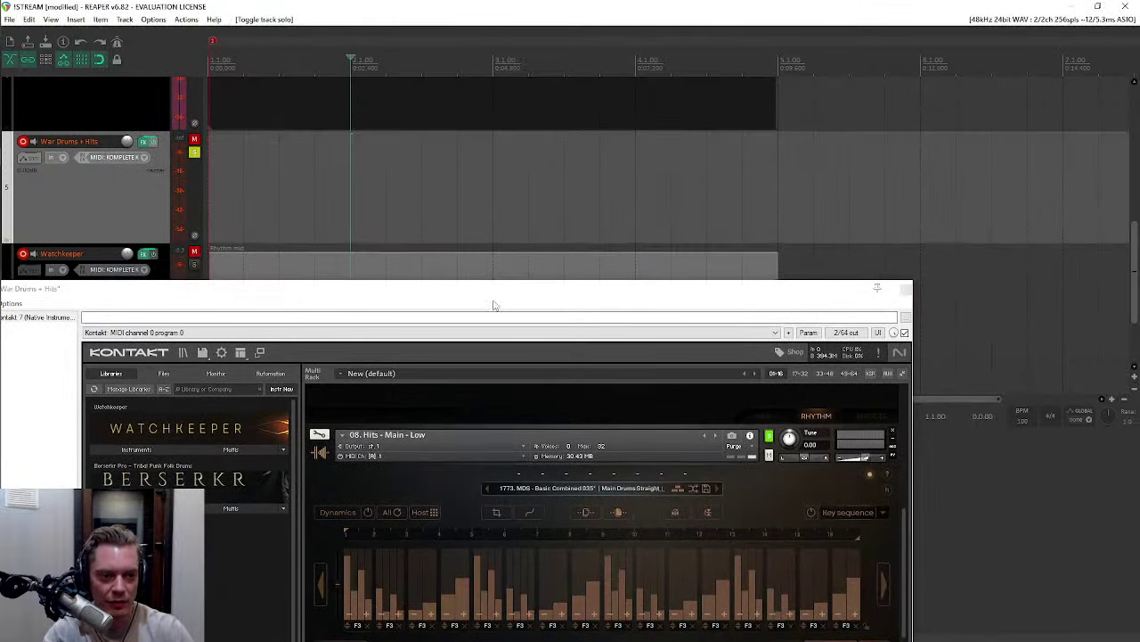
{"action": "left_click_drag", "start_coordinate": [462, 296], "coordinate": [608, 36]}
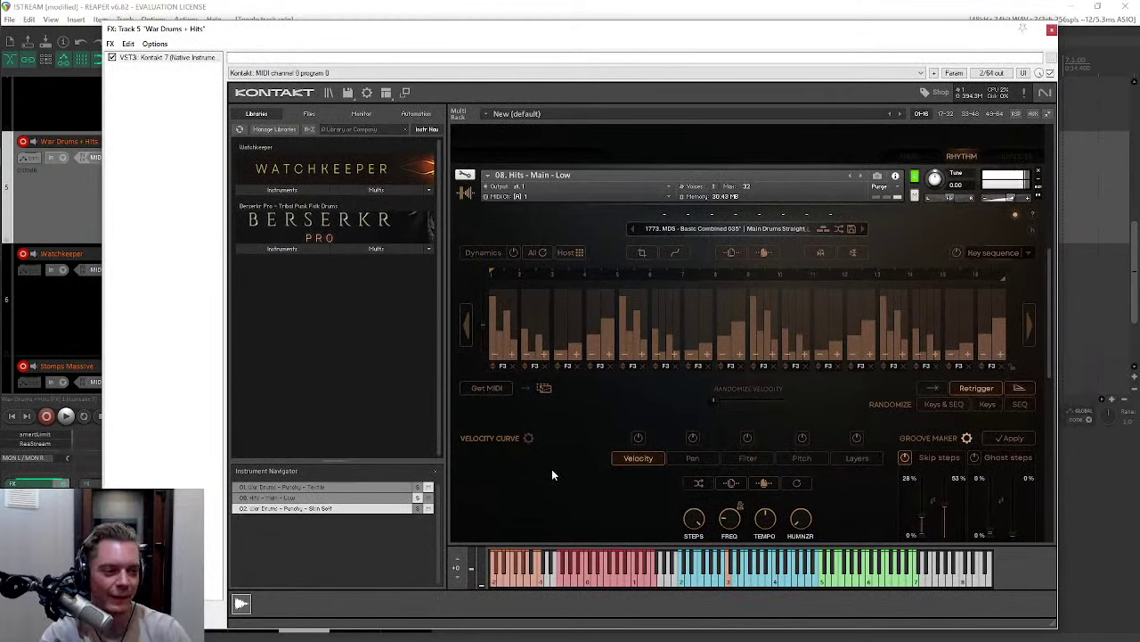
{"action": "left_click", "coordinate": [639, 438]}
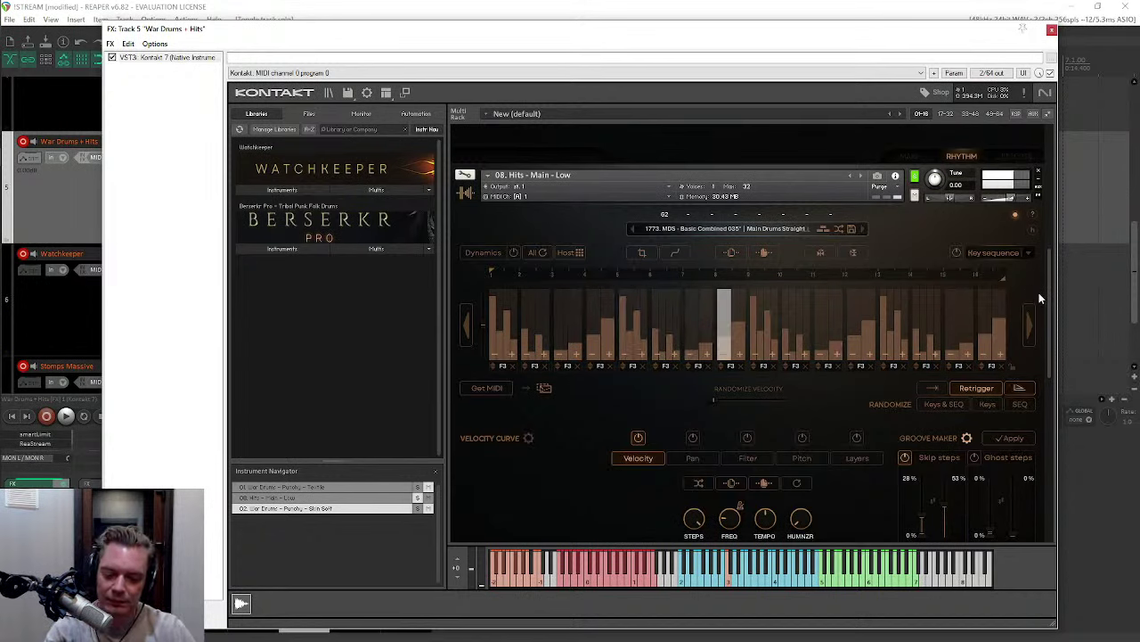
{"action": "scroll", "coordinate": [1051, 303], "scroll_direction": "down", "scroll_amount": 1}
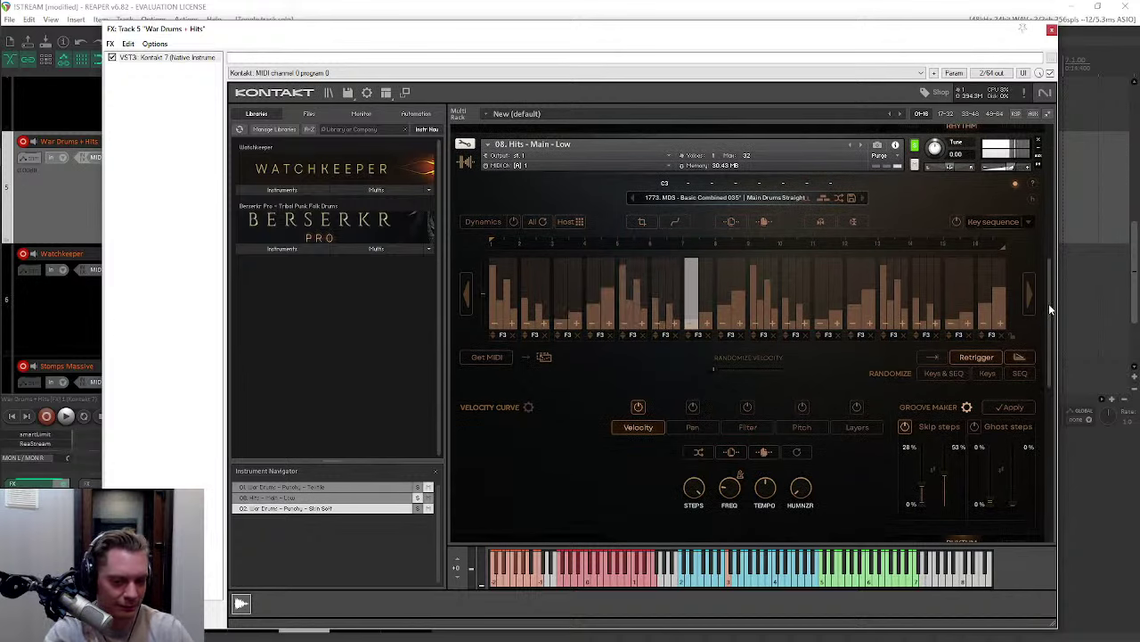
{"action": "scroll", "coordinate": [1049, 303], "scroll_direction": "down", "scroll_amount": 1}
{"action": "scroll", "coordinate": [1049, 308], "scroll_direction": "up", "scroll_amount": 1}
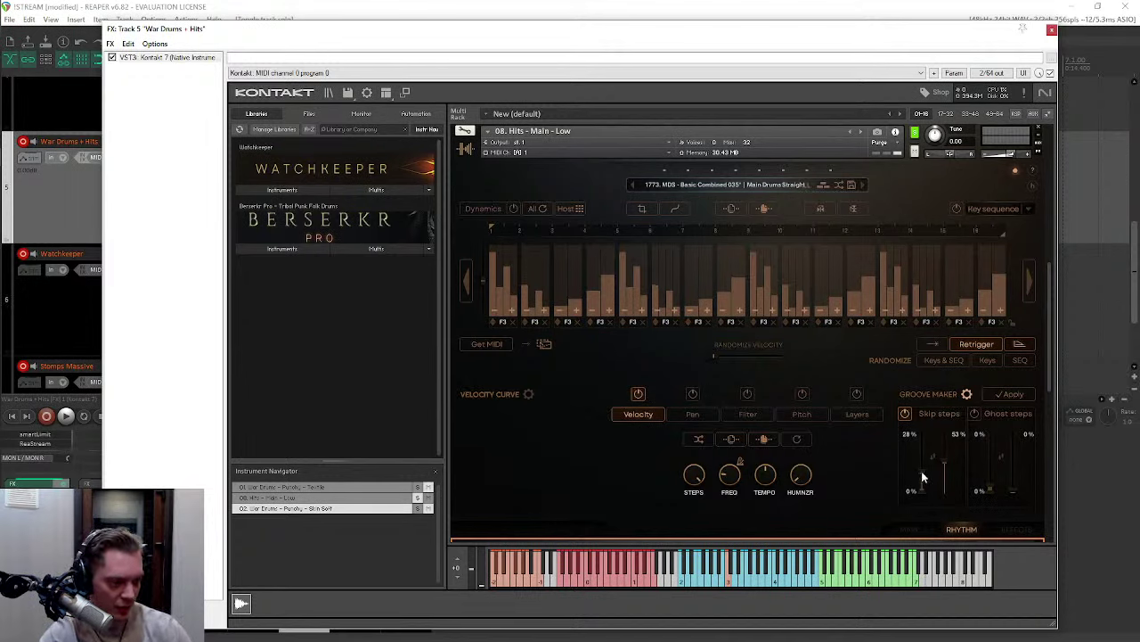
Step: Widen the Skip steps range to 0–85%, raise its second slider to 100%, and audition the rhythm
{"action": "left_click_drag", "start_coordinate": [922, 477], "coordinate": [923, 448]}
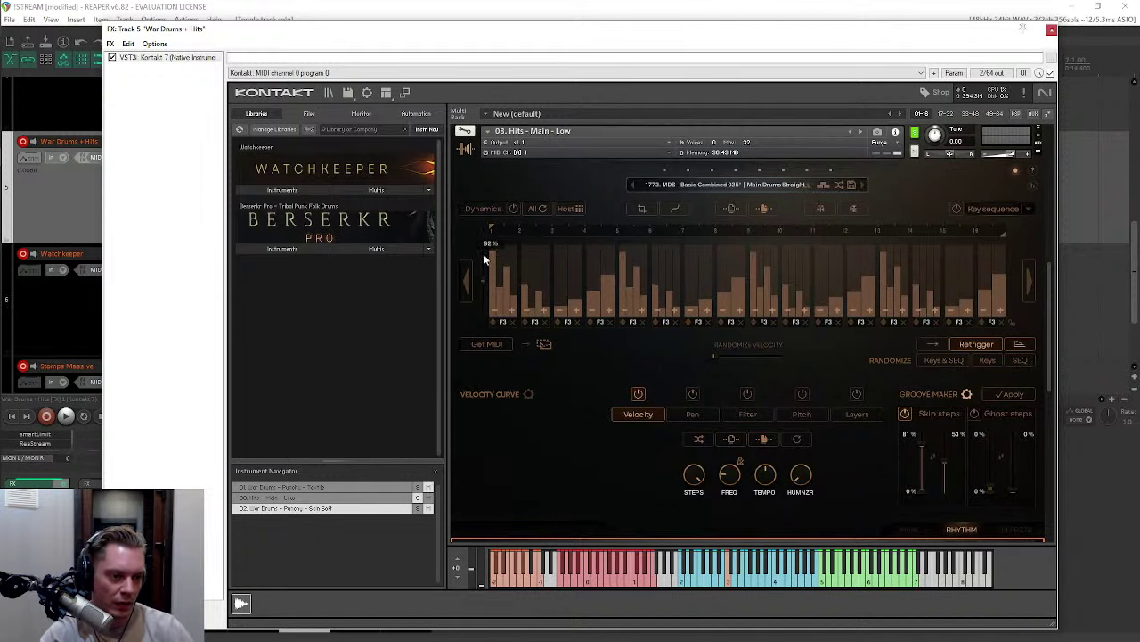
{"action": "left_click_drag", "start_coordinate": [919, 442], "coordinate": [922, 450]}
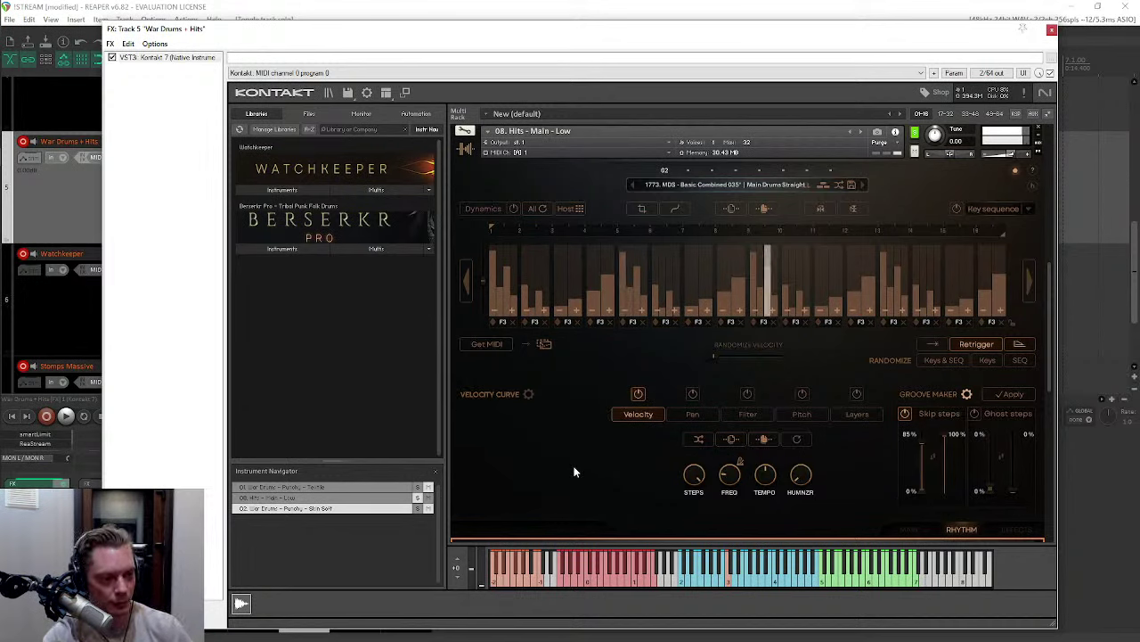
{"action": "key", "text": "space"}
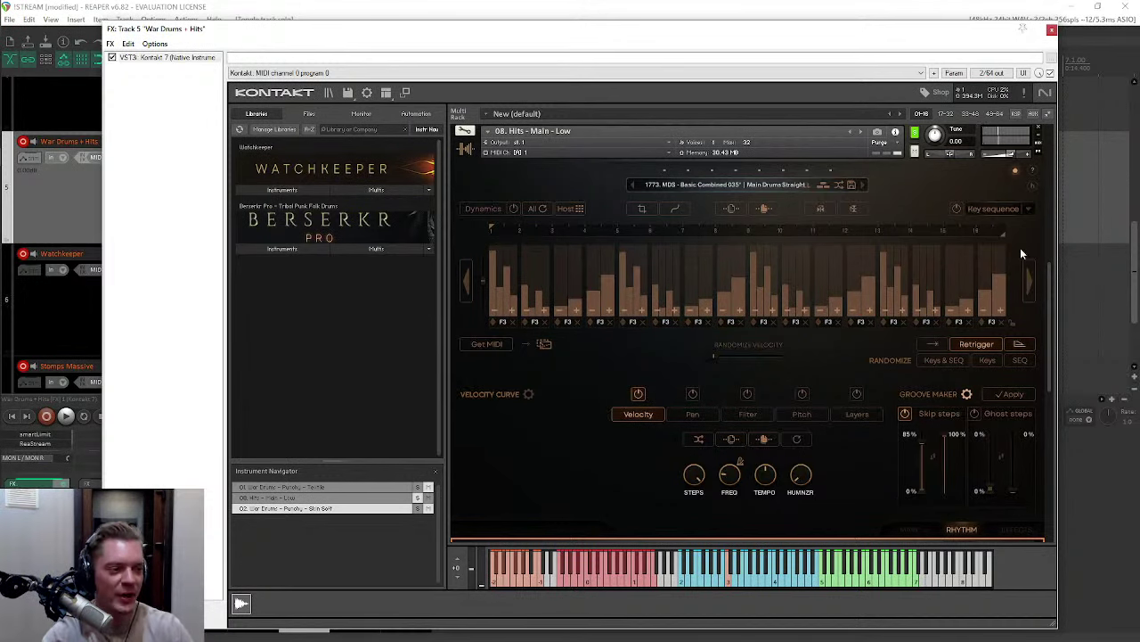
Step: Move Hits - Main - Low to the top of the multi rack and unsolo it
{"action": "scroll", "coordinate": [952, 368], "scroll_direction": "up", "scroll_amount": 3}
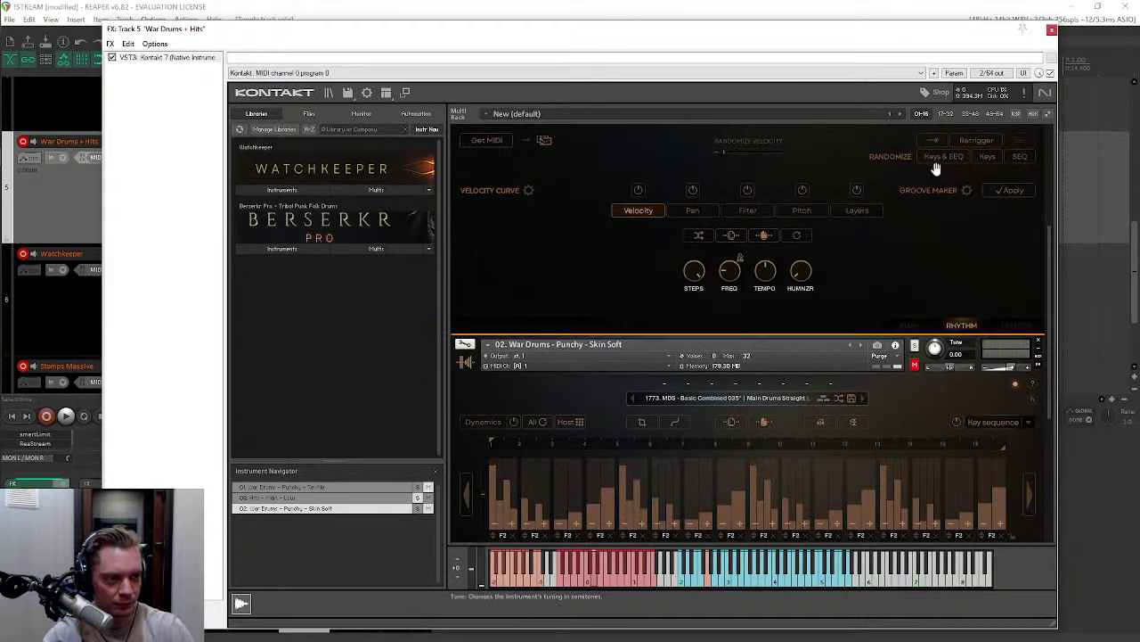
{"action": "scroll", "coordinate": [898, 109], "scroll_direction": "up", "scroll_amount": 5}
{"action": "scroll", "coordinate": [903, 97], "scroll_direction": "down", "scroll_amount": 5}
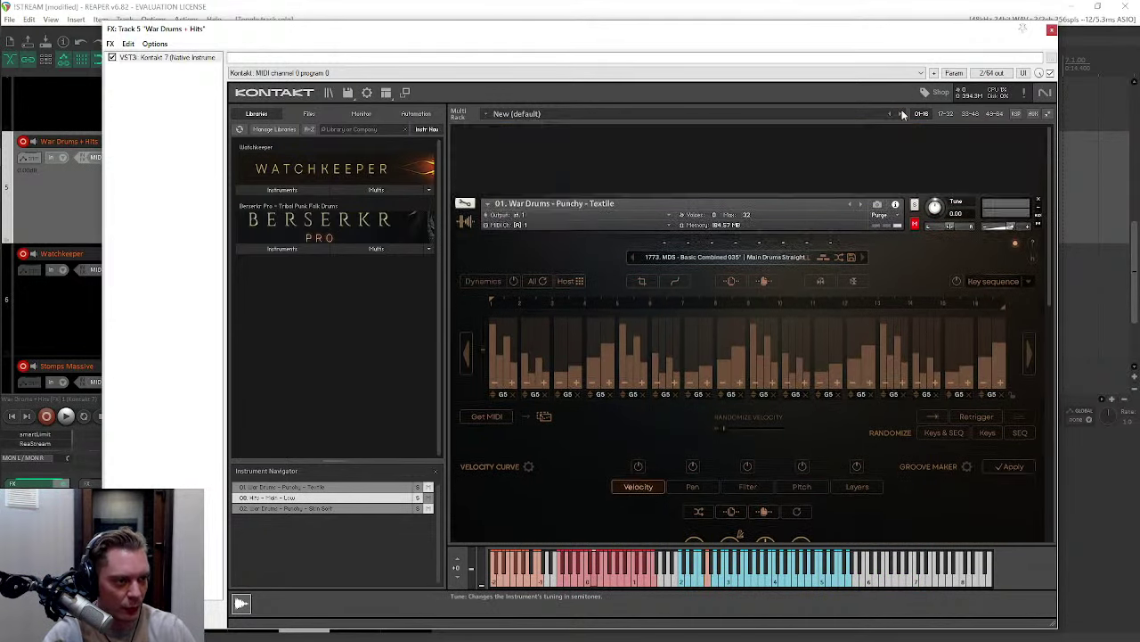
{"action": "left_click", "coordinate": [916, 136]}
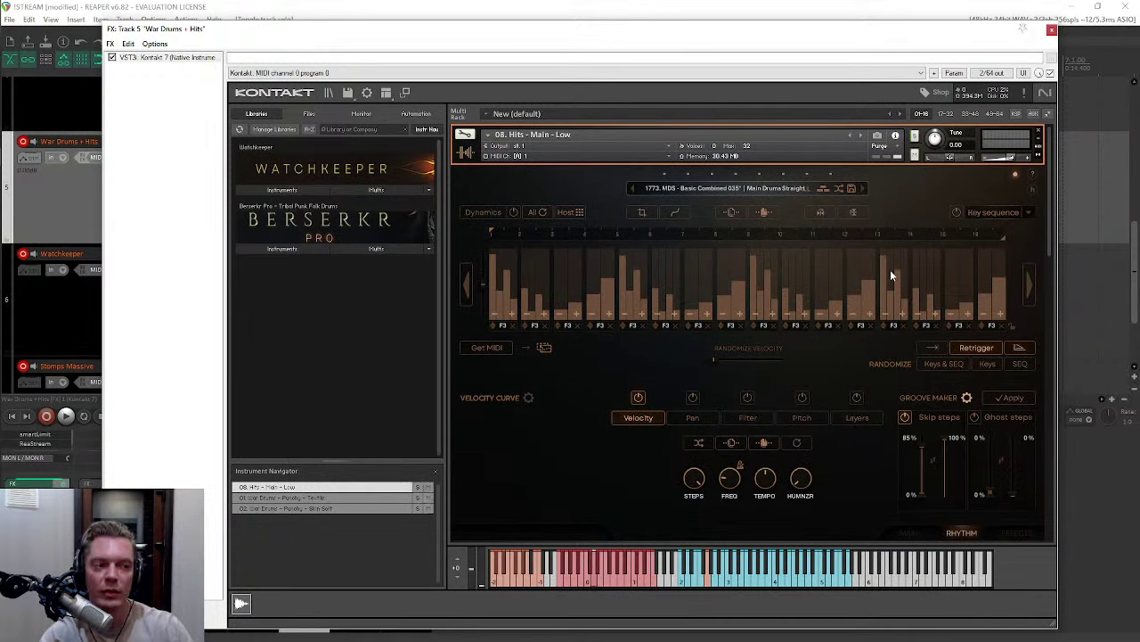
Step: Open the Groove Maker of War Drums - Punchy - Textile and set Skip steps to 81–100%, with its second slider at 100%
{"action": "scroll", "coordinate": [891, 276], "scroll_direction": "down", "scroll_amount": 2}
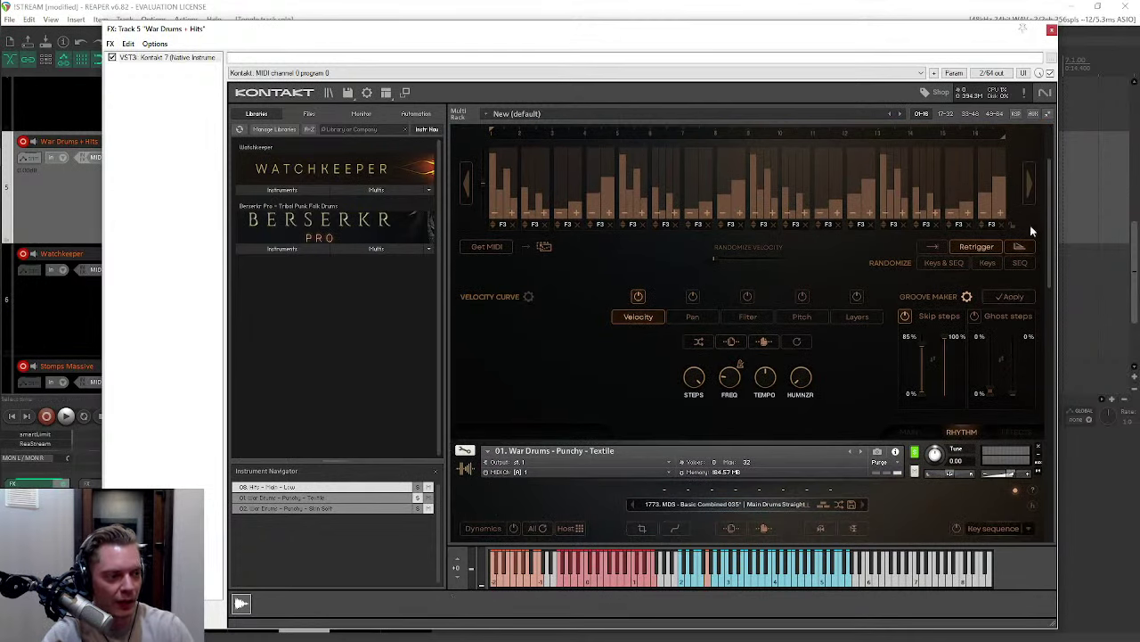
{"action": "left_click_drag", "start_coordinate": [1051, 213], "coordinate": [1052, 343]}
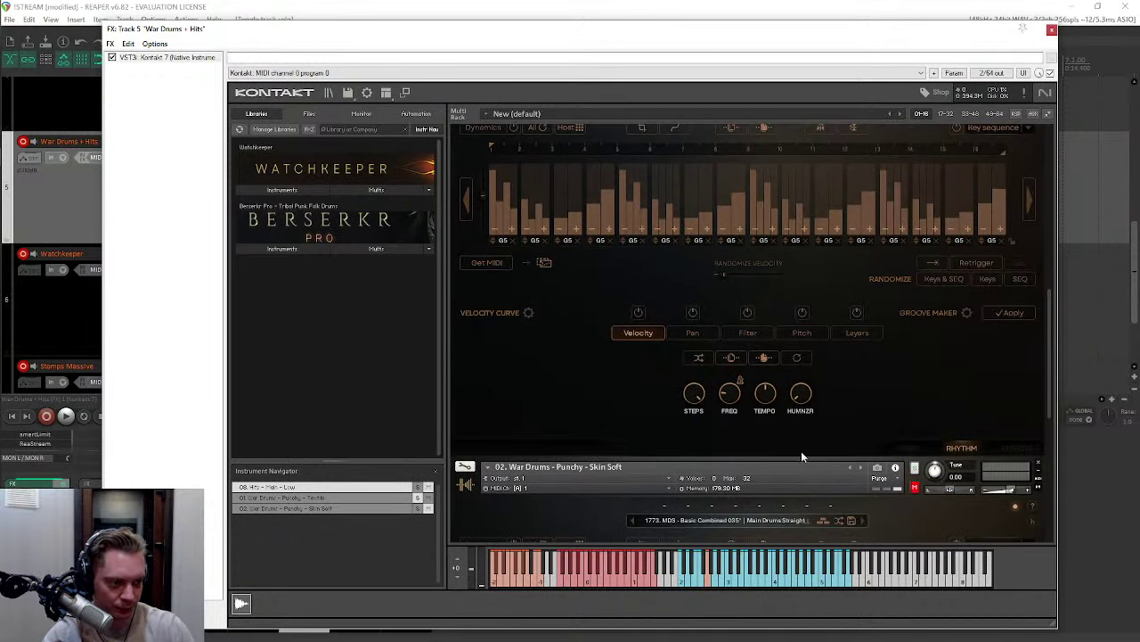
{"action": "left_click", "coordinate": [967, 312]}
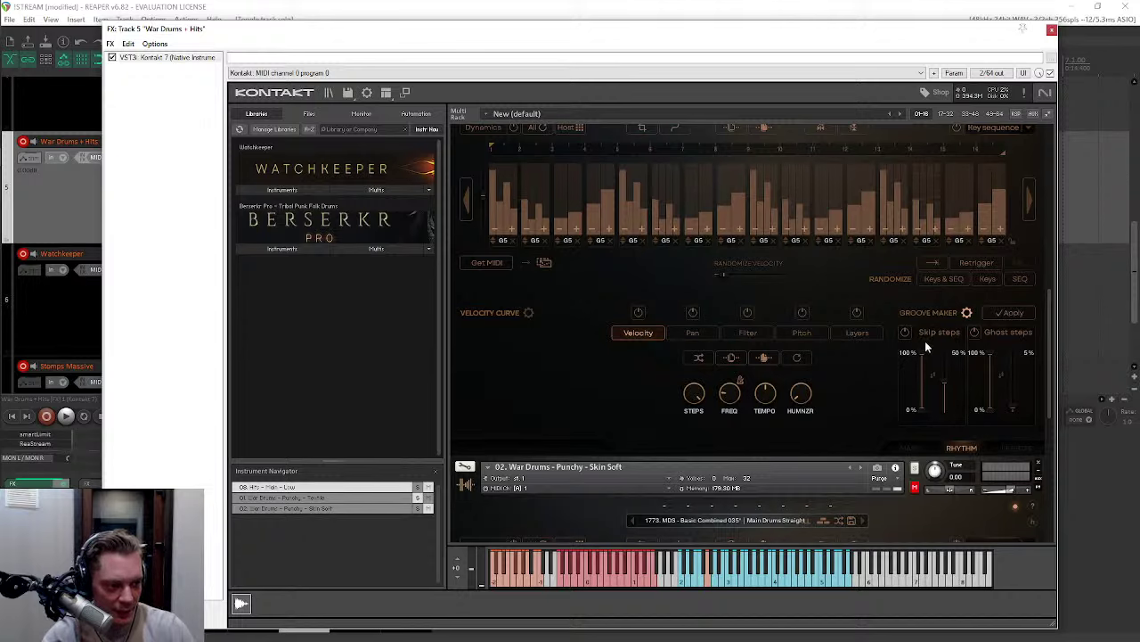
{"action": "left_click_drag", "start_coordinate": [924, 412], "coordinate": [923, 367]}
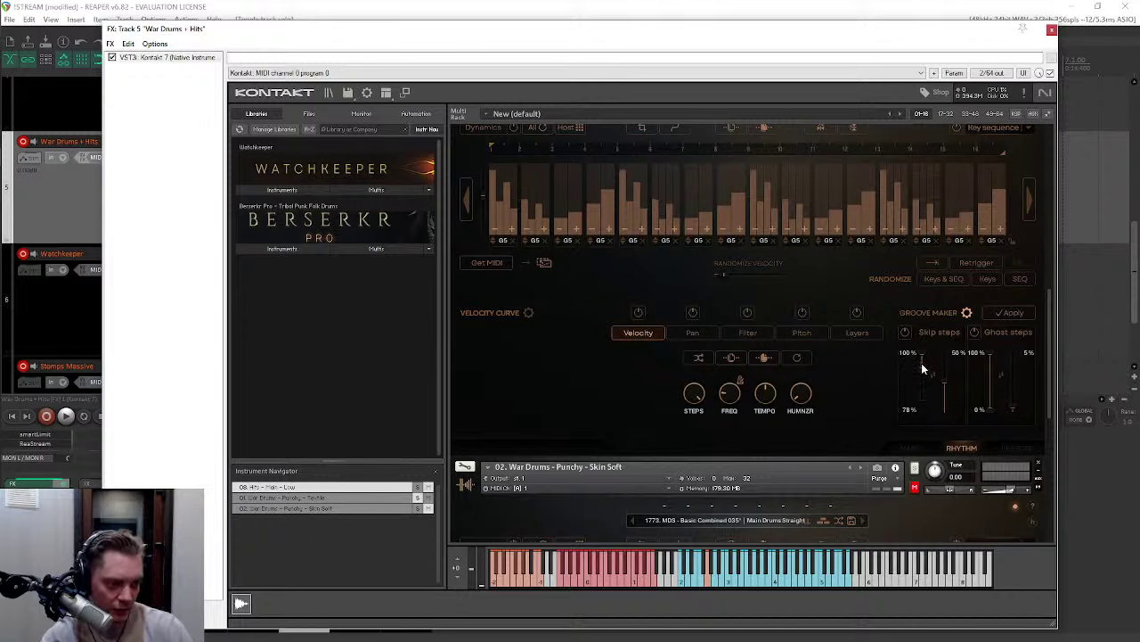
{"action": "left_click_drag", "start_coordinate": [922, 366], "coordinate": [945, 387]}
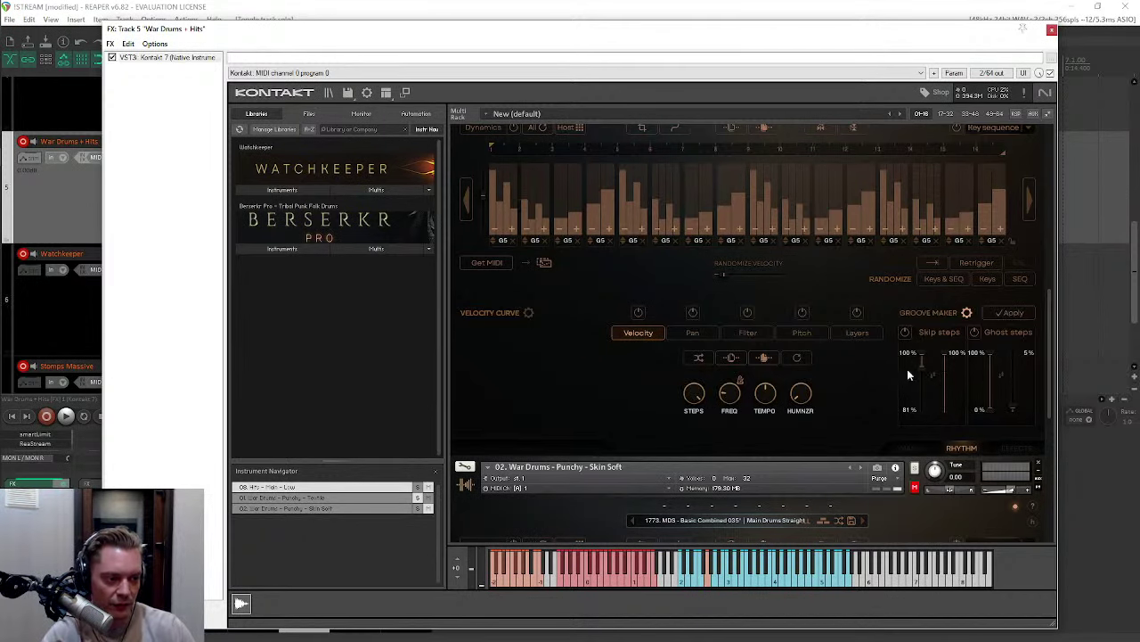
Step: Switch on Skip steps and the Velocity curve for War Drums - Punchy - Textile and audition it
{"action": "scroll", "coordinate": [847, 230], "scroll_direction": "up", "scroll_amount": 3}
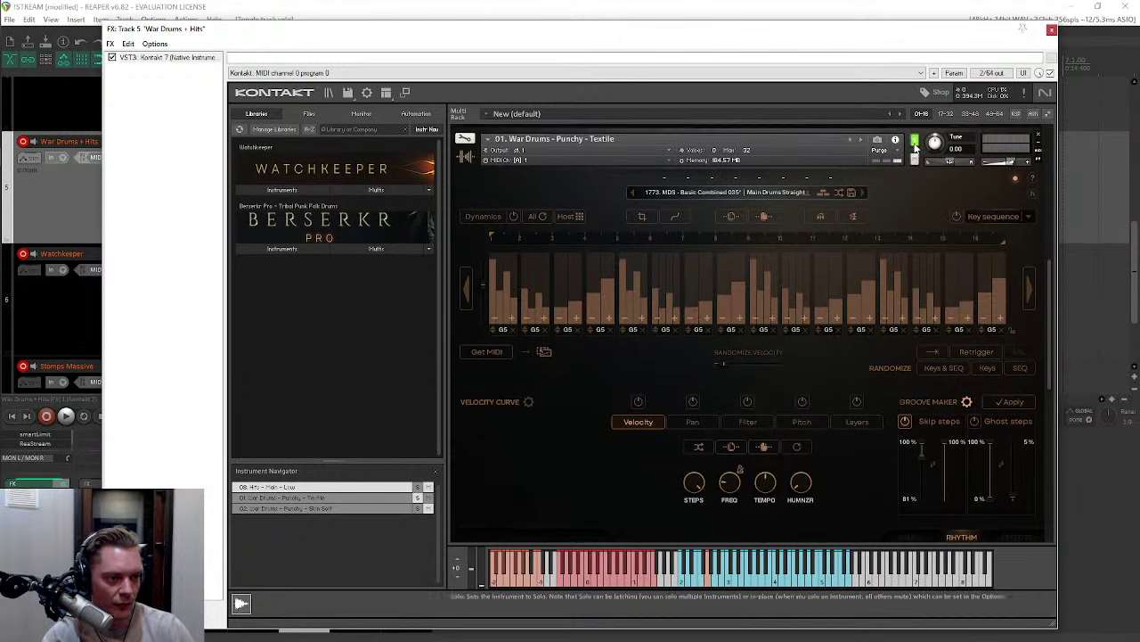
{"action": "left_click", "coordinate": [637, 402]}
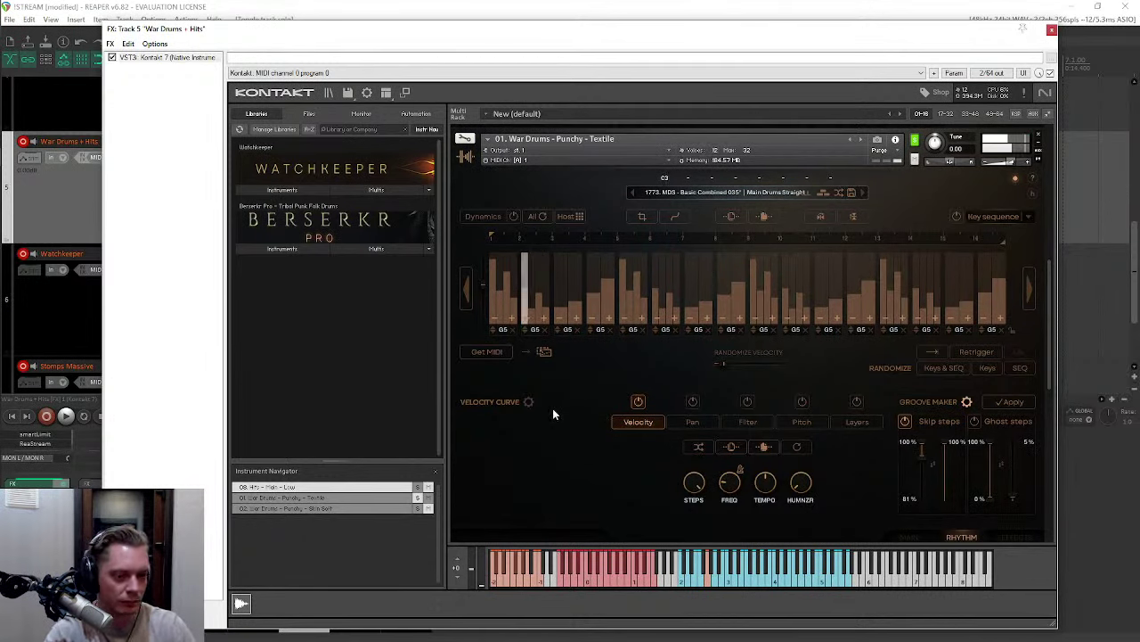
{"action": "key", "text": "space"}
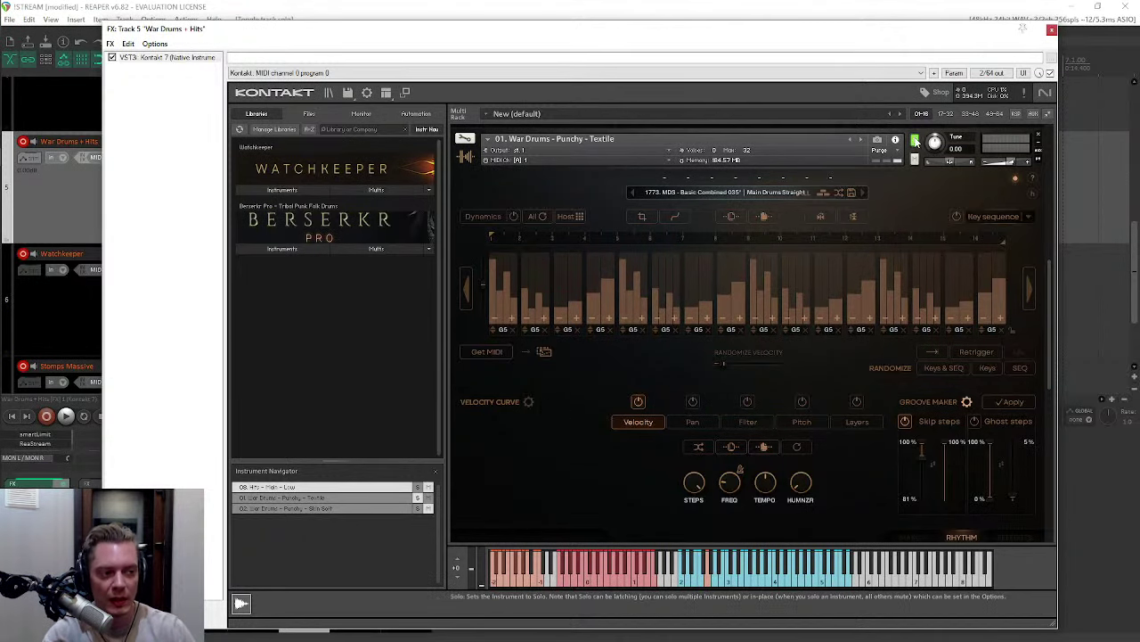
Step: Switch on Skip steps for War Drums - Punchy - Skin Soft, set its range to 47–100% and its second slider to 100%
{"action": "left_click_drag", "start_coordinate": [1051, 283], "coordinate": [1047, 395]}
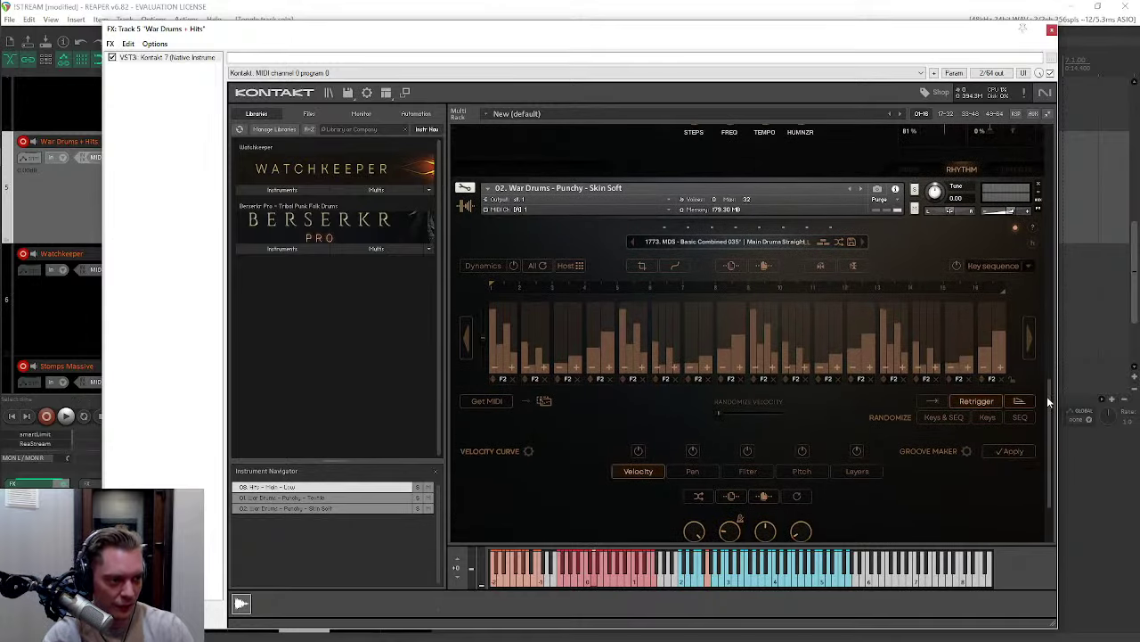
{"action": "scroll", "coordinate": [1047, 411], "scroll_direction": "down", "scroll_amount": 3}
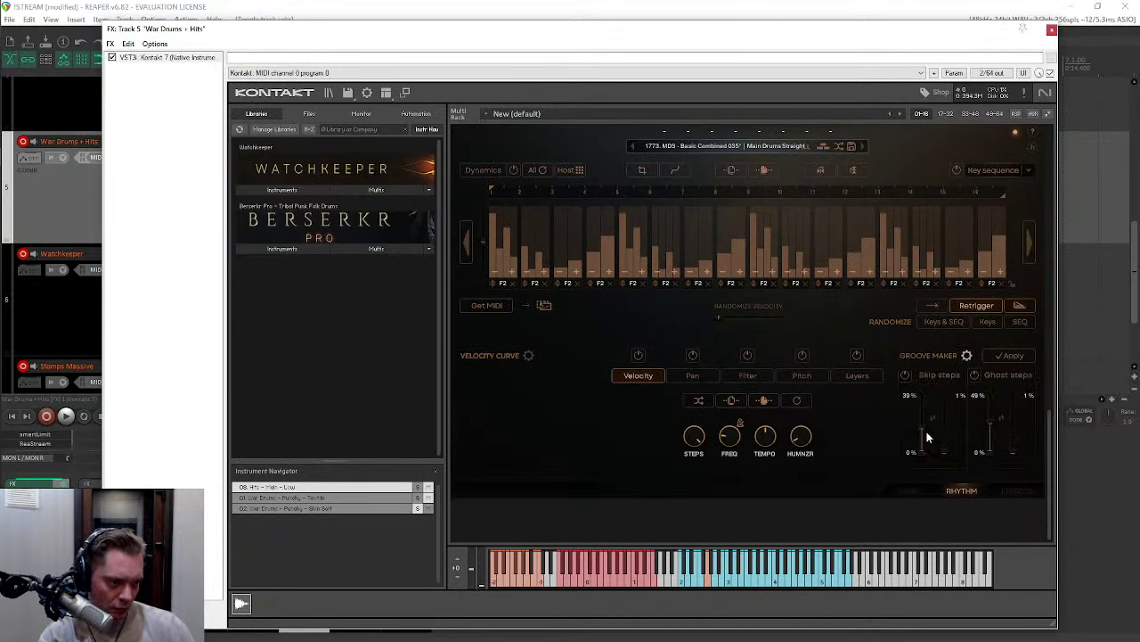
{"action": "mouse_move", "coordinate": [922, 429]}
{"action": "left_mouse_down"}
{"action": "mouse_move", "coordinate": [924, 408]}
{"action": "mouse_move", "coordinate": [924, 437]}
{"action": "mouse_move", "coordinate": [922, 423]}
{"action": "left_mouse_up"}
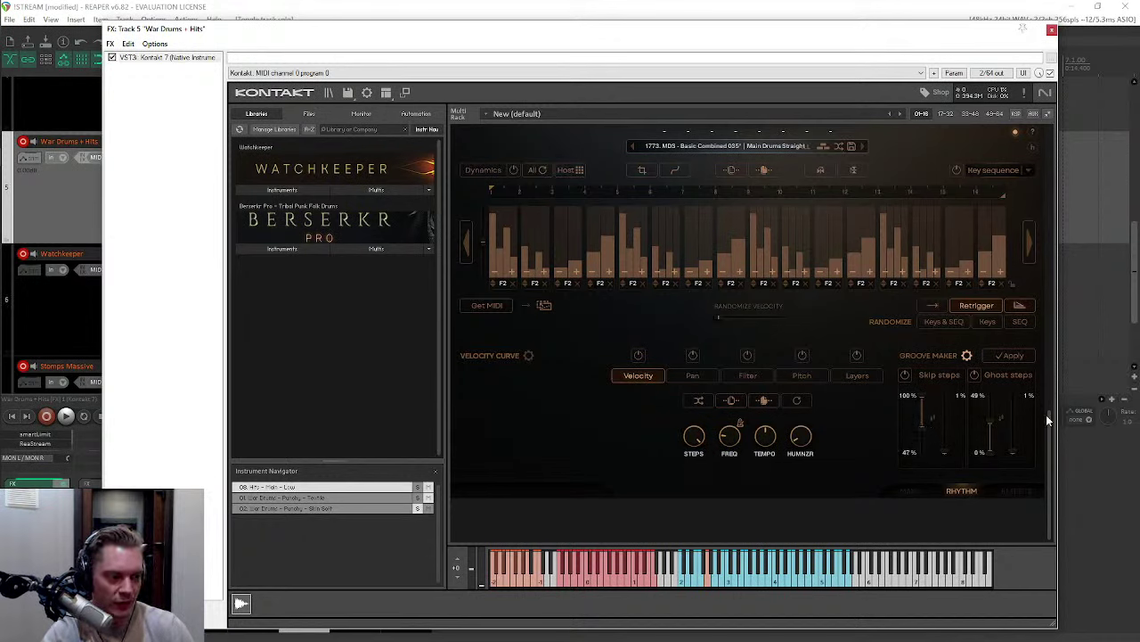
{"action": "left_click", "coordinate": [904, 374]}
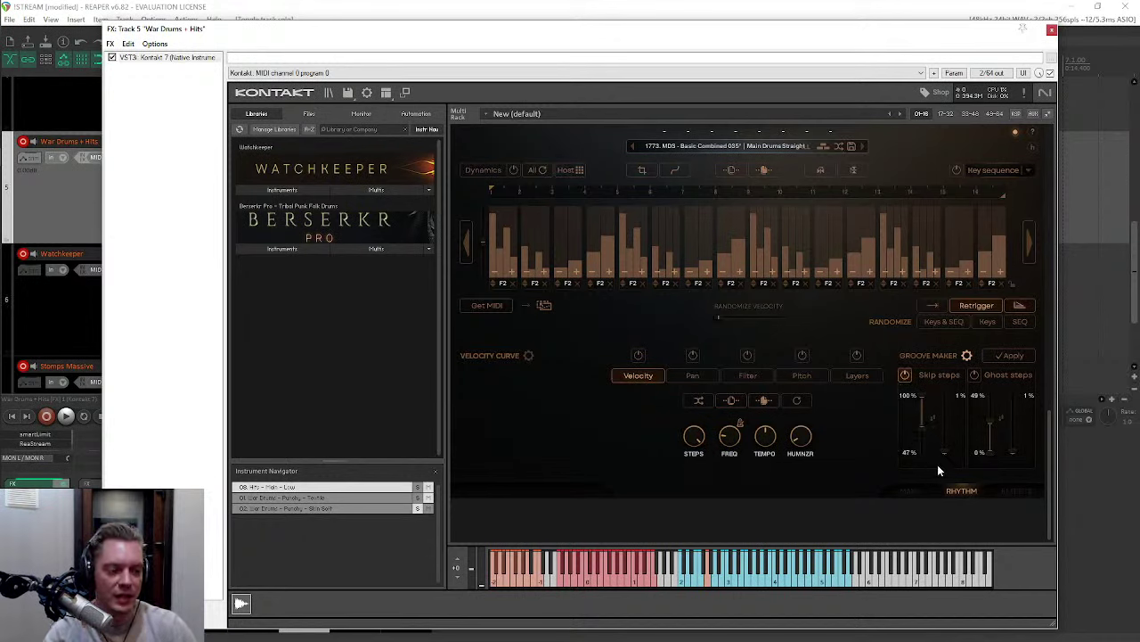
{"action": "left_click_drag", "start_coordinate": [944, 452], "coordinate": [944, 363]}
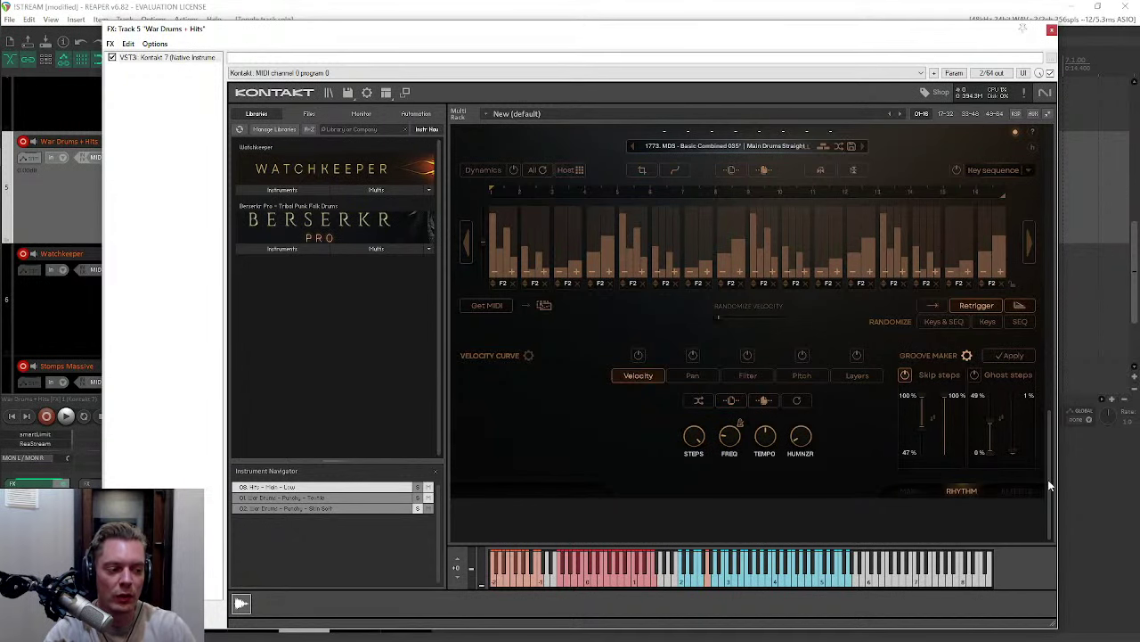
Step: Solo War Drums - Punchy - Skin Soft, switch on its Velocity curve, audition the rhythm, and unsolo it
{"action": "scroll", "coordinate": [1051, 481], "scroll_direction": "down", "scroll_amount": 2}
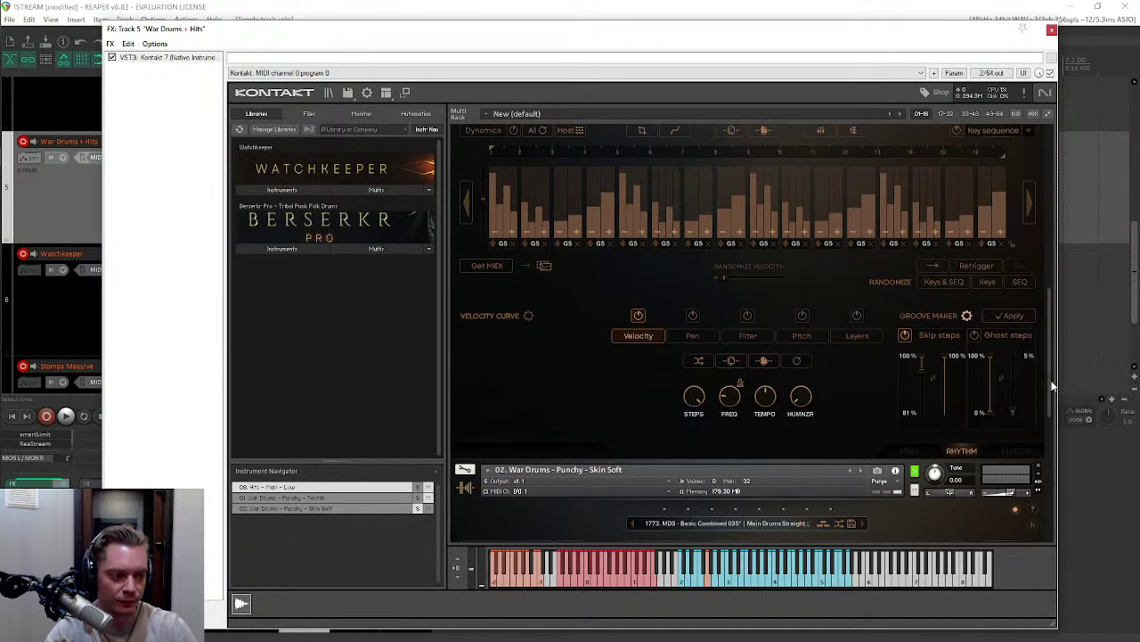
{"action": "scroll", "coordinate": [1046, 374], "scroll_direction": "down", "scroll_amount": 5}
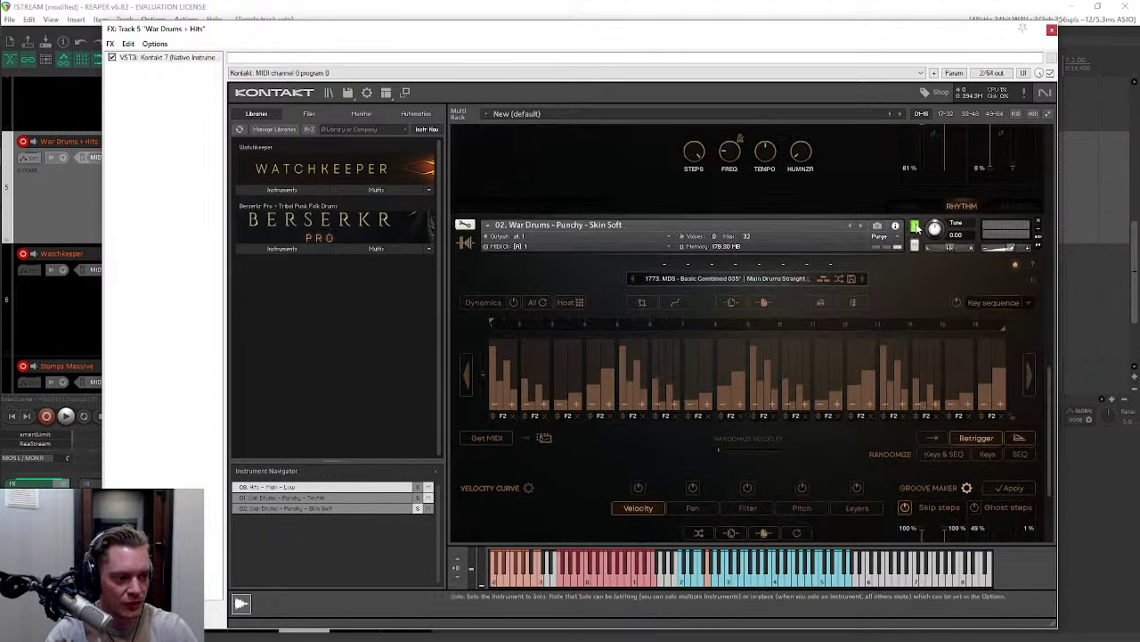
{"action": "scroll", "coordinate": [1050, 401], "scroll_direction": "down", "scroll_amount": 2}
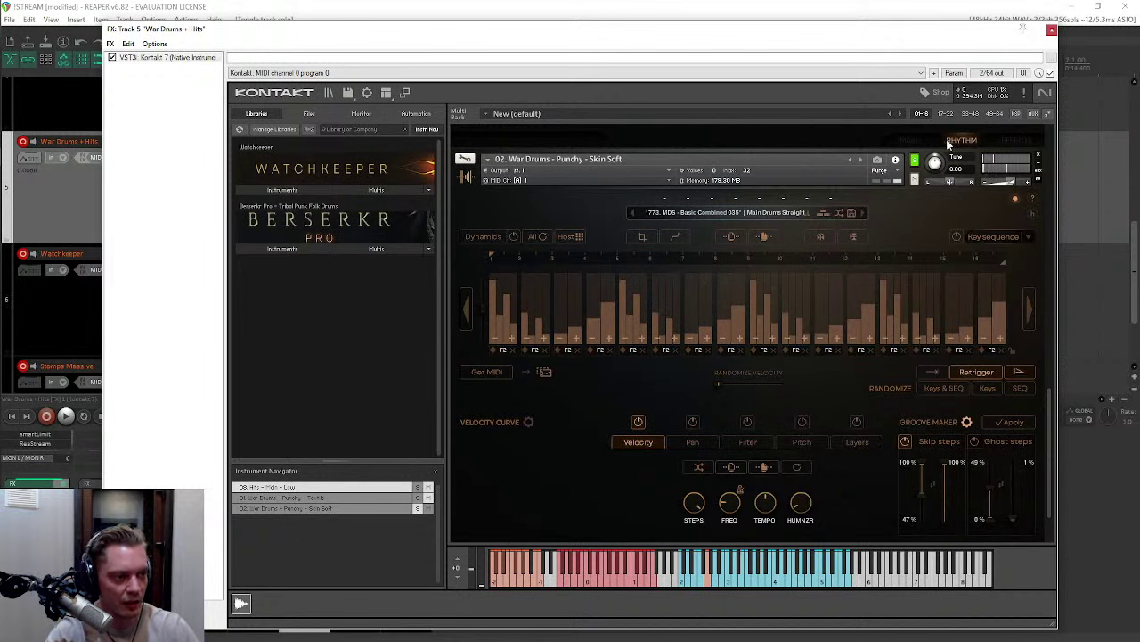
{"action": "left_click", "coordinate": [914, 160]}
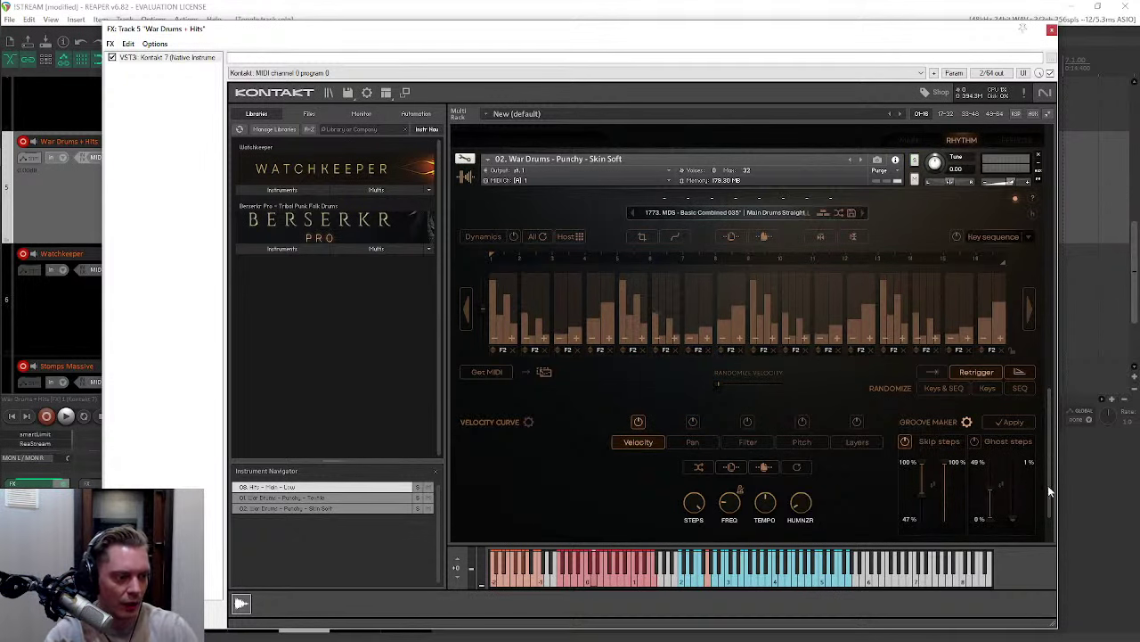
Step: Return to Hits - Main - Low and audition all three layered instruments together
{"action": "left_click_drag", "start_coordinate": [1048, 485], "coordinate": [1066, 224]}
{"action": "scroll", "coordinate": [528, 481], "scroll_direction": "up", "scroll_amount": 2}
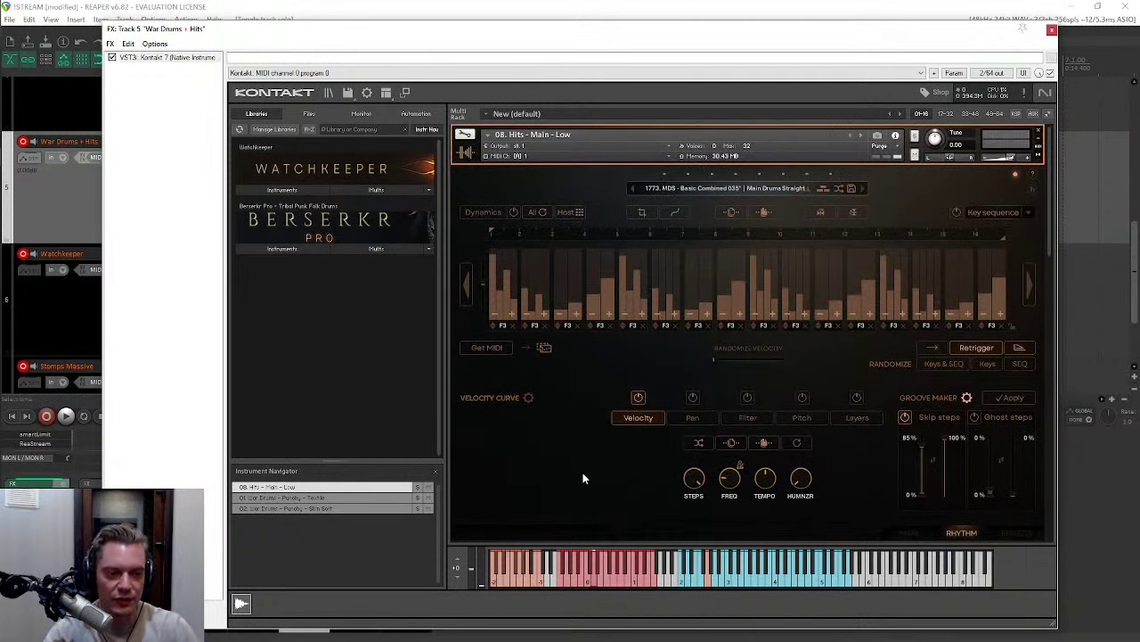
{"action": "key", "text": "space"}
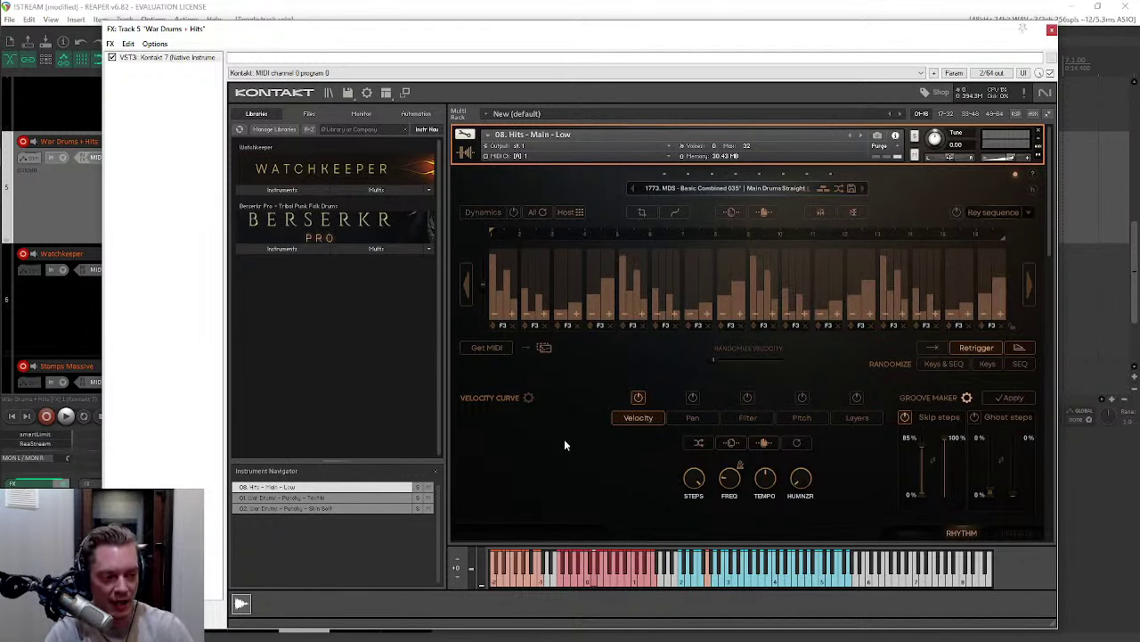
Step: Apply the Groove Maker step skipping to the sequences of Hits - Main - Low, Punchy - Textile and Punchy - Skin Soft
{"action": "left_click", "coordinate": [1012, 396]}
{"action": "left_click_drag", "start_coordinate": [1052, 217], "coordinate": [1048, 446]}
{"action": "left_click", "coordinate": [1016, 537]}
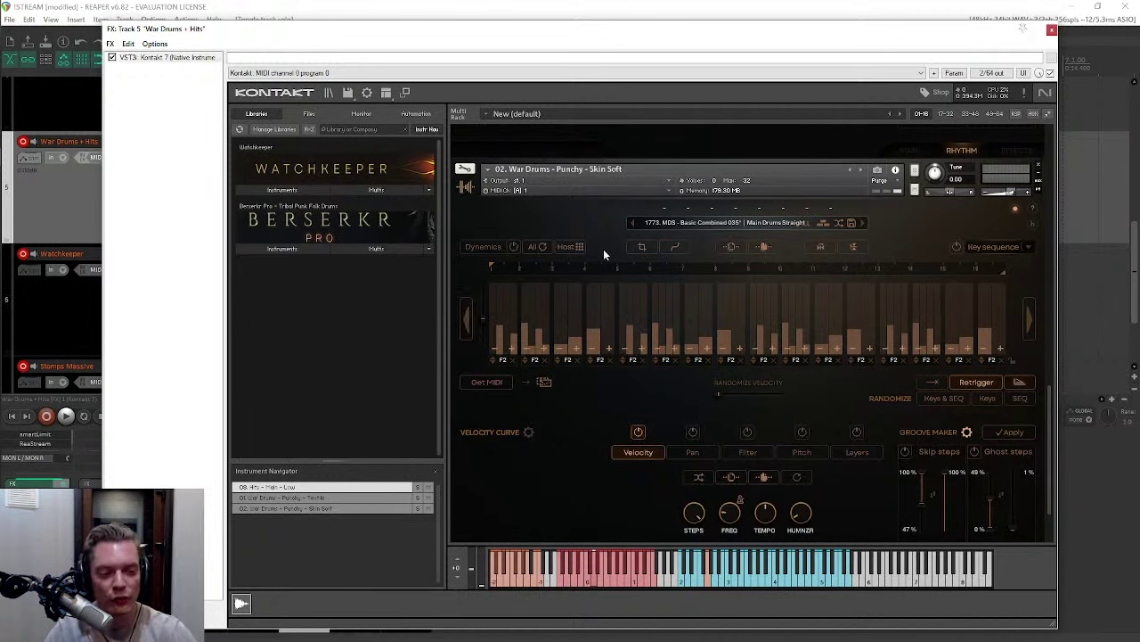
Step: Shift the step patterns of Punchy - Skin Soft and Punchy - Textile earlier and audition the combined rhythm
{"action": "left_click", "coordinate": [465, 321]}
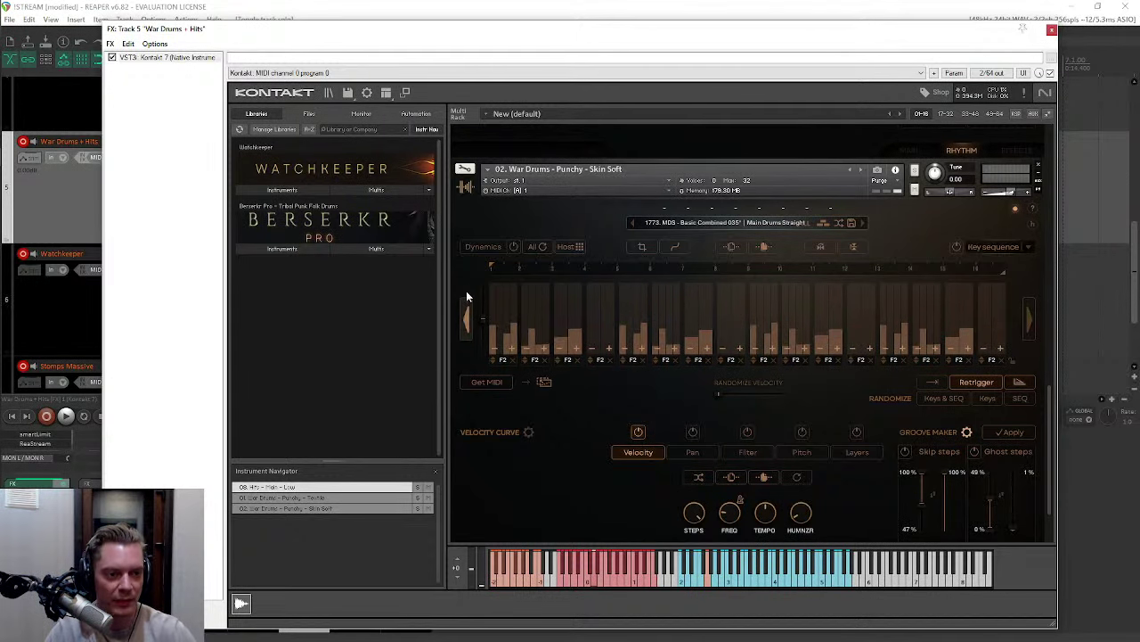
{"action": "scroll", "coordinate": [464, 289], "scroll_direction": "up", "scroll_amount": 3}
{"action": "scroll", "coordinate": [1052, 378], "scroll_direction": "up", "scroll_amount": 2}
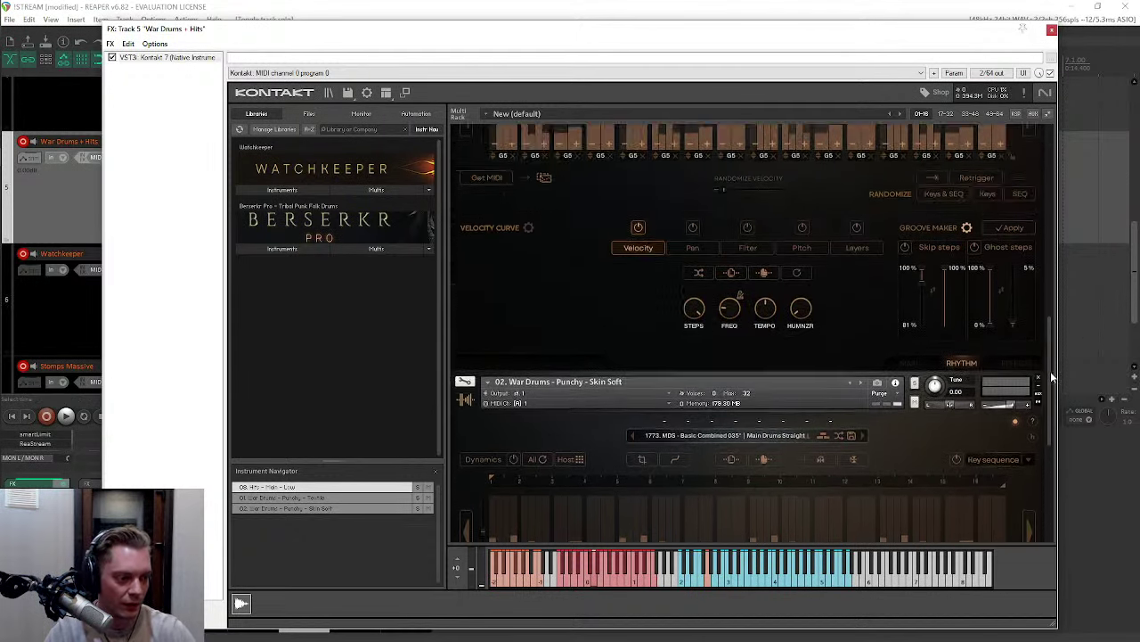
{"action": "scroll", "coordinate": [1000, 340], "scroll_direction": "down", "scroll_amount": 3}
{"action": "left_click", "coordinate": [467, 378]}
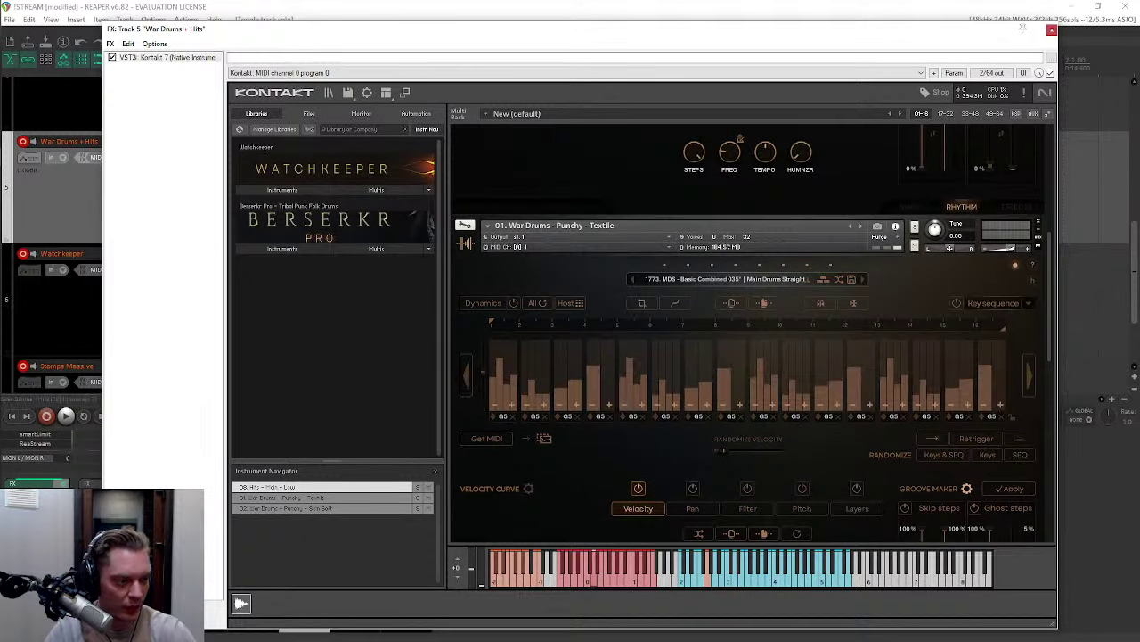
{"action": "left_click_drag", "start_coordinate": [1049, 288], "coordinate": [1055, 337]}
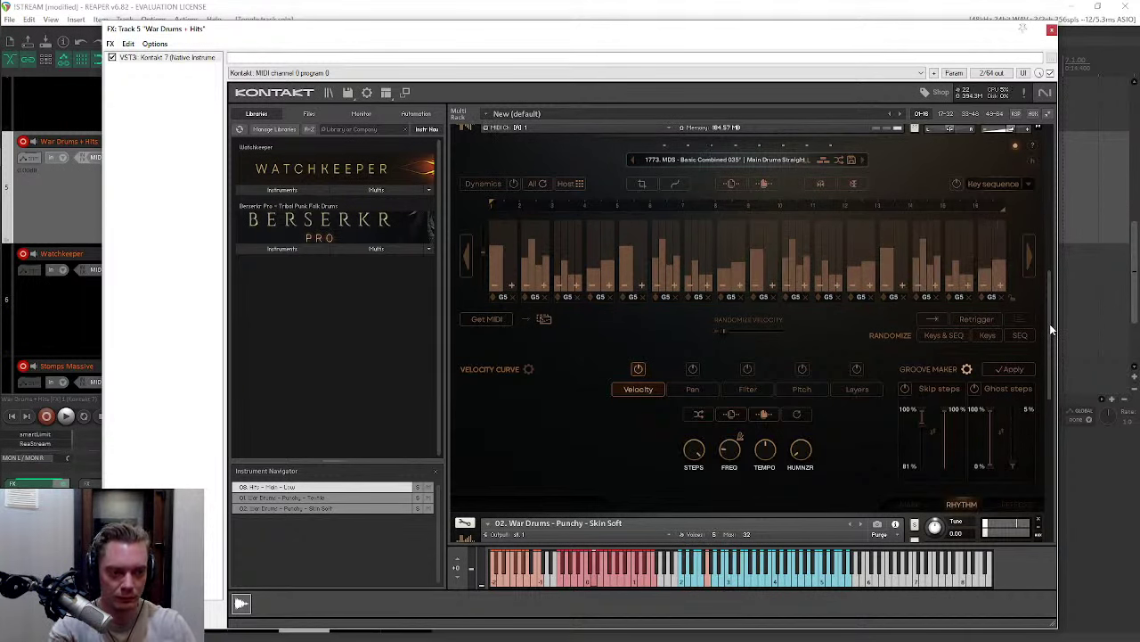
{"action": "left_click_drag", "start_coordinate": [1050, 323], "coordinate": [1053, 162]}
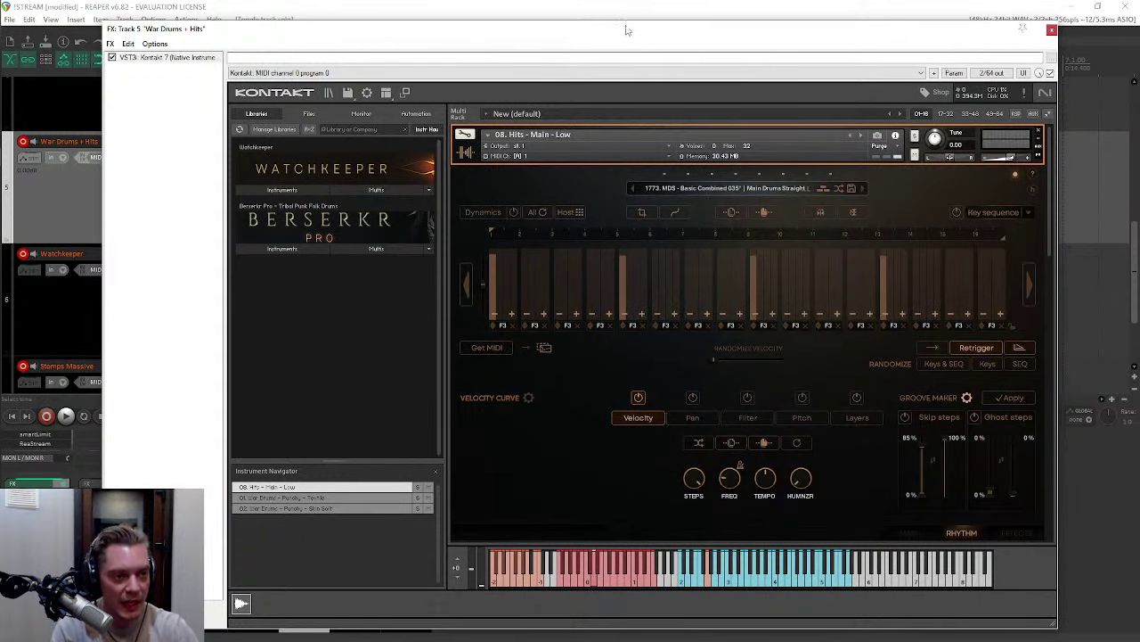
Step: Float the Kontakt window beside the arrangement and export the Hits - Main - Low pattern as MIDI onto the Watchkeeper track
{"action": "left_click_drag", "start_coordinate": [626, 31], "coordinate": [884, 26]}
{"action": "double_click", "coordinate": [230, 63]}
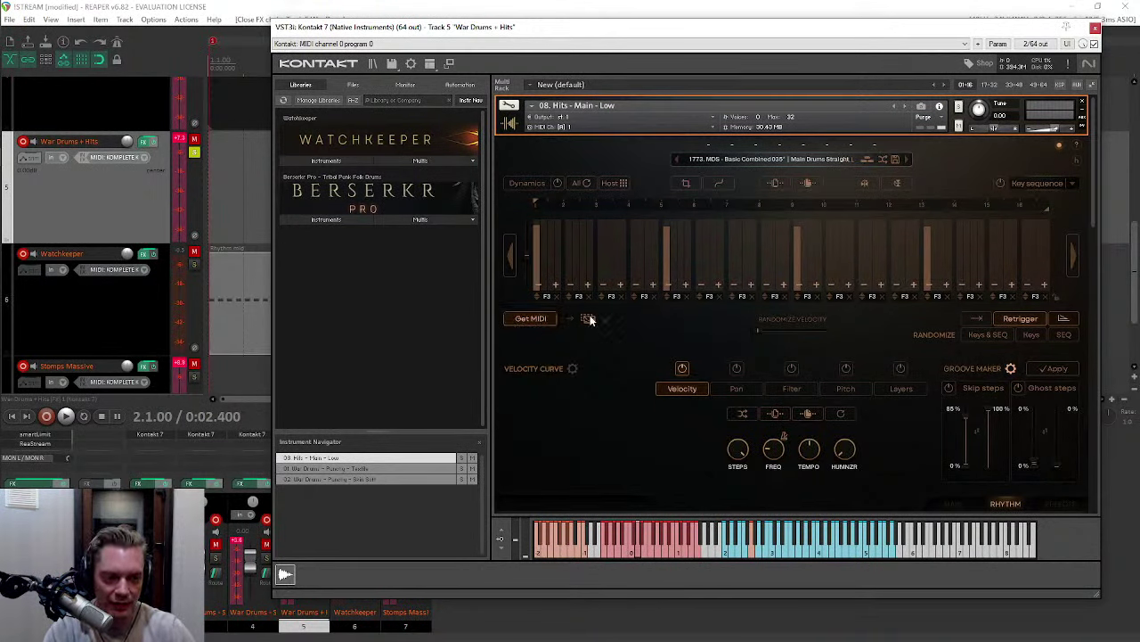
{"action": "left_click_drag", "start_coordinate": [589, 319], "coordinate": [236, 321]}
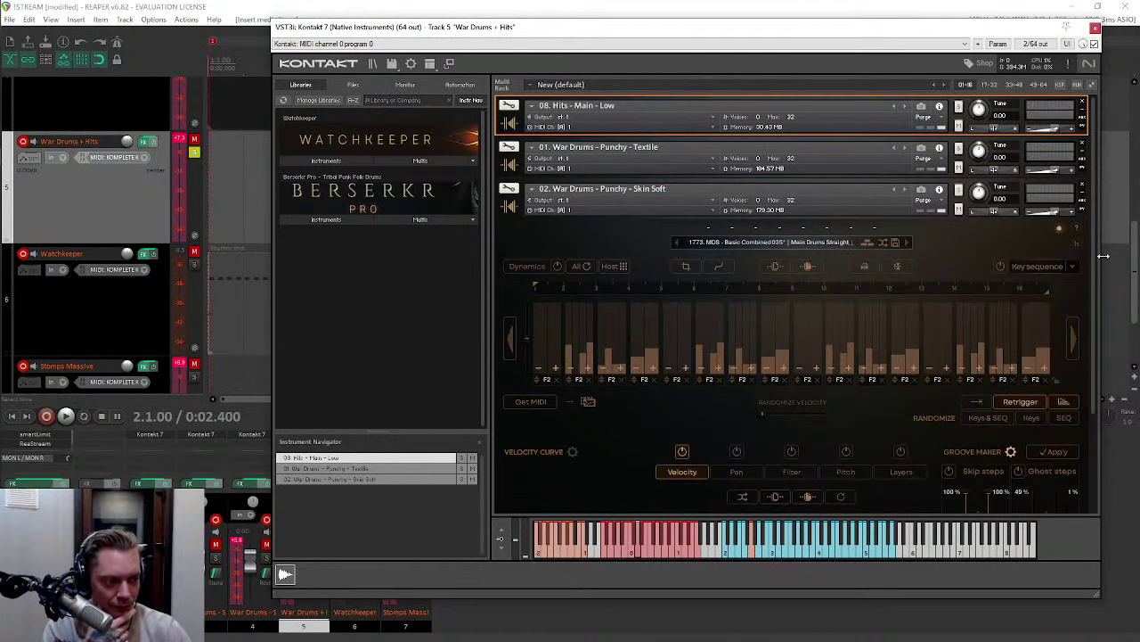
Step: Collapse the remaining open instrument in the rack and open the 02. Hits folder of Berserkr Pro's Elements multis
{"action": "left_click", "coordinate": [509, 206]}
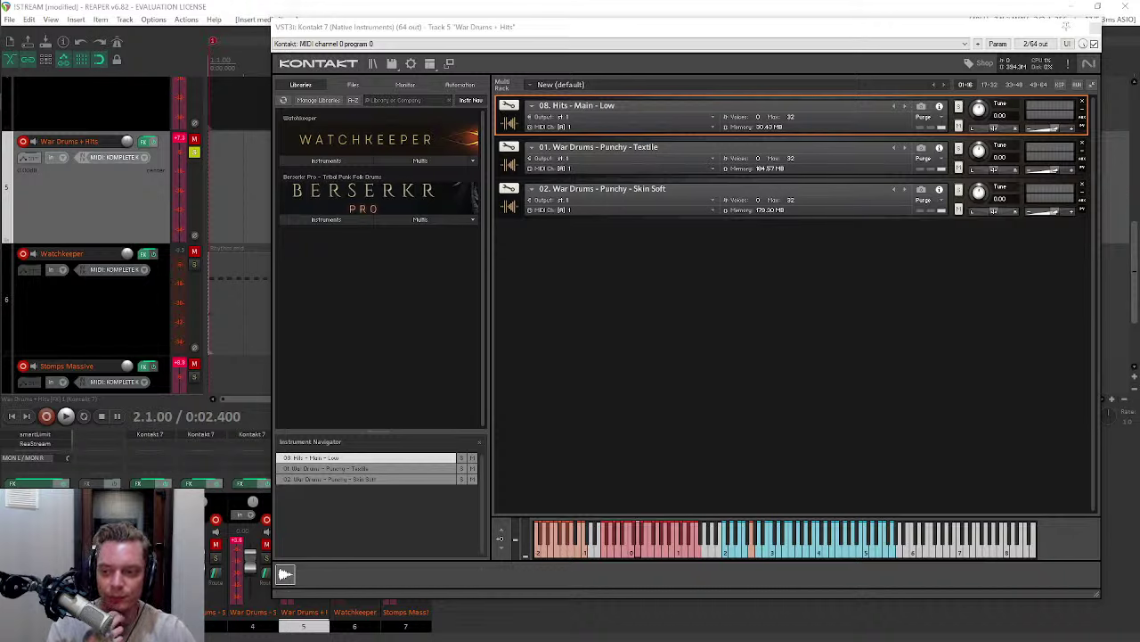
{"action": "left_click", "coordinate": [720, 318]}
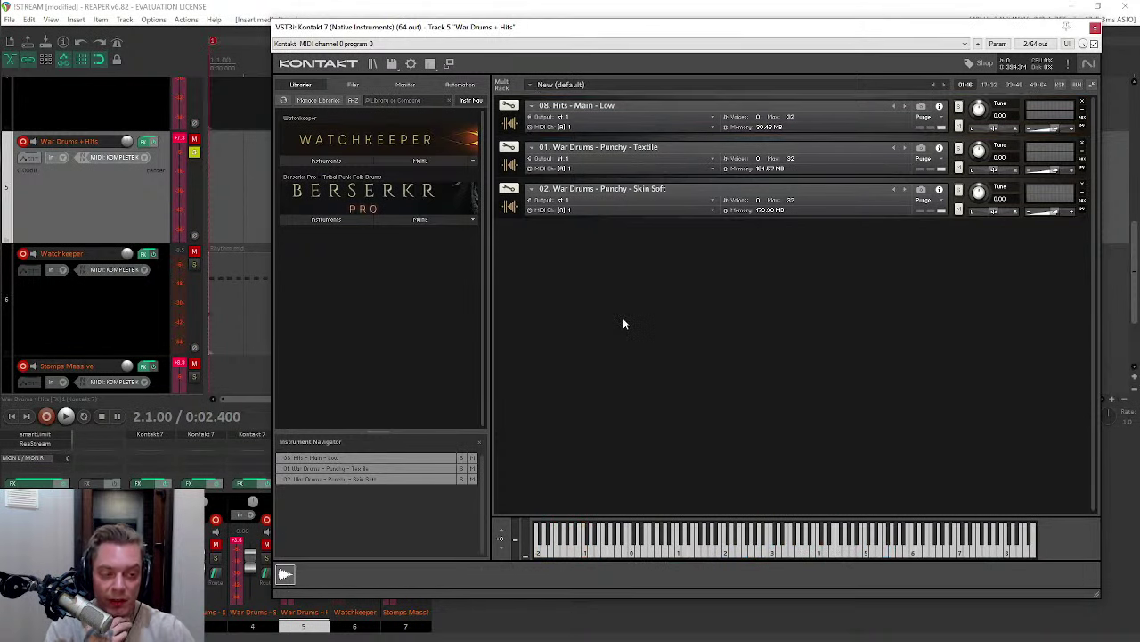
{"action": "left_click", "coordinate": [419, 220]}
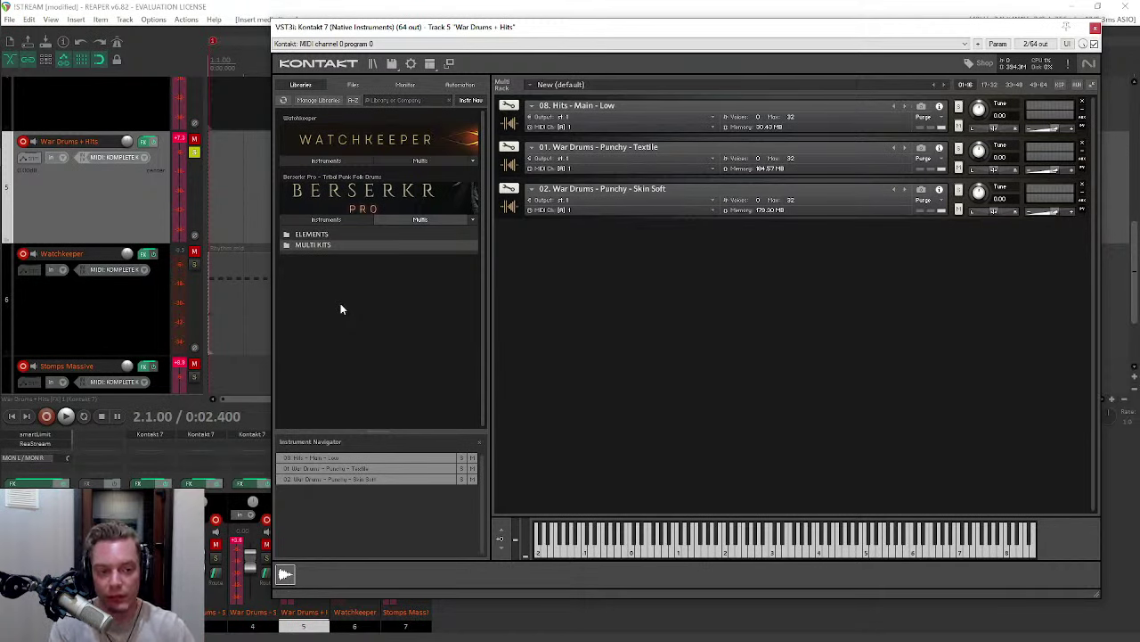
{"action": "left_click", "coordinate": [316, 234]}
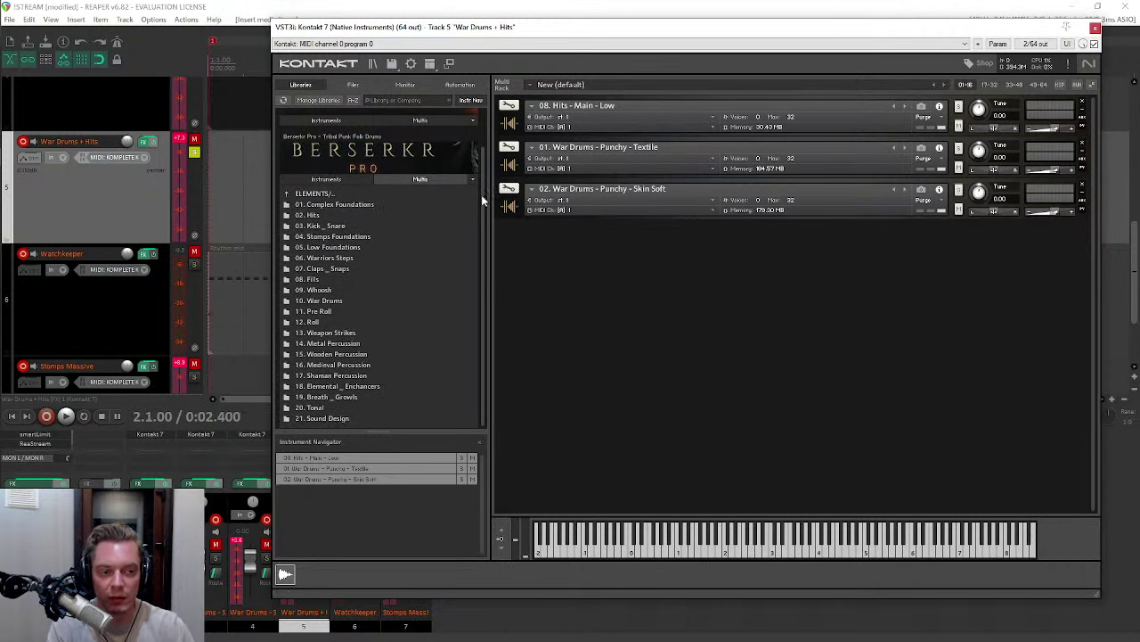
{"action": "double_click", "coordinate": [311, 215]}
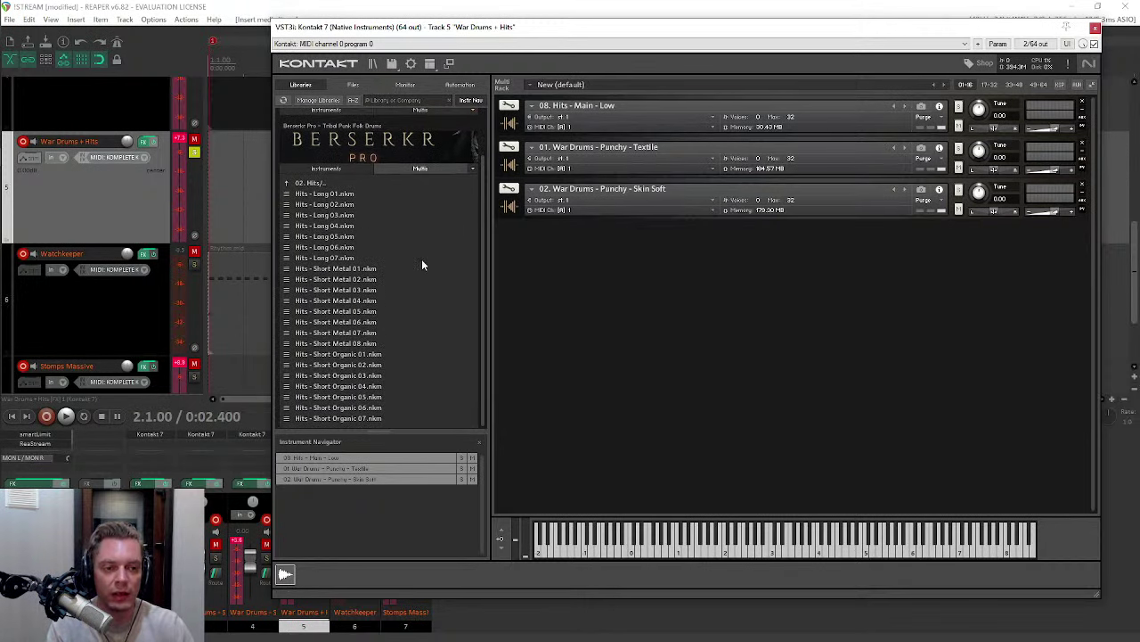
Step: Replace the rack with the Hits - Long 01 multi, audition it, and load and audition Hits - Long 05
{"action": "left_click", "coordinate": [305, 194]}
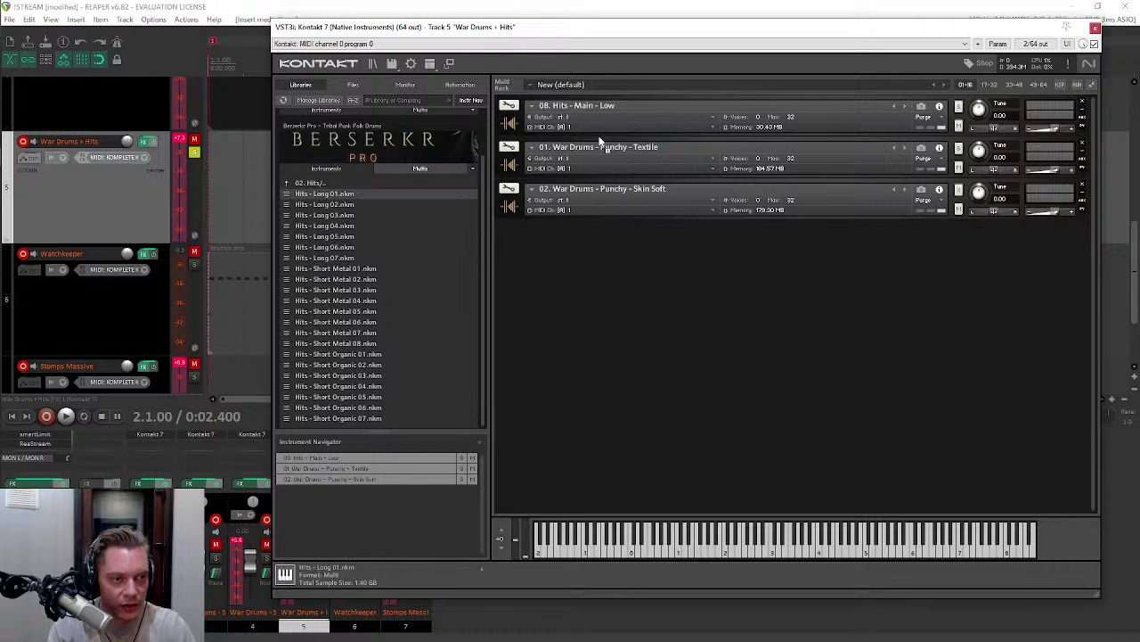
{"action": "left_click_drag", "start_coordinate": [573, 125], "coordinate": [605, 124]}
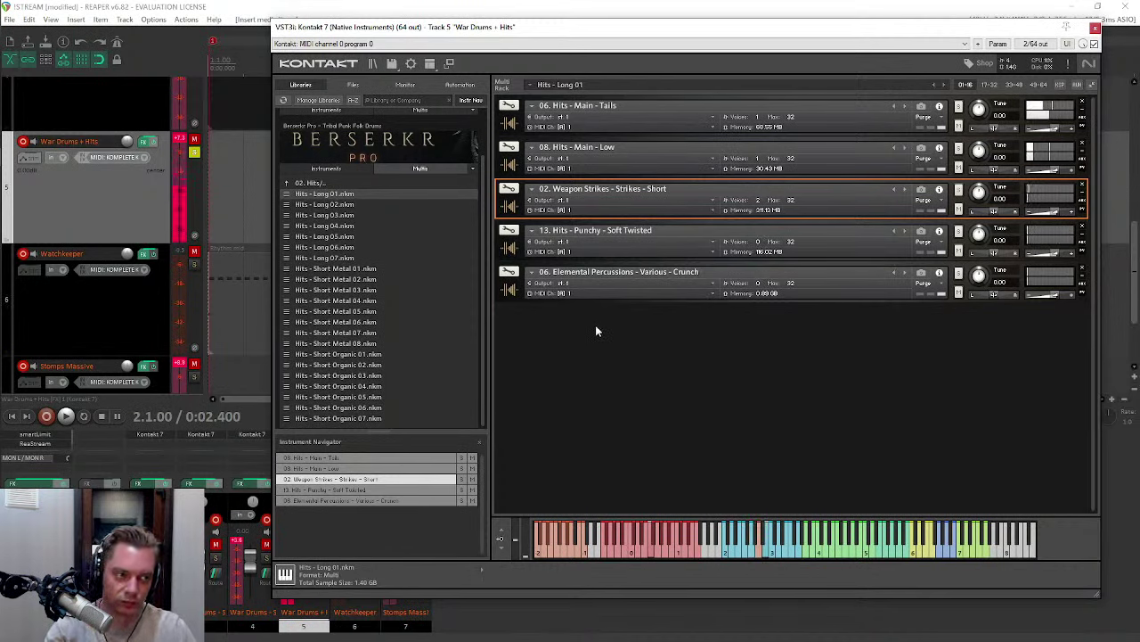
{"action": "double_click", "coordinate": [321, 237]}
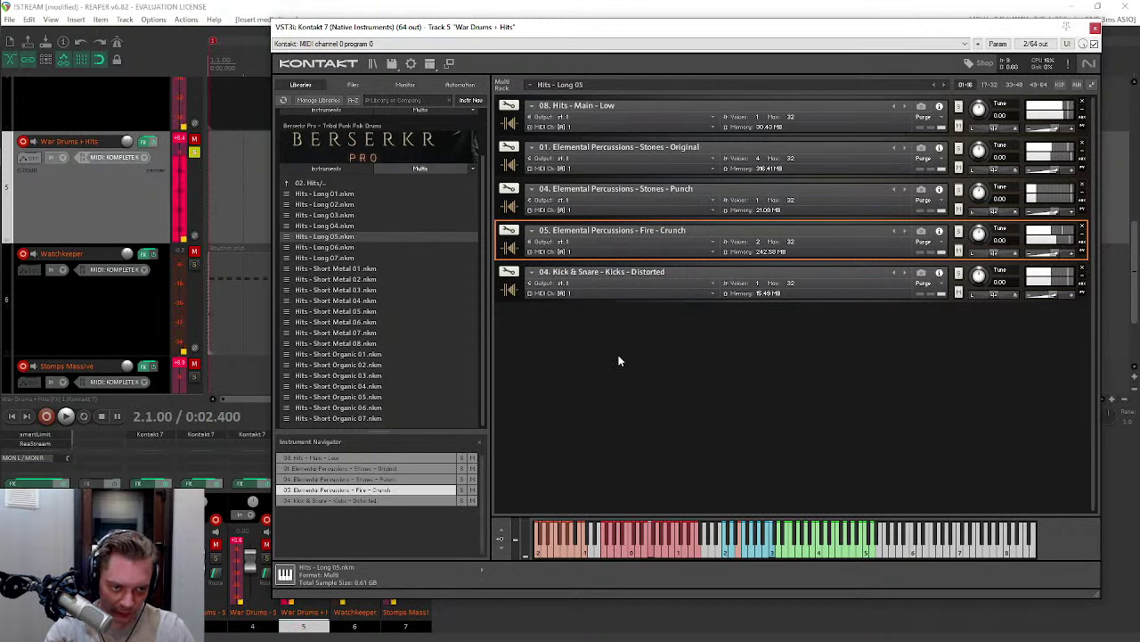
Step: Load and audition the Hits - Short Metal 02, Hits - Short Metal 06 and Hits - Short Organic 02 multis in turn
{"action": "left_click", "coordinate": [330, 279]}
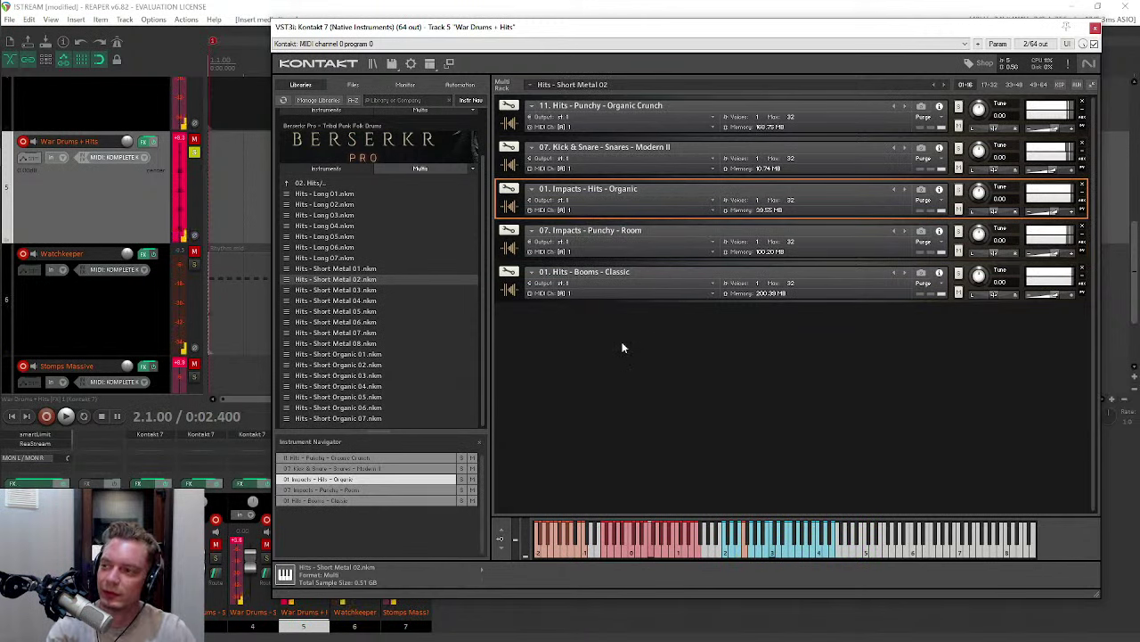
{"action": "left_click", "coordinate": [305, 323]}
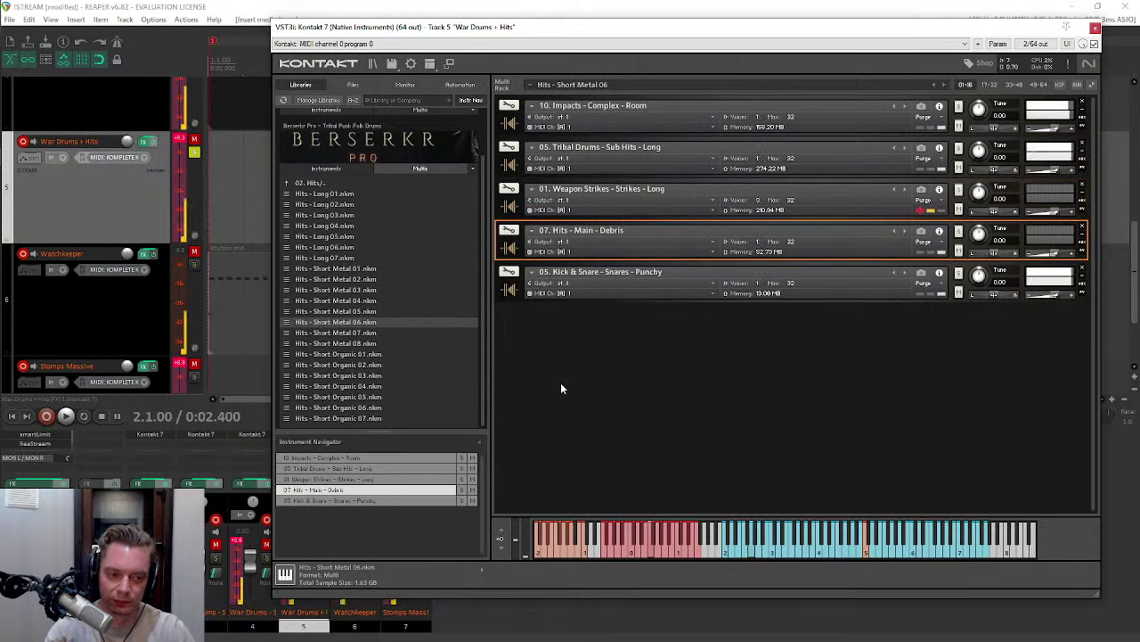
{"action": "left_click", "coordinate": [321, 364]}
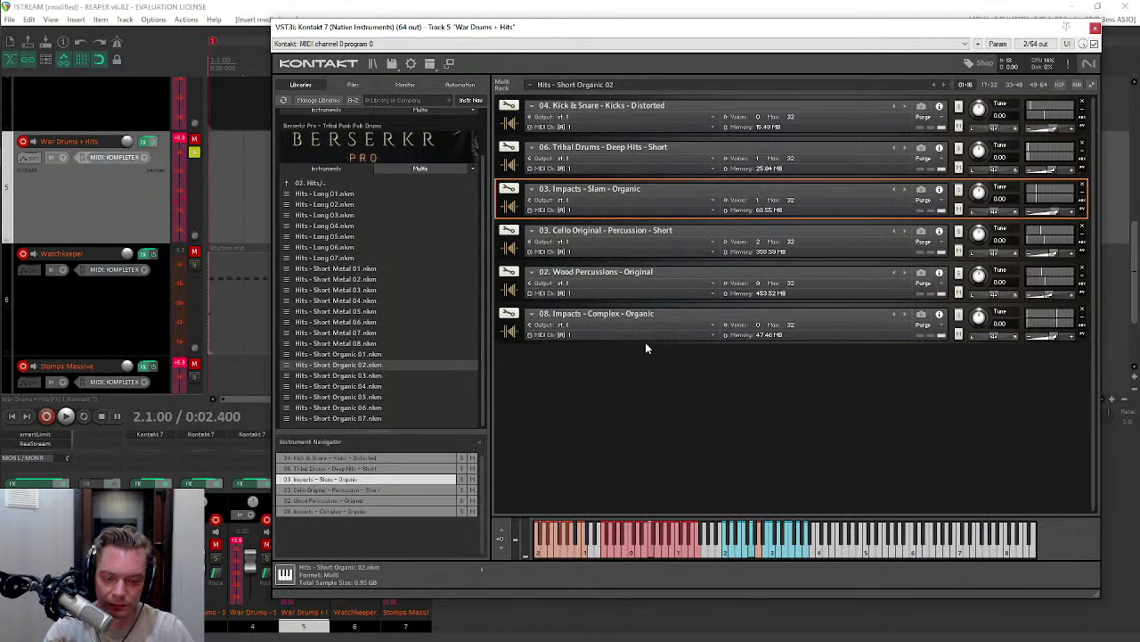
Step: Open the 05. Low Foundations folder of the Elements multis and audition Low Foundations - Tribal 02 and War Puses 01
{"action": "left_click", "coordinate": [322, 182]}
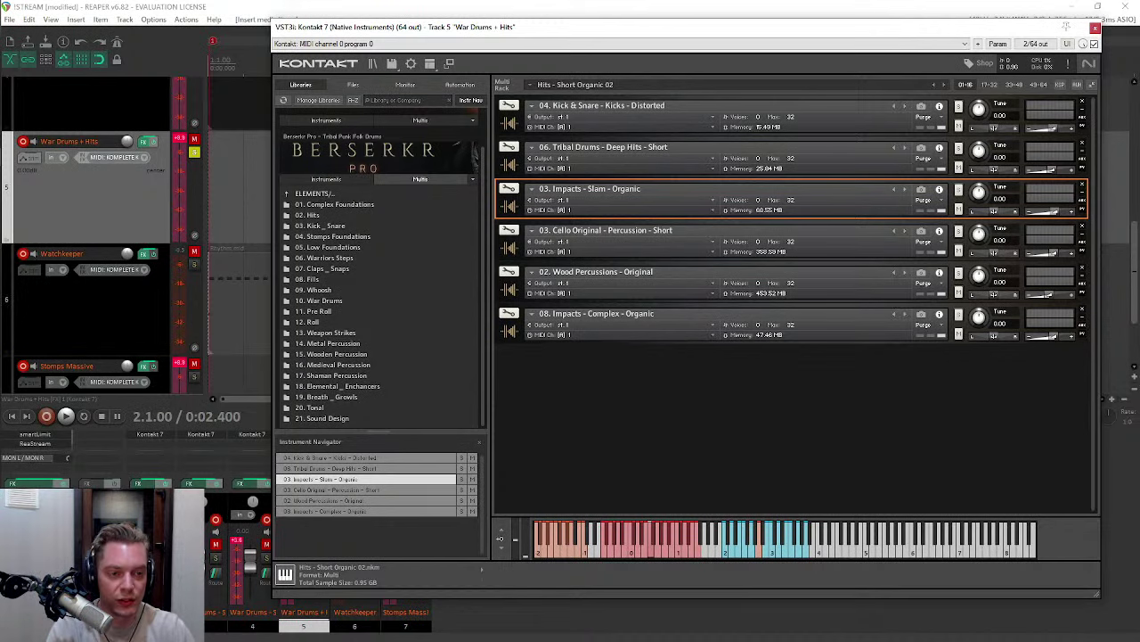
{"action": "double_click", "coordinate": [313, 246]}
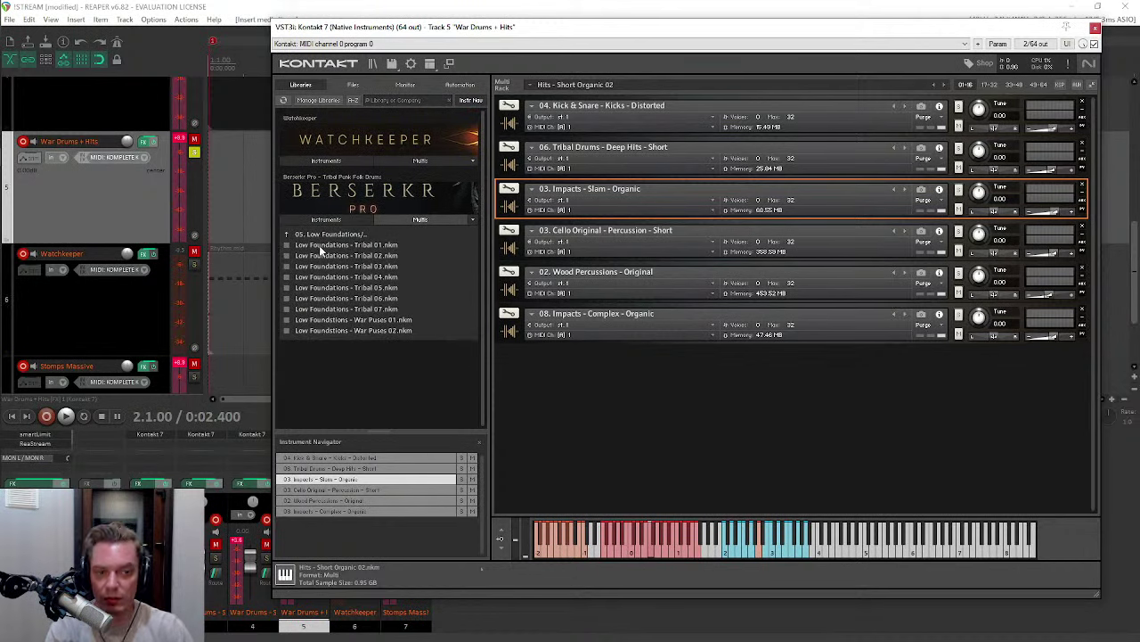
{"action": "left_click", "coordinate": [312, 257]}
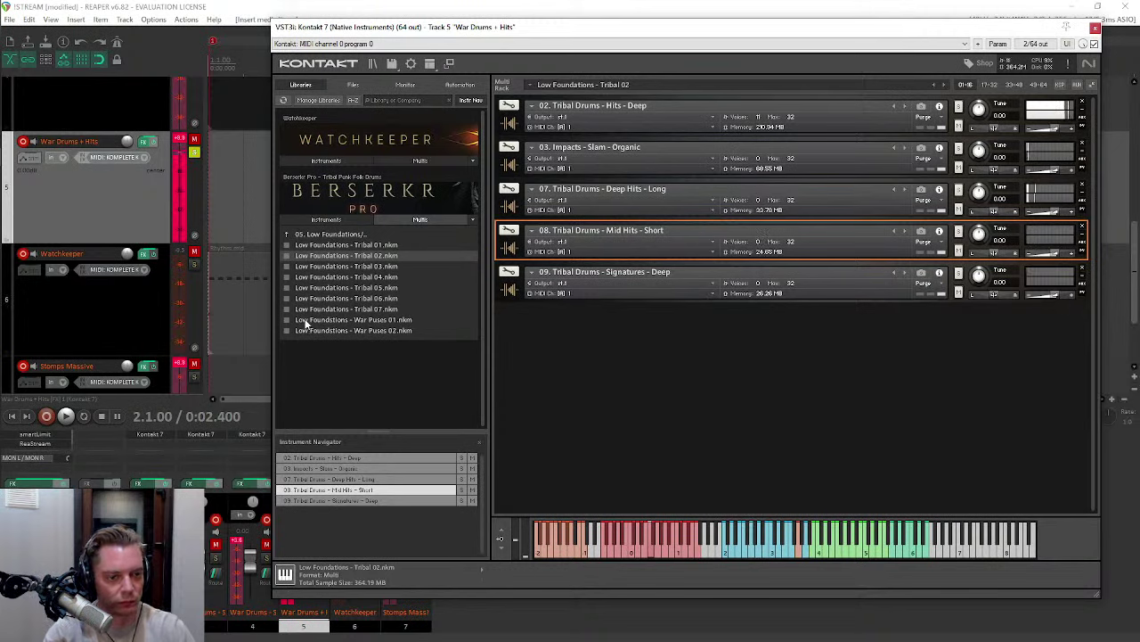
{"action": "left_click", "coordinate": [307, 319]}
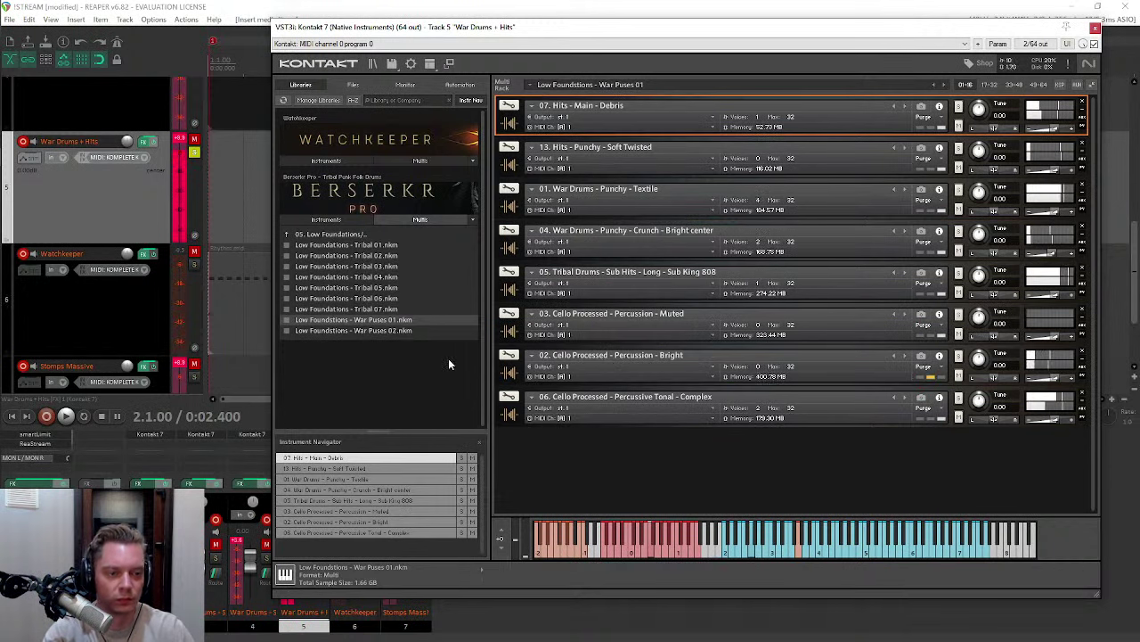
Step: Open the 15. Wooden Percussion folder and load and audition Wood and Cello - Cycles 03, 09 and 14 in turn
{"action": "left_click", "coordinate": [367, 232]}
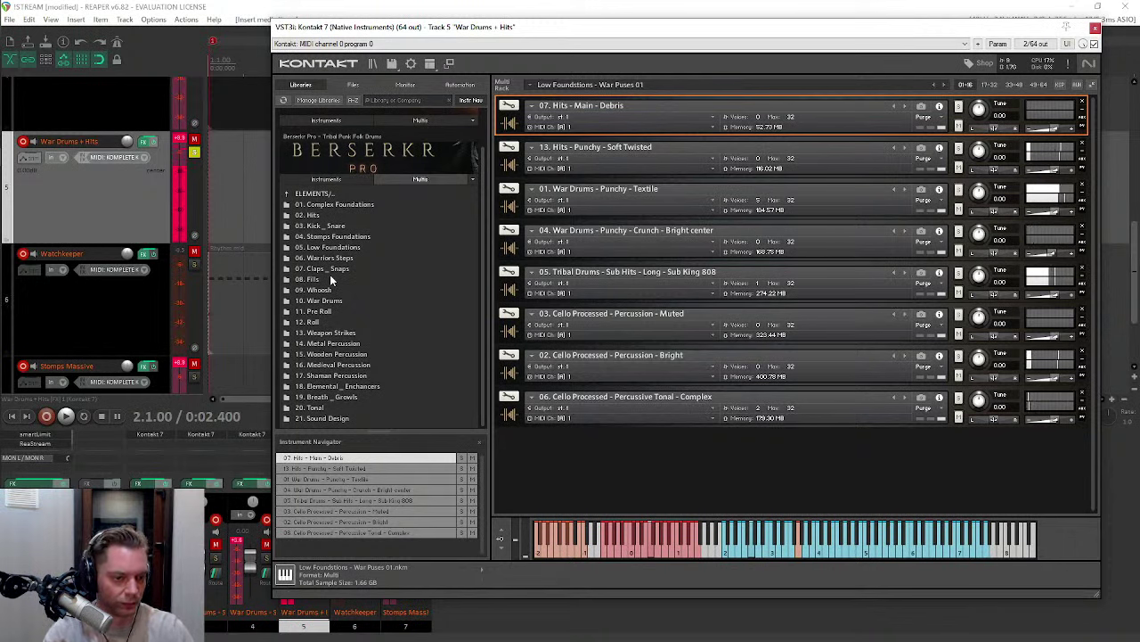
{"action": "double_click", "coordinate": [316, 355]}
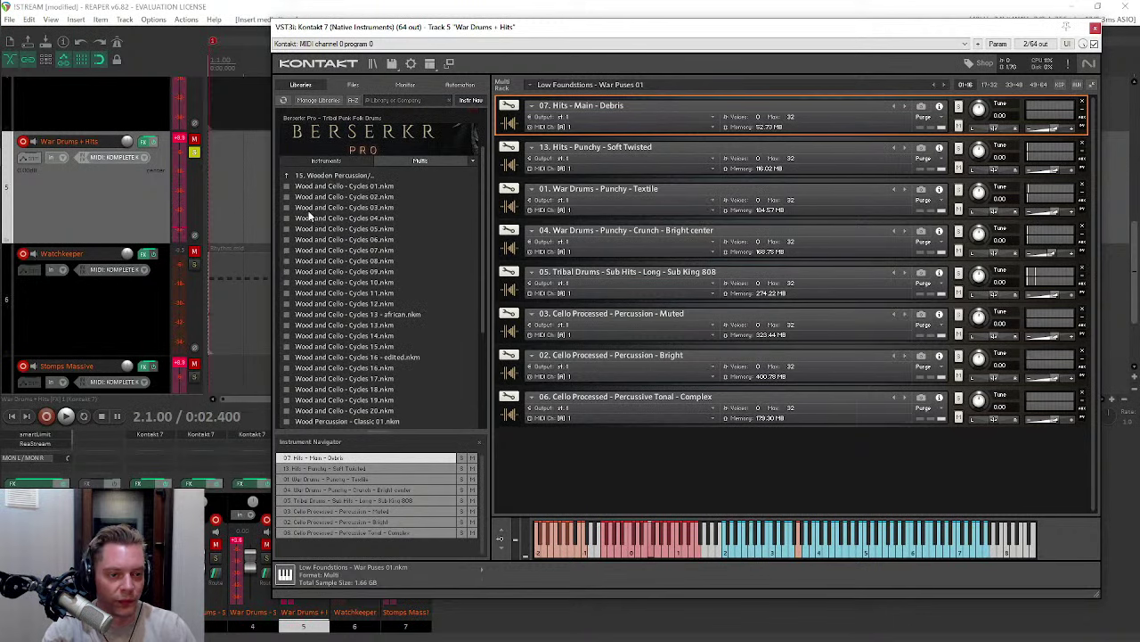
{"action": "left_click", "coordinate": [308, 207]}
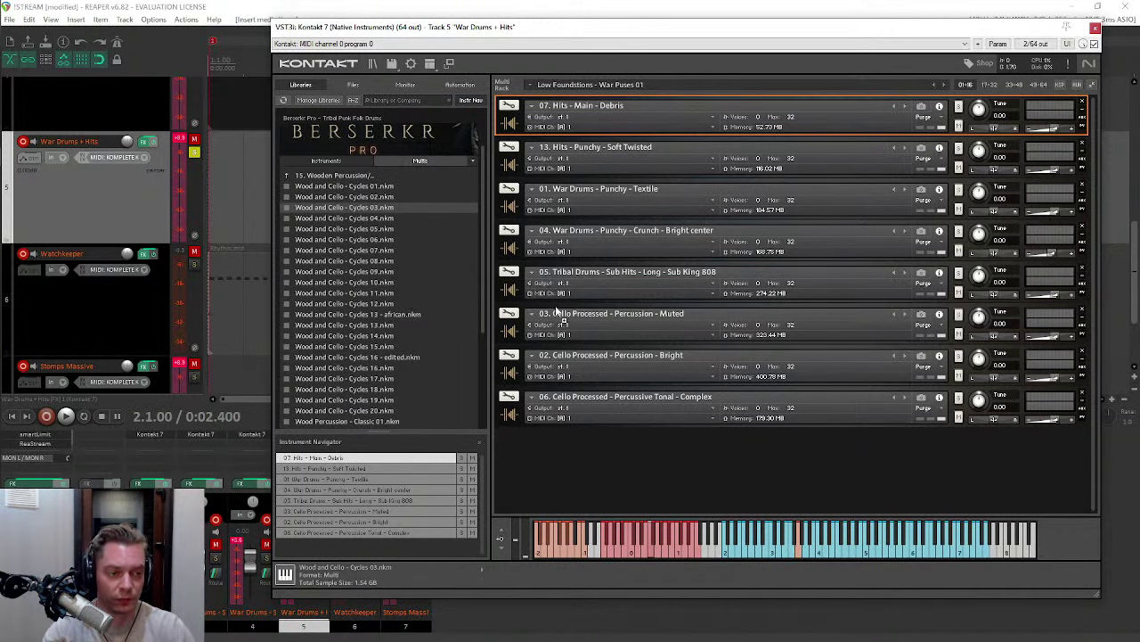
{"action": "left_click_drag", "start_coordinate": [556, 311], "coordinate": [556, 313]}
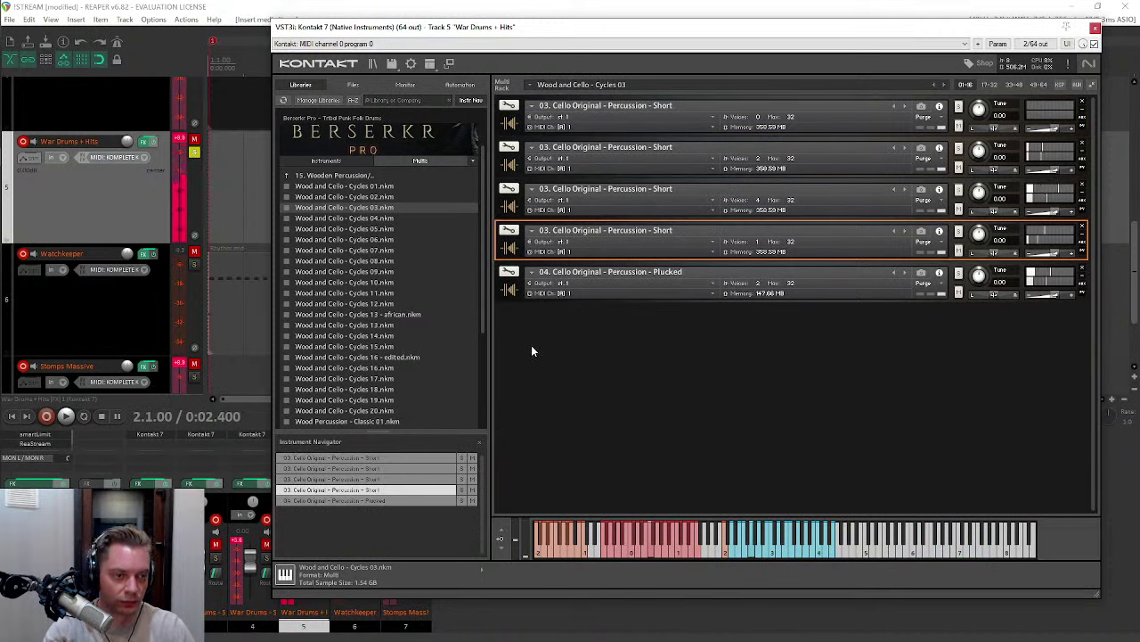
{"action": "left_click", "coordinate": [311, 272]}
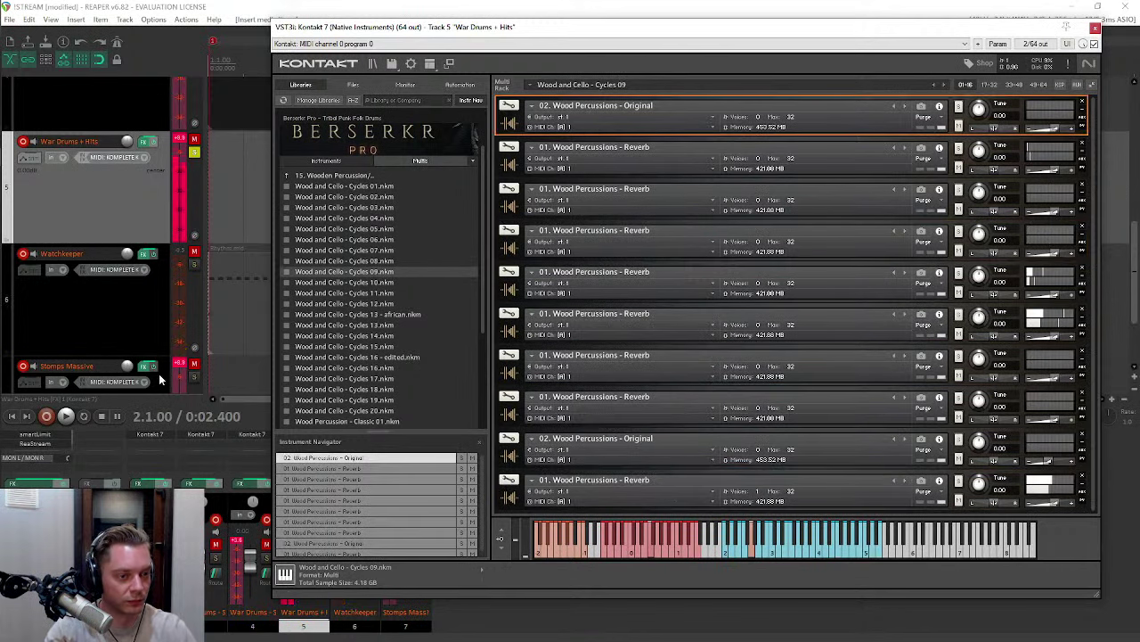
{"action": "left_click", "coordinate": [303, 336]}
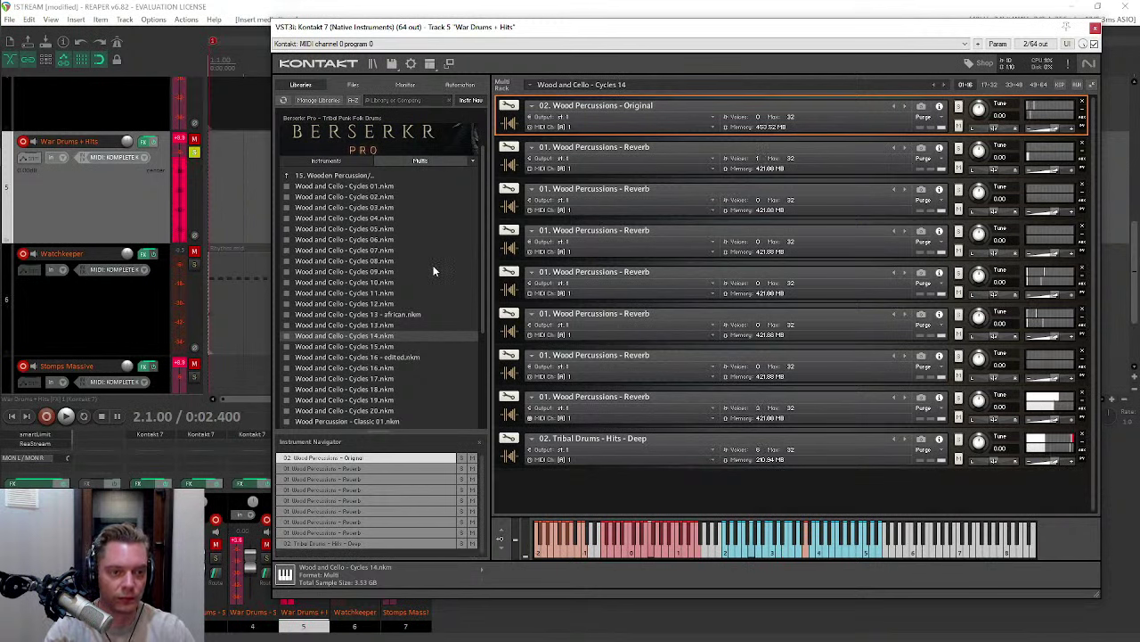
Step: Open the 09. Whoosh folder and load and audition Whoosh - Air 02, Crunch 03 and Flame and Fire 01 in turn
{"action": "left_click", "coordinate": [346, 176]}
{"action": "double_click", "coordinate": [345, 176]}
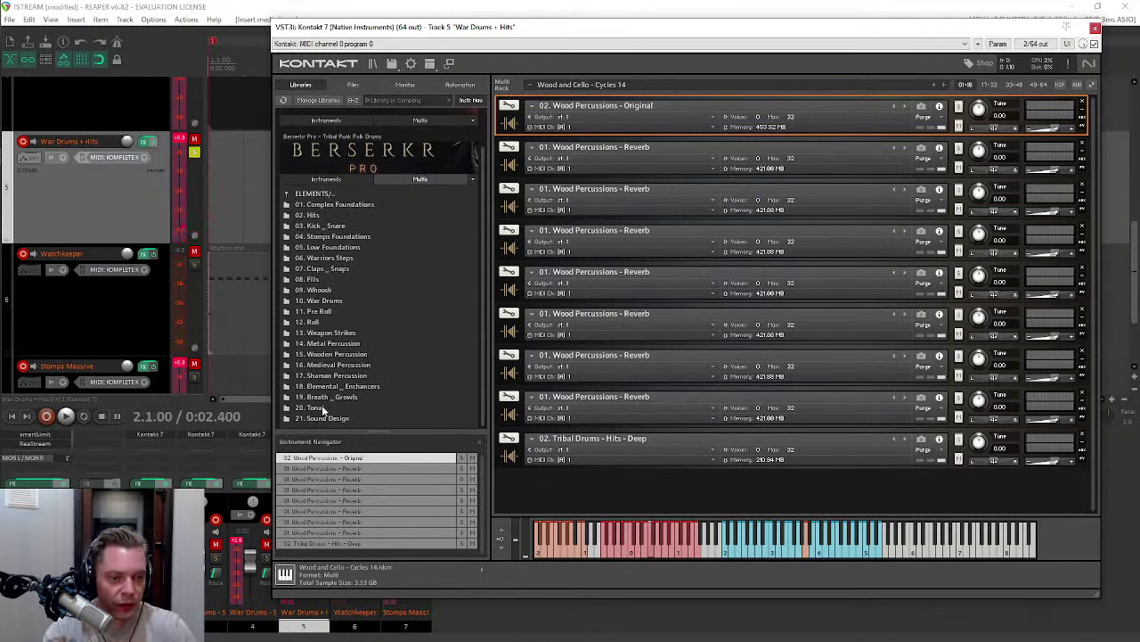
{"action": "double_click", "coordinate": [327, 292]}
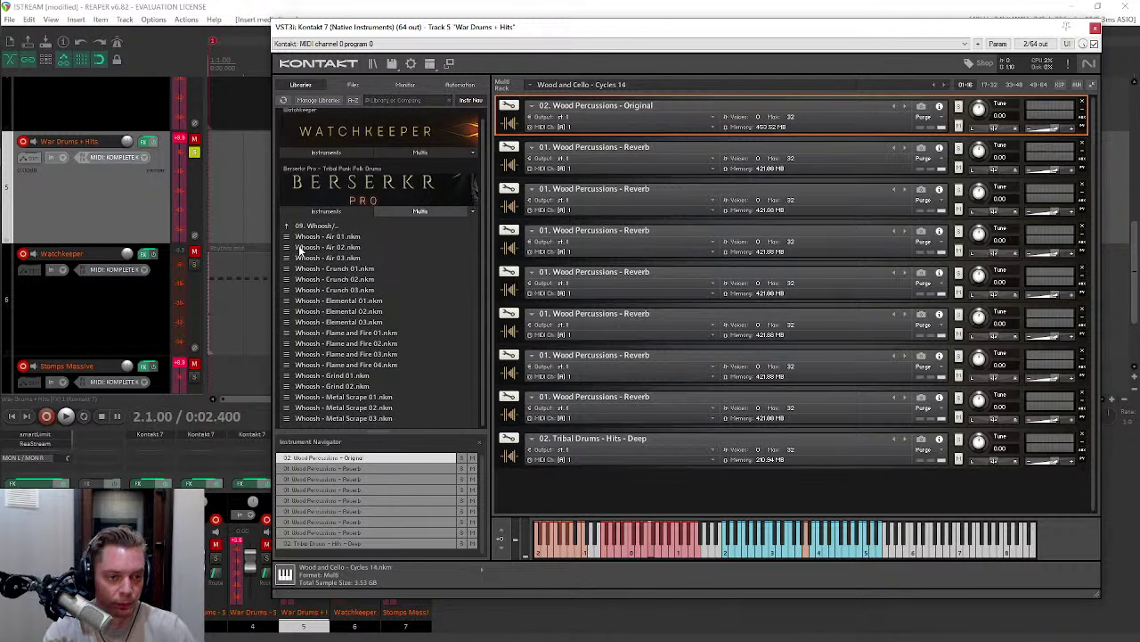
{"action": "left_click", "coordinate": [300, 247]}
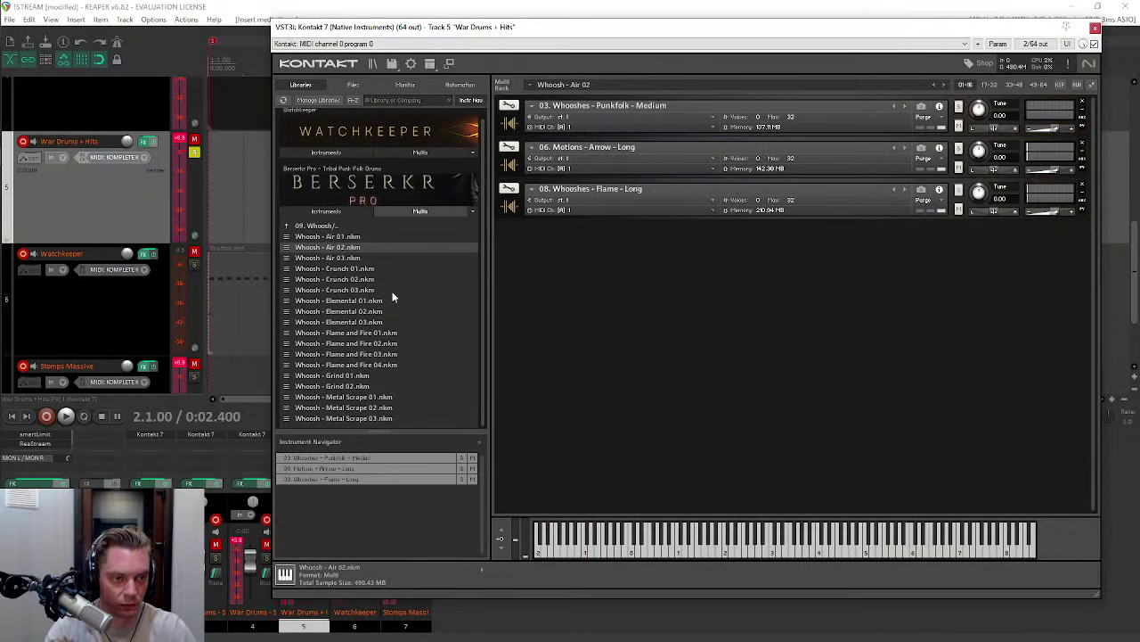
{"action": "left_click", "coordinate": [317, 290]}
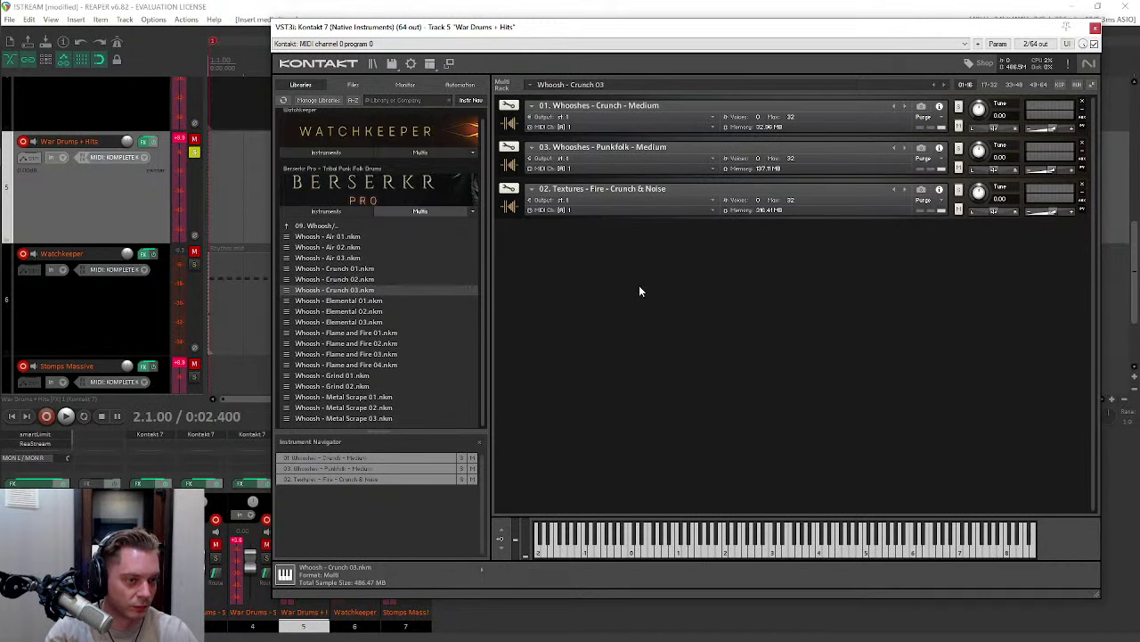
{"action": "double_click", "coordinate": [328, 332]}
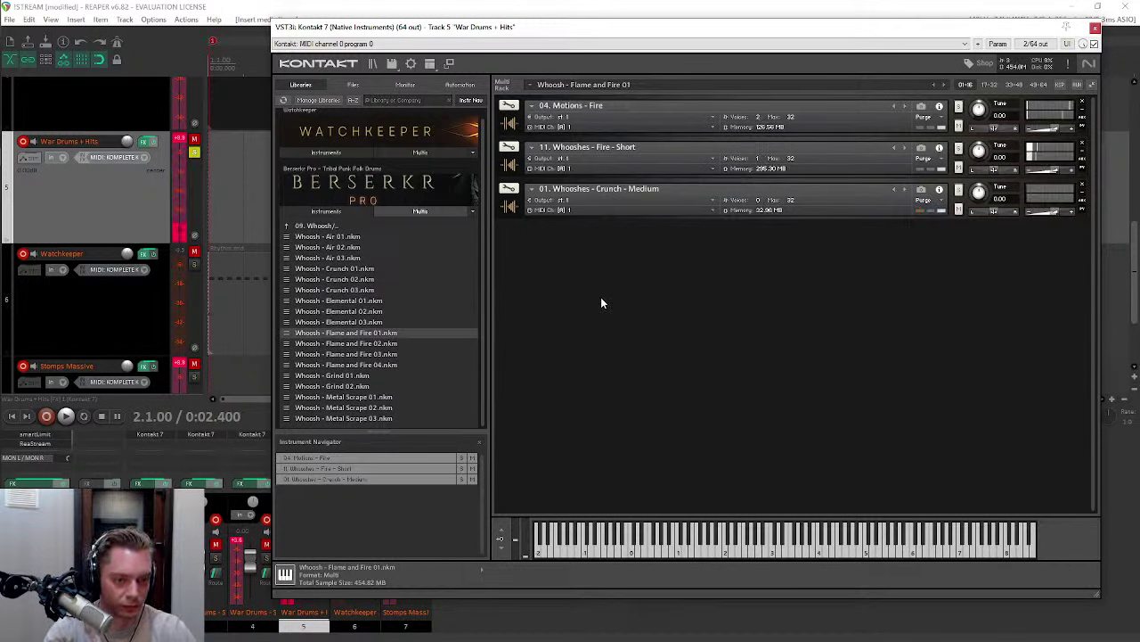
Step: Open the 20. Tonal folder and load and audition Cello - Pulse Rhythm 04 - 90bpm - D and Pulse Rhythm 08 - 100bpm - D
{"action": "double_click", "coordinate": [349, 226]}
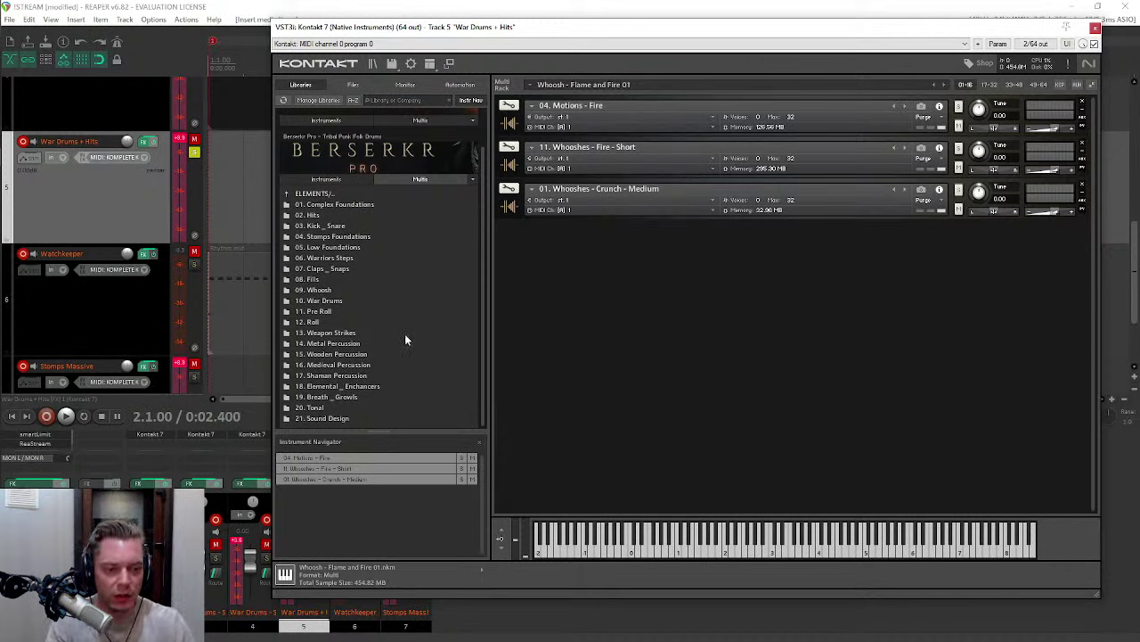
{"action": "double_click", "coordinate": [315, 407]}
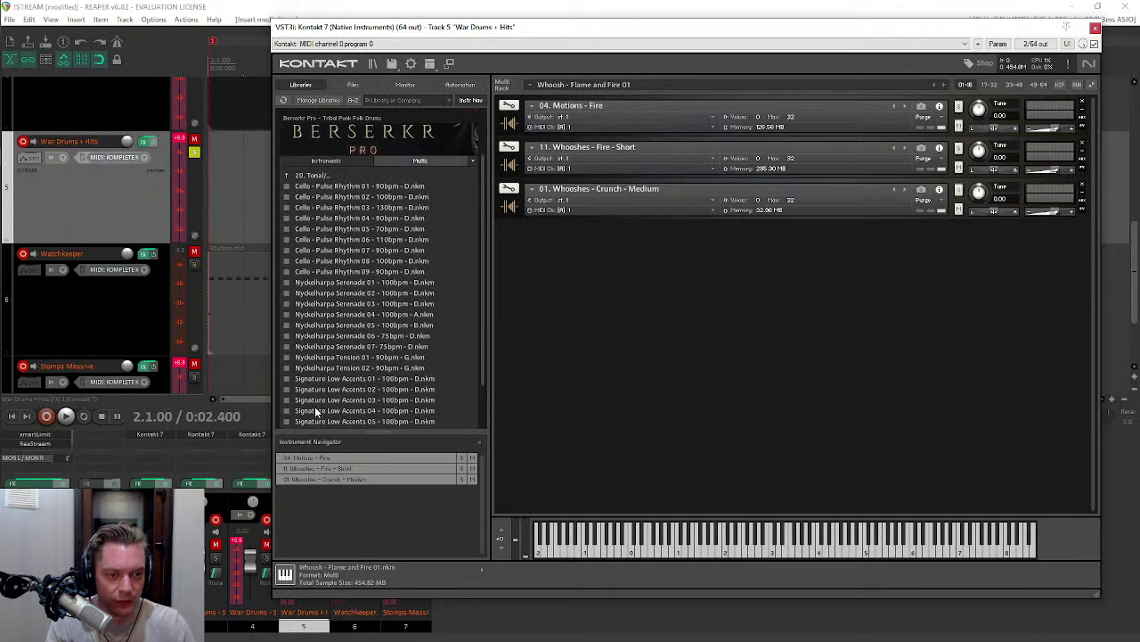
{"action": "left_click_drag", "start_coordinate": [314, 220], "coordinate": [651, 124]}
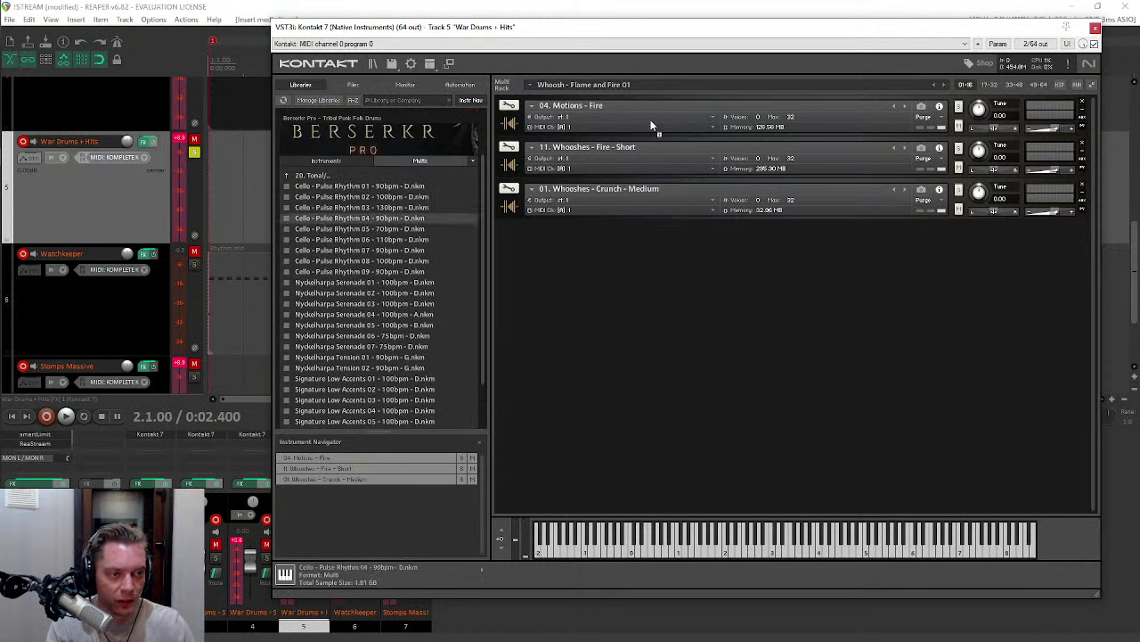
{"action": "left_click_drag", "start_coordinate": [516, 351], "coordinate": [526, 347]}
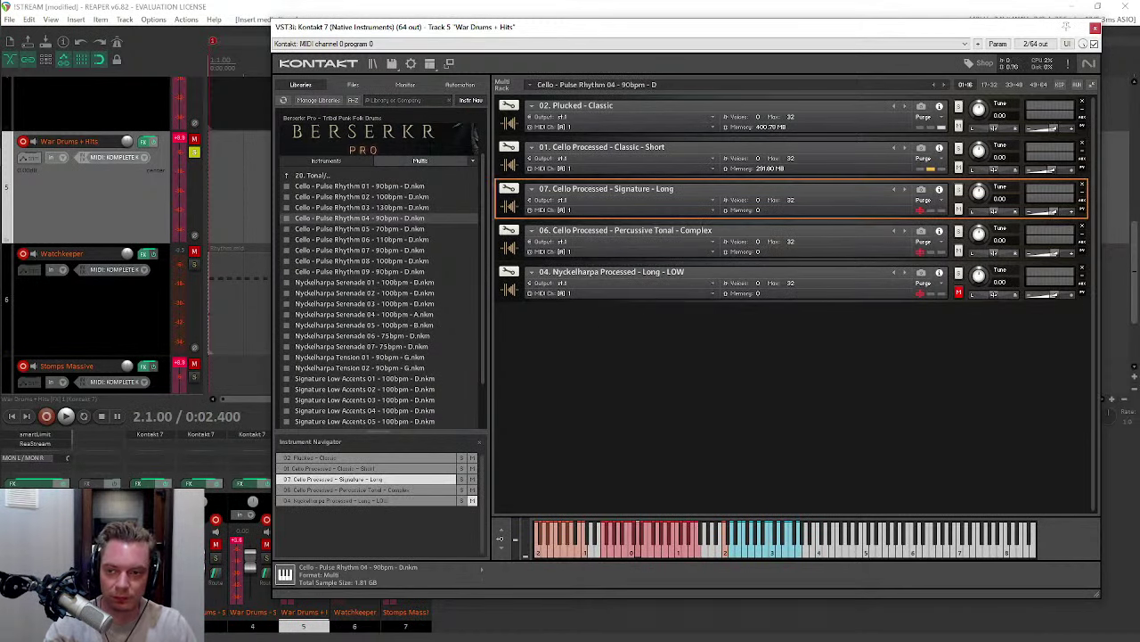
{"action": "left_click", "coordinate": [304, 263]}
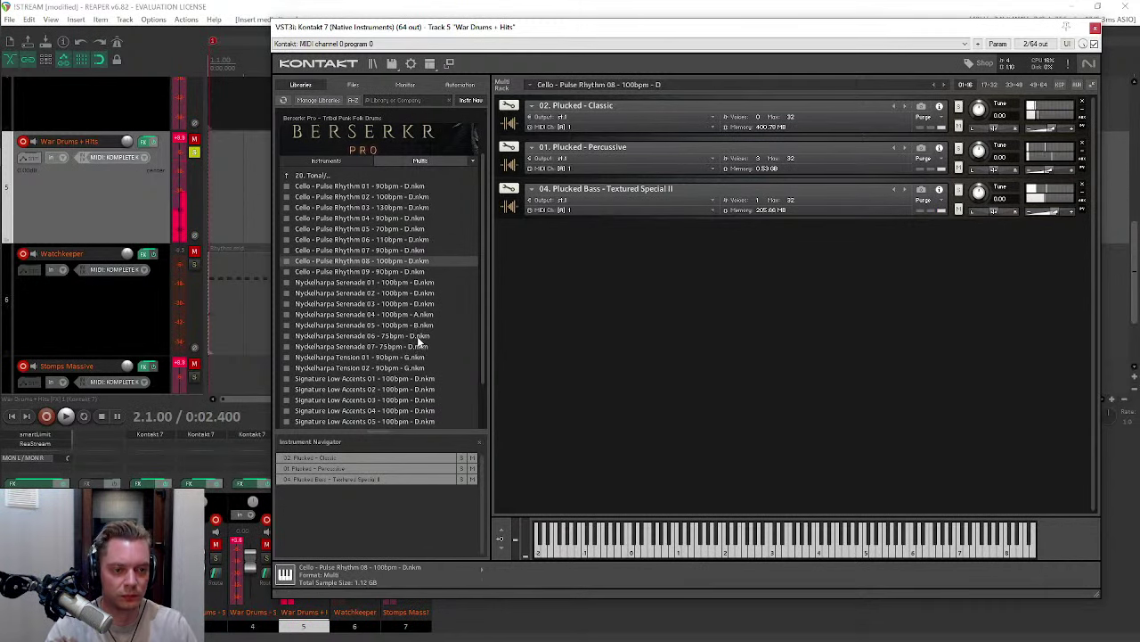
Step: Load and audition the tonal multis Nyckelharpa Serenade 03, Signature Low Accents 01 and Signature Low Accents 06, all 100bpm in D
{"action": "left_click", "coordinate": [304, 303]}
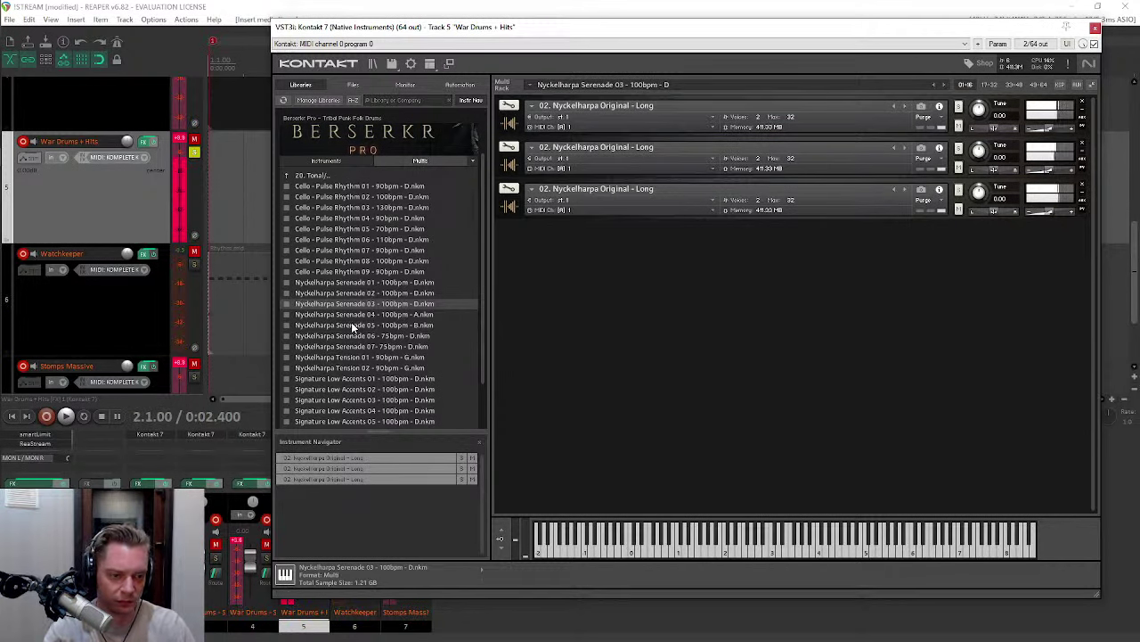
{"action": "left_click", "coordinate": [336, 378]}
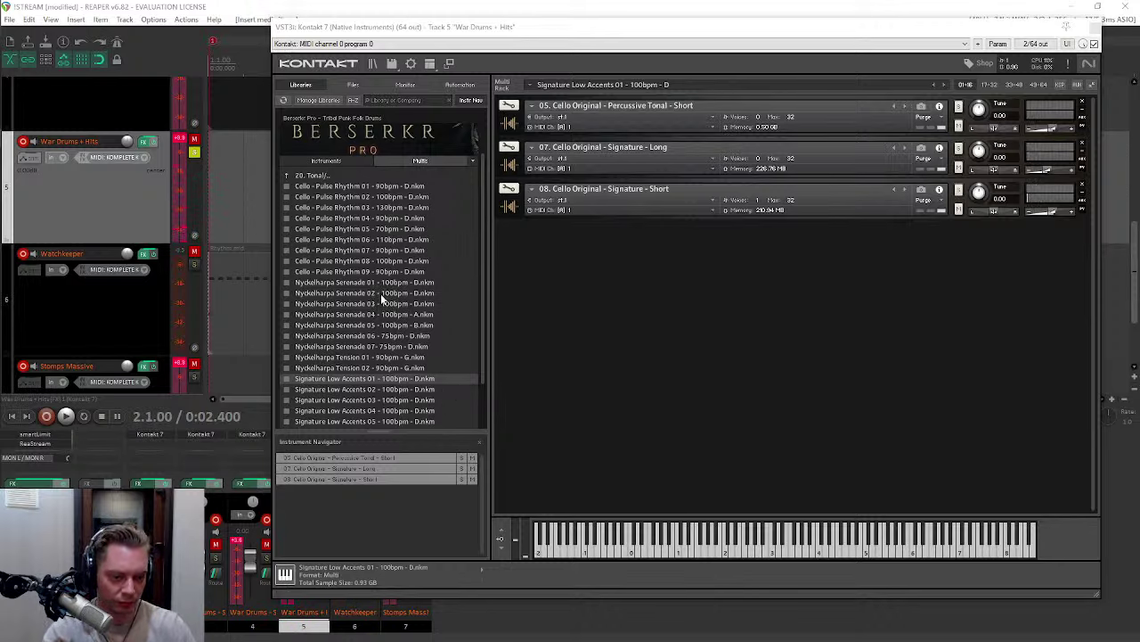
{"action": "scroll", "coordinate": [343, 368], "scroll_direction": "down", "scroll_amount": 2}
{"action": "left_click_drag", "start_coordinate": [344, 371], "coordinate": [481, 373]}
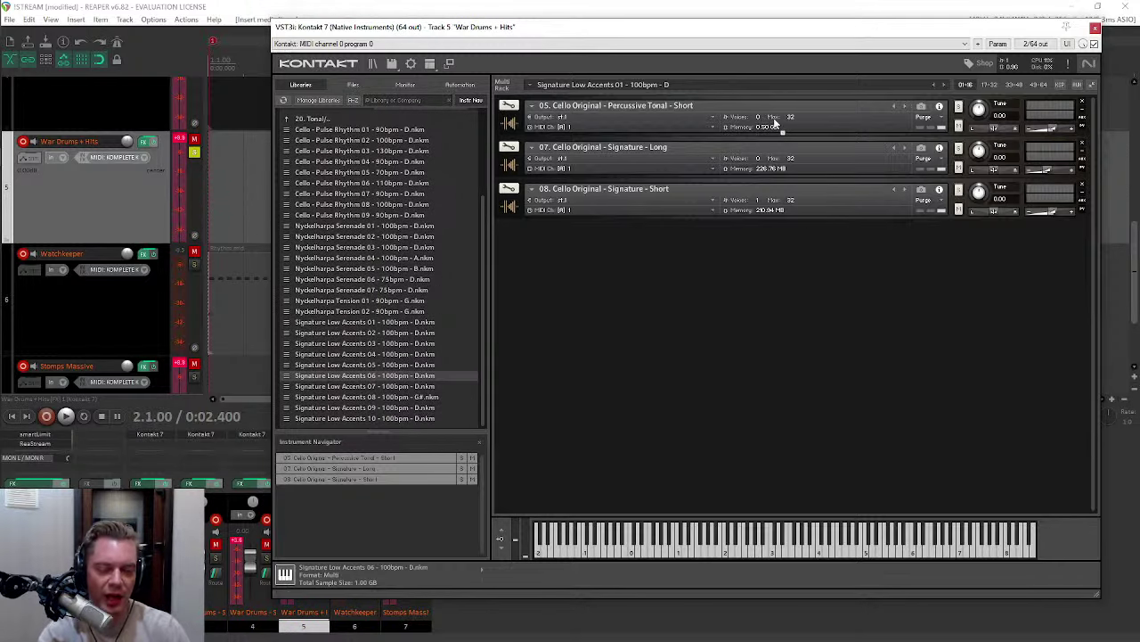
{"action": "left_click_drag", "start_coordinate": [775, 123], "coordinate": [774, 125]}
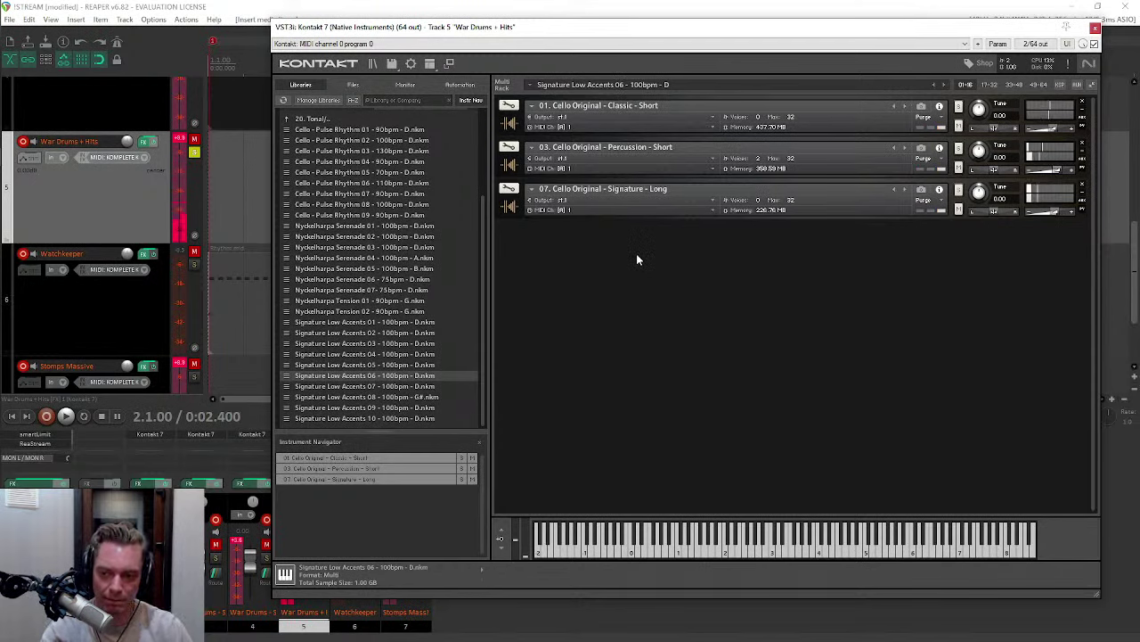
Step: Open the 13. Weapon Strikes folder and load and audition Weapon Strikes - Basic 02, Basic 05 and Full 01 in turn
{"action": "left_click", "coordinate": [311, 120]}
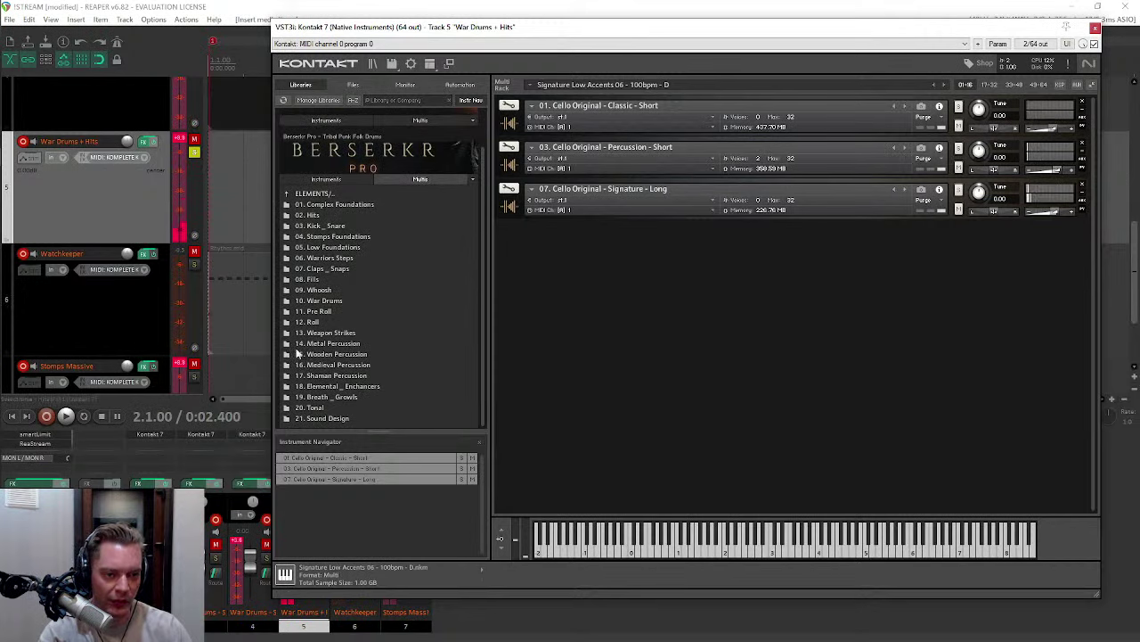
{"action": "left_click", "coordinate": [322, 332]}
{"action": "left_click", "coordinate": [311, 258]}
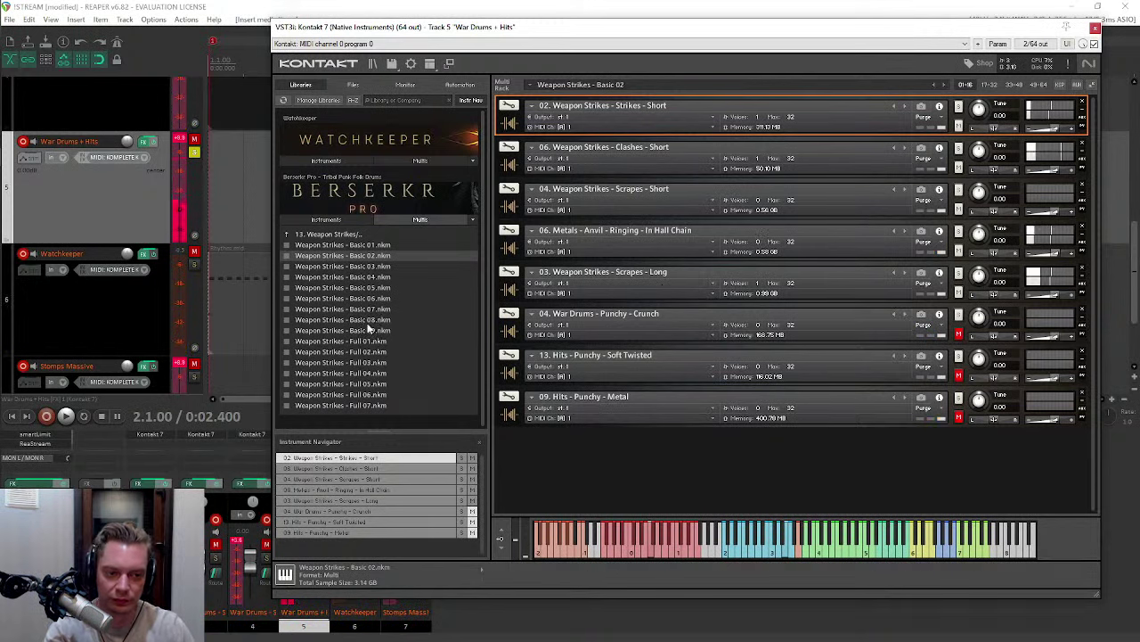
{"action": "left_click", "coordinate": [339, 287]}
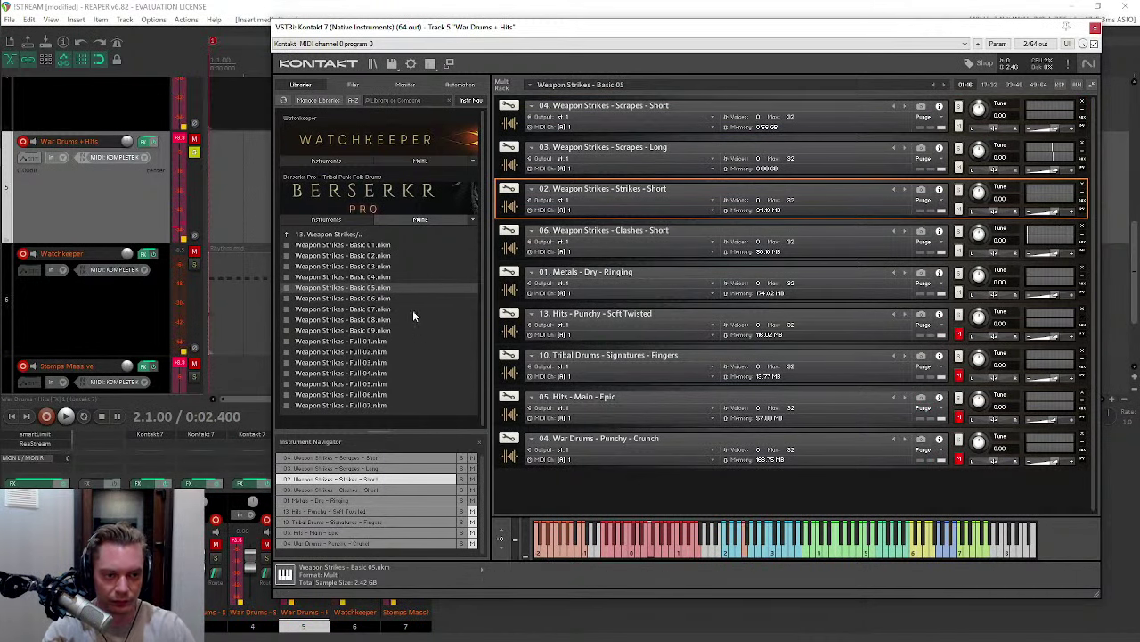
{"action": "left_click", "coordinate": [305, 342]}
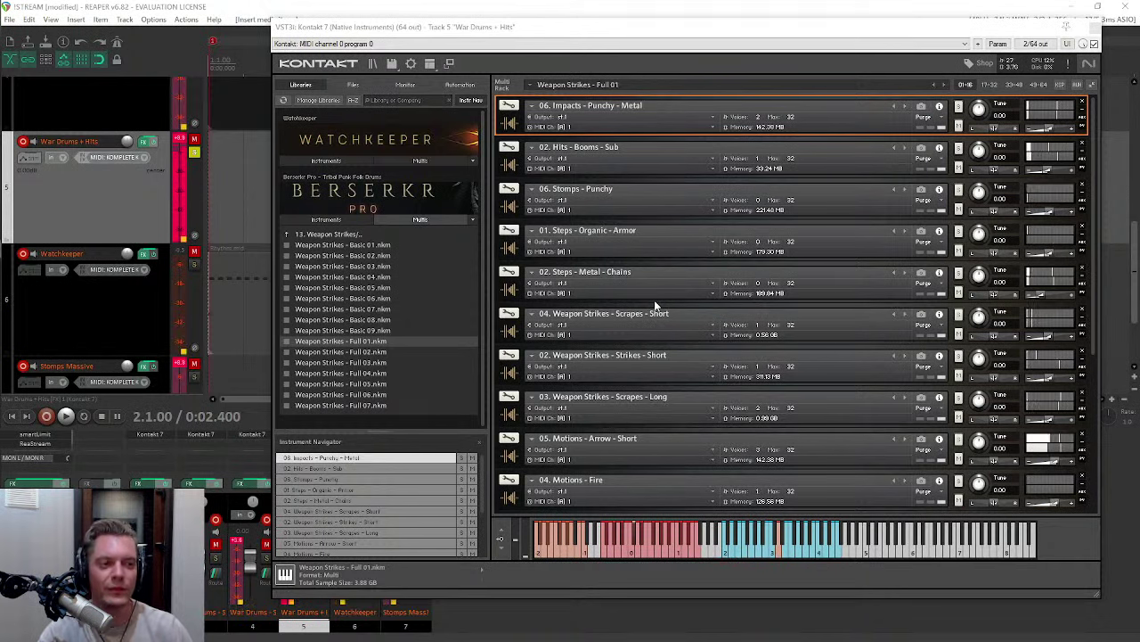
Step: Open the 19. Breath _ Growls folder and load and audition Breath and Growls 04 and Breath Simple 05
{"action": "double_click", "coordinate": [384, 235]}
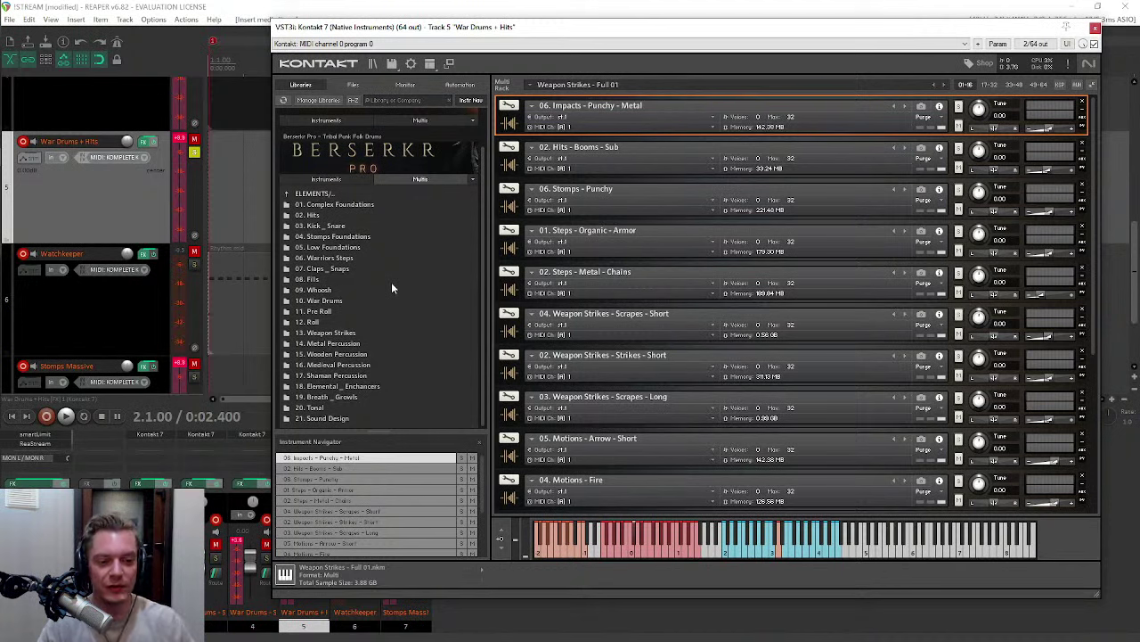
{"action": "double_click", "coordinate": [333, 397]}
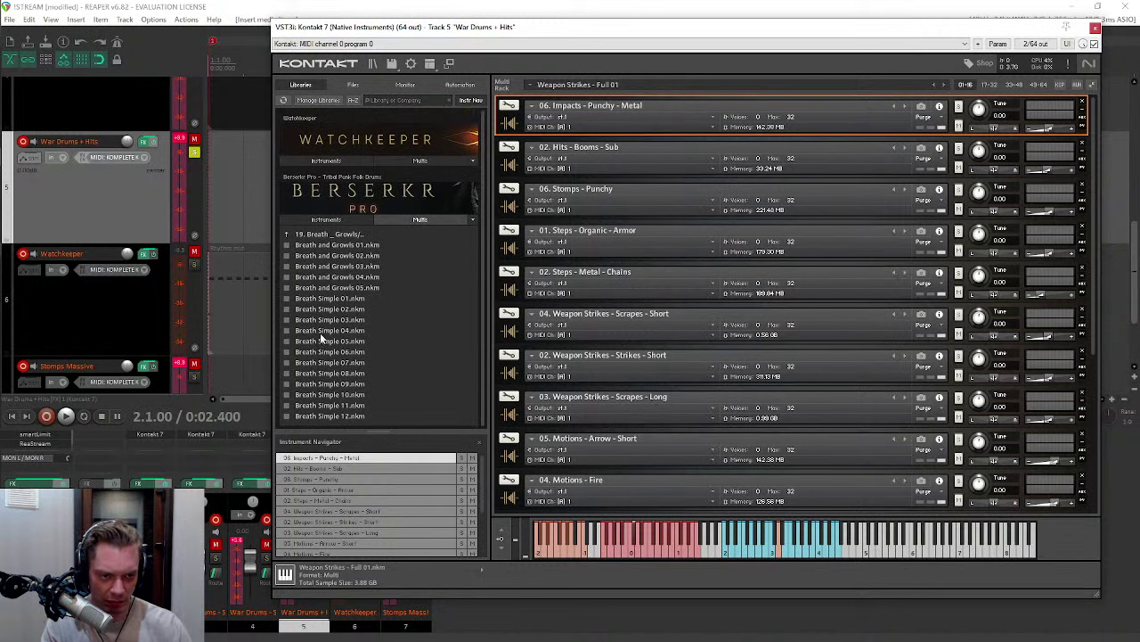
{"action": "left_click", "coordinate": [294, 276]}
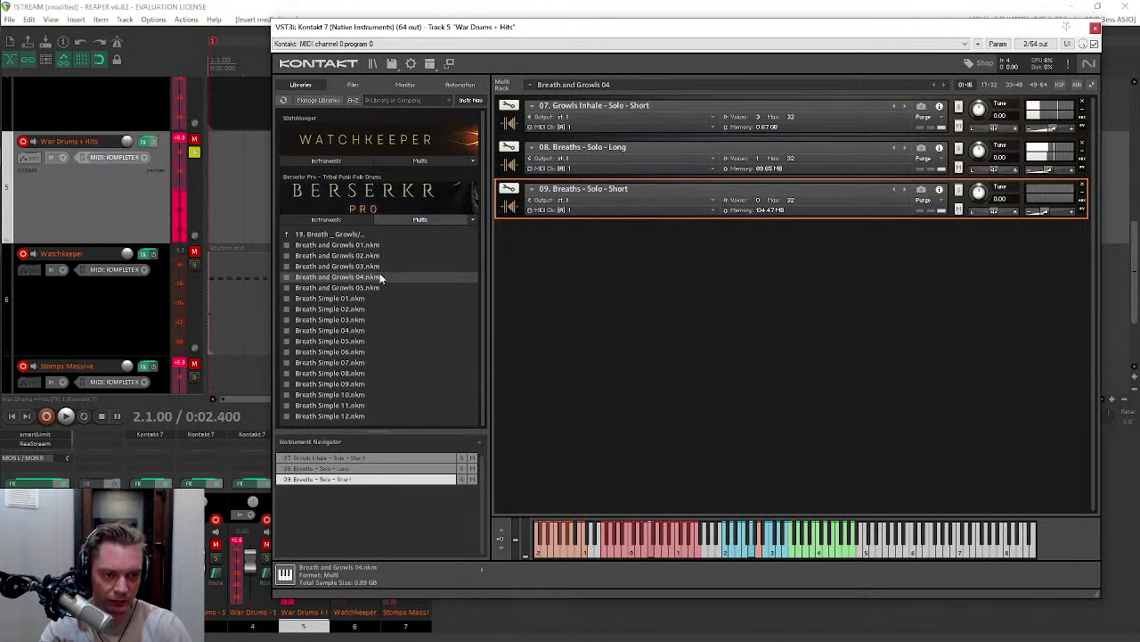
{"action": "left_click", "coordinate": [329, 340]}
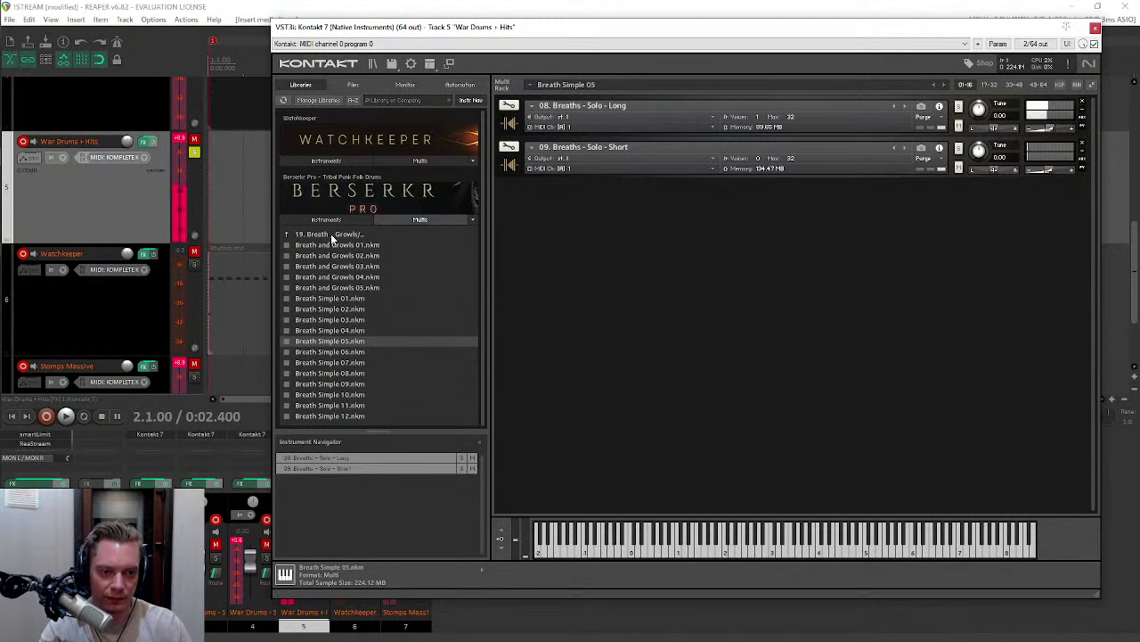
Step: Open the 17. Shaman Percussion folder and load and audition Shaman Percussion 03, 07 and 13 in turn
{"action": "left_click", "coordinate": [330, 235]}
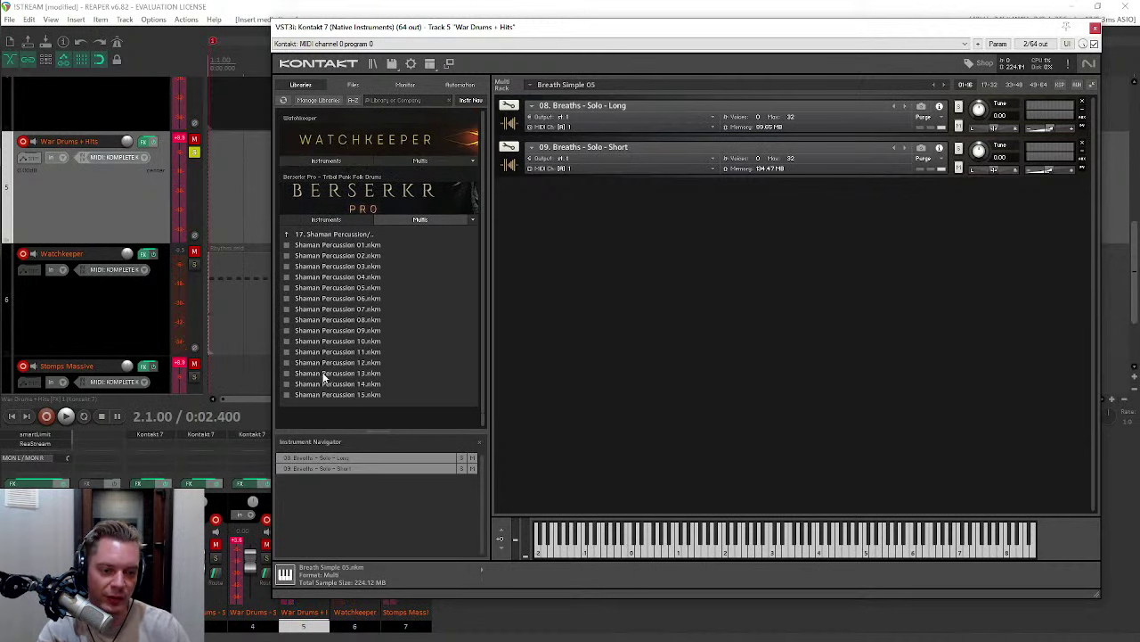
{"action": "left_click", "coordinate": [328, 376]}
{"action": "left_click", "coordinate": [314, 267]}
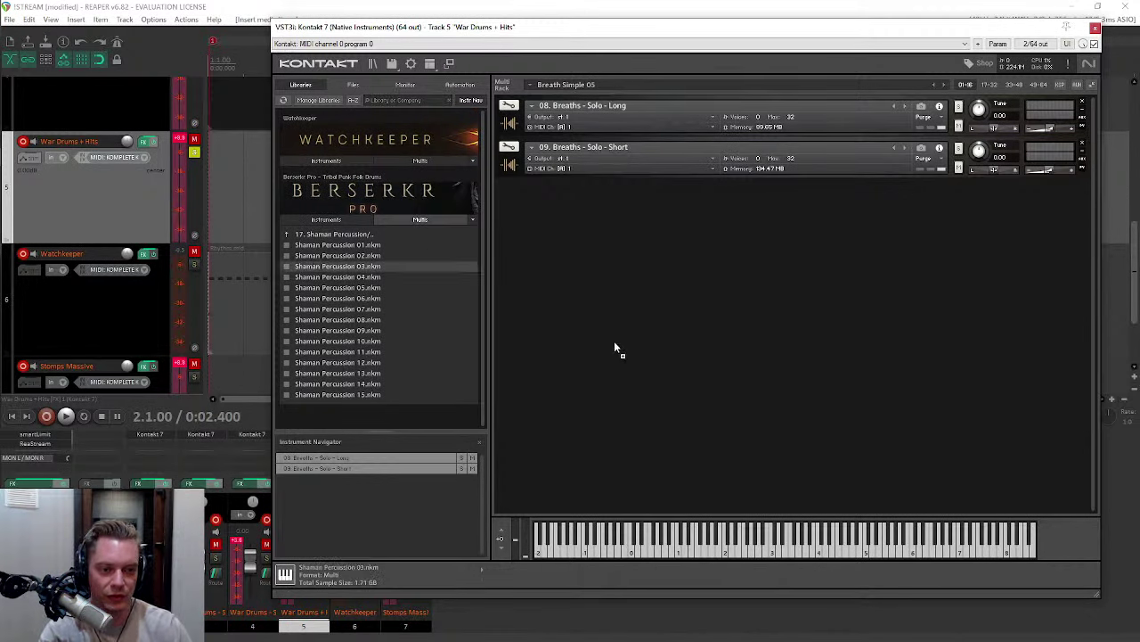
{"action": "left_click_drag", "start_coordinate": [565, 330], "coordinate": [572, 318]}
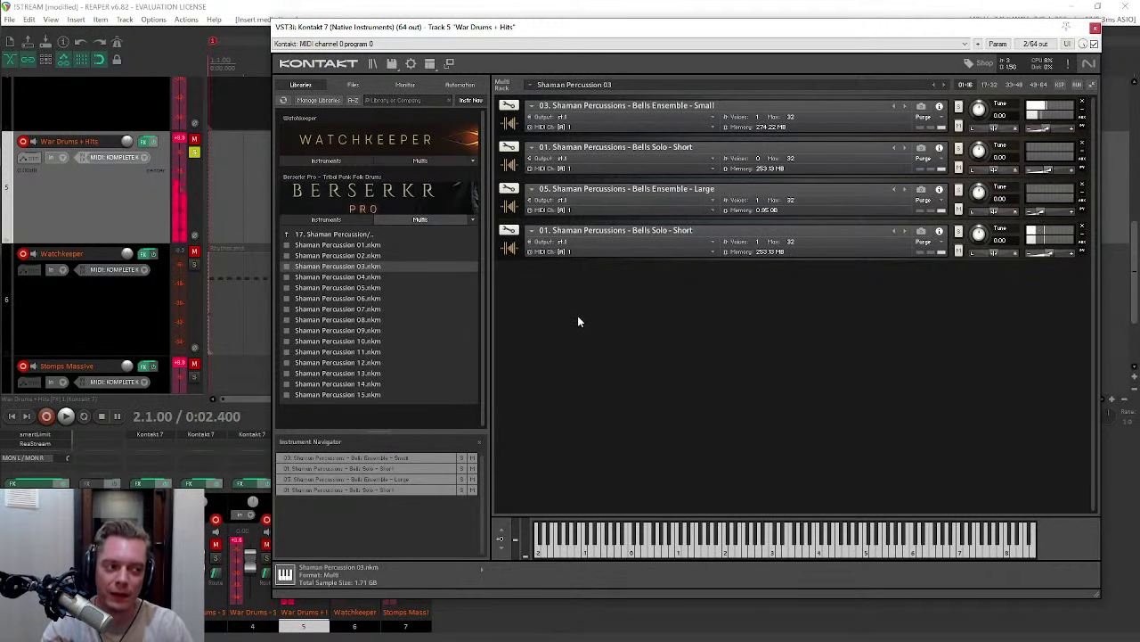
{"action": "left_click", "coordinate": [323, 309]}
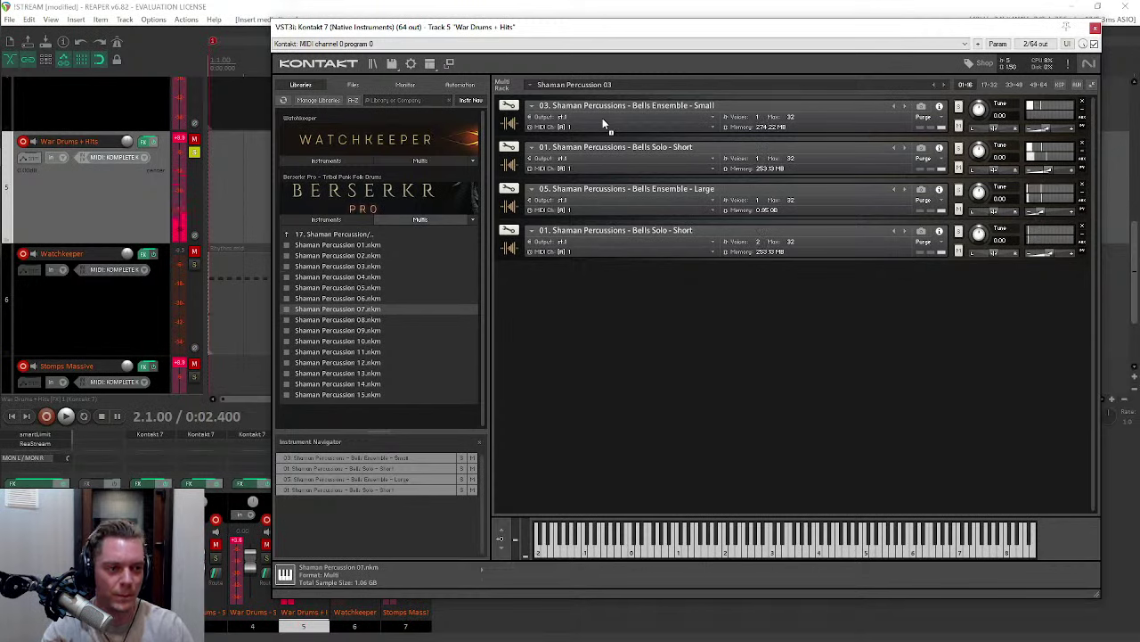
{"action": "left_click_drag", "start_coordinate": [592, 379], "coordinate": [587, 306]}
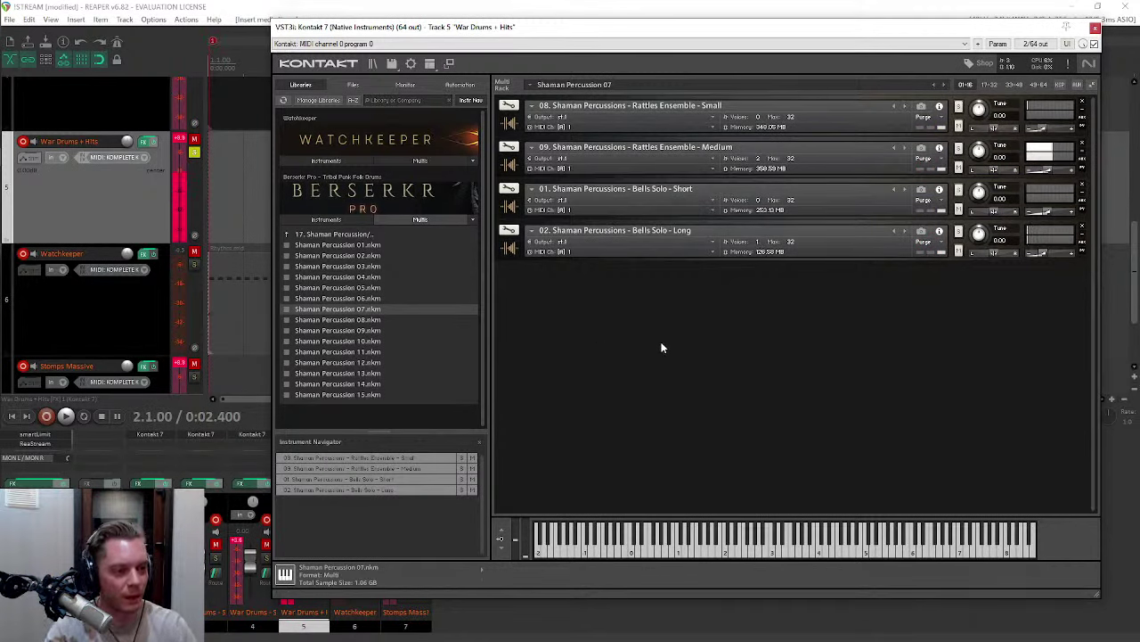
{"action": "left_click", "coordinate": [327, 374]}
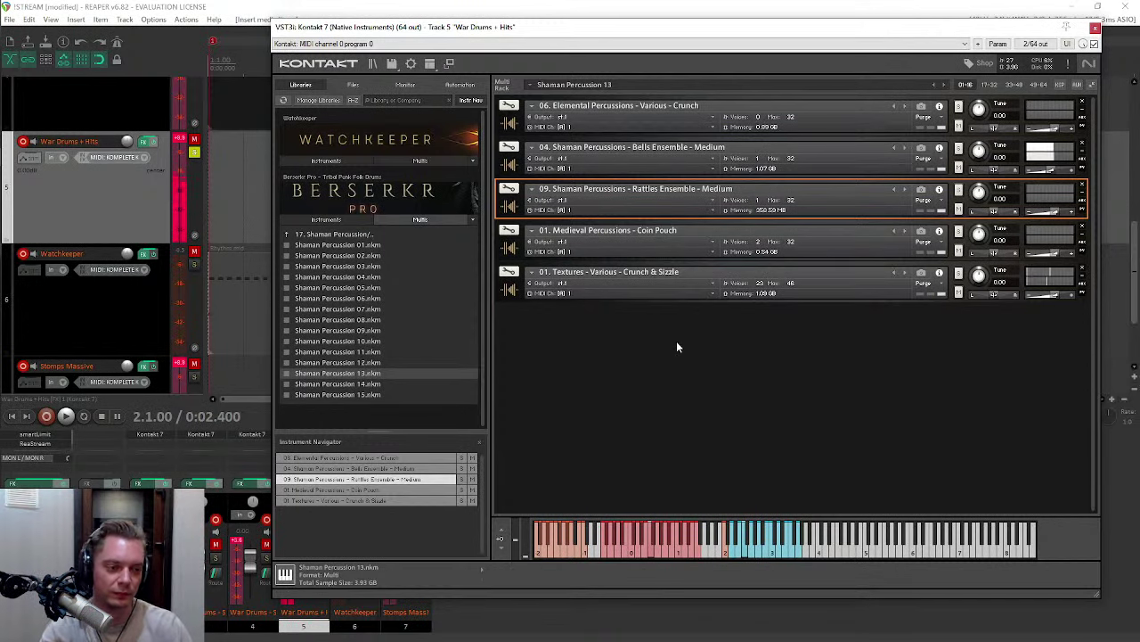
Step: Return to the ELEMENTS folder list, then show the multi script editor on its Sequencer page
{"action": "left_click", "coordinate": [325, 233]}
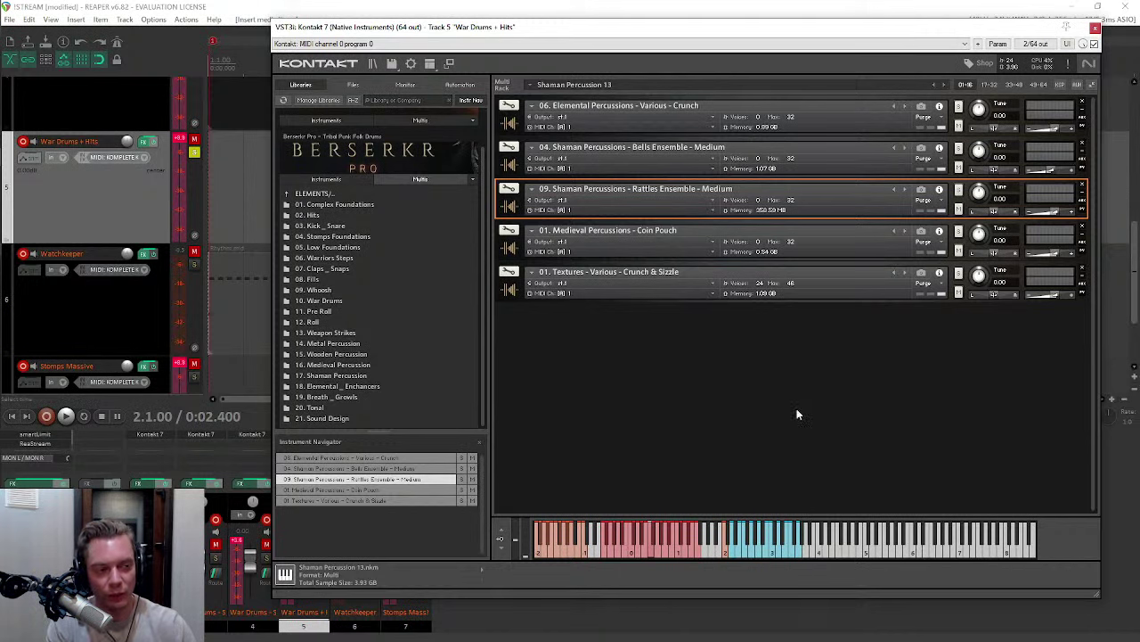
{"action": "left_click", "coordinate": [1061, 85]}
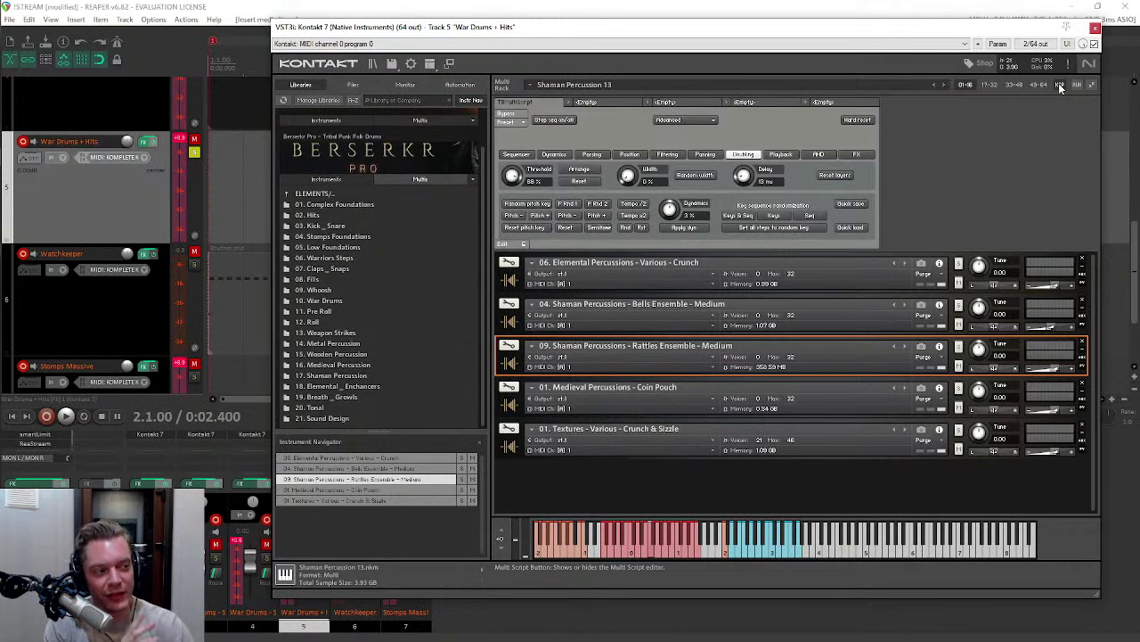
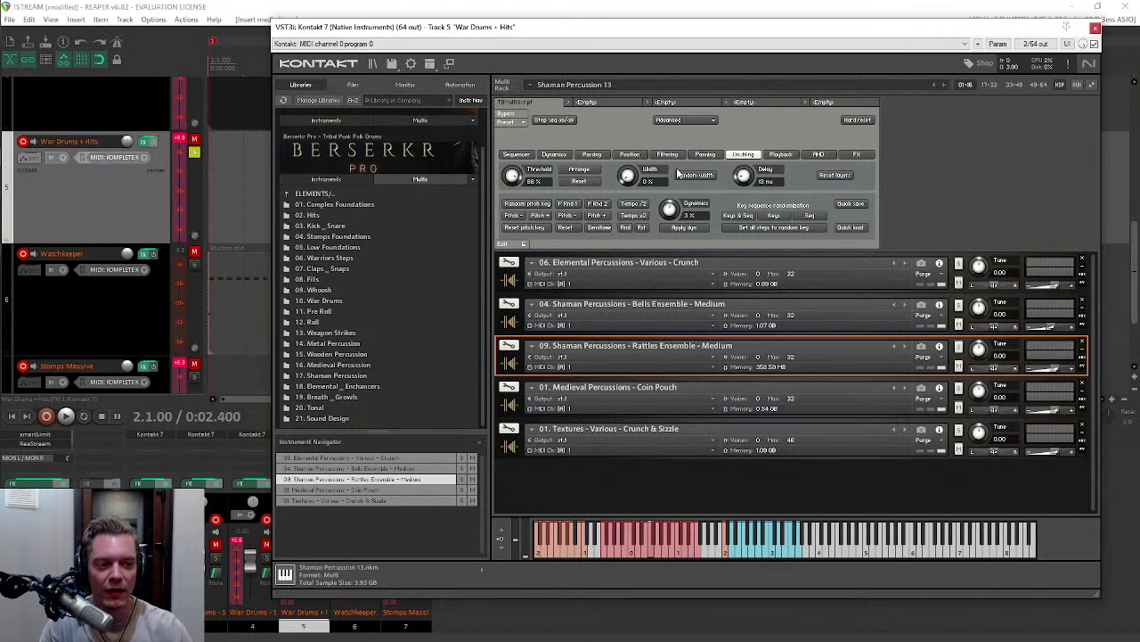
{"action": "left_click", "coordinate": [516, 155]}
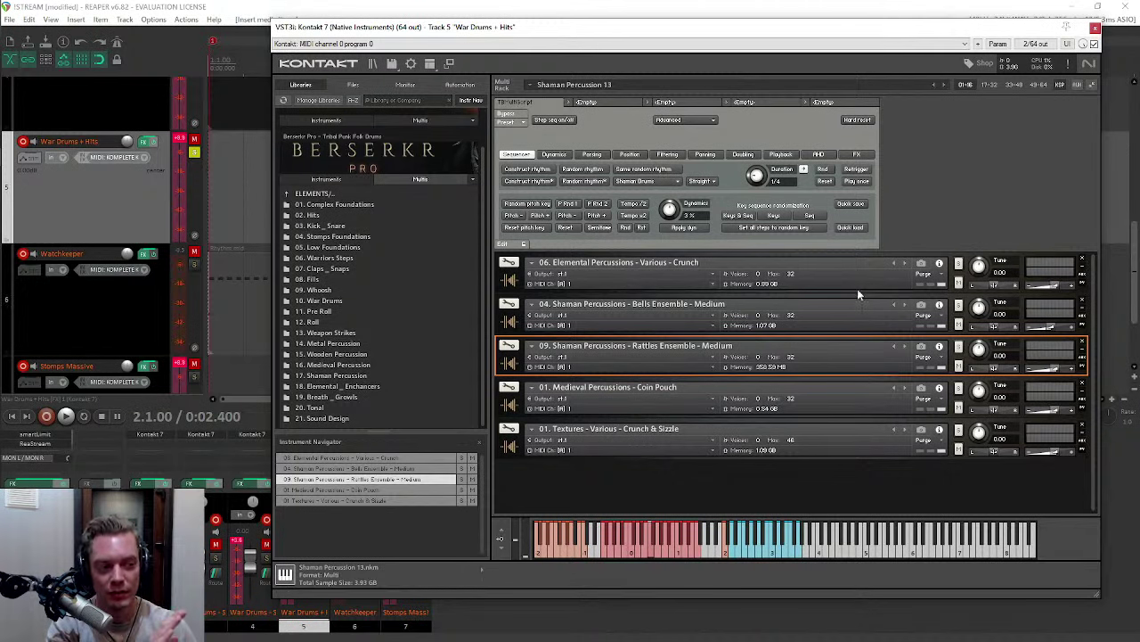
Step: Remove all five Shaman Percussion 13 instruments from the multi rack
{"action": "left_click", "coordinate": [1083, 259]}
{"action": "left_click", "coordinate": [1082, 260]}
{"action": "left_click", "coordinate": [1083, 259]}
{"action": "left_click", "coordinate": [1082, 259]}
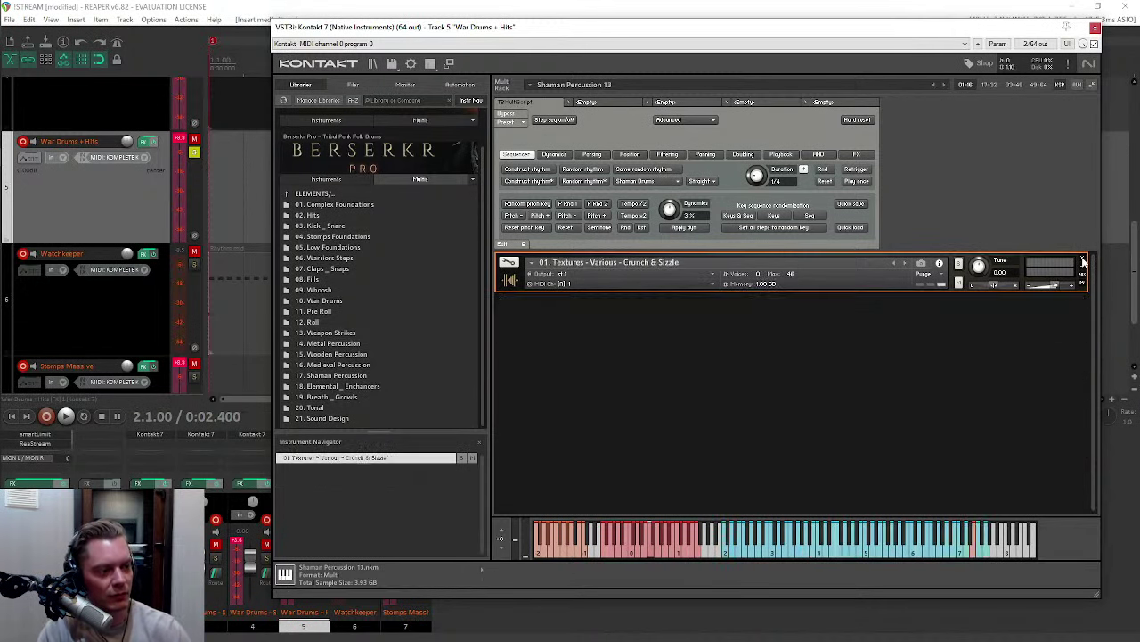
{"action": "left_click", "coordinate": [1082, 259]}
Step: Browse Berserkr Pro's instruments to 03. War Drums and load Punchy instruments 01 Textile through 04 Crunch together
{"action": "left_click", "coordinate": [315, 177]}
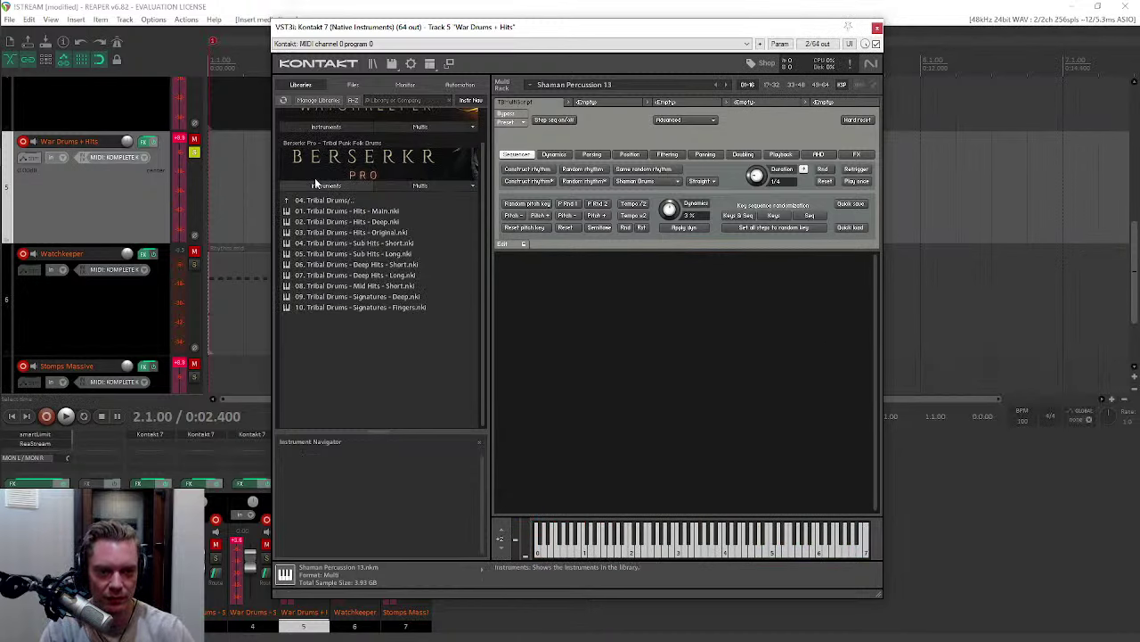
{"action": "left_click", "coordinate": [314, 234]}
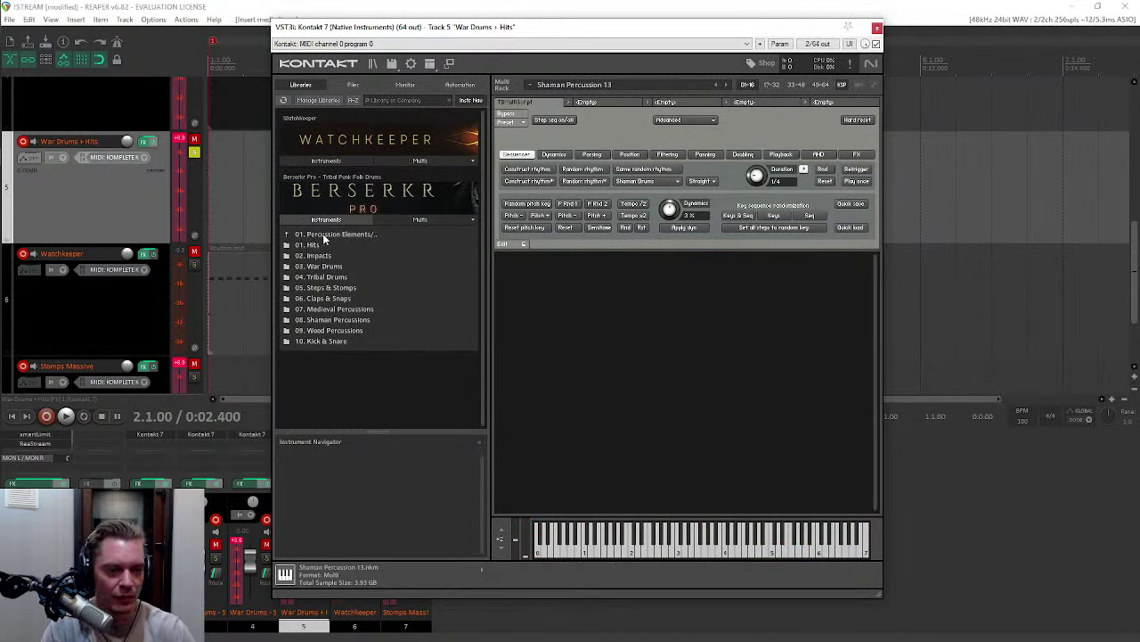
{"action": "left_click", "coordinate": [332, 266]}
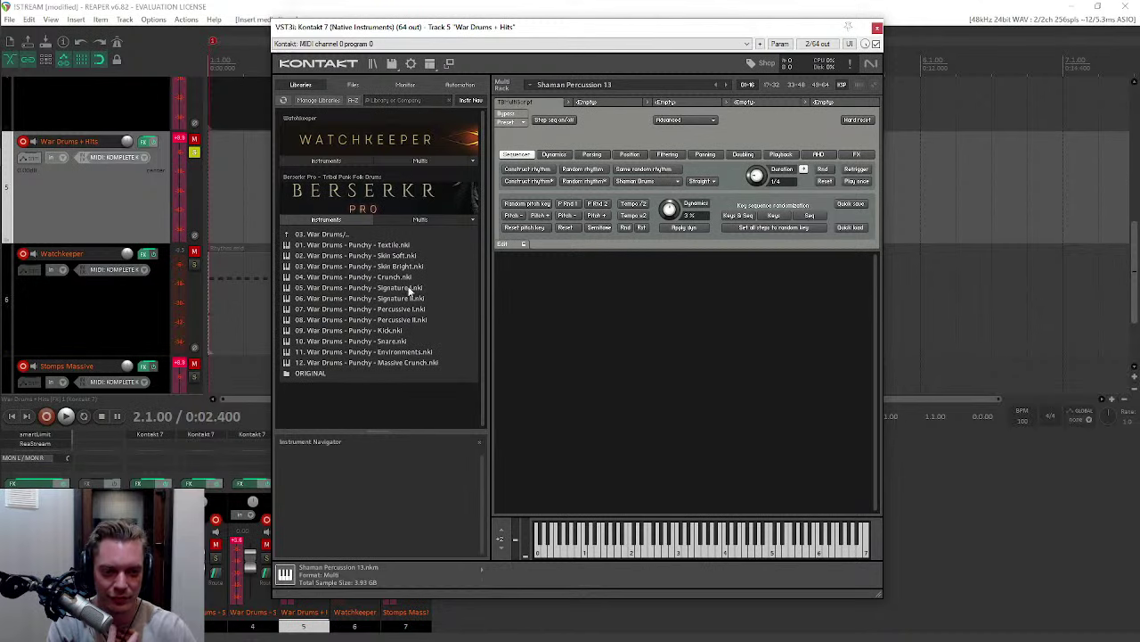
{"action": "left_click", "coordinate": [381, 246]}
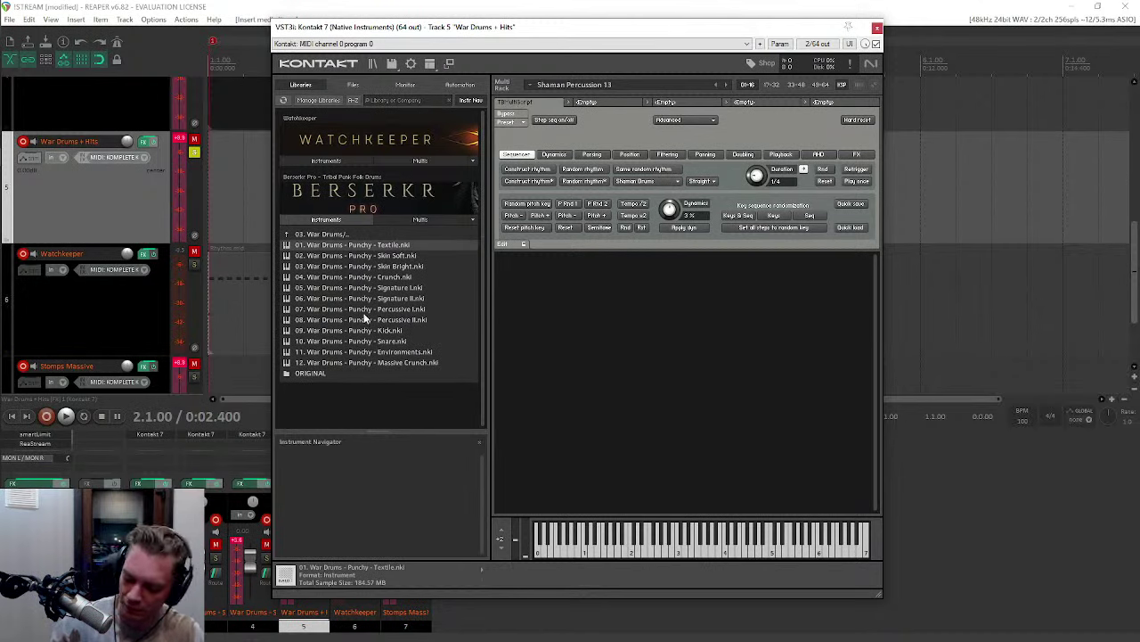
{"action": "left_click", "coordinate": [350, 278], "text": "shift"}
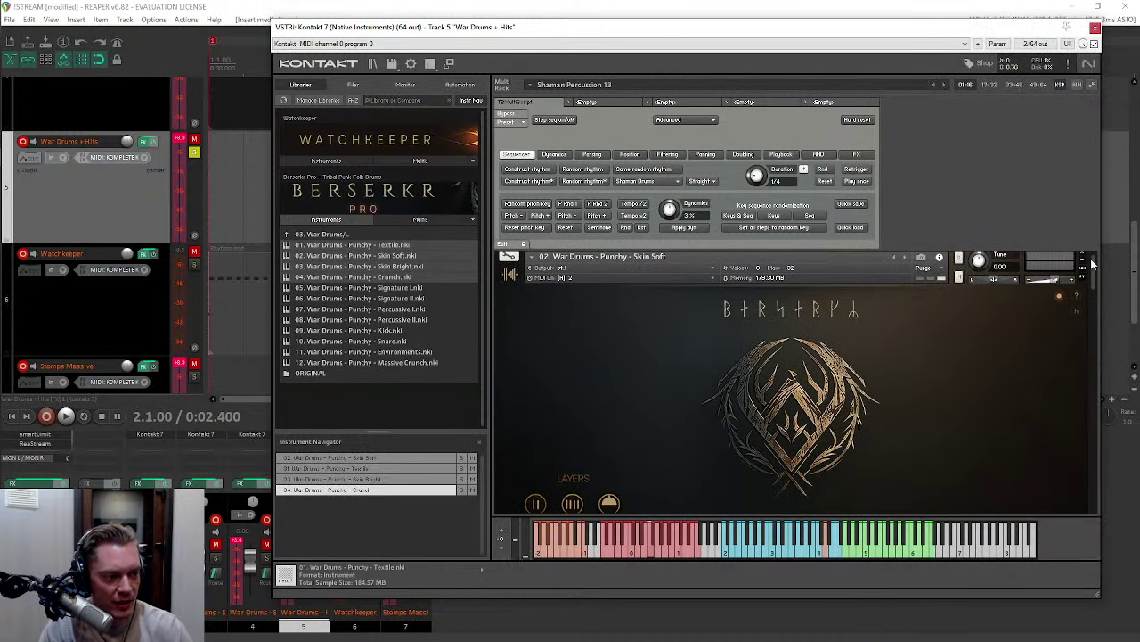
Step: Set the MIDI channel of War Drums - Punchy - Skin Soft and Skin Bright to Port A channel 1
{"action": "left_click", "coordinate": [718, 282]}
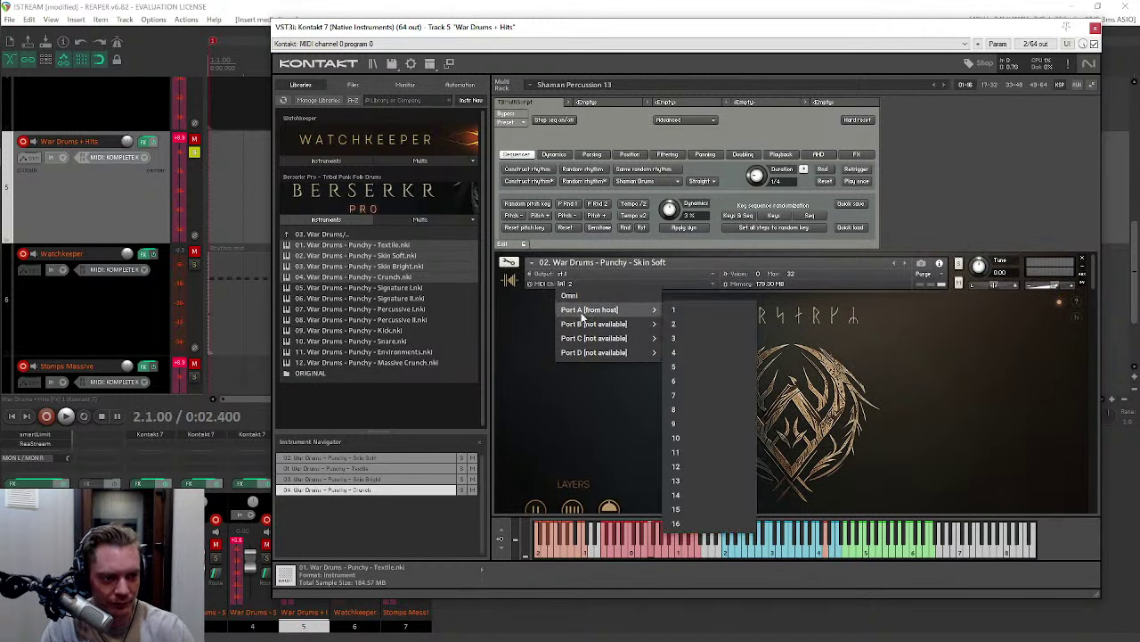
{"action": "left_click", "coordinate": [685, 310]}
{"action": "scroll", "coordinate": [1089, 326], "scroll_direction": "up", "scroll_amount": 5}
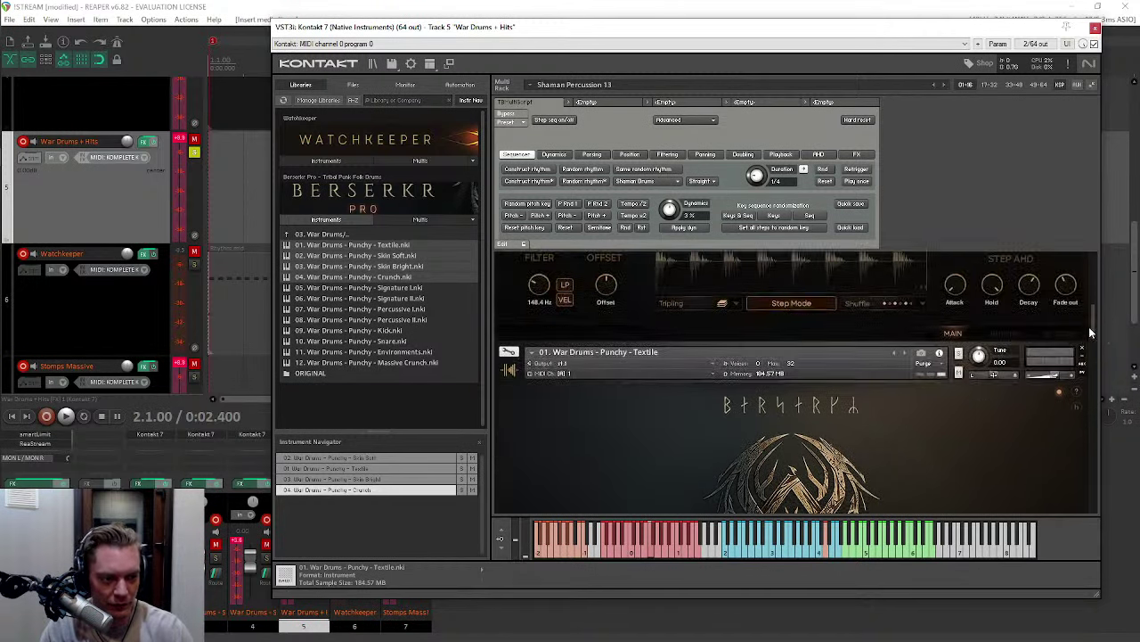
{"action": "scroll", "coordinate": [1092, 354], "scroll_direction": "down", "scroll_amount": 5}
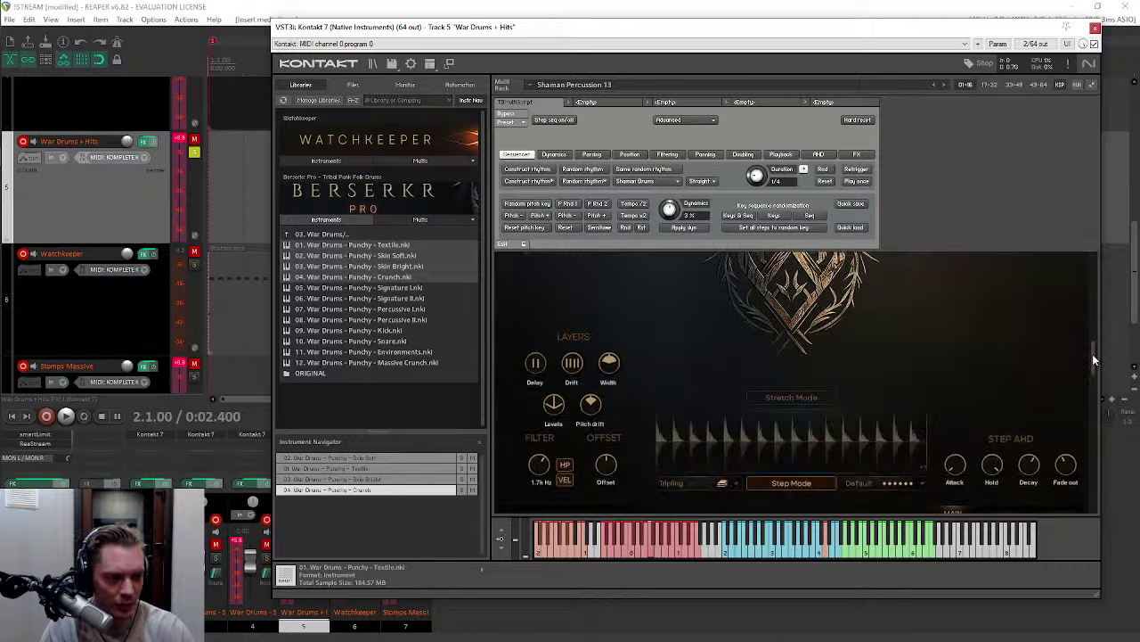
{"action": "left_click", "coordinate": [559, 319]}
{"action": "mouse_move", "coordinate": [625, 343]}
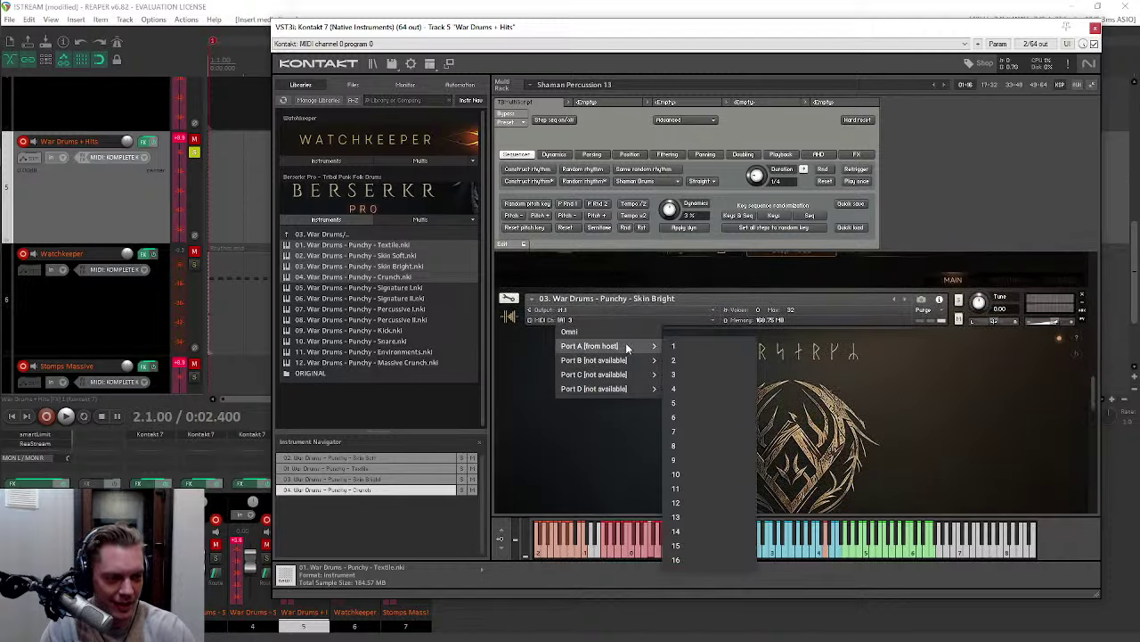
{"action": "left_click", "coordinate": [737, 345]}
Step: Set the MIDI channel of War Drums - Punchy - Crunch to Port A channel 1
{"action": "scroll", "coordinate": [1089, 383], "scroll_direction": "down", "scroll_amount": 5}
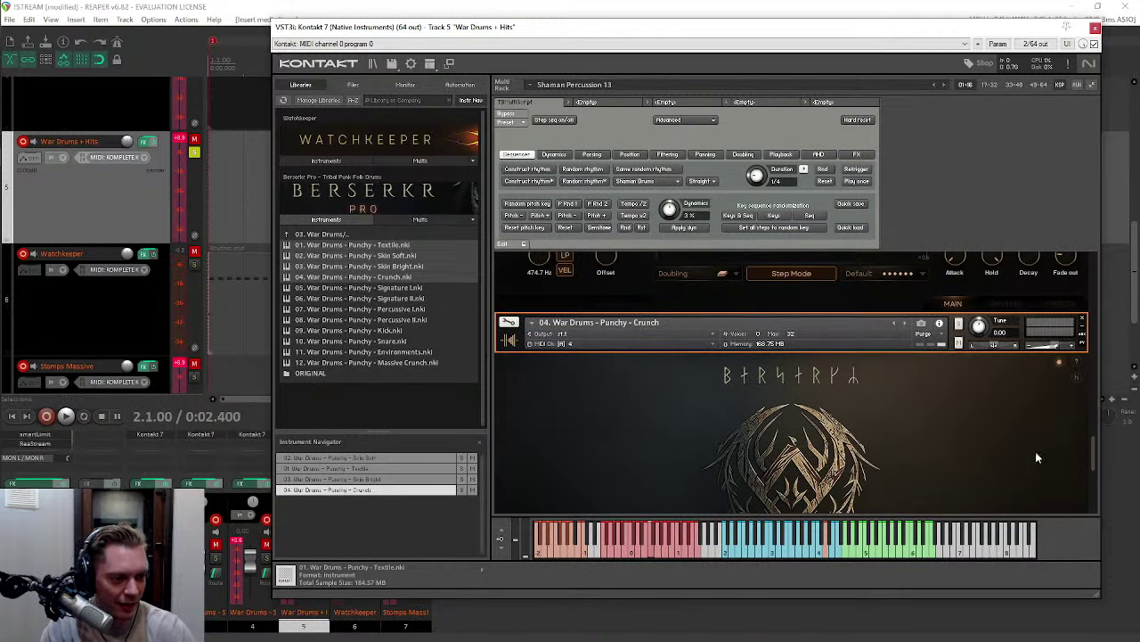
{"action": "left_click", "coordinate": [560, 344]}
{"action": "mouse_move", "coordinate": [621, 370]}
{"action": "left_click", "coordinate": [704, 366]}
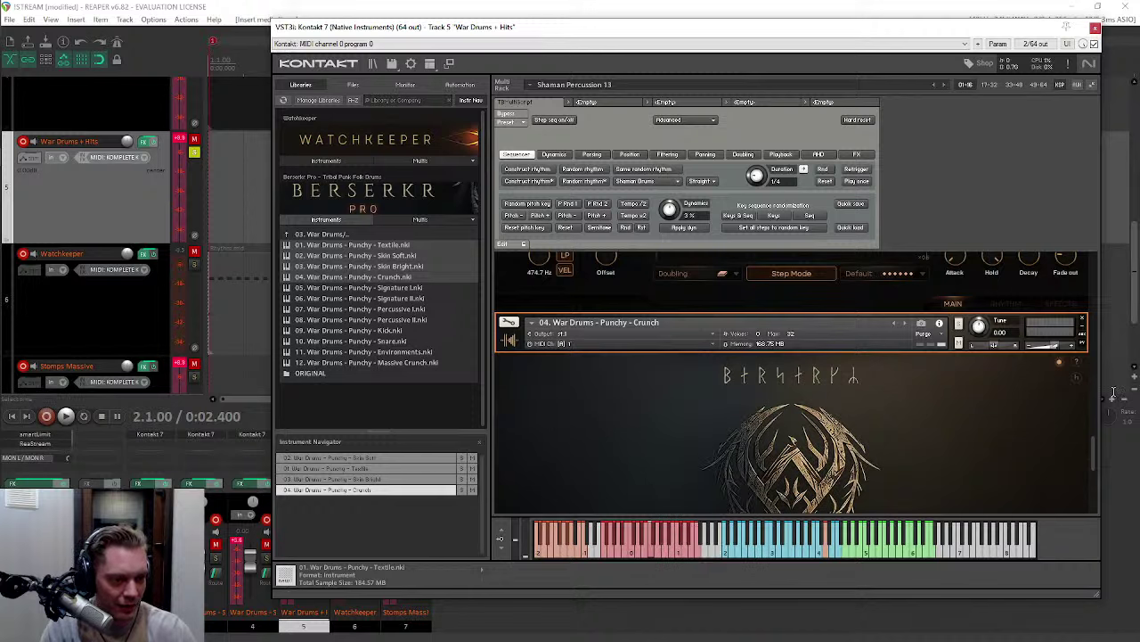
{"action": "scroll", "coordinate": [1096, 489], "scroll_direction": "down", "scroll_amount": 3}
{"action": "left_click_drag", "start_coordinate": [1095, 489], "coordinate": [1093, 256]}
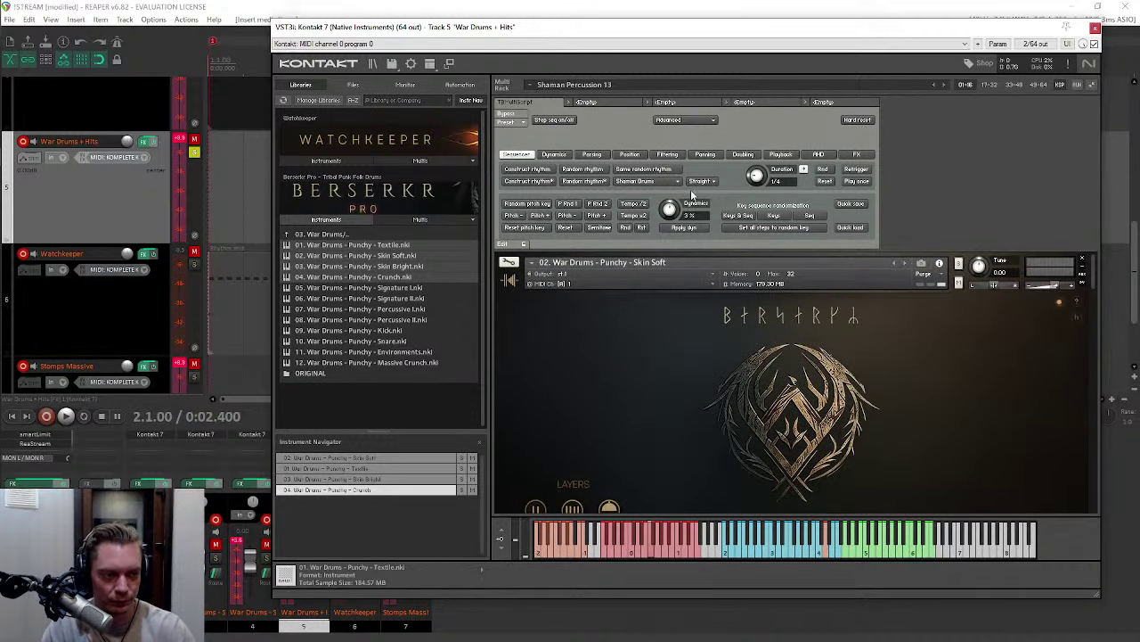
Step: Set the script sequencer's rhythm category to War Drums and show the Rhythm page on the loaded War Drums instruments
{"action": "left_click", "coordinate": [646, 181]}
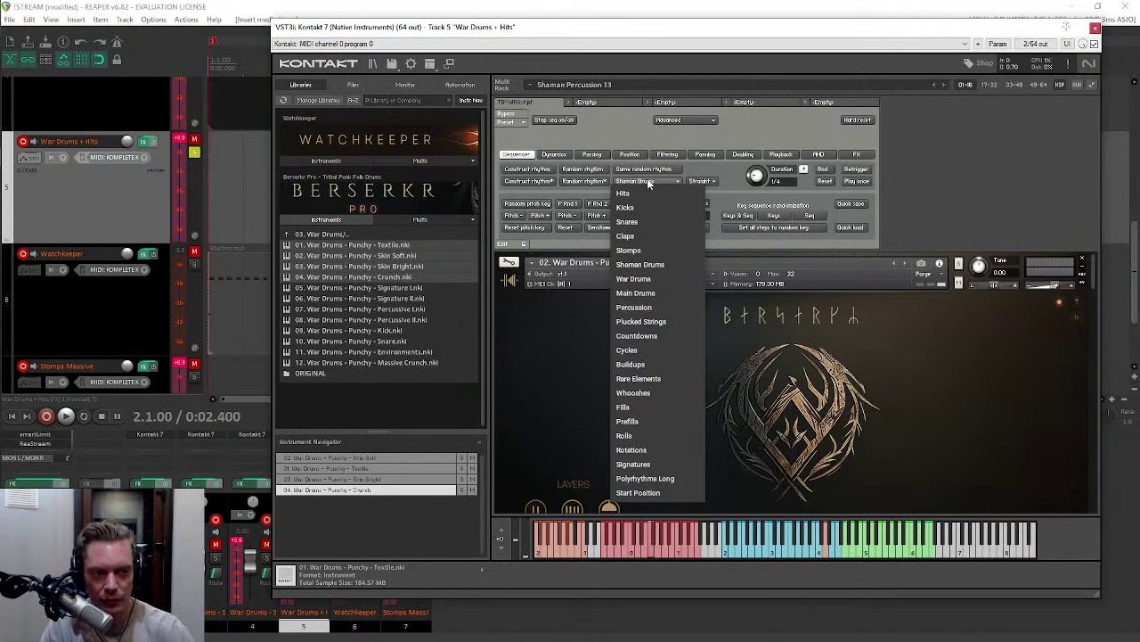
{"action": "left_click", "coordinate": [634, 278]}
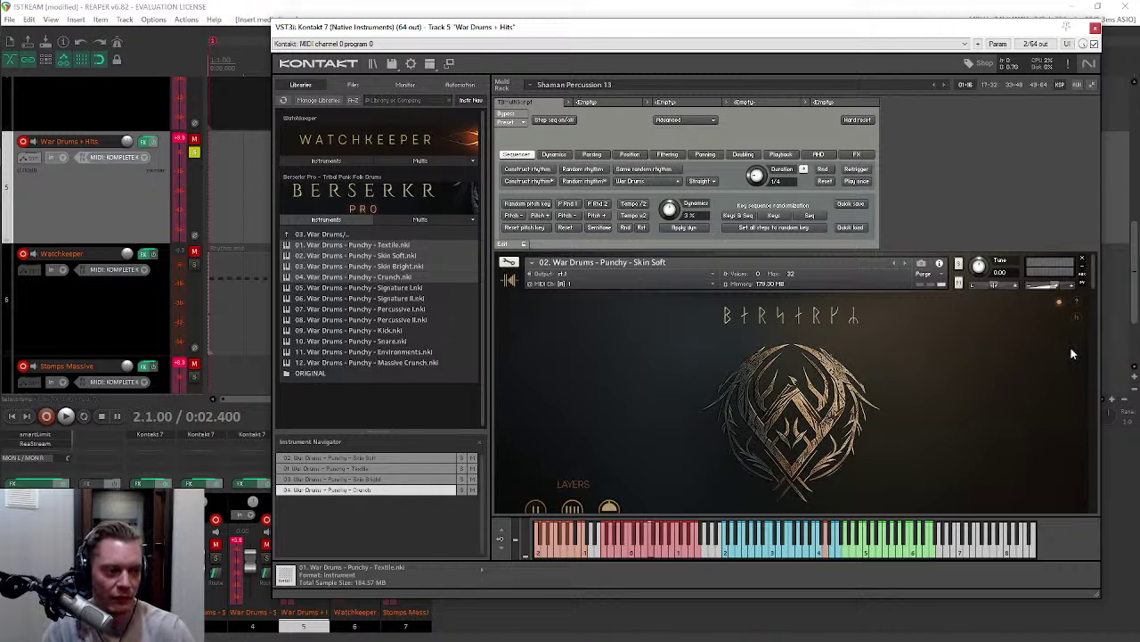
{"action": "scroll", "coordinate": [1080, 337], "scroll_direction": "down", "scroll_amount": 5}
{"action": "left_click", "coordinate": [1007, 424]}
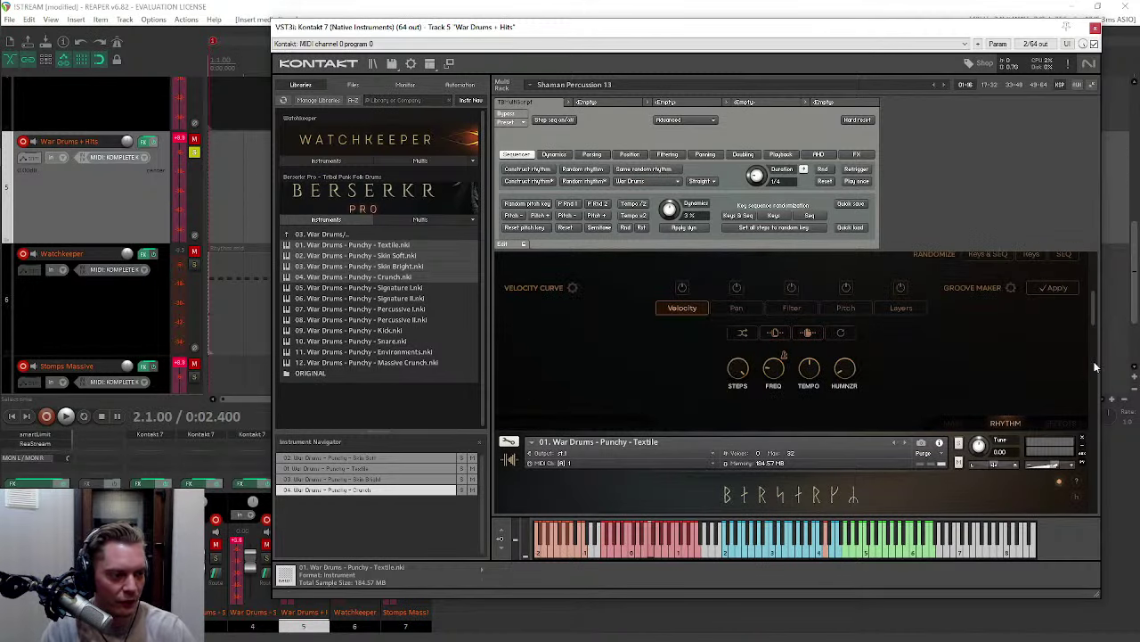
{"action": "scroll", "coordinate": [1093, 280], "scroll_direction": "down", "scroll_amount": 3}
{"action": "scroll", "coordinate": [1093, 279], "scroll_direction": "down", "scroll_amount": 5}
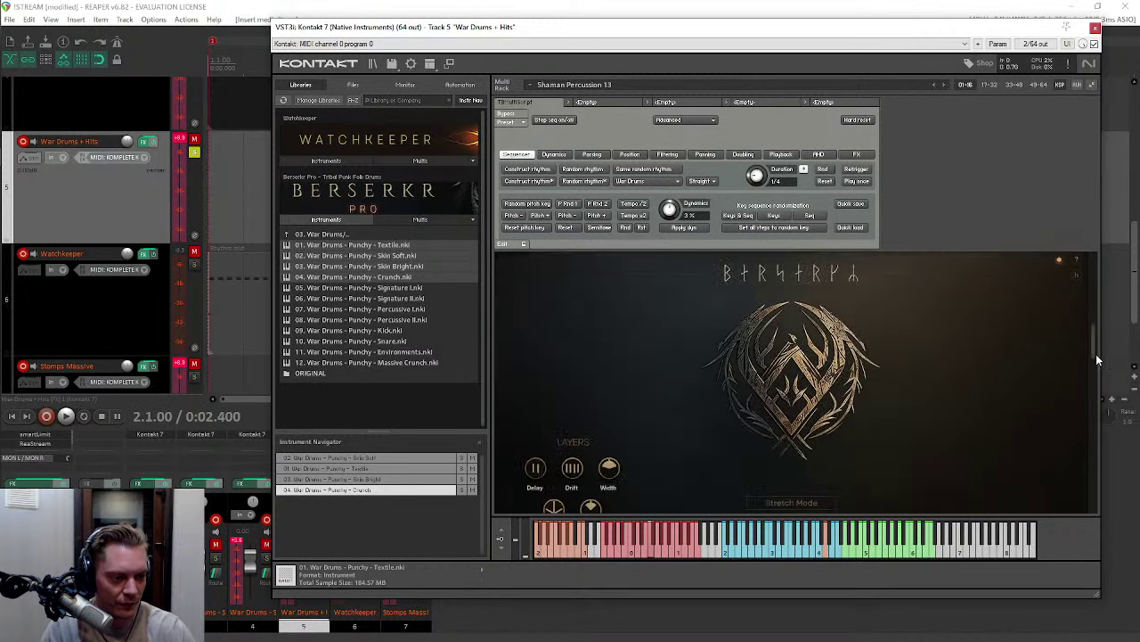
{"action": "left_click_drag", "start_coordinate": [1093, 365], "coordinate": [1090, 476]}
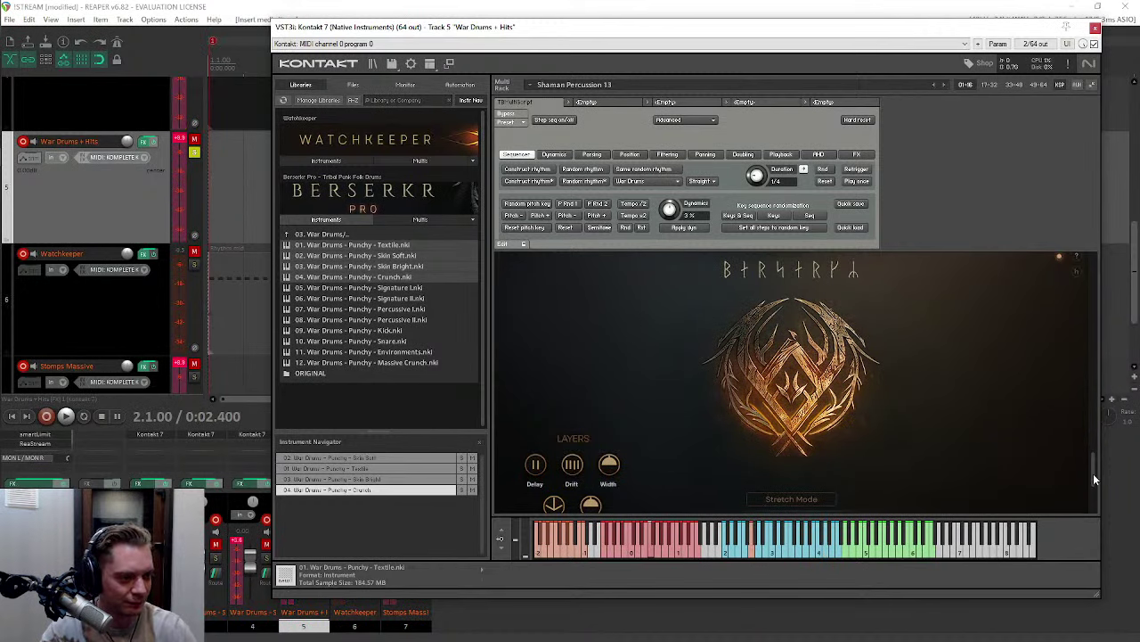
{"action": "scroll", "coordinate": [1091, 469], "scroll_direction": "down", "scroll_amount": 5}
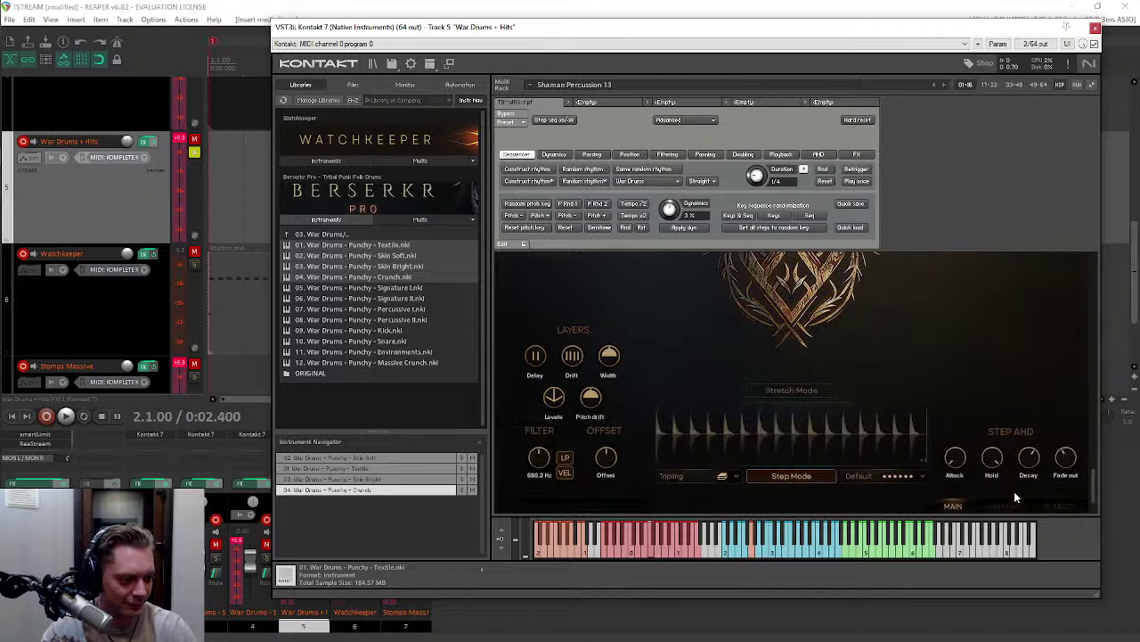
{"action": "scroll", "coordinate": [1010, 502], "scroll_direction": "down", "scroll_amount": 3}
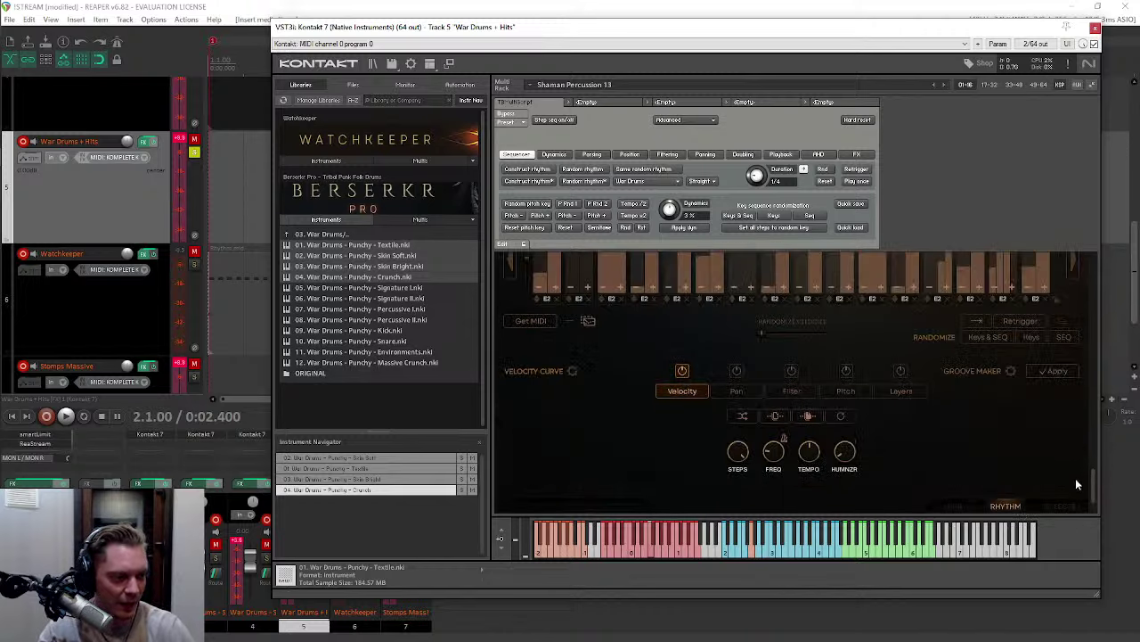
Step: Enable the Velocity curve on the War Drums instruments and generate the same random rhythm for all of them
{"action": "scroll", "coordinate": [1094, 452], "scroll_direction": "up", "scroll_amount": 4}
{"action": "scroll", "coordinate": [1101, 415], "scroll_direction": "down", "scroll_amount": 2}
{"action": "left_click", "coordinate": [681, 440]}
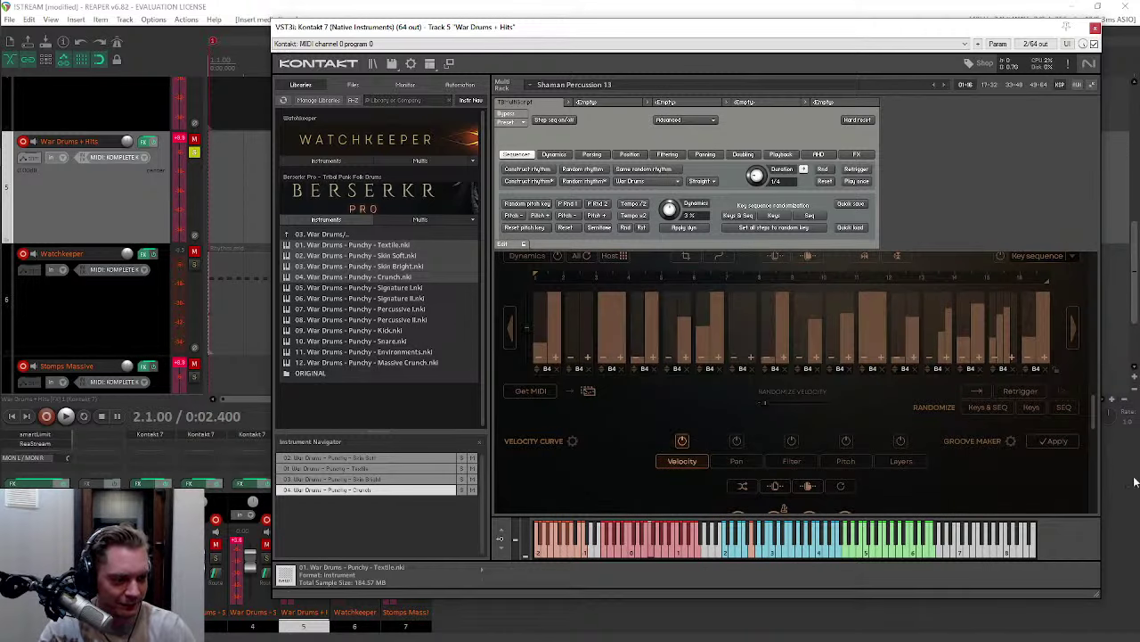
{"action": "scroll", "coordinate": [1095, 411], "scroll_direction": "down", "scroll_amount": 3}
{"action": "scroll", "coordinate": [724, 421], "scroll_direction": "up", "scroll_amount": 3}
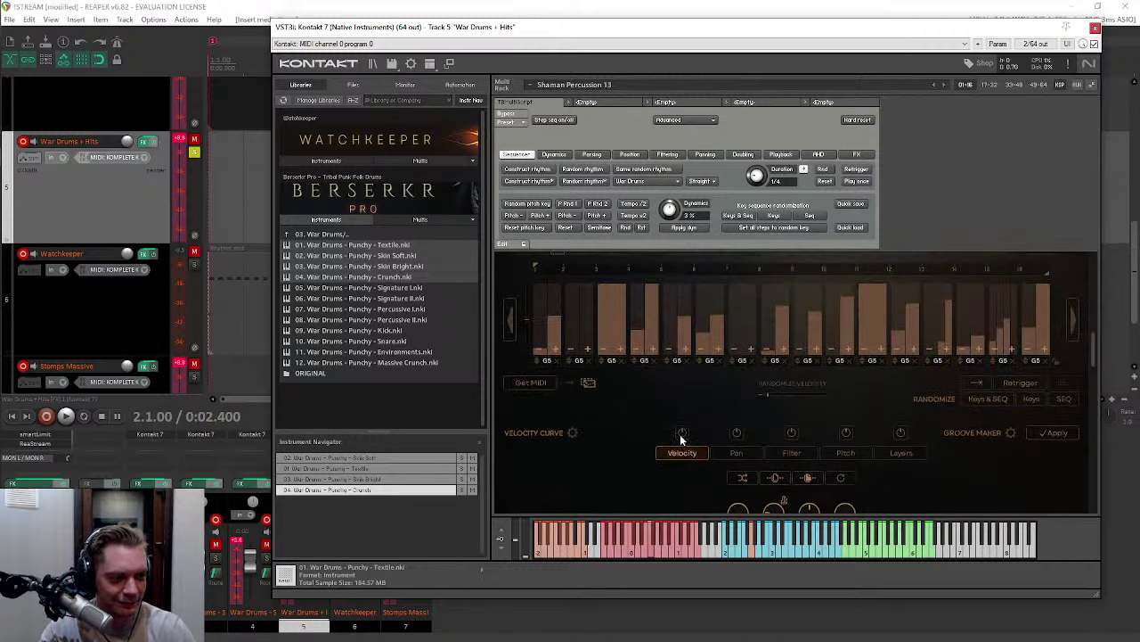
{"action": "scroll", "coordinate": [624, 425], "scroll_direction": "up", "scroll_amount": 1}
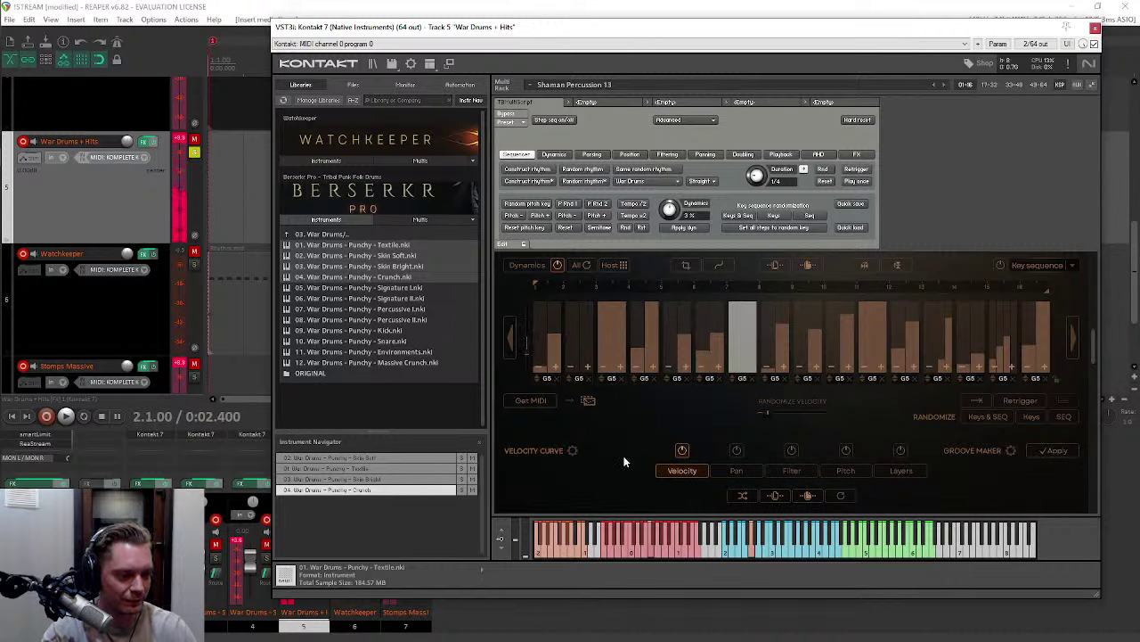
{"action": "scroll", "coordinate": [916, 461], "scroll_direction": "down", "scroll_amount": 2}
{"action": "scroll", "coordinate": [916, 461], "scroll_direction": "down", "scroll_amount": 1}
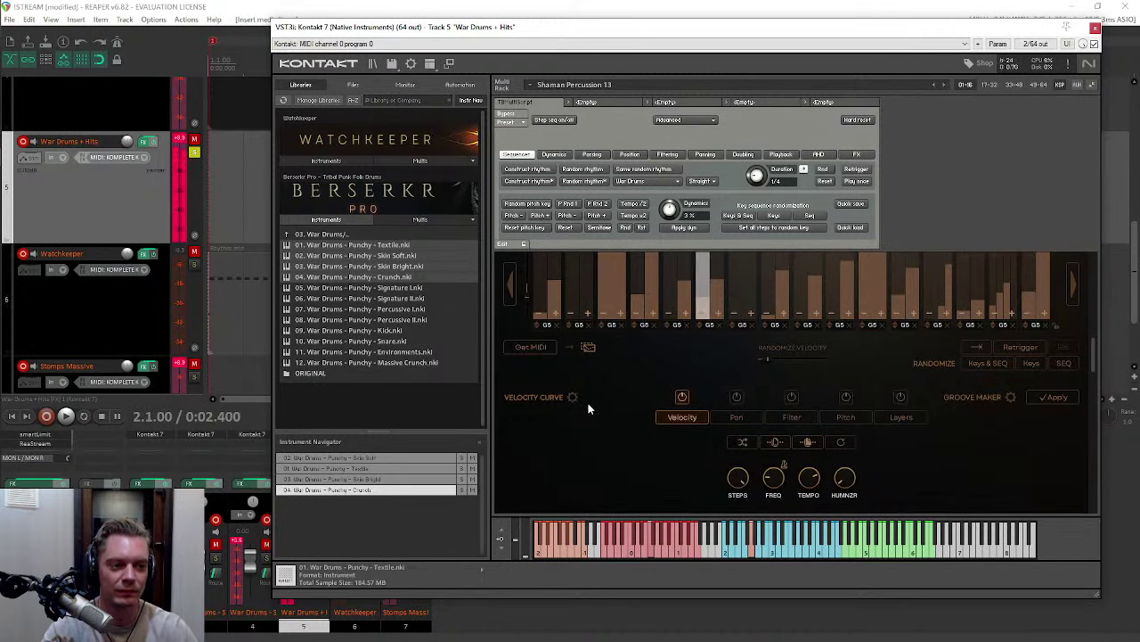
{"action": "left_click", "coordinate": [660, 171]}
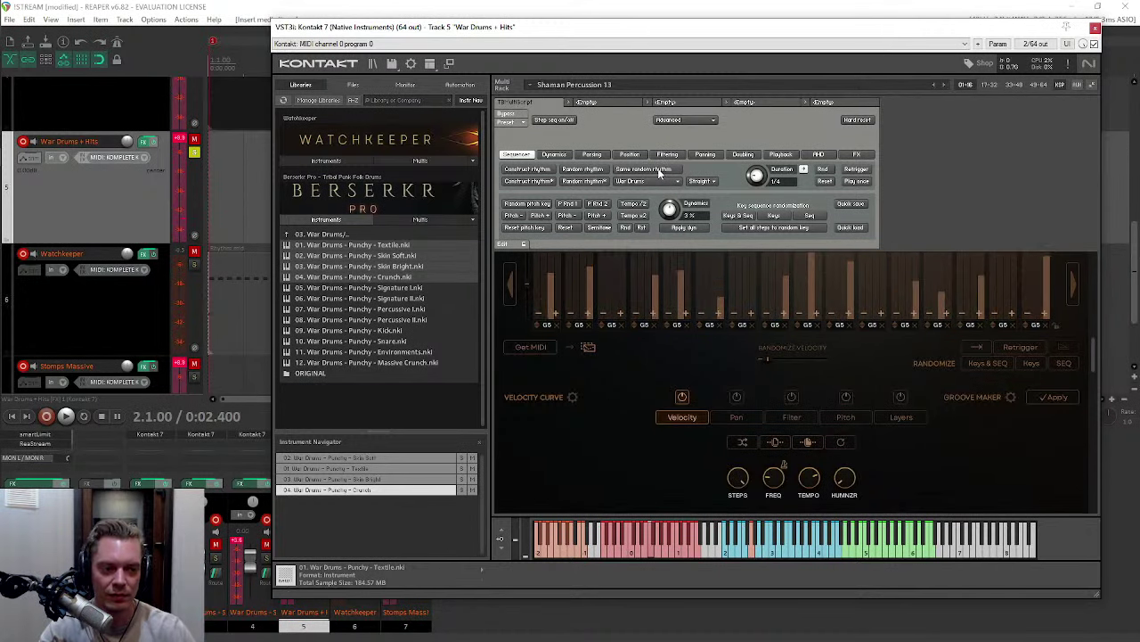
Step: Generate another shared random rhythm for all loaded War Drums instruments and reset their tempo from the multi script
{"action": "left_click", "coordinate": [661, 171]}
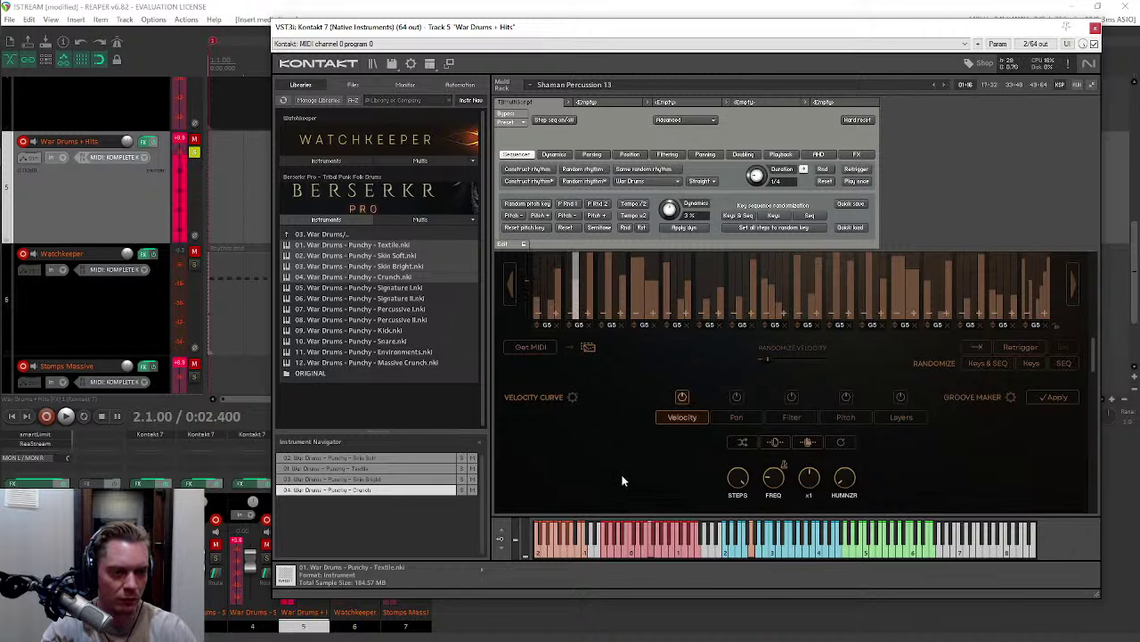
{"action": "left_click", "coordinate": [645, 226]}
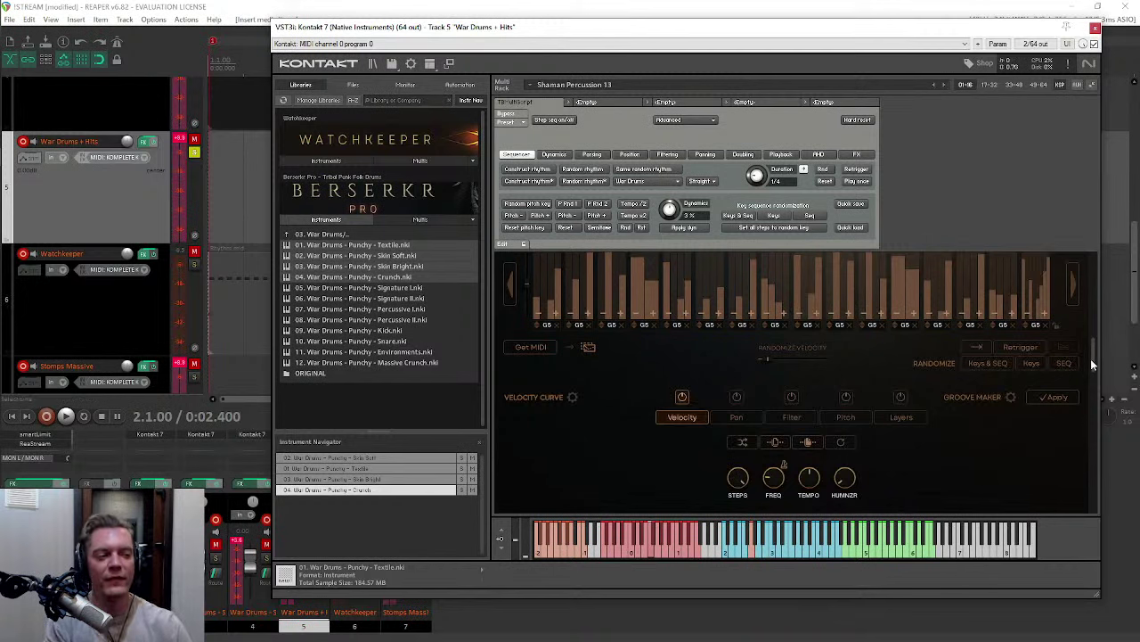
Step: Randomize the keys and sequence of all War Drums instruments with Keys & Seq, then hide the multi script
{"action": "left_click_drag", "start_coordinate": [1094, 358], "coordinate": [1092, 268]}
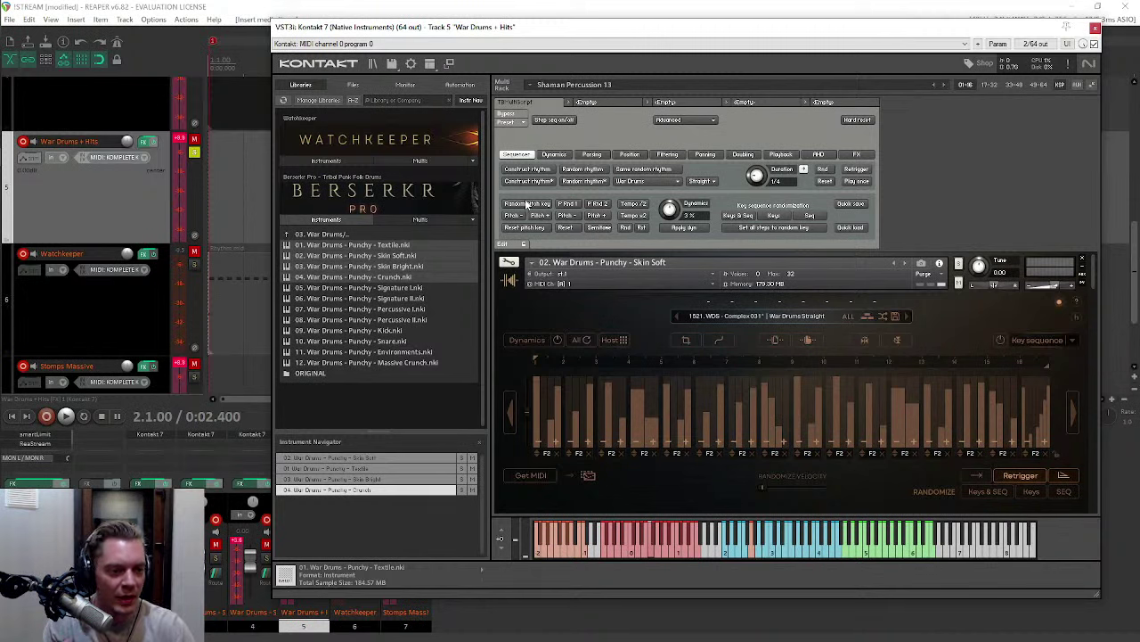
{"action": "left_click", "coordinate": [737, 217]}
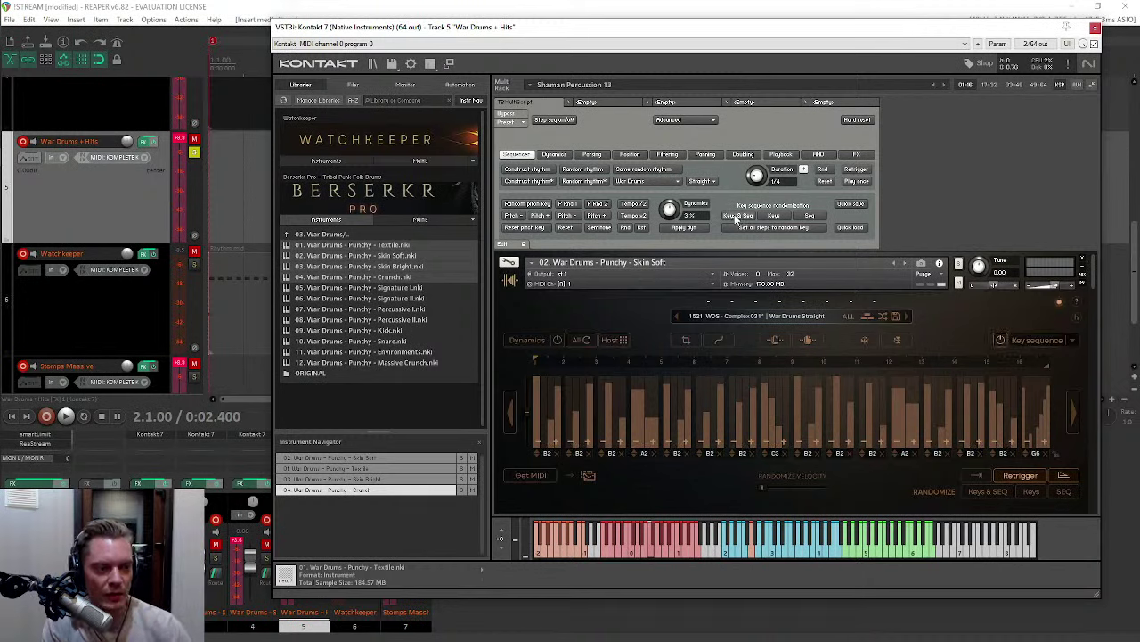
{"action": "left_click", "coordinate": [737, 217]}
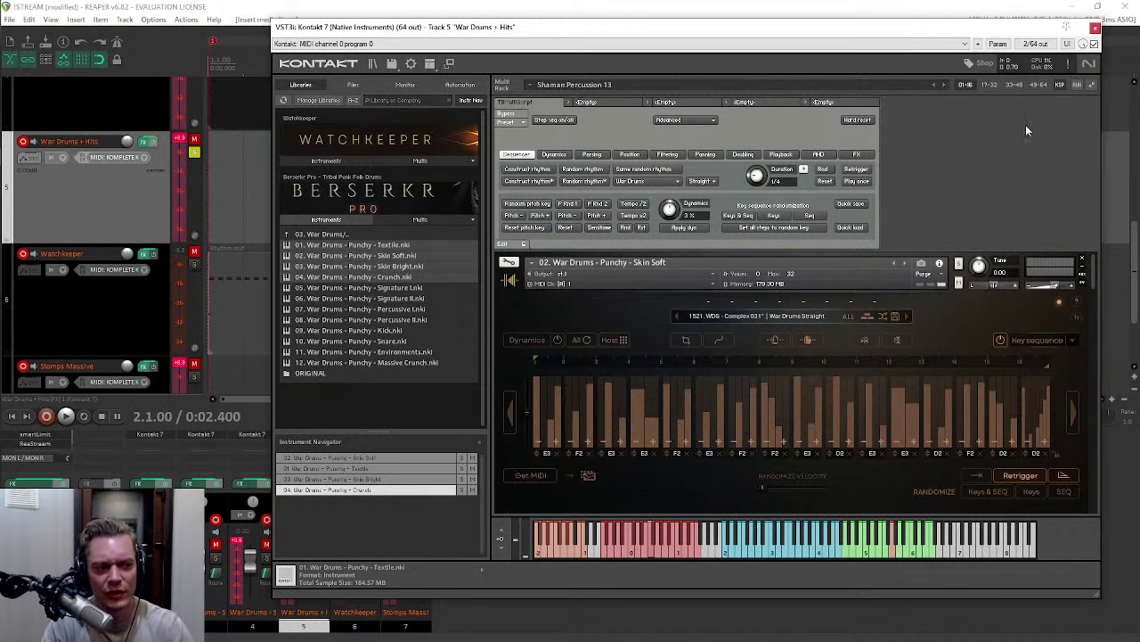
{"action": "left_click", "coordinate": [1058, 84]}
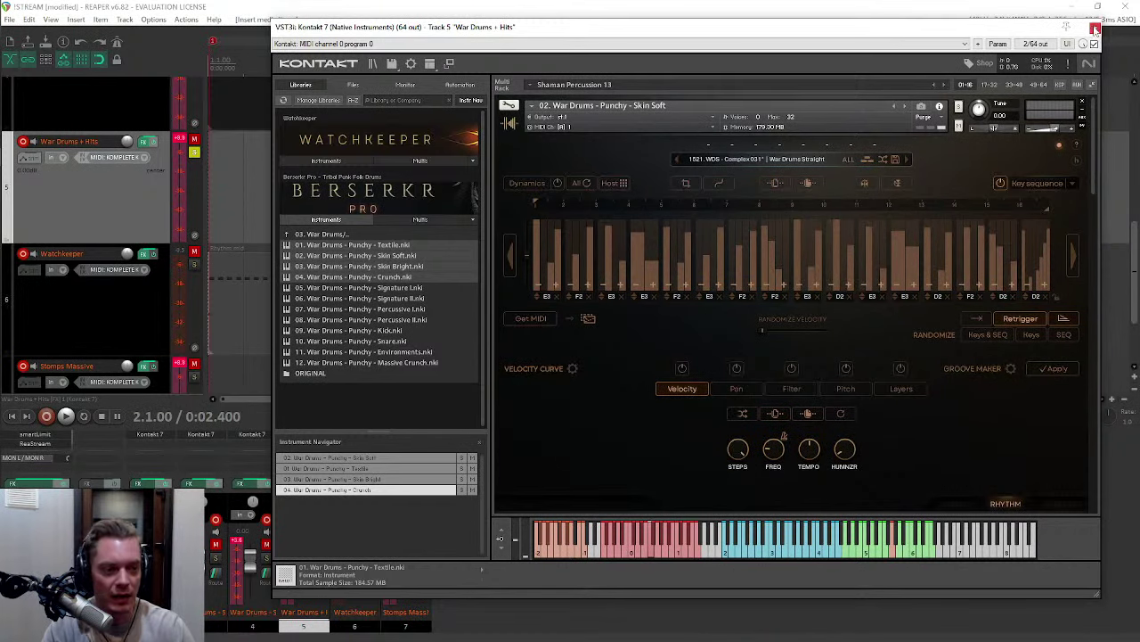
Step: Remove all four War Drums instruments from the rack and return the library browser to the Percussion Elements folder
{"action": "left_click", "coordinate": [357, 234]}
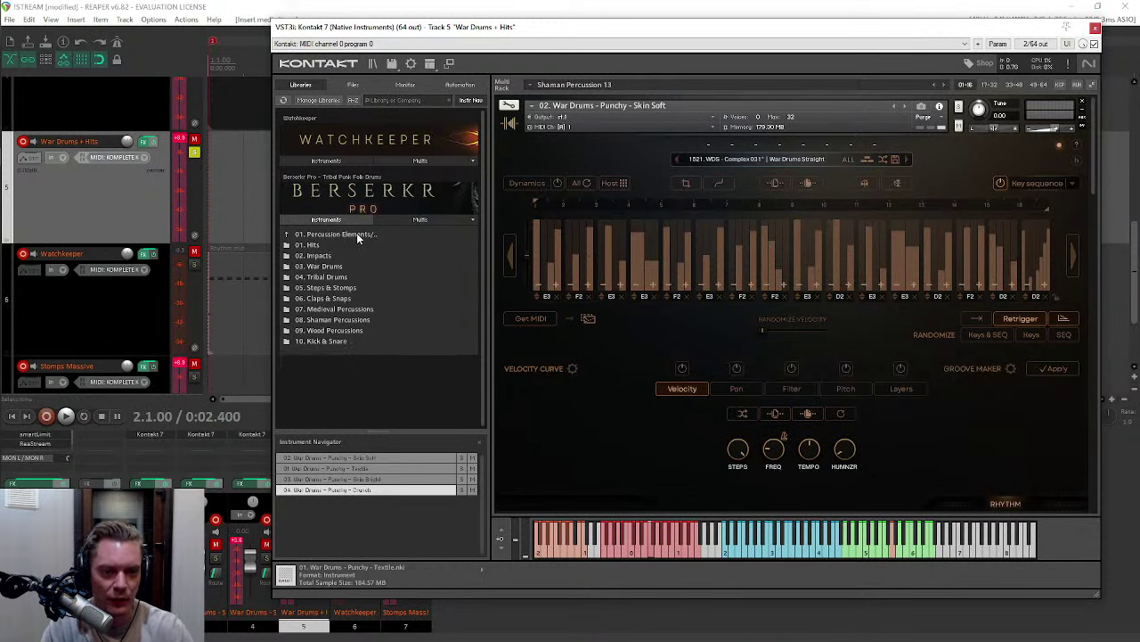
{"action": "left_click", "coordinate": [1083, 103]}
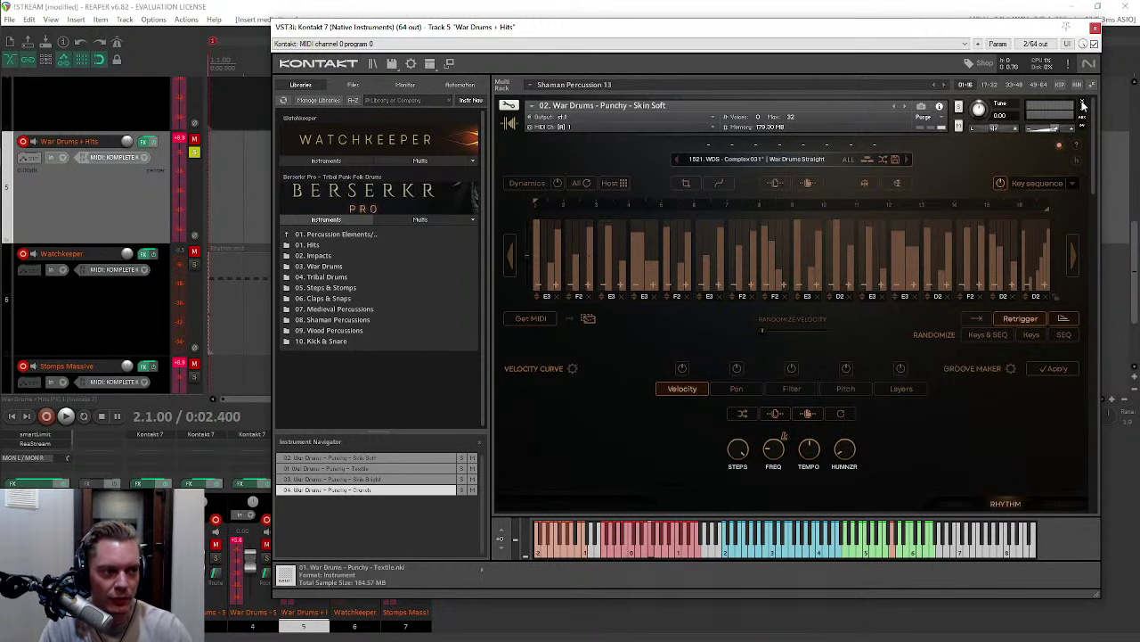
{"action": "left_click", "coordinate": [1082, 103]}
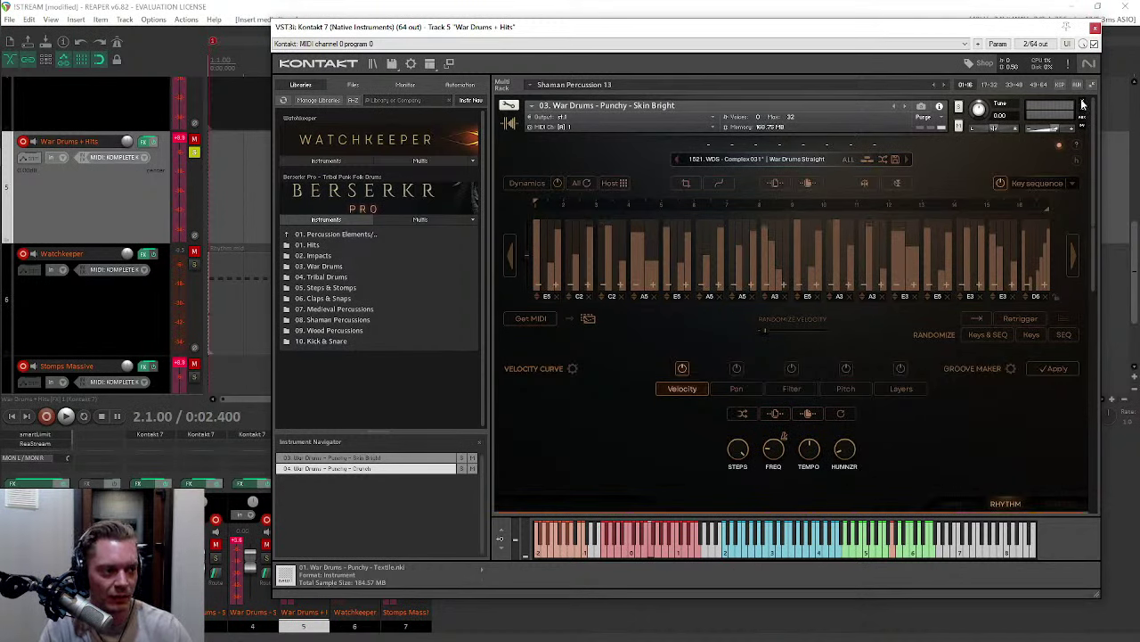
{"action": "left_click", "coordinate": [1085, 104]}
{"action": "left_click", "coordinate": [1084, 104]}
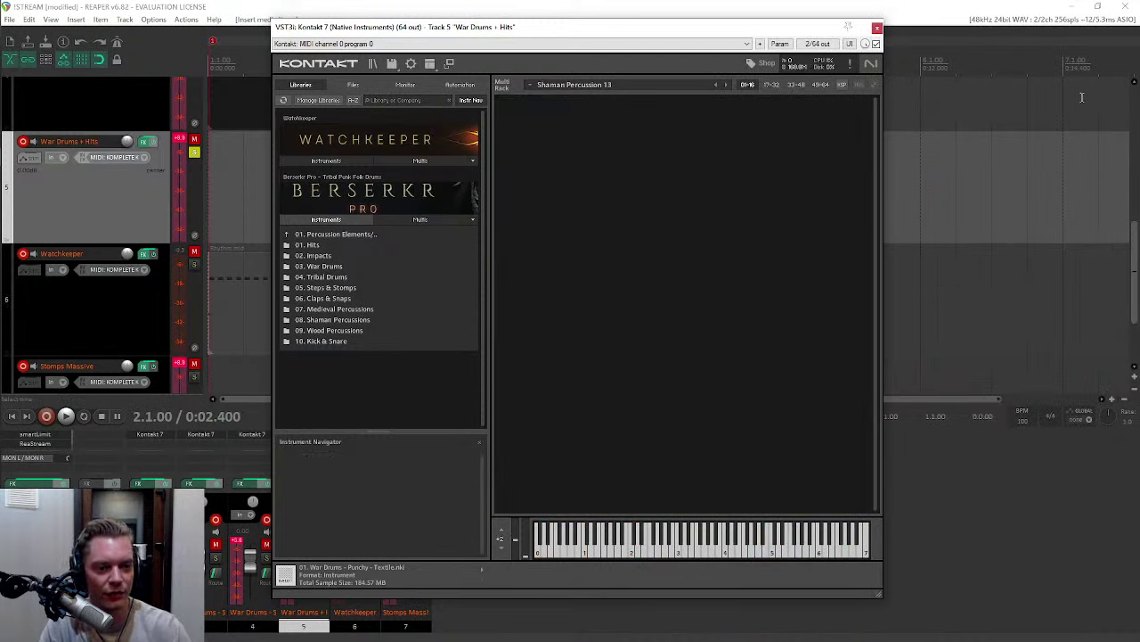
Step: Load 01. Tribal Drums - Hits - Main from the Tribal Drums folder and reset all its rhythm settings
{"action": "double_click", "coordinate": [329, 277]}
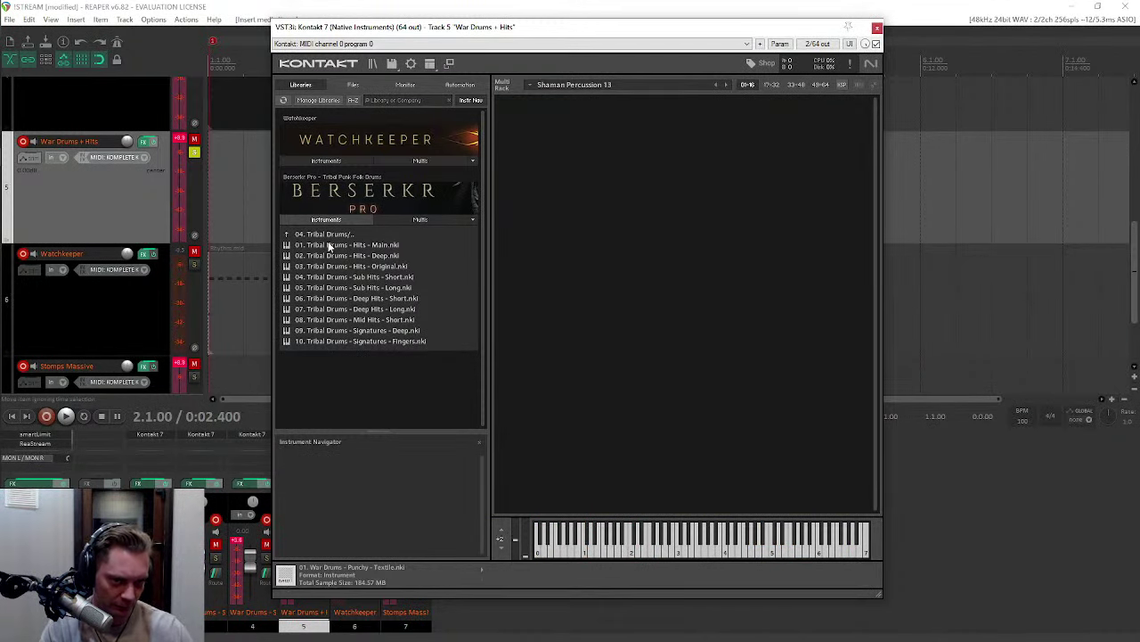
{"action": "left_click_drag", "start_coordinate": [337, 245], "coordinate": [662, 232]}
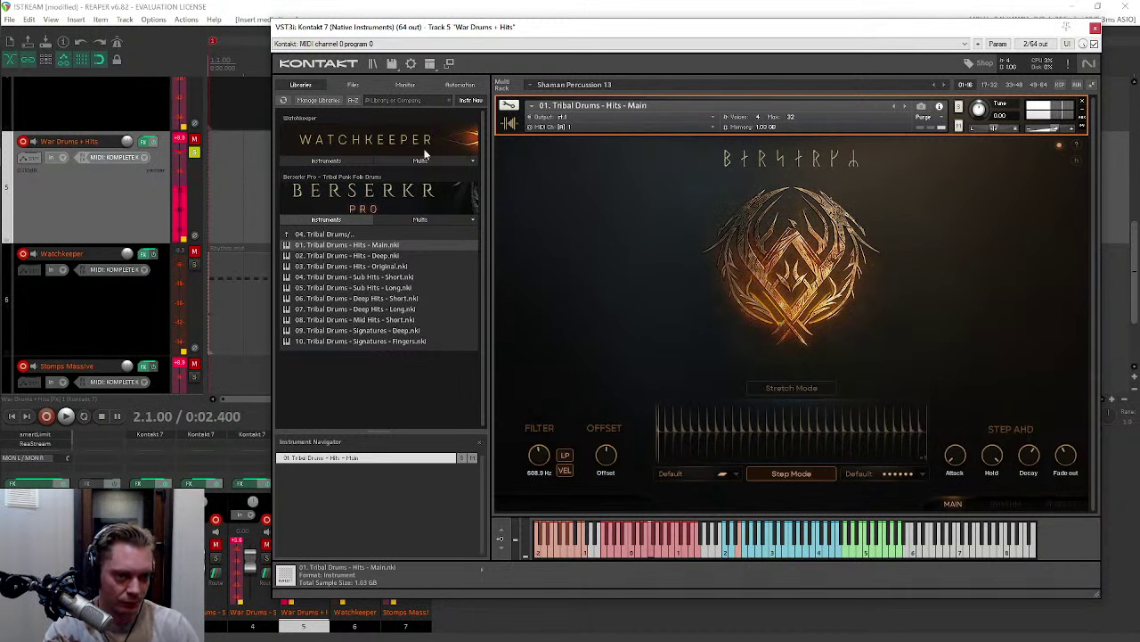
{"action": "left_click", "coordinate": [1016, 505]}
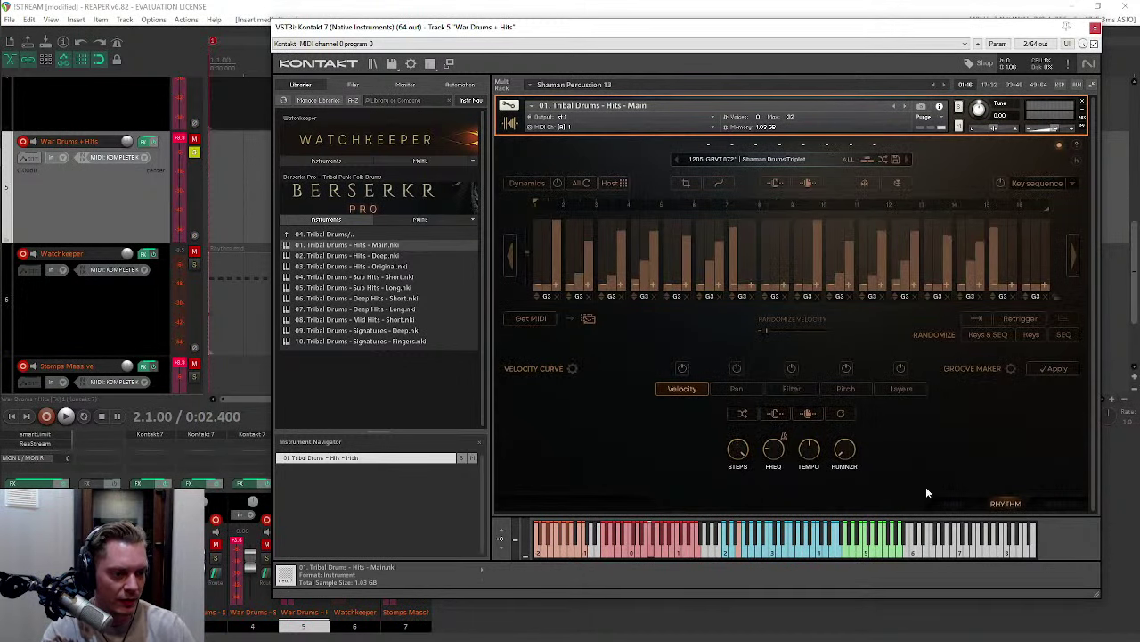
{"action": "left_click", "coordinate": [585, 183]}
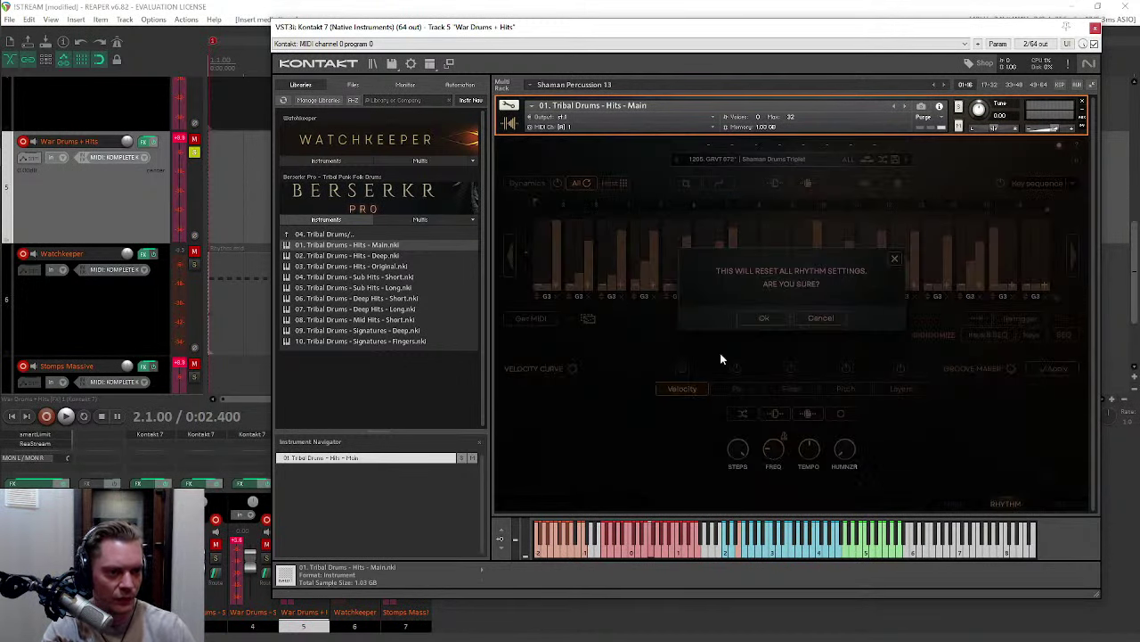
{"action": "left_click", "coordinate": [765, 318]}
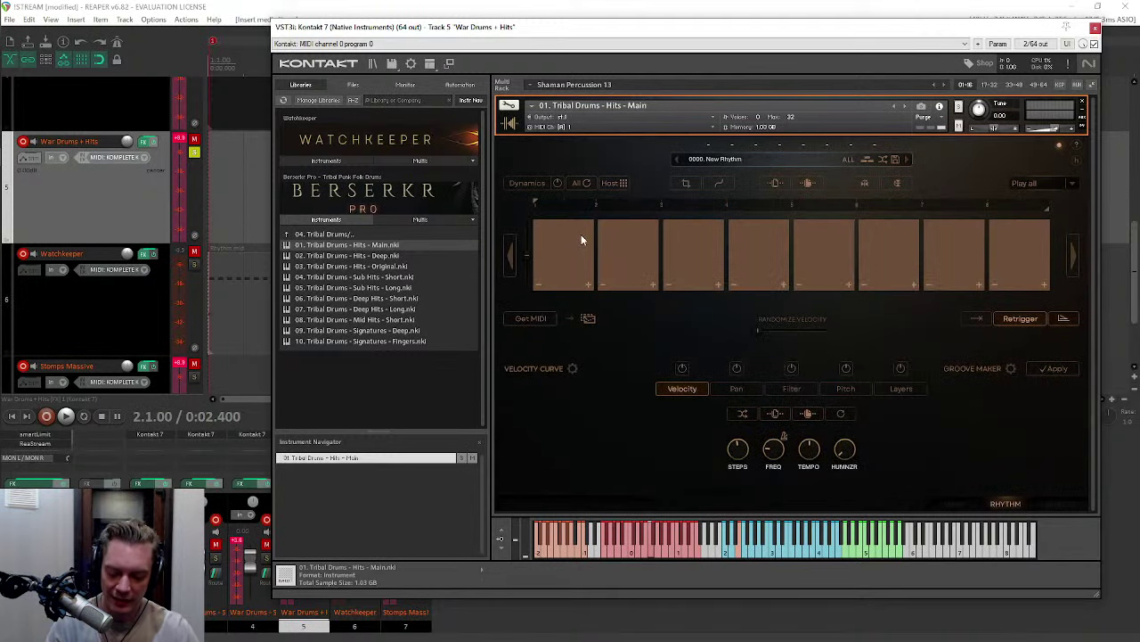
Step: Divide each of the eight beats into four steps and draw an alternating velocity pattern across them for Tribal Drums
{"action": "left_click_drag", "start_coordinate": [577, 234], "coordinate": [522, 262]}
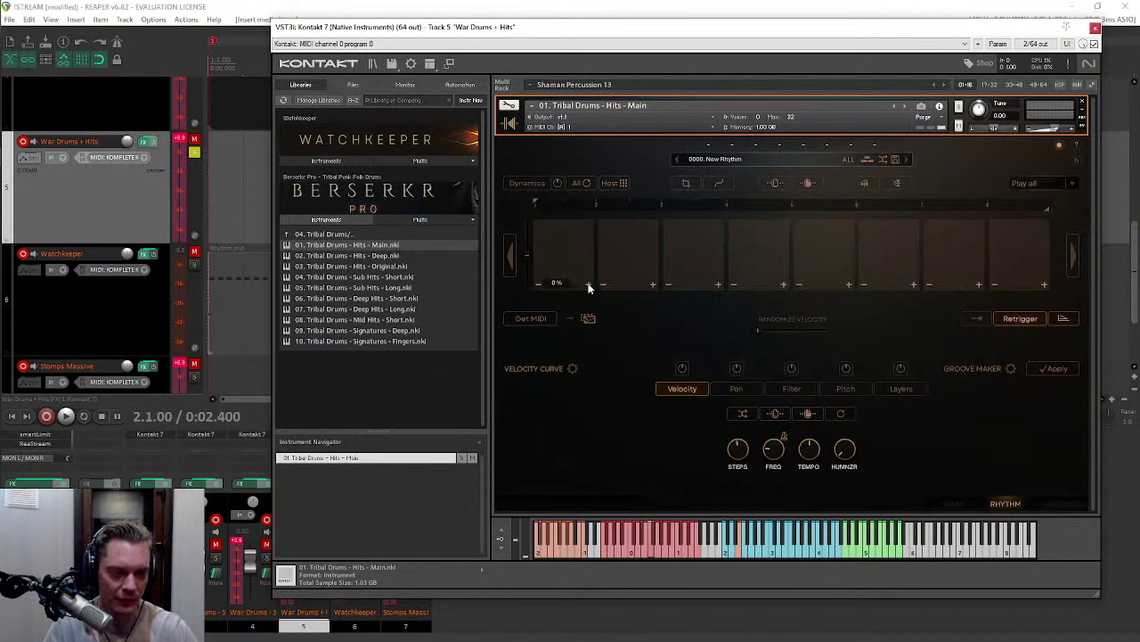
{"action": "left_click", "coordinate": [539, 245]}
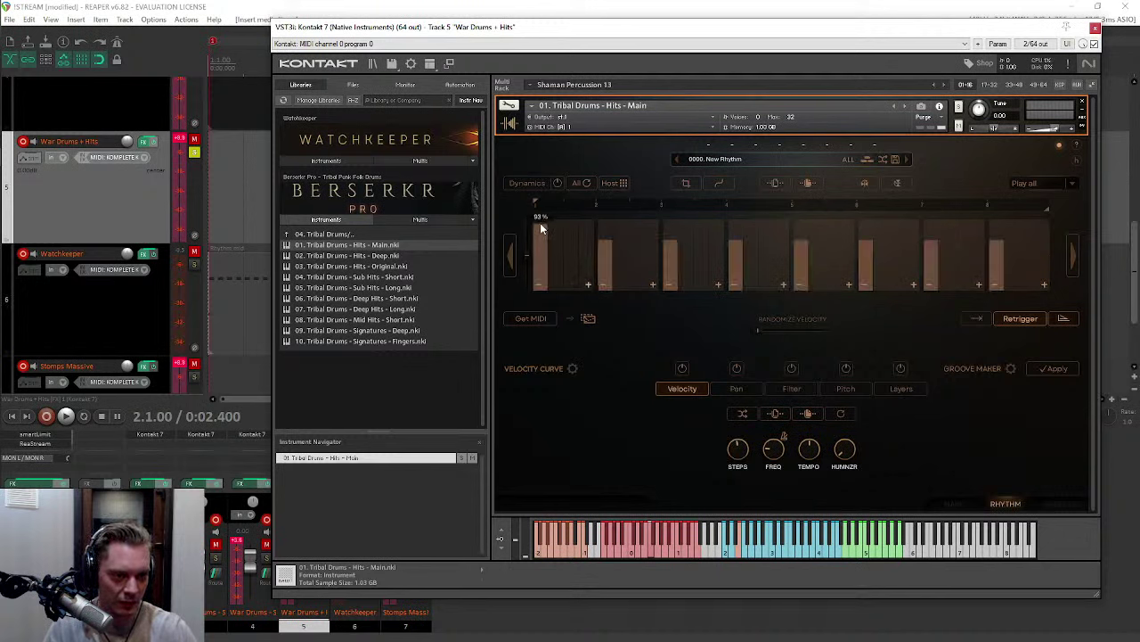
{"action": "mouse_move", "coordinate": [558, 254]}
{"action": "left_mouse_down"}
{"action": "mouse_move", "coordinate": [572, 286]}
{"action": "mouse_move", "coordinate": [593, 269]}
{"action": "mouse_move", "coordinate": [588, 236]}
{"action": "mouse_move", "coordinate": [645, 300]}
{"action": "left_mouse_up"}
{"action": "mouse_move", "coordinate": [636, 236]}
{"action": "left_mouse_down"}
{"action": "mouse_move", "coordinate": [659, 283]}
{"action": "mouse_move", "coordinate": [677, 250]}
{"action": "left_mouse_up"}
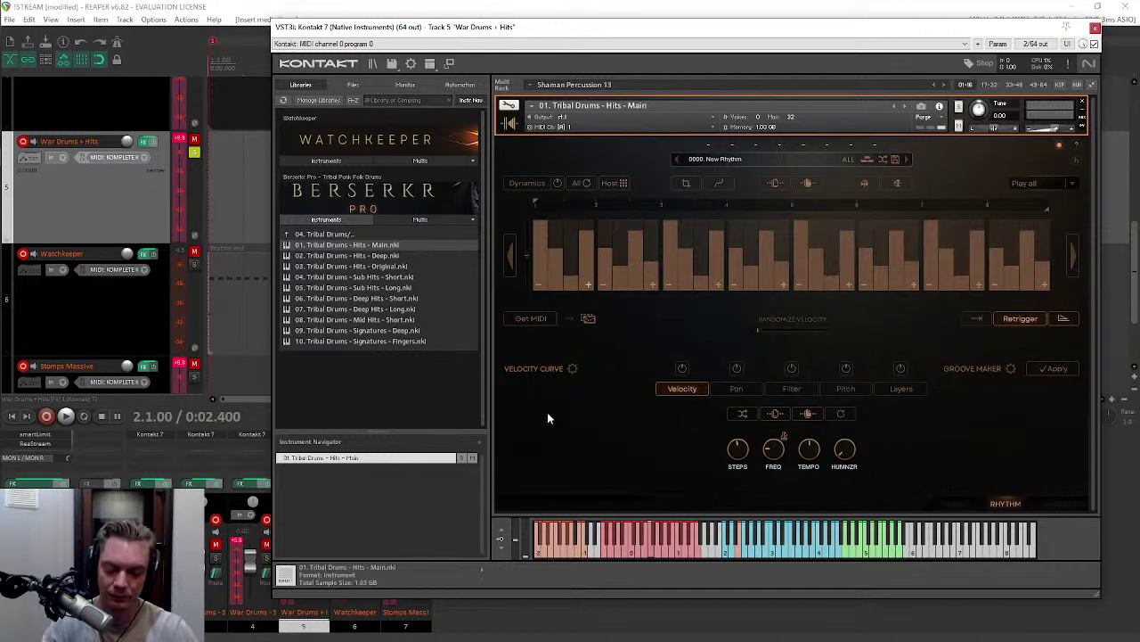
Step: Enable the Velocity and Filter curves on Tribal Drums - Hits - Main and raise the SV LP1 filter sensitivity
{"action": "left_click", "coordinate": [682, 368]}
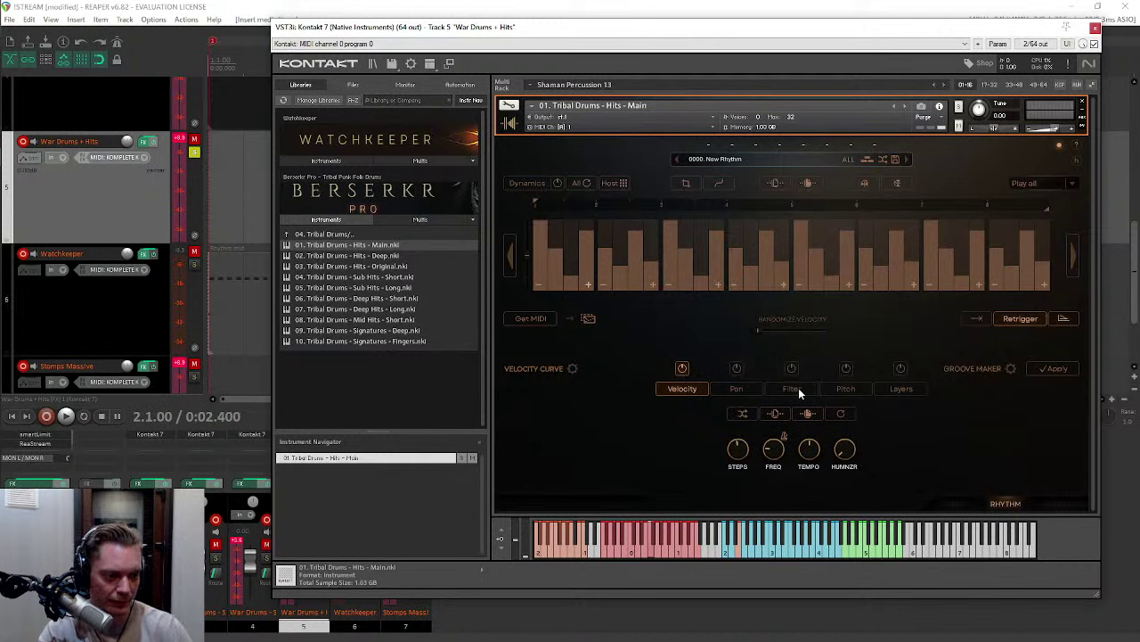
{"action": "left_click", "coordinate": [793, 390]}
{"action": "left_click", "coordinate": [791, 368]}
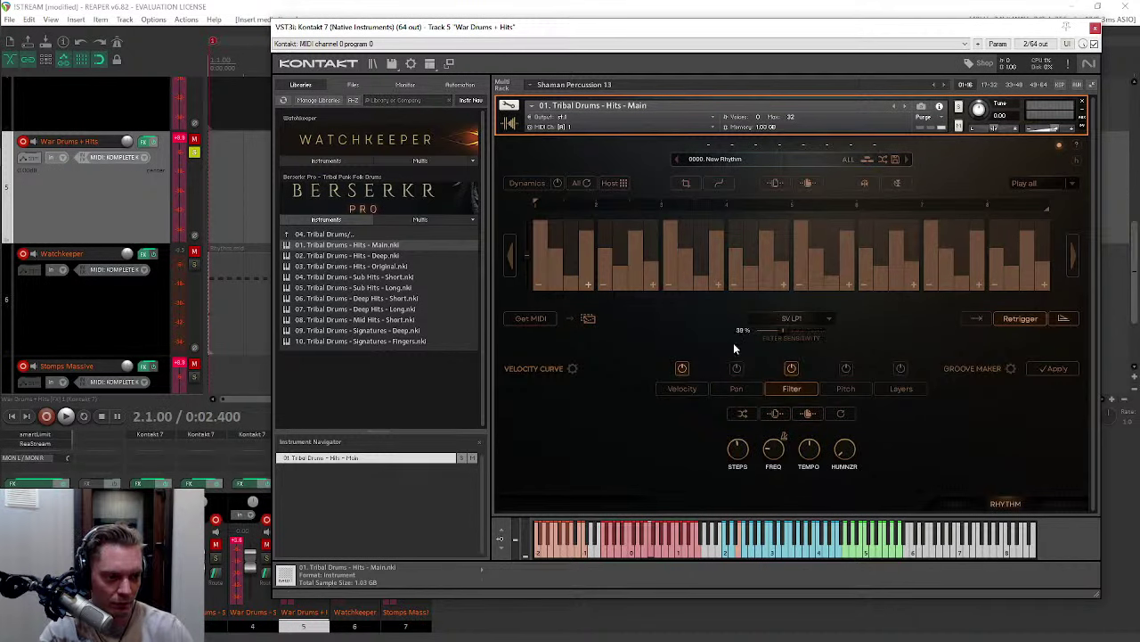
{"action": "left_click", "coordinate": [679, 390]}
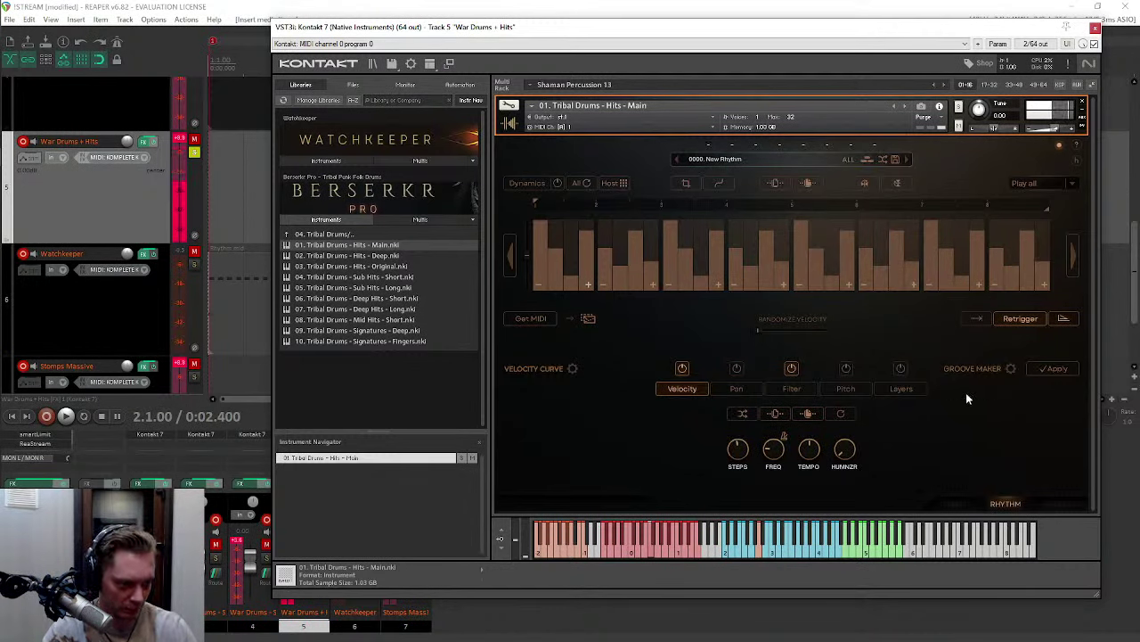
{"action": "left_click", "coordinate": [791, 388]}
{"action": "left_click_drag", "start_coordinate": [792, 334], "coordinate": [799, 330]}
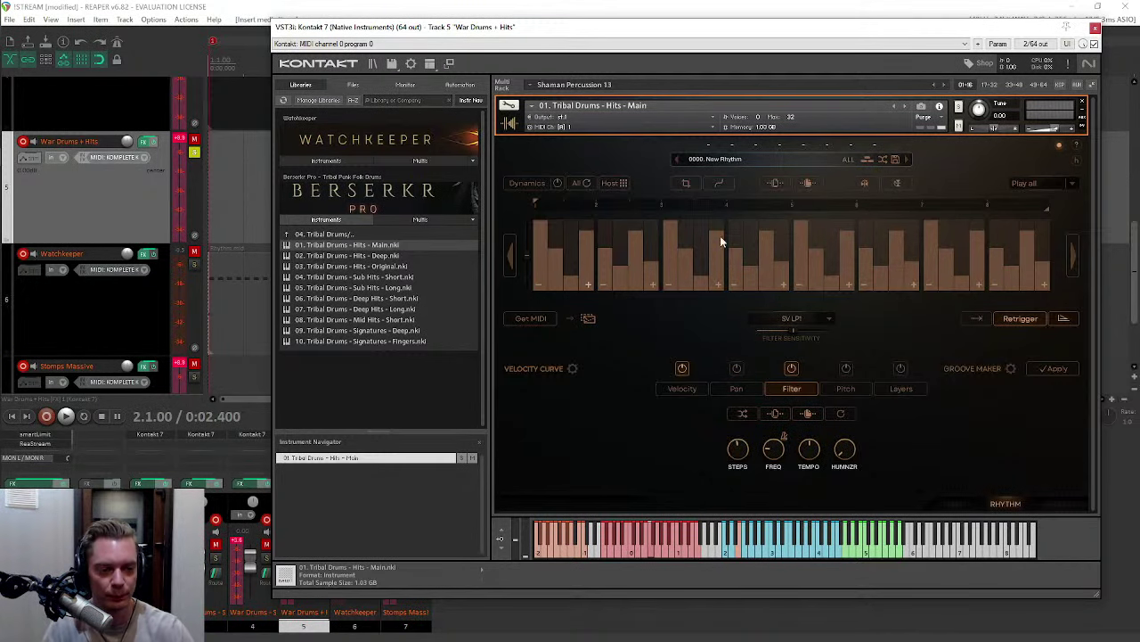
Step: Add 02. War Drums - Punchy - Skin Soft from the War Drums folder to the rack
{"action": "left_click", "coordinate": [339, 235]}
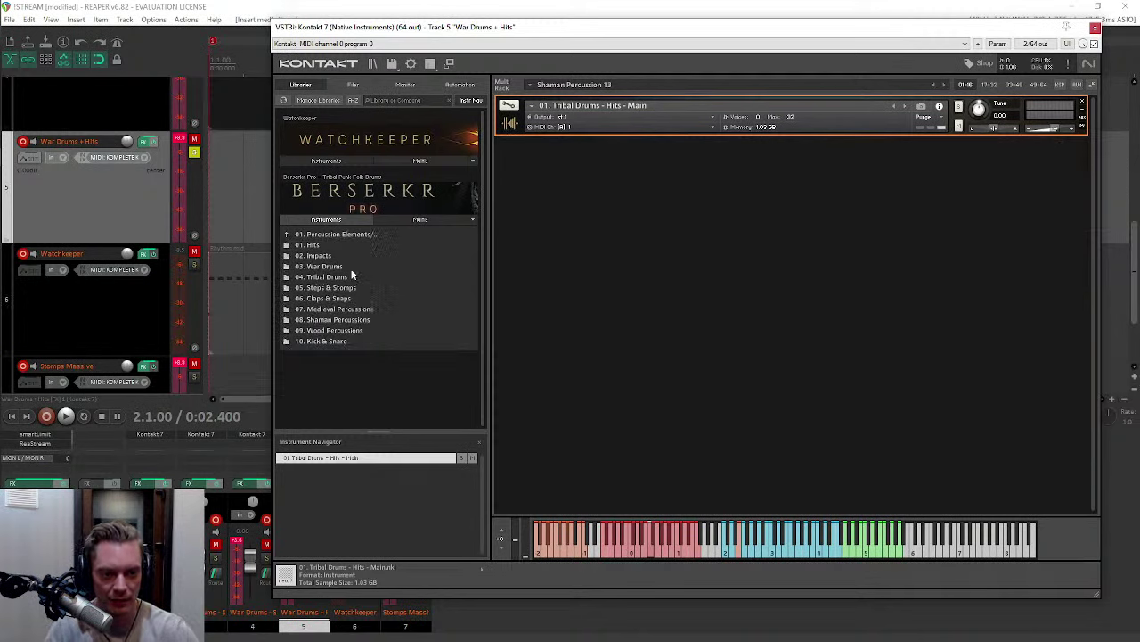
{"action": "left_click", "coordinate": [321, 265]}
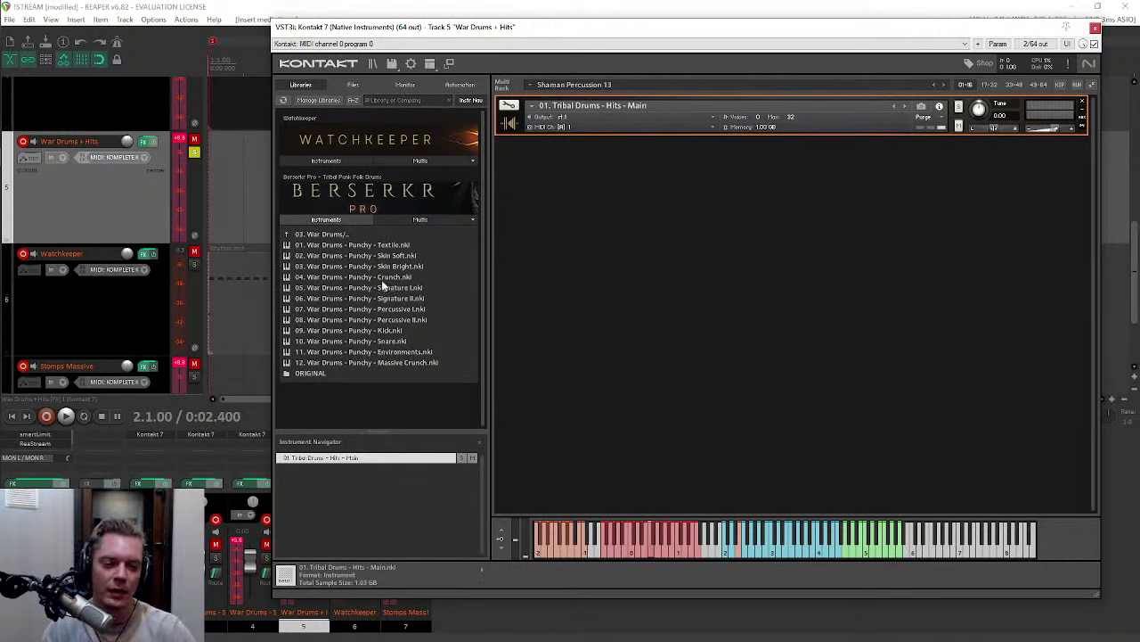
{"action": "left_click", "coordinate": [310, 289]}
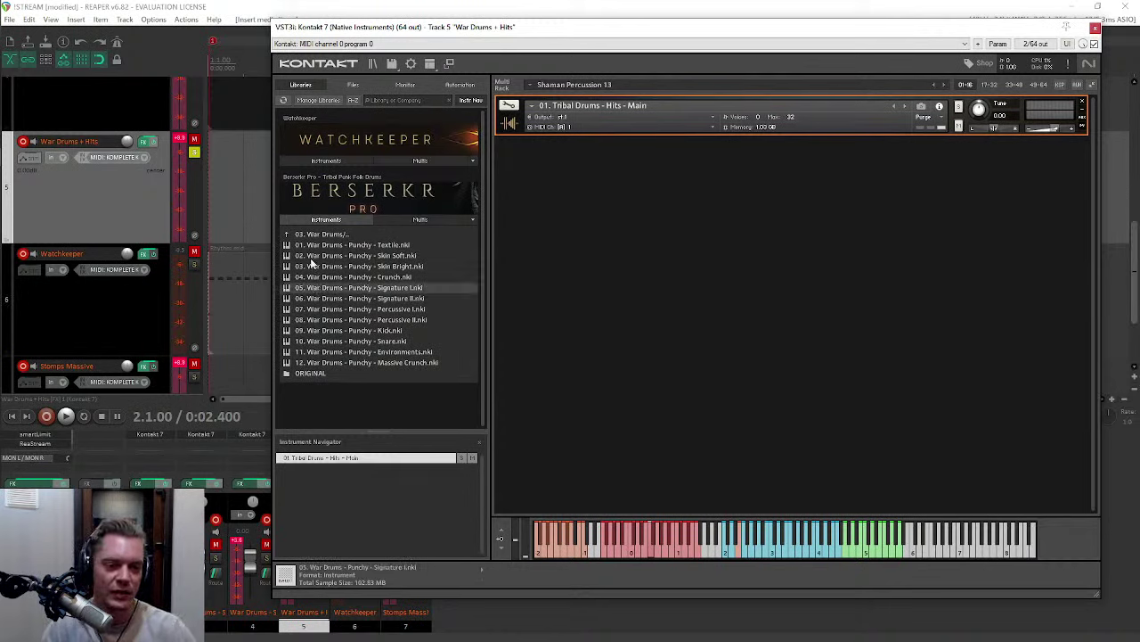
{"action": "left_click", "coordinate": [312, 256]}
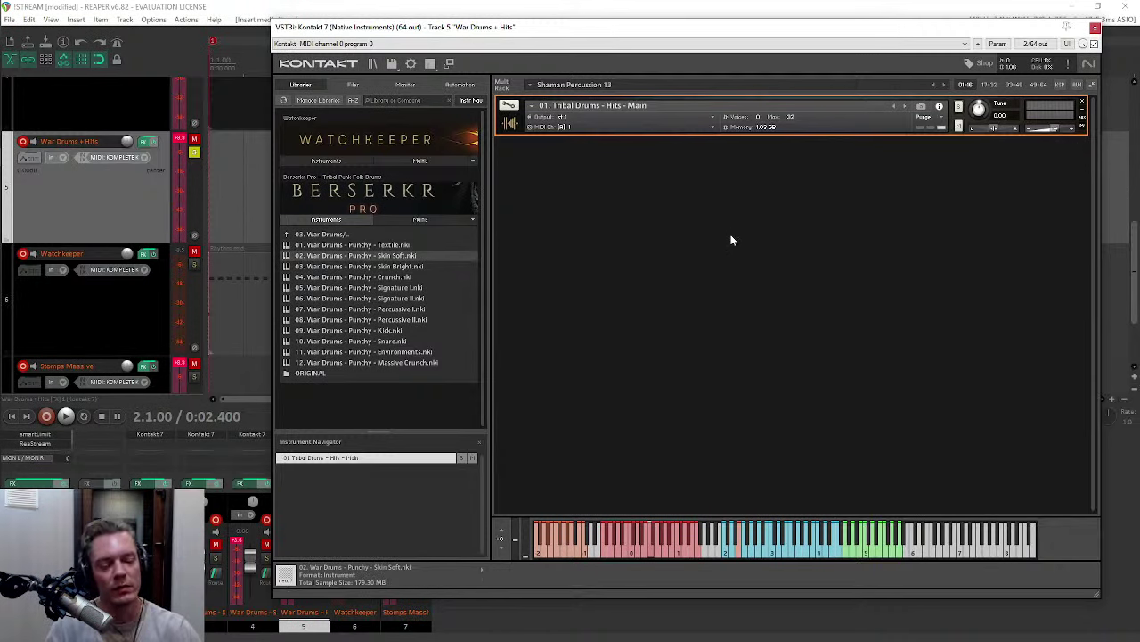
{"action": "left_click_drag", "start_coordinate": [730, 240], "coordinate": [732, 237]}
Step: Set the MIDI channel of War Drums - Punchy - Skin Soft to Port A channel 1
{"action": "left_click", "coordinate": [566, 127]}
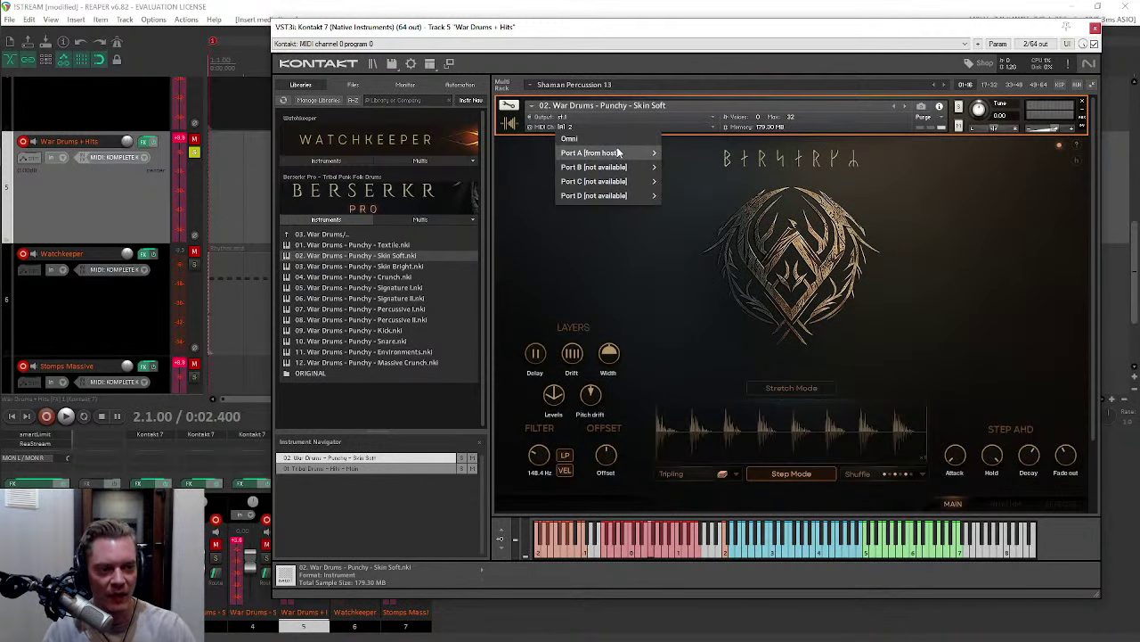
{"action": "mouse_move", "coordinate": [618, 152]}
{"action": "left_click", "coordinate": [677, 150]}
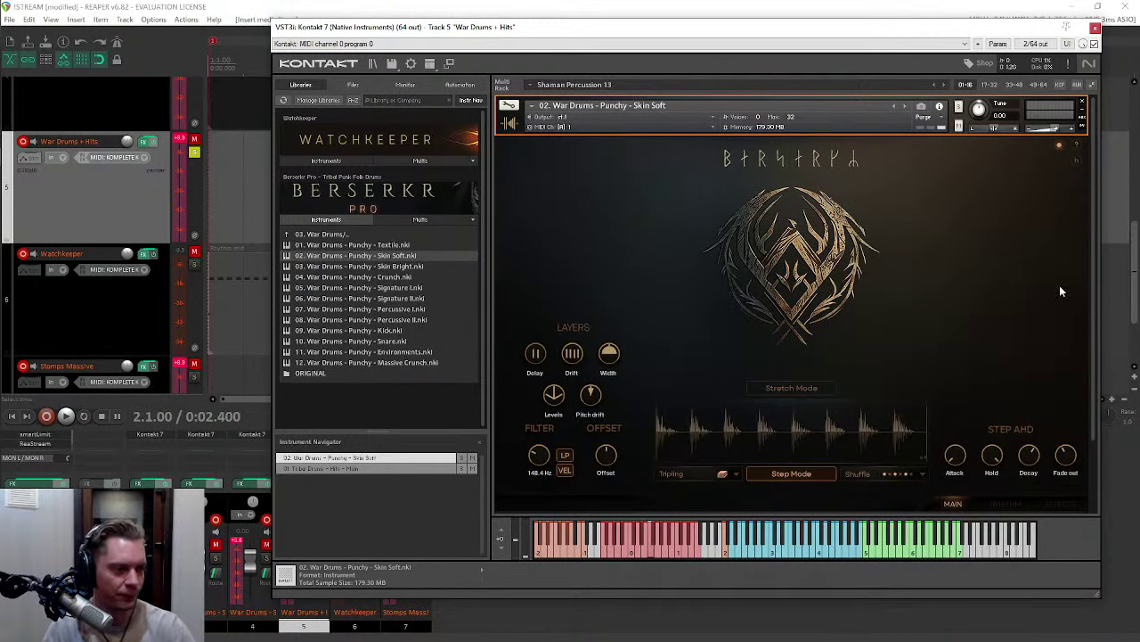
Step: Use the multi script to give War Drums - Punchy - Skin Soft the custom Tribal Drums rhythm, then hide the script and review the copied pattern
{"action": "left_click", "coordinate": [1060, 84]}
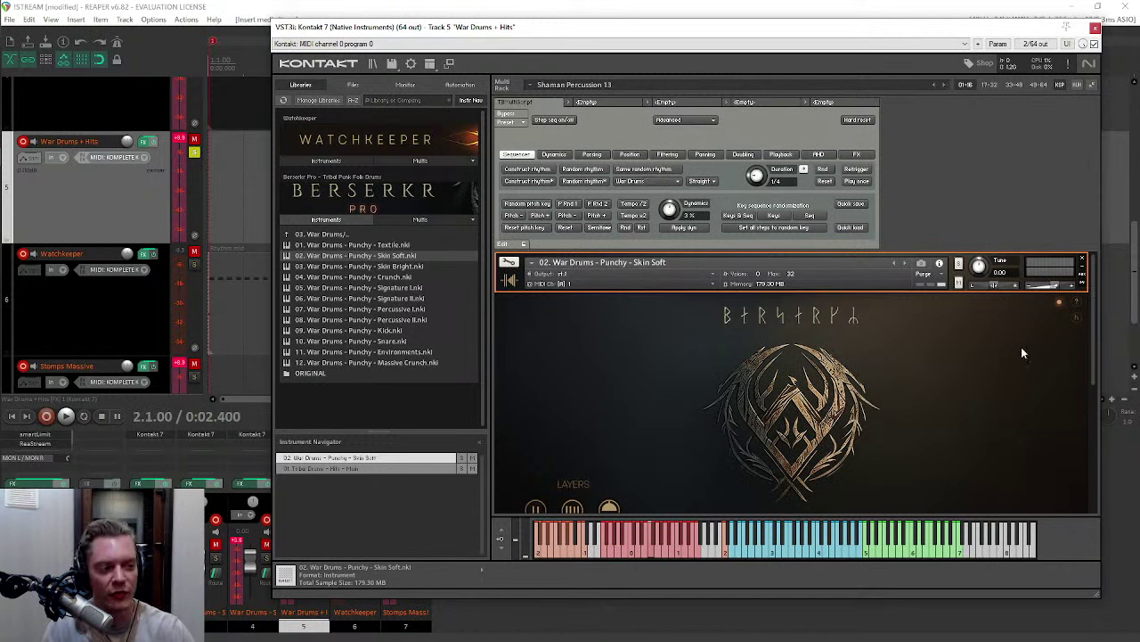
{"action": "left_click_drag", "start_coordinate": [1094, 313], "coordinate": [1101, 383]}
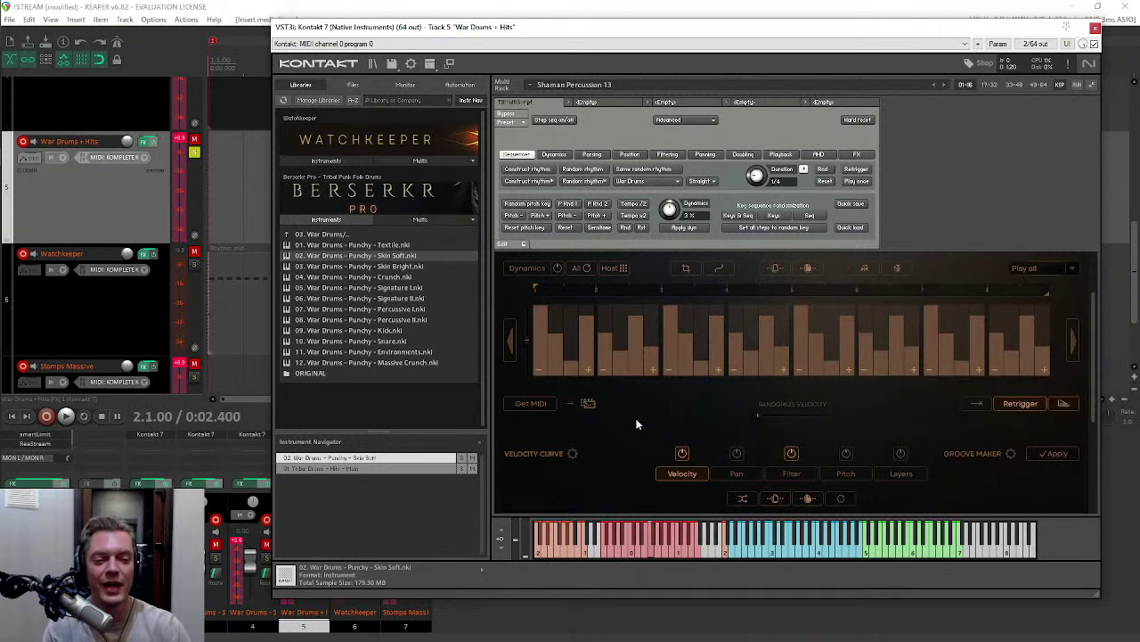
{"action": "left_click", "coordinate": [1058, 85]}
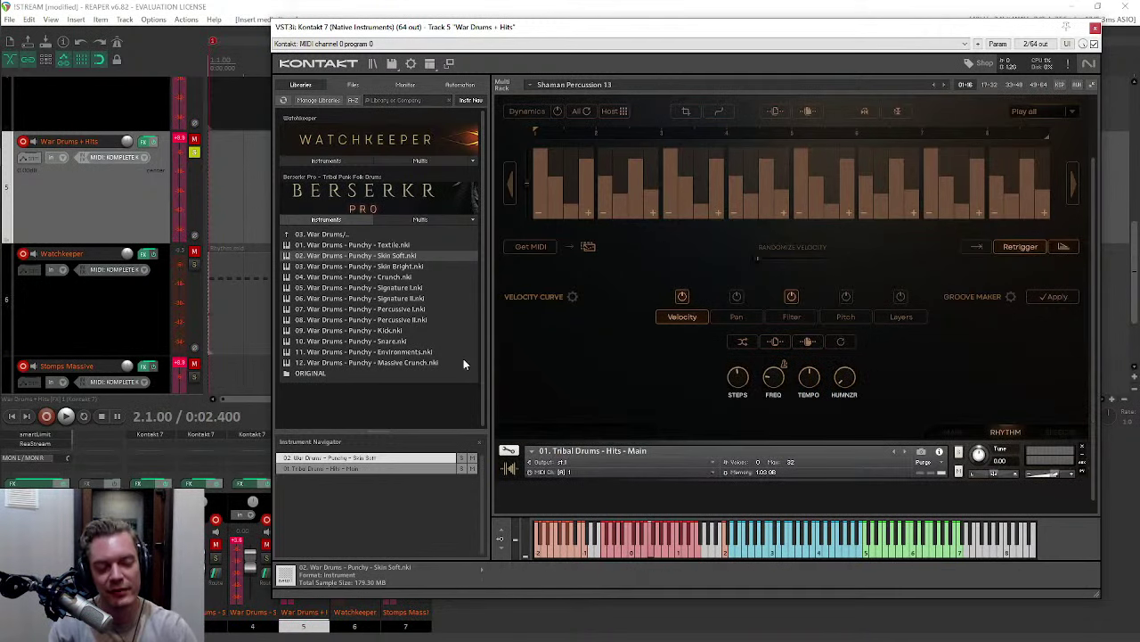
{"action": "scroll", "coordinate": [557, 354], "scroll_direction": "up", "scroll_amount": 1}
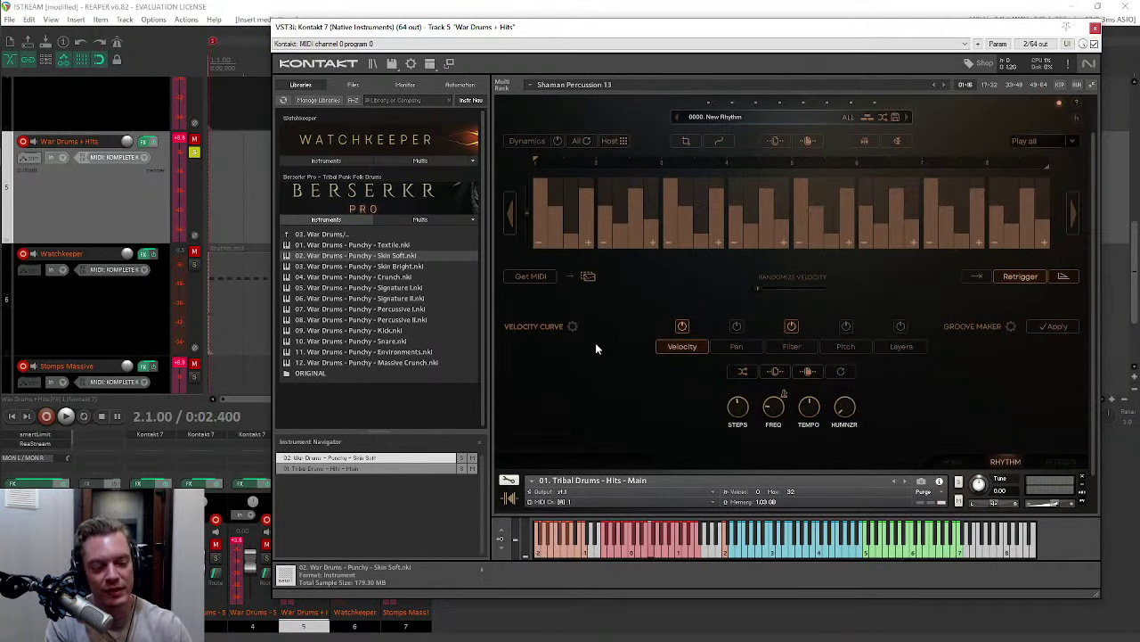
{"action": "scroll", "coordinate": [595, 354], "scroll_direction": "up", "scroll_amount": 1}
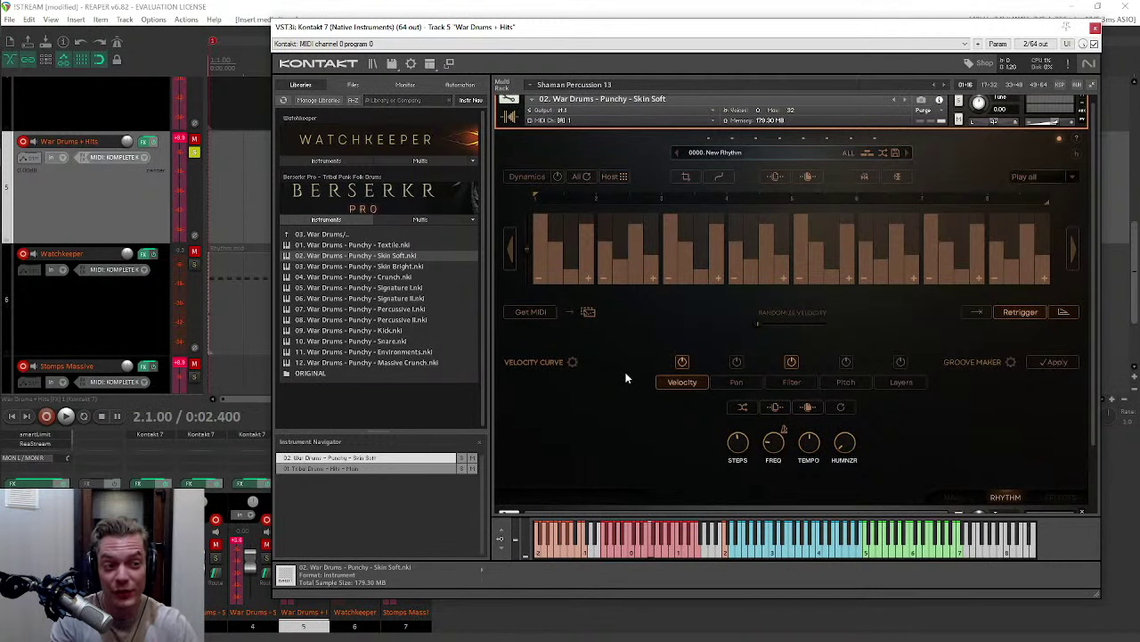
{"action": "scroll", "coordinate": [626, 378], "scroll_direction": "up", "scroll_amount": 1}
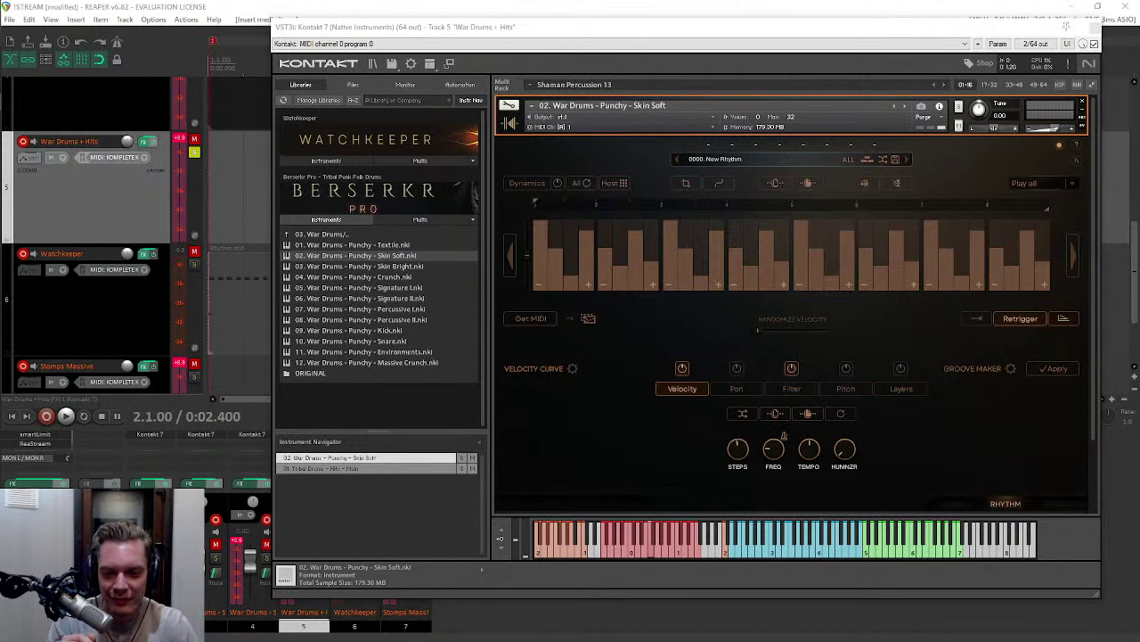
{"action": "left_click", "coordinate": [443, 517]}
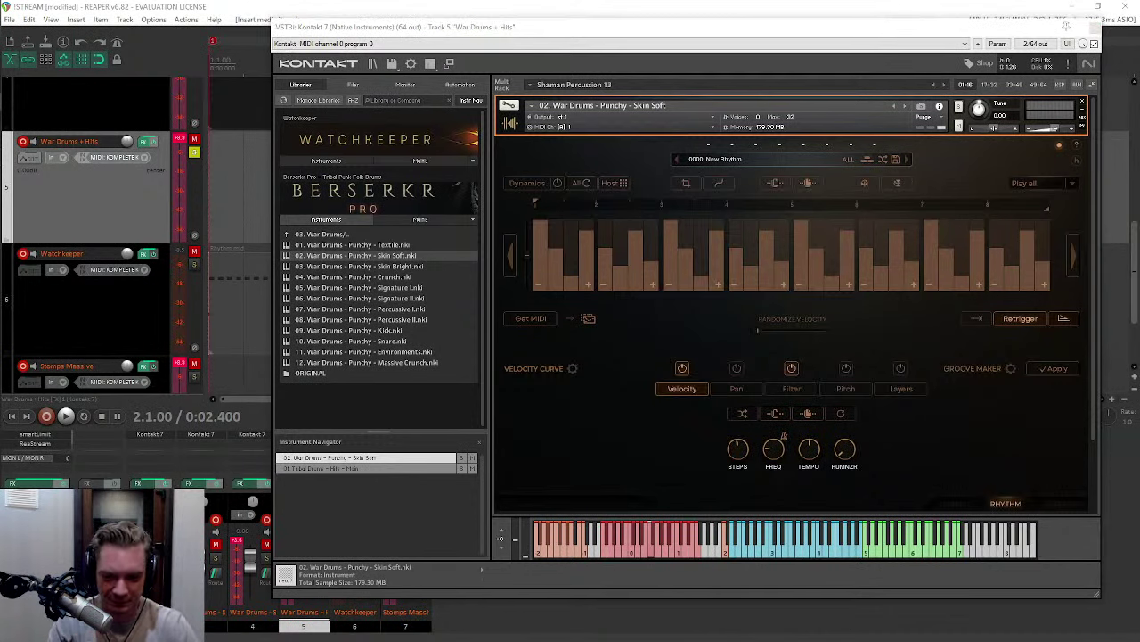
Step: Extend the step length of the War Drums - Punchy - Skin Soft rhythm to its maximum of 16 beats
{"action": "left_click", "coordinate": [603, 423]}
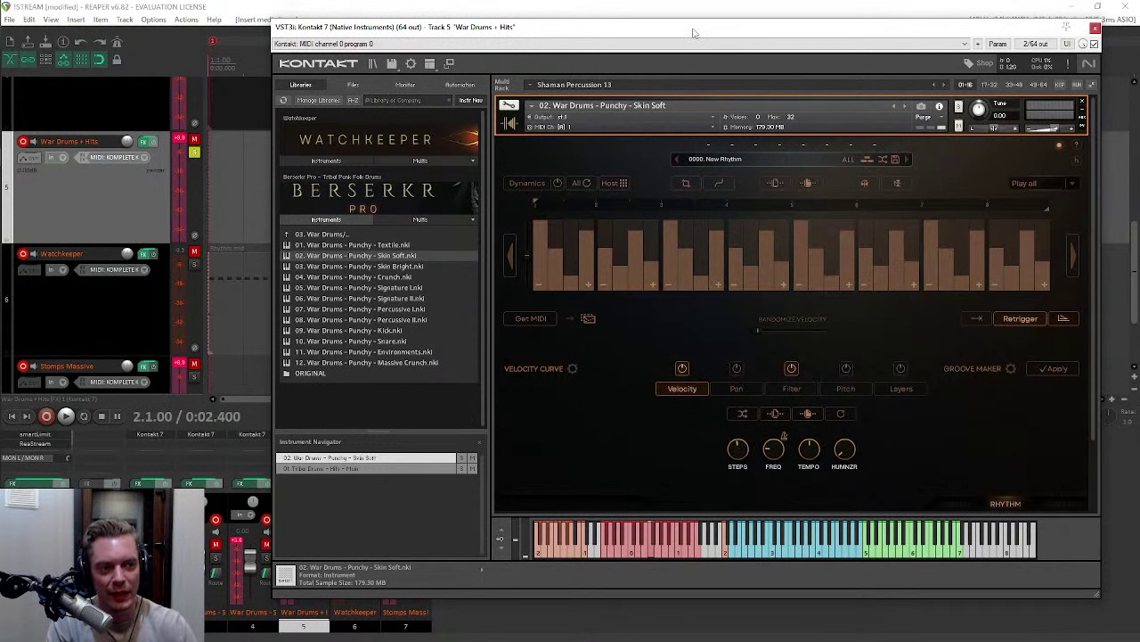
{"action": "left_click_drag", "start_coordinate": [693, 33], "coordinate": [612, 33]}
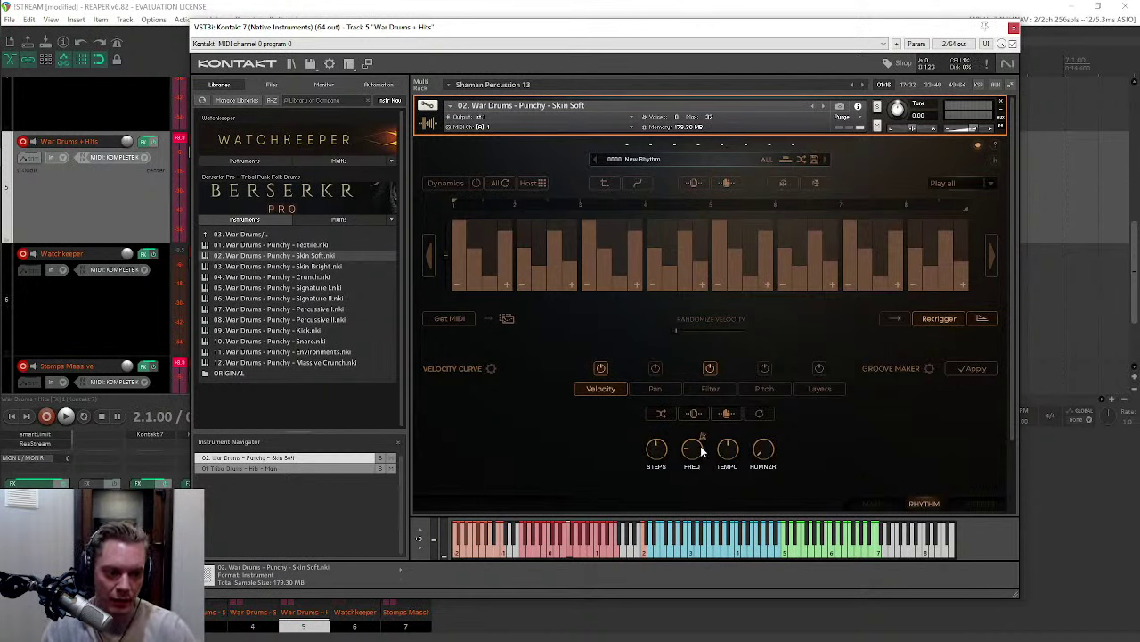
{"action": "mouse_move", "coordinate": [694, 470]}
{"action": "left_click_drag", "start_coordinate": [694, 459], "coordinate": [694, 452]}
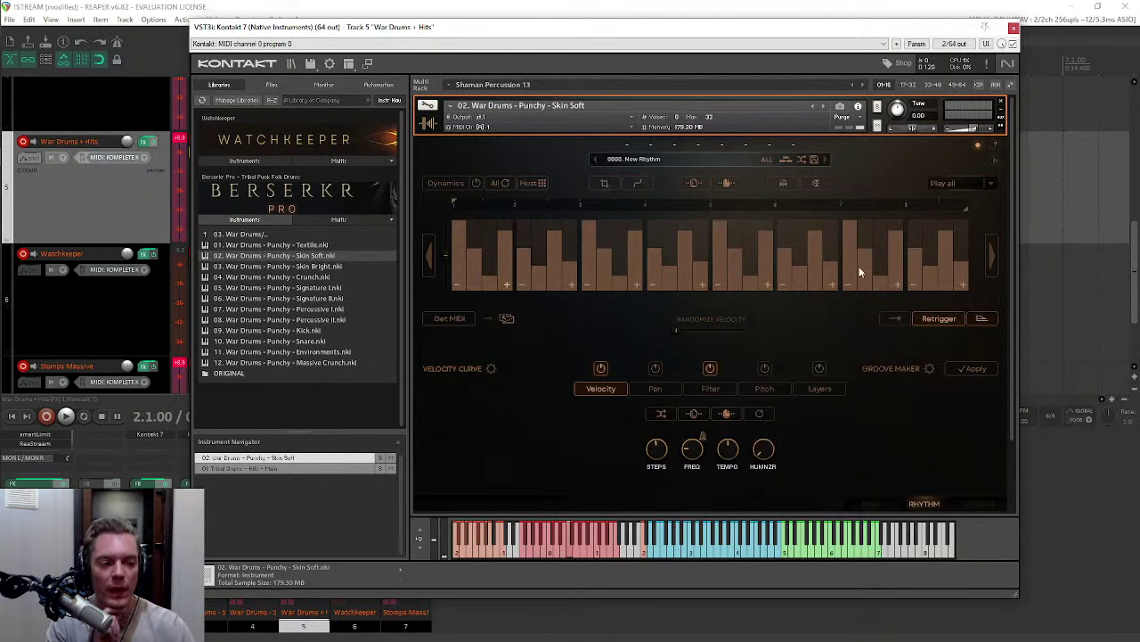
{"action": "left_click_drag", "start_coordinate": [655, 454], "coordinate": [655, 418]}
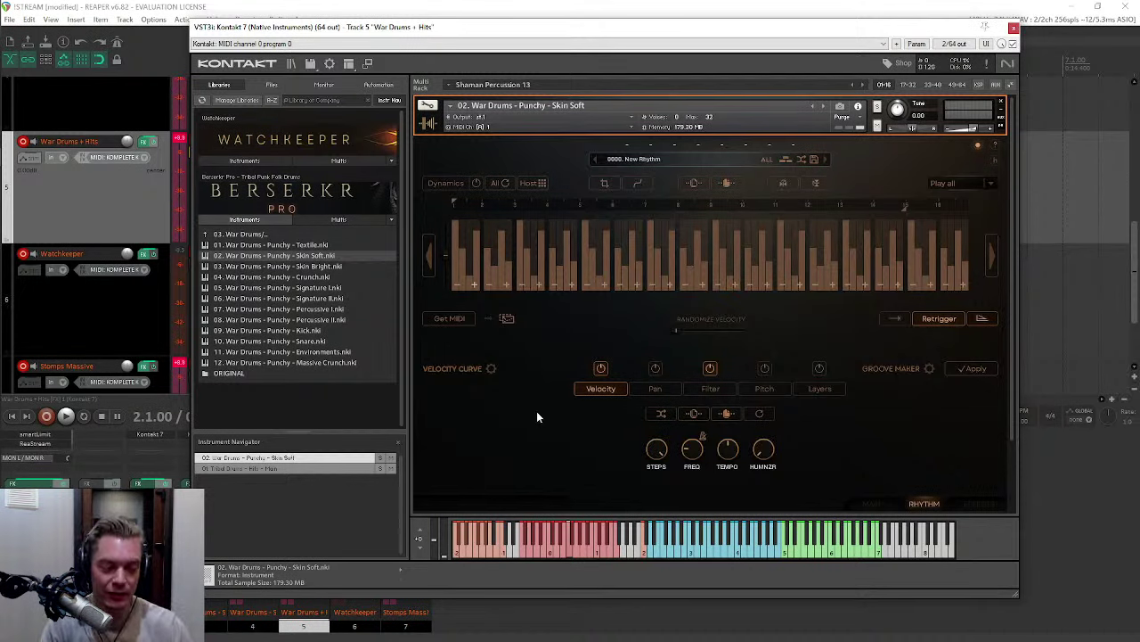
Step: Look through the rhythm categories in the Rhythm Menu down to User, then close it without loading a rhythm
{"action": "left_click", "coordinate": [681, 158]}
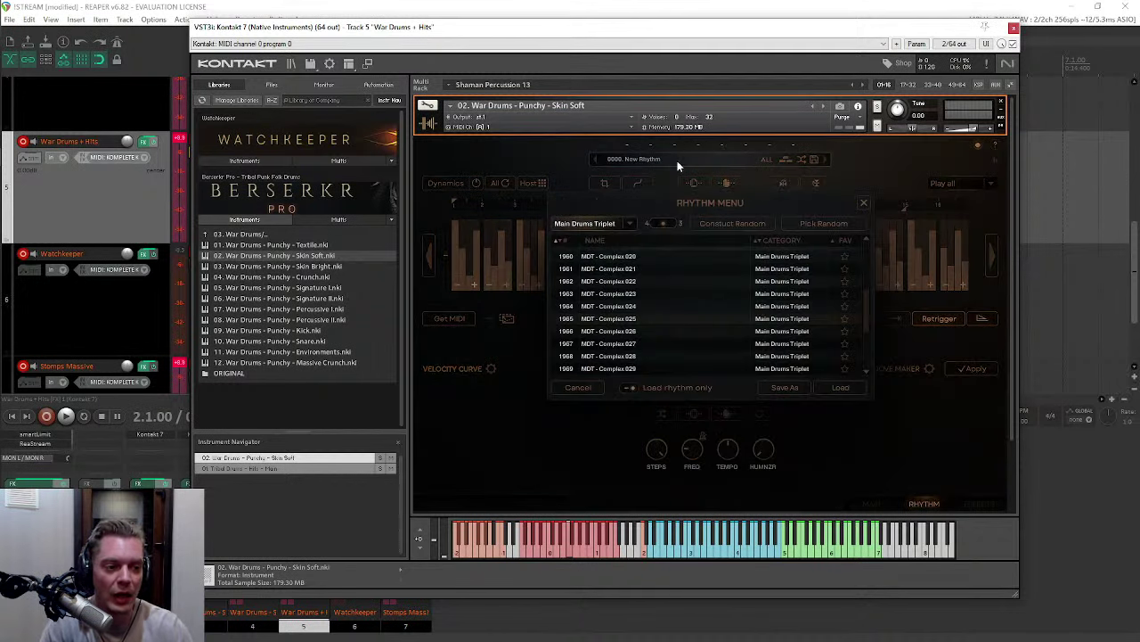
{"action": "left_click", "coordinate": [611, 224]}
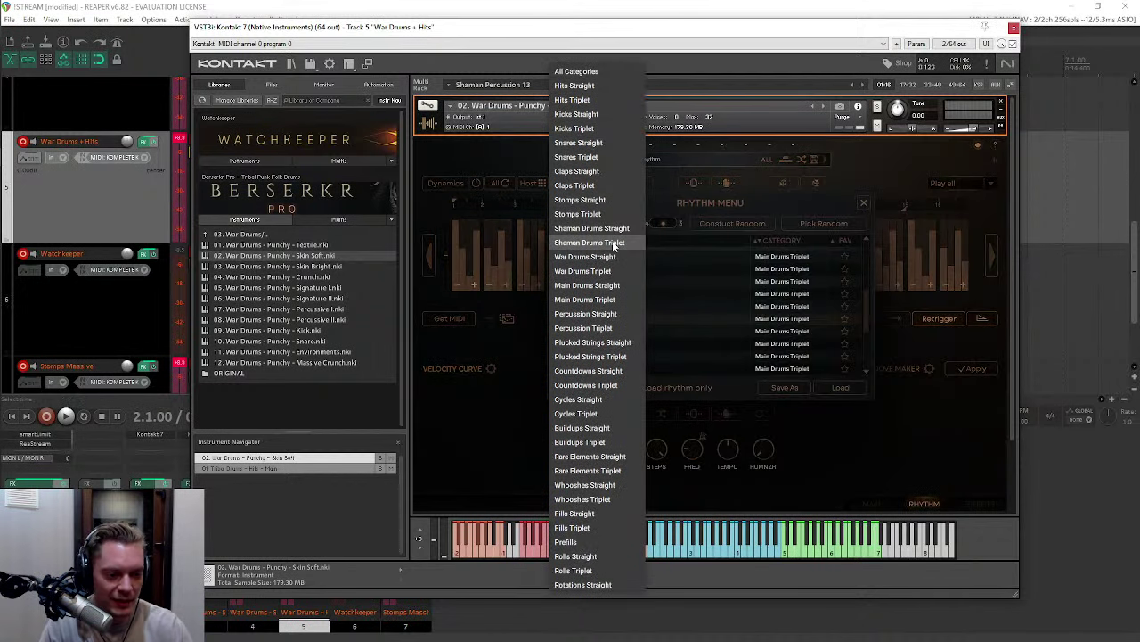
{"action": "scroll", "coordinate": [614, 247], "scroll_direction": "down", "scroll_amount": 4}
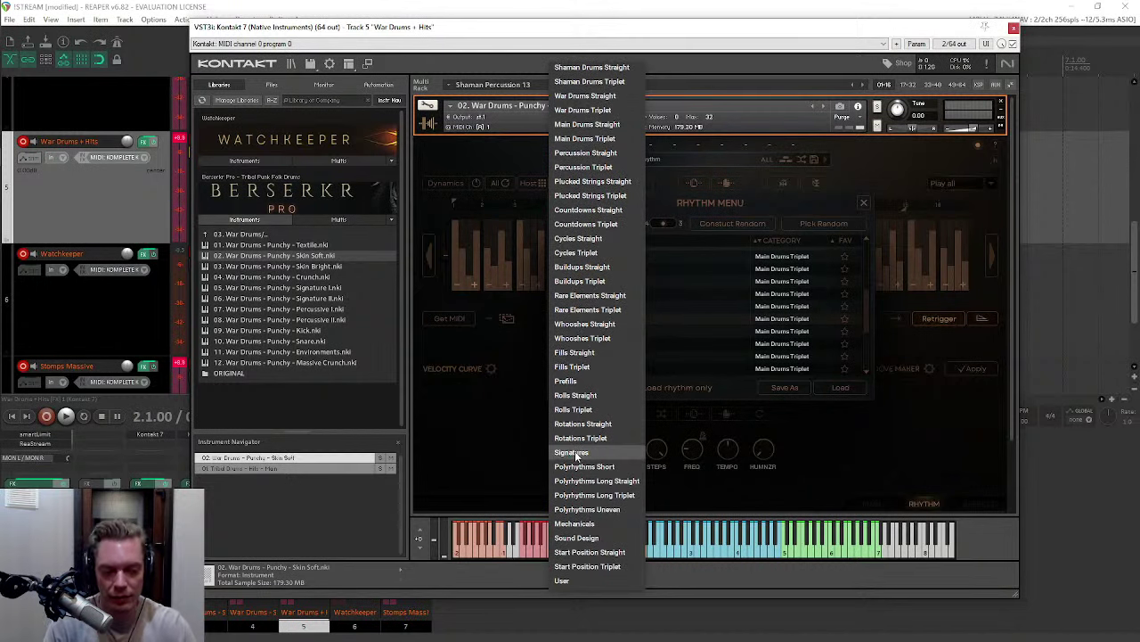
{"action": "left_click", "coordinate": [491, 450]}
{"action": "left_click", "coordinate": [864, 203]}
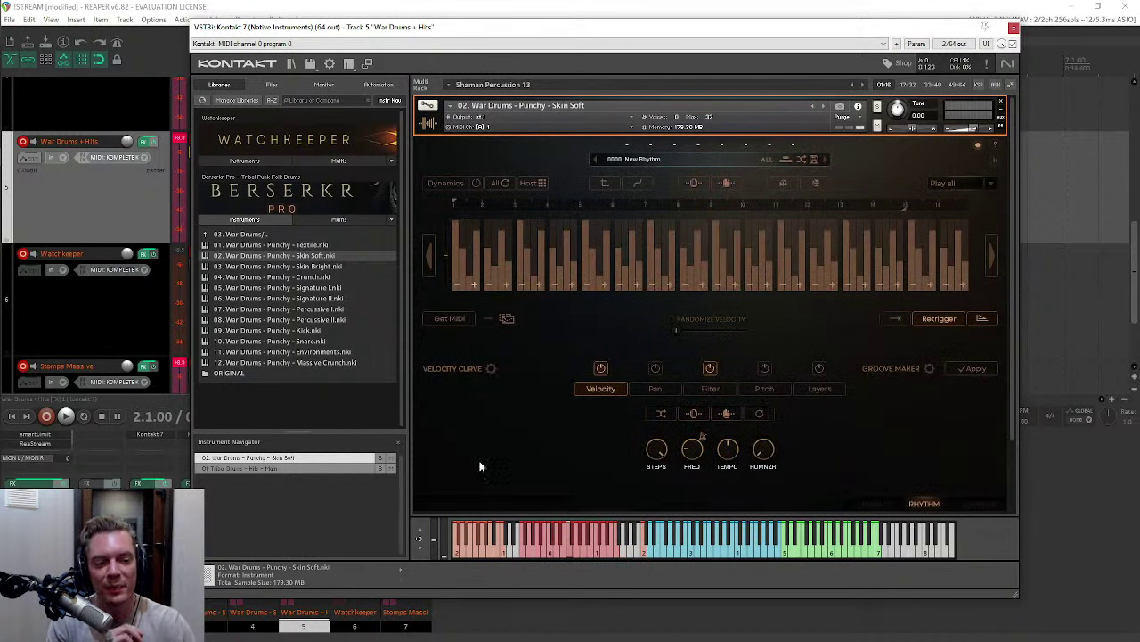
Step: Collapse War Drums - Punchy - Skin Soft in the rack and return the Berserkr Pro library to the 01. Percussion Elements folder
{"action": "scroll", "coordinate": [497, 450], "scroll_direction": "down", "scroll_amount": 2}
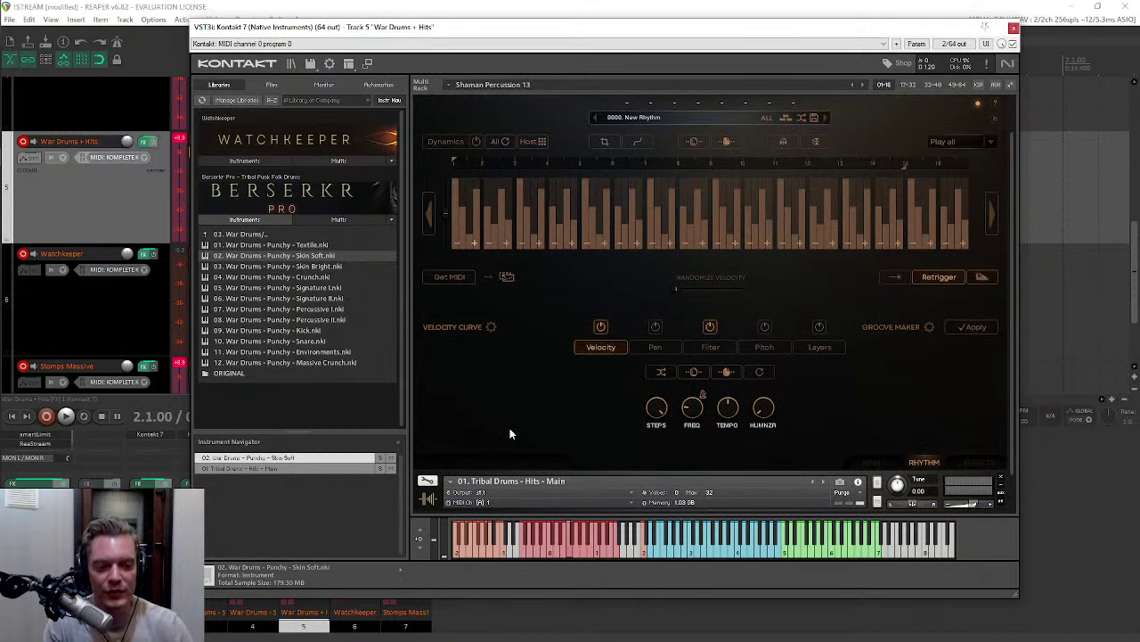
{"action": "scroll", "coordinate": [525, 402], "scroll_direction": "up", "scroll_amount": 2}
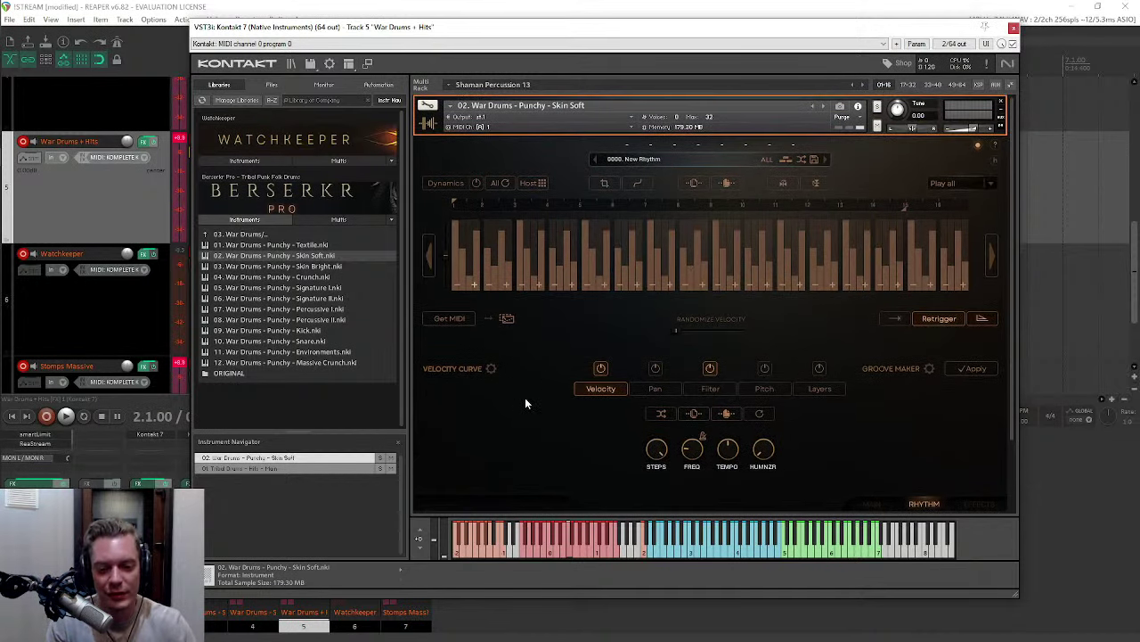
{"action": "left_click", "coordinate": [428, 116]}
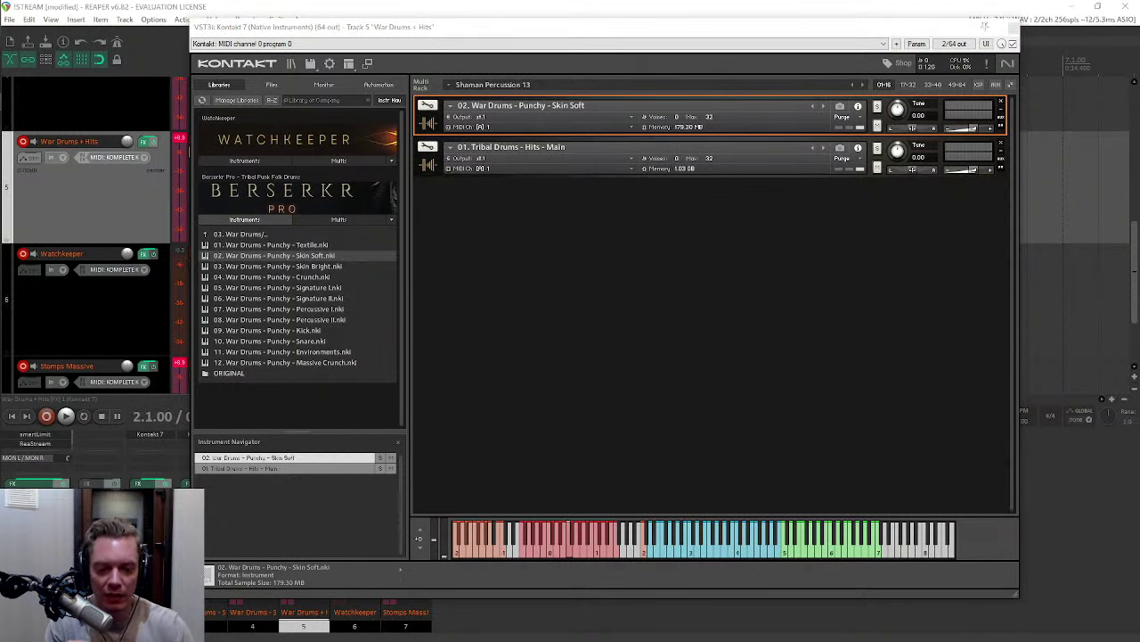
{"action": "double_click", "coordinate": [256, 236]}
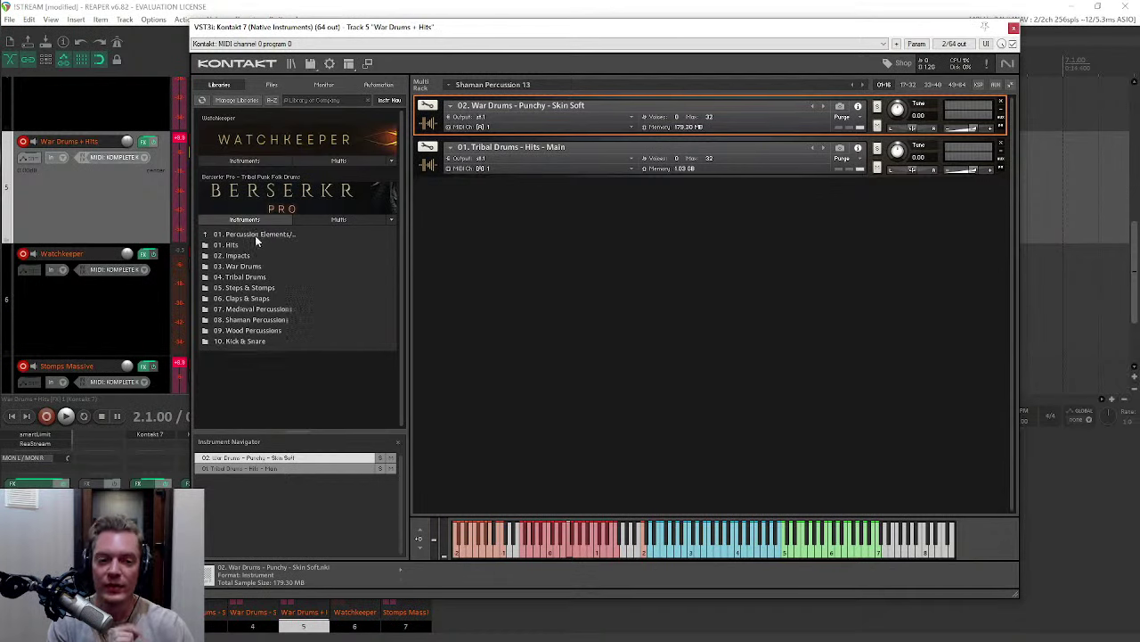
{"action": "left_click", "coordinate": [543, 314]}
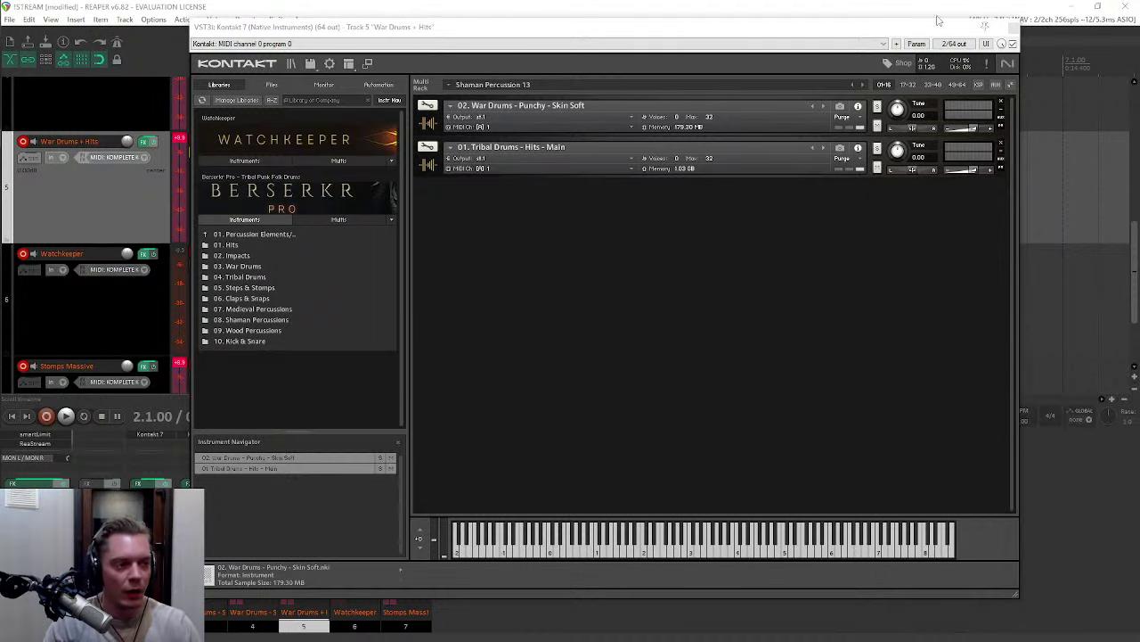
Step: Close the Kontakt window of the War Drums + Hits track and show the Media Explorer in REAPER
{"action": "left_click", "coordinate": [1014, 28]}
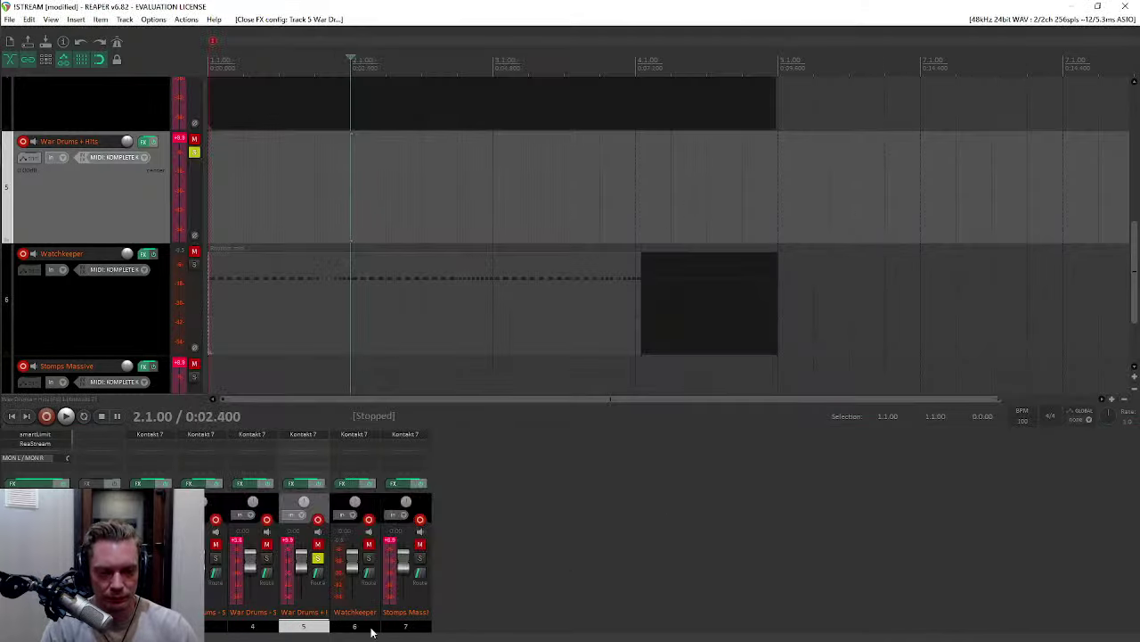
{"action": "key", "text": "ctrl+alt+x"}
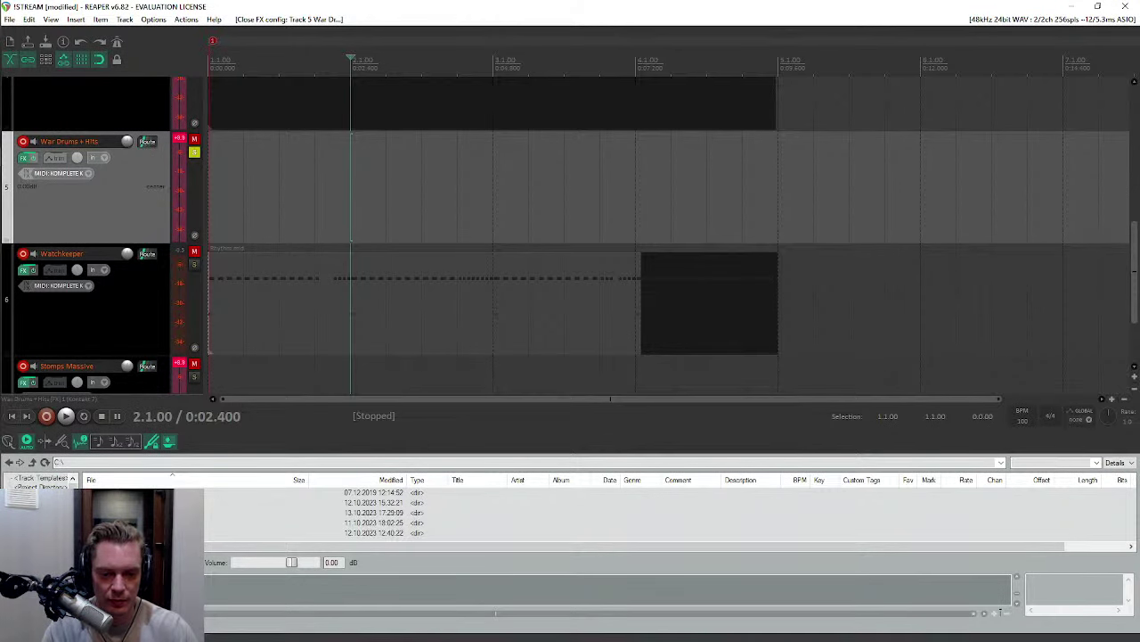
Step: Browse the media explorer to the inner Berserkr - Tribal Punk Folk Drums (WAV) folder and enlarge the explorer to show its subfolders
{"action": "double_click", "coordinate": [242, 523]}
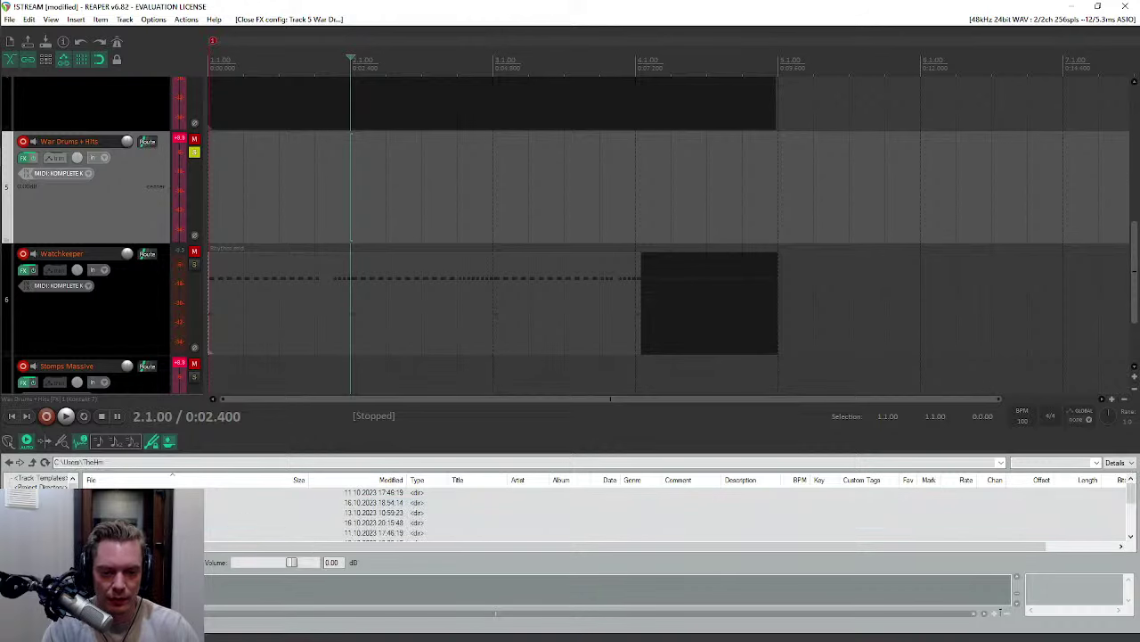
{"action": "key", "text": "Return"}
{"action": "double_click", "coordinate": [240, 493]}
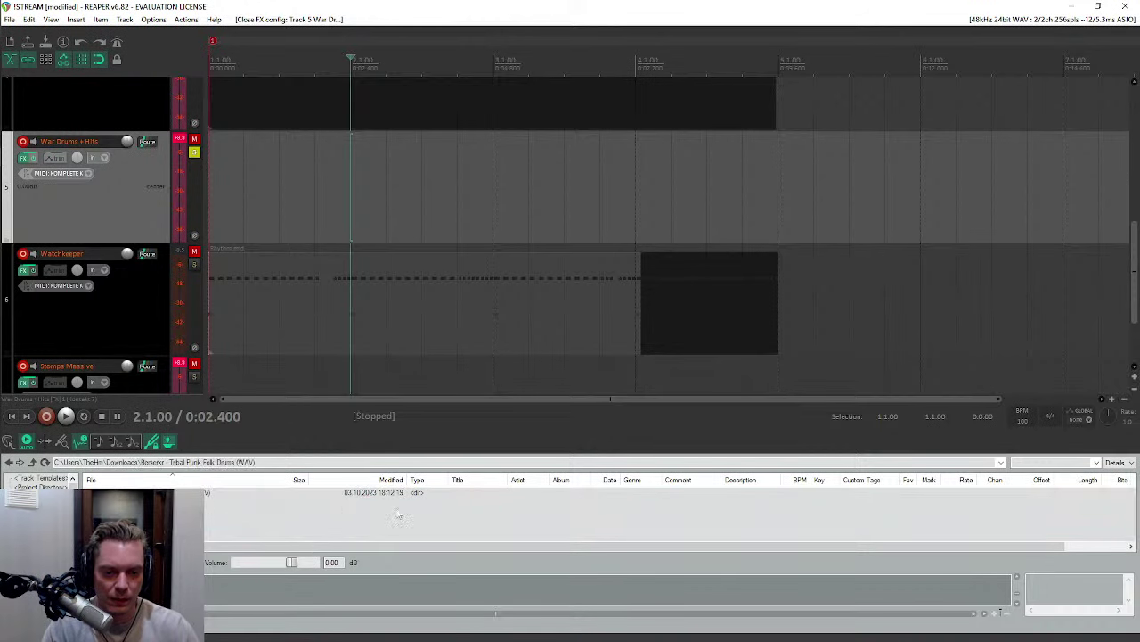
{"action": "double_click", "coordinate": [241, 493]}
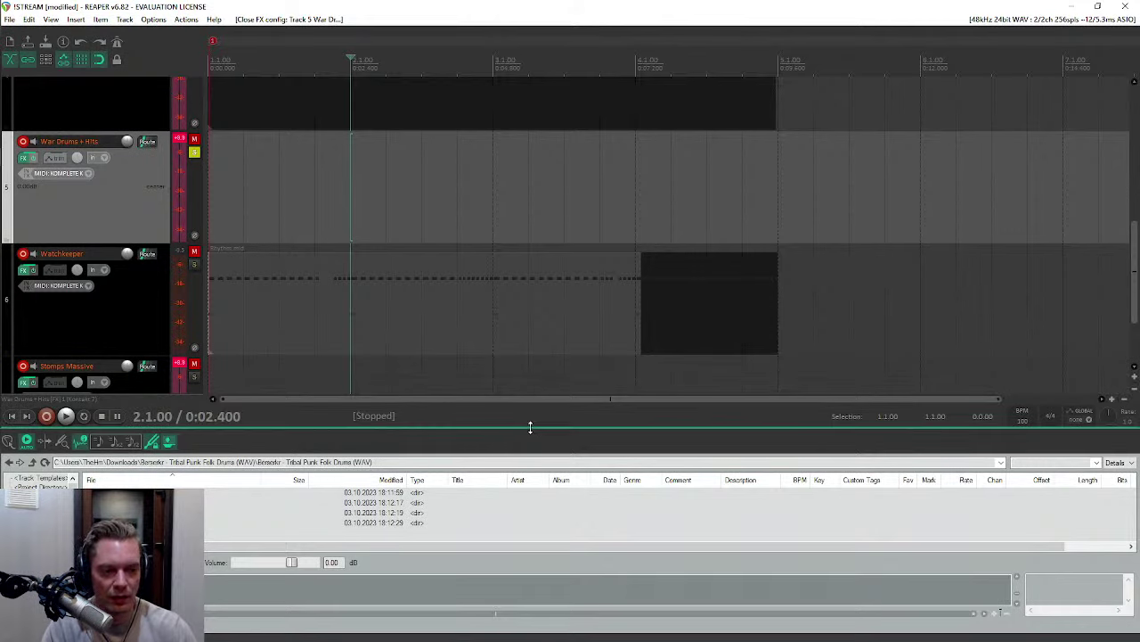
{"action": "left_click_drag", "start_coordinate": [530, 425], "coordinate": [552, 181]}
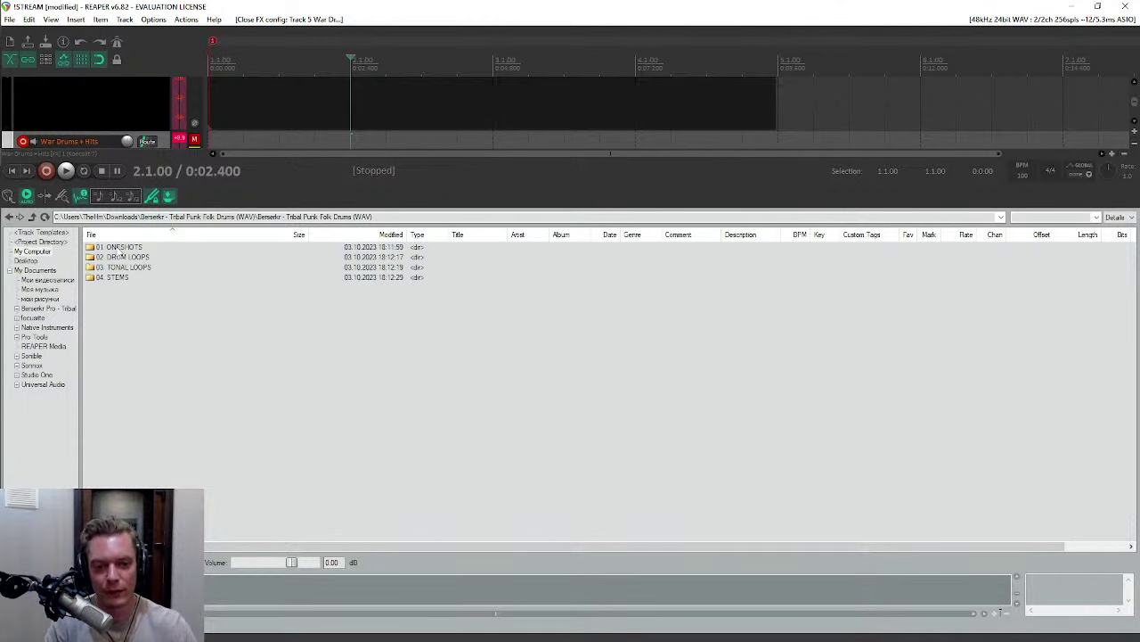
Step: Look through the 01. ONESHOTS, 02. DRUM LOOPS, 03. TONAL LOOPS and 04. STEMS sample folders, returning to the parent folder
{"action": "double_click", "coordinate": [116, 247]}
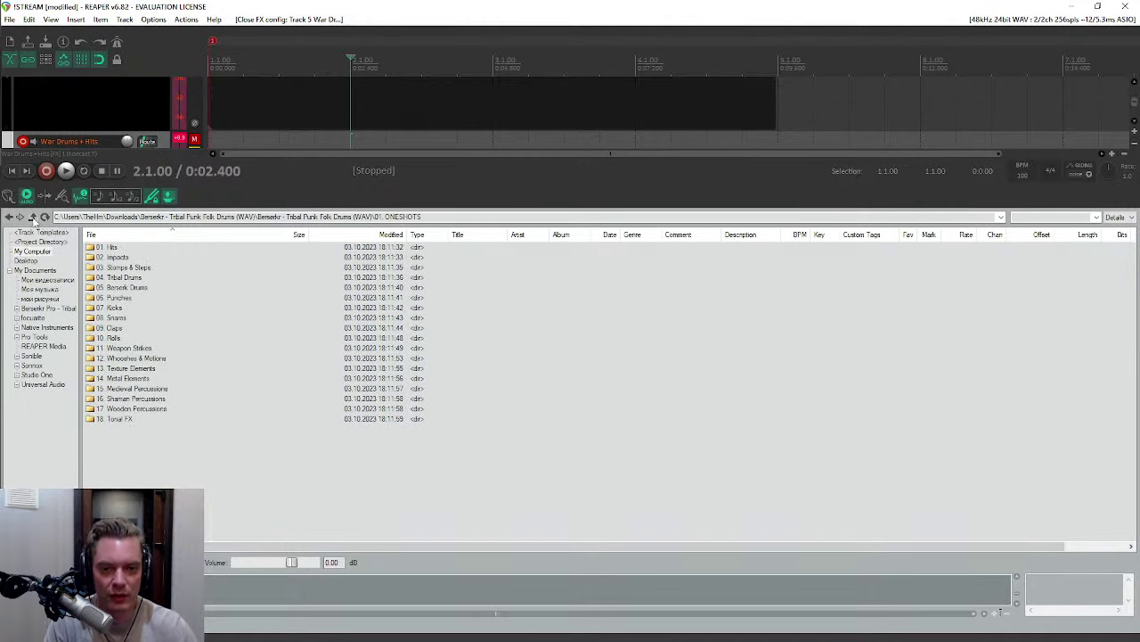
{"action": "left_click", "coordinate": [33, 217]}
{"action": "double_click", "coordinate": [114, 257]}
{"action": "left_click", "coordinate": [32, 217]}
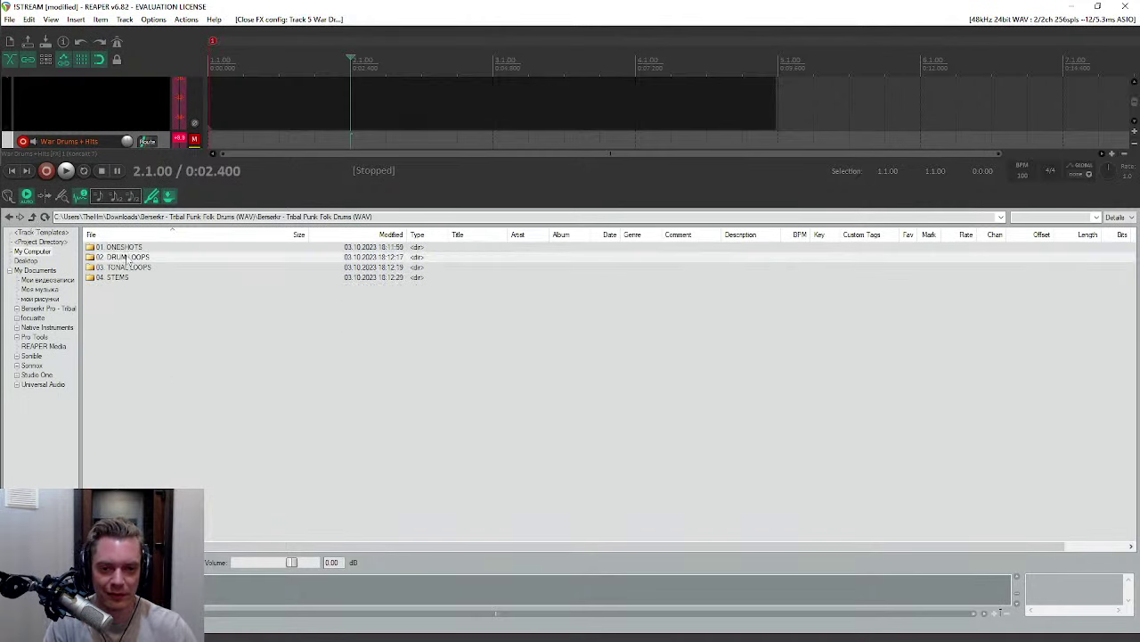
{"action": "double_click", "coordinate": [124, 267]}
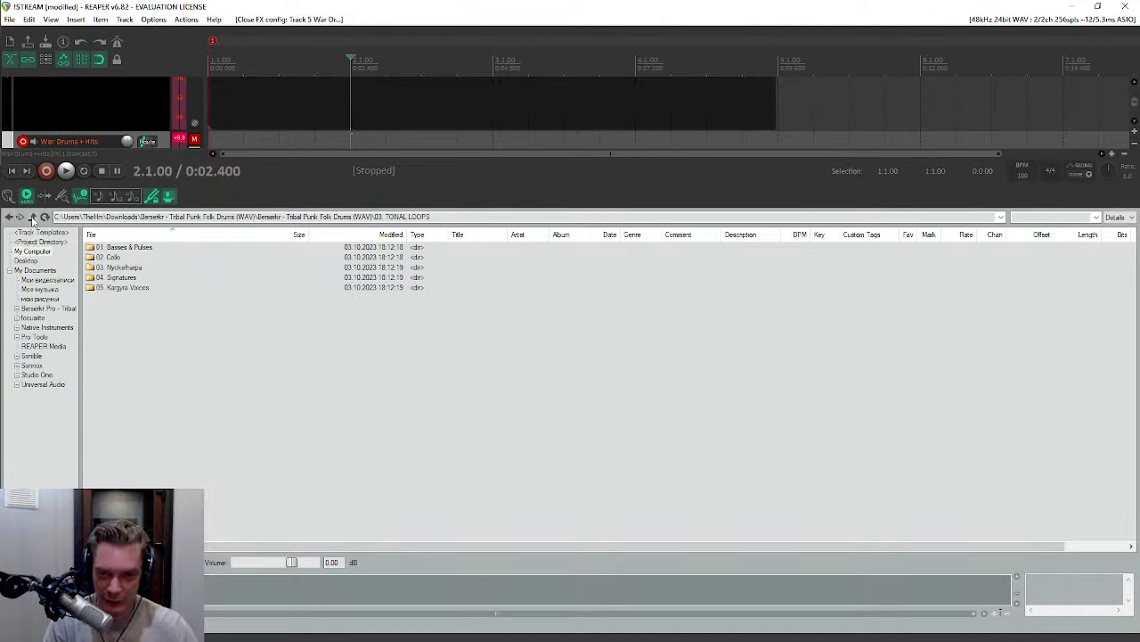
{"action": "left_click", "coordinate": [32, 217]}
{"action": "double_click", "coordinate": [130, 278]}
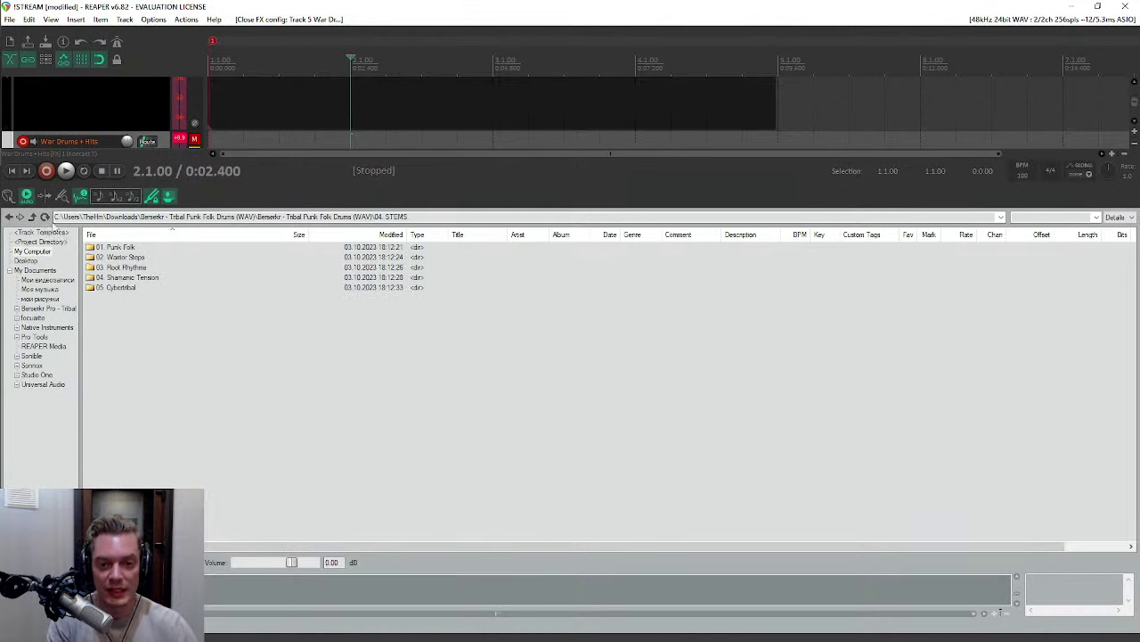
{"action": "left_click", "coordinate": [32, 217]}
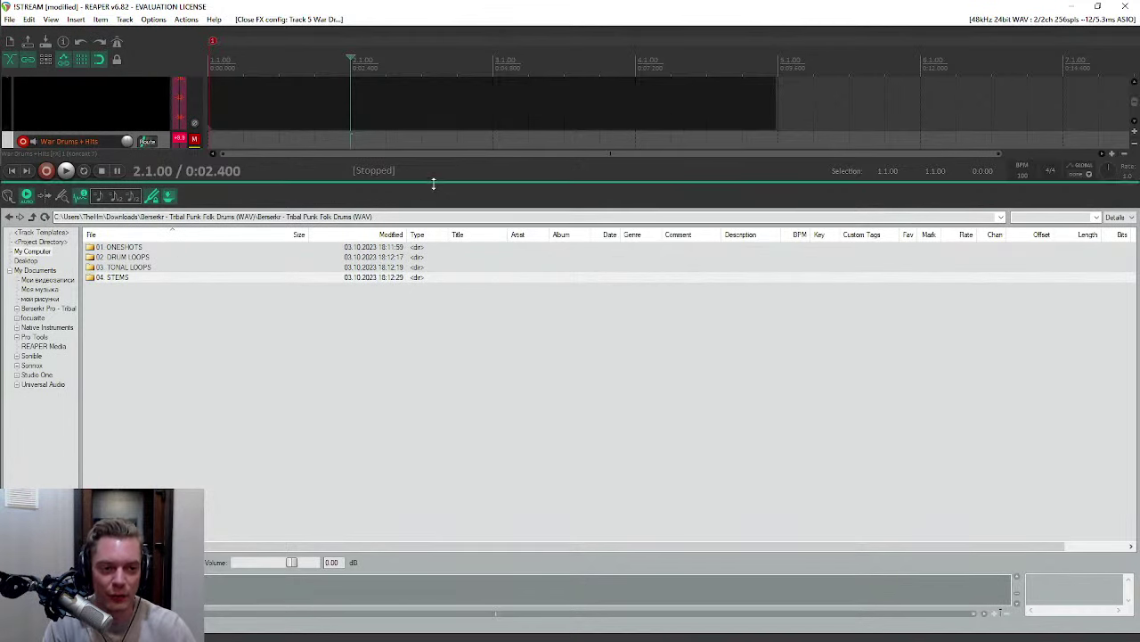
Step: Shrink the media explorer and delete the five tracks below War Drums - Textile, from War Drums - Skin Bright through Stomps Massive
{"action": "left_click_drag", "start_coordinate": [434, 183], "coordinate": [429, 465]}
{"action": "scroll", "coordinate": [96, 232], "scroll_direction": "up", "scroll_amount": 5}
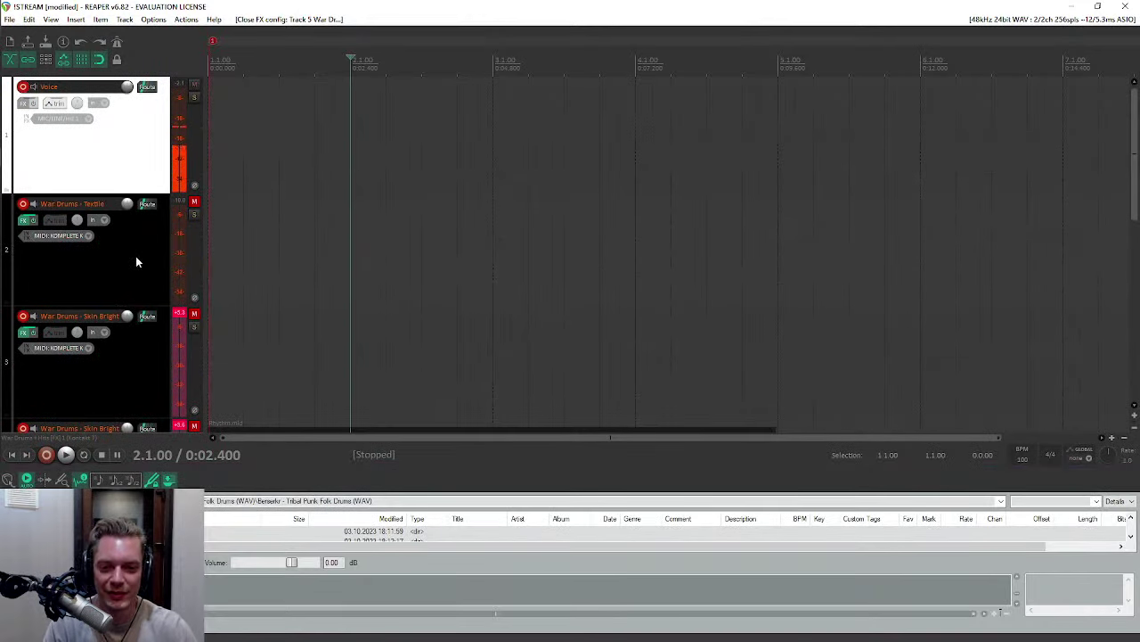
{"action": "scroll", "coordinate": [134, 233], "scroll_direction": "down", "scroll_amount": 3}
{"action": "scroll", "coordinate": [121, 244], "scroll_direction": "up", "scroll_amount": 3}
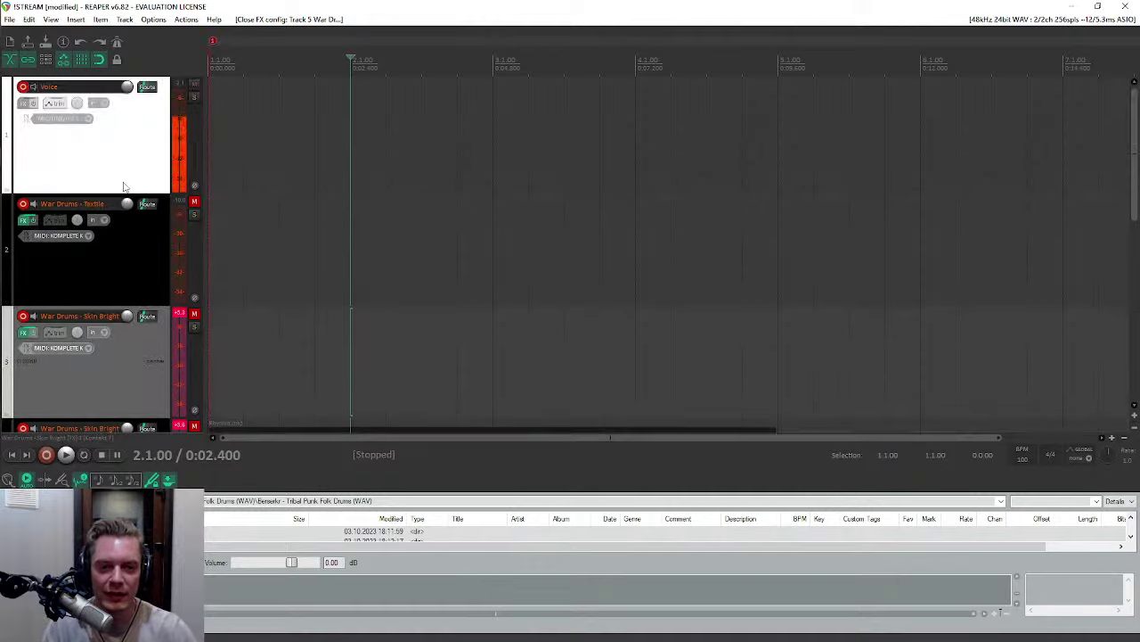
{"action": "scroll", "coordinate": [128, 195], "scroll_direction": "down", "scroll_amount": 4}
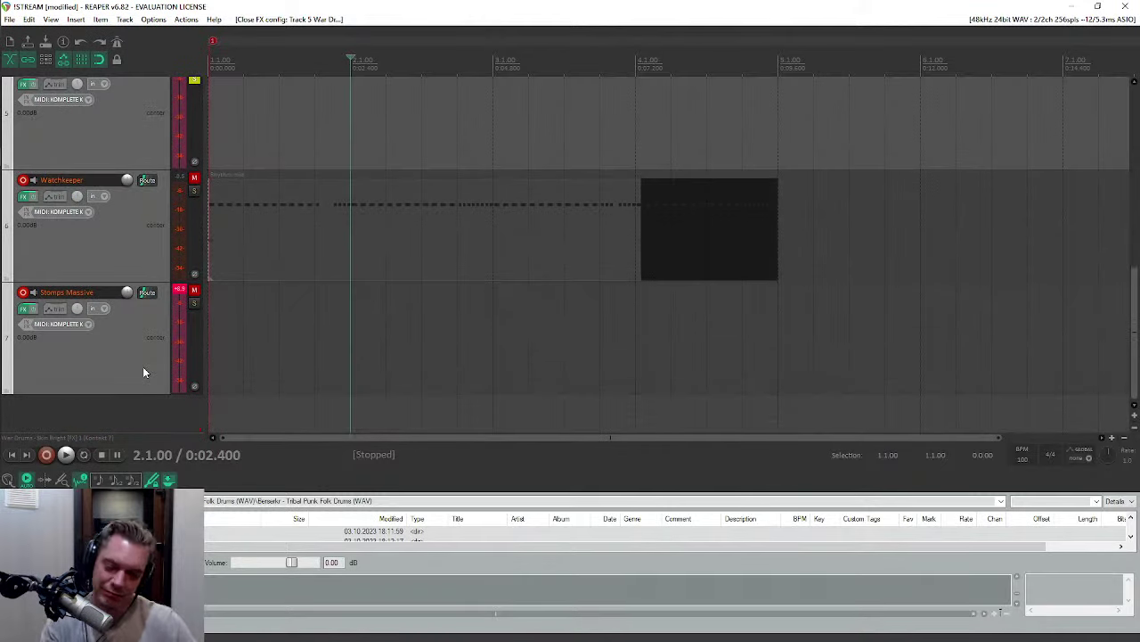
{"action": "key", "text": "Delete"}
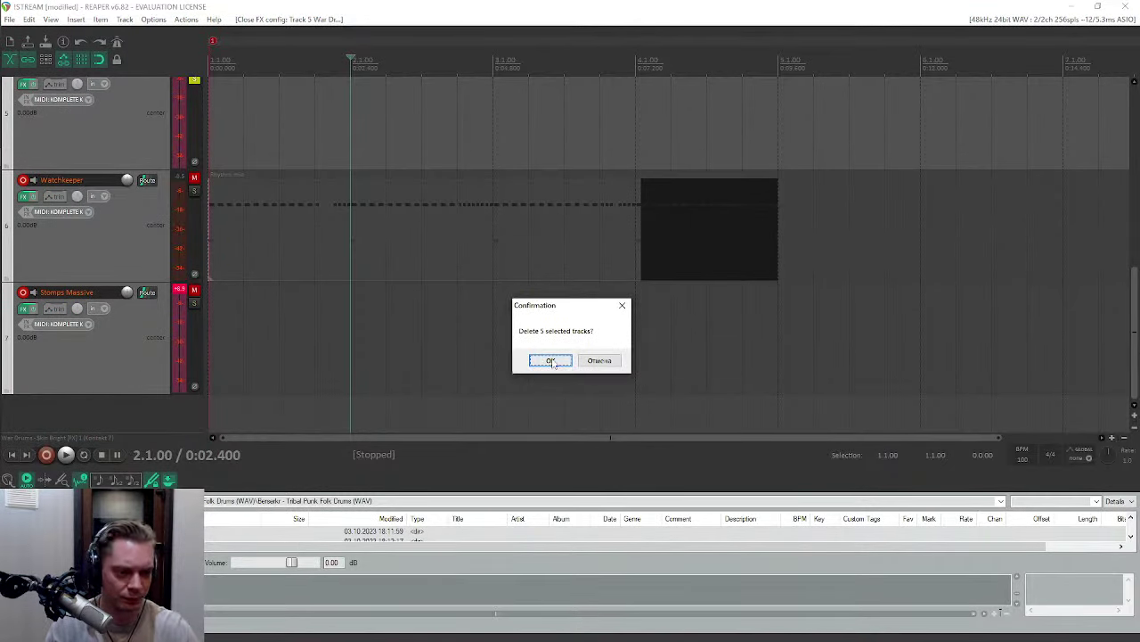
{"action": "key", "text": "Return"}
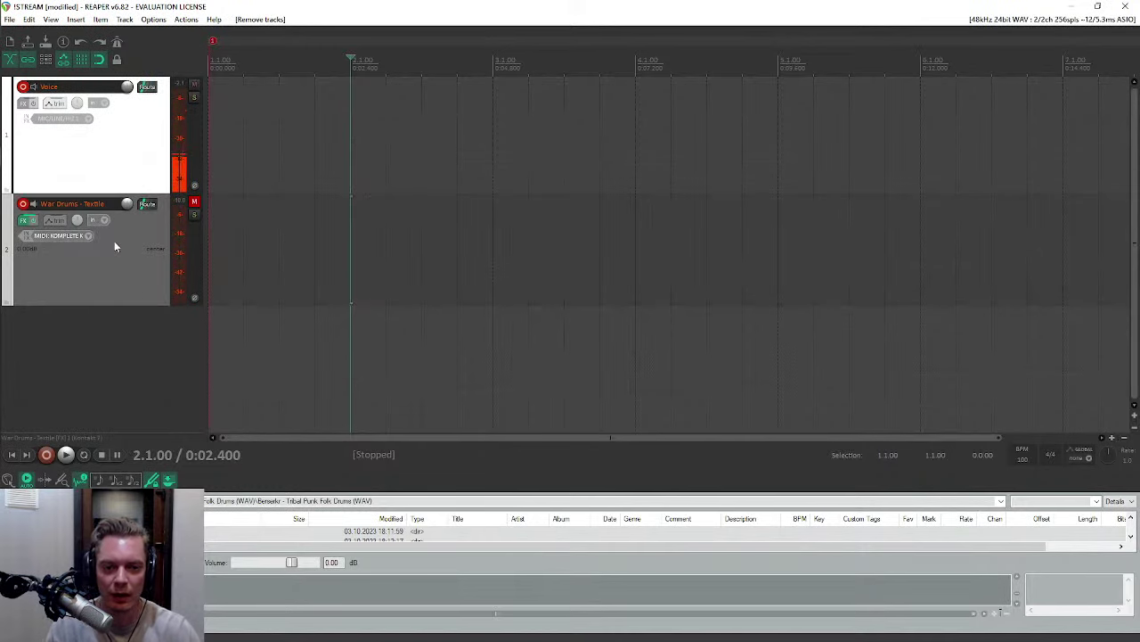
Step: Open Kontakt on the War Drums - Textile track, remove the 03. Tonal FX - Resonating Drone instrument, and move the window clear of the track list
{"action": "right_click", "coordinate": [121, 266]}
{"action": "left_click", "coordinate": [100, 265]}
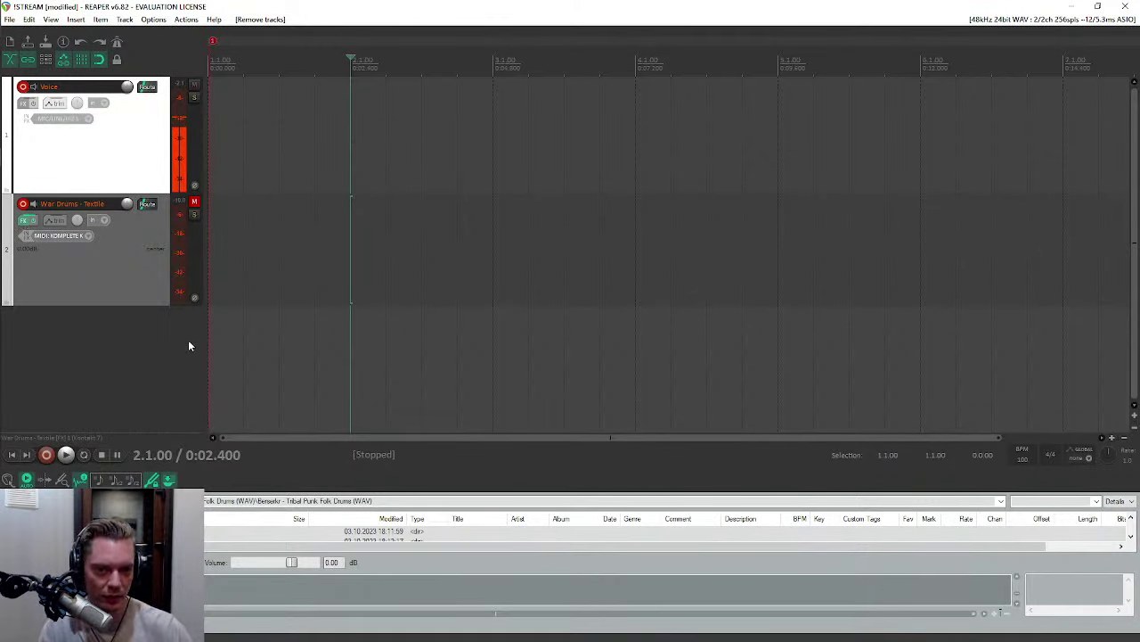
{"action": "left_click", "coordinate": [195, 204]}
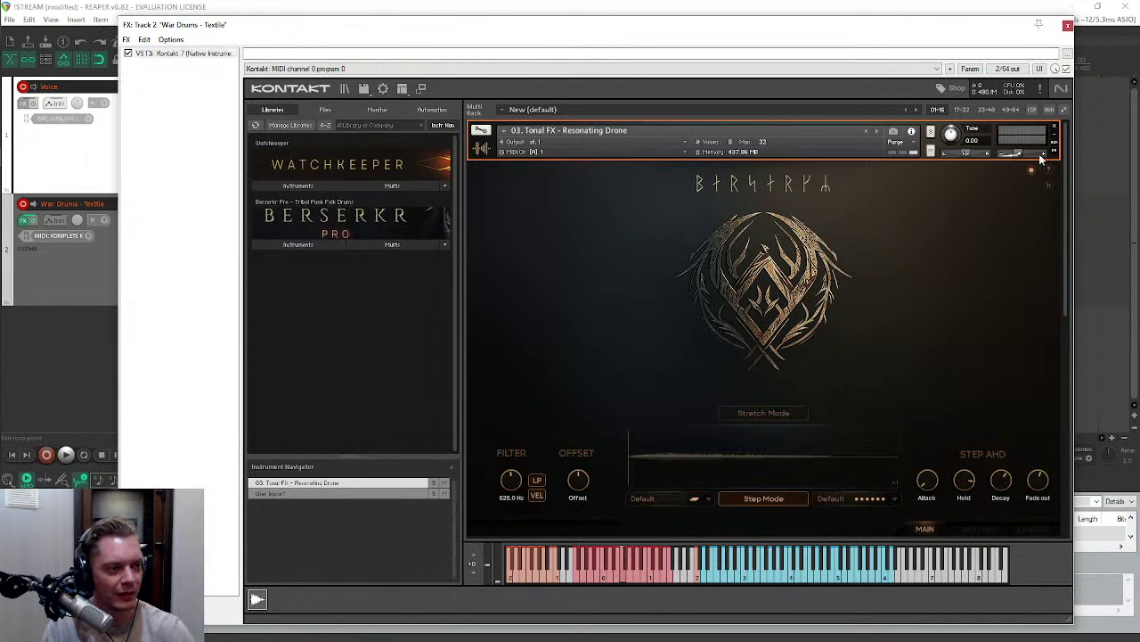
{"action": "left_click", "coordinate": [1055, 129]}
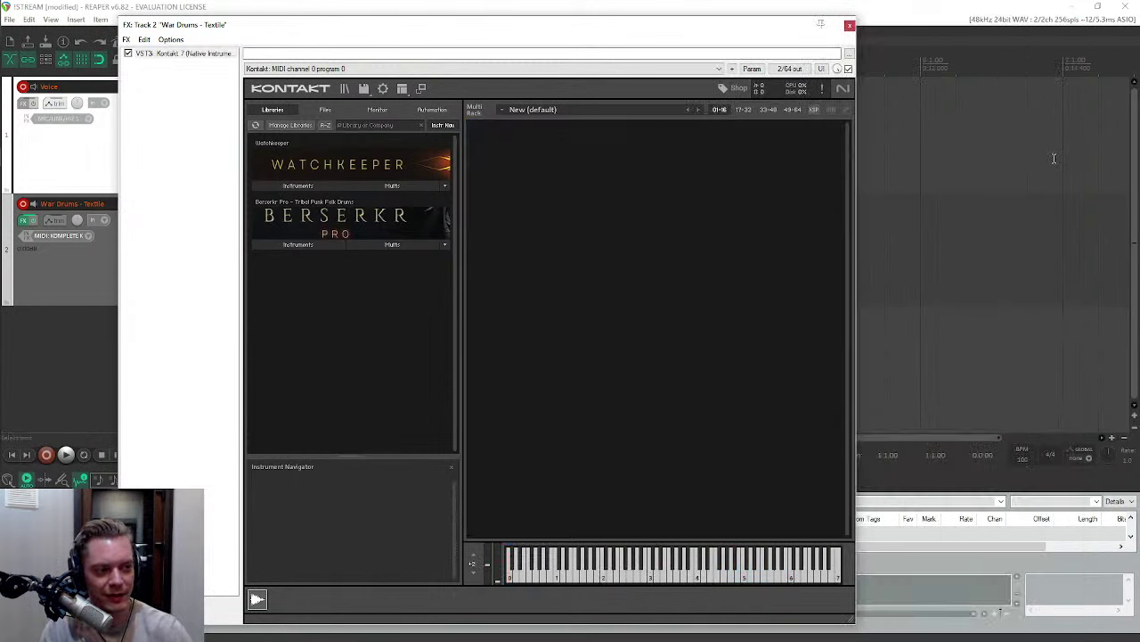
{"action": "left_click_drag", "start_coordinate": [575, 32], "coordinate": [769, 34]}
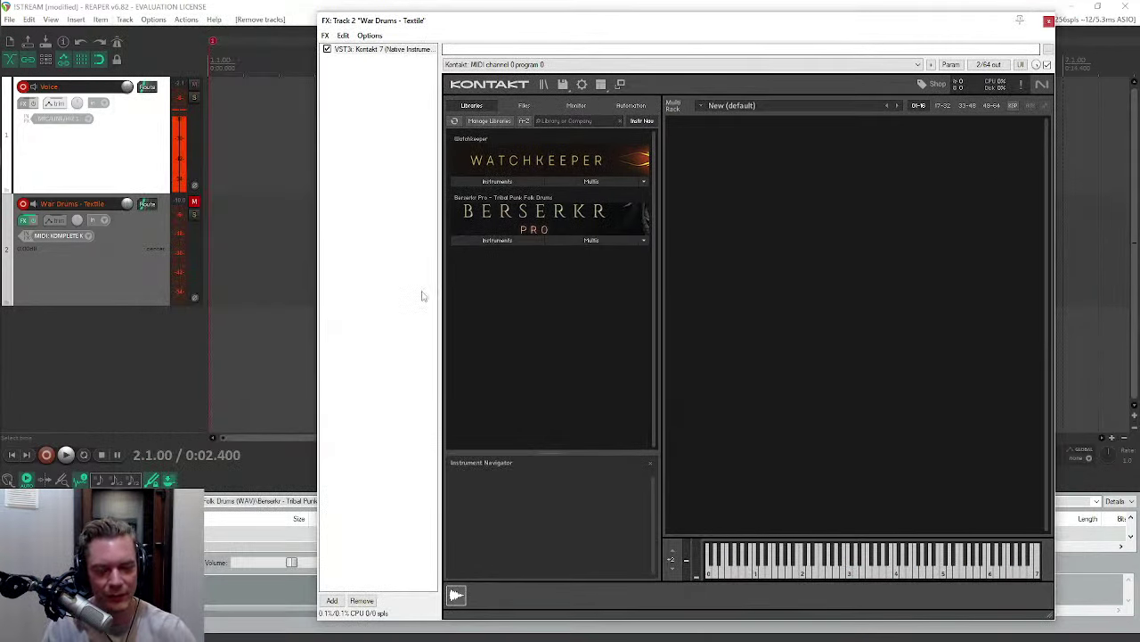
Step: Duplicate the War Drums - Textile track with its empty Kontakt instance twice
{"action": "right_click", "coordinate": [99, 270]}
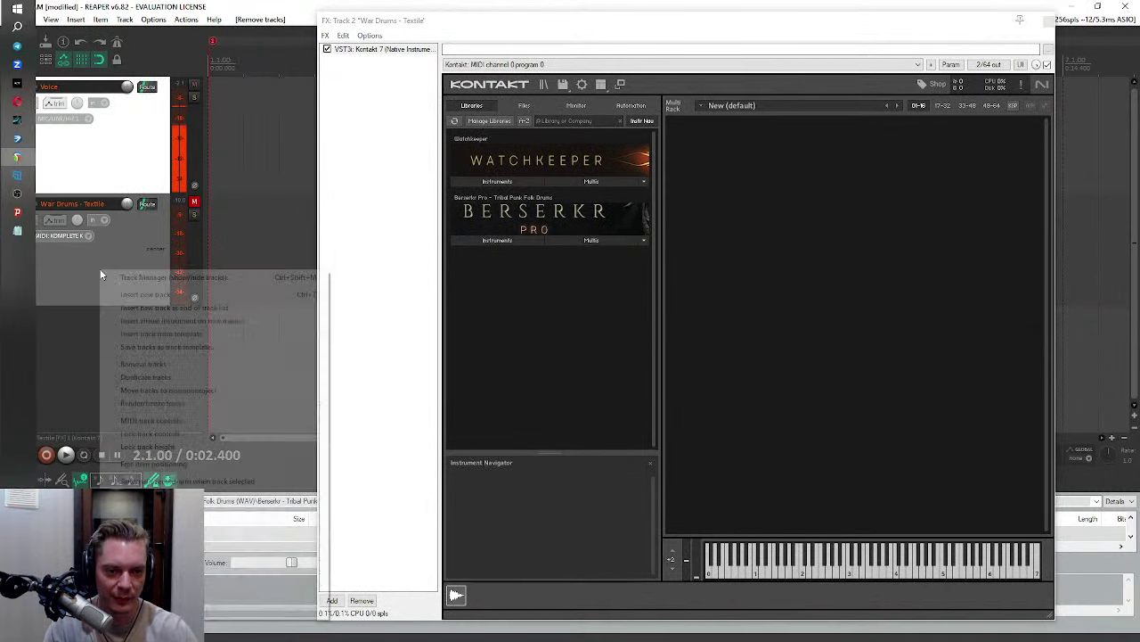
{"action": "left_click", "coordinate": [146, 377]}
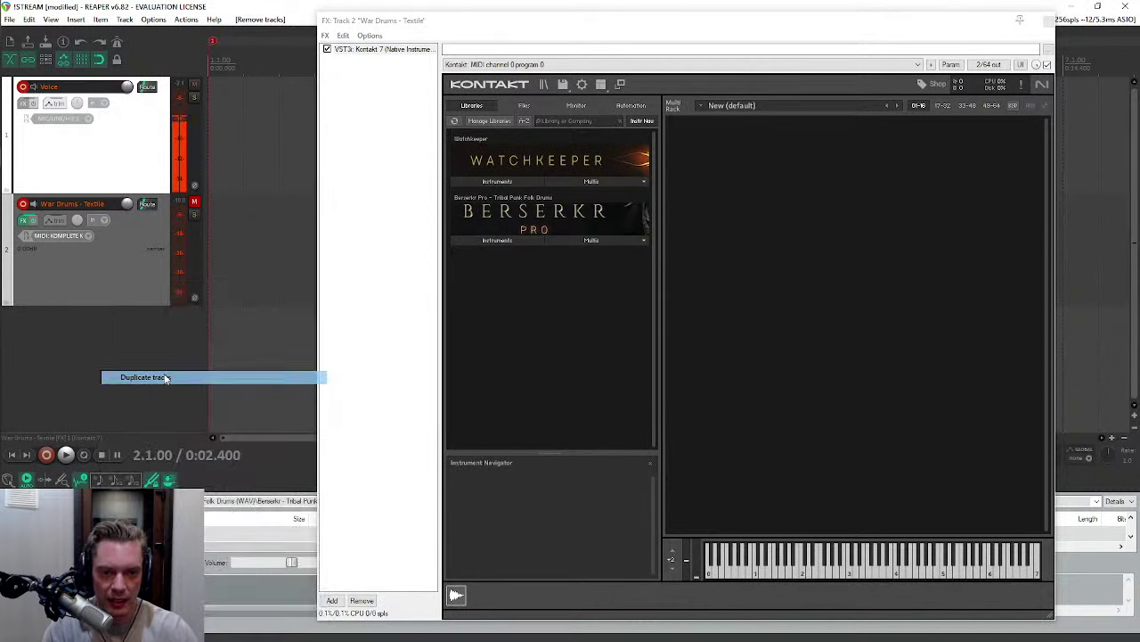
{"action": "right_click", "coordinate": [92, 337]}
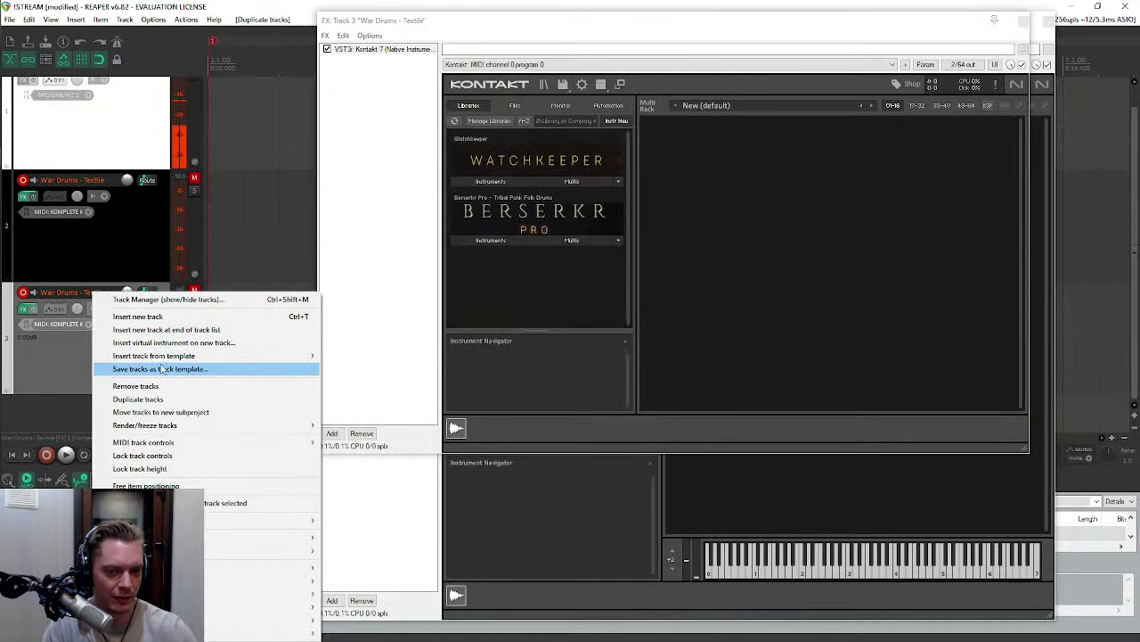
{"action": "left_click", "coordinate": [158, 399]}
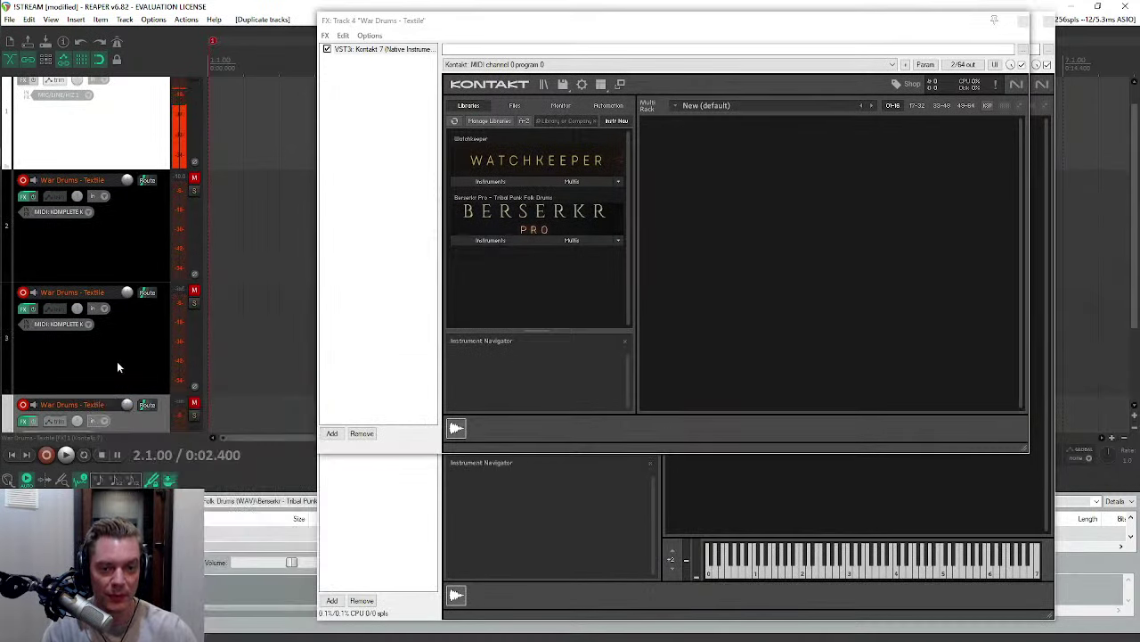
Step: Select the first War Drums - Textile track and close the surplus FX chain windows, leaving one floating Kontakt window open
{"action": "left_click", "coordinate": [117, 250]}
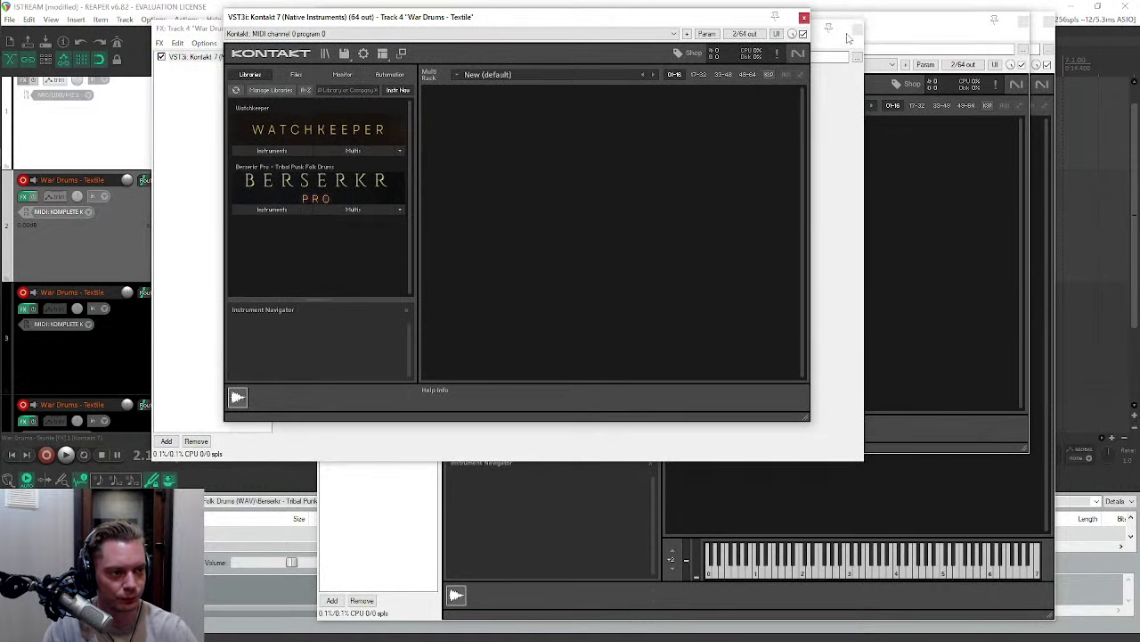
{"action": "left_click", "coordinate": [851, 31]}
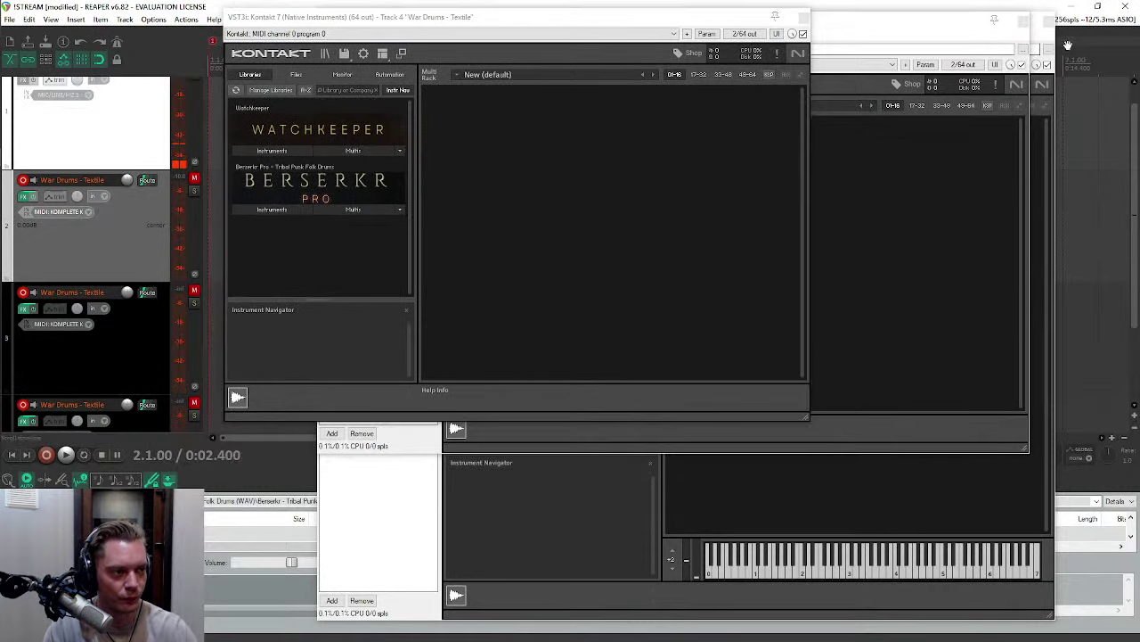
{"action": "left_click", "coordinate": [1048, 17]}
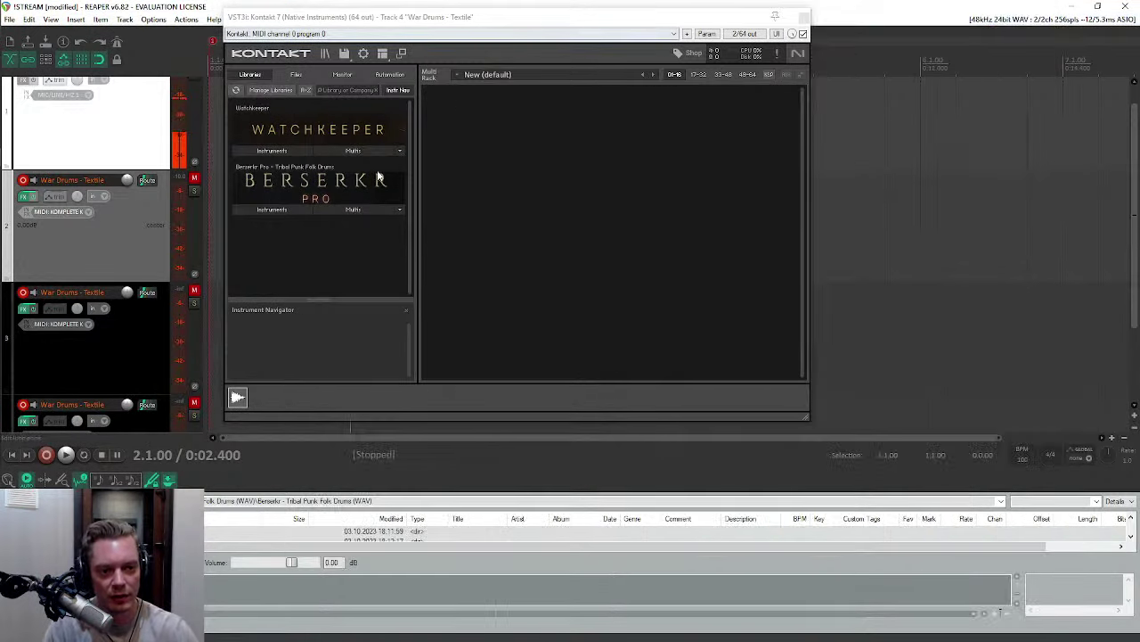
Step: Open the MULTI KITS folder in the Berserkr Pro library's multis and move the Kontakt window away from the tracks
{"action": "left_click", "coordinate": [353, 208]}
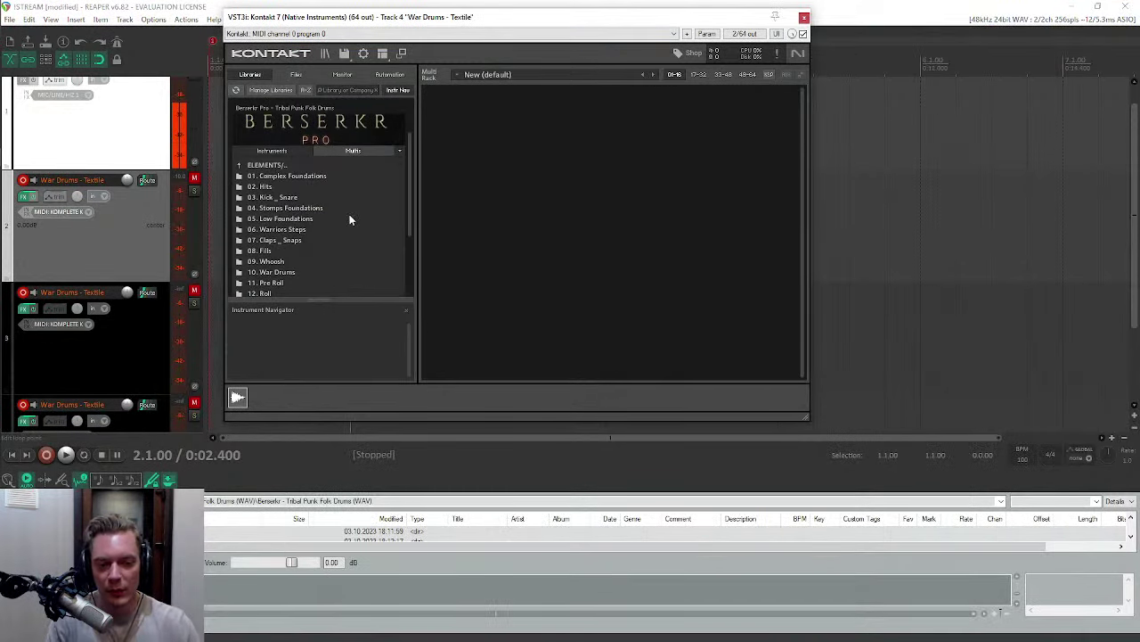
{"action": "left_click", "coordinate": [259, 165]}
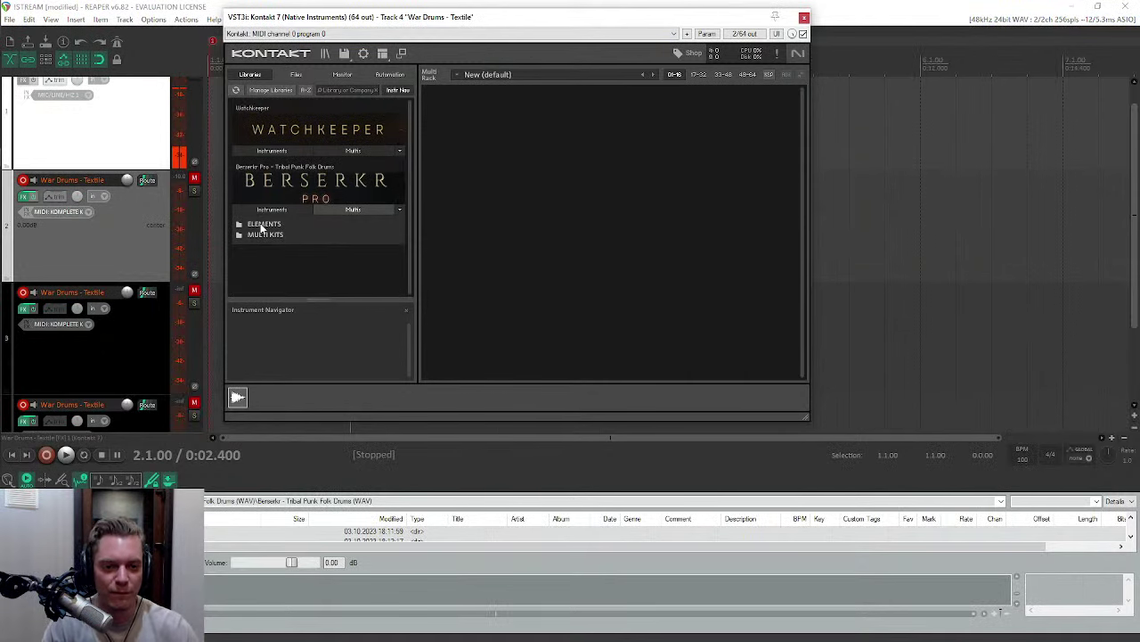
{"action": "left_click", "coordinate": [264, 234]}
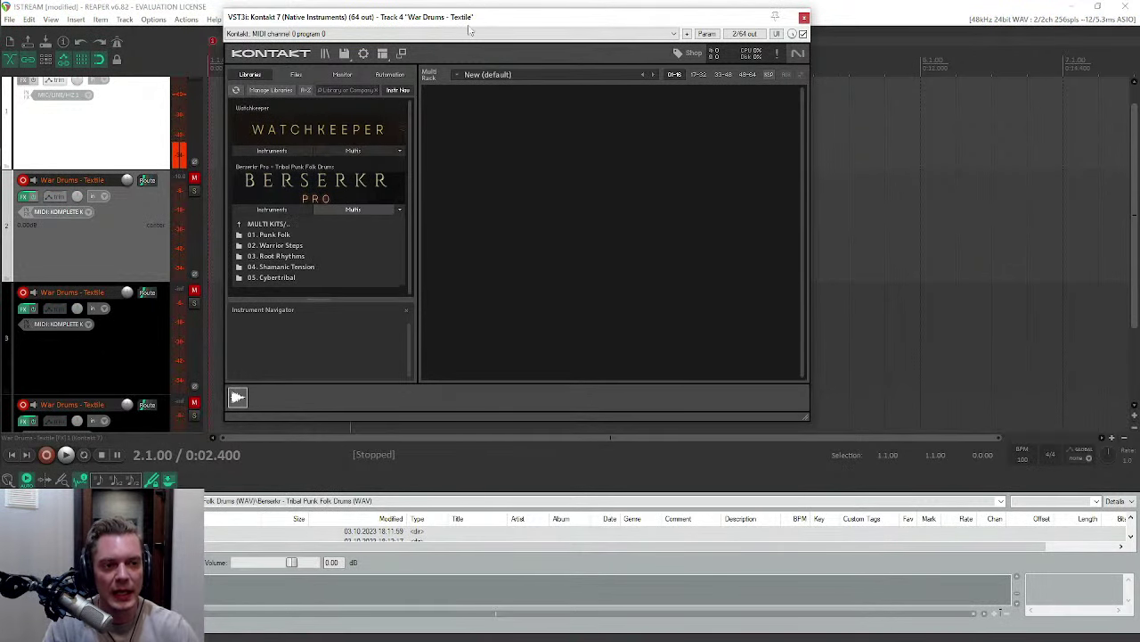
{"action": "left_click_drag", "start_coordinate": [483, 24], "coordinate": [594, 25]}
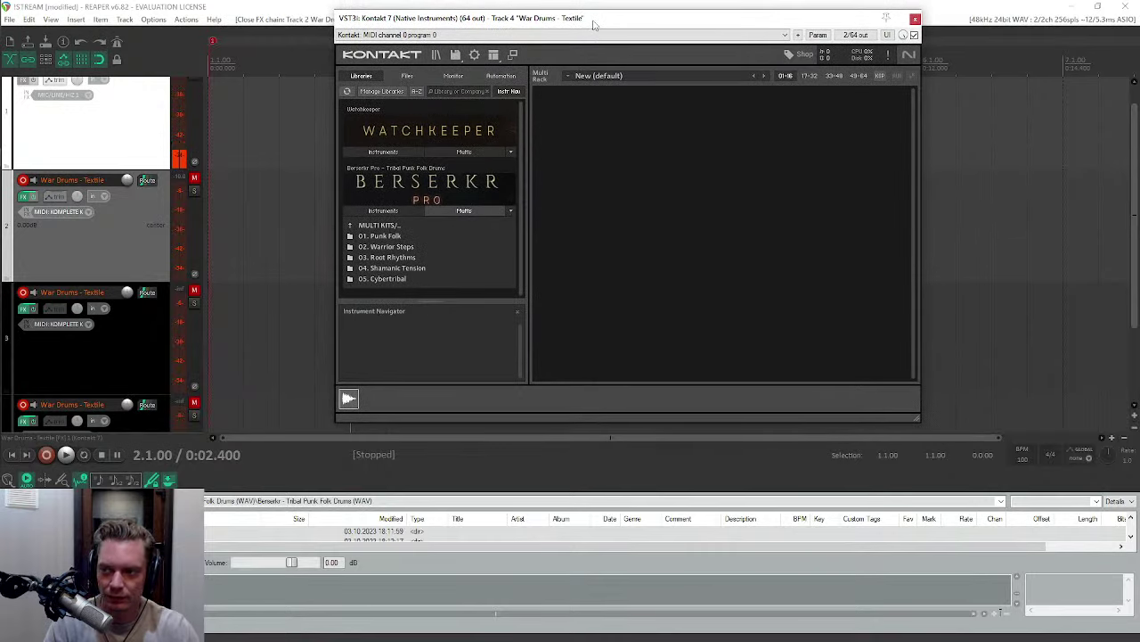
Step: Go over the five multi kit categories, open 01. Punk Folk, and enlarge and reposition the Kontakt window to show its full kit list
{"action": "left_click", "coordinate": [371, 237]}
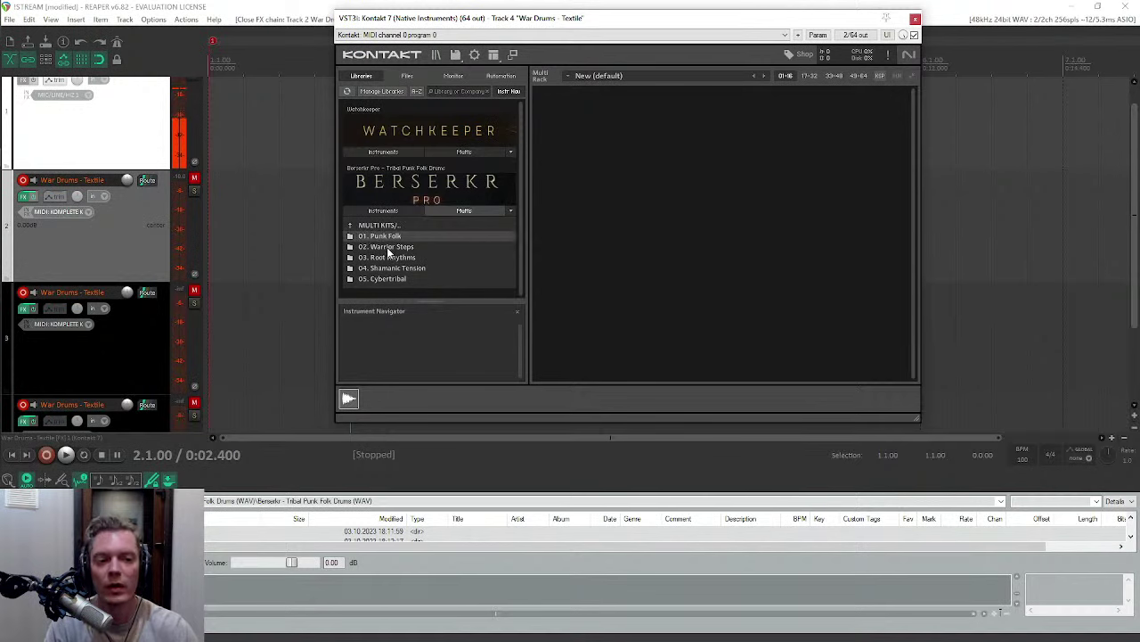
{"action": "left_click", "coordinate": [388, 248]}
{"action": "left_click", "coordinate": [388, 258]}
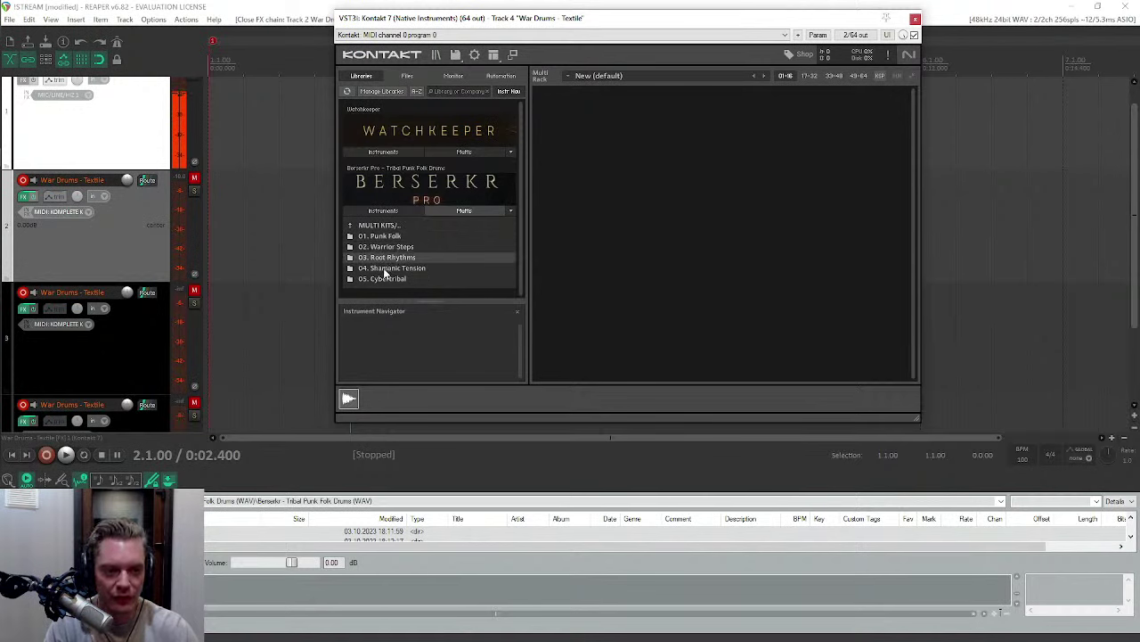
{"action": "left_click", "coordinate": [385, 270]}
{"action": "left_click", "coordinate": [383, 278]}
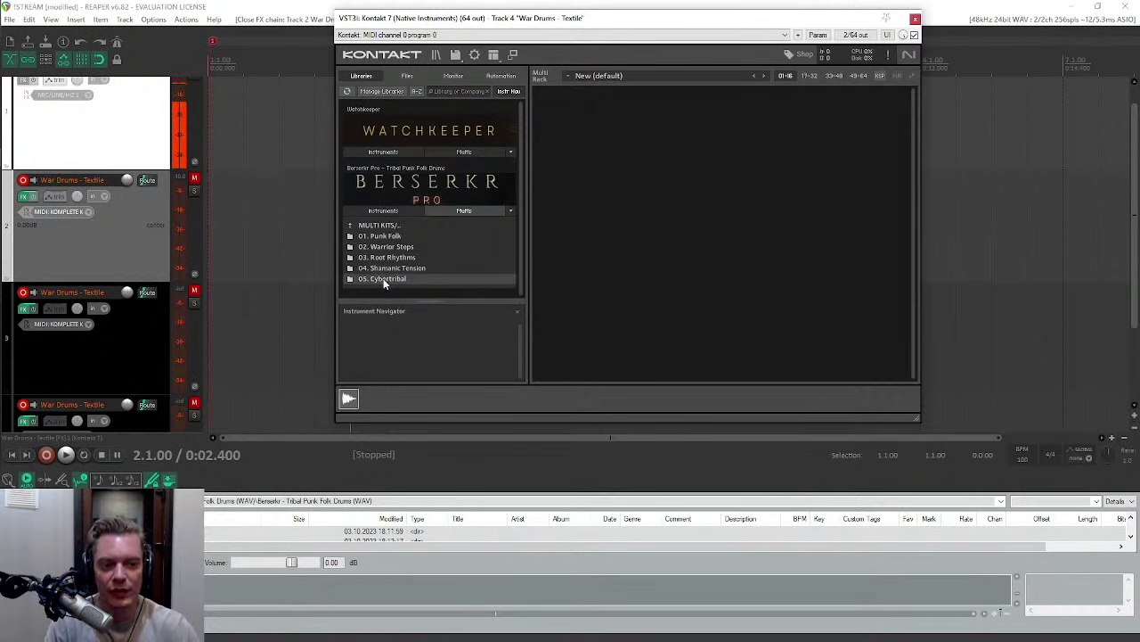
{"action": "double_click", "coordinate": [378, 236]}
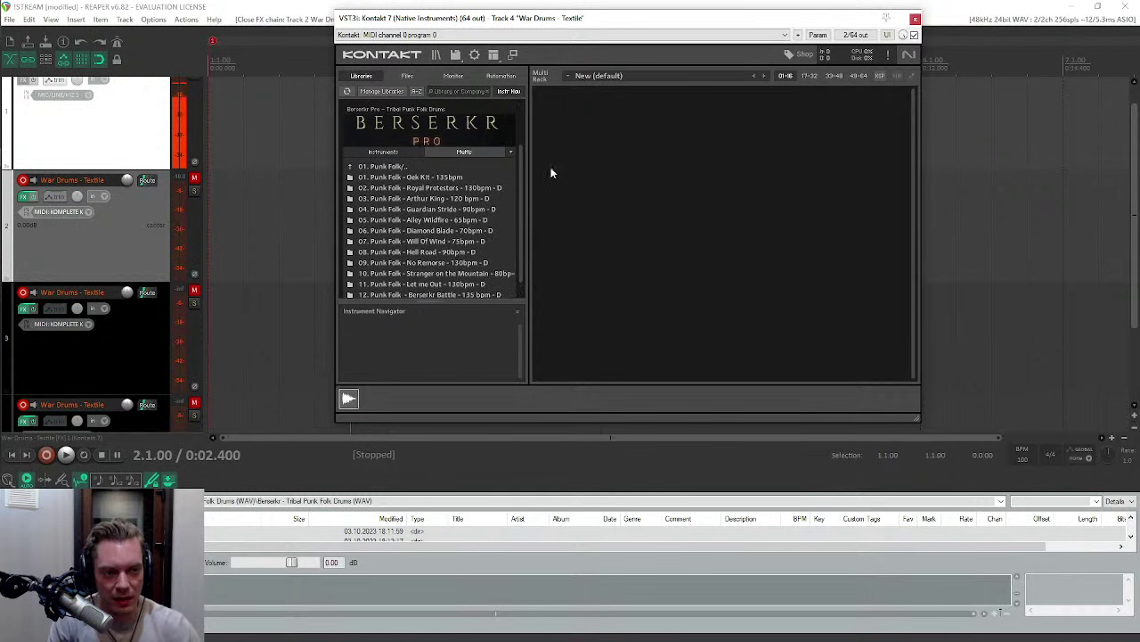
{"action": "scroll", "coordinate": [516, 196], "scroll_direction": "down", "scroll_amount": 1}
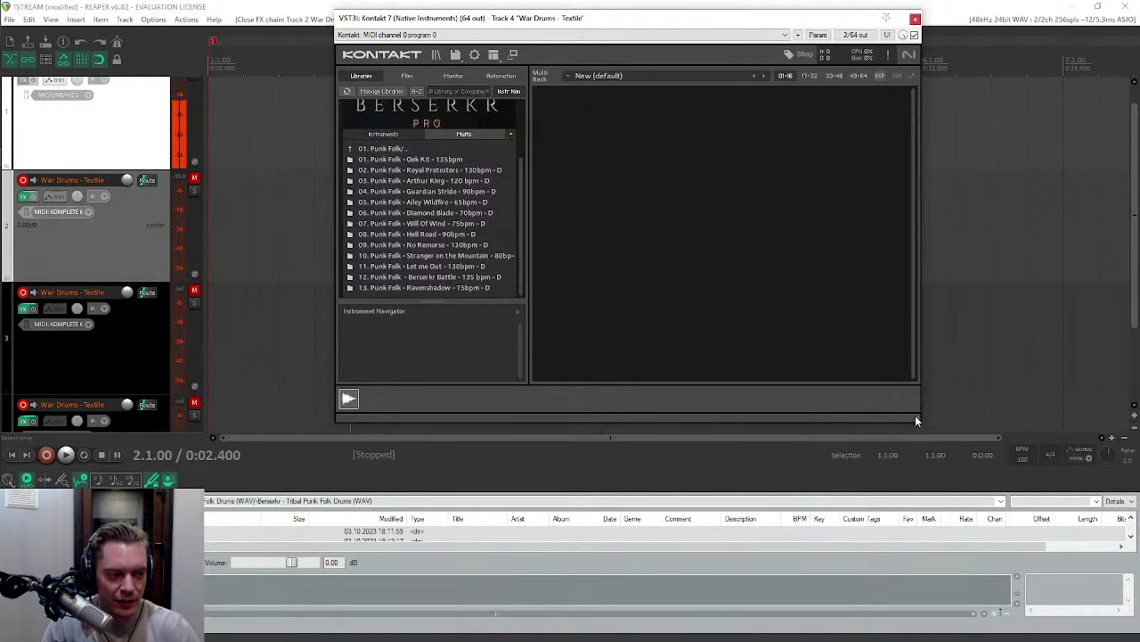
{"action": "left_click_drag", "start_coordinate": [915, 415], "coordinate": [1024, 542]}
{"action": "left_click_drag", "start_coordinate": [732, 29], "coordinate": [649, 32]}
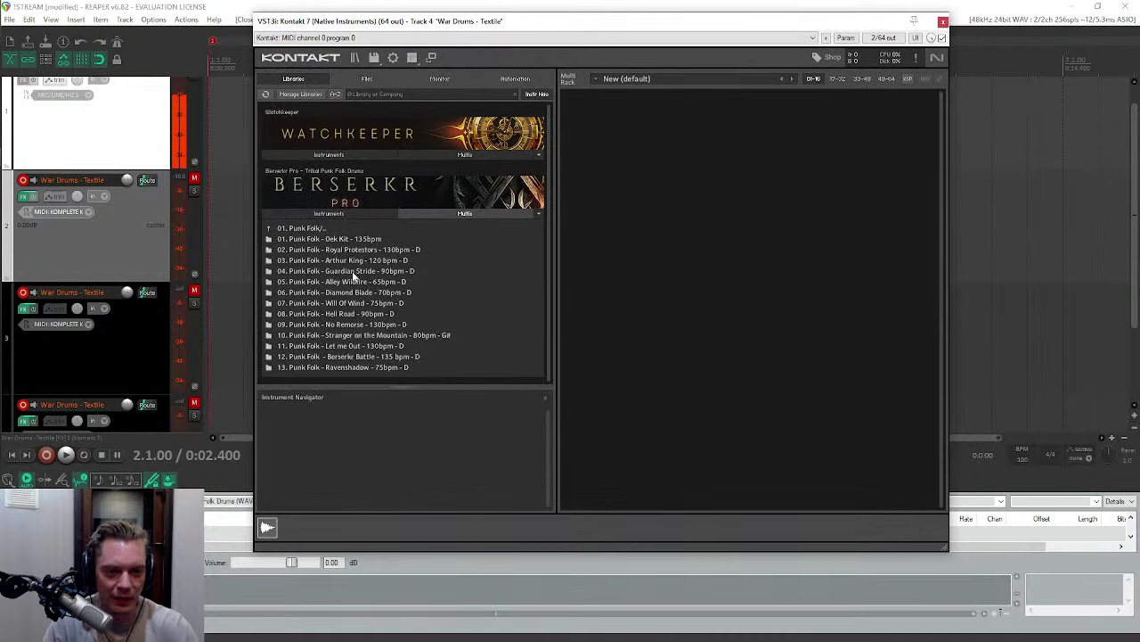
Step: Open the 03. Punk Folk - Arthur King - 120 bpm - D kit folder and go through its Foundation, Enhancers, Tonal and Supportive multis
{"action": "left_click", "coordinate": [294, 241]}
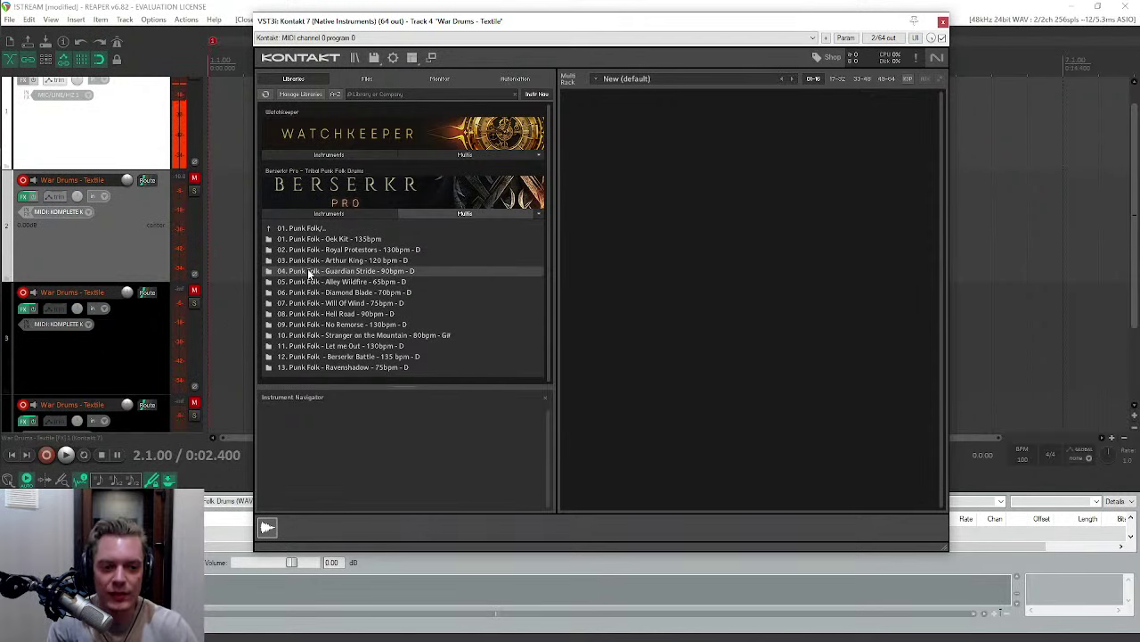
{"action": "double_click", "coordinate": [297, 260]}
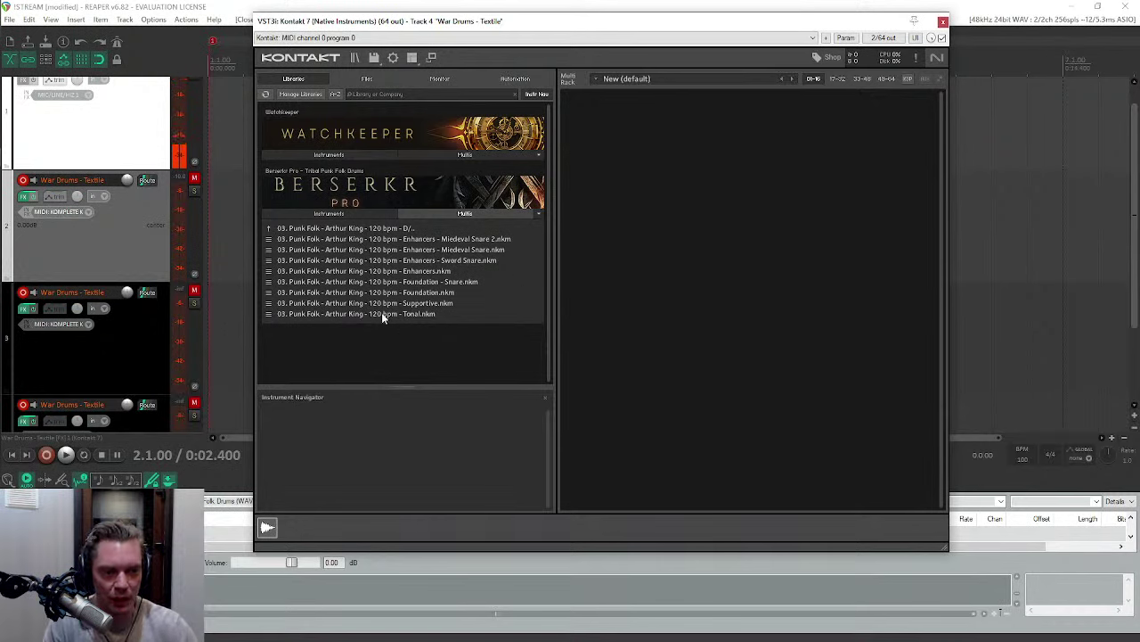
{"action": "left_click", "coordinate": [423, 293]}
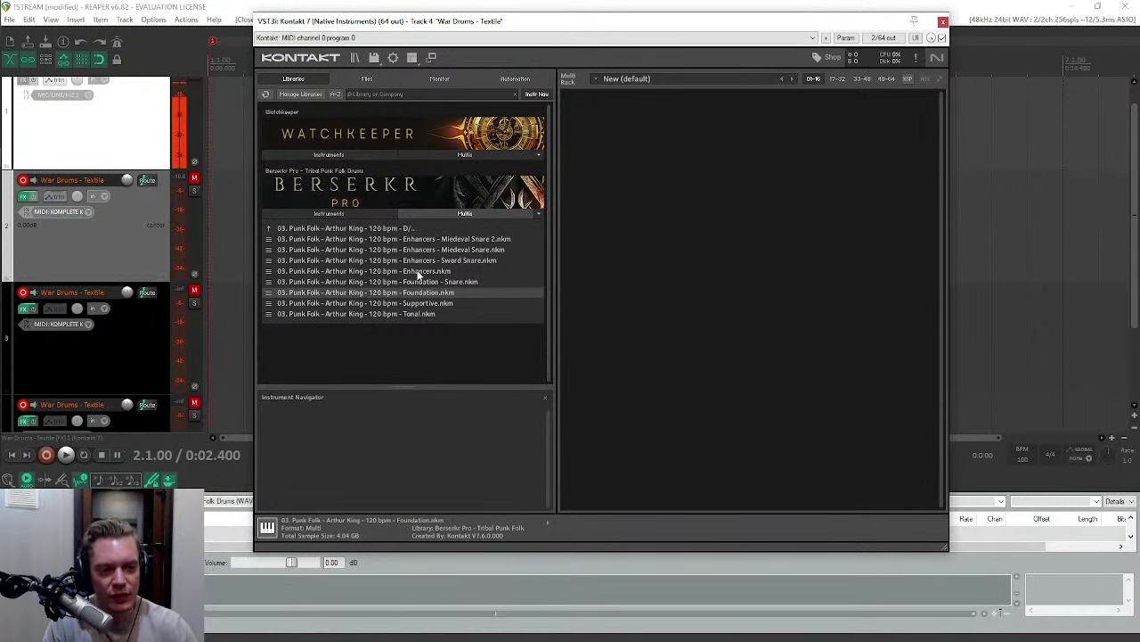
{"action": "key", "text": "Up"}
{"action": "key", "text": "Up"}
{"action": "key", "text": "Up"}
{"action": "key", "text": "Up"}
{"action": "key", "text": "Up"}
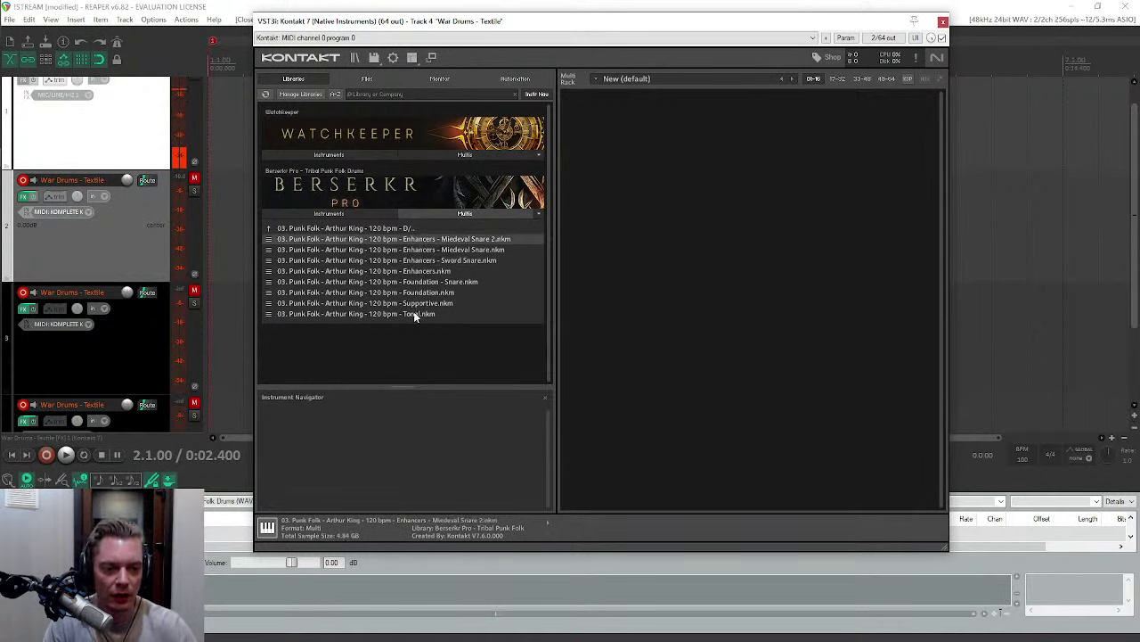
{"action": "left_click", "coordinate": [413, 313]}
{"action": "left_click", "coordinate": [419, 302]}
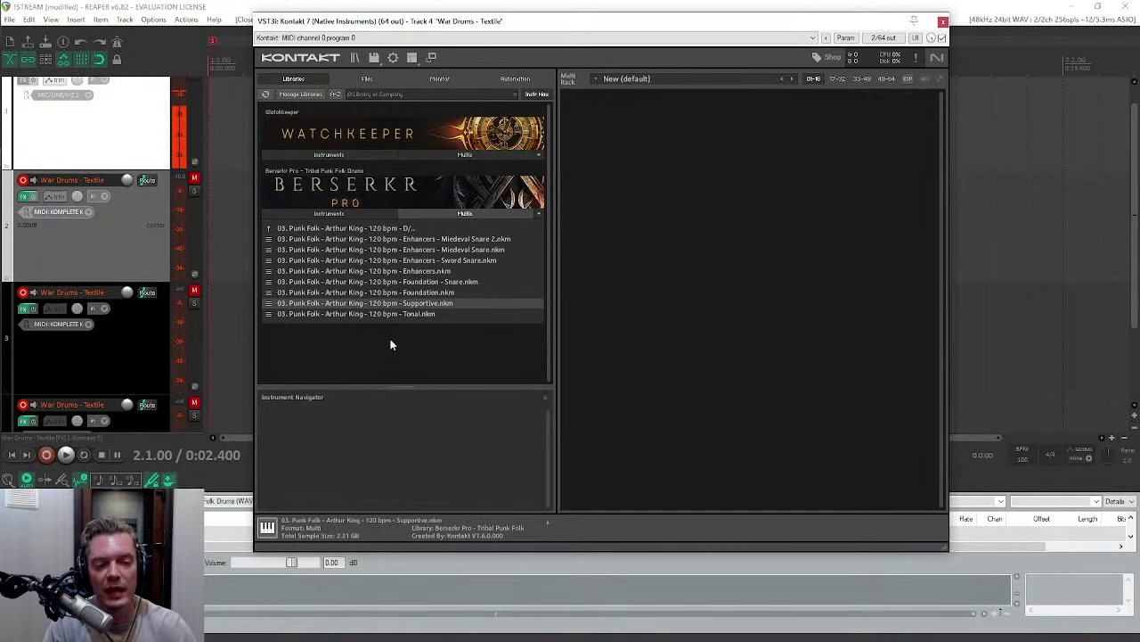
Step: Load the 03. Punk Folk - Arthur King - 120 bpm - Foundation multi into track 4's Kontakt and solo track 2
{"action": "left_click", "coordinate": [112, 249]}
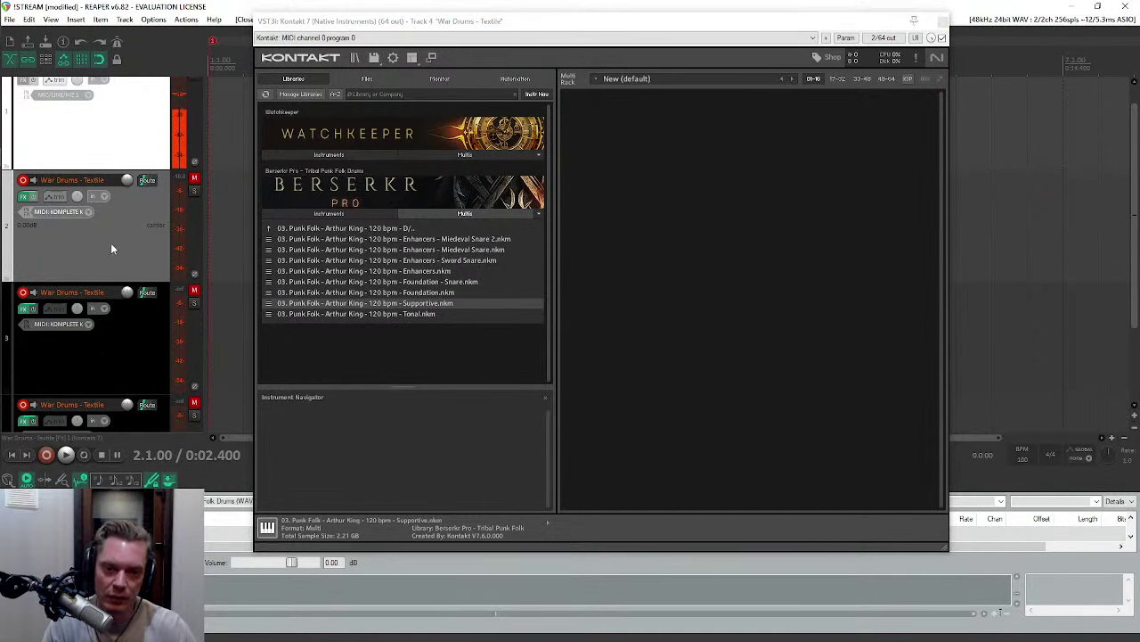
{"action": "left_click", "coordinate": [410, 293]}
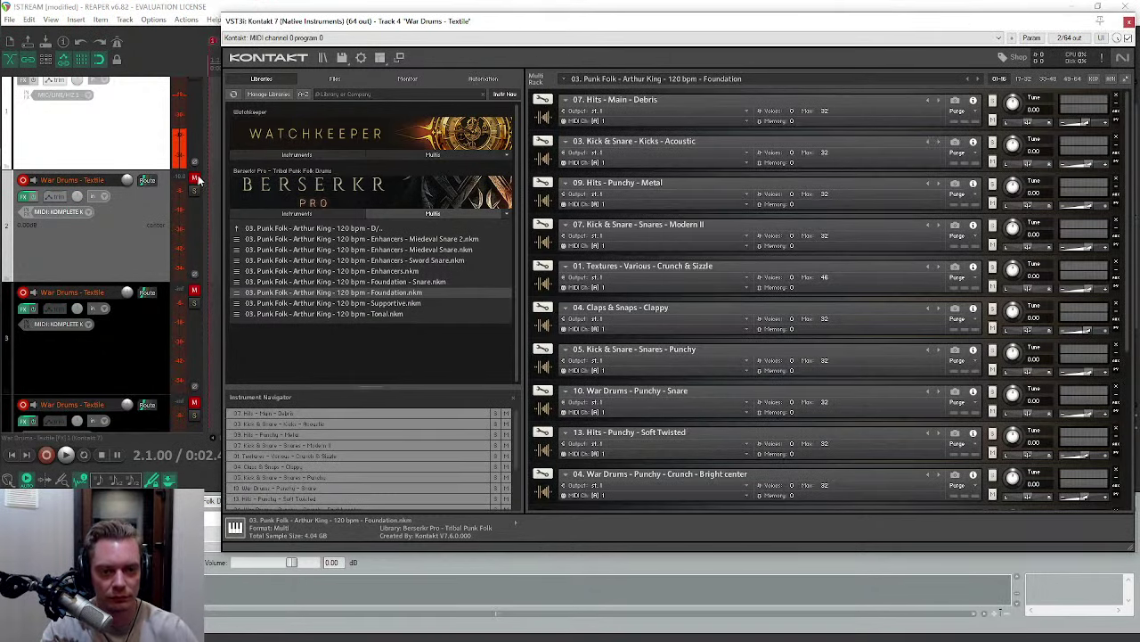
{"action": "left_click", "coordinate": [194, 190]}
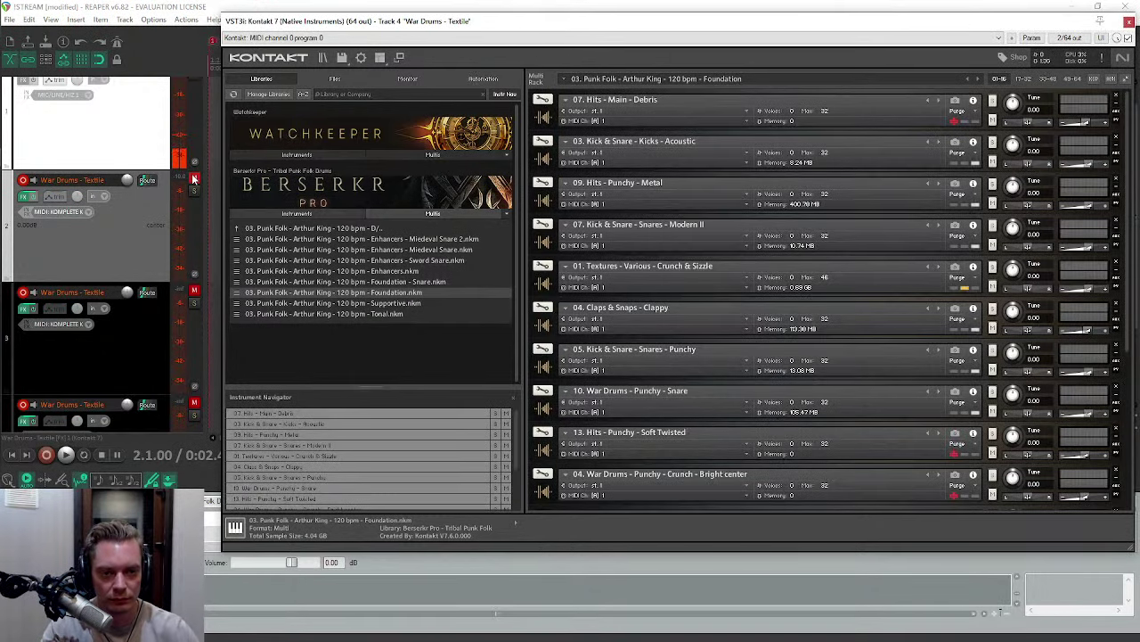
{"action": "left_click_drag", "start_coordinate": [736, 29], "coordinate": [629, 30]}
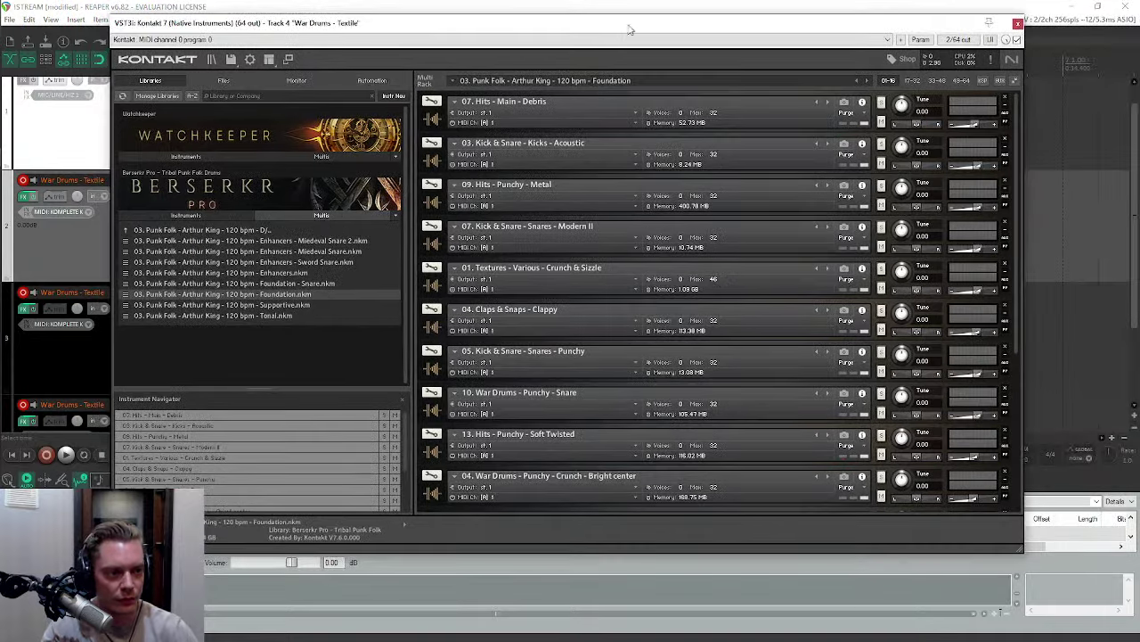
Step: Move the Kontakt window off the track controls and unmute the War Drums - Textile tracks
{"action": "scroll", "coordinate": [611, 254], "scroll_direction": "down", "scroll_amount": 4}
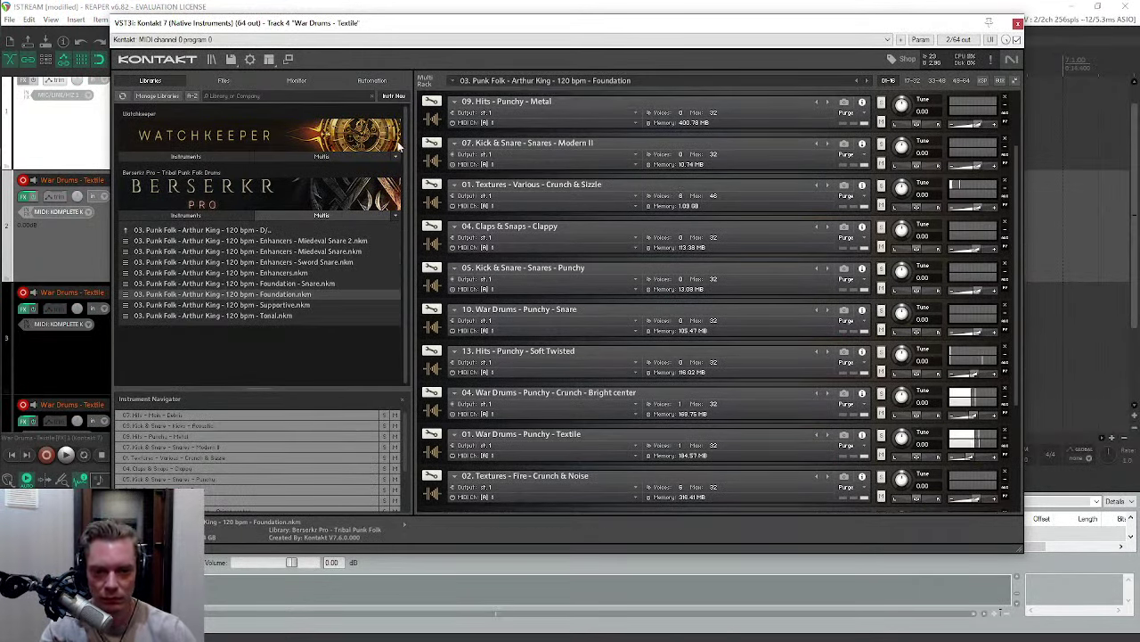
{"action": "left_click_drag", "start_coordinate": [426, 27], "coordinate": [722, 45]}
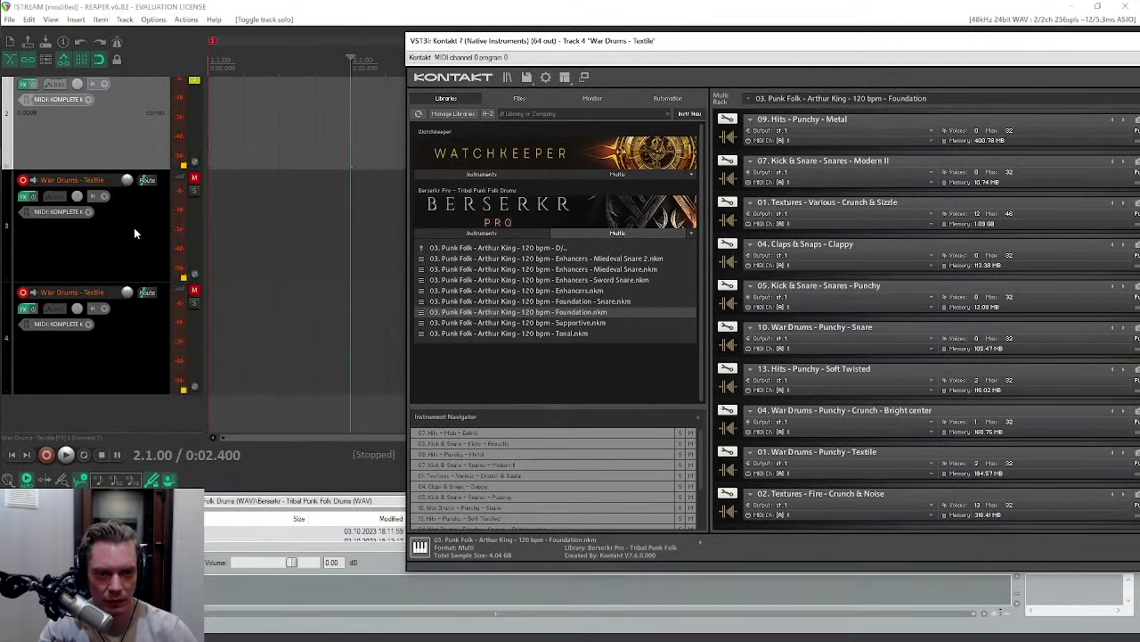
{"action": "left_click", "coordinate": [194, 290]}
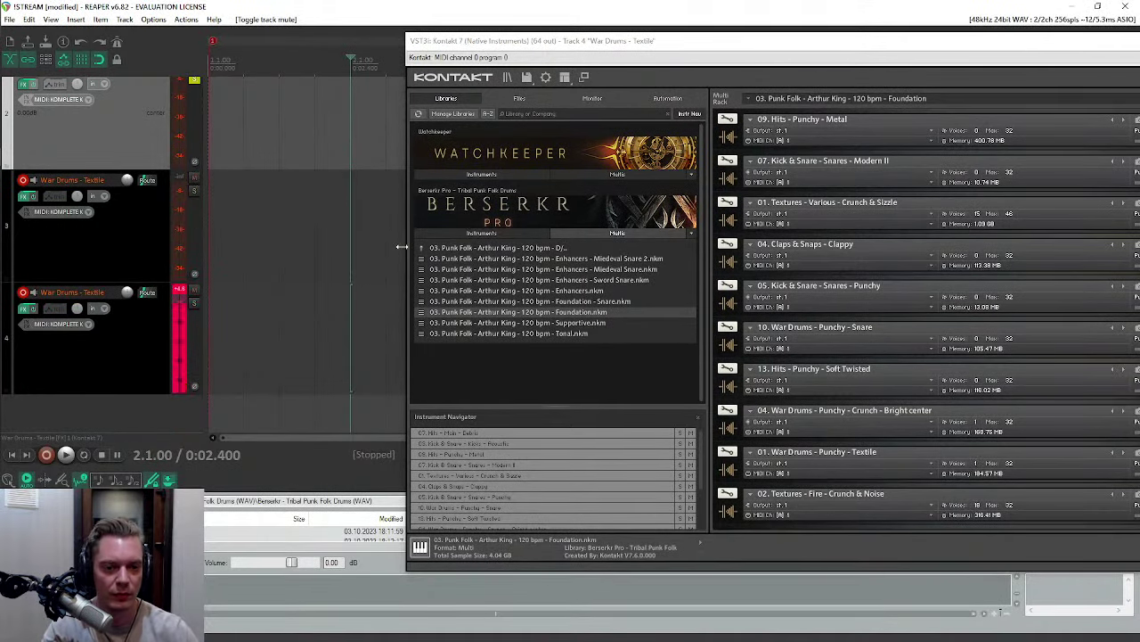
Step: Audition the Foundation multi while going over its stacked instruments, and check the project tempo
{"action": "left_click_drag", "start_coordinate": [823, 44], "coordinate": [509, 49]}
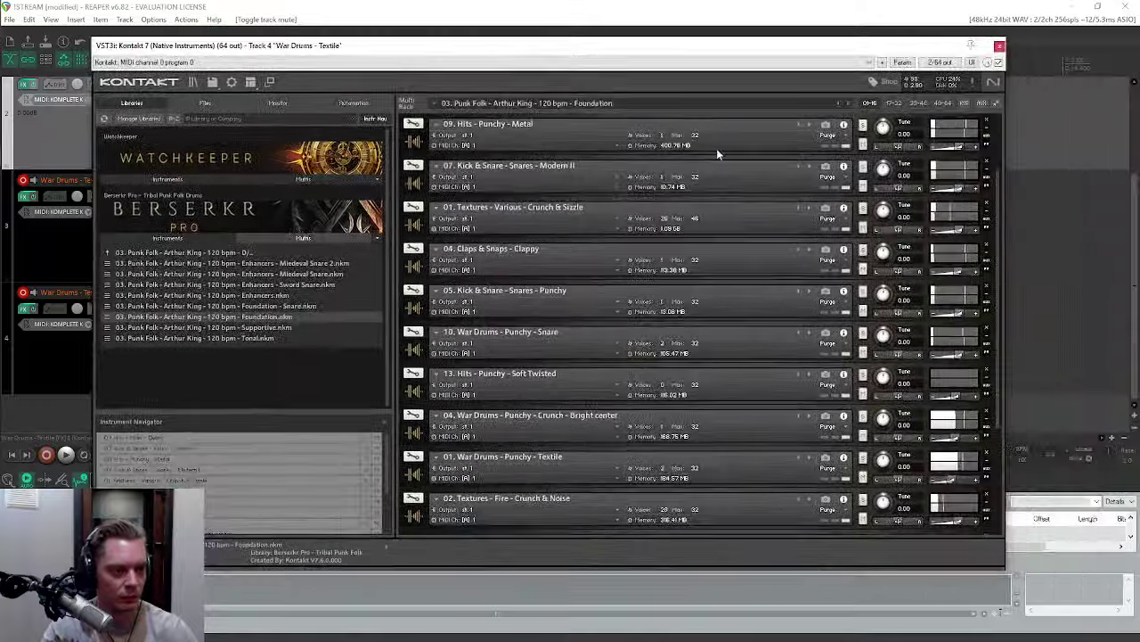
{"action": "scroll", "coordinate": [826, 278], "scroll_direction": "up", "scroll_amount": 2}
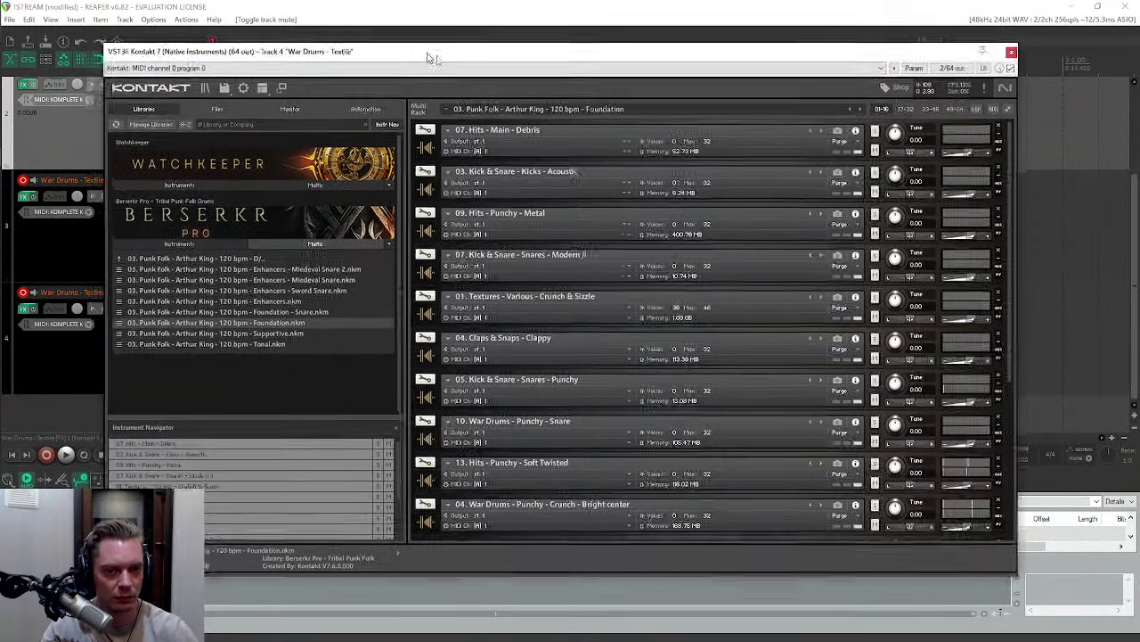
{"action": "left_click_drag", "start_coordinate": [413, 46], "coordinate": [406, 164]}
{"action": "left_click_drag", "start_coordinate": [588, 169], "coordinate": [614, 42]}
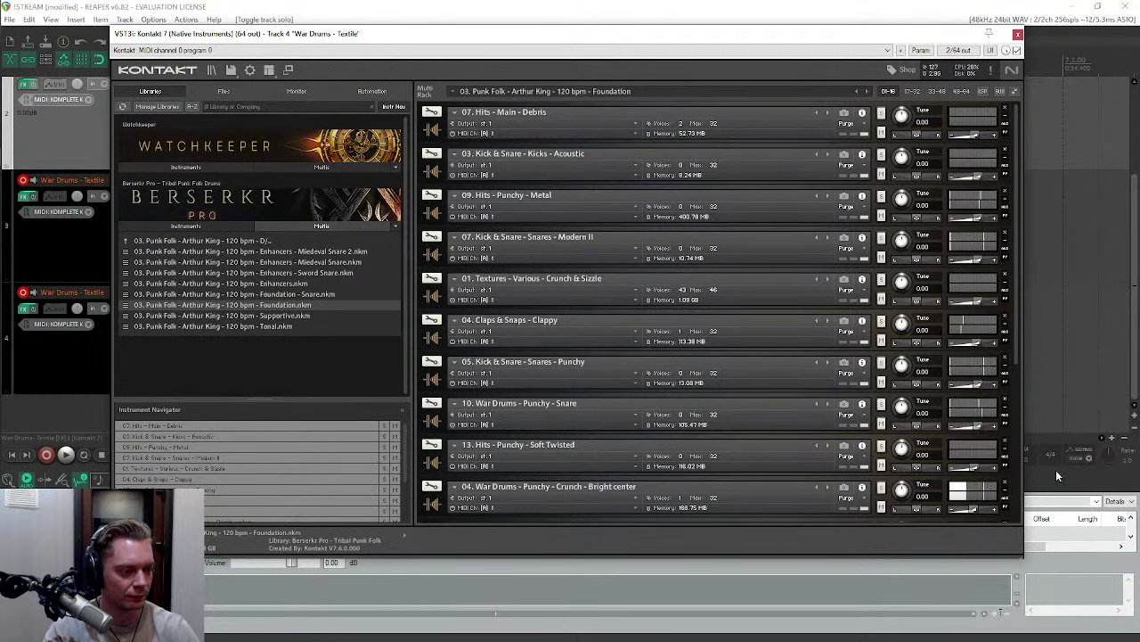
{"action": "left_click_drag", "start_coordinate": [918, 36], "coordinate": [848, 36]}
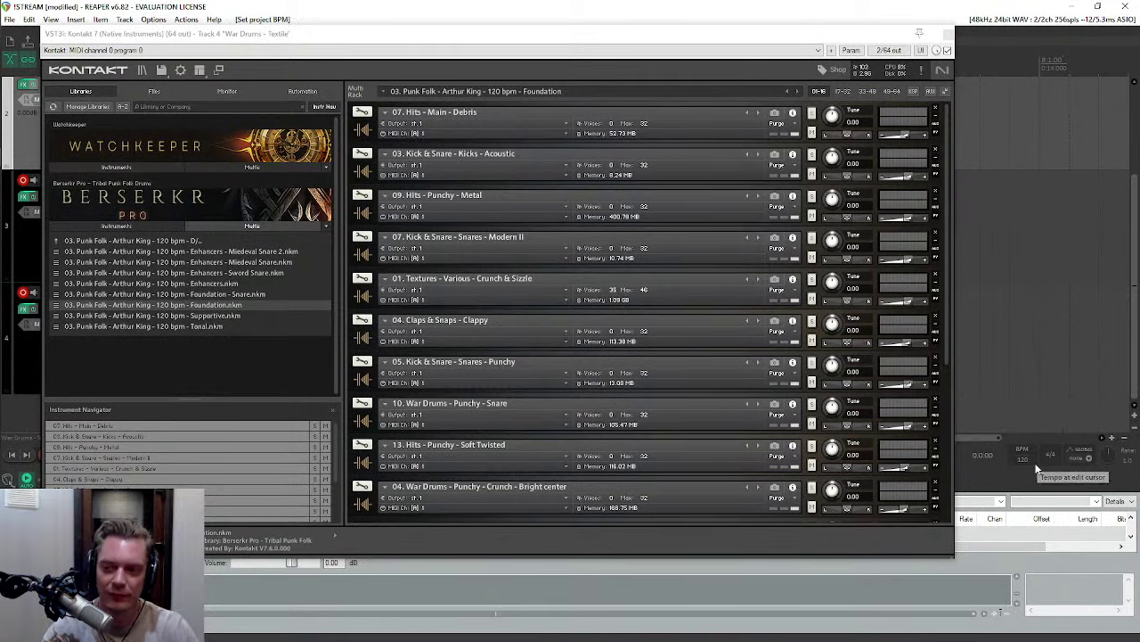
{"action": "left_click_drag", "start_coordinate": [613, 39], "coordinate": [712, 35]}
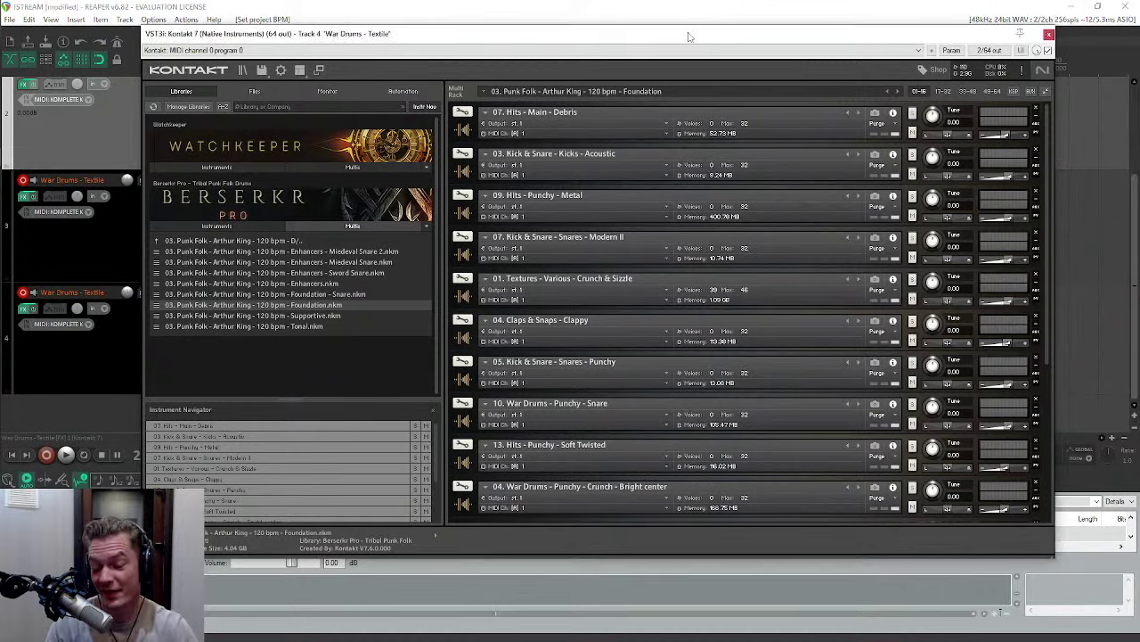
{"action": "left_click_drag", "start_coordinate": [687, 33], "coordinate": [677, 33]}
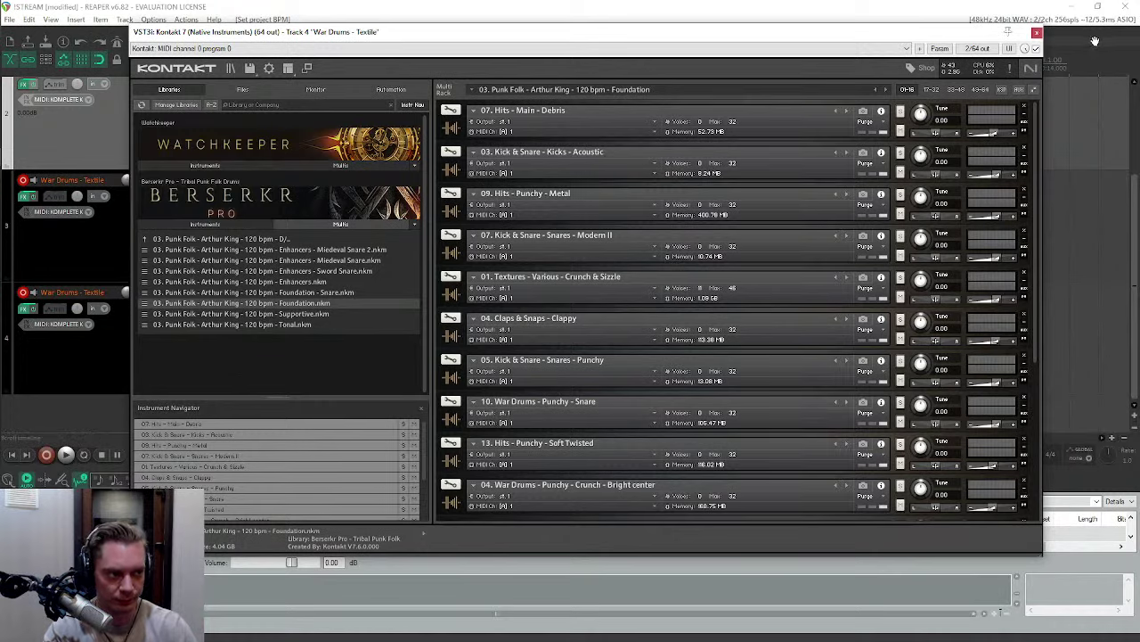
Step: Open track 3's Kontakt, show the Berserkr Pro Arthur King multis, and enlarge its window so the file names are readable
{"action": "left_click", "coordinate": [107, 255]}
{"action": "left_click", "coordinate": [26, 198]}
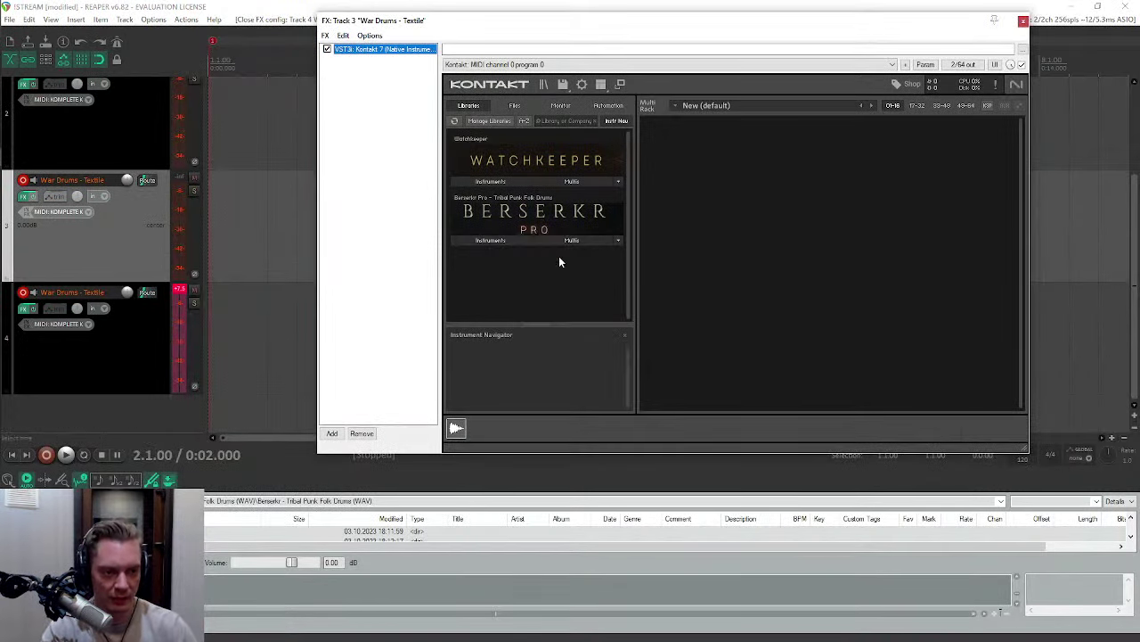
{"action": "left_click", "coordinate": [557, 242]}
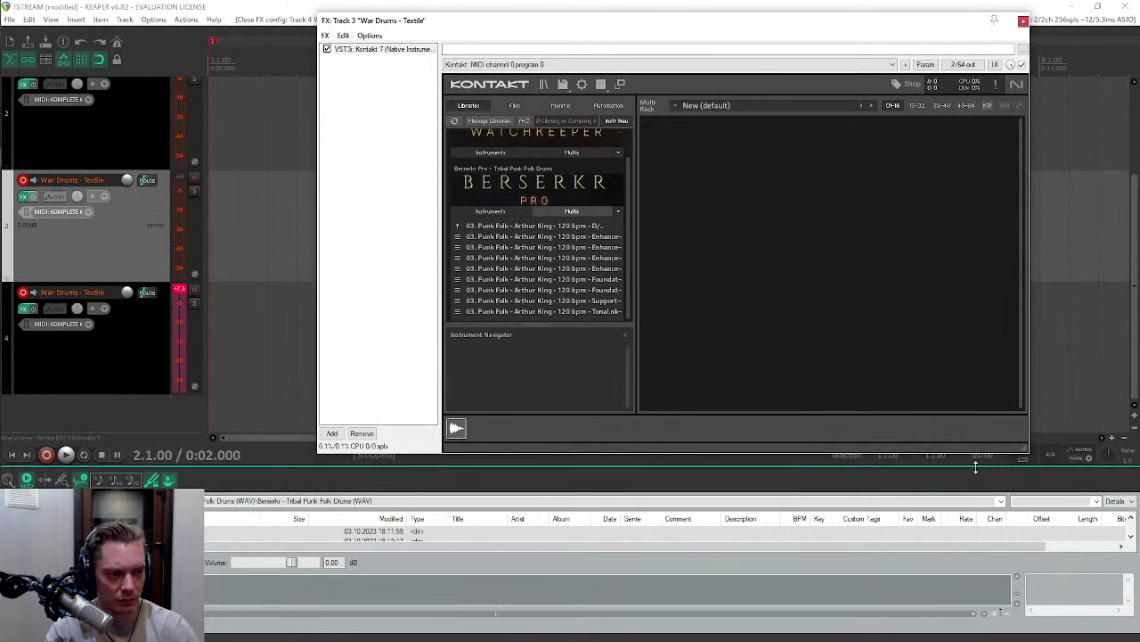
{"action": "left_click_drag", "start_coordinate": [1026, 454], "coordinate": [1072, 508]}
{"action": "double_click", "coordinate": [856, 7]}
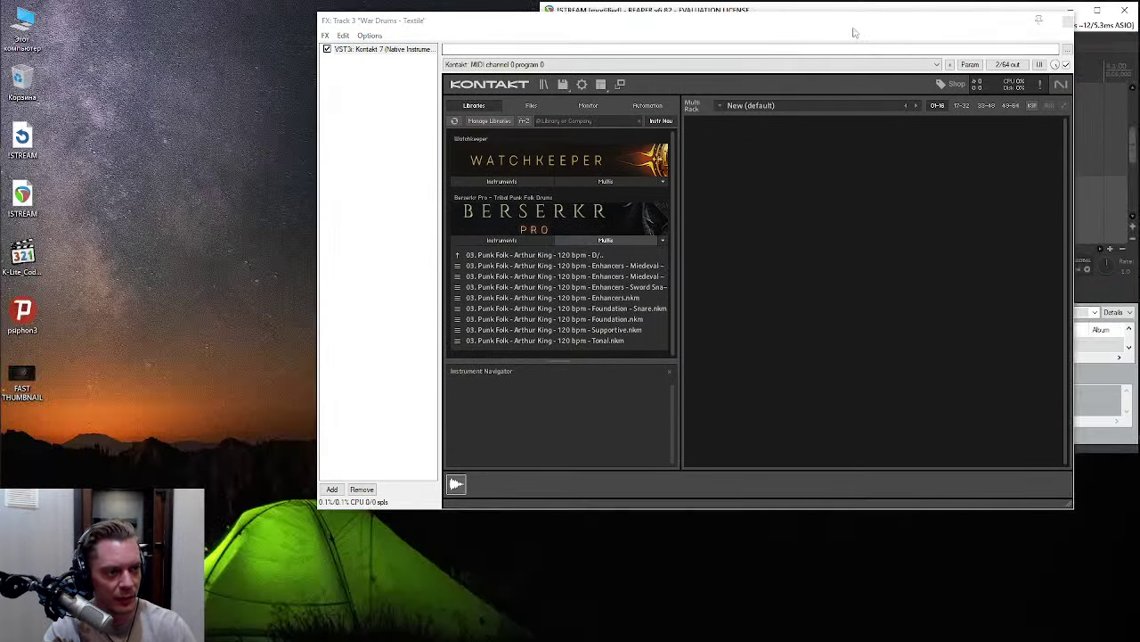
{"action": "left_click", "coordinate": [894, 6]}
{"action": "double_click", "coordinate": [890, 7]}
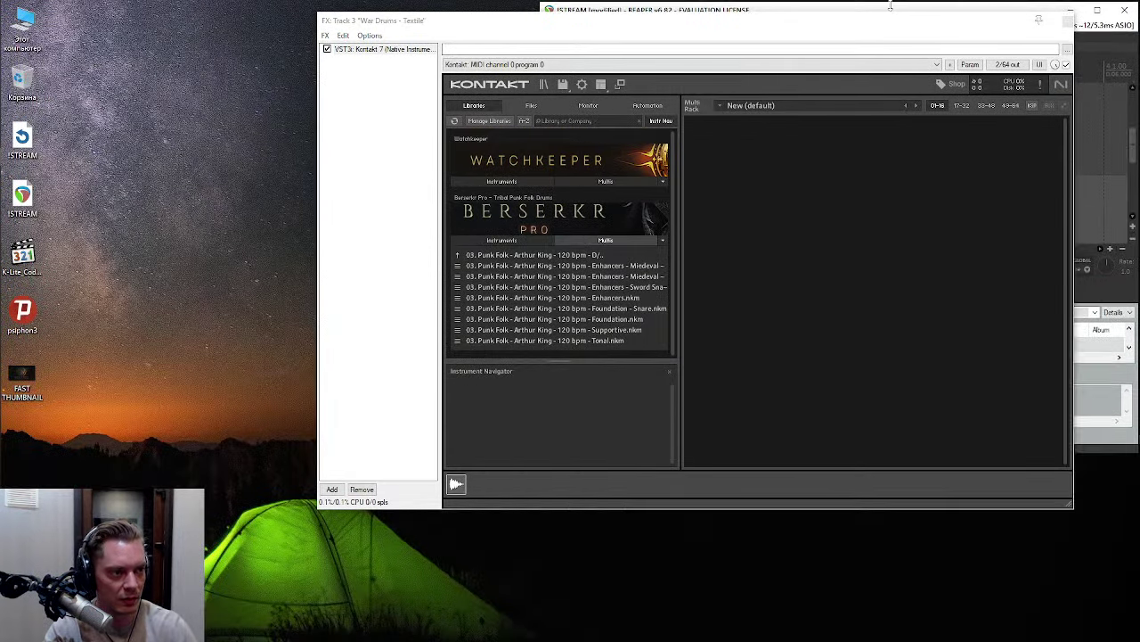
{"action": "double_click", "coordinate": [921, 12]}
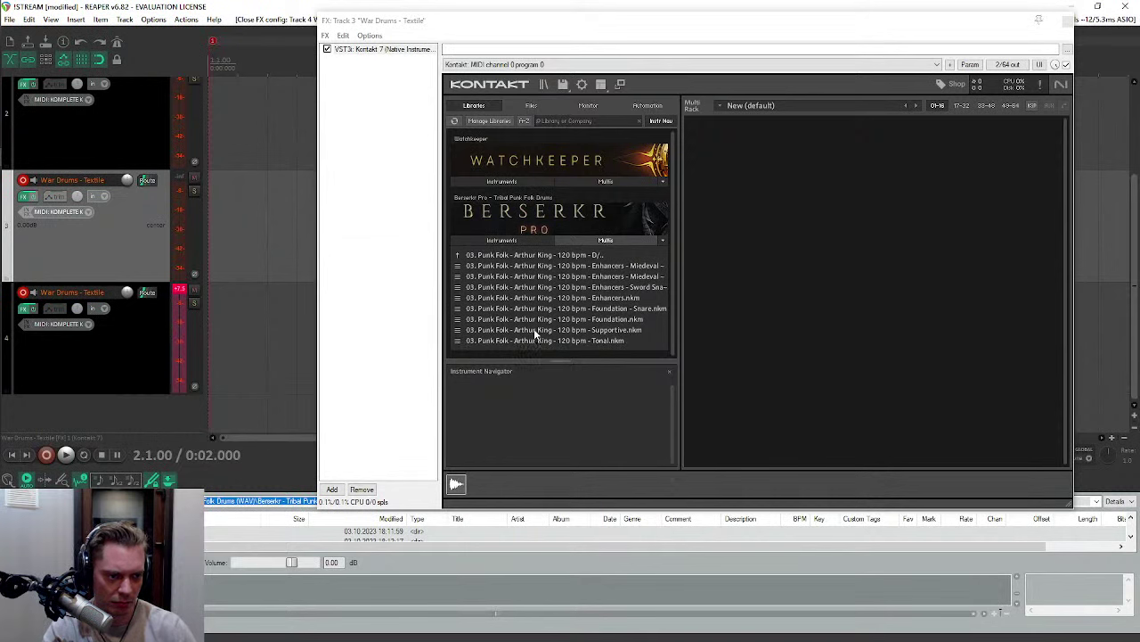
Step: Load the 03. Punk Folk - Arthur King - 120 bpm - Enhancers - Sword Snare multi into track 3's Kontakt and solo that track
{"action": "left_click", "coordinate": [518, 286]}
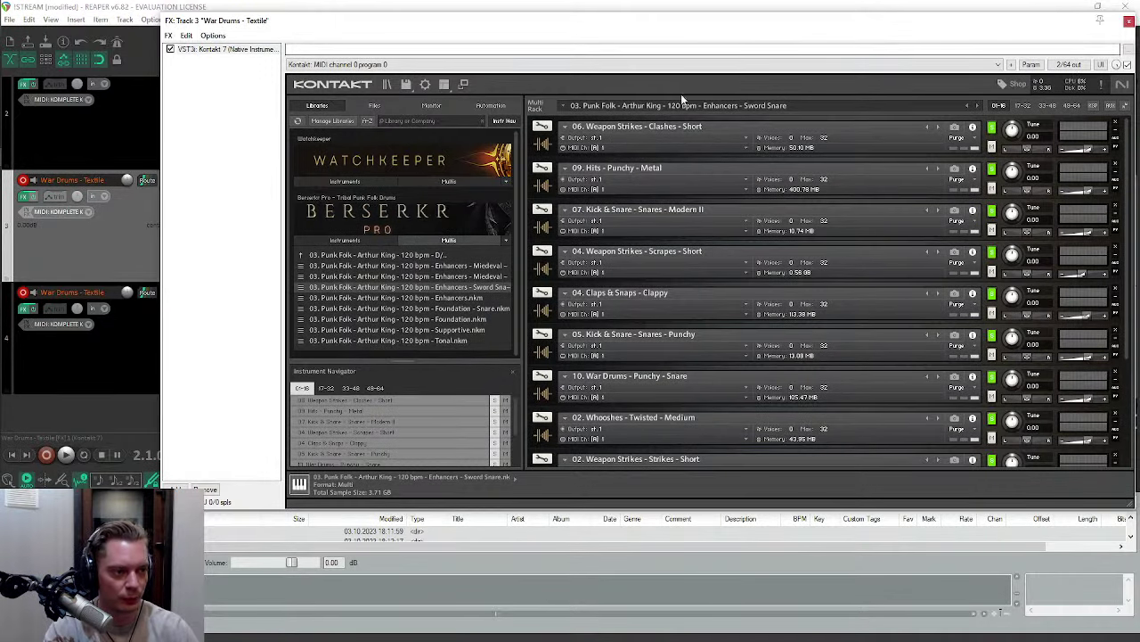
{"action": "left_click_drag", "start_coordinate": [773, 22], "coordinate": [650, 37]}
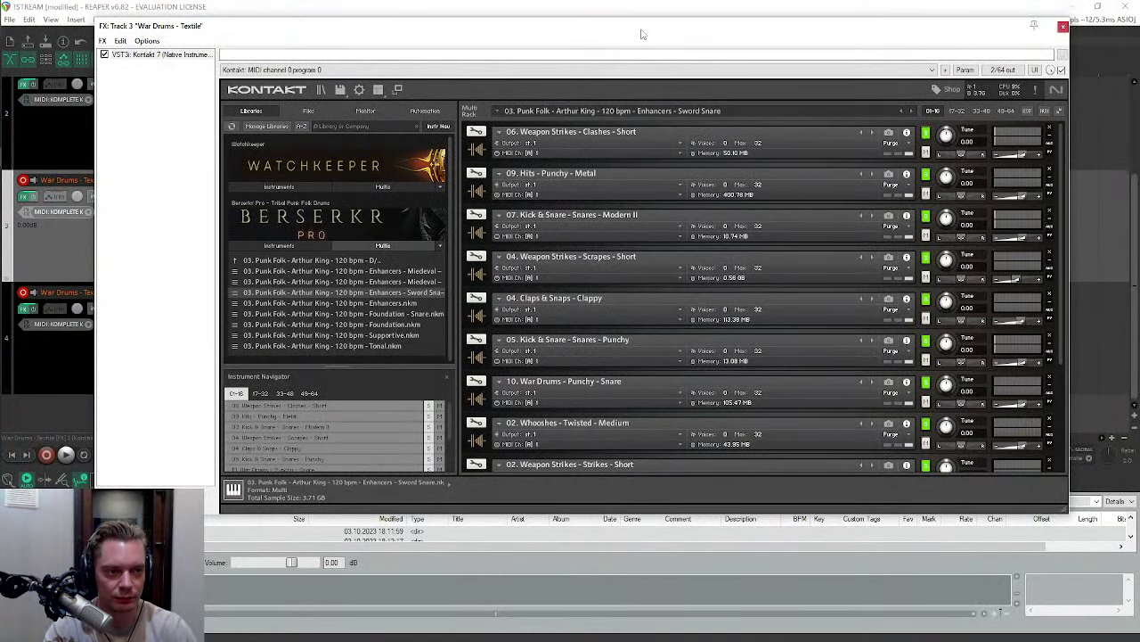
{"action": "left_click_drag", "start_coordinate": [641, 34], "coordinate": [595, 212]}
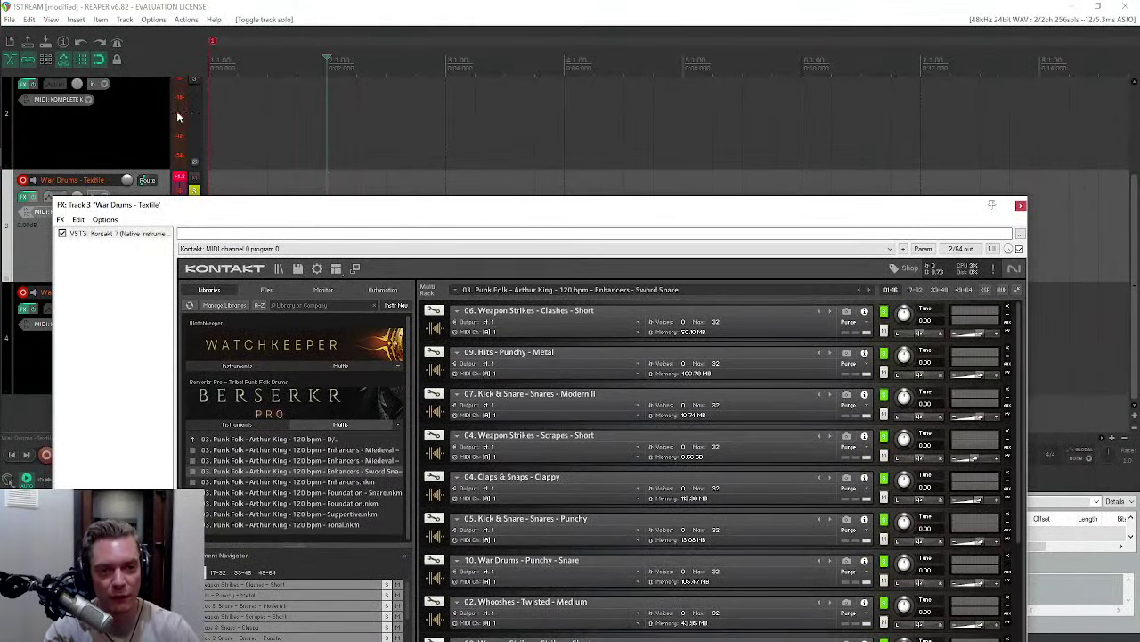
Step: Solo tracks 2 and 4 alongside track 3 and close track 3's FX chain window
{"action": "left_click_drag", "start_coordinate": [502, 214], "coordinate": [607, 72]}
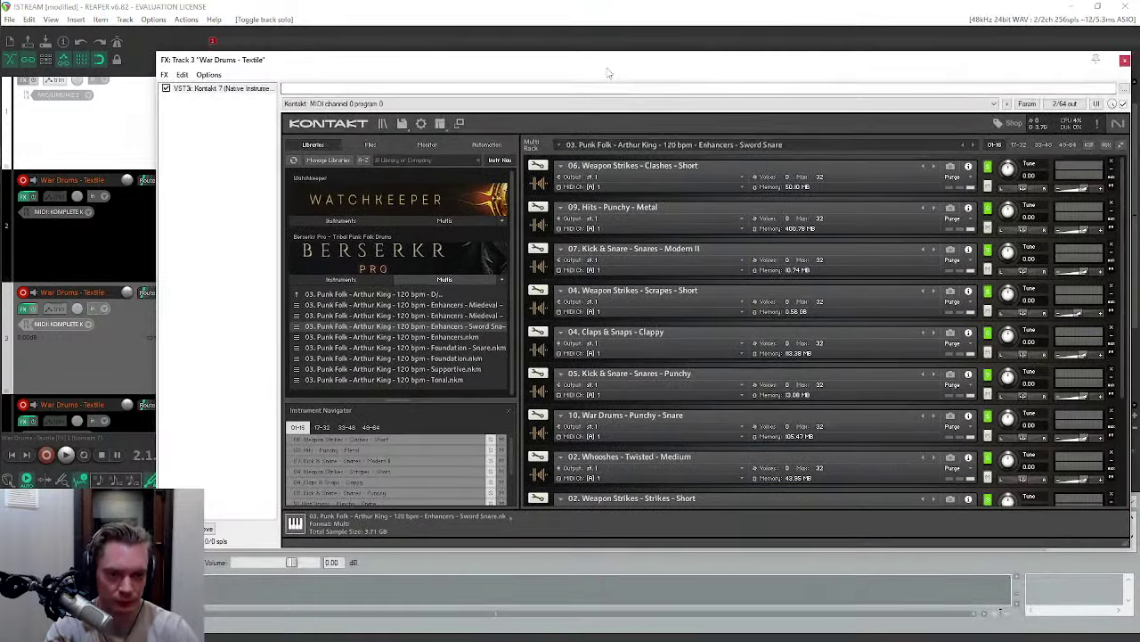
{"action": "left_click", "coordinate": [117, 255]}
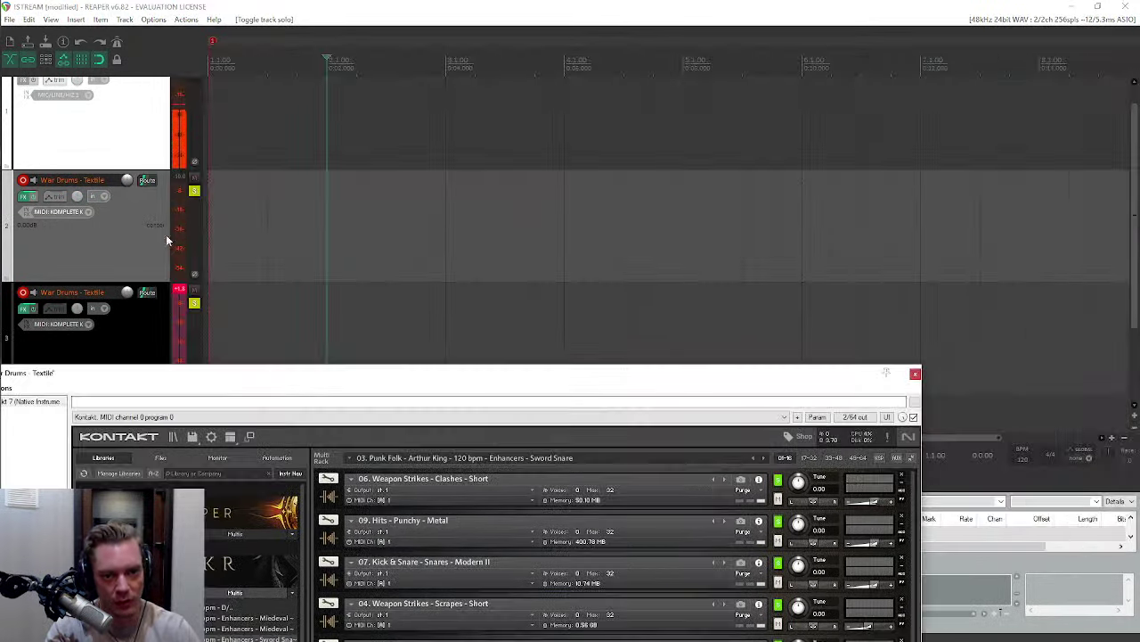
{"action": "scroll", "coordinate": [129, 303], "scroll_direction": "down", "scroll_amount": 1}
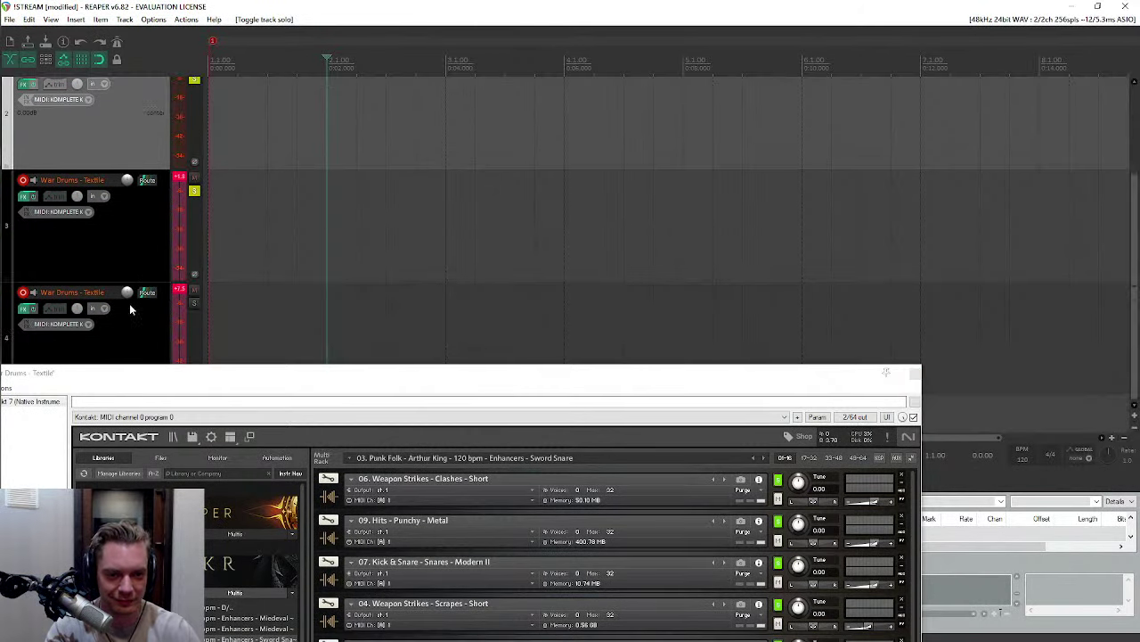
{"action": "left_click_drag", "start_coordinate": [329, 374], "coordinate": [482, 69]}
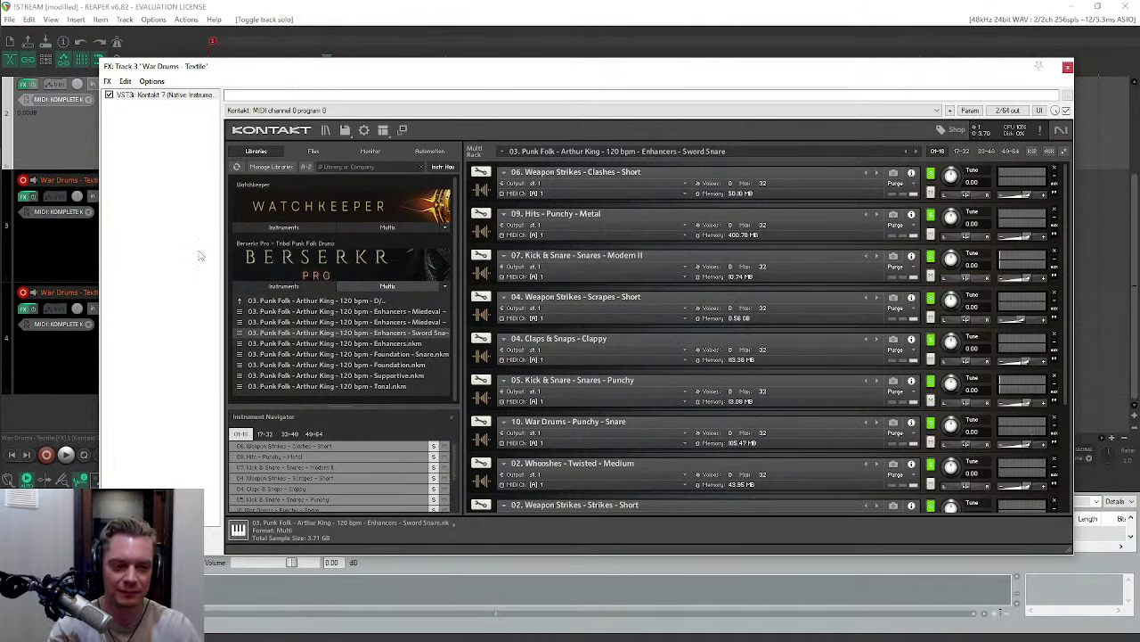
{"action": "left_click", "coordinate": [1070, 71]}
{"action": "left_click", "coordinate": [155, 384]}
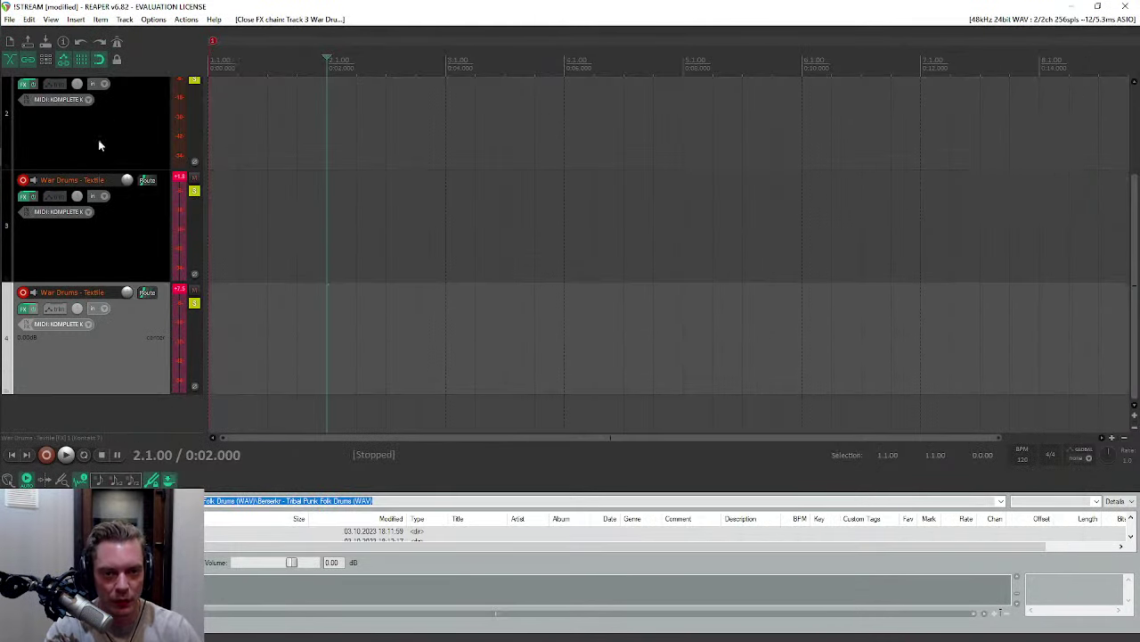
Step: Load the 03. Punk Folk - Arthur King - 120 bpm - Supportive multi into track 2's Kontakt and close its FX chain window
{"action": "left_click", "coordinate": [99, 144]}
{"action": "left_click", "coordinate": [27, 85]}
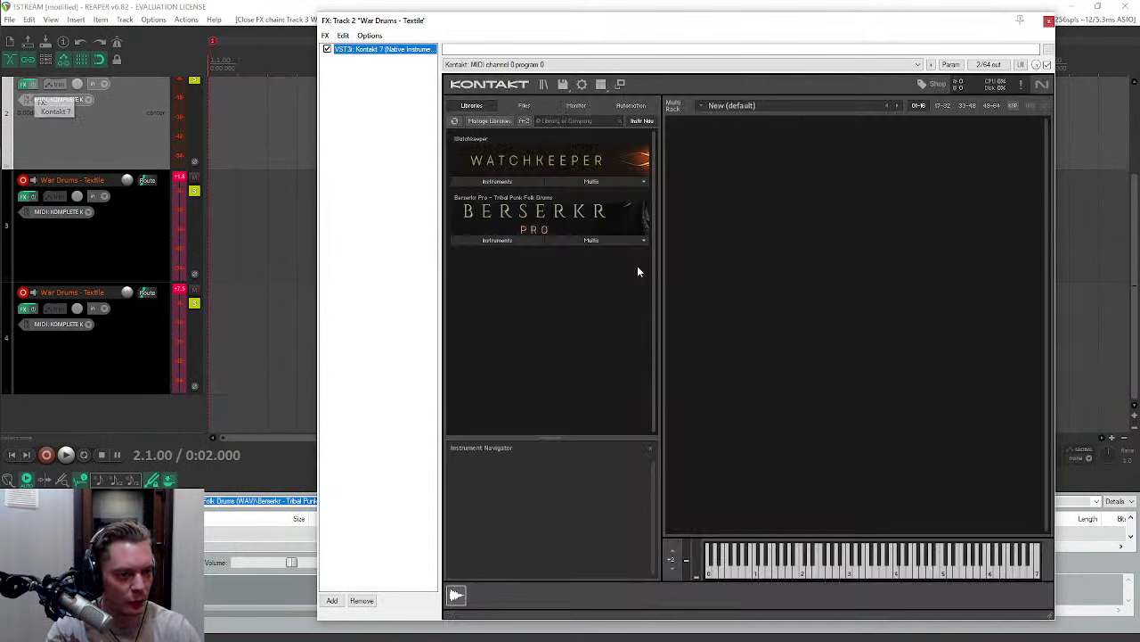
{"action": "left_click", "coordinate": [589, 240]}
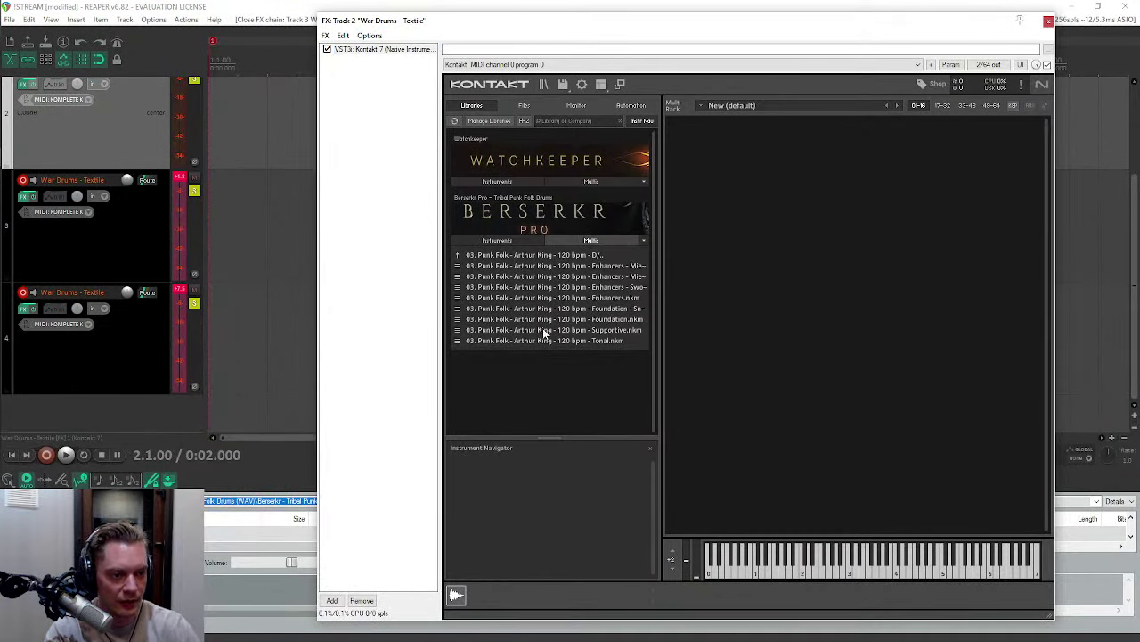
{"action": "left_click_drag", "start_coordinate": [545, 330], "coordinate": [813, 316]}
{"action": "left_click_drag", "start_coordinate": [778, 241], "coordinate": [807, 239]}
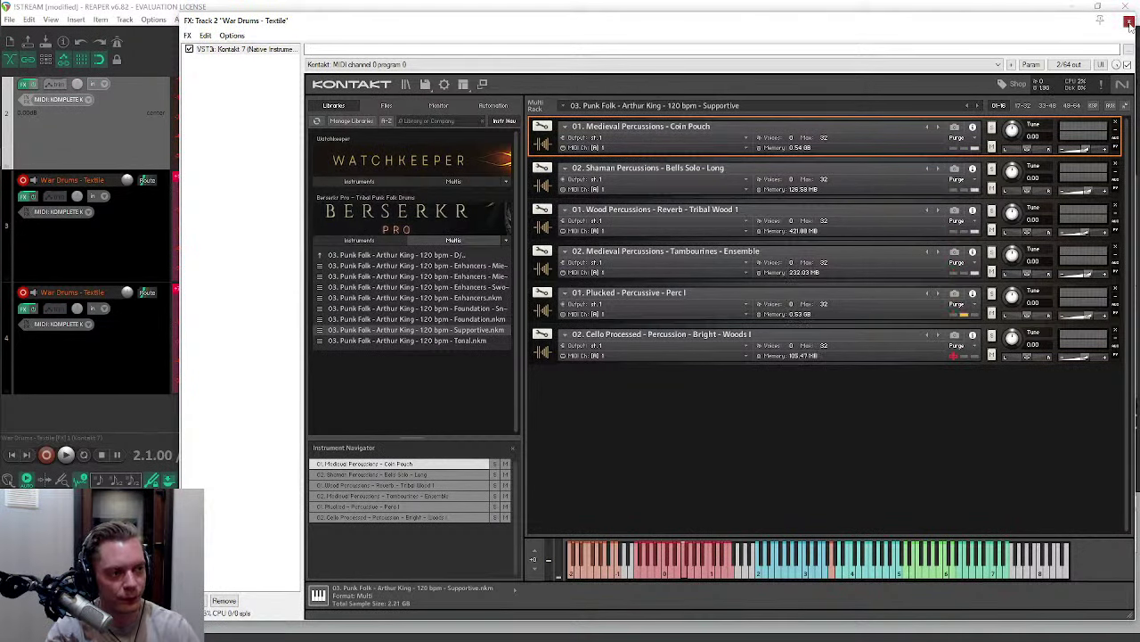
{"action": "left_click", "coordinate": [1129, 20]}
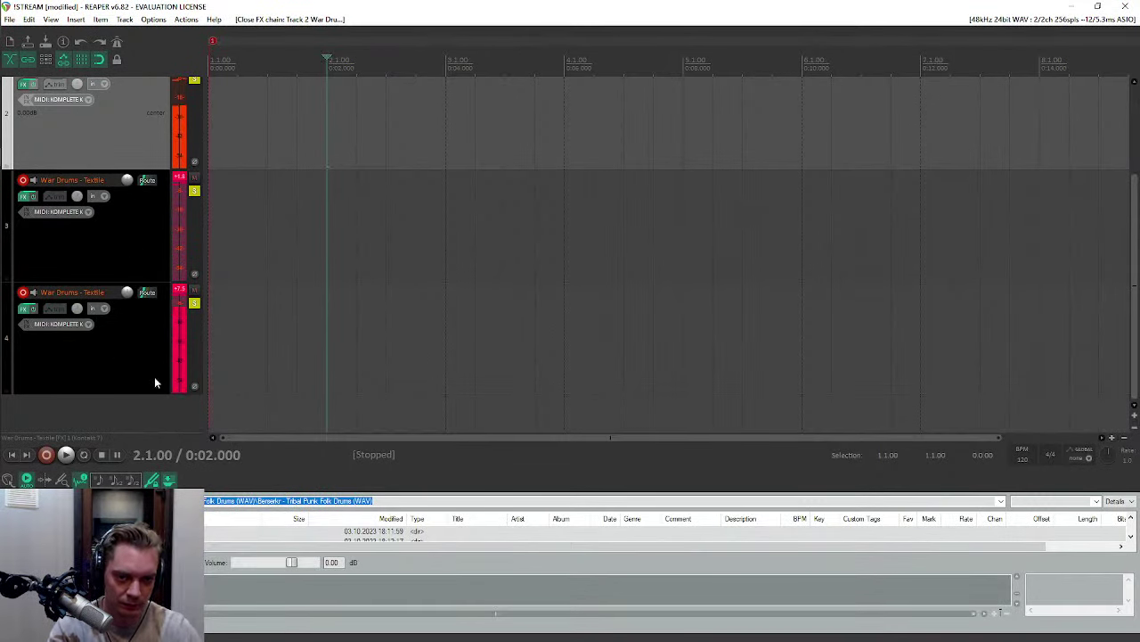
Step: Turn off solo on tracks 4 and 3 so only track 2 stays soloed, and select track 2
{"action": "left_click", "coordinate": [114, 312]}
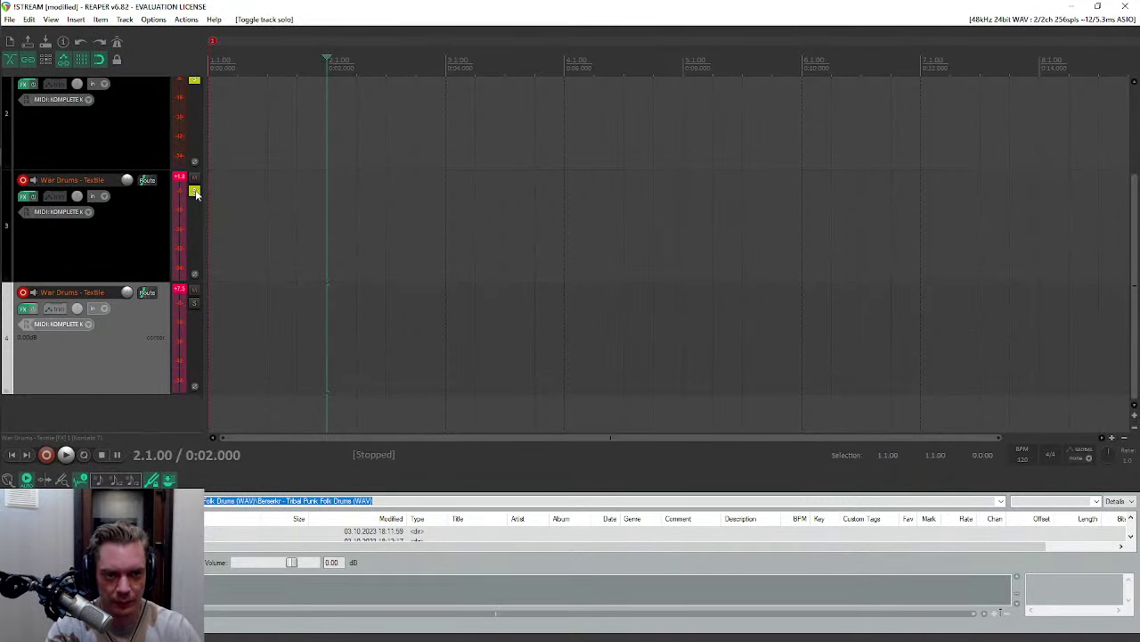
{"action": "scroll", "coordinate": [98, 140], "scroll_direction": "up", "scroll_amount": 2}
{"action": "left_click", "coordinate": [141, 181]}
{"action": "left_click", "coordinate": [133, 273]}
Step: Open track 2's Kontakt and browse the Berserkr Pro multis to the 03. Warrior Steps - Stalkers Tension - 110bpm - E folder
{"action": "left_click", "coordinate": [24, 221]}
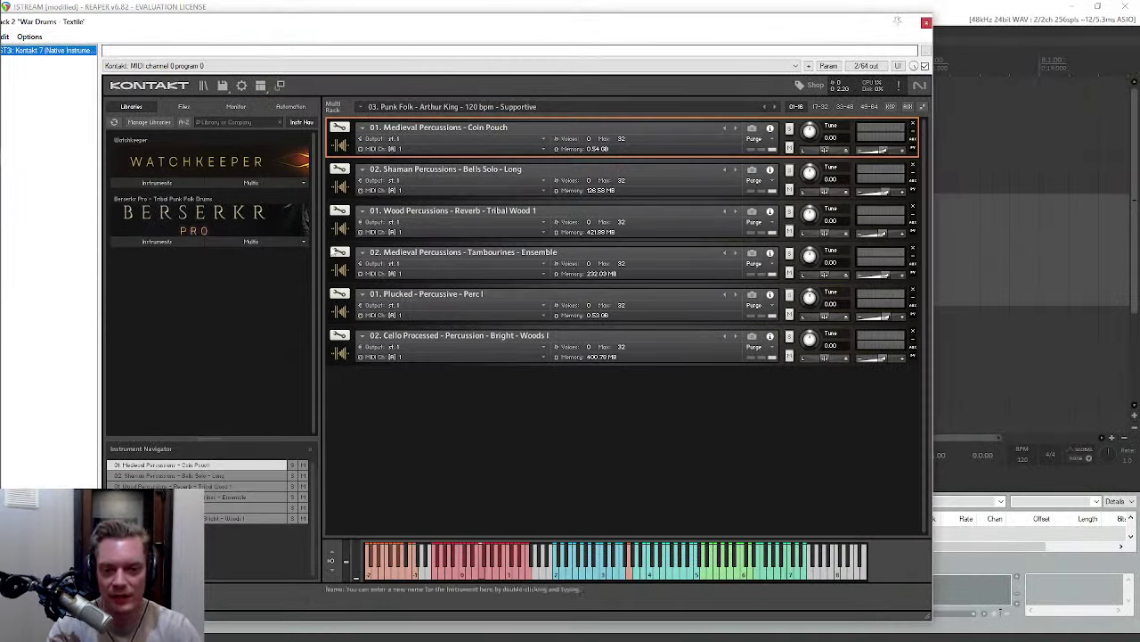
{"action": "left_click", "coordinate": [251, 241]}
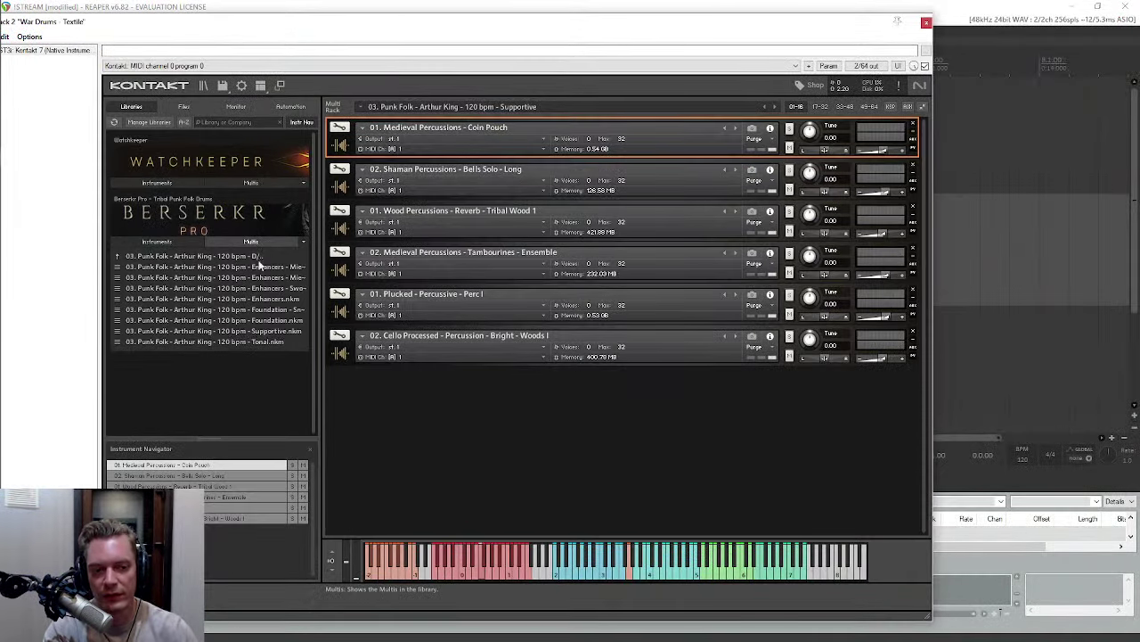
{"action": "double_click", "coordinate": [181, 256]}
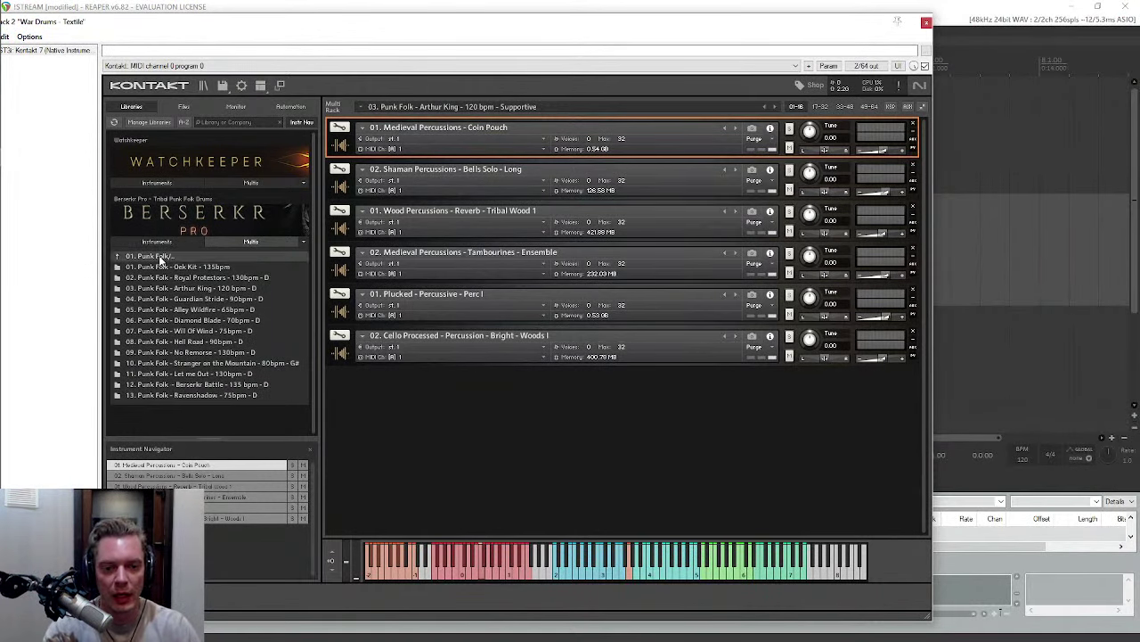
{"action": "double_click", "coordinate": [161, 257]}
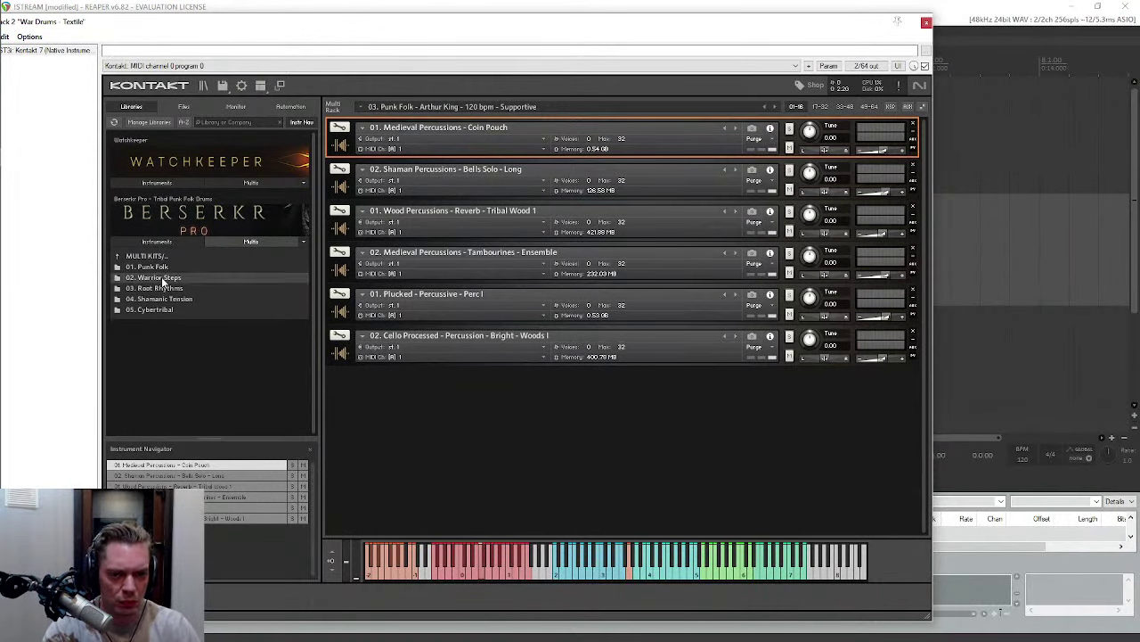
{"action": "double_click", "coordinate": [164, 282]}
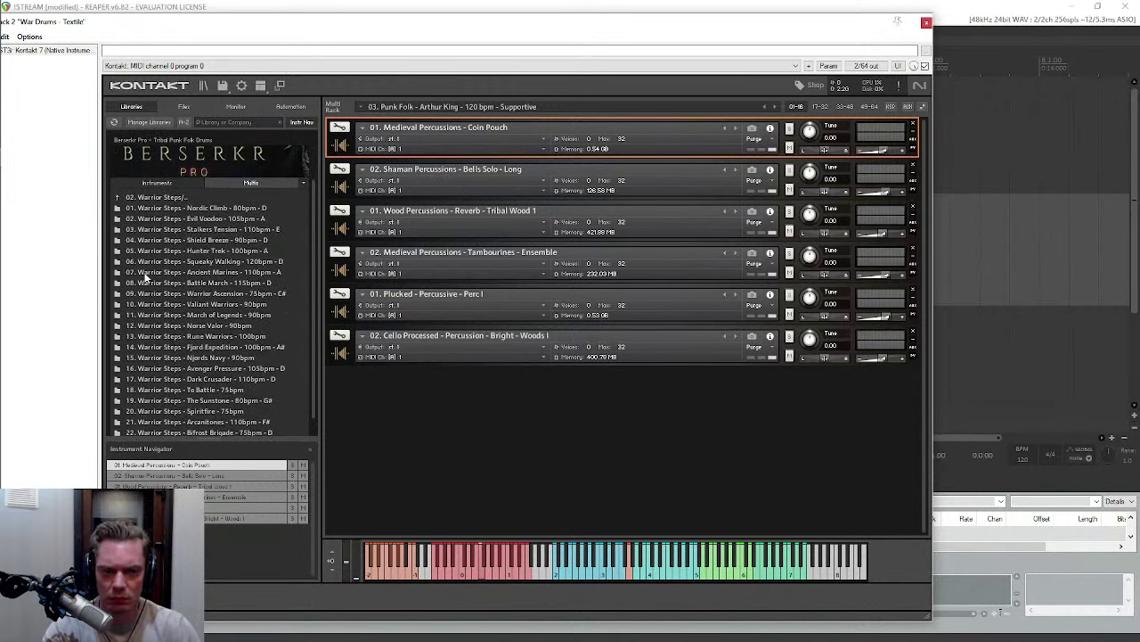
{"action": "double_click", "coordinate": [162, 229]}
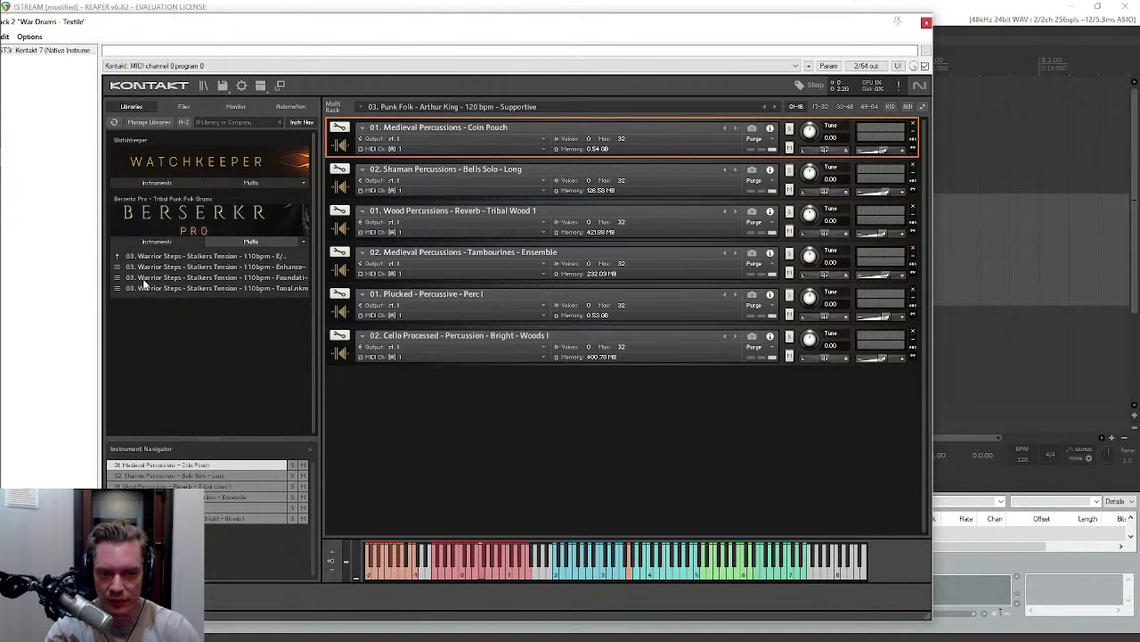
Step: Load the 03. Warrior Steps - Stalkers Tension - 110bpm - Foundation multi into track 2's Kontakt, check the rack, and close its FX chain window
{"action": "left_click_drag", "start_coordinate": [141, 279], "coordinate": [524, 291]}
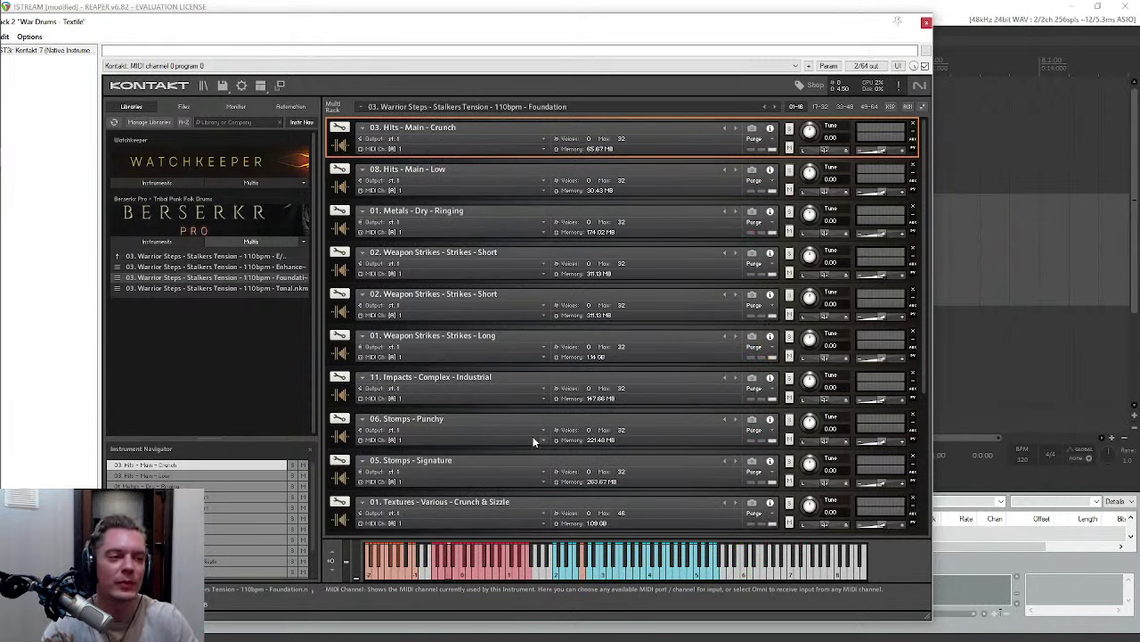
{"action": "left_click", "coordinate": [927, 23]}
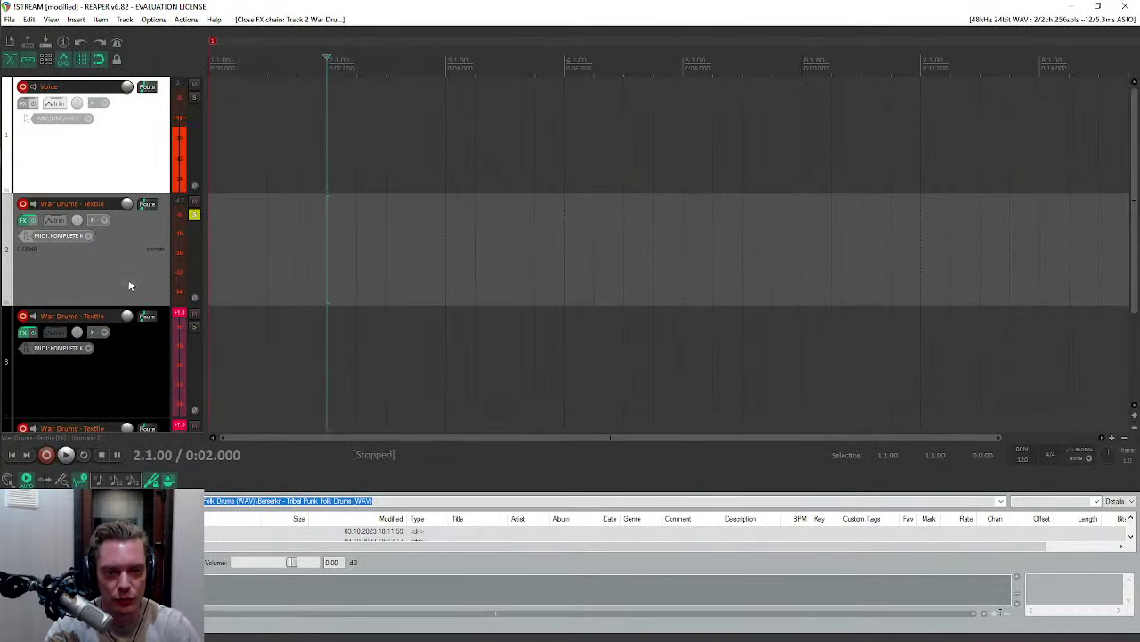
{"action": "left_click", "coordinate": [24, 220]}
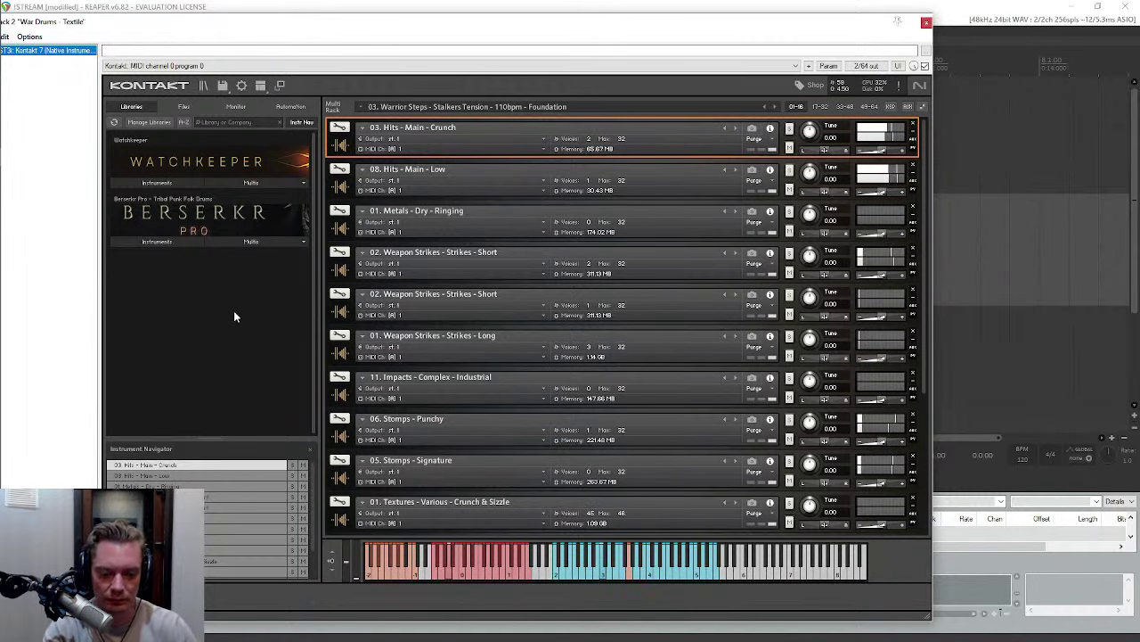
{"action": "left_click", "coordinate": [927, 22]}
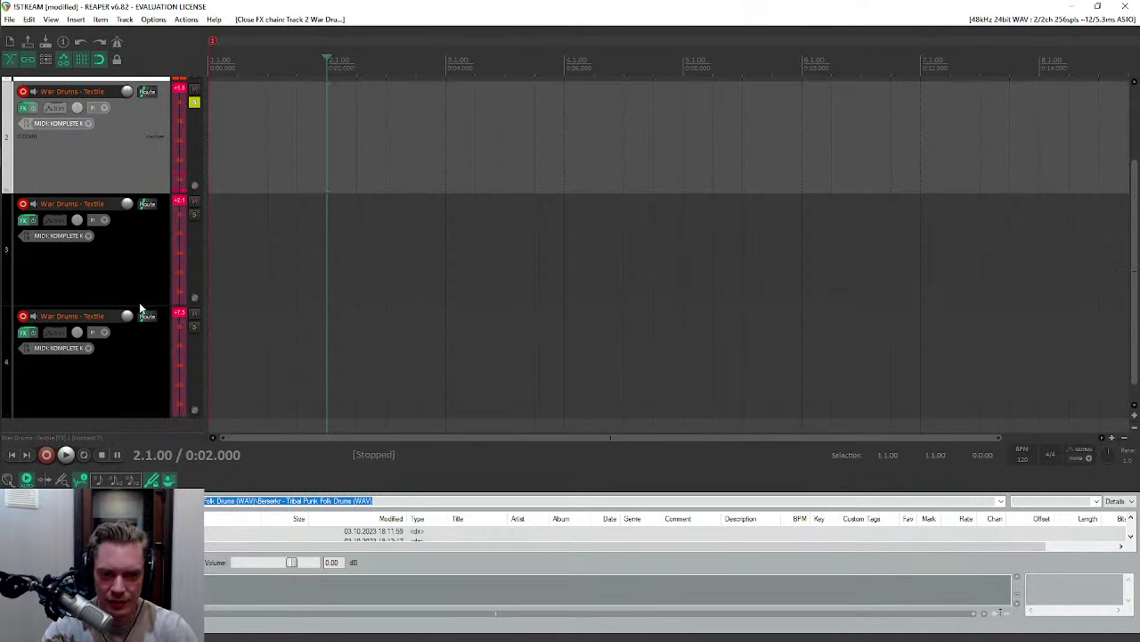
Step: Open track 3's Kontakt and browse the Berserkr Pro multis to the 04. Cybertribal - Berserkr Beat - 100bpm - D# folder
{"action": "left_click", "coordinate": [139, 302]}
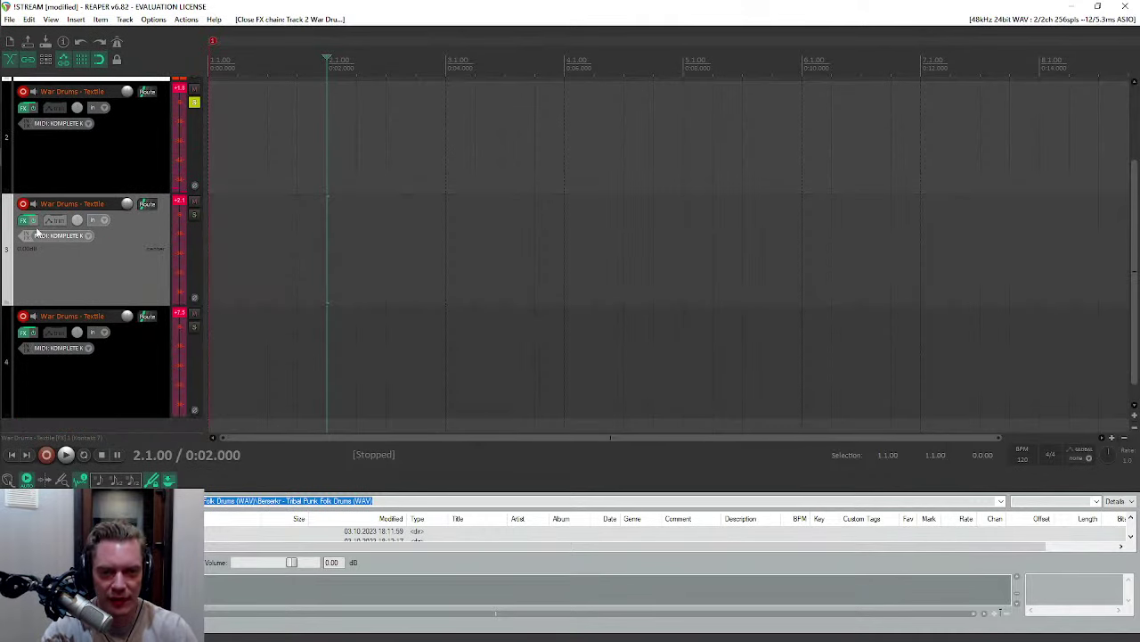
{"action": "left_click", "coordinate": [24, 221]}
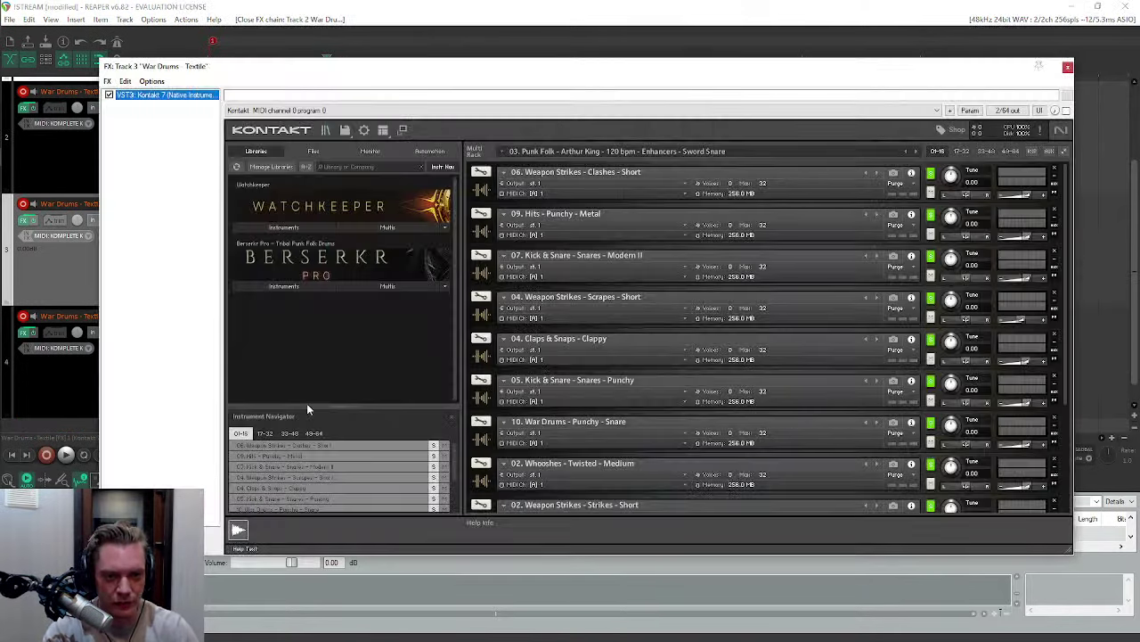
{"action": "left_click", "coordinate": [387, 286]}
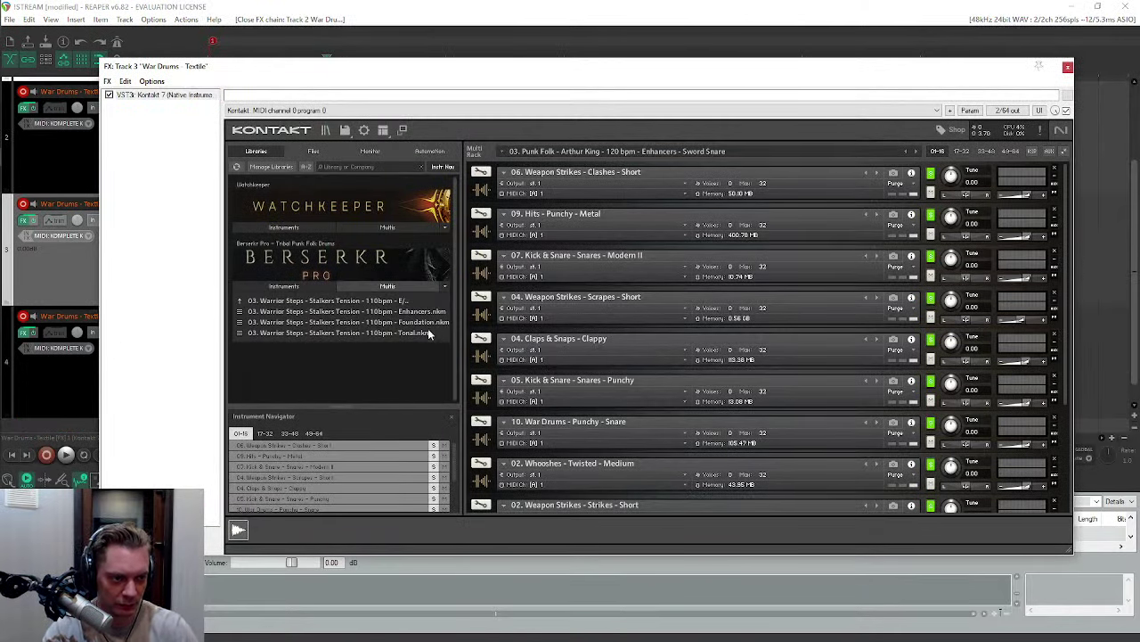
{"action": "left_click", "coordinate": [297, 302]}
{"action": "left_click", "coordinate": [311, 242]}
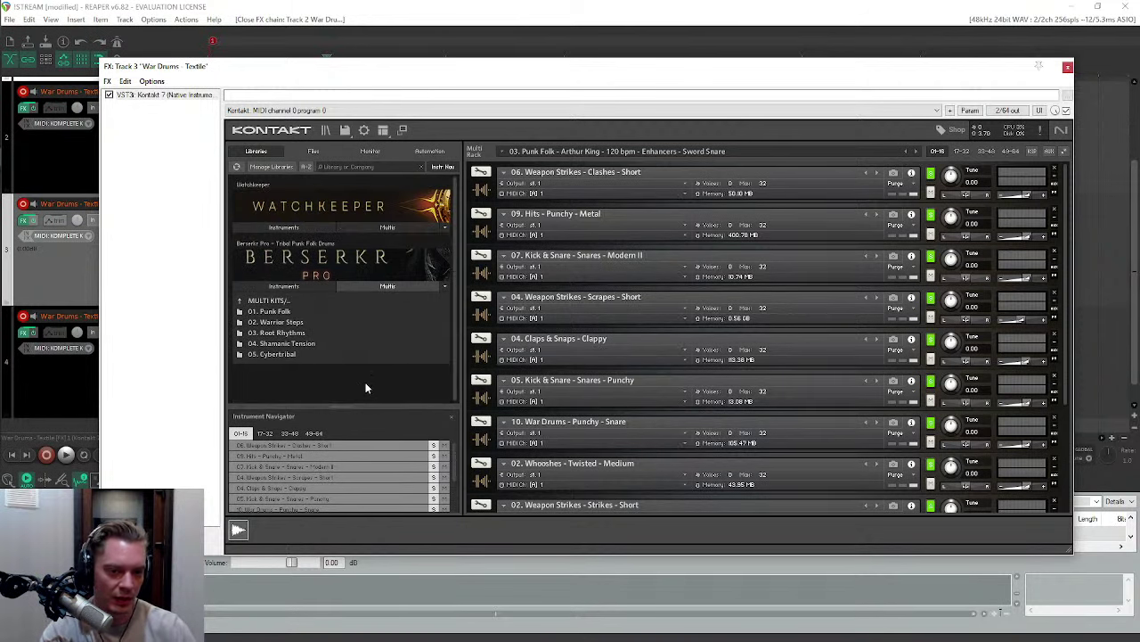
{"action": "left_click", "coordinate": [278, 354]}
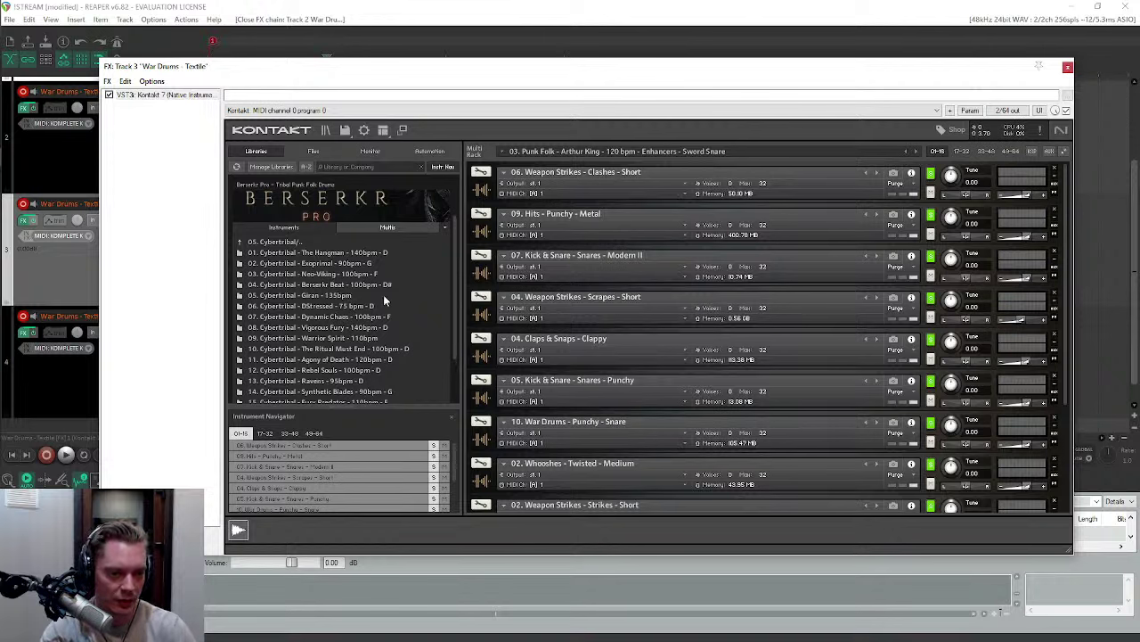
{"action": "left_click", "coordinate": [274, 285]}
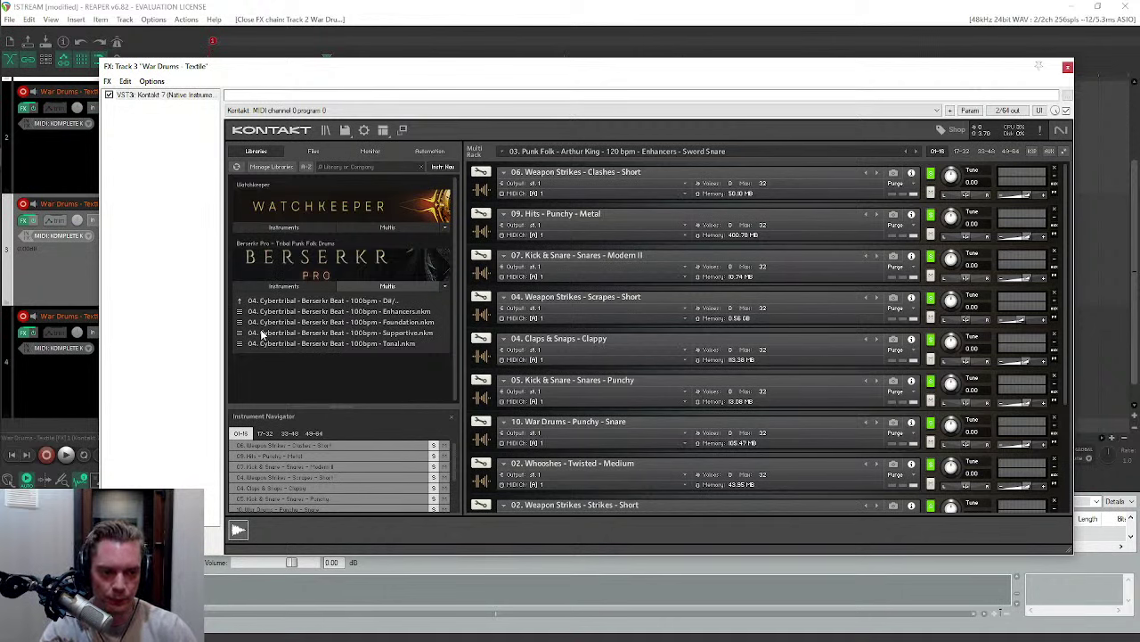
Step: Load the 04. Cybertribal - Berserkr Beat - 100bpm - Supportive multi into track 3's Kontakt and close its FX chain window
{"action": "double_click", "coordinate": [347, 332]}
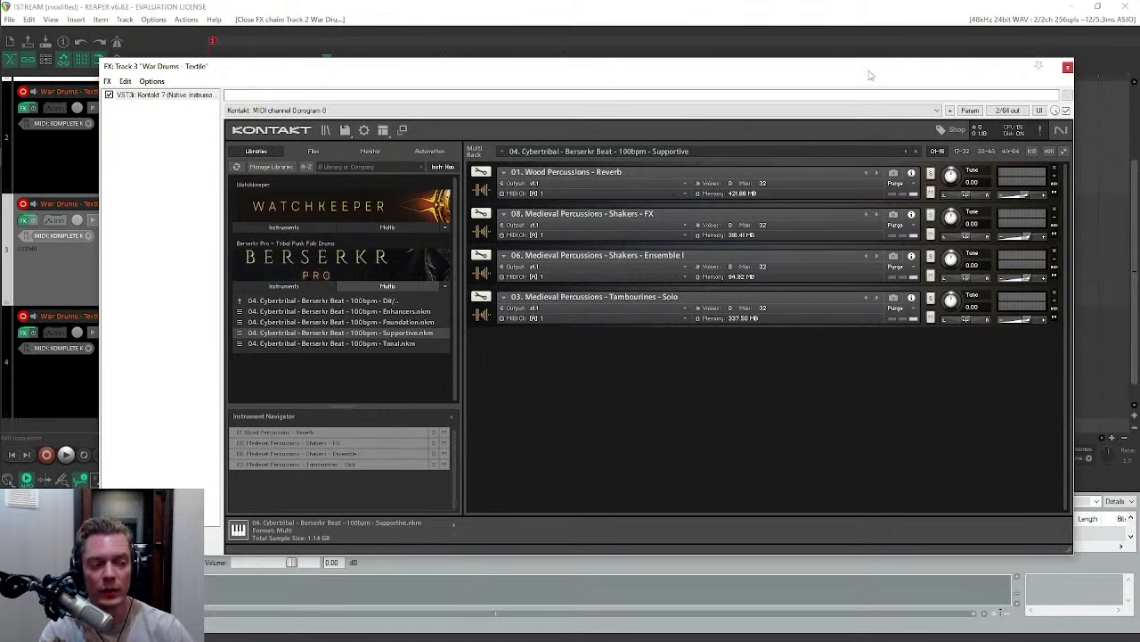
{"action": "left_click_drag", "start_coordinate": [870, 75], "coordinate": [865, 63]}
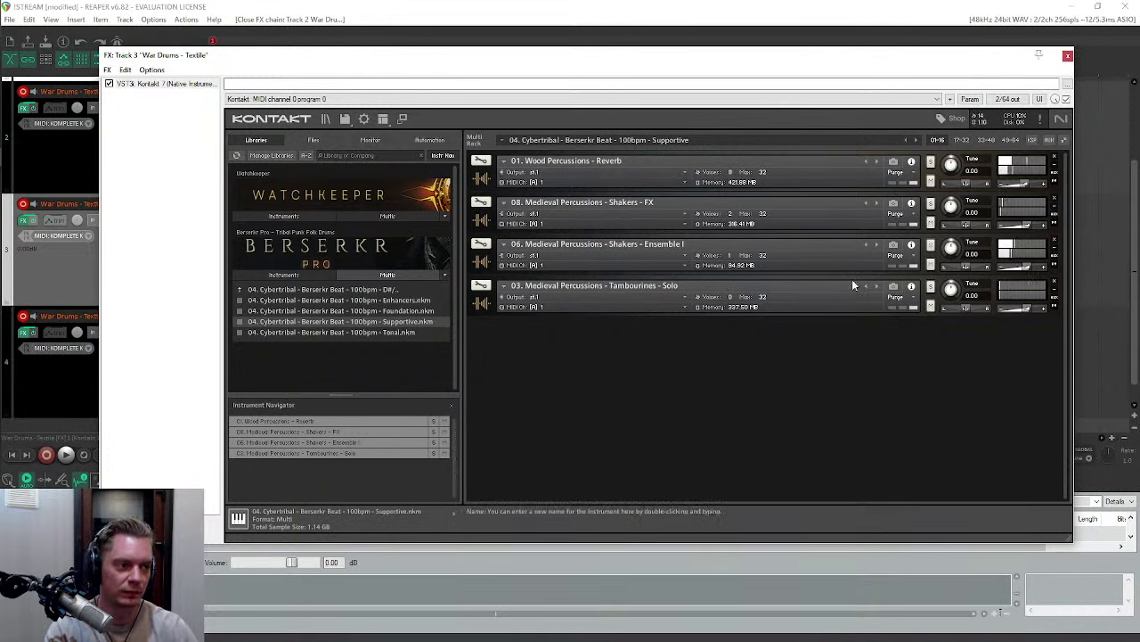
{"action": "left_click", "coordinate": [1067, 55]}
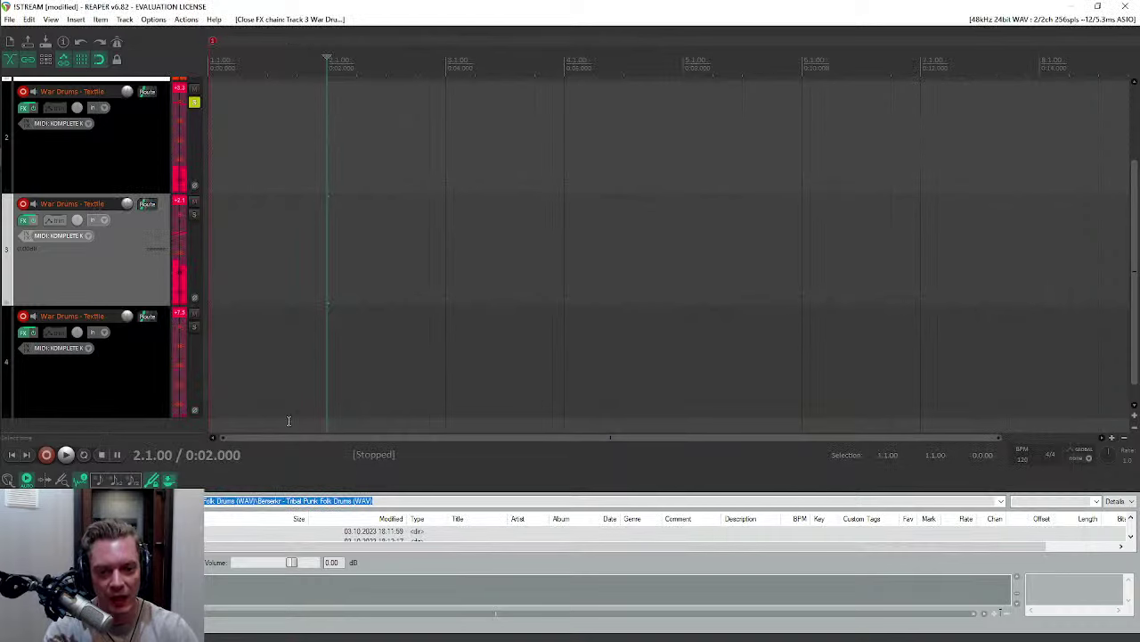
Step: Duplicate track 4 and turn off the solo on track 2
{"action": "left_click", "coordinate": [157, 383]}
{"action": "right_click", "coordinate": [76, 393]}
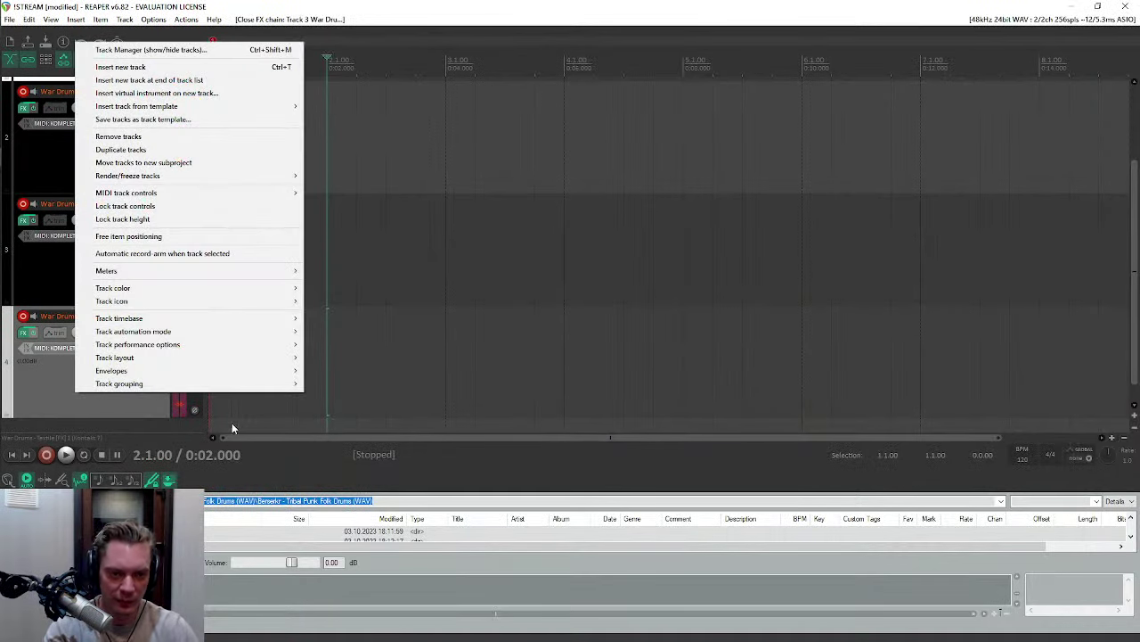
{"action": "left_click", "coordinate": [156, 150]}
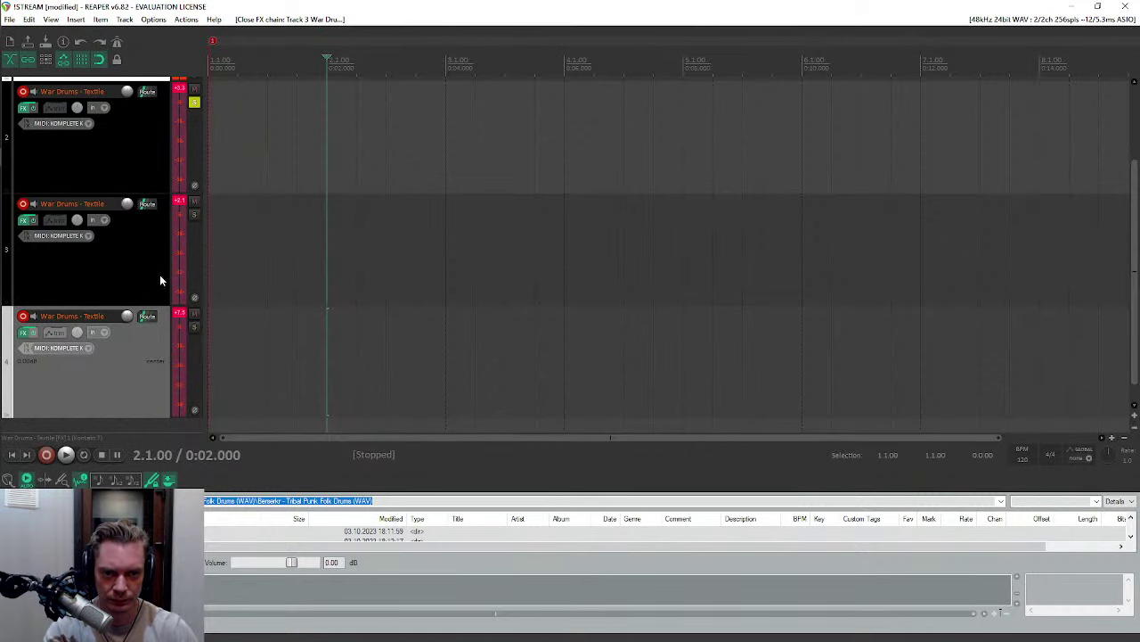
{"action": "scroll", "coordinate": [161, 281], "scroll_direction": "up", "scroll_amount": 1}
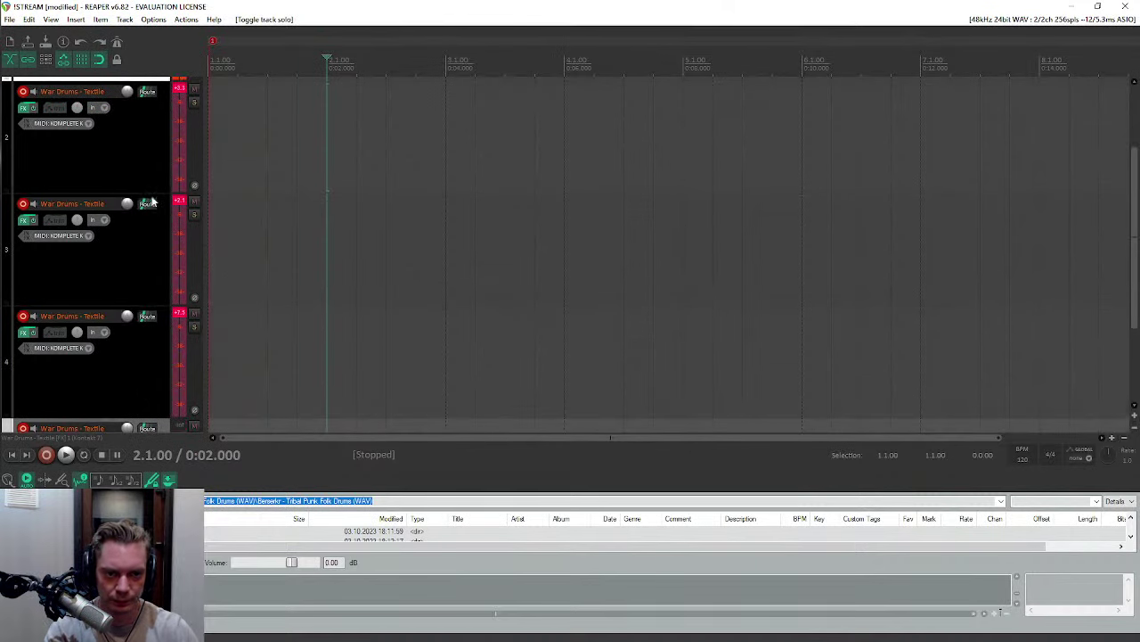
{"action": "scroll", "coordinate": [157, 213], "scroll_direction": "down", "scroll_amount": 2}
Step: Open track 4's Kontakt and browse the Berserkr Pro multis to the 08. Shamanic Tension - The Mammoth Hunt - 100bpm - D folder
{"action": "left_click", "coordinate": [145, 238]}
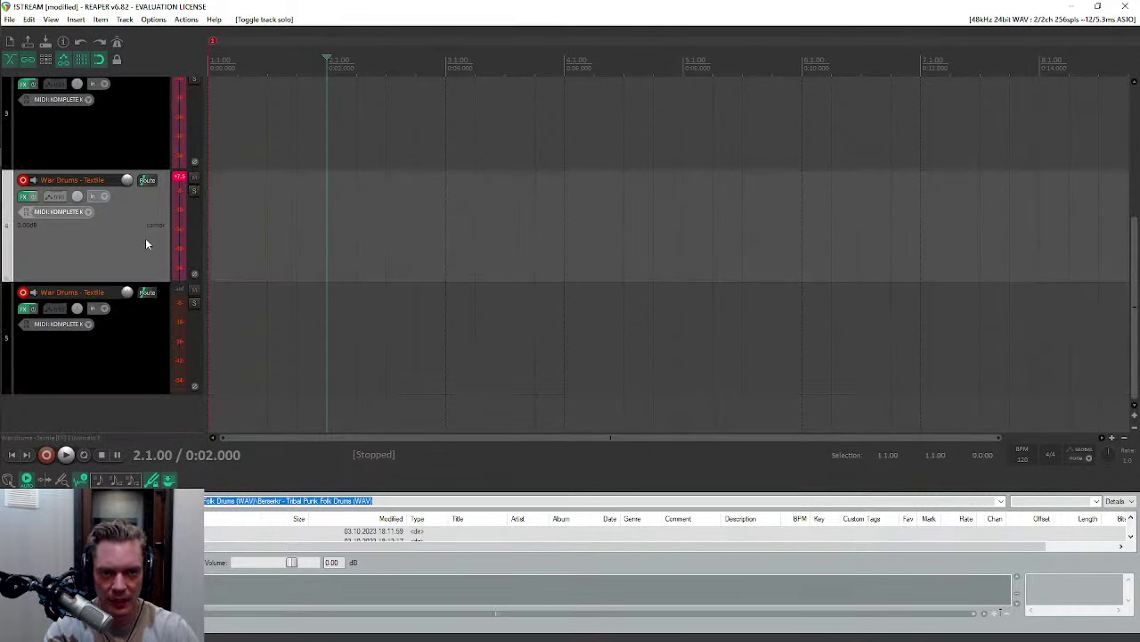
{"action": "left_click", "coordinate": [28, 196]}
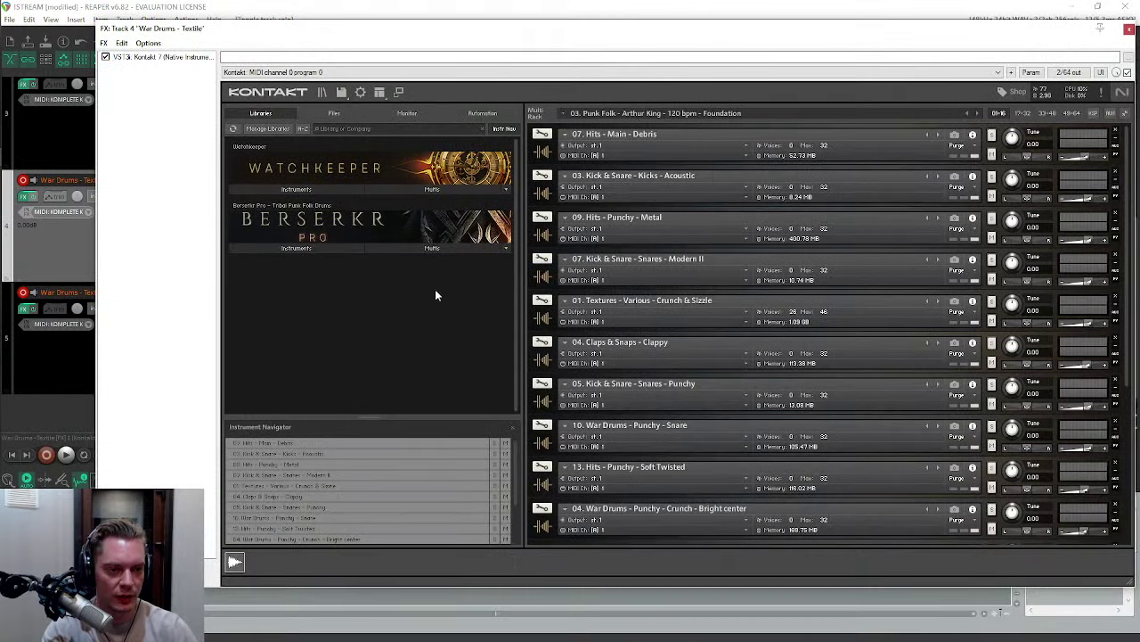
{"action": "left_click", "coordinate": [433, 248]}
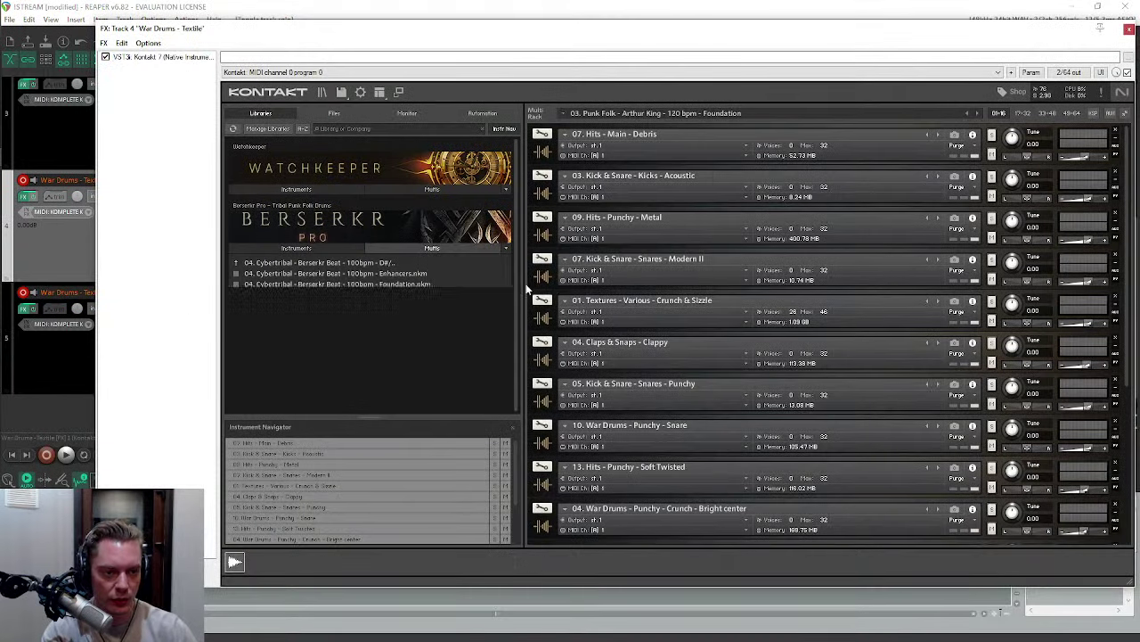
{"action": "double_click", "coordinate": [304, 267]}
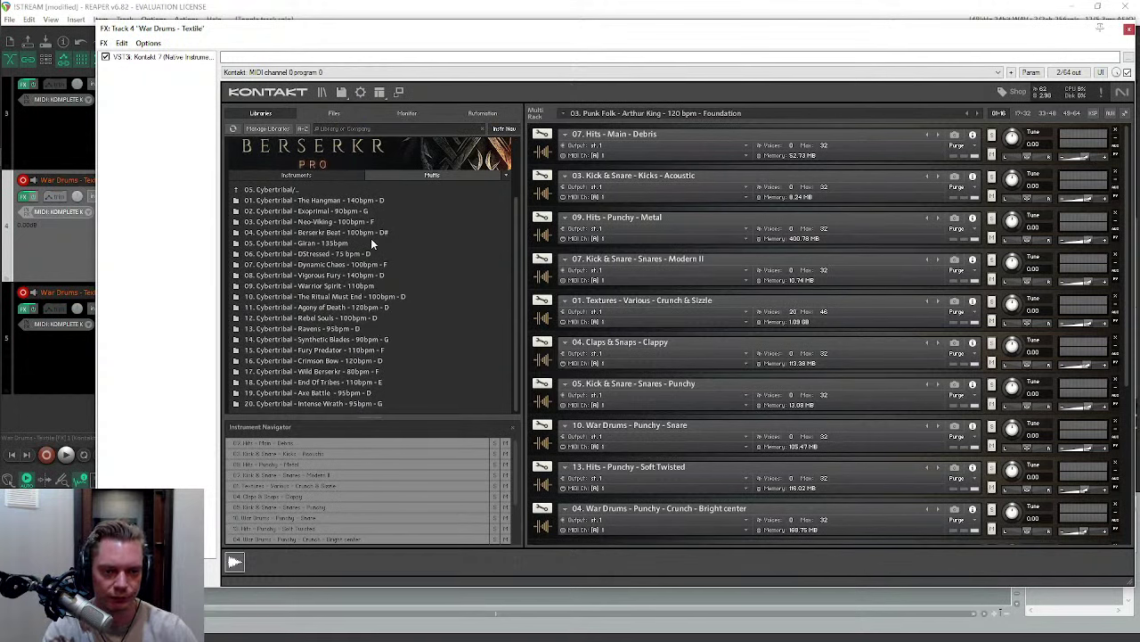
{"action": "double_click", "coordinate": [303, 188]}
{"action": "double_click", "coordinate": [298, 307]}
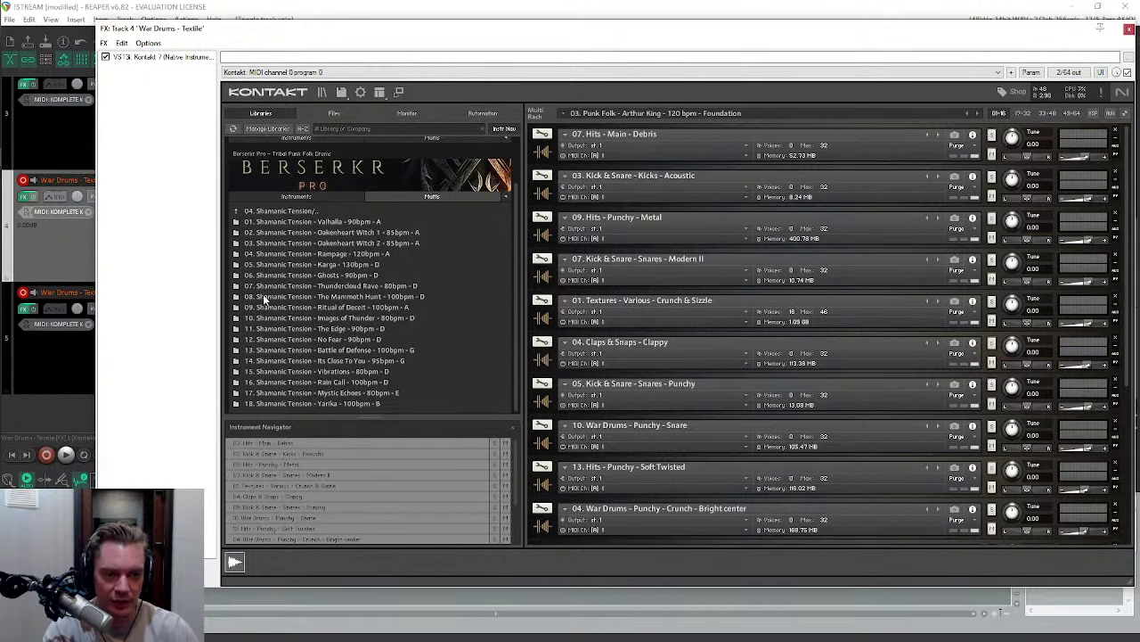
{"action": "double_click", "coordinate": [264, 299]}
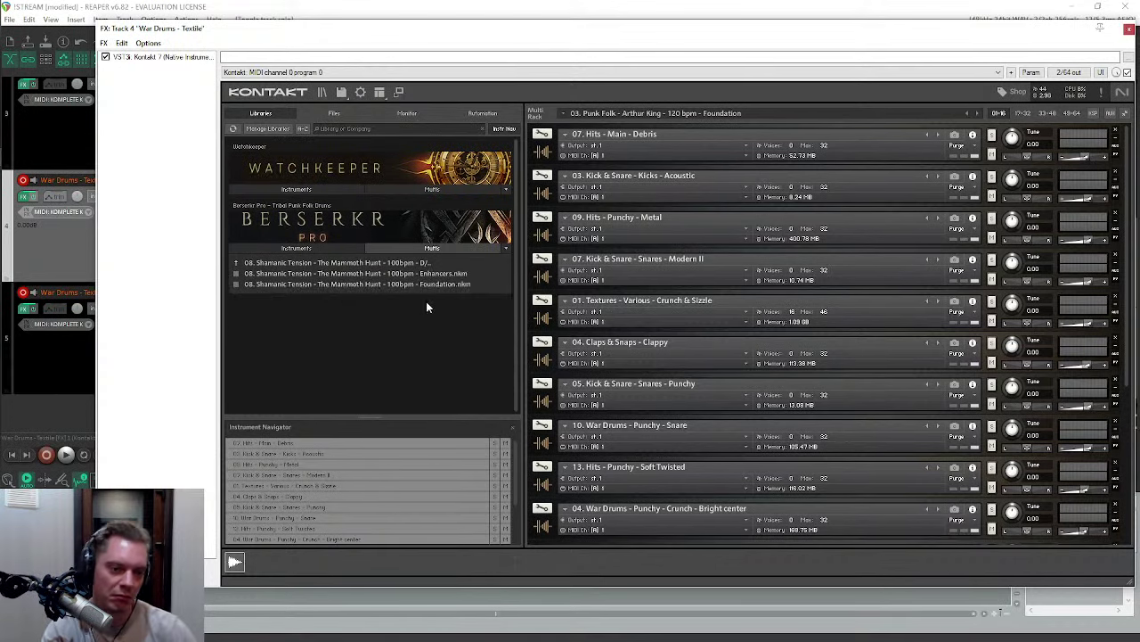
Step: Load the 08. Shamanic Tension - The Mammoth Hunt - 100bpm - Enhancers multi into track 4's Kontakt and close its FX chain window
{"action": "left_click", "coordinate": [311, 273]}
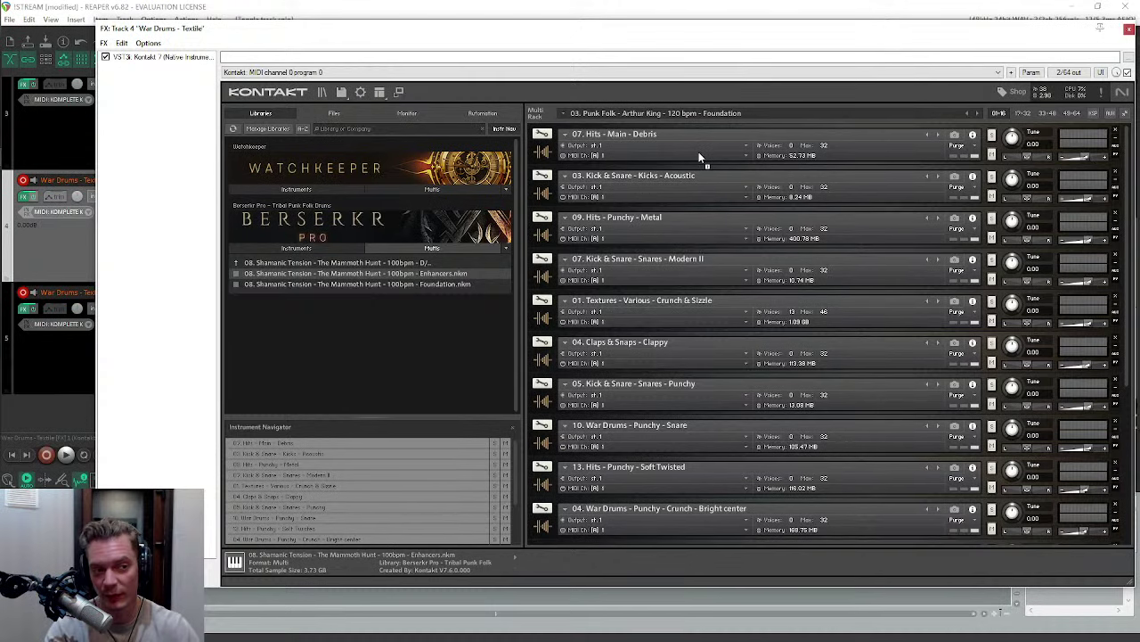
{"action": "left_click_drag", "start_coordinate": [879, 30], "coordinate": [763, 38]}
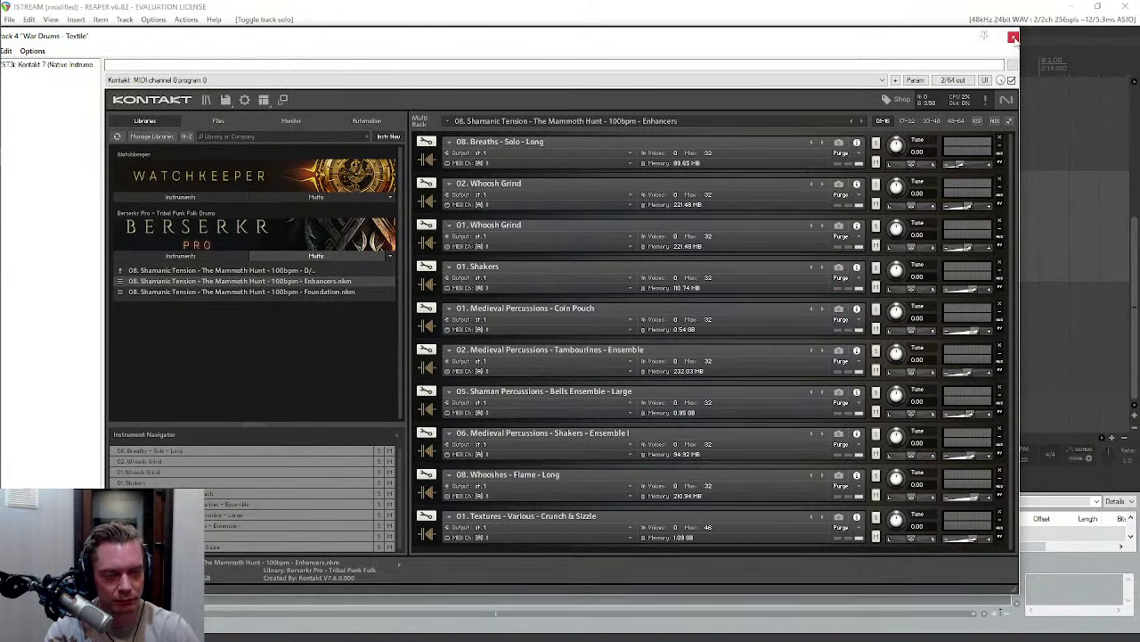
{"action": "left_click_drag", "start_coordinate": [693, 41], "coordinate": [784, 47]}
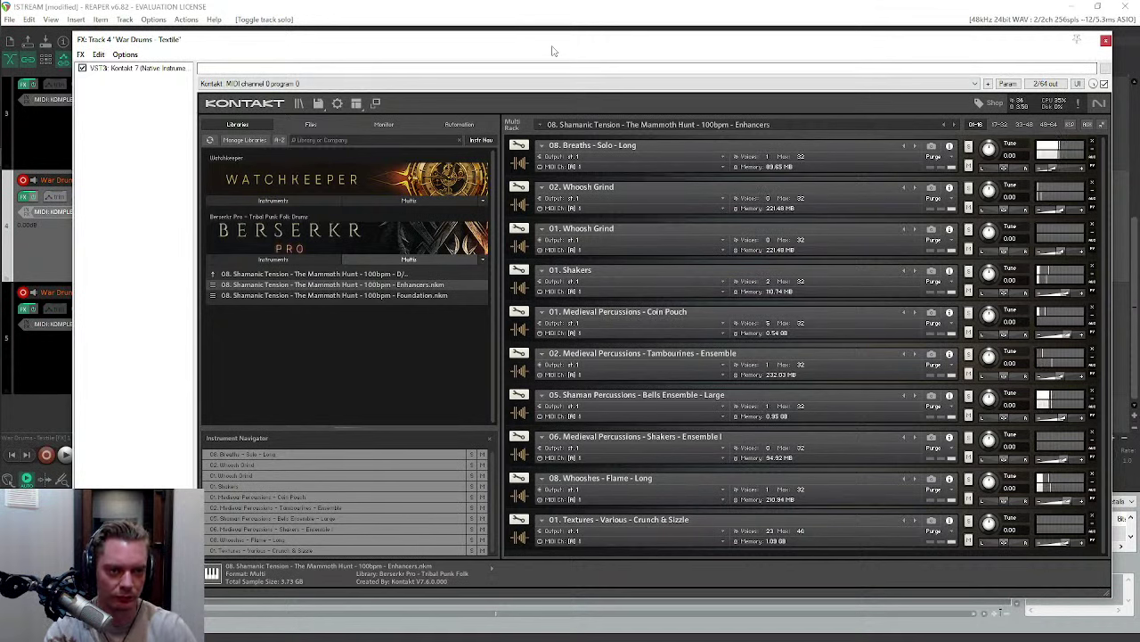
{"action": "left_click", "coordinate": [1106, 42]}
Step: Close track 4's FX chain, open track 5's Kontakt and browse the Berserkr Pro multis to 09. Shamanic Tension - Ritual of Deceit - 100bpm - A
{"action": "left_click", "coordinate": [76, 376]}
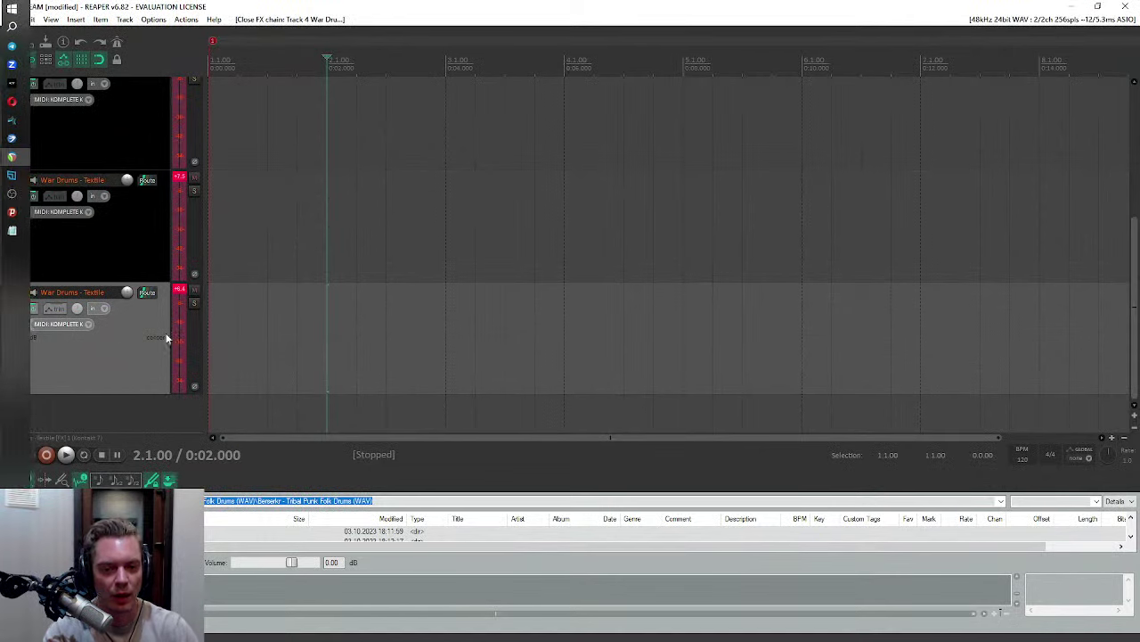
{"action": "left_click", "coordinate": [57, 322]}
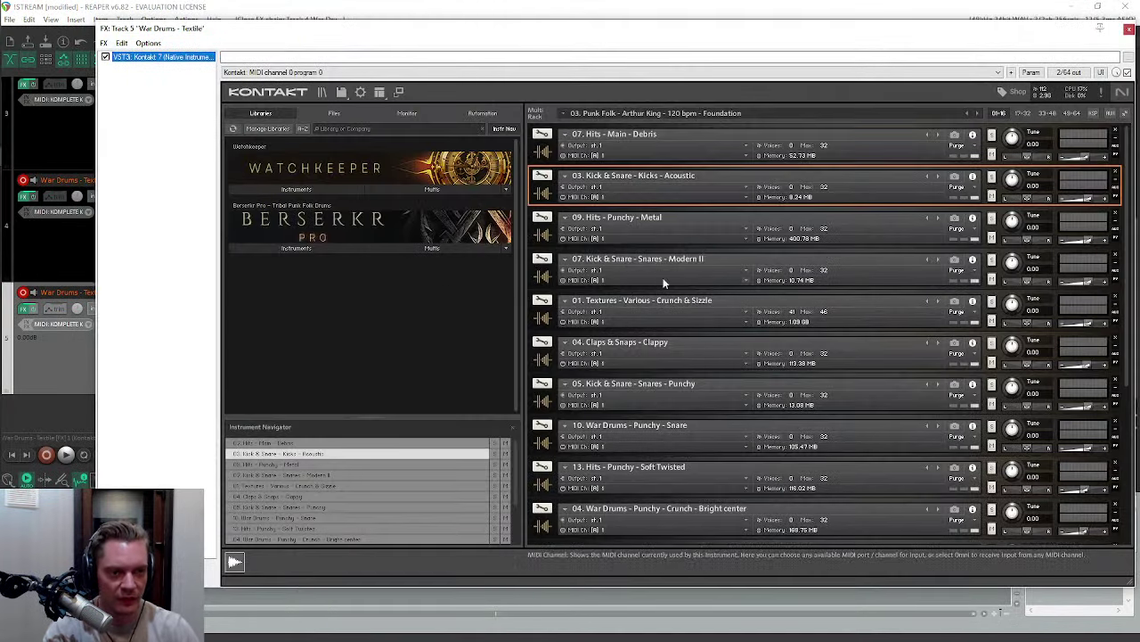
{"action": "left_click", "coordinate": [433, 248]}
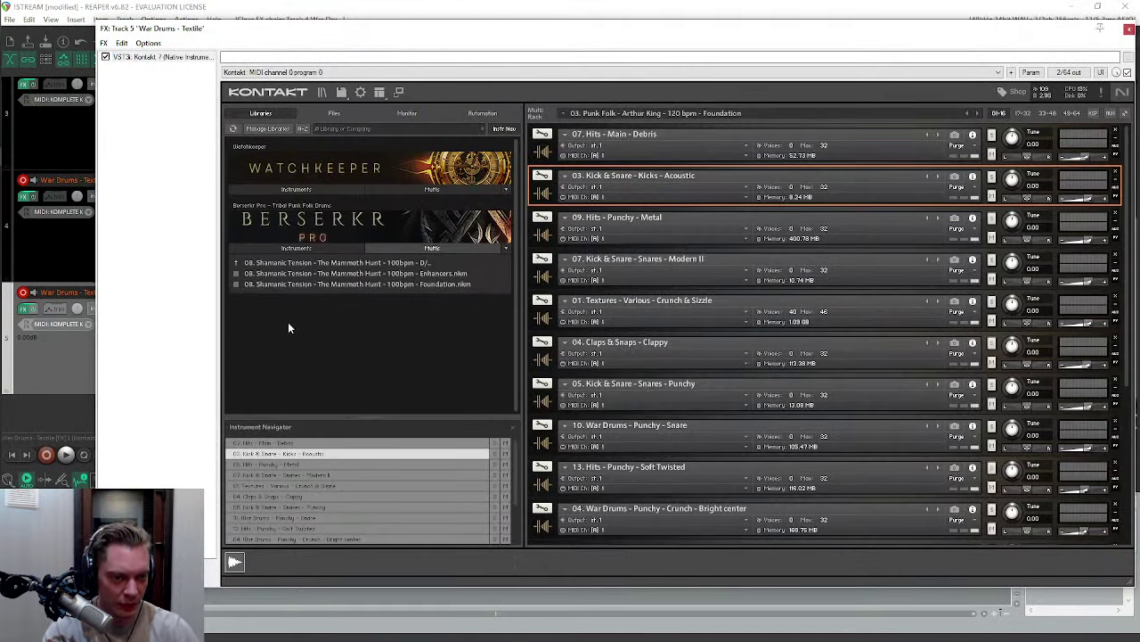
{"action": "left_click", "coordinate": [287, 262]}
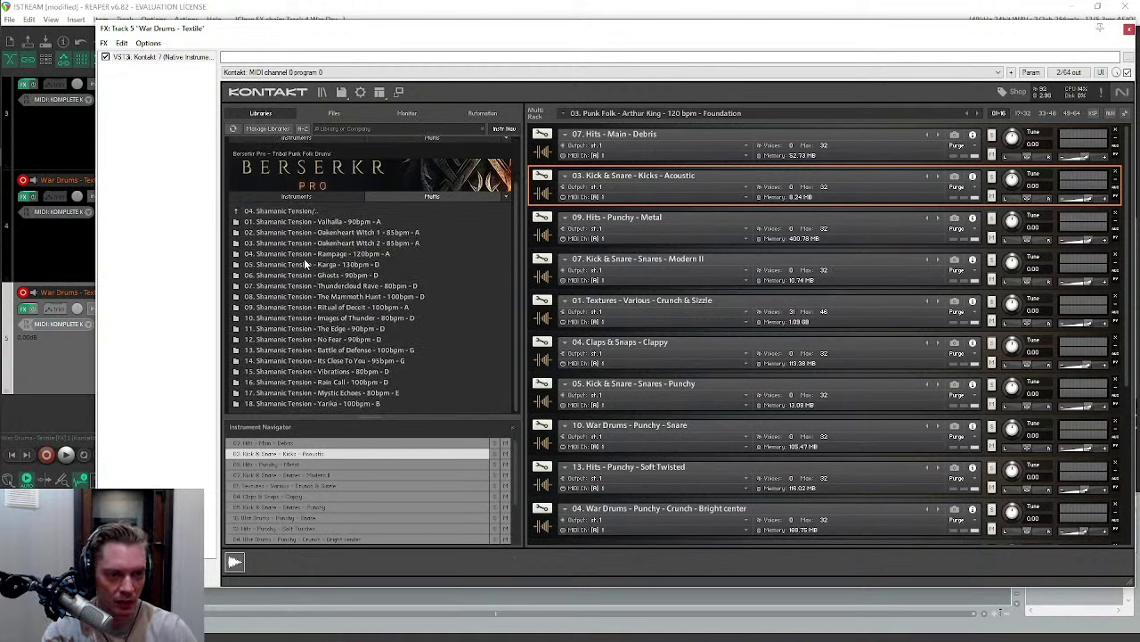
{"action": "double_click", "coordinate": [287, 307]}
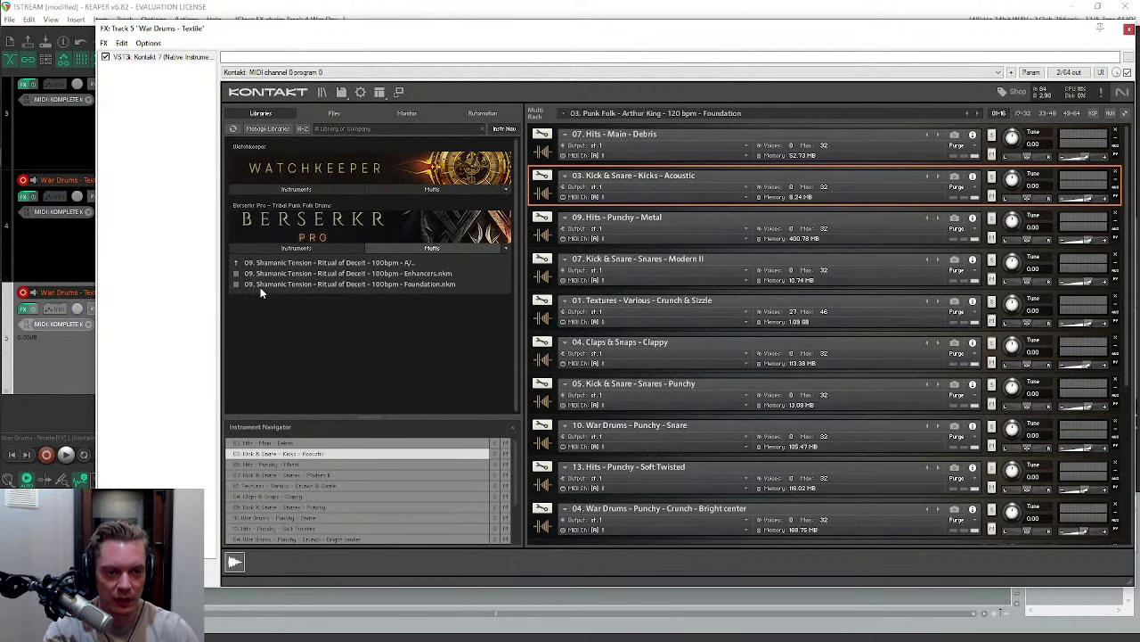
Step: Load the 09. Cybertribal - Warrior Spirit - 110bpm - Tonal multi into track 5's Kontakt
{"action": "double_click", "coordinate": [351, 263]}
{"action": "double_click", "coordinate": [285, 211]}
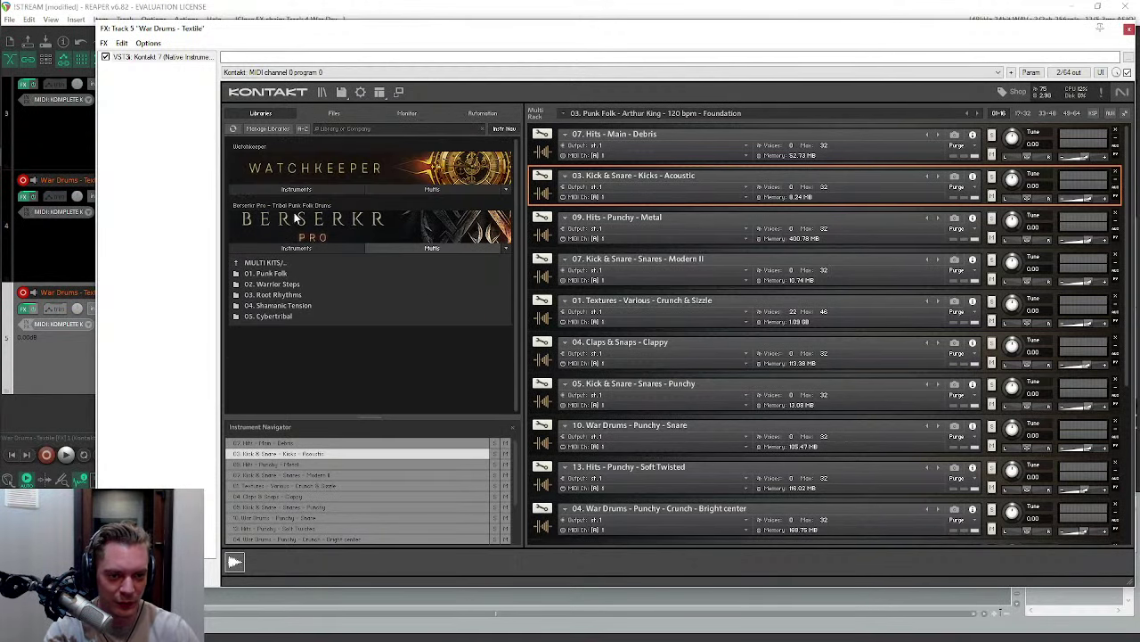
{"action": "double_click", "coordinate": [273, 316]}
{"action": "double_click", "coordinate": [317, 300]}
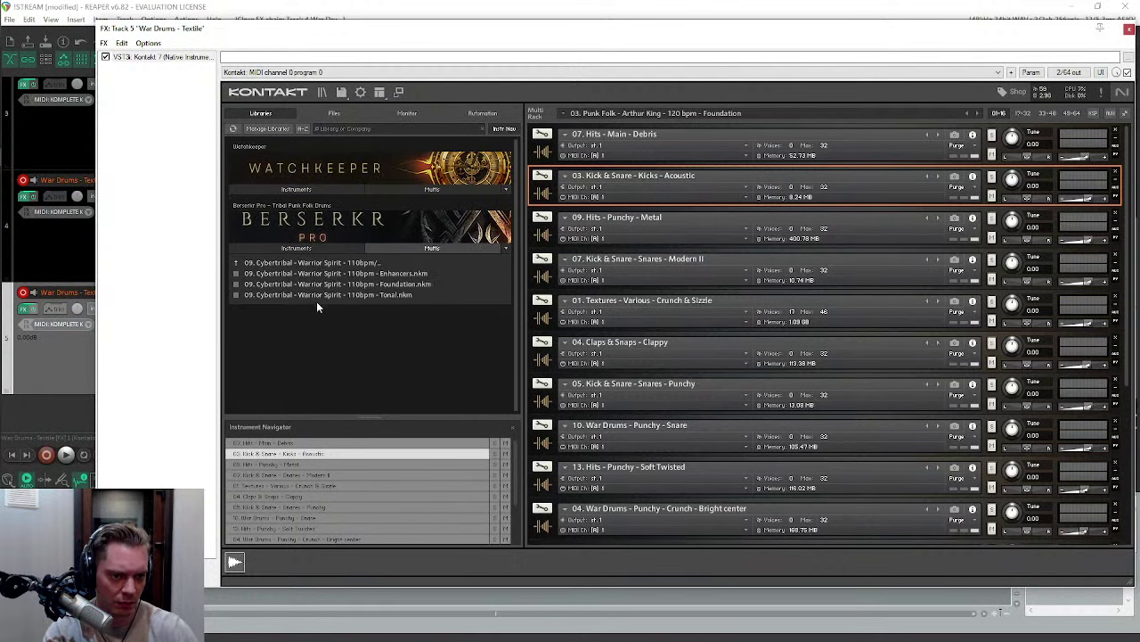
{"action": "left_click", "coordinate": [386, 292]}
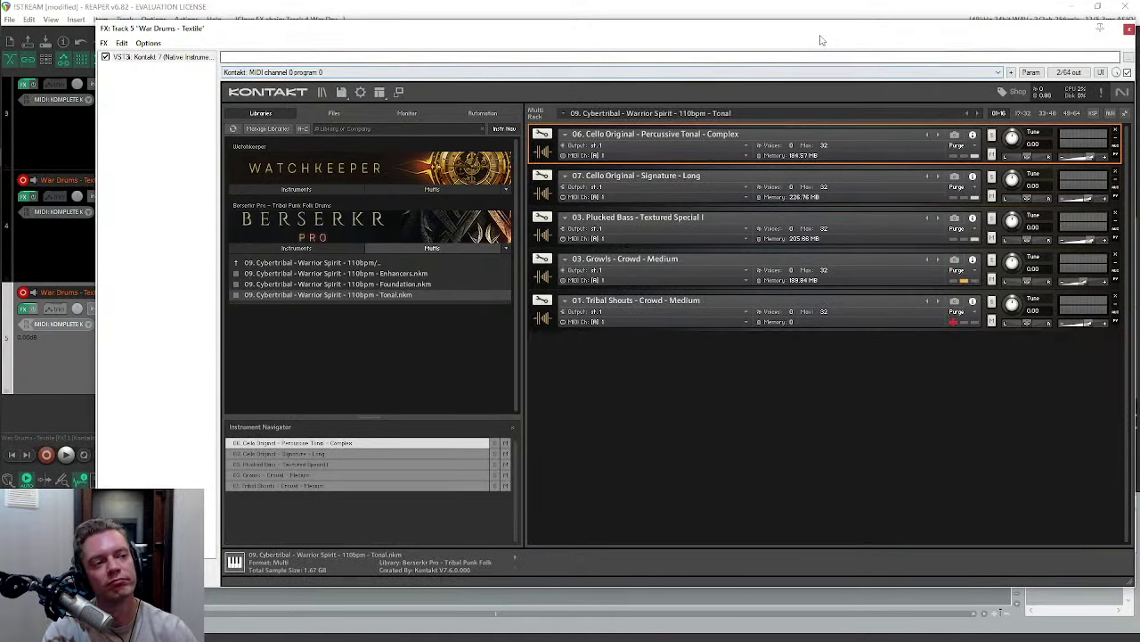
Step: Lower the volumes of the layered War Drums tracks, setting track 3 to -4.02 dB and track 5 to about -8 dB
{"action": "left_click_drag", "start_coordinate": [821, 39], "coordinate": [788, 60]}
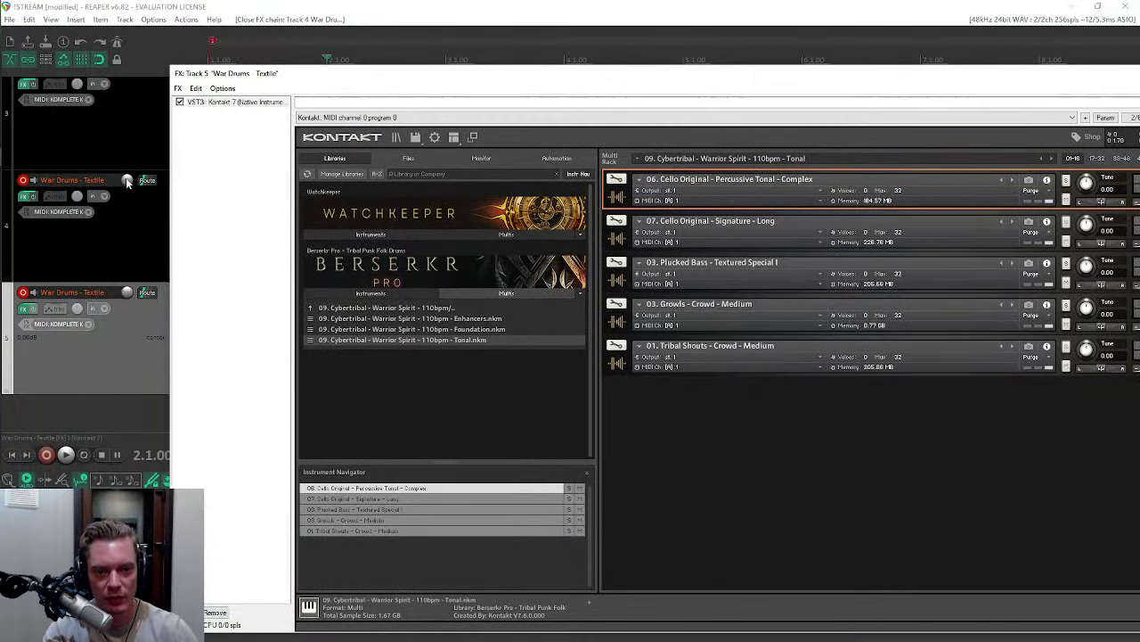
{"action": "left_click_drag", "start_coordinate": [125, 178], "coordinate": [121, 157]}
{"action": "scroll", "coordinate": [121, 158], "scroll_direction": "up", "scroll_amount": 2}
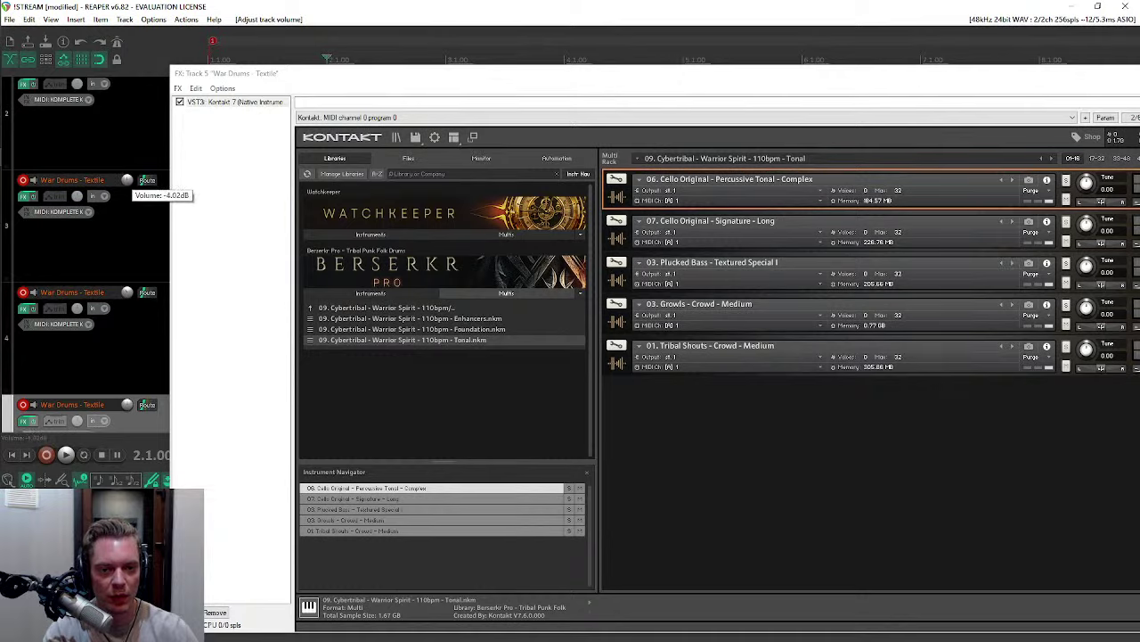
{"action": "left_click_drag", "start_coordinate": [699, 72], "coordinate": [577, 37]}
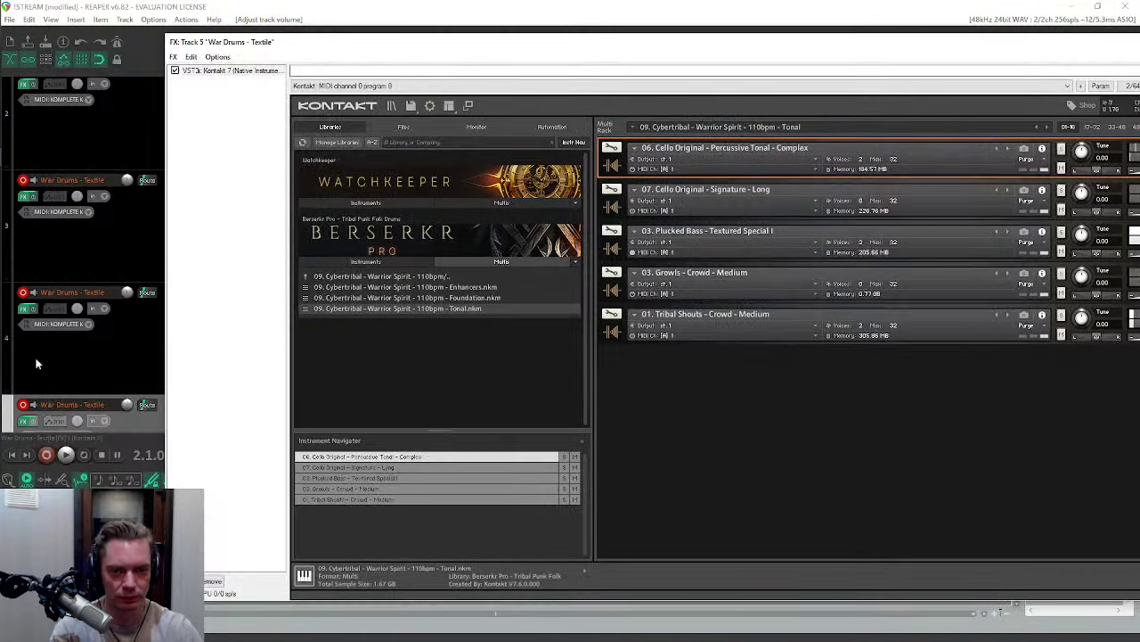
{"action": "left_click", "coordinate": [95, 337]}
{"action": "scroll", "coordinate": [127, 294], "scroll_direction": "down", "scroll_amount": 6}
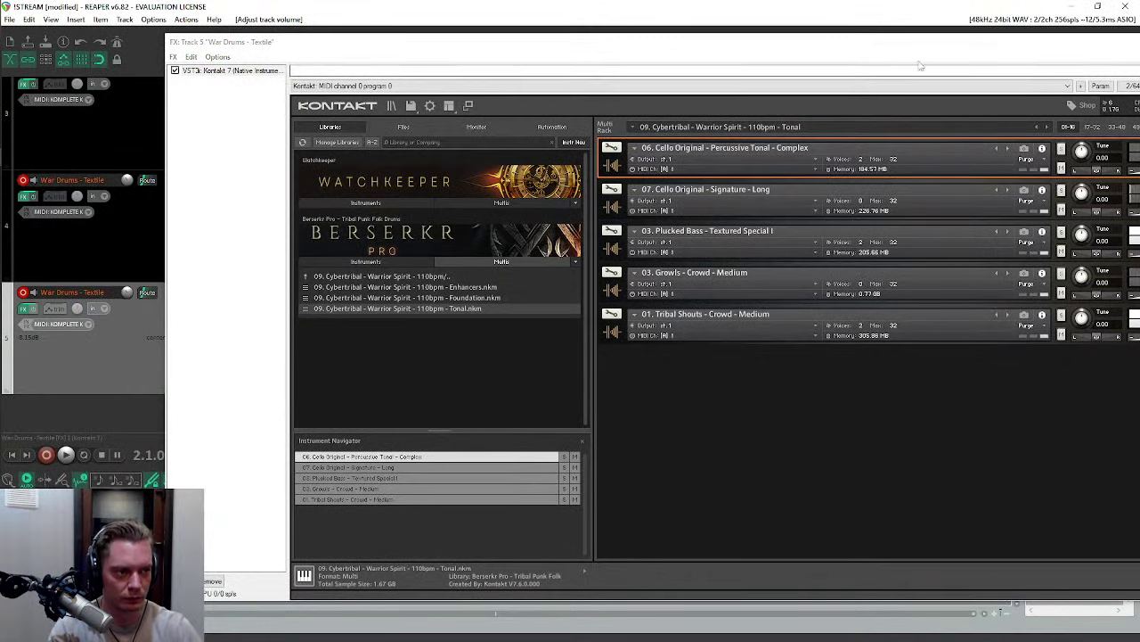
Step: Load the 07. Cybertribal - Dynamic Chaos - 100bpm - Tonal multi into track 5's Kontakt and close its FX chain window
{"action": "left_click_drag", "start_coordinate": [914, 50], "coordinate": [790, 46]}
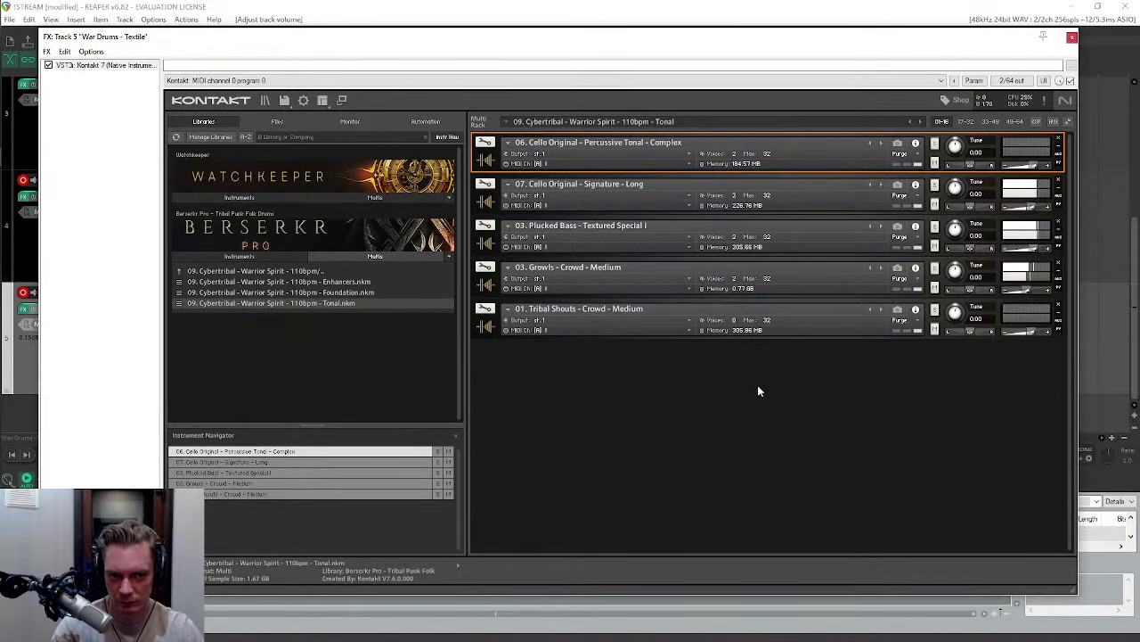
{"action": "left_click", "coordinate": [333, 270]}
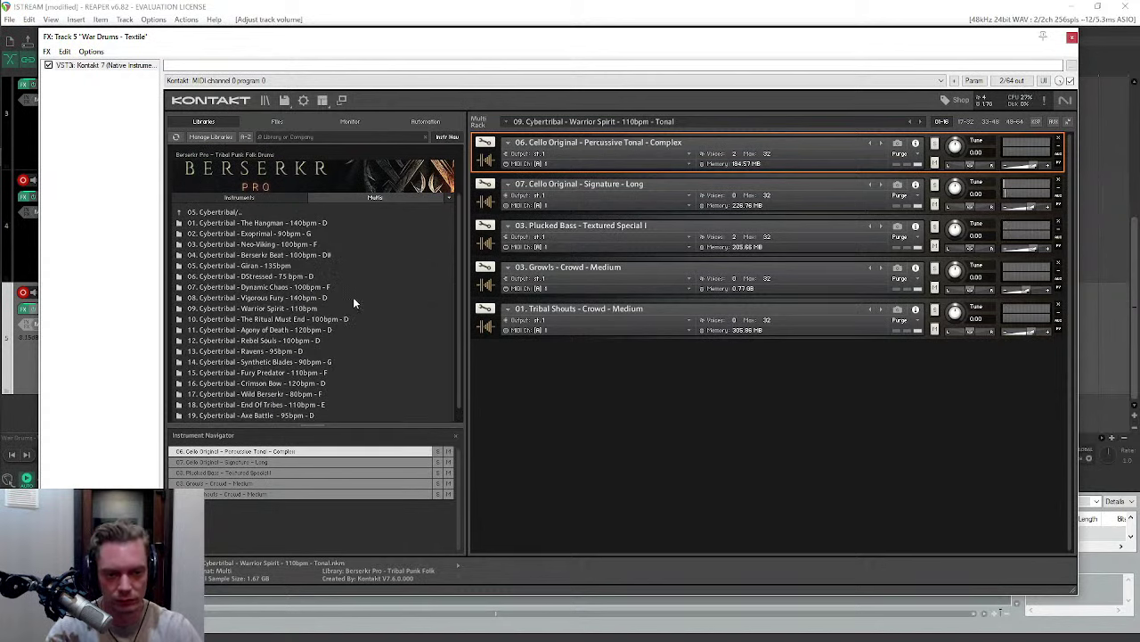
{"action": "left_click", "coordinate": [275, 294]}
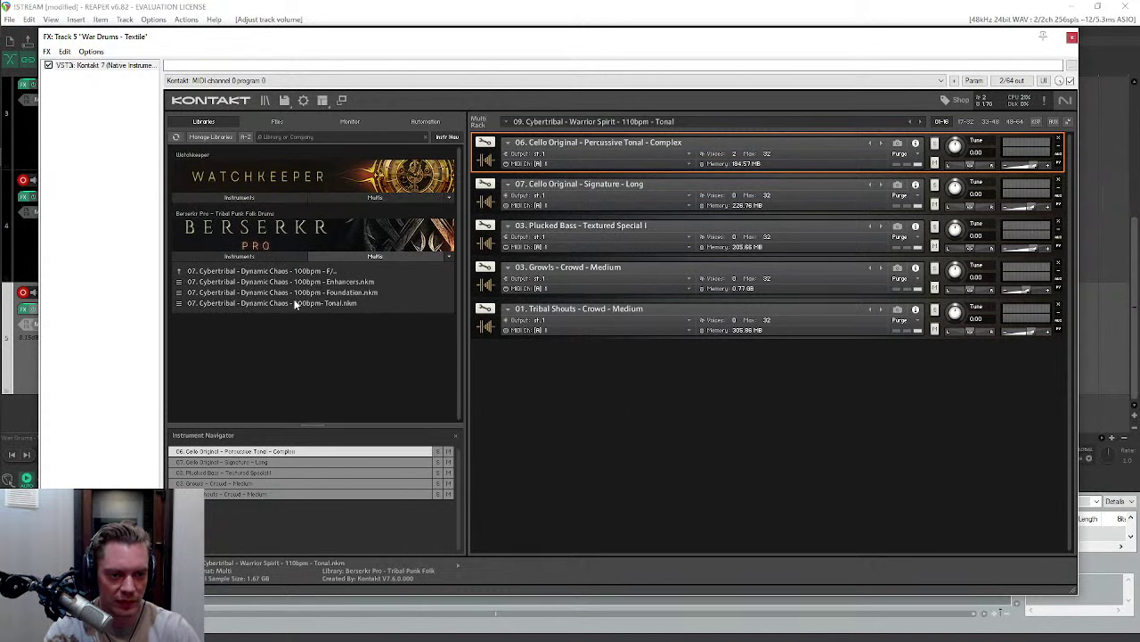
{"action": "left_click", "coordinate": [295, 303]}
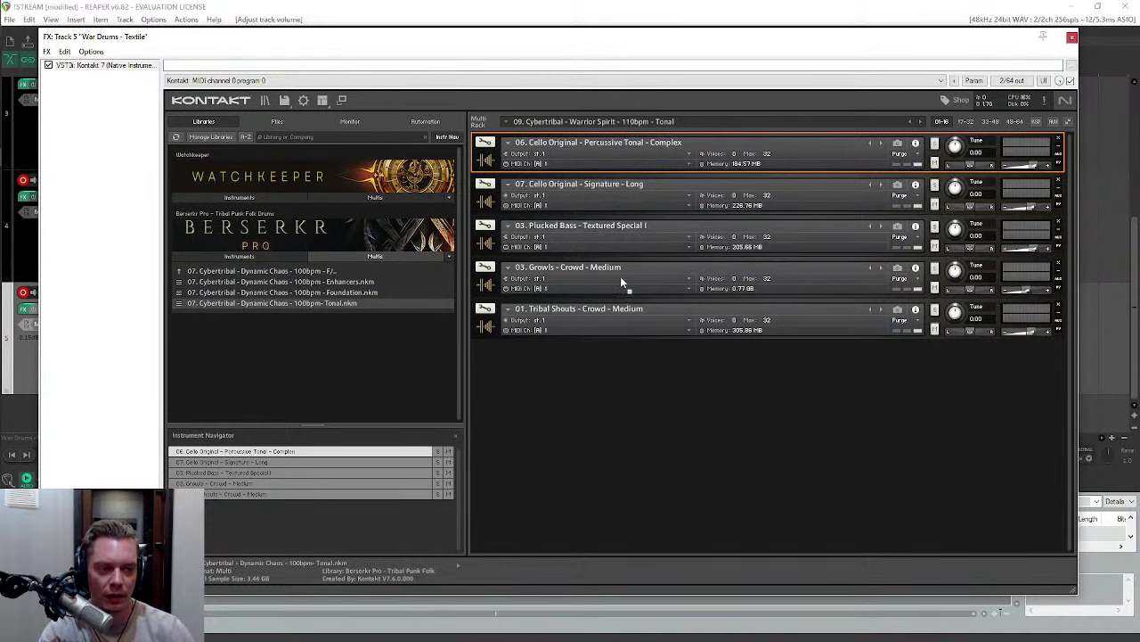
{"action": "left_click", "coordinate": [1072, 38]}
Step: Open track 2's Kontakt and load the 03. Cybertribal - Neo-Viking - 100bpm - Foundation multi
{"action": "left_click", "coordinate": [138, 228]}
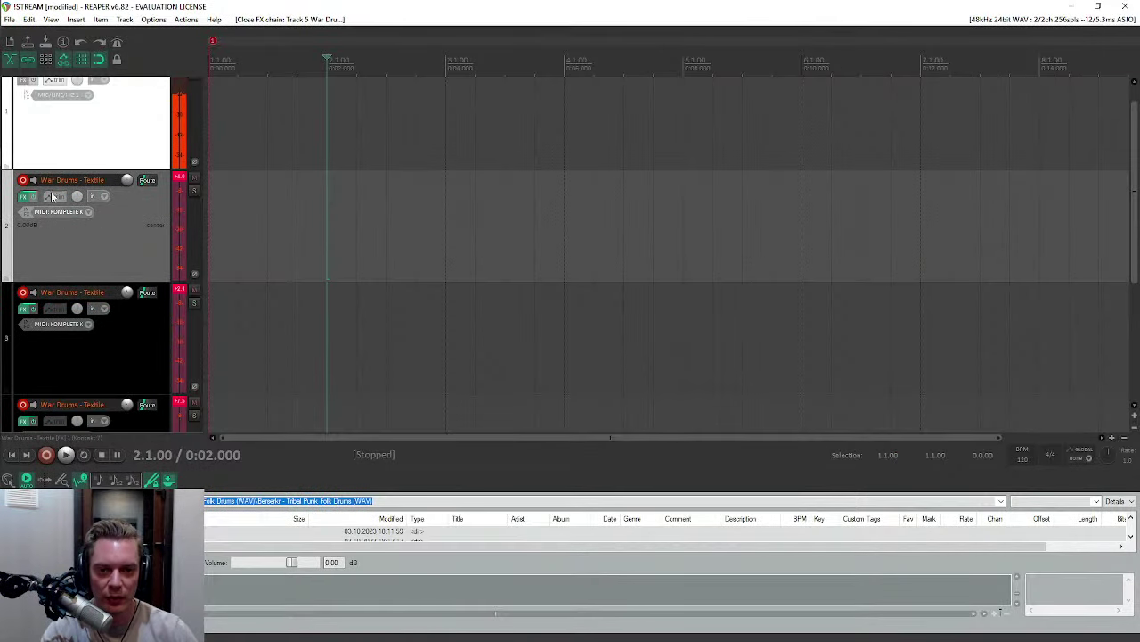
{"action": "left_click", "coordinate": [25, 196]}
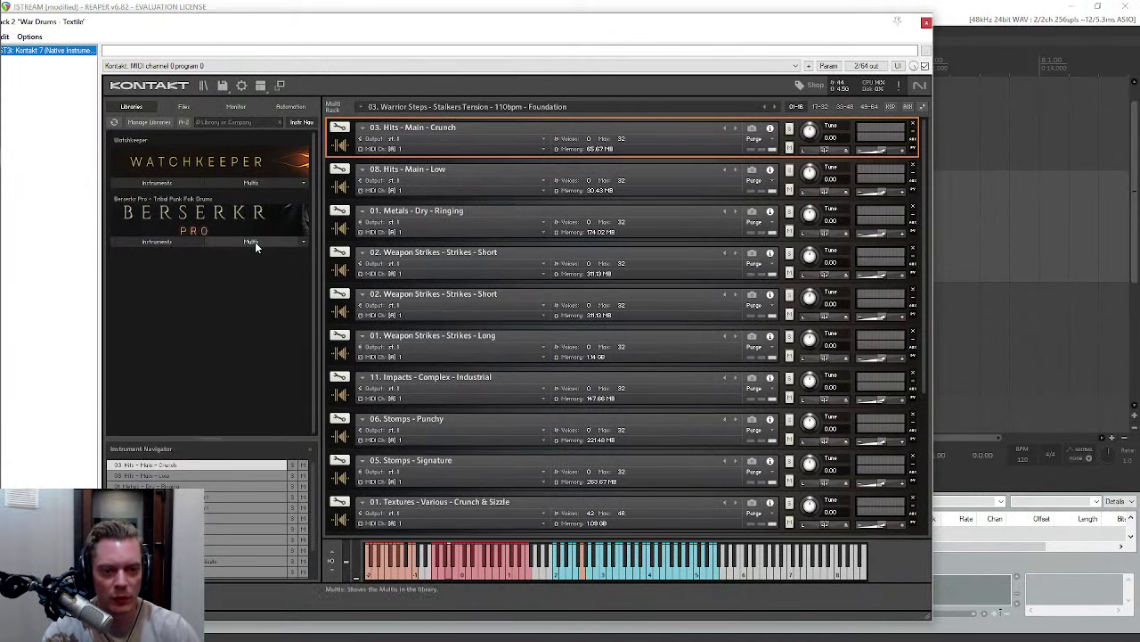
{"action": "left_click", "coordinate": [253, 241]}
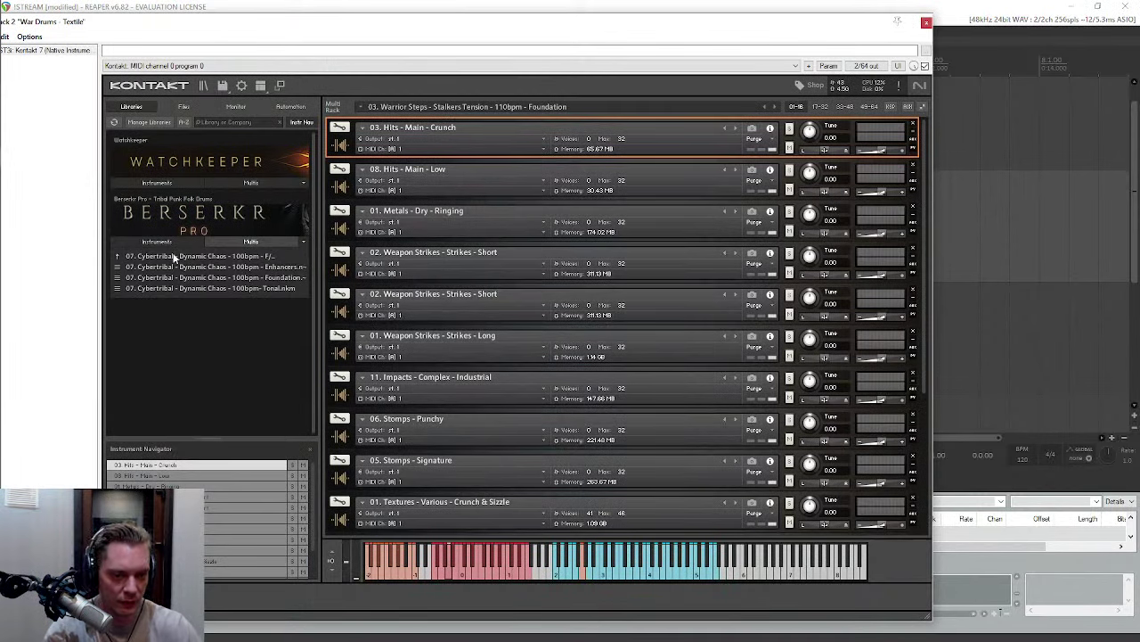
{"action": "left_click", "coordinate": [175, 256]}
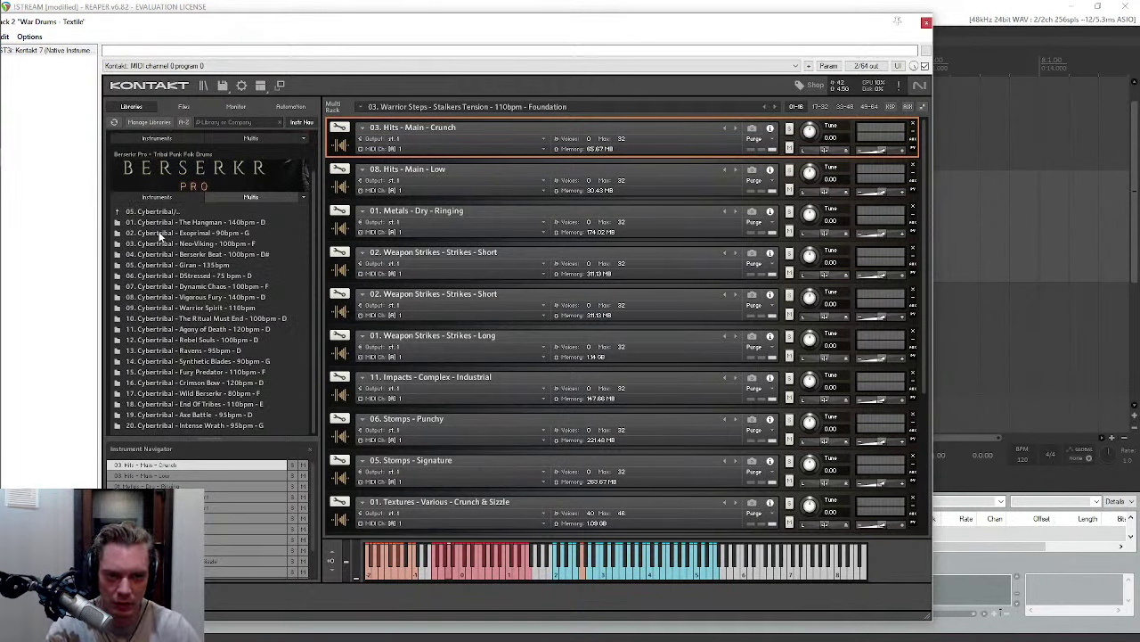
{"action": "double_click", "coordinate": [161, 243]}
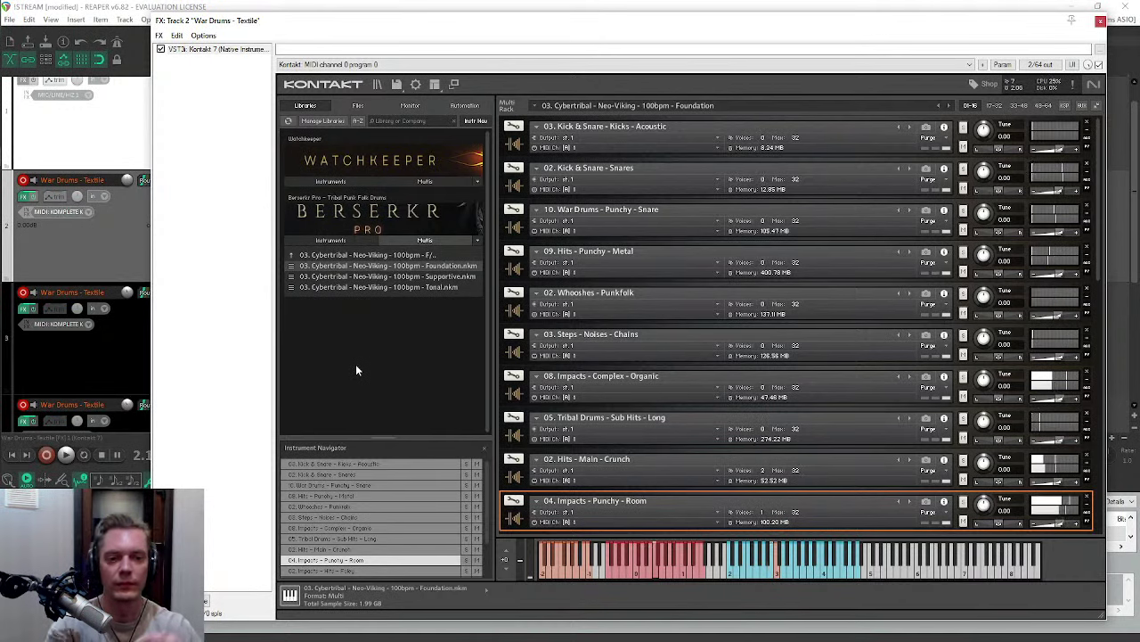
{"action": "mouse_move", "coordinate": [802, 19]}
{"action": "left_mouse_down"}
{"action": "mouse_move", "coordinate": [736, 16]}
{"action": "mouse_move", "coordinate": [808, 16]}
{"action": "left_mouse_up"}
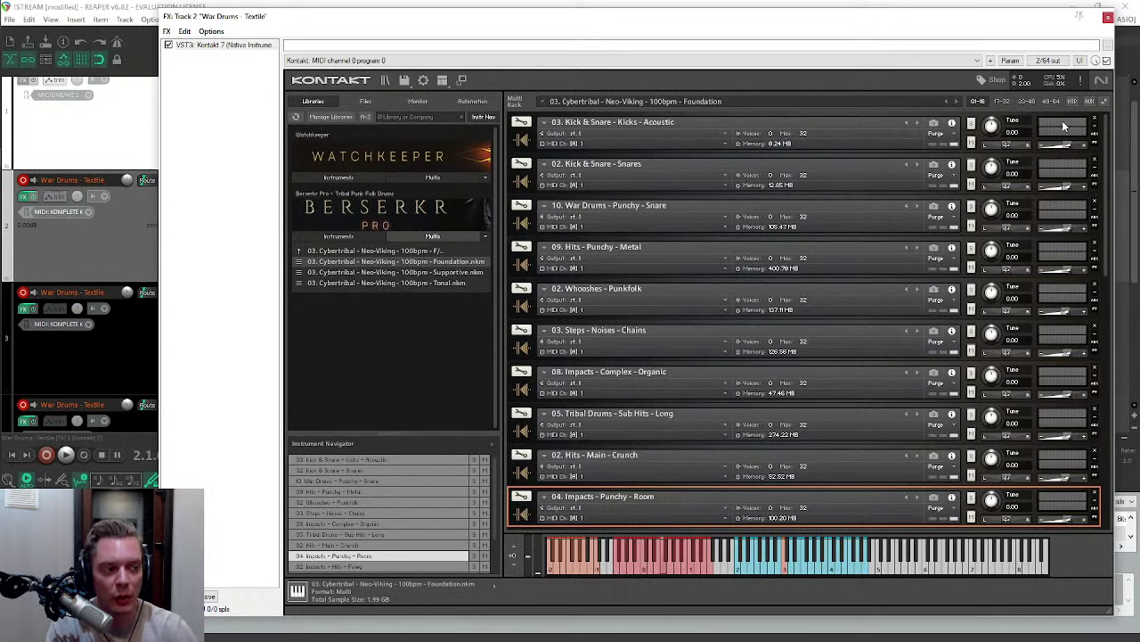
Step: Show the multi script's step sequencer for the Neo-Viking kit, review the instruments in the rack and close the FX chain window
{"action": "left_click", "coordinate": [1072, 100]}
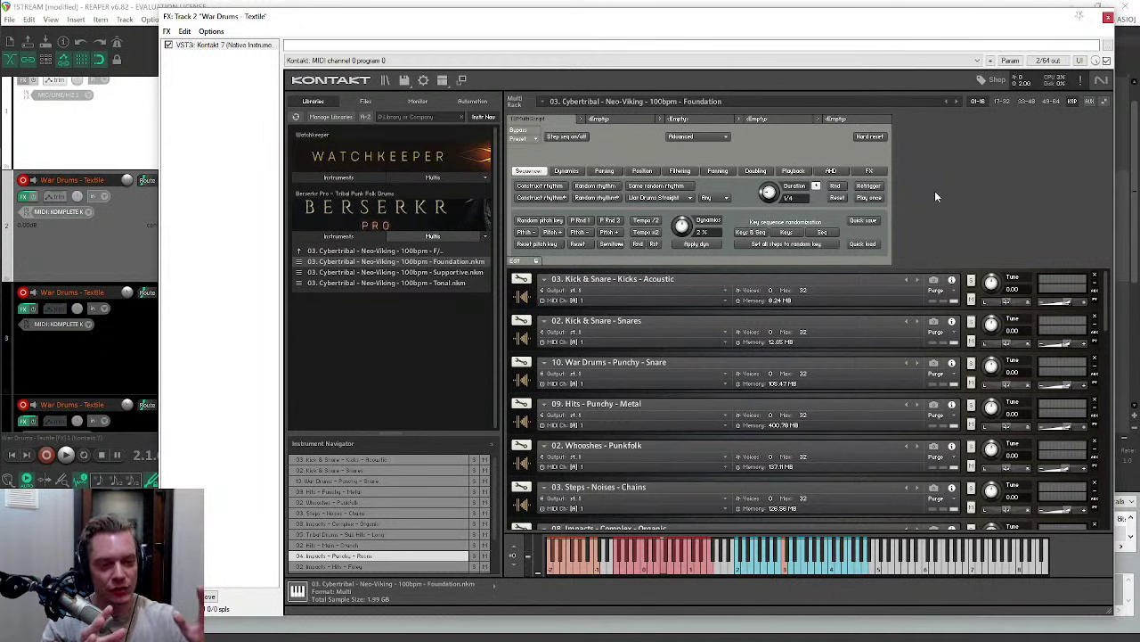
{"action": "double_click", "coordinate": [411, 254]}
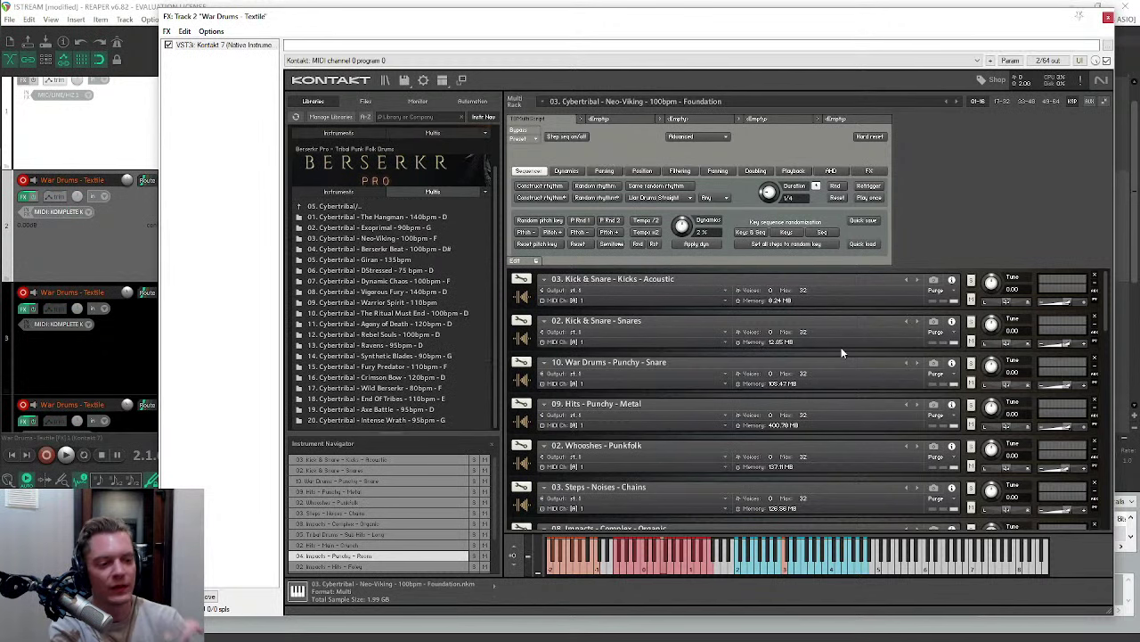
{"action": "scroll", "coordinate": [842, 354], "scroll_direction": "down", "scroll_amount": 6}
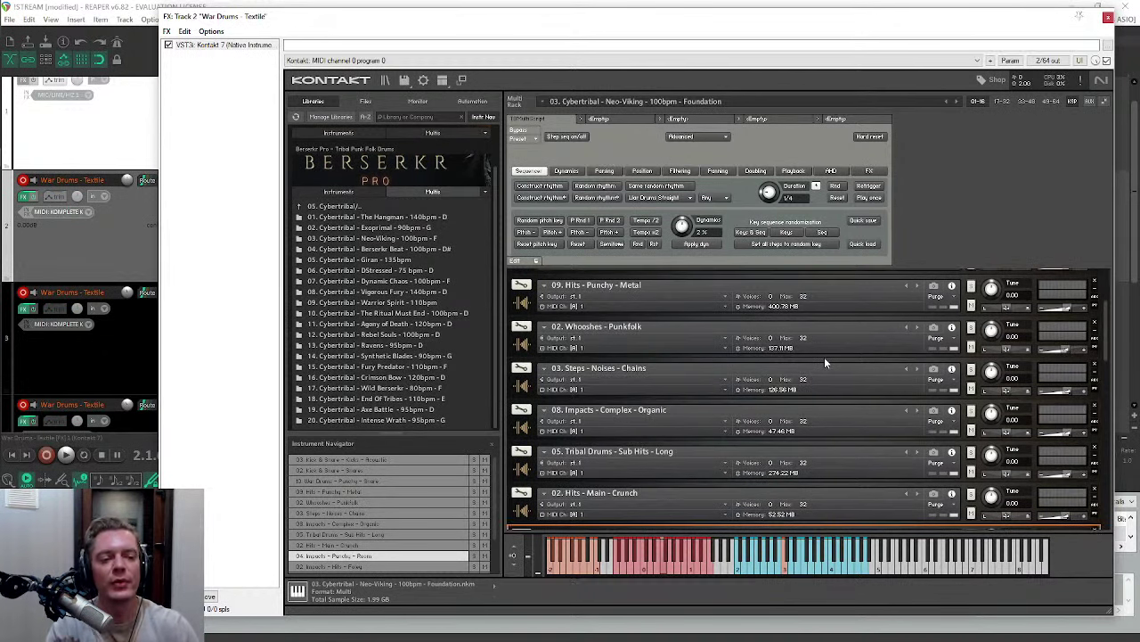
{"action": "scroll", "coordinate": [824, 361], "scroll_direction": "down", "scroll_amount": 8}
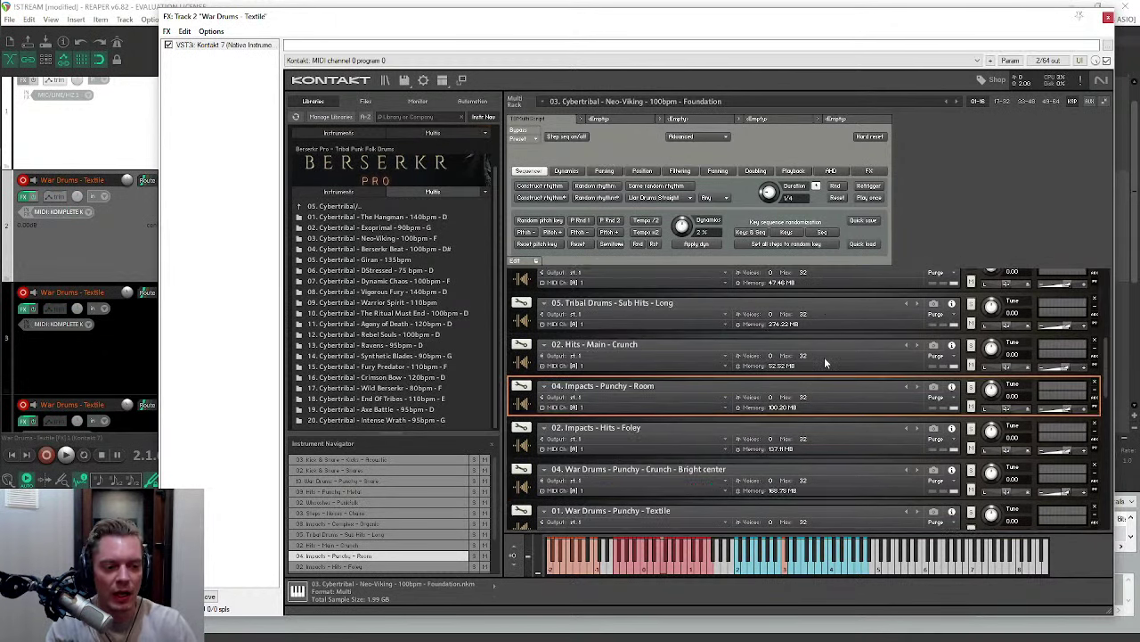
{"action": "scroll", "coordinate": [822, 356], "scroll_direction": "up", "scroll_amount": 5}
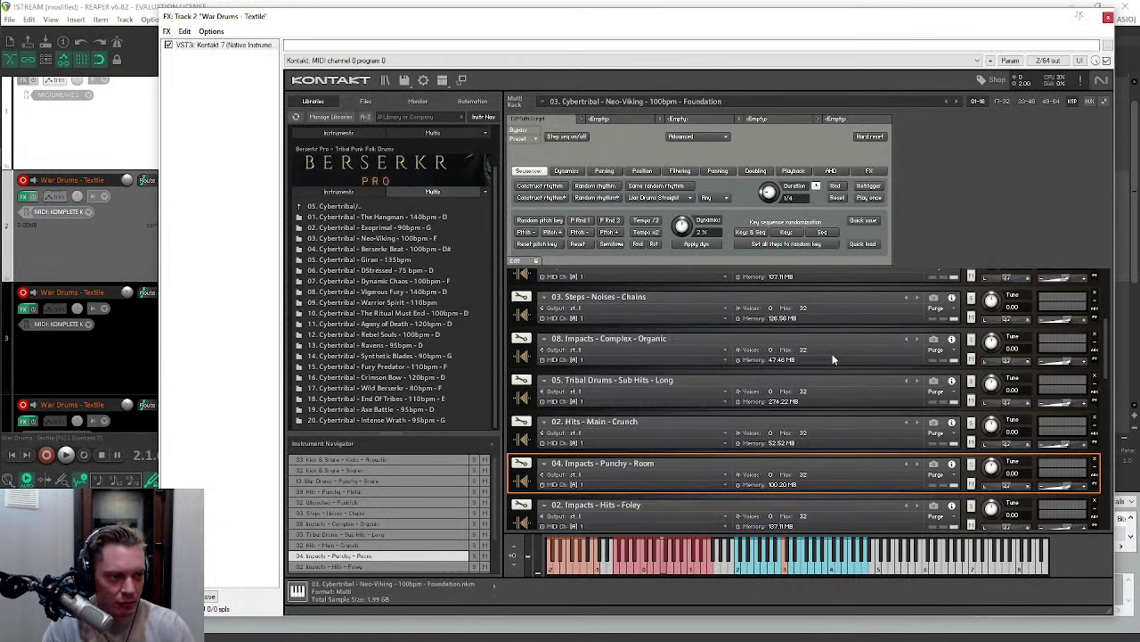
{"action": "left_click", "coordinate": [1109, 18]}
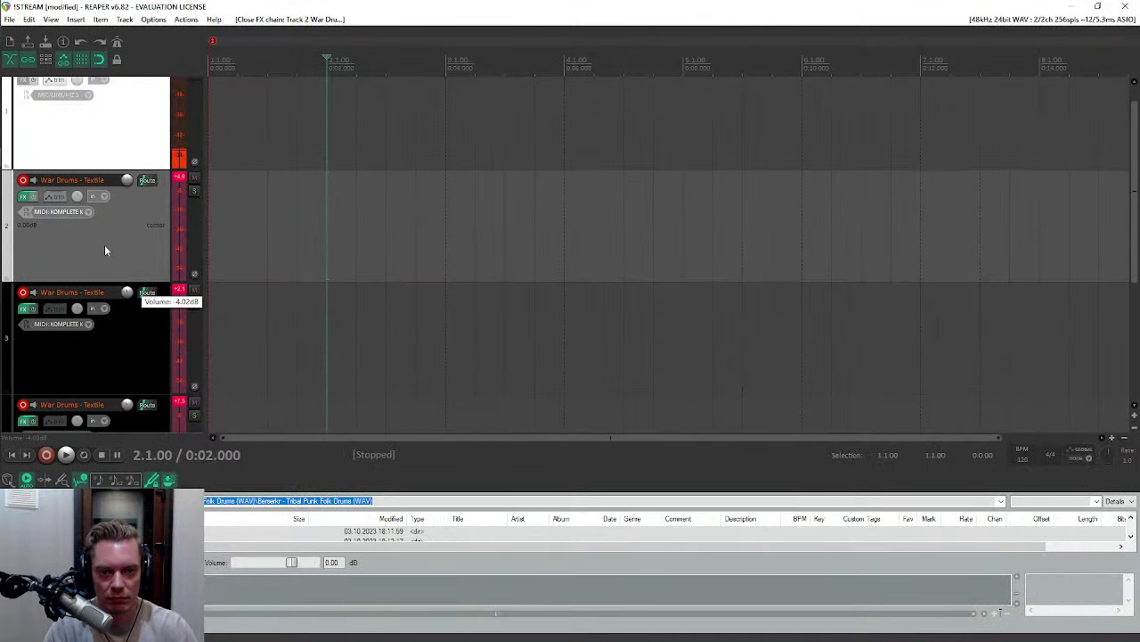
Step: Reopen track 2's Kontakt and randomize both the keys and sequences in the step sequencer twice
{"action": "left_click", "coordinate": [27, 196]}
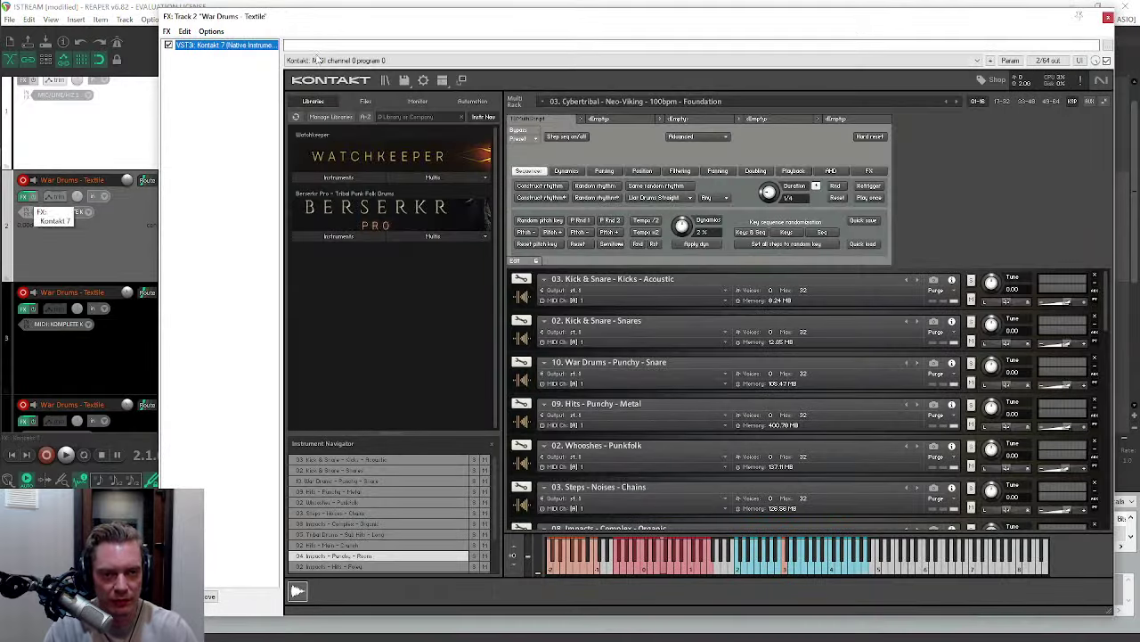
{"action": "left_click_drag", "start_coordinate": [366, 20], "coordinate": [176, 235]}
{"action": "left_click_drag", "start_coordinate": [307, 234], "coordinate": [450, 16]}
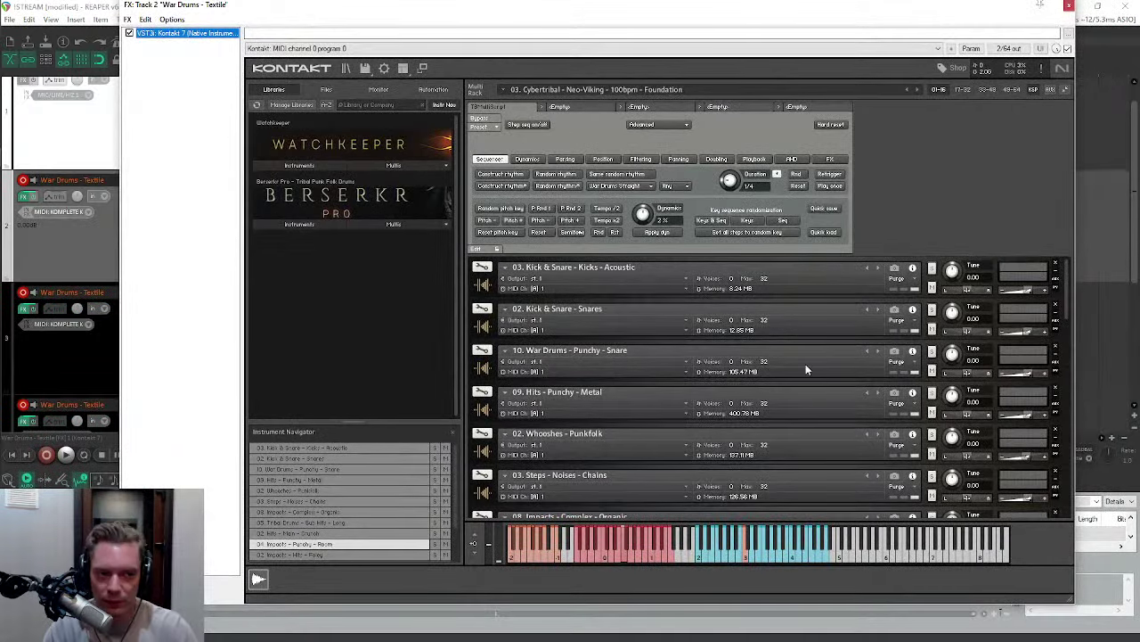
{"action": "left_click", "coordinate": [712, 221]}
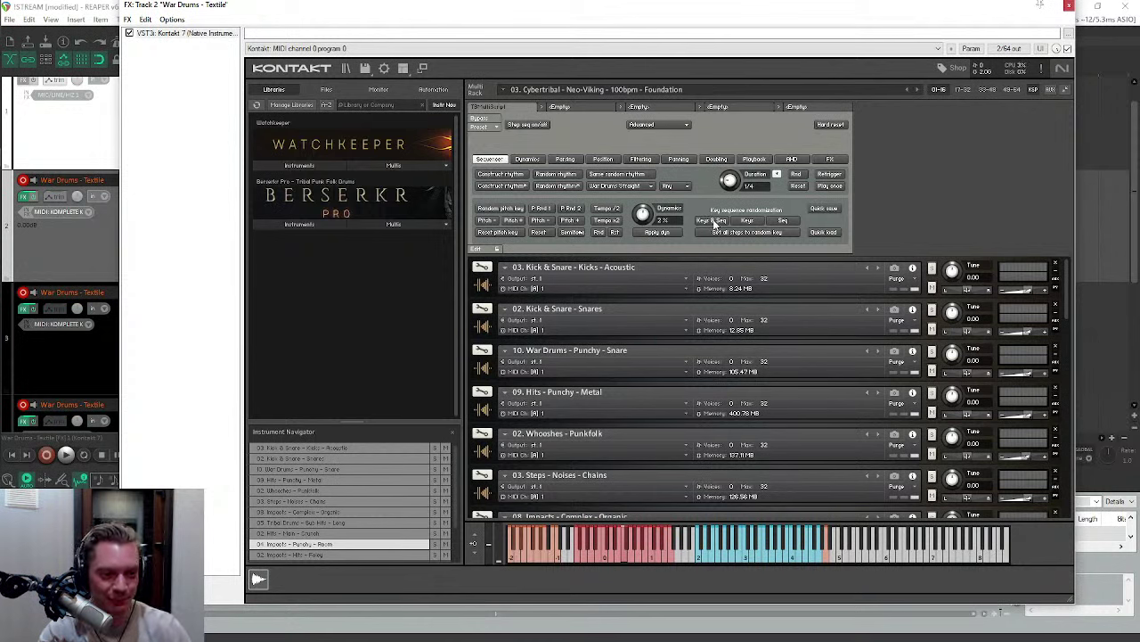
{"action": "left_click", "coordinate": [713, 223]}
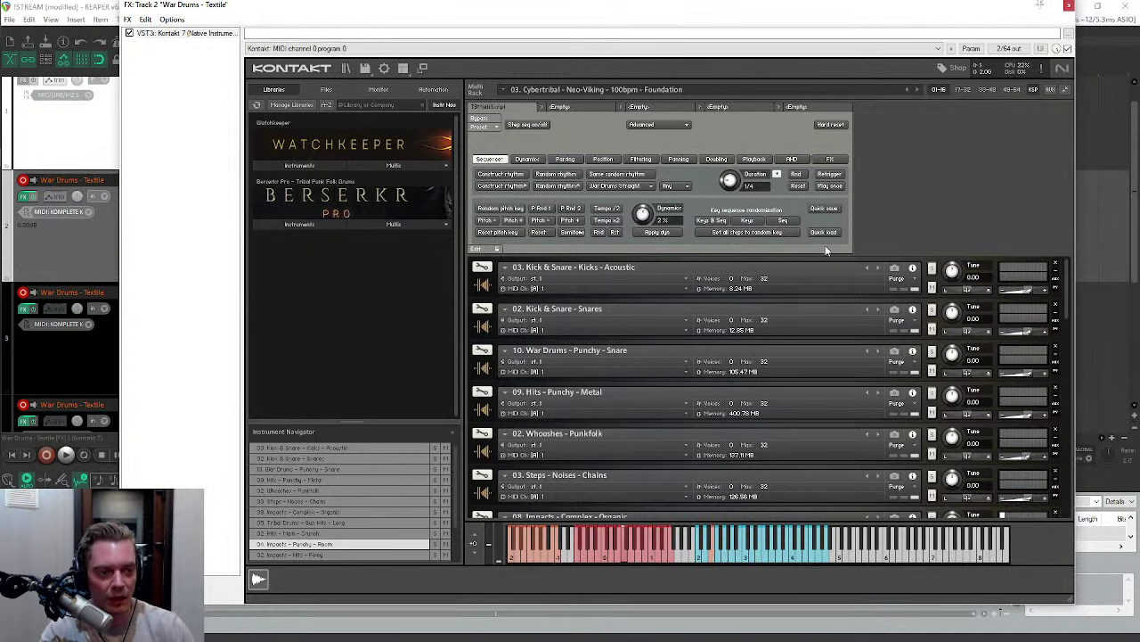
Step: Randomize all settings in the sequencer's Dynamics section and close track 2's FX chain window
{"action": "left_click", "coordinate": [535, 160]}
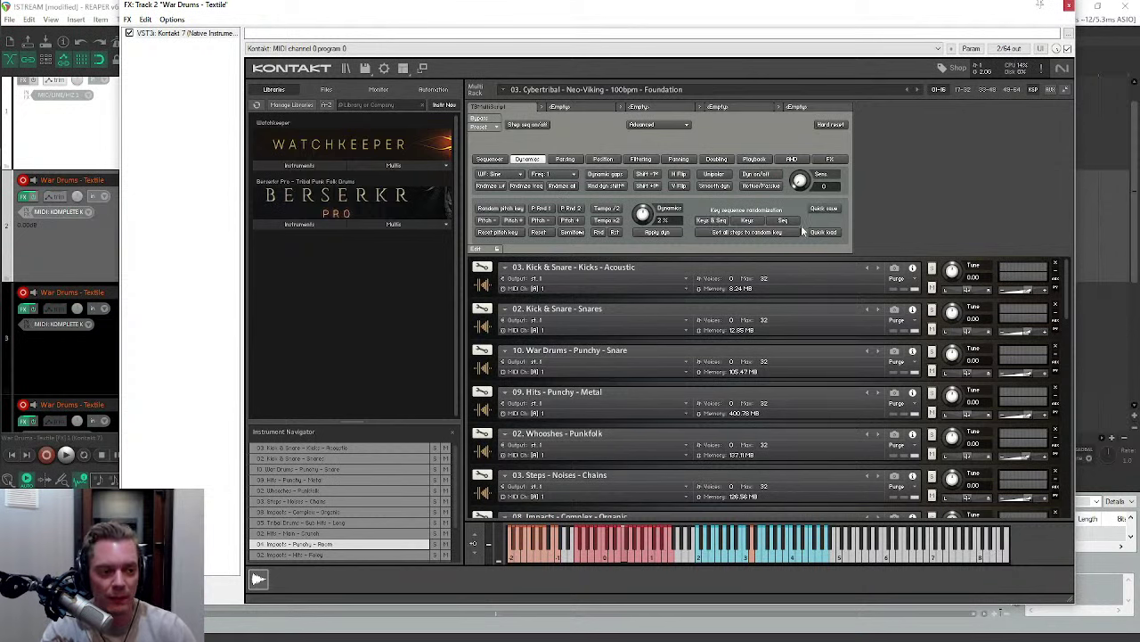
{"action": "left_click", "coordinate": [560, 187]}
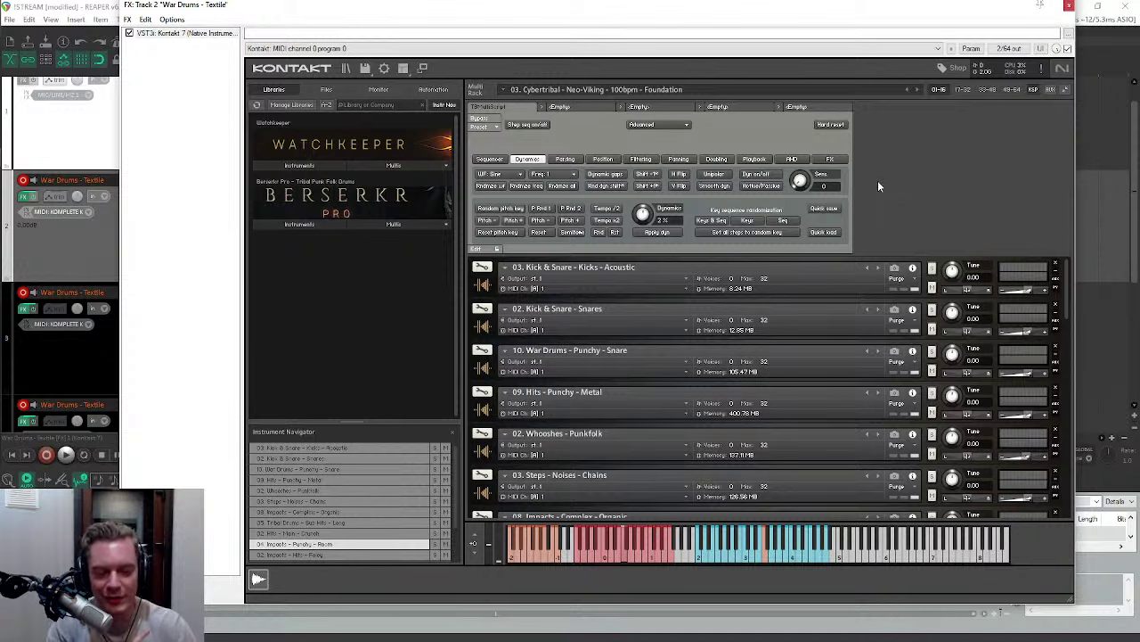
{"action": "left_click", "coordinate": [1069, 7]}
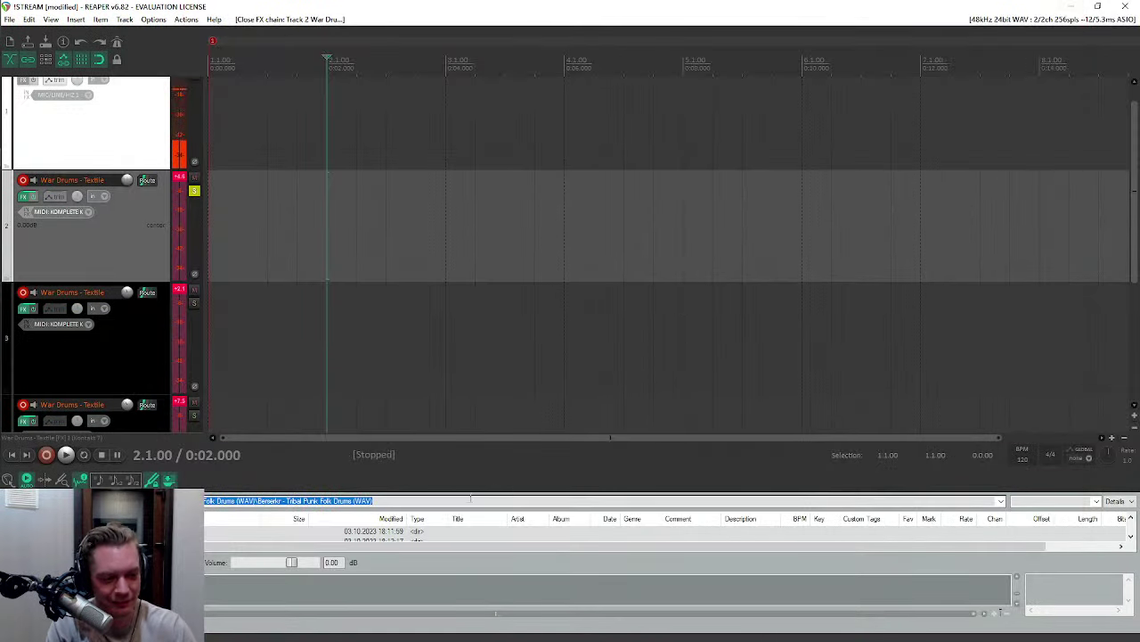
Step: Enlarge the Media Explorer, open the 01. ONESHOTS folder, and look into its 01. Hits subfolder before returning to the category list
{"action": "left_click_drag", "start_coordinate": [488, 465], "coordinate": [537, 174]}
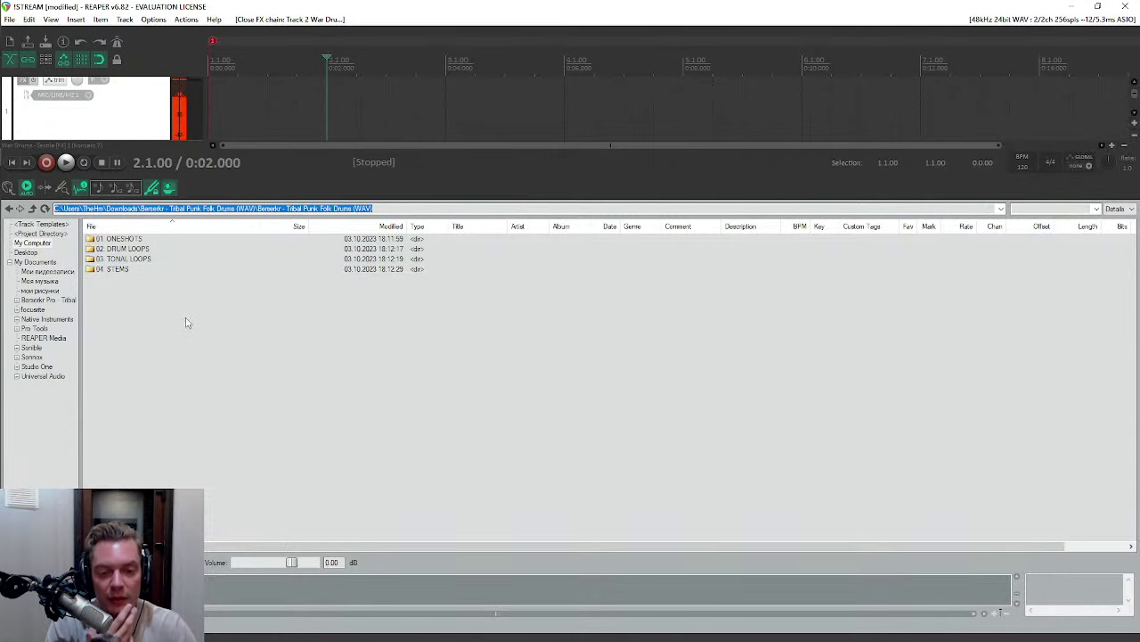
{"action": "double_click", "coordinate": [147, 240]}
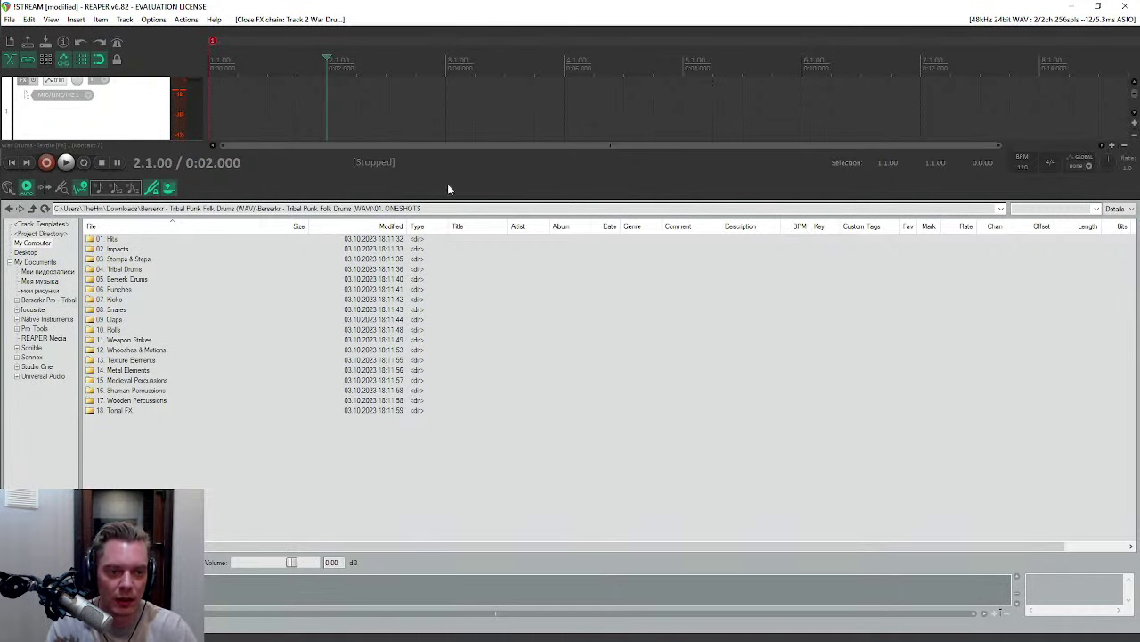
{"action": "left_click_drag", "start_coordinate": [481, 173], "coordinate": [492, 130]}
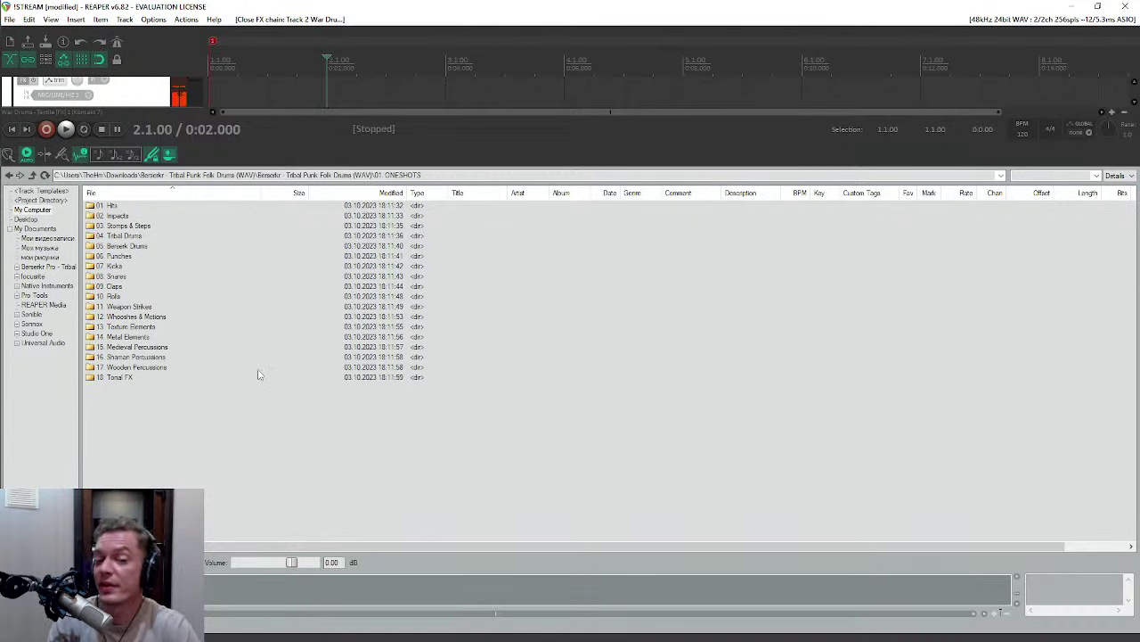
{"action": "double_click", "coordinate": [113, 206]}
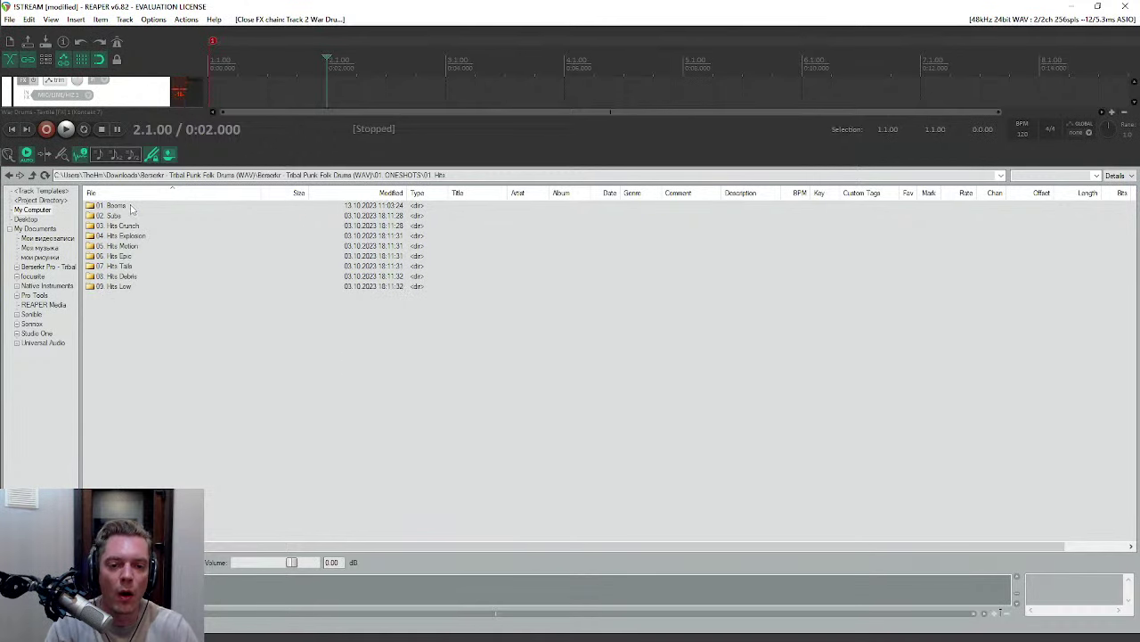
{"action": "key", "text": "BackSpace"}
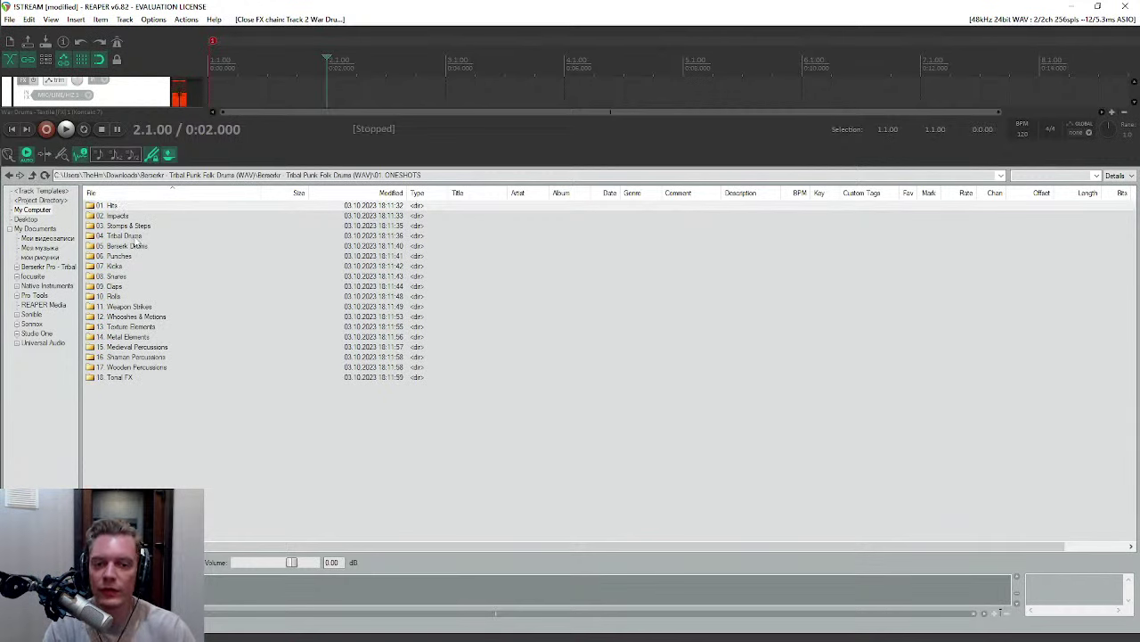
Step: Open 04. Tribal Drums > 04. Tribal Drums Low and audition several Tribal Drum Low - Long samples, ending with 38
{"action": "left_click", "coordinate": [136, 236]}
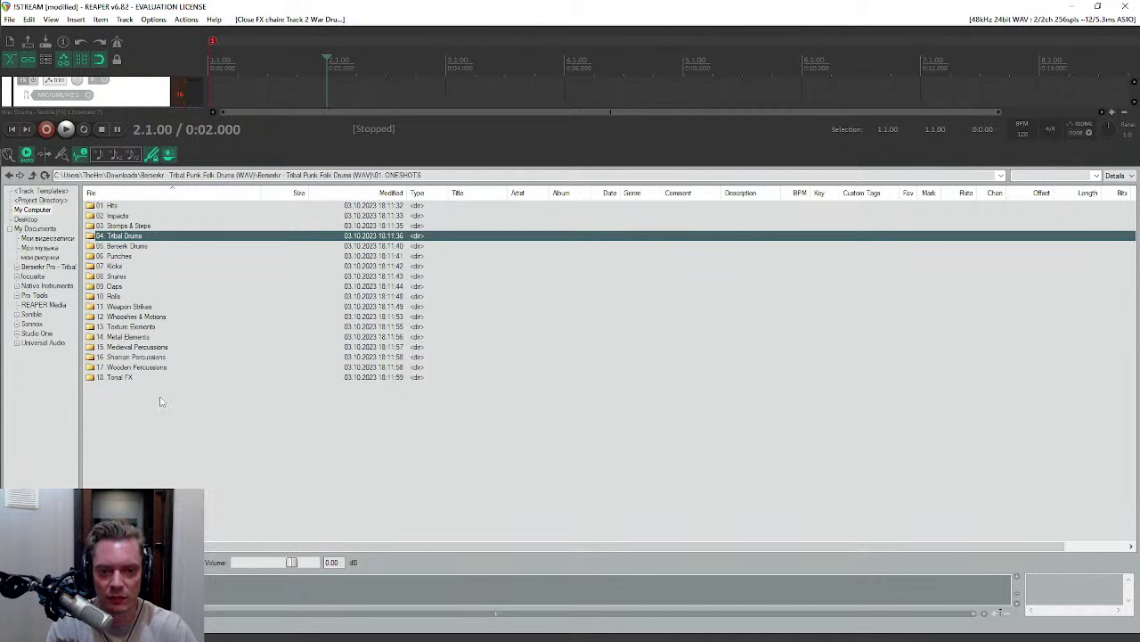
{"action": "double_click", "coordinate": [121, 236]}
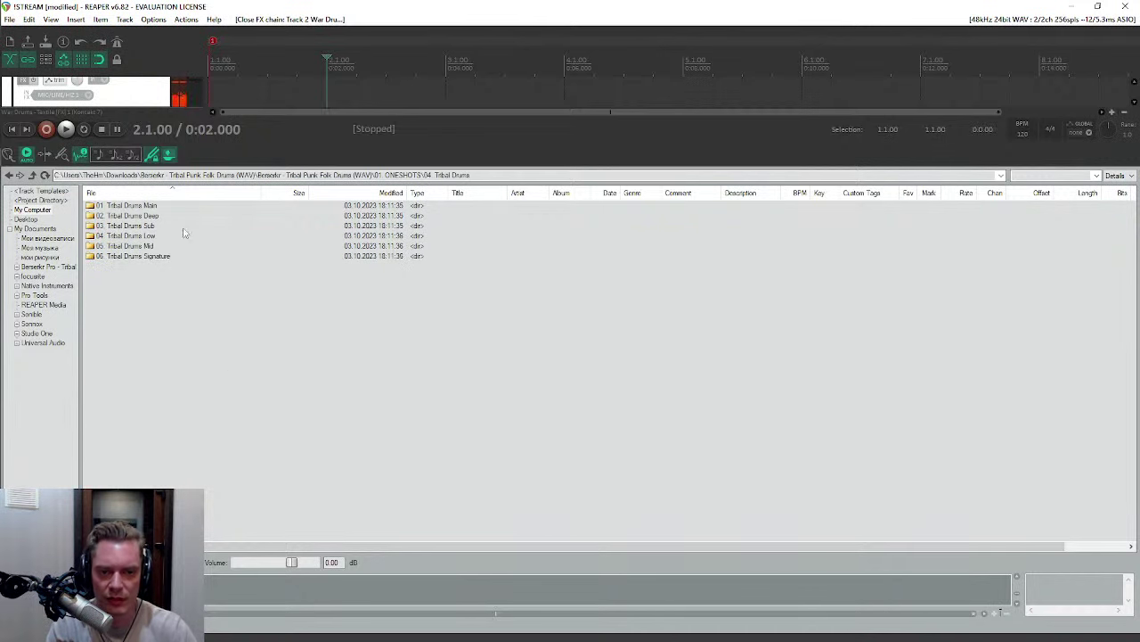
{"action": "double_click", "coordinate": [142, 239]}
{"action": "key", "text": "Down"}
{"action": "key", "text": "Down"}
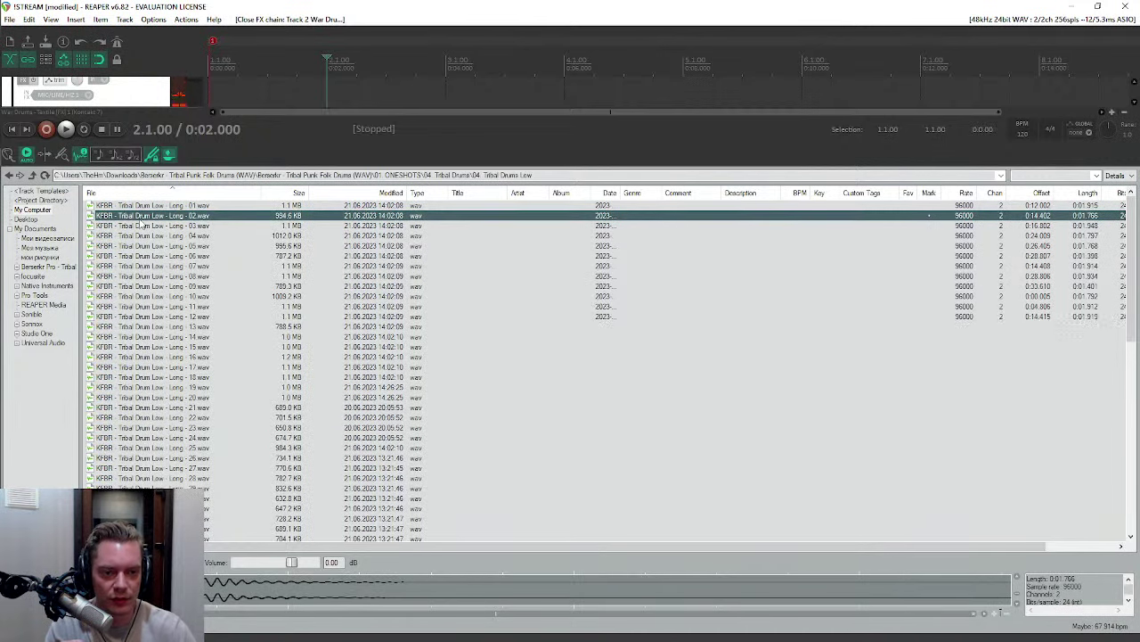
{"action": "key", "text": "Down"}
{"action": "left_click", "coordinate": [151, 317]}
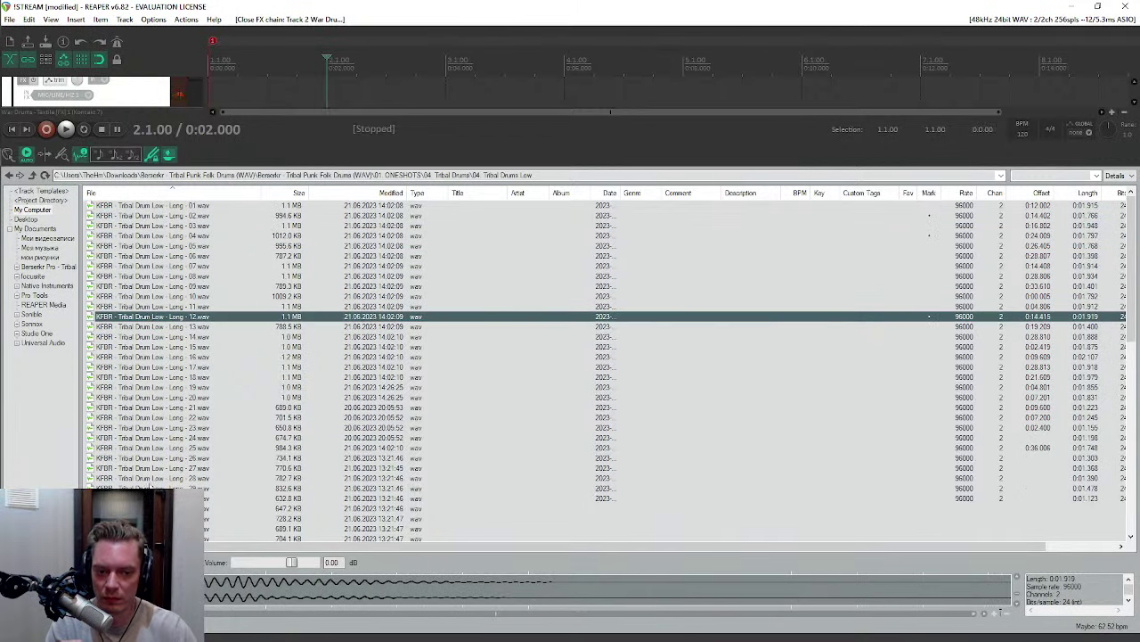
{"action": "left_click", "coordinate": [151, 488]}
{"action": "left_click", "coordinate": [151, 381]}
{"action": "left_click", "coordinate": [151, 458]}
{"action": "scroll", "coordinate": [570, 356], "scroll_direction": "down", "scroll_amount": 10}
{"action": "left_click", "coordinate": [152, 245]}
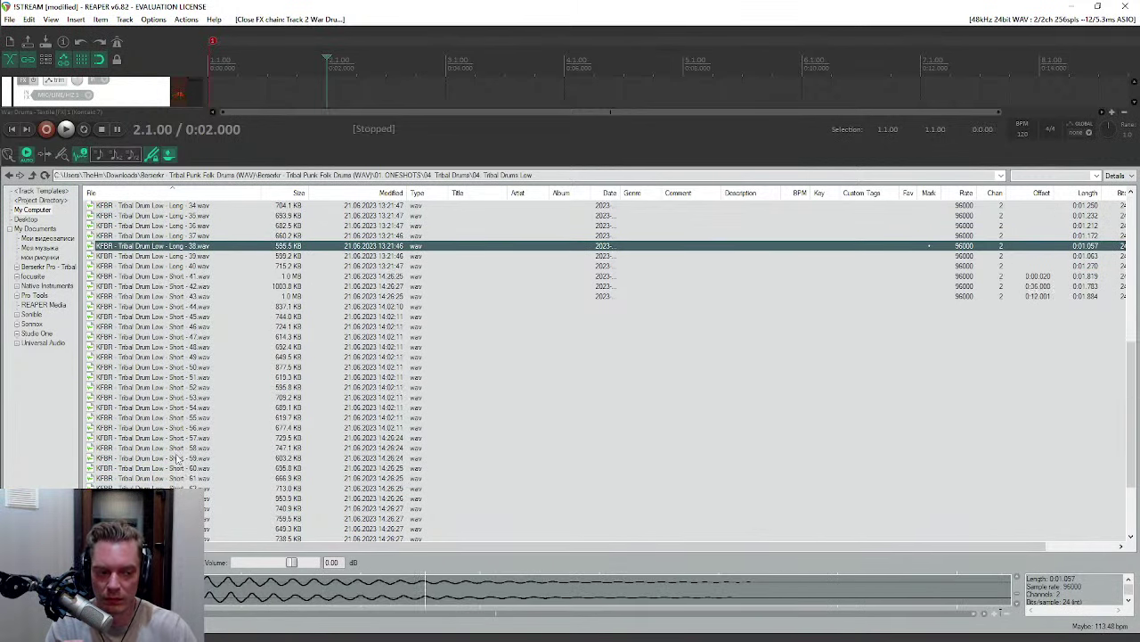
Step: Audition Tribal Drum Low - Short samples 57 and 70, and return to the 01. ONESHOTS folder
{"action": "left_click", "coordinate": [152, 437]}
{"action": "scroll", "coordinate": [929, 339], "scroll_direction": "down", "scroll_amount": 3}
{"action": "left_click", "coordinate": [930, 468]}
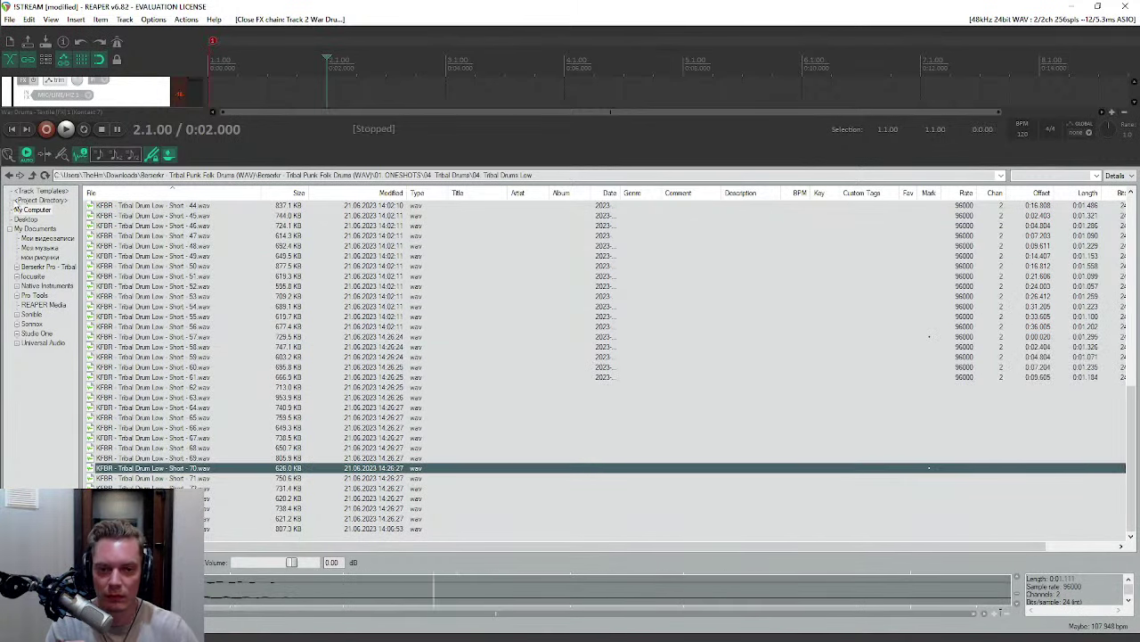
{"action": "left_click", "coordinate": [33, 175]}
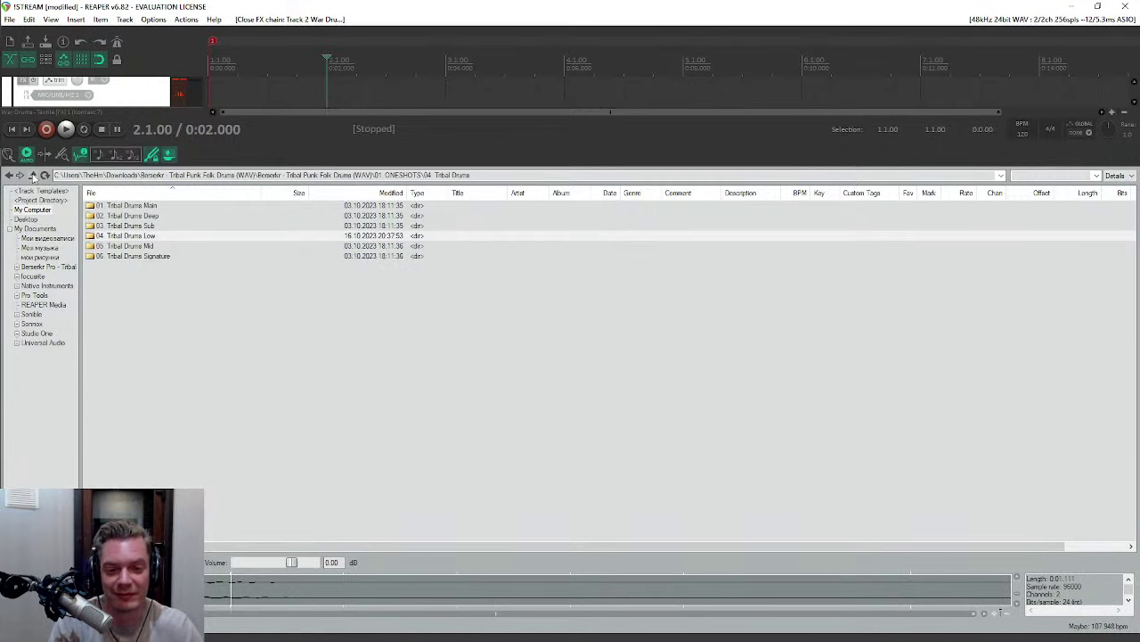
{"action": "left_click", "coordinate": [32, 176]}
Step: Audition Step Armor samples 04, 07, 13 and 17 from 03. Stomps & Steps > 01. Steps - Armor, and return to 01. ONESHOTS
{"action": "double_click", "coordinate": [125, 225]}
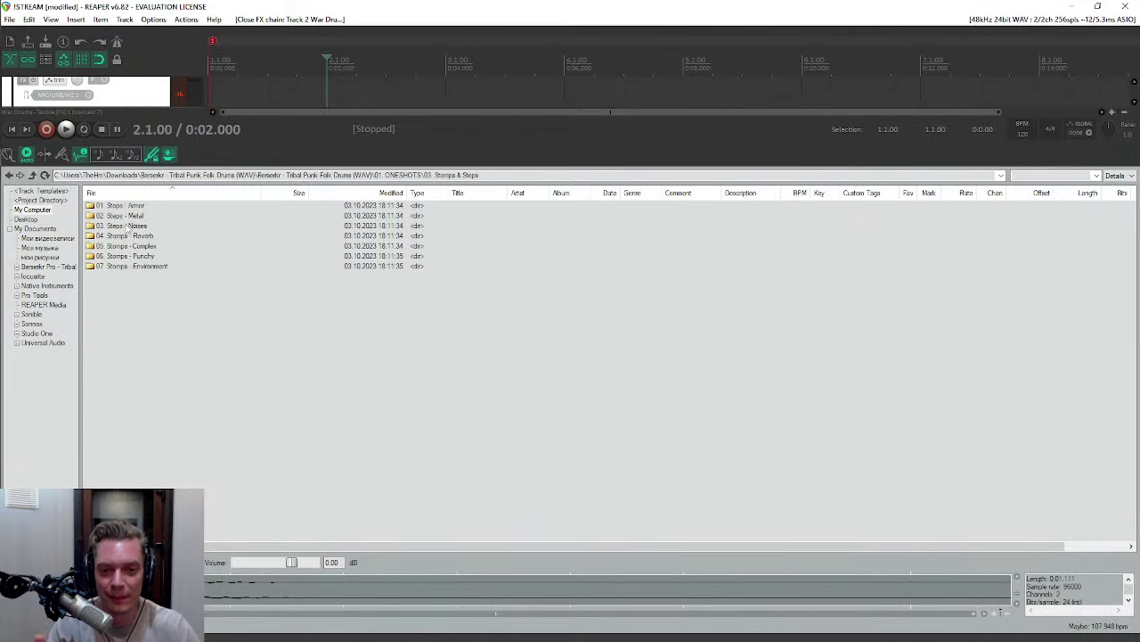
{"action": "double_click", "coordinate": [120, 205]}
{"action": "left_click", "coordinate": [129, 235]}
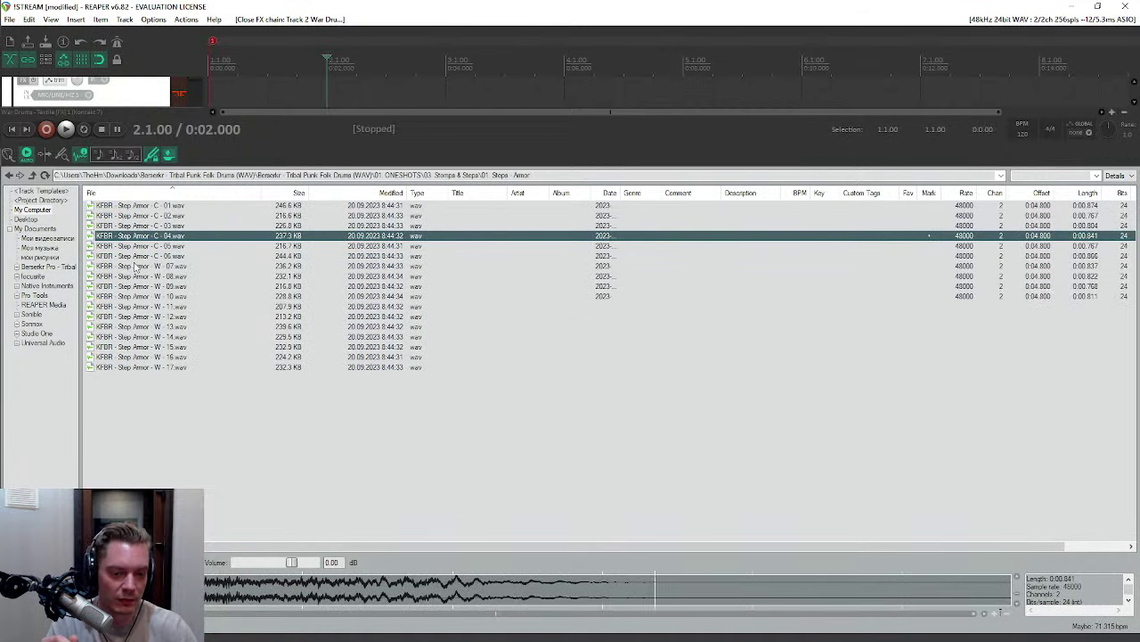
{"action": "left_click", "coordinate": [133, 266]}
{"action": "left_click", "coordinate": [138, 326]}
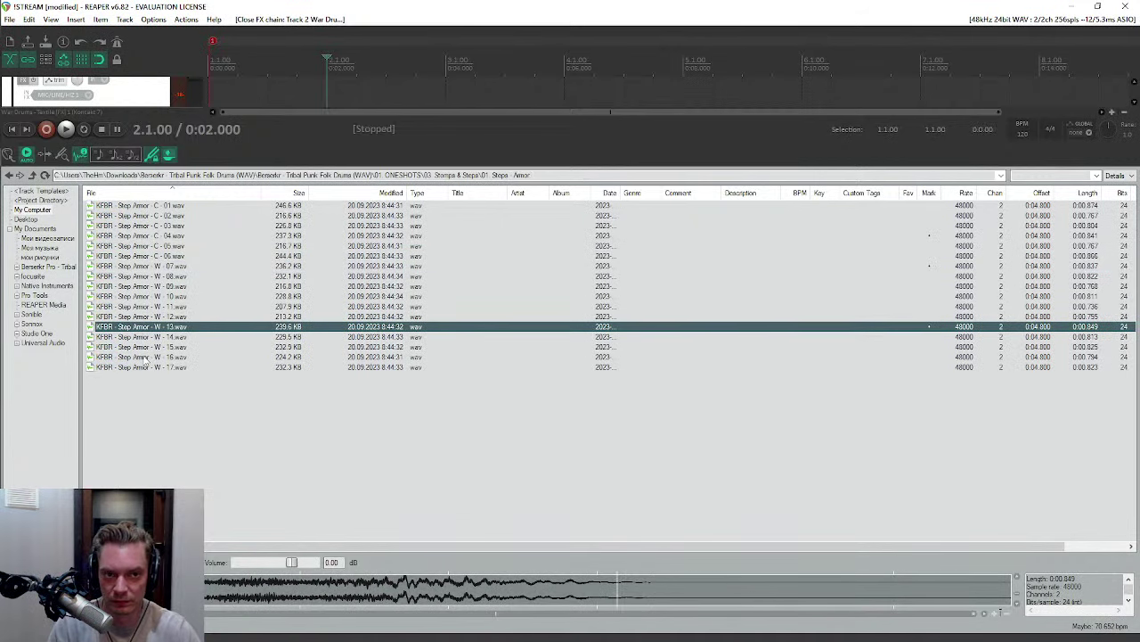
{"action": "left_click", "coordinate": [144, 367]}
{"action": "left_click", "coordinate": [32, 175]}
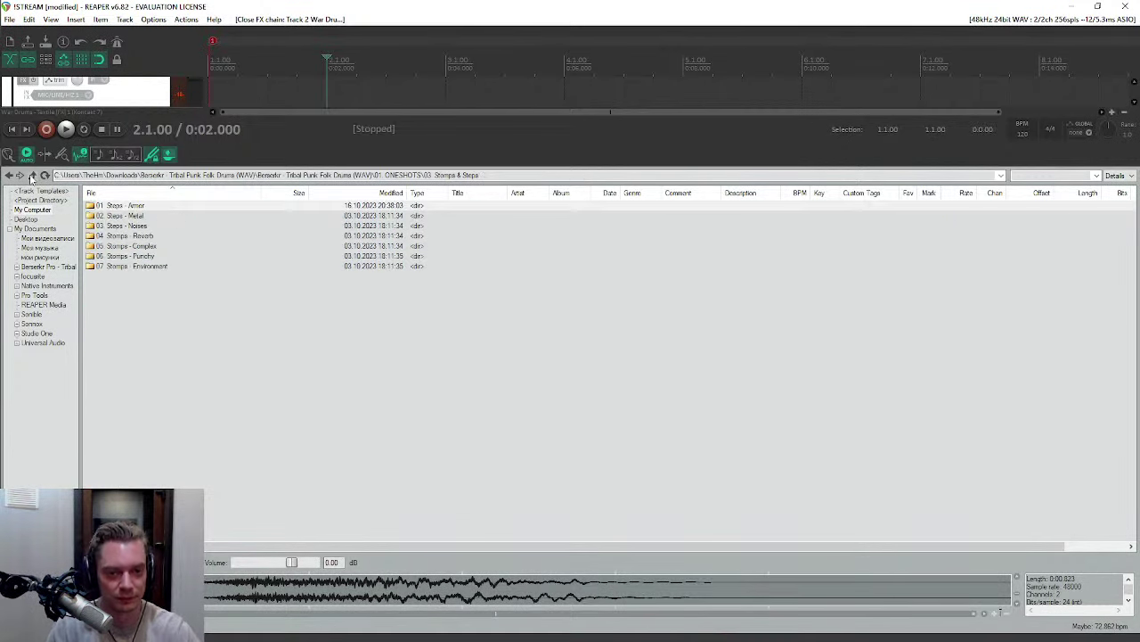
{"action": "left_click", "coordinate": [32, 175]}
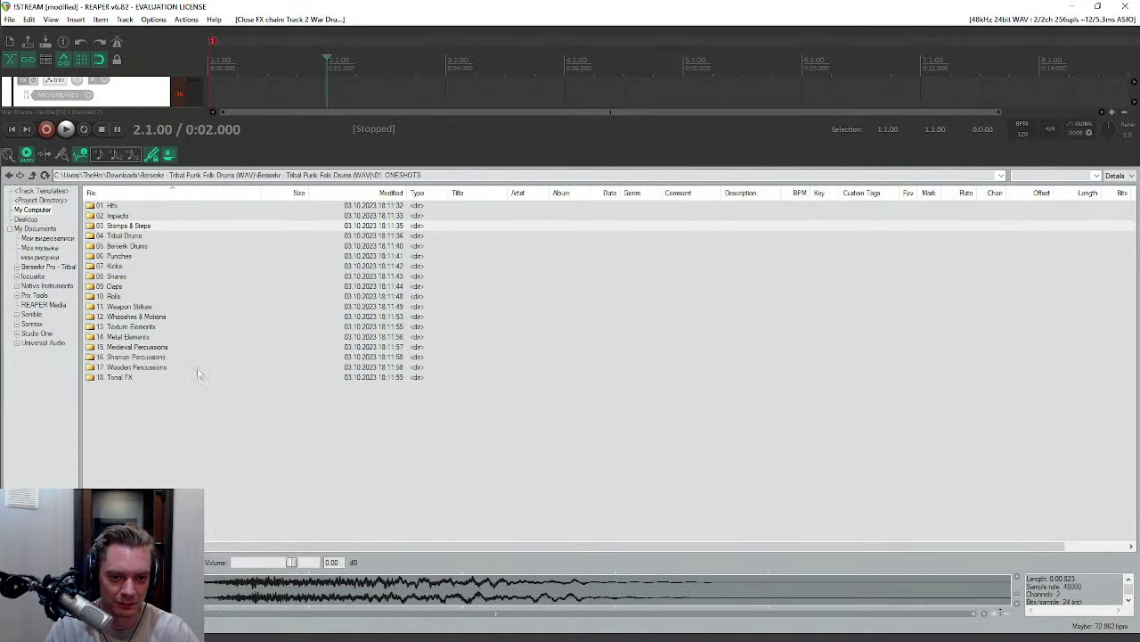
Step: Audition several Punch Metal Crunch samples from 06. Punches > 03. Metal Crunch Punch, and return to 01. ONESHOTS
{"action": "double_click", "coordinate": [127, 257]}
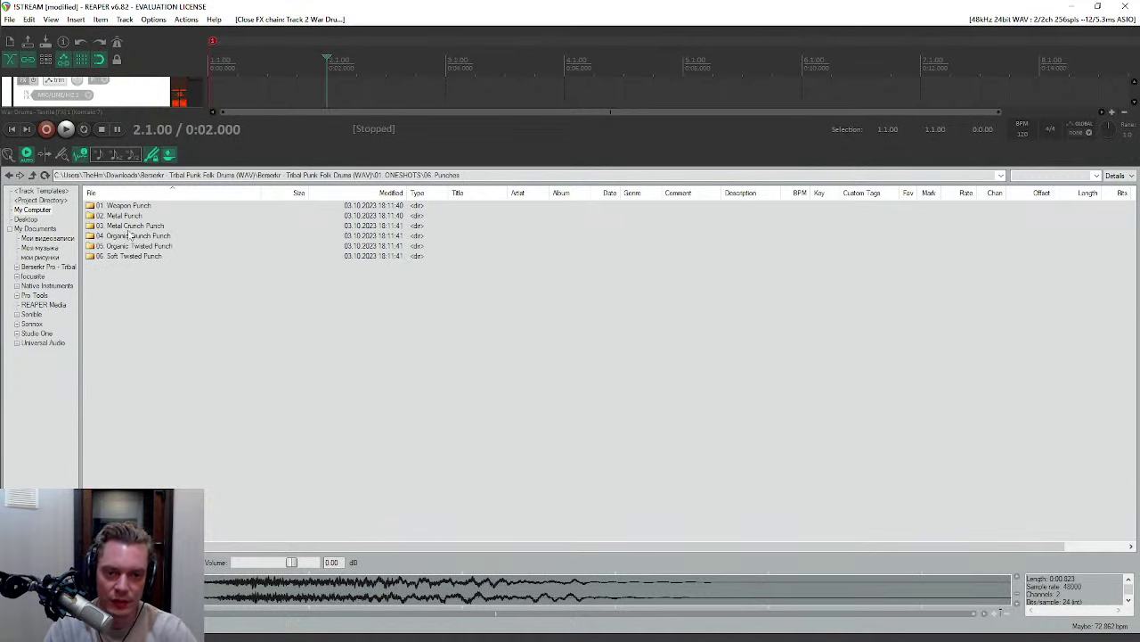
{"action": "double_click", "coordinate": [131, 228]}
{"action": "left_click", "coordinate": [128, 237]}
{"action": "left_click", "coordinate": [134, 276]}
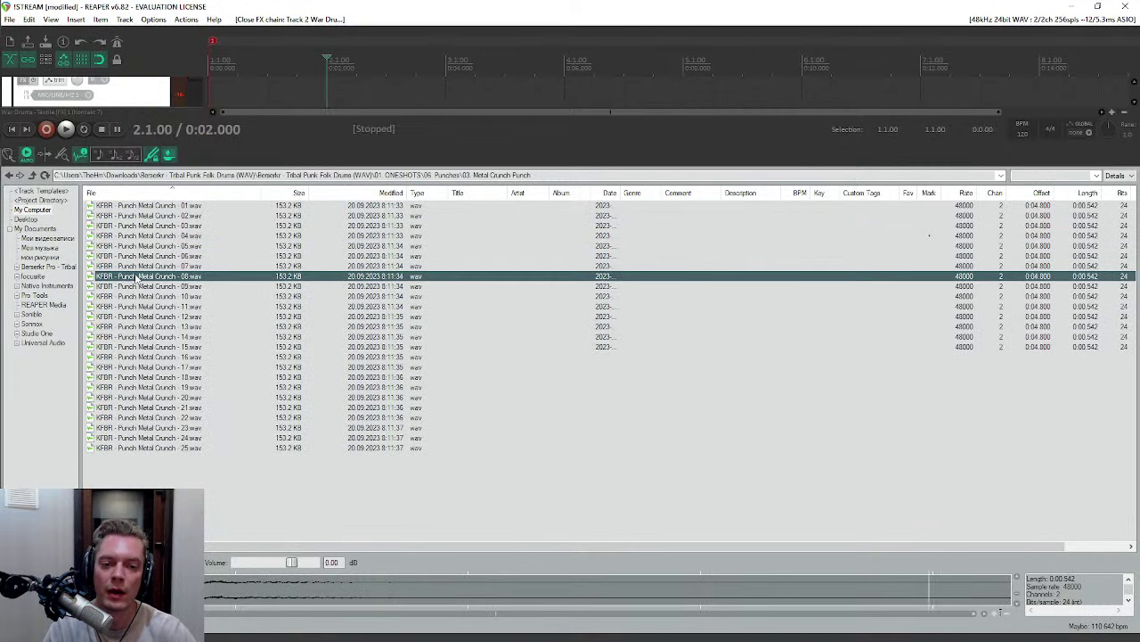
{"action": "left_click", "coordinate": [140, 317]}
{"action": "left_click", "coordinate": [142, 407]}
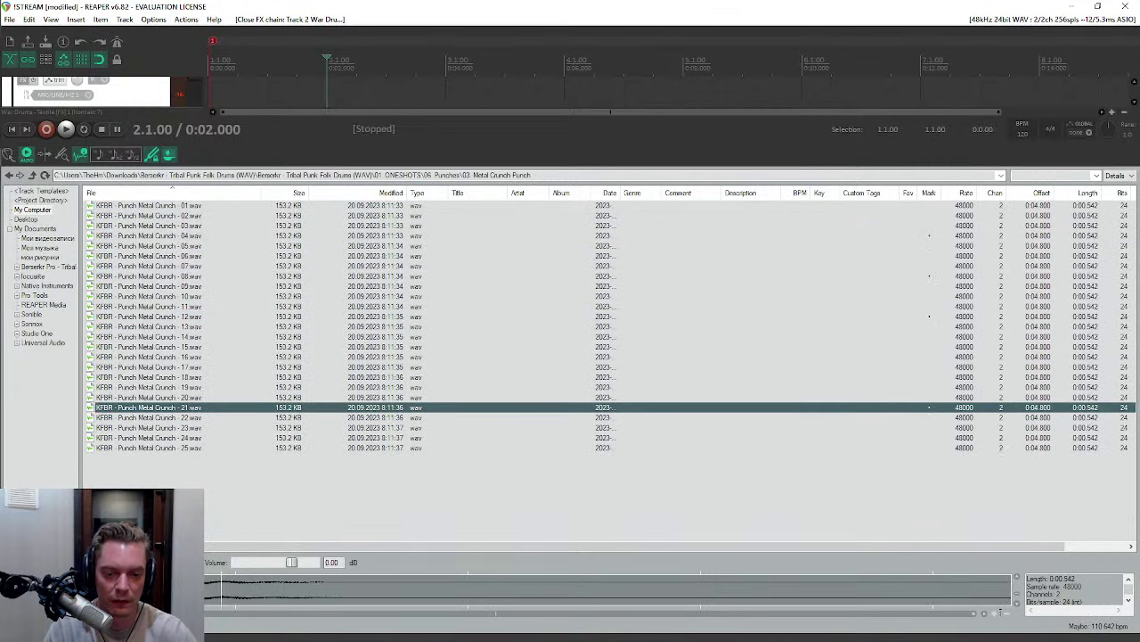
{"action": "left_click", "coordinate": [151, 337]}
{"action": "left_click", "coordinate": [134, 255]}
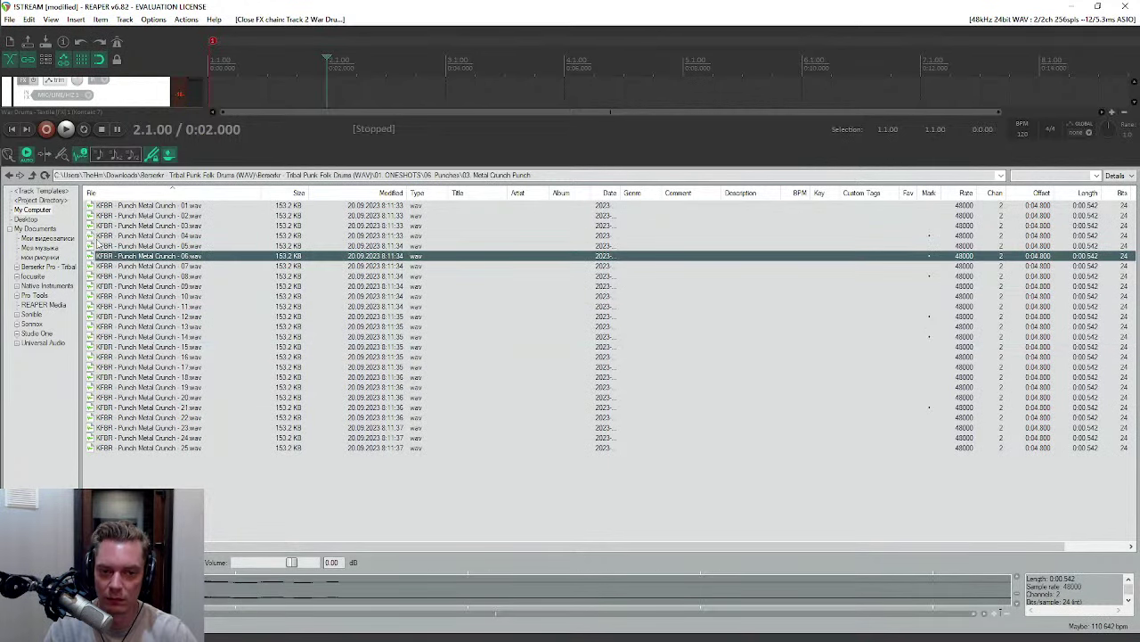
{"action": "left_click", "coordinate": [31, 176]}
{"action": "left_click", "coordinate": [31, 175]}
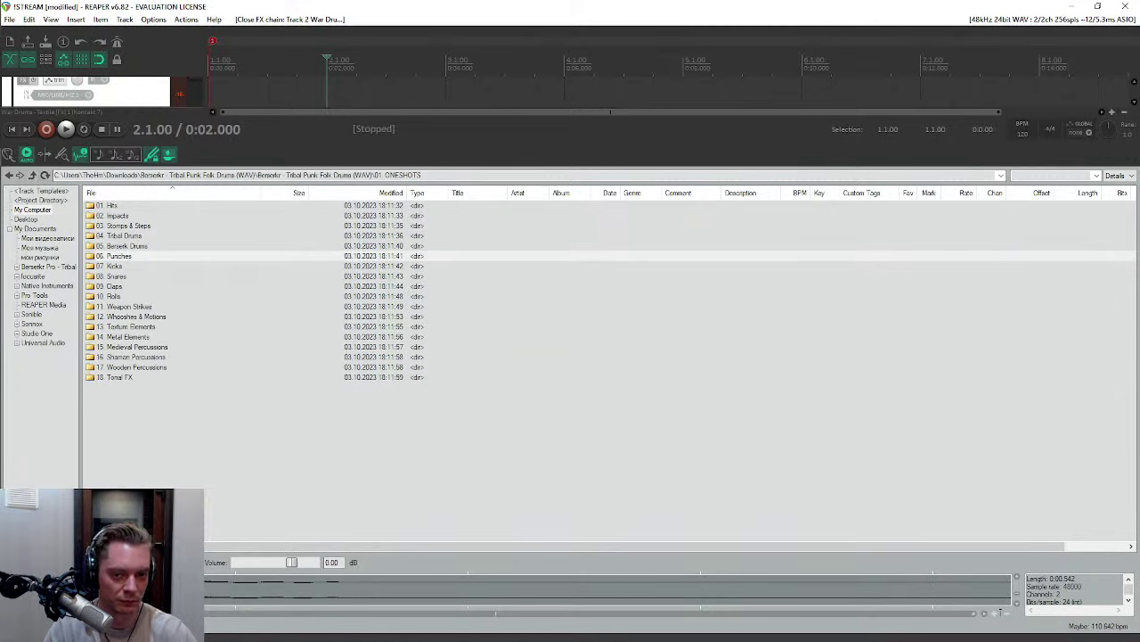
Step: Audition several Whoosh Creak samples from 12. Whooshes & Motions > 05. Whooshes - Creaks, and return to the parent folder
{"action": "double_click", "coordinate": [129, 317]}
{"action": "double_click", "coordinate": [134, 248]}
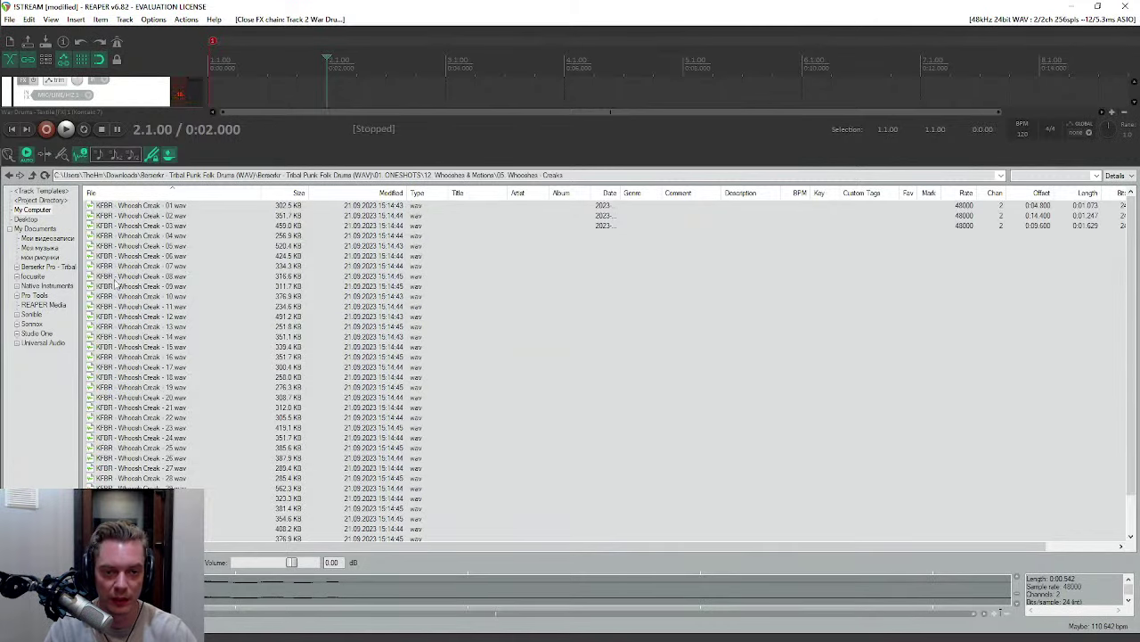
{"action": "left_click", "coordinate": [133, 235]}
{"action": "left_click", "coordinate": [168, 326]}
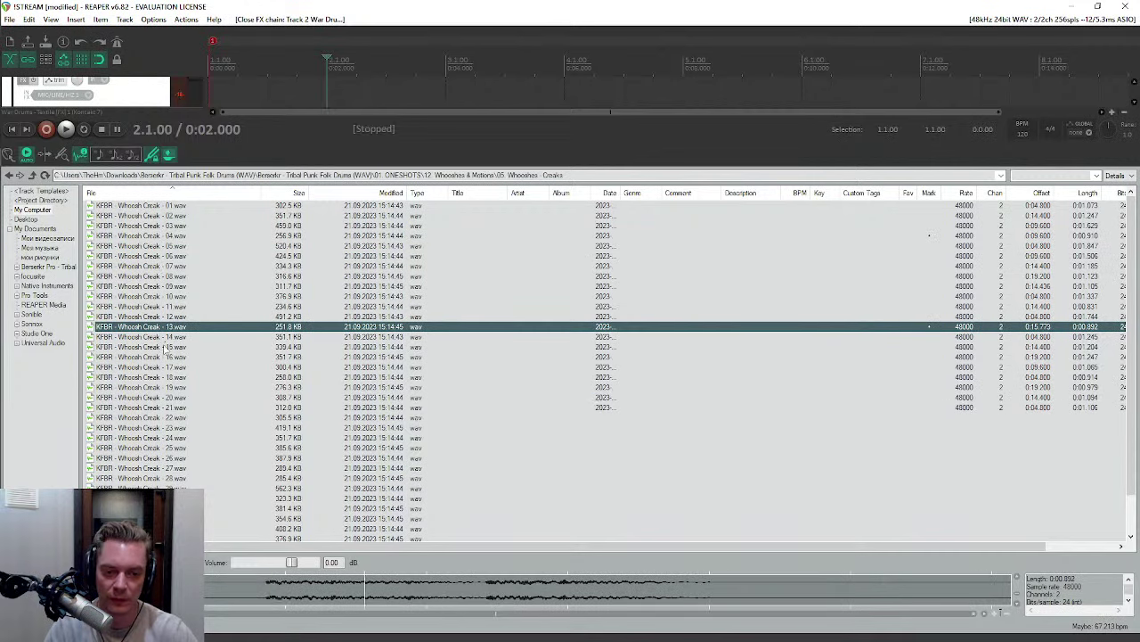
{"action": "left_click", "coordinate": [147, 447]}
{"action": "left_click", "coordinate": [143, 488]}
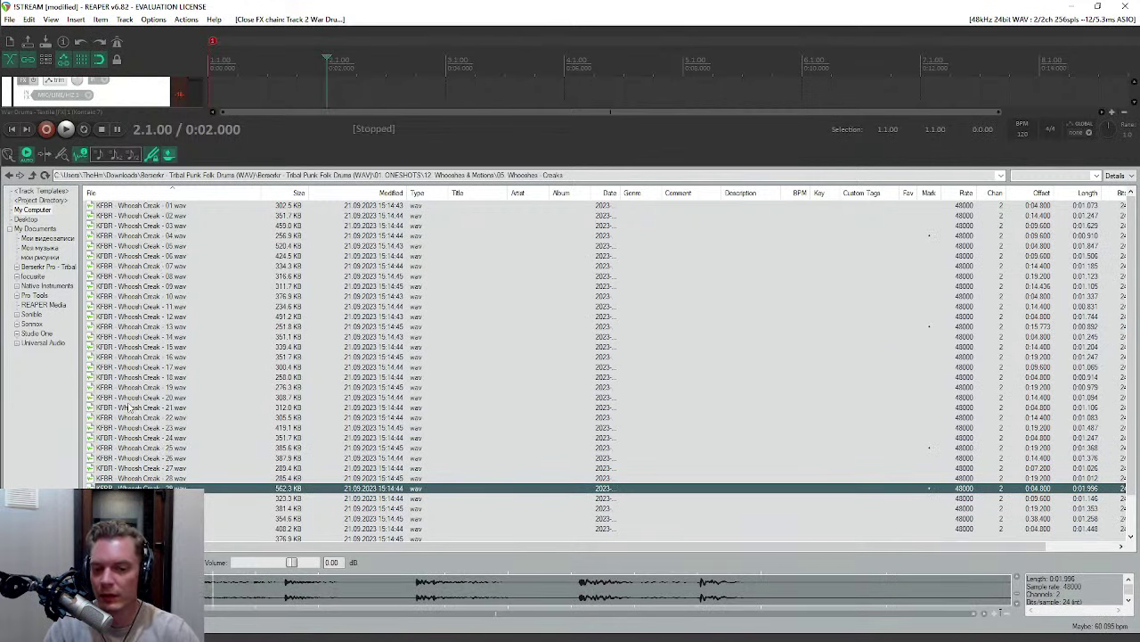
{"action": "scroll", "coordinate": [131, 408], "scroll_direction": "down", "scroll_amount": 2}
{"action": "left_click", "coordinate": [32, 176]}
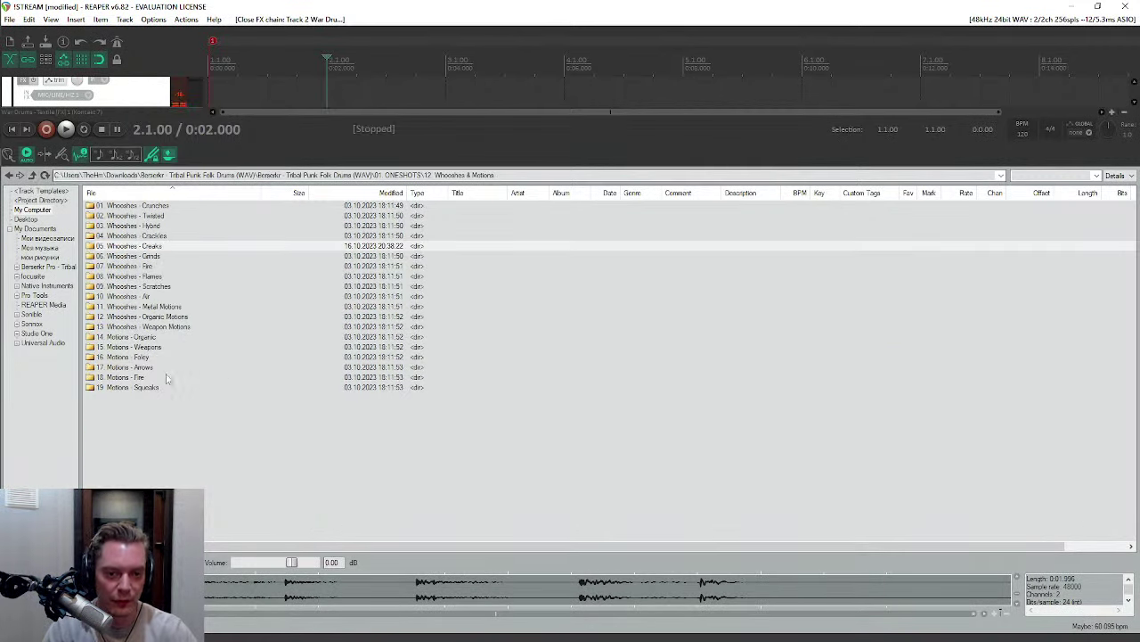
Step: Open the 09. Whooshes - Scratches folder and audition Whoosh Scratch samples 08, 14 and 21
{"action": "double_click", "coordinate": [129, 285]}
{"action": "left_click", "coordinate": [125, 276]}
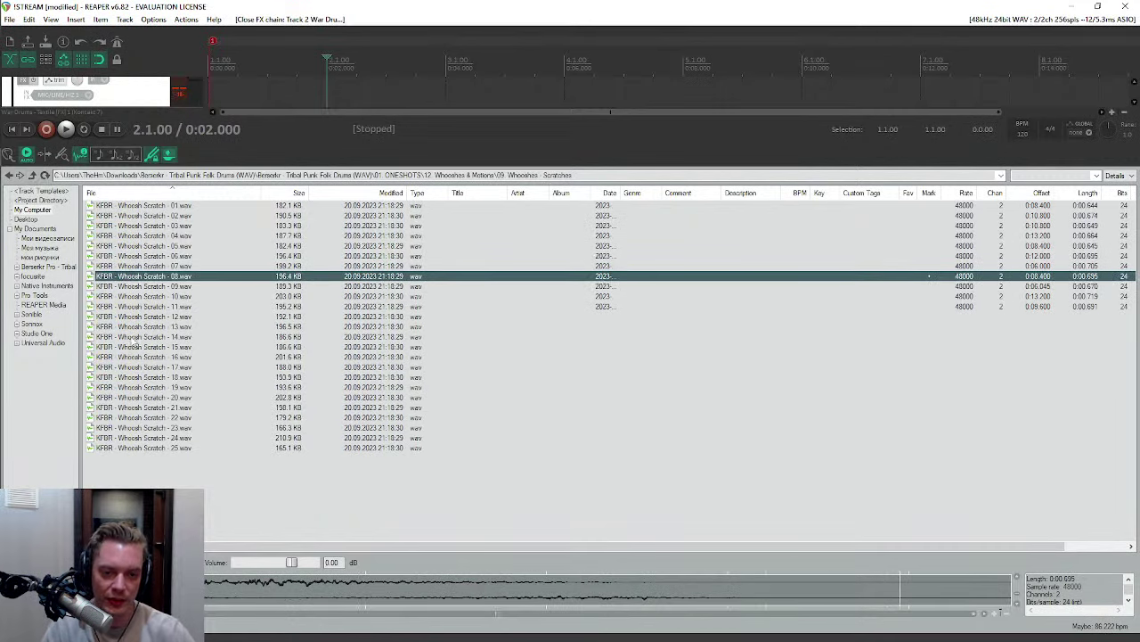
{"action": "left_click", "coordinate": [134, 336]}
{"action": "left_click", "coordinate": [133, 408]}
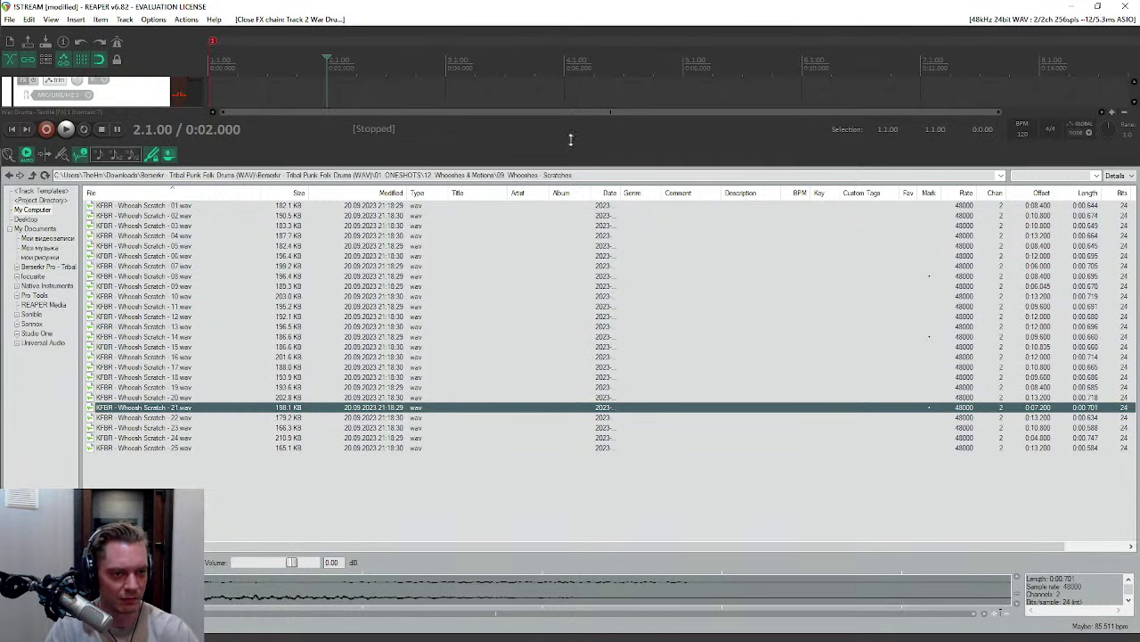
Step: Shrink the Media Explorer to make room for the arrangement, audition Whoosh Scratch 01, and add an empty track below track 5
{"action": "left_click_drag", "start_coordinate": [556, 141], "coordinate": [557, 329]}
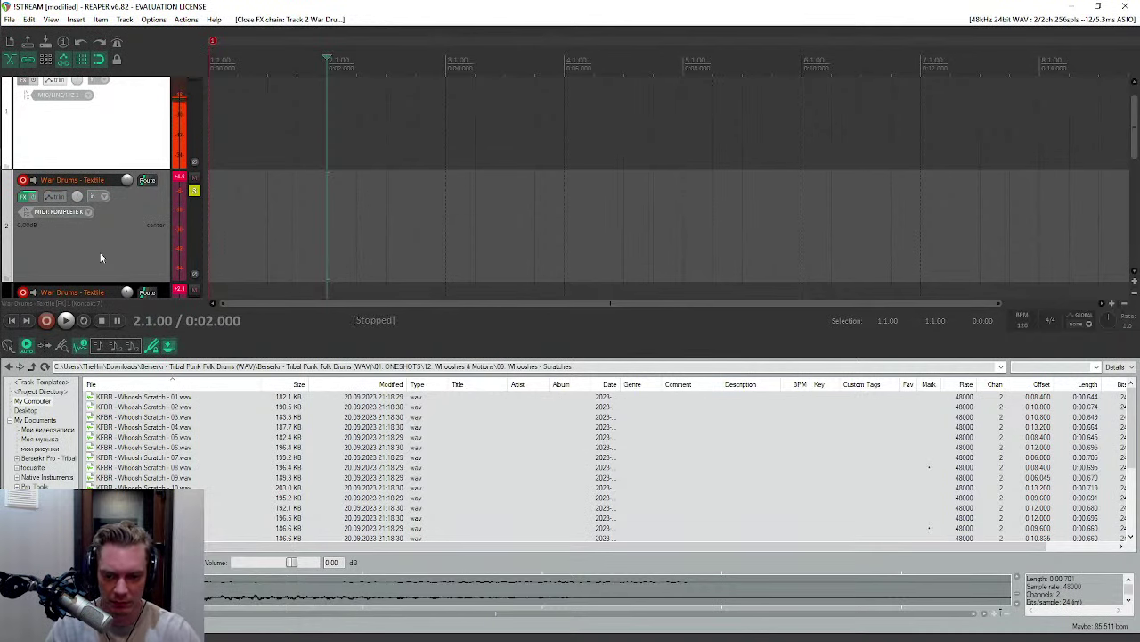
{"action": "scroll", "coordinate": [100, 251], "scroll_direction": "down", "scroll_amount": 3}
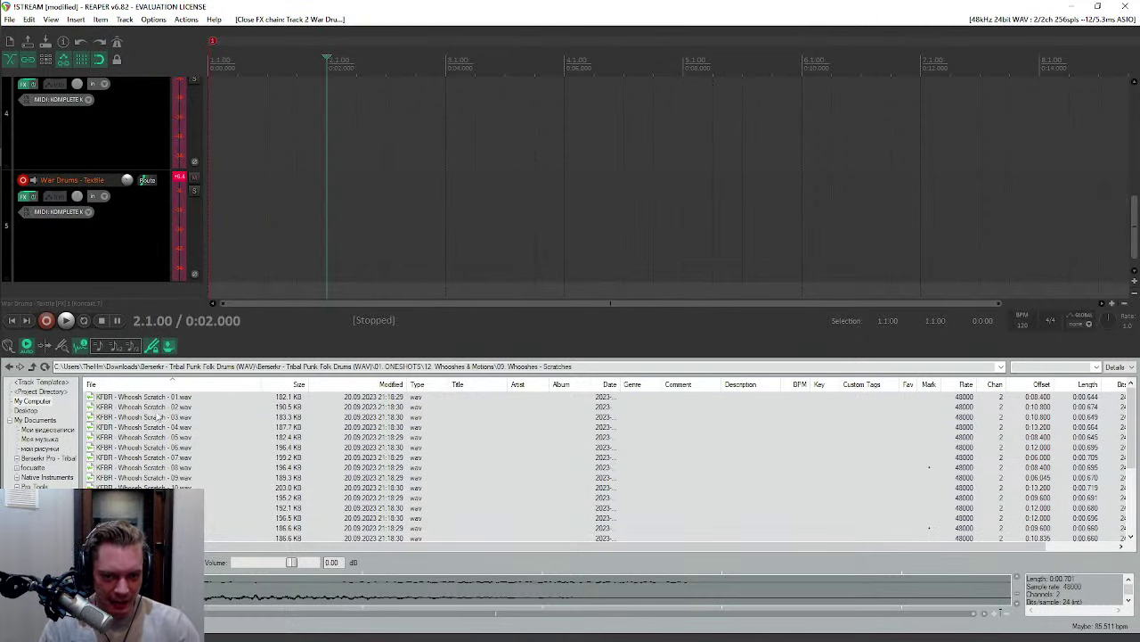
{"action": "left_click", "coordinate": [137, 398]}
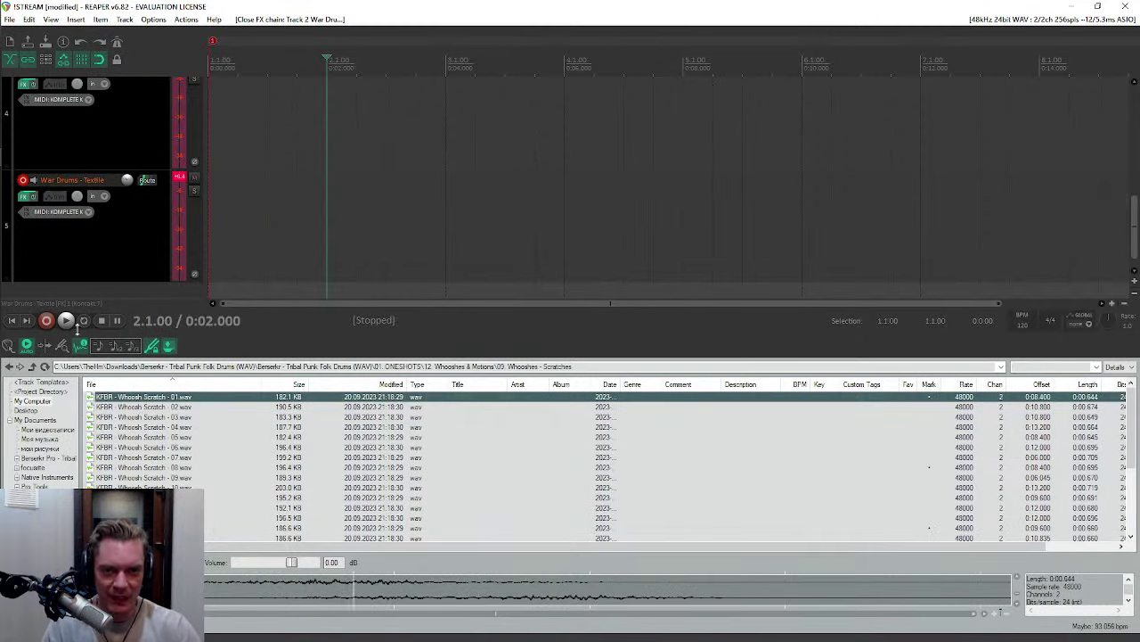
{"action": "scroll", "coordinate": [140, 243], "scroll_direction": "down", "scroll_amount": 1}
{"action": "left_click", "coordinate": [124, 245]}
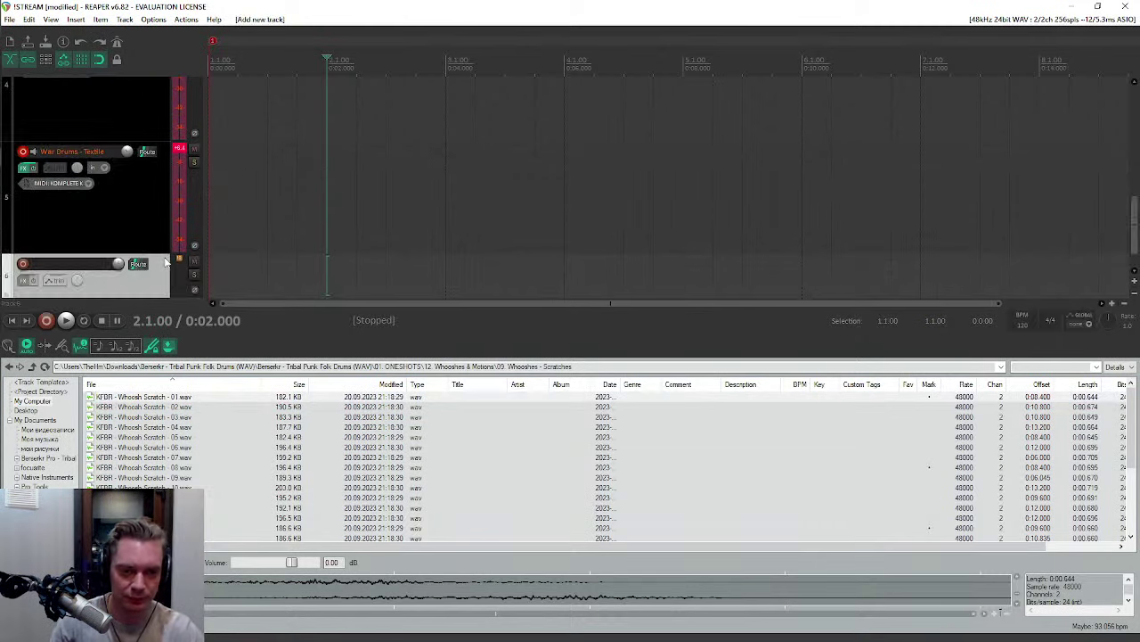
{"action": "double_click", "coordinate": [165, 266]}
Step: Make a time selection from 1.1.00 to 7.2.00 and insert Whoosh Scratch samples 01 to 14 sequentially on the empty track 6
{"action": "left_click_drag", "start_coordinate": [328, 55], "coordinate": [191, 57]}
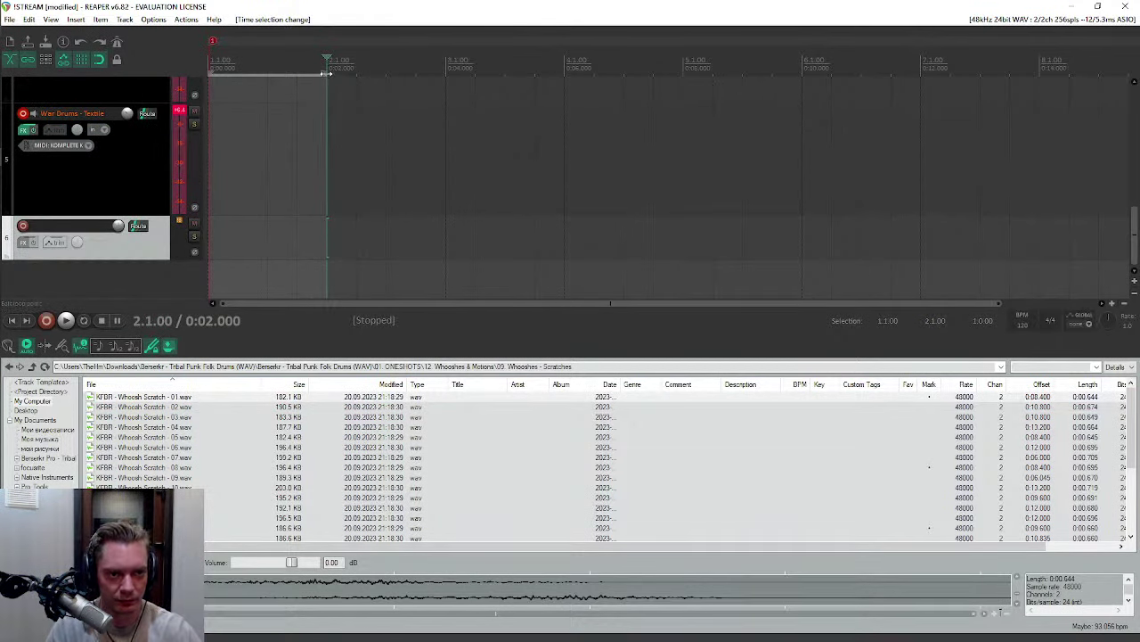
{"action": "left_click_drag", "start_coordinate": [326, 74], "coordinate": [950, 74]}
{"action": "left_click", "coordinate": [125, 397]}
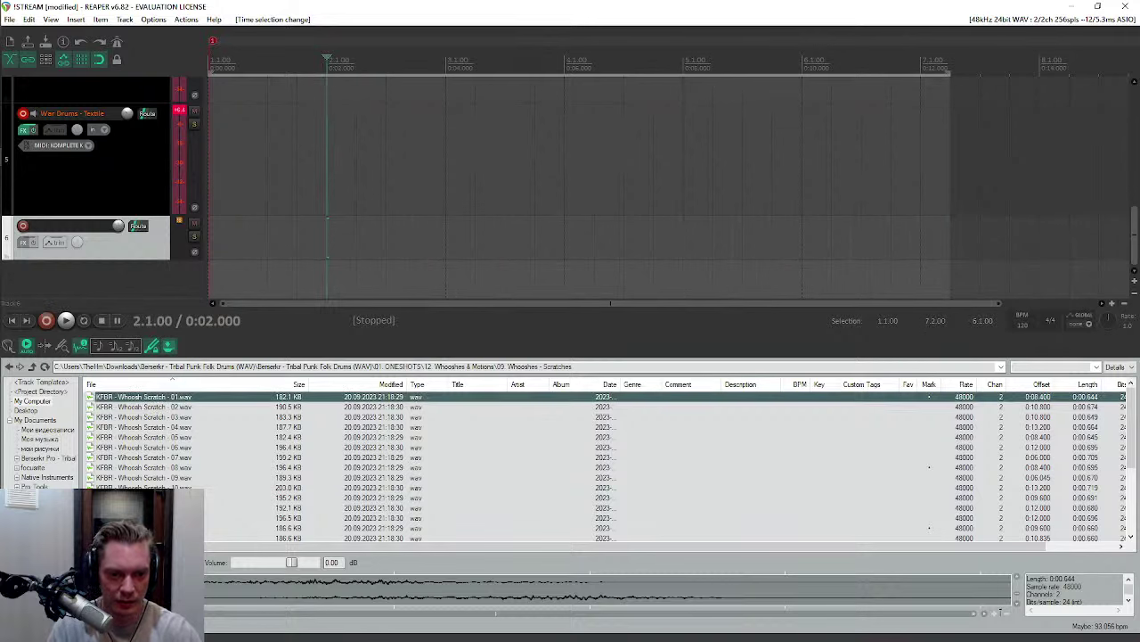
{"action": "key", "text": "ctrl+a"}
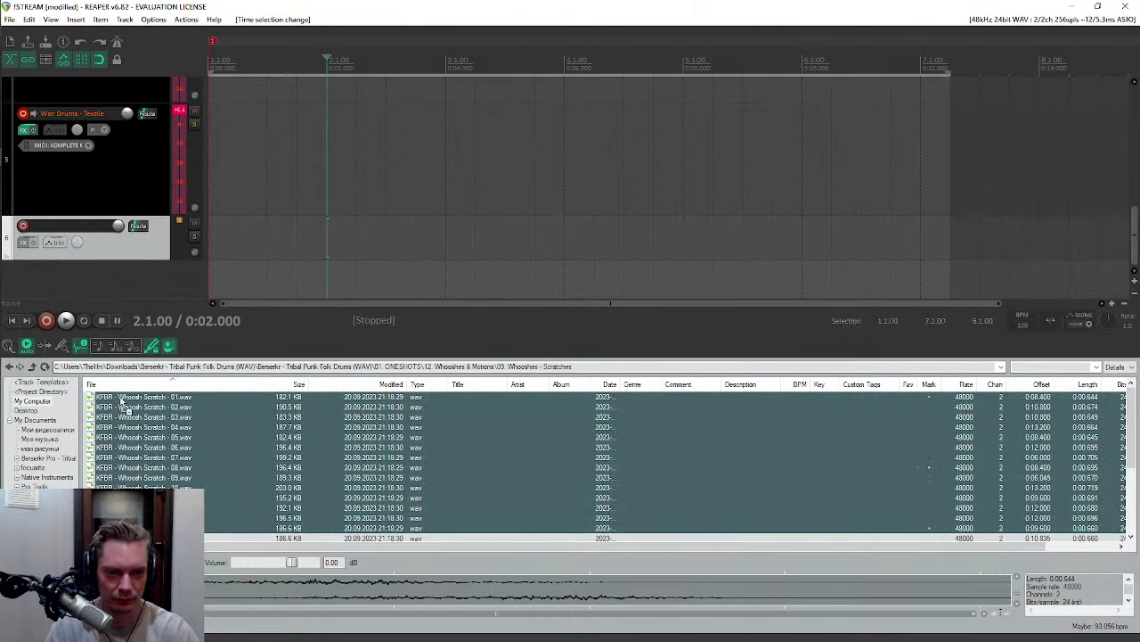
{"action": "left_click_drag", "start_coordinate": [122, 406], "coordinate": [228, 241]}
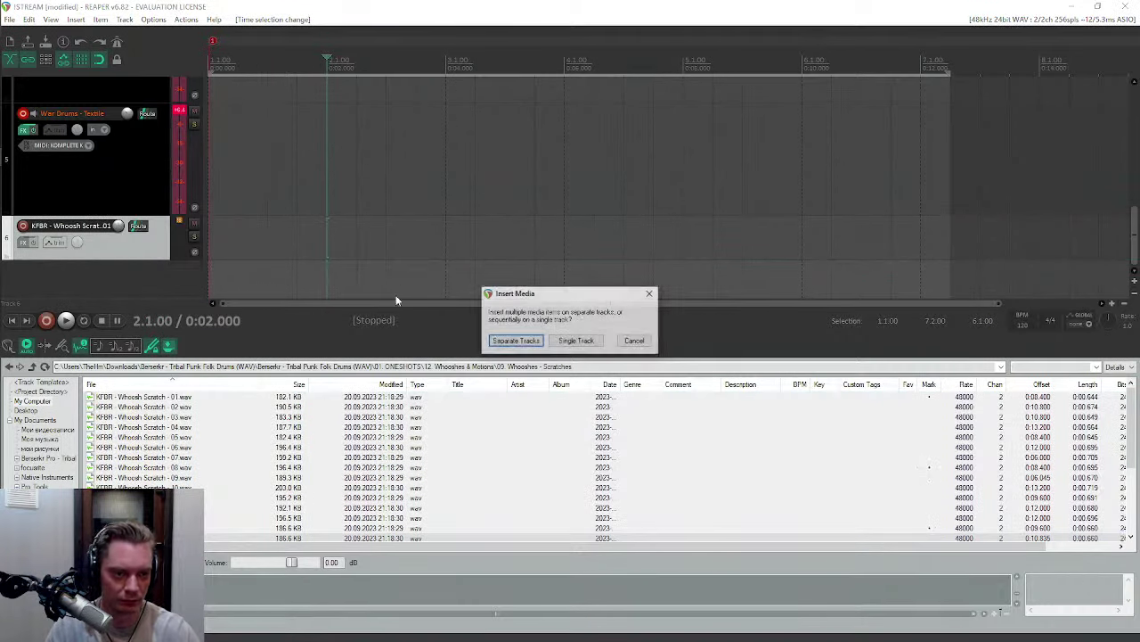
{"action": "left_click", "coordinate": [577, 341]}
Step: Shrink the time selection to the project start, solo track 6, and play back the inserted Whoosh Scratch items
{"action": "left_click_drag", "start_coordinate": [216, 62], "coordinate": [203, 74]}
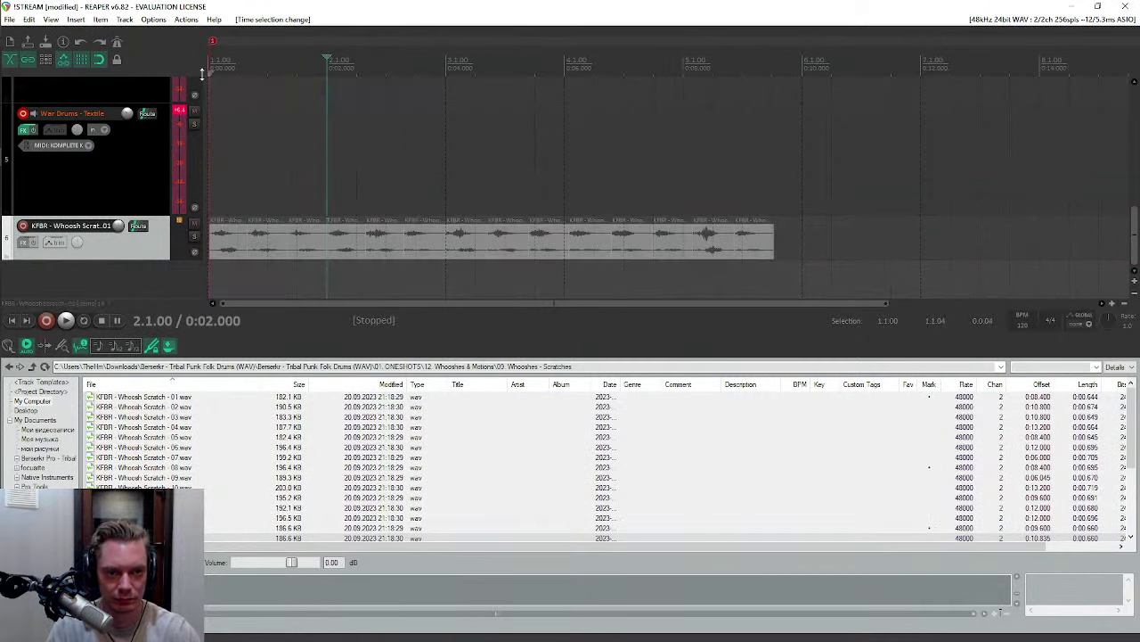
{"action": "key", "text": "space"}
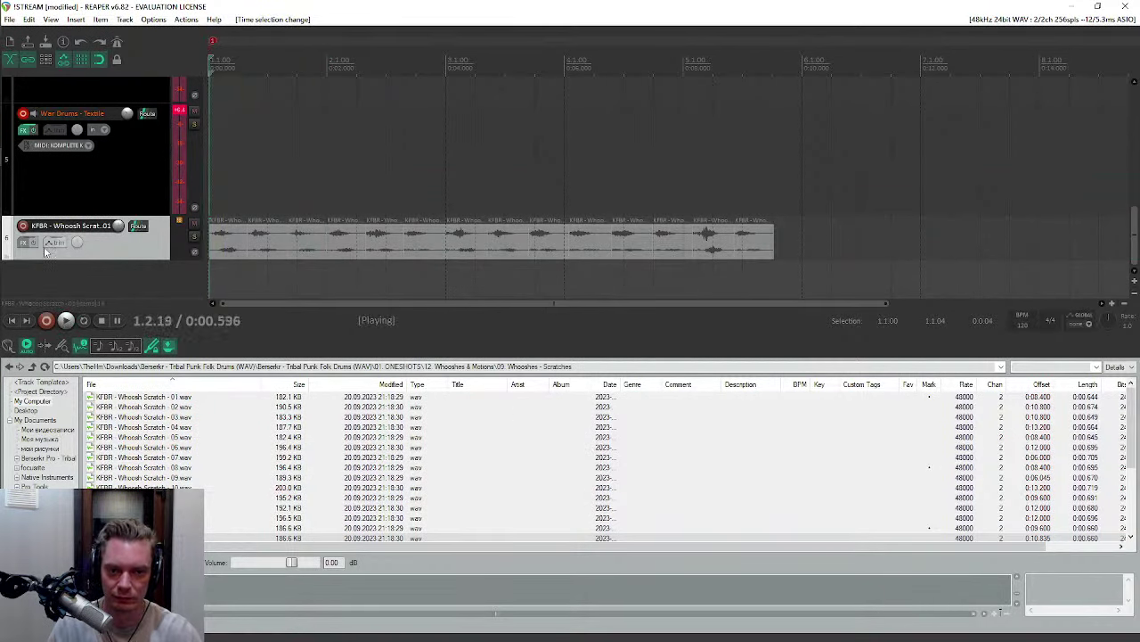
{"action": "left_click", "coordinate": [194, 239]}
{"action": "key", "text": "space"}
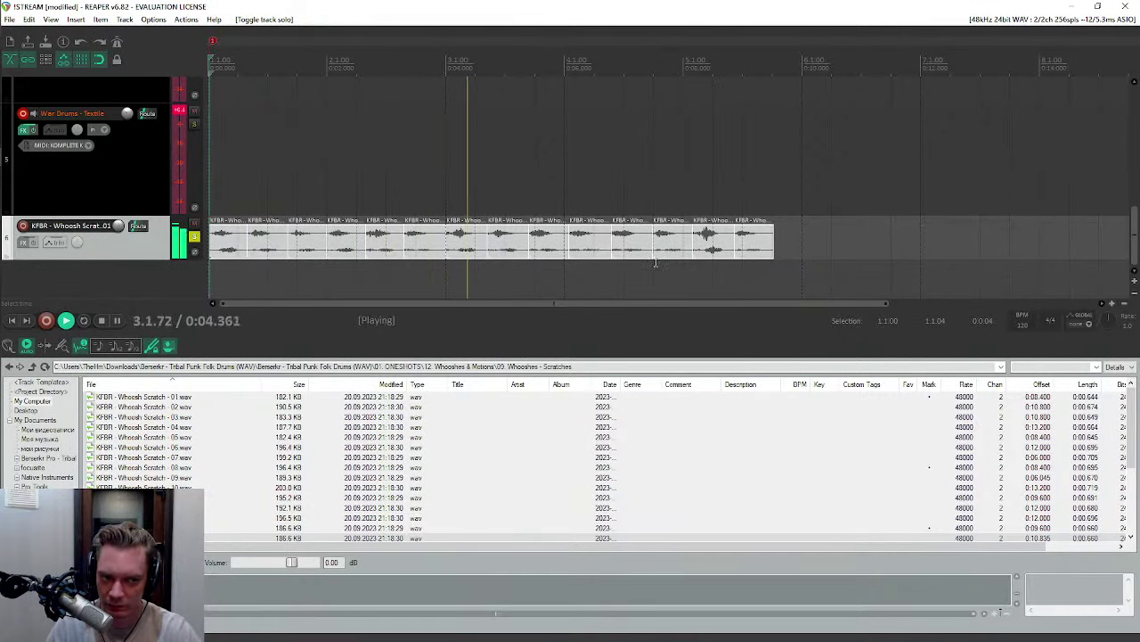
{"action": "key", "text": "space"}
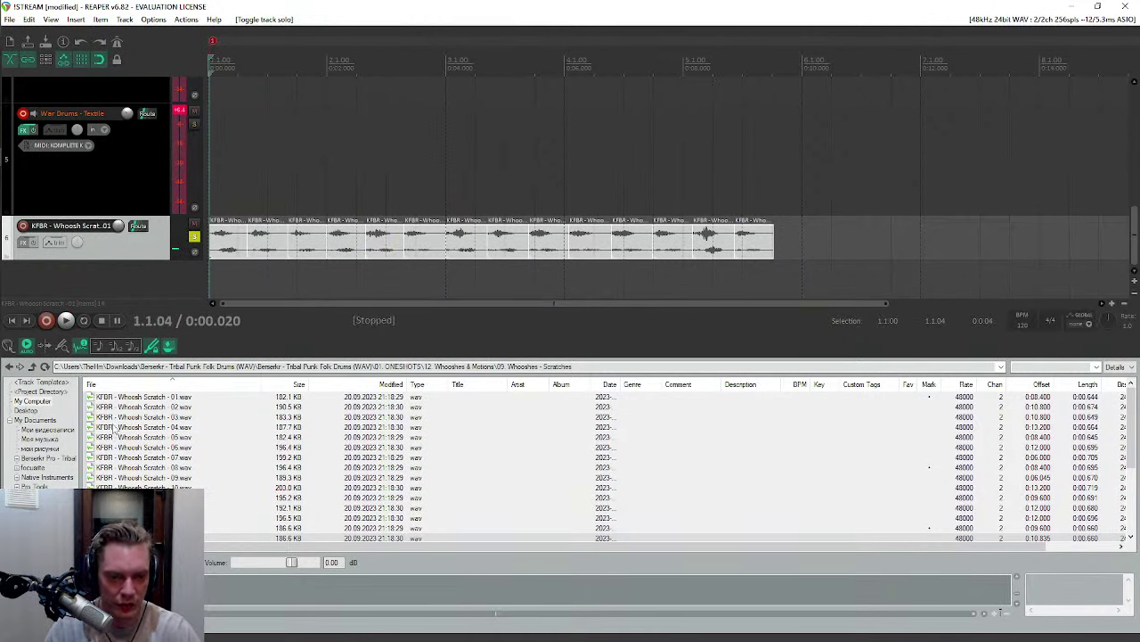
Step: Open 02. Impacts > 03. Organic Impacts - Foley Hits and delete all Whoosh Scratch items from track 6
{"action": "left_click", "coordinate": [31, 367]}
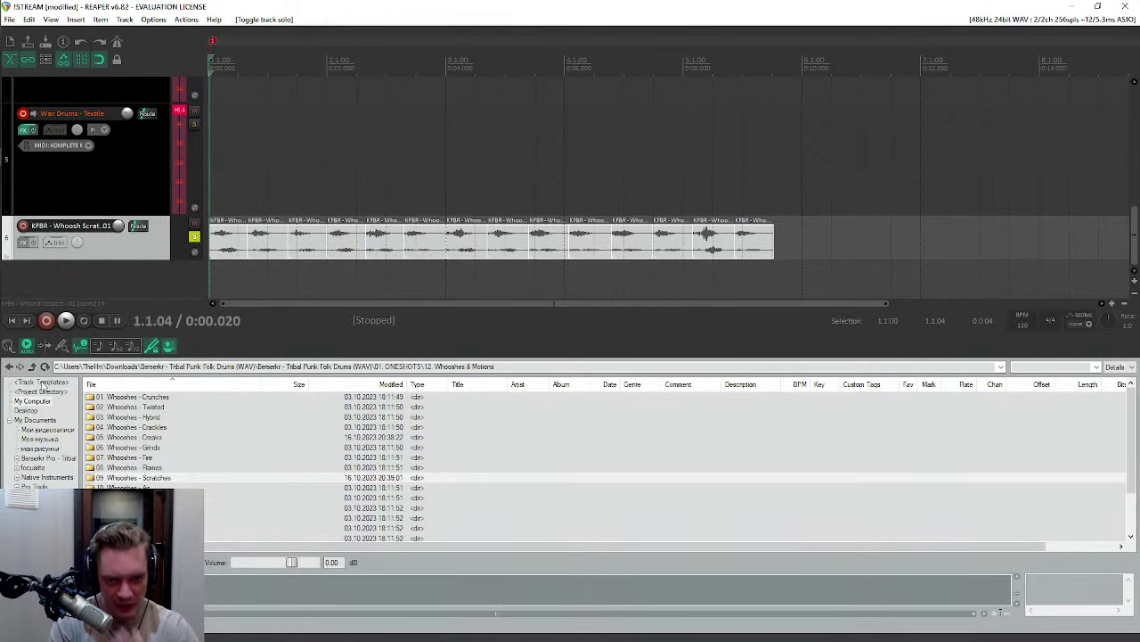
{"action": "left_click", "coordinate": [31, 367]}
{"action": "double_click", "coordinate": [130, 407]}
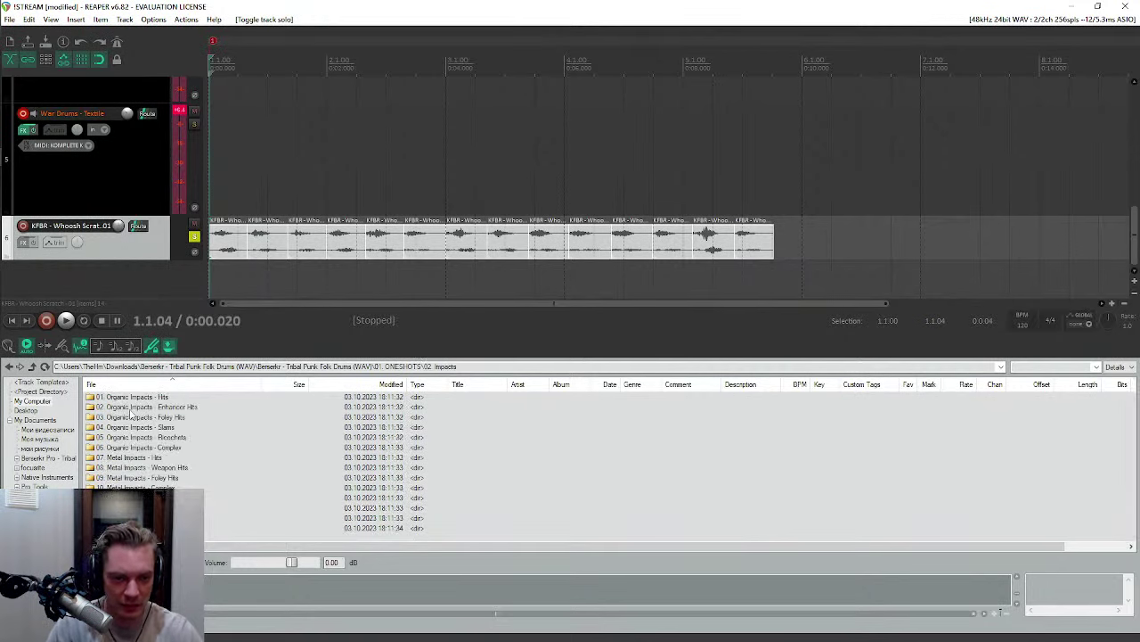
{"action": "double_click", "coordinate": [146, 417]}
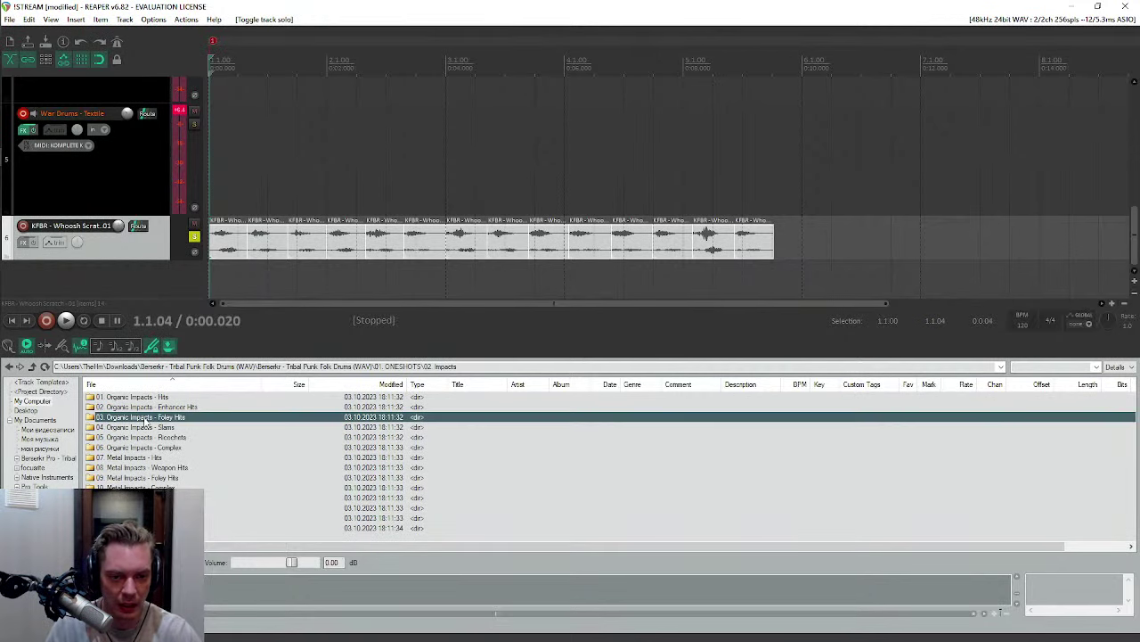
{"action": "key", "text": "Down"}
{"action": "left_click_drag", "start_coordinate": [276, 282], "coordinate": [780, 244]}
{"action": "key", "text": "Delete"}
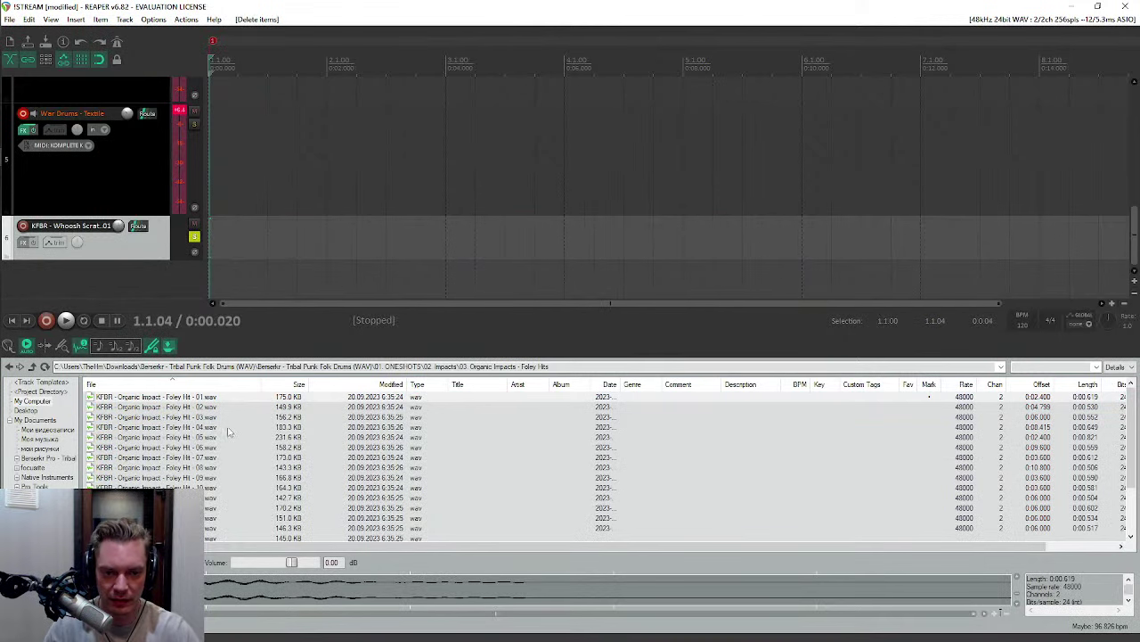
Step: Insert Organic Impact Foley Hit samples 01 to 08 sequentially on track 6 and play them back
{"action": "left_click", "coordinate": [156, 472], "text": "shift"}
{"action": "left_click_drag", "start_coordinate": [114, 405], "coordinate": [214, 236]}
{"action": "left_click", "coordinate": [576, 341]}
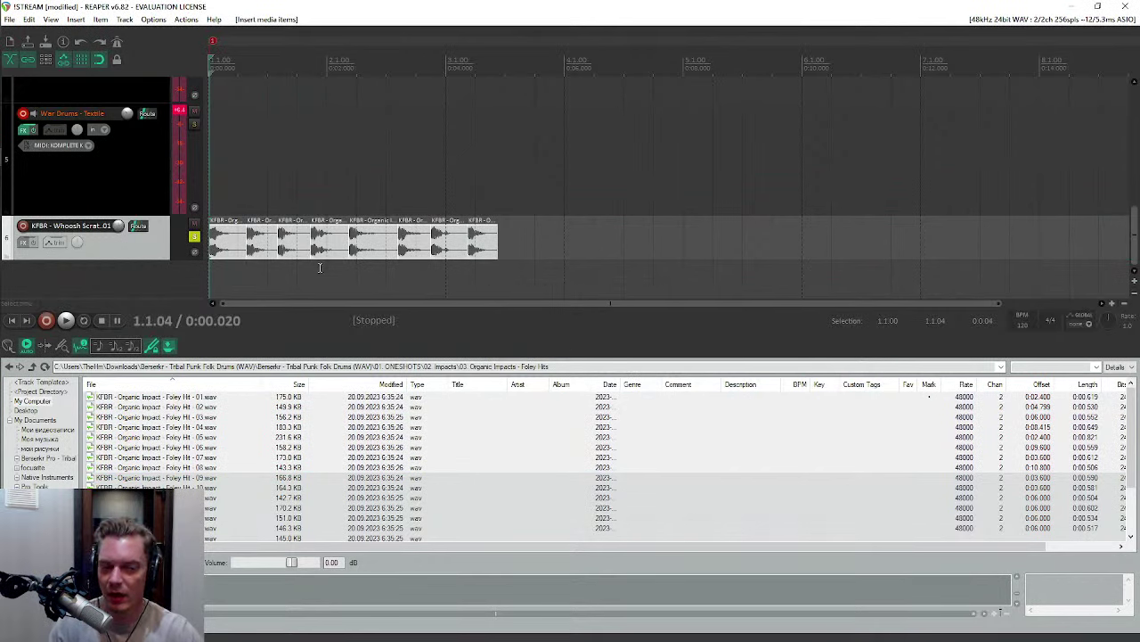
{"action": "key", "text": "space"}
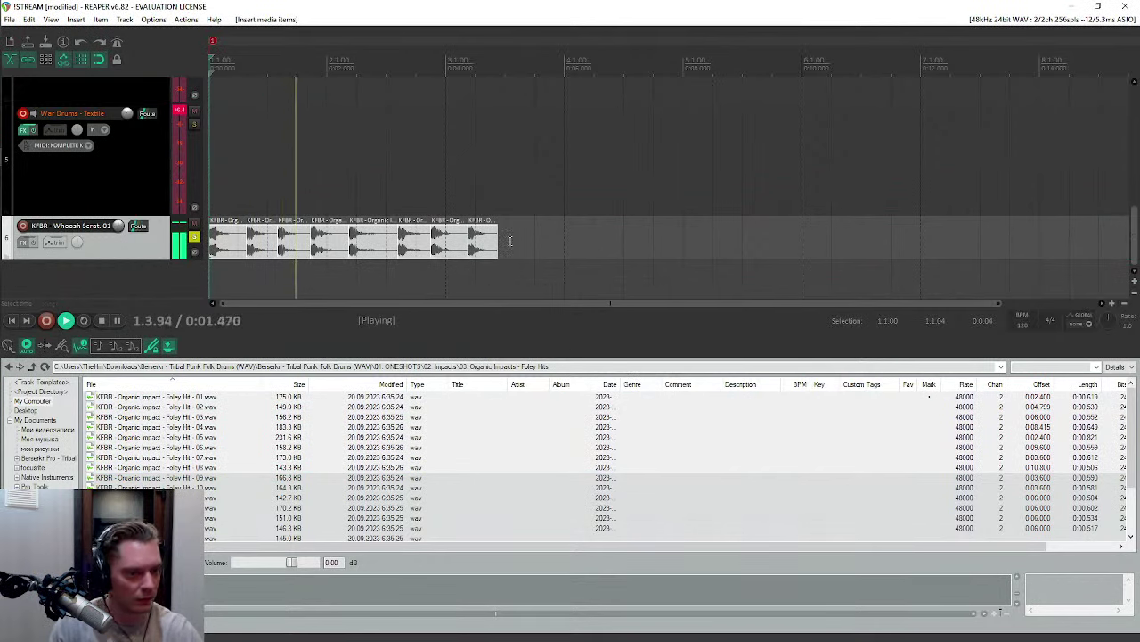
{"action": "key", "text": "space"}
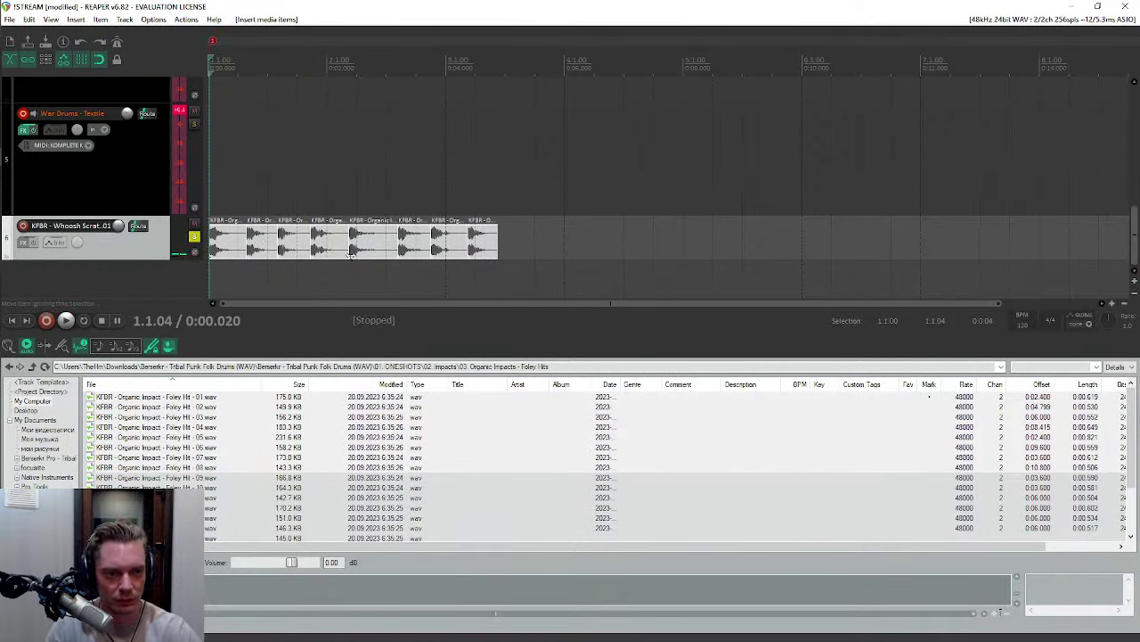
Step: Spread the Foley Hit items along track 6 with gaps between them and play back the result
{"action": "left_click_drag", "start_coordinate": [270, 253], "coordinate": [590, 249]}
{"action": "left_click_drag", "start_coordinate": [392, 240], "coordinate": [705, 240]}
{"action": "key", "text": "space"}
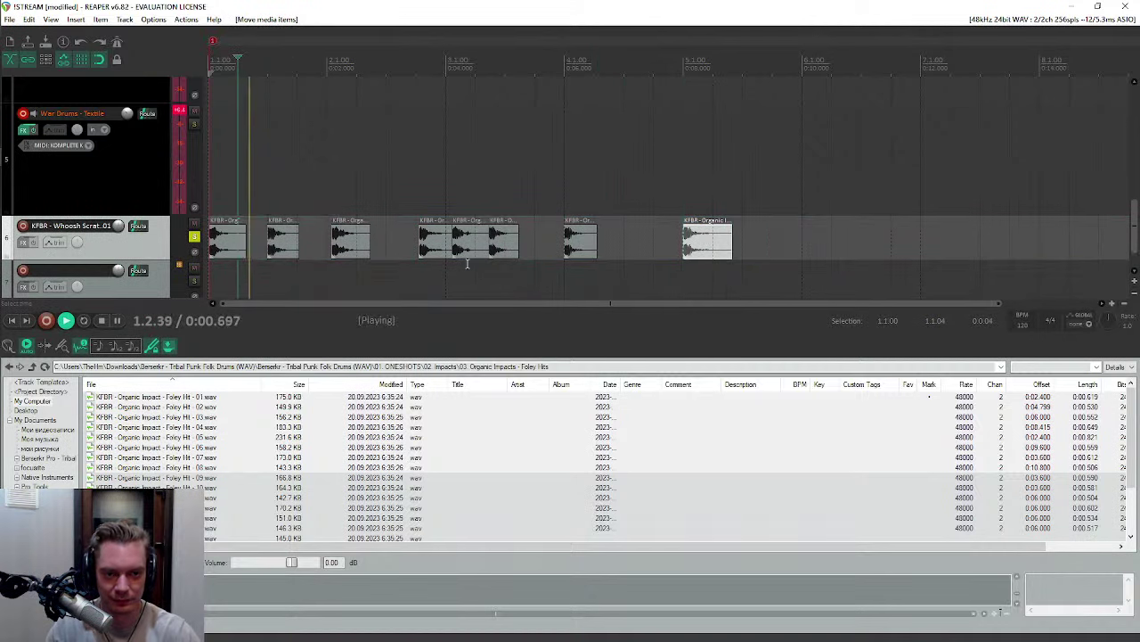
{"action": "left_click_drag", "start_coordinate": [463, 240], "coordinate": [782, 239]}
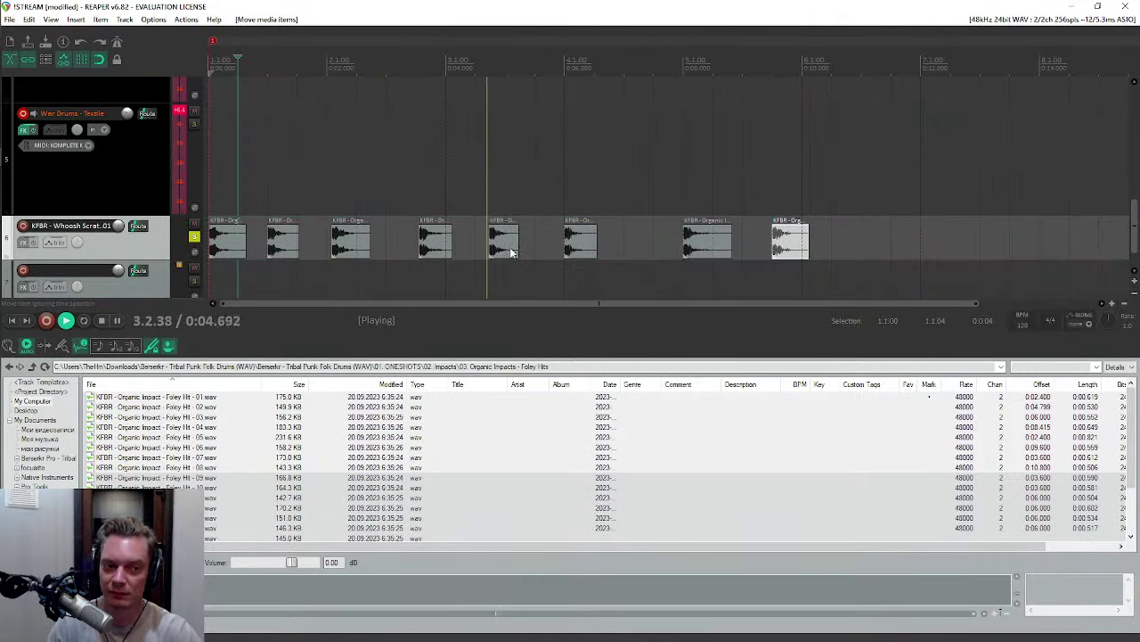
{"action": "key", "text": "space"}
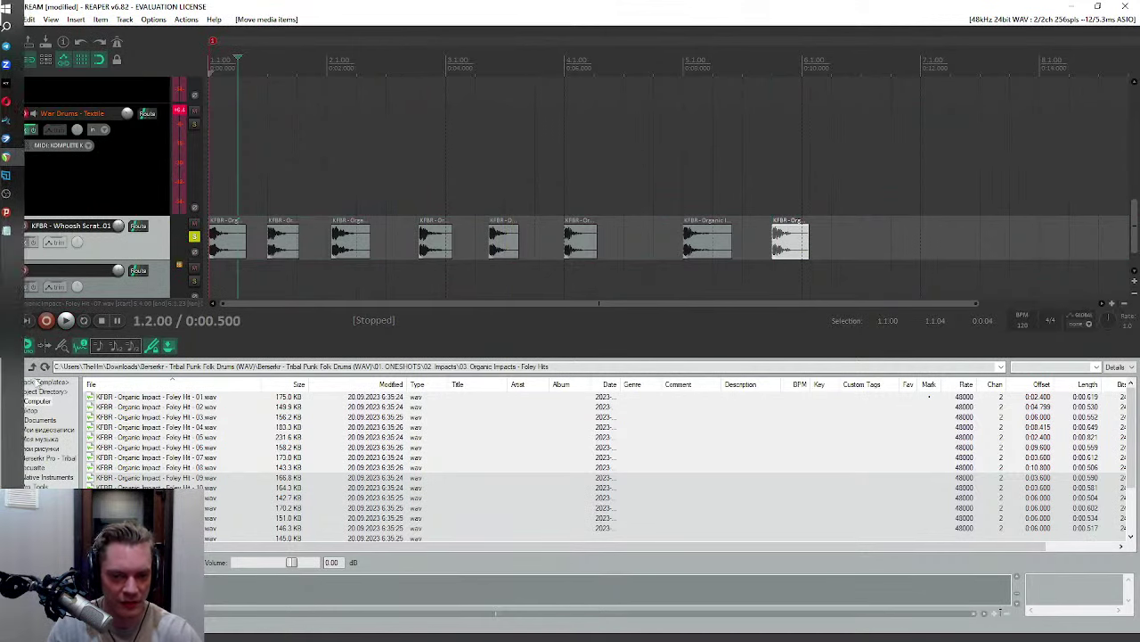
Step: Open the 06. Punches folder in 01. ONESHOTS and delete all Foley Hit items from track 6
{"action": "left_click", "coordinate": [33, 367]}
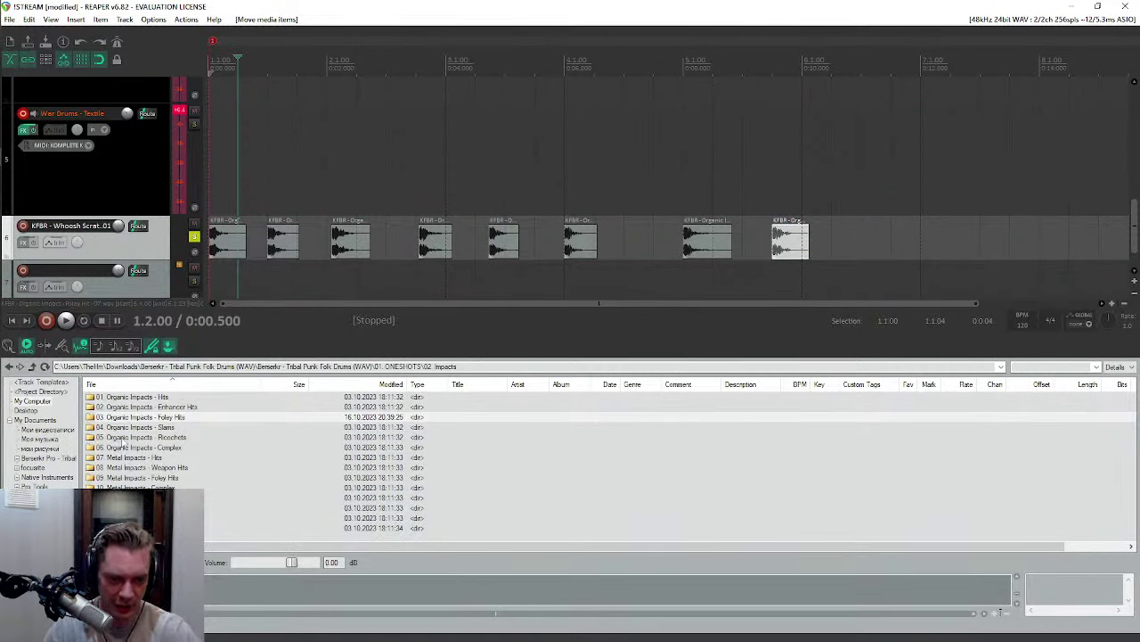
{"action": "left_click", "coordinate": [33, 367]}
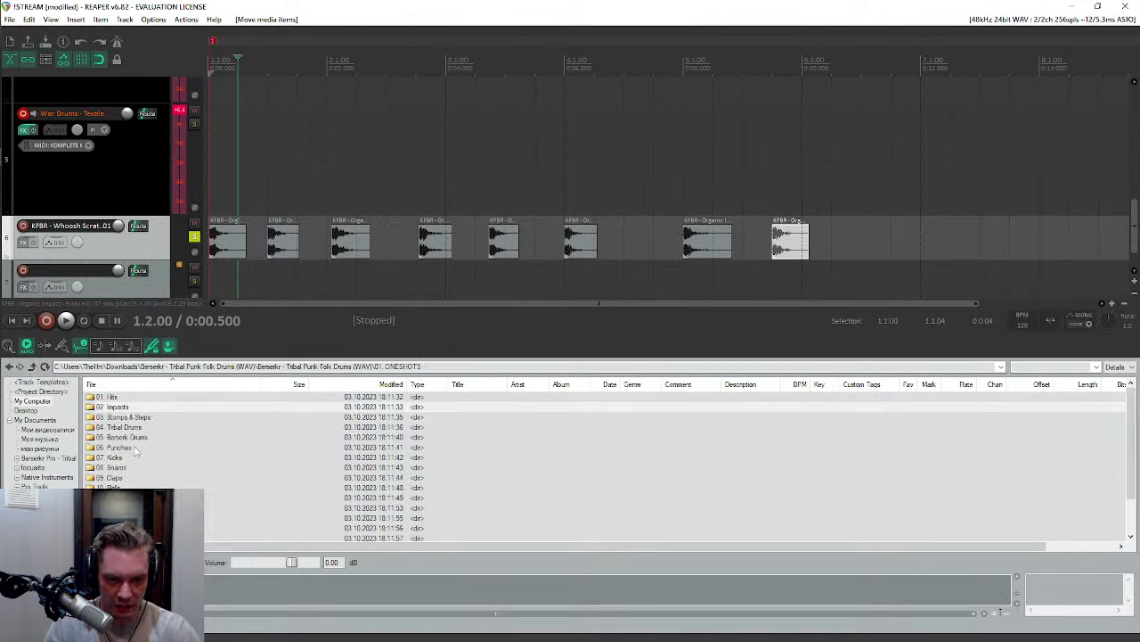
{"action": "double_click", "coordinate": [133, 448]}
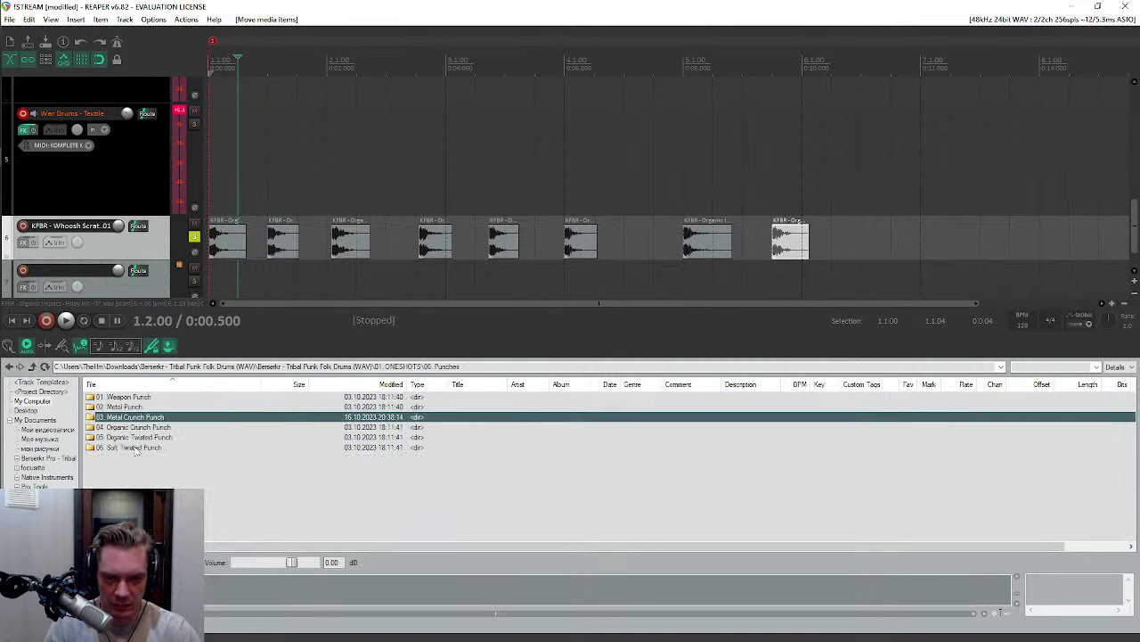
{"action": "left_click", "coordinate": [231, 245], "text": "ctrl"}
{"action": "key", "text": "Delete"}
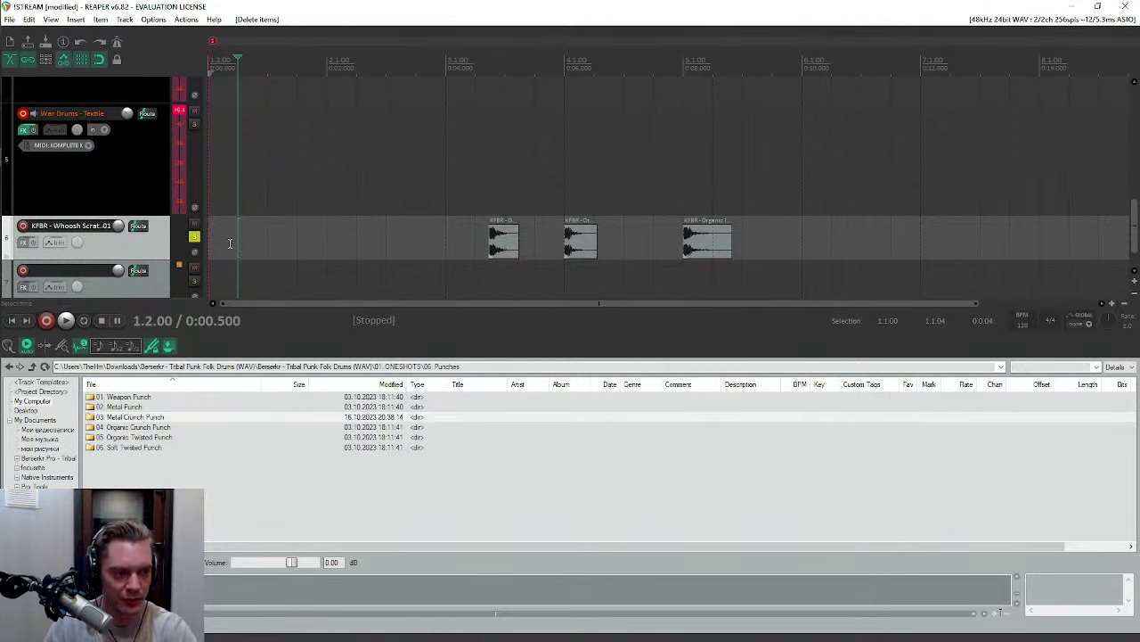
{"action": "left_click", "coordinate": [503, 245]}
{"action": "left_click", "coordinate": [703, 228], "text": "shift"}
{"action": "key", "text": "Delete"}
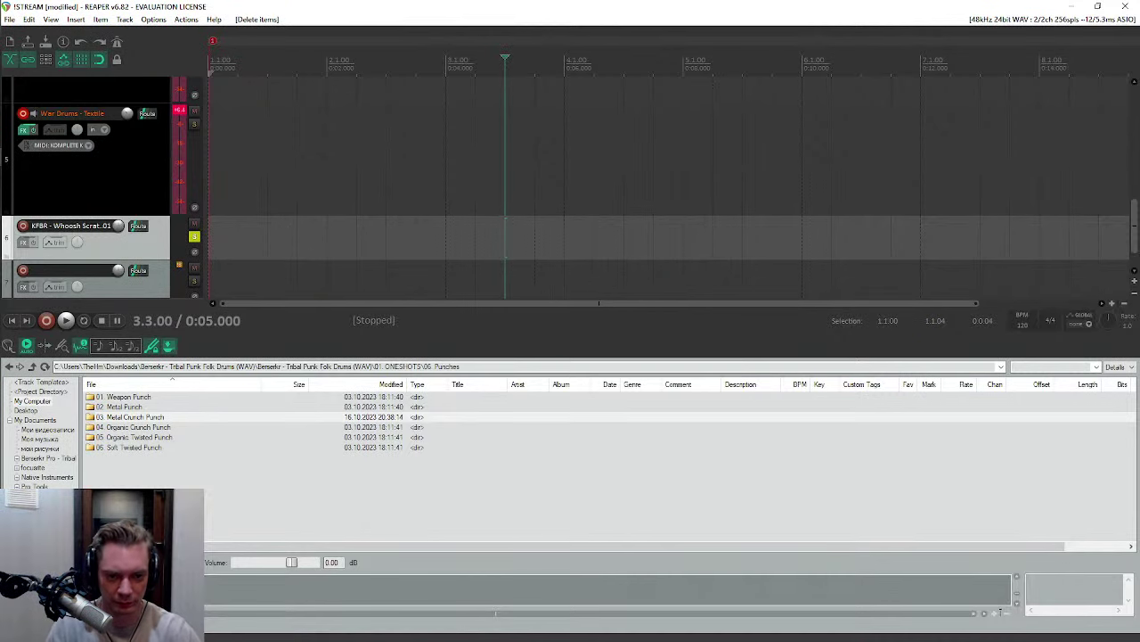
Step: Open the 02. Metal Punch folder and insert Punch Metal samples 05 to 10 sequentially on track 6 from 1.2.00
{"action": "double_click", "coordinate": [126, 407]}
{"action": "left_click", "coordinate": [604, 437]}
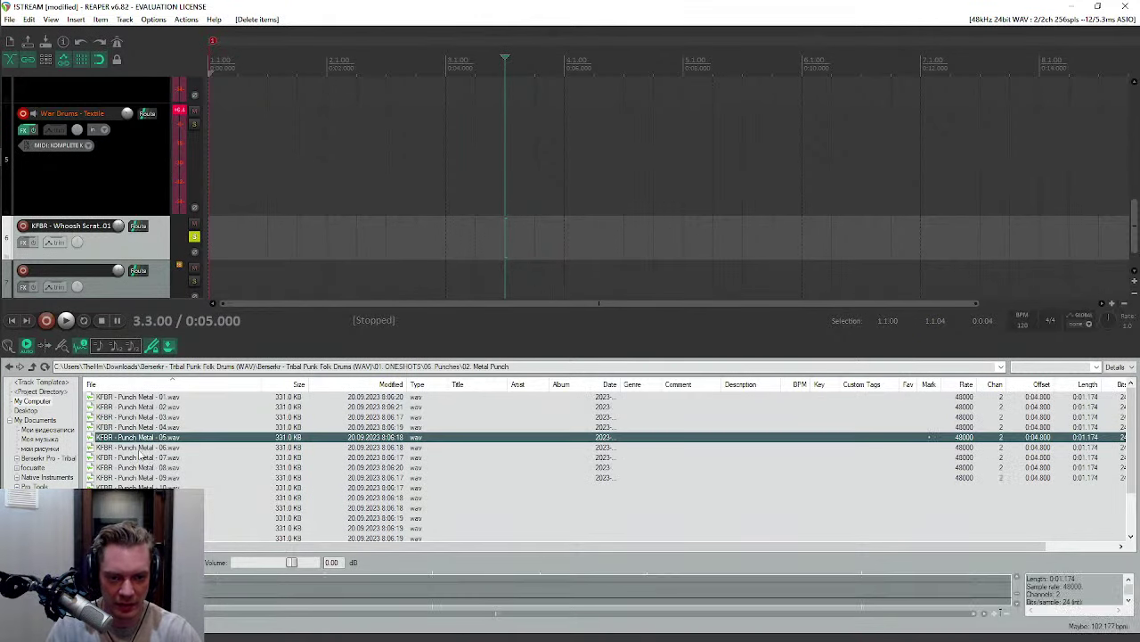
{"action": "left_click", "coordinate": [604, 487], "text": "shift"}
{"action": "left_click_drag", "start_coordinate": [105, 454], "coordinate": [244, 242]}
{"action": "left_click", "coordinate": [575, 341]}
Step: Space the Punch Metal items apart along track 6, leaving a gap between each one
{"action": "left_click", "coordinate": [272, 245], "text": "ctrl"}
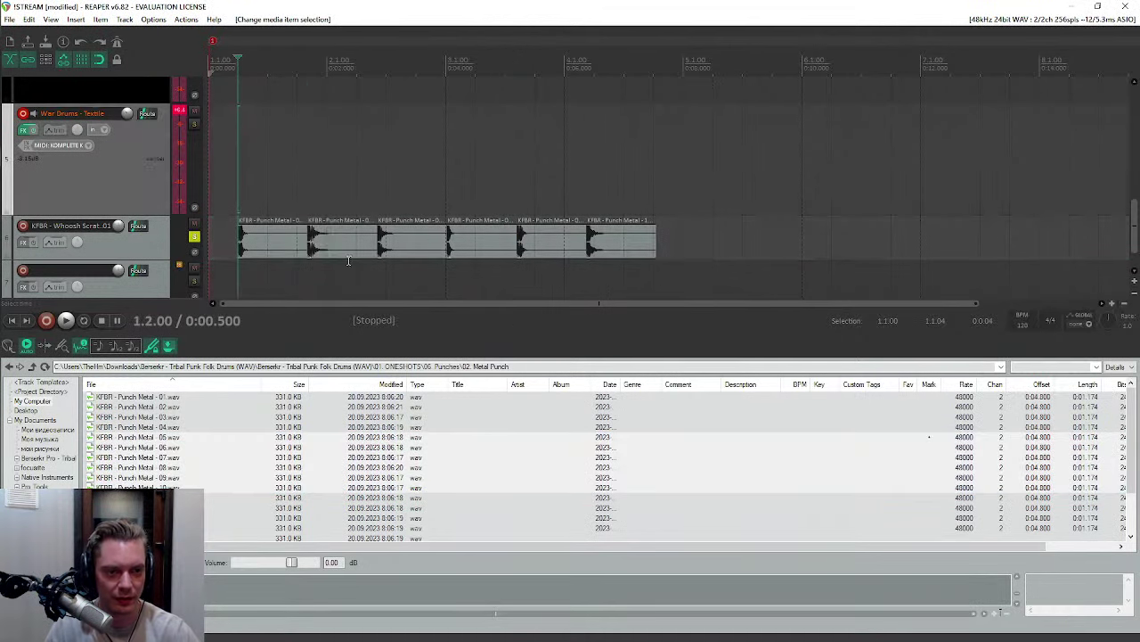
{"action": "left_click_drag", "start_coordinate": [395, 248], "coordinate": [775, 244]}
{"action": "left_click_drag", "start_coordinate": [618, 258], "coordinate": [684, 256]}
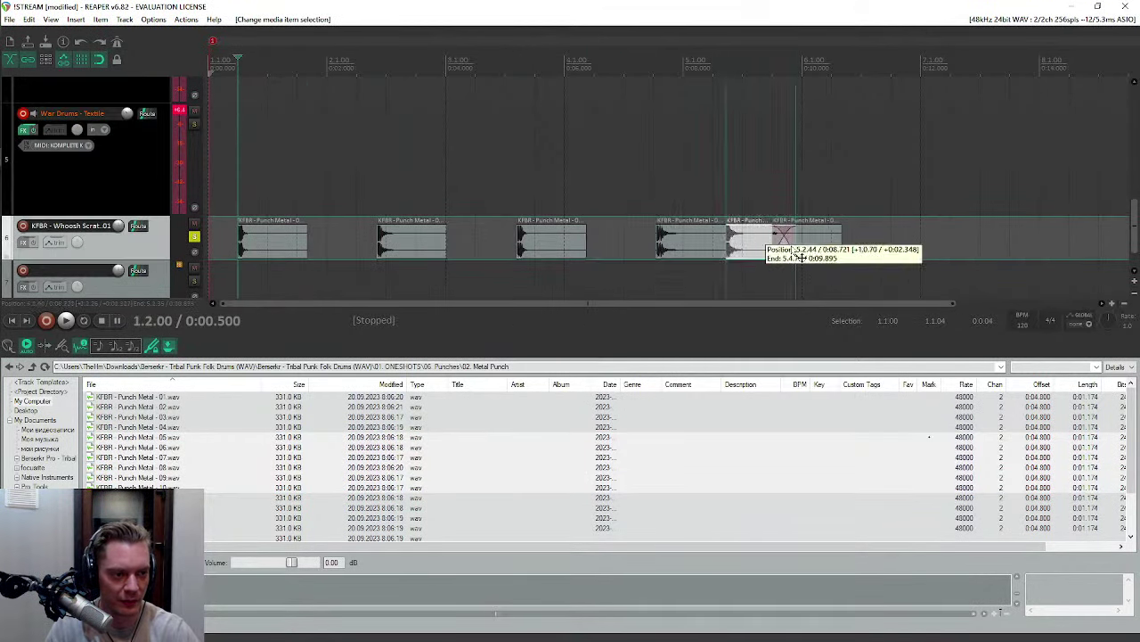
{"action": "left_click_drag", "start_coordinate": [784, 250], "coordinate": [909, 251]}
Step: Audition the Punch Metal items on track 6, jumping playback ahead from one hit to the next
{"action": "key", "text": "space"}
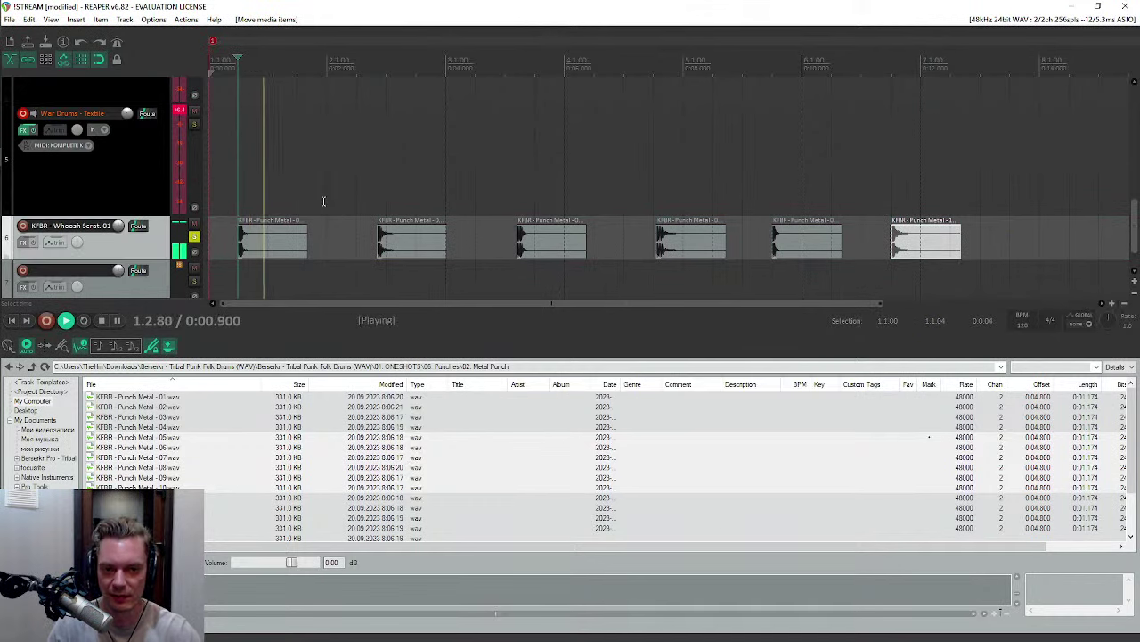
{"action": "left_click", "coordinate": [386, 79]}
{"action": "left_click", "coordinate": [501, 58]}
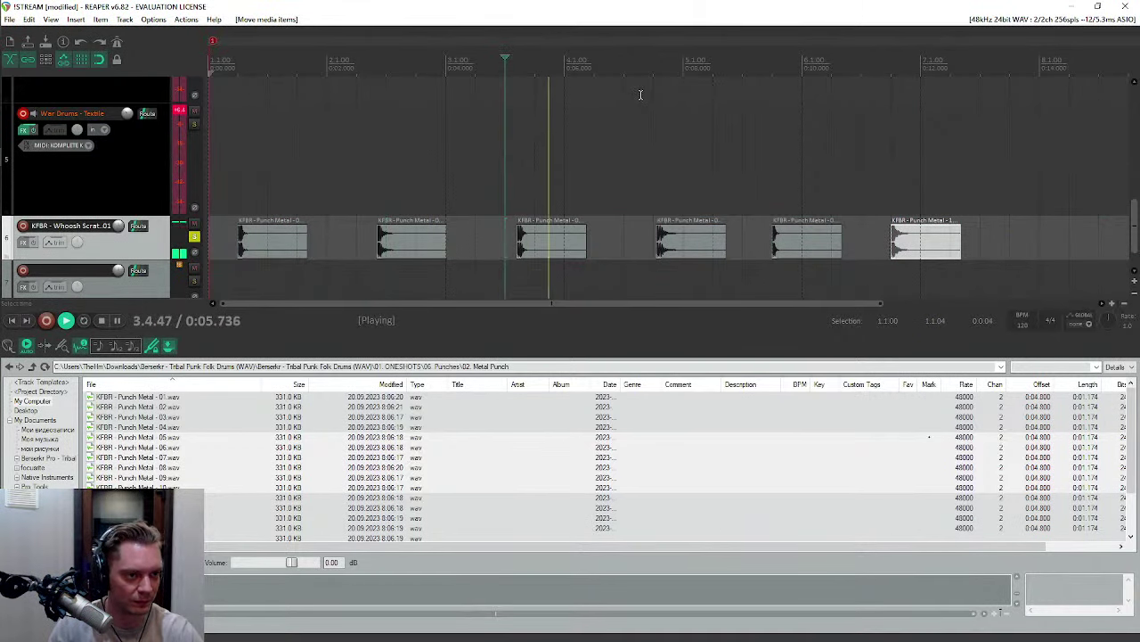
{"action": "left_click", "coordinate": [655, 62]}
{"action": "left_click", "coordinate": [777, 62]}
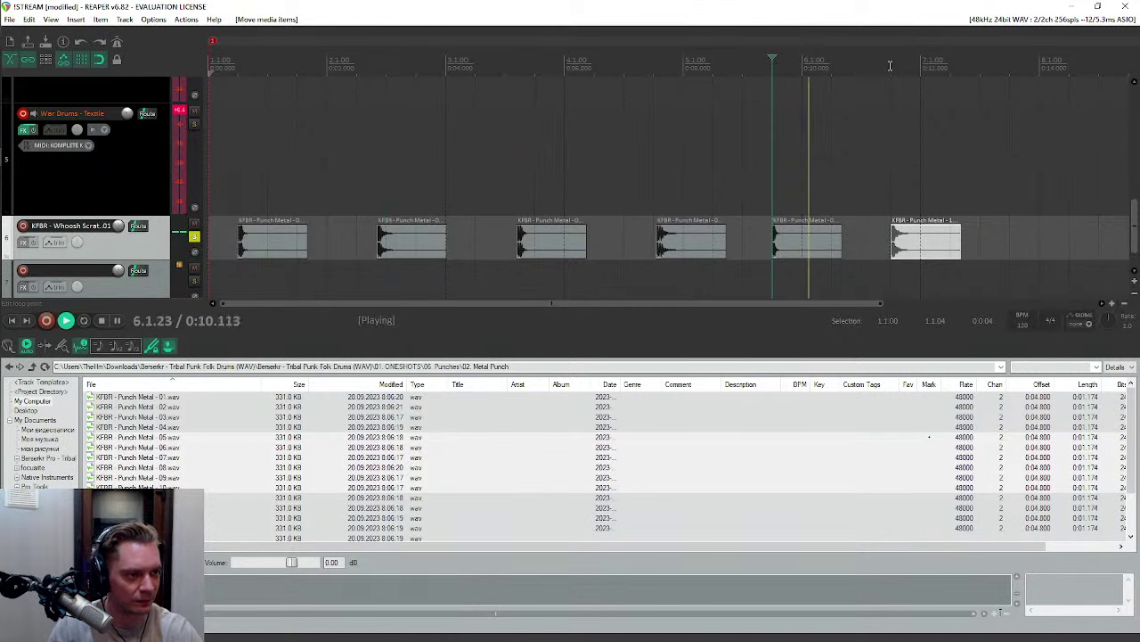
{"action": "left_click", "coordinate": [891, 63]}
{"action": "key", "text": "space"}
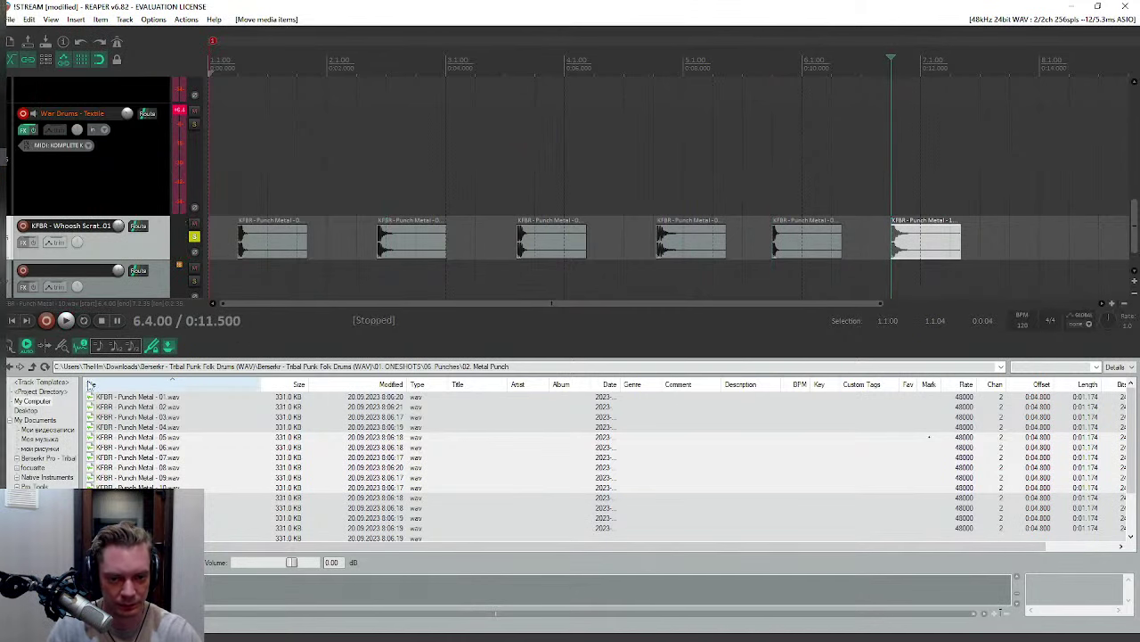
Step: Delete all Punch Metal items from track 6 and go up to the Berserkr - Tribal Punk Folk Drums (WAV) root folder
{"action": "left_click", "coordinate": [32, 367]}
{"action": "left_click", "coordinate": [32, 367]}
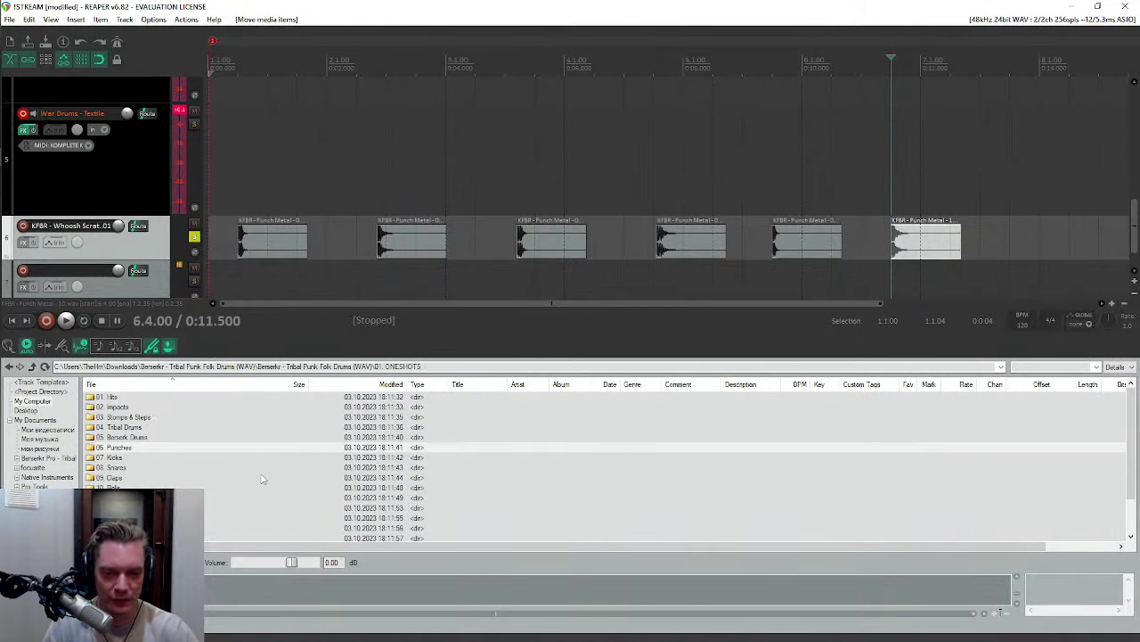
{"action": "scroll", "coordinate": [168, 437], "scroll_direction": "down", "scroll_amount": 2}
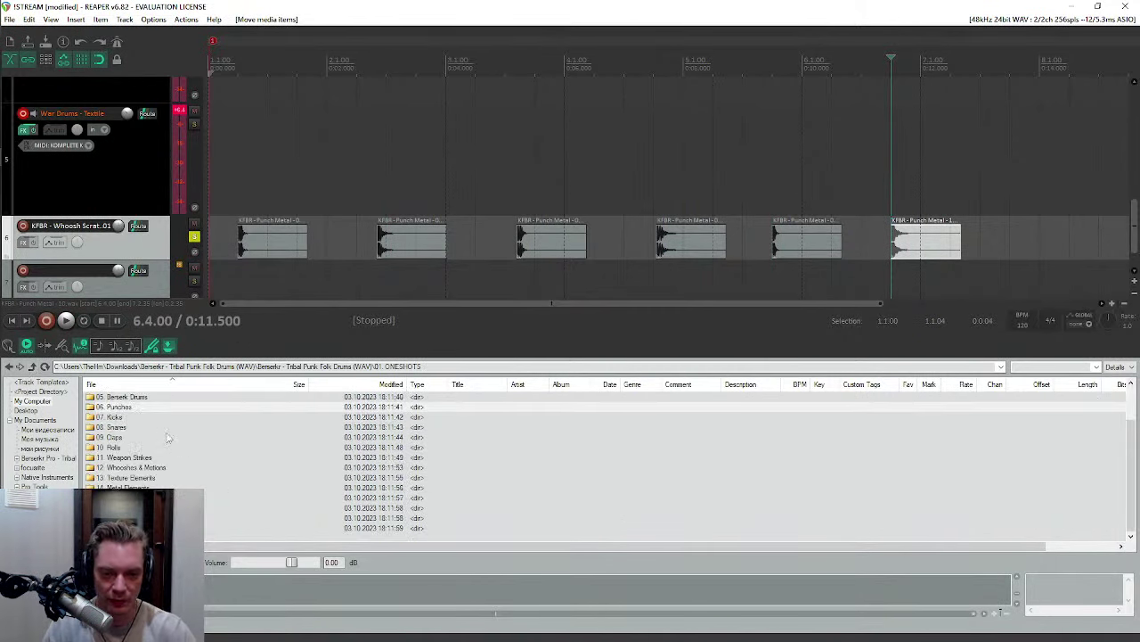
{"action": "left_click", "coordinate": [285, 239]}
{"action": "key", "text": "Delete"}
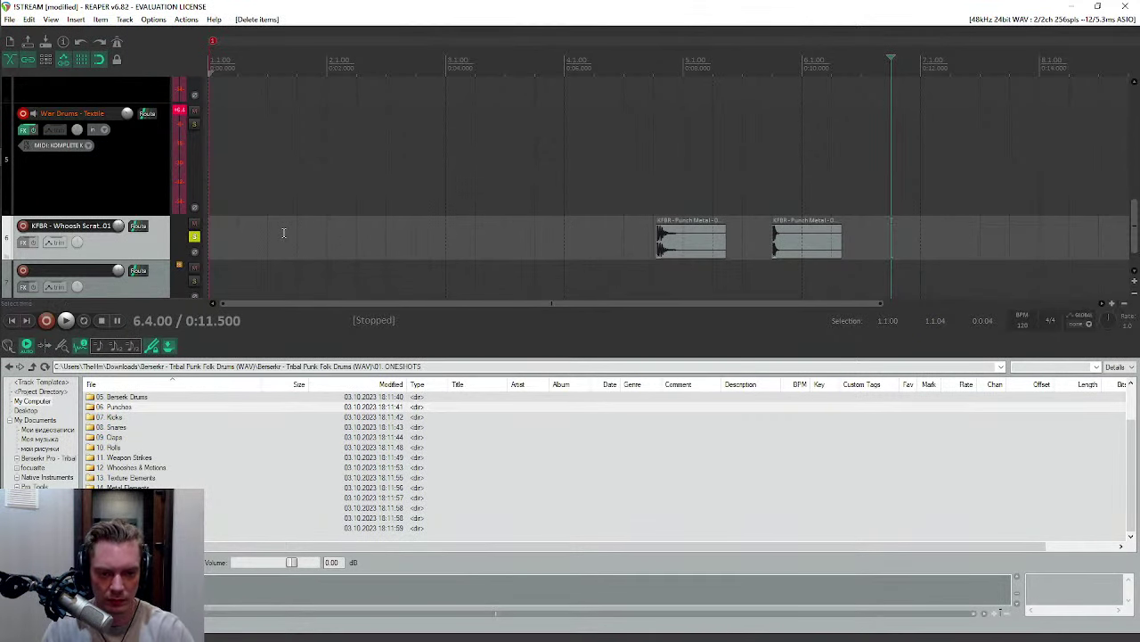
{"action": "key", "text": "ctrl+z"}
{"action": "key", "text": "Delete"}
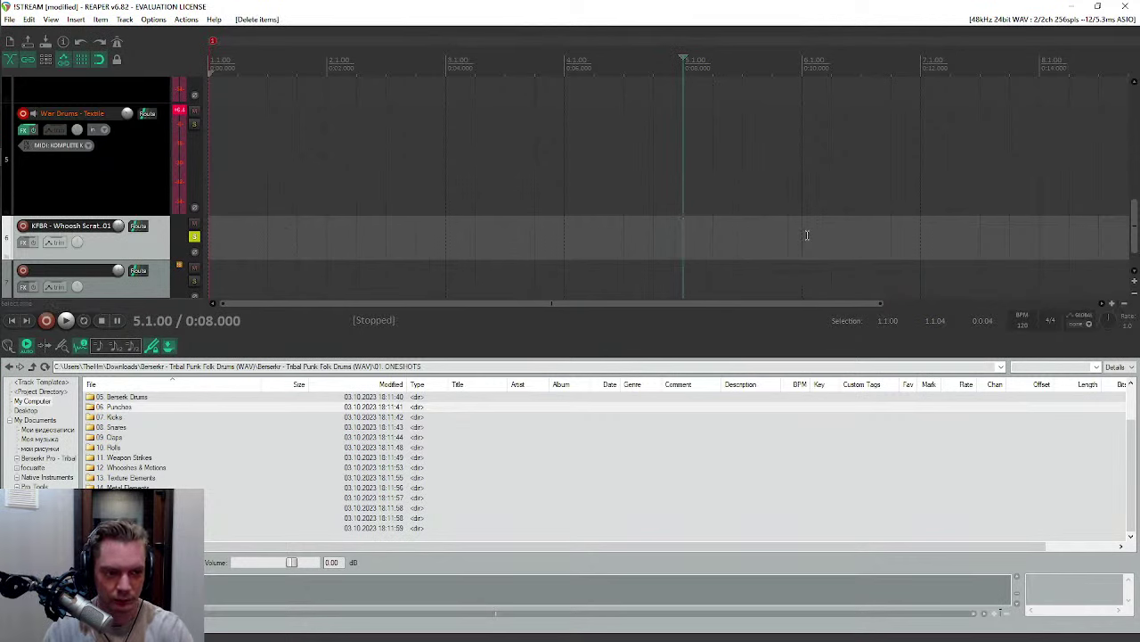
{"action": "scroll", "coordinate": [142, 428], "scroll_direction": "up", "scroll_amount": 2}
{"action": "left_click", "coordinate": [31, 368]}
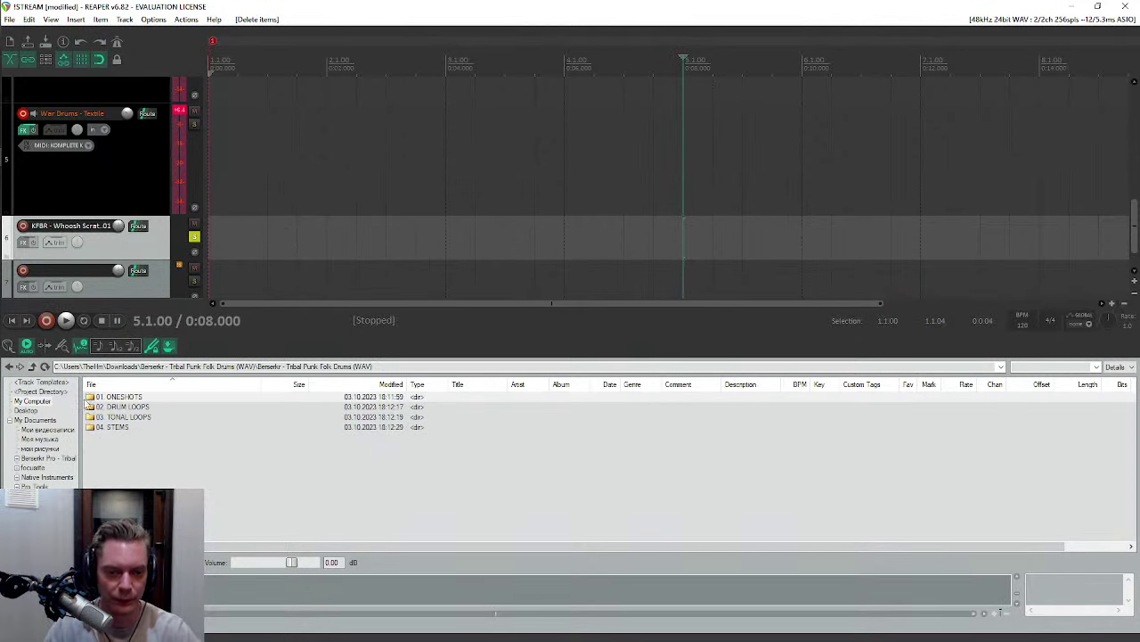
Step: Open 02. DRUM LOOPS, its 01. Hits folder and the inner 01. Hits folder, and insert 01. Hits Complex - 75 bpm at the start of track 6
{"action": "double_click", "coordinate": [125, 406]}
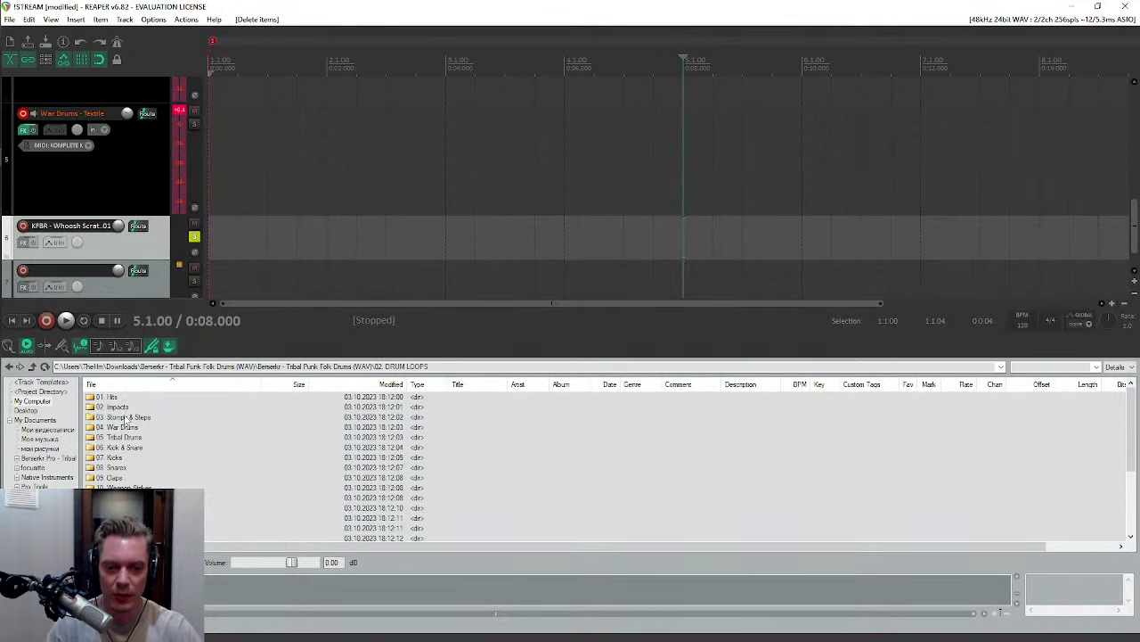
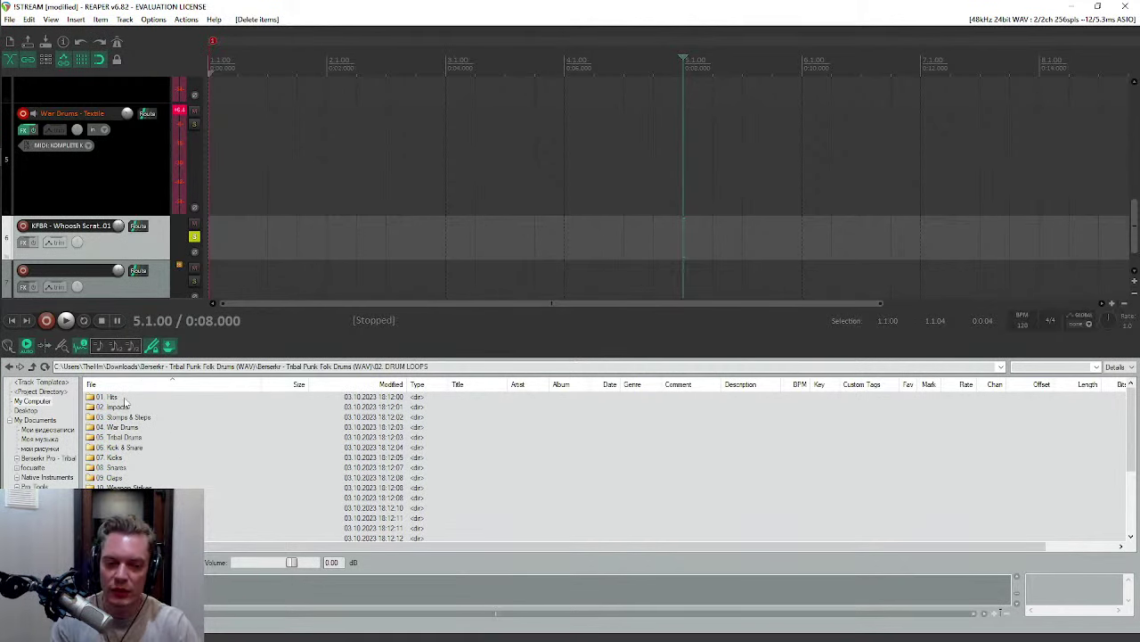
{"action": "double_click", "coordinate": [124, 400]}
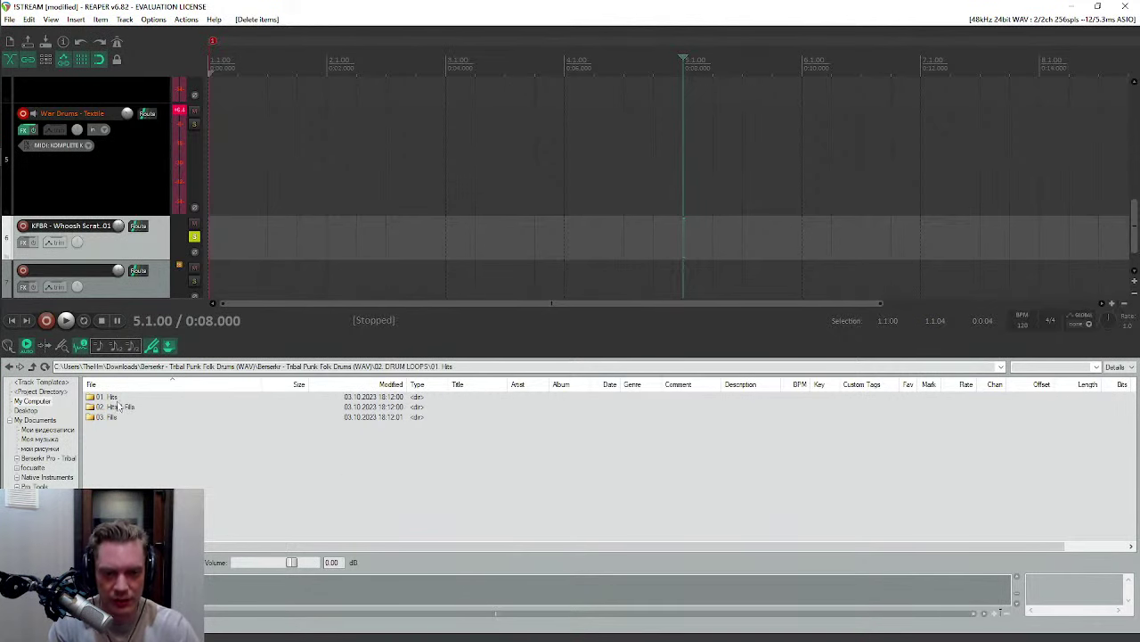
{"action": "double_click", "coordinate": [119, 397]}
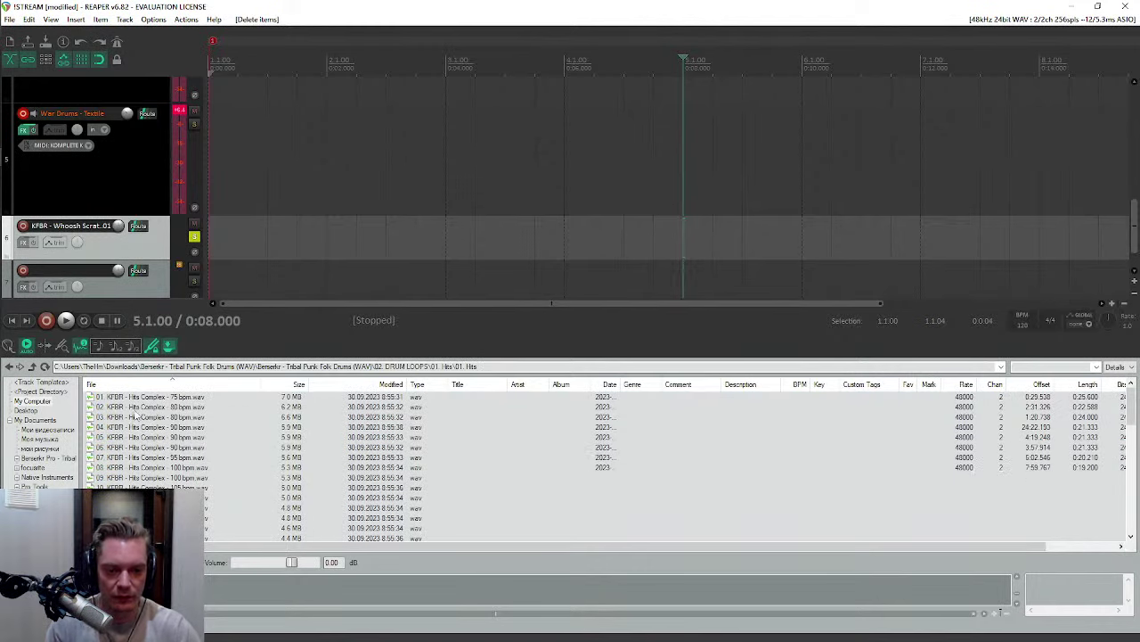
{"action": "left_click_drag", "start_coordinate": [118, 397], "coordinate": [256, 246]}
Step: Audition the Hits Complex loop from the project start, then jump playback ahead to bar 4
{"action": "left_click_drag", "start_coordinate": [231, 64], "coordinate": [211, 61]}
{"action": "key", "text": "space"}
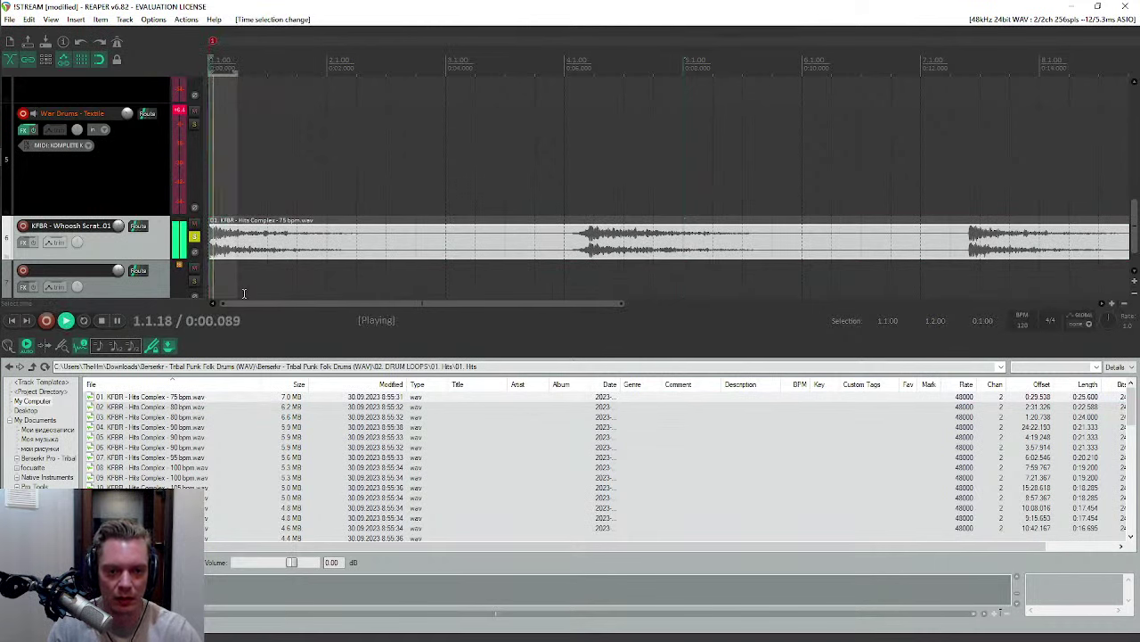
{"action": "left_click", "coordinate": [565, 69]}
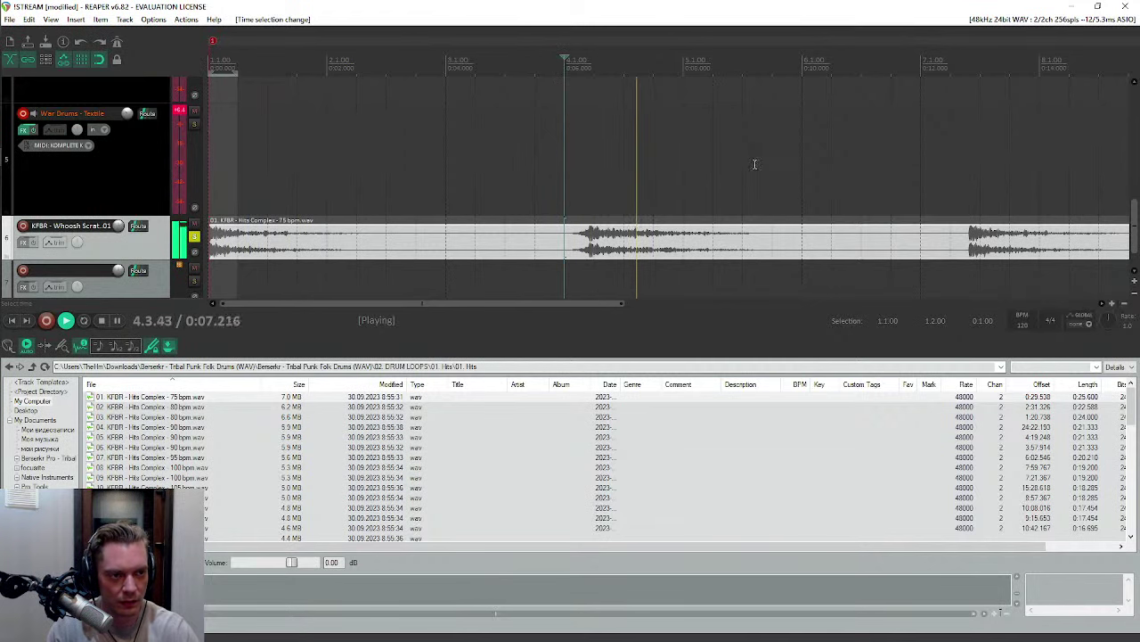
{"action": "scroll", "coordinate": [691, 156], "scroll_direction": "down", "scroll_amount": 4}
{"action": "scroll", "coordinate": [691, 156], "scroll_direction": "down", "scroll_amount": 2}
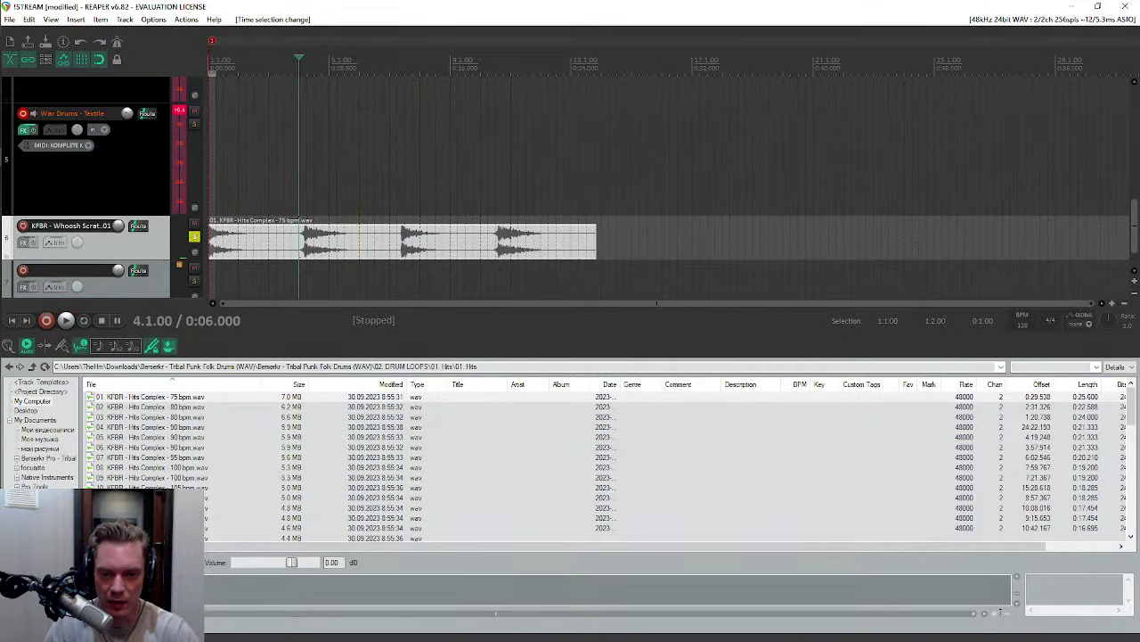
Step: Insert 01. Fills Complex - 80 bpm from the 03. Fills folder at the start of track 6 and audition it from 4.1.00
{"action": "left_click", "coordinate": [32, 367]}
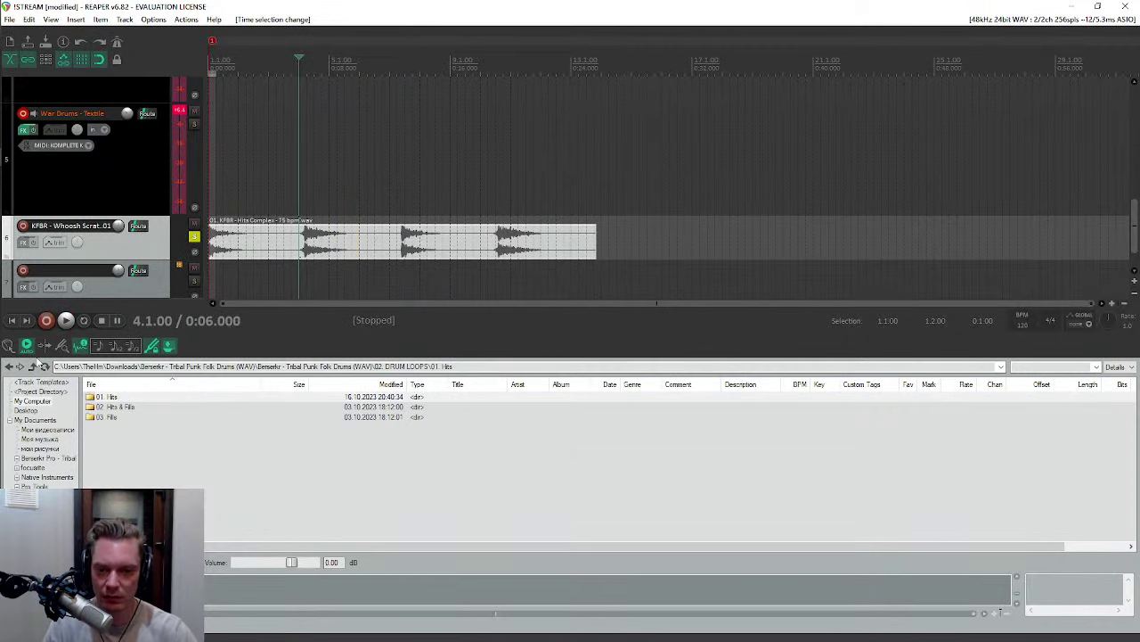
{"action": "double_click", "coordinate": [109, 417]}
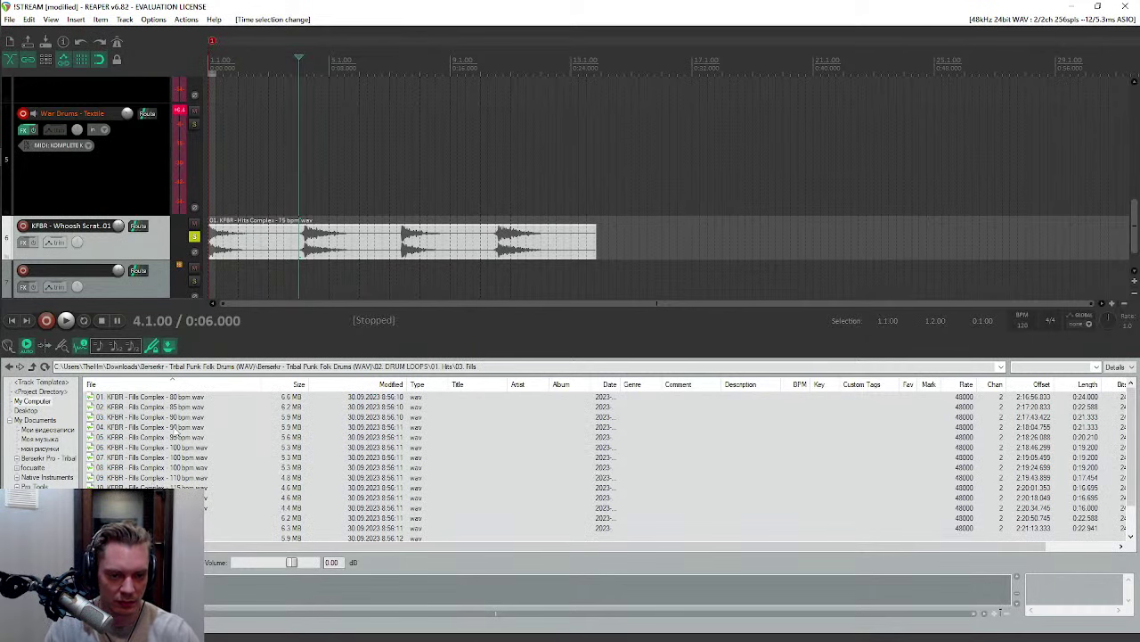
{"action": "left_click_drag", "start_coordinate": [117, 402], "coordinate": [213, 254]}
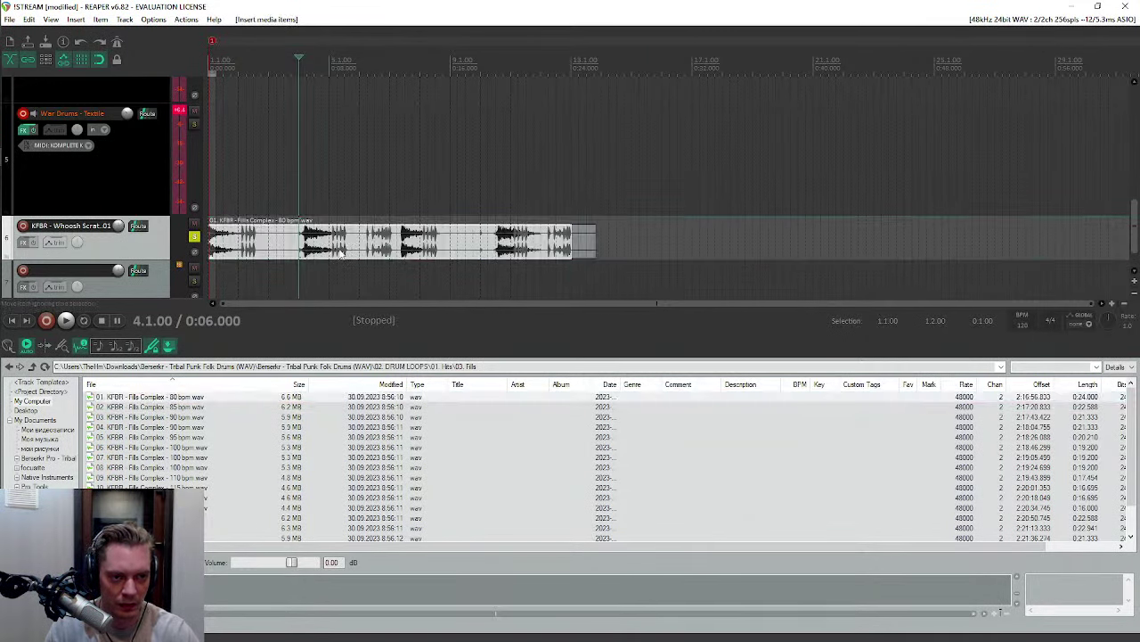
{"action": "key", "text": "space"}
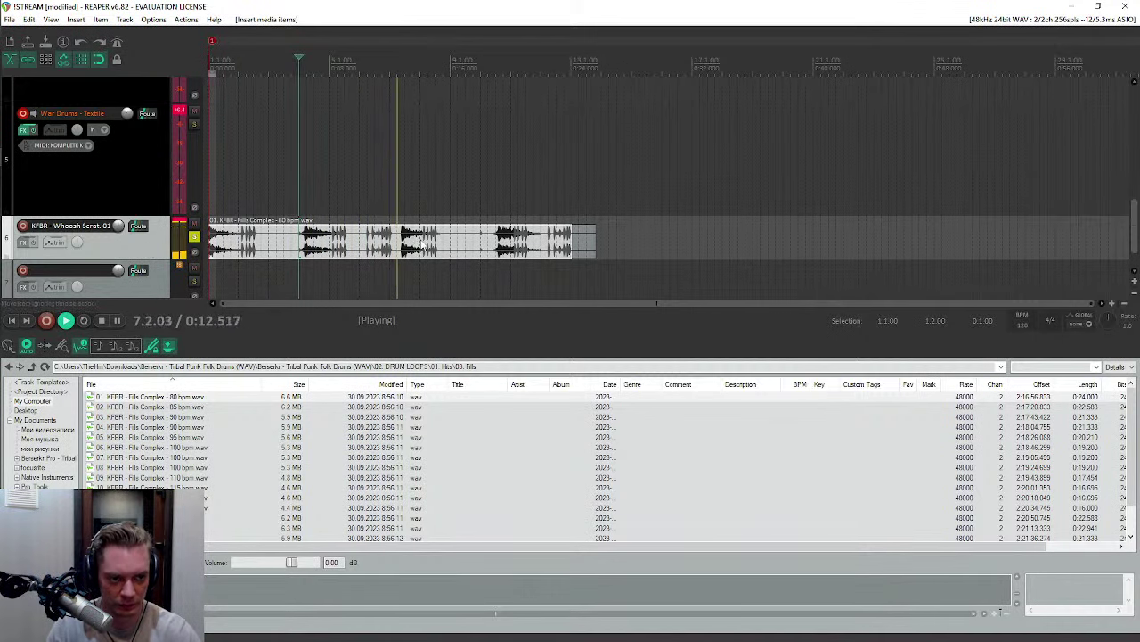
{"action": "key", "text": "space"}
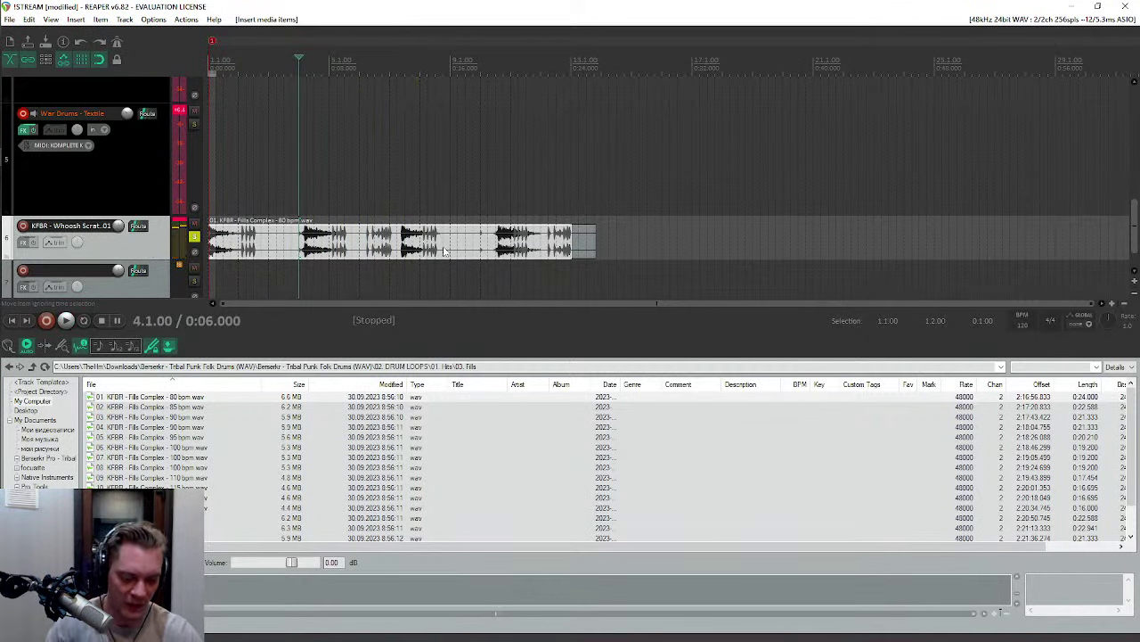
Step: Remove track 6 with its loops and insert 10. Fills Complex - 115 bpm at the start of the remaining empty track
{"action": "key", "text": "Delete"}
{"action": "left_click", "coordinate": [551, 360]}
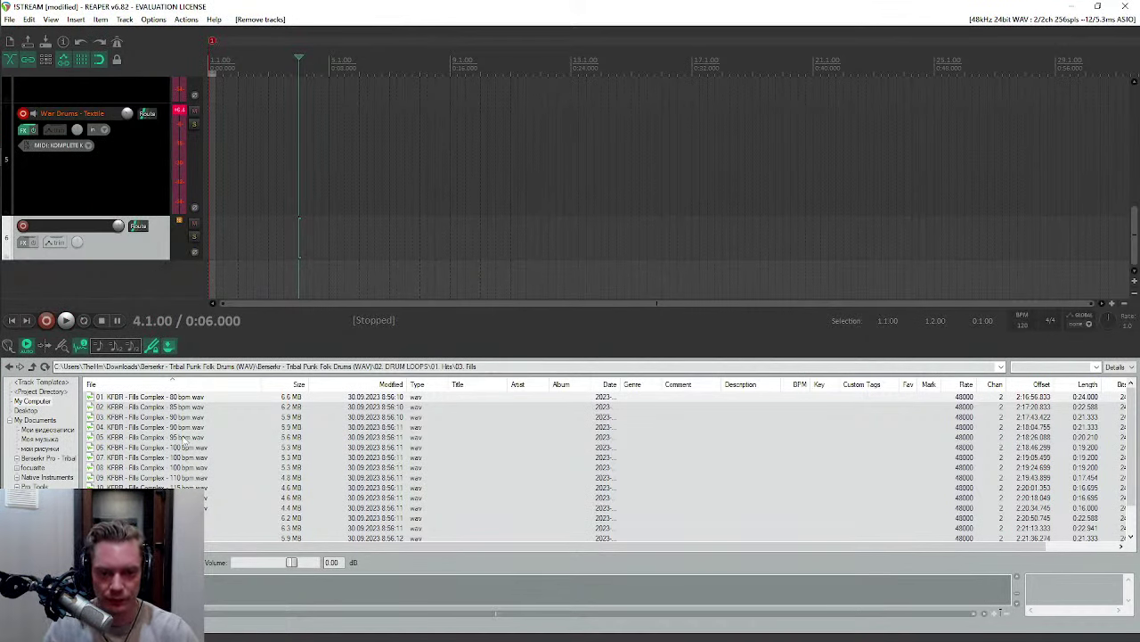
{"action": "left_click_drag", "start_coordinate": [178, 487], "coordinate": [210, 247]}
Step: Solo the Fills Complex track and audition its 115 bpm loop from 2.1.00 and 4.4.00
{"action": "key", "text": "space"}
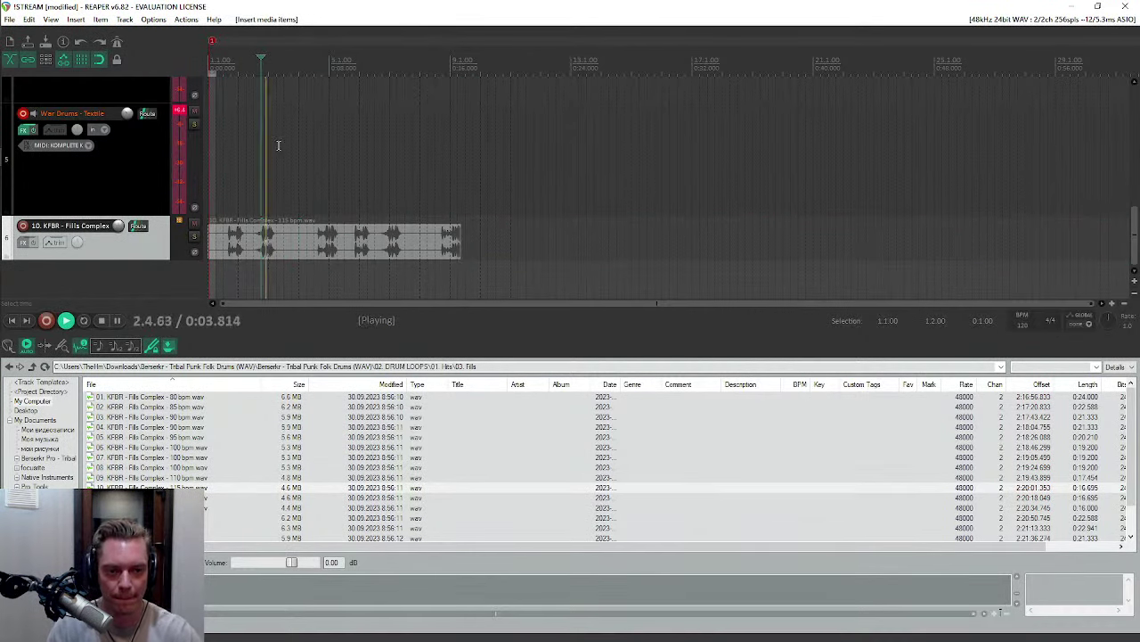
{"action": "key", "text": "space"}
{"action": "left_click", "coordinate": [195, 236]}
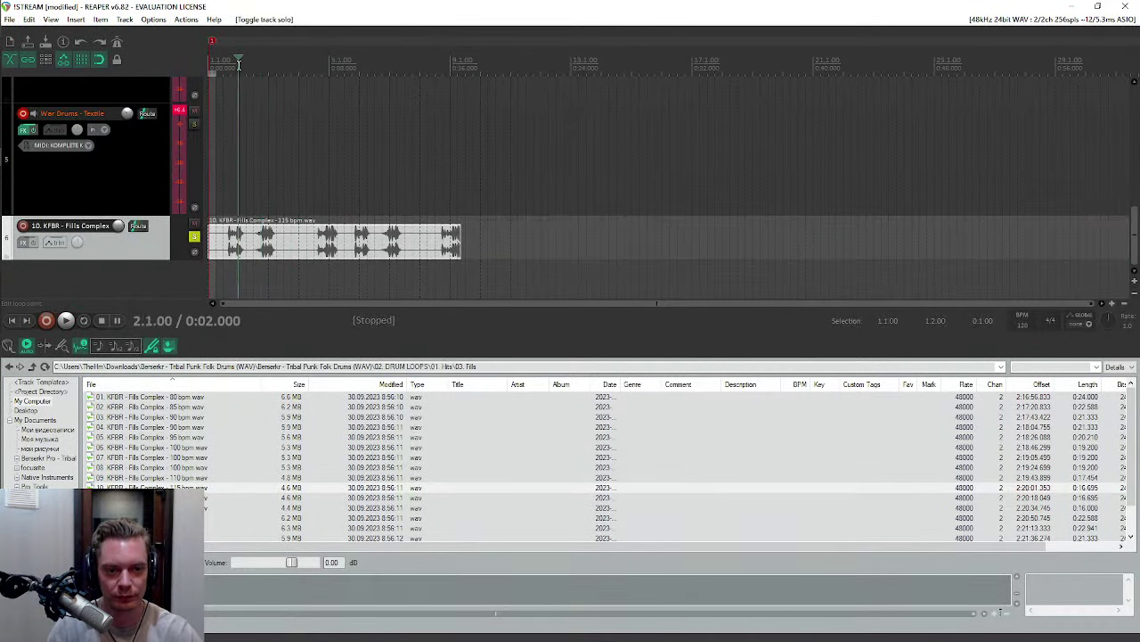
{"action": "key", "text": "space"}
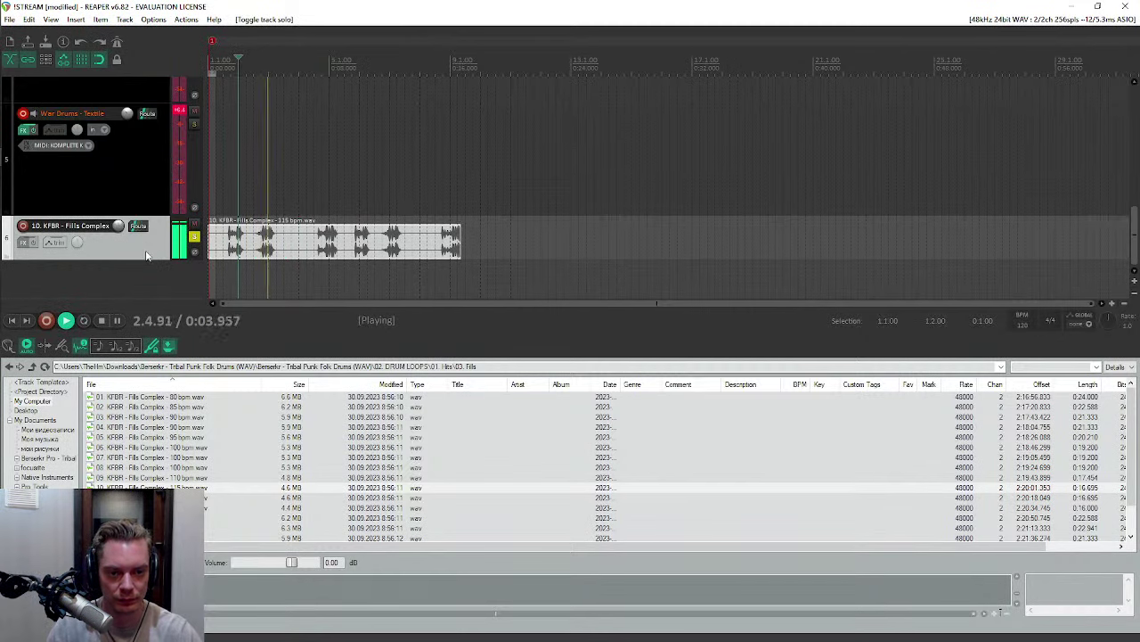
{"action": "left_click", "coordinate": [320, 68]}
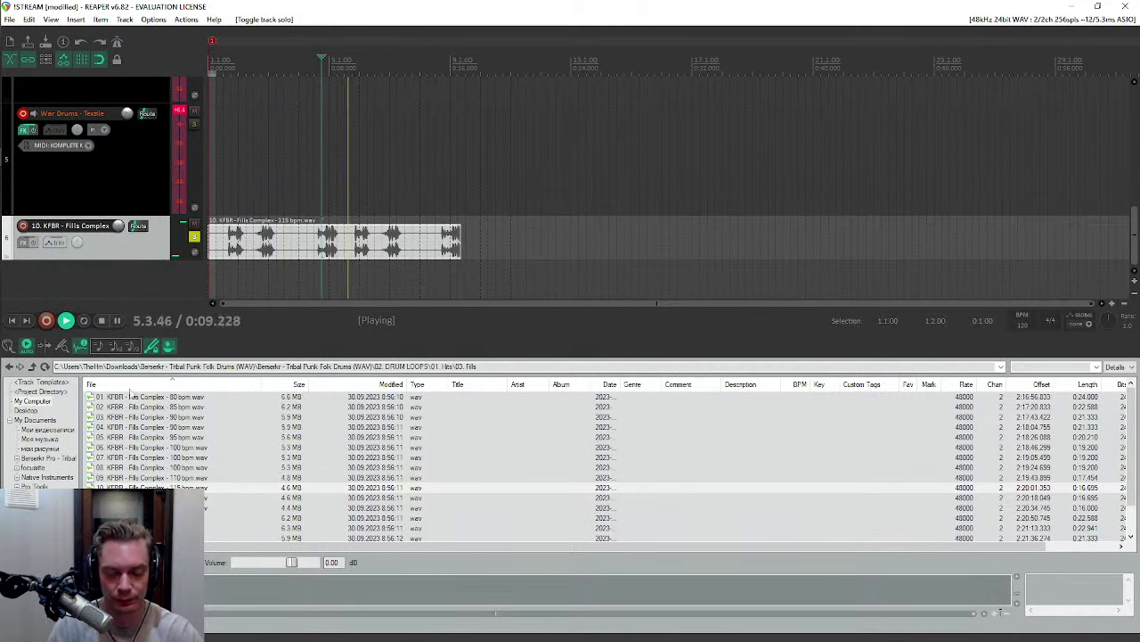
{"action": "key", "text": "space"}
Step: Insert 05. Fills Complex - 95 bpm after the 115 bpm loop, leaving a gap, and audition its first two fills
{"action": "left_click_drag", "start_coordinate": [124, 438], "coordinate": [490, 242]}
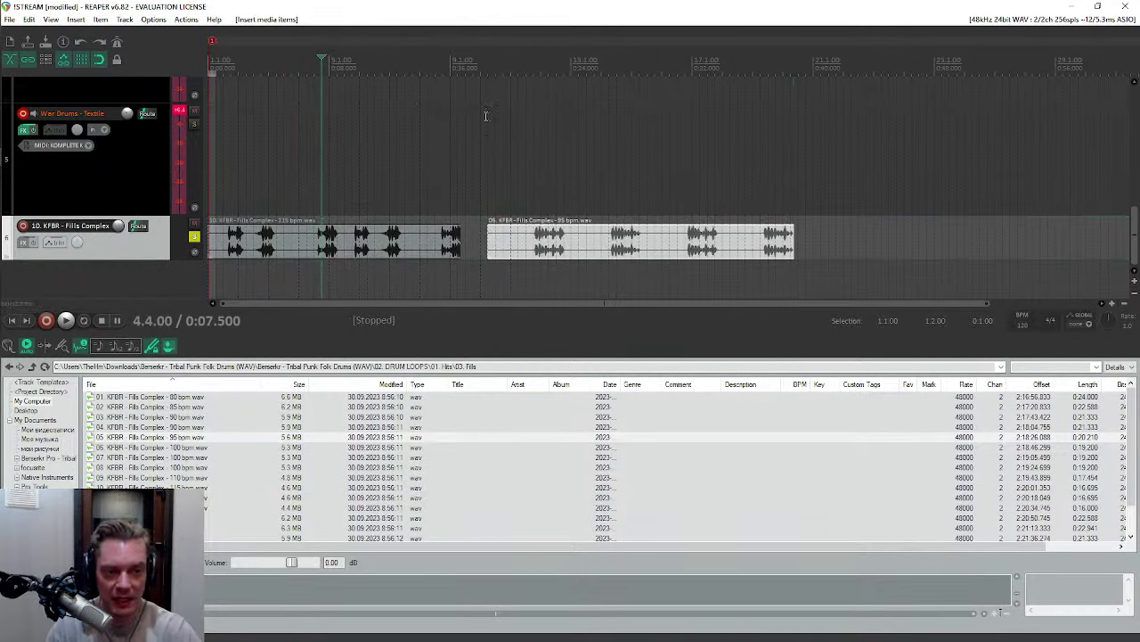
{"action": "left_click", "coordinate": [527, 65]}
{"action": "key", "text": "space"}
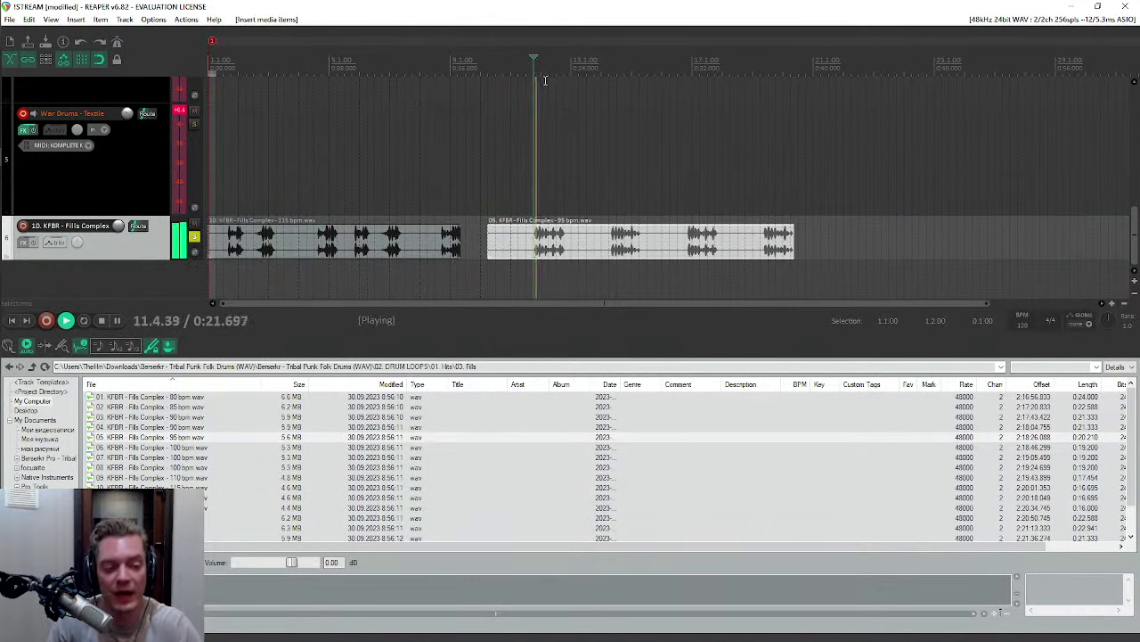
{"action": "left_click", "coordinate": [603, 66]}
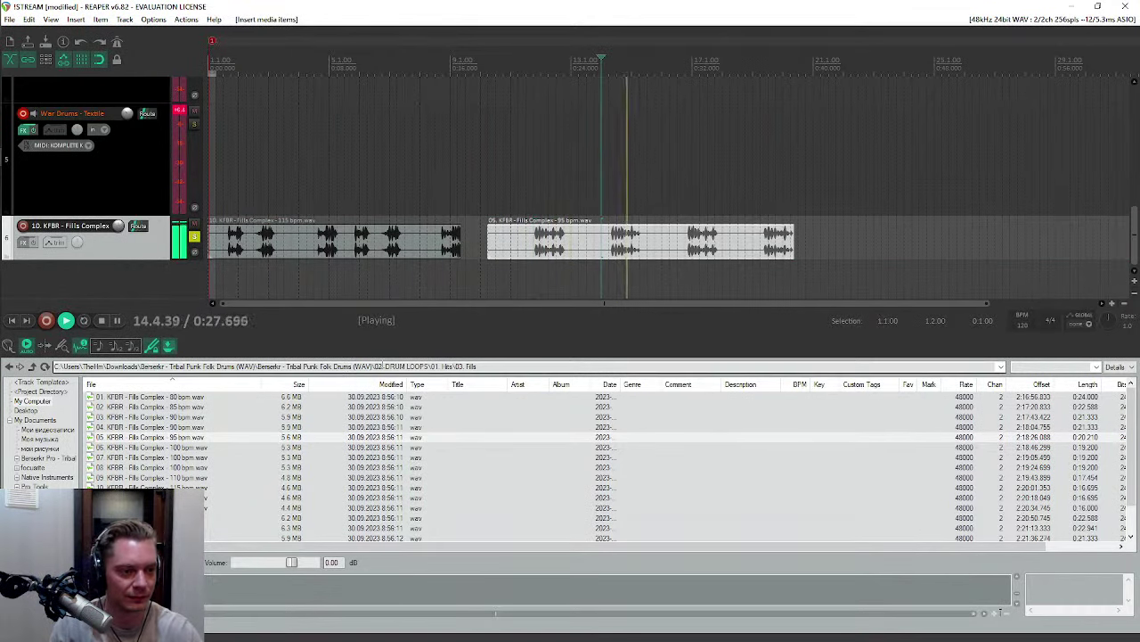
{"action": "key", "text": "space"}
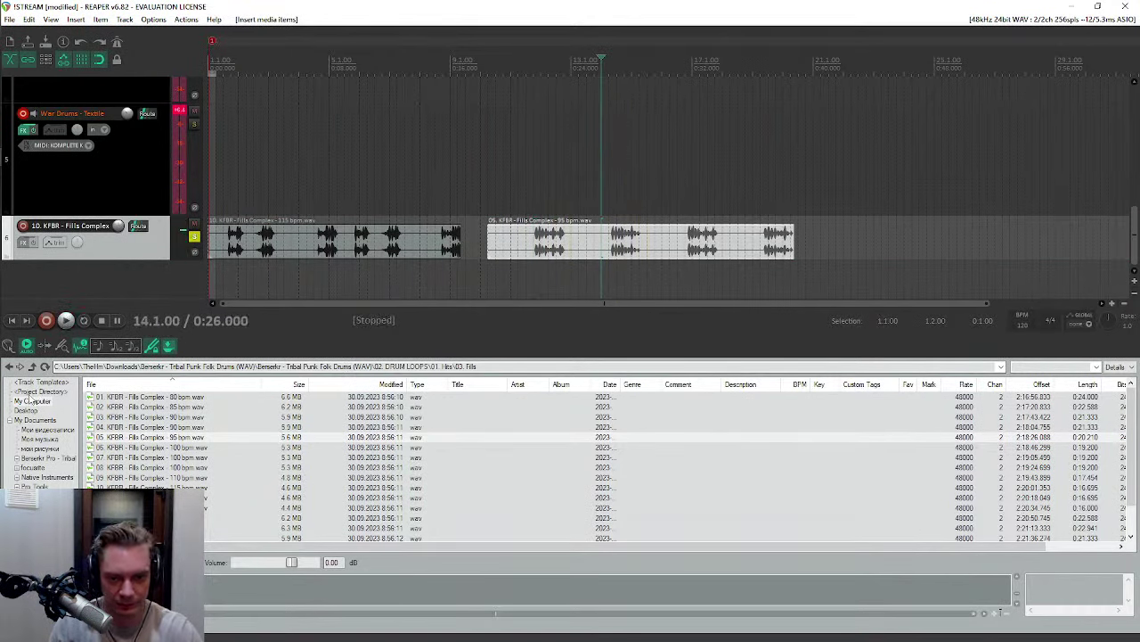
Step: Go up to the 02. DRUM LOOPS folder and delete both Fills Complex items from track 6
{"action": "left_click", "coordinate": [32, 367]}
{"action": "left_click", "coordinate": [31, 367]}
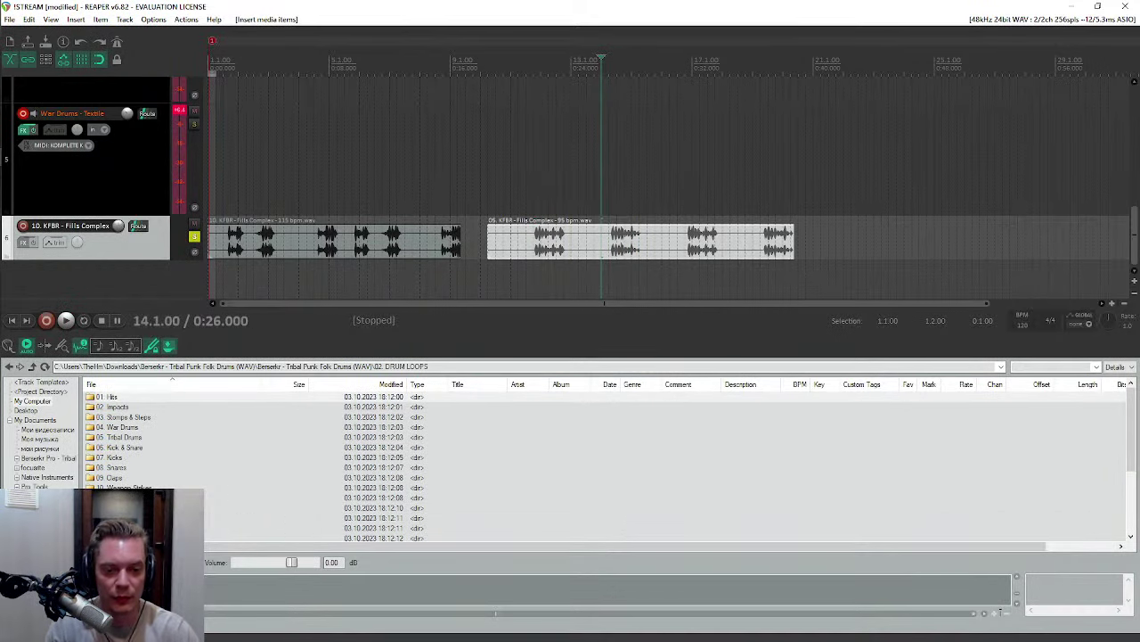
{"action": "left_click", "coordinate": [267, 244], "text": "ctrl"}
{"action": "key", "text": "Delete"}
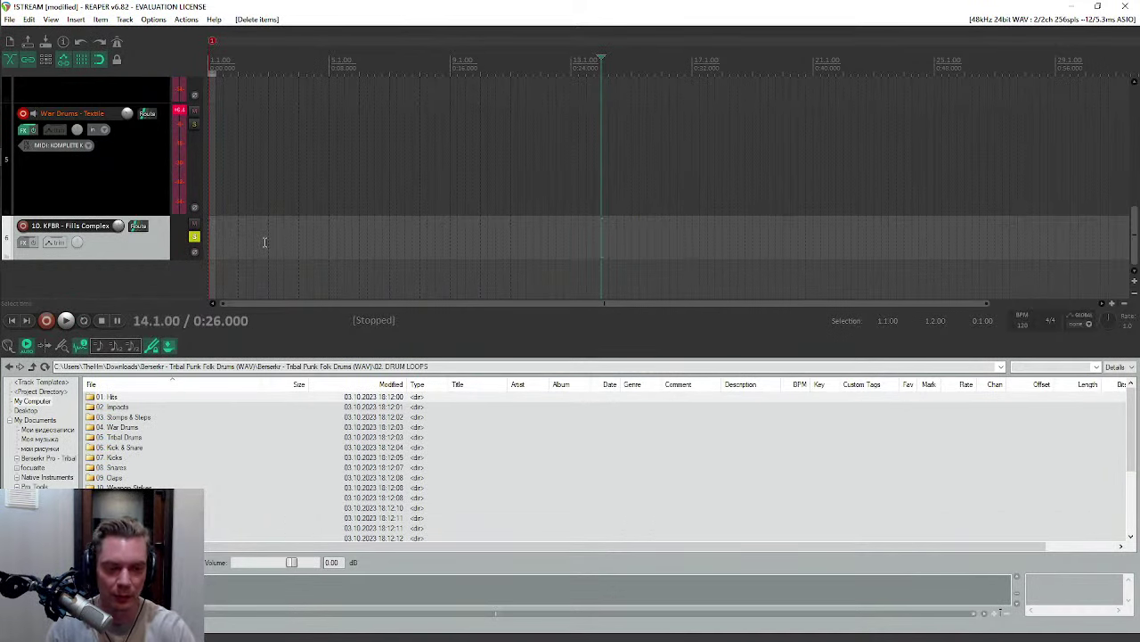
Step: Insert 06. Weapon Strikes Complex - 80 bpm from the 10. Weapon Strikes folder on track 6 and audition its successive strikes
{"action": "scroll", "coordinate": [268, 463], "scroll_direction": "down", "scroll_amount": 1}
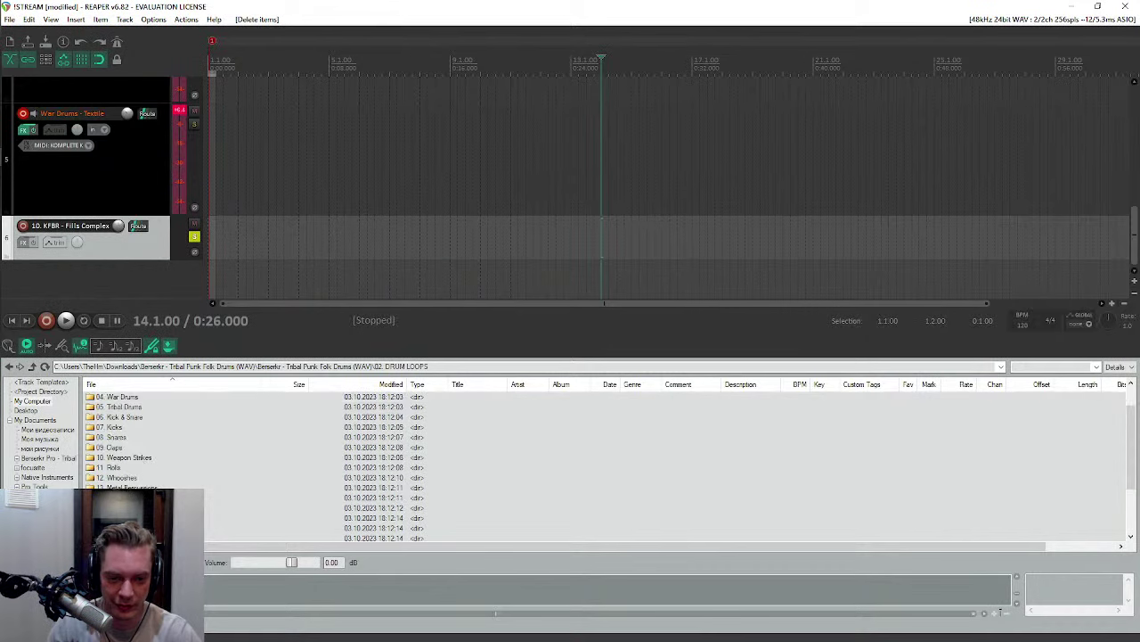
{"action": "double_click", "coordinate": [122, 458]}
{"action": "left_click_drag", "start_coordinate": [160, 446], "coordinate": [227, 245]}
{"action": "left_click", "coordinate": [305, 64]}
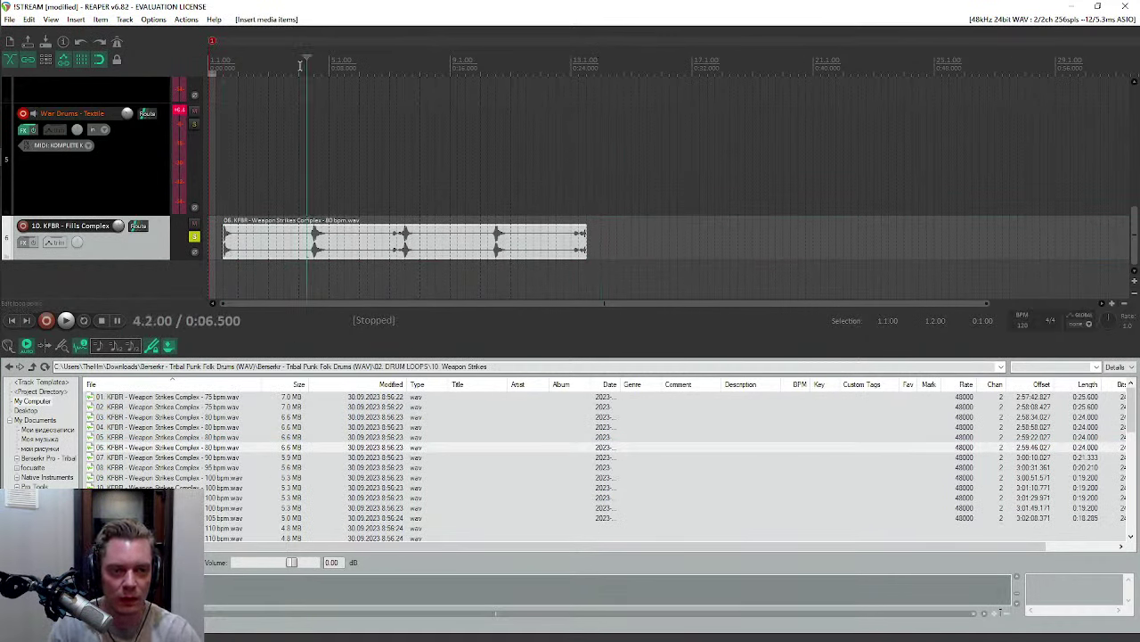
{"action": "left_click", "coordinate": [398, 66]}
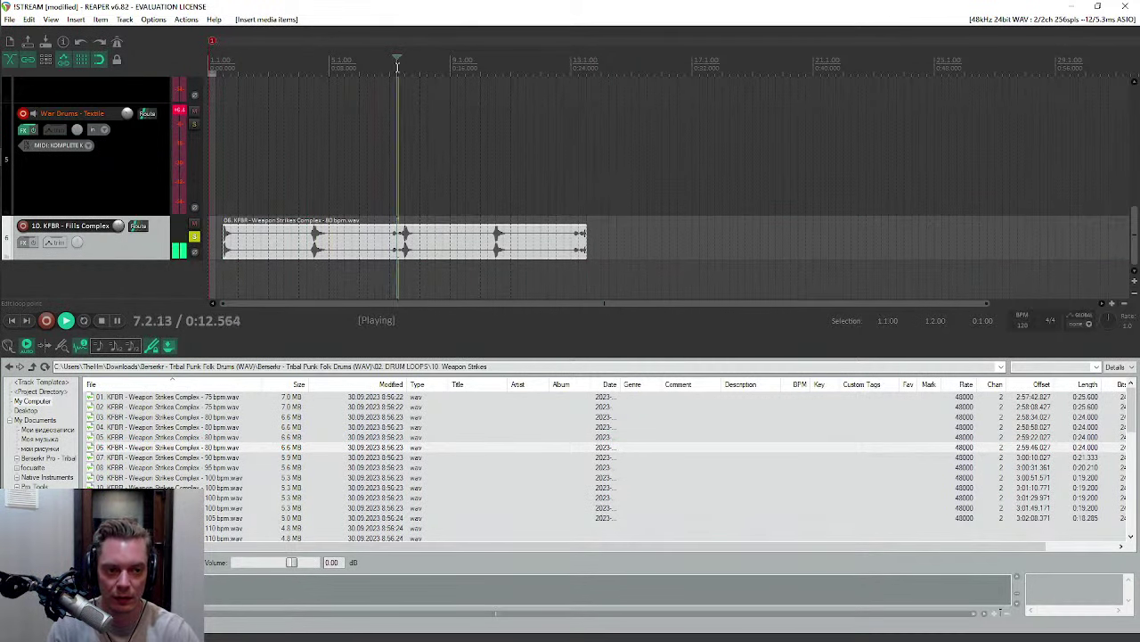
{"action": "left_click", "coordinate": [481, 64]}
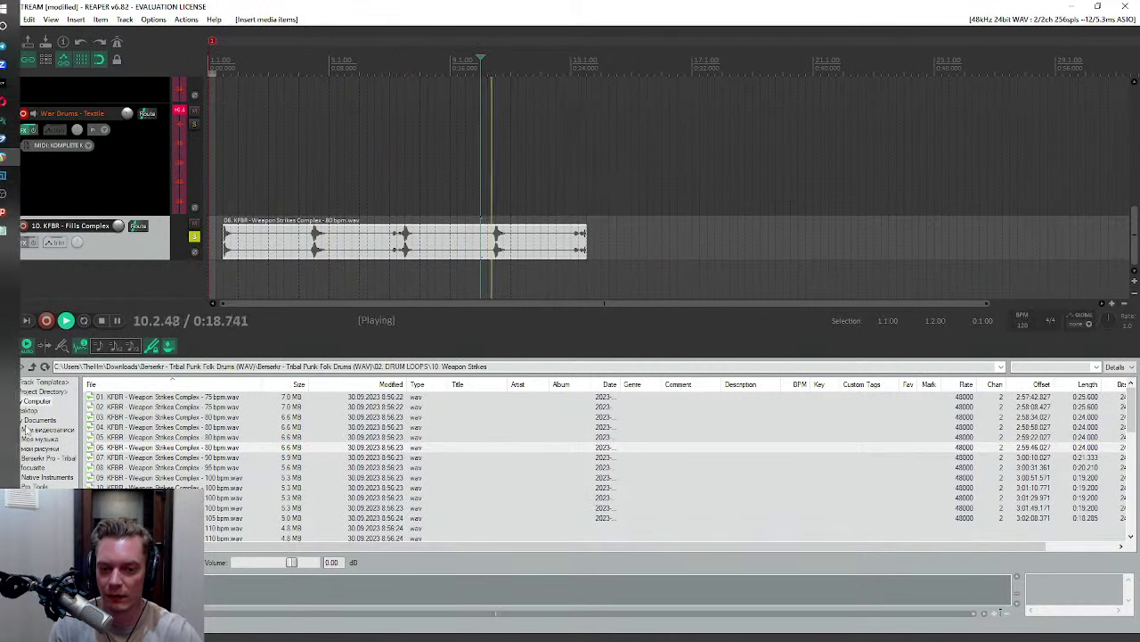
Step: Open the 17. Elemental Percussions folder and insert 07. Elemental Percussion - 75 bpm on track 6 after the Weapon Strikes item, leaving a gap
{"action": "left_click", "coordinate": [32, 367]}
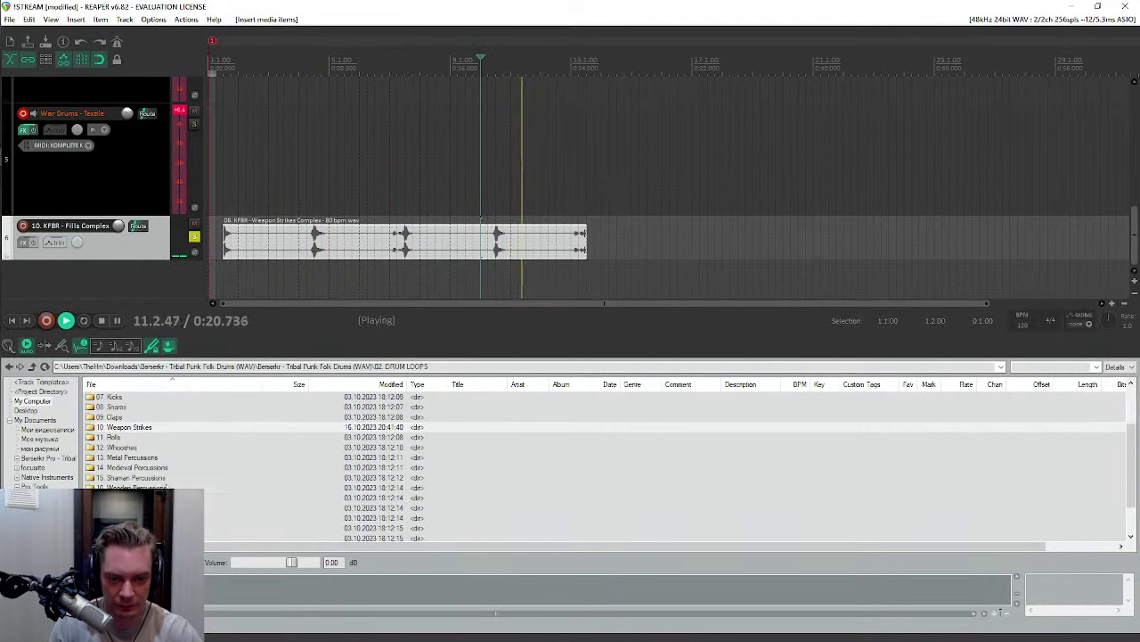
{"action": "scroll", "coordinate": [223, 499], "scroll_direction": "down", "scroll_amount": 1}
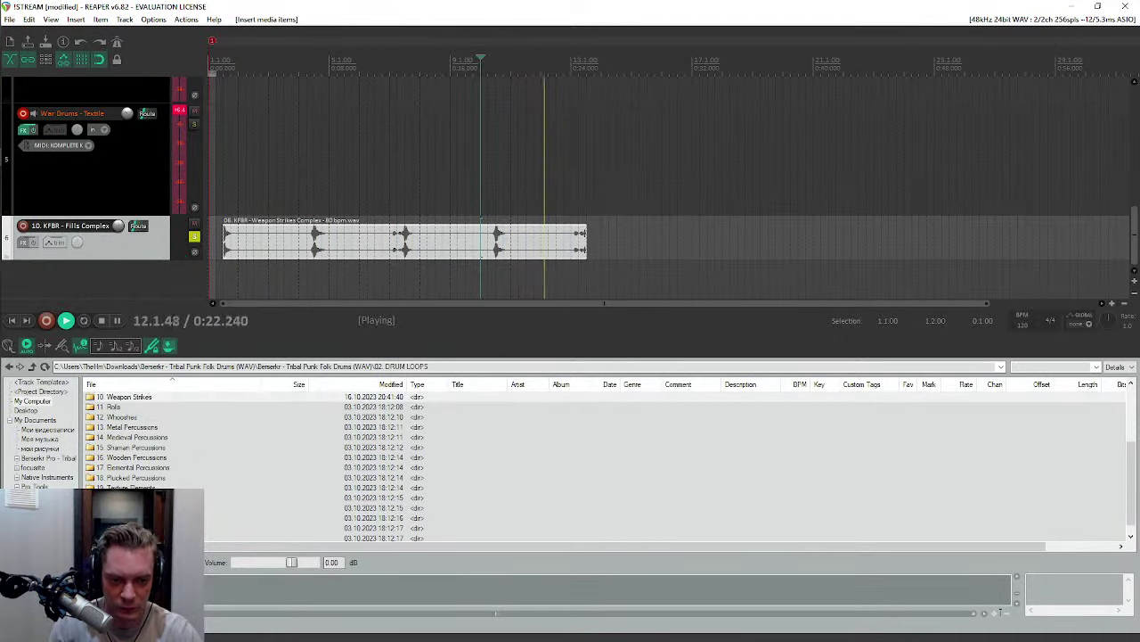
{"action": "left_click", "coordinate": [124, 468]}
{"action": "double_click", "coordinate": [125, 469]}
{"action": "left_click_drag", "start_coordinate": [133, 457], "coordinate": [677, 239]}
Step: Audition the Elemental Percussion loop from just before its start and delete the Weapon Strikes item from track 6
{"action": "left_click", "coordinate": [639, 78]}
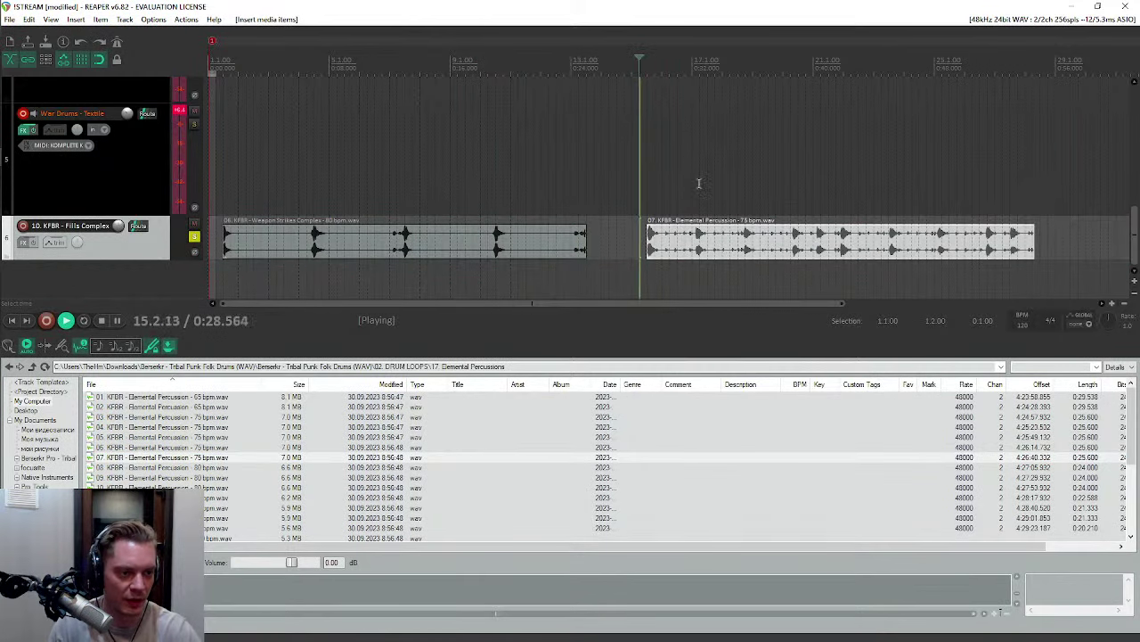
{"action": "left_click", "coordinate": [452, 233]}
{"action": "key", "text": "Delete"}
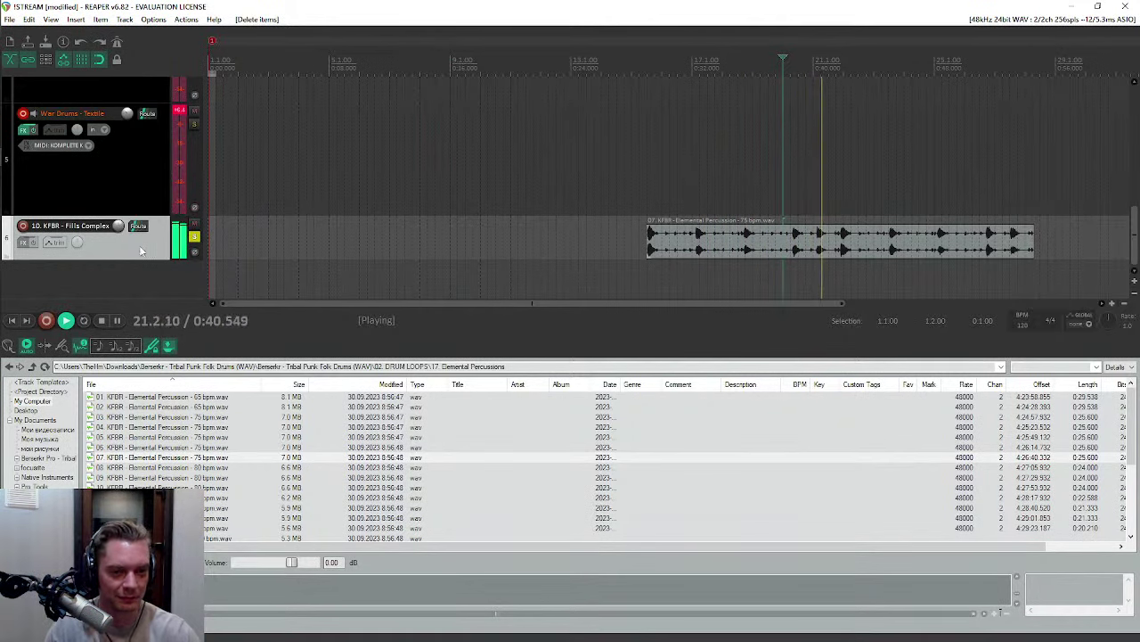
{"action": "key", "text": "space"}
Step: Open 04. Growls Exhale Long in 23. Breaths & Growls and insert loop 03 at 100 bpm on track 6, ahead of the Elemental Percussion item
{"action": "left_click", "coordinate": [34, 367]}
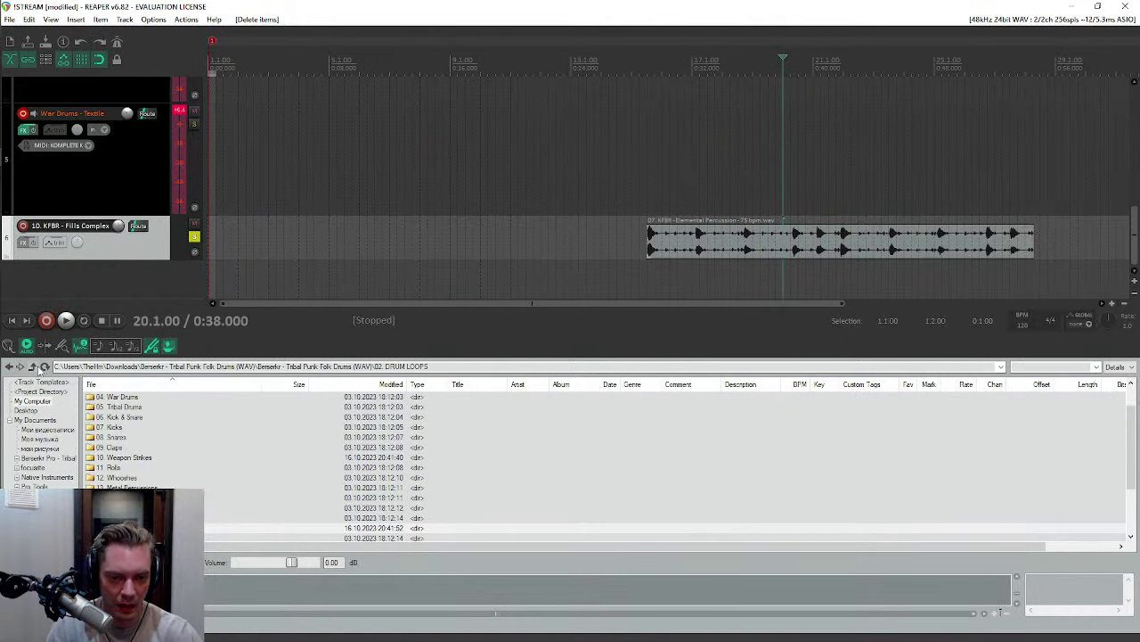
{"action": "scroll", "coordinate": [175, 482], "scroll_direction": "down", "scroll_amount": 3}
{"action": "double_click", "coordinate": [134, 518]}
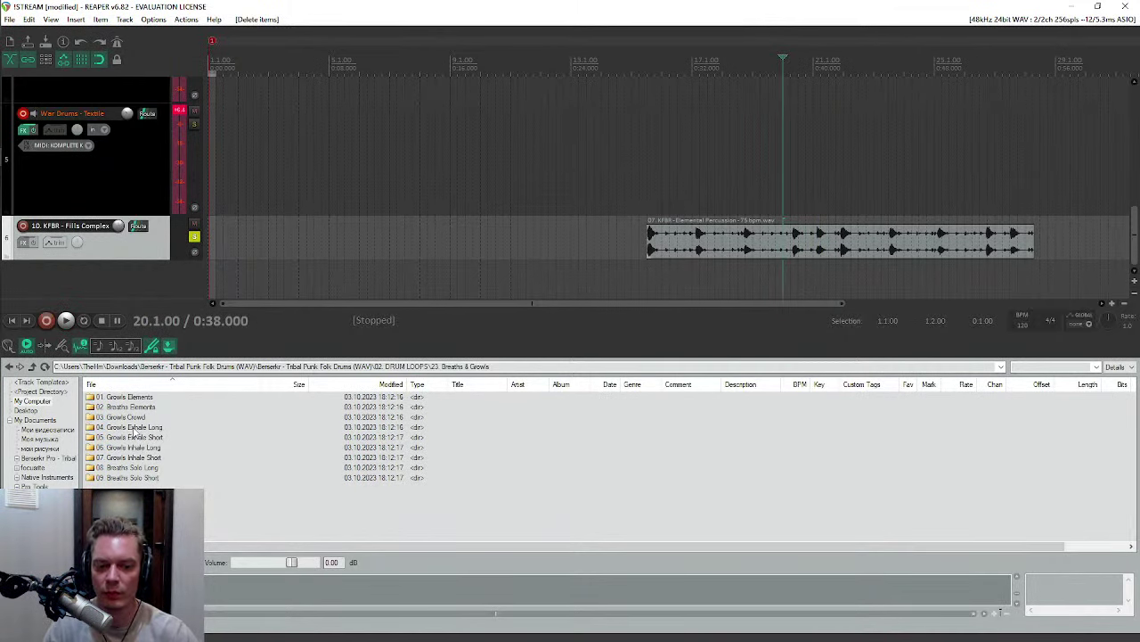
{"action": "double_click", "coordinate": [132, 429]}
{"action": "left_click_drag", "start_coordinate": [105, 416], "coordinate": [285, 243]}
Step: Audition the Growls Exhale Long loop from 3.2.00 and delete the Elemental Percussion item from track 6
{"action": "key", "text": "space"}
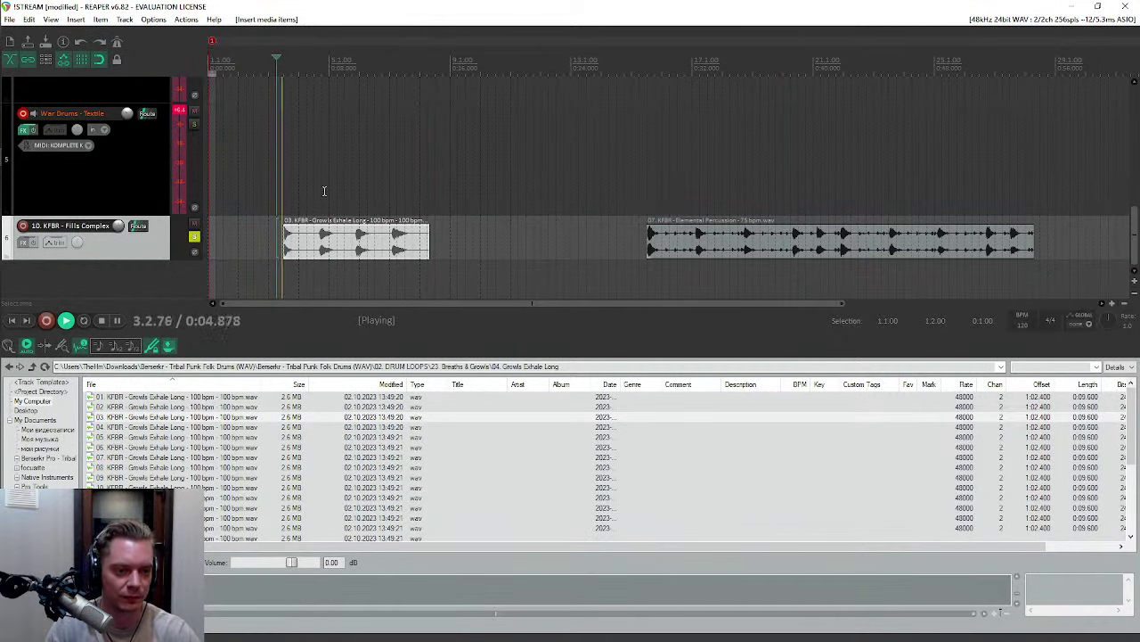
{"action": "left_click", "coordinate": [715, 236]}
{"action": "key", "text": "Delete"}
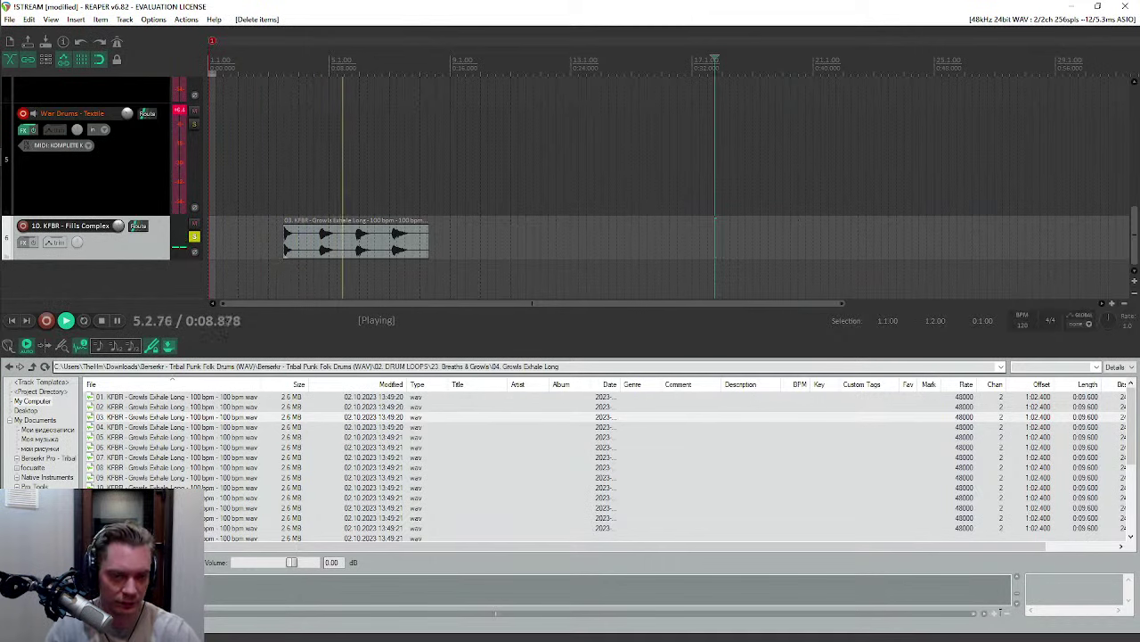
Step: Go back up to the top of the WAV library and delete the Growls Exhale Long item from track 6
{"action": "left_click", "coordinate": [32, 366]}
{"action": "left_click", "coordinate": [32, 367]}
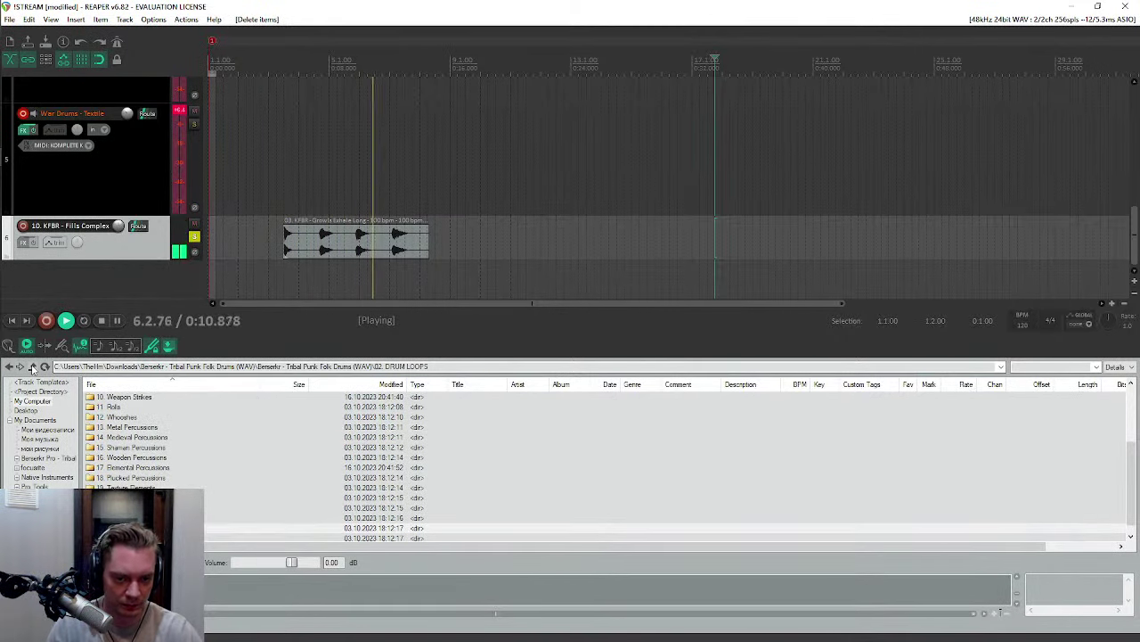
{"action": "left_click", "coordinate": [32, 366]}
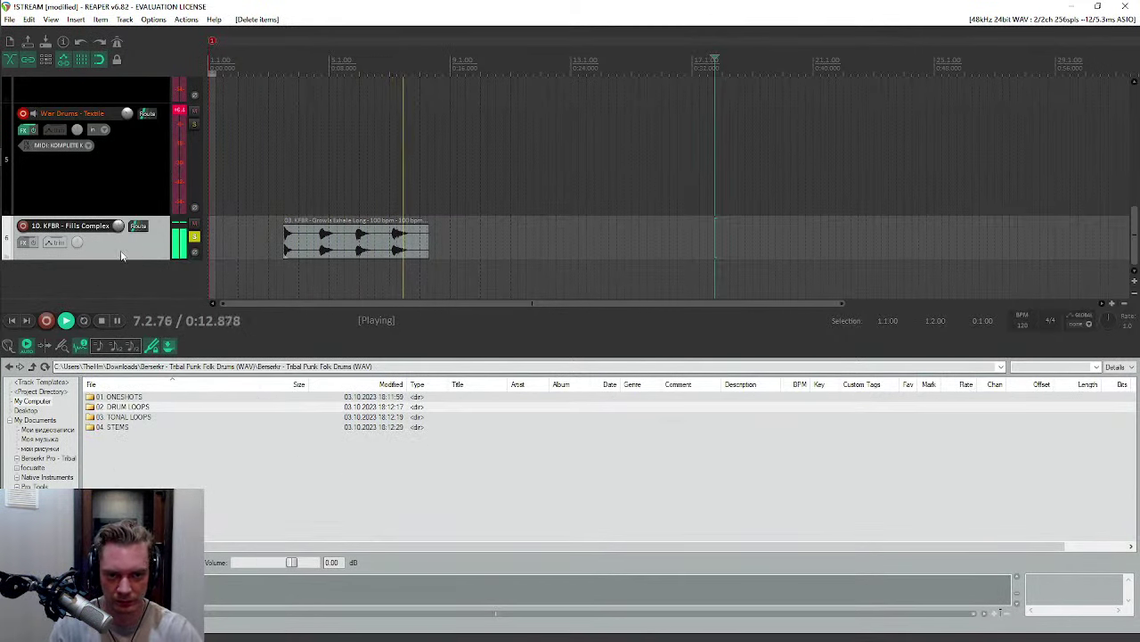
{"action": "left_click", "coordinate": [32, 367]}
{"action": "left_click", "coordinate": [312, 248]}
{"action": "key", "text": "space"}
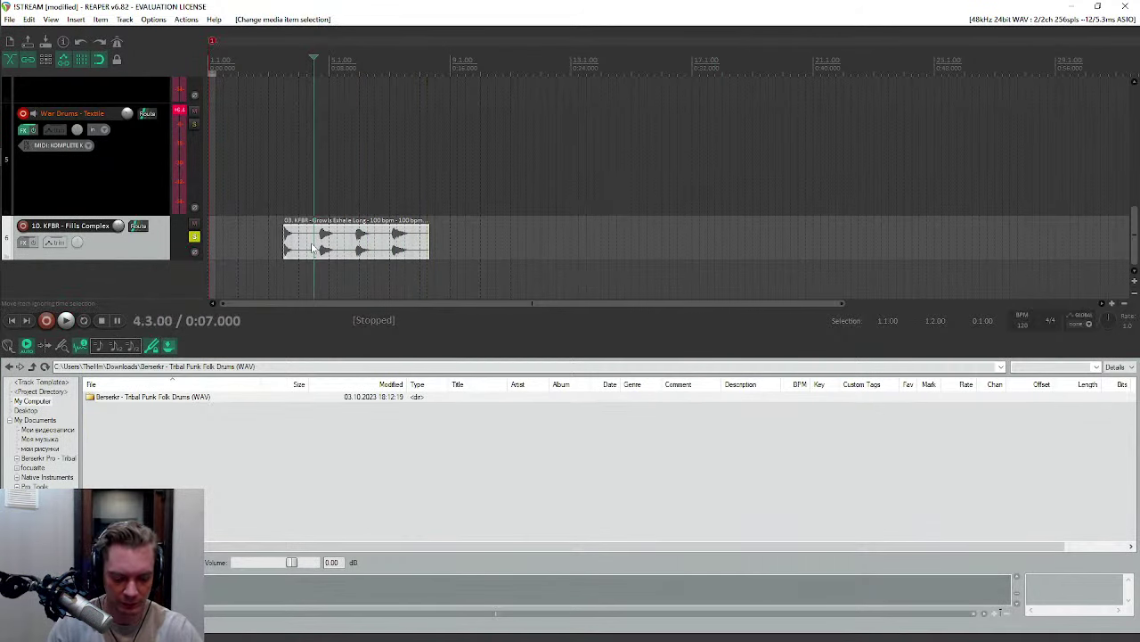
{"action": "key", "text": "Delete"}
Step: Open 01. Basses & Pulses in 03. TONAL LOOPS and insert 02. Bass Distorted - 75 bpm - D on track 6 at 3.1.00
{"action": "left_click", "coordinate": [32, 366]}
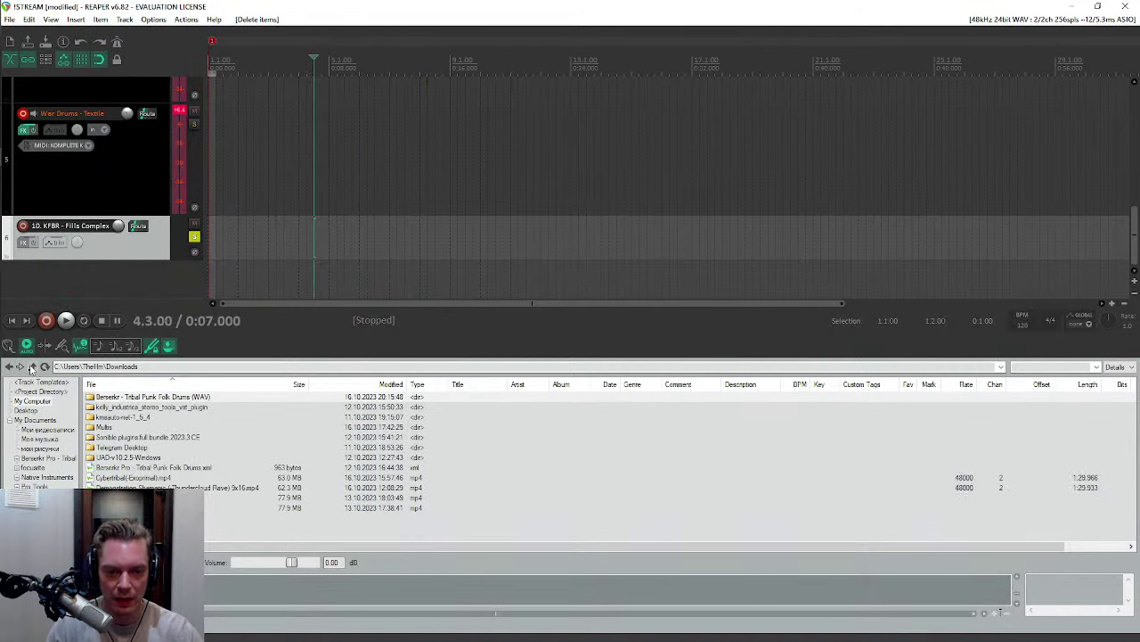
{"action": "double_click", "coordinate": [150, 403]}
{"action": "double_click", "coordinate": [148, 399]}
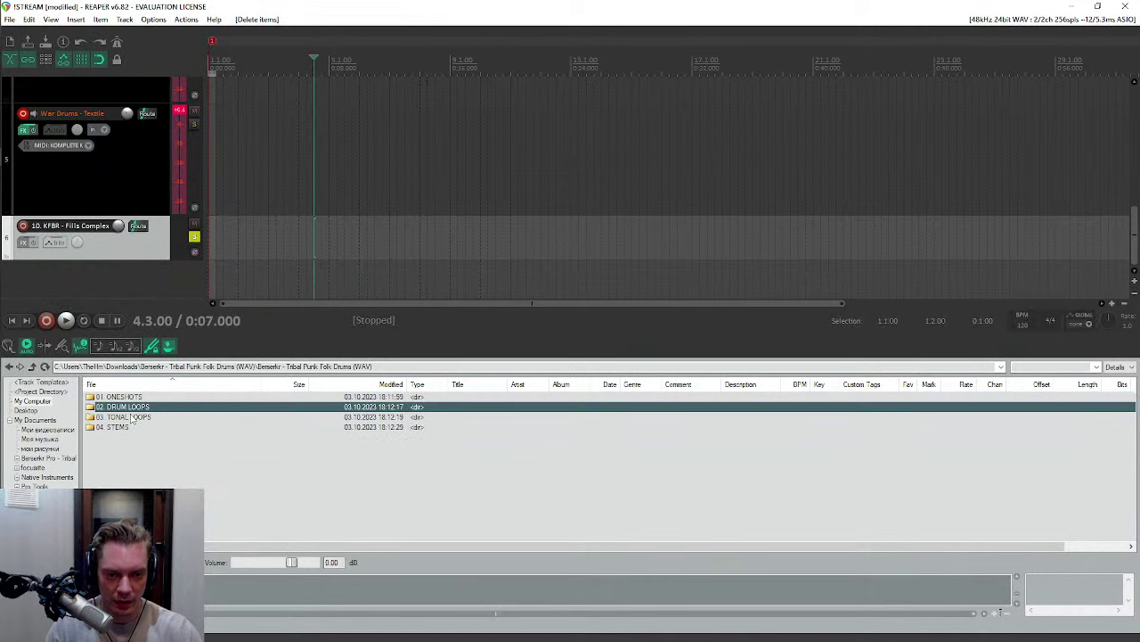
{"action": "double_click", "coordinate": [131, 417]}
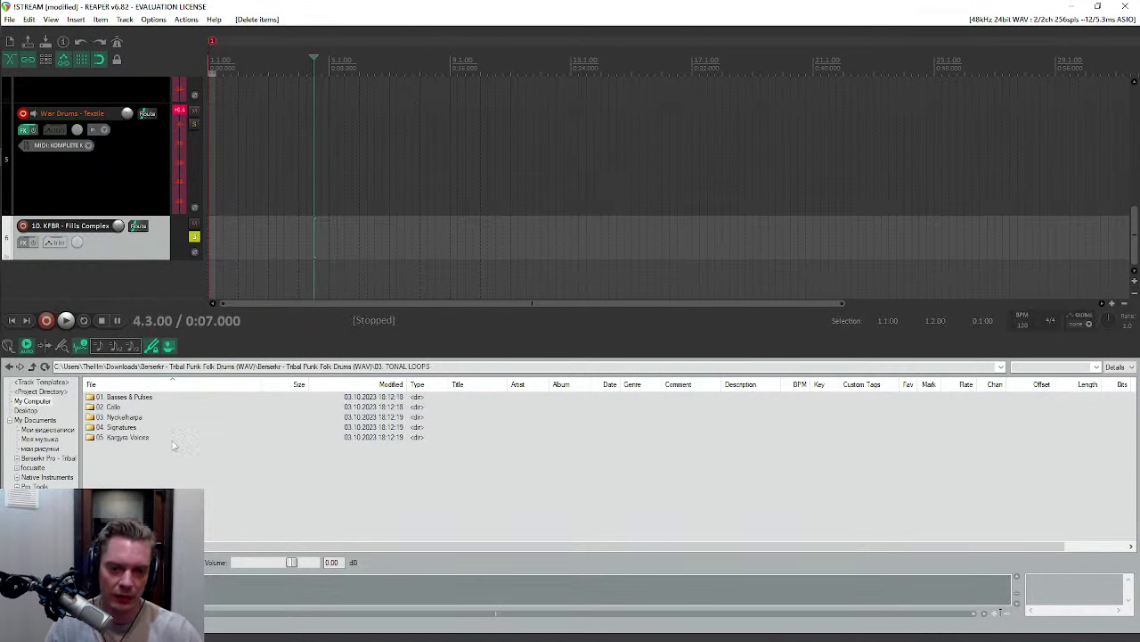
{"action": "double_click", "coordinate": [150, 399]}
{"action": "left_click", "coordinate": [129, 408]}
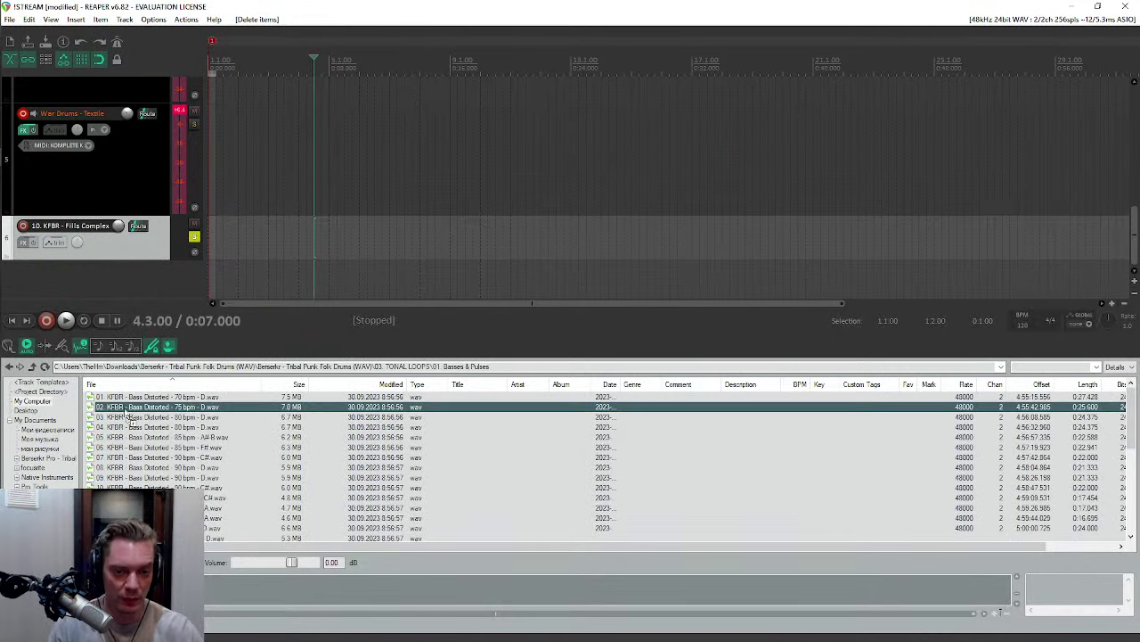
{"action": "left_click_drag", "start_coordinate": [129, 412], "coordinate": [270, 239]}
Step: Audition the 75 bpm Bass Distorted loop from 3.1.00 and again from 6.1.00
{"action": "left_click", "coordinate": [265, 68]}
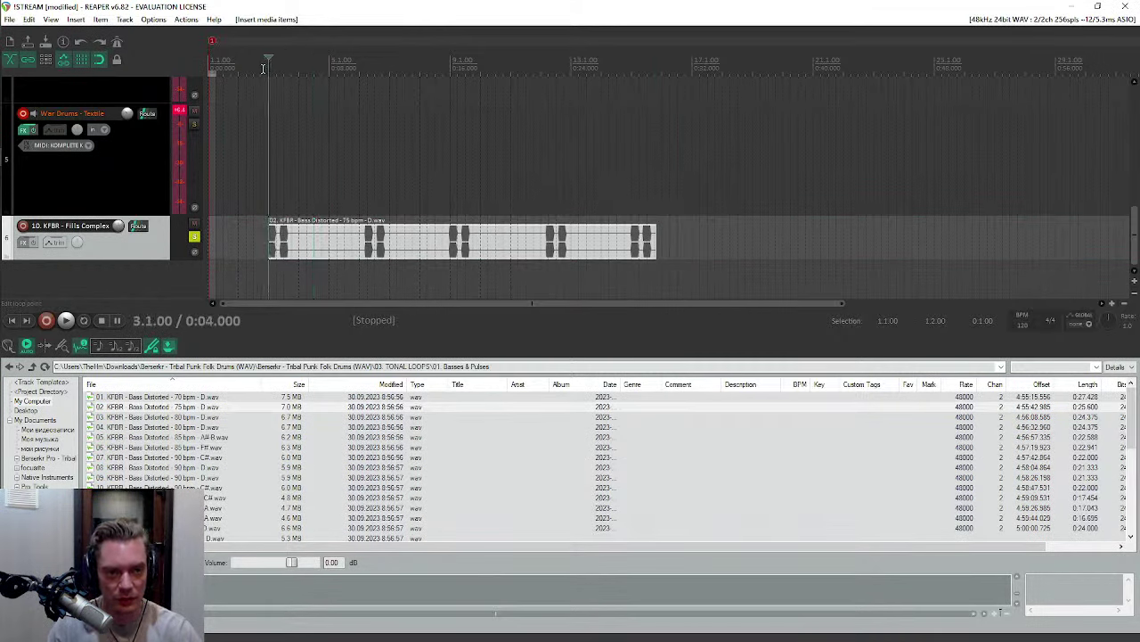
{"action": "key", "text": "space"}
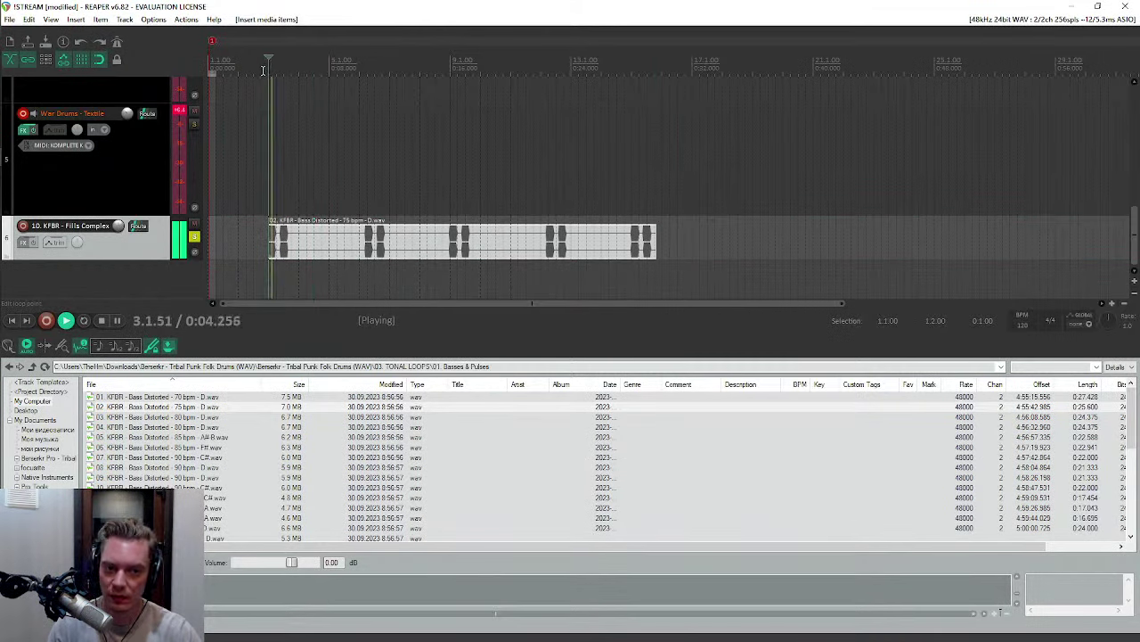
{"action": "left_click", "coordinate": [360, 69]}
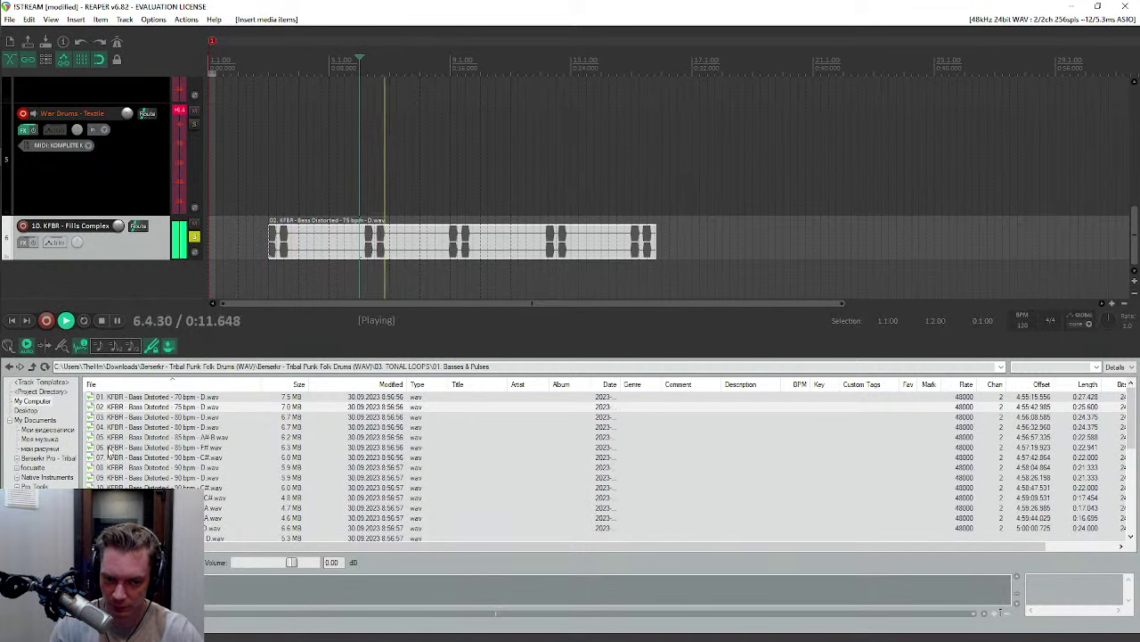
{"action": "key", "text": "space"}
Step: Insert the 05. Bass Distorted loop at 85 bpm on track 6 after the 75 bpm item, leaving a gap, and audition it
{"action": "left_click_drag", "start_coordinate": [133, 437], "coordinate": [749, 255]}
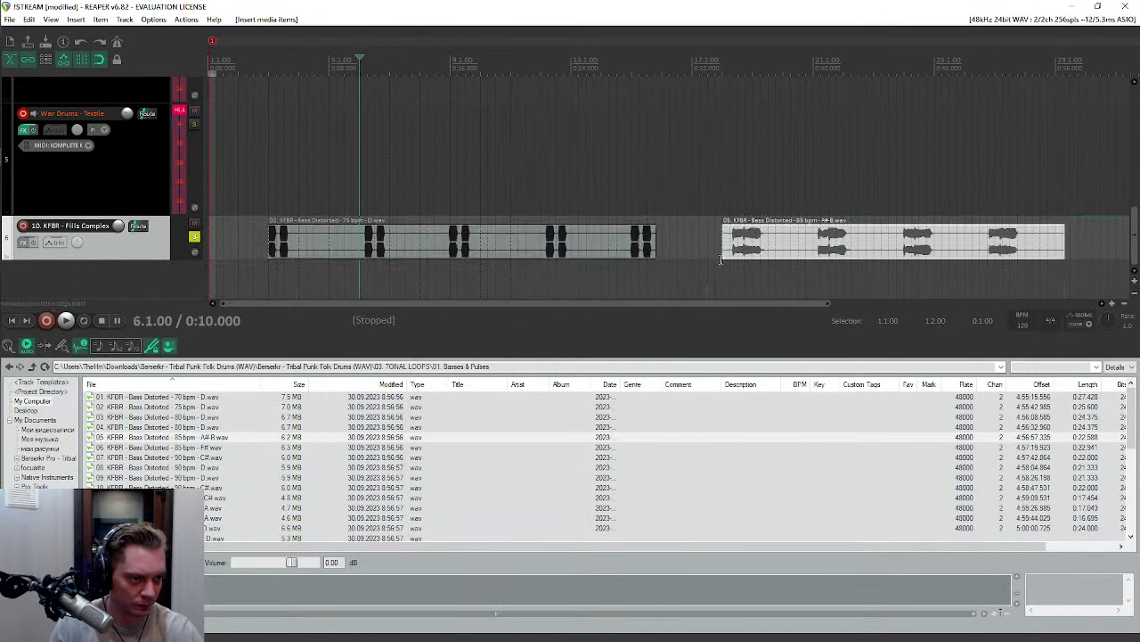
{"action": "left_click", "coordinate": [723, 64]}
{"action": "key", "text": "space"}
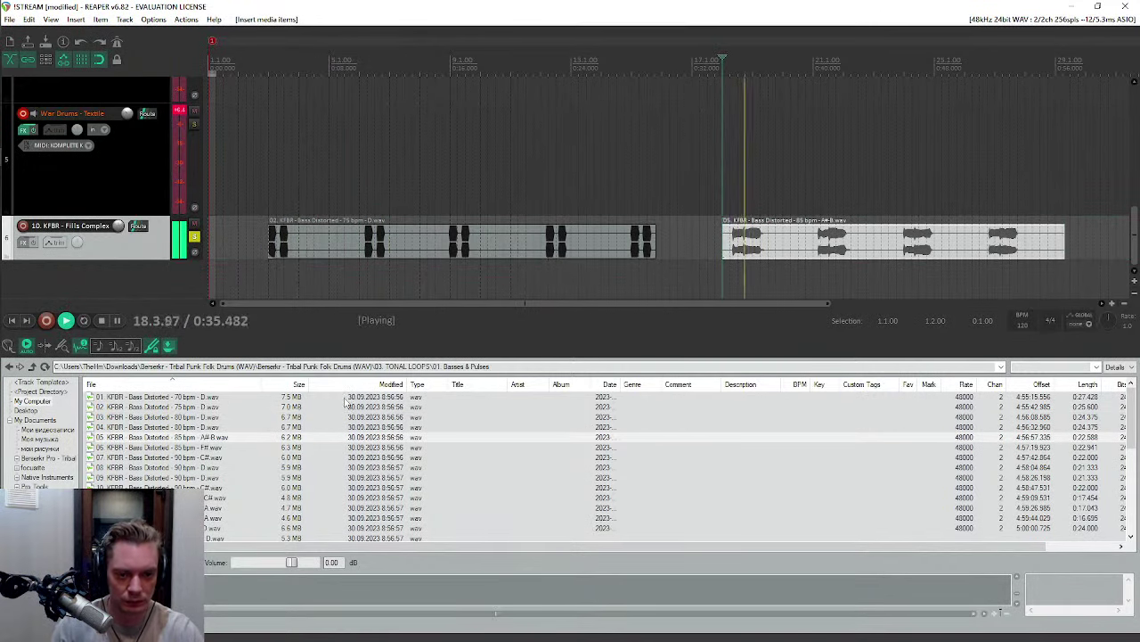
{"action": "left_click", "coordinate": [814, 66]}
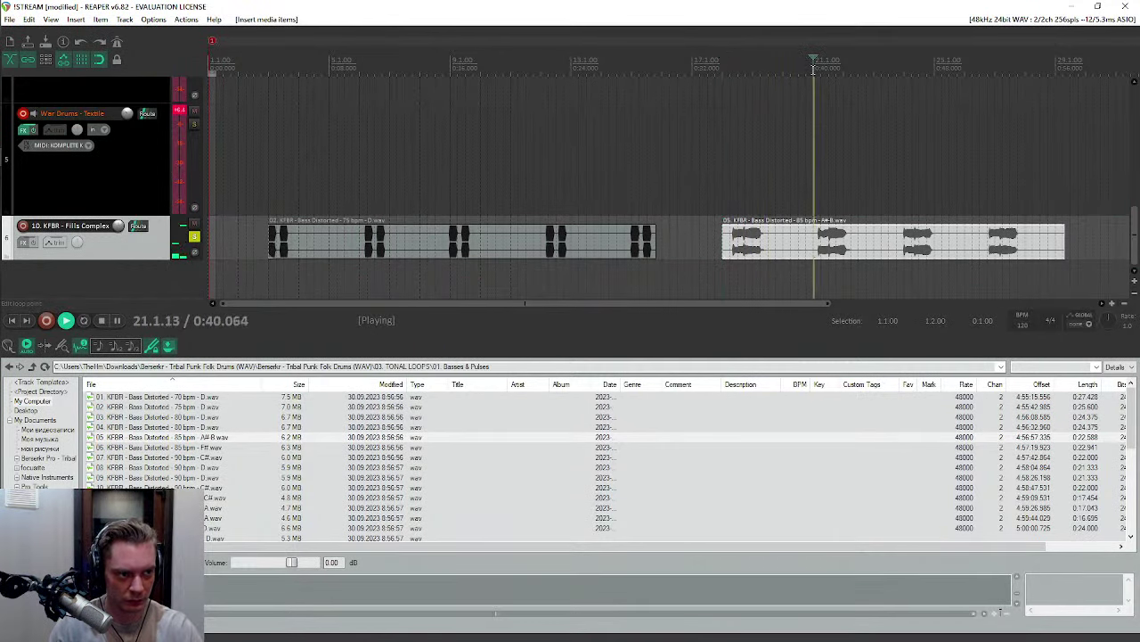
Step: Replace the 75 bpm bass item on track 6 with 10. Bass Distorted - 90 bpm - C# and audition its first two hits
{"action": "left_click", "coordinate": [522, 243]}
{"action": "key", "text": "Delete"}
{"action": "left_click_drag", "start_coordinate": [151, 488], "coordinate": [303, 241]}
{"action": "left_click", "coordinate": [308, 134]}
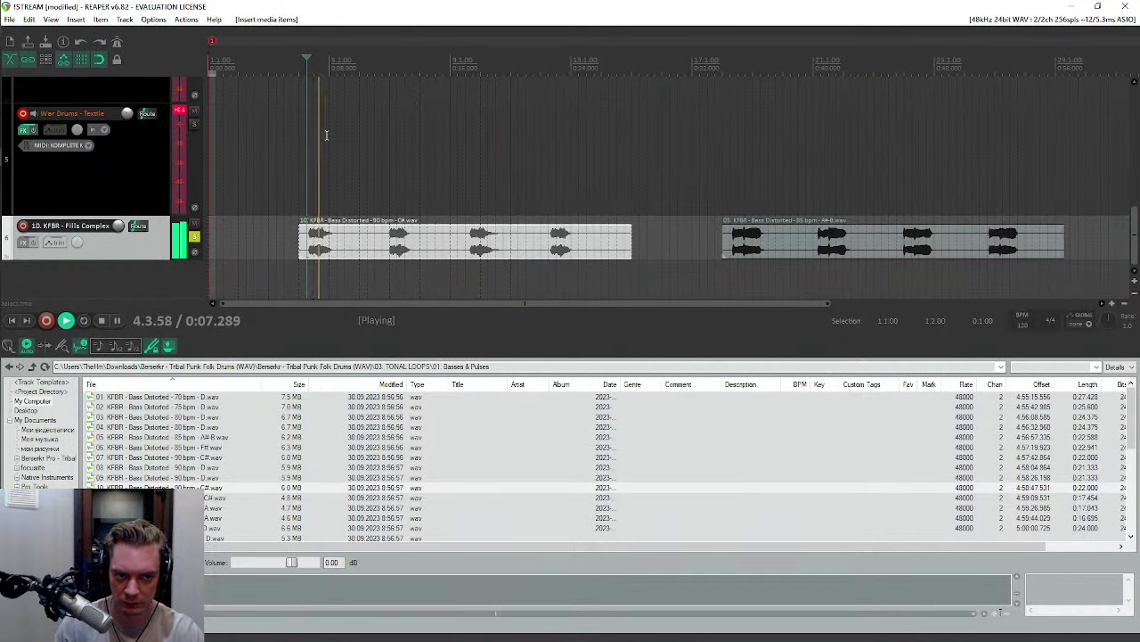
{"action": "left_click", "coordinate": [383, 84]}
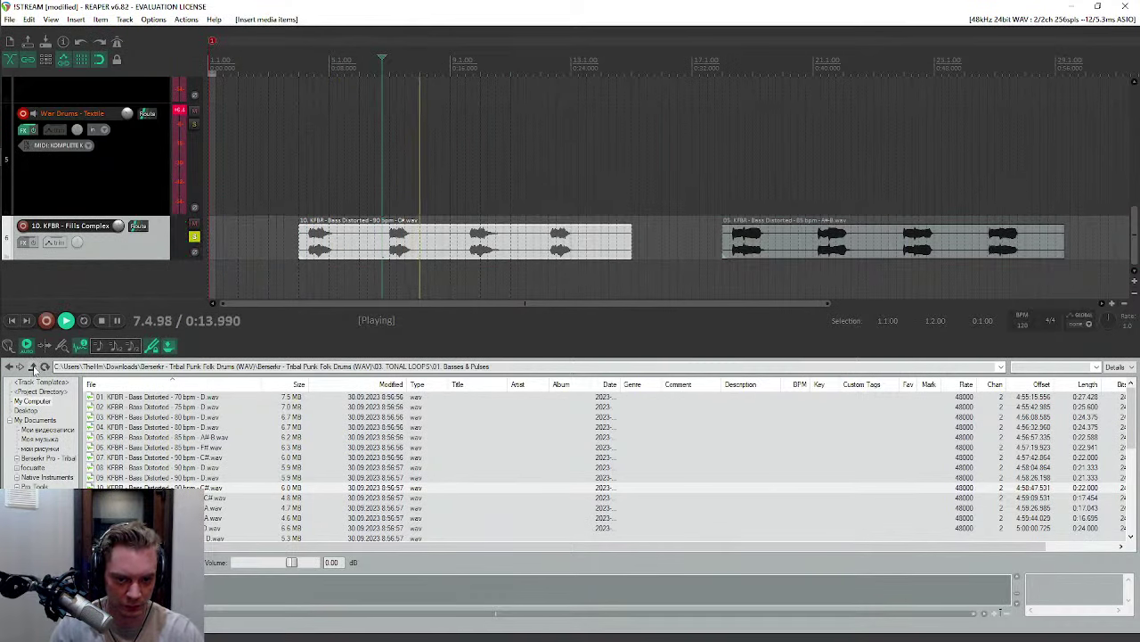
{"action": "key", "text": "space"}
Step: Insert 17. Bass Signature - 110 bpm - A on track 6 after the 85 bpm item and start playback just before it
{"action": "scroll", "coordinate": [129, 450], "scroll_direction": "down", "scroll_amount": 2}
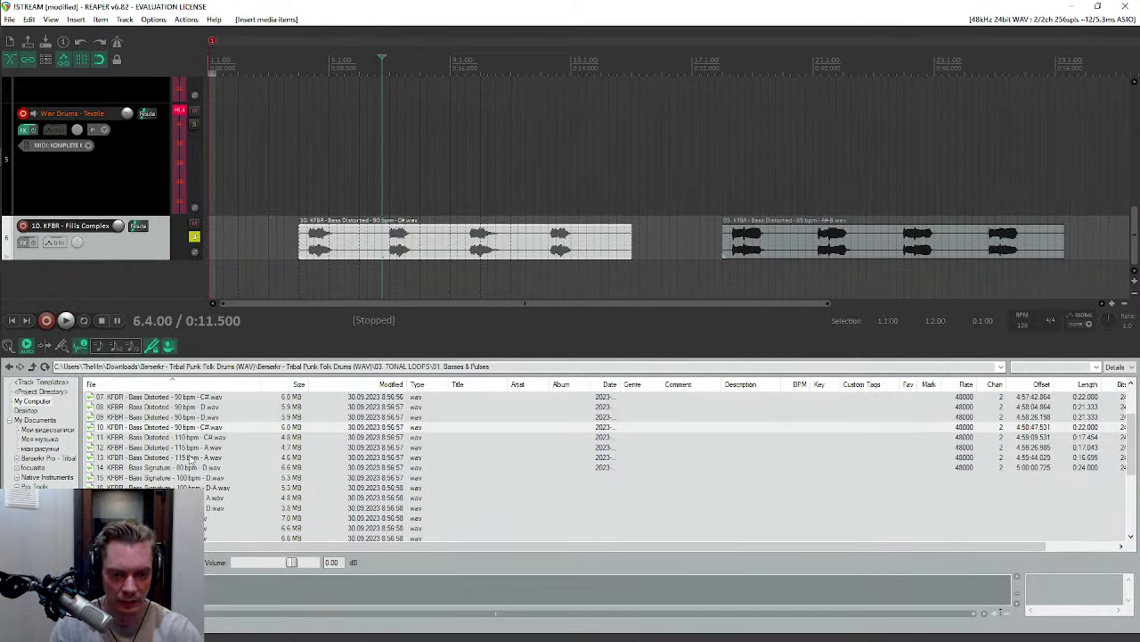
{"action": "left_click_drag", "start_coordinate": [249, 497], "coordinate": [1094, 236]}
{"action": "left_click", "coordinate": [1079, 83]}
{"action": "key", "text": "space"}
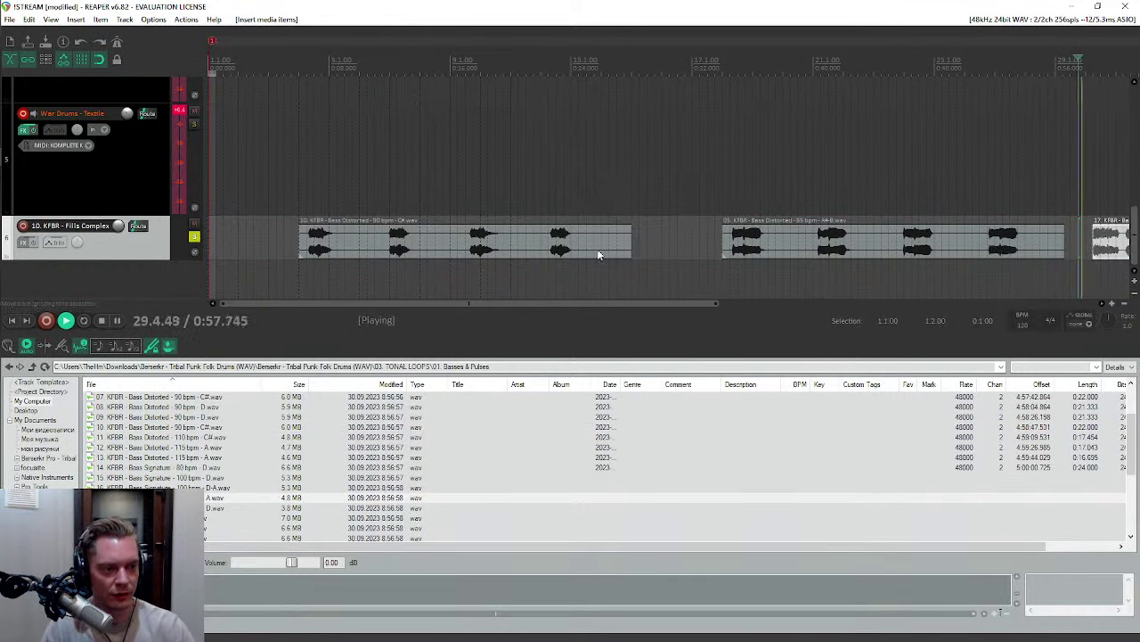
Step: Delete both Bass Distorted items from track 6 while auditioning the Bass Signature loop
{"action": "left_click", "coordinate": [891, 240]}
{"action": "key", "text": "Delete"}
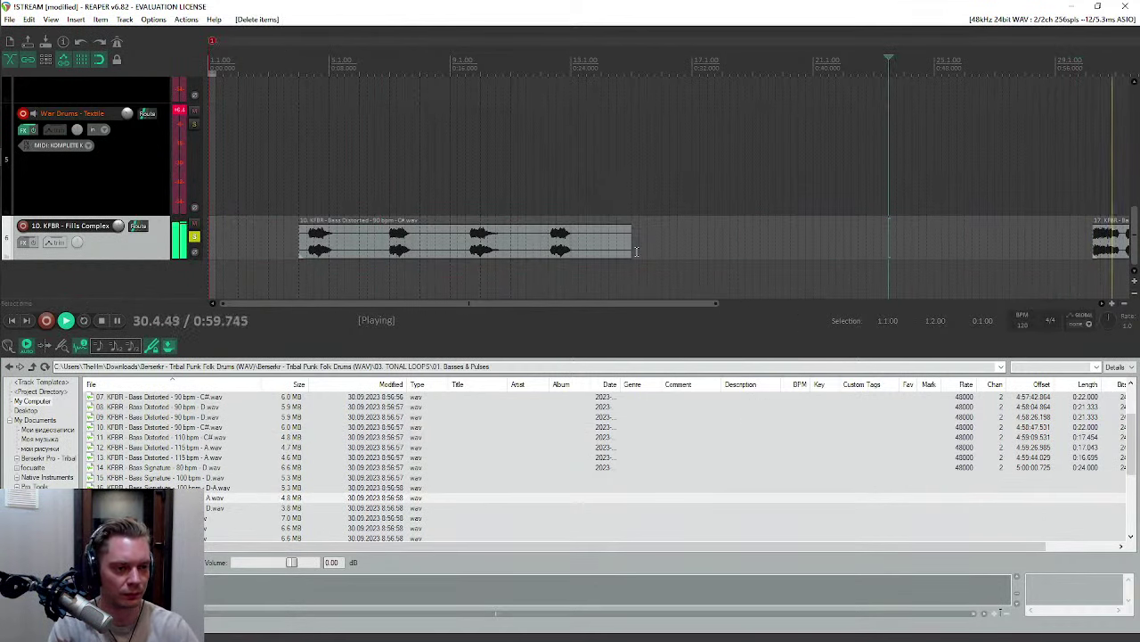
{"action": "left_click", "coordinate": [588, 240]}
{"action": "key", "text": "Delete"}
{"action": "left_click_drag", "start_coordinate": [604, 303], "coordinate": [790, 302]}
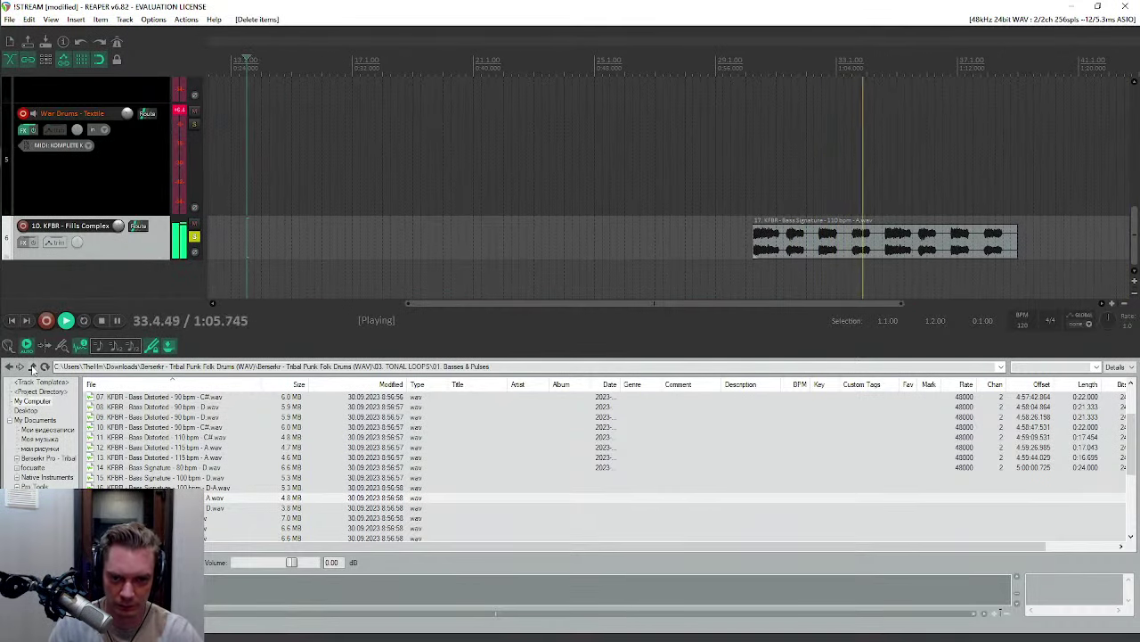
{"action": "key", "text": "space"}
Step: Open the 05. Kargyra Voices folder and insert 04. Kargyra Voice - Narrow Room - 100 bpm B on track 6 ahead of the Bass Signature item
{"action": "left_click", "coordinate": [32, 367]}
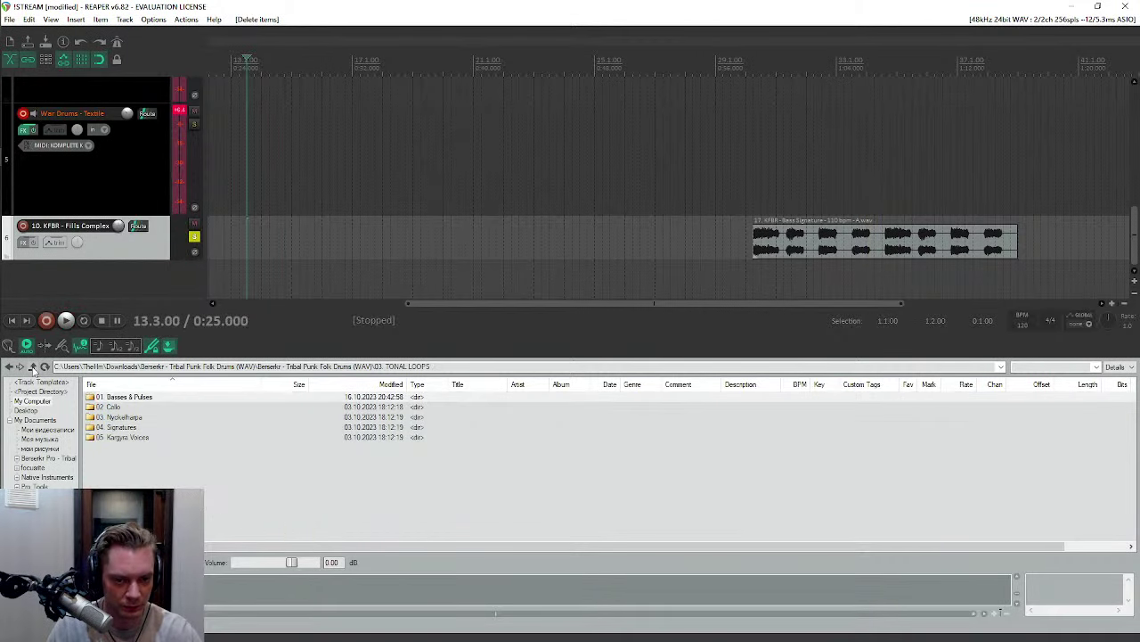
{"action": "double_click", "coordinate": [124, 437]}
{"action": "left_click_drag", "start_coordinate": [179, 427], "coordinate": [217, 228]}
Step: Audition the Kargyra Voice loop from its start, from its second phrase and from 22.1.00
{"action": "left_click", "coordinate": [213, 65]}
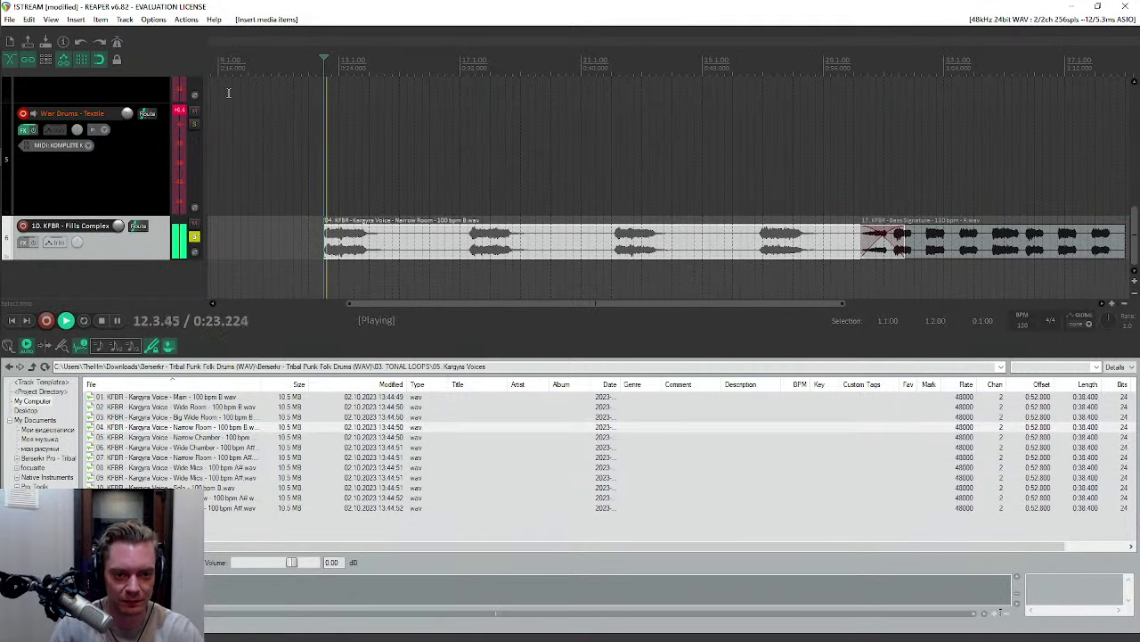
{"action": "key", "text": "space"}
{"action": "left_click", "coordinate": [465, 66]}
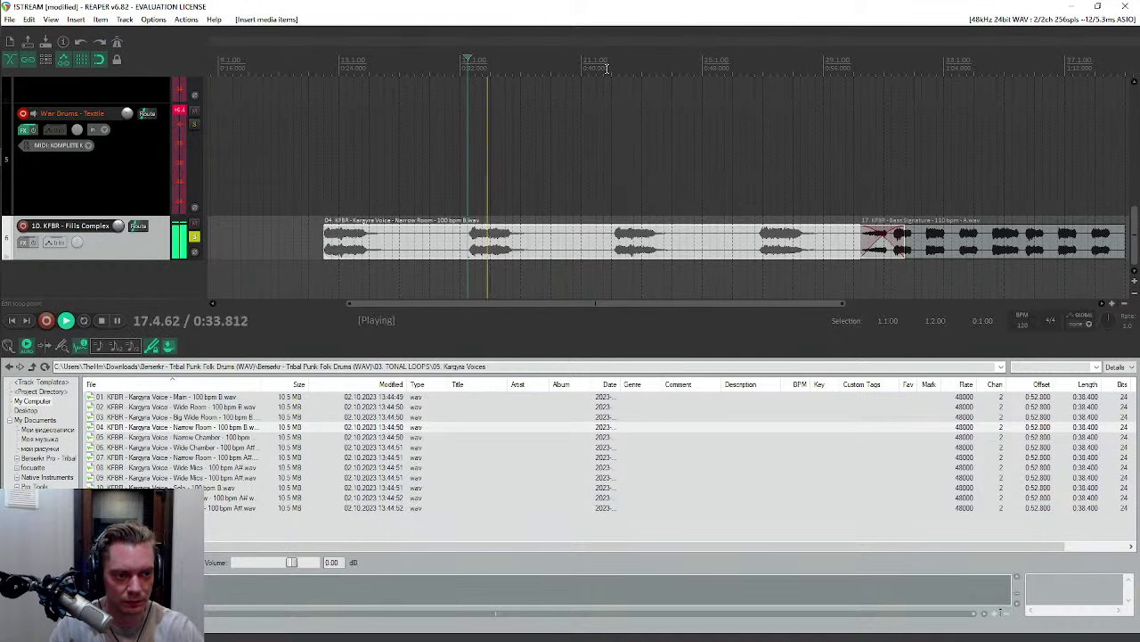
{"action": "left_click", "coordinate": [610, 66]}
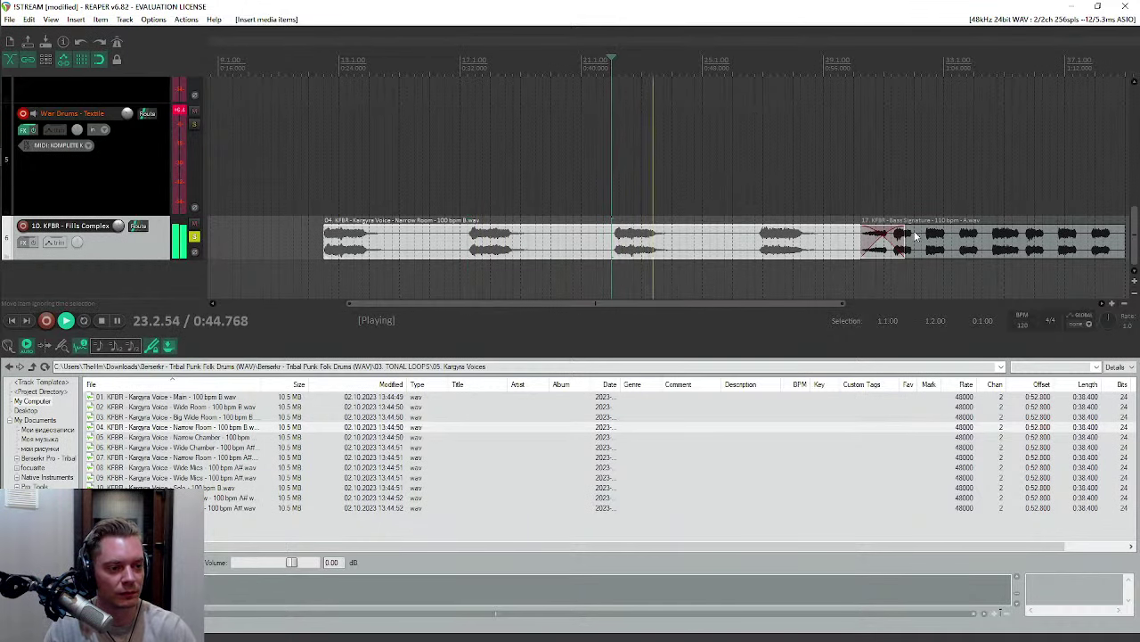
{"action": "key", "text": "space"}
Step: Delete the Kargyra Voice and Bass Signature items from track 6 and return to the project's beginning
{"action": "left_click", "coordinate": [953, 237]}
{"action": "key", "text": "Delete"}
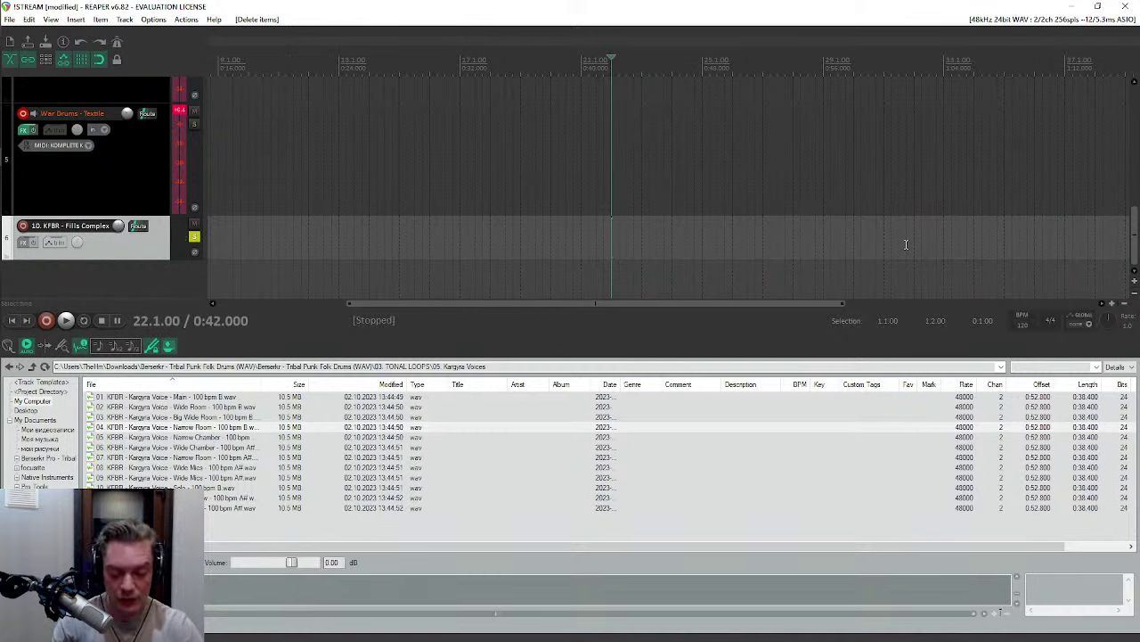
{"action": "left_click_drag", "start_coordinate": [446, 304], "coordinate": [306, 305]}
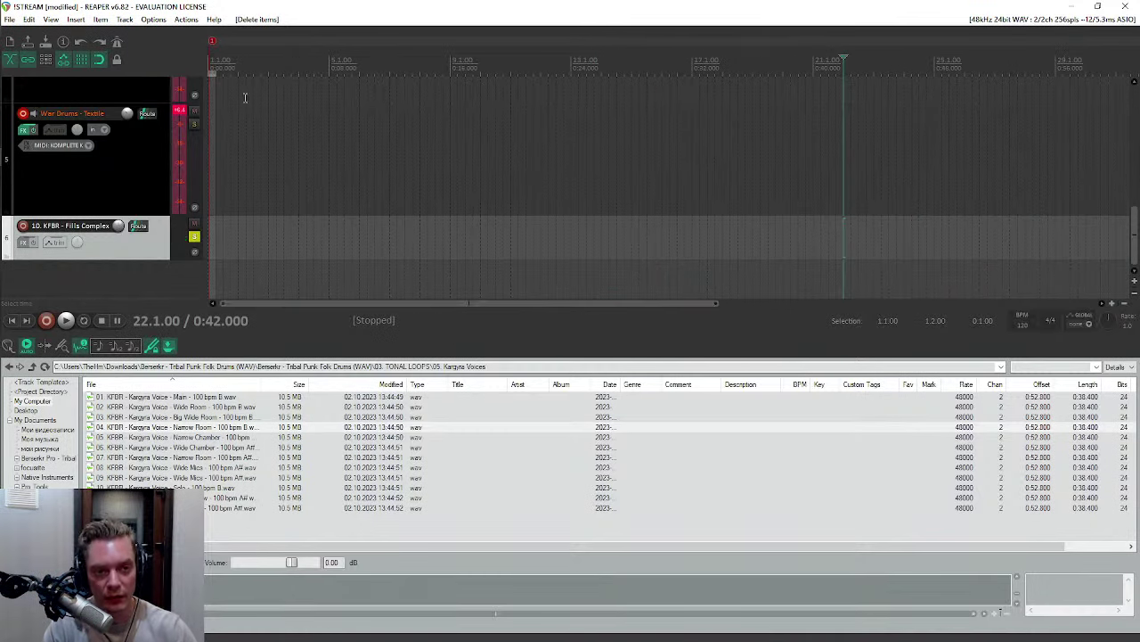
Step: Open the 03. Cybertribal Wild Berserkr 80 bpm folder in 04. STEMS, 05. Cybertribal, and widen the File column to show full names
{"action": "left_click", "coordinate": [329, 68]}
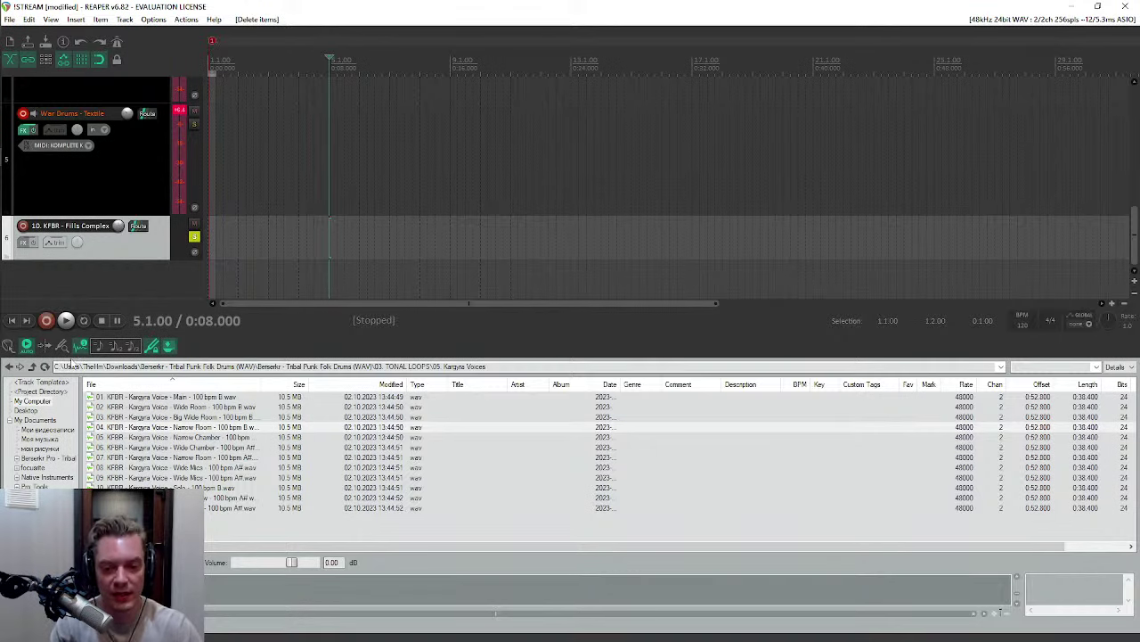
{"action": "left_click", "coordinate": [32, 366]}
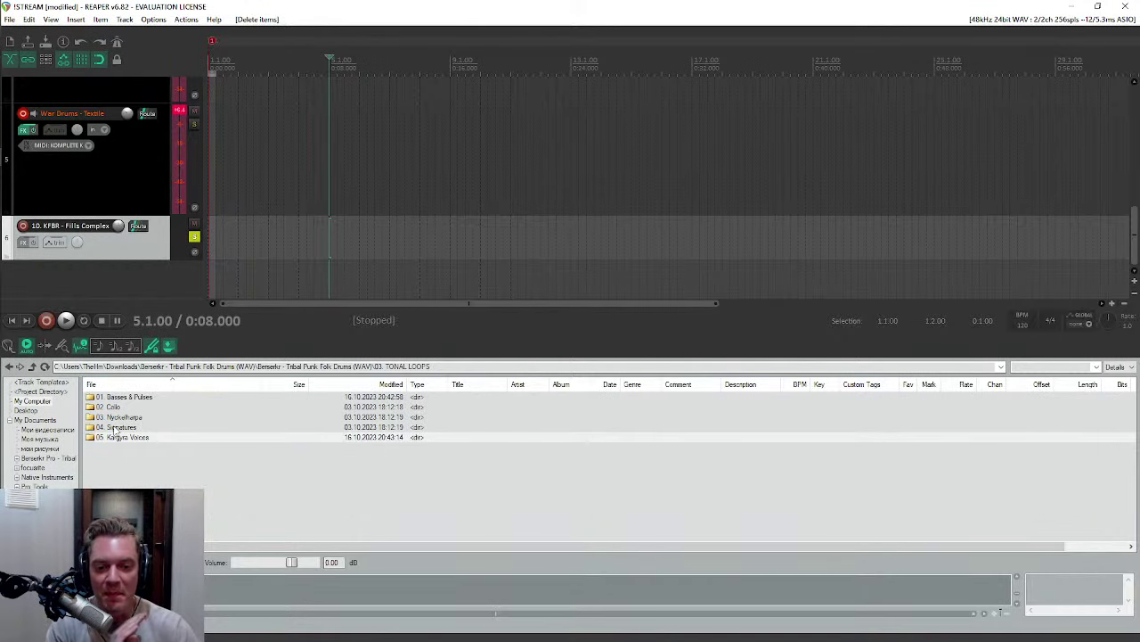
{"action": "left_click", "coordinate": [32, 367]}
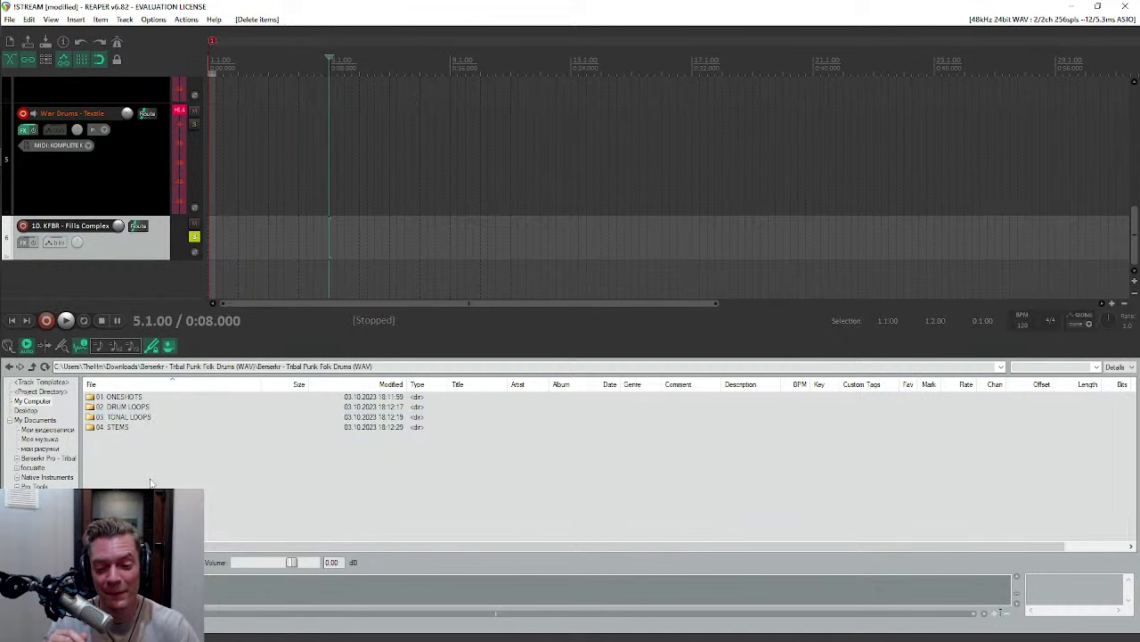
{"action": "double_click", "coordinate": [117, 428]}
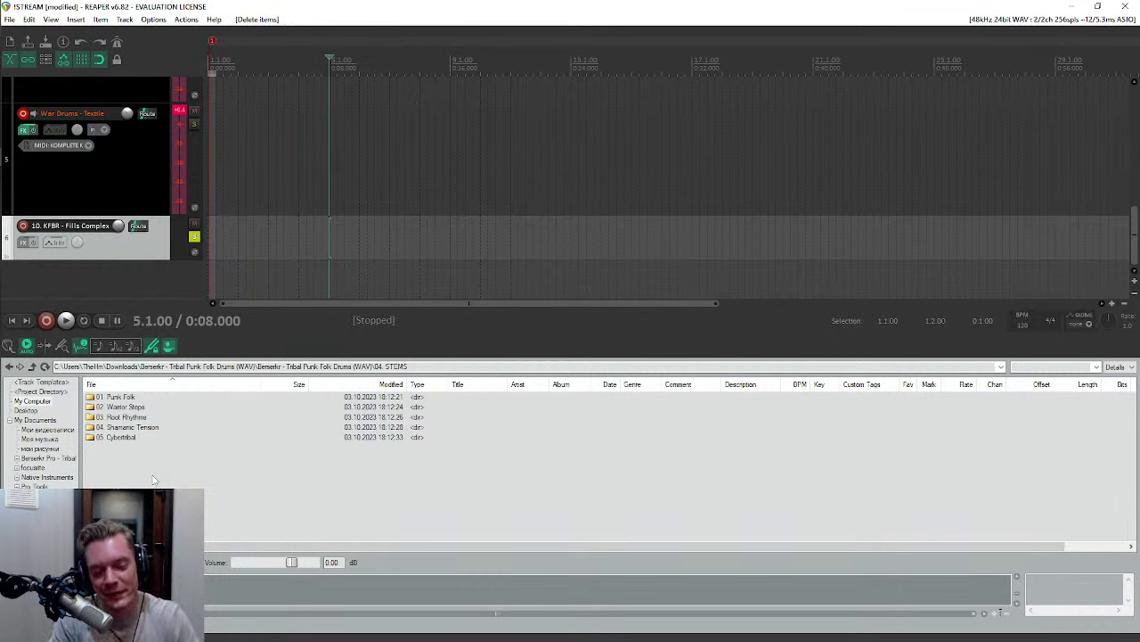
{"action": "double_click", "coordinate": [127, 440]}
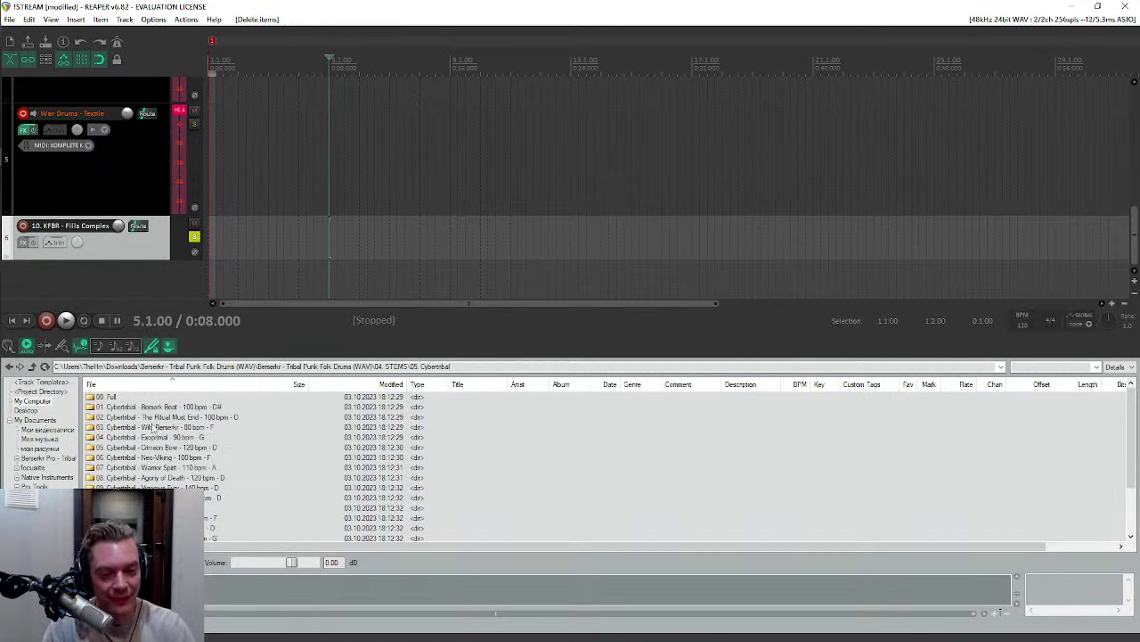
{"action": "scroll", "coordinate": [156, 426], "scroll_direction": "down", "scroll_amount": 1}
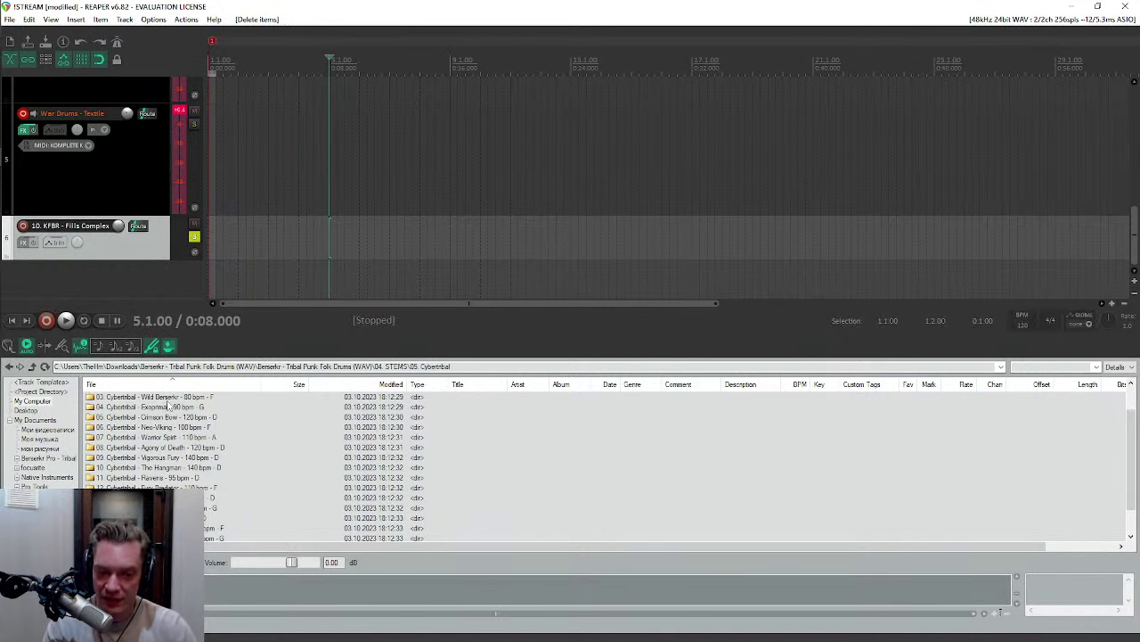
{"action": "double_click", "coordinate": [169, 402]}
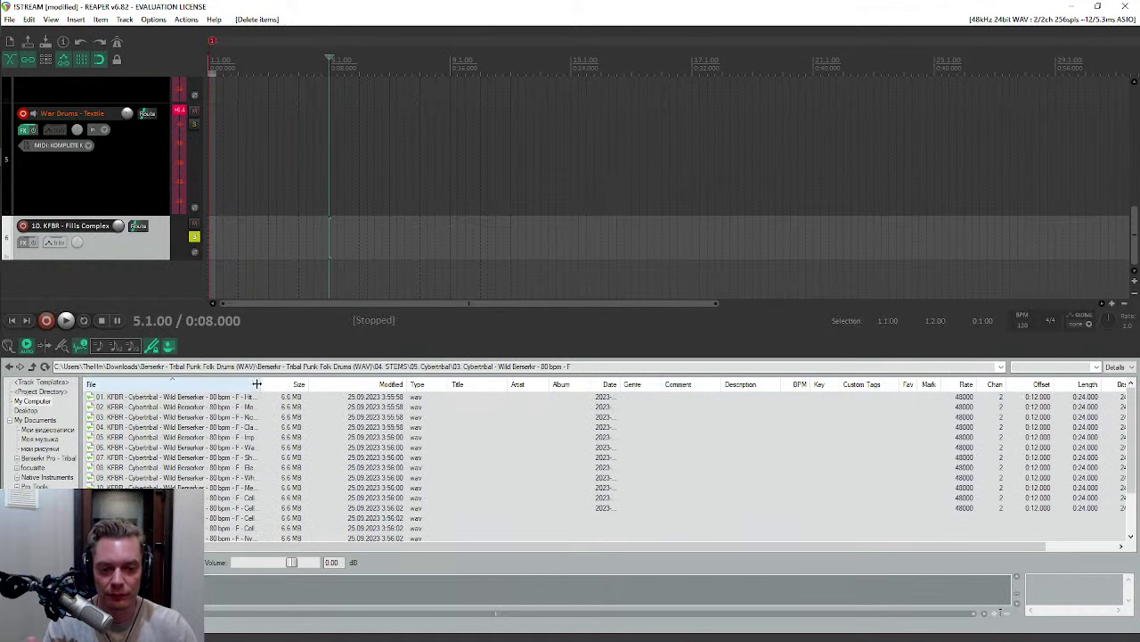
{"action": "left_click_drag", "start_coordinate": [262, 384], "coordinate": [374, 385]}
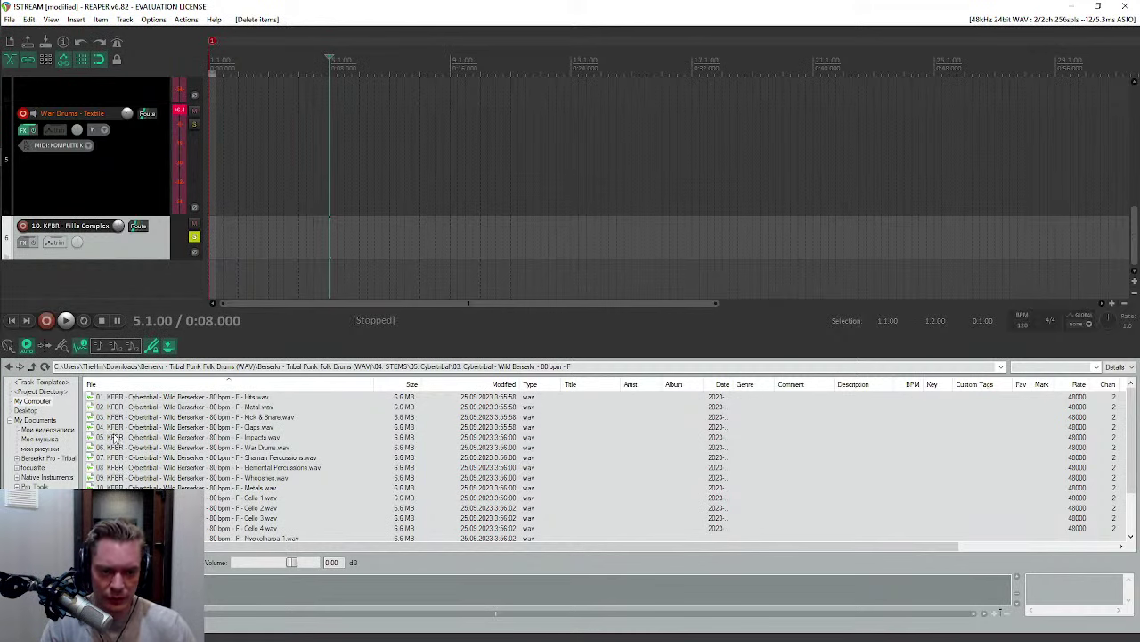
Step: Insert the 05 Impacts stem on track 6, 06 War Drums on track 7 and 01 Hits on track 8, all aligned at 3.3.00
{"action": "left_click_drag", "start_coordinate": [115, 437], "coordinate": [301, 241]}
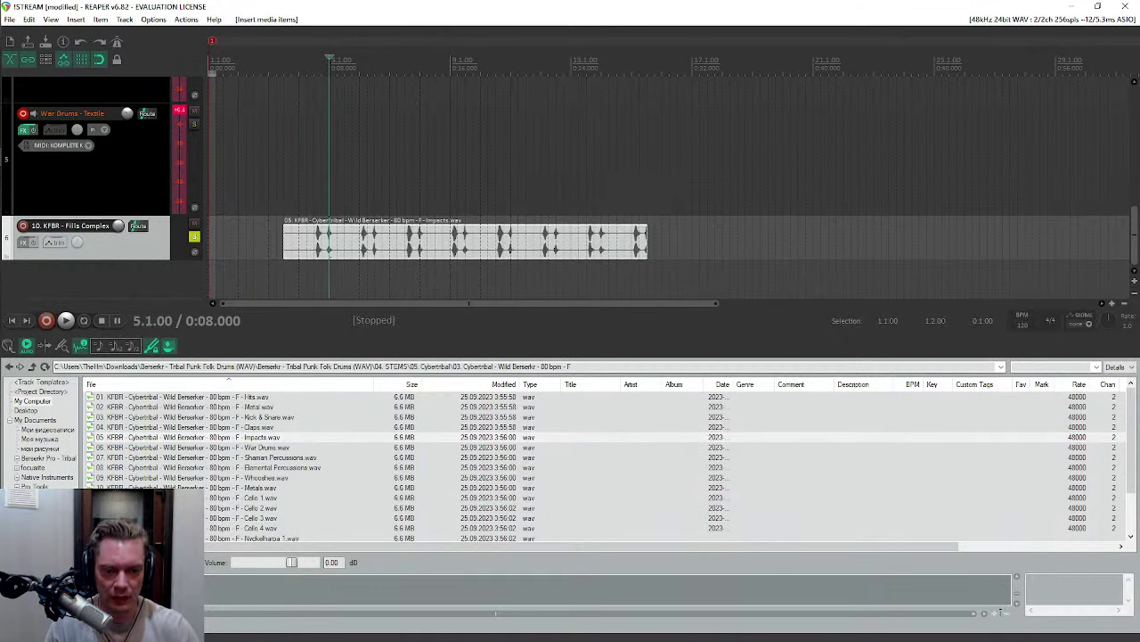
{"action": "left_click_drag", "start_coordinate": [130, 449], "coordinate": [316, 285]}
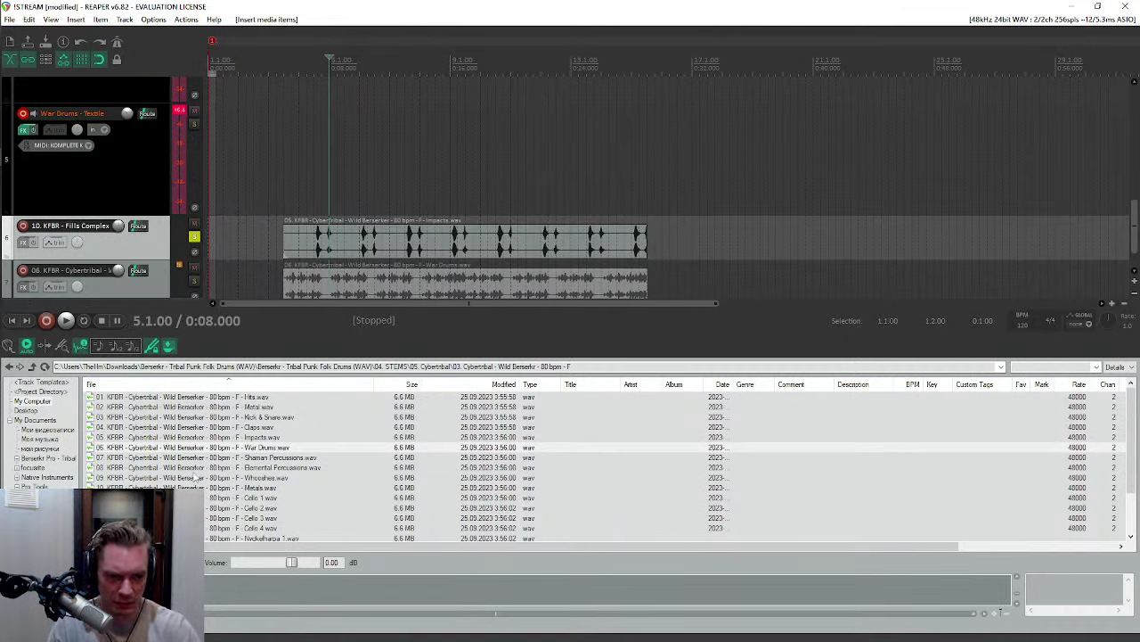
{"action": "left_click_drag", "start_coordinate": [152, 405], "coordinate": [704, 281]}
{"action": "scroll", "coordinate": [102, 210], "scroll_direction": "down", "scroll_amount": 1}
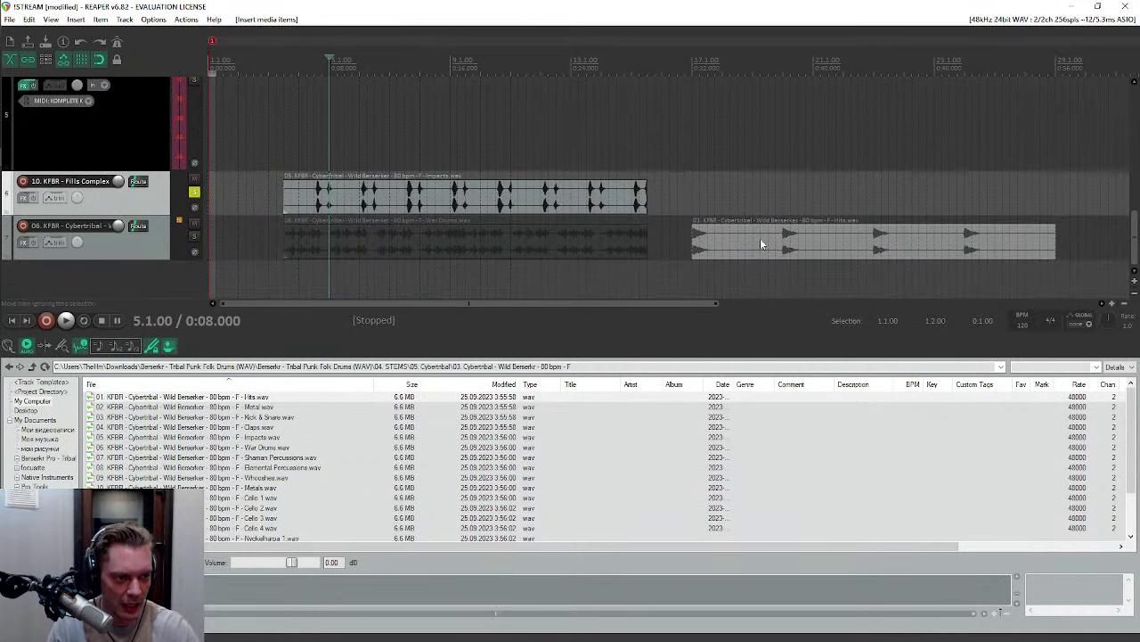
{"action": "left_click_drag", "start_coordinate": [760, 240], "coordinate": [352, 294]}
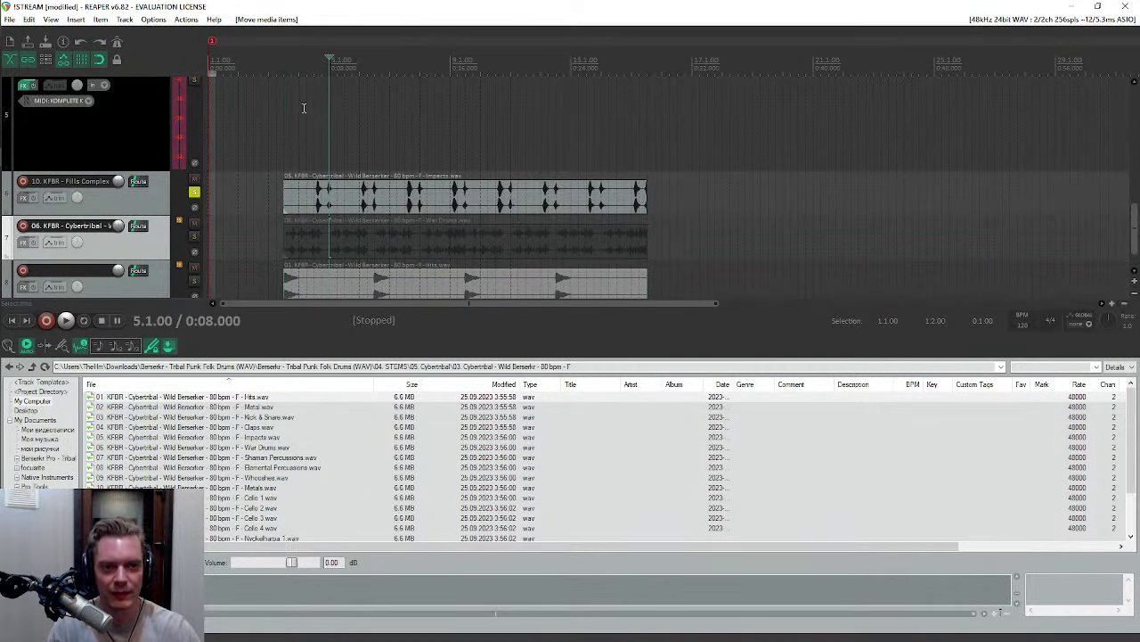
Step: Solo the War Drums and Hits tracks and play the Cybertribal stems from 3.3.00
{"action": "left_click", "coordinate": [282, 73]}
{"action": "key", "text": "space"}
{"action": "key", "text": "space"}
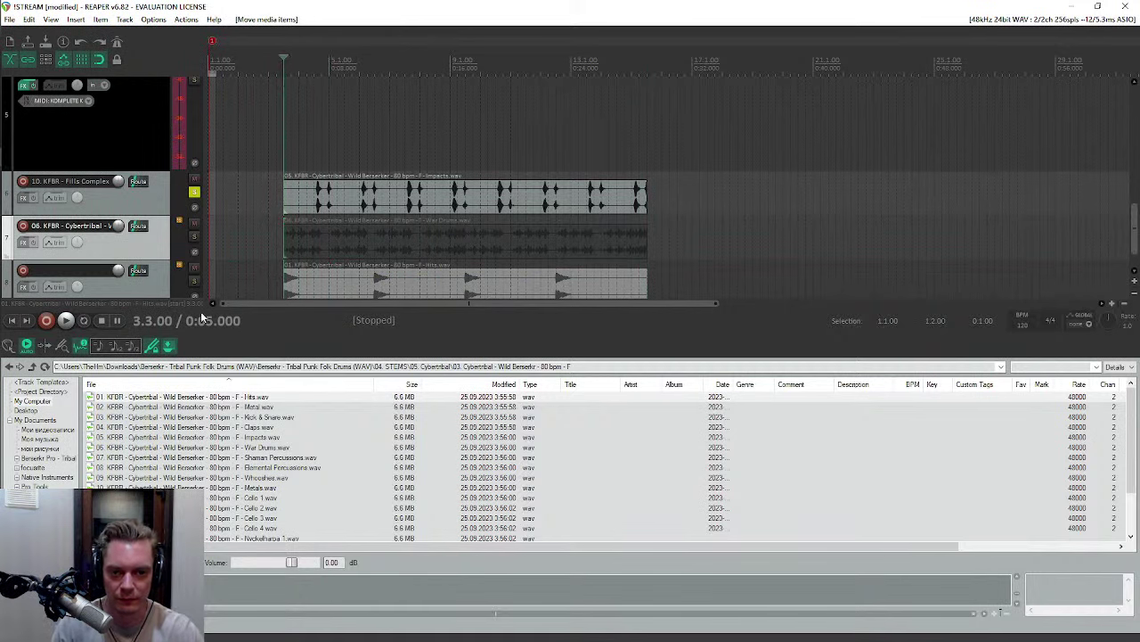
{"action": "left_click", "coordinate": [194, 236]}
{"action": "left_click", "coordinate": [195, 279]}
{"action": "key", "text": "space"}
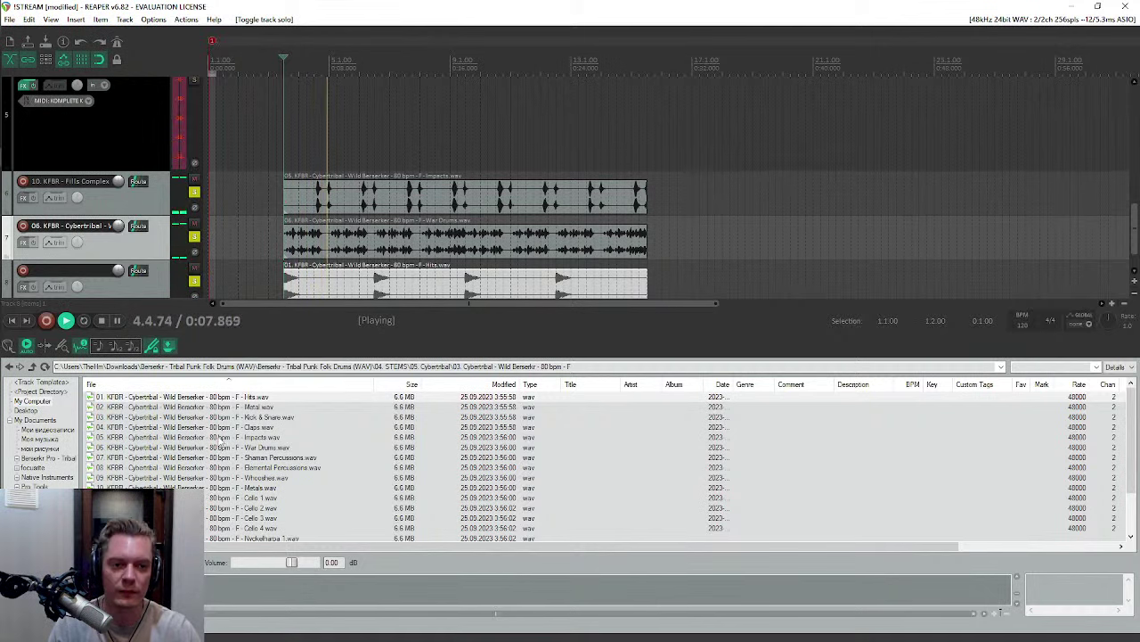
Step: Add the 09 Whooshes stem on a new soloed track below Hits during playback, aligned with the other stems, and stop playback
{"action": "scroll", "coordinate": [151, 268], "scroll_direction": "down", "scroll_amount": 1}
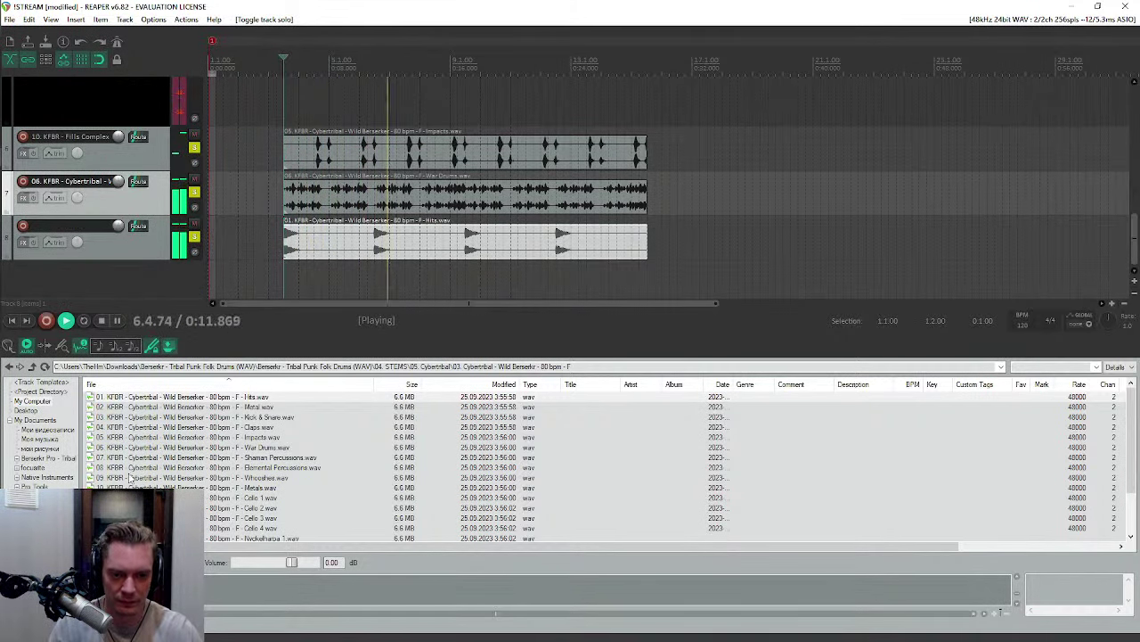
{"action": "left_click_drag", "start_coordinate": [125, 478], "coordinate": [289, 272]}
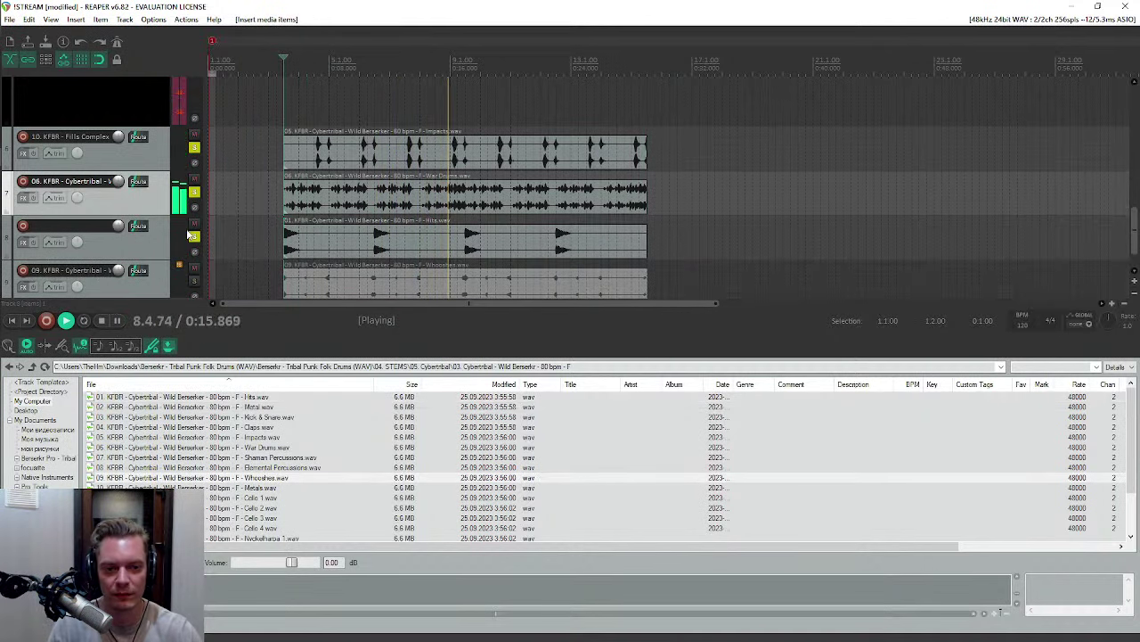
{"action": "left_click", "coordinate": [194, 281]}
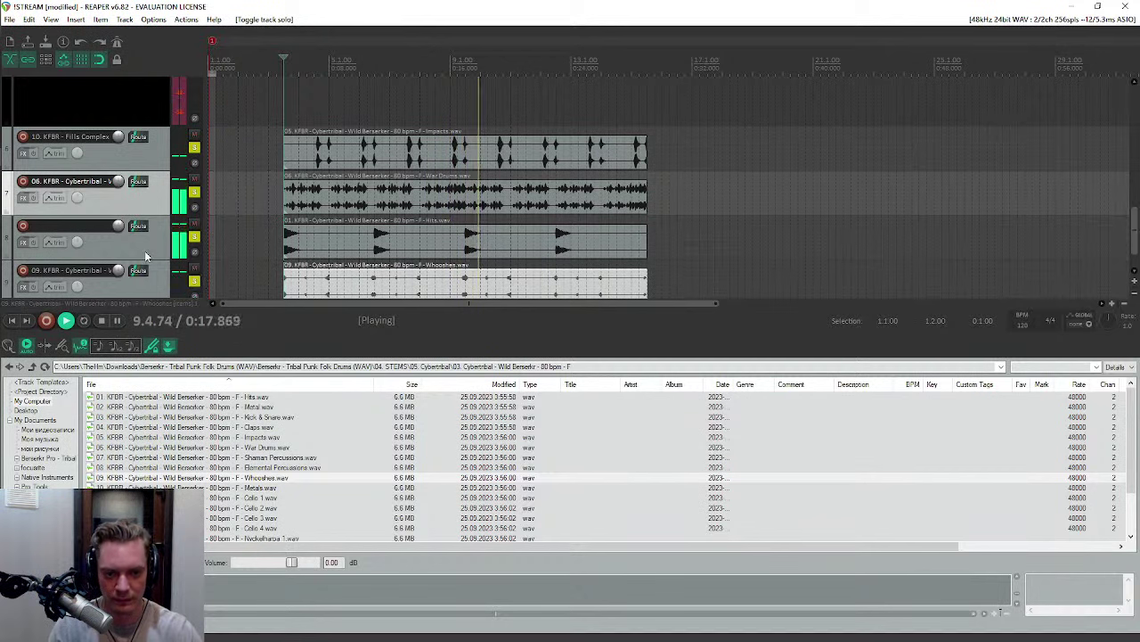
{"action": "key", "text": "space"}
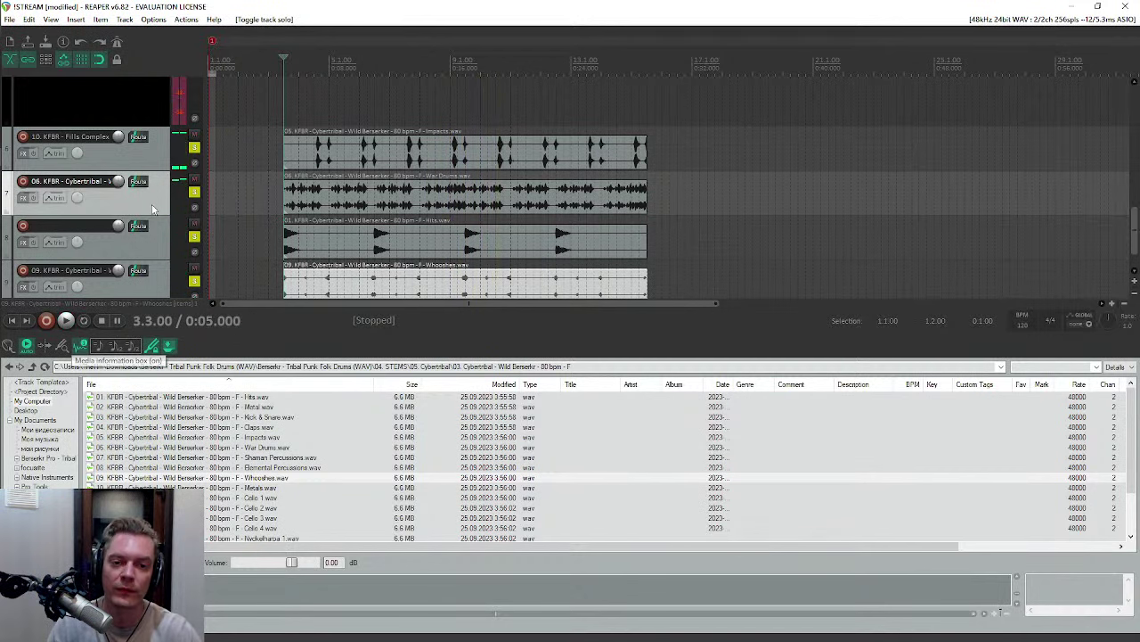
Step: Look through the 05. Cybertribal folders and open the Hybrid folder of 01. Sangra Gates 80 bpm D in 03. Root Rhythms
{"action": "left_click", "coordinate": [45, 366]}
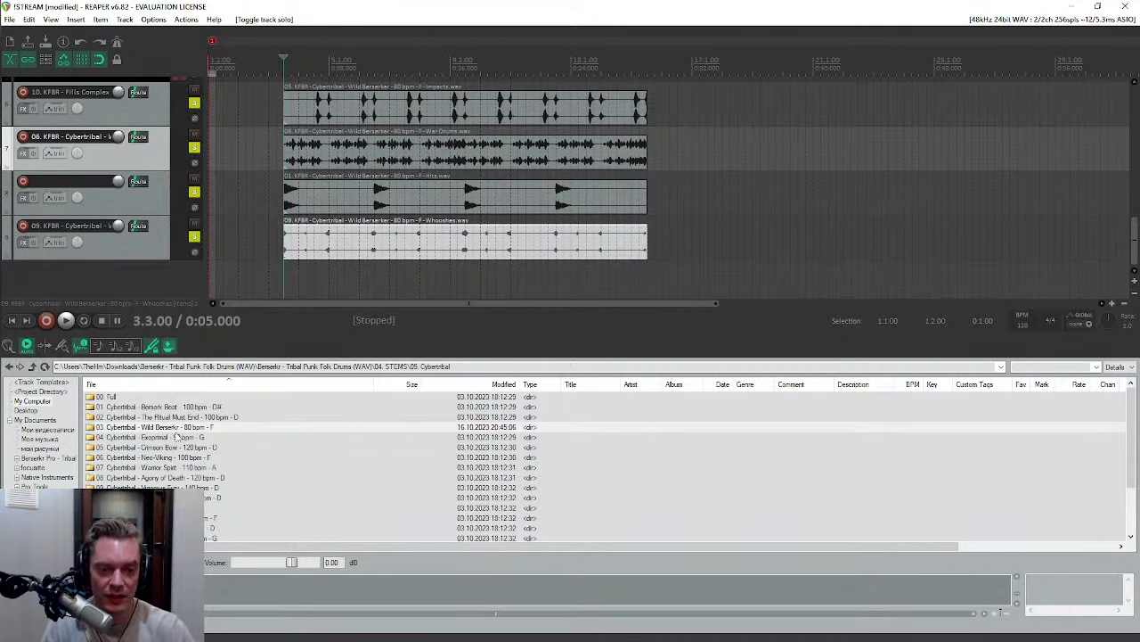
{"action": "scroll", "coordinate": [156, 444], "scroll_direction": "down", "scroll_amount": 1}
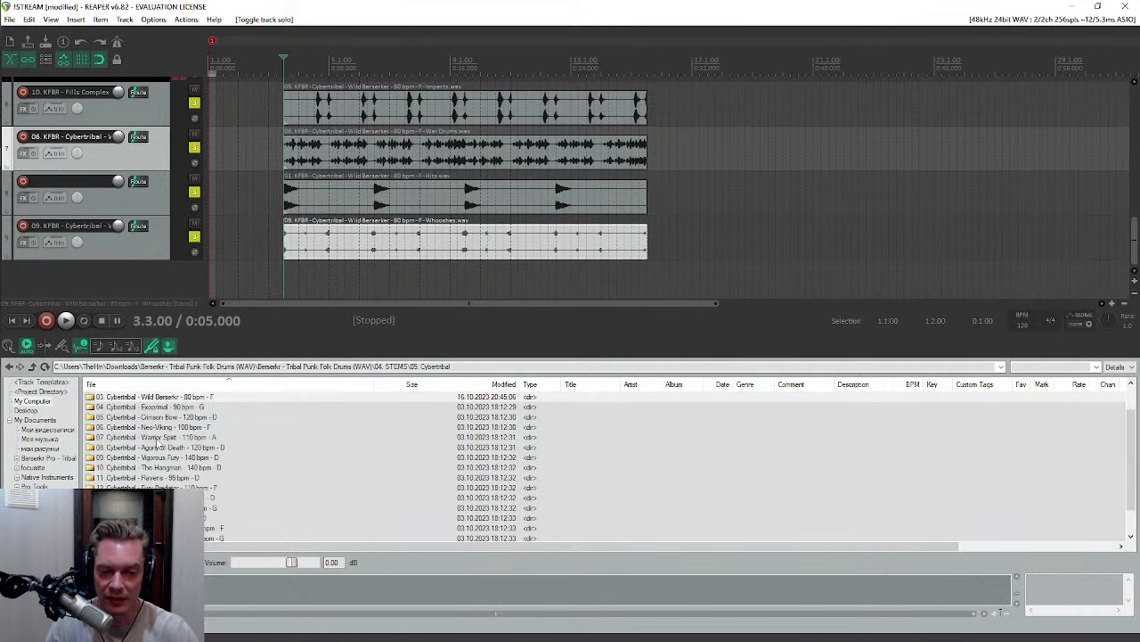
{"action": "scroll", "coordinate": [157, 452], "scroll_direction": "down", "scroll_amount": 1}
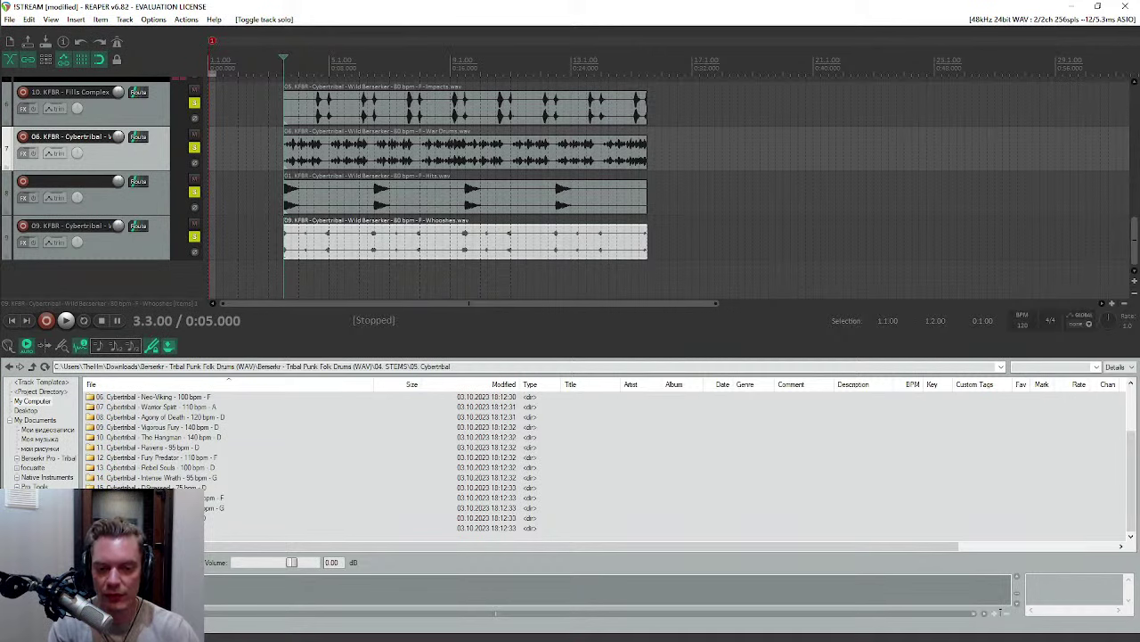
{"action": "left_click", "coordinate": [45, 366]}
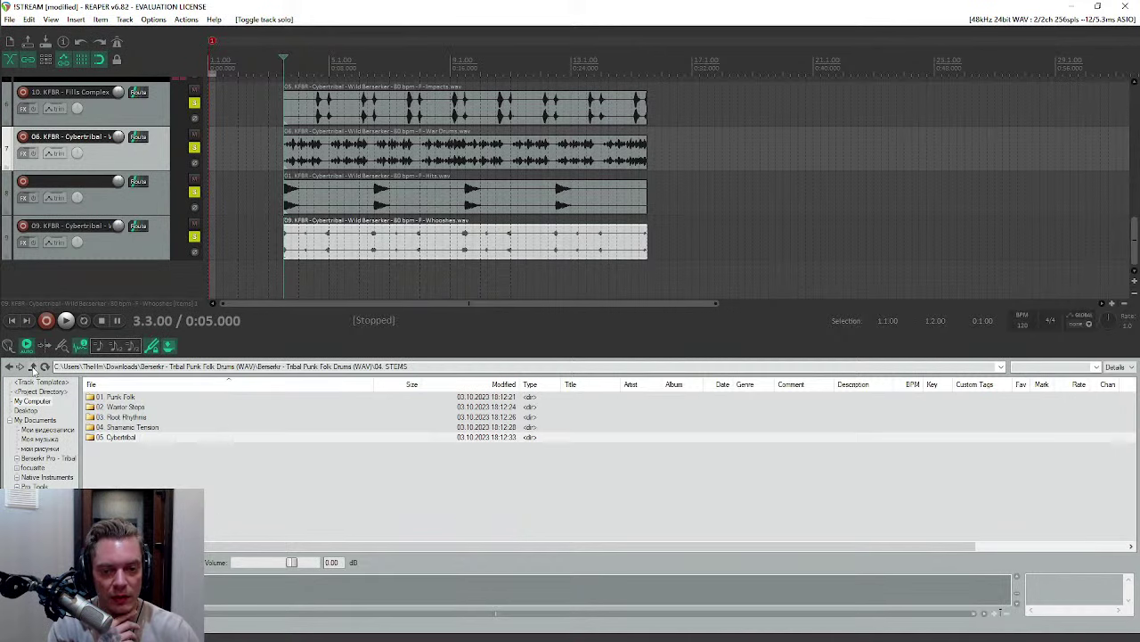
{"action": "double_click", "coordinate": [127, 417]}
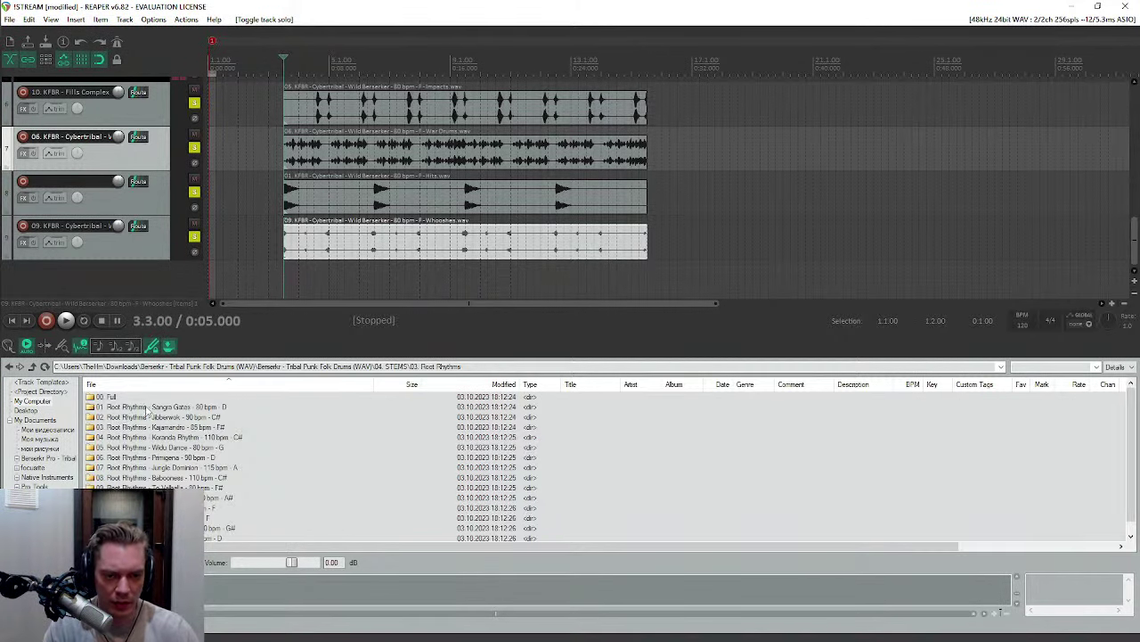
{"action": "double_click", "coordinate": [134, 399]}
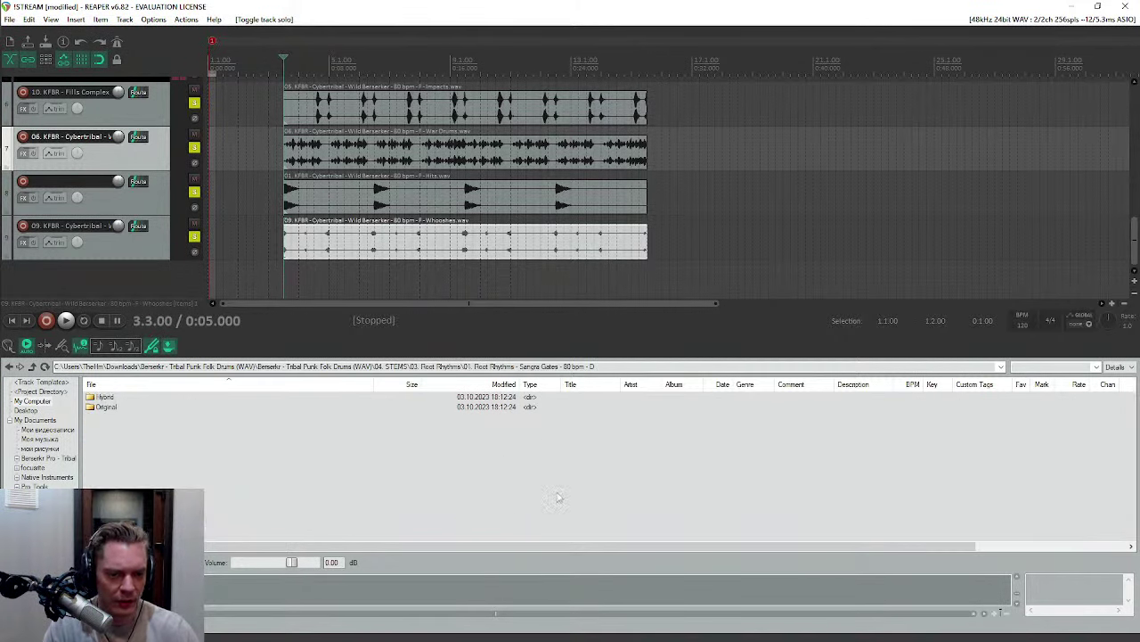
{"action": "double_click", "coordinate": [106, 398]}
Step: Insert the Sangra Gates 02 Breath, 06 Enhancers and 13 Tribal Drums 1 stems on new tracks 10 to 12 at 3.3.00 and solo them
{"action": "double_click", "coordinate": [120, 408]}
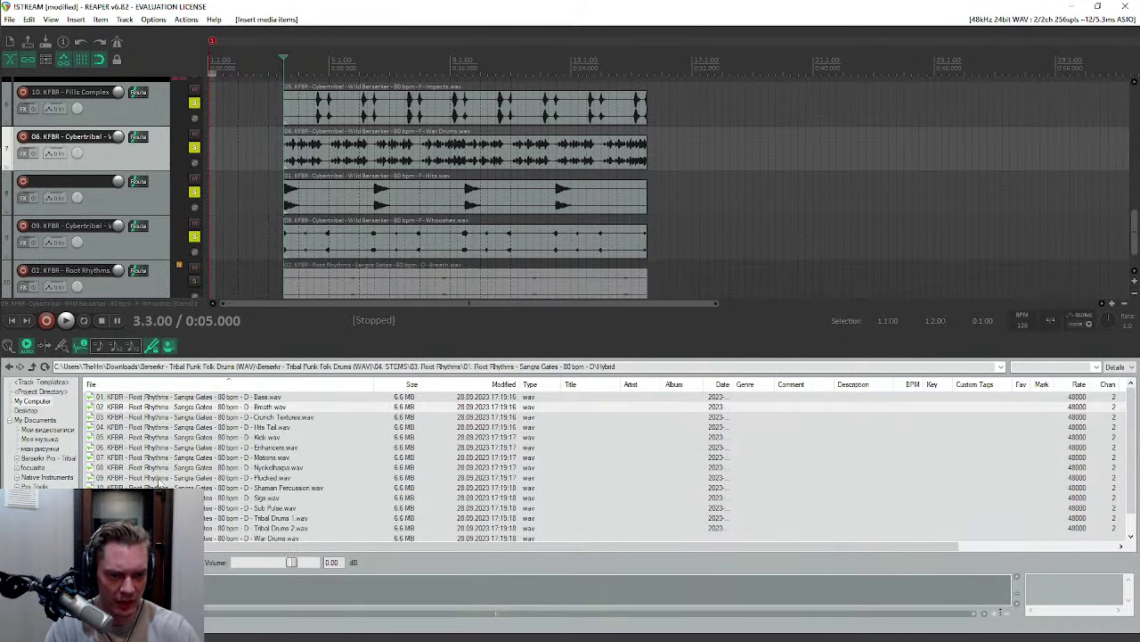
{"action": "scroll", "coordinate": [93, 213], "scroll_direction": "down", "scroll_amount": 1}
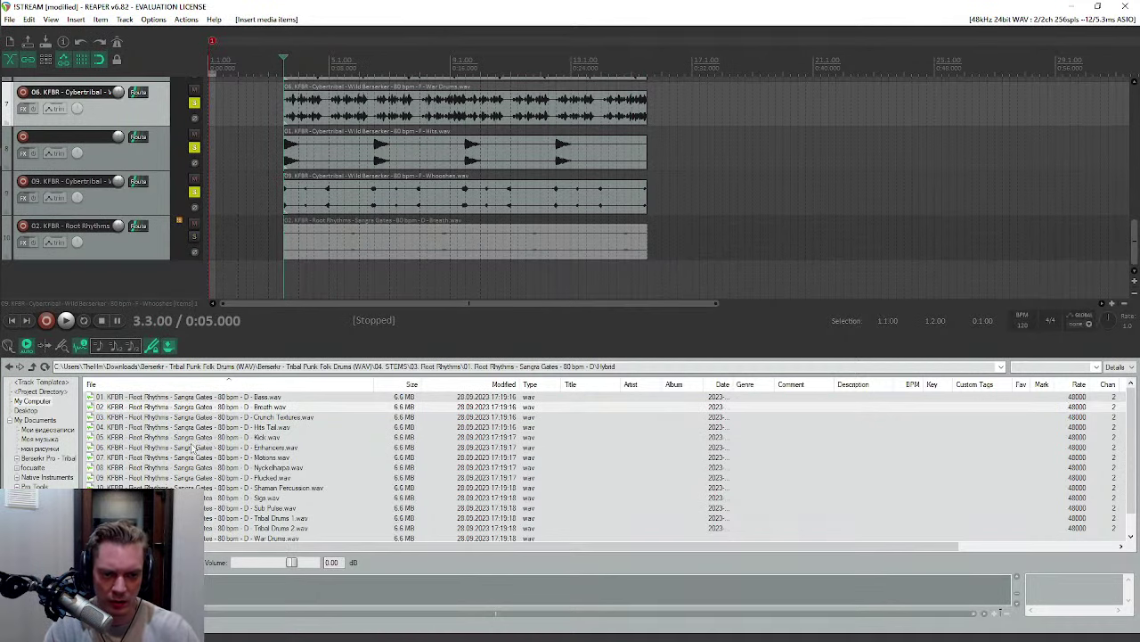
{"action": "left_click_drag", "start_coordinate": [192, 449], "coordinate": [287, 297]}
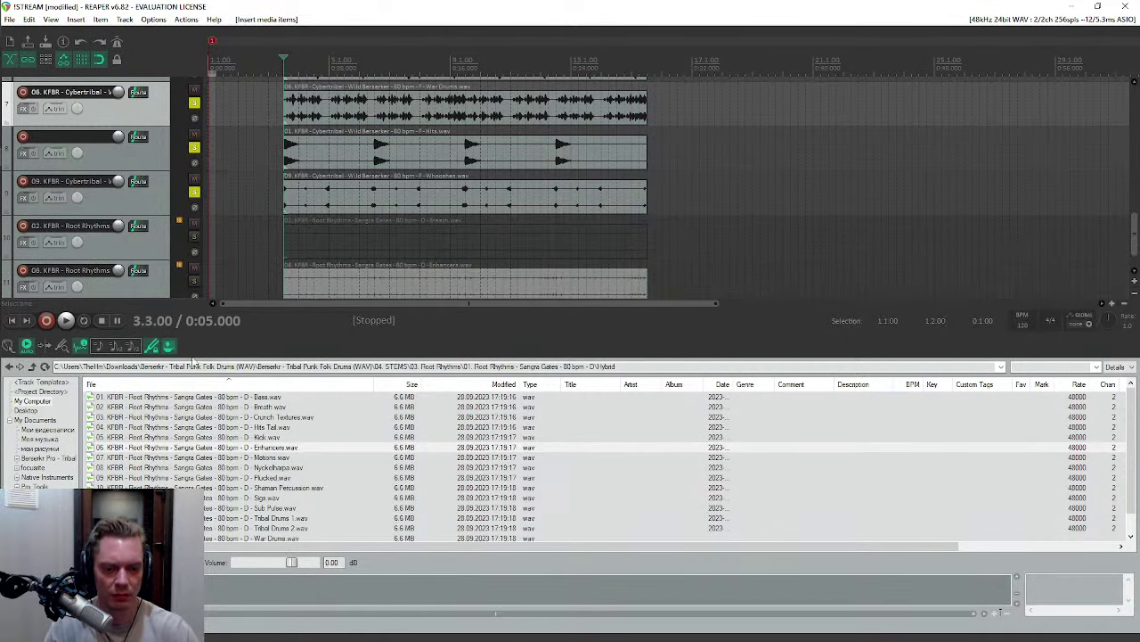
{"action": "scroll", "coordinate": [209, 488], "scroll_direction": "down", "scroll_amount": 1}
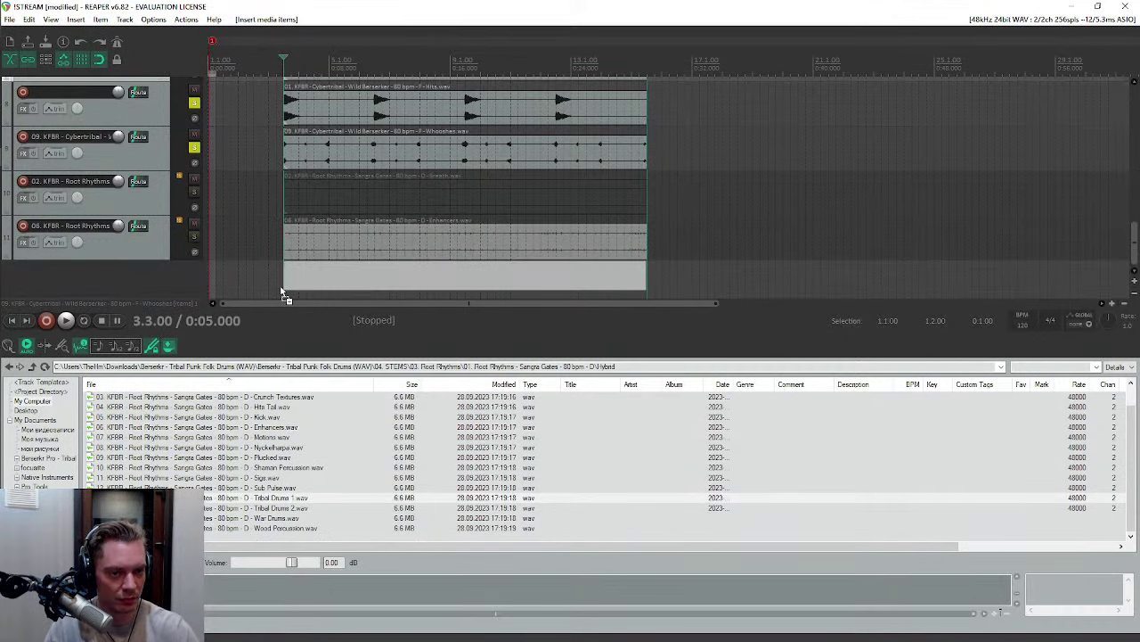
{"action": "left_click", "coordinate": [195, 281]}
{"action": "scroll", "coordinate": [178, 205], "scroll_direction": "up", "scroll_amount": 3}
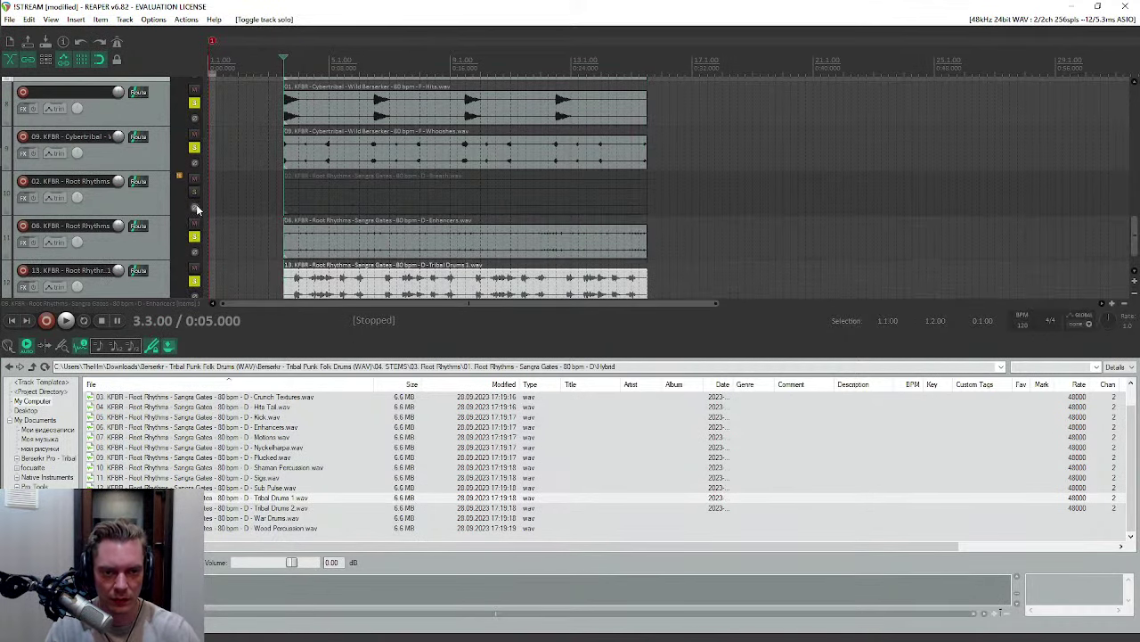
{"action": "scroll", "coordinate": [159, 188], "scroll_direction": "down", "scroll_amount": 2}
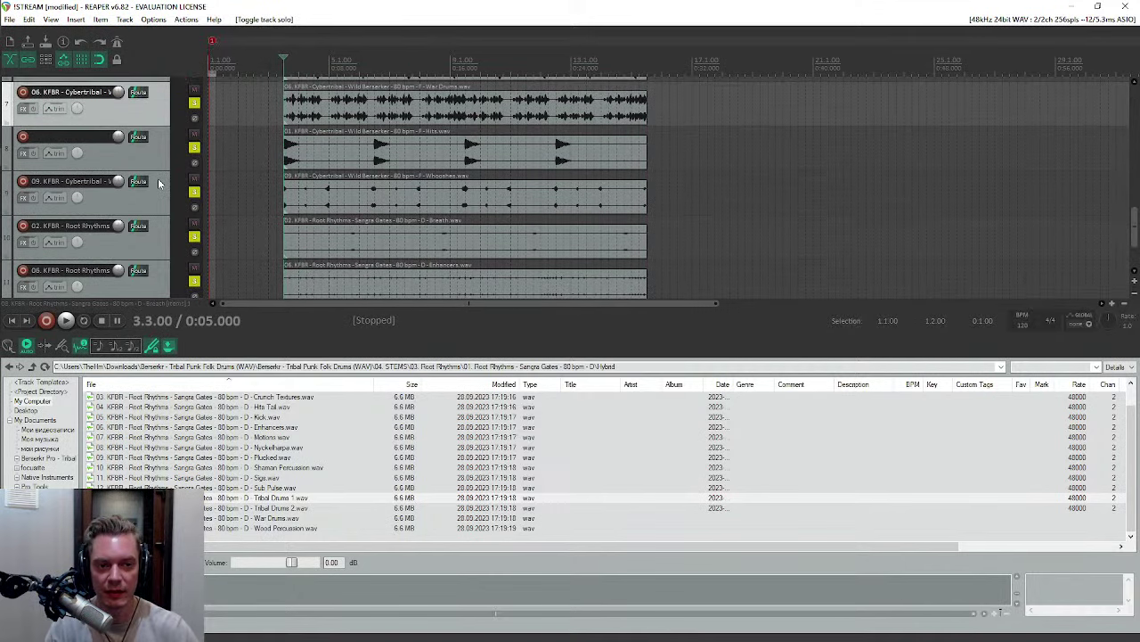
Step: Audition the layered Cybertribal and Root Rhythms stems from 3.3.00
{"action": "key", "text": "space"}
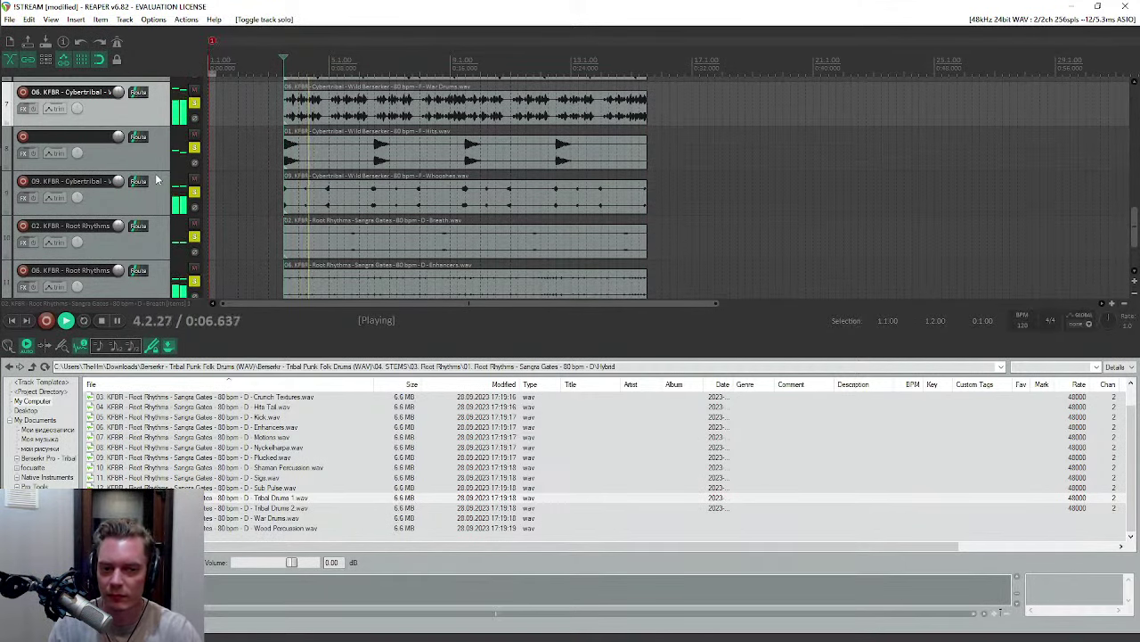
{"action": "scroll", "coordinate": [158, 170], "scroll_direction": "down", "scroll_amount": 2}
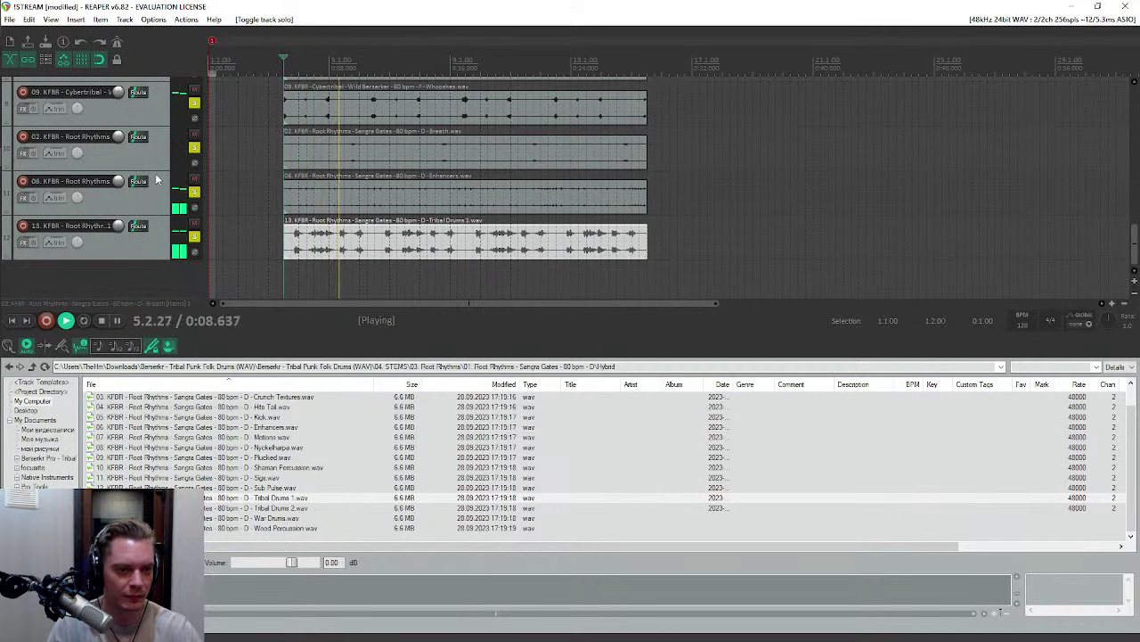
{"action": "scroll", "coordinate": [154, 183], "scroll_direction": "up", "scroll_amount": 1}
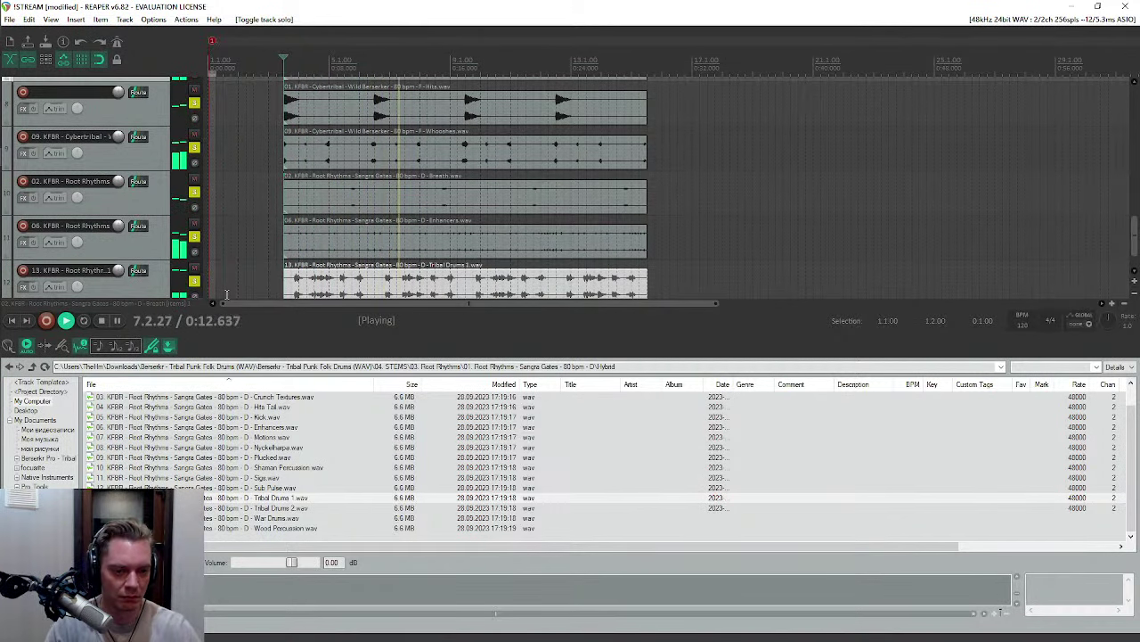
{"action": "scroll", "coordinate": [134, 445], "scroll_direction": "up", "scroll_amount": 1}
Step: Return the media browser to the 04. STEMS folder and stop playback
{"action": "left_click", "coordinate": [32, 366]}
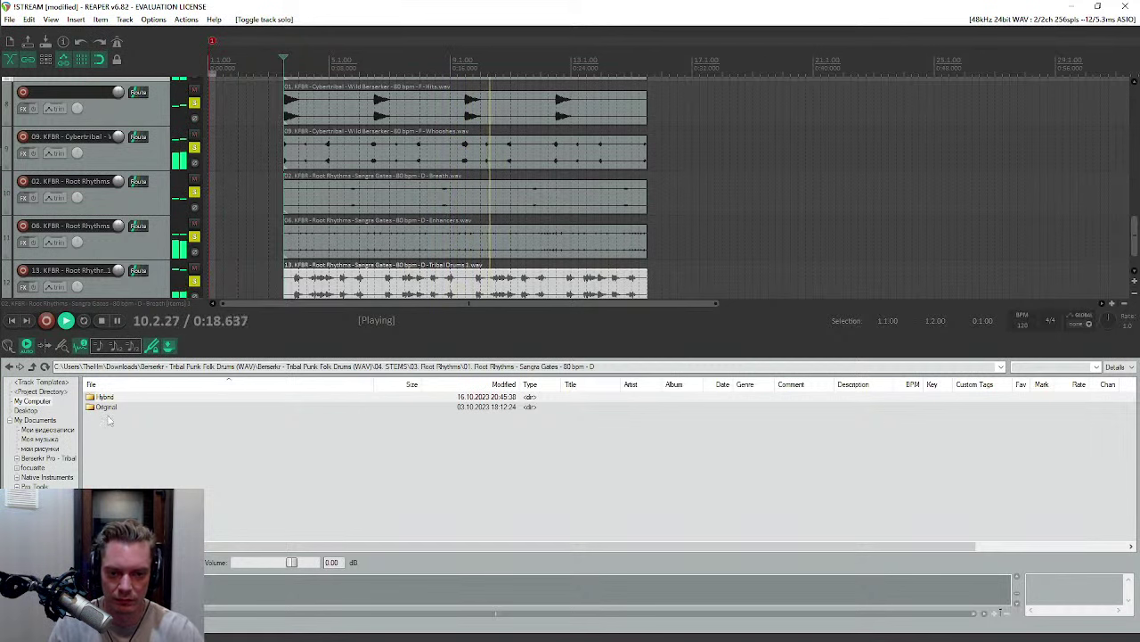
{"action": "left_click", "coordinate": [32, 367]}
{"action": "key", "text": "BackSpace"}
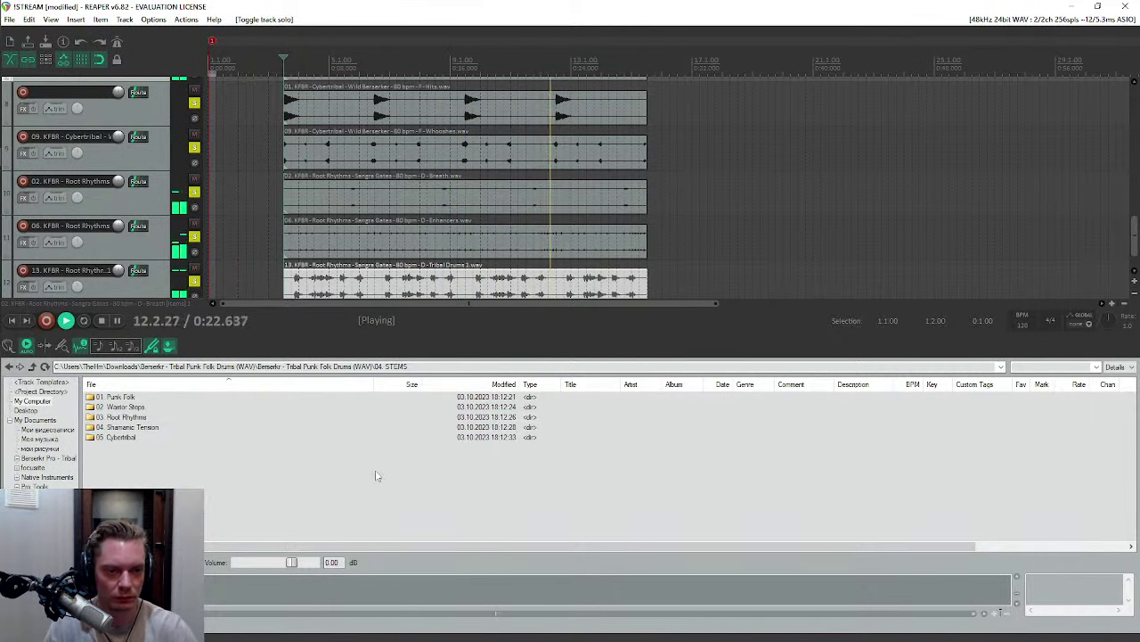
{"action": "left_click", "coordinate": [161, 200]}
{"action": "key", "text": "space"}
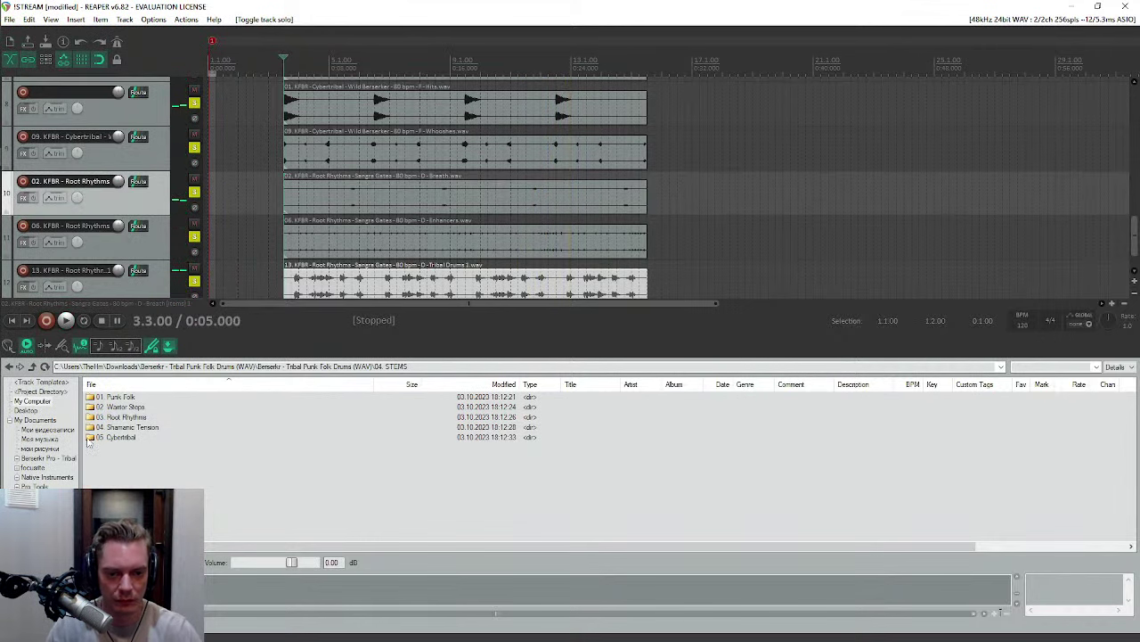
Step: Delete the Whooshes, Breath, Enhancers and Tribal Drums 1 items from tracks 9 to 12
{"action": "scroll", "coordinate": [169, 241], "scroll_direction": "down", "scroll_amount": 1}
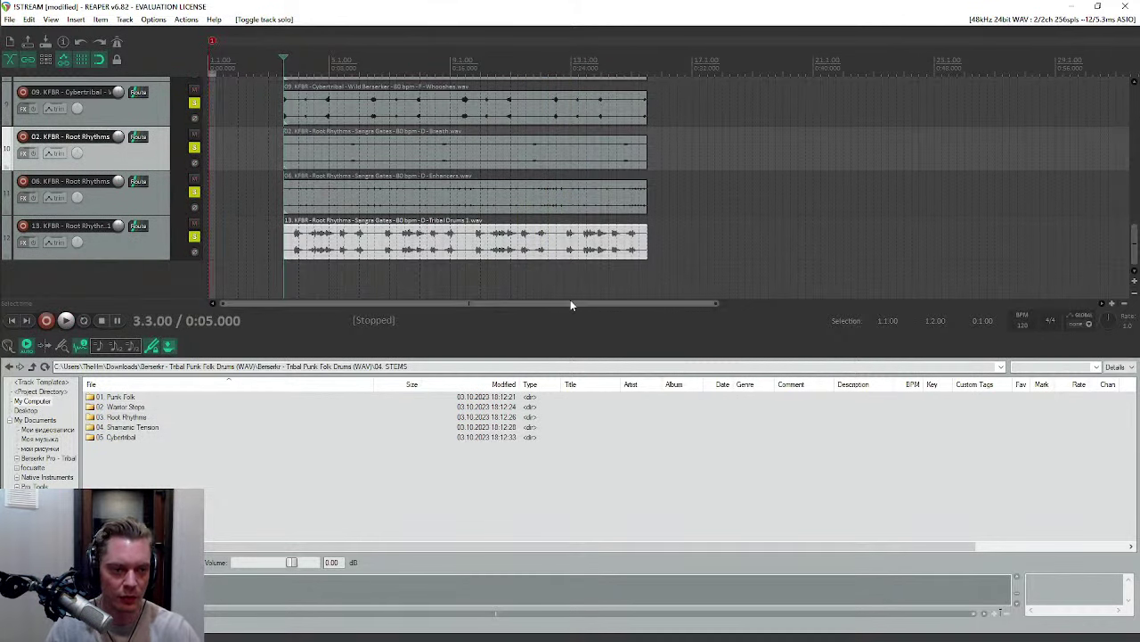
{"action": "left_click", "coordinate": [332, 118]}
{"action": "scroll", "coordinate": [379, 220], "scroll_direction": "up", "scroll_amount": 1}
{"action": "left_click_drag", "start_coordinate": [379, 220], "coordinate": [374, 121]}
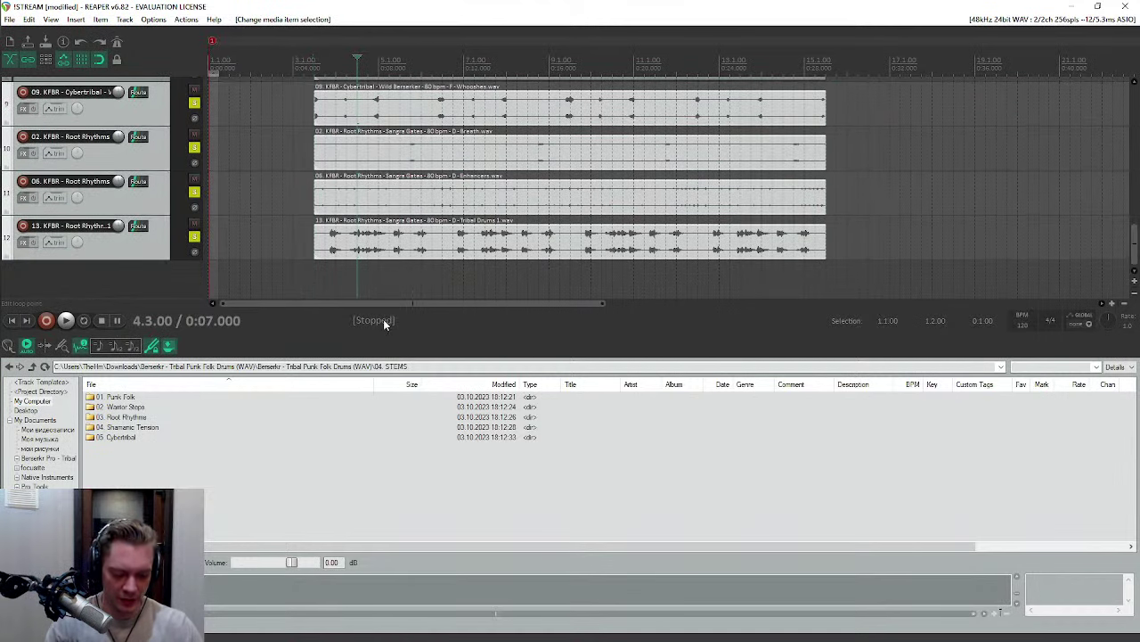
{"action": "key", "text": "Delete"}
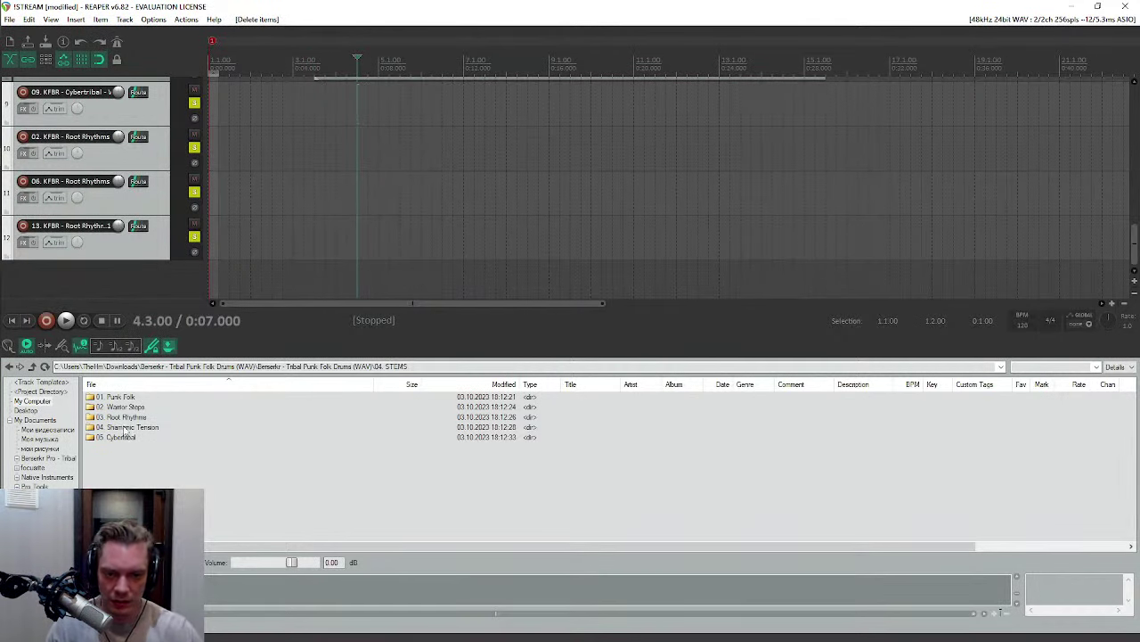
Step: Open 12. Shamanic Tension - Vibrations 80 bpm D in 04. Shamanic Tension and insert its 11 Breath stem on track 9, aligned with the Hits item
{"action": "double_click", "coordinate": [127, 427]}
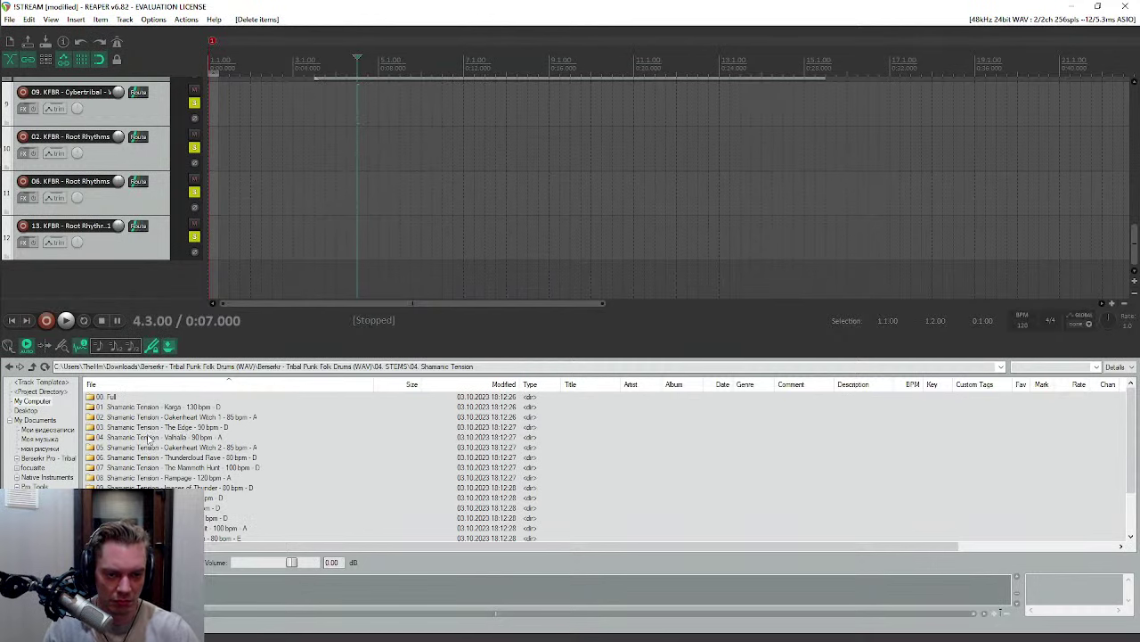
{"action": "double_click", "coordinate": [187, 517]}
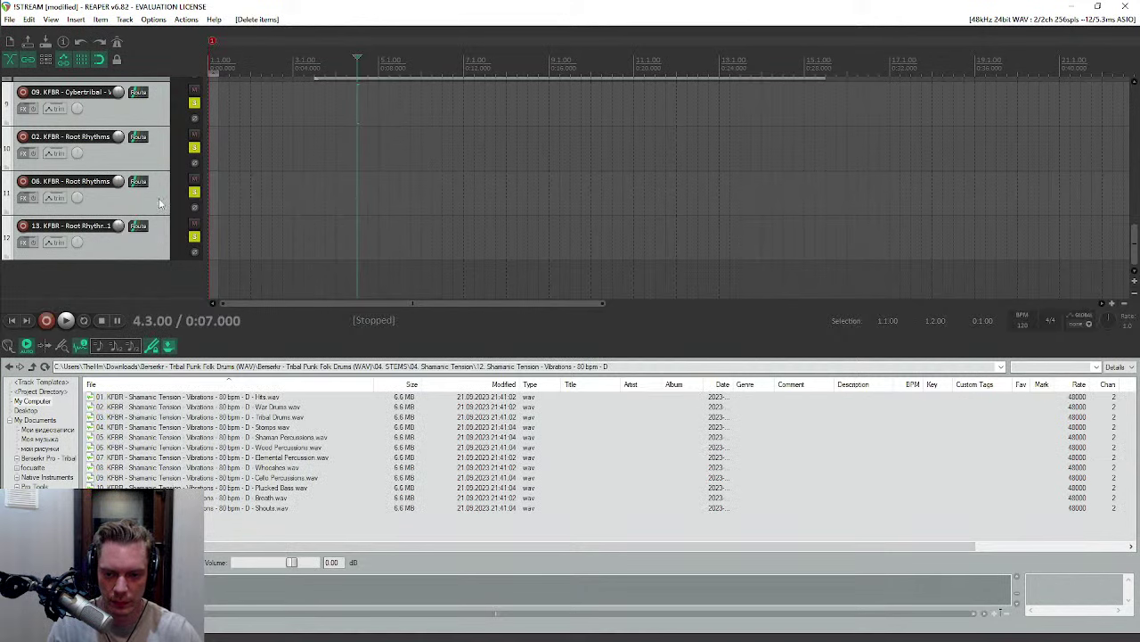
{"action": "scroll", "coordinate": [157, 192], "scroll_direction": "up", "scroll_amount": 1}
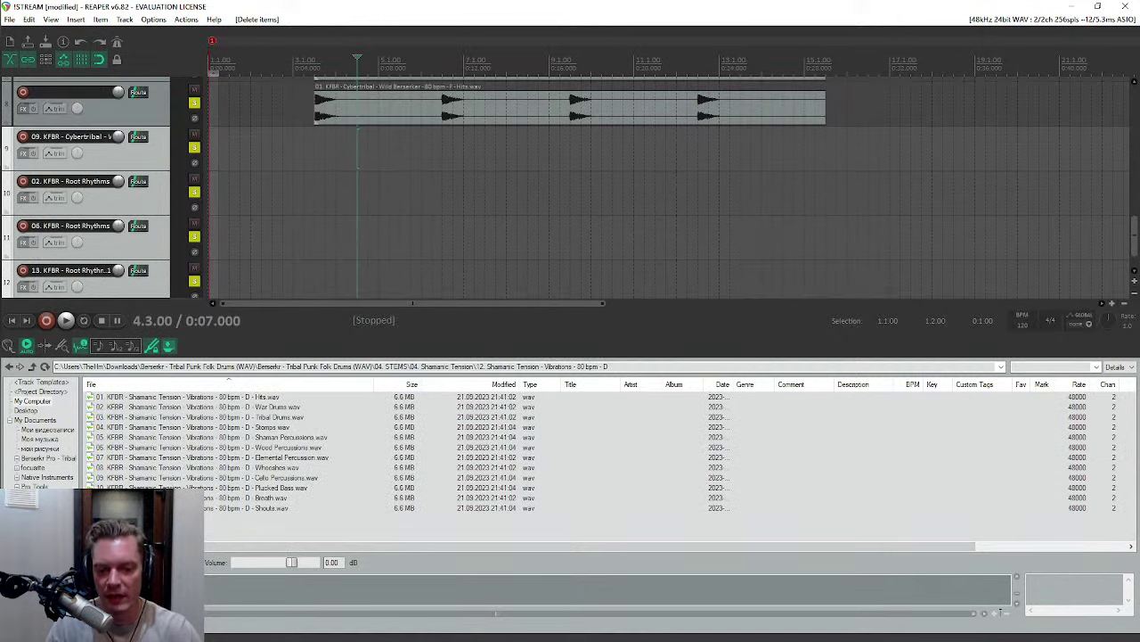
{"action": "left_click_drag", "start_coordinate": [240, 497], "coordinate": [314, 156]}
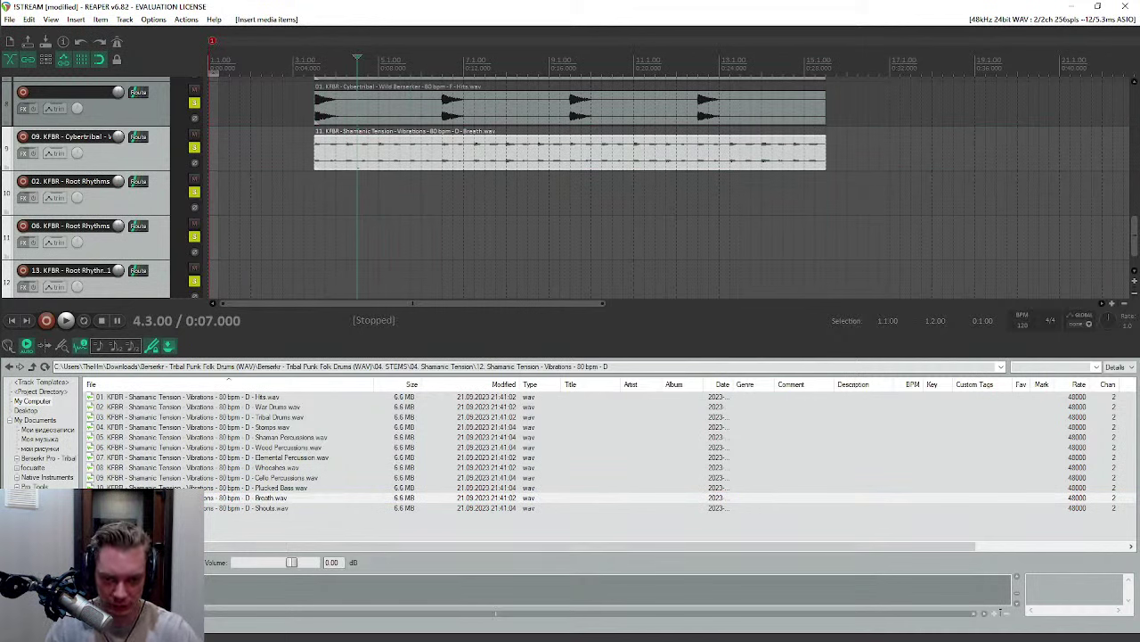
Step: Insert the 09 Cello Percussions stem on track 10 and Warrior Steps Nordic Climb's Shouts and Swords on tracks 11 and 12, aligned with the Hits item
{"action": "left_click_drag", "start_coordinate": [139, 478], "coordinate": [314, 198]}
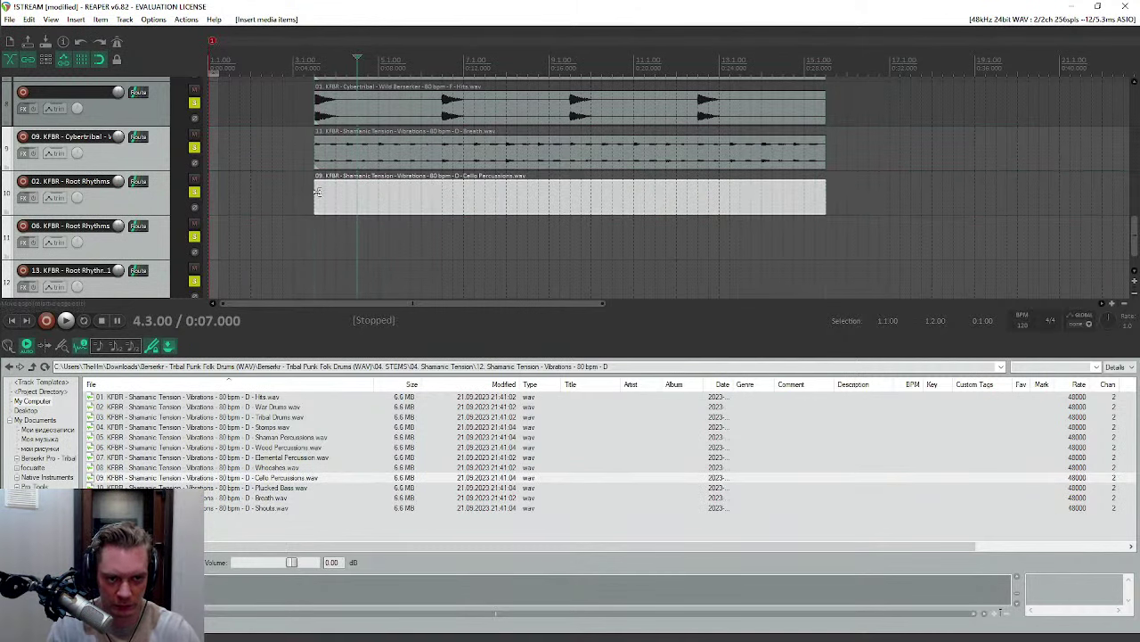
{"action": "left_click", "coordinate": [45, 367]}
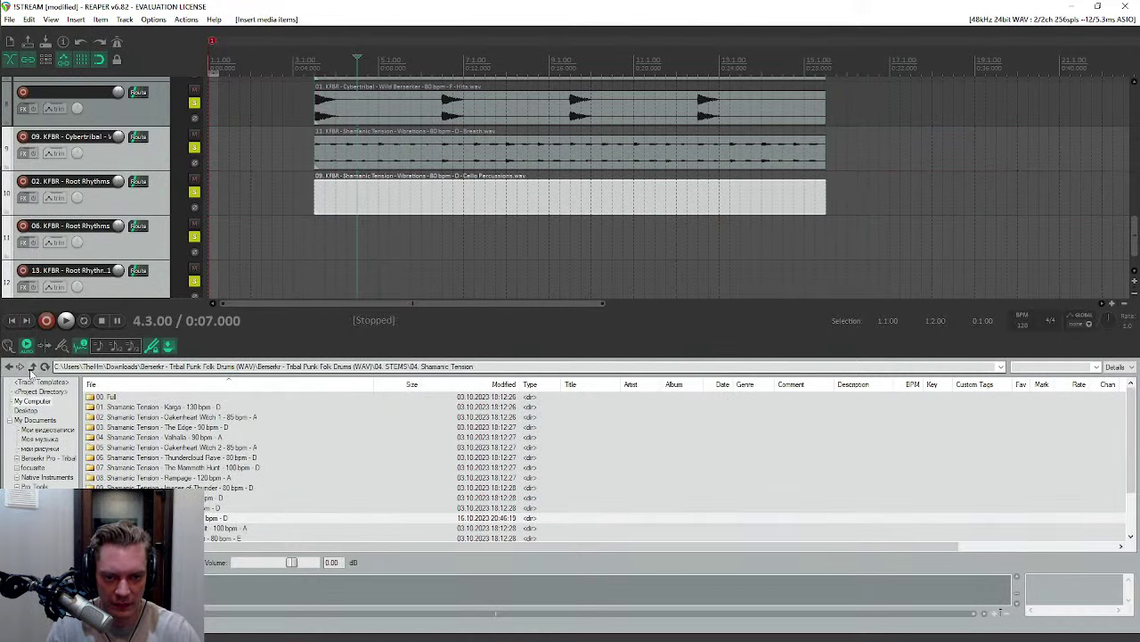
{"action": "left_click", "coordinate": [31, 367]}
{"action": "double_click", "coordinate": [124, 409]}
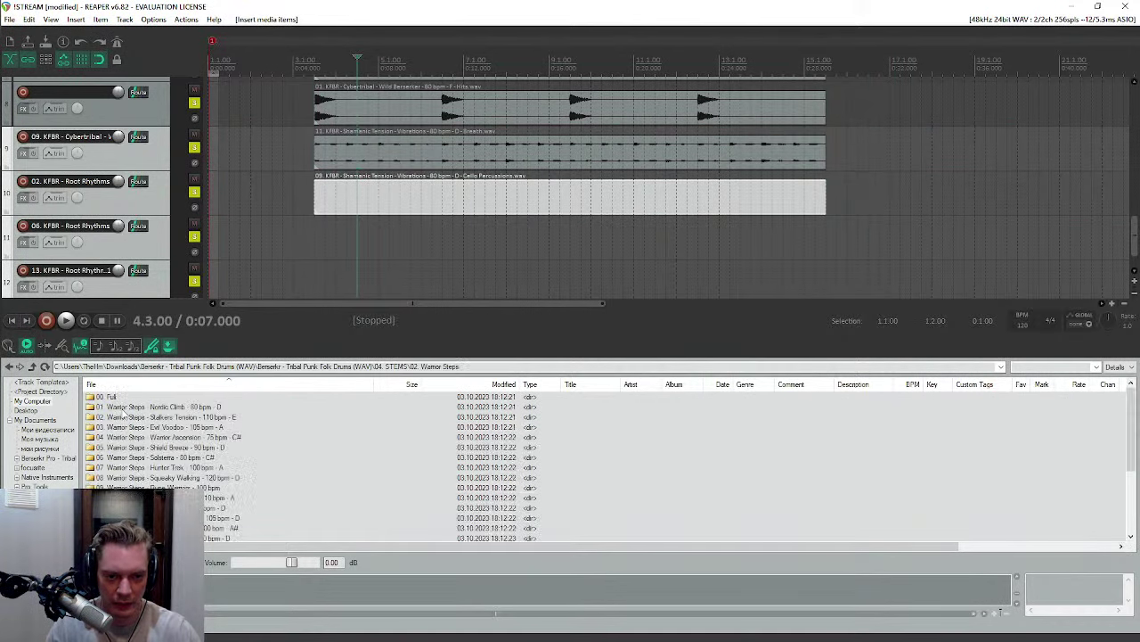
{"action": "double_click", "coordinate": [169, 407]}
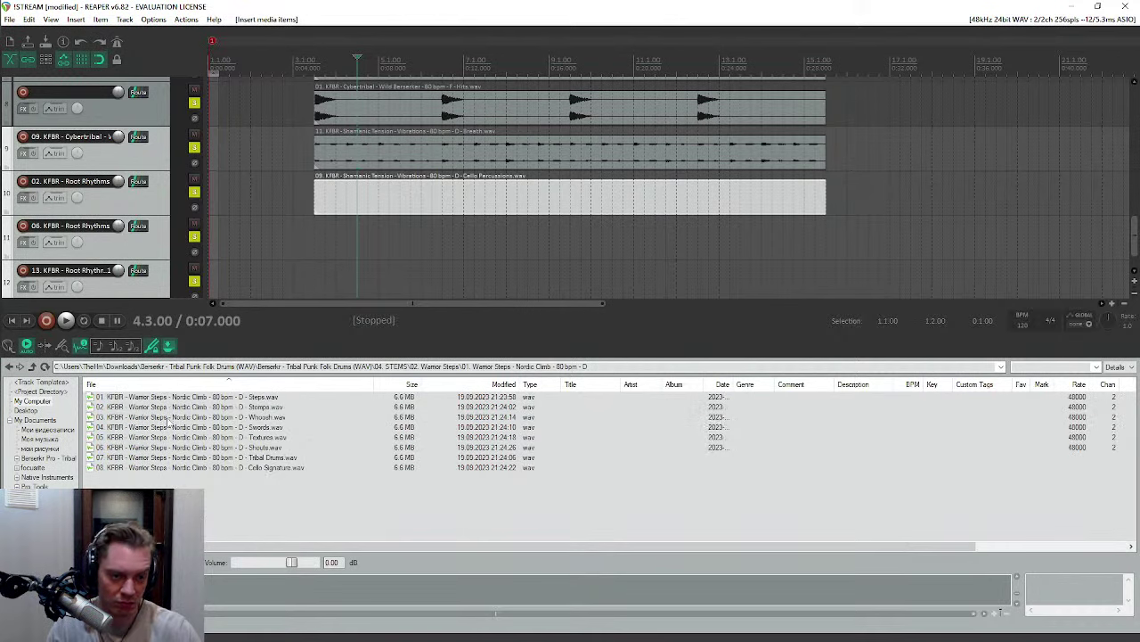
{"action": "left_click_drag", "start_coordinate": [134, 447], "coordinate": [314, 237]}
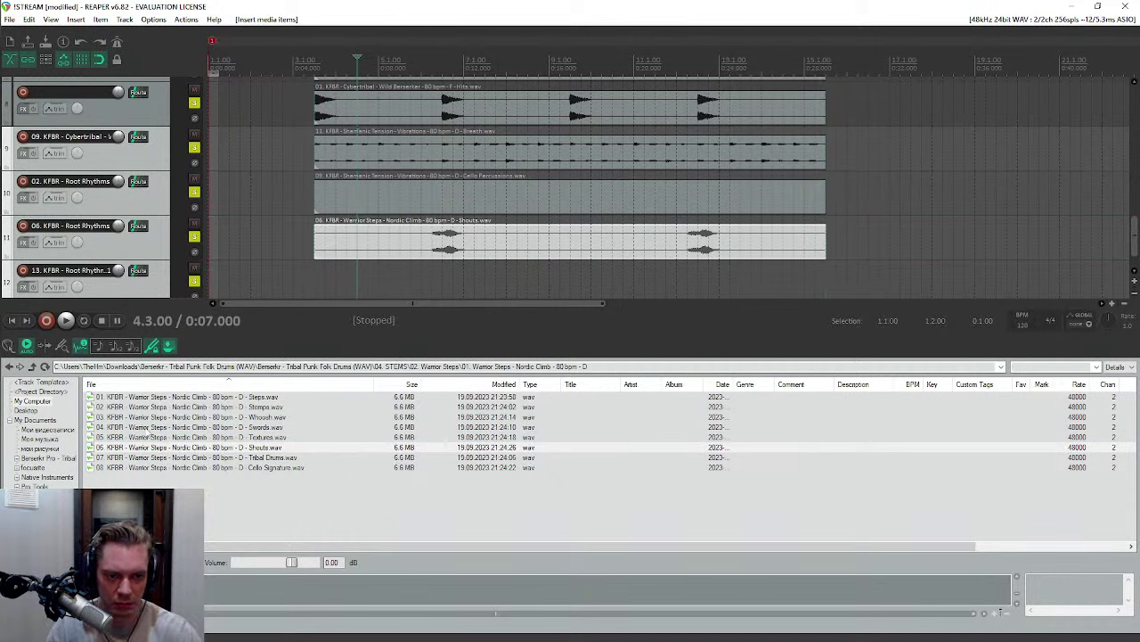
{"action": "left_click_drag", "start_coordinate": [145, 431], "coordinate": [324, 290]}
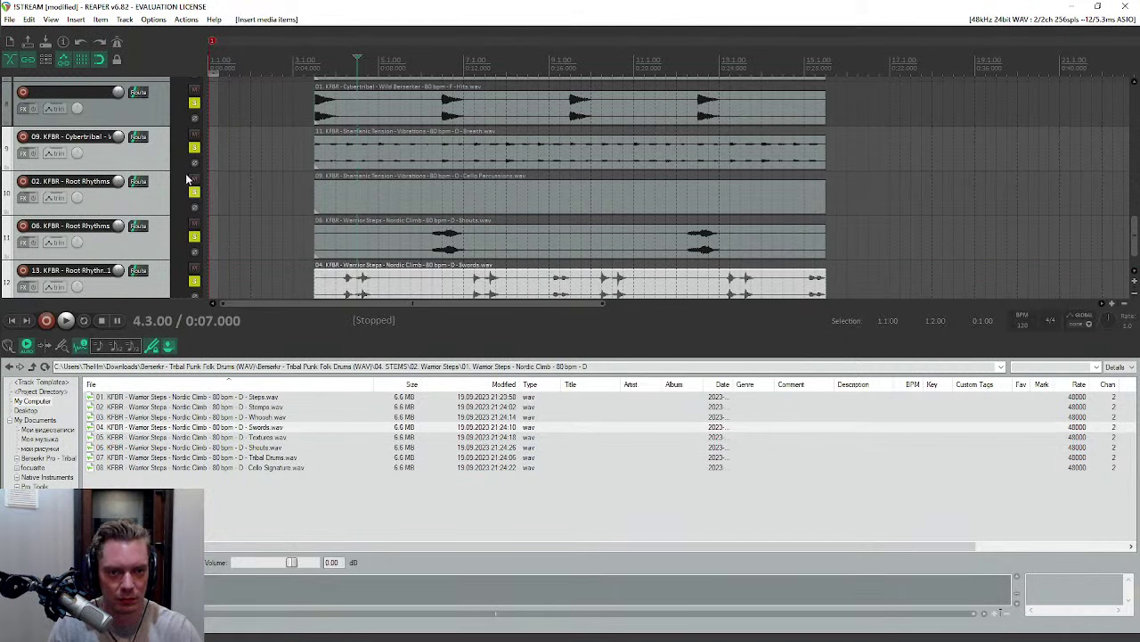
Step: Audition the layered Cybertribal, Shamanic Tension and Warrior Steps stems from 3.2.00, and stop playback
{"action": "key", "text": "space"}
{"action": "key", "text": "space"}
{"action": "key", "text": "space"}
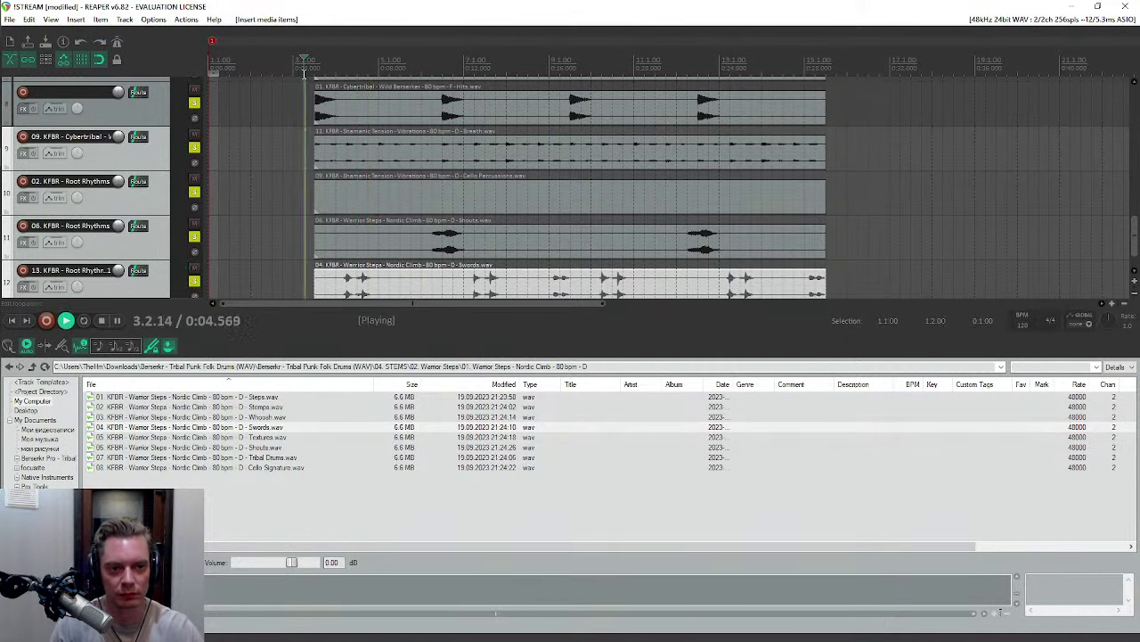
{"action": "scroll", "coordinate": [116, 160], "scroll_direction": "up", "scroll_amount": 3}
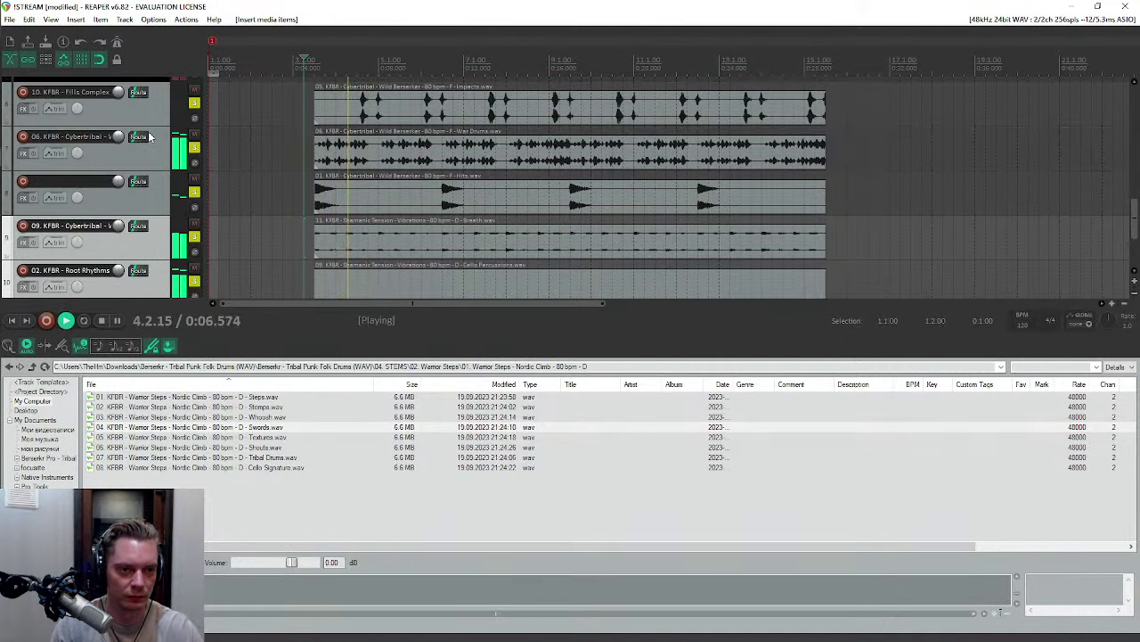
{"action": "scroll", "coordinate": [152, 136], "scroll_direction": "down", "scroll_amount": 4}
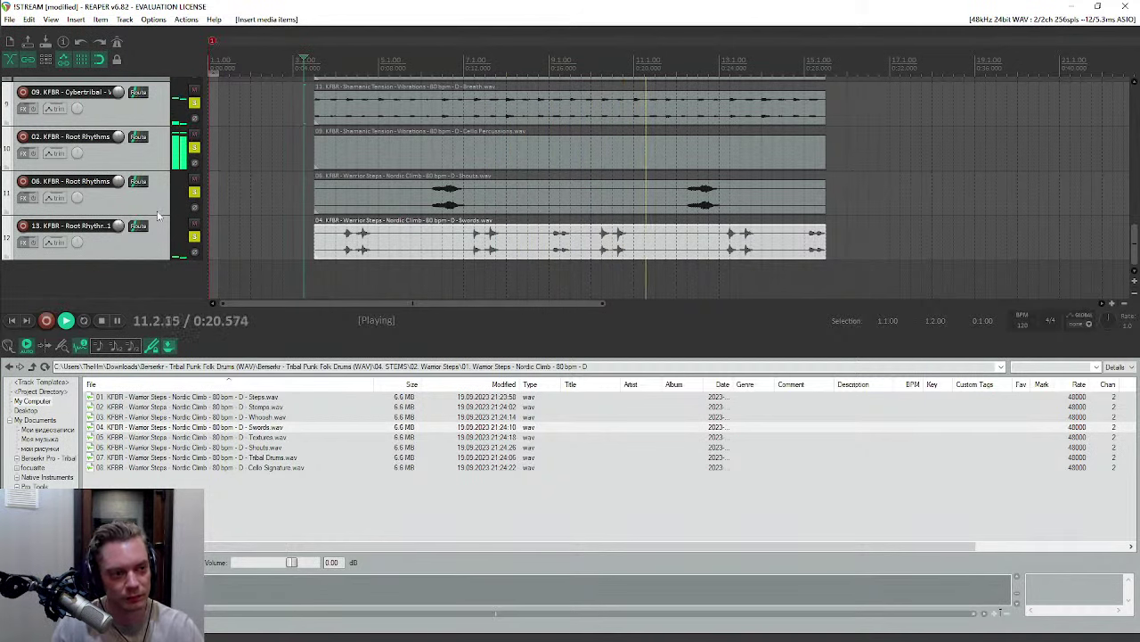
{"action": "key", "text": "space"}
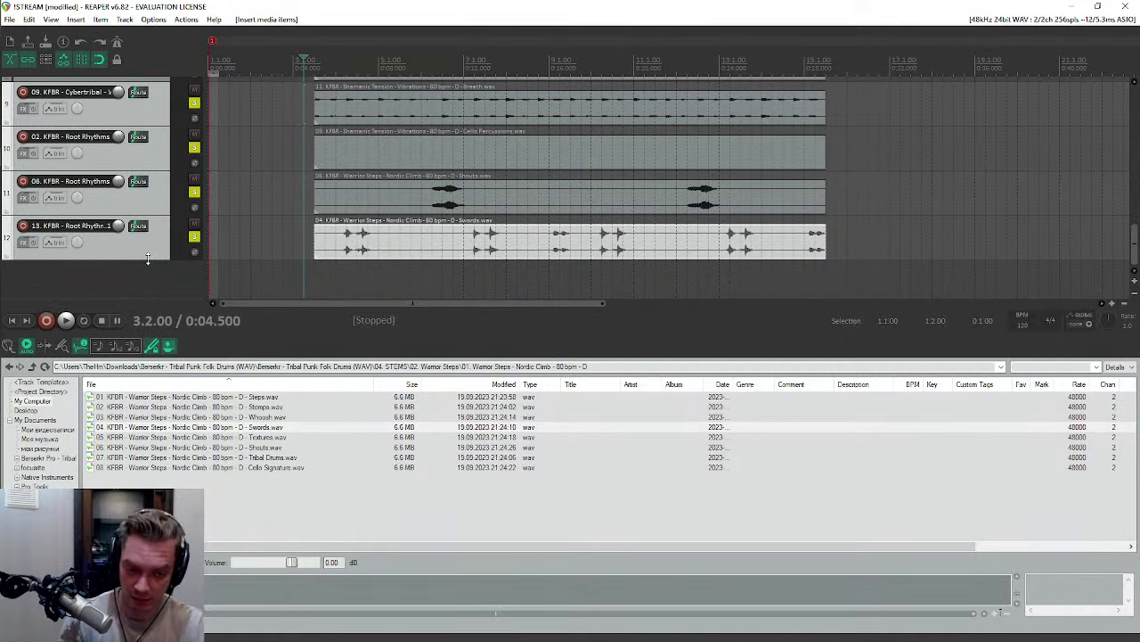
Step: Delete tracks 7 to 12 with their stem items, keeping the Impacts item on track 6
{"action": "scroll", "coordinate": [160, 237], "scroll_direction": "up", "scroll_amount": 2}
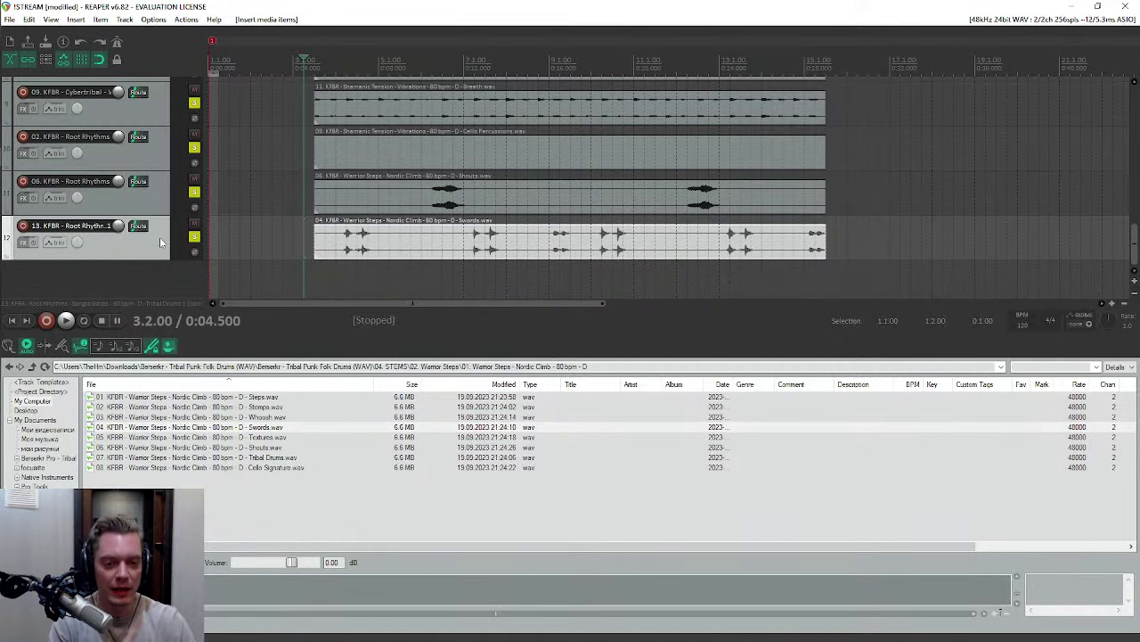
{"action": "scroll", "coordinate": [156, 206], "scroll_direction": "up", "scroll_amount": 5}
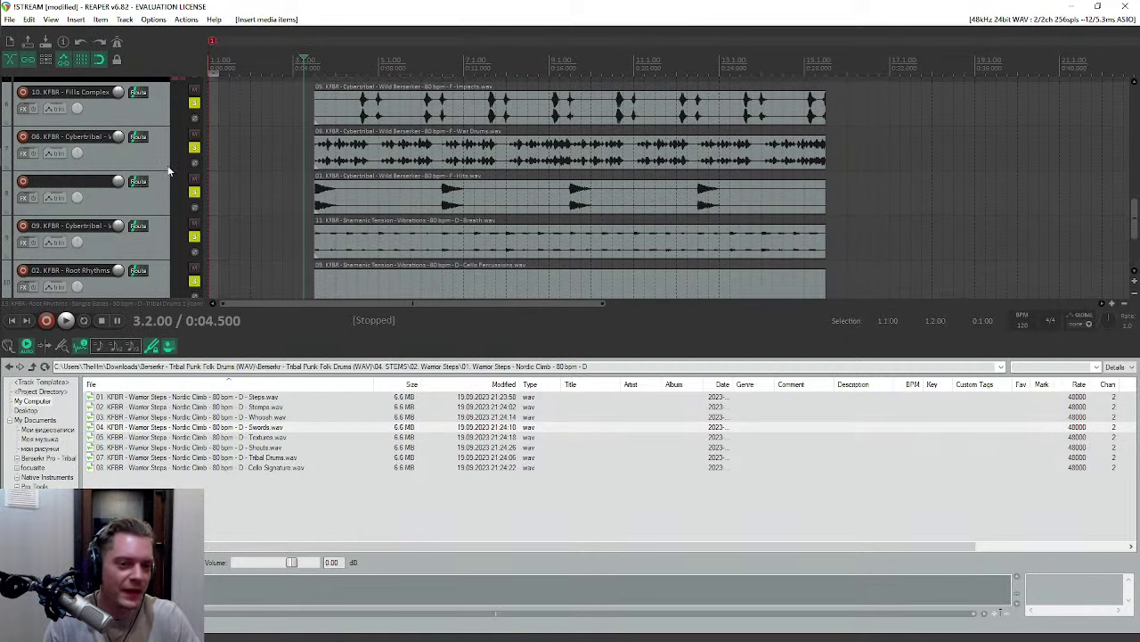
{"action": "left_click", "coordinate": [157, 197], "text": "shift"}
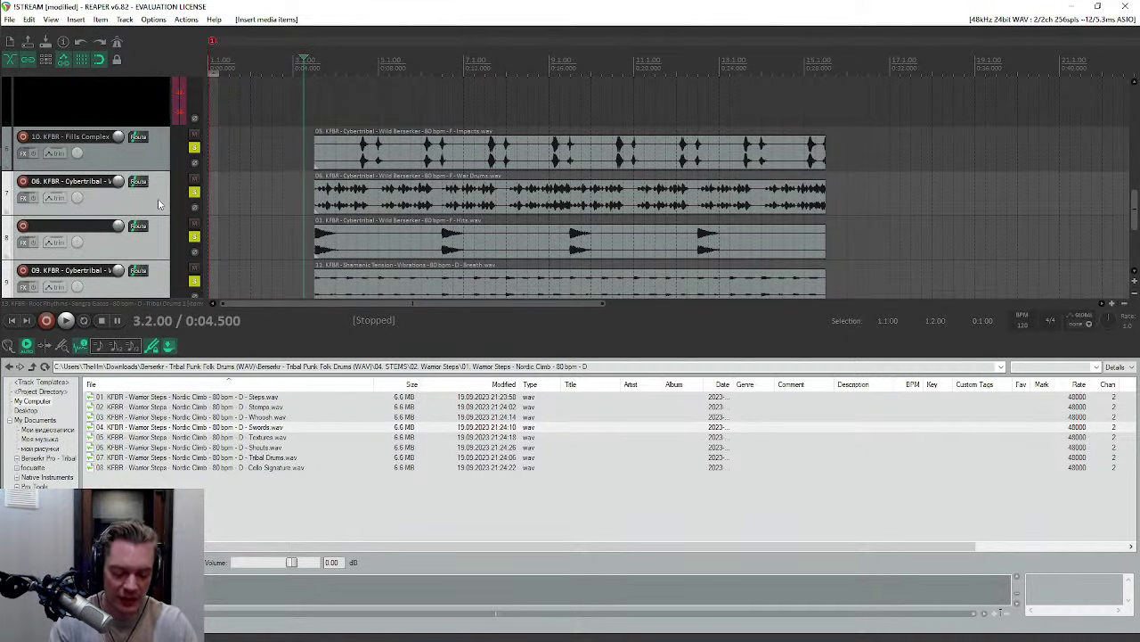
{"action": "key", "text": "Delete"}
{"action": "left_click", "coordinate": [551, 360]}
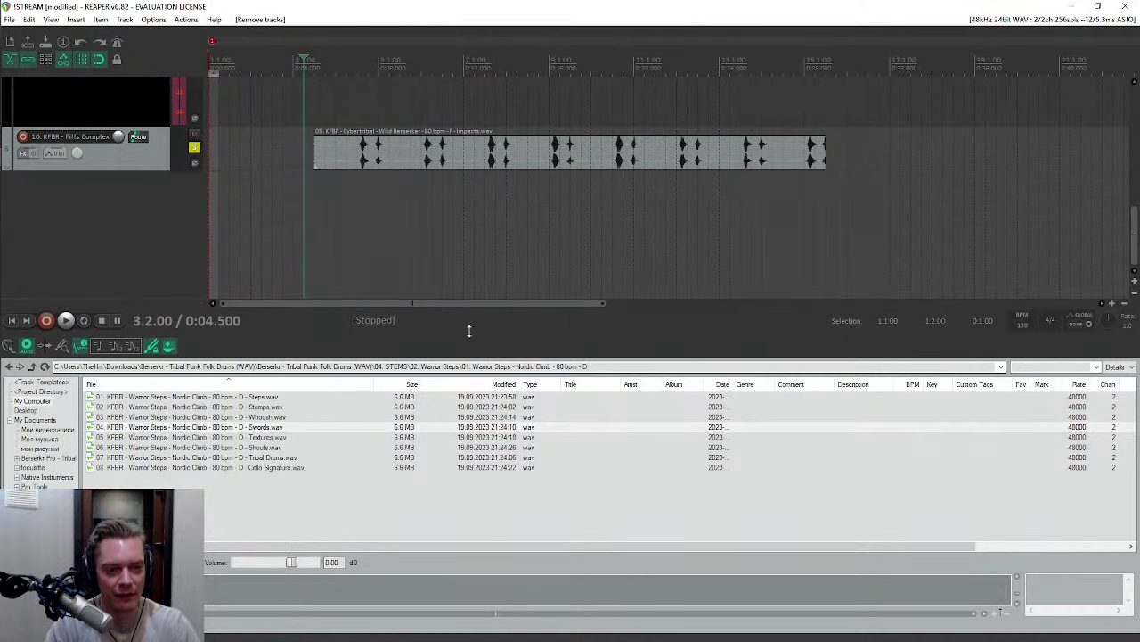
Step: Place the edit cursor at 3.3.00, the start of the Impacts item, and select the War Drums - Textile track directly above it
{"action": "left_click", "coordinate": [132, 178]}
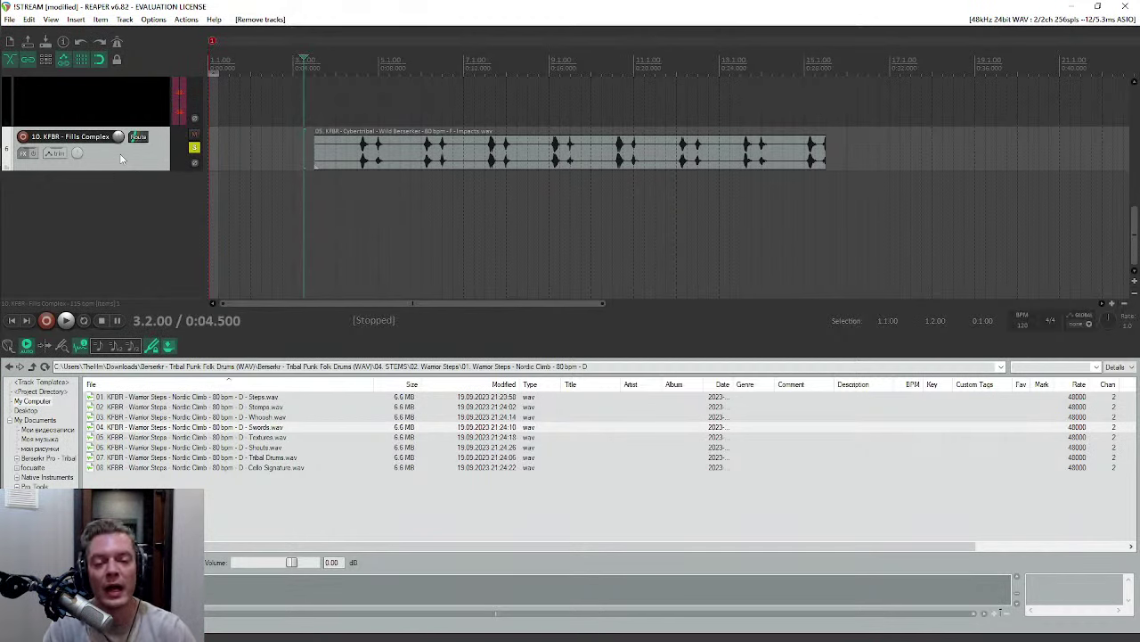
{"action": "left_click", "coordinate": [324, 68]}
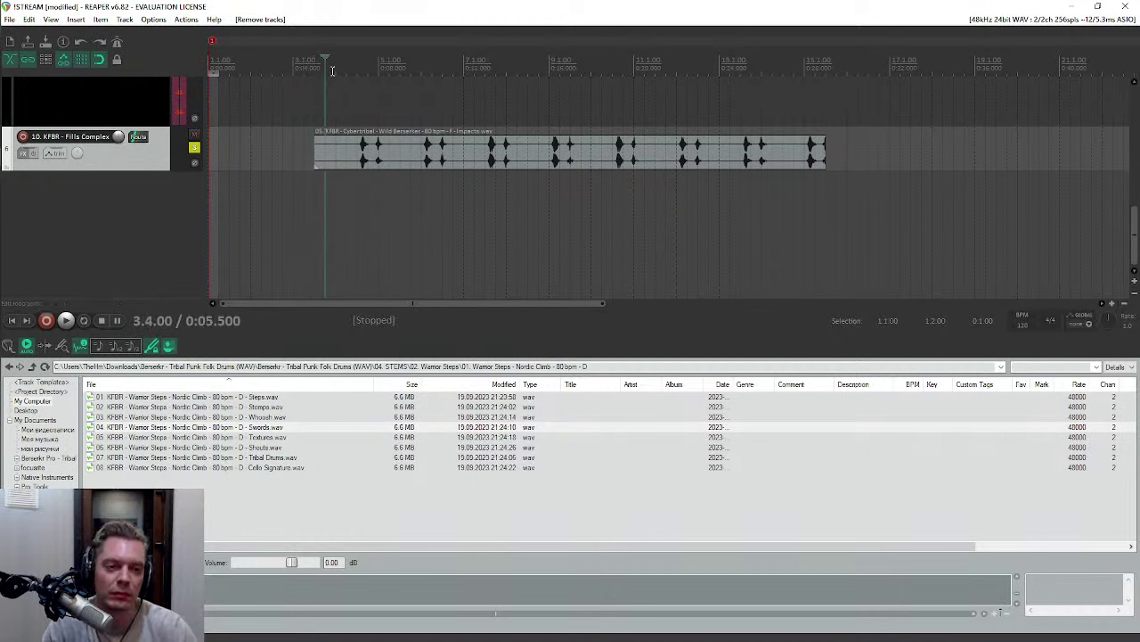
{"action": "left_click", "coordinate": [336, 67]}
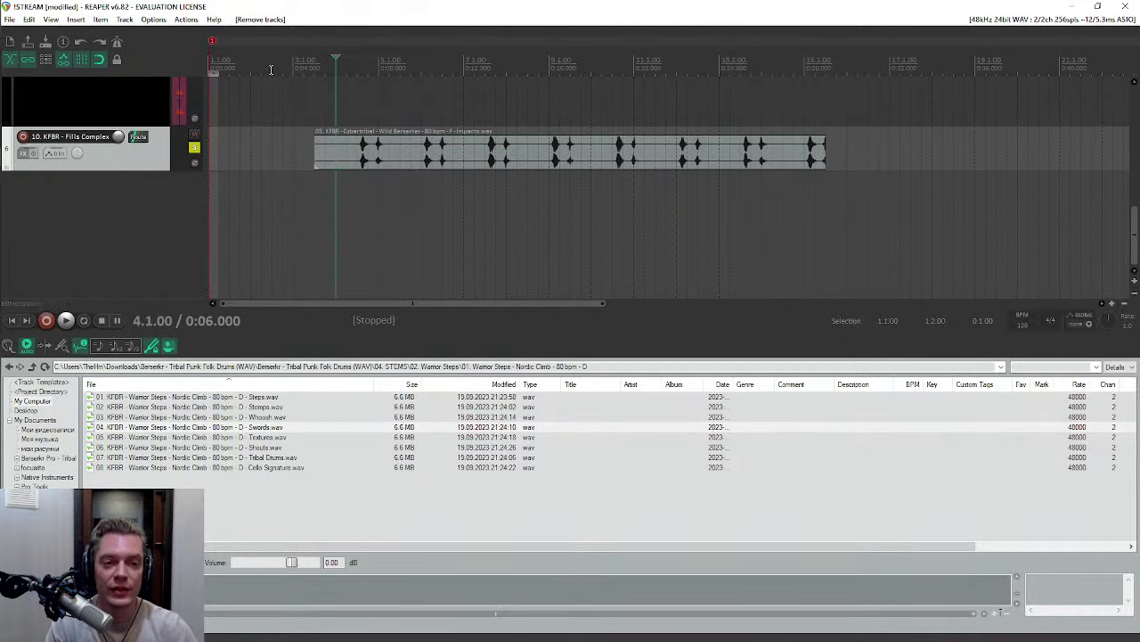
{"action": "left_click", "coordinate": [314, 68]}
{"action": "scroll", "coordinate": [122, 234], "scroll_direction": "up", "scroll_amount": 5}
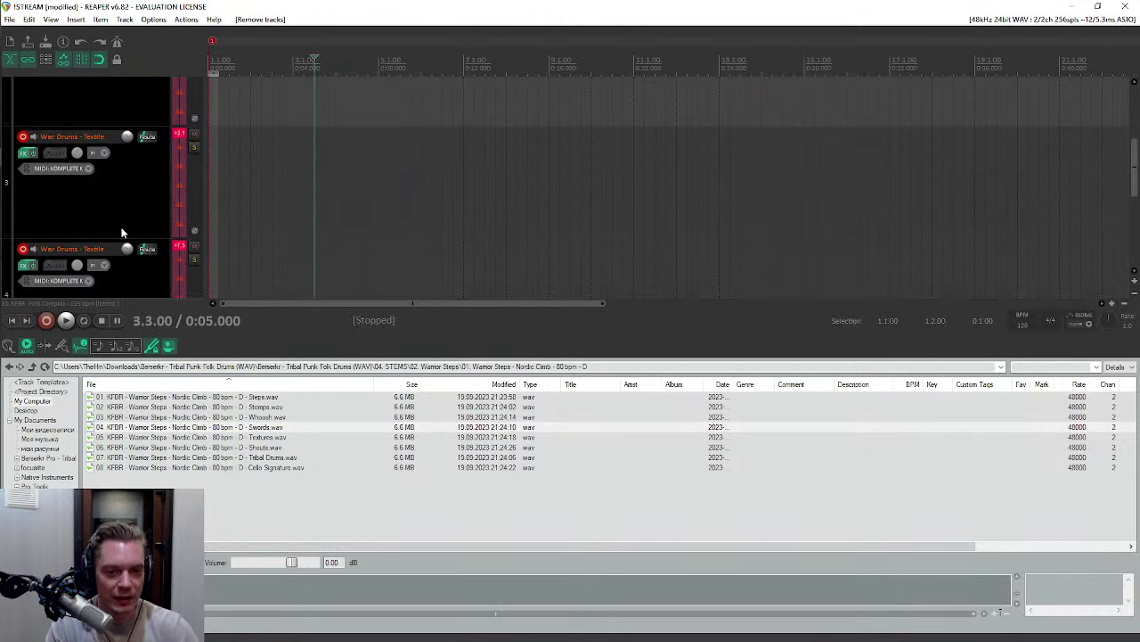
{"action": "scroll", "coordinate": [134, 178], "scroll_direction": "down", "scroll_amount": 3}
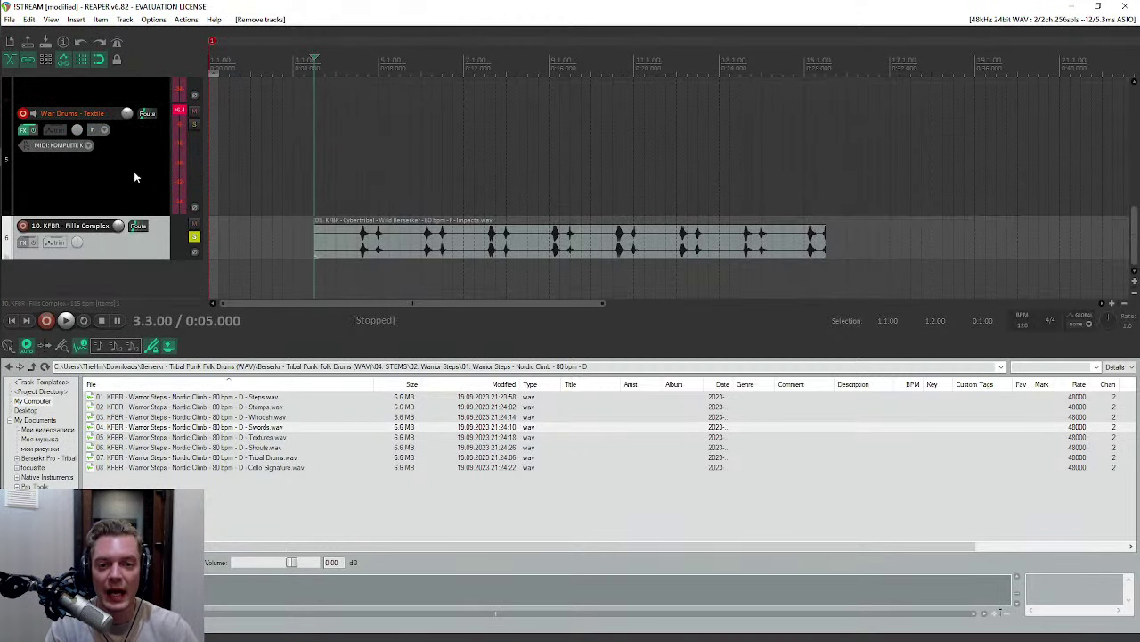
{"action": "left_click", "coordinate": [134, 178]}
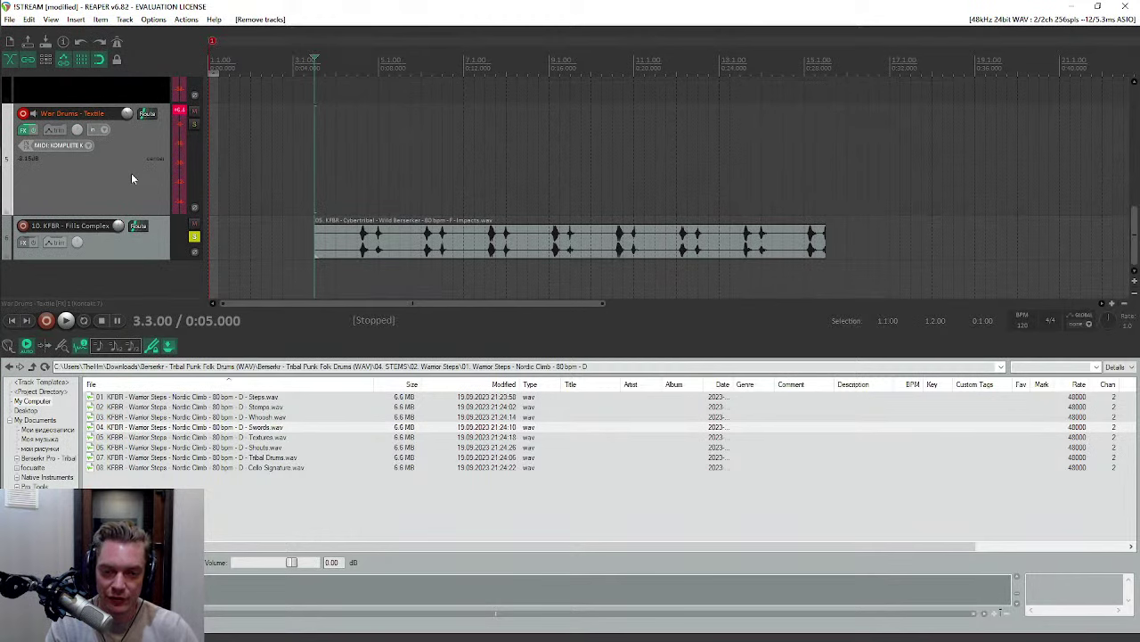